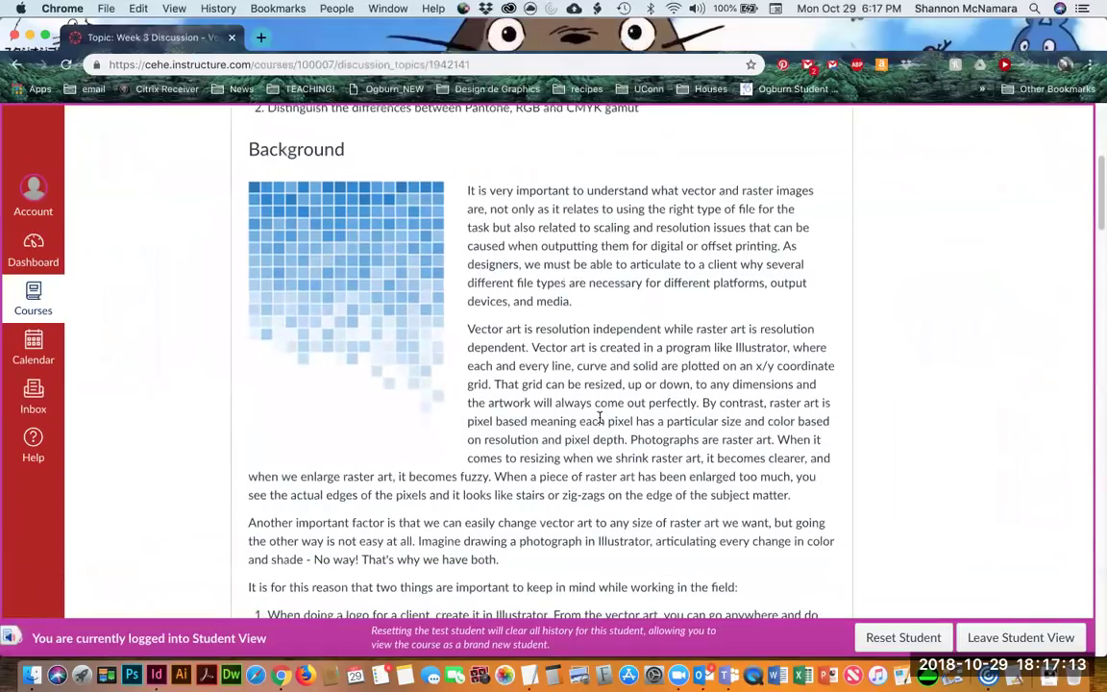
Read the Week 3 discussion's Background section on vector versus raster art and color gamut, through to the linked video.
scroll(1089, 382, "down", 1)
scroll(1089, 382, "down", 1)
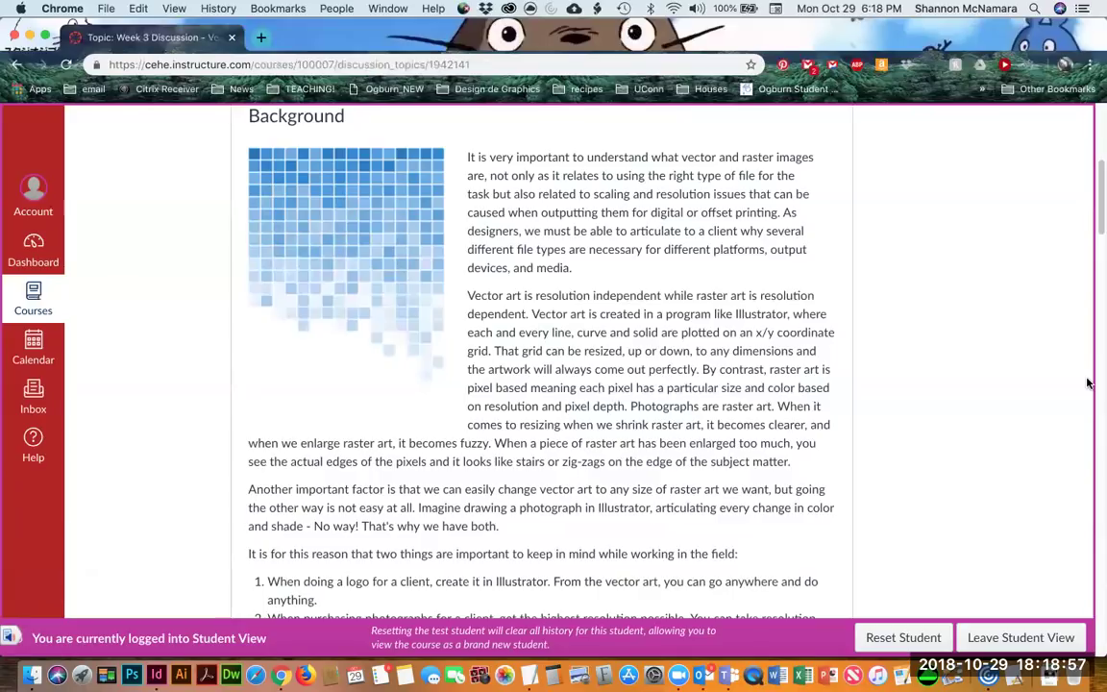
scroll(833, 365, "down", 1)
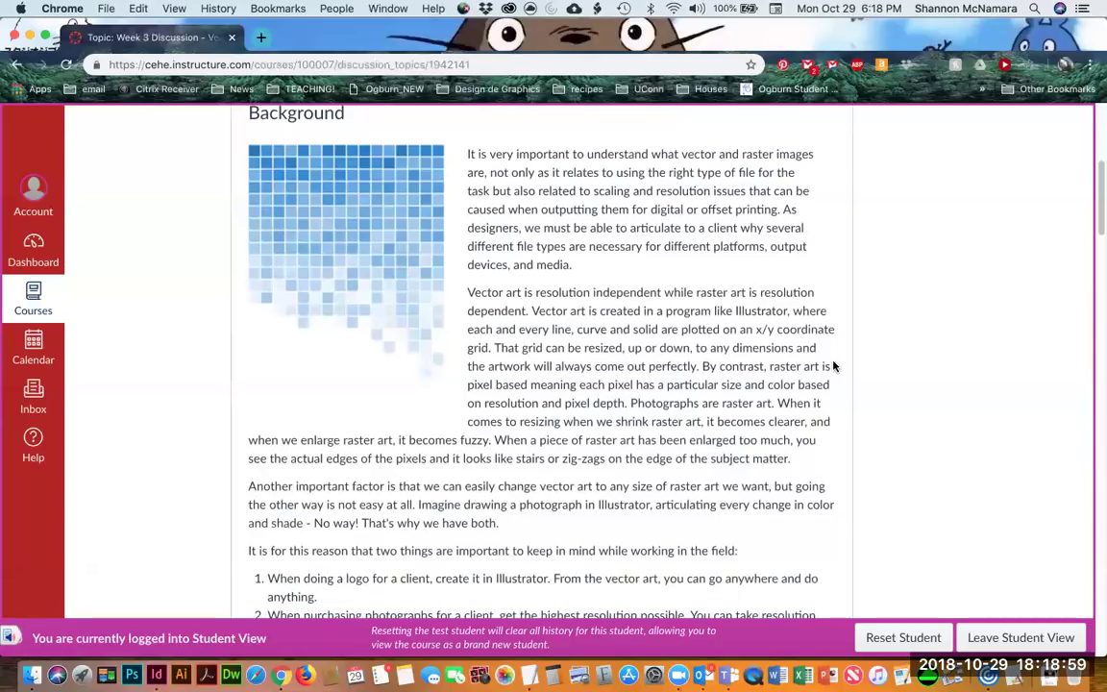
scroll(833, 366, "down", 1)
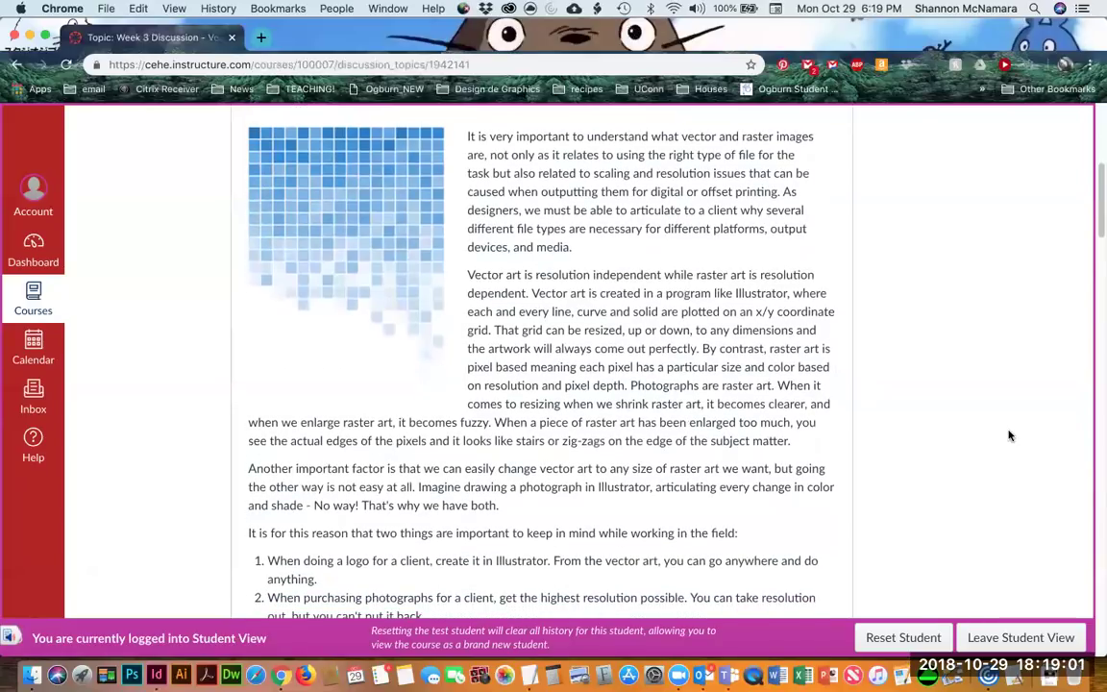
scroll(1009, 436, "down", 5)
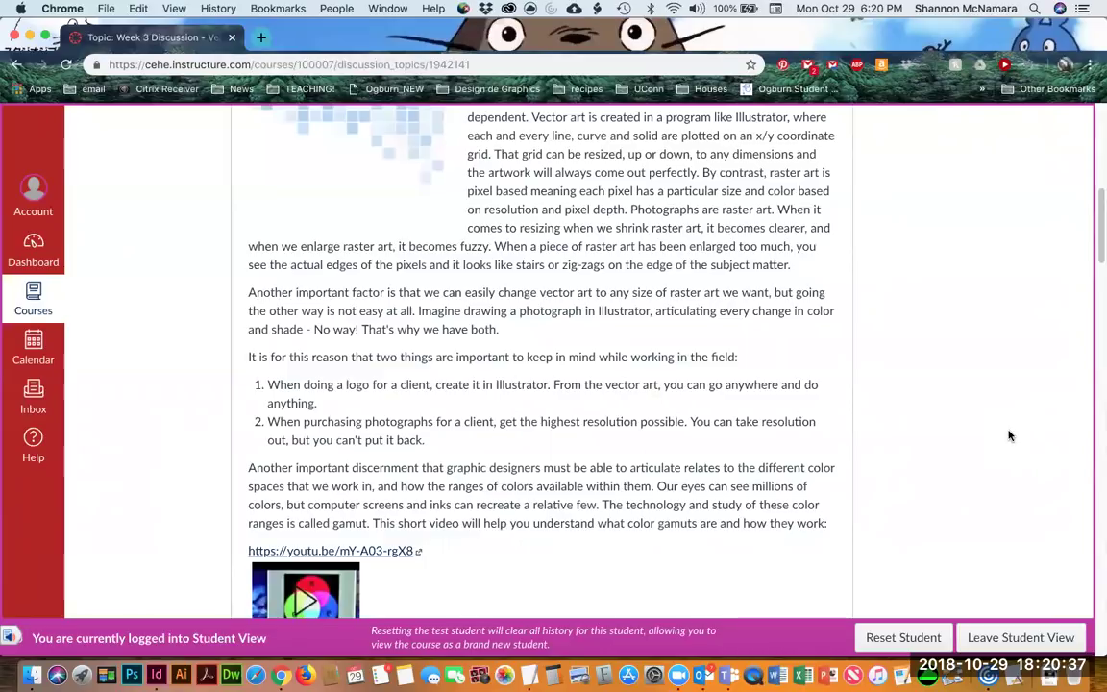
scroll(793, 401, "down", 3)
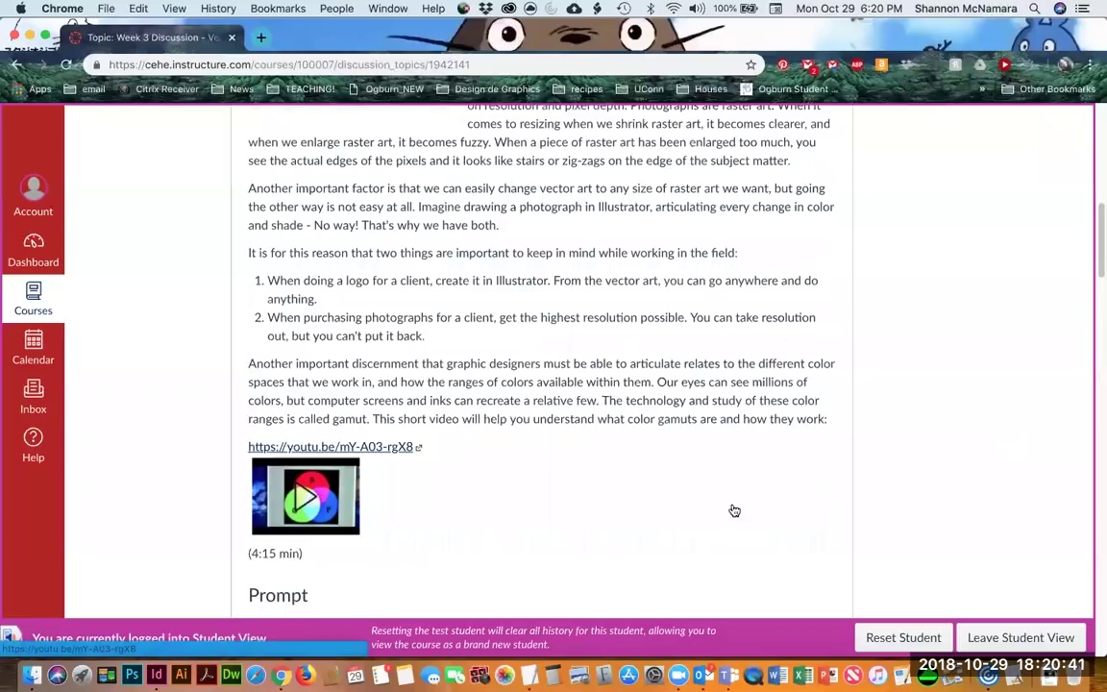
scroll(734, 510, "down", 1)
scroll(734, 509, "down", 2)
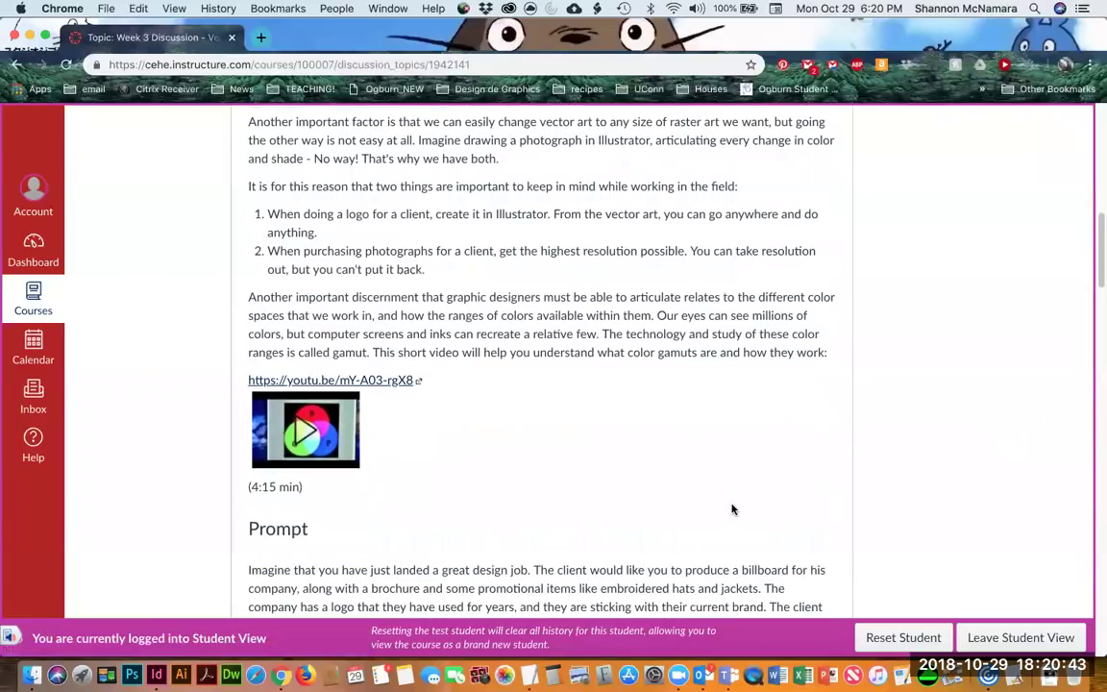
Read the discussion's Prompt and Reply Requirements through to the end of the page.
scroll(733, 509, "down", 10)
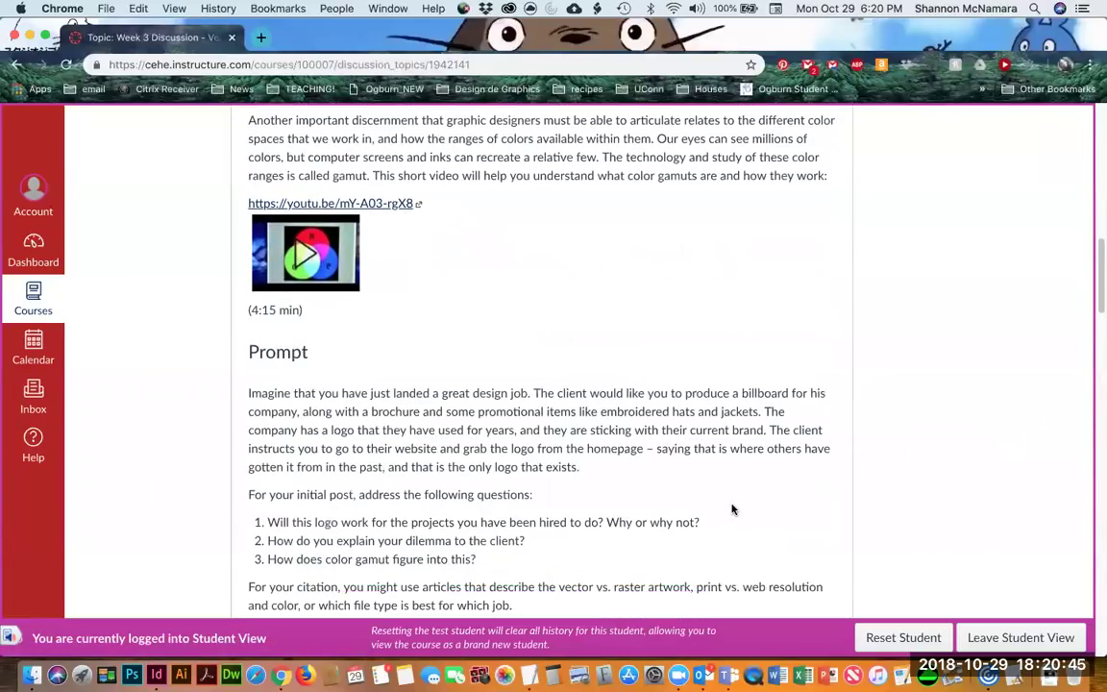
scroll(734, 510, "down", 4)
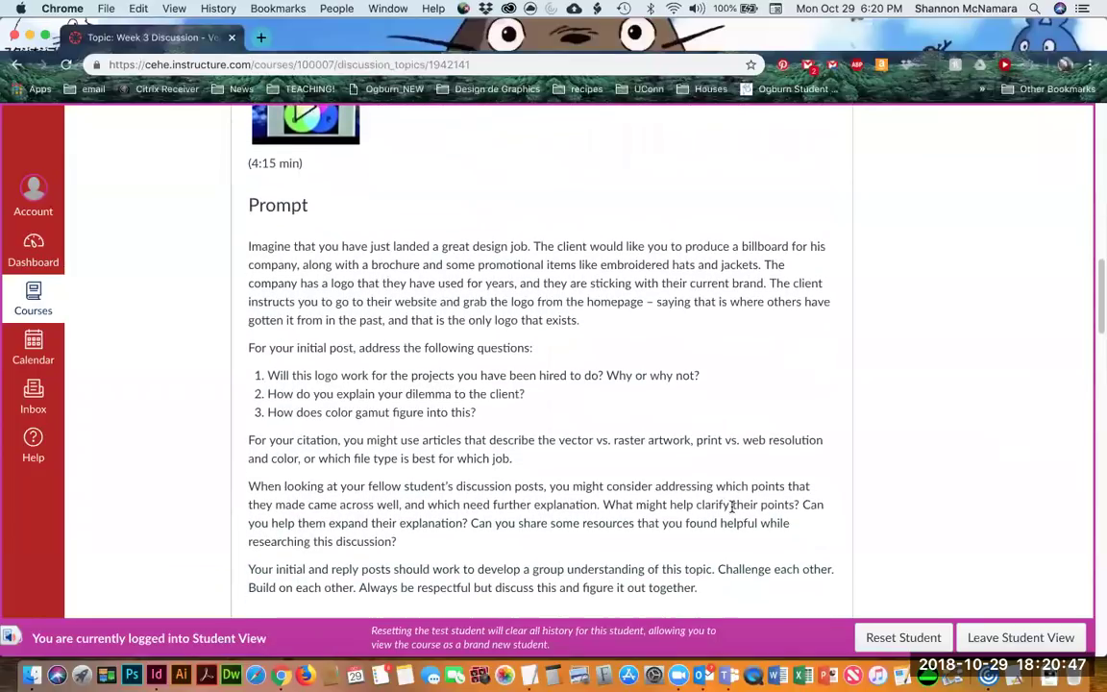
scroll(732, 508, "down", 2)
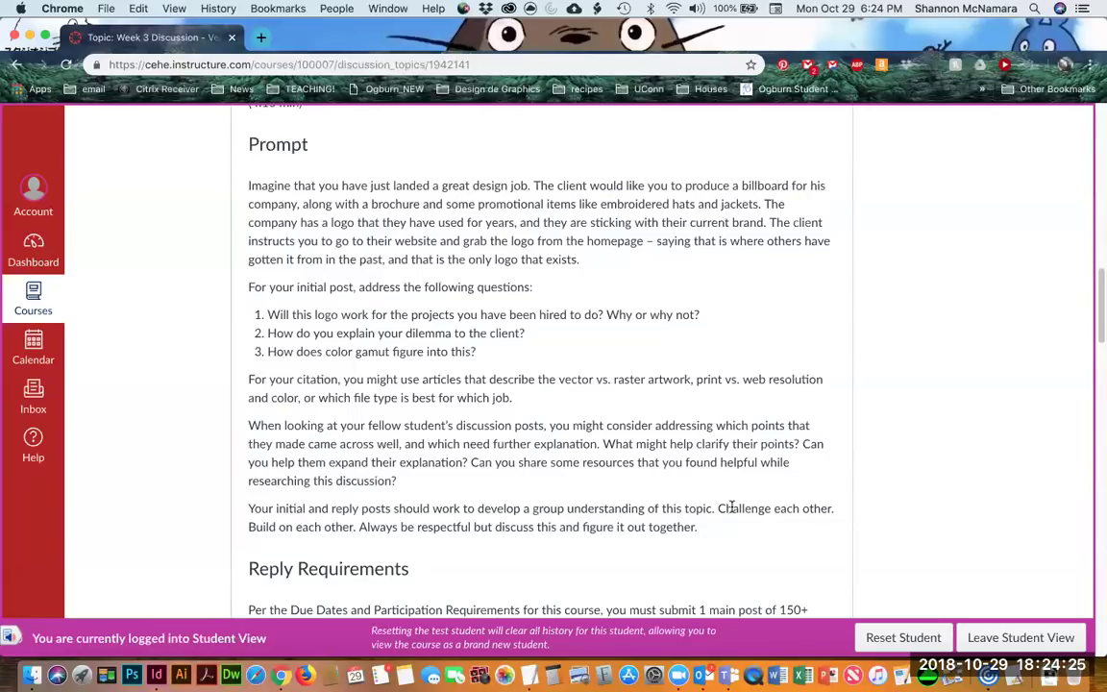
scroll(744, 472, "down", 10)
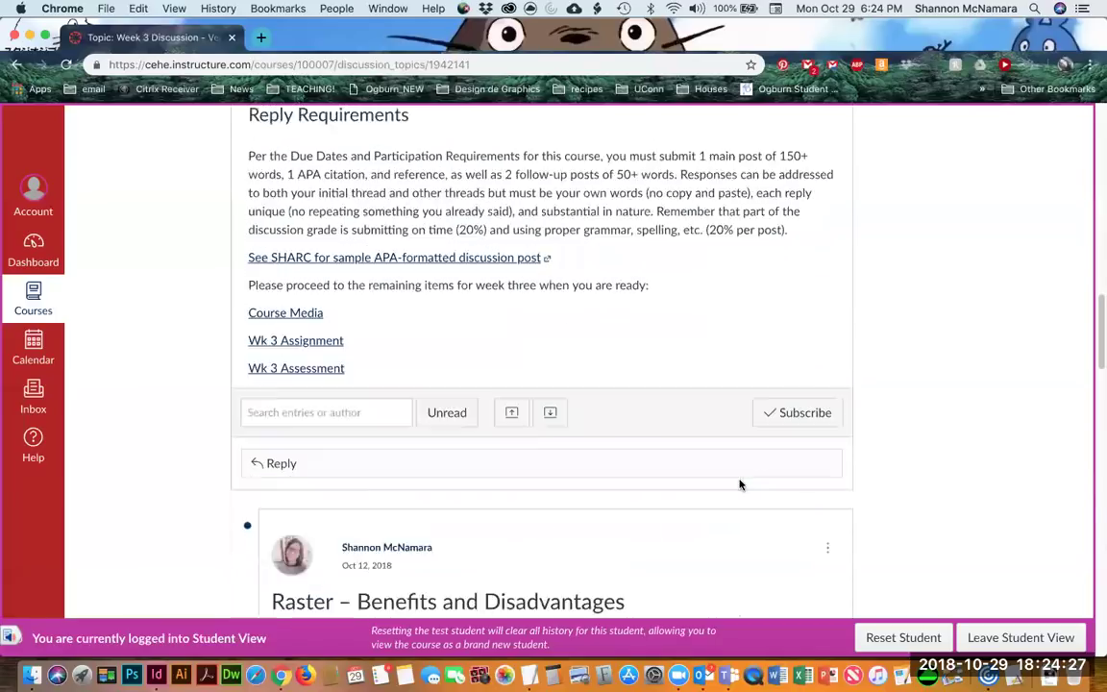
scroll(743, 486, "down", 15)
Open the Week 3 brochure assignment and read its learning objectives and the Background notes on flat size and finished size.
left_click(819, 567)
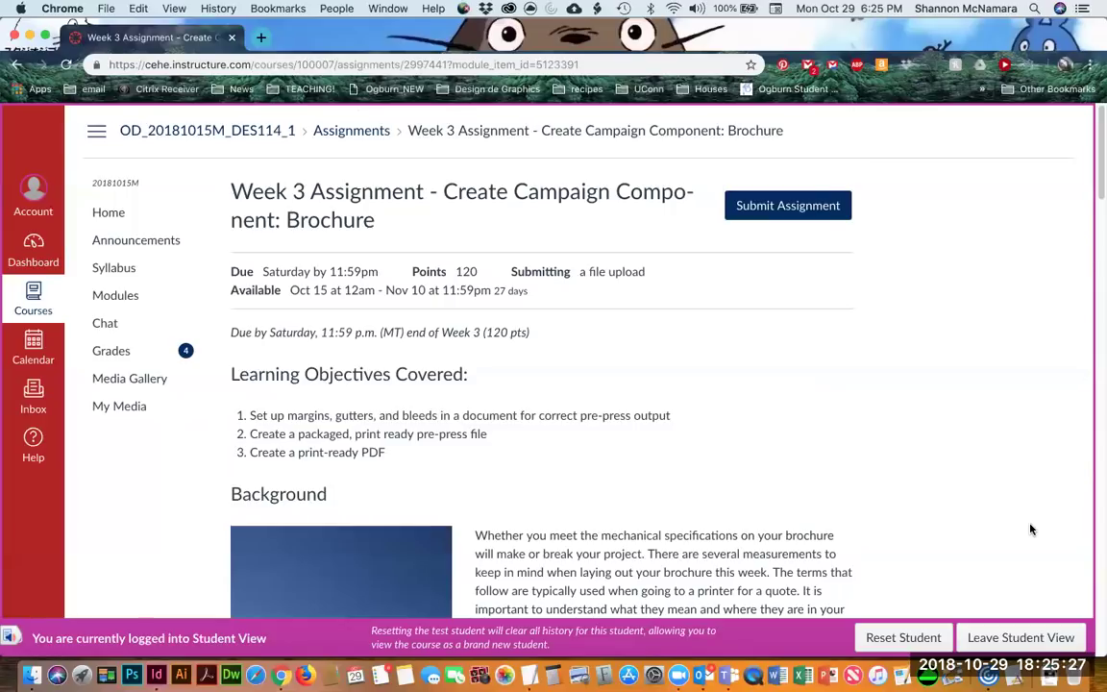
scroll(1047, 489, "down", 2)
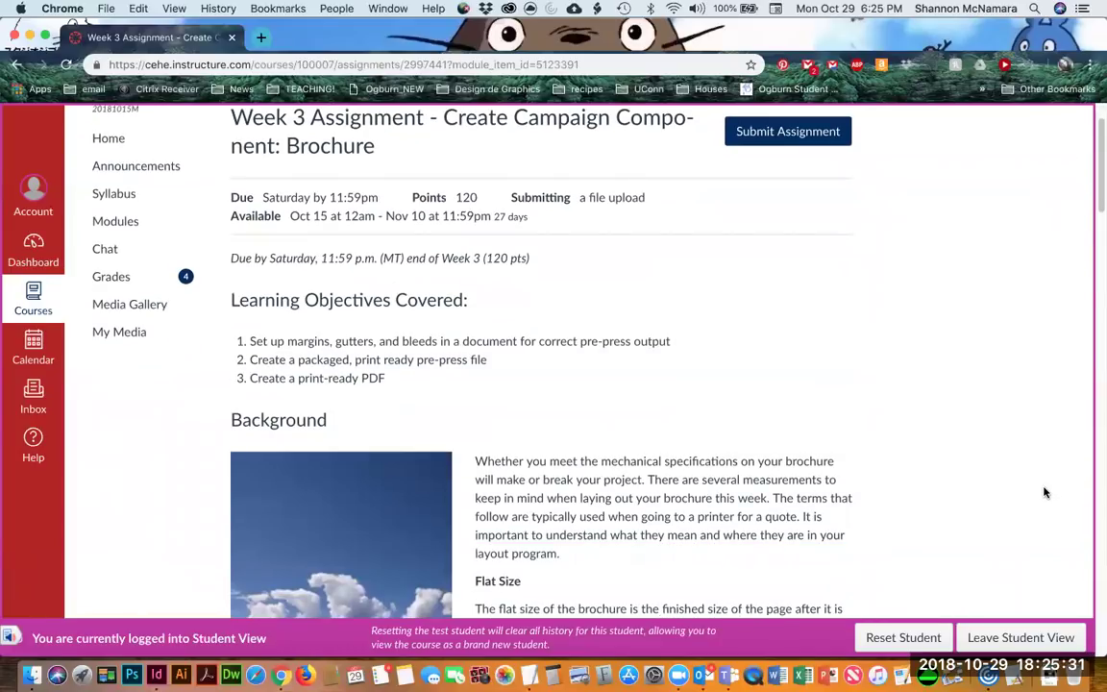
scroll(1046, 492, "down", 3)
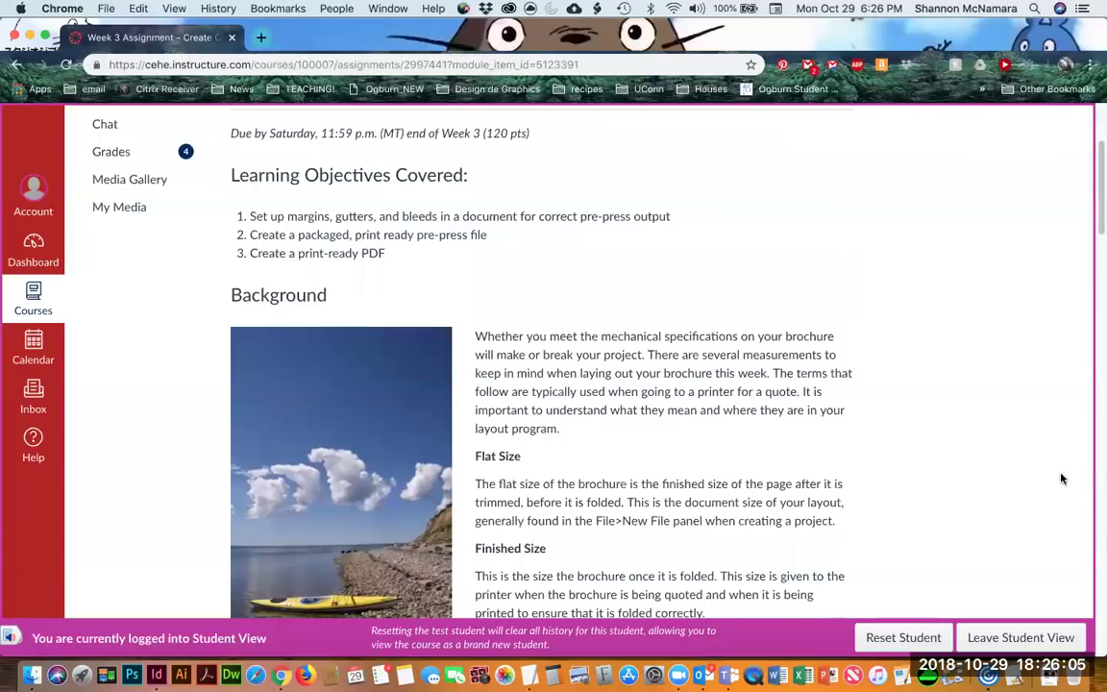
scroll(1047, 499, "down", 3)
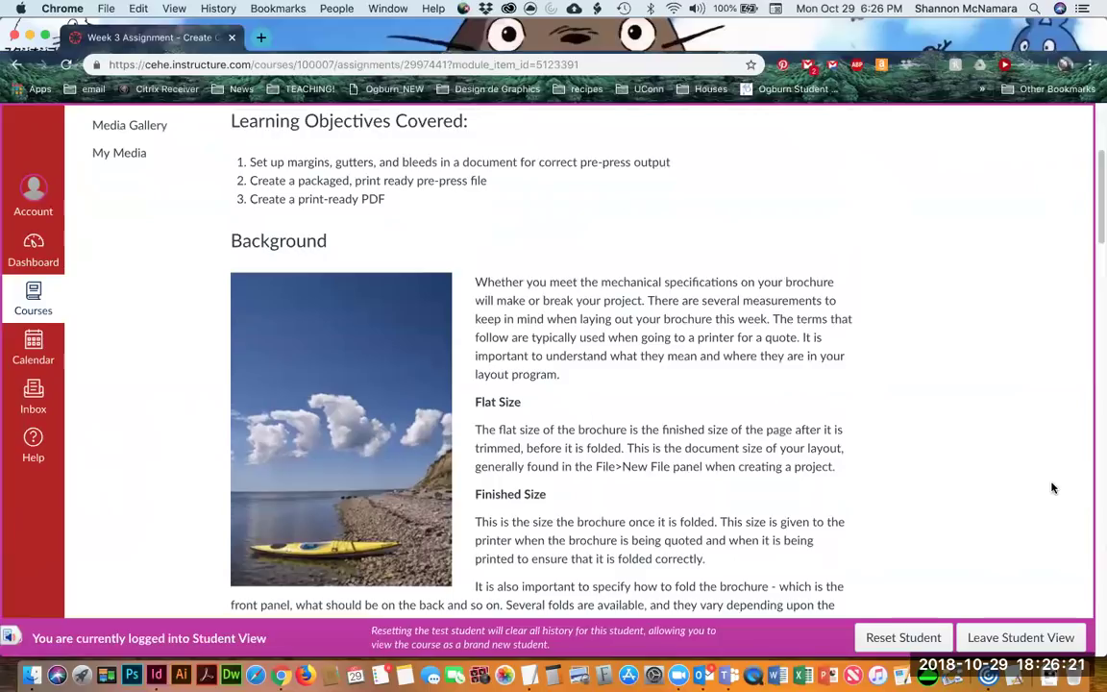
scroll(983, 304, "down", 5)
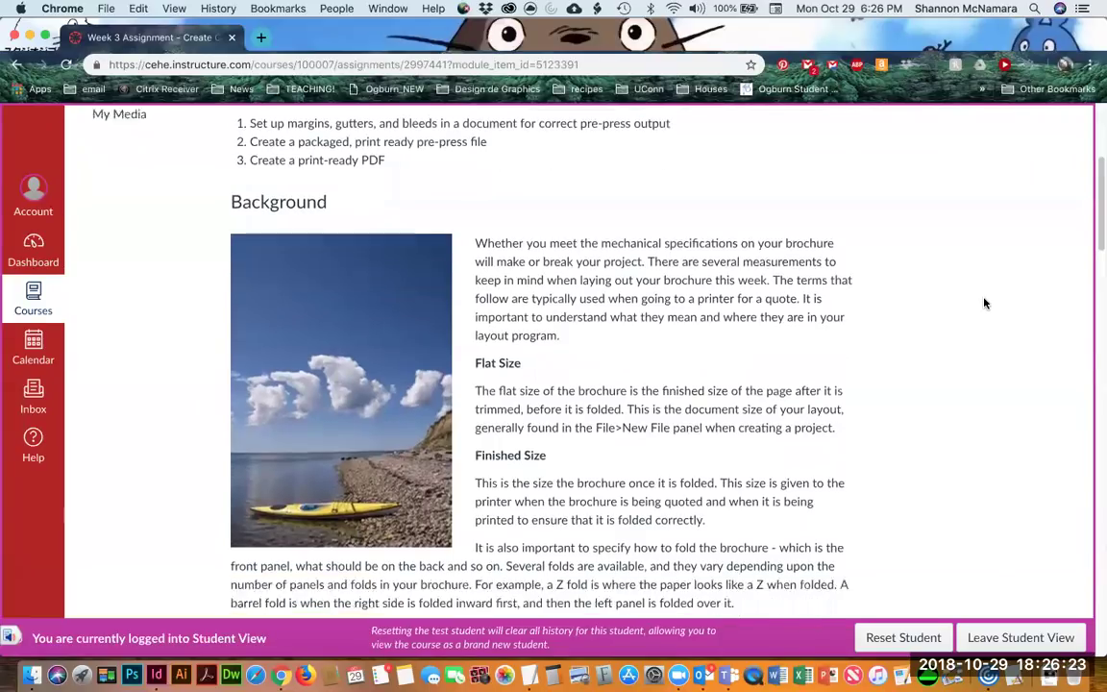
scroll(983, 304, "up", 1)
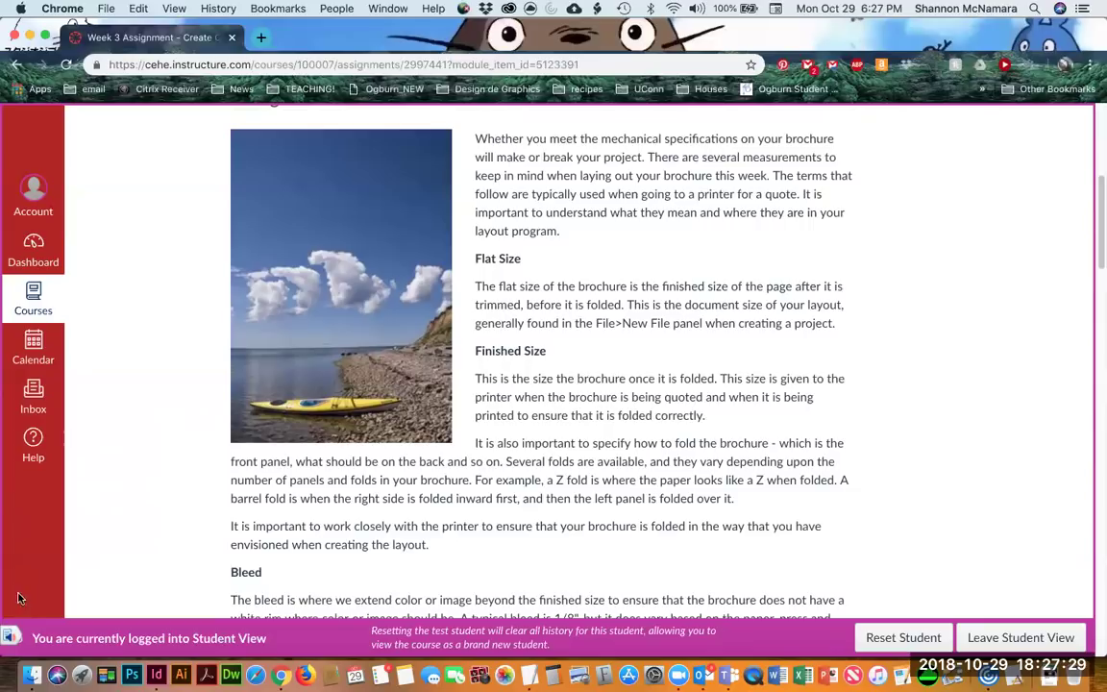
Switch to Finder and open the packaged Assessment 2 PDF from the Wk 2 Assessment folder inside Week 2.
left_click(32, 673)
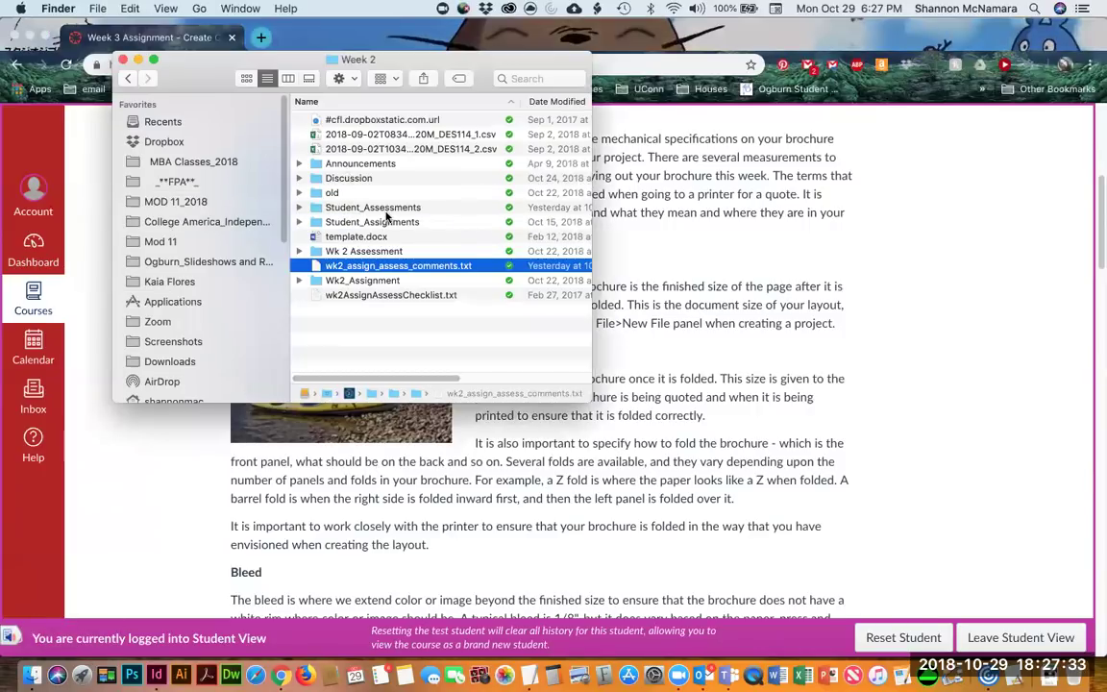
left_click(363, 280)
double_click(363, 280)
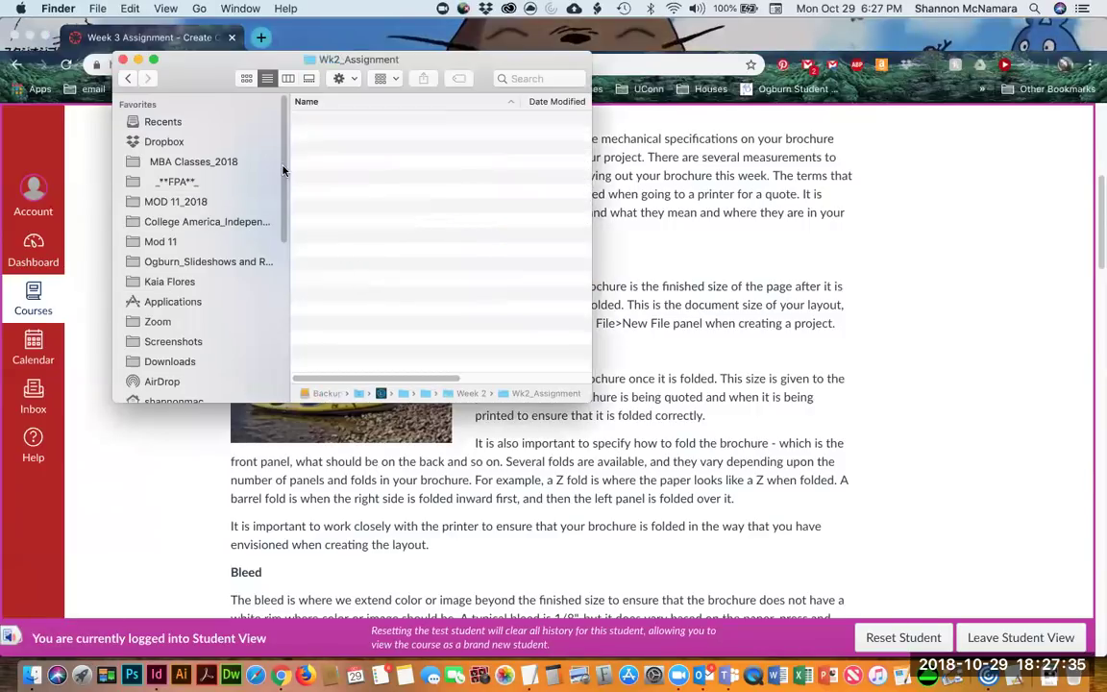
left_click(125, 78)
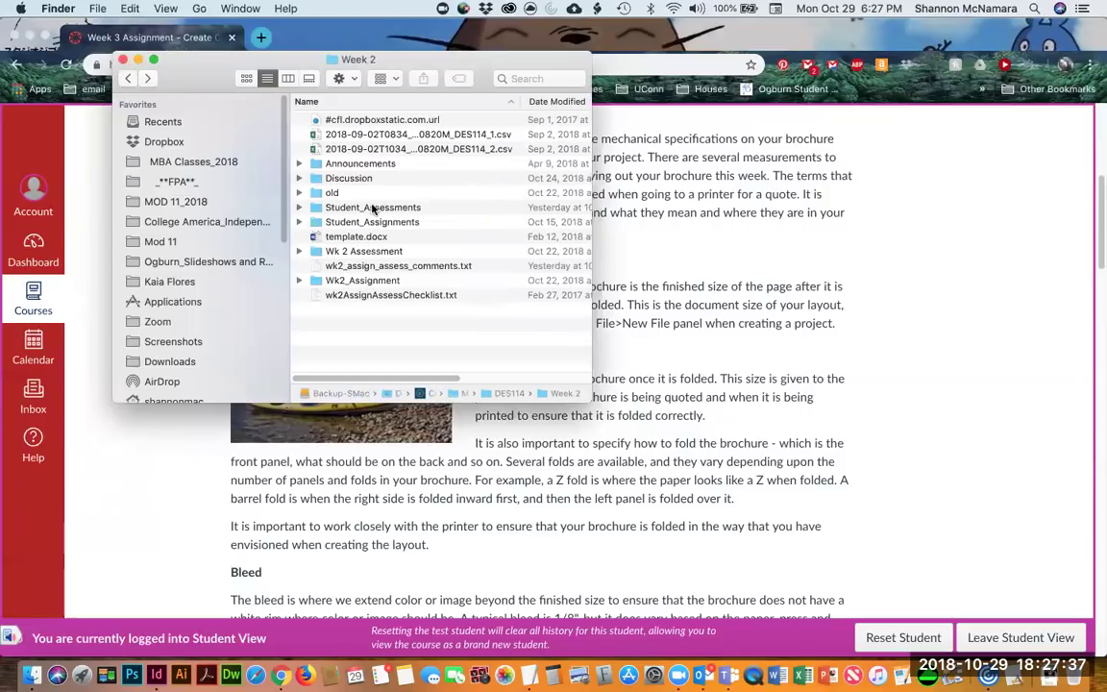
double_click(356, 251)
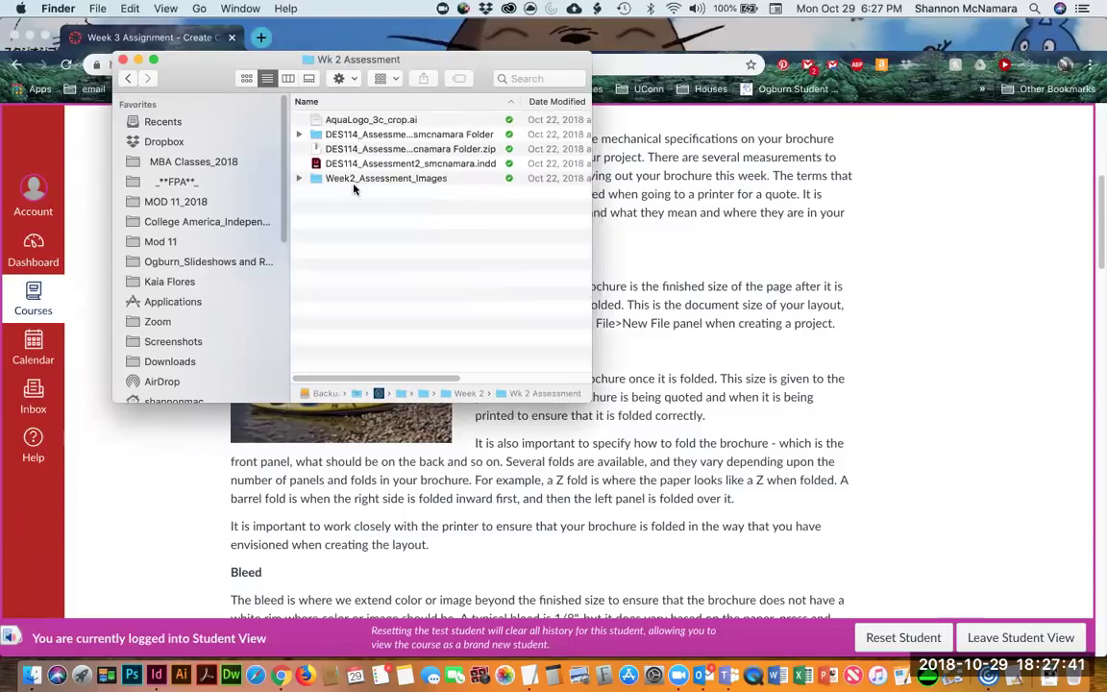
double_click(403, 135)
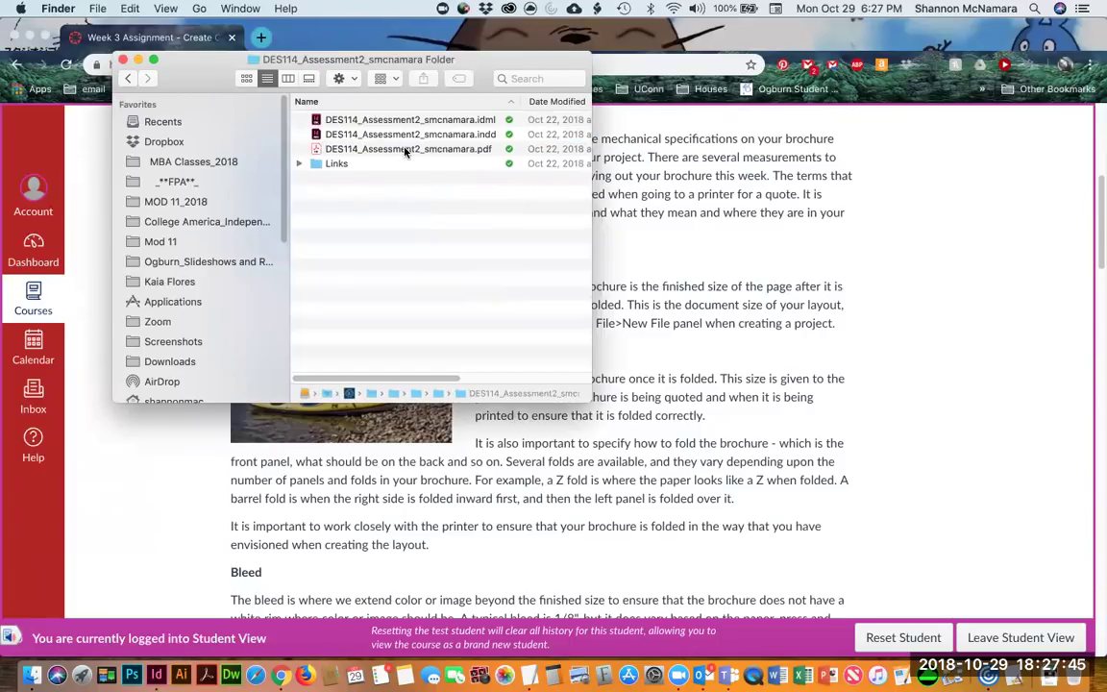
double_click(405, 150)
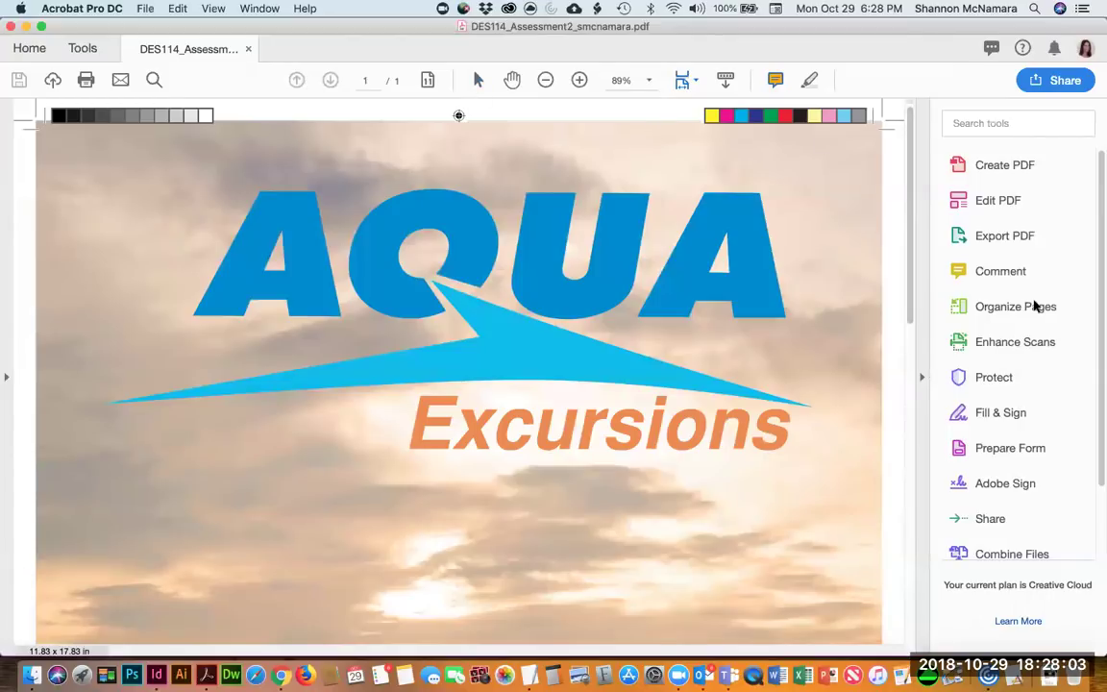
Open the Comment tools and draw a vertical line along the poster's right trim marks, spanning the full page height.
scroll(1002, 232, "down", 1)
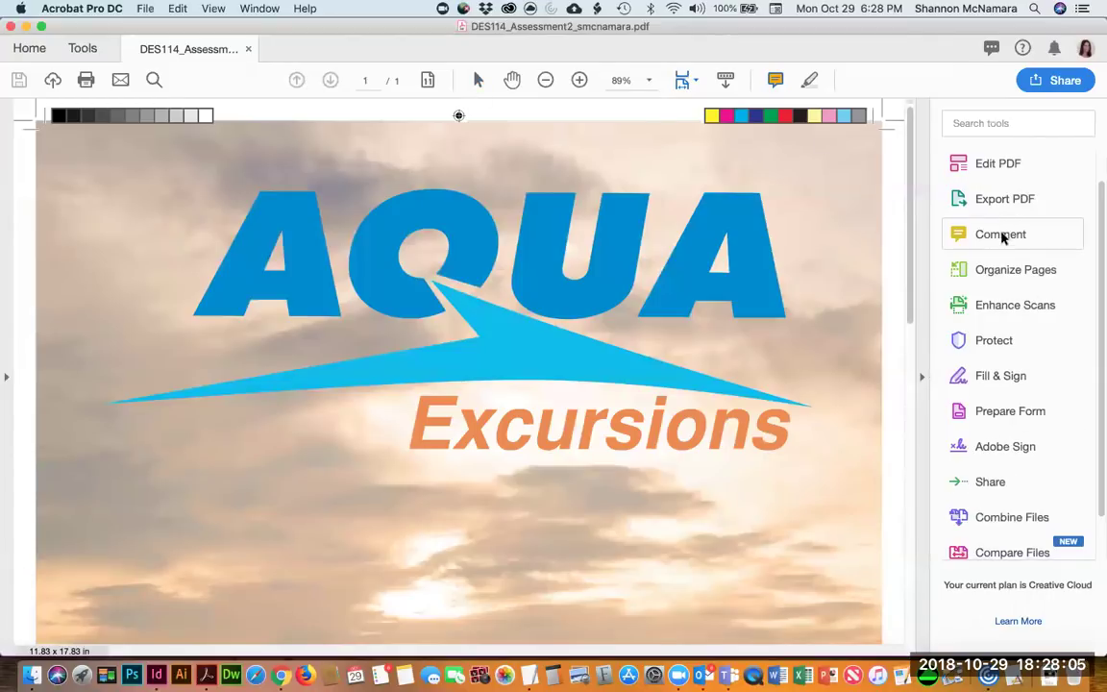
left_click(1001, 235)
left_click(735, 81)
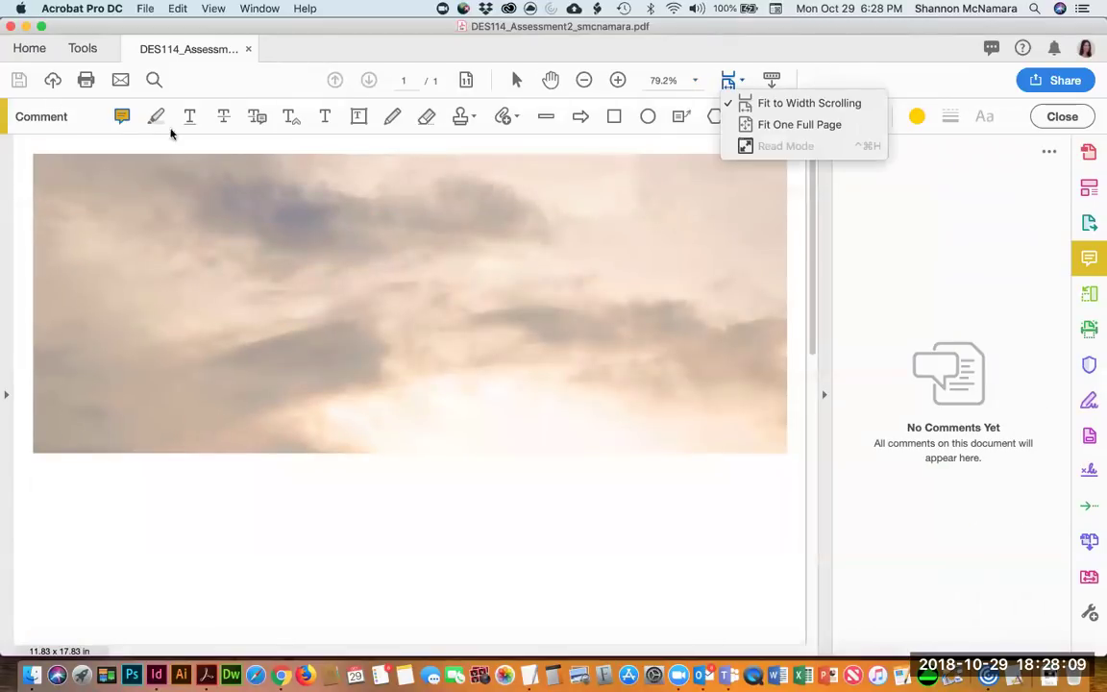
left_click(640, 35)
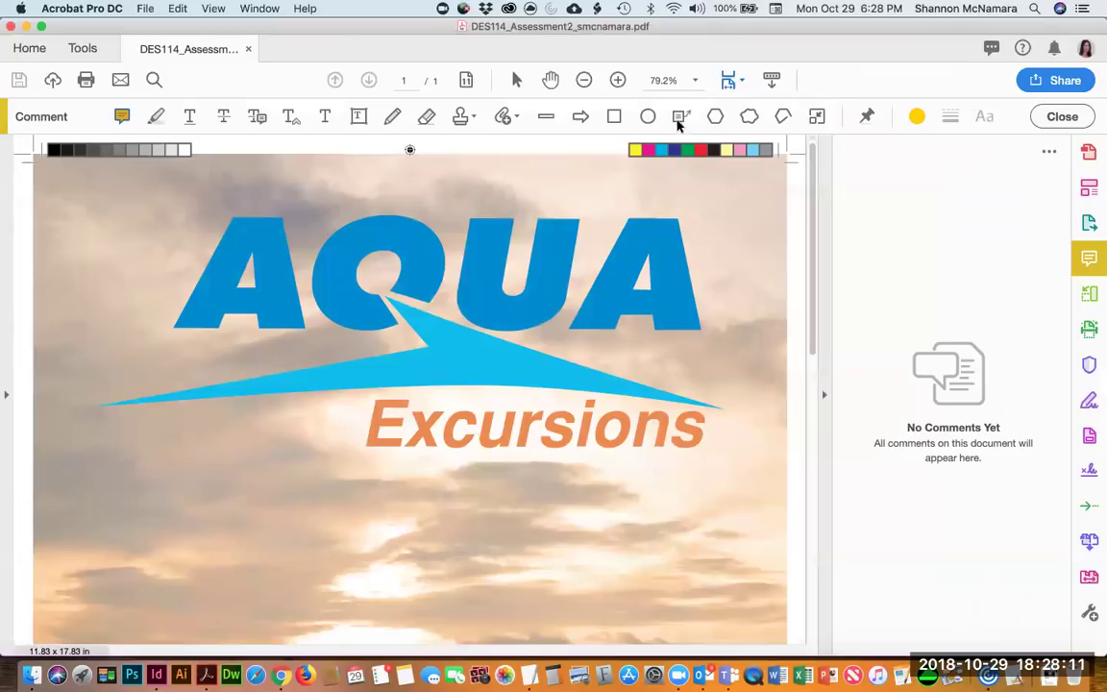
left_click(648, 117)
left_click(546, 116)
mouse_move(777, 150)
left_mouse_down()
mouse_move(724, 430)
mouse_move(727, 447)
mouse_move(777, 479)
mouse_move(753, 574)
mouse_move(732, 584)
mouse_move(732, 642)
mouse_move(786, 569)
mouse_move(736, 573)
mouse_move(781, 616)
mouse_move(775, 643)
mouse_move(790, 606)
mouse_move(780, 637)
left_mouse_up()
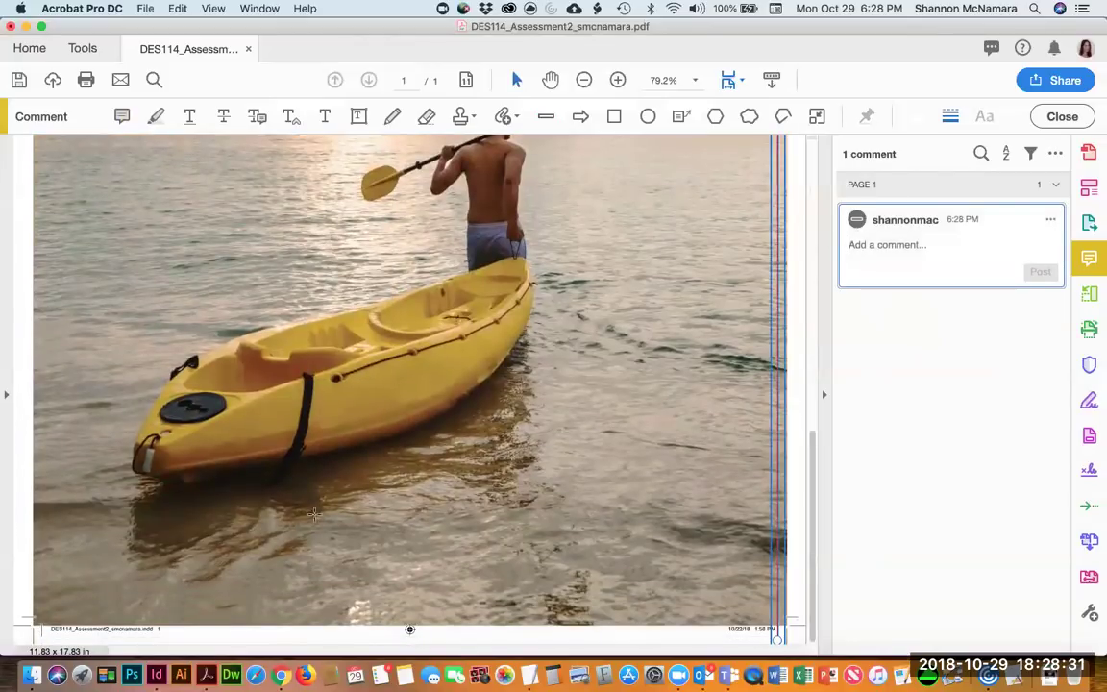
Draw a horizontal line along the poster's bottom trim marks and a vertical line along its left trim marks.
left_click(548, 115)
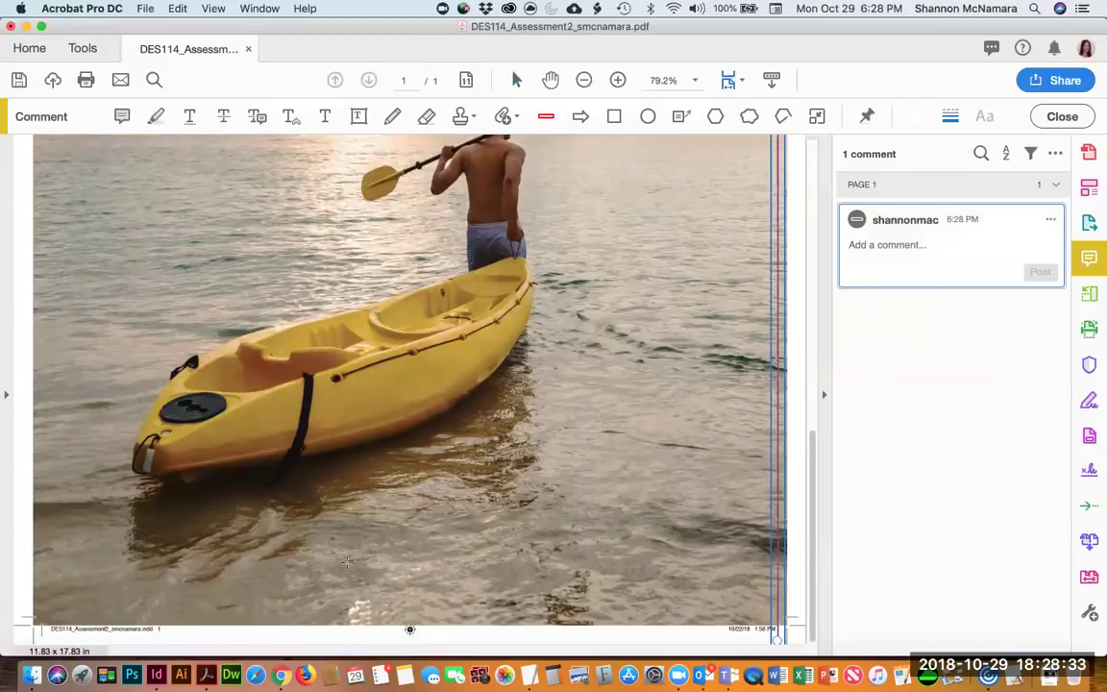
left_click_drag(19, 616, 796, 618)
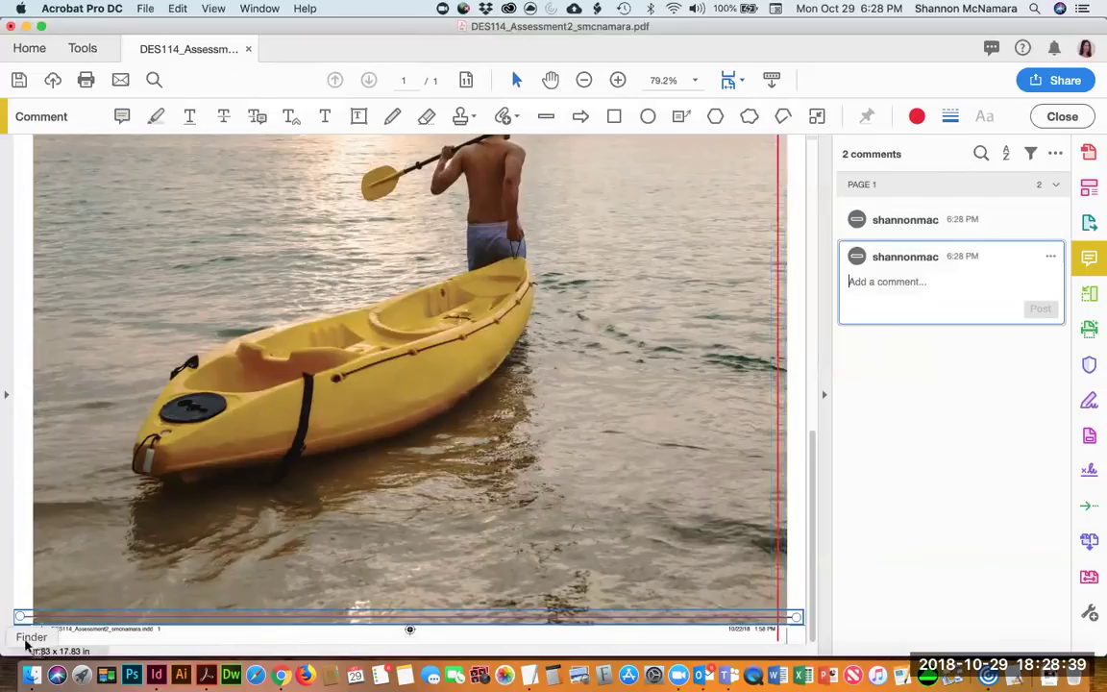
left_click(546, 116)
mouse_move(40, 631)
left_mouse_down()
mouse_move(57, 380)
mouse_move(54, 229)
mouse_move(33, 190)
mouse_move(45, 87)
mouse_move(55, 108)
mouse_move(39, 133)
left_mouse_up()
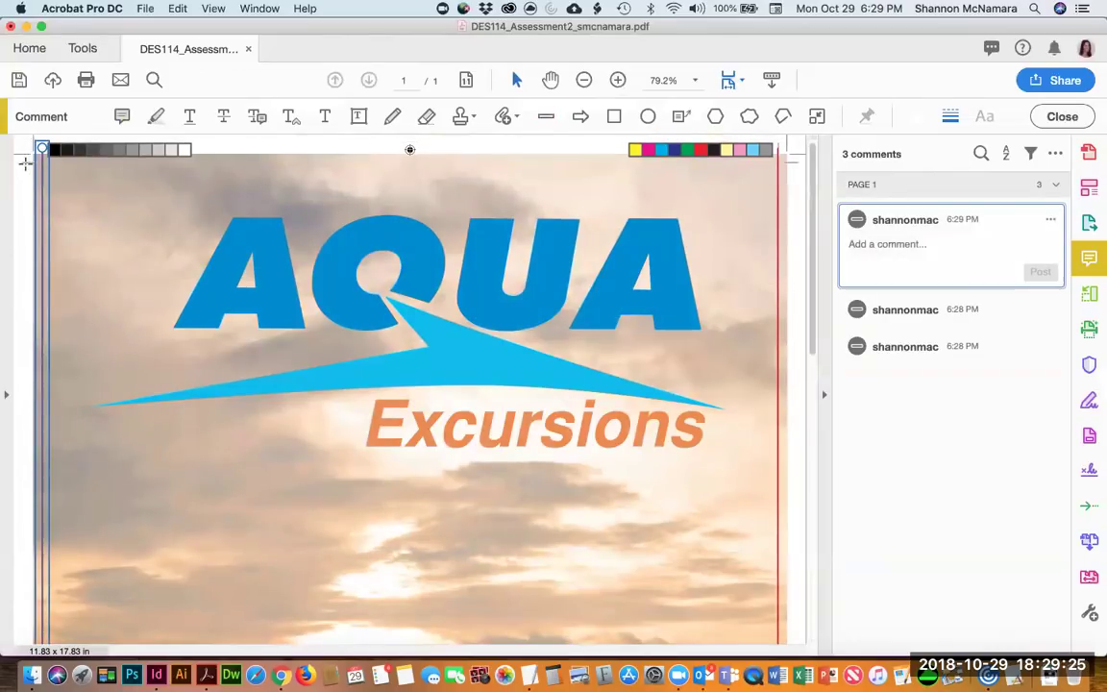
Draw a horizontal line along the poster's top trim marks and fit the whole page in view with nothing selected.
mouse_move(50, 161)
left_mouse_down()
mouse_move(203, 155)
mouse_move(796, 181)
mouse_move(796, 161)
left_mouse_up()
key("super+0")
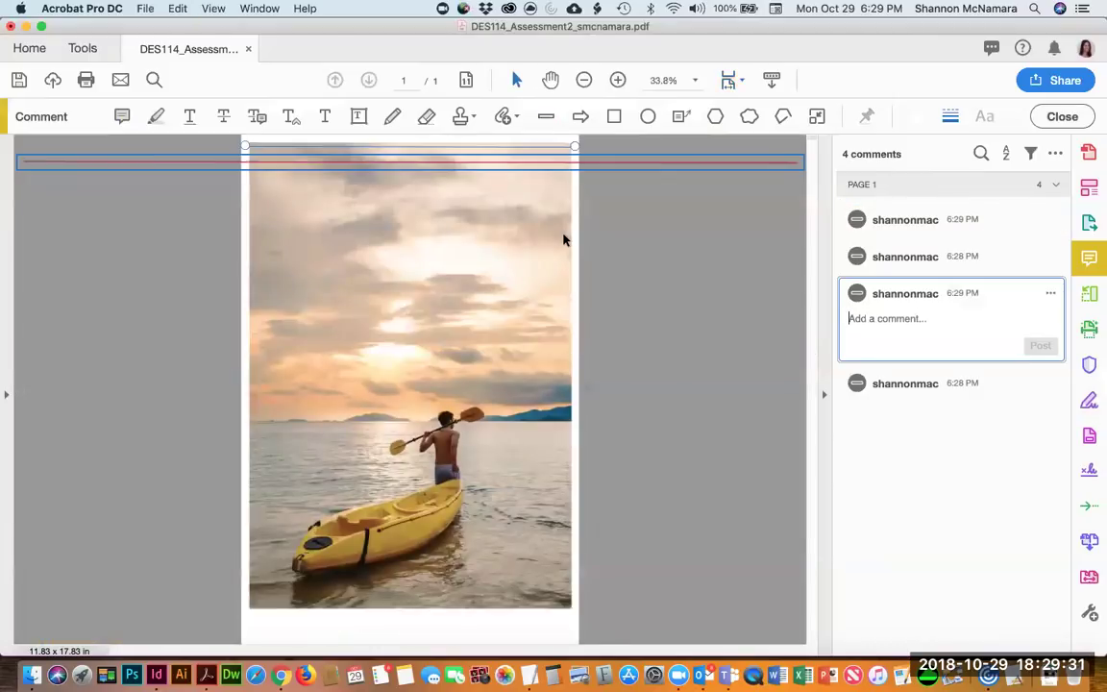
left_click(603, 160)
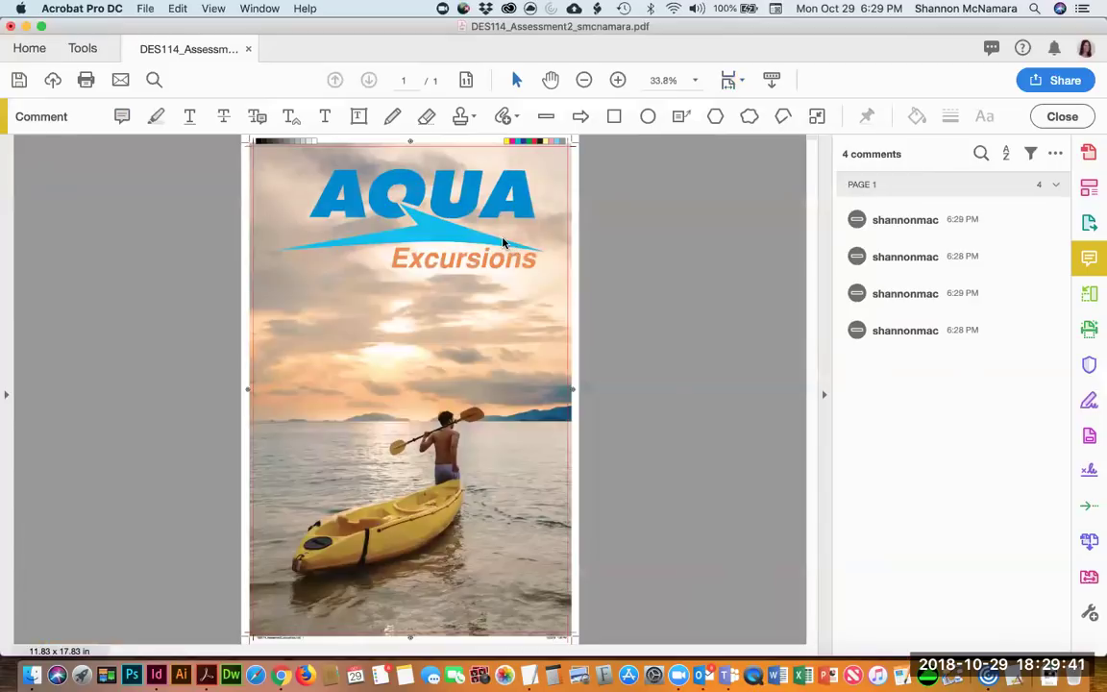
Switch to the DES 114 - Wk 3 presentation in Google Slides and show slide 18, Types of Folding.
key("super+Tab")
key("super+Tab")
key("super+Tab")
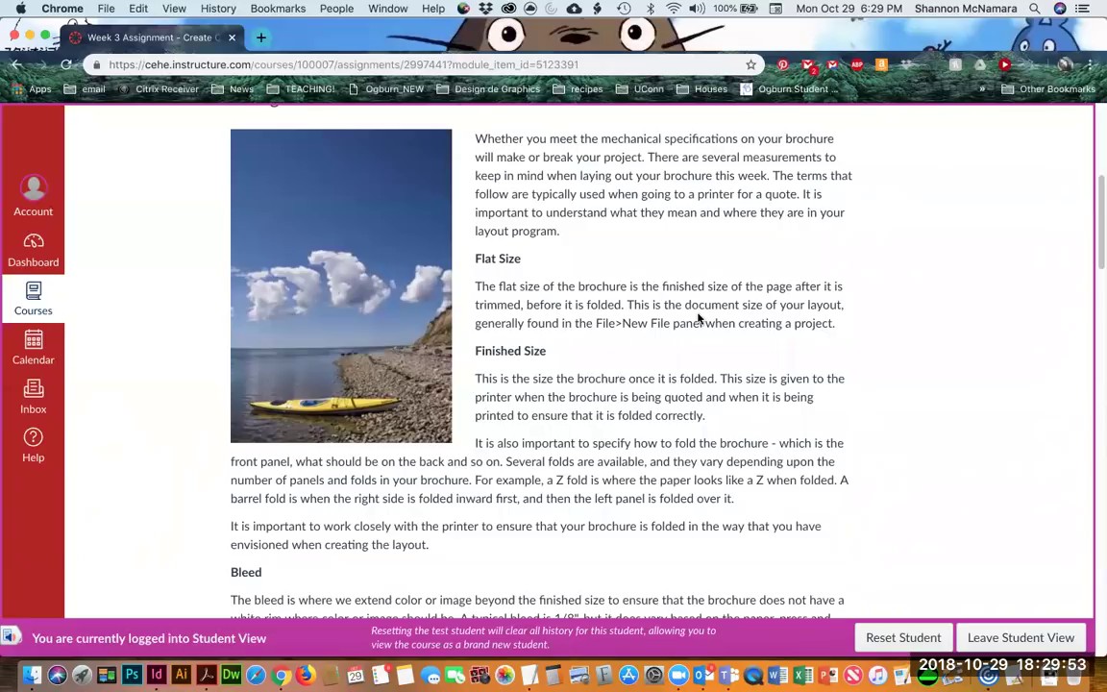
key("super+grave")
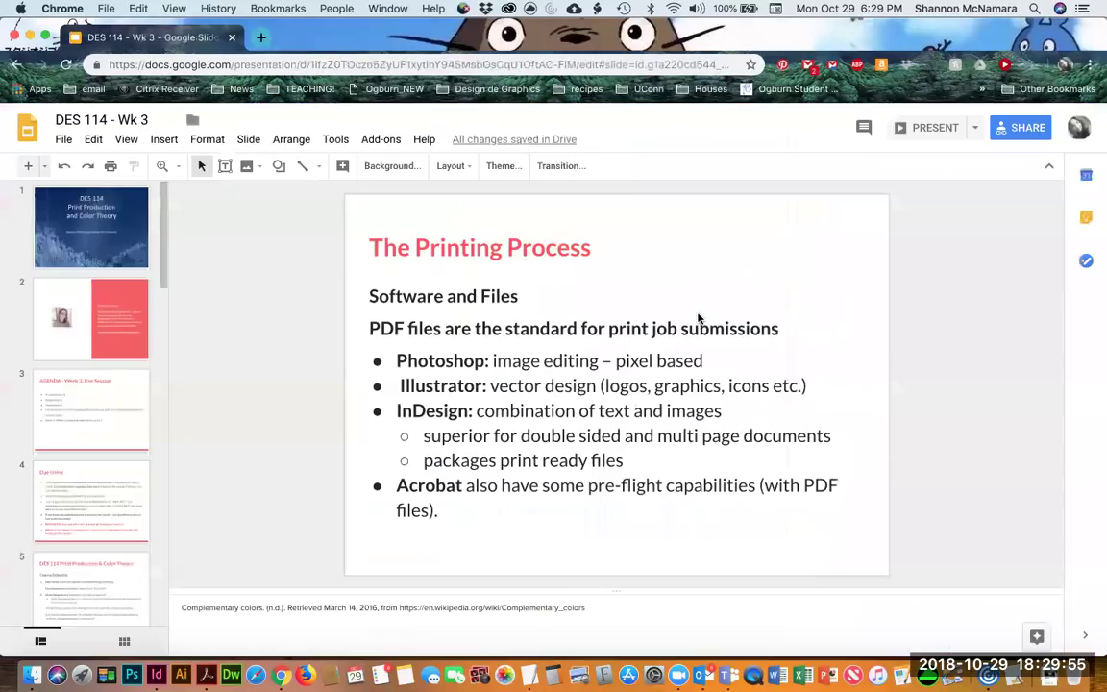
scroll(111, 564, "down", 10)
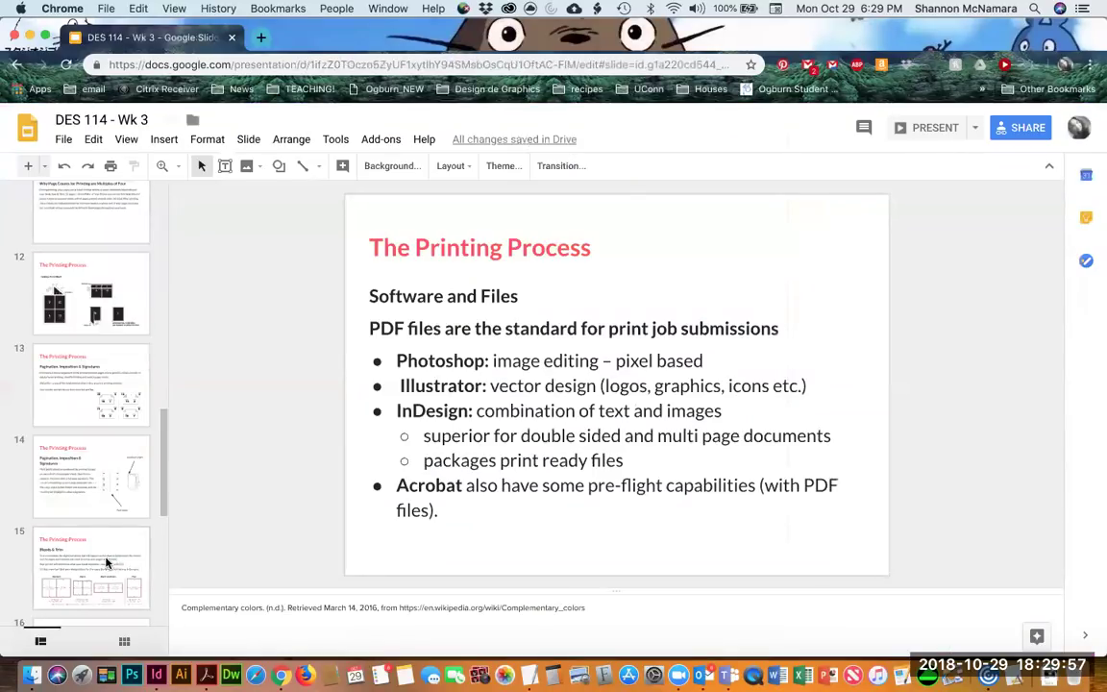
scroll(106, 548, "down", 3)
left_click(94, 586)
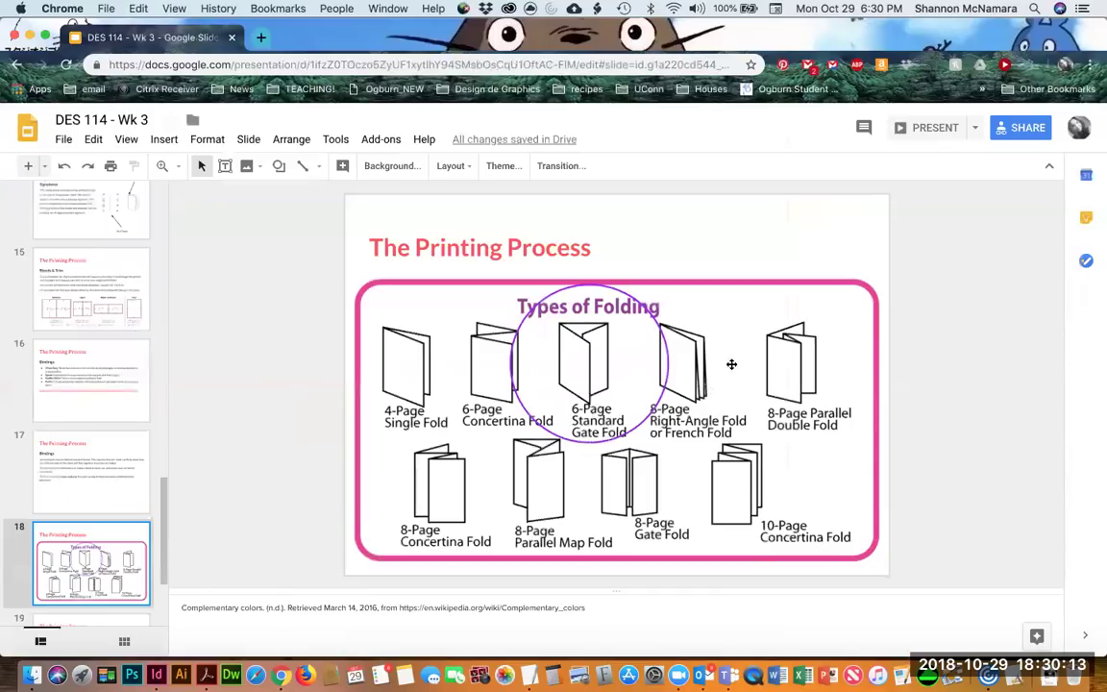
Switch to the Week 3 Assignment page, comparing its folding description with the Types of Folding slide.
key("super+Tab")
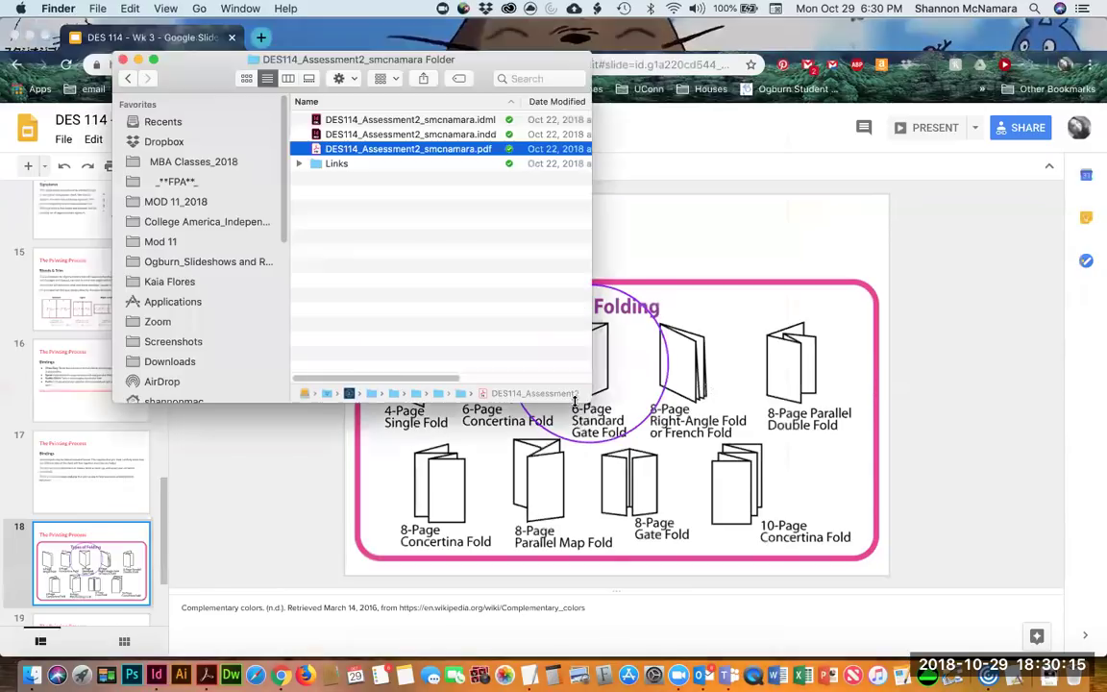
key("super+Tab")
key("super+grave")
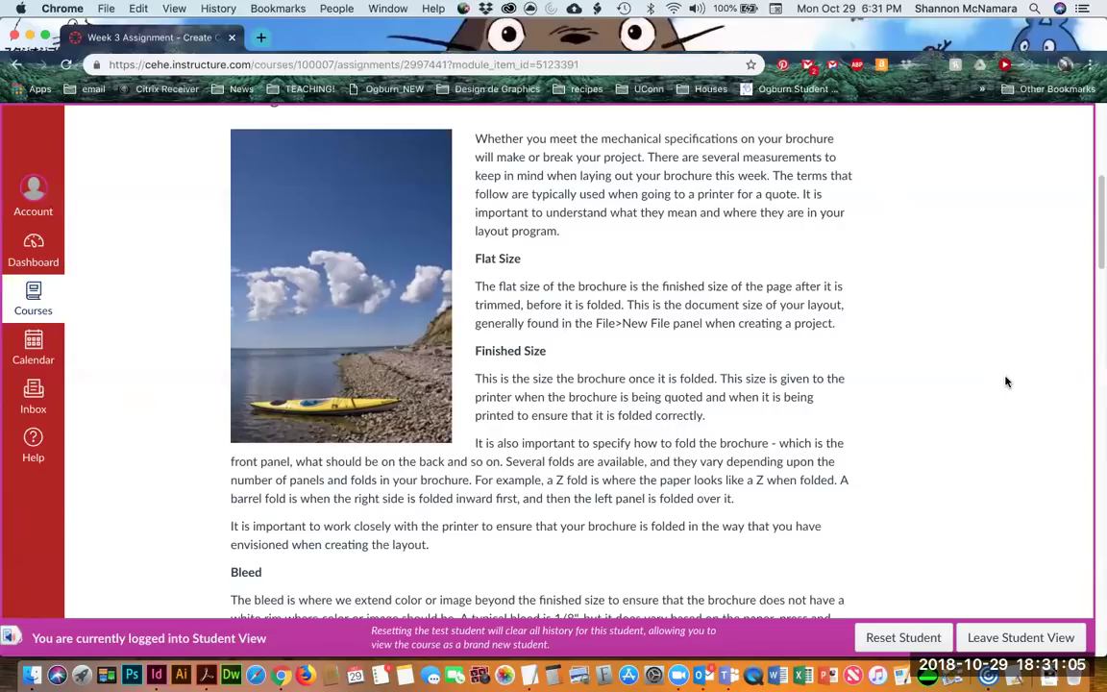
key("super+grave")
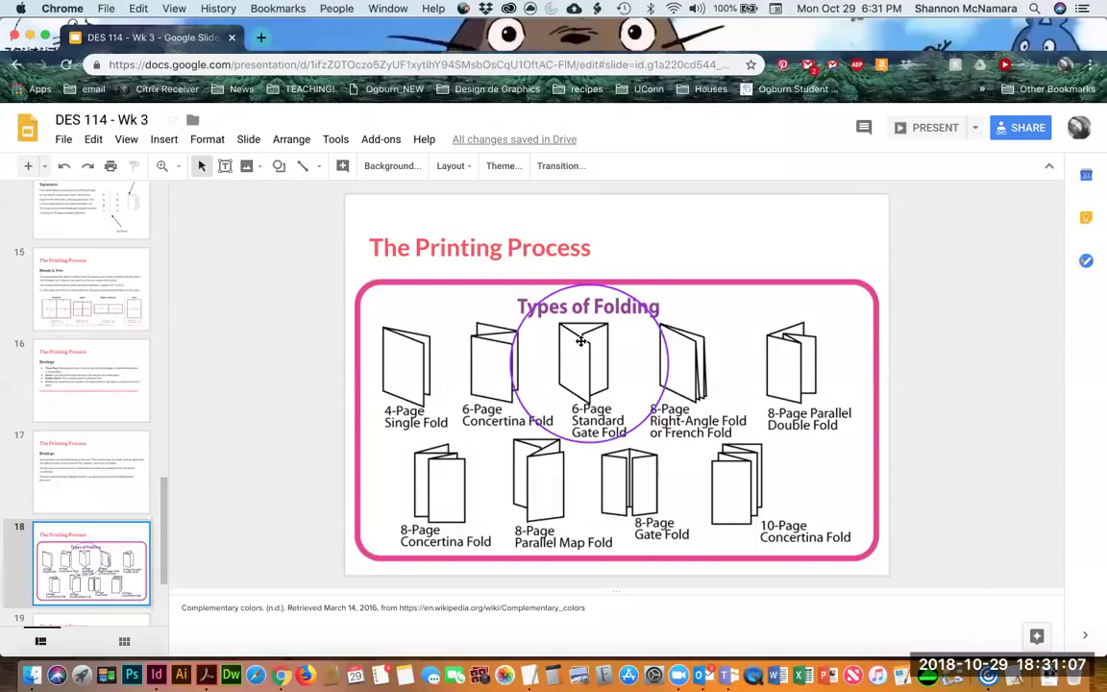
key("super+grave")
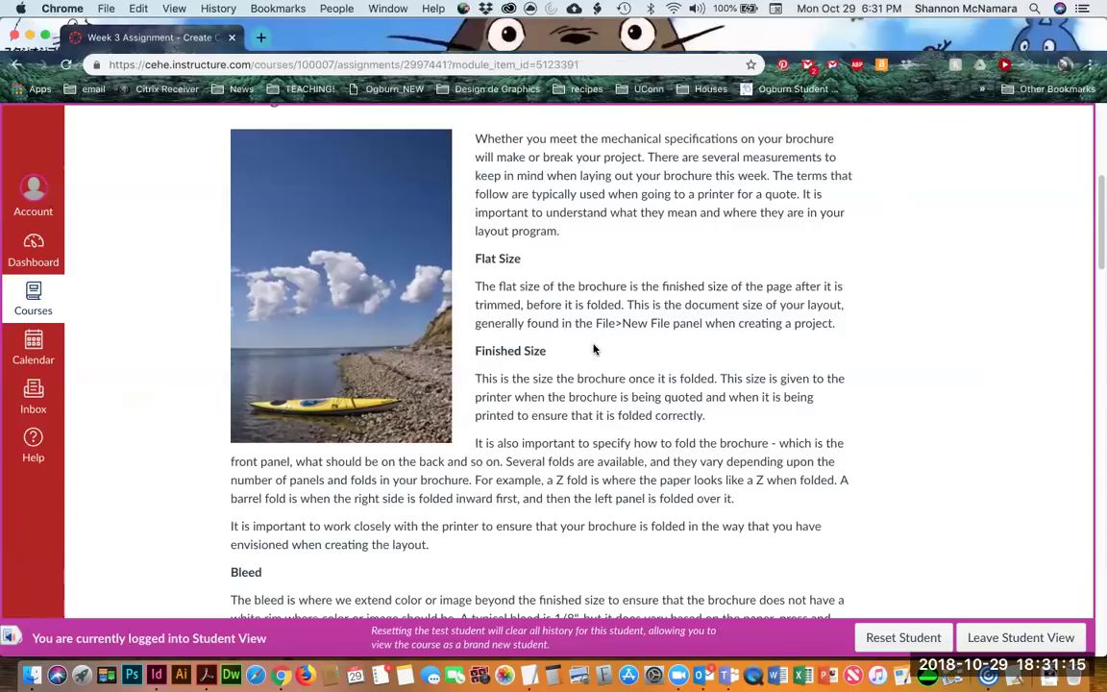
Read through the assignment's Finished Size, Bleed, Margins and Gutter sections.
scroll(594, 350, "down", 1)
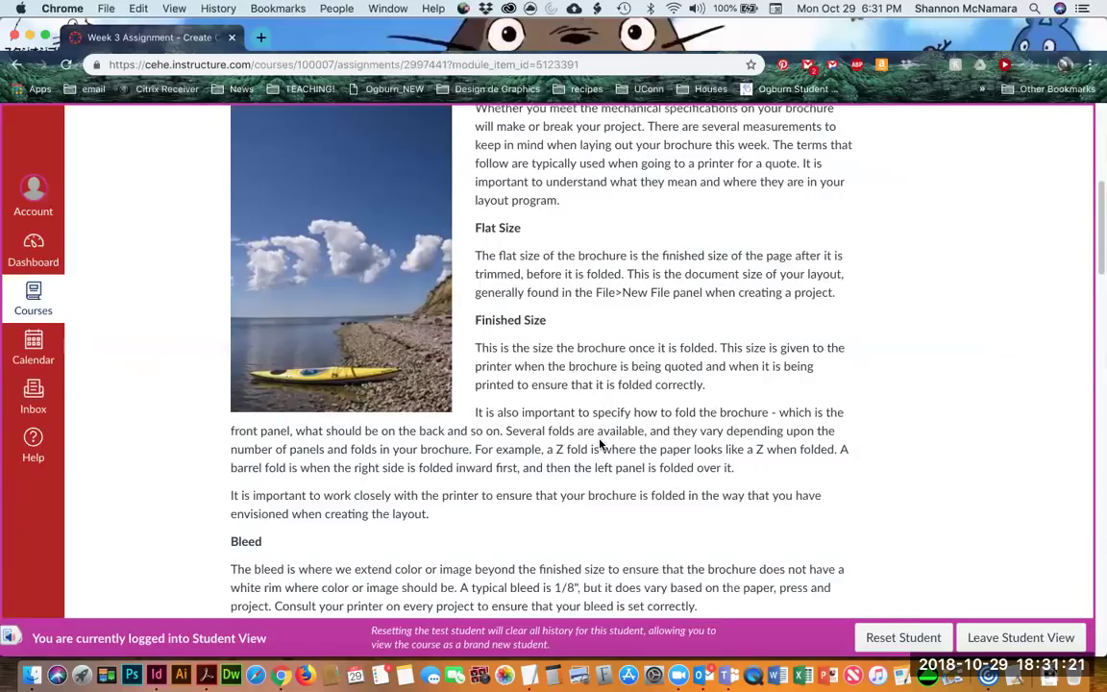
scroll(600, 444, "down", 1)
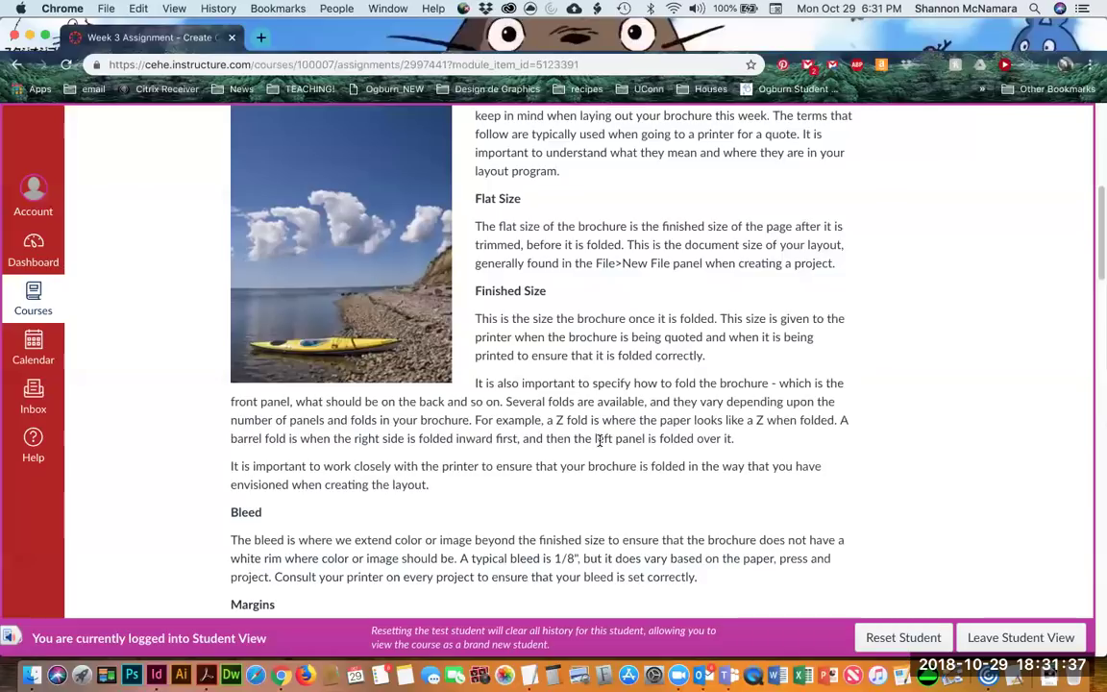
scroll(722, 351, "down", 2)
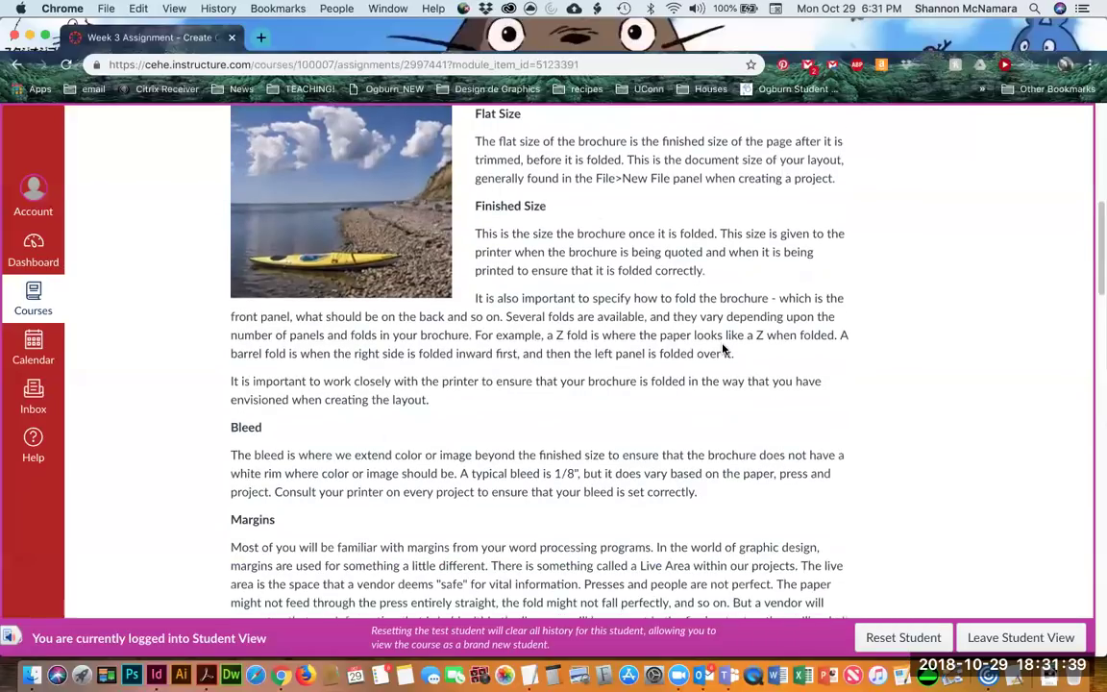
scroll(723, 350, "down", 4)
scroll(720, 364, "down", 1)
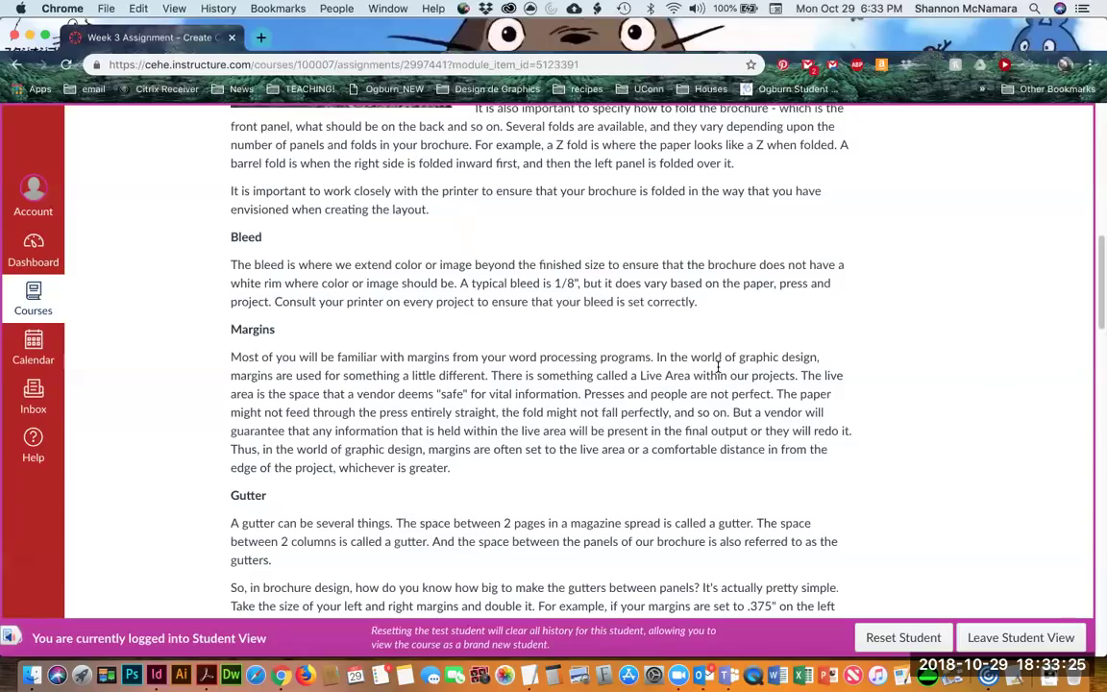
scroll(1008, 394, "down", 3)
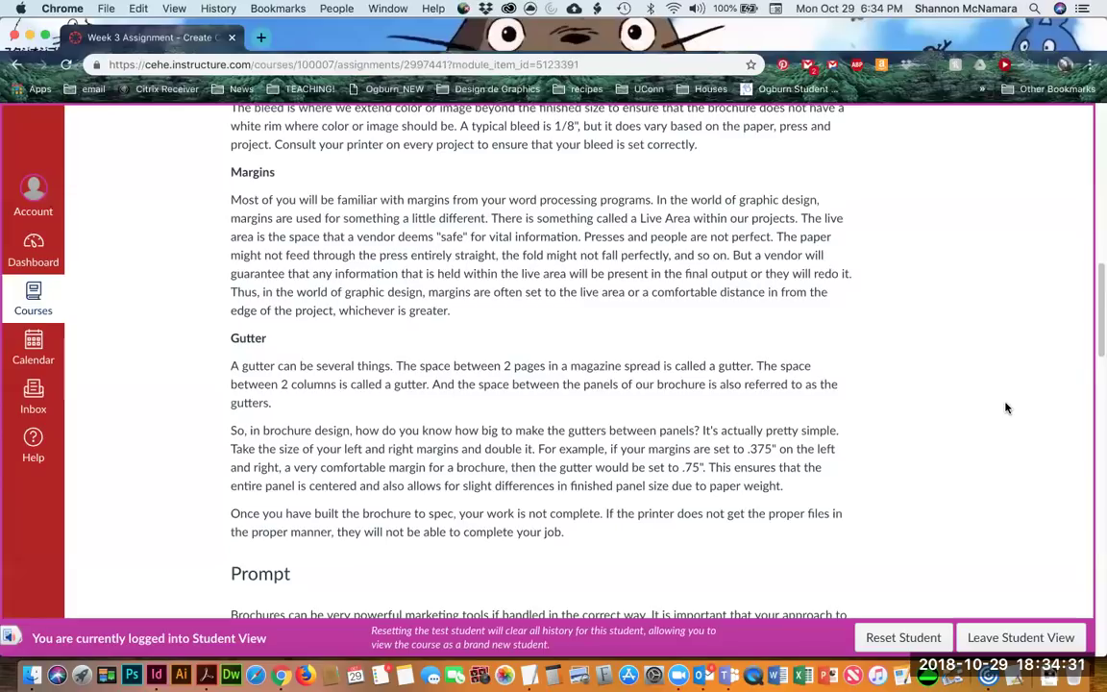
Review the Prompt's brochure design tips and download the Approved Photos and AQUA_TEXT.docx files from the required items.
scroll(1011, 408, "down", 5)
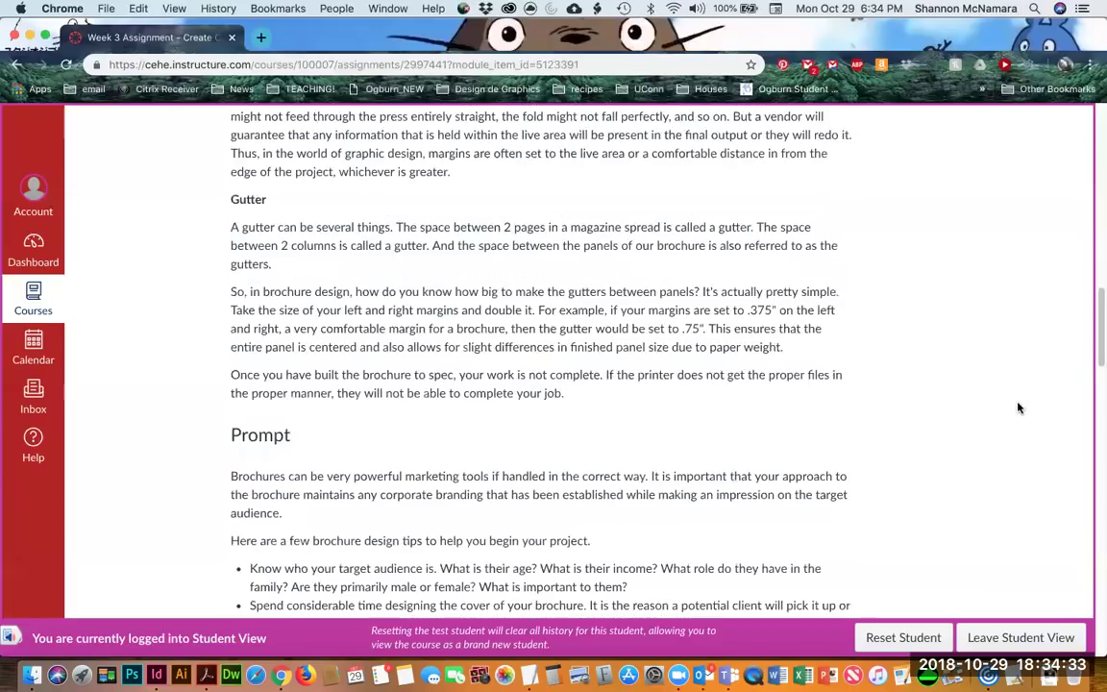
scroll(1018, 409, "down", 5)
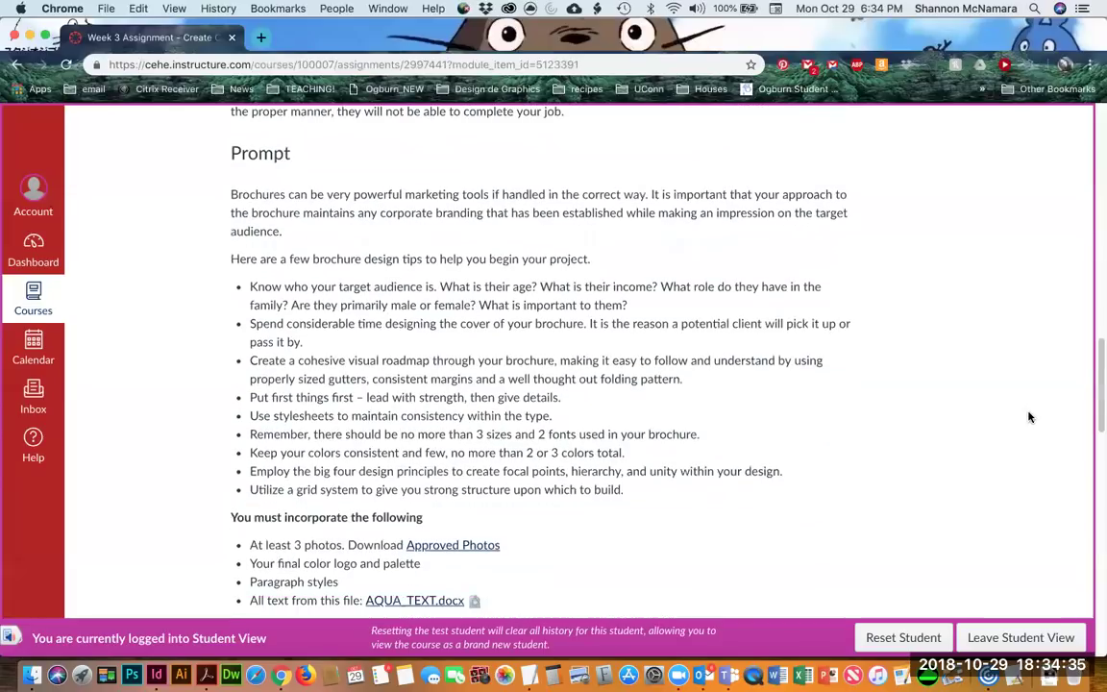
scroll(1029, 416, "down", 1)
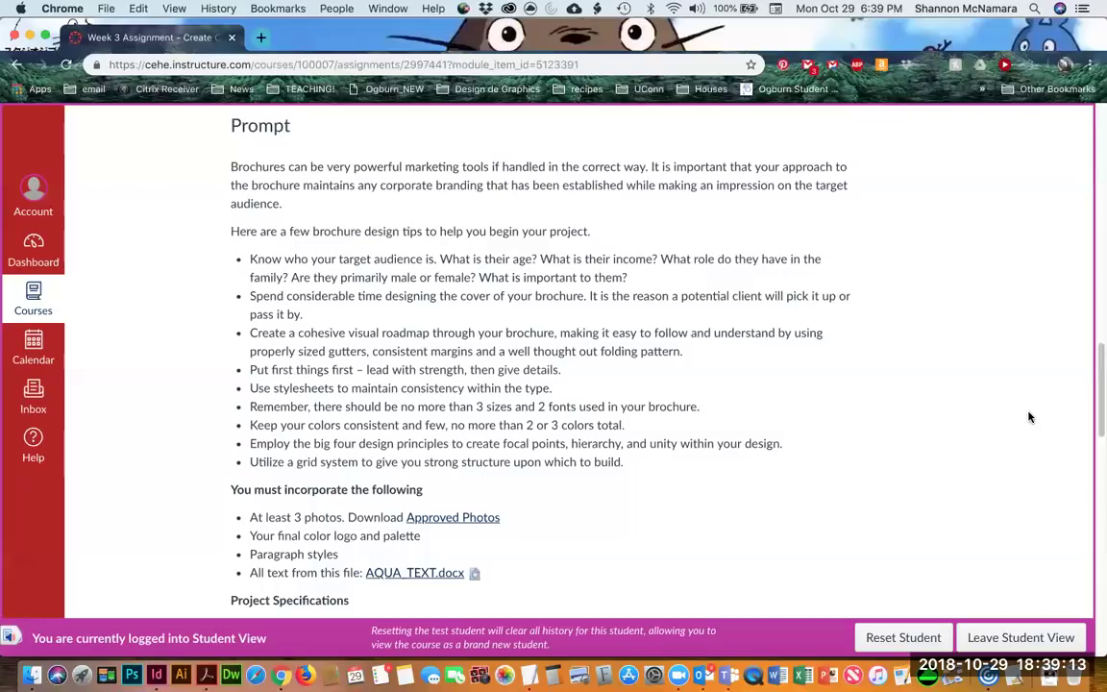
scroll(749, 522, "down", 3)
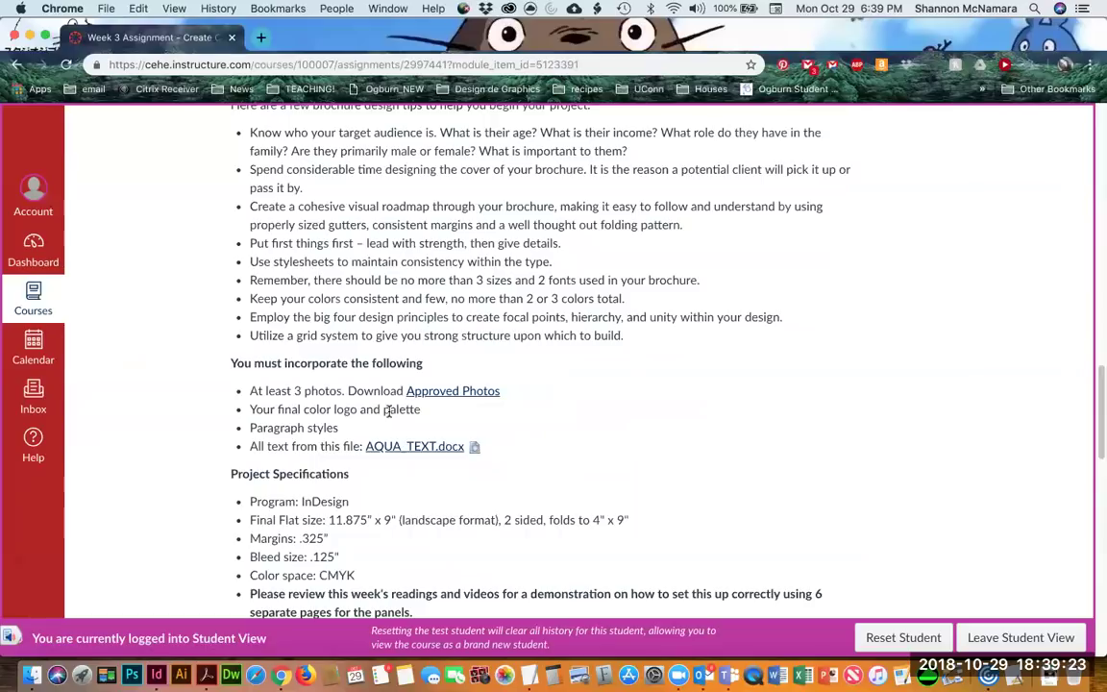
scroll(453, 472, "down", 1)
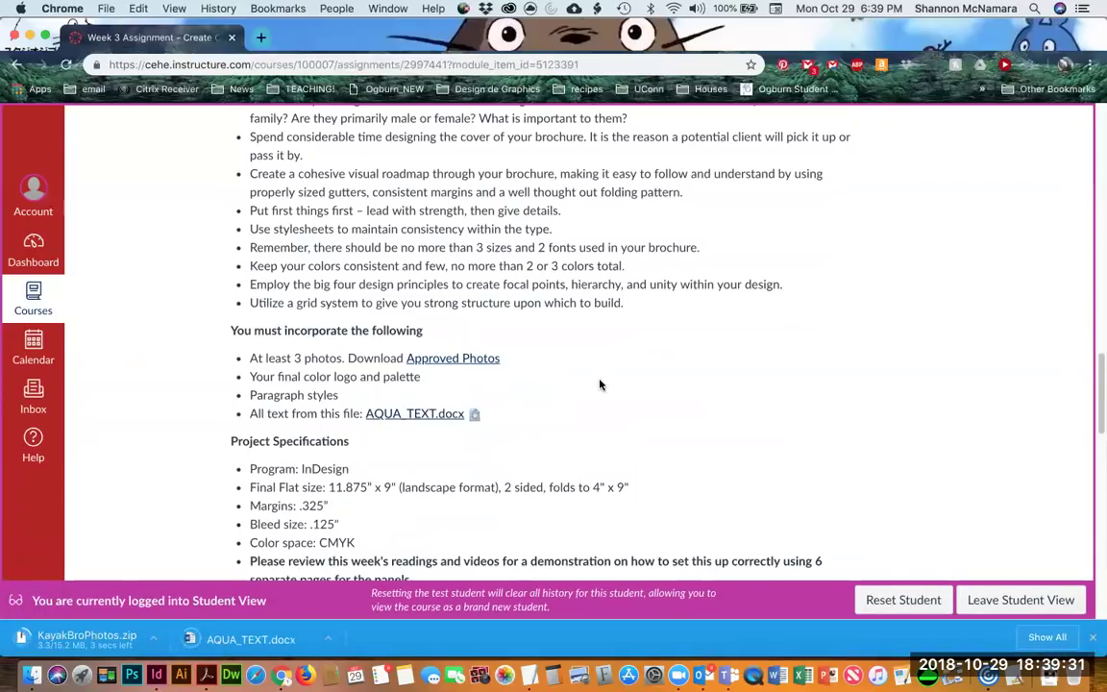
Examine the Project Specifications and Pre-press Requirements, highlighting CMYK and the 120% image scaling limit.
scroll(600, 384, "down", 5)
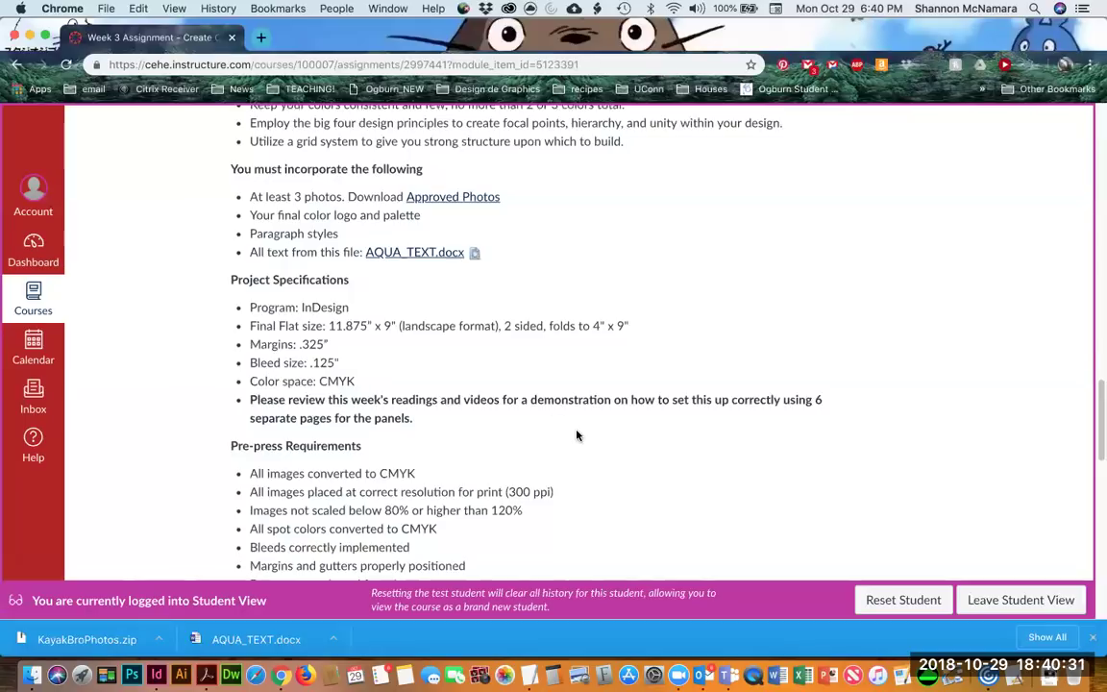
scroll(576, 435, "down", 3)
scroll(576, 438, "down", 5)
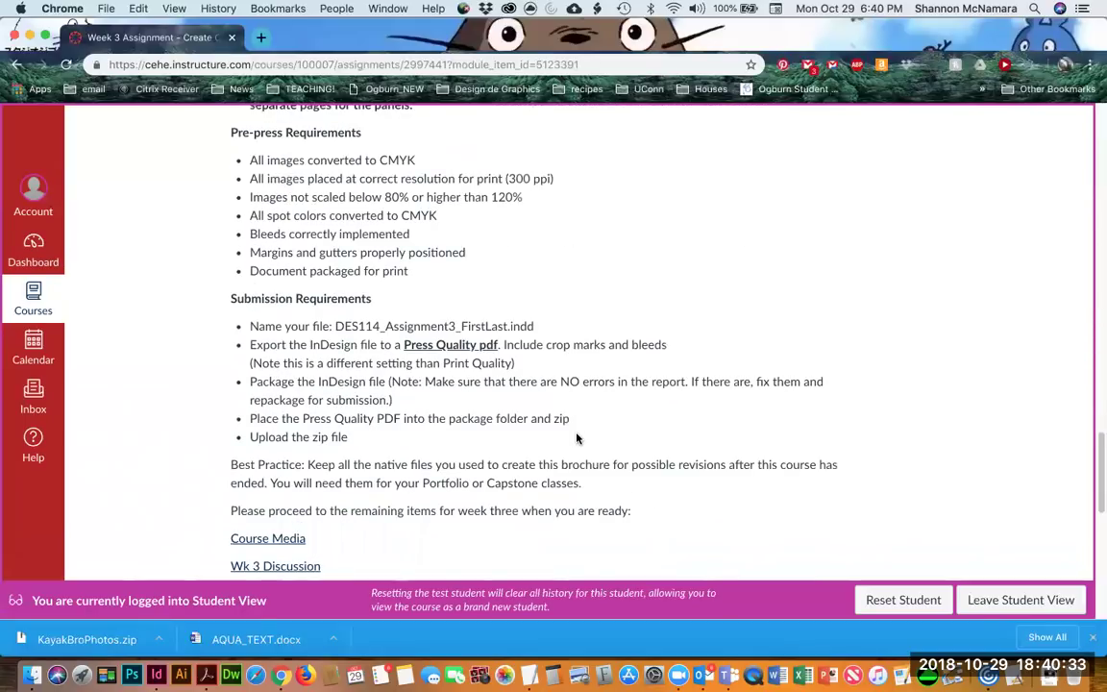
double_click(397, 160)
left_click(555, 158)
left_click_drag(492, 197, 523, 197)
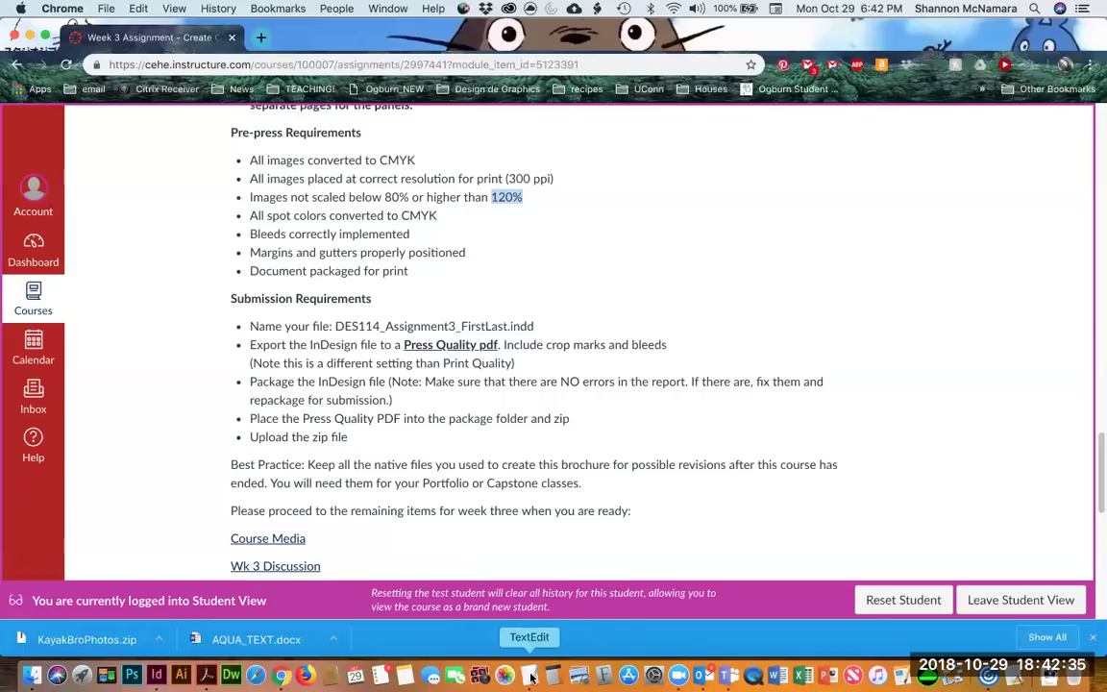
Open Photo Booth and move its window lower on the screen to show the live camera view.
left_click(479, 675)
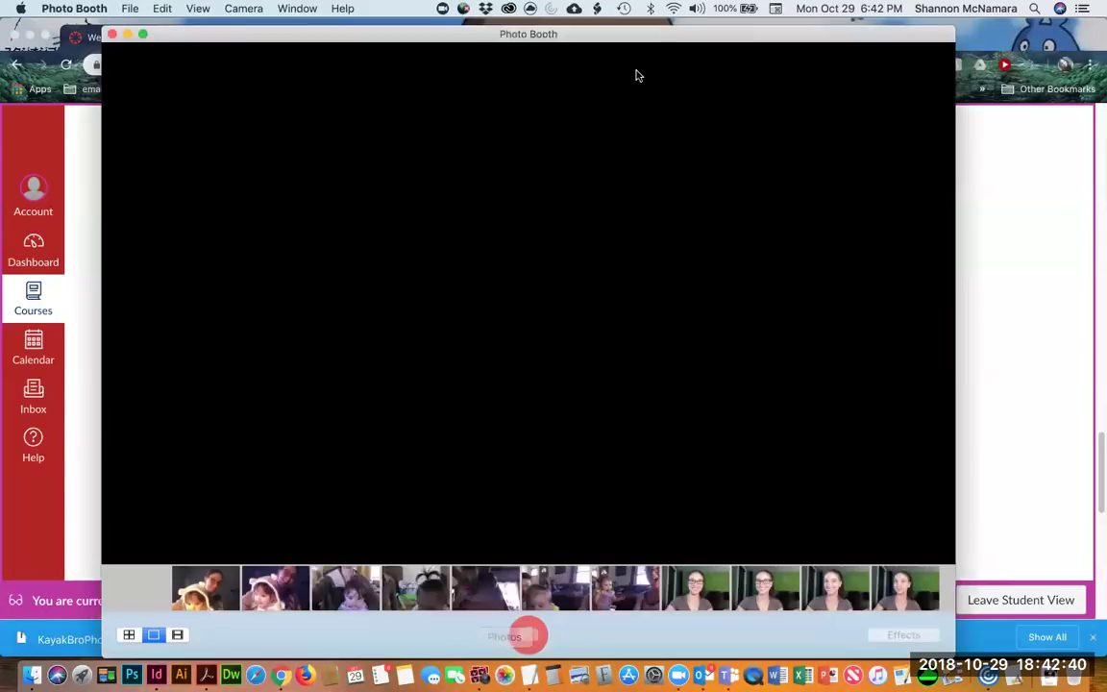
left_click_drag(648, 37, 644, 111)
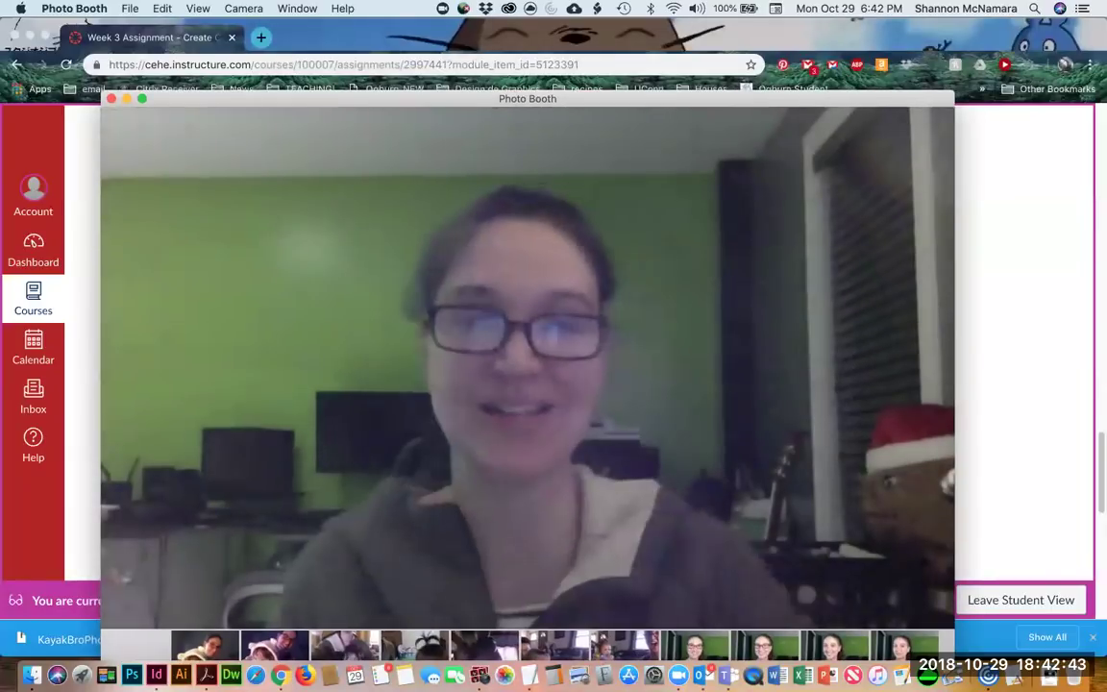
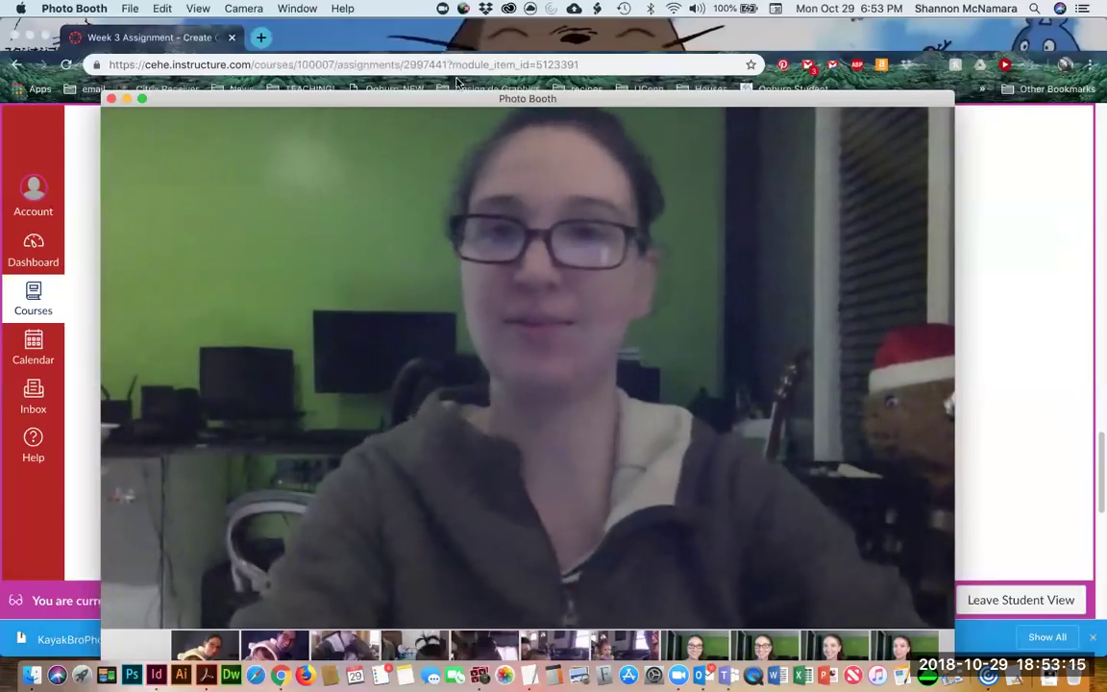
Show the Types of Folding slide again, return to the Photo Booth camera view, and quit Photo Booth.
key("super+q")
key("super+grave")
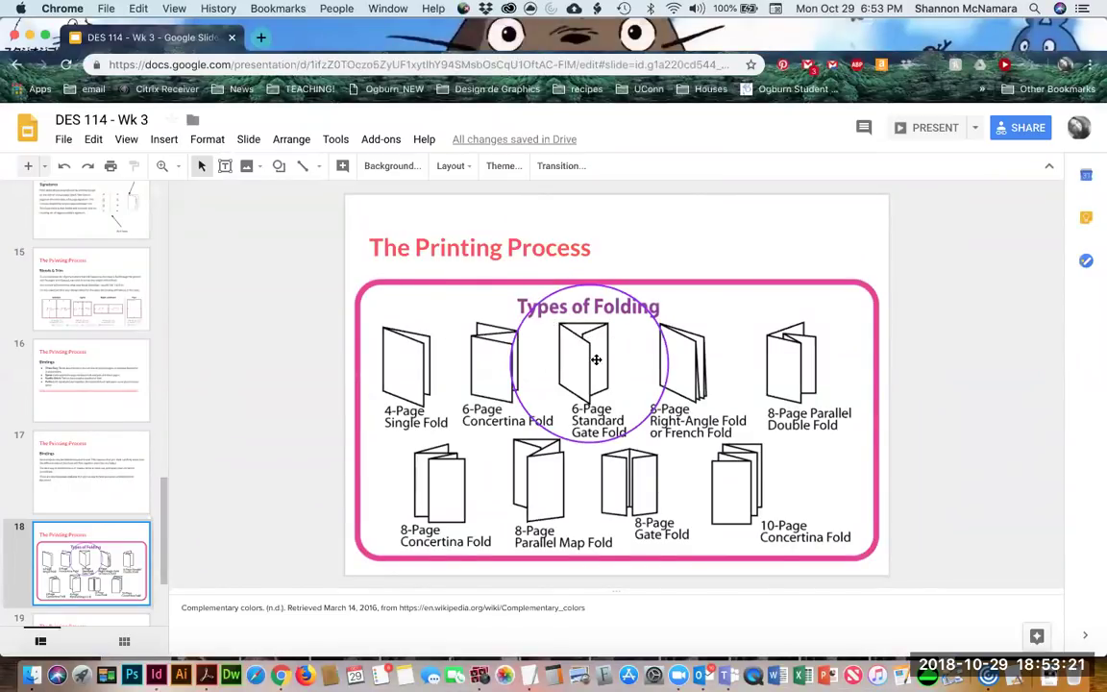
key("super+grave")
key("super+Tab")
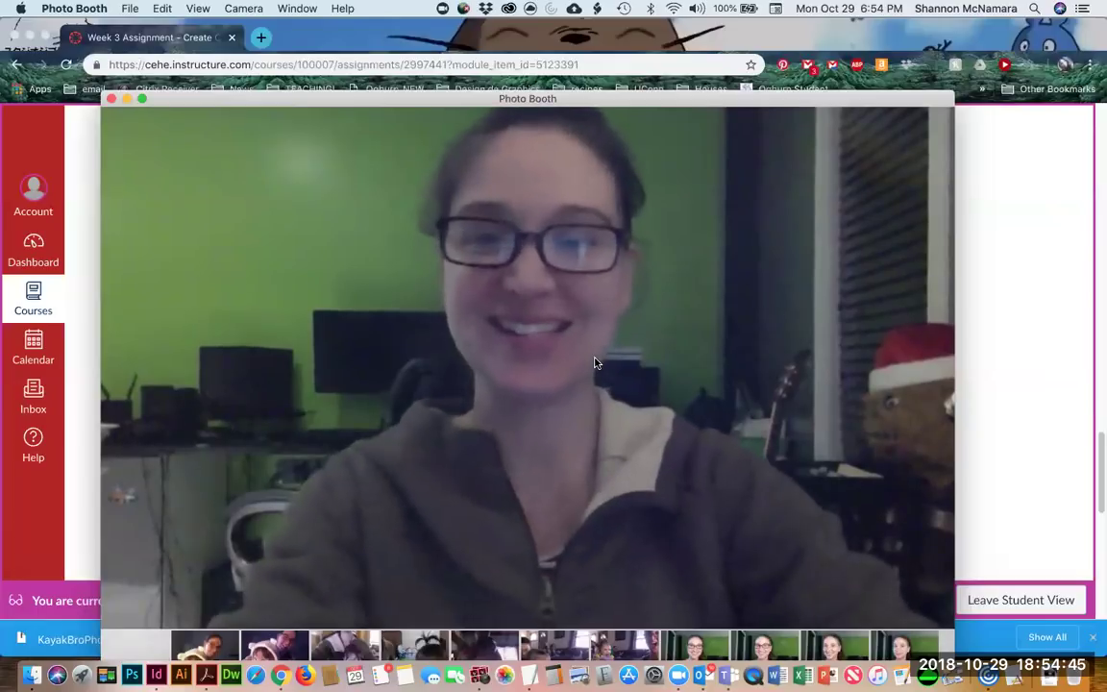
key("super+q")
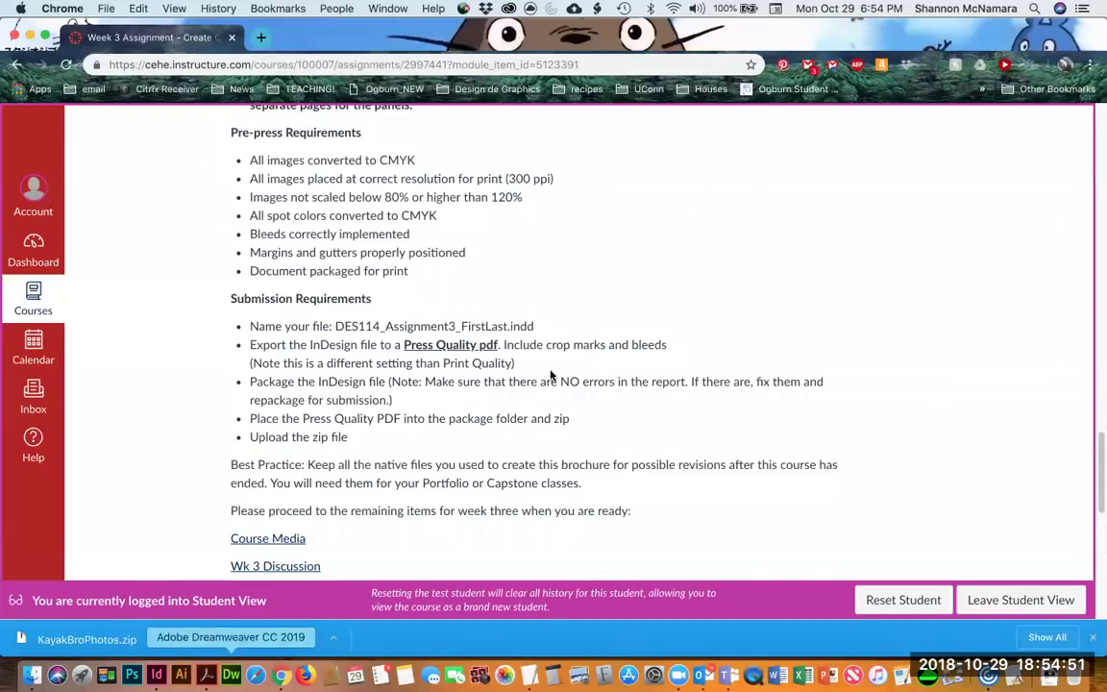
Bring the assignment's required items list back into view and open the Week 3 folder inside DES114 in Finder.
scroll(371, 382, "down", 2)
scroll(368, 383, "up", 10)
scroll(368, 382, "down", 5)
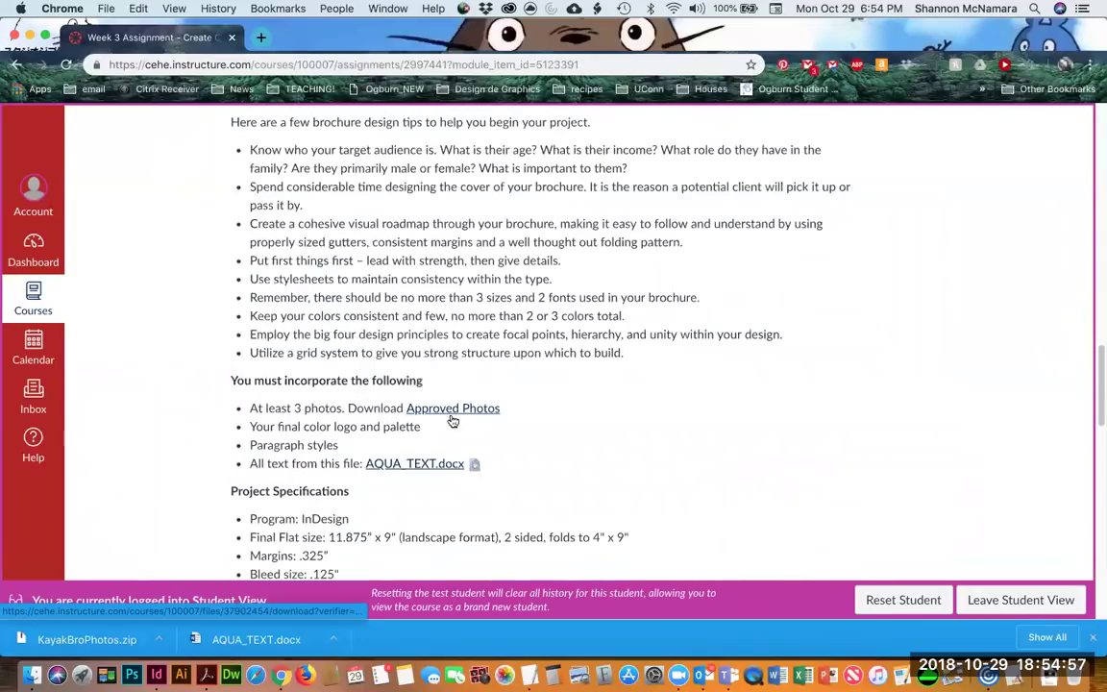
left_click(32, 675)
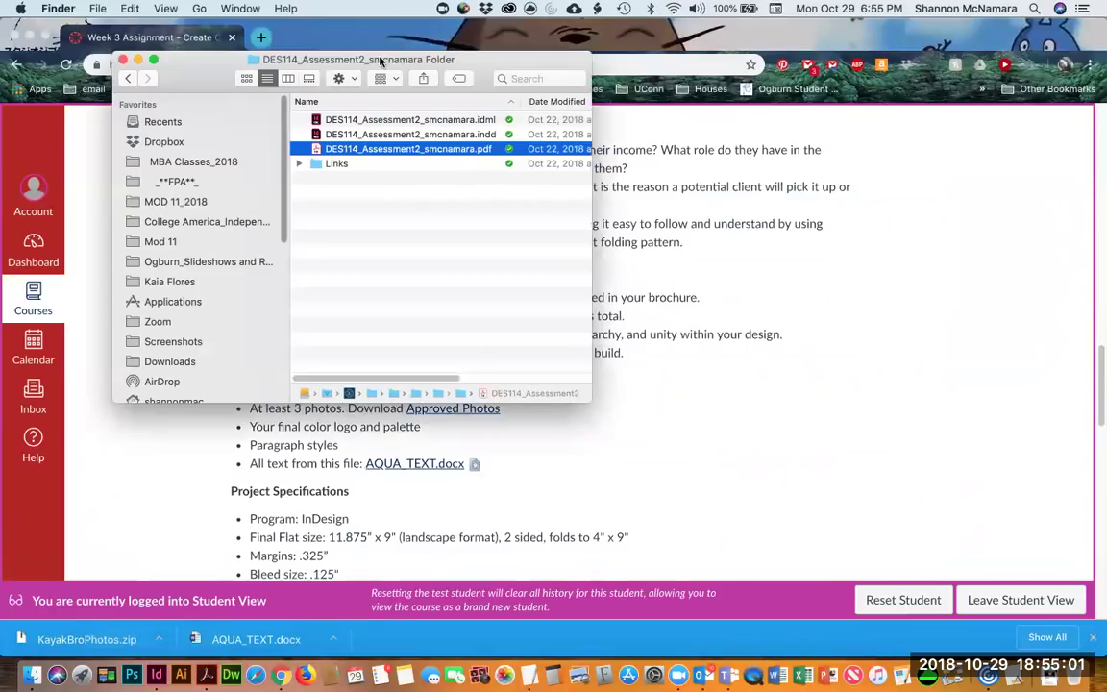
left_click(346, 59, "super")
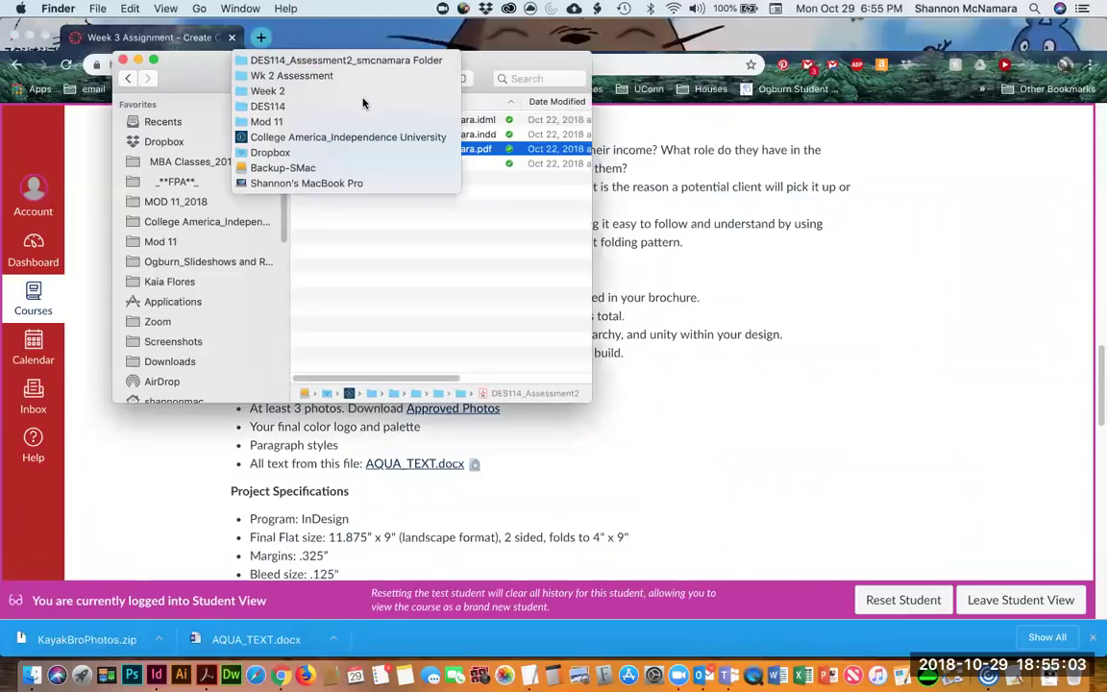
left_click(358, 106)
left_click(348, 252)
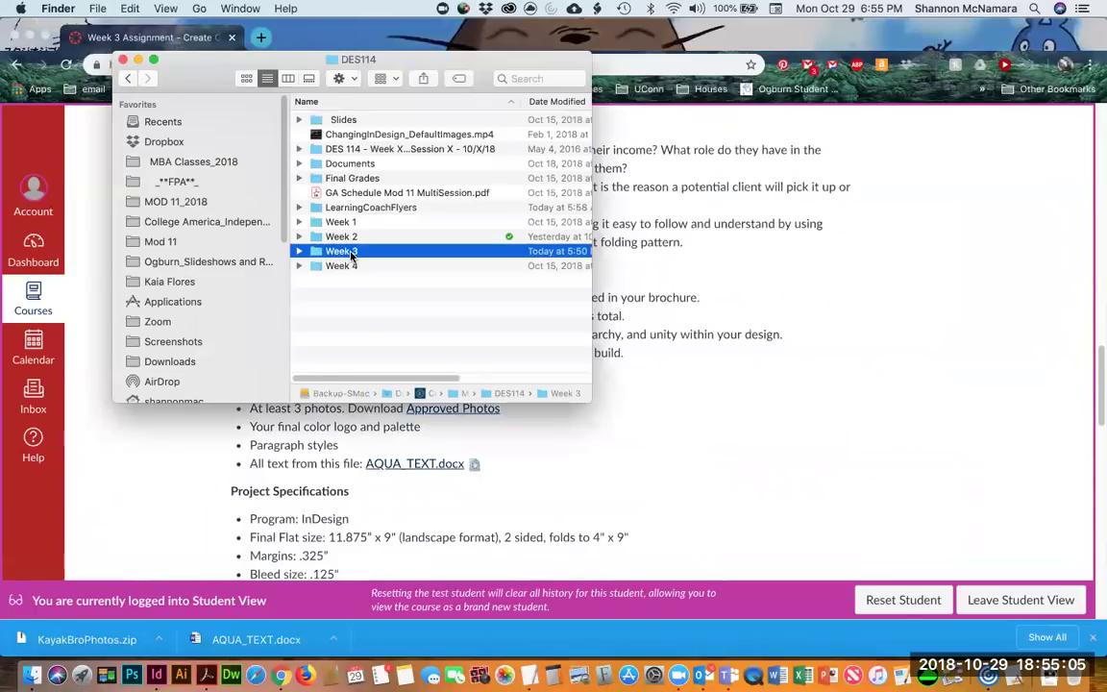
left_click(338, 253)
double_click(338, 252)
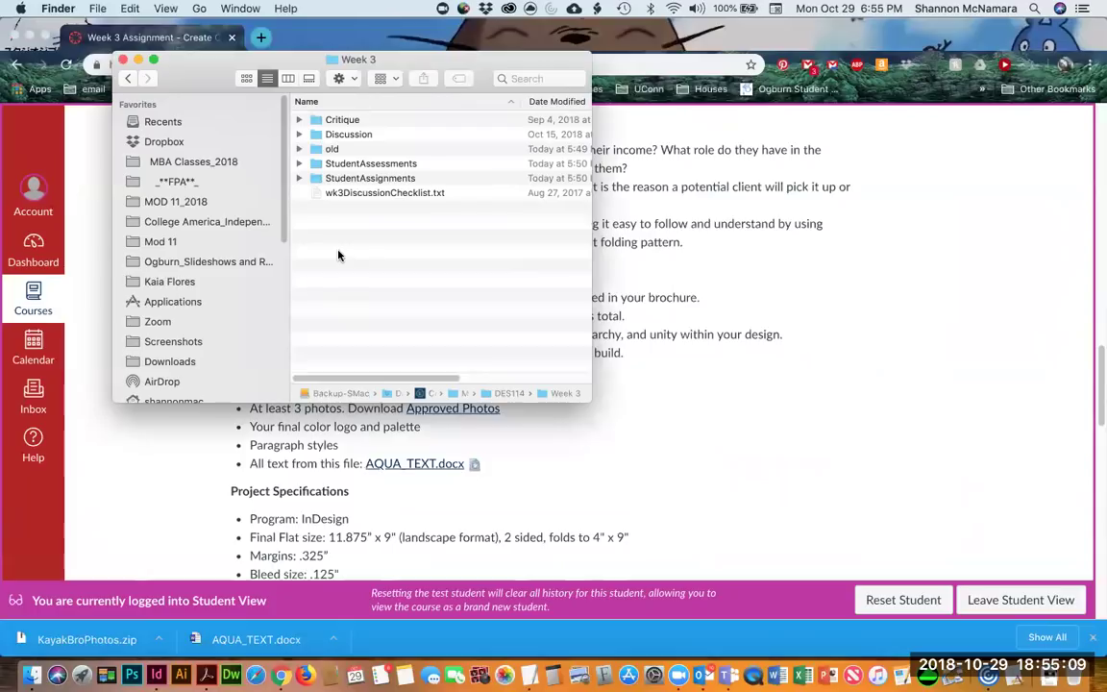
Create a folder named Wk3Assignment in the Week 3 folder and open it.
key("shift+super+n")
type("Wk3Assignment")
key("Return")
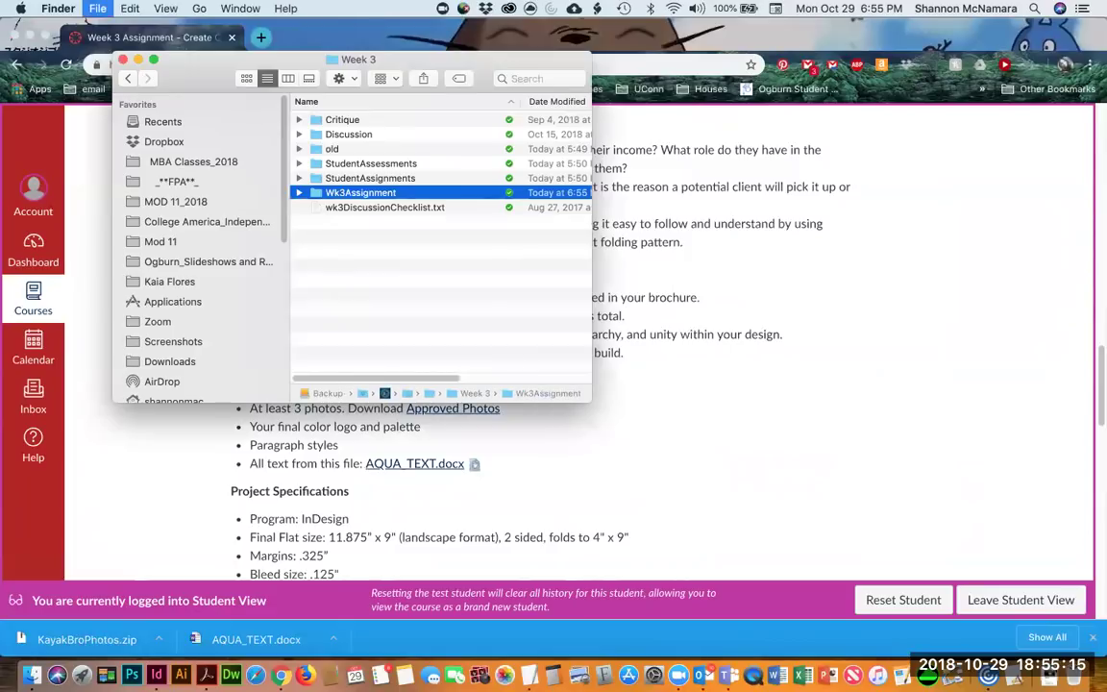
key("super+Down")
Place a second Finder window showing Downloads beside Wk3Assignment and move AQUA_TEXT.docx and KayakBroPhotos.zip into that folder.
key("super+n")
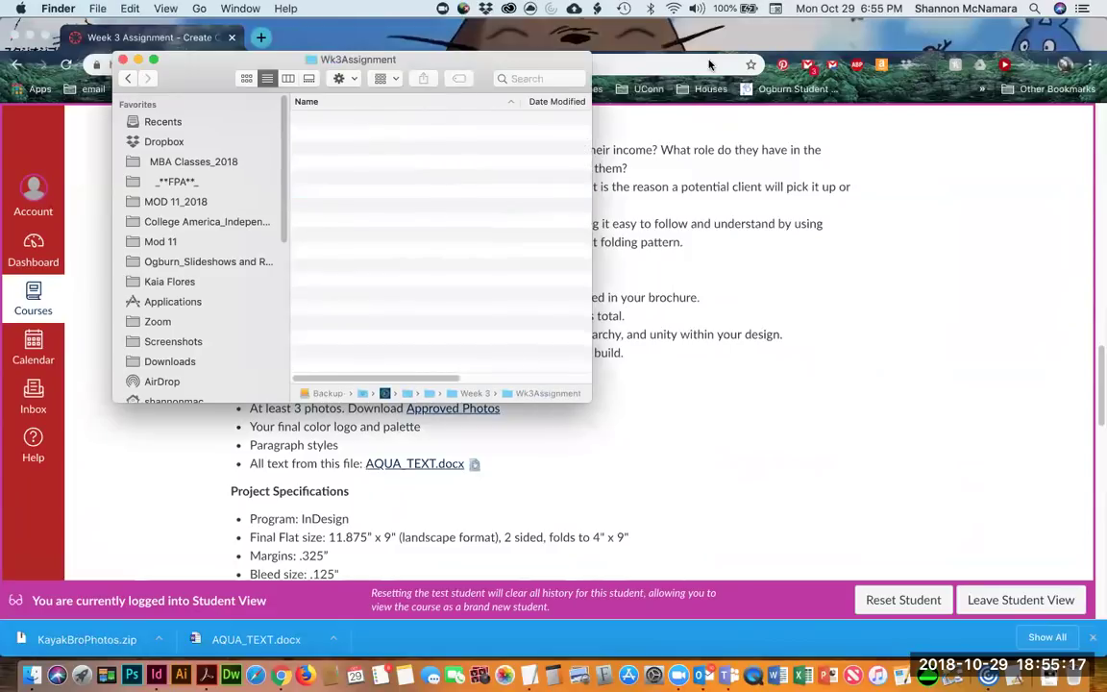
left_click_drag(265, 85, 686, 64)
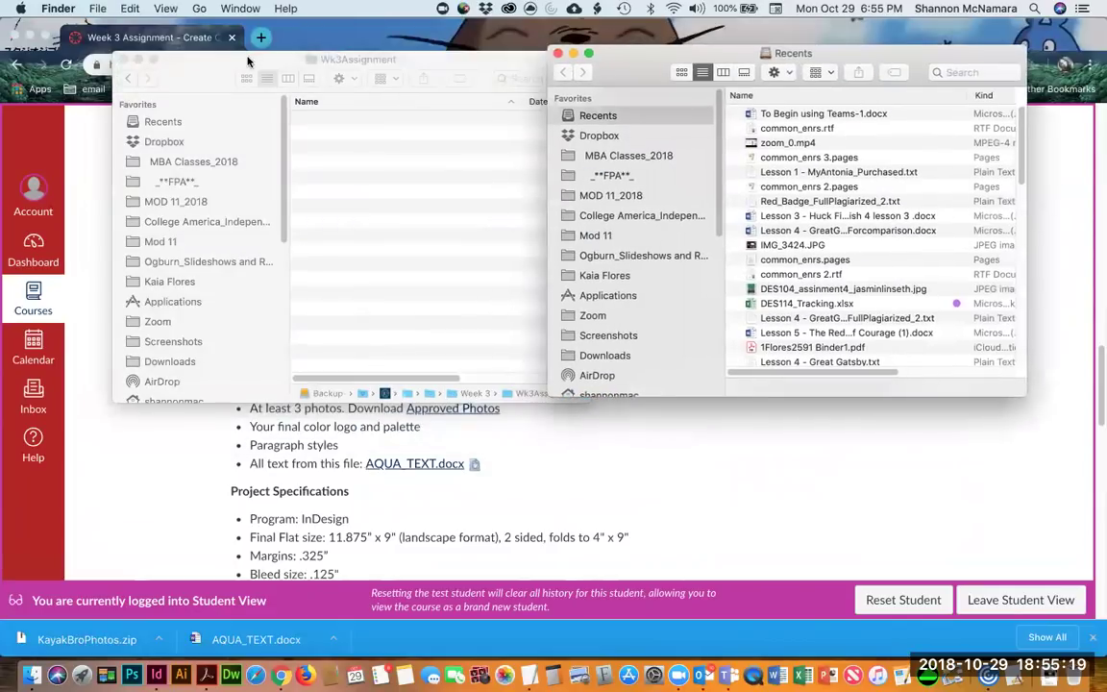
left_click_drag(227, 53, 162, 47)
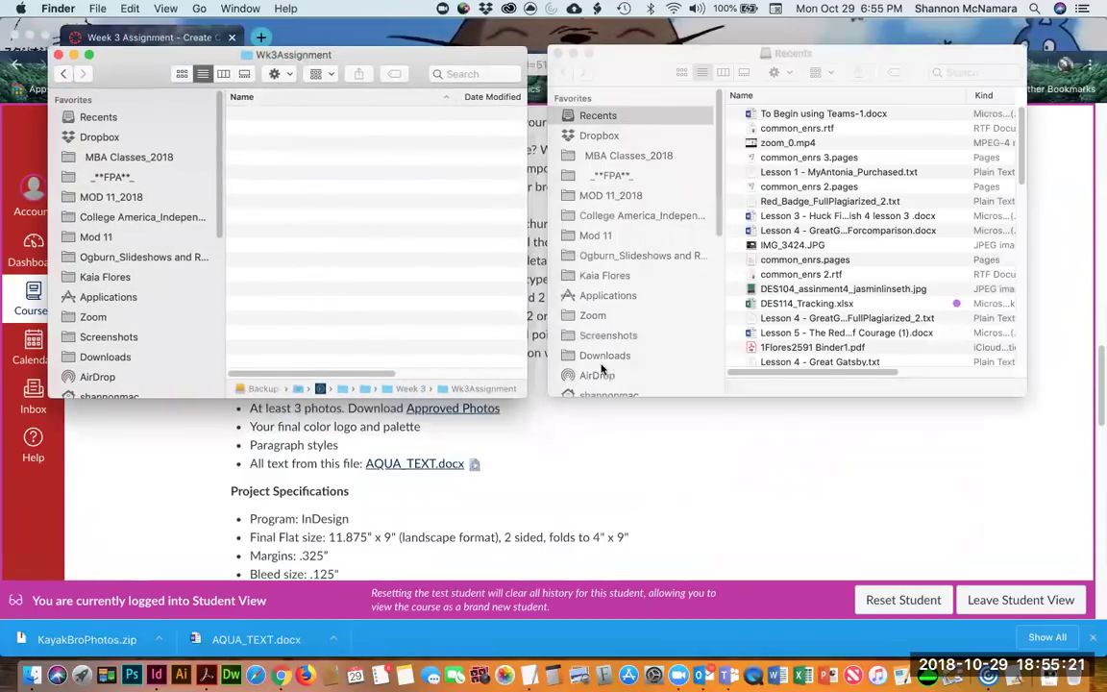
scroll(601, 377, "down", 3)
scroll(602, 377, "up", 3)
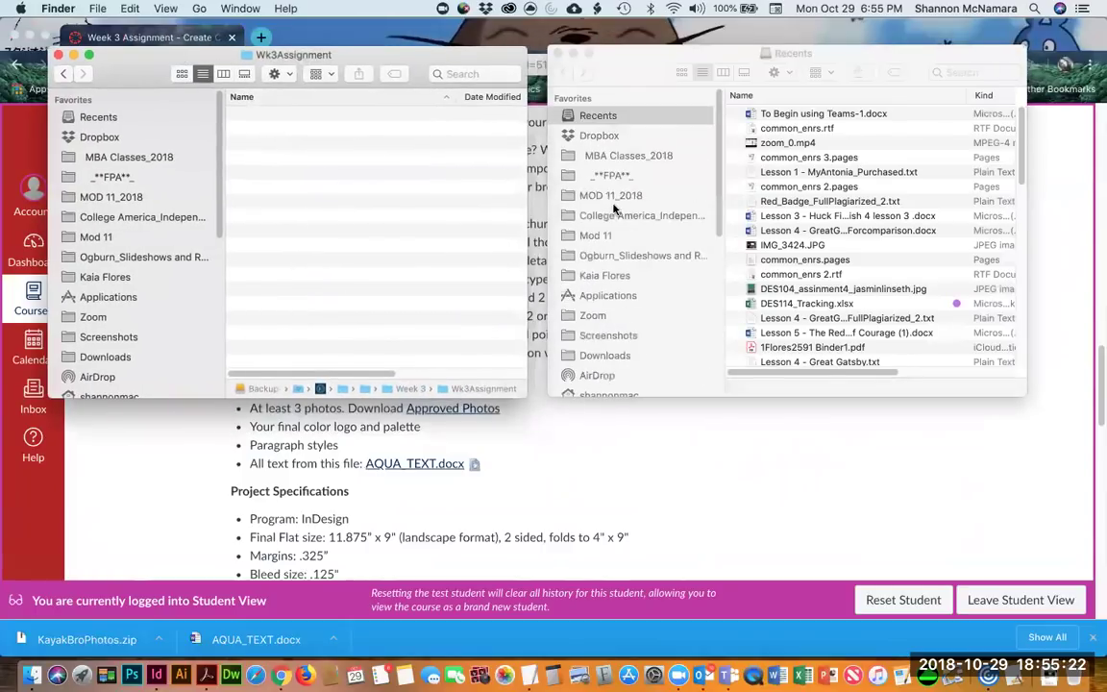
left_click(605, 358)
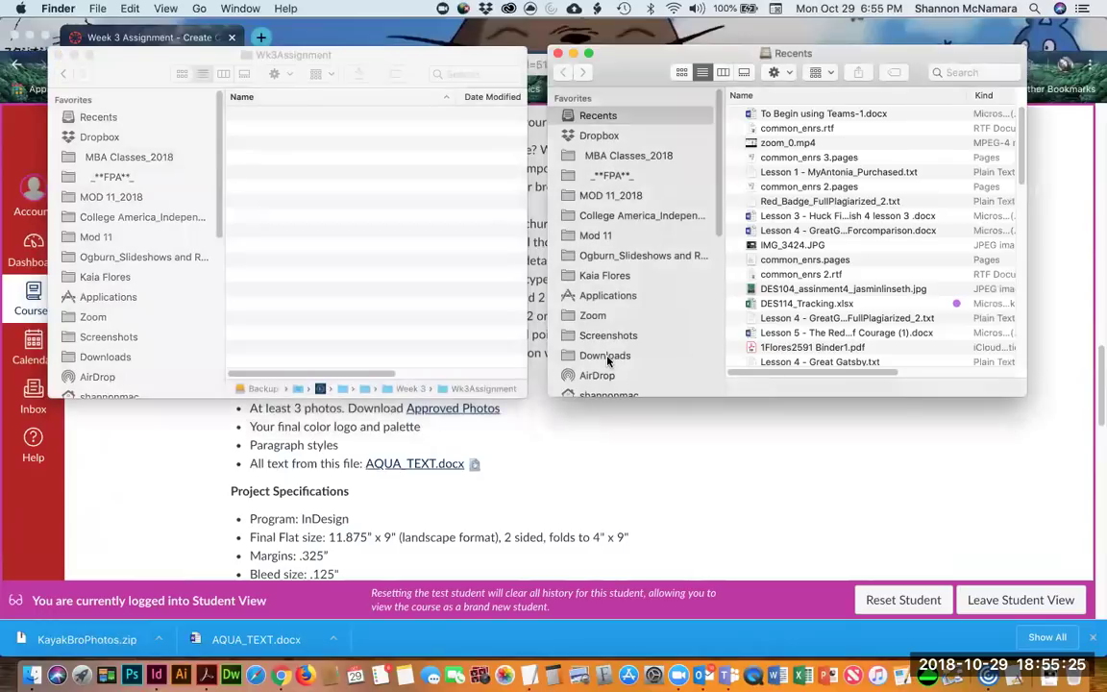
left_click_drag(810, 114, 375, 238)
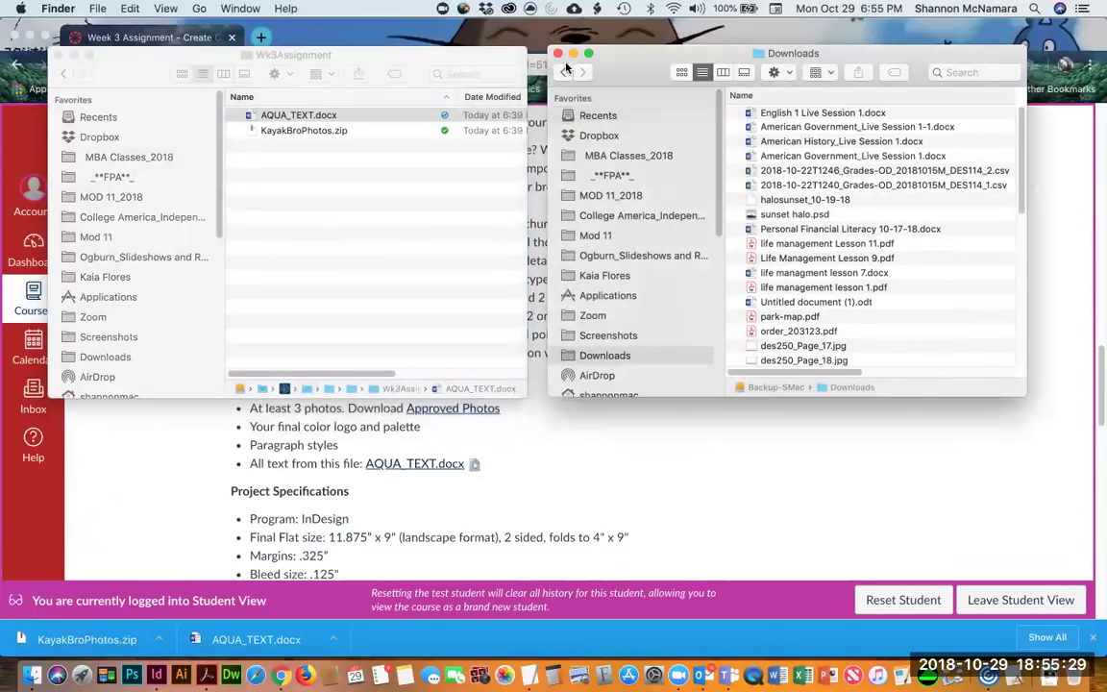
Close the Downloads window and extract KayakBroPhotos.zip inside Wk3Assignment, approving the temporary folder's move out of Dropbox.
key("super+w")
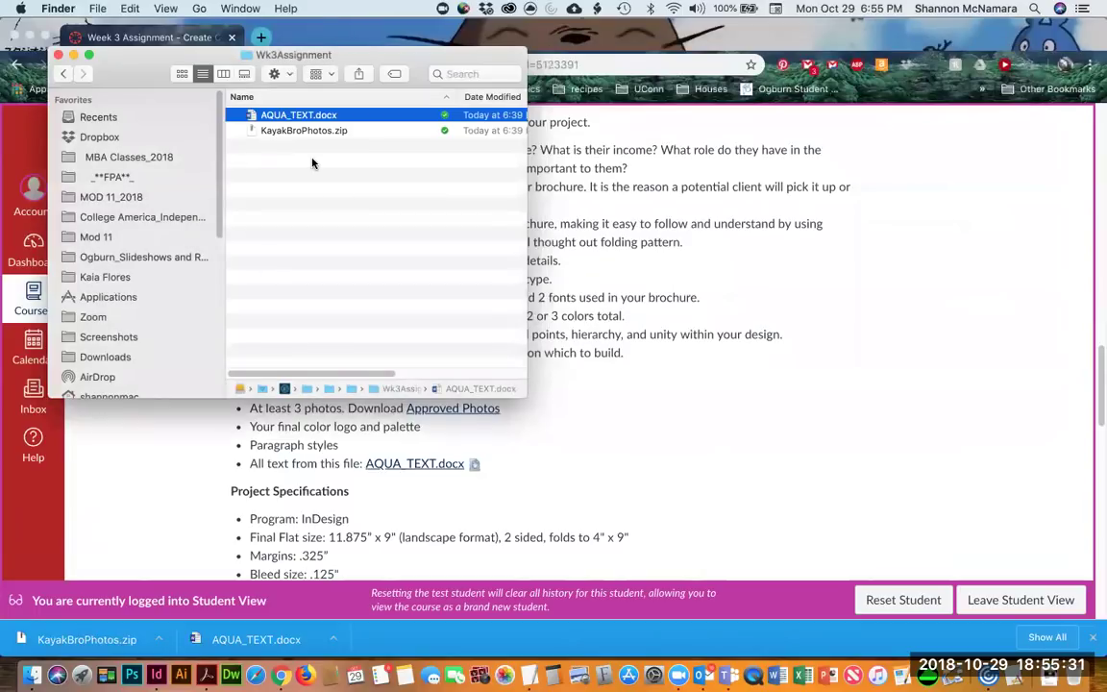
key("Down")
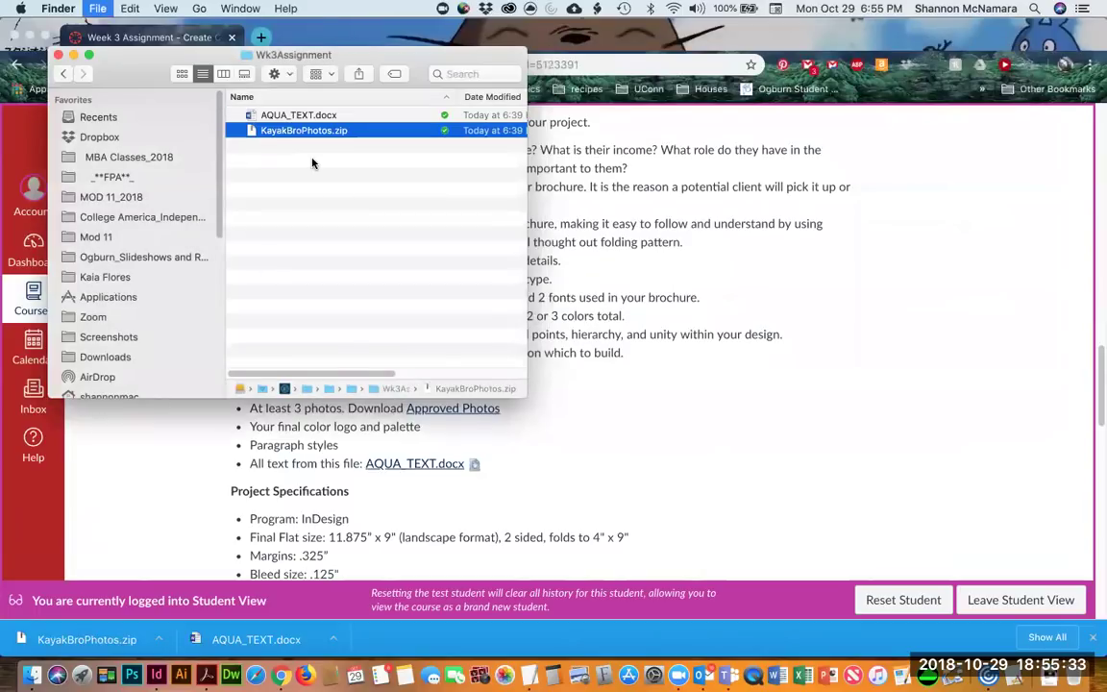
key("super+o")
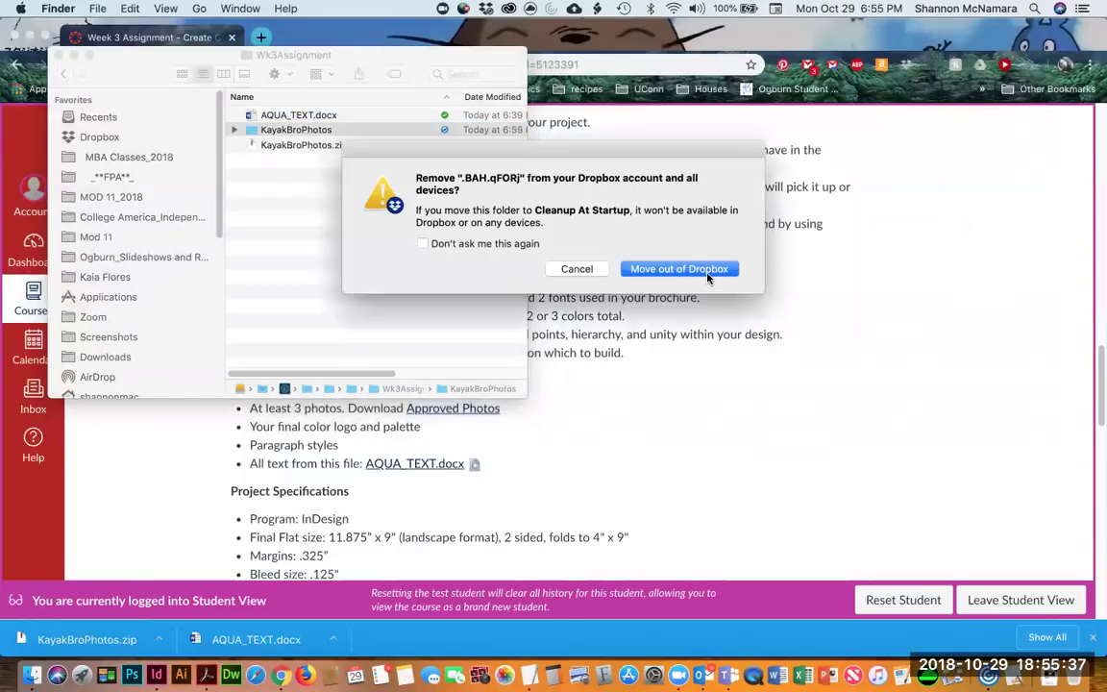
left_click(684, 269)
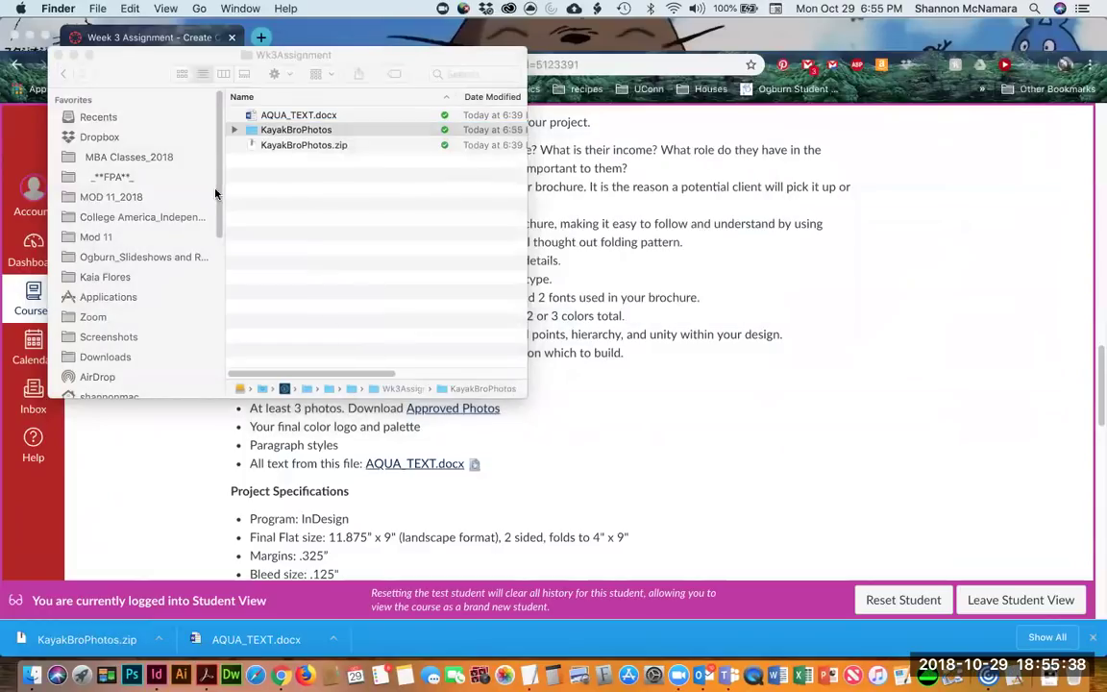
Delete KayakBroPhotos.zip from the Wk3Assignment folder, keeping the extracted KayakBroPhotos folder.
left_click(290, 149)
left_click(314, 146)
key("super+BackSpace")
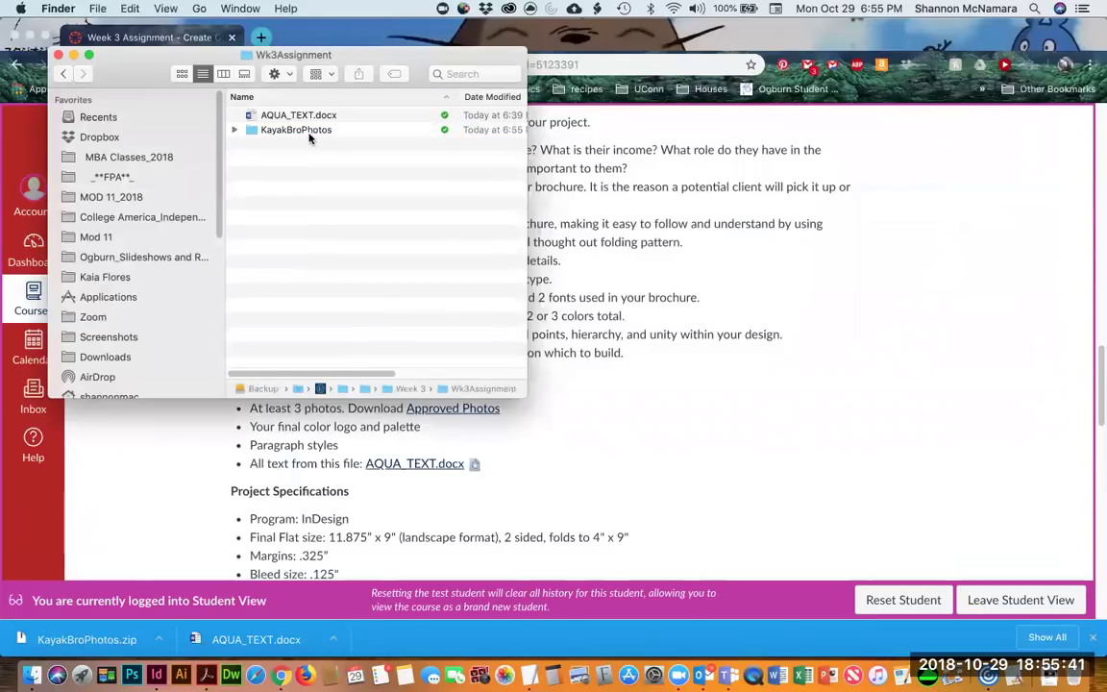
Open AQUA_TEXT.docx from Wk3Assignment in Word, and return to the Finder window.
left_click(293, 117)
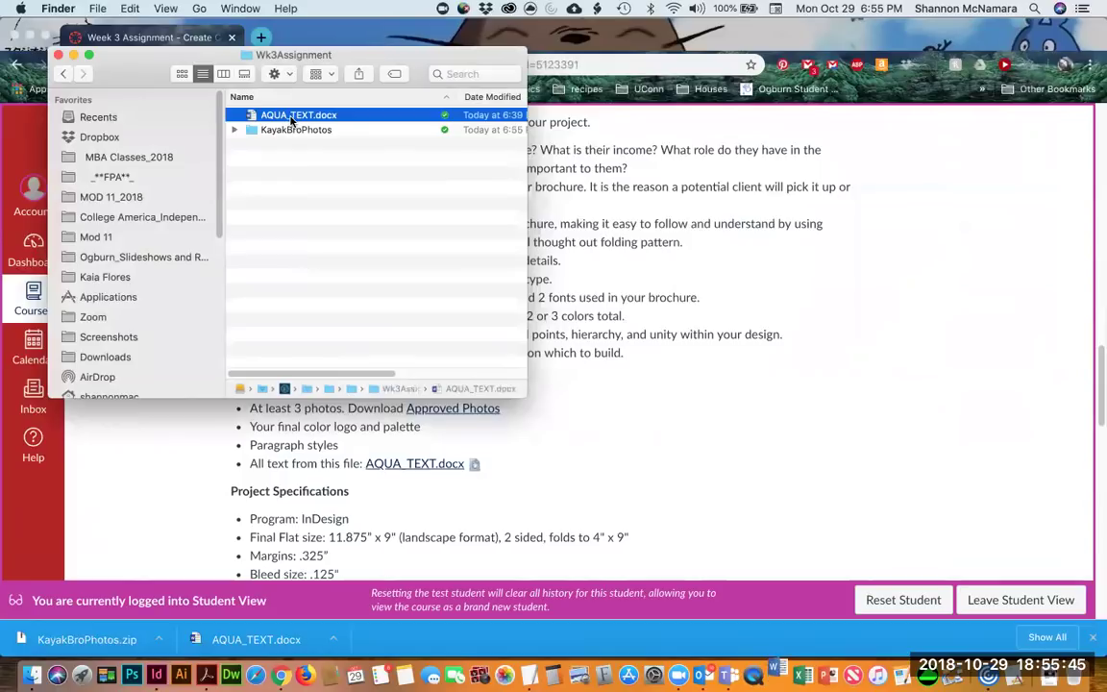
double_click(292, 116)
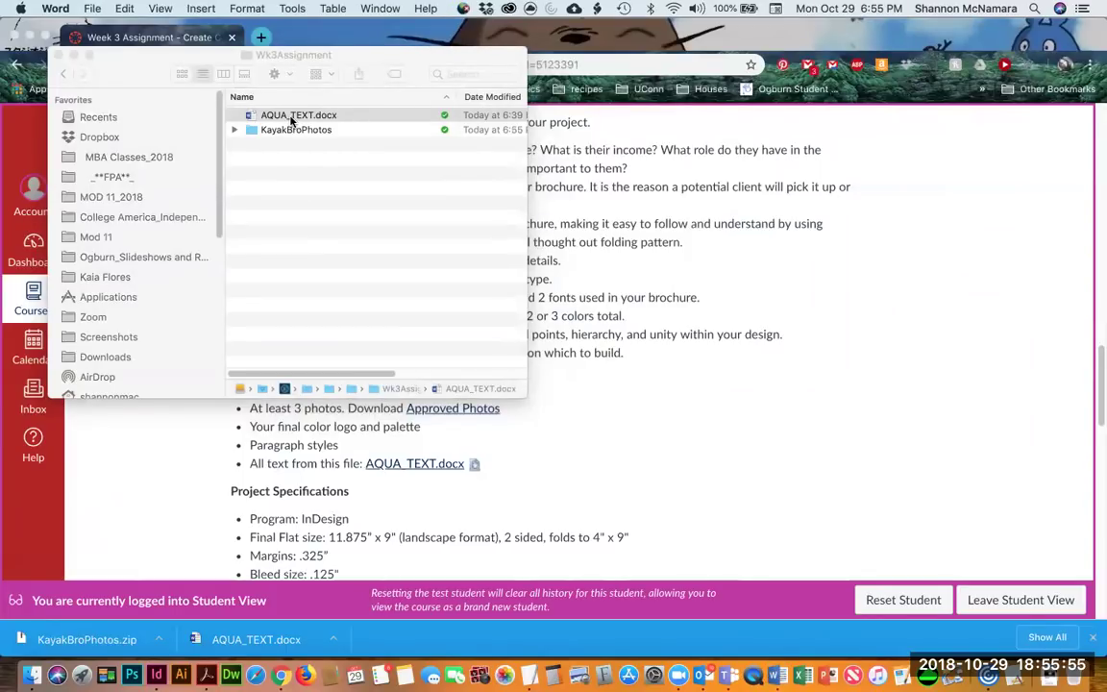
key("super+Tab")
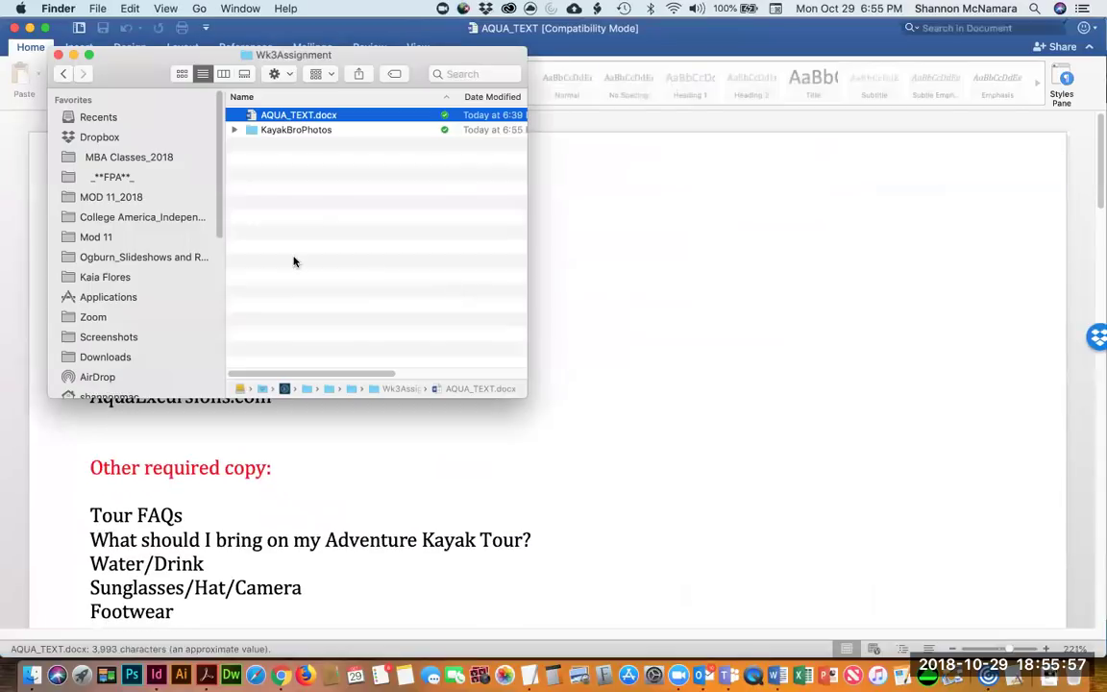
Open the KayakBroPhotos folder and widen its window to show the date, size and kind of every photo.
left_click(285, 130)
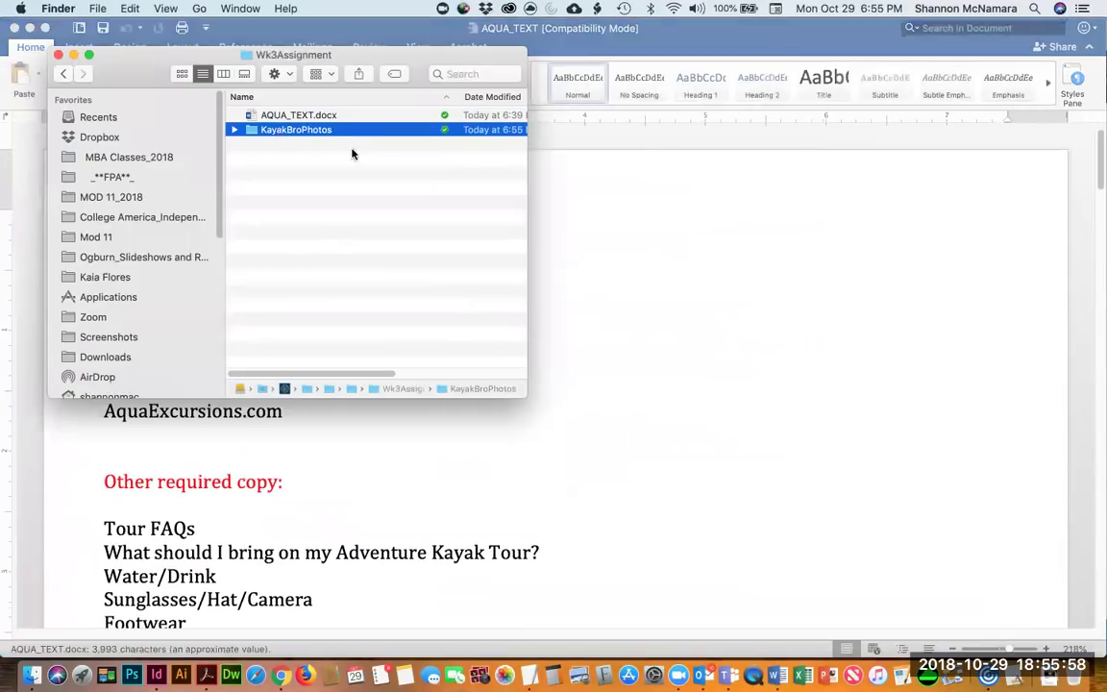
double_click(255, 132)
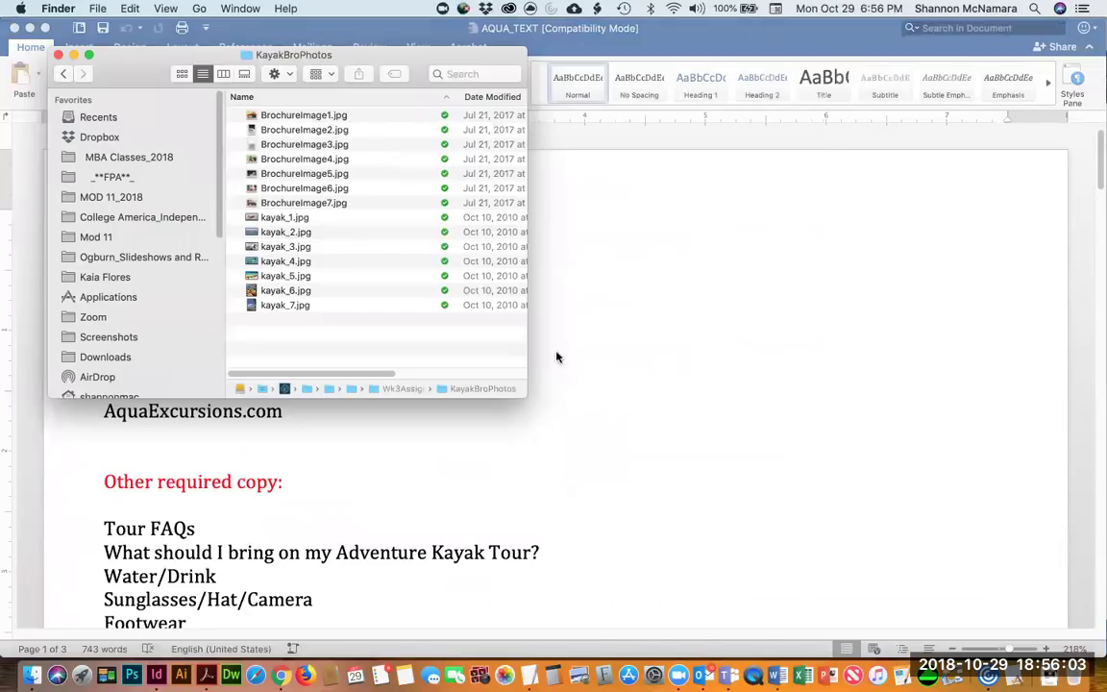
left_click_drag(527, 337, 840, 329)
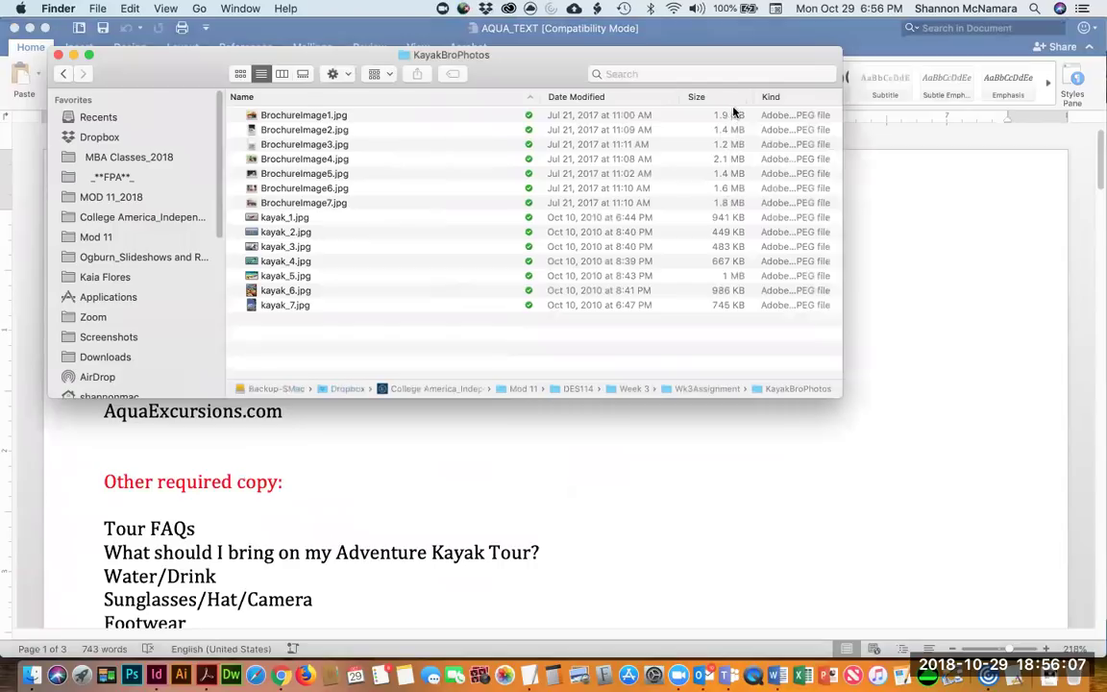
Compare the file sizes of BrochureImage1.jpg to BrochureImage7.jpg with those of kayak_1.jpg to kayak_7.jpg in KayakBroPhotos.
left_click(322, 117)
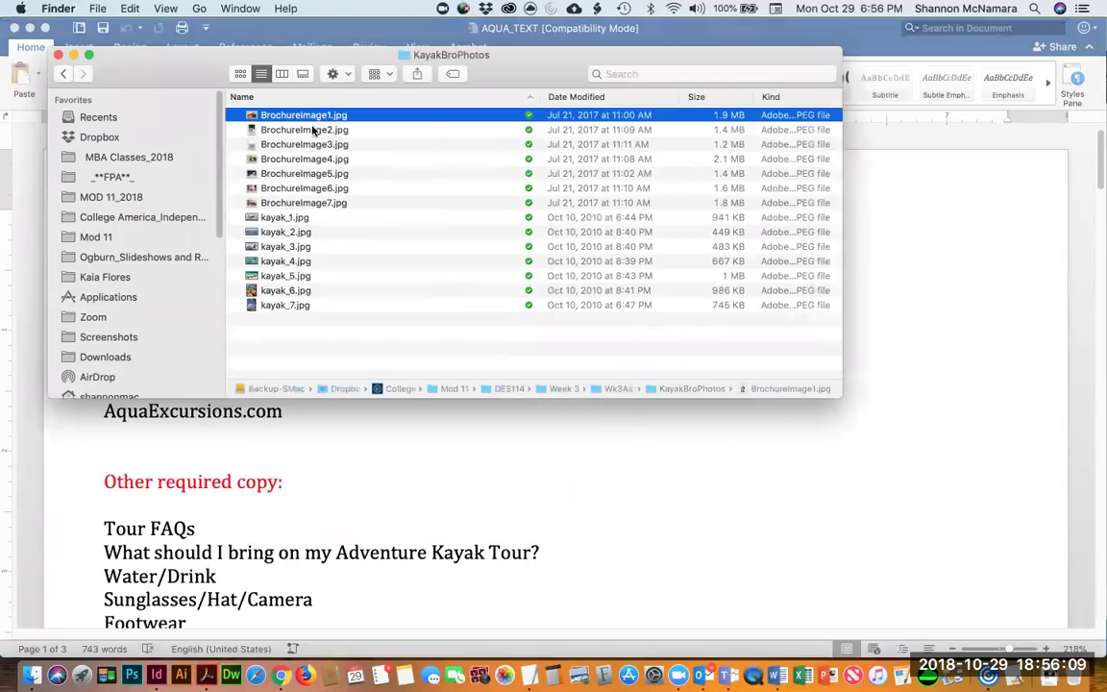
left_click(322, 204, "shift")
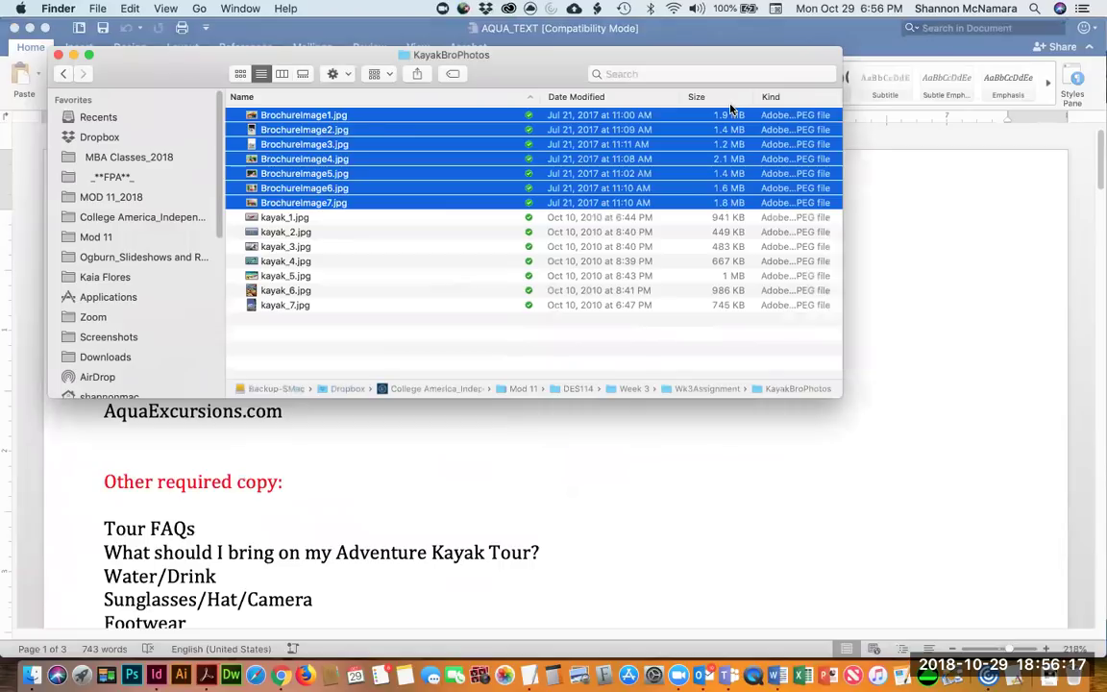
left_click(727, 220)
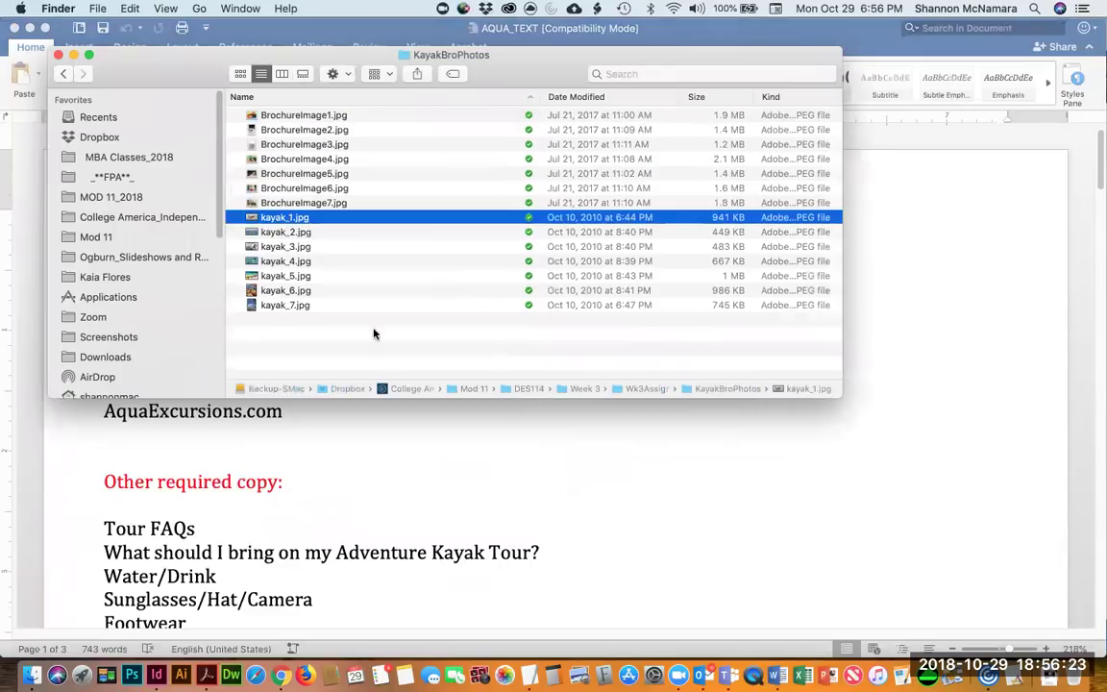
left_click(293, 306, "shift")
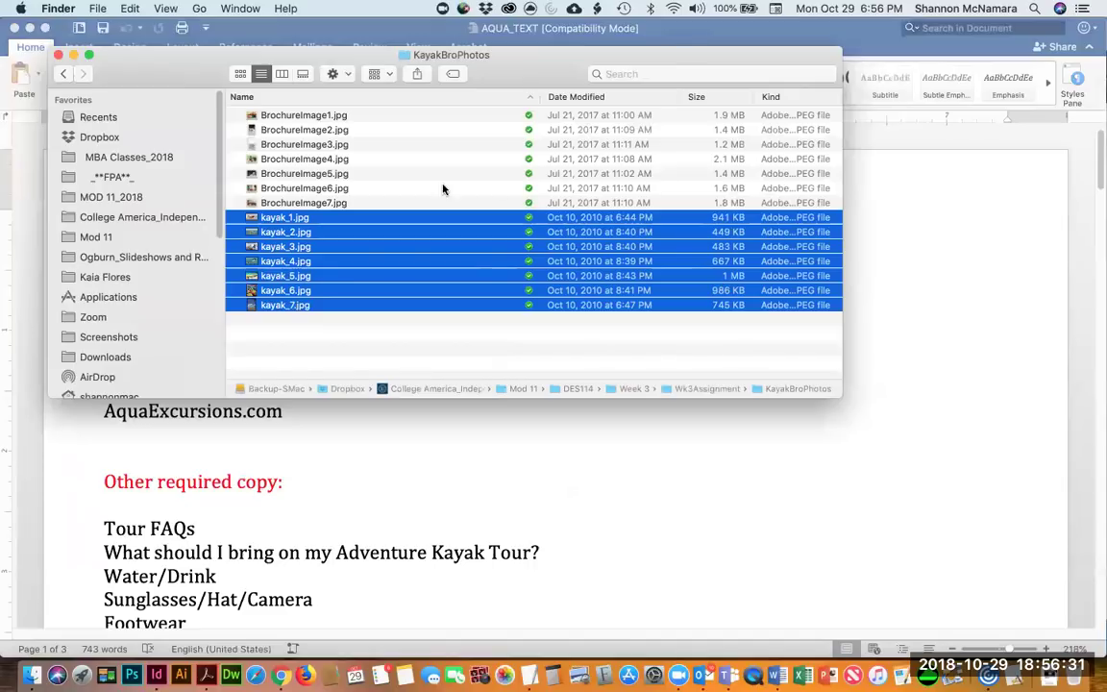
left_click(327, 204)
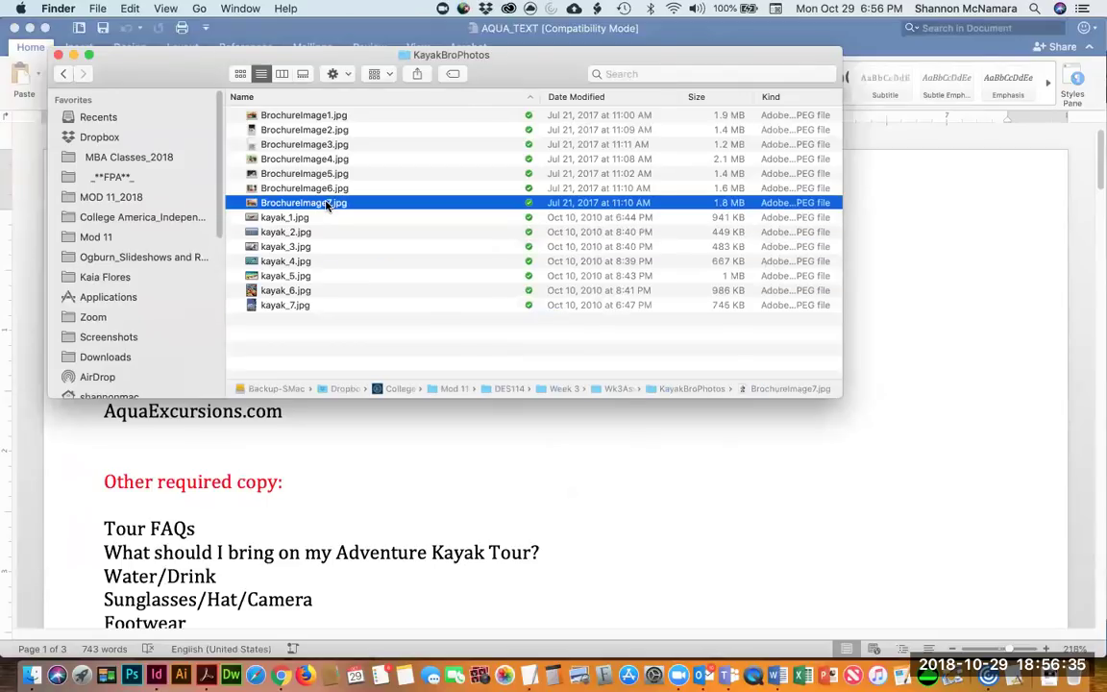
left_click(329, 116)
left_click(322, 204, "shift")
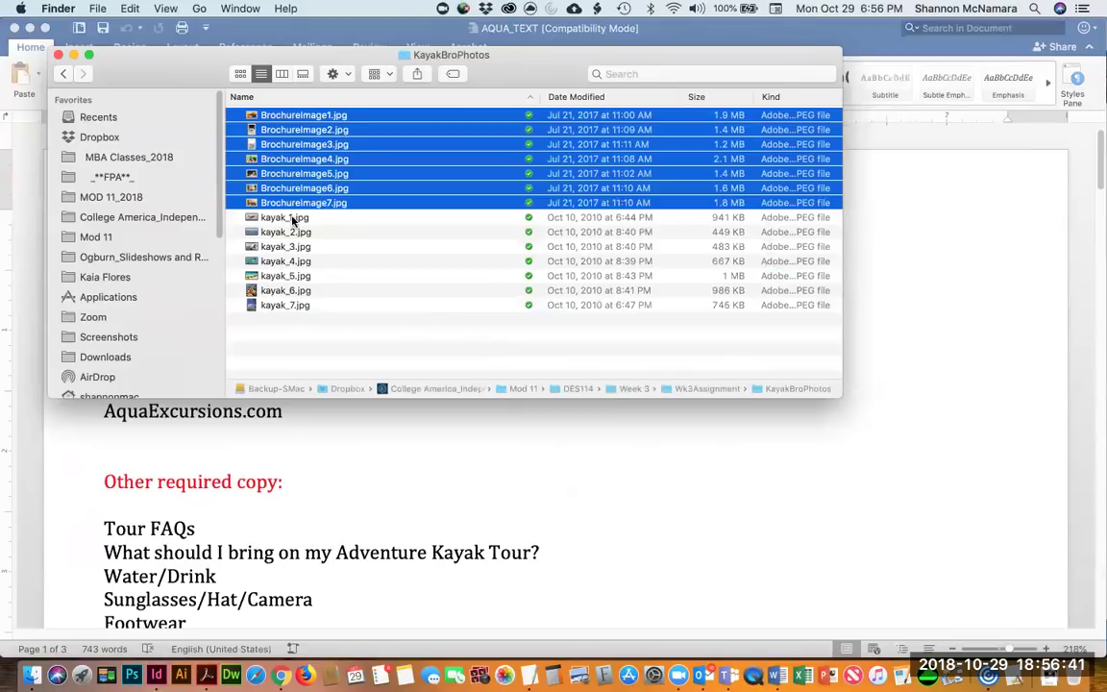
left_click(293, 218)
left_click(296, 307, "shift")
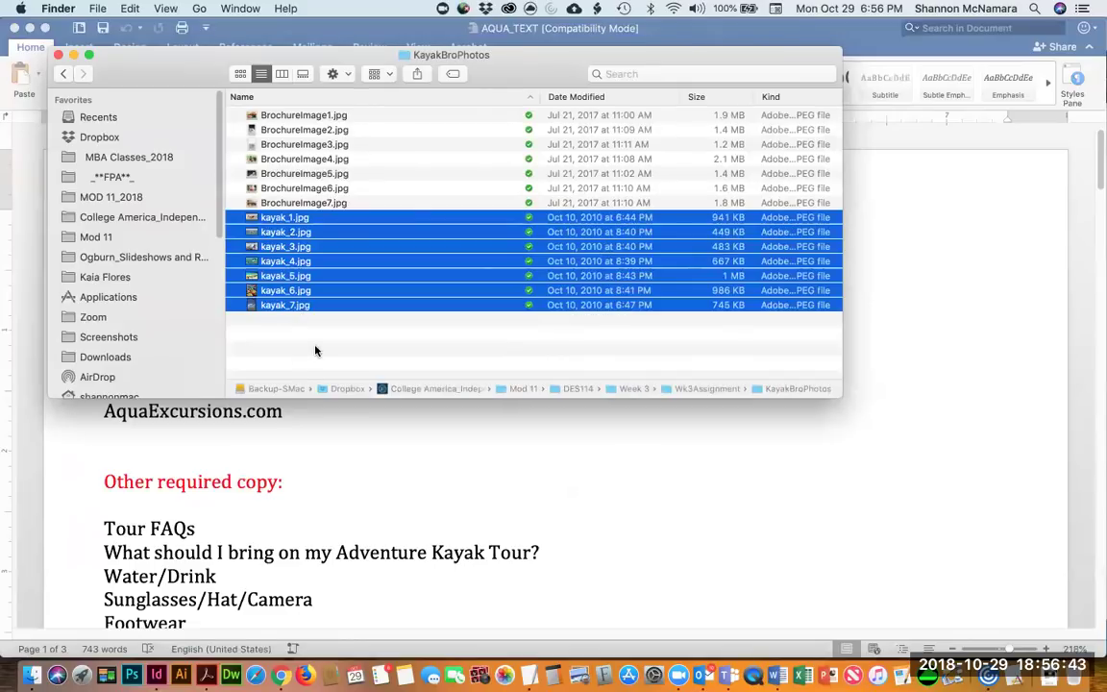
Select only BrochureImage1.jpg through BrochureImage7.jpg in KayakBroPhotos and open them in Photoshop.
left_click(286, 318)
left_click(310, 115)
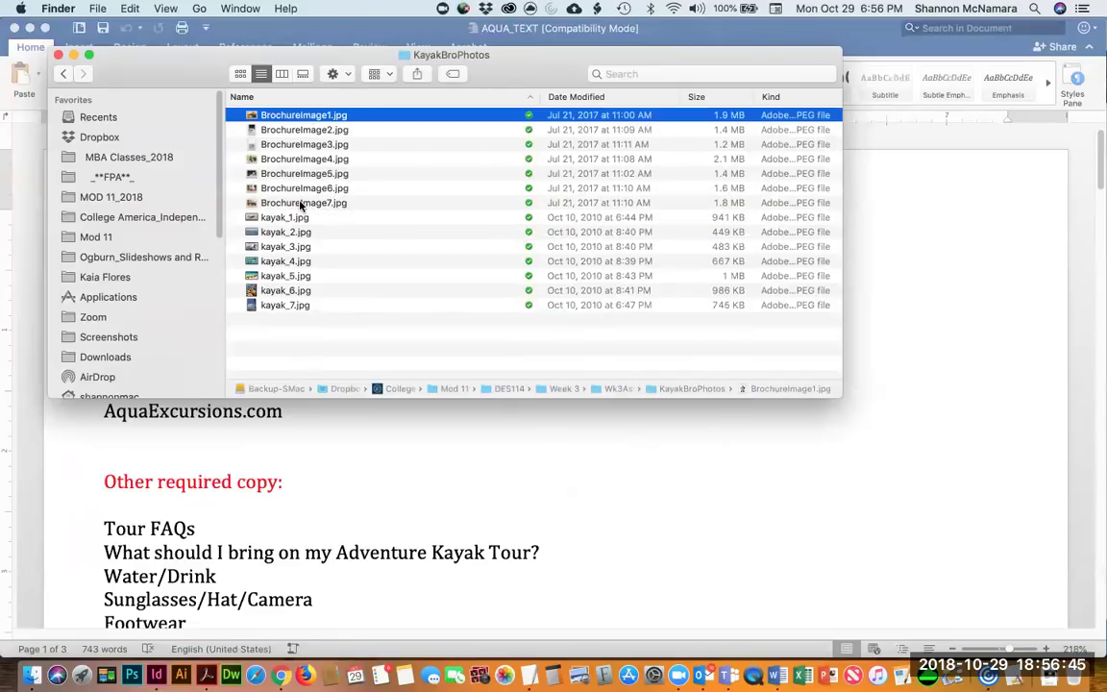
left_click(301, 205, "shift")
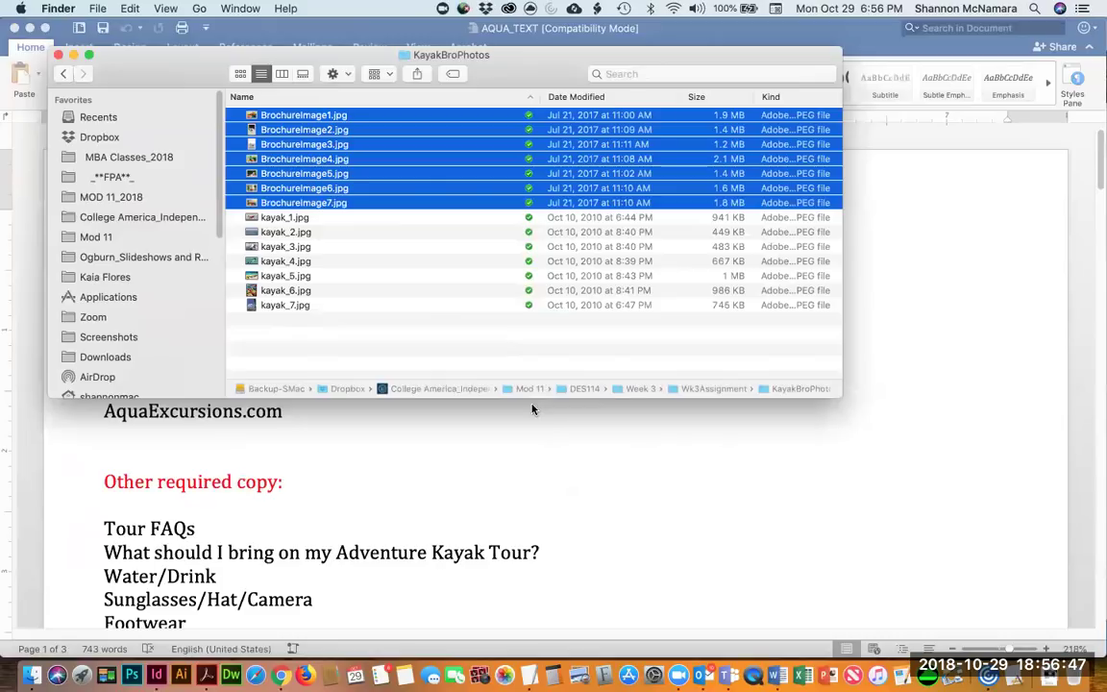
left_click(499, 350)
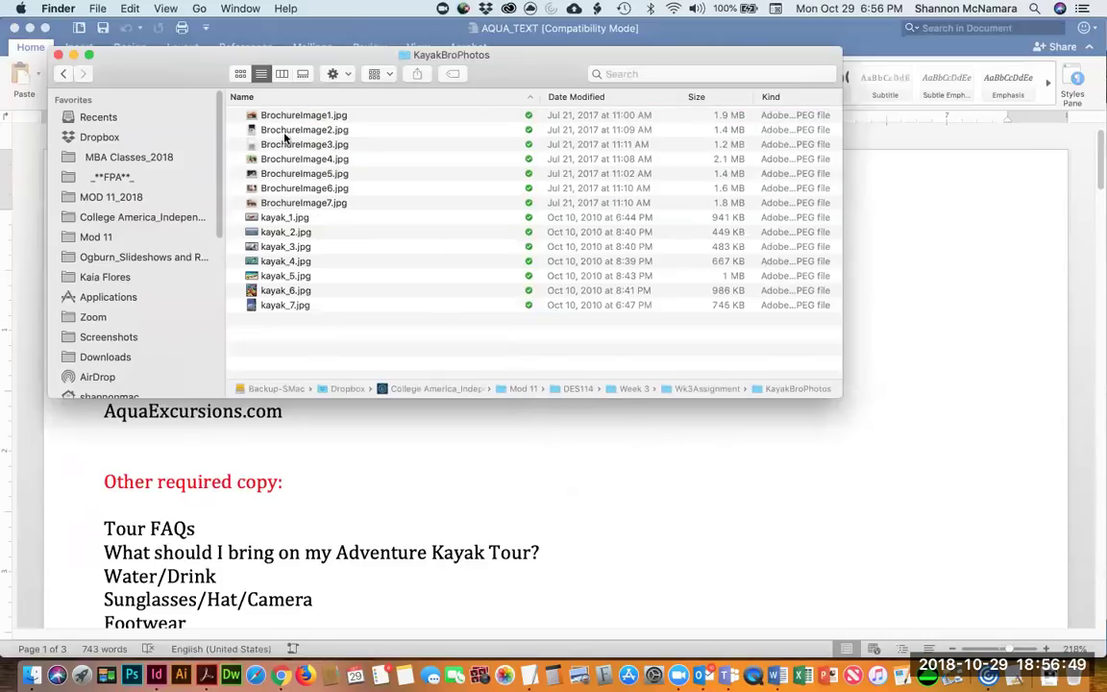
left_click(312, 117)
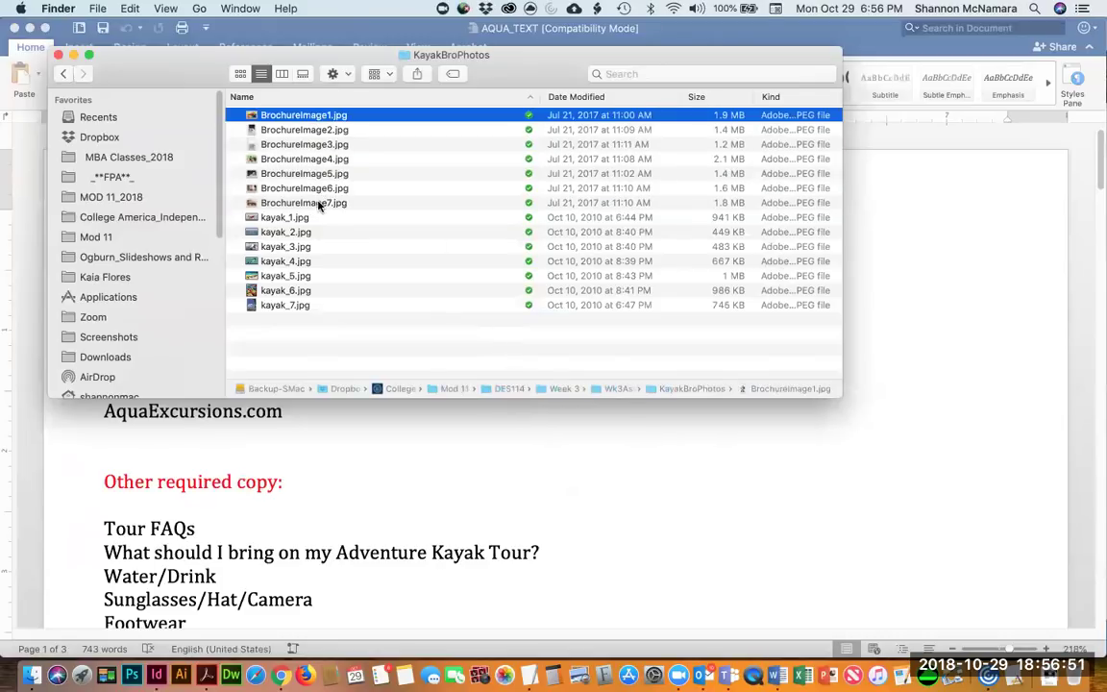
left_click(320, 203, "shift")
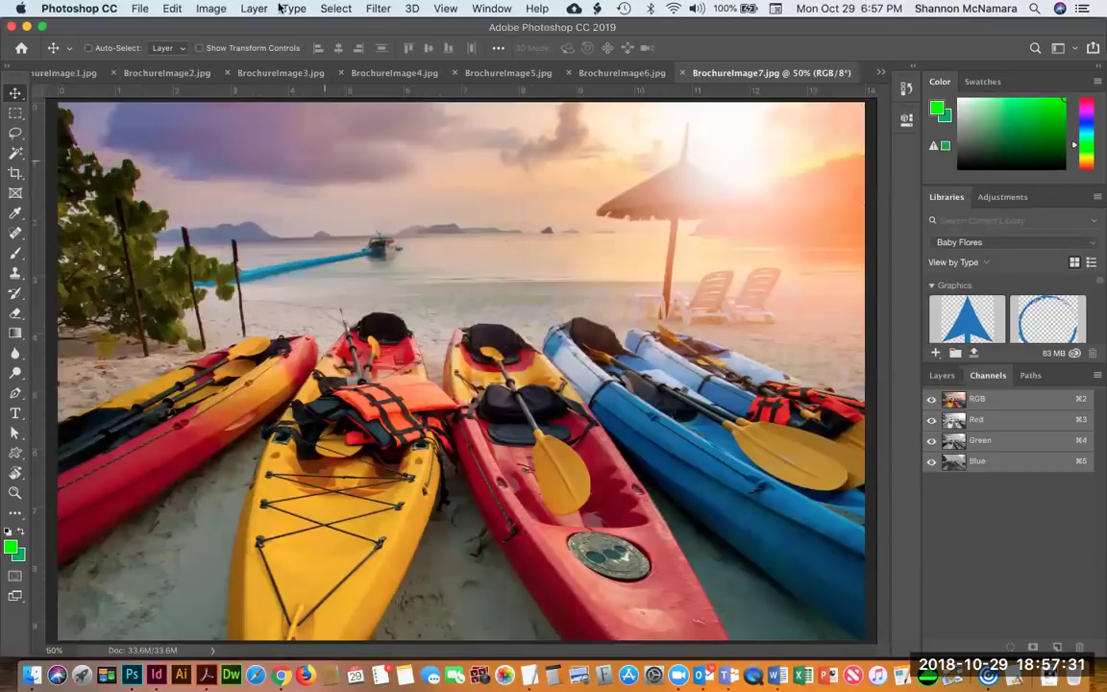
Convert BrochureImage7.jpg to CMYK Color mode, accepting the U.S. Web Coated (SWOP) v2 profile.
left_click(213, 10)
mouse_move(219, 26)
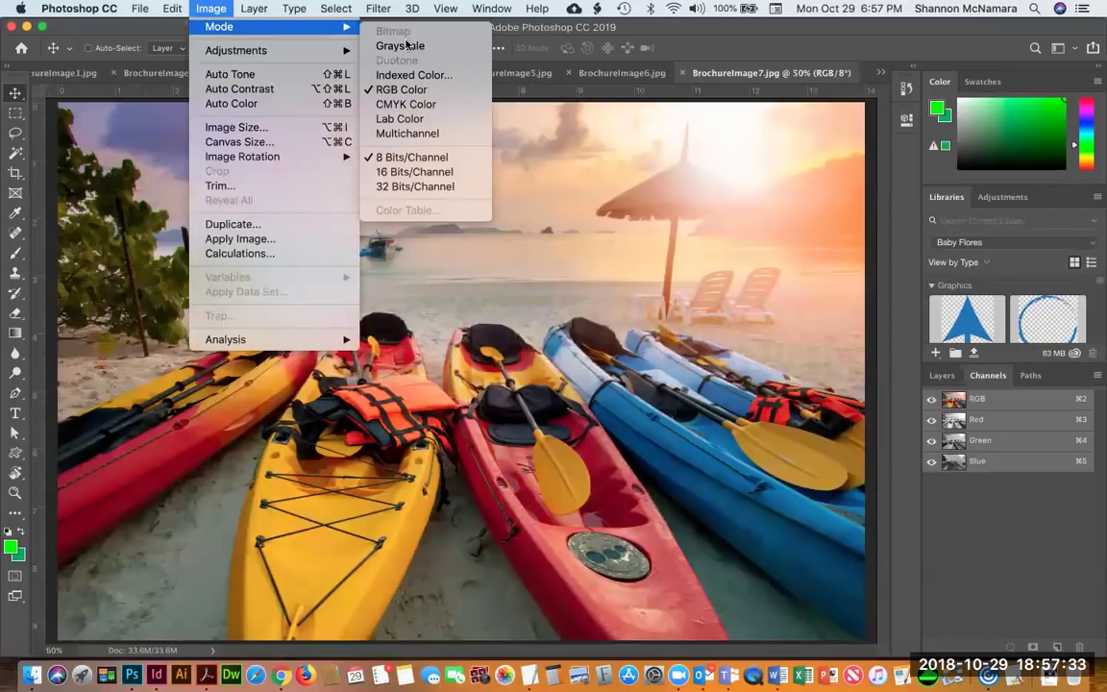
left_click(403, 104)
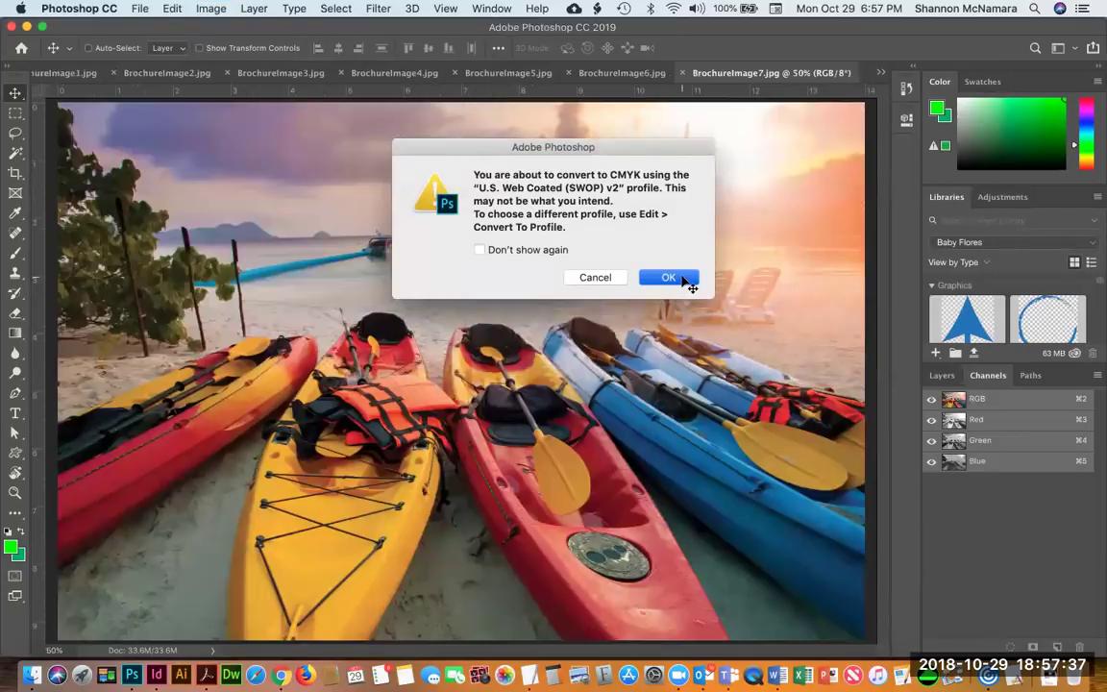
left_click(684, 279)
Check the dimensions and resolution of BrochureImage7.jpg, and save and close the photo.
left_click(199, 10)
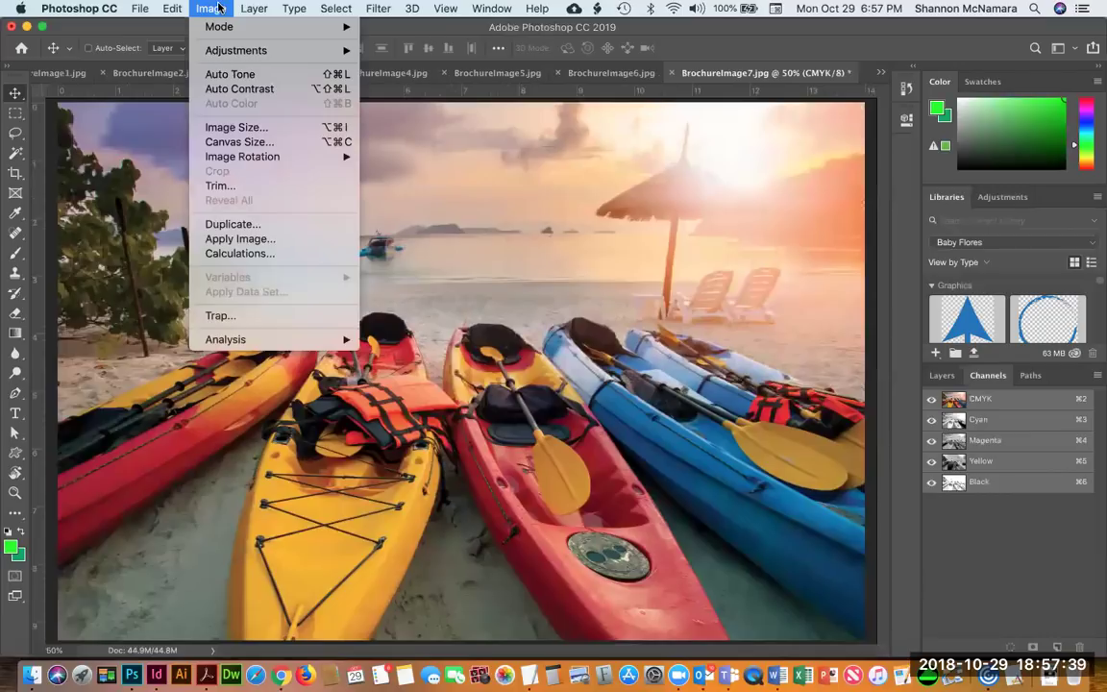
left_click(223, 127)
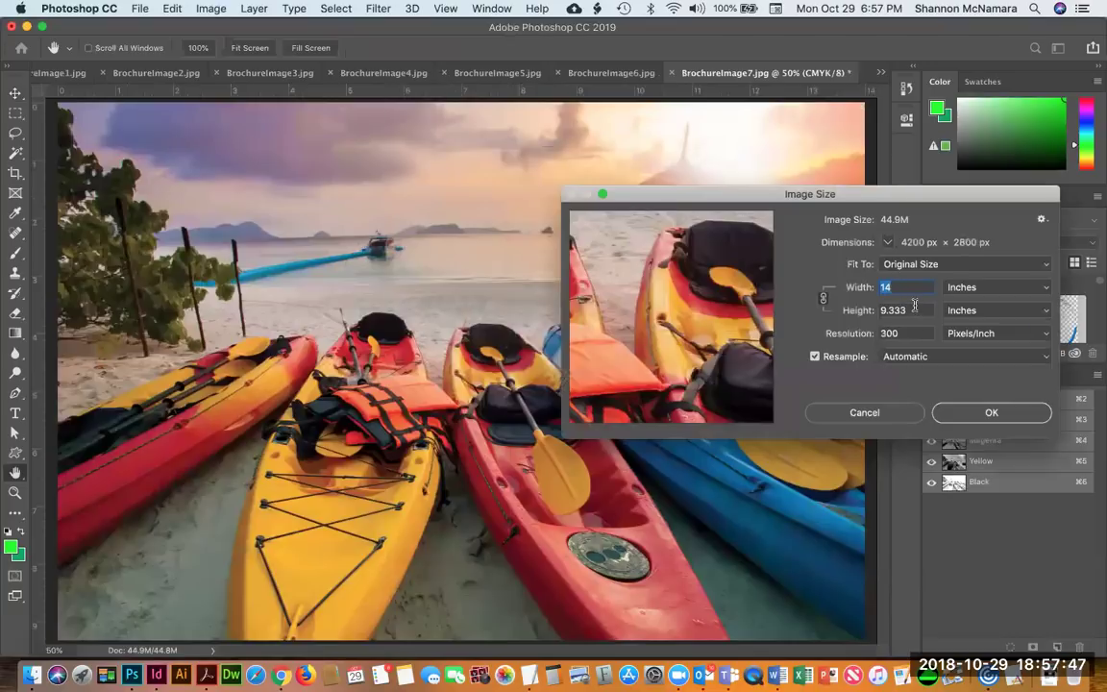
key("Escape")
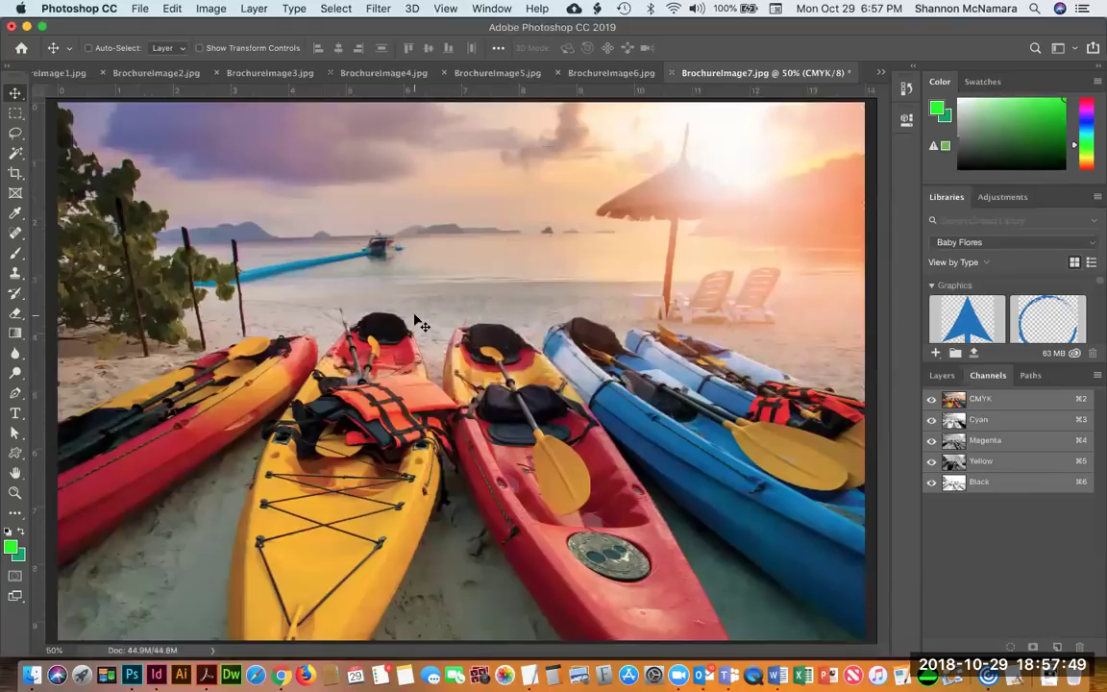
key("super+s")
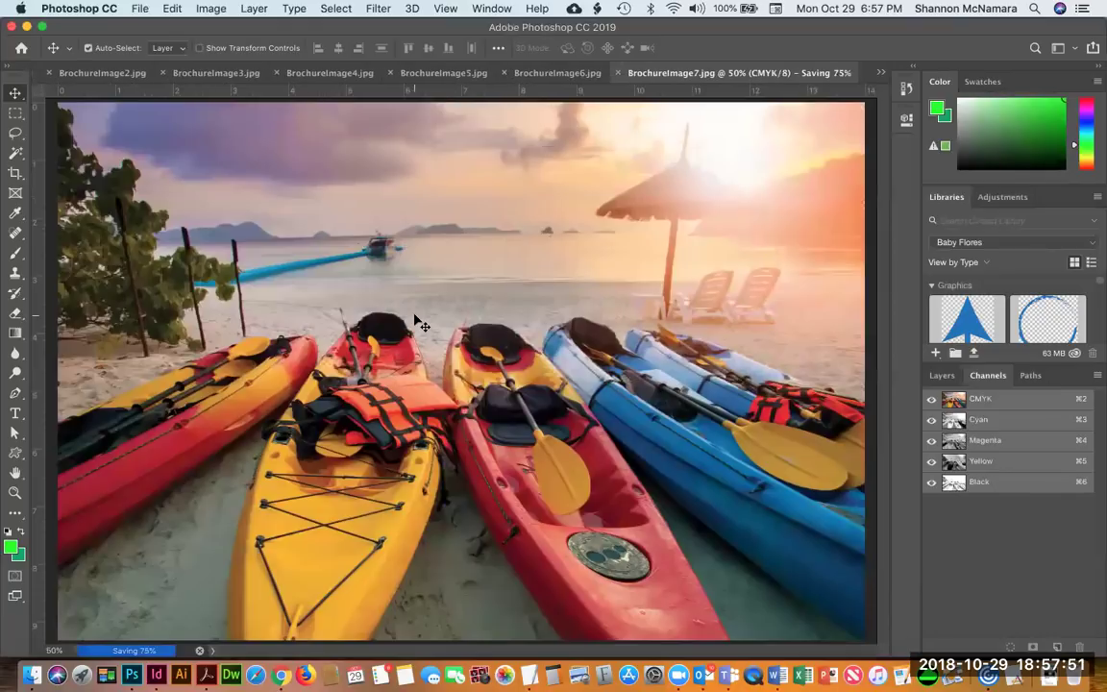
key("super+w")
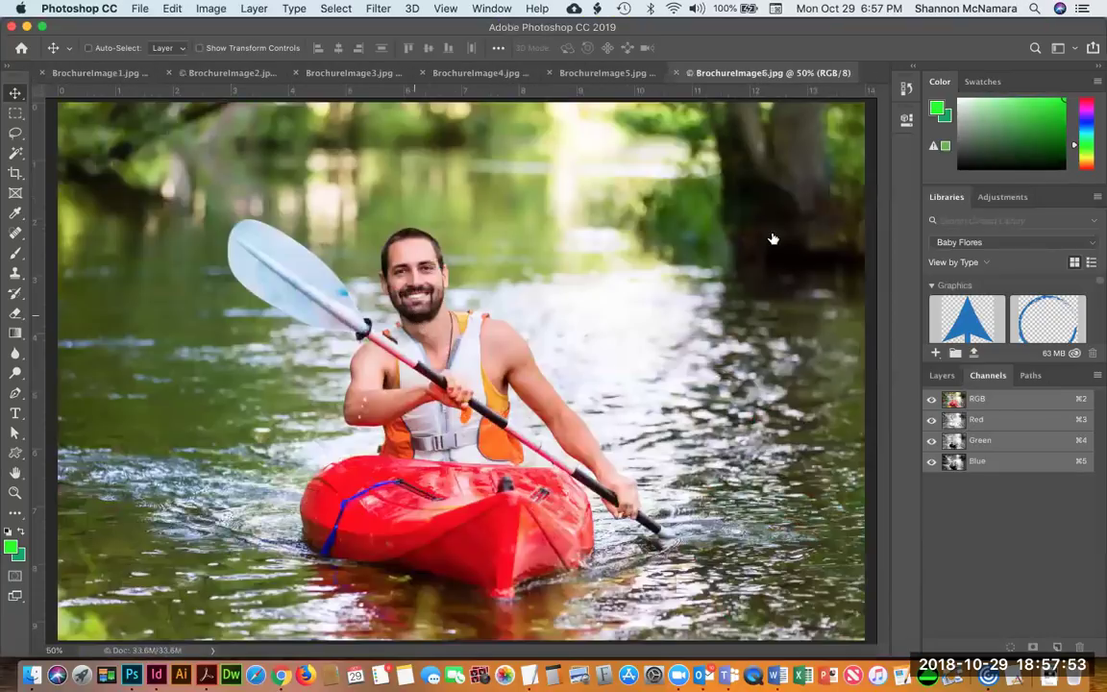
Convert BrochureImage6.jpg to CMYK Color mode, accepting the U.S. Web Coated (SWOP) v2 profile.
left_click(213, 10)
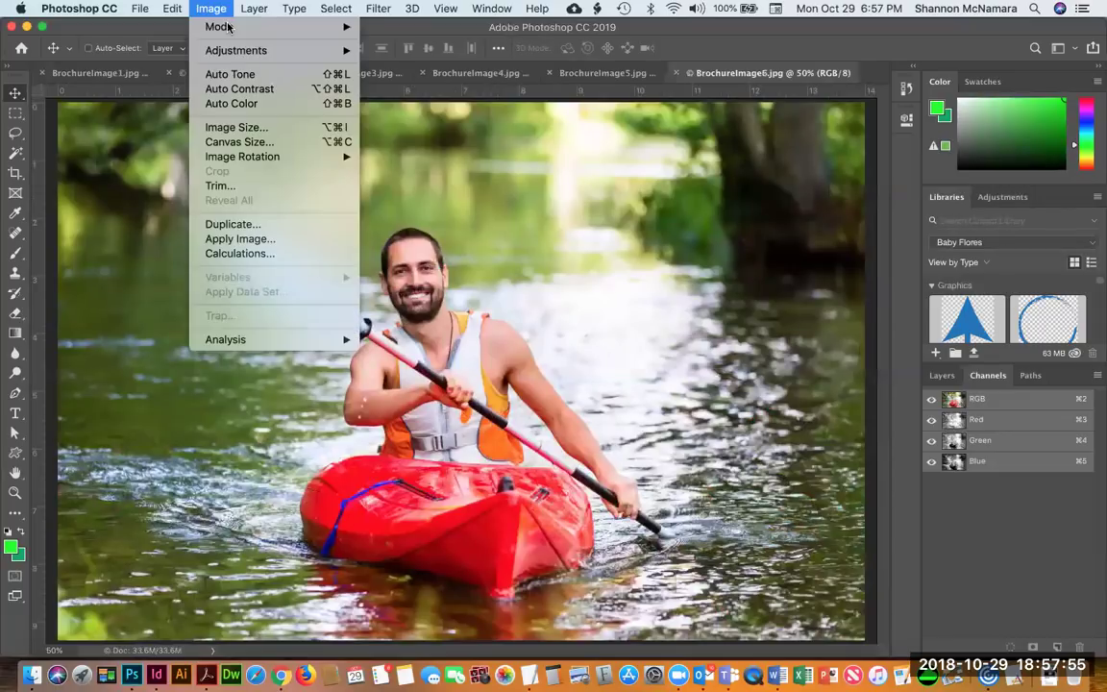
mouse_move(231, 26)
left_click(404, 103)
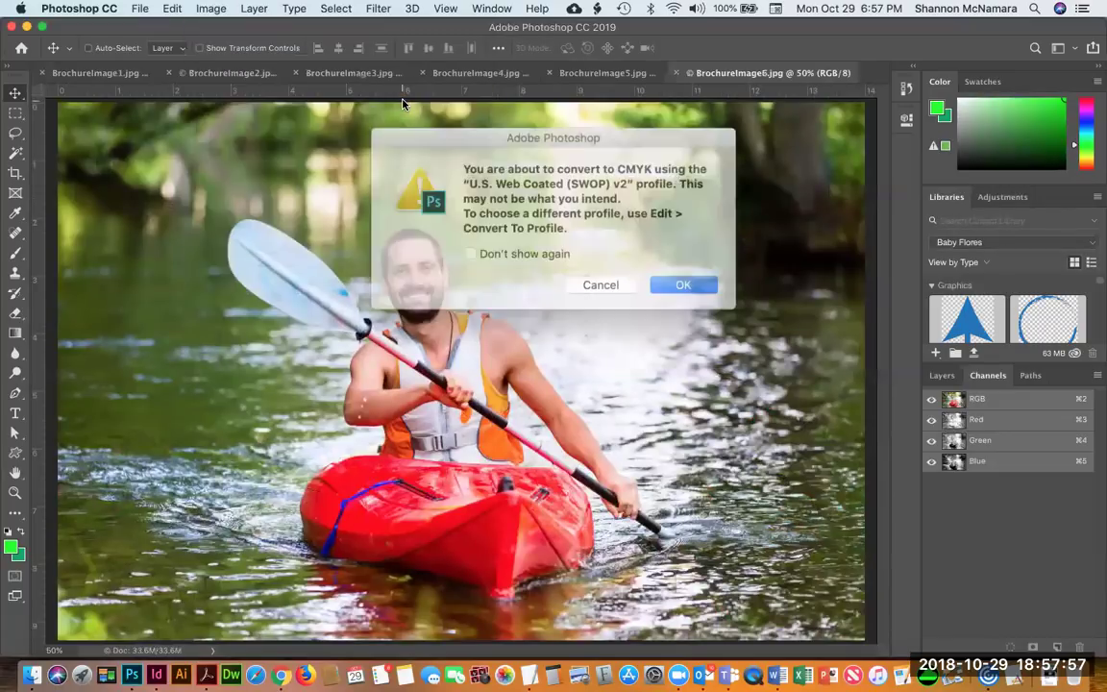
key("Return")
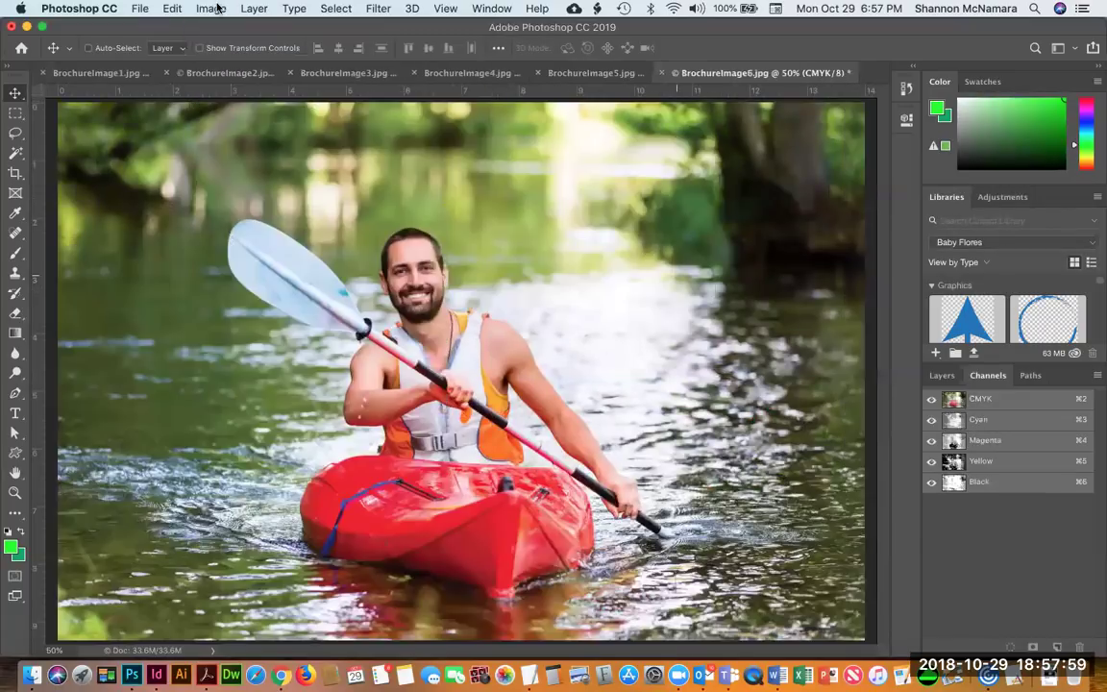
Check the dimensions and resolution of BrochureImage6.jpg, and save the photo.
left_click(212, 9)
left_click(231, 130)
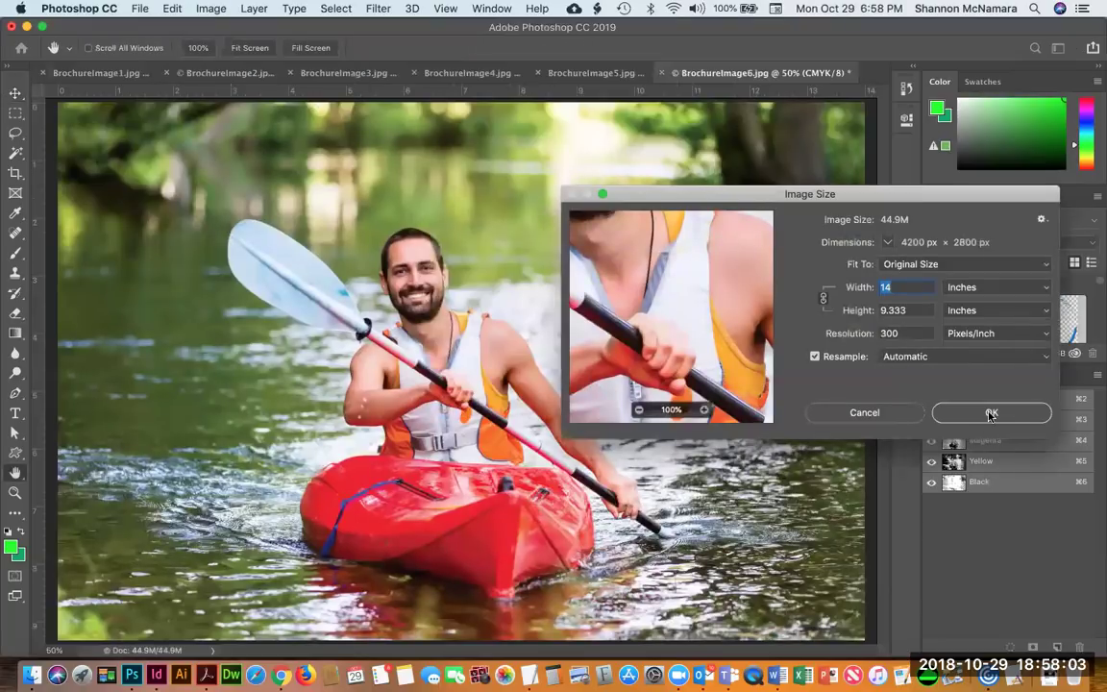
left_click(990, 414)
key("super+s")
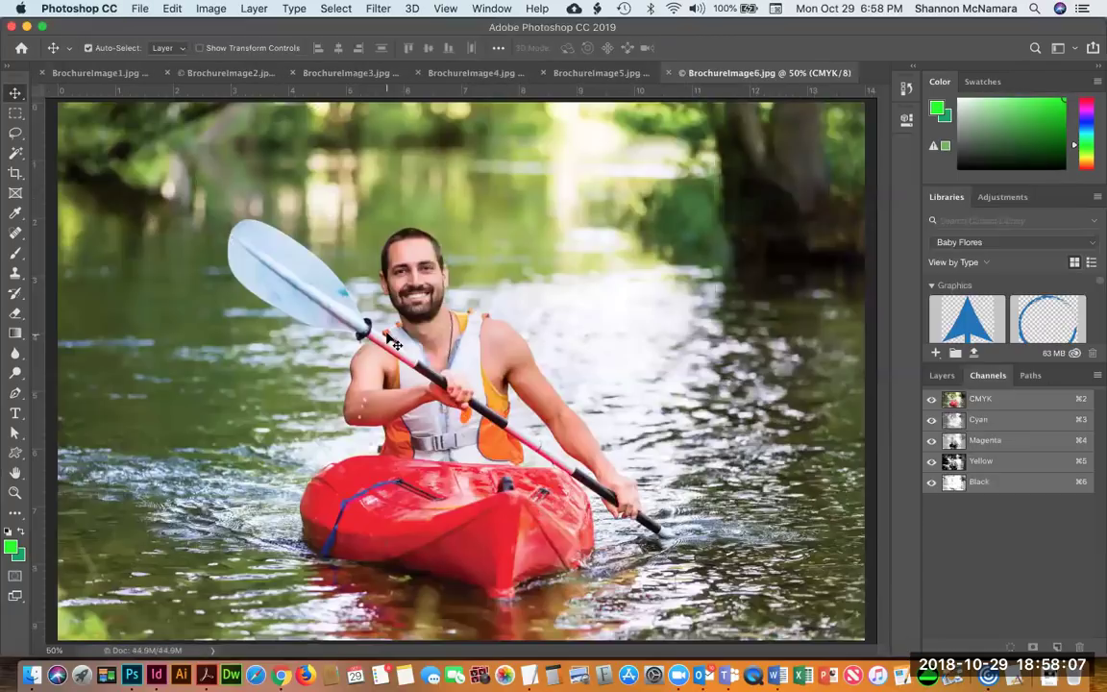
Close BrochureImage6.jpg and convert BrochureImage5.jpg to CMYK Color mode, accepting the U.S. Web Coated (SWOP) v2 profile.
key("super+w")
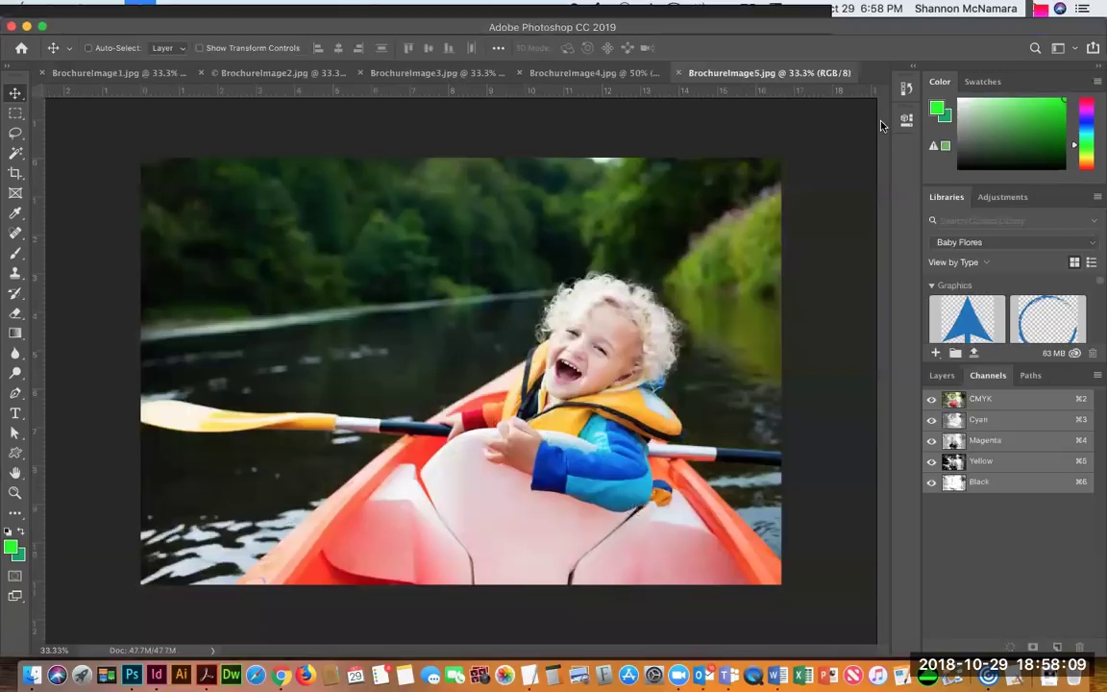
left_click(210, 9)
mouse_move(240, 25)
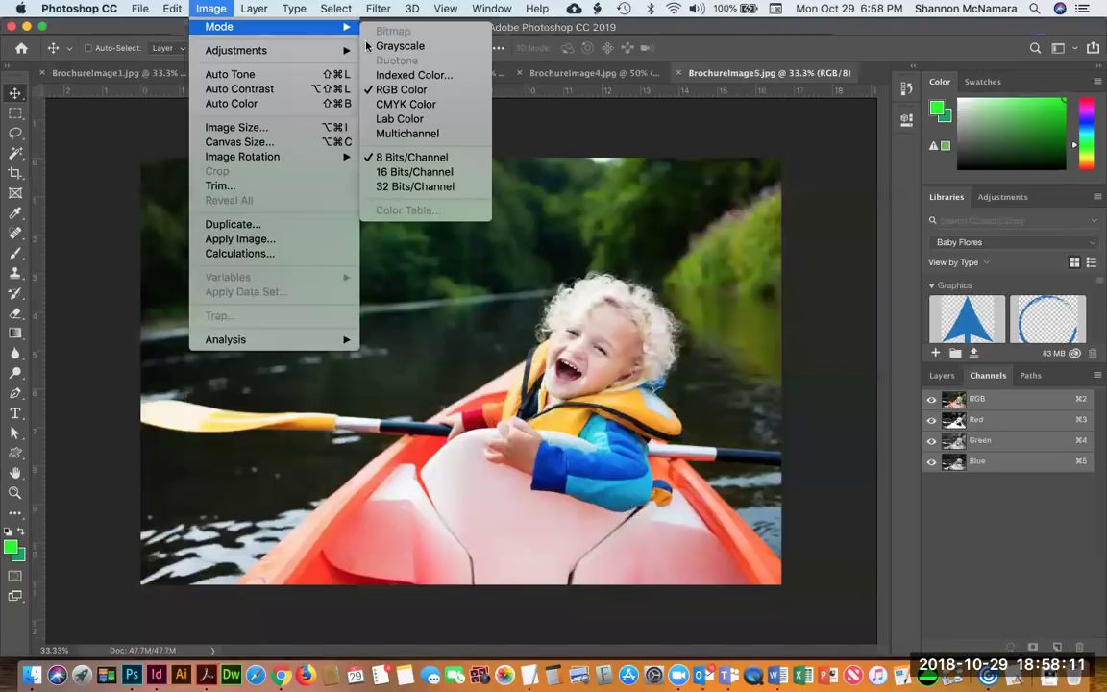
left_click(436, 105)
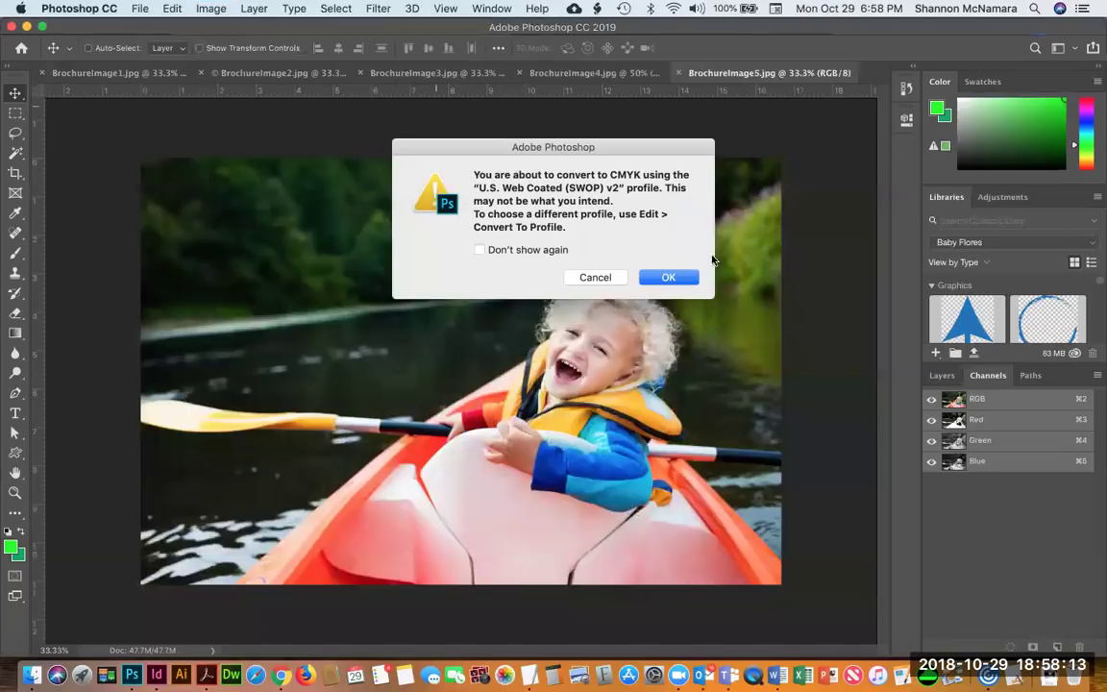
left_click(679, 277)
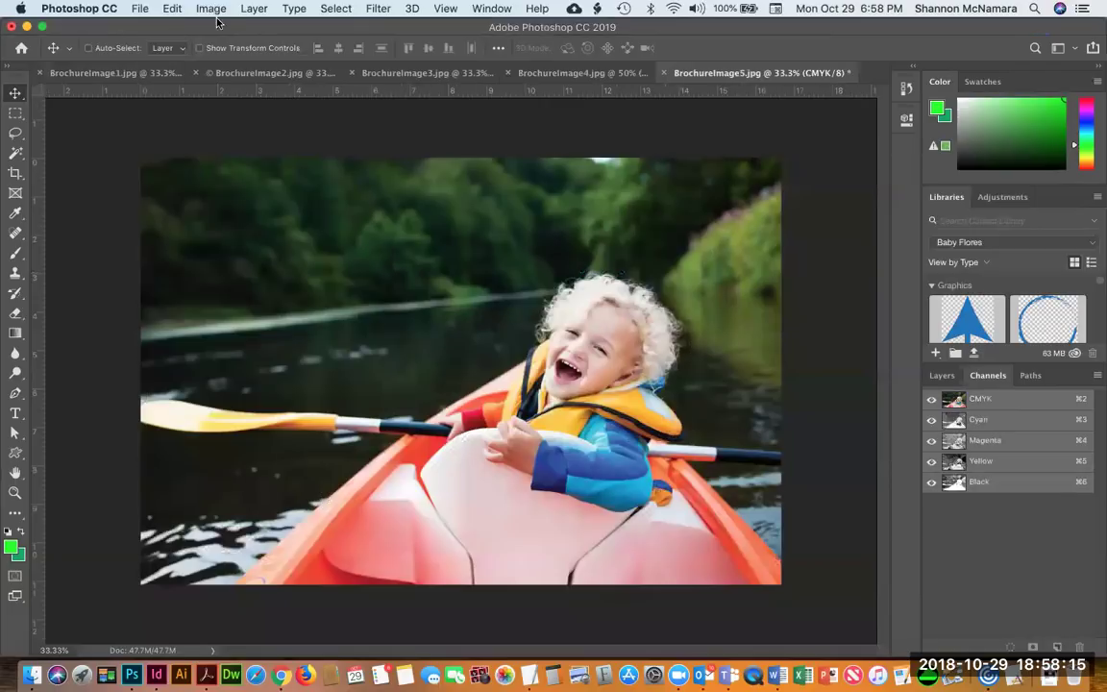
Check the dimensions and resolution of BrochureImage5.jpg, and save and close the photo.
left_click(209, 9)
mouse_move(228, 52)
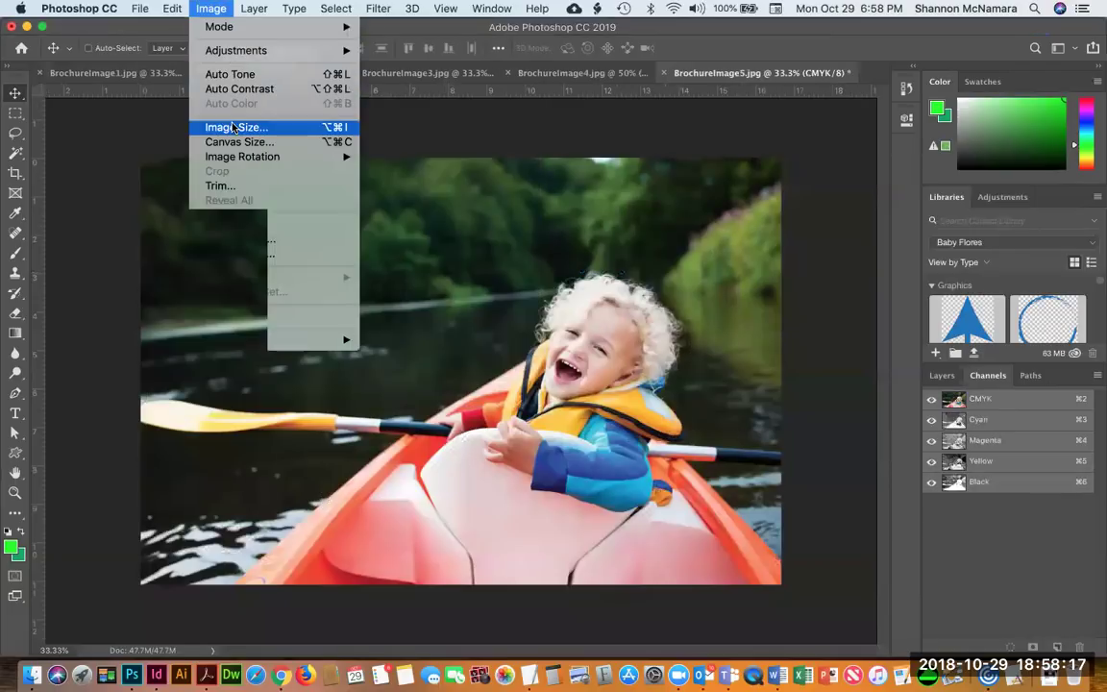
left_click(235, 126)
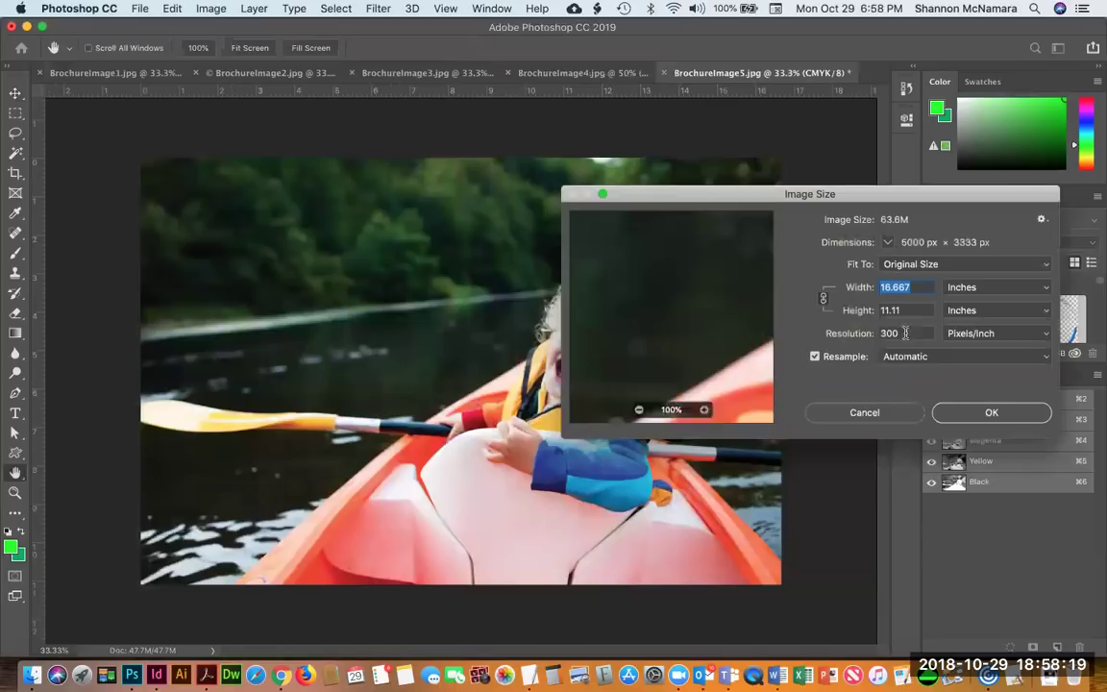
key("Escape")
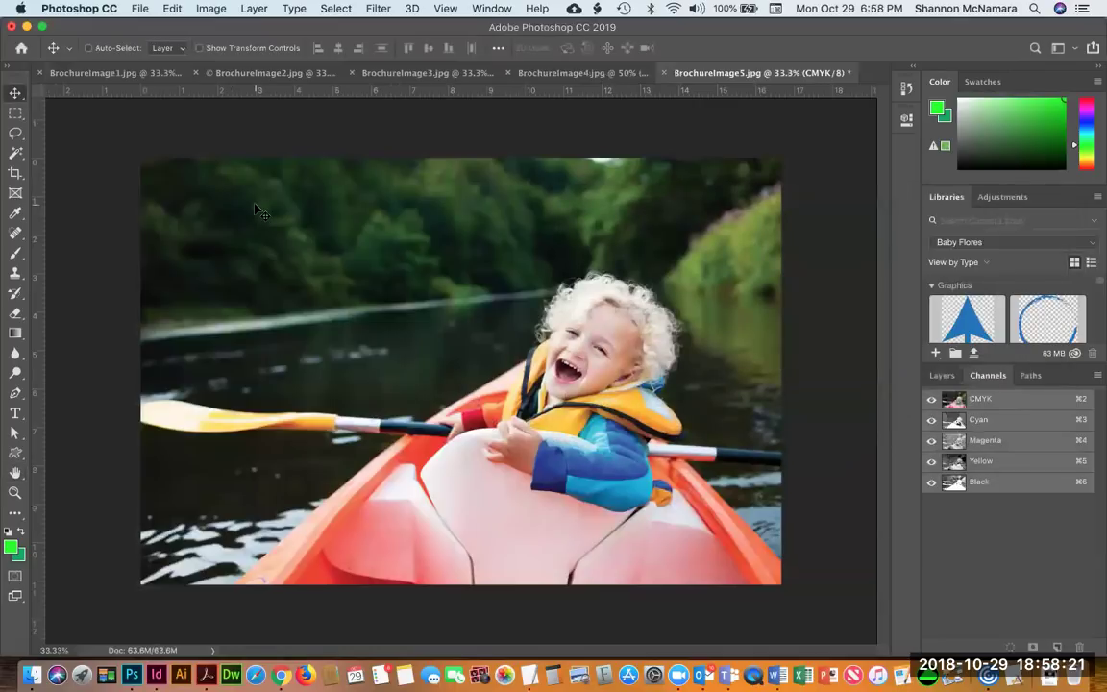
key("super+w")
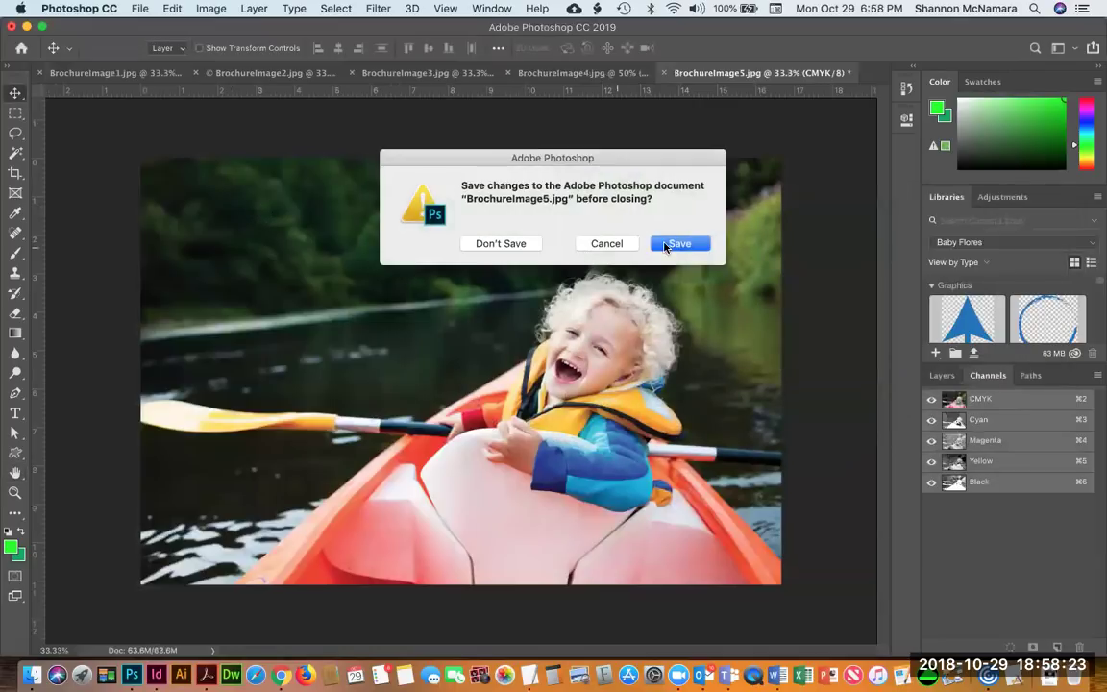
left_click(670, 244)
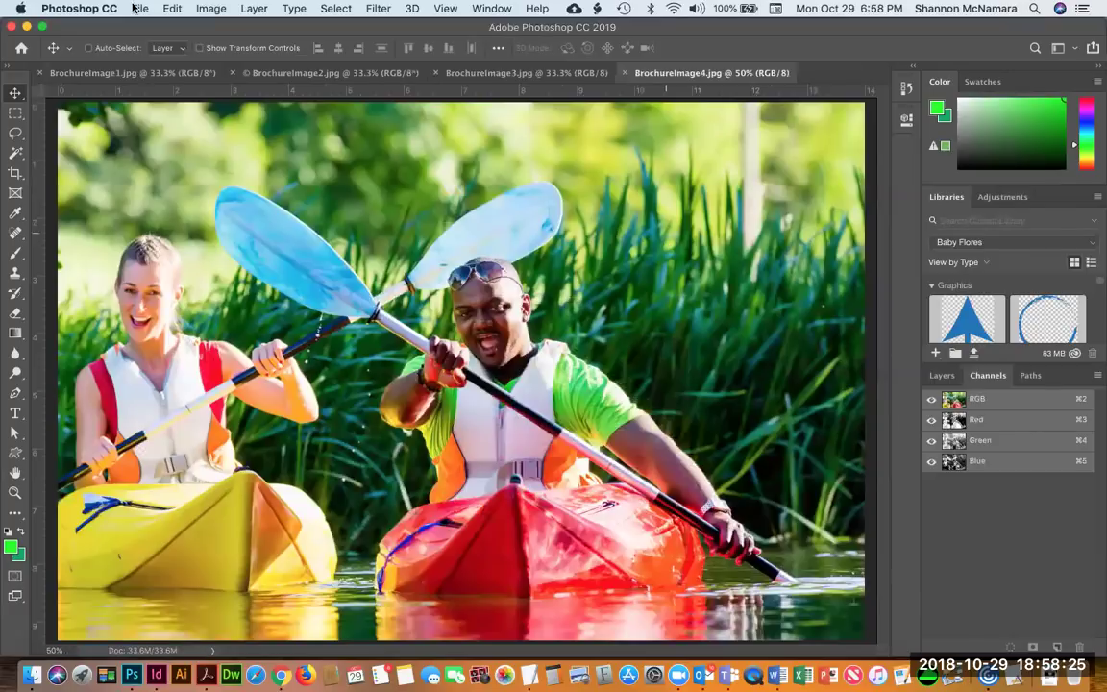
Convert BrochureImage4.jpg to CMYK Color mode, accepting the U.S. Web Coated (SWOP) v2 profile.
left_click(210, 9)
mouse_move(241, 25)
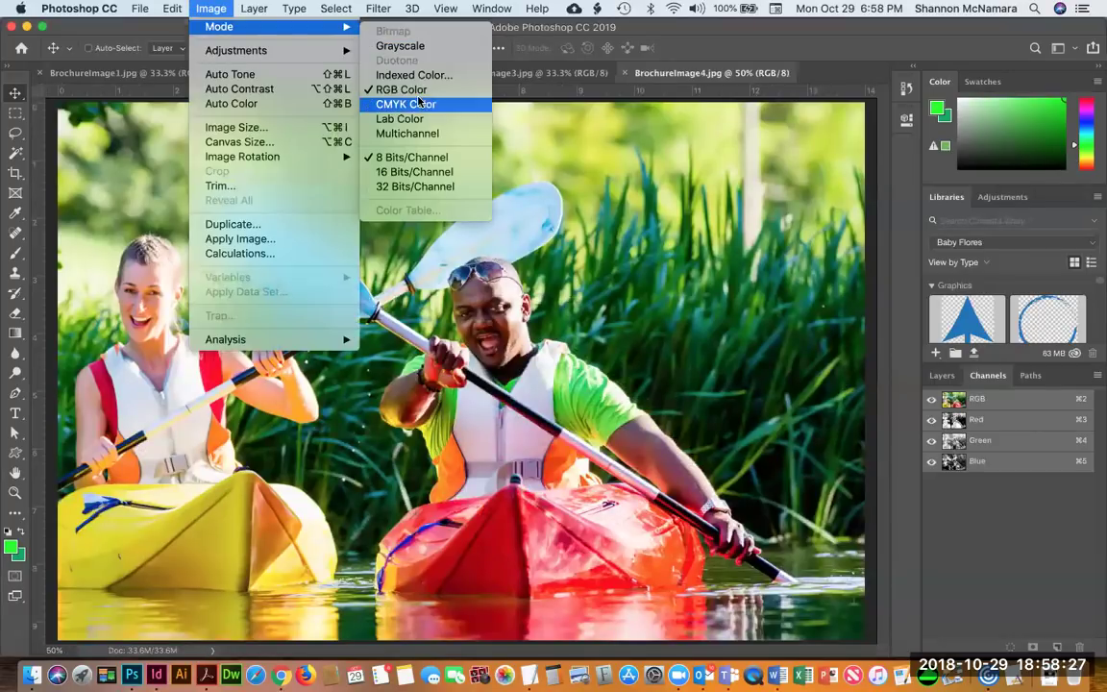
left_click(382, 86)
left_click(204, 12)
mouse_move(318, 26)
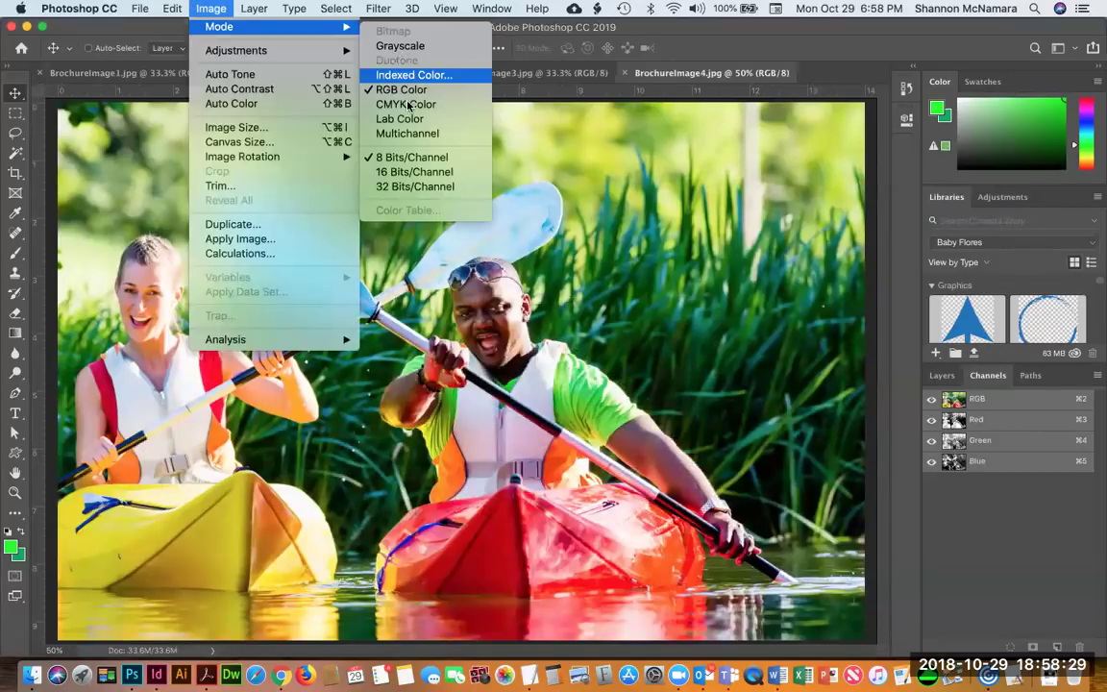
left_click(408, 105)
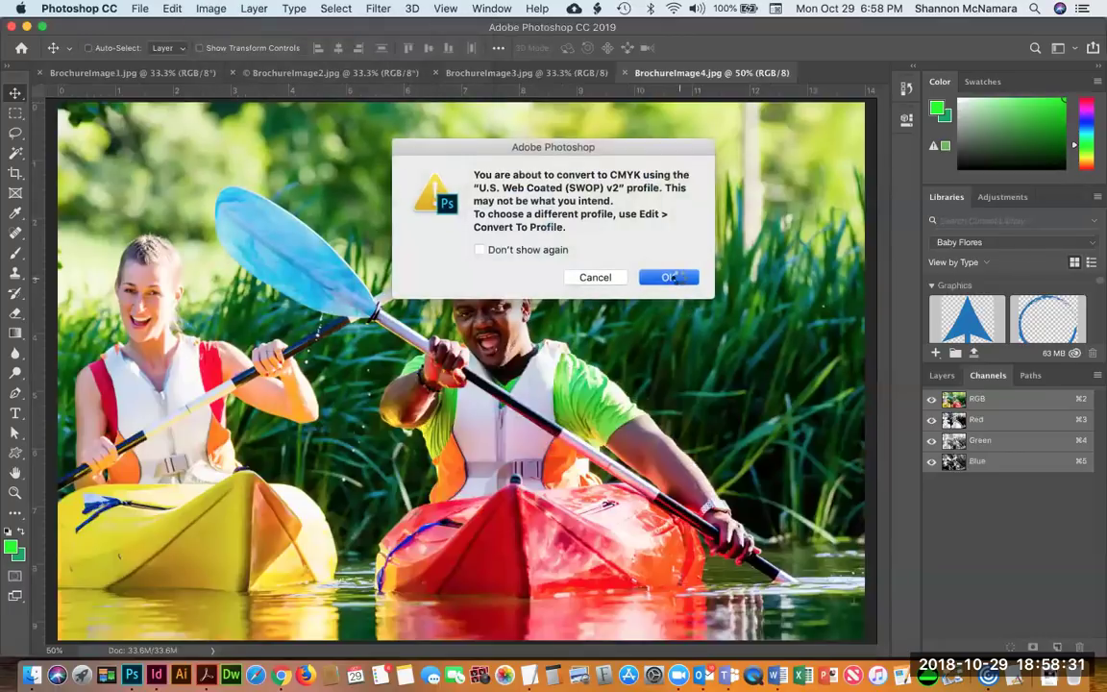
key("Return")
Check the dimensions and resolution of BrochureImage4.jpg, and save and close the photo.
left_click(209, 8)
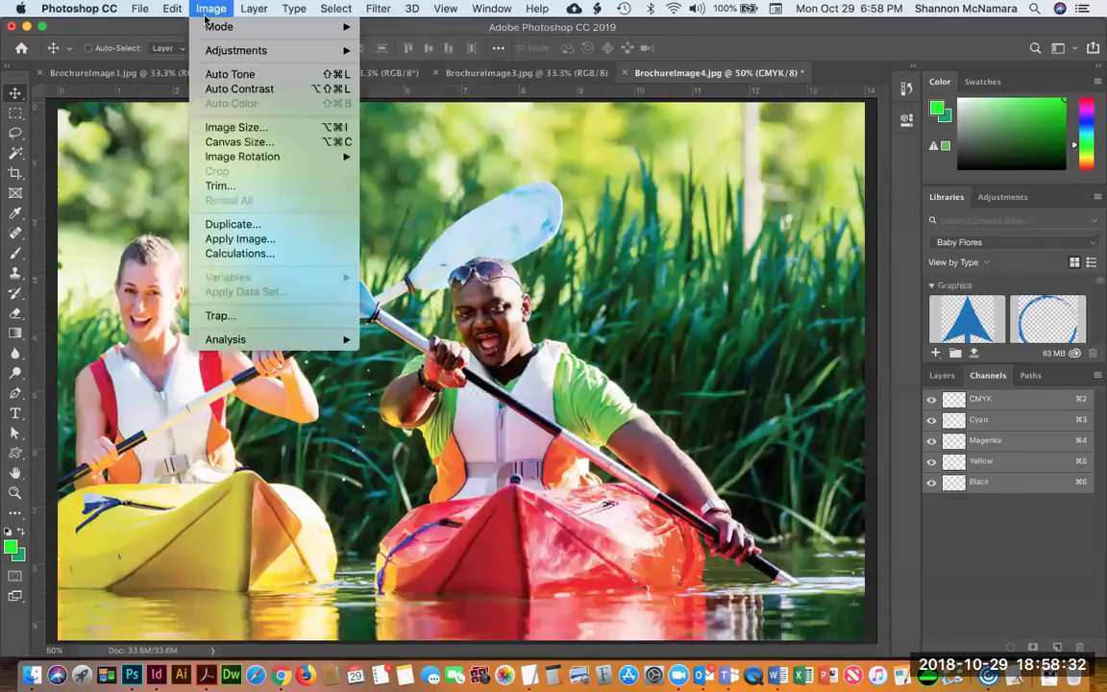
left_click(237, 127)
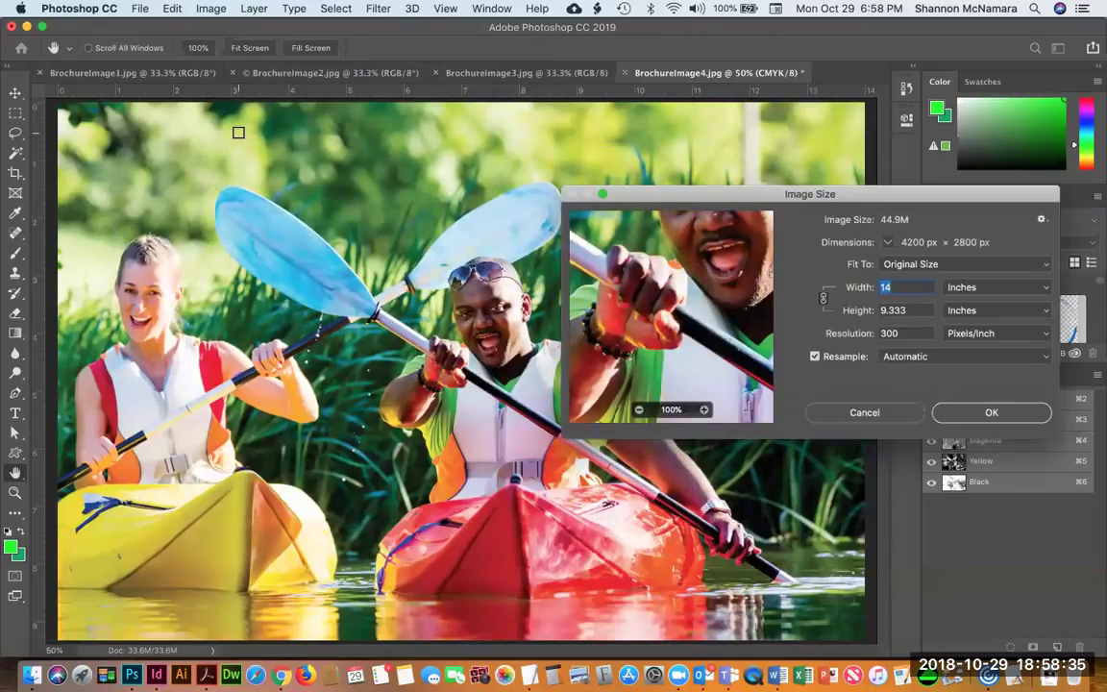
key("Return")
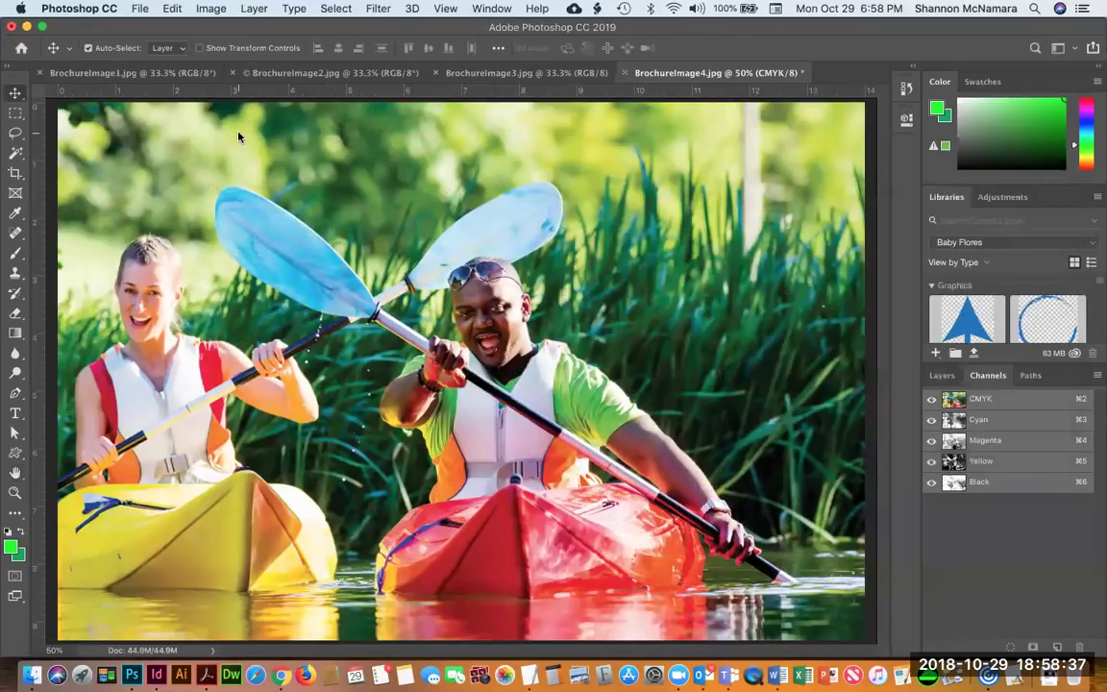
key("super+w")
left_click(681, 244)
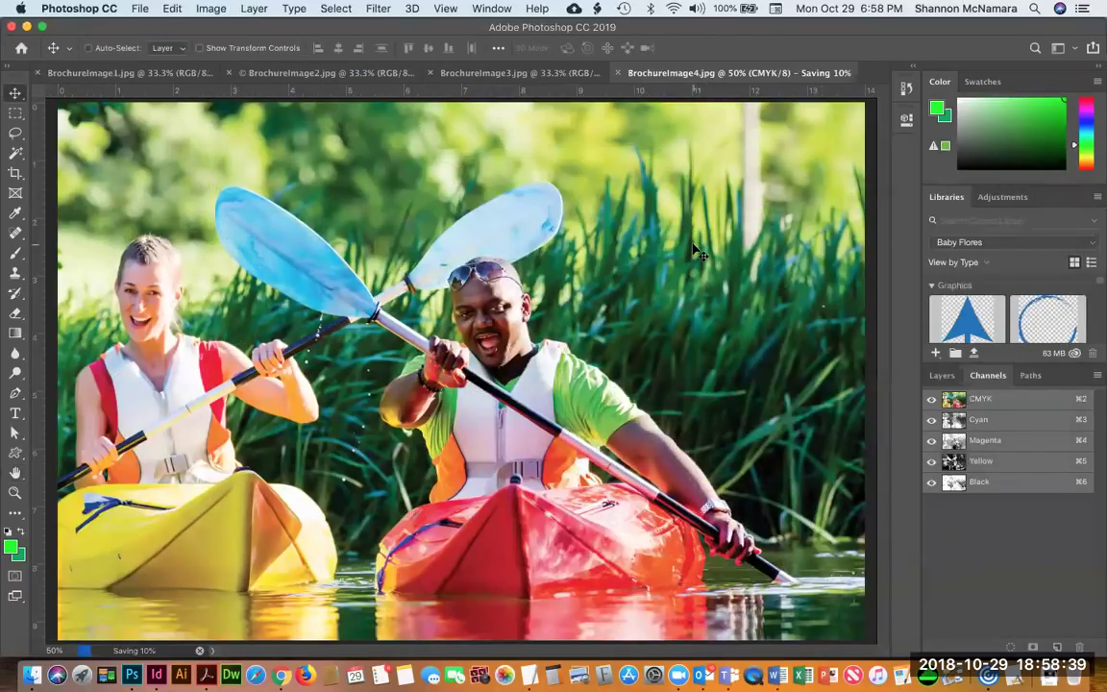
Convert BrochureImage3.jpg to CMYK Color mode, accepting the U.S. Web Coated (SWOP) v2 profile.
left_click(197, 8)
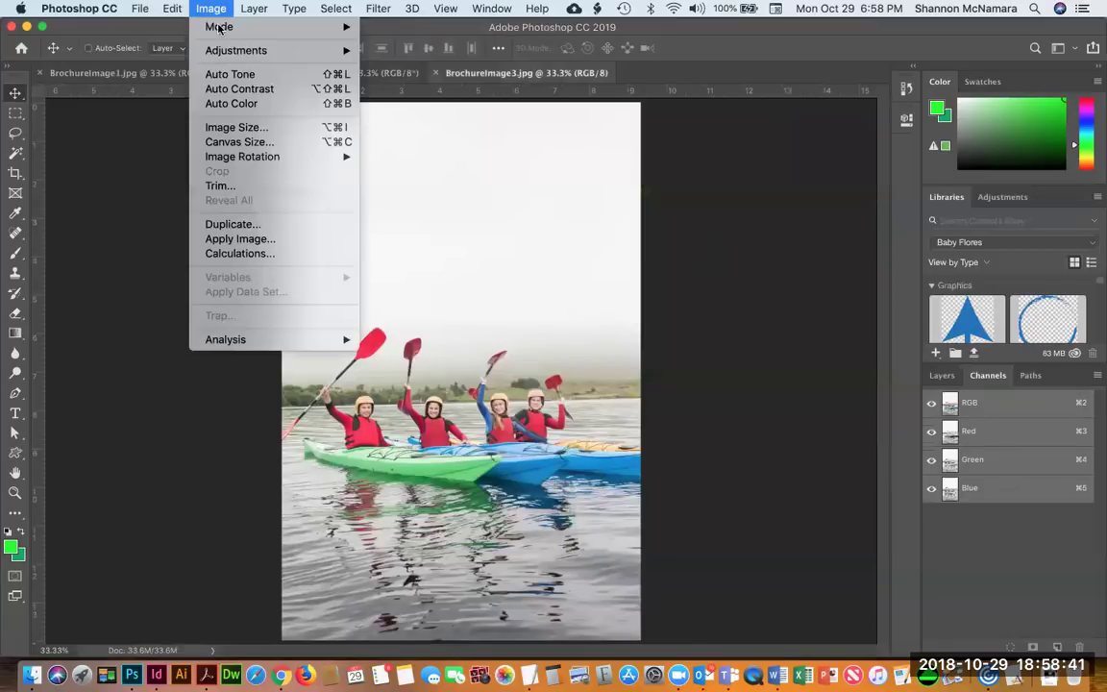
mouse_move(221, 30)
left_click(400, 104)
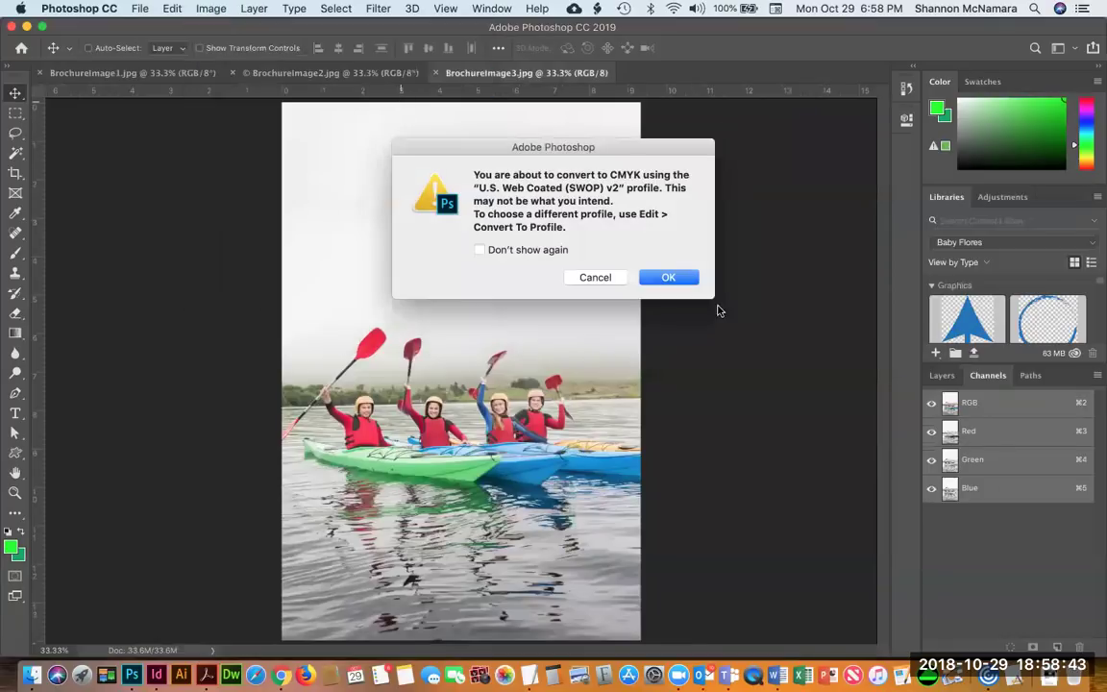
left_click(670, 277)
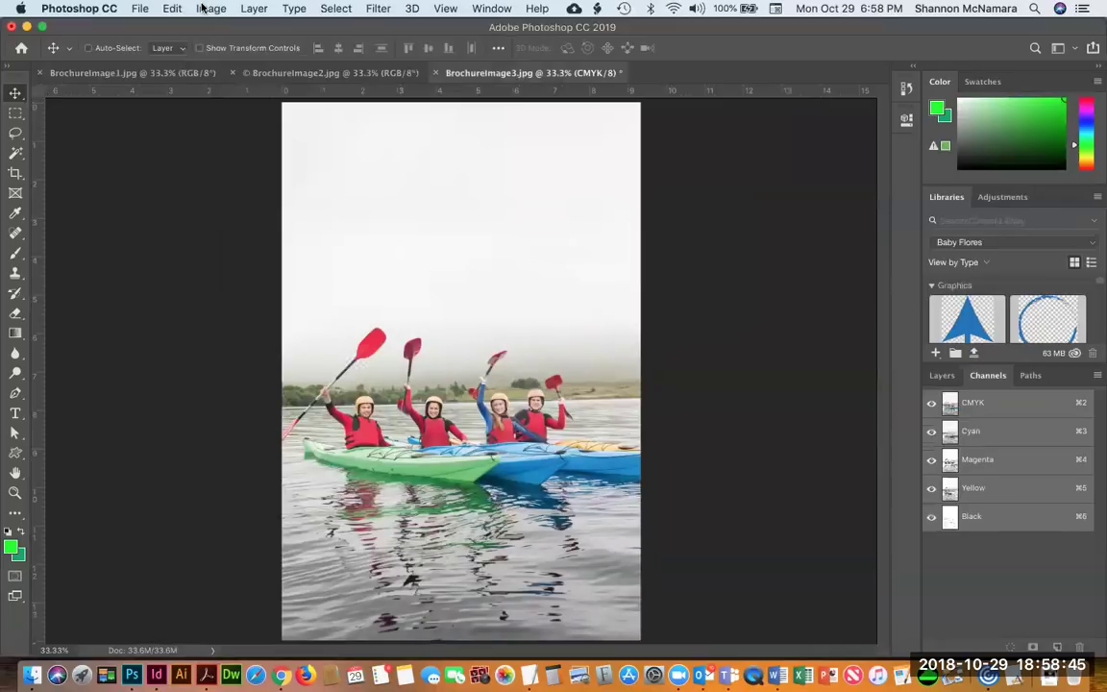
Check the dimensions and resolution of BrochureImage3.jpg, and save and close the photo.
left_click(202, 7)
left_click(226, 127)
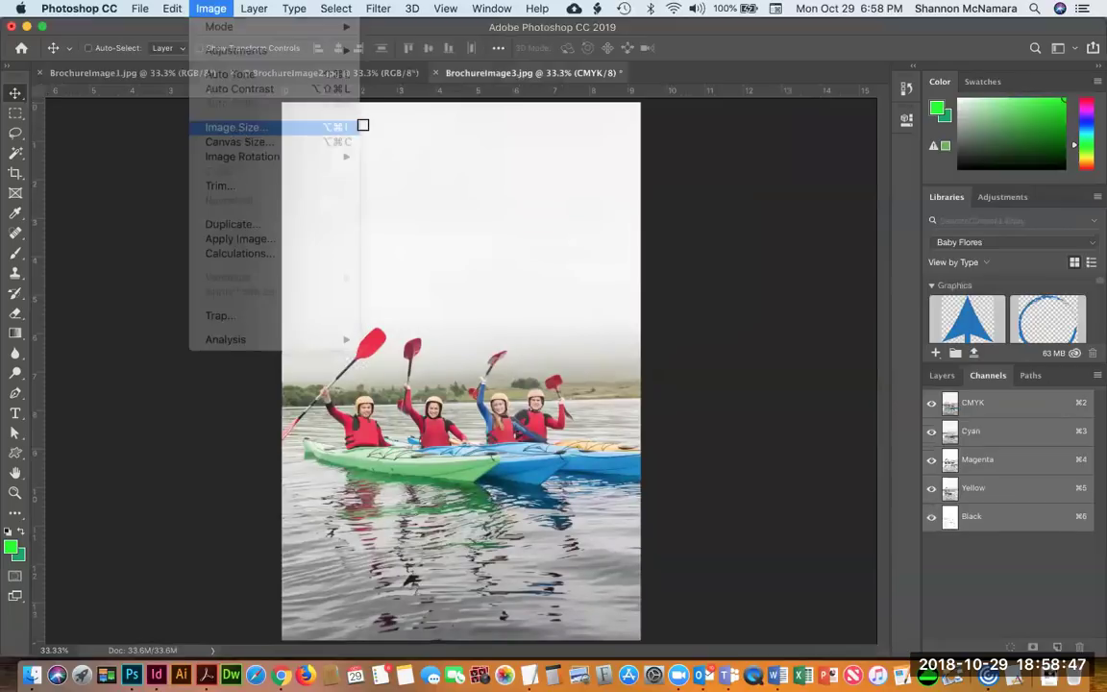
left_click(865, 411)
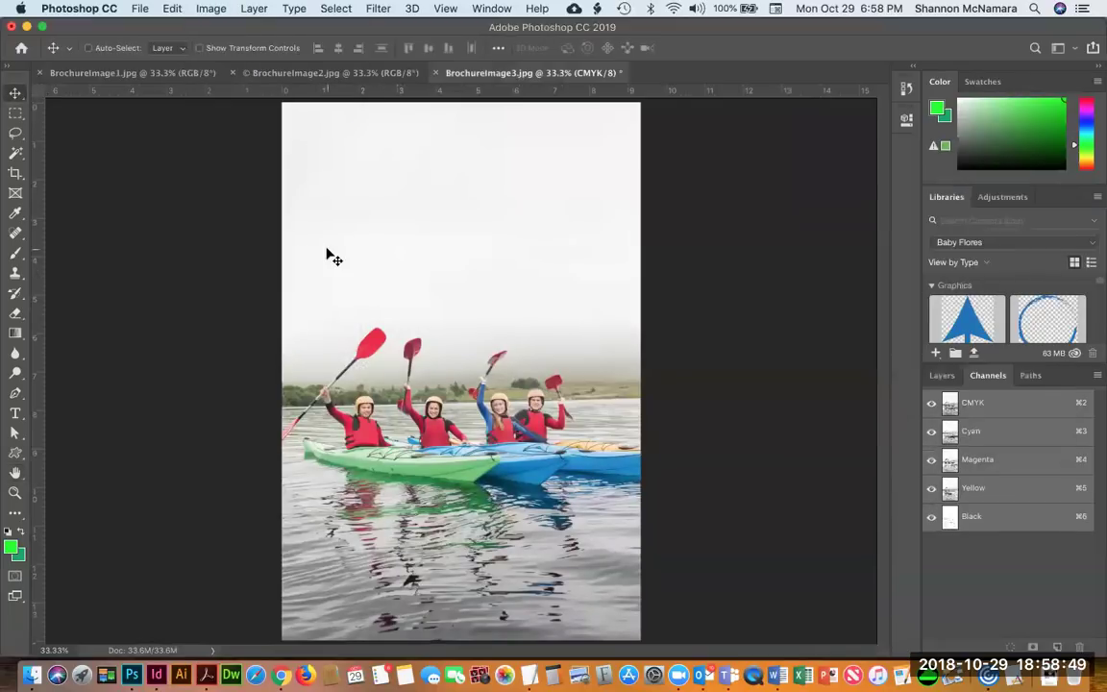
key("super+s")
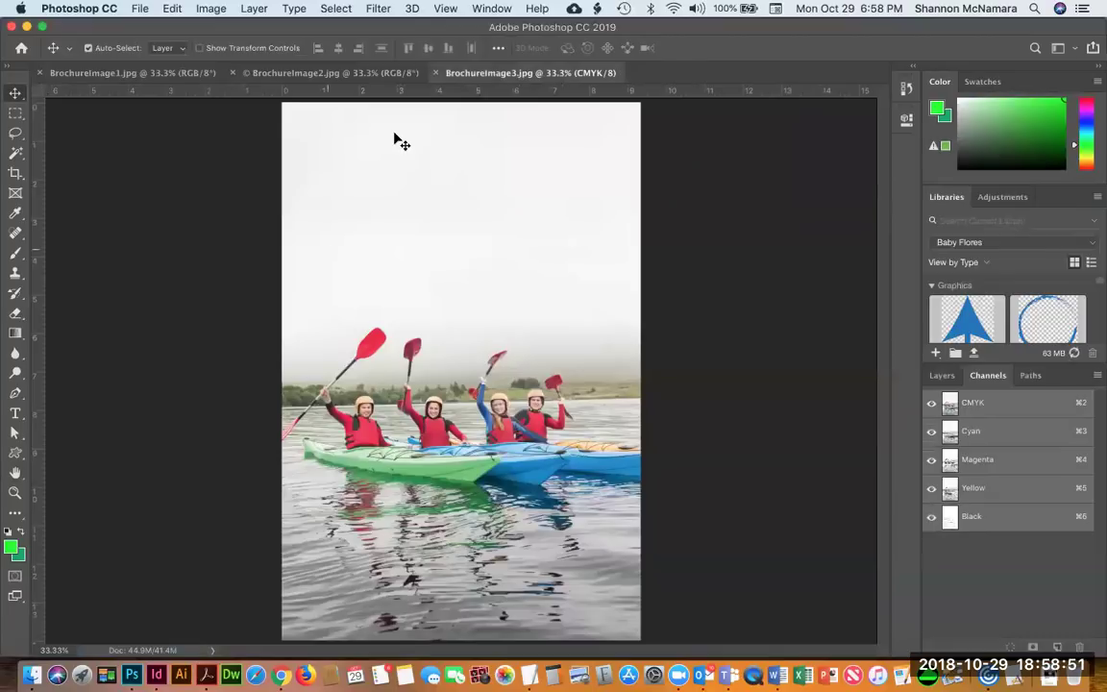
key("super+w")
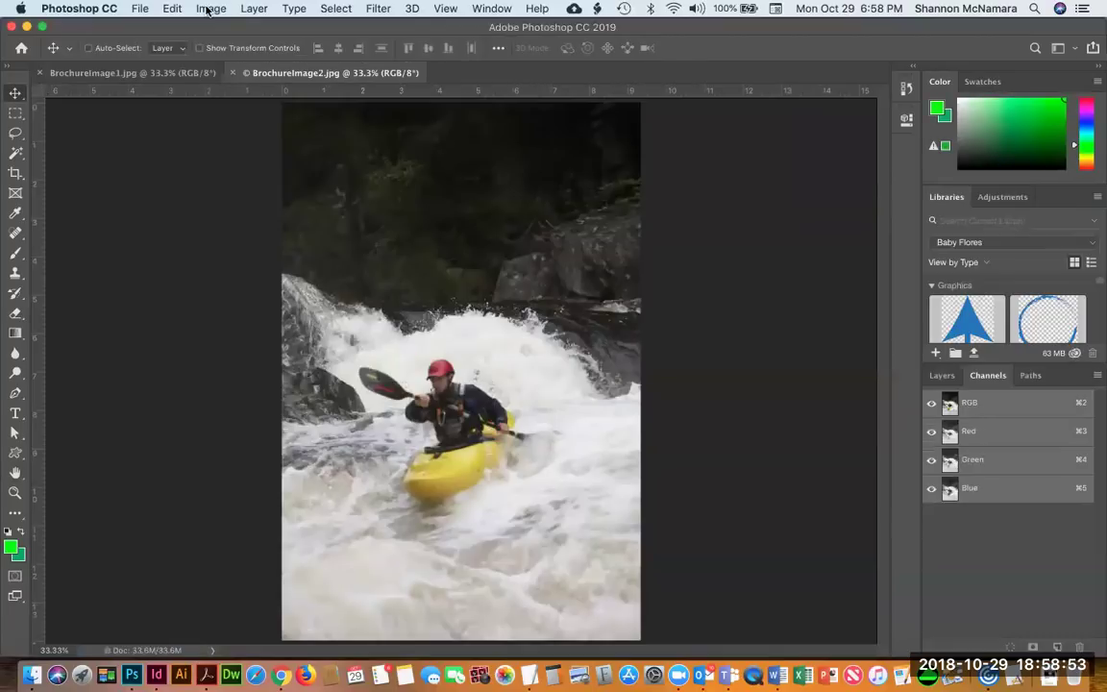
Examine the water spray and the kayaker in BrochureImage2.jpg up close, and return to the full photo.
key("z")
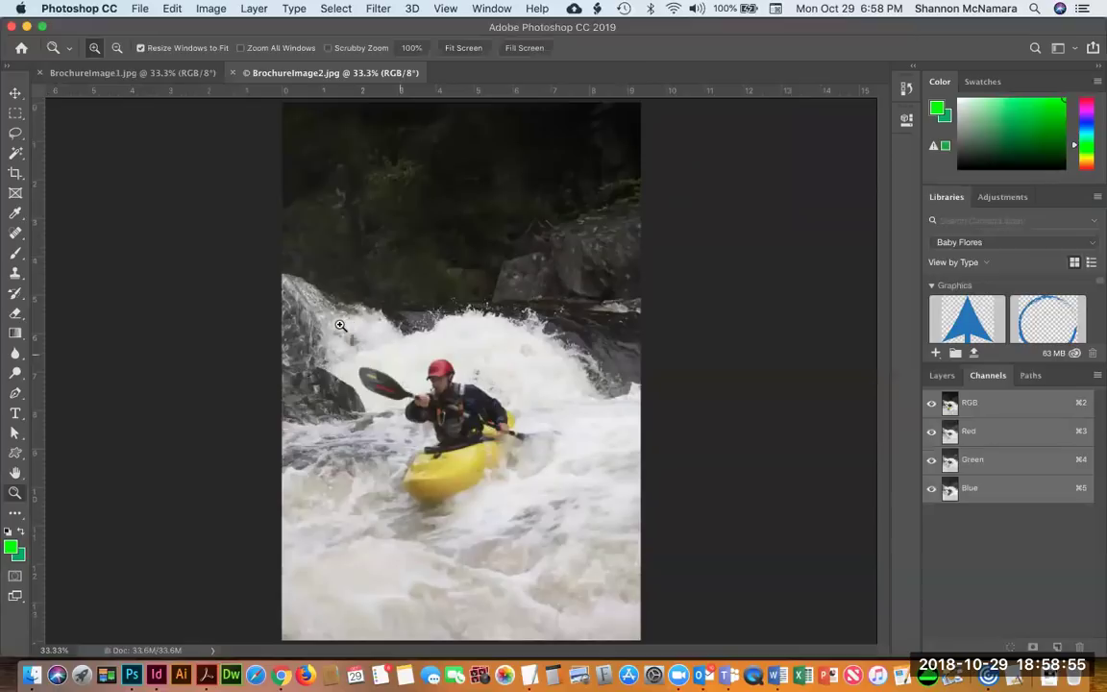
left_click_drag(296, 285, 566, 565)
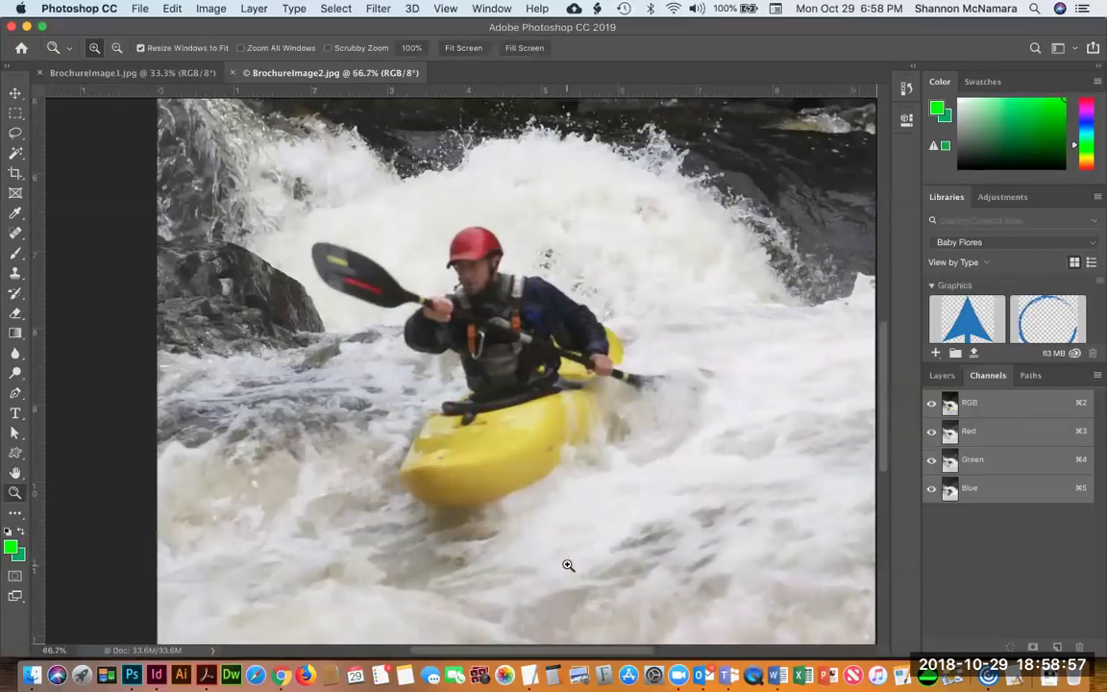
scroll(522, 462, "up", 3)
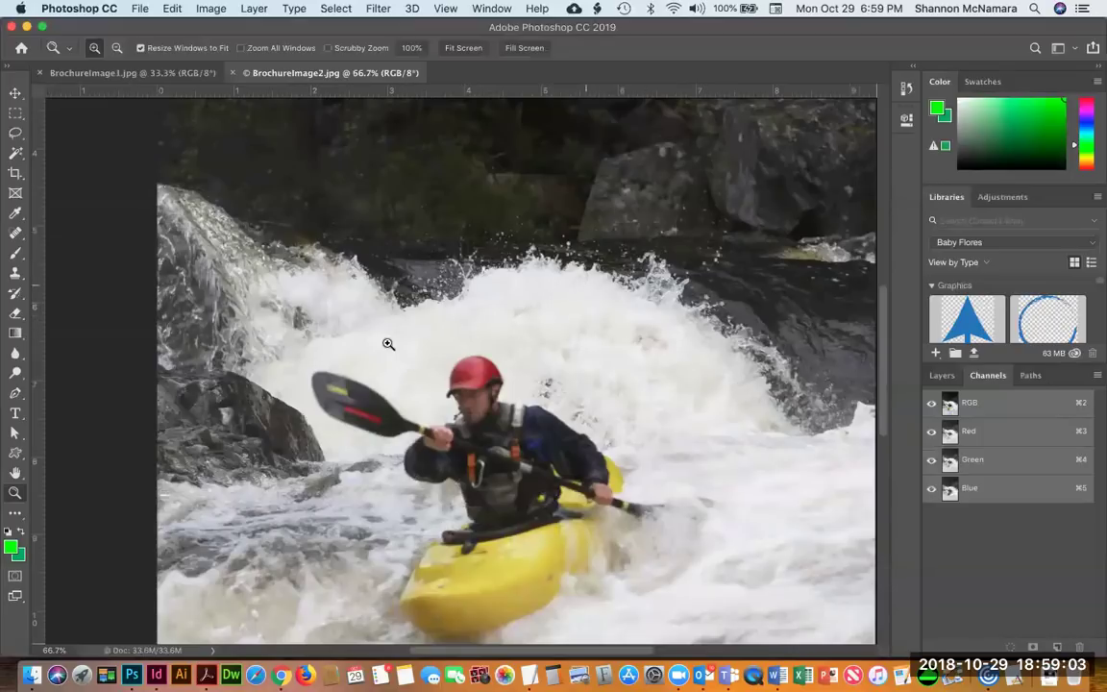
left_click_drag(388, 231, 596, 329)
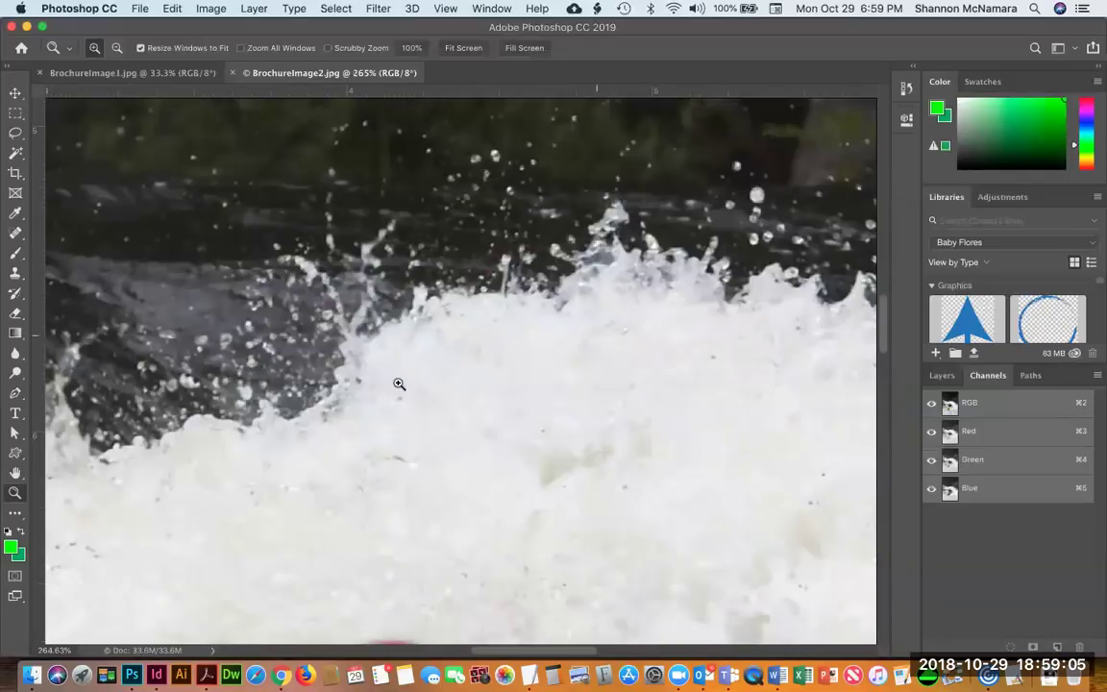
scroll(447, 324, "down", 5)
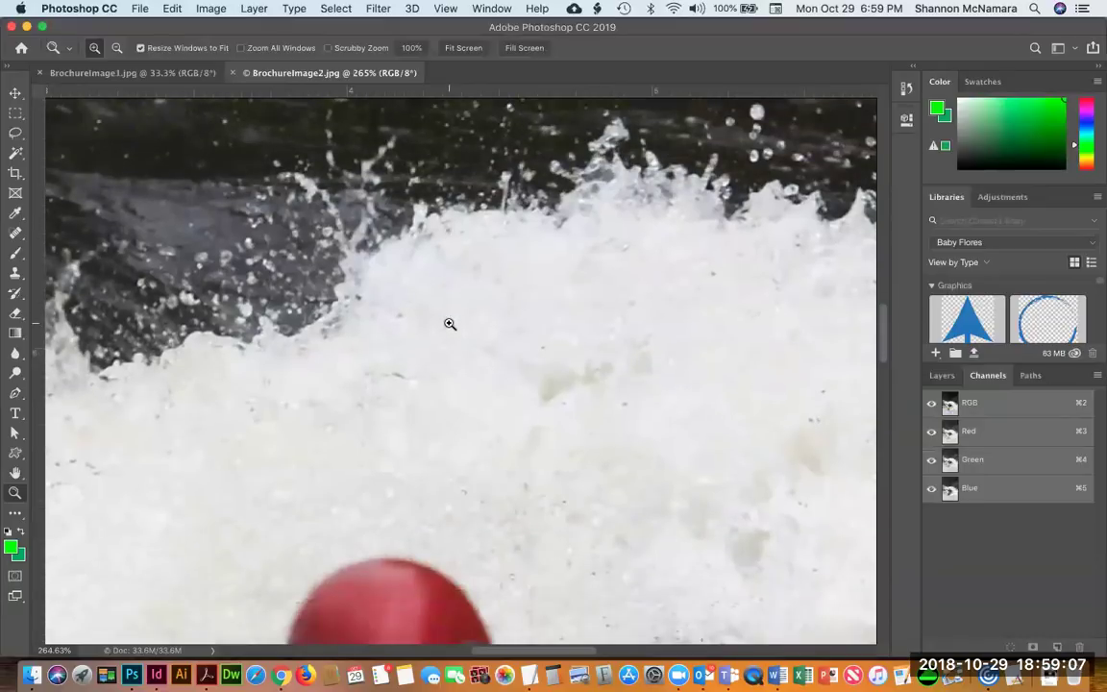
scroll(341, 279, "down", 4)
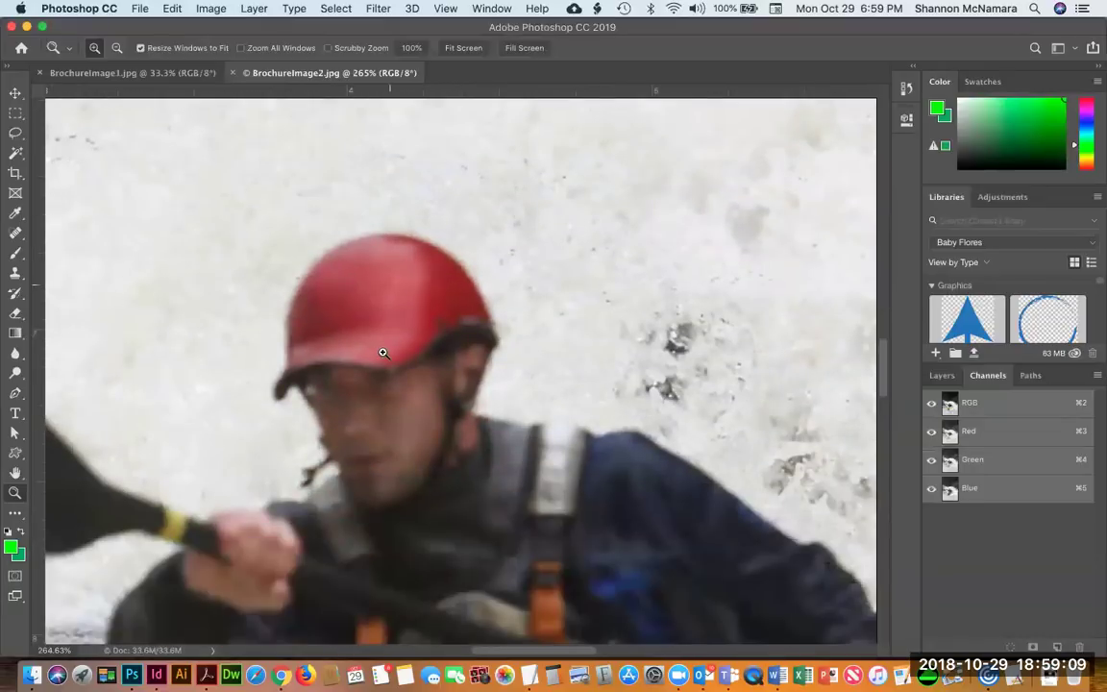
scroll(389, 356, "down", 3)
key("super+0")
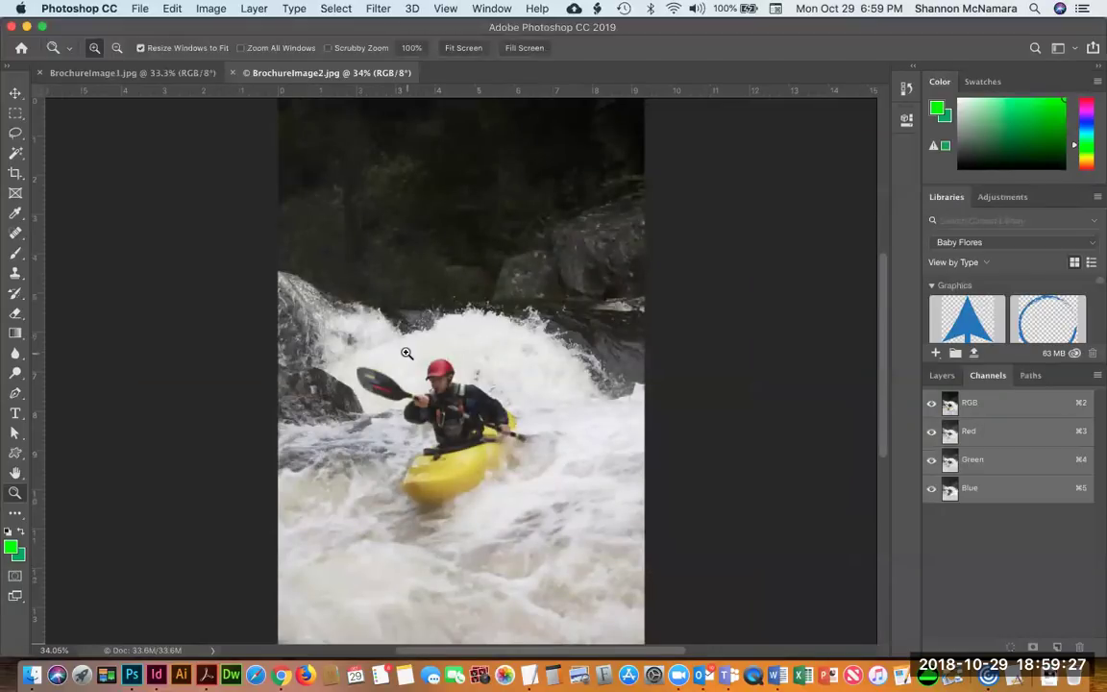
Convert BrochureImage2.jpg to CMYK Color mode, accepting the U.S. Web Coated (SWOP) v2 profile.
left_click(213, 10)
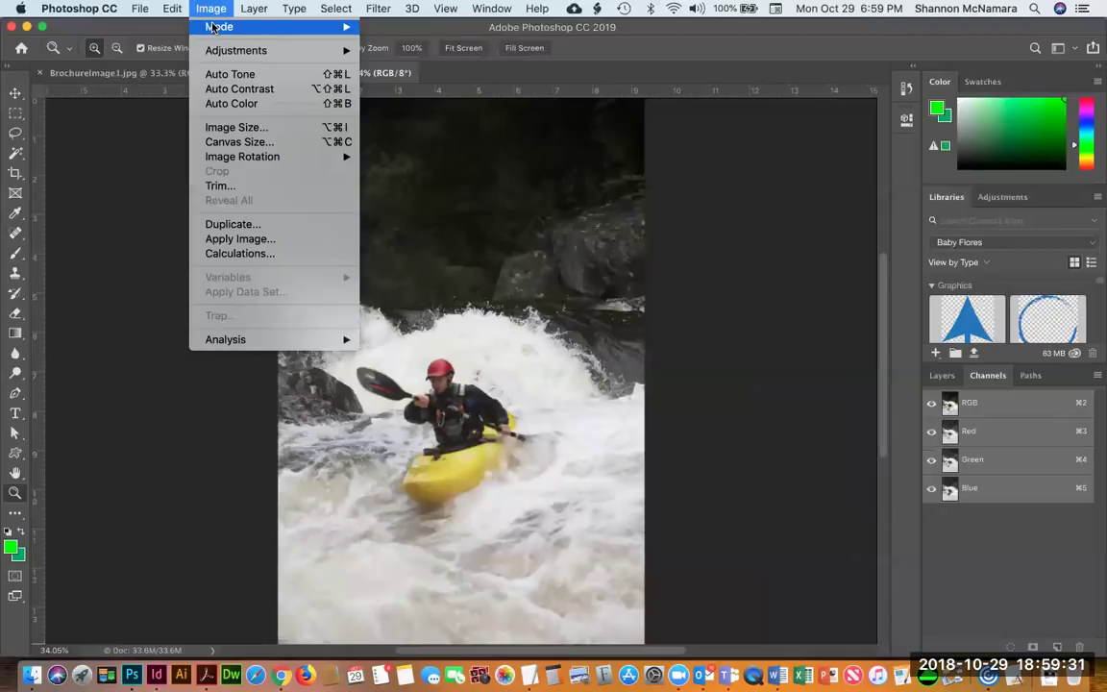
mouse_move(214, 26)
left_click(400, 104)
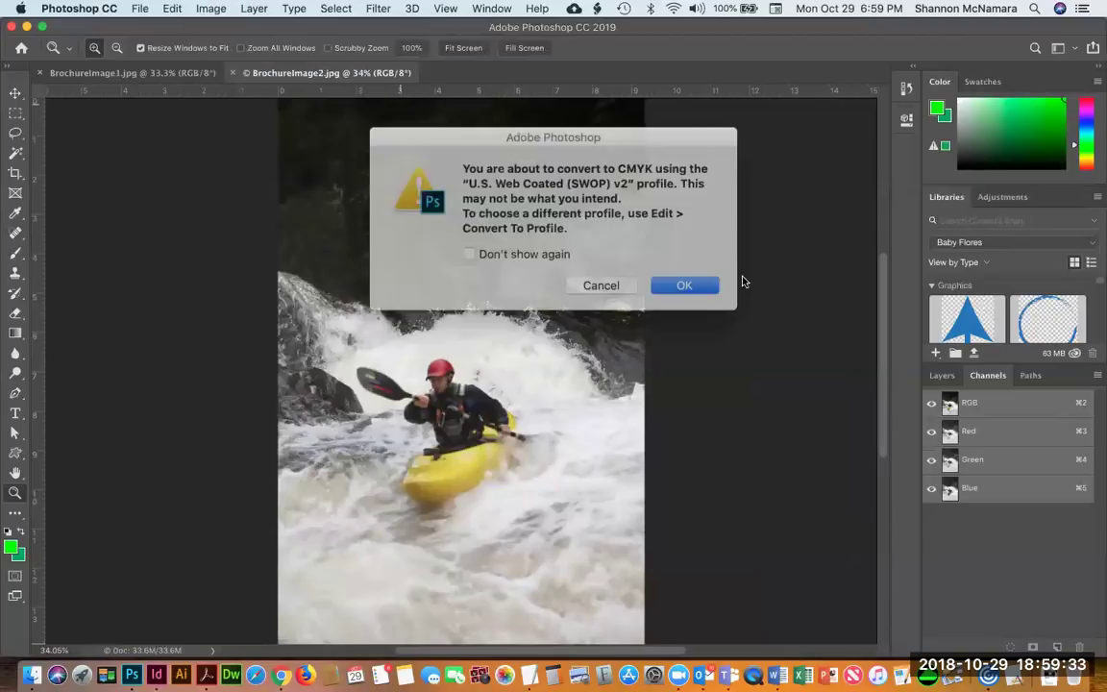
key("Return")
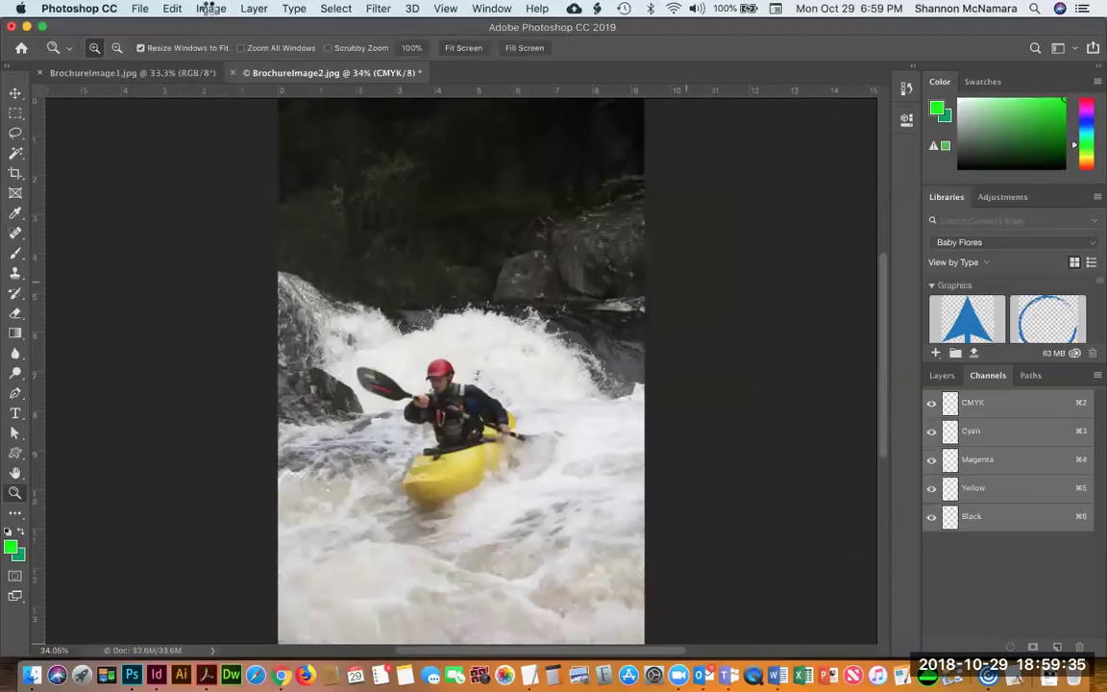
Check the dimensions and resolution of BrochureImage2.jpg, and save and close the photo.
left_click(209, 8)
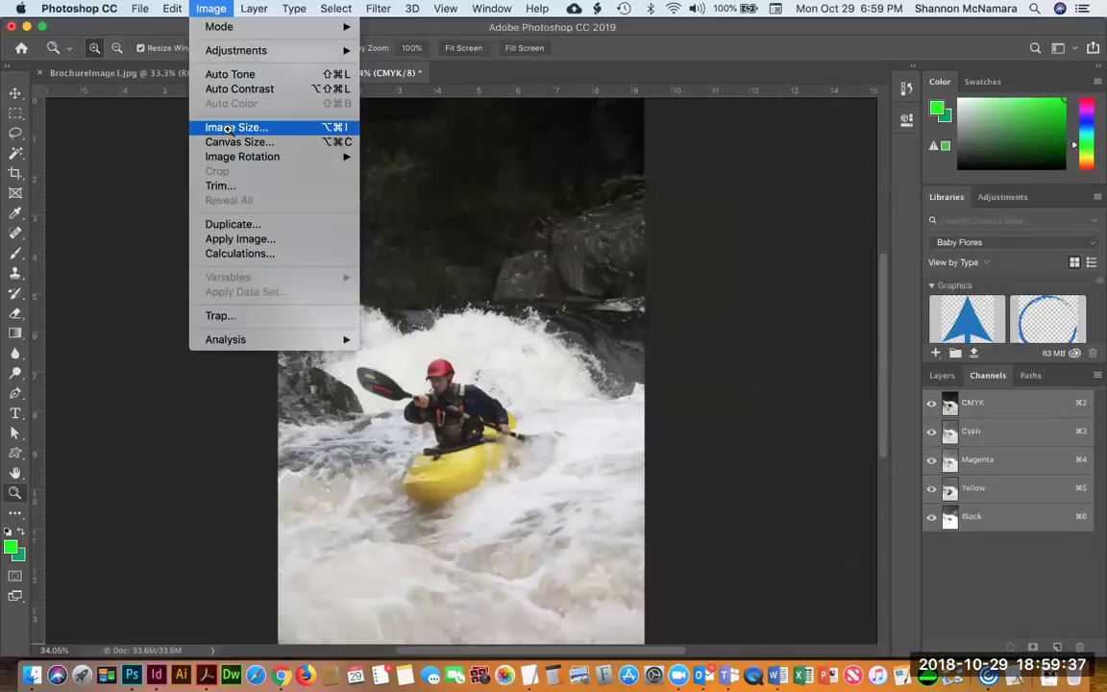
left_click(206, 122)
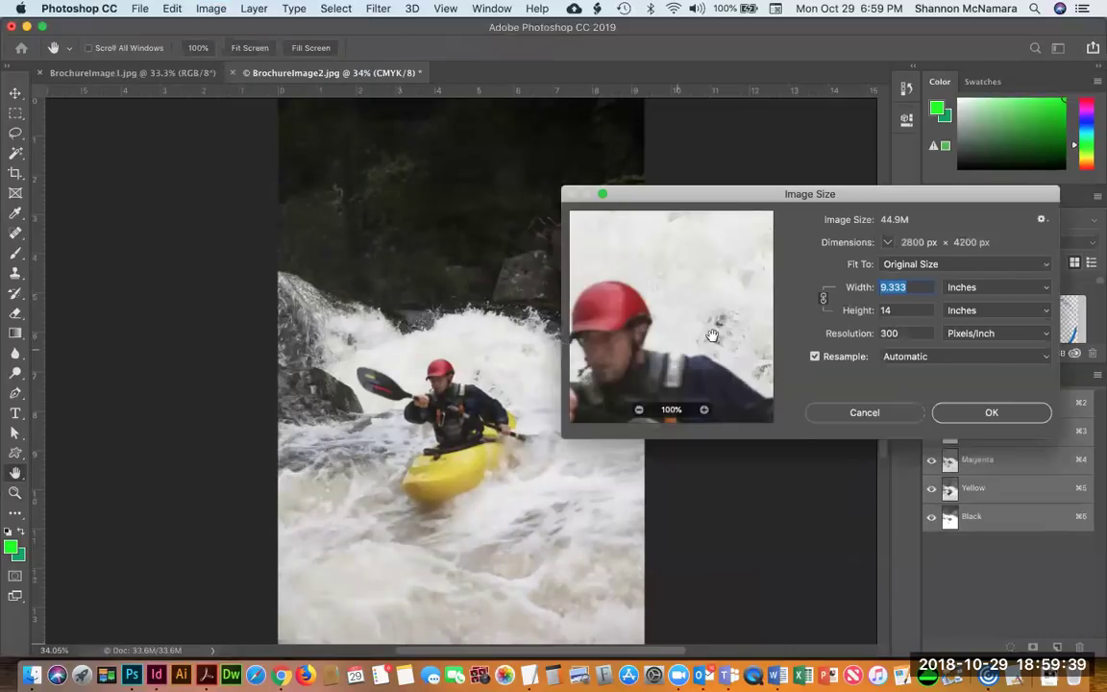
left_click_drag(717, 328, 760, 314)
left_click(991, 413)
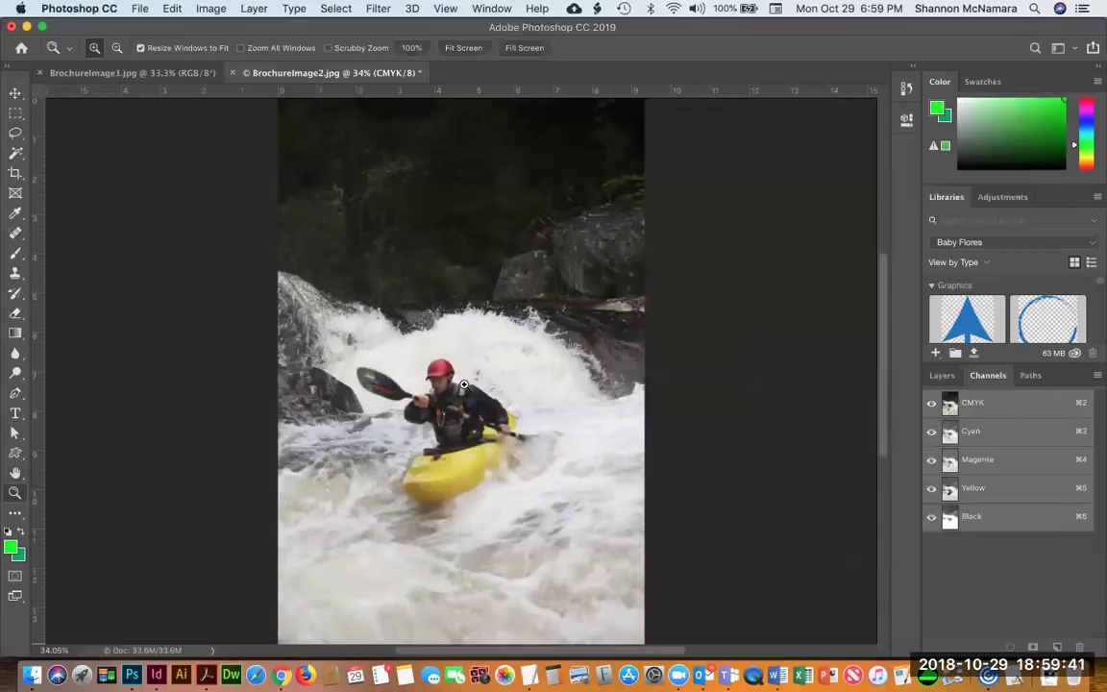
key("super+w")
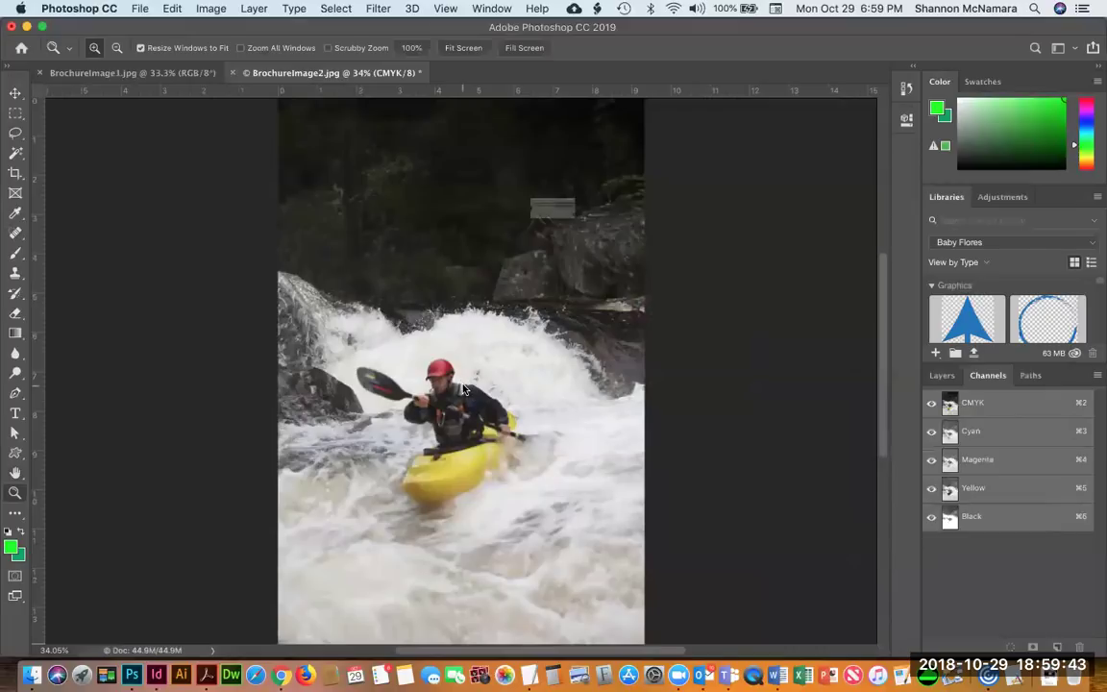
left_click(680, 246)
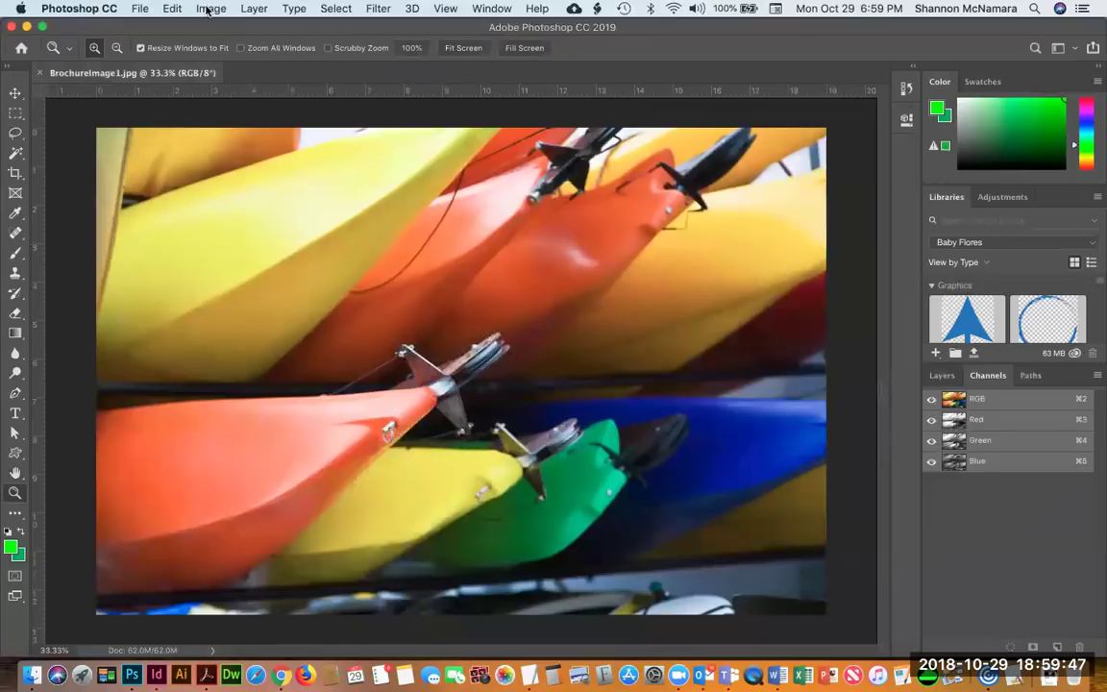
Convert BrochureImage1.jpg to CMYK Color mode, accepting the U.S. Web Coated (SWOP) v2 profile.
left_click(211, 8)
mouse_move(266, 27)
left_click(402, 103)
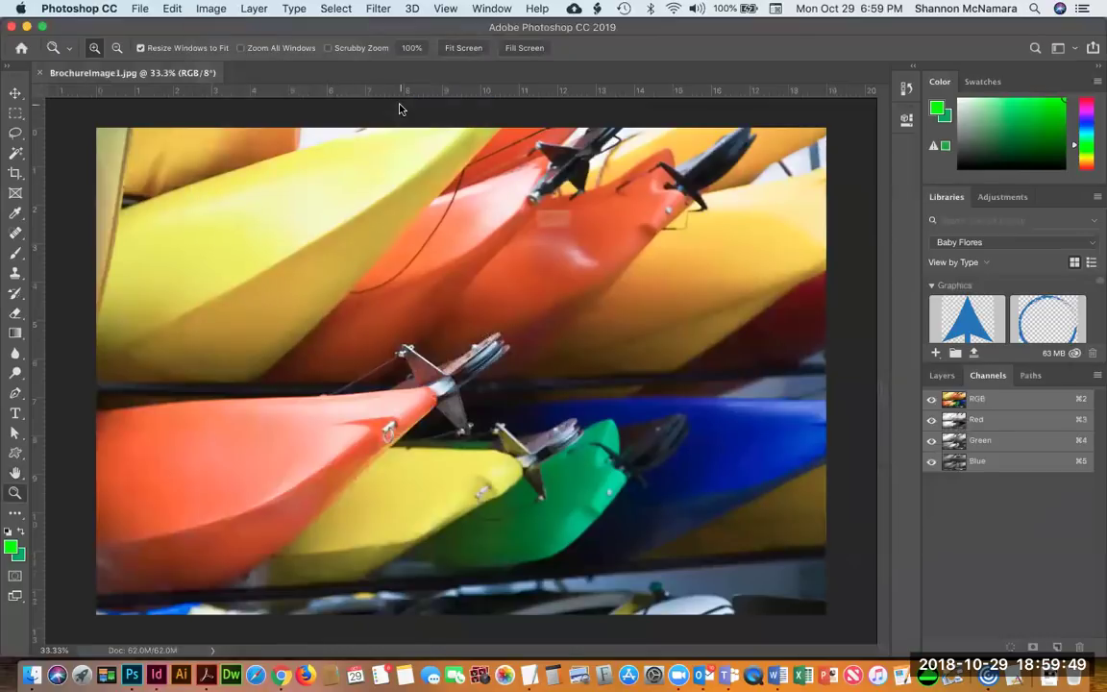
left_click(668, 278)
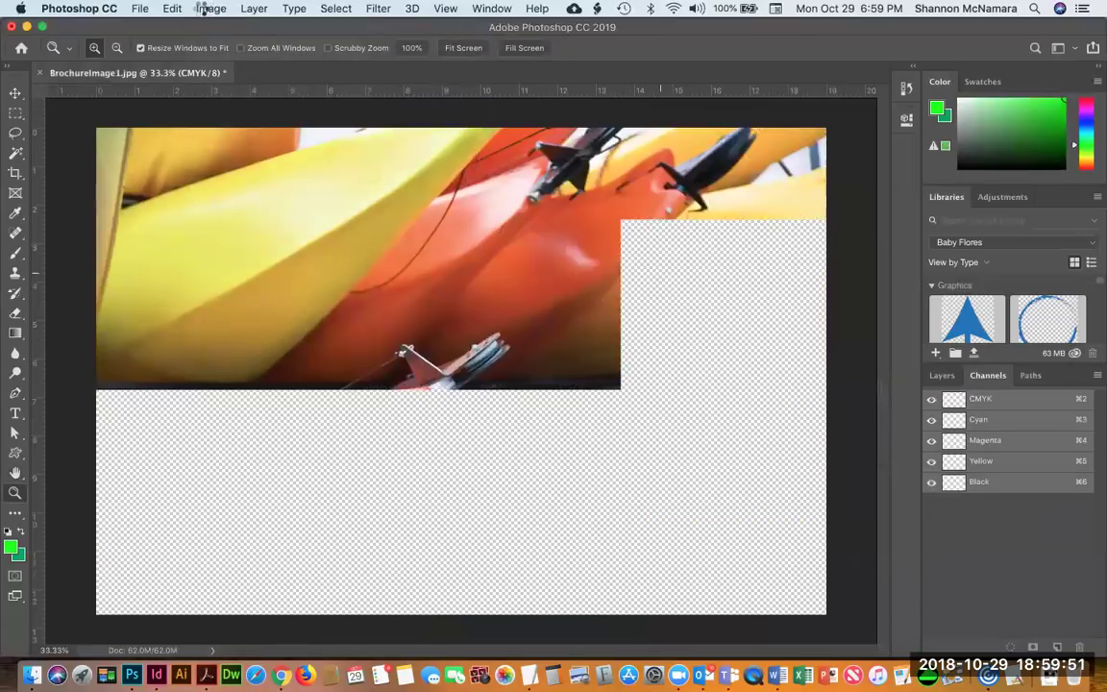
Check the dimensions and resolution of BrochureImage1.jpg, and save and close the photo.
left_click(211, 8)
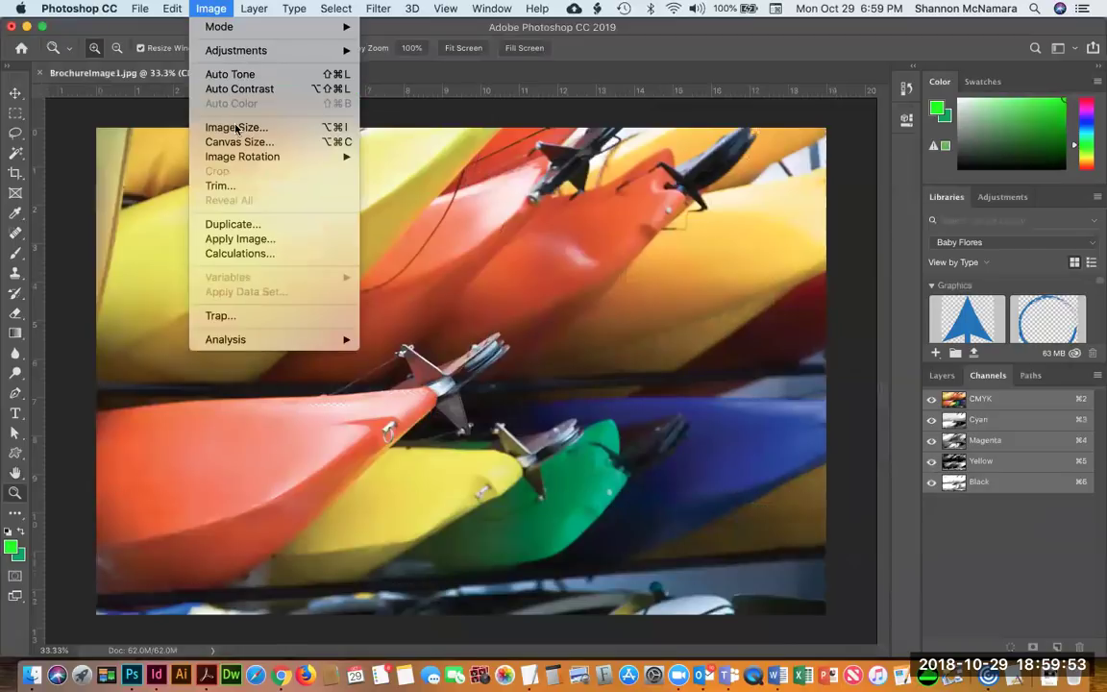
left_click(235, 126)
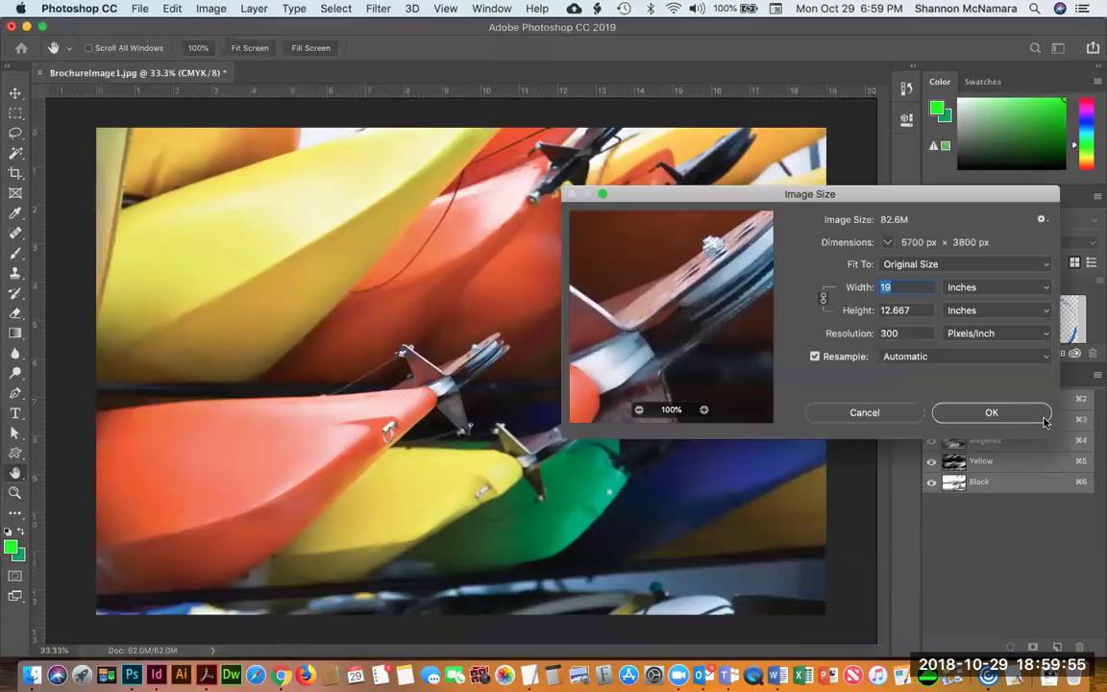
left_click(1009, 413)
key("z")
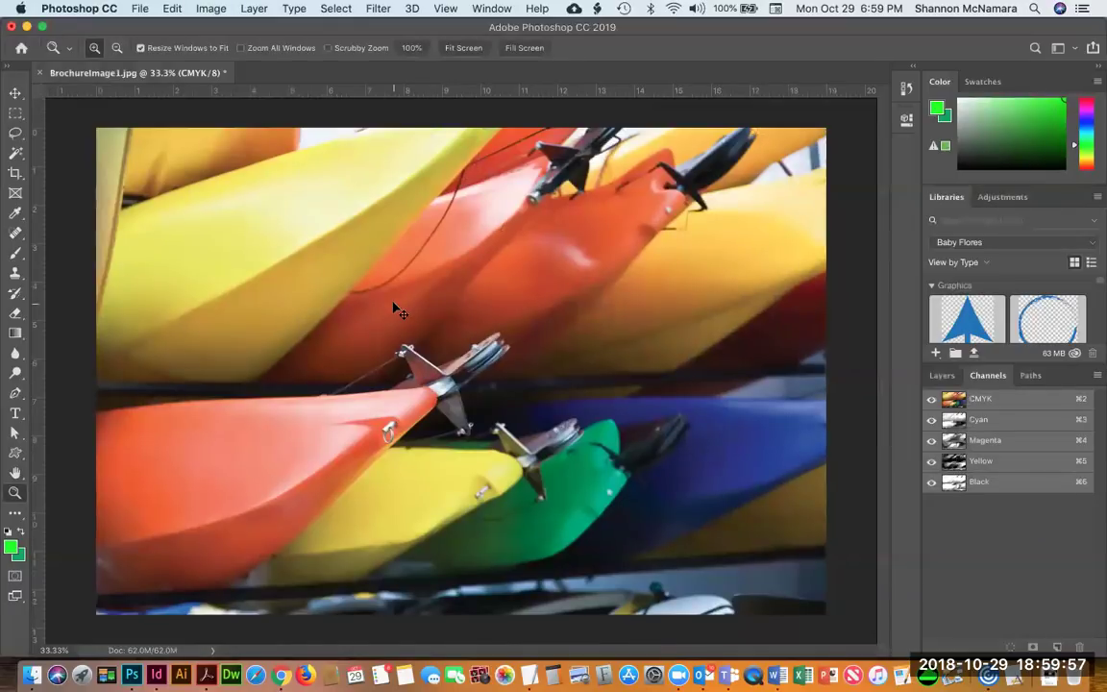
key("super+w")
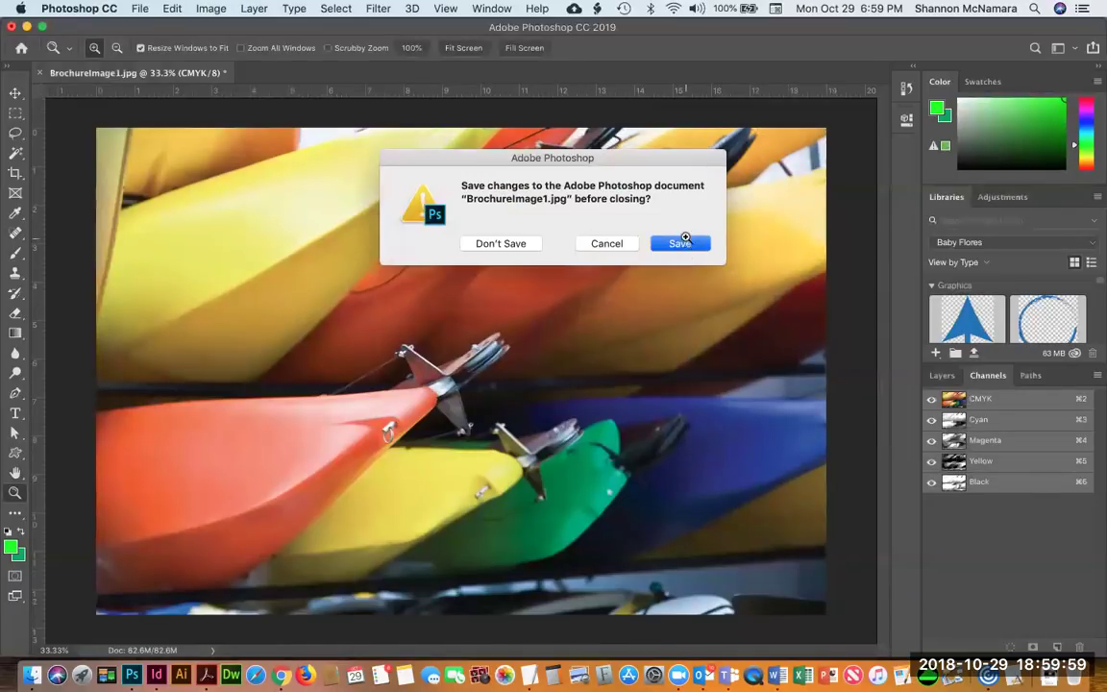
left_click(684, 240)
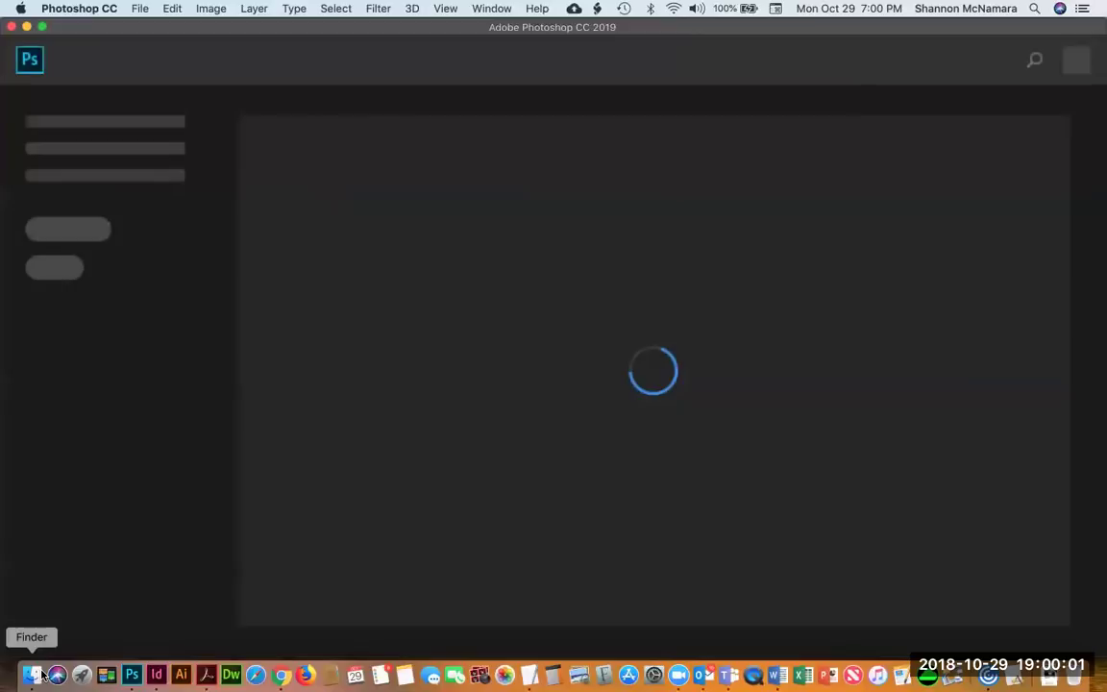
Switch to the KayakBroPhotos folder in Finder and open kayak_1.jpg through kayak_7.jpg together in Photoshop.
left_click(42, 676)
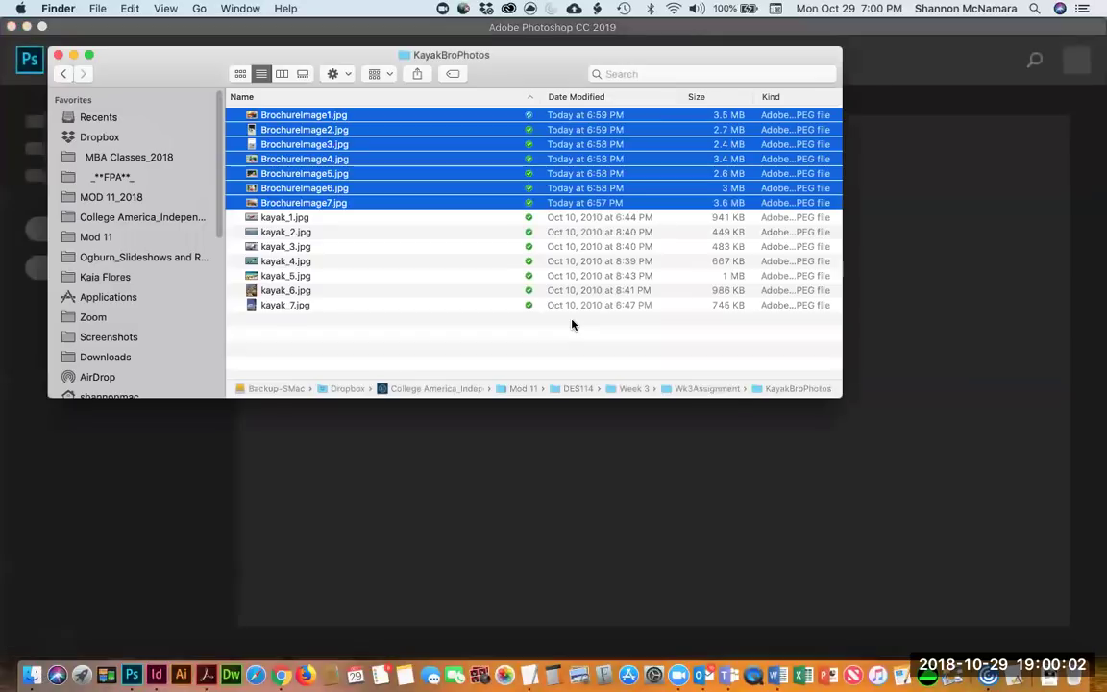
left_click(281, 217)
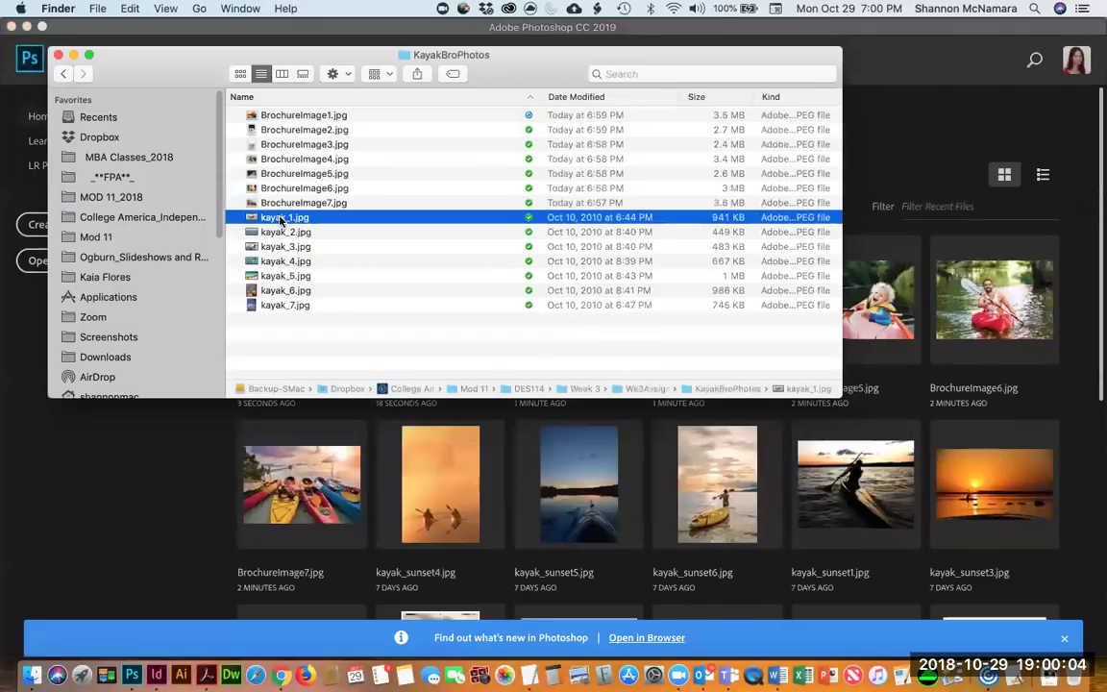
left_click(284, 305, "shift")
key("super+o")
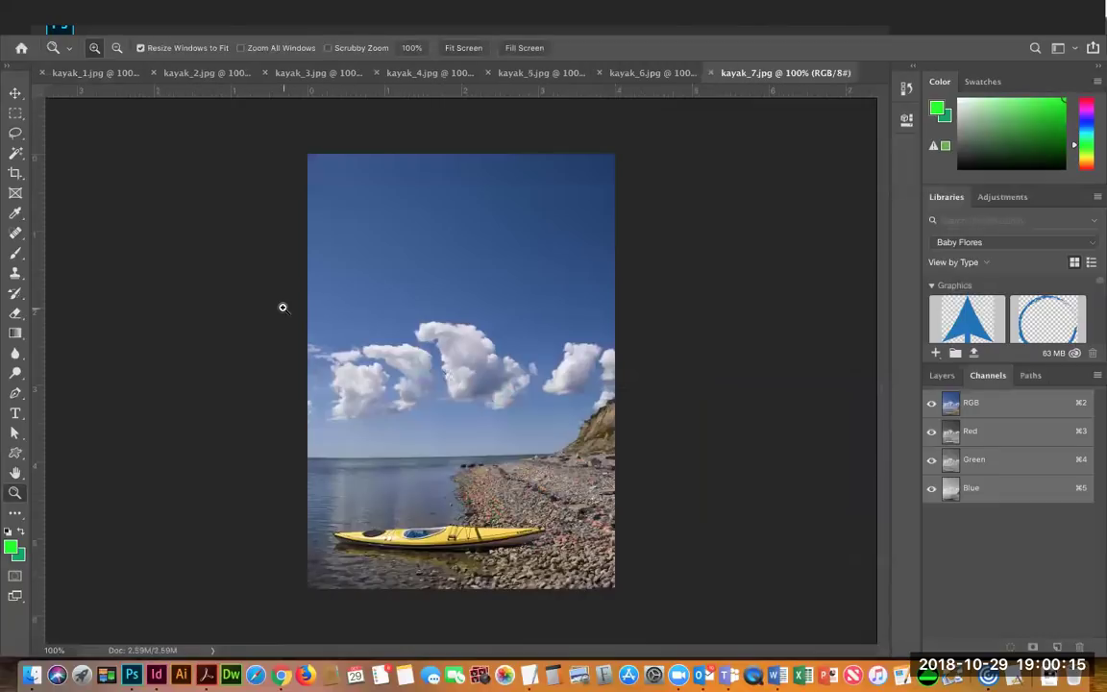
Convert kayak_7.jpg to CMYK Color mode, accepting the U.S. Web Coated (SWOP) v2 profile.
left_click(210, 9)
mouse_move(221, 27)
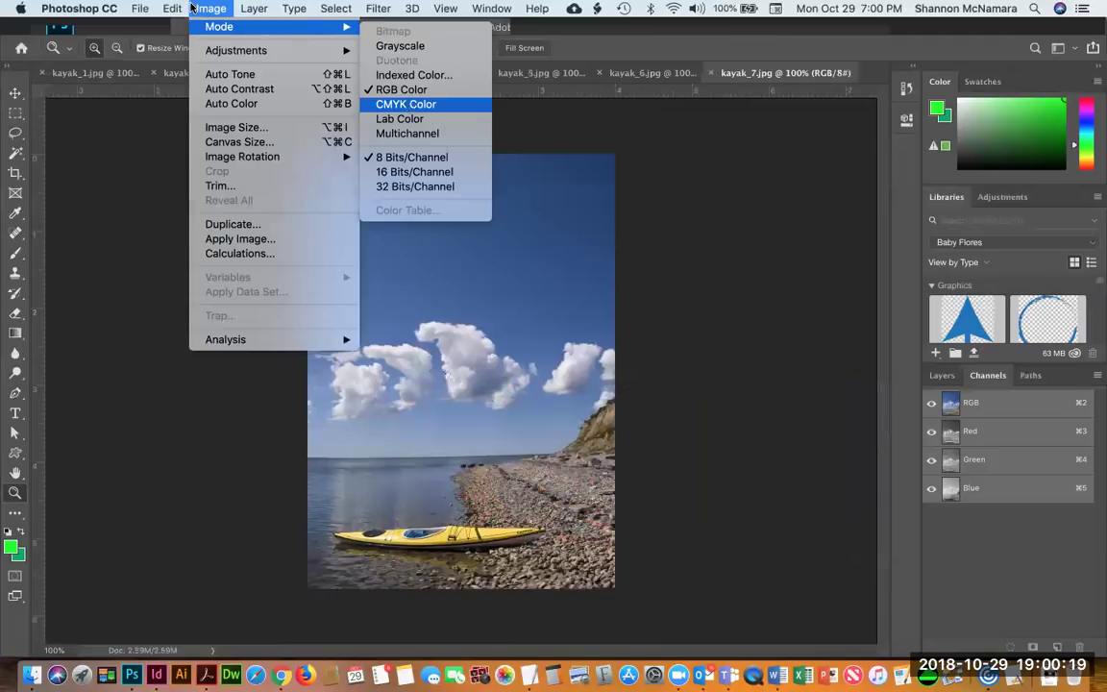
left_click(370, 100)
left_click(668, 277)
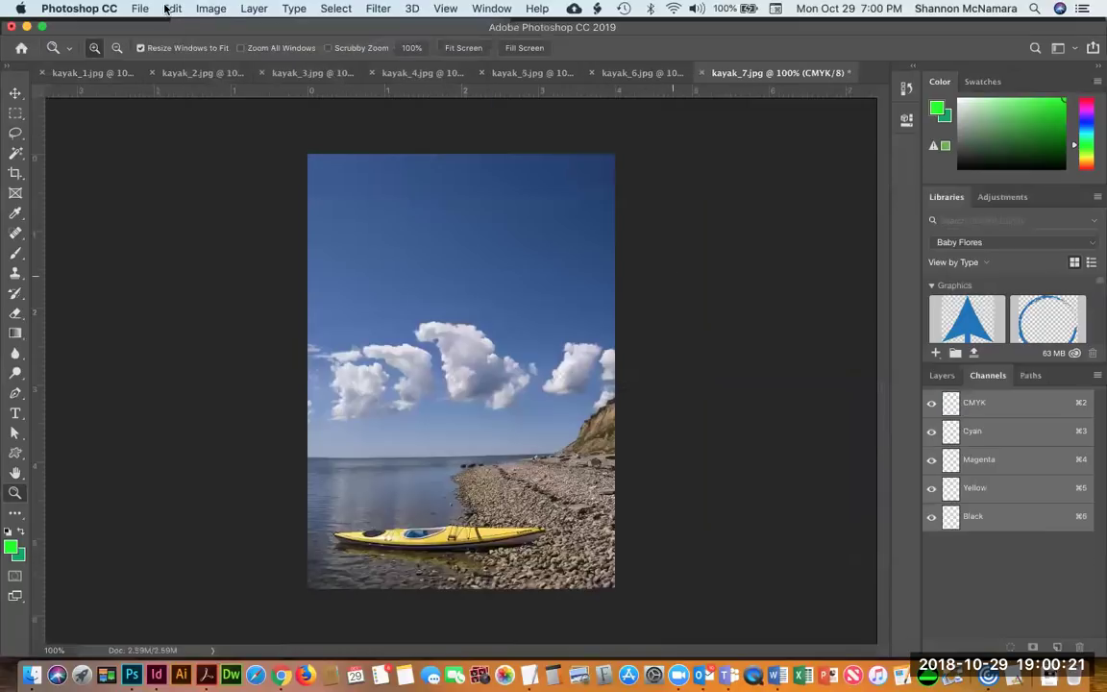
Set the resolution of kayak_7.jpg to 300 pixels/inch with Resample turned off, and save and close the photo.
left_click(213, 9)
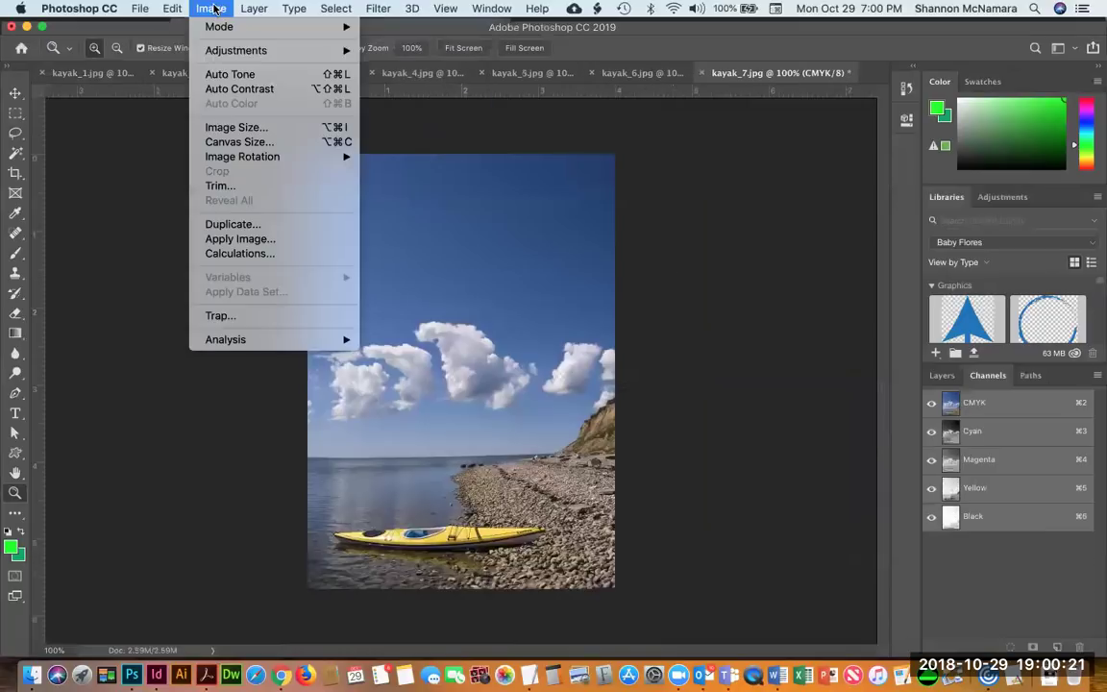
left_click(249, 127)
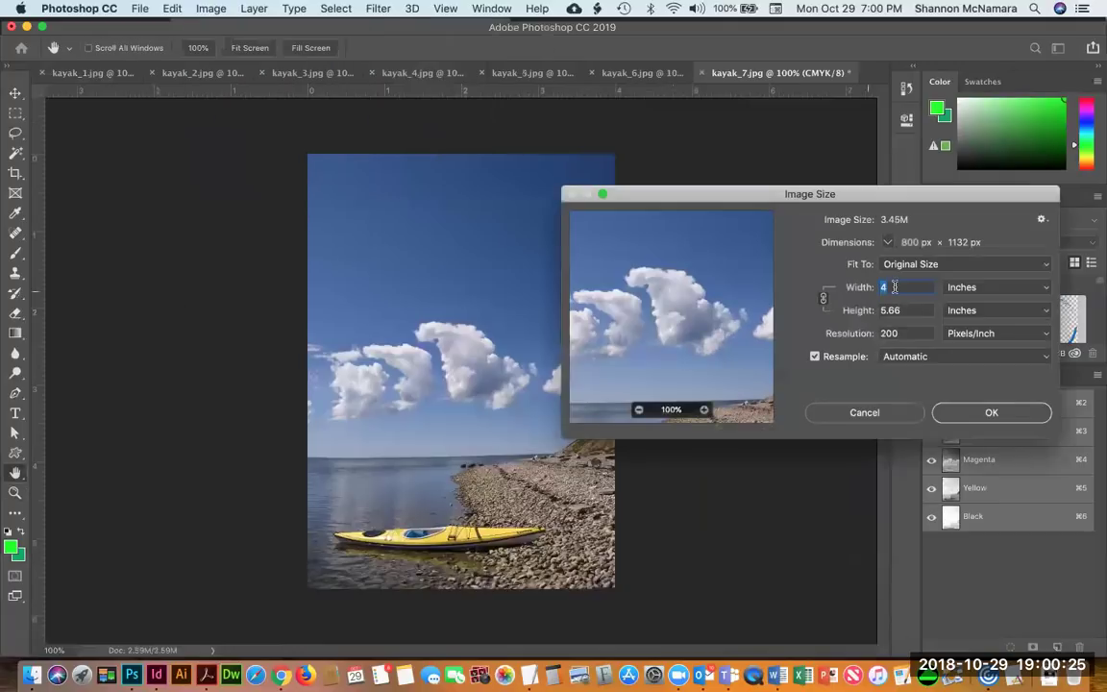
left_click(912, 337)
type("300")
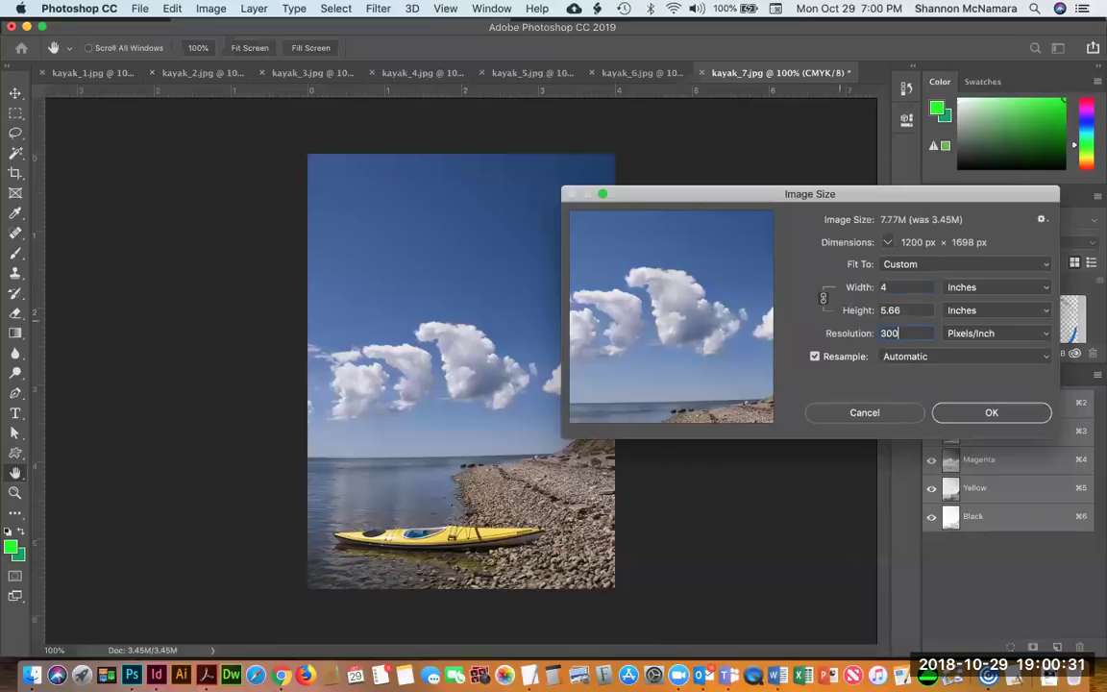
left_click(813, 357)
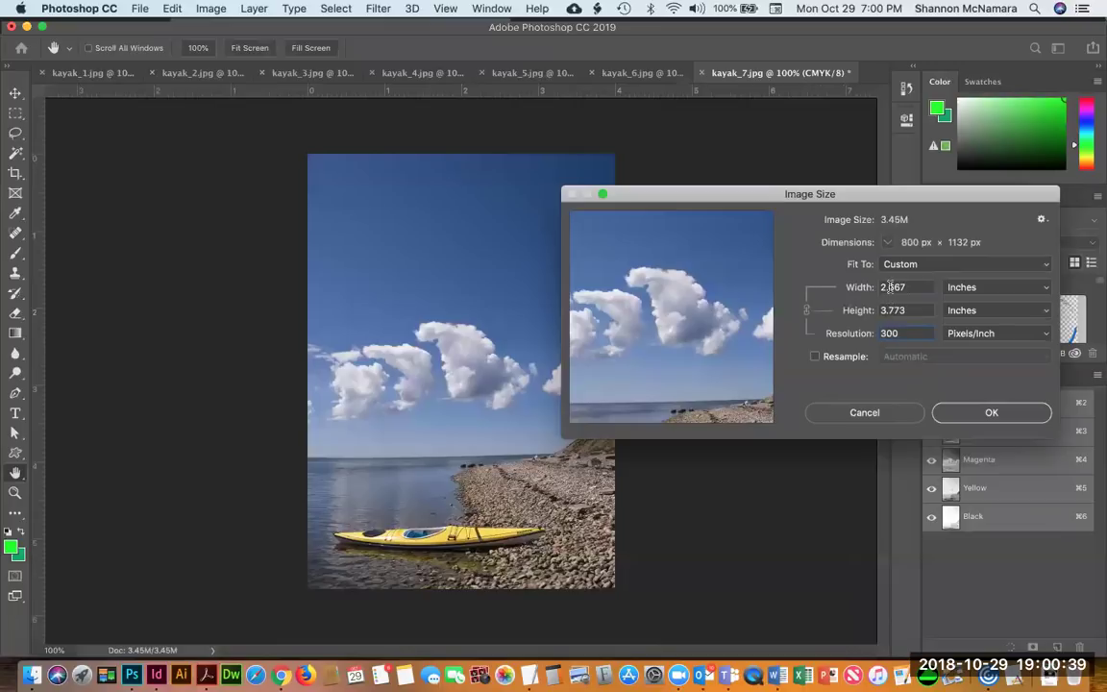
left_click(984, 413)
key("z")
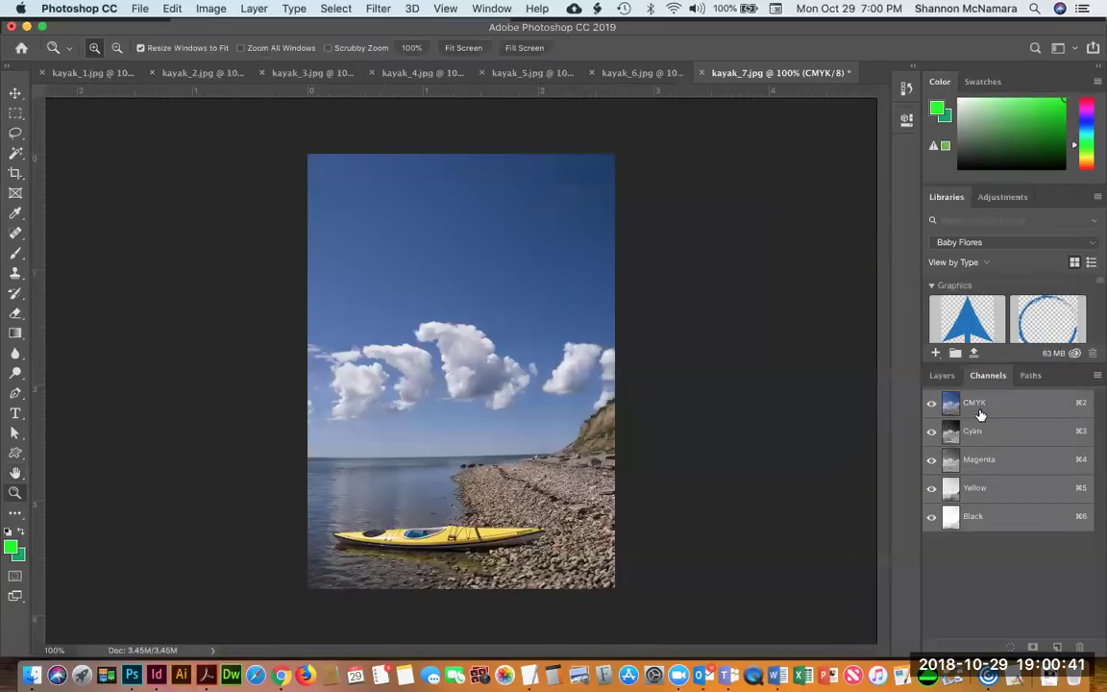
key("super+s")
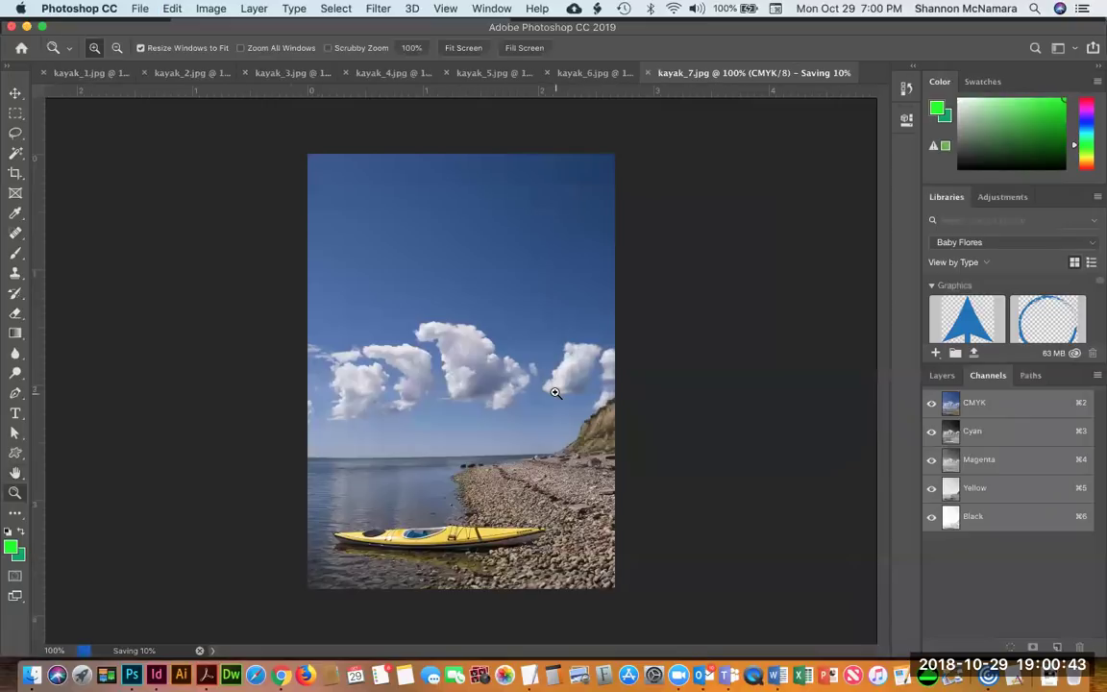
key("super+w")
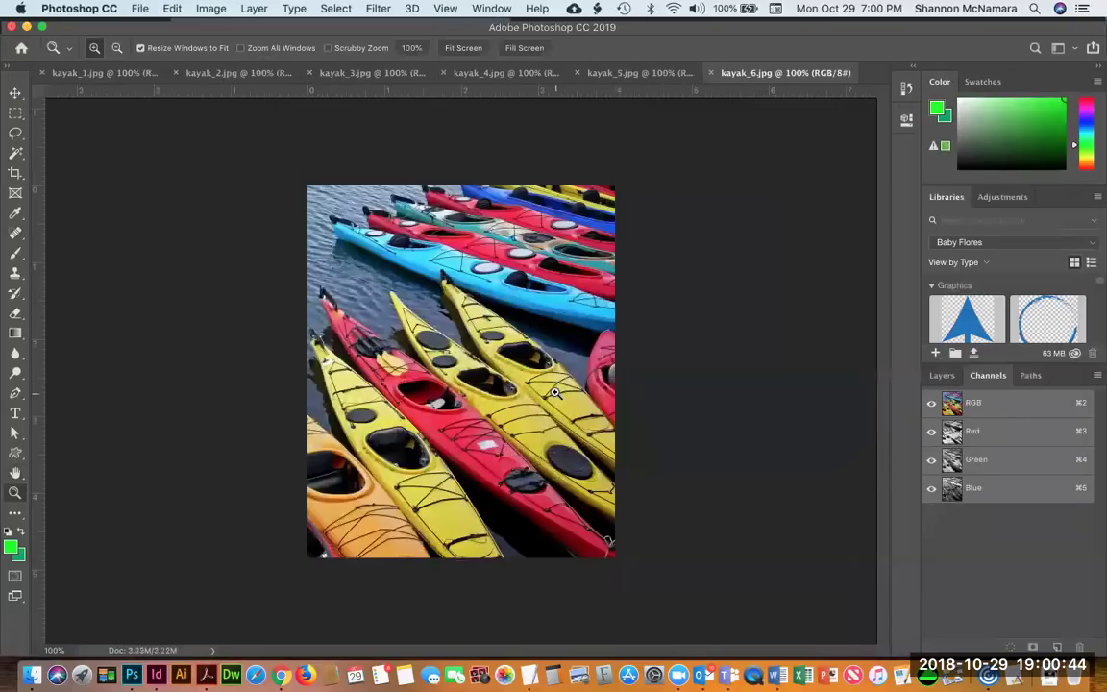
Convert kayak_6.jpg to CMYK Color mode, accepting the U.S. Web Coated (SWOP) v2 profile.
left_click(211, 9)
mouse_move(240, 29)
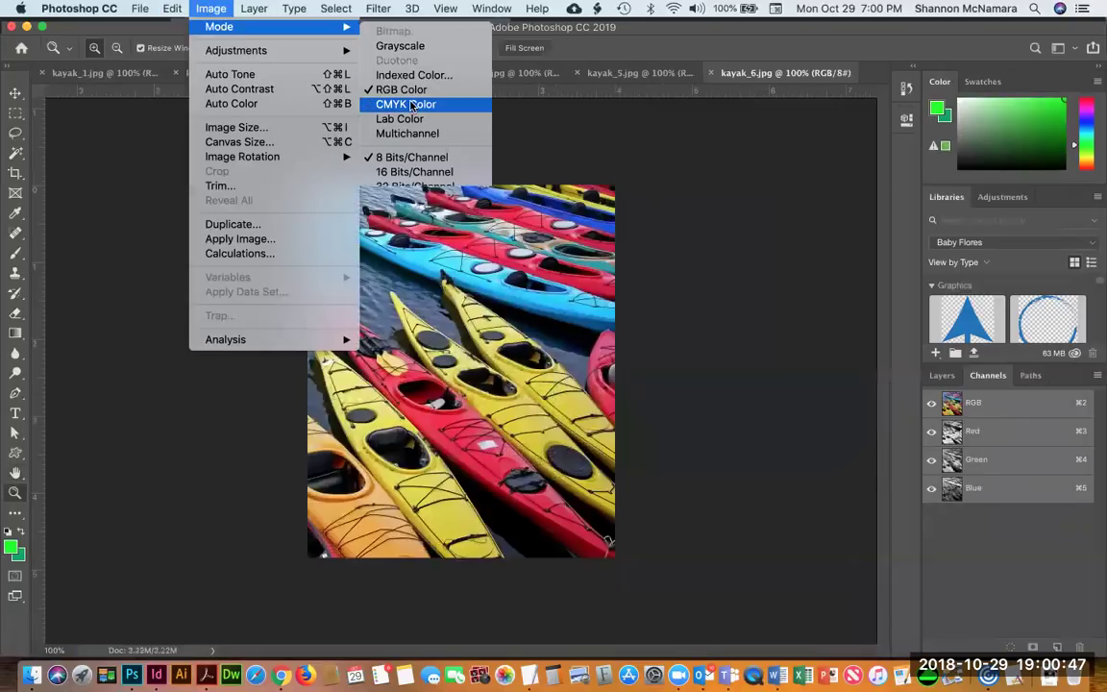
left_click(411, 104)
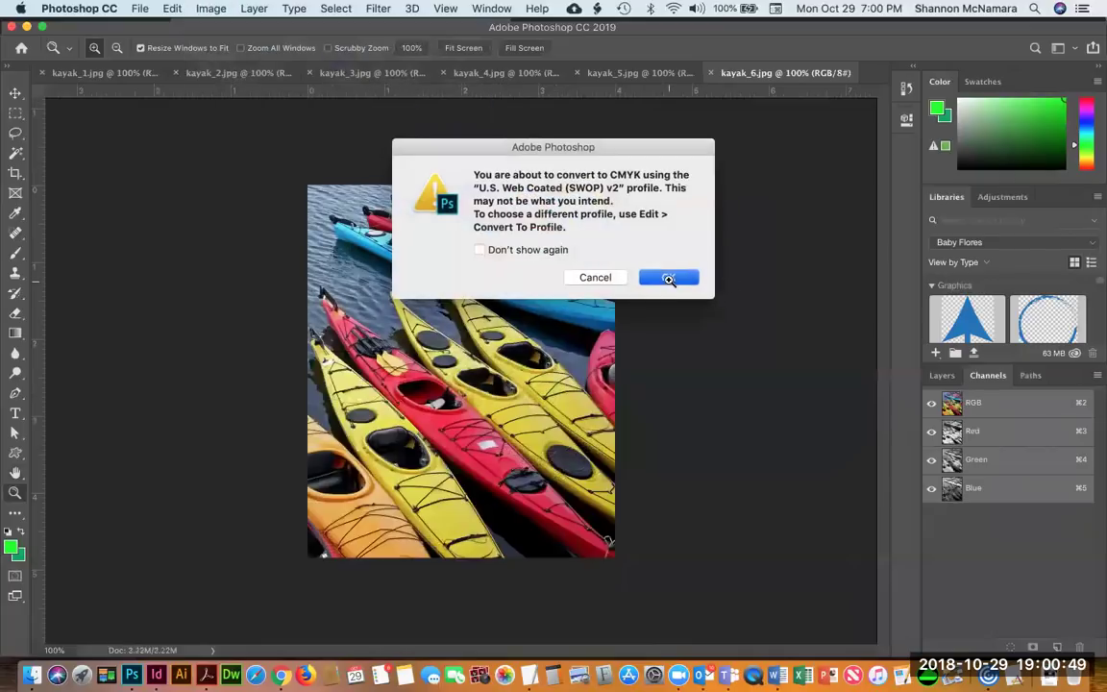
key("Return")
Set the resolution of kayak_6.jpg to 300 pixels/inch without resampling, and save and close the photo.
left_click(200, 9)
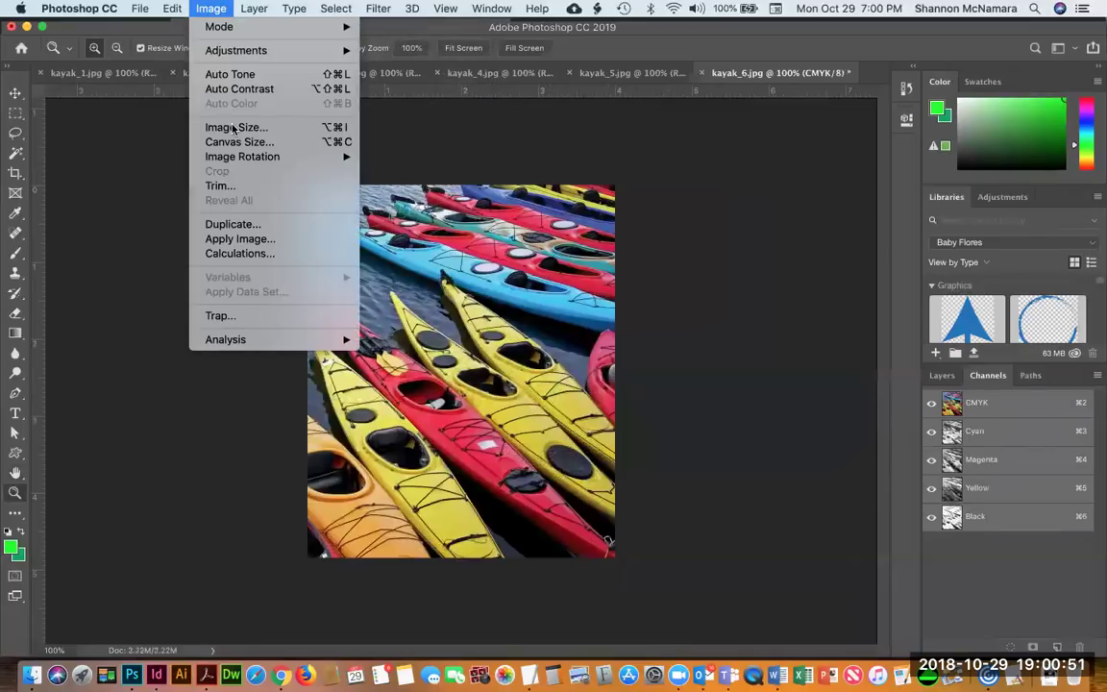
left_click(226, 120)
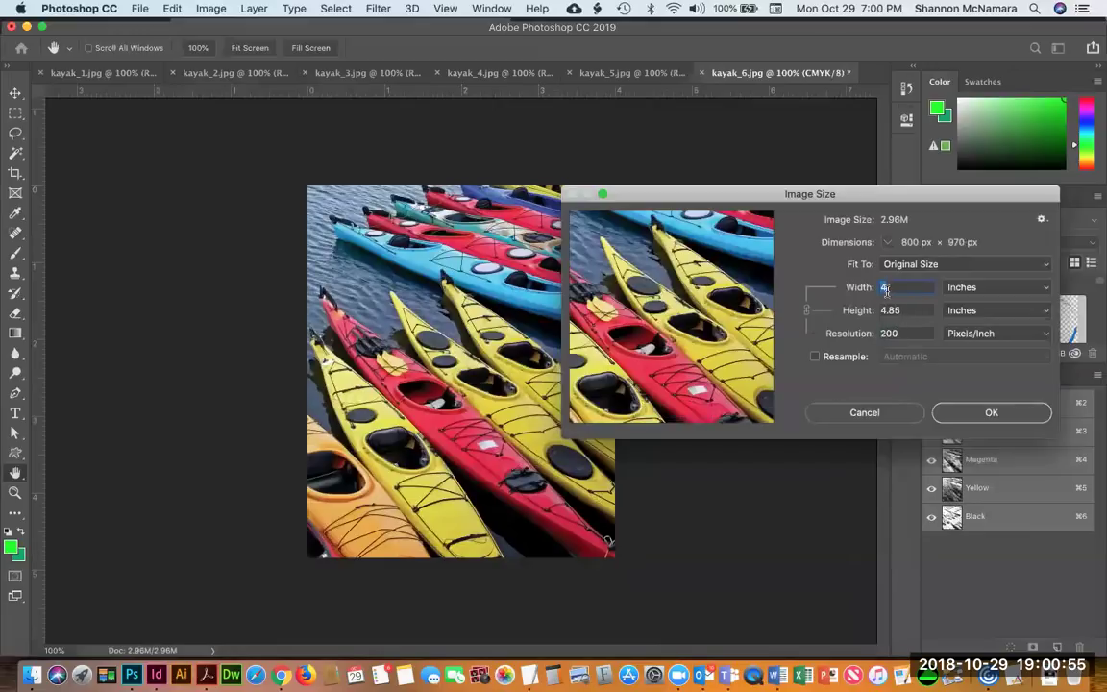
double_click(907, 334)
type("300")
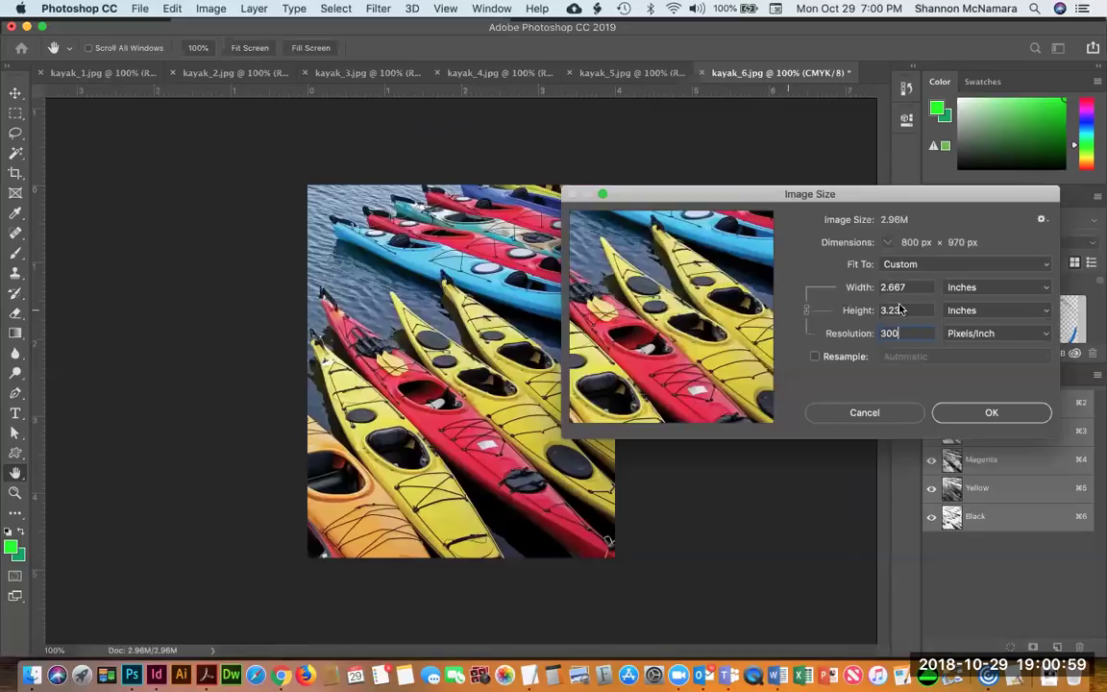
left_click(984, 413)
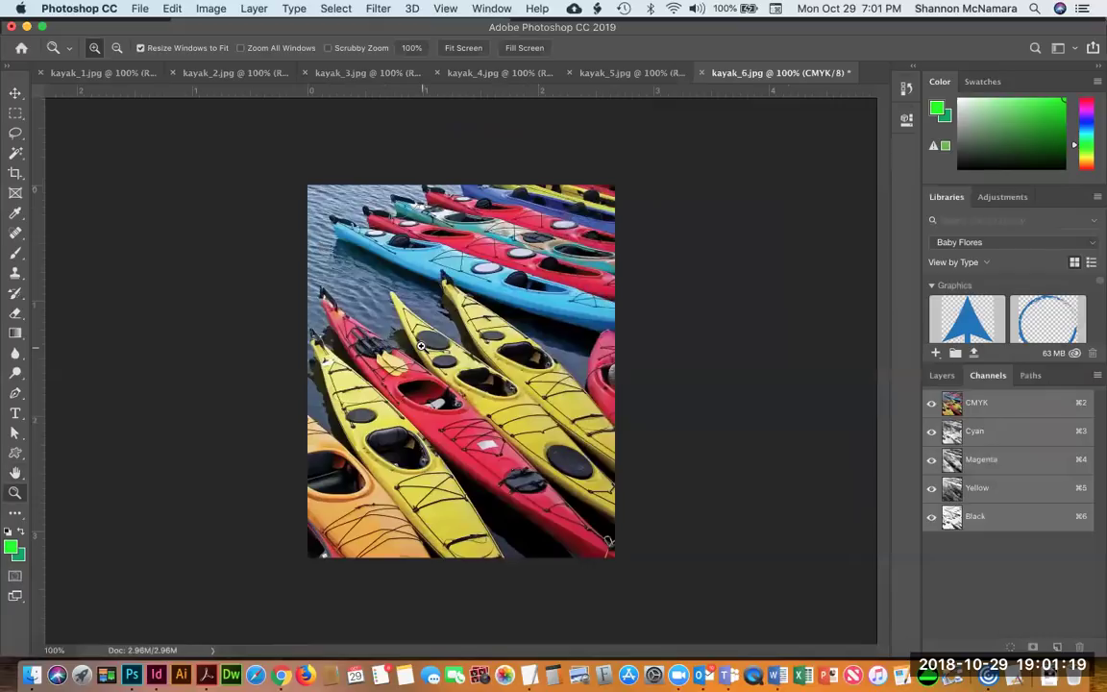
key("super+w")
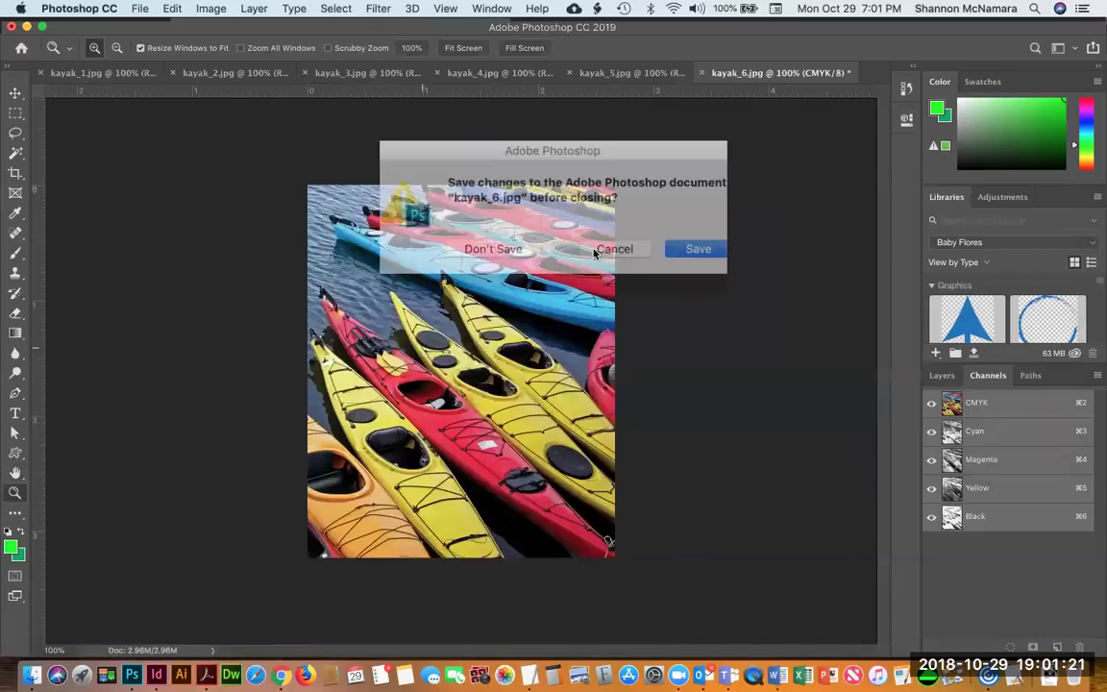
left_click(681, 244)
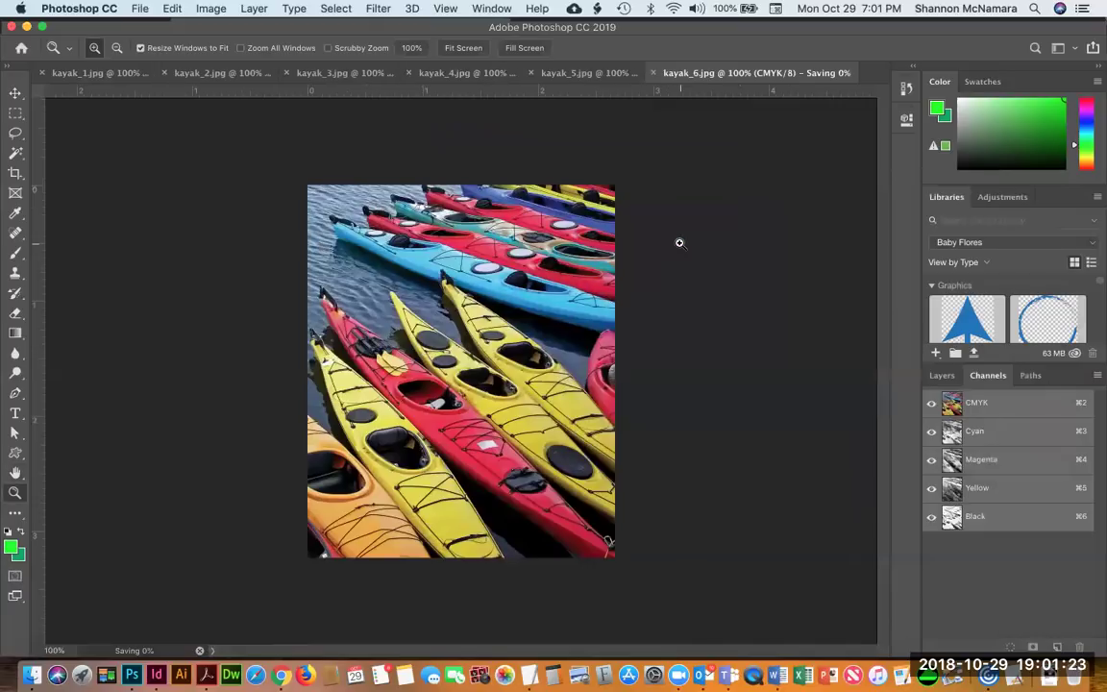
Convert kayak_5.jpg to CMYK Color mode, accepting the U.S. Web Coated (SWOP) v2 profile.
left_click(203, 8)
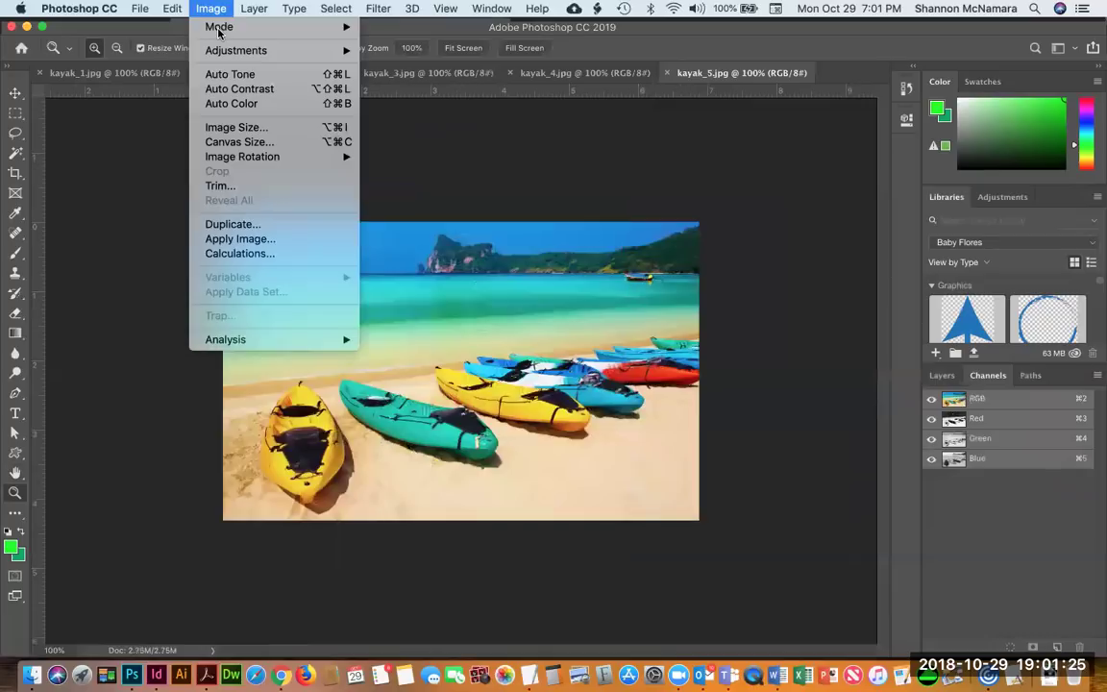
mouse_move(218, 29)
left_click(376, 101)
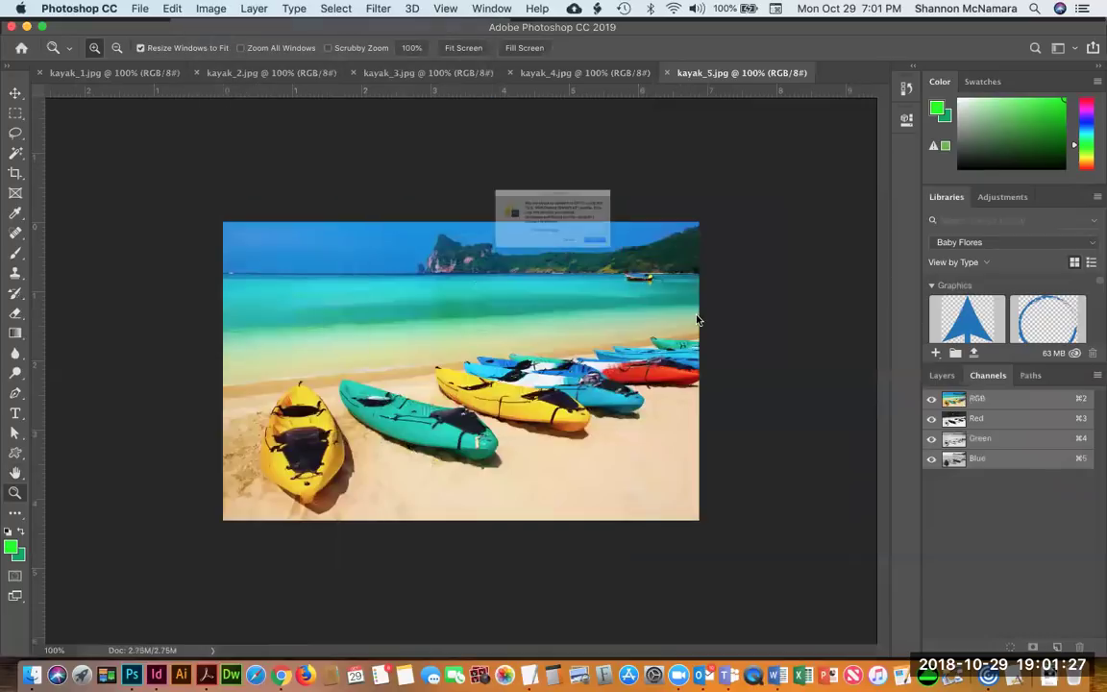
left_click(667, 277)
Set the resolution of kayak_5.jpg to 300 pixels/inch without resampling, and save and close the photo.
left_click(211, 8)
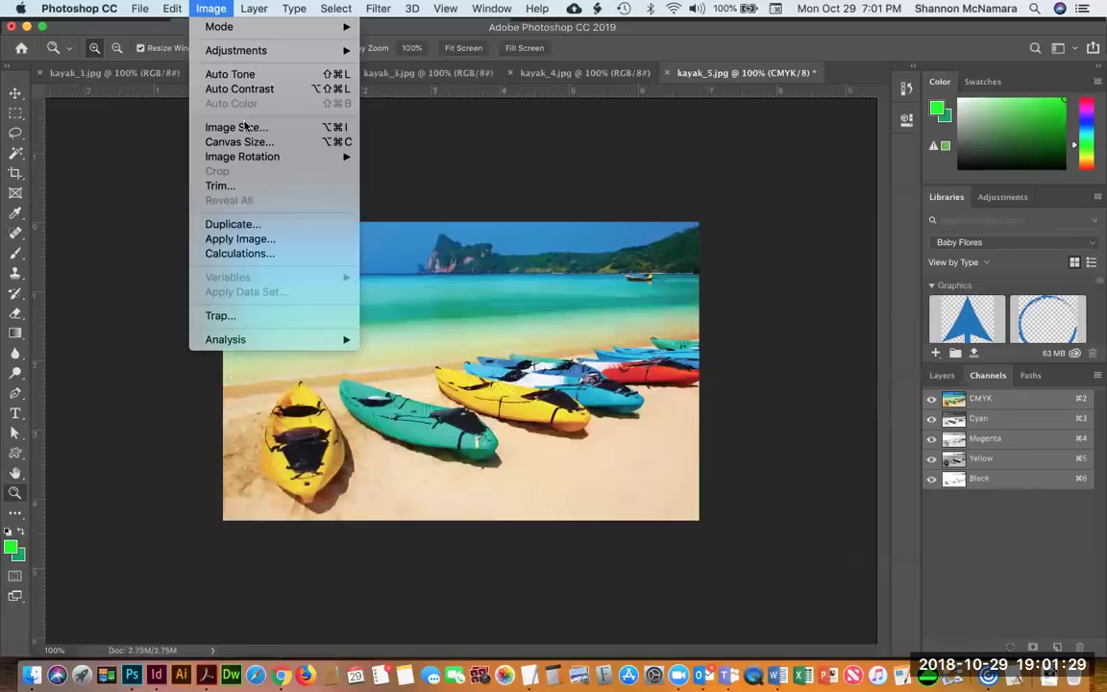
left_click(245, 127)
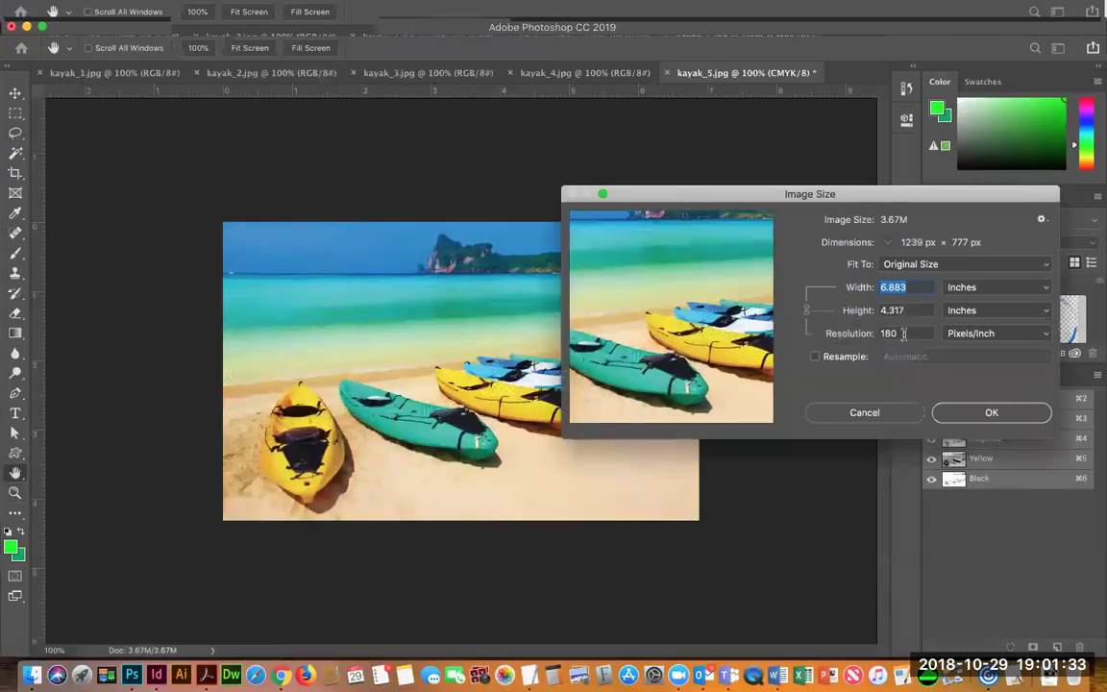
key("Tab")
key("Tab")
type("300")
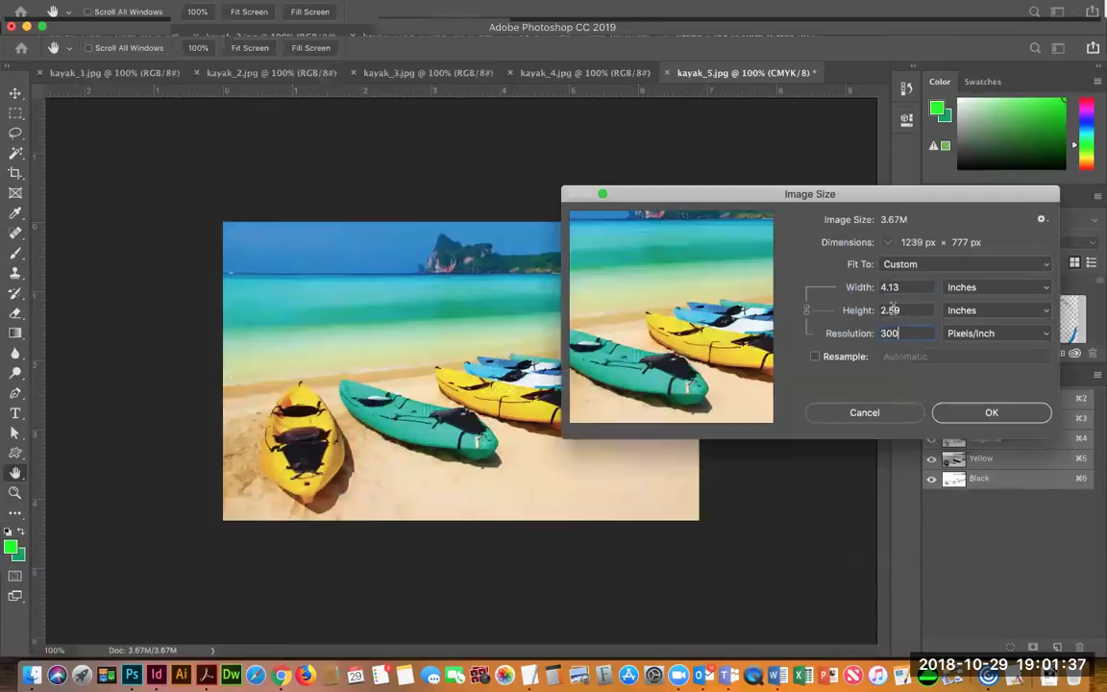
left_click(985, 413)
key("z")
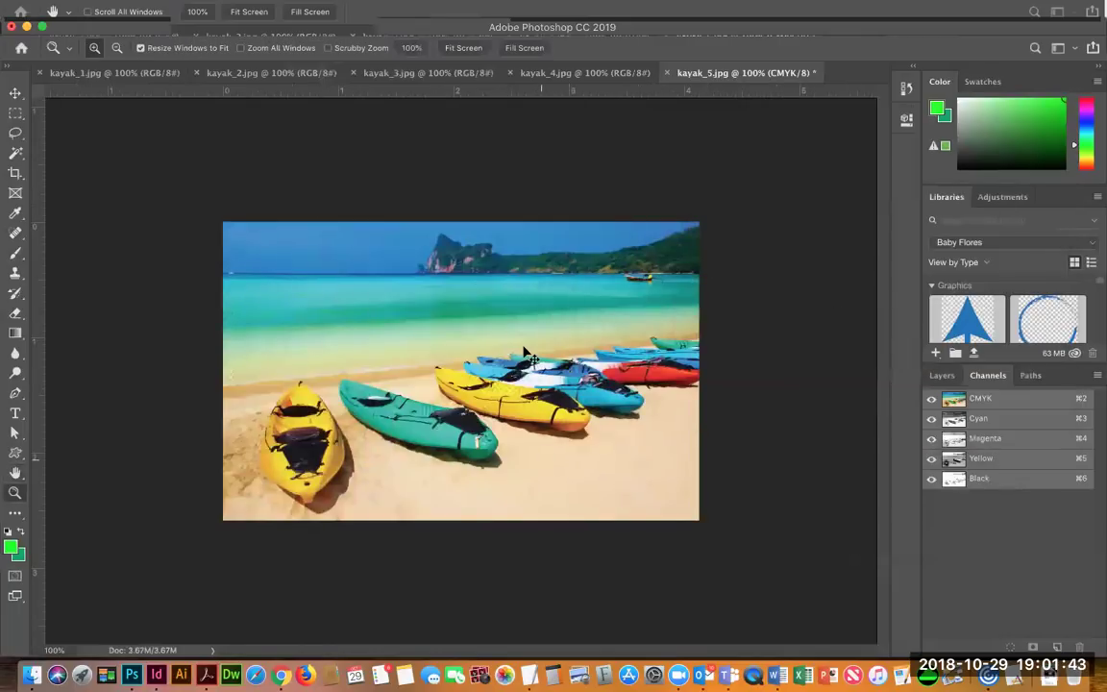
key("super+s")
key("super+w")
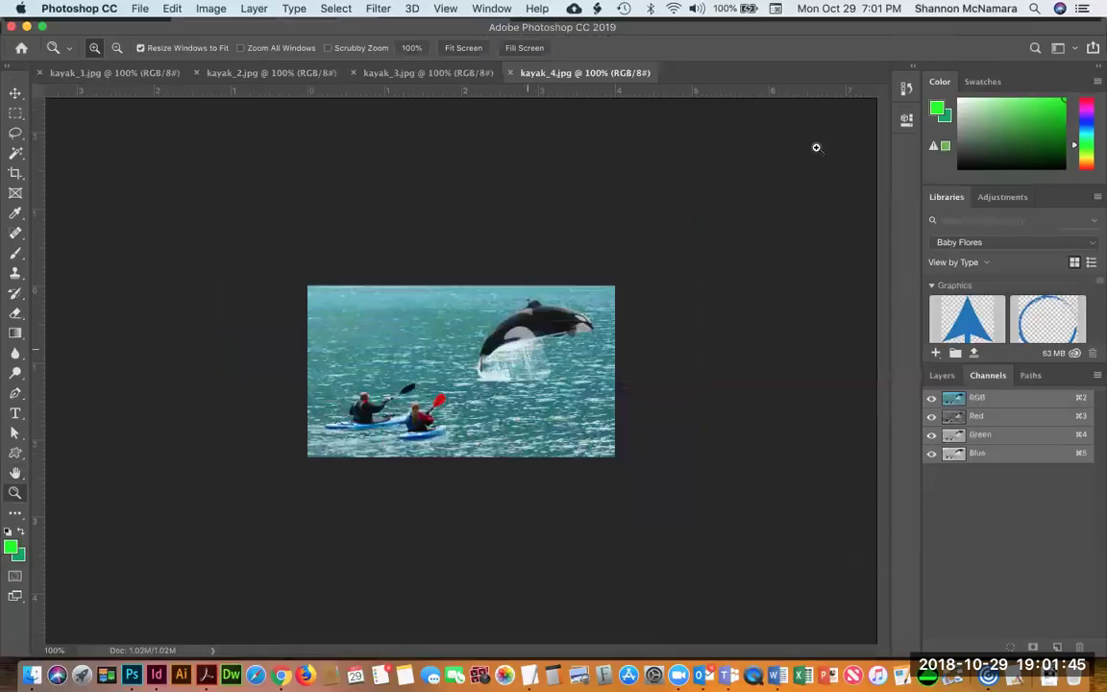
Convert kayak_4.jpg to CMYK Color mode, accepting the U.S. Web Coated (SWOP) v2 profile.
left_click(210, 8)
mouse_move(216, 29)
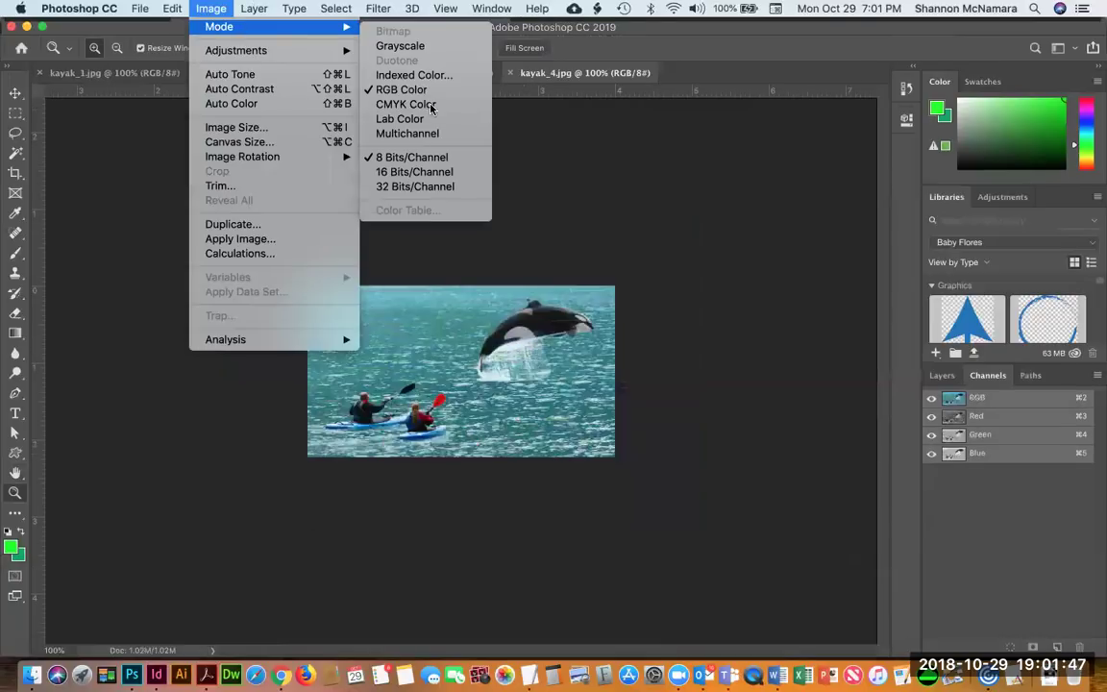
left_click(419, 103)
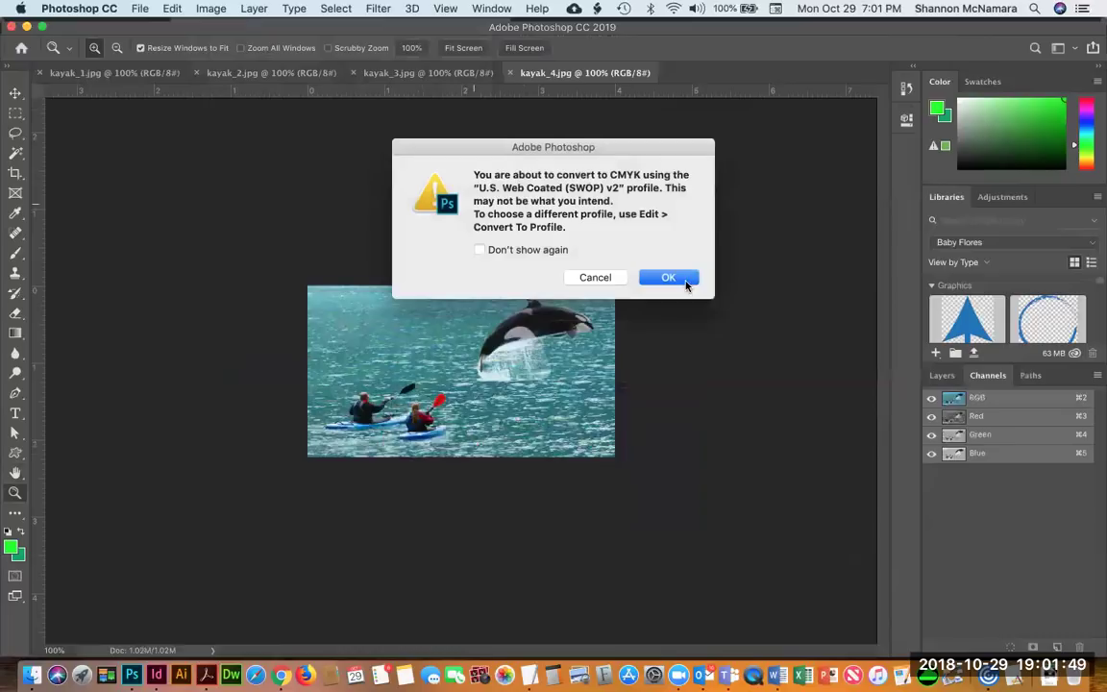
left_click(662, 277)
Set the resolution of kayak_4.jpg to 300 pixels/inch without resampling, and save and close the photo.
left_click(210, 9)
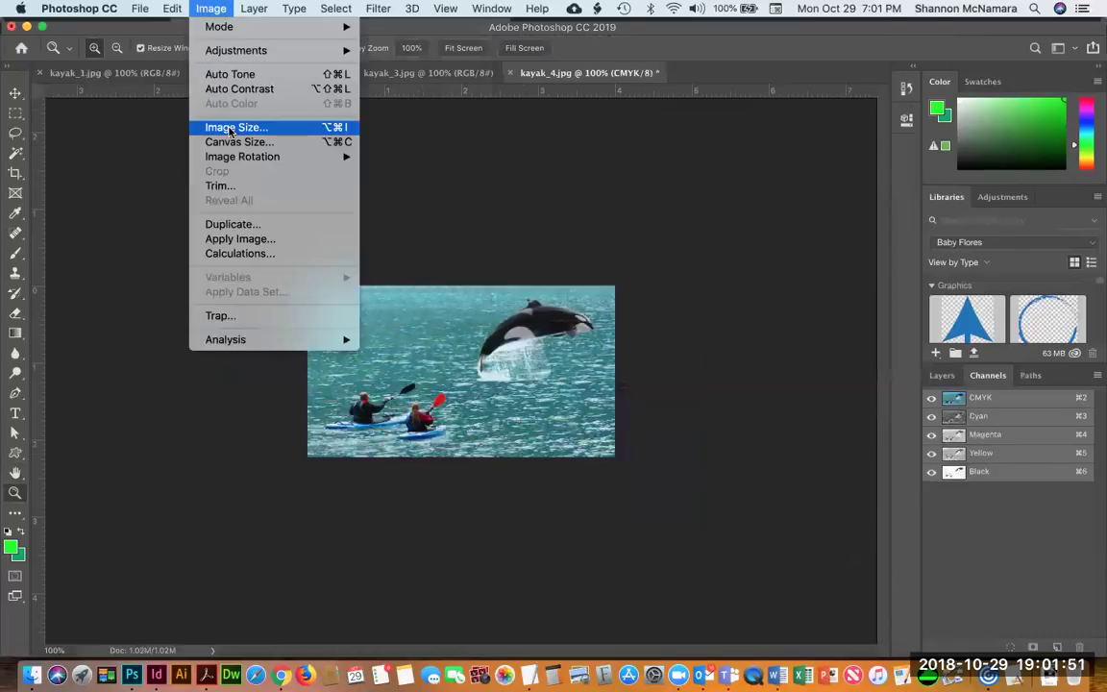
left_click(231, 128)
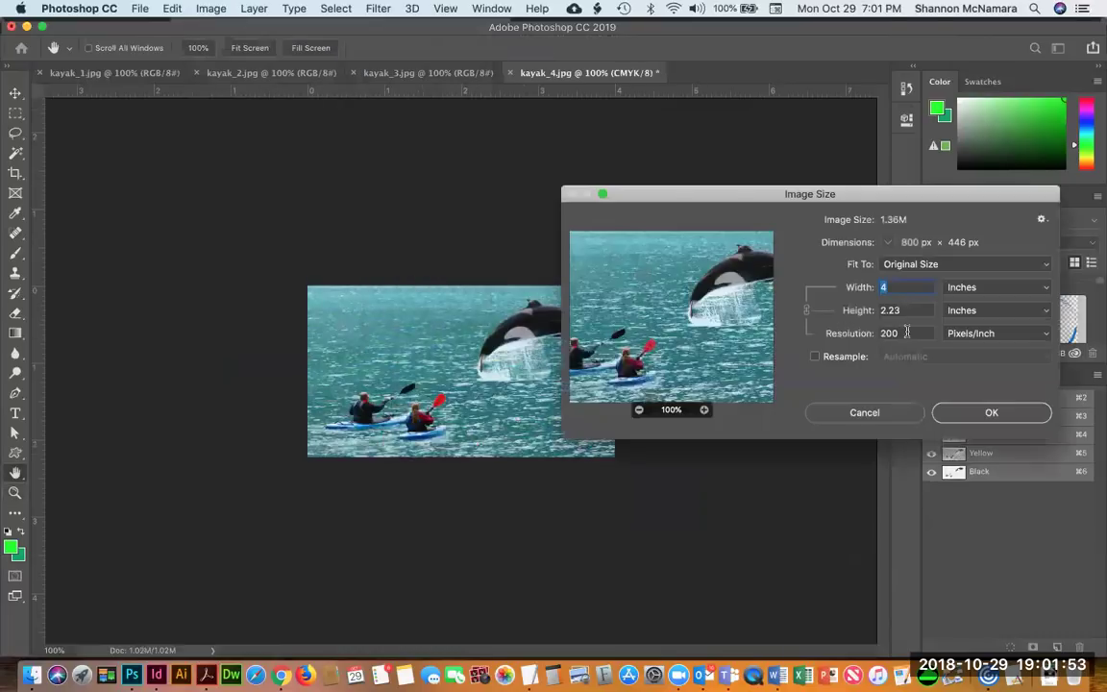
key("Tab")
key("Tab")
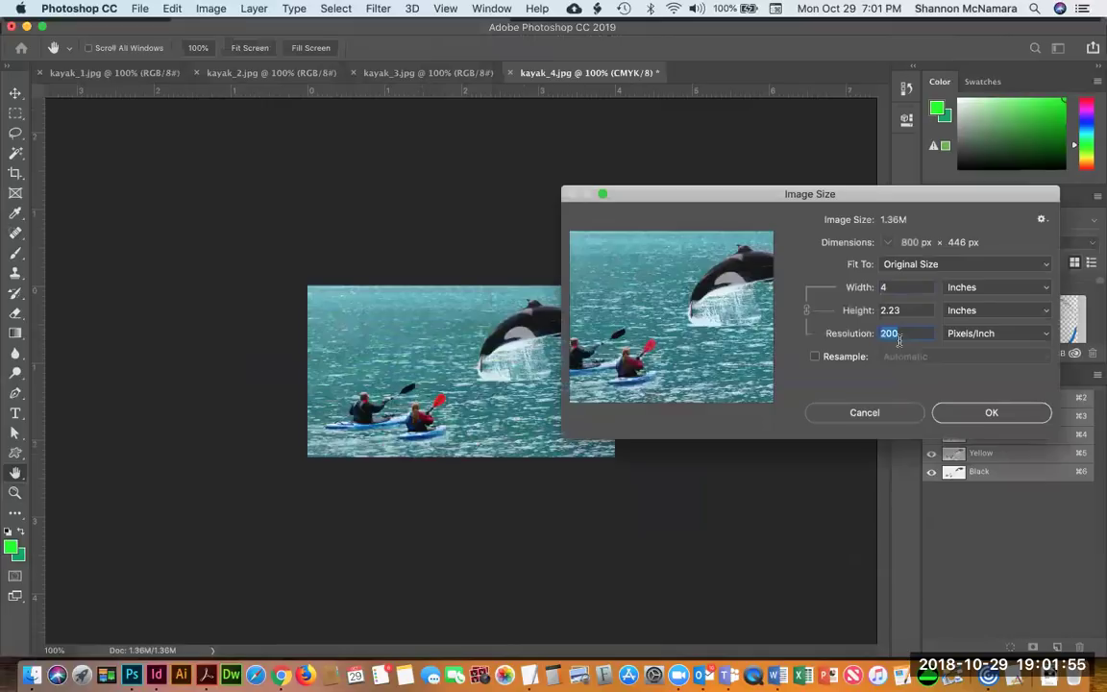
type("300")
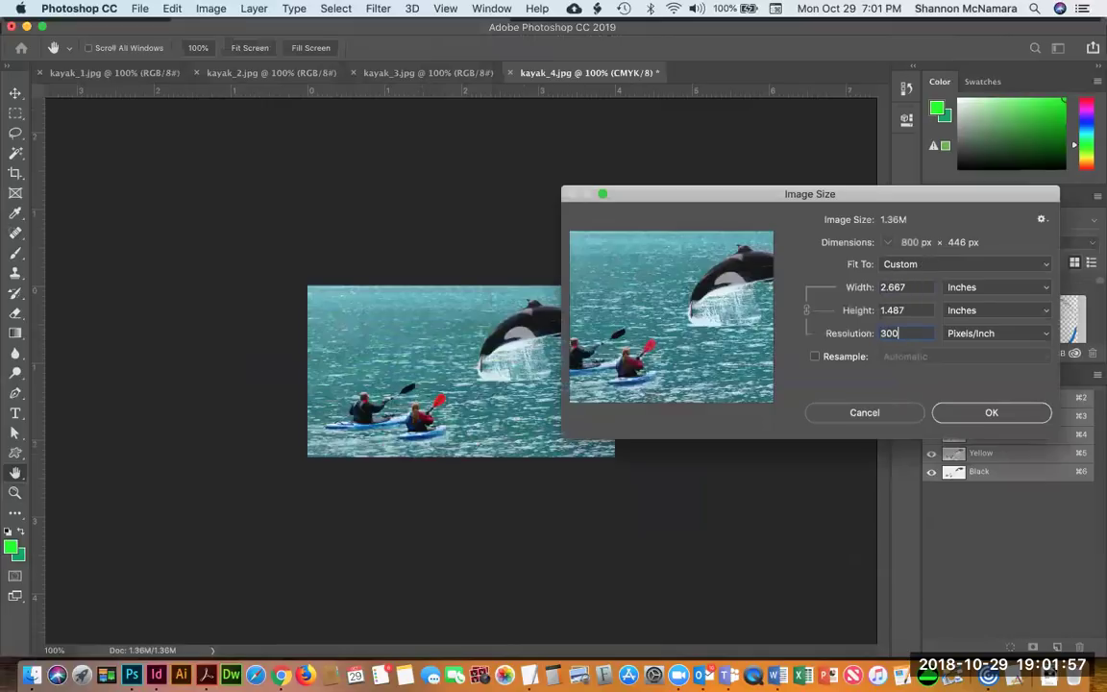
left_click(992, 412)
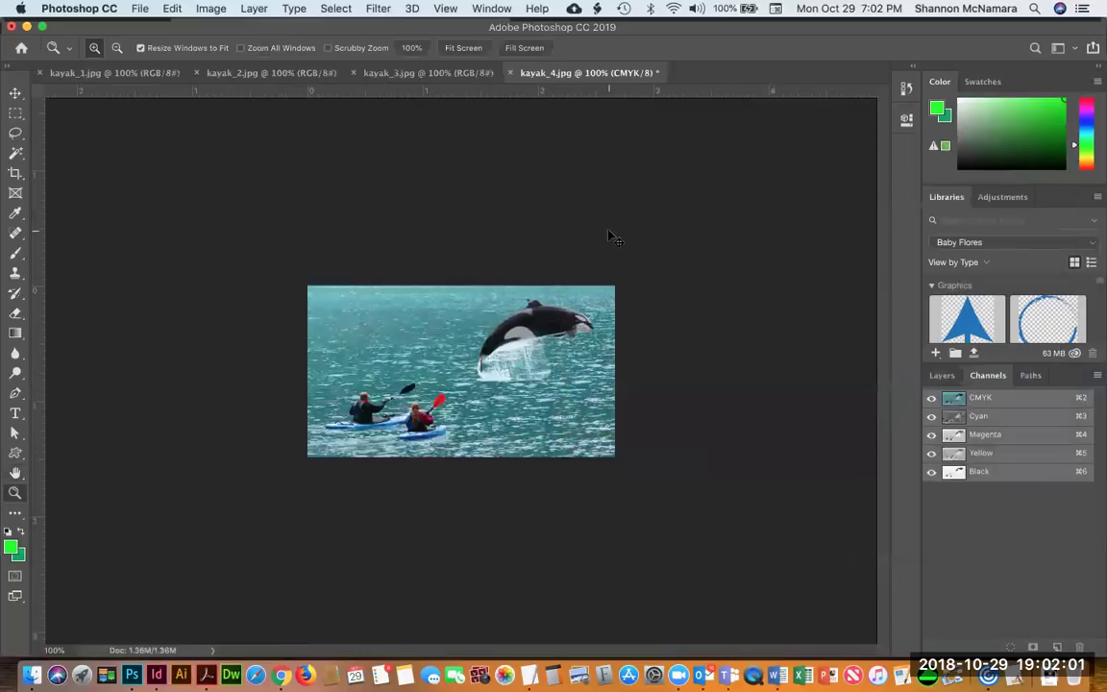
key("super+s")
key("super+w")
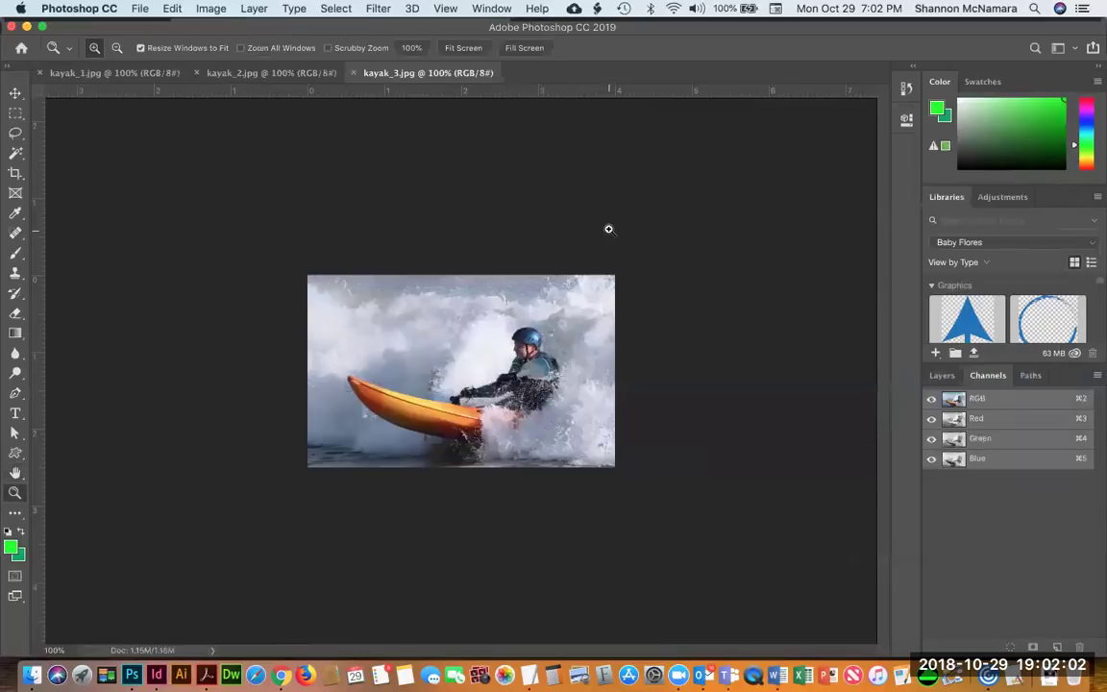
Convert kayak_3.jpg to CMYK Color mode, accepting the U.S. Web Coated (SWOP) v2 profile.
left_click(211, 8)
mouse_move(219, 27)
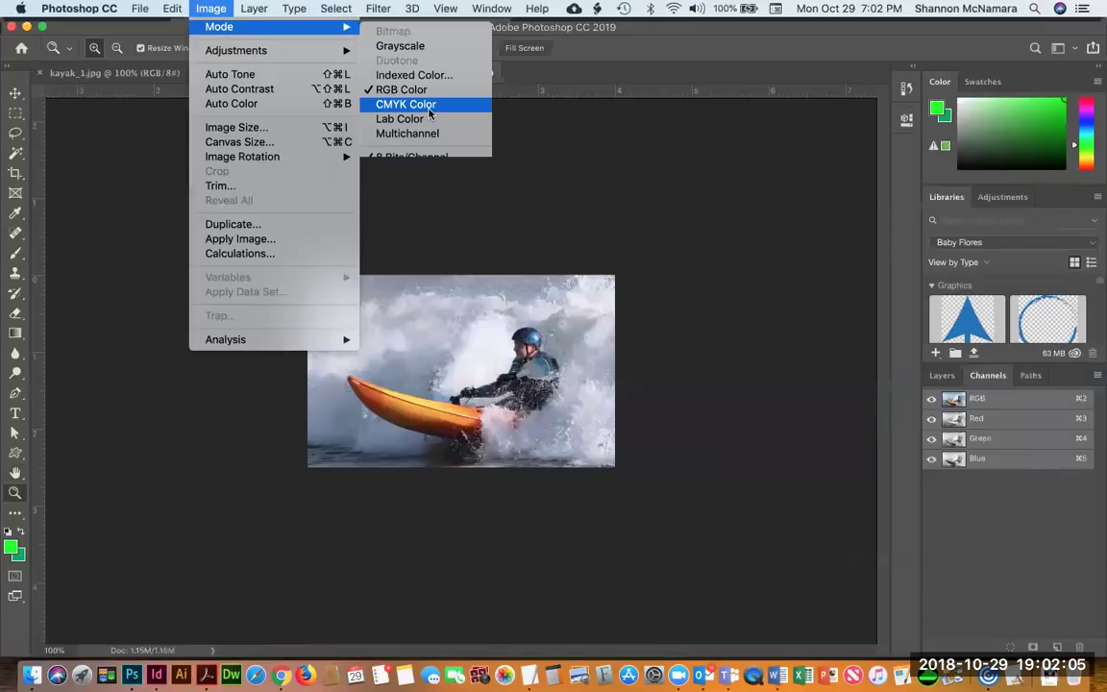
left_click(427, 105)
left_click(668, 277)
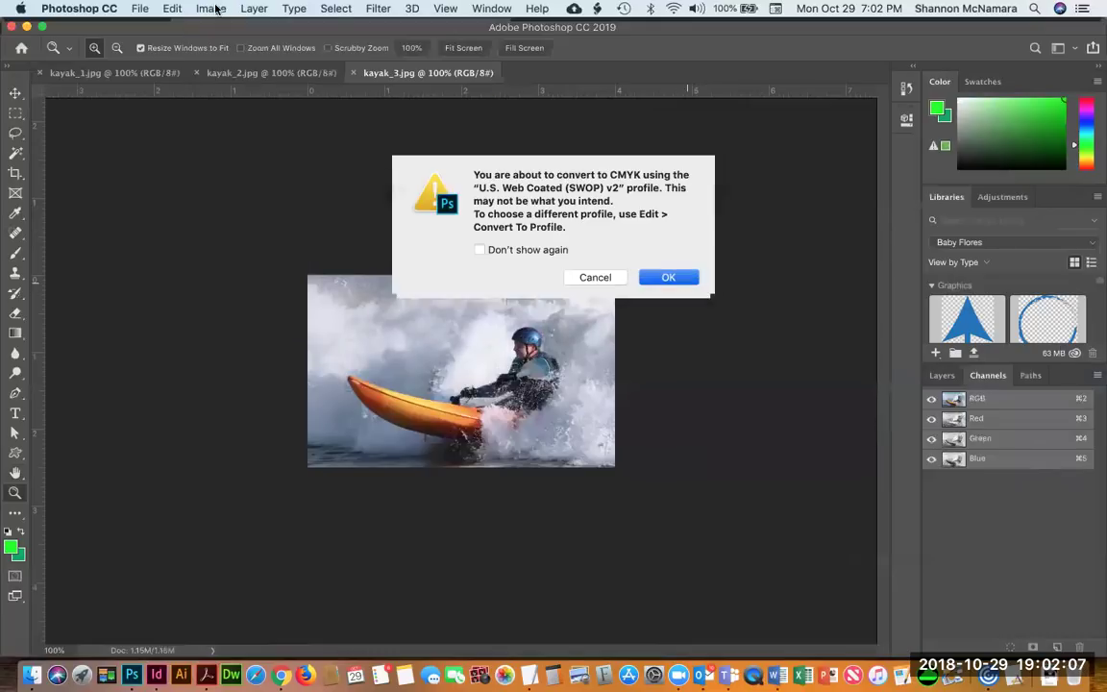
Set the resolution of kayak_3.jpg to 300 pixels/inch without resampling, and save and close the photo.
left_click(211, 9)
left_click(325, 130)
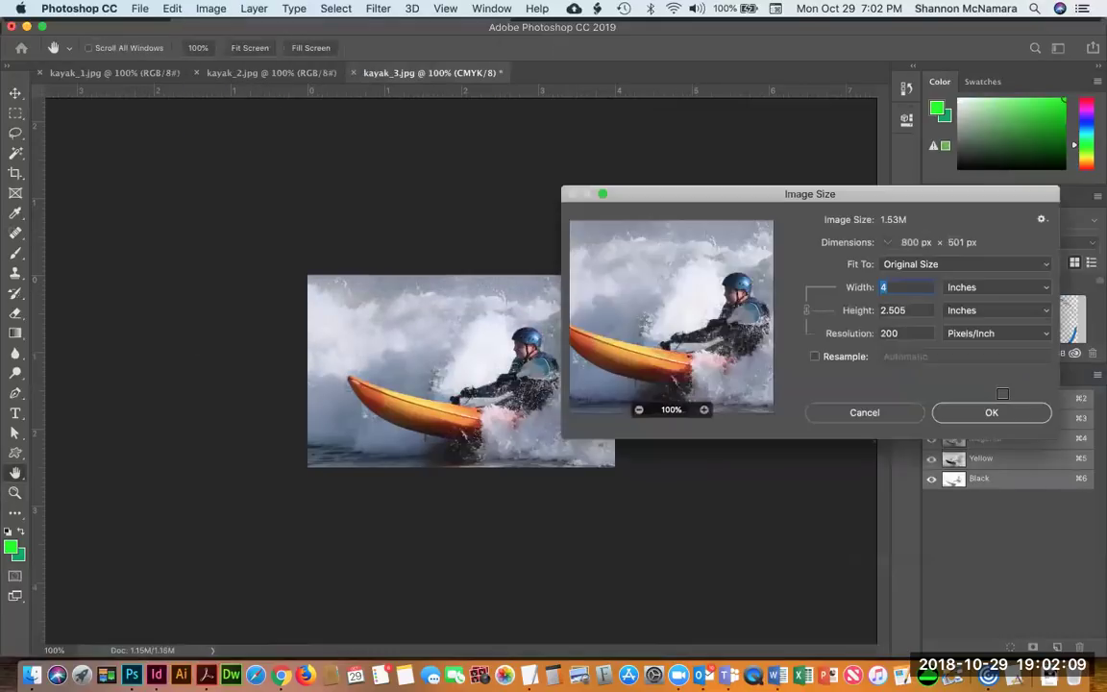
key("Tab")
key("Tab")
type("300")
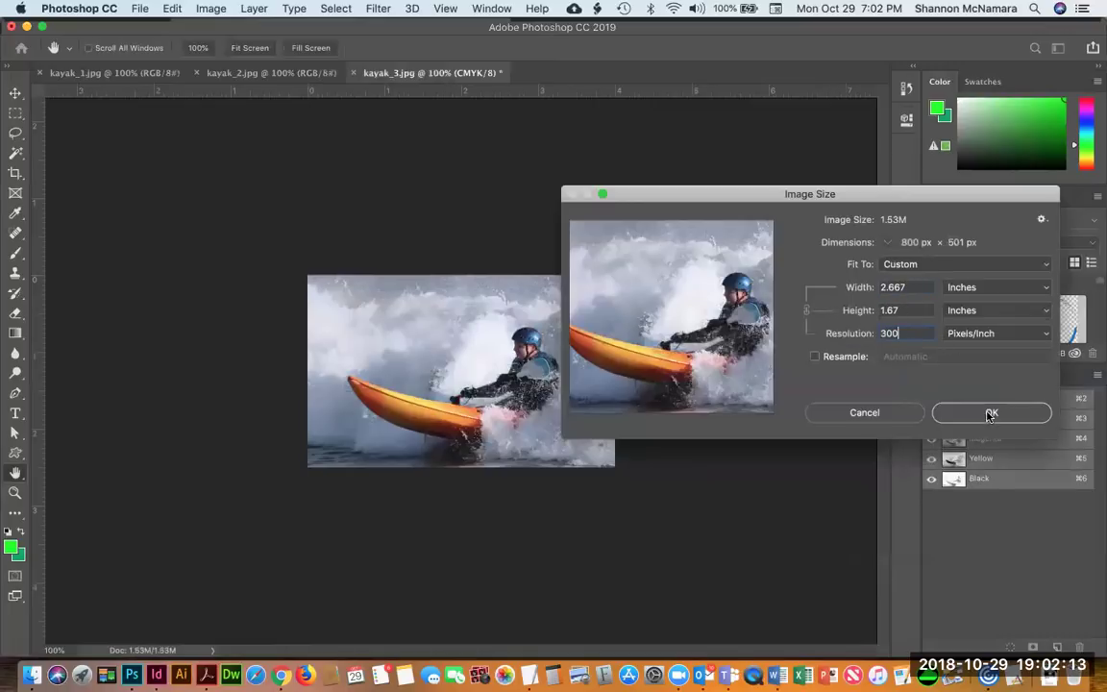
left_click(988, 412)
key("z")
key("super+s")
key("super+w")
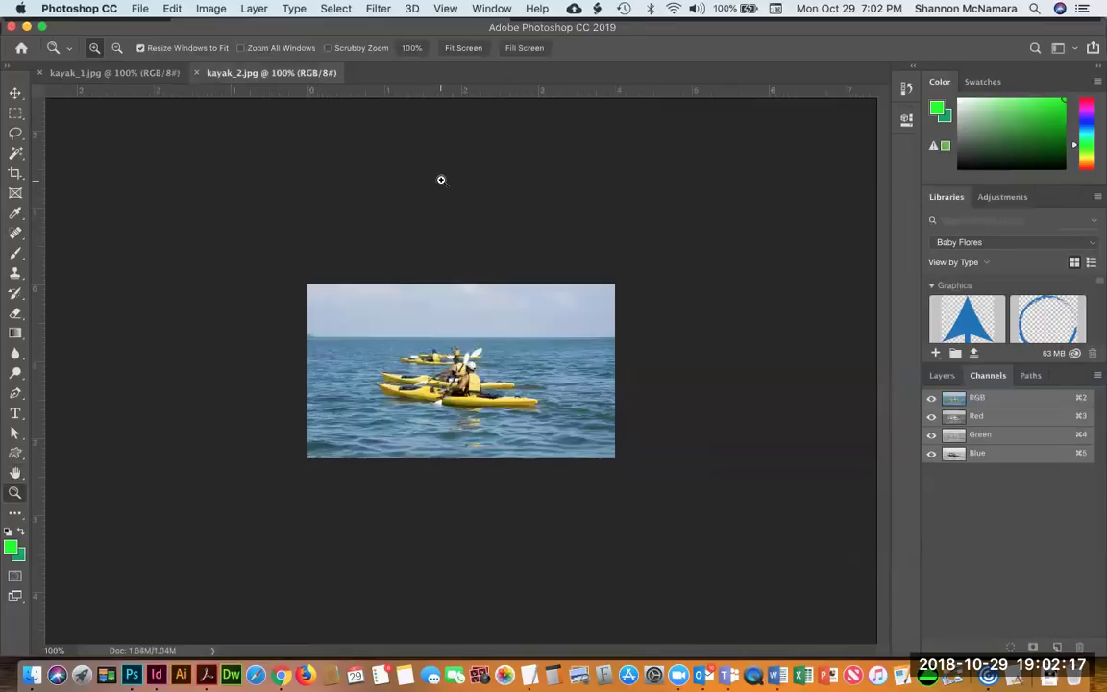
Convert kayak_2.jpg to CMYK Color mode, accepting the default CMYK profile.
left_click(211, 9)
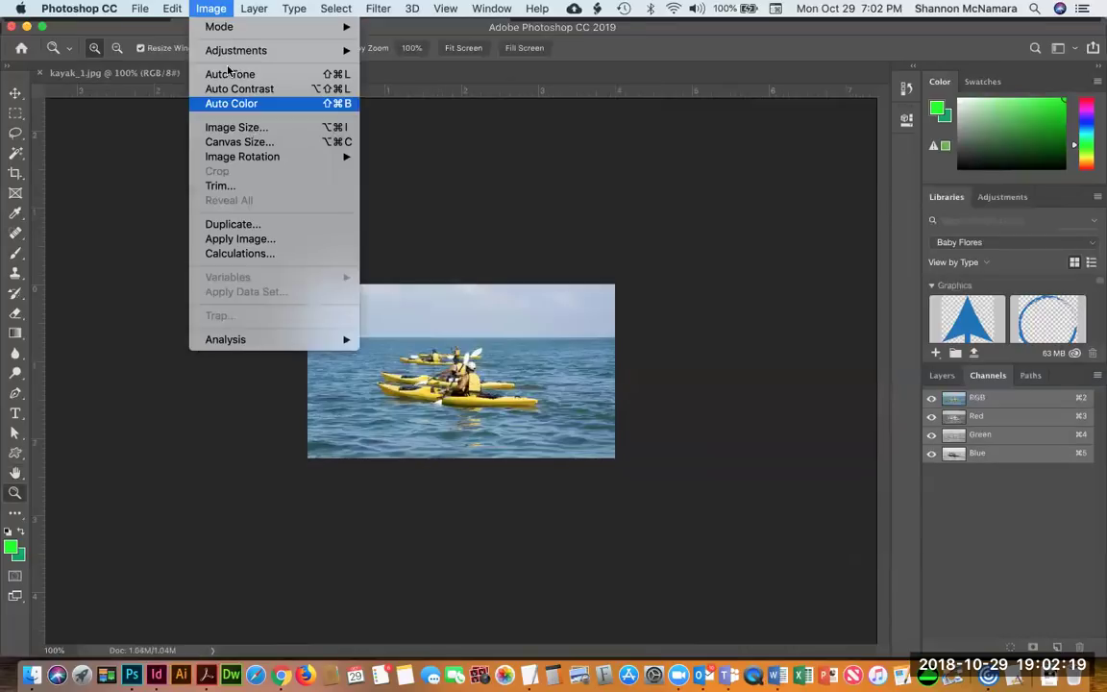
mouse_move(208, 27)
left_click(408, 104)
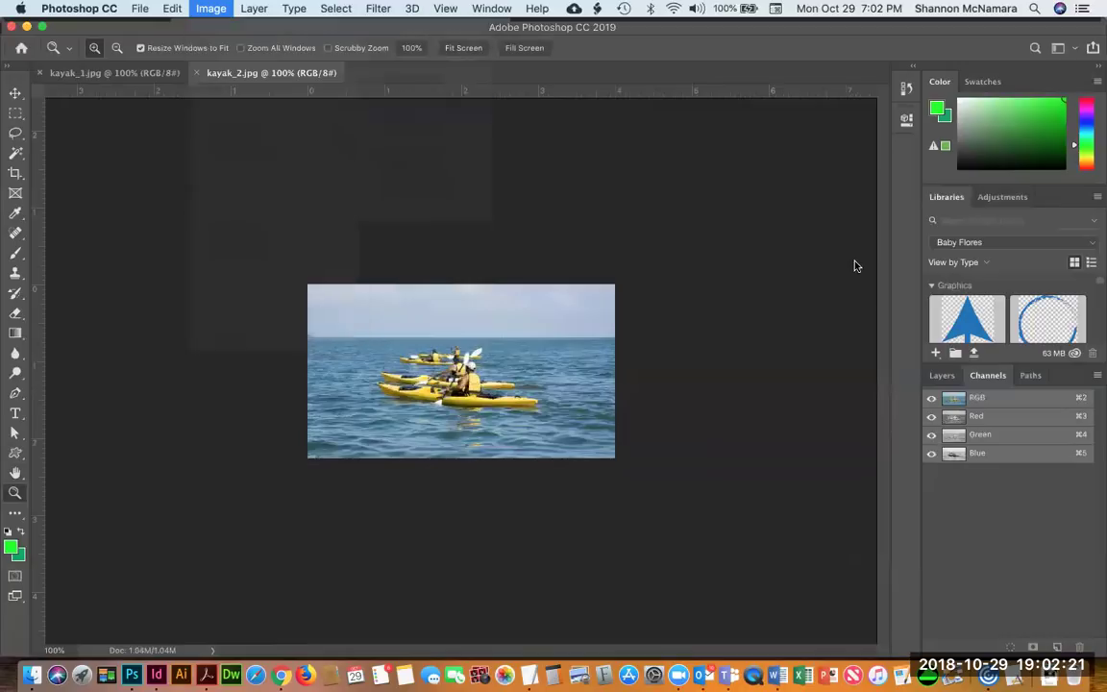
left_click(603, 251)
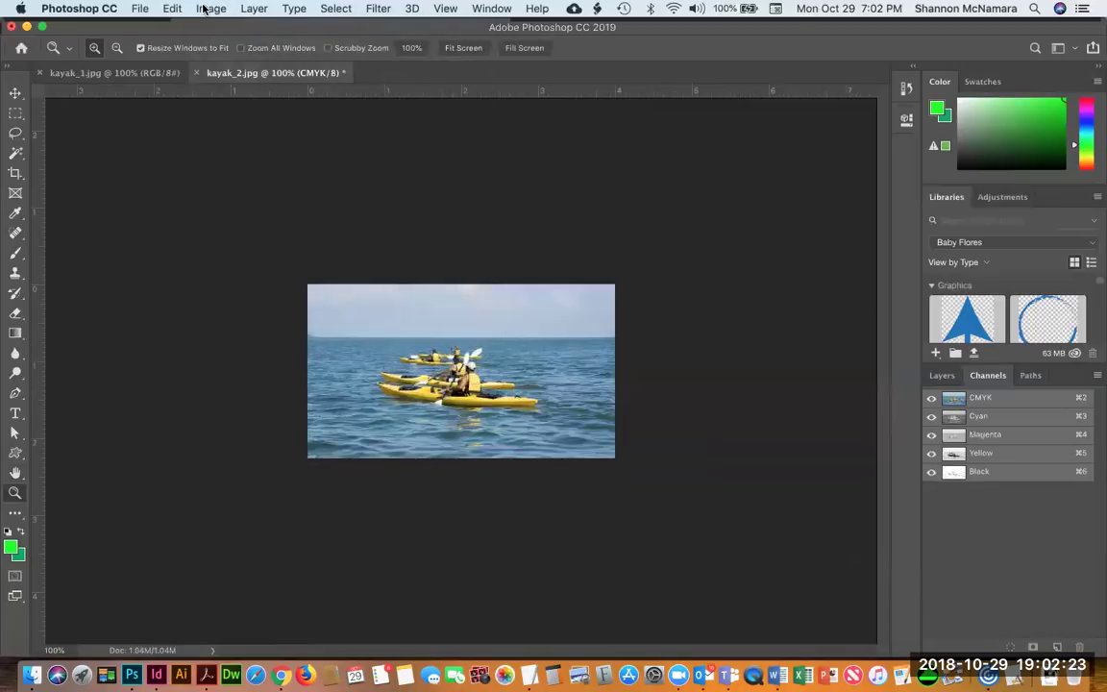
Set the resolution of kayak_2.jpg to 300 pixels/inch without resampling, and save and close the photo.
left_click(202, 9)
left_click(212, 125)
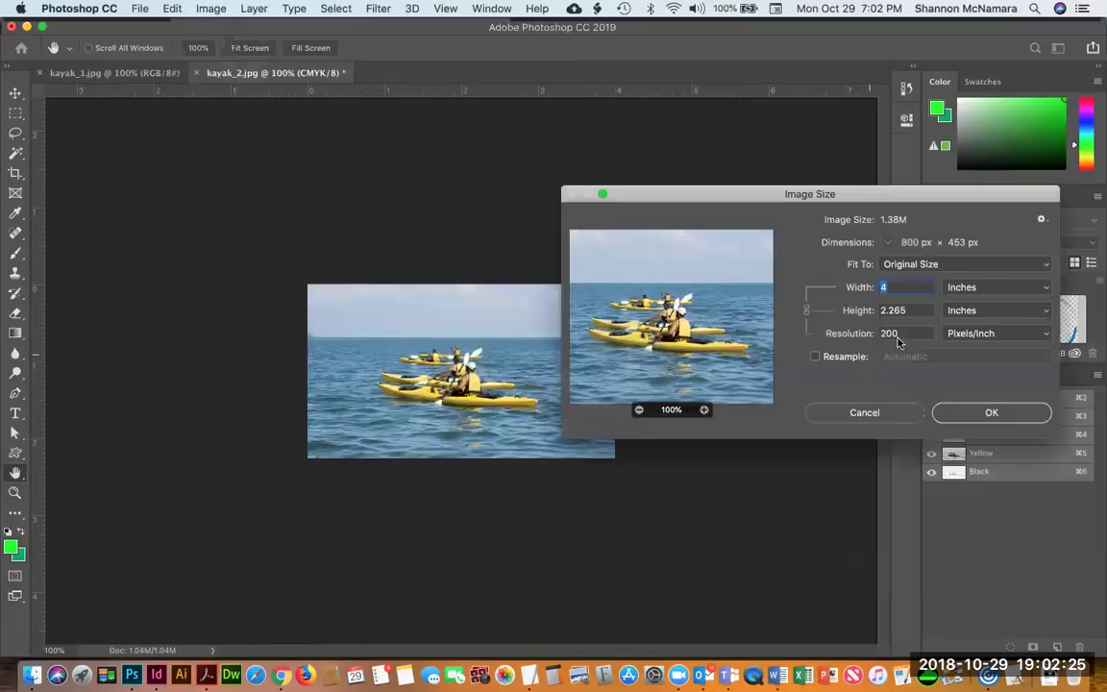
key("Tab")
key("Tab")
type("300")
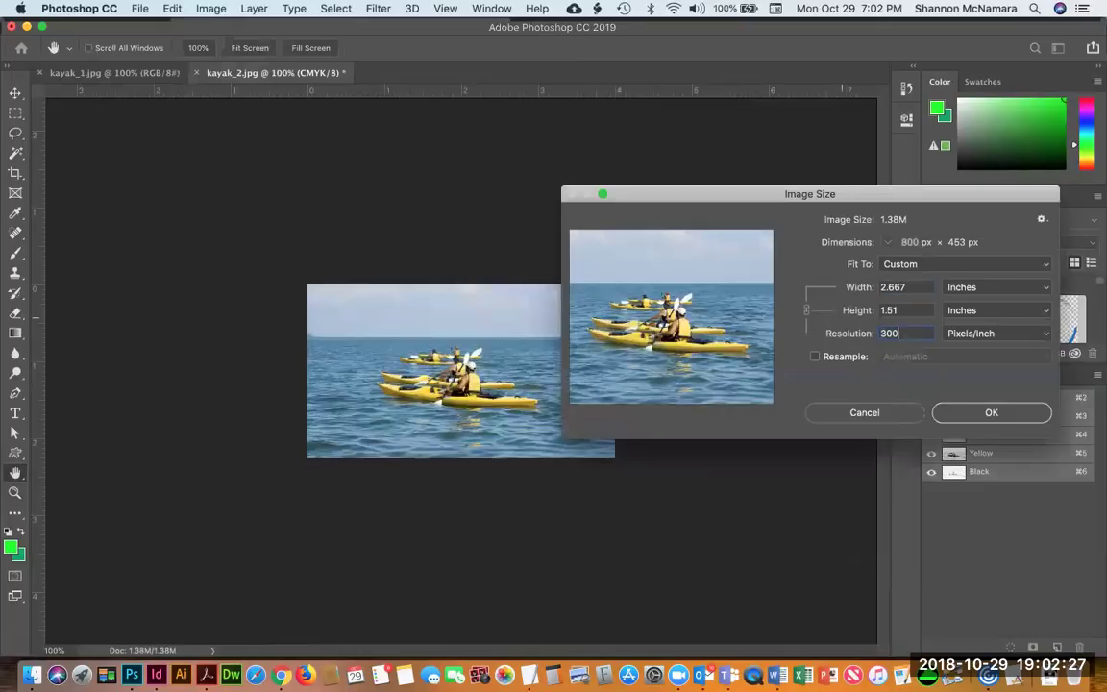
left_click(987, 414)
key("super+s")
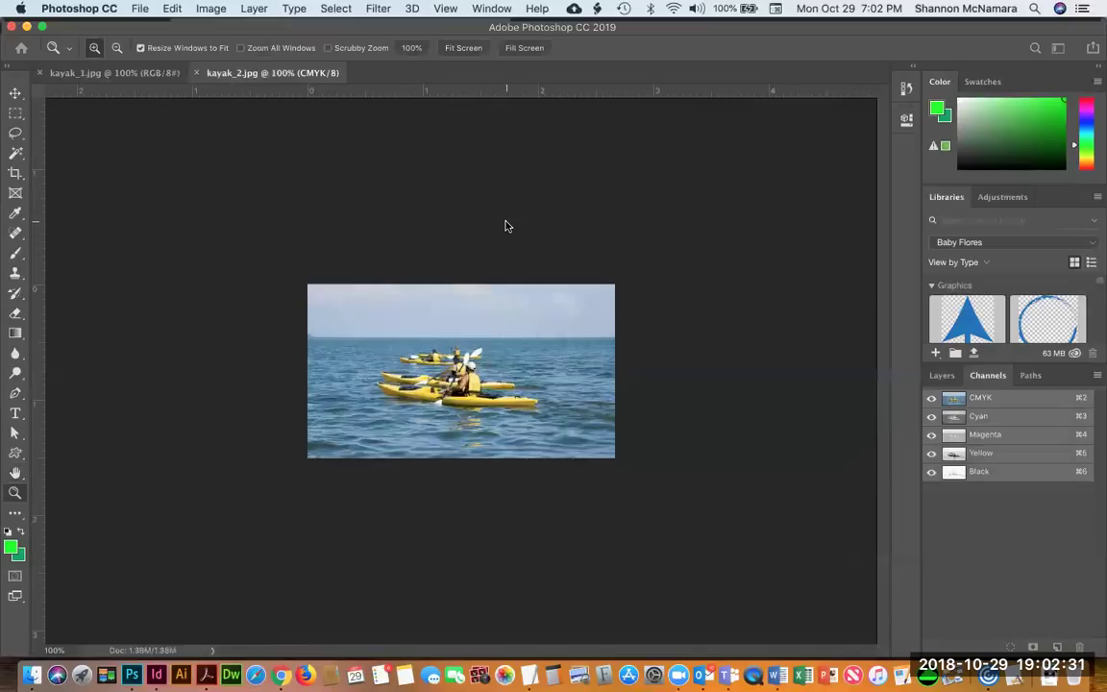
key("super+w")
Convert kayak_1.jpg to CMYK Color mode, accepting the U.S. Web Coated (SWOP) v2 profile.
left_click(212, 8)
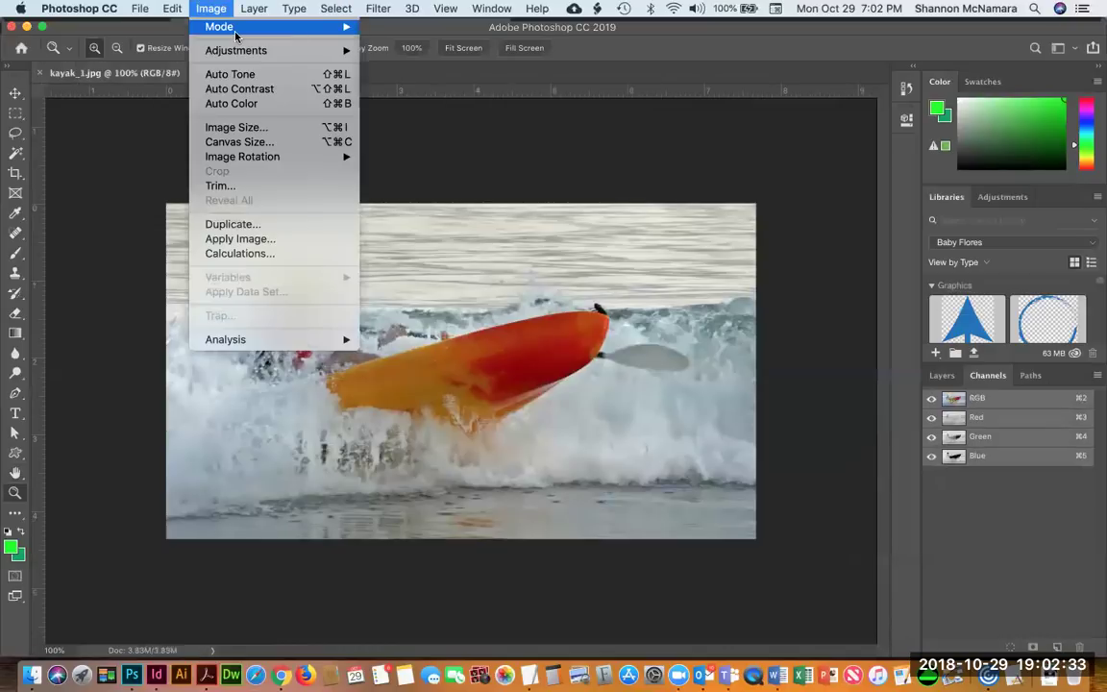
mouse_move(227, 27)
left_click(391, 106)
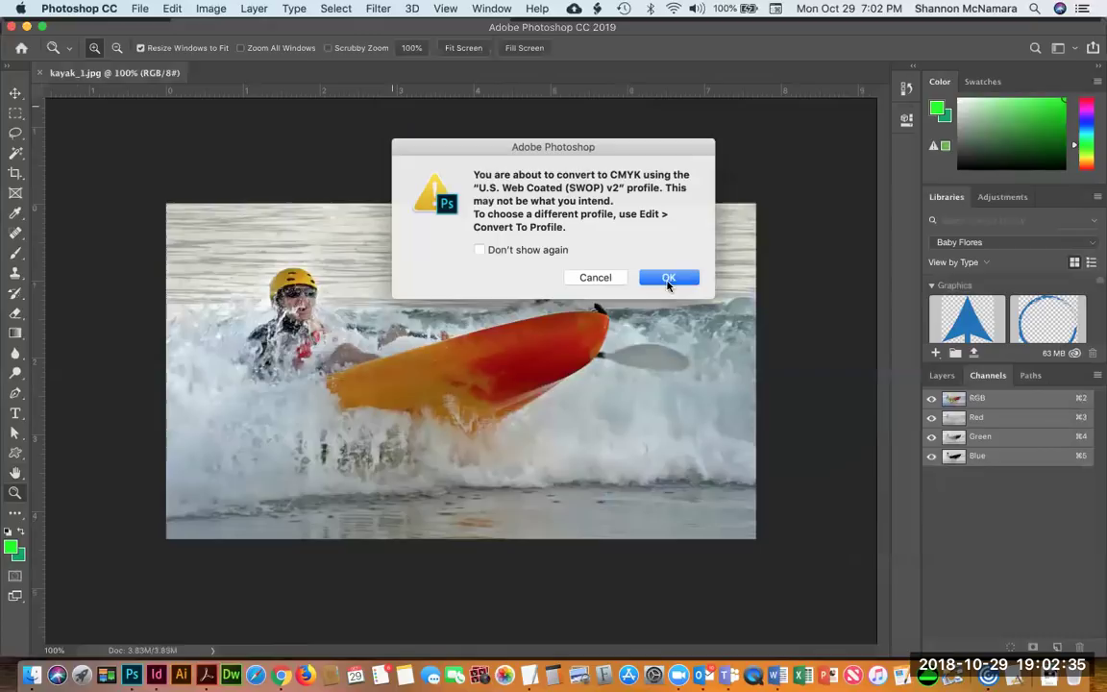
key("Return")
Set the resolution of kayak_1.jpg to 300 pixels/inch without resampling, and save and close the photo.
left_click(212, 9)
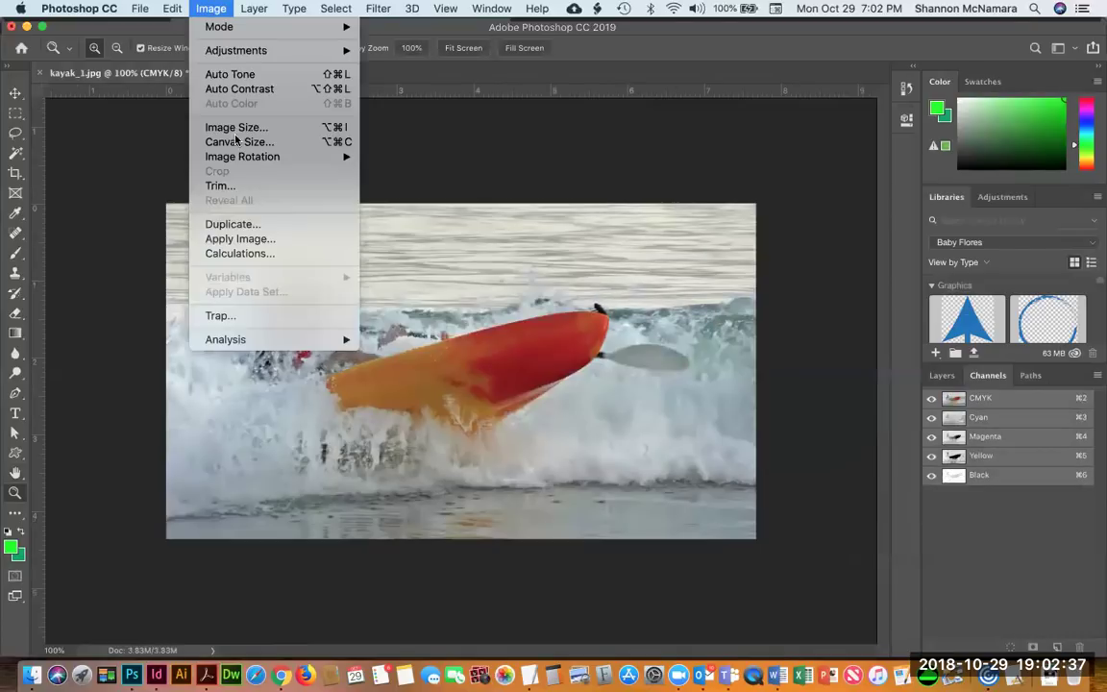
left_click(236, 127)
key("Tab")
key("Tab")
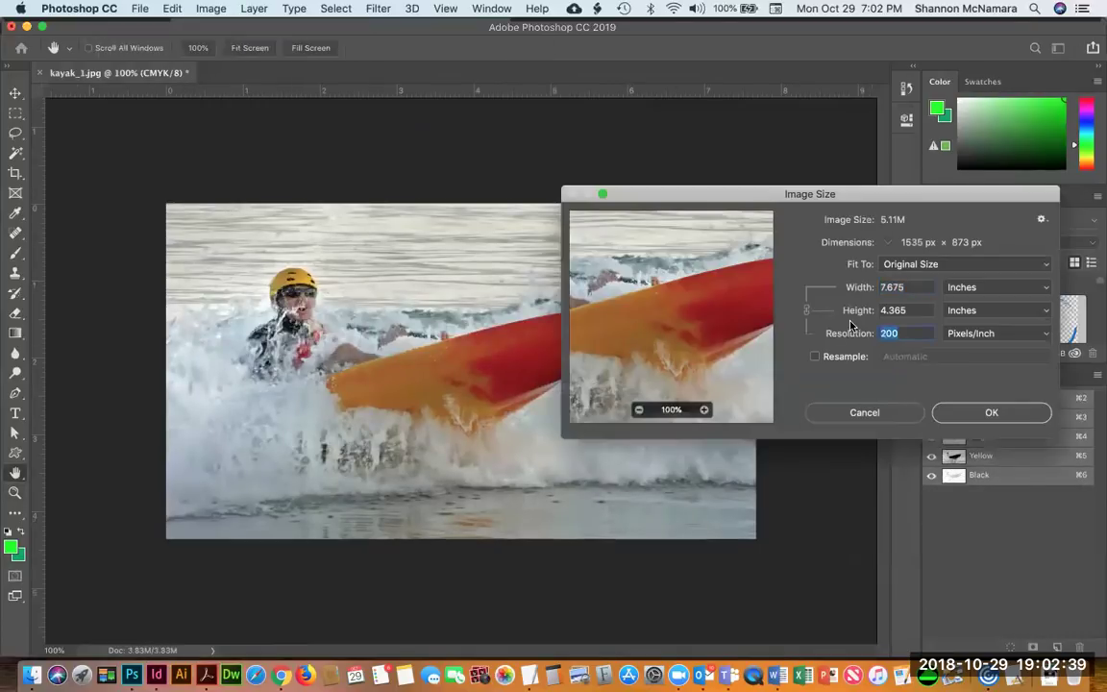
type("300")
left_click(991, 415)
key("z")
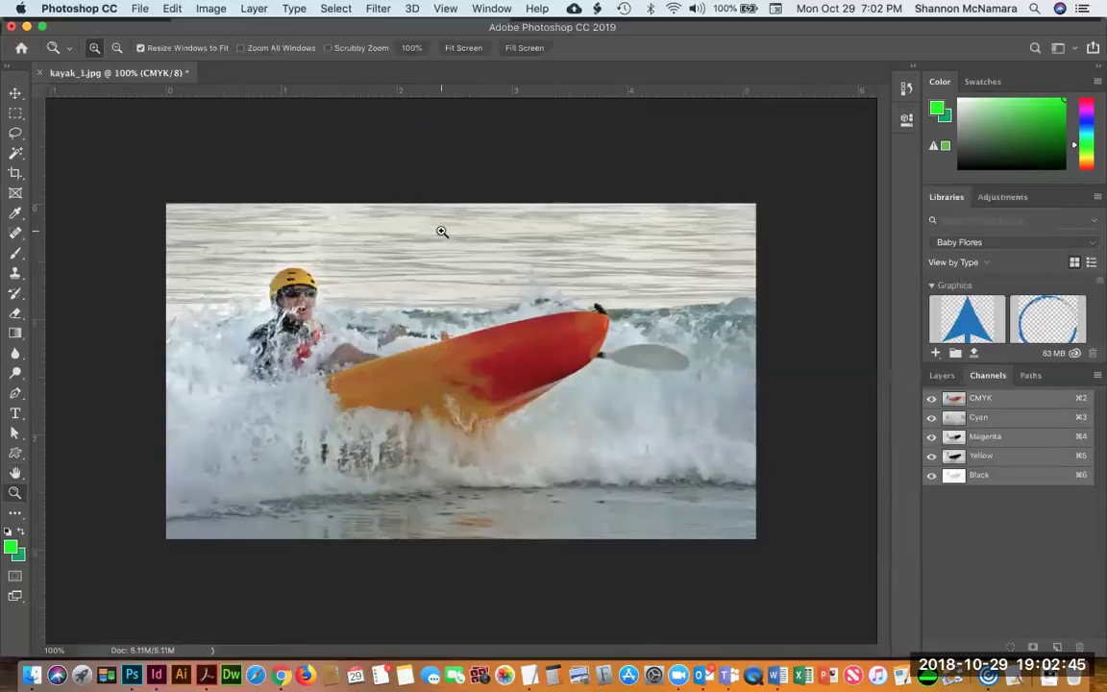
key("super+s")
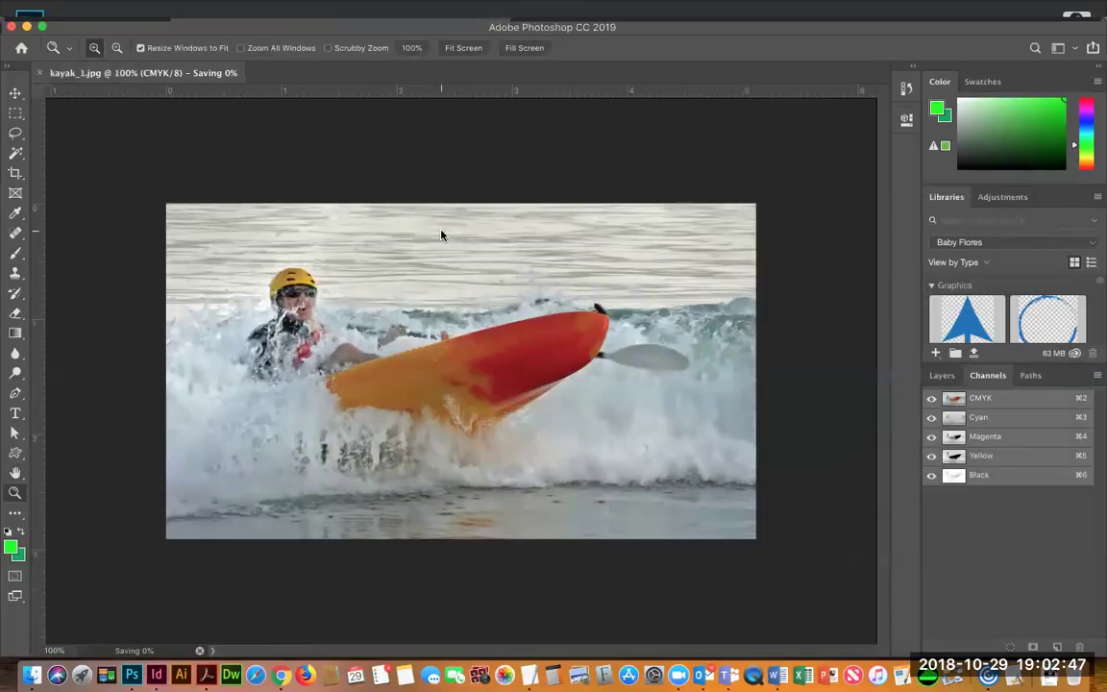
key("super+w")
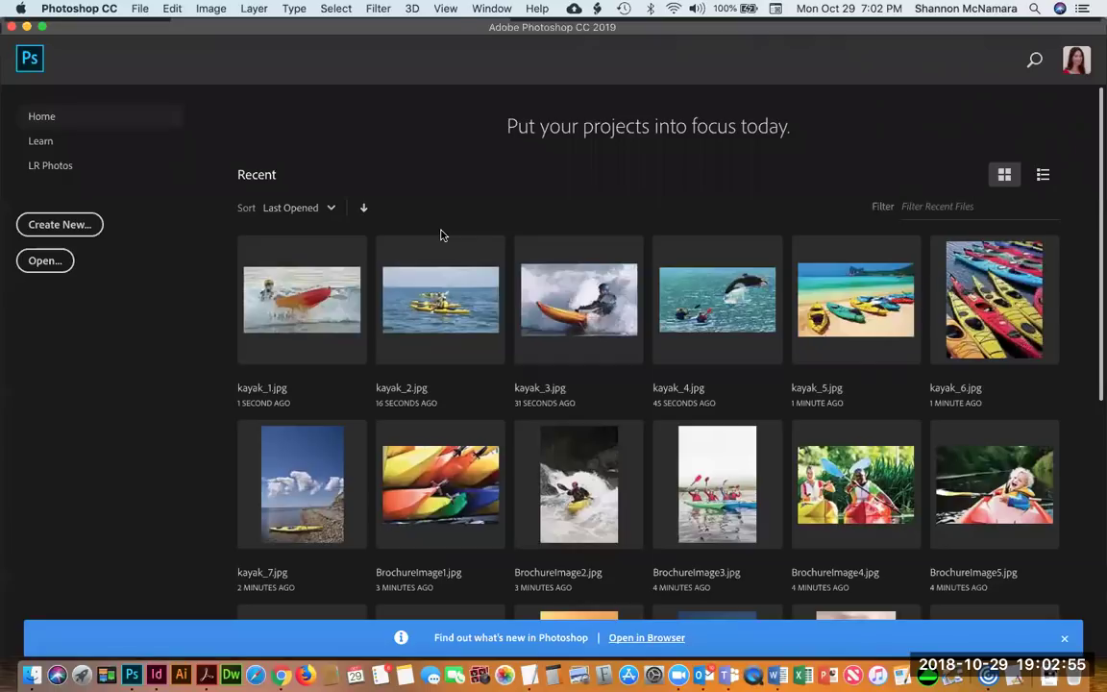
Switch to Finder and go up from KayakBroPhotos to the Wk3Assignment folder, and bring up the AQUA_TEXT document in Word.
key("super+Tab")
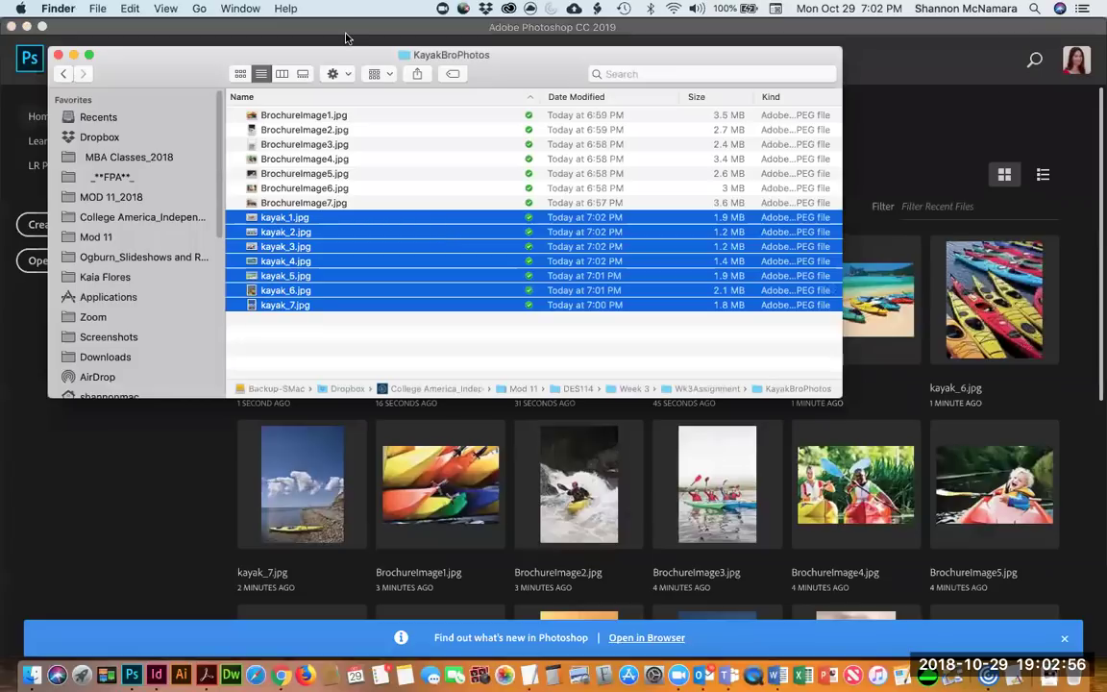
left_click(295, 343)
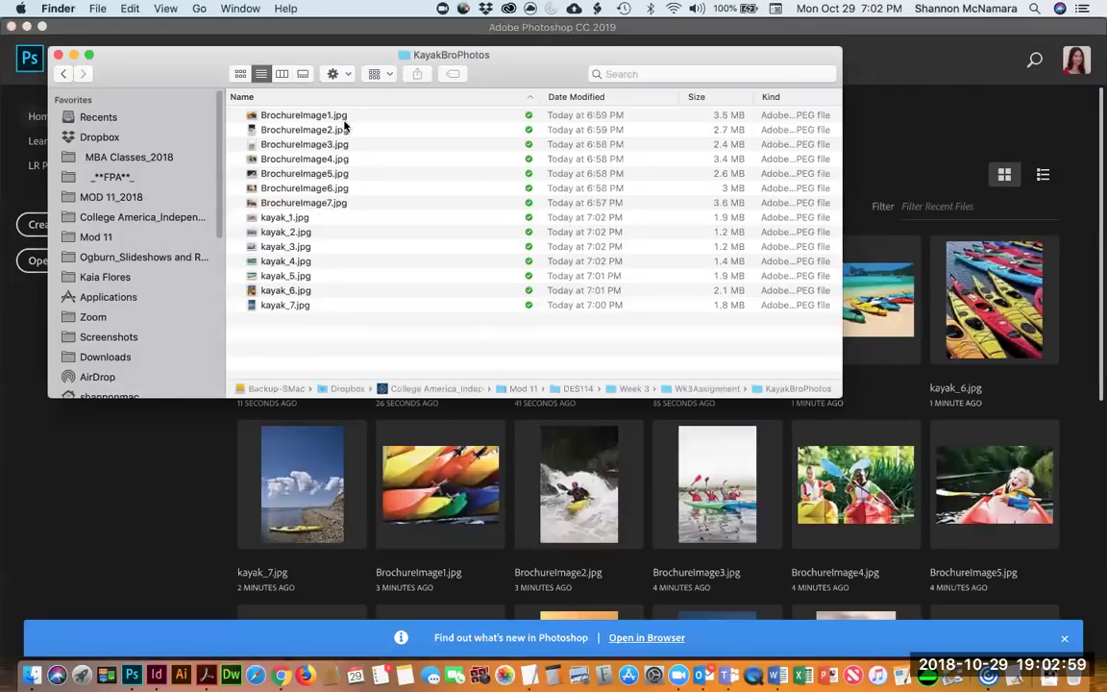
left_click(401, 54, "super")
left_click(439, 71)
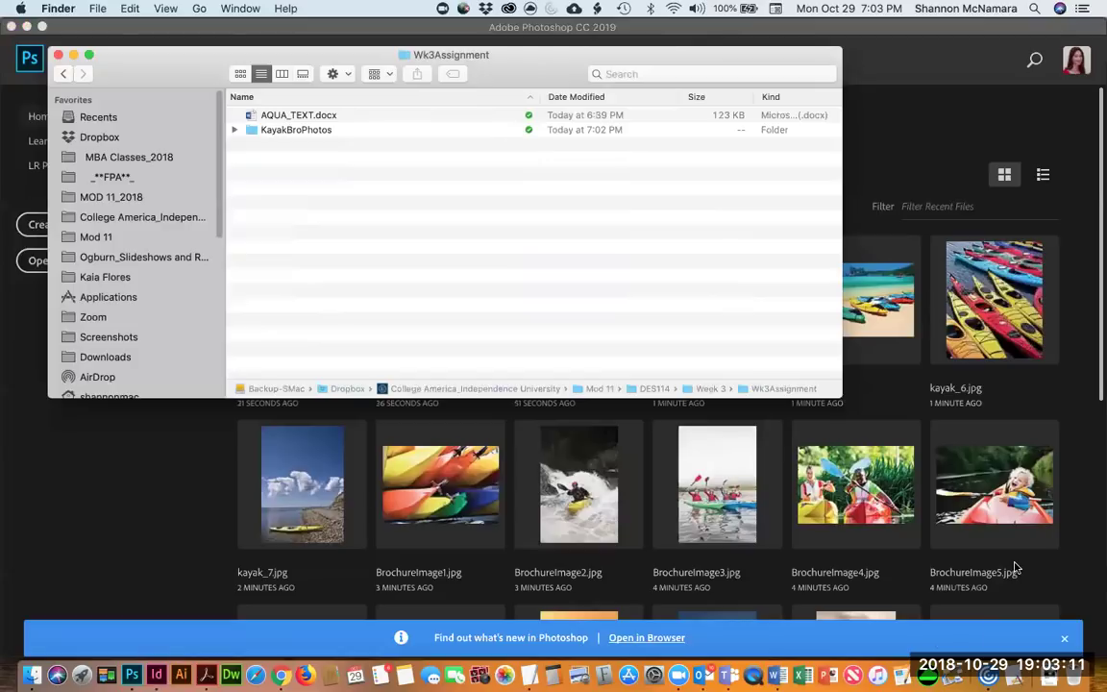
left_click(777, 675)
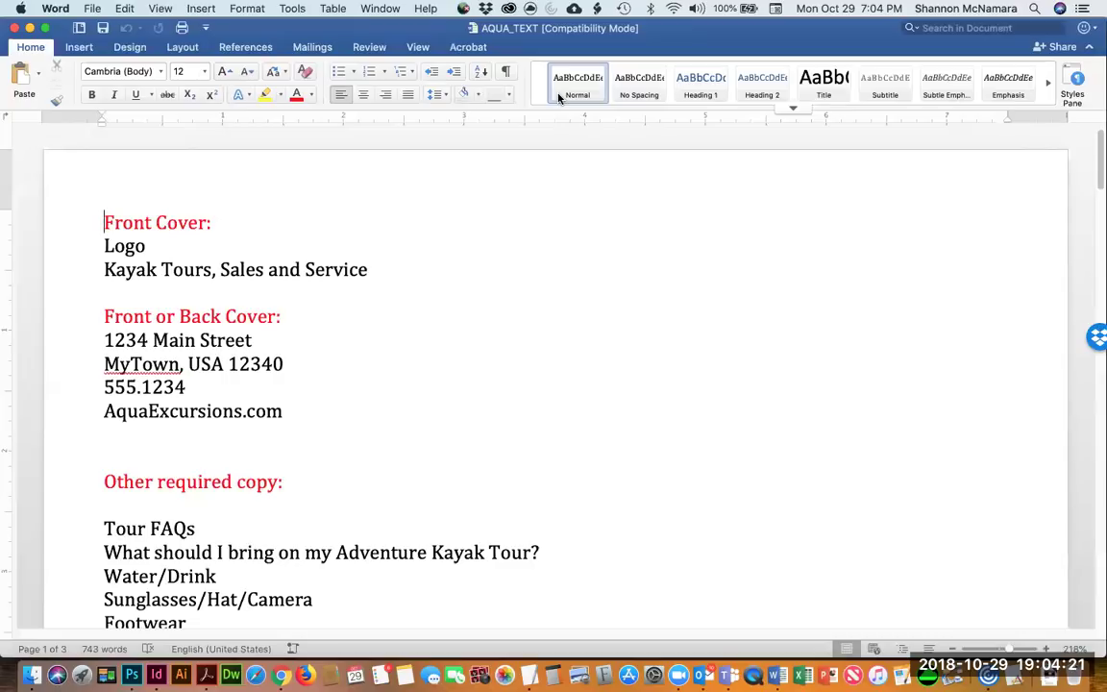
Switch to Chrome, open the course Home page in a new browser tab, and open the SHARC Academic Resources site from it.
key("super+Tab")
key("super+Tab")
key("super+Tab")
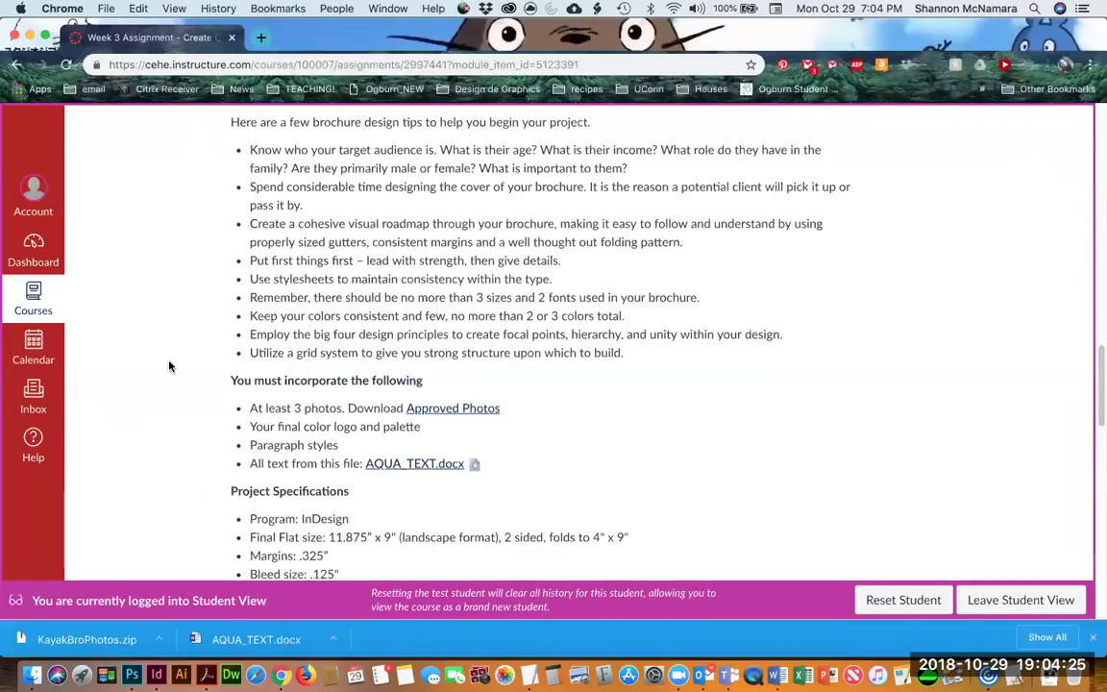
scroll(390, 424, "up", 15)
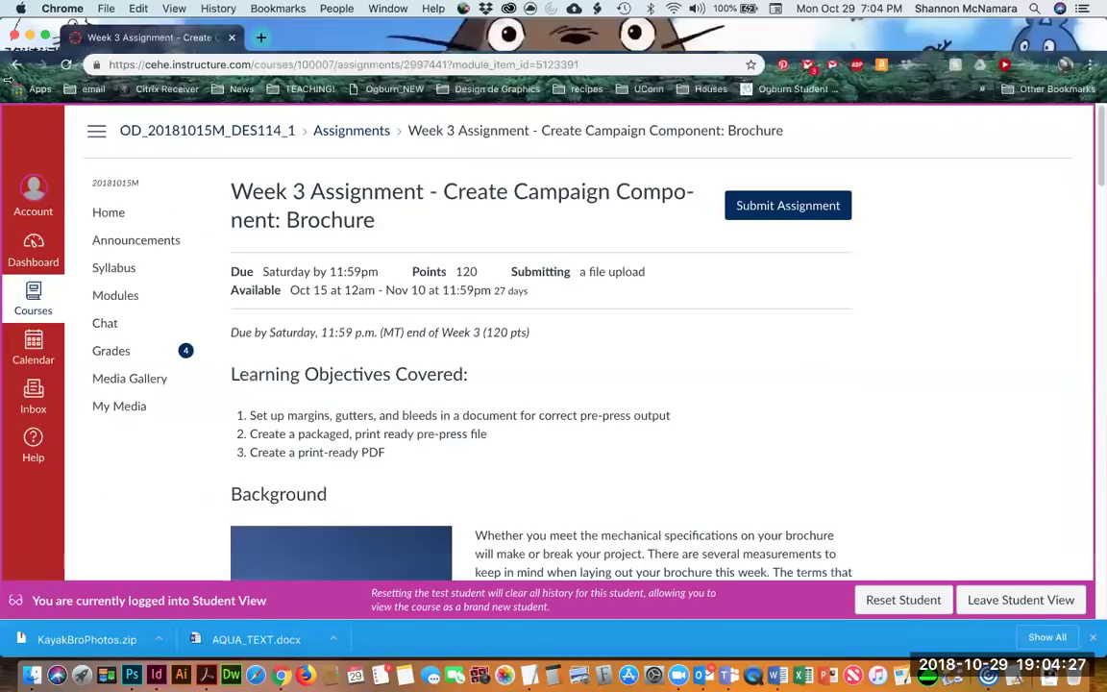
left_click(107, 213, "super")
left_click(300, 38)
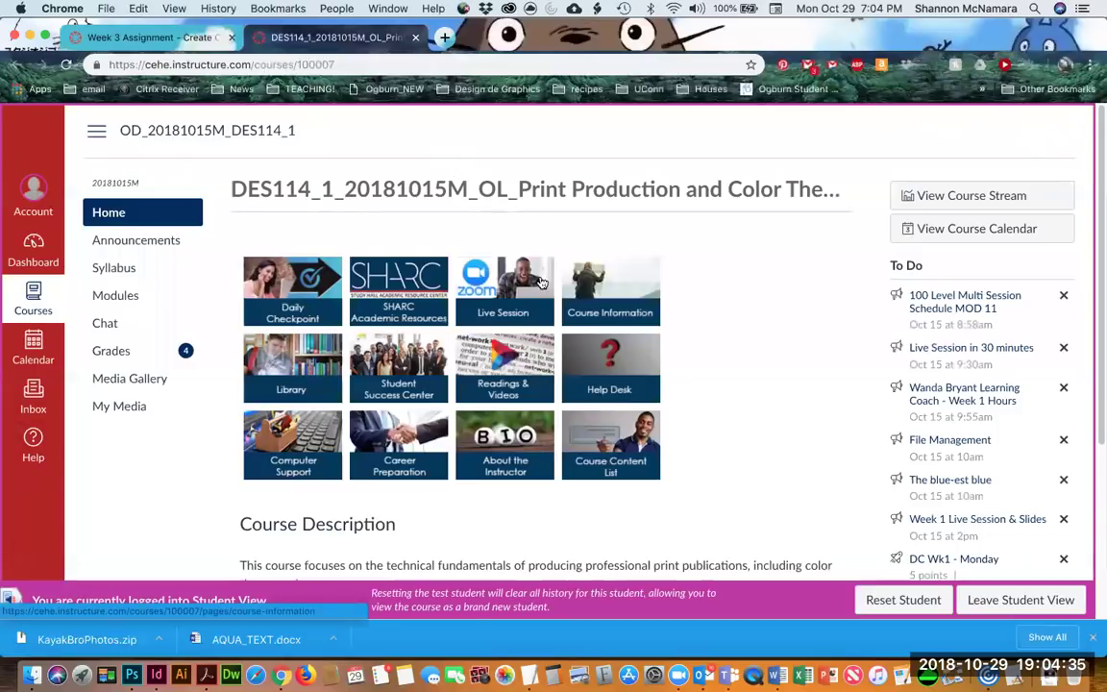
left_click(417, 299)
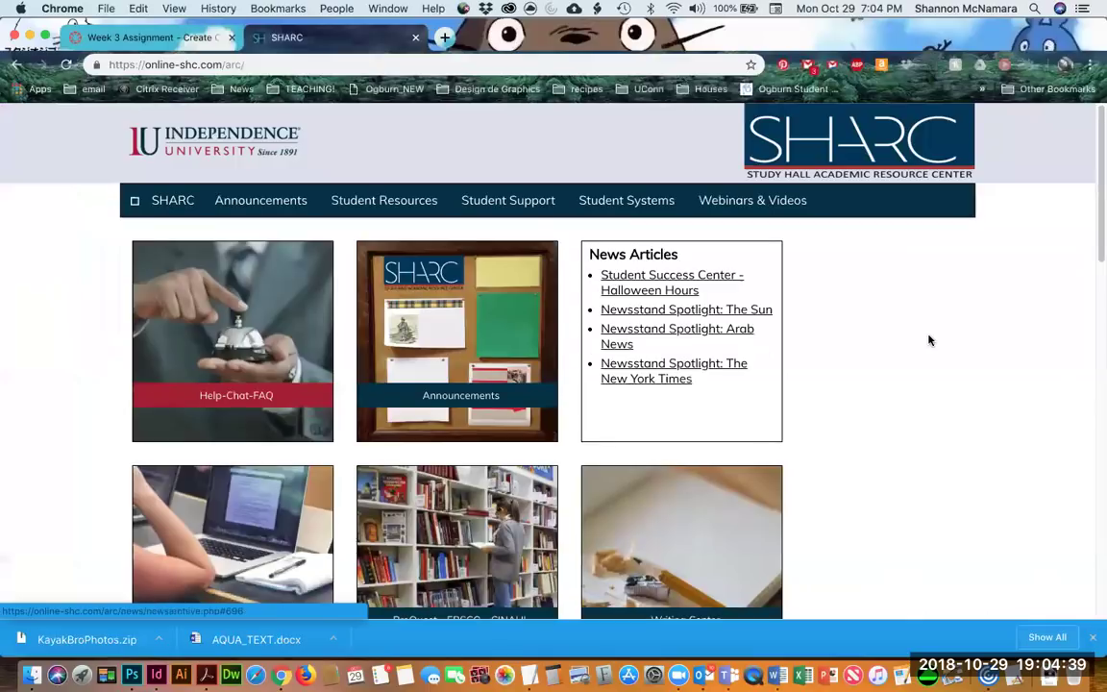
Find and open the Site Map of the SHARC site.
scroll(939, 411, "down", 5)
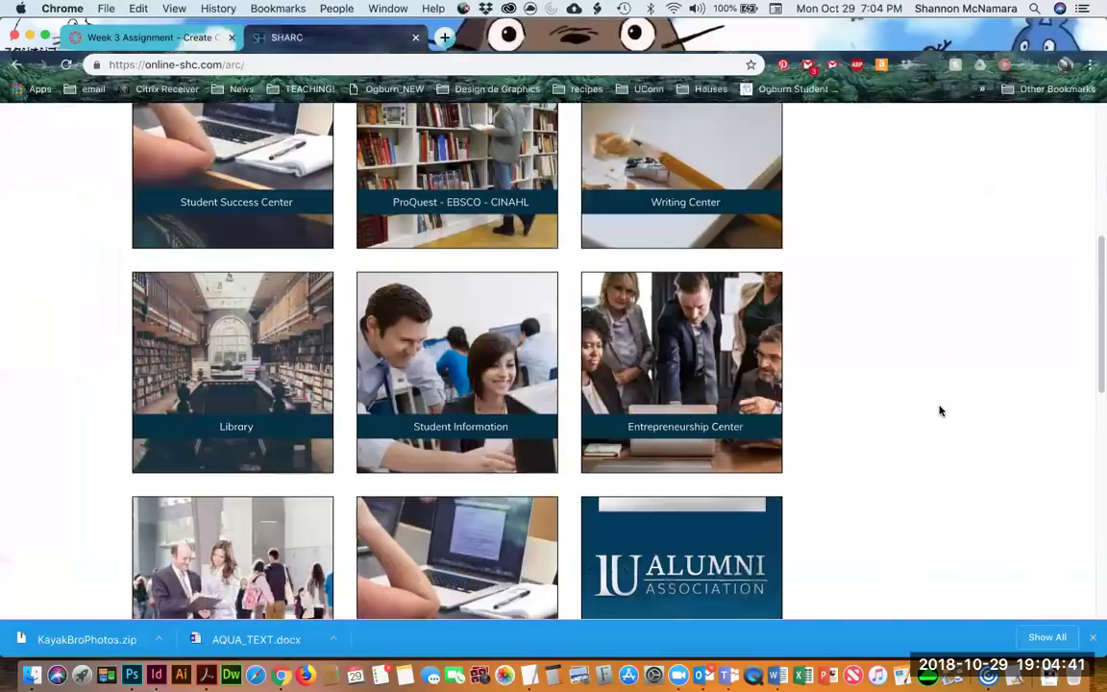
scroll(939, 410, "down", 8)
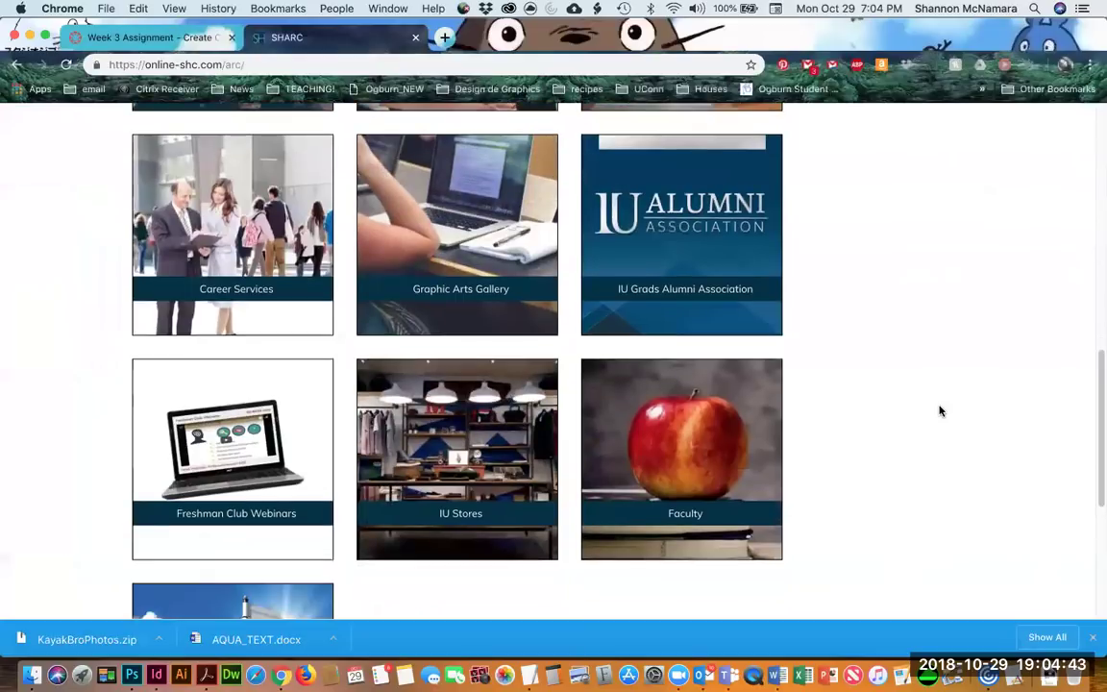
scroll(949, 361, "down", 2)
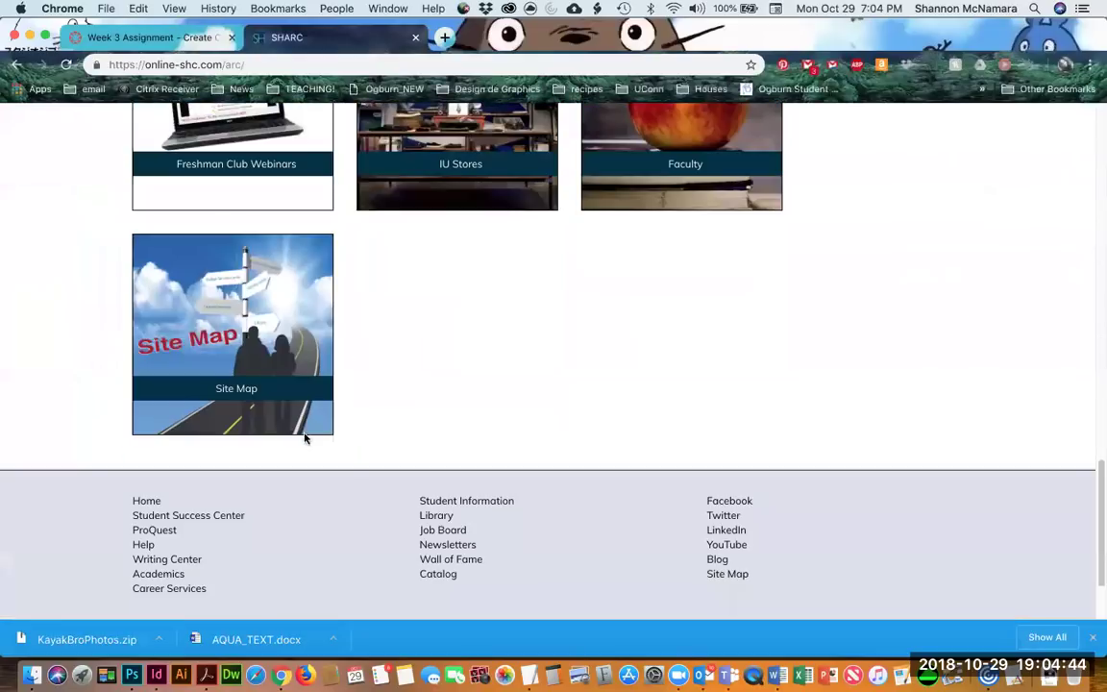
left_click(227, 376)
Search the SHARC site map for 365 to locate the Microsoft Office 365 installation video, and close the search.
scroll(450, 402, "down", 15)
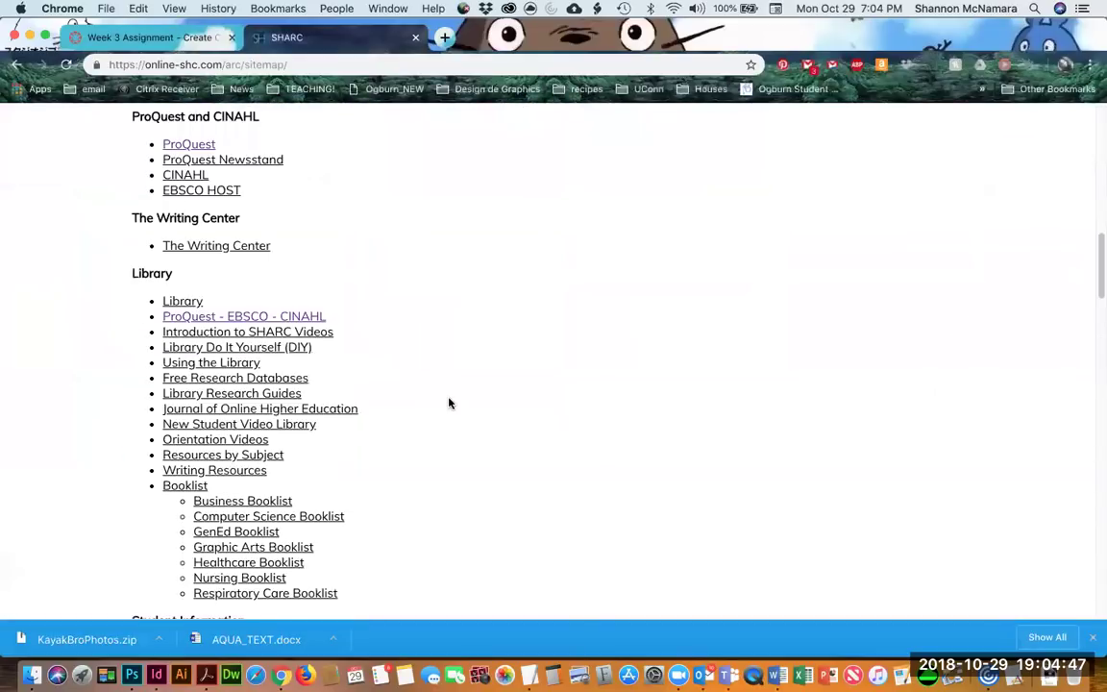
scroll(449, 404, "down", 10)
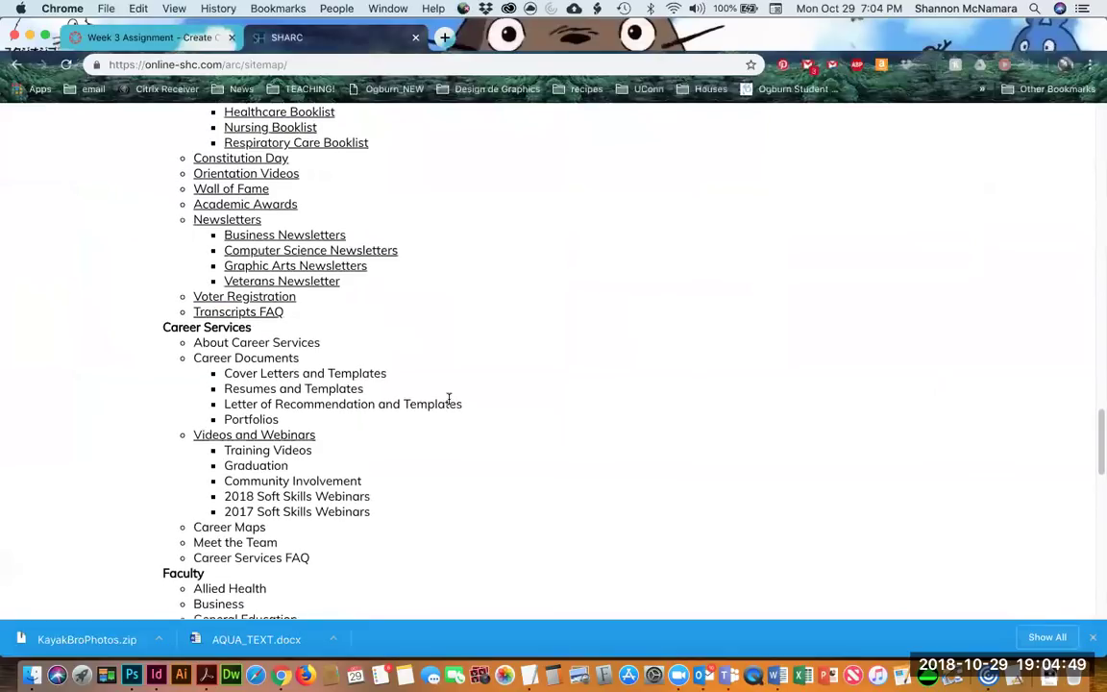
key("super+f")
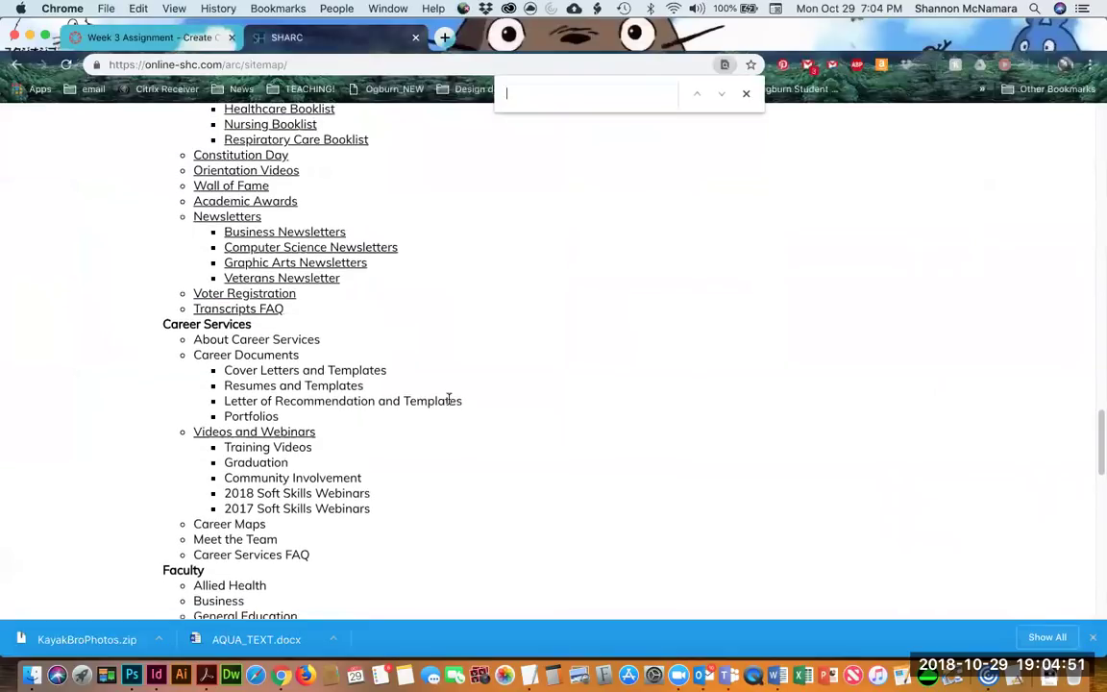
type("365")
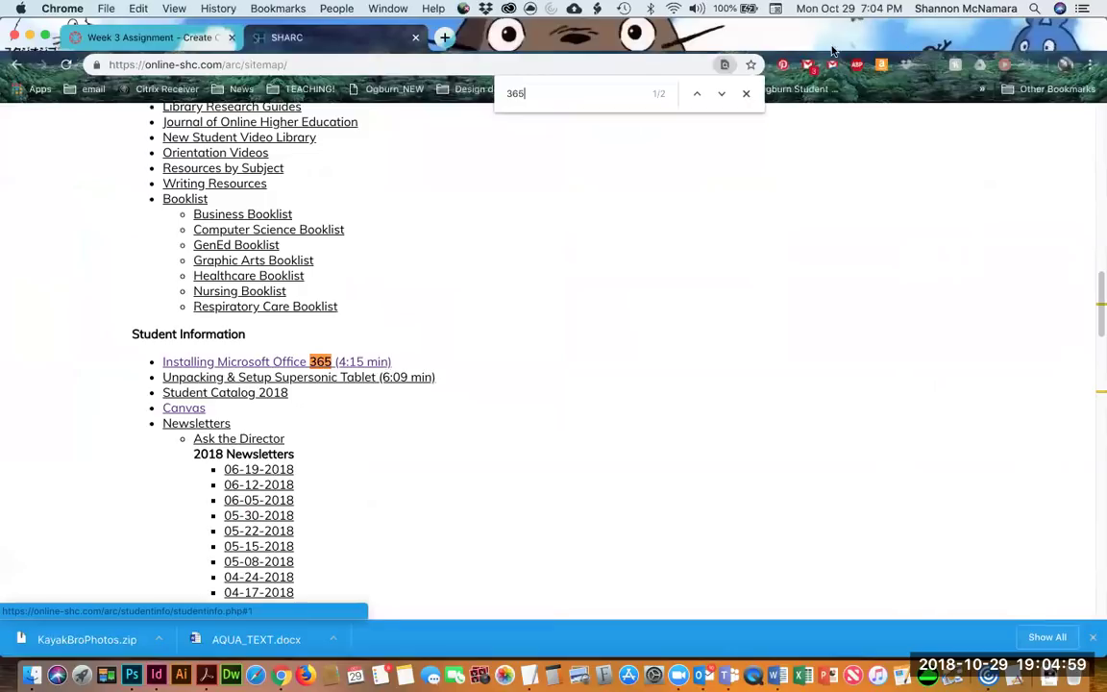
left_click(746, 93)
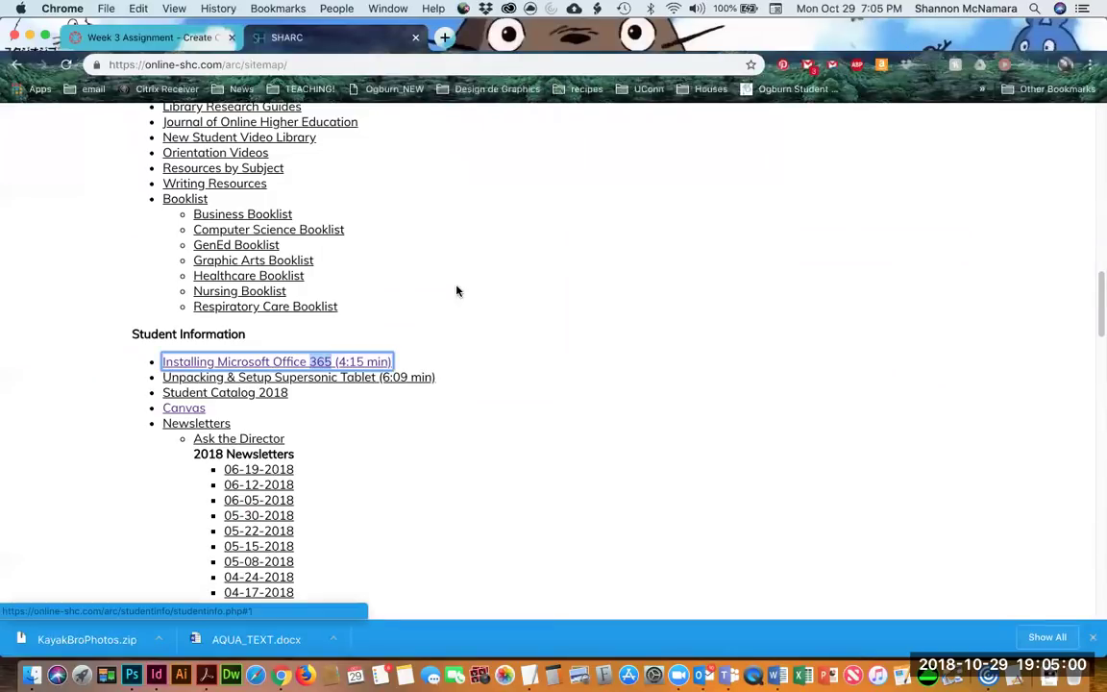
Close the SHARC page and return to the AQUA_TEXT document in Word.
left_click(415, 38)
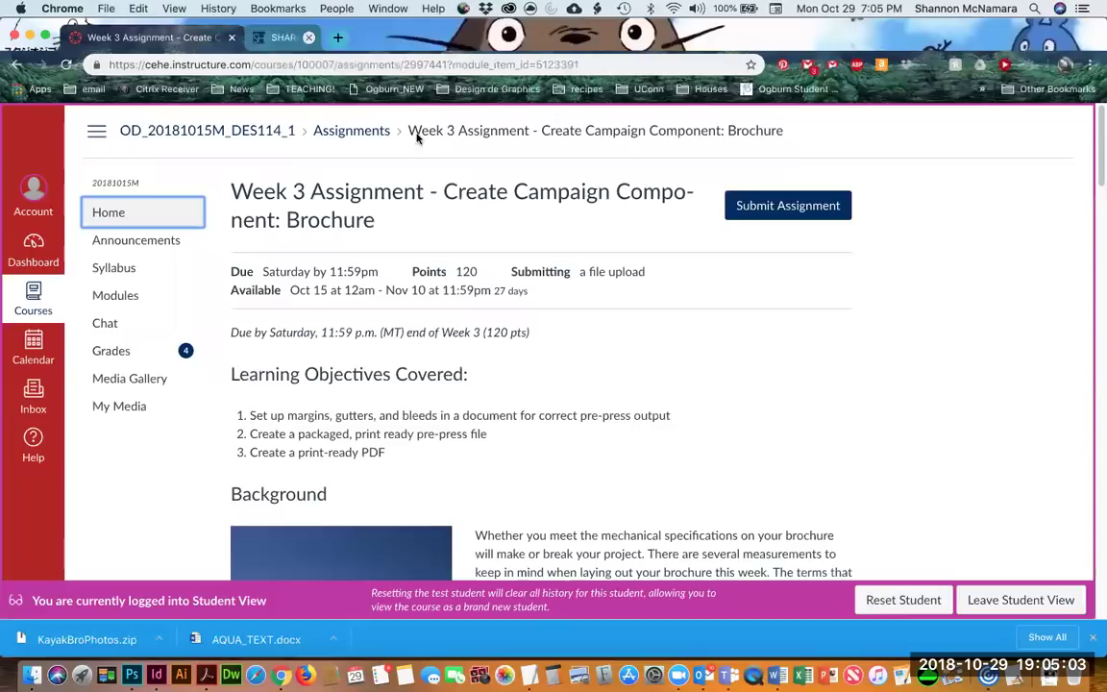
key("super+grave")
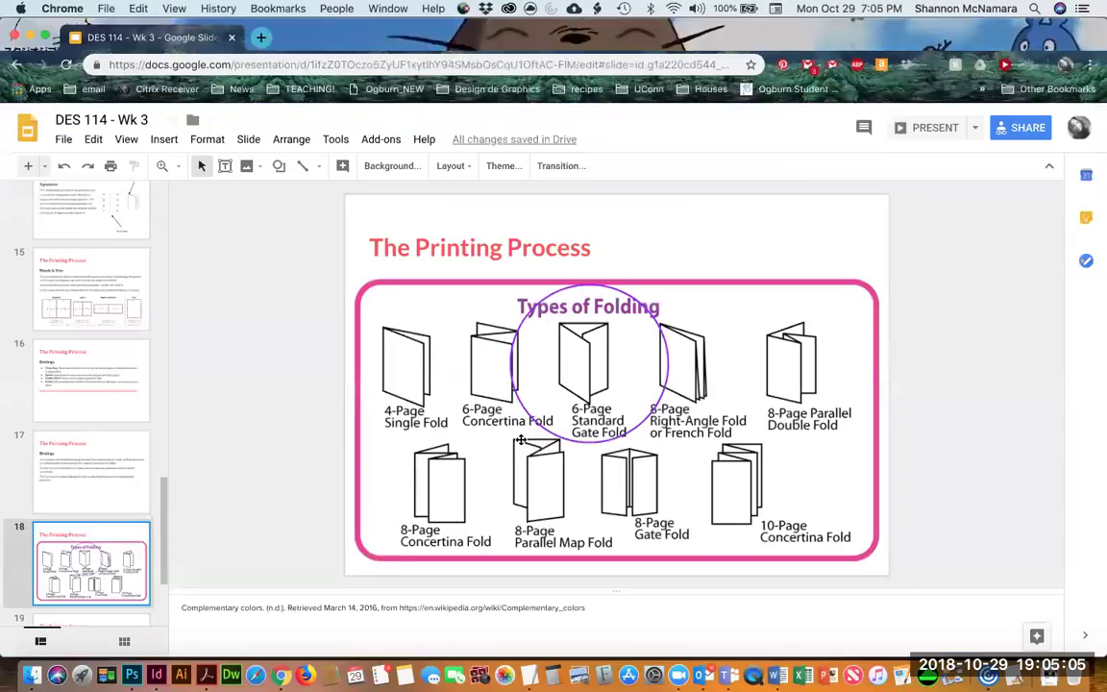
key("super+grave")
key("super+Tab")
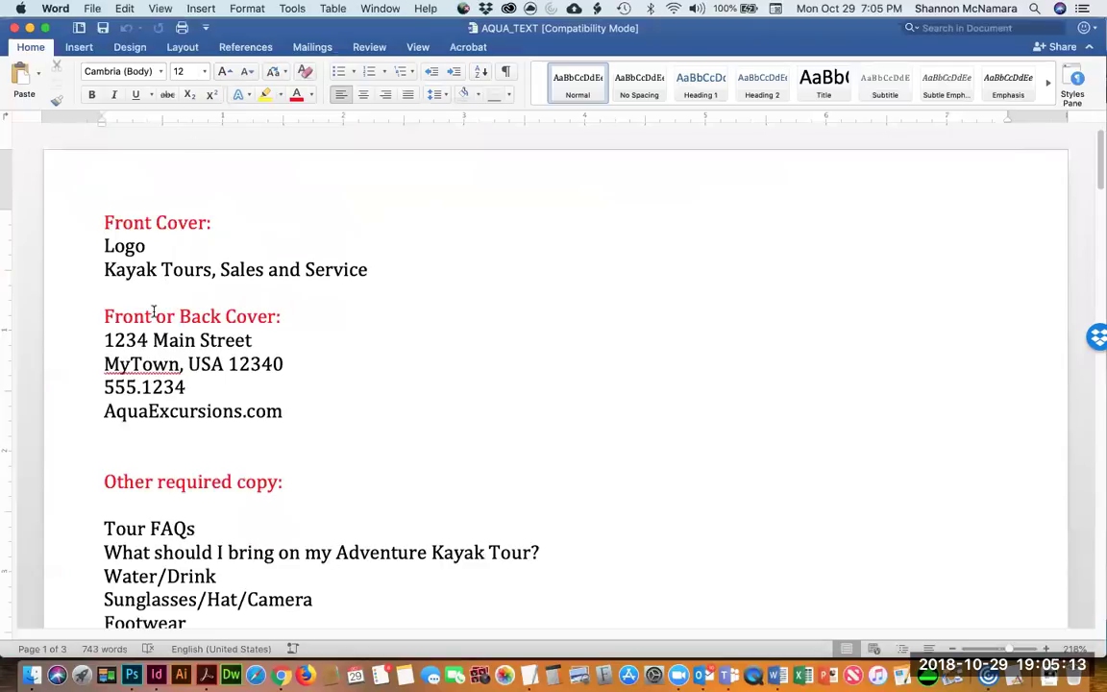
Review the Front Cover copy by highlighting Logo and the Kayak Tours, Sales and Service line, and move on to the Front or Back Cover copy.
scroll(96, 200, "down", 1)
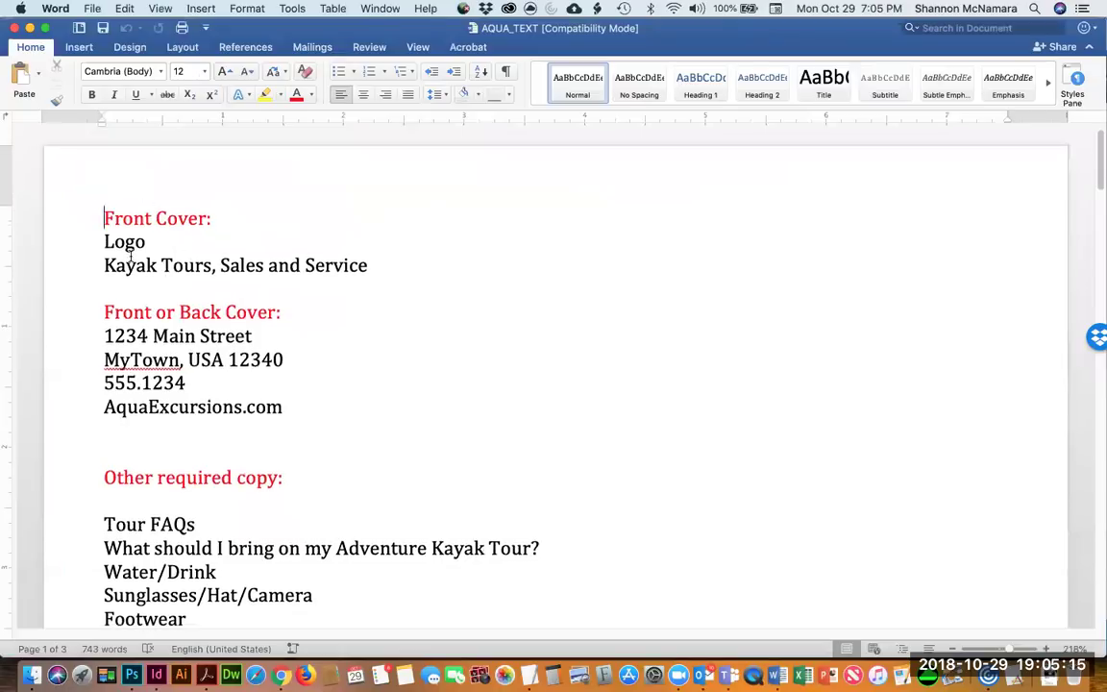
double_click(114, 243)
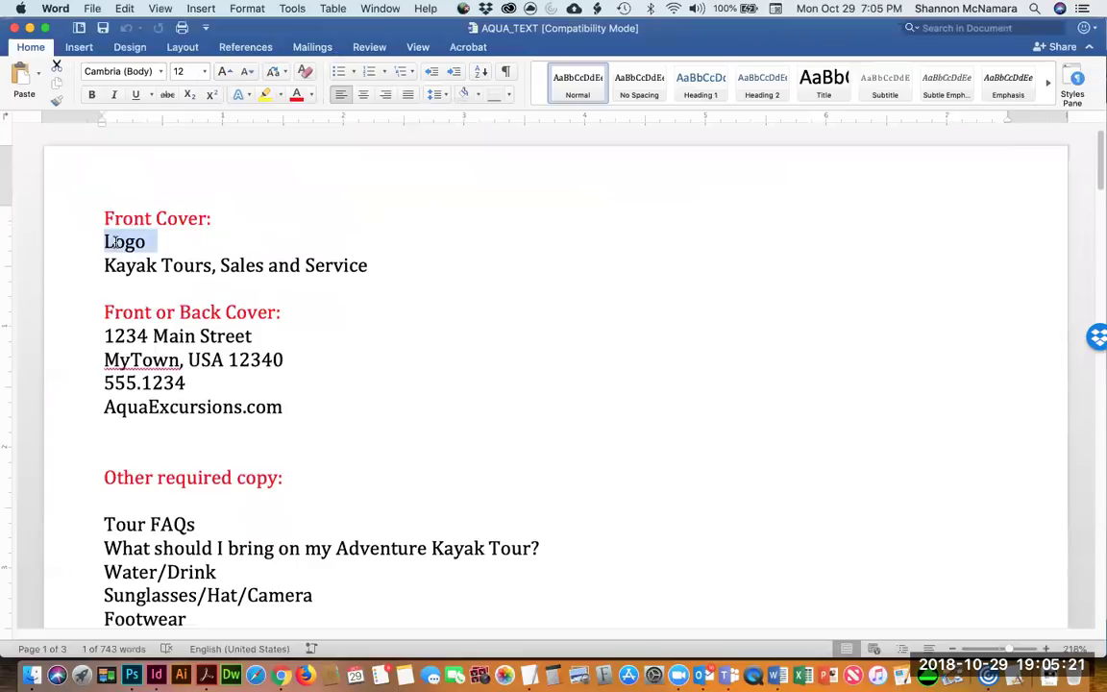
left_click_drag(105, 267, 366, 270)
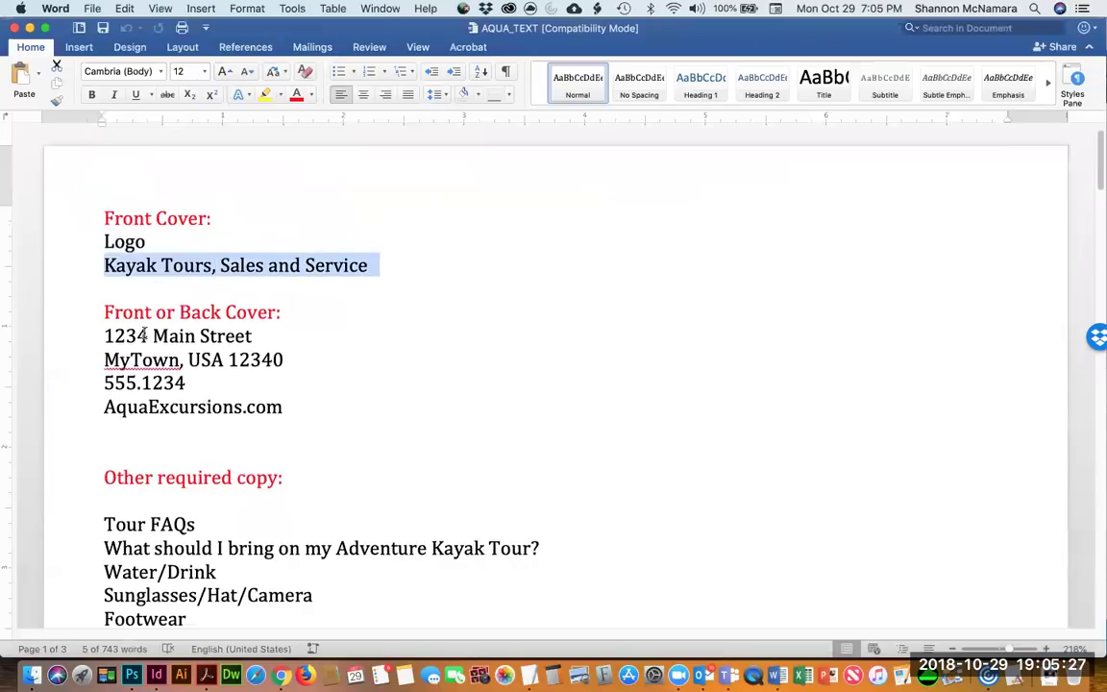
left_click(145, 314)
scroll(147, 308, "down", 1)
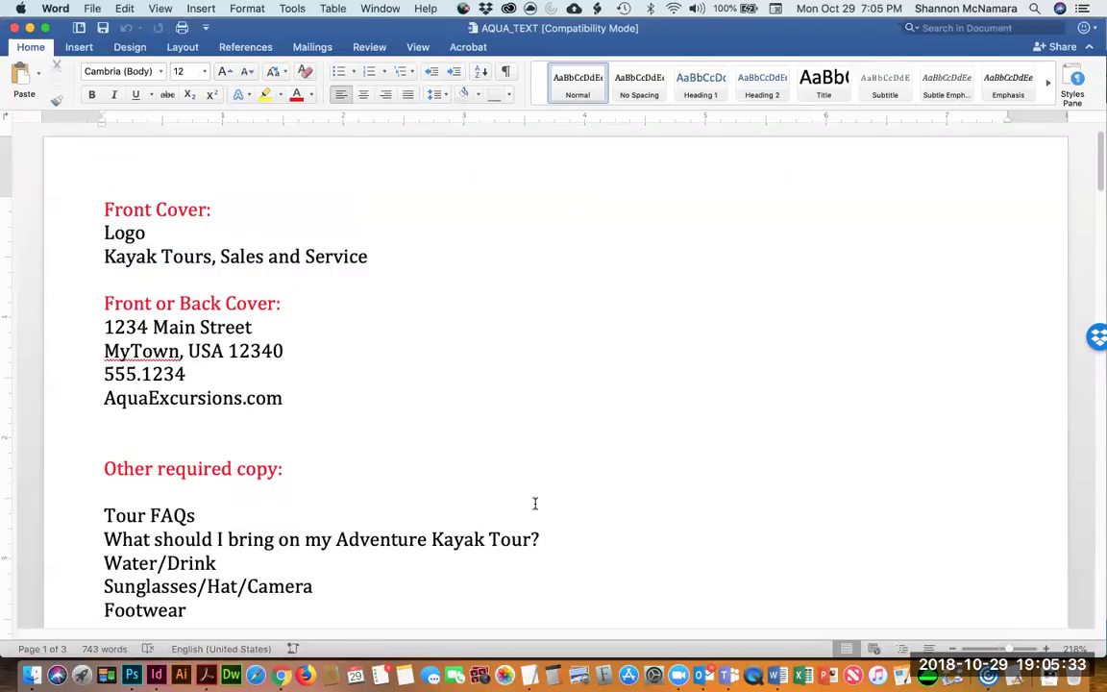
Open Photo Booth to show the live camera view, and quit it.
left_click(481, 675)
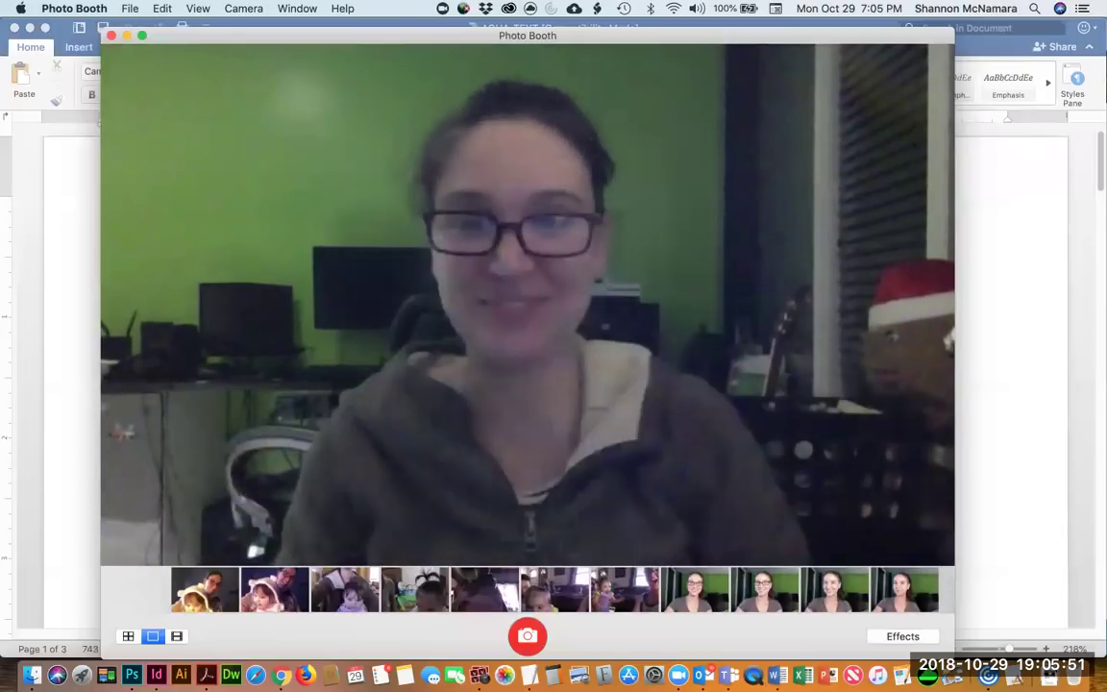
key("super+q")
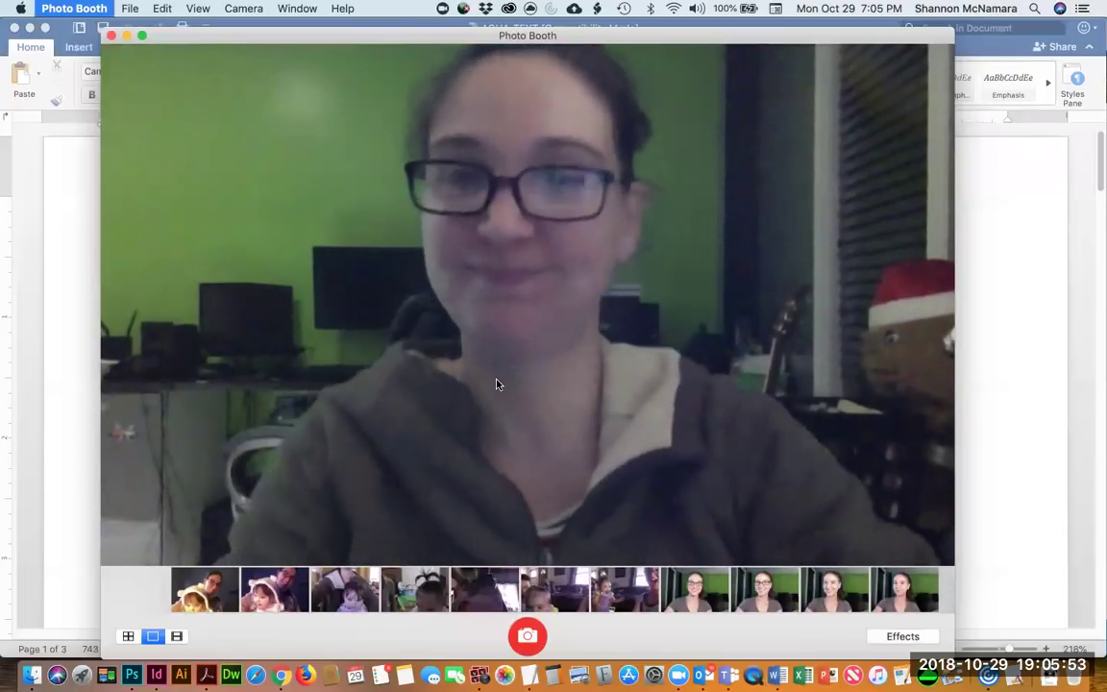
Apply the Title style to the Tour FAQs heading under Other required copy.
scroll(317, 377, "down", 2)
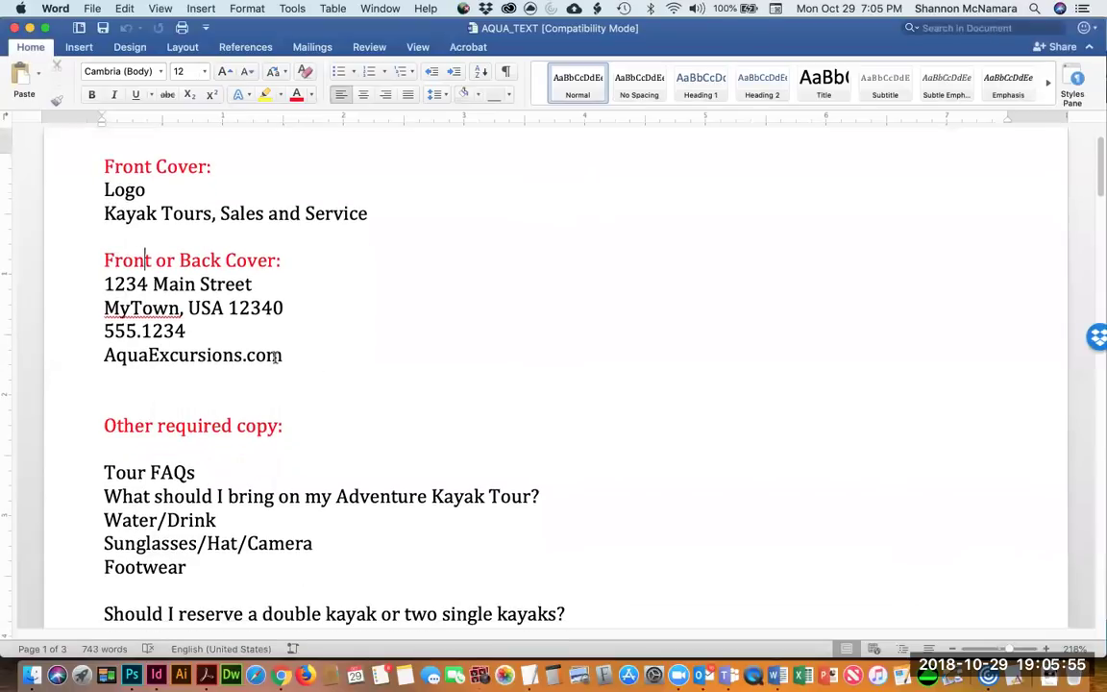
scroll(276, 375, "down", 4)
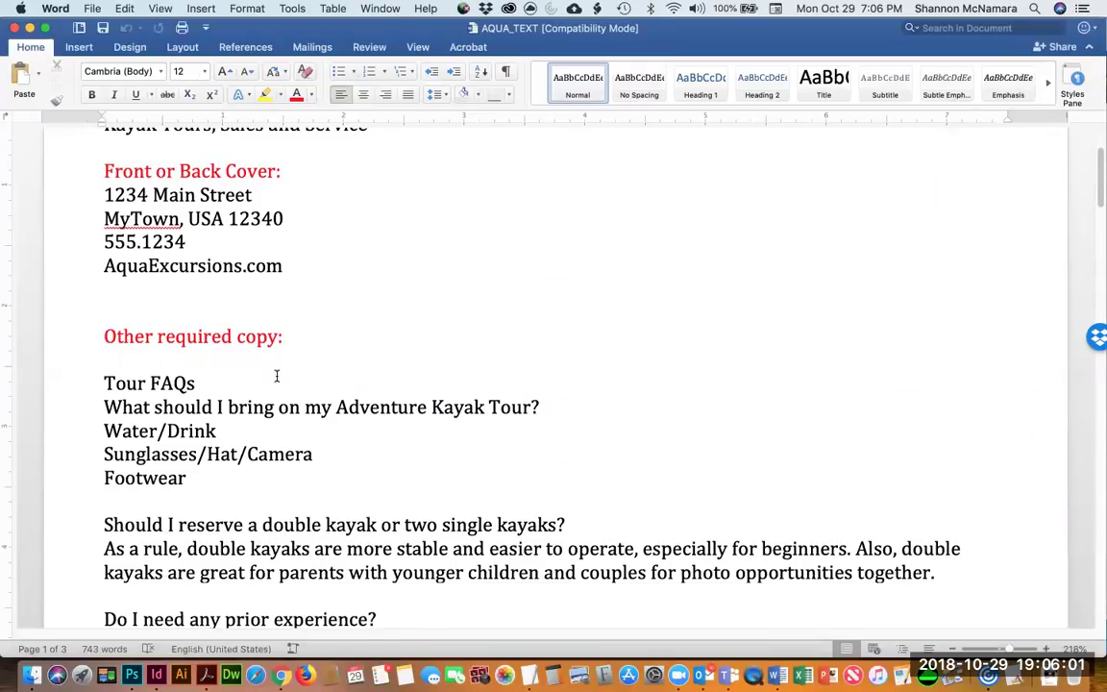
left_click_drag(104, 381, 206, 382)
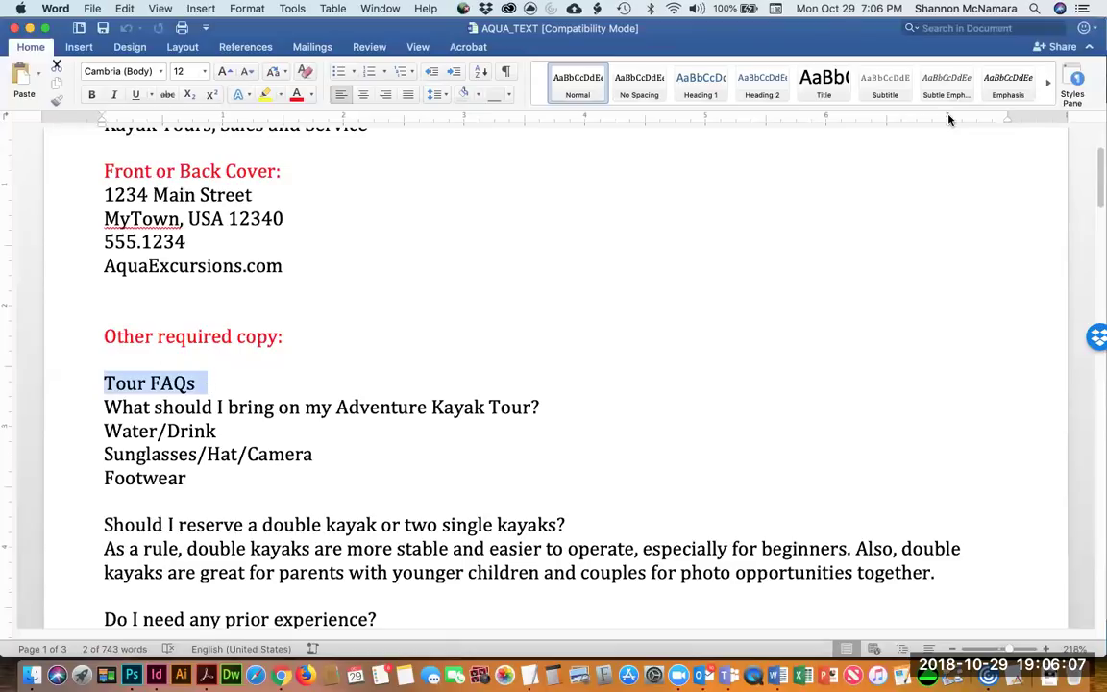
left_click(832, 87)
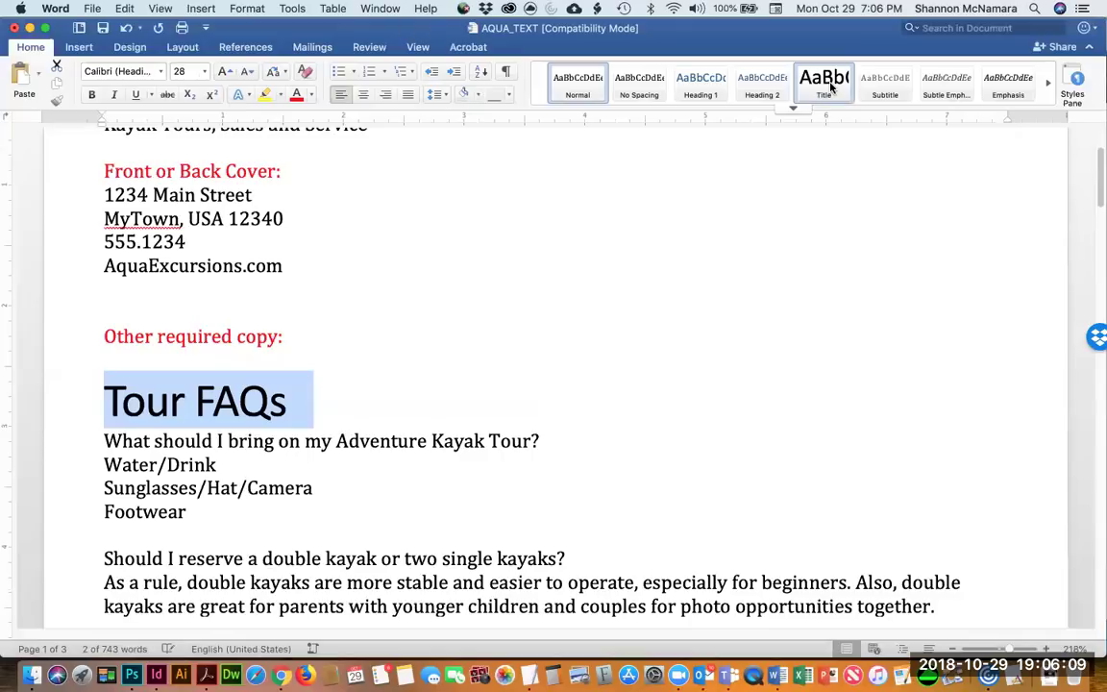
left_click(282, 424)
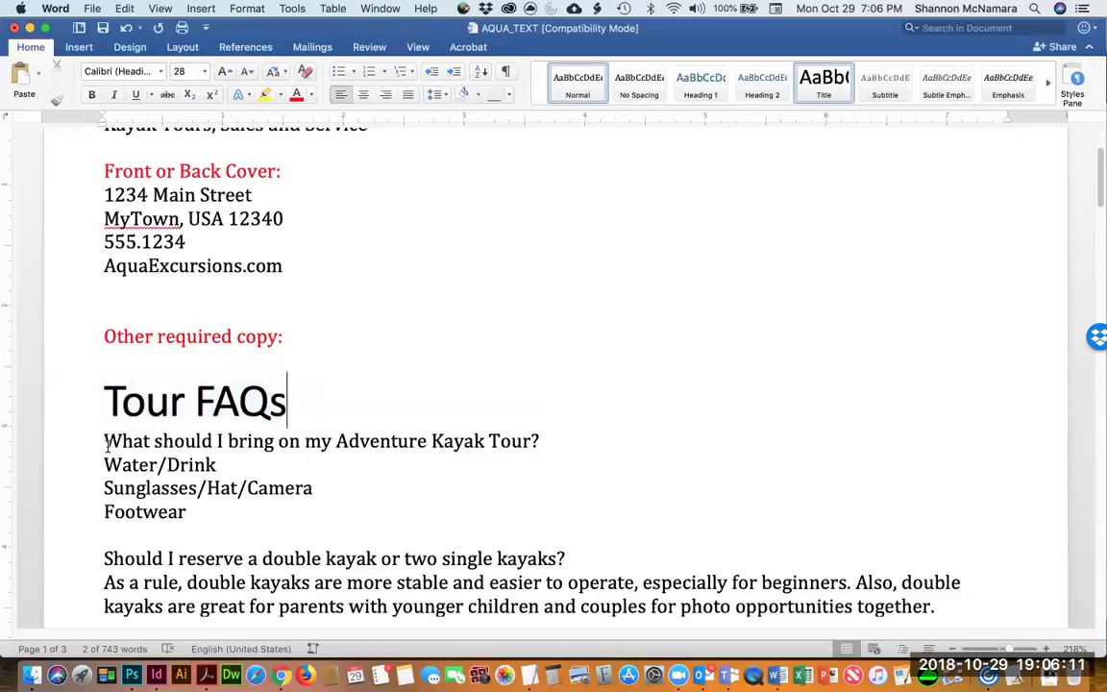
Apply the Subtitle style to the question "What should I bring on my Adventure Kayak Tour?" and highlight the body text below it.
left_click_drag(104, 441, 585, 445)
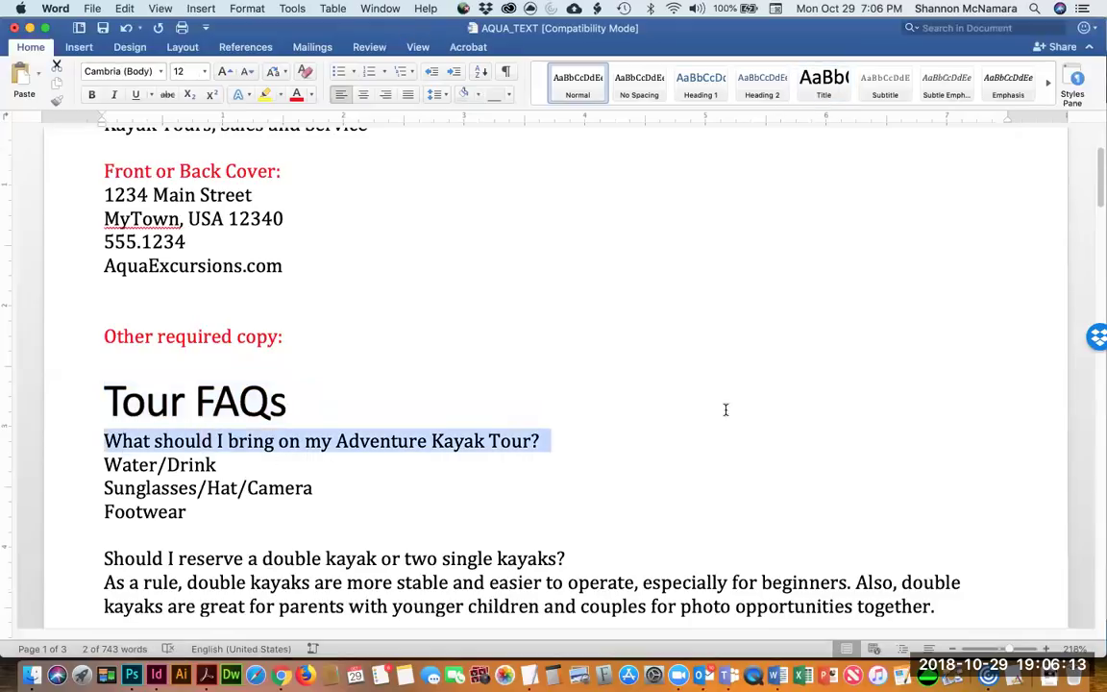
left_click(885, 84)
left_click_drag(112, 475, 227, 476)
left_click(200, 522)
Apply the Subtitle style to the question "Should I reserve a double kayak or two single kayaks?" and select its answer paragraph.
scroll(183, 452, "down", 3)
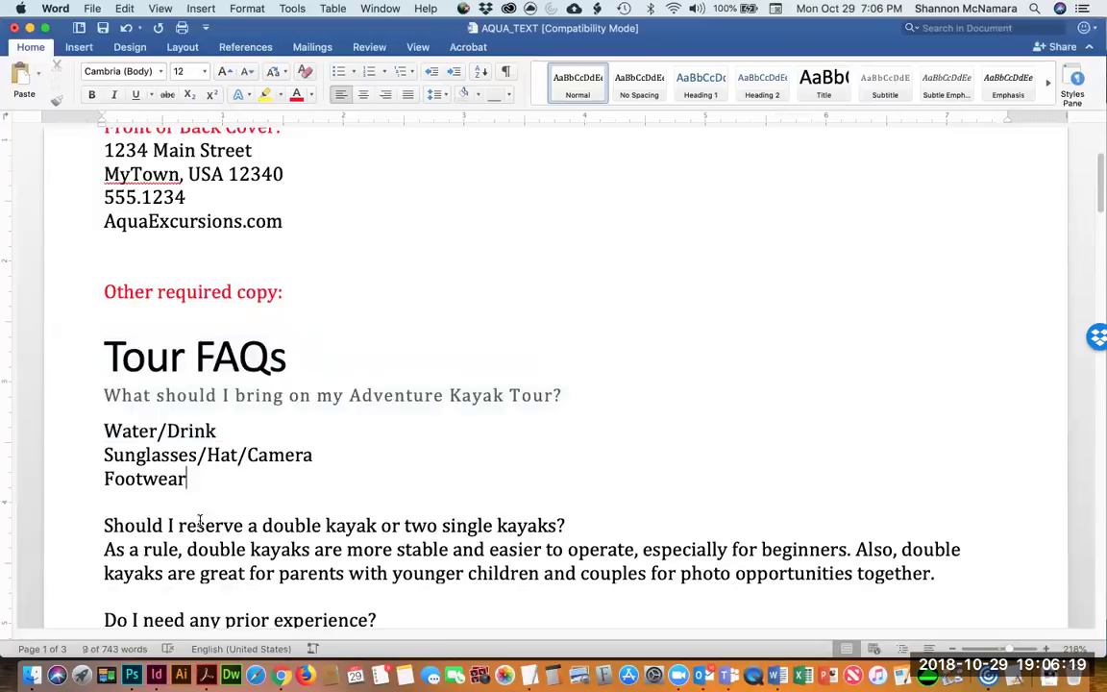
left_click_drag(96, 470, 594, 466)
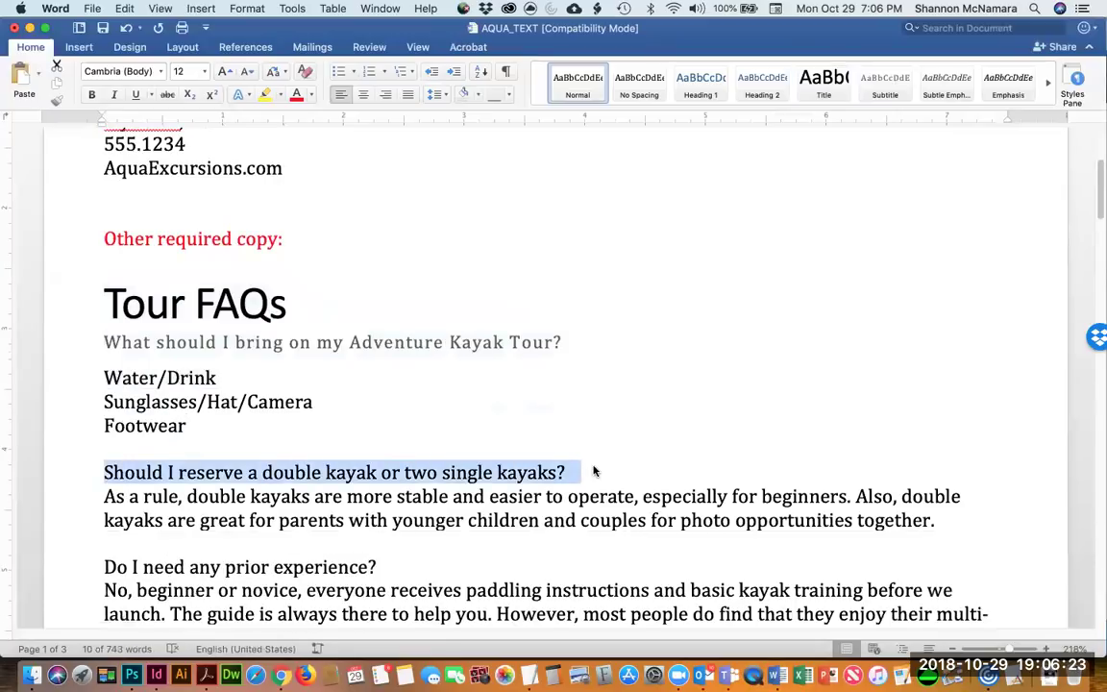
left_click(883, 87)
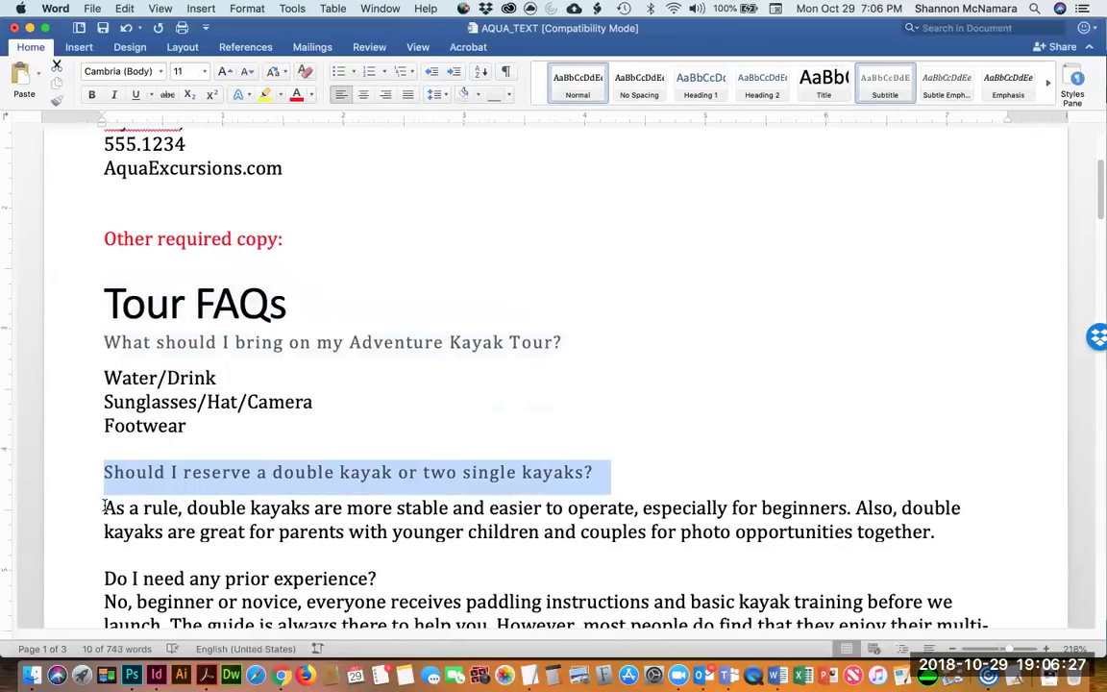
left_click(105, 507)
left_click(937, 529, "shift")
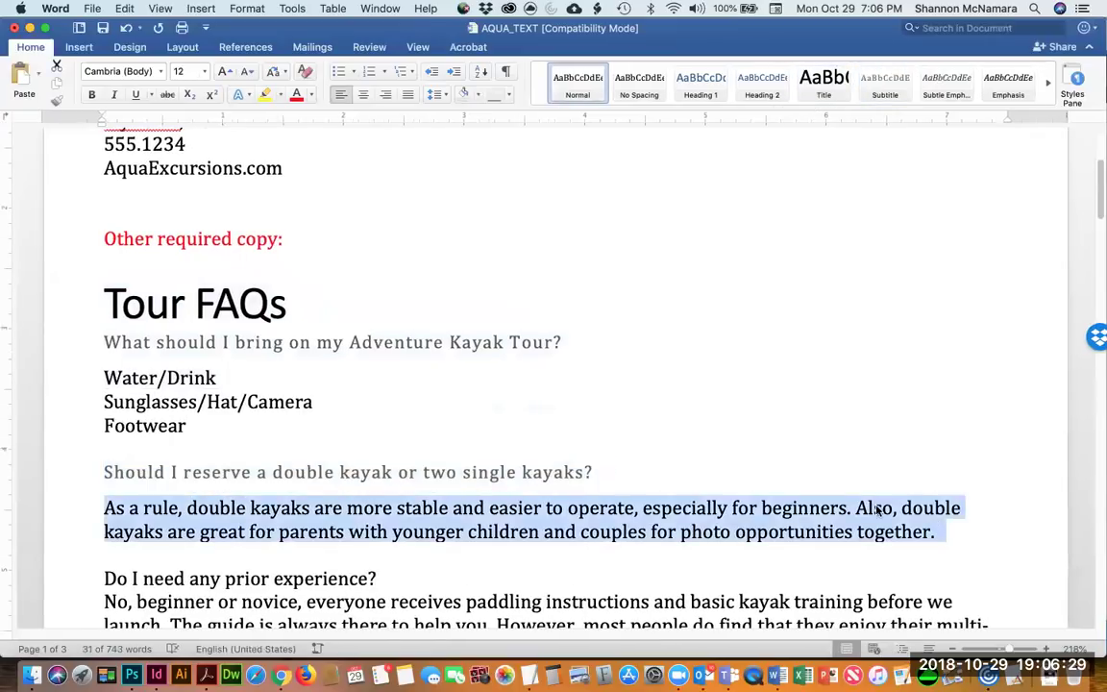
Apply the Subtitle style to the question "Do I need any prior experience?" and deselect it.
scroll(877, 506, "down", 1)
scroll(286, 558, "down", 1)
left_click_drag(102, 548, 443, 552)
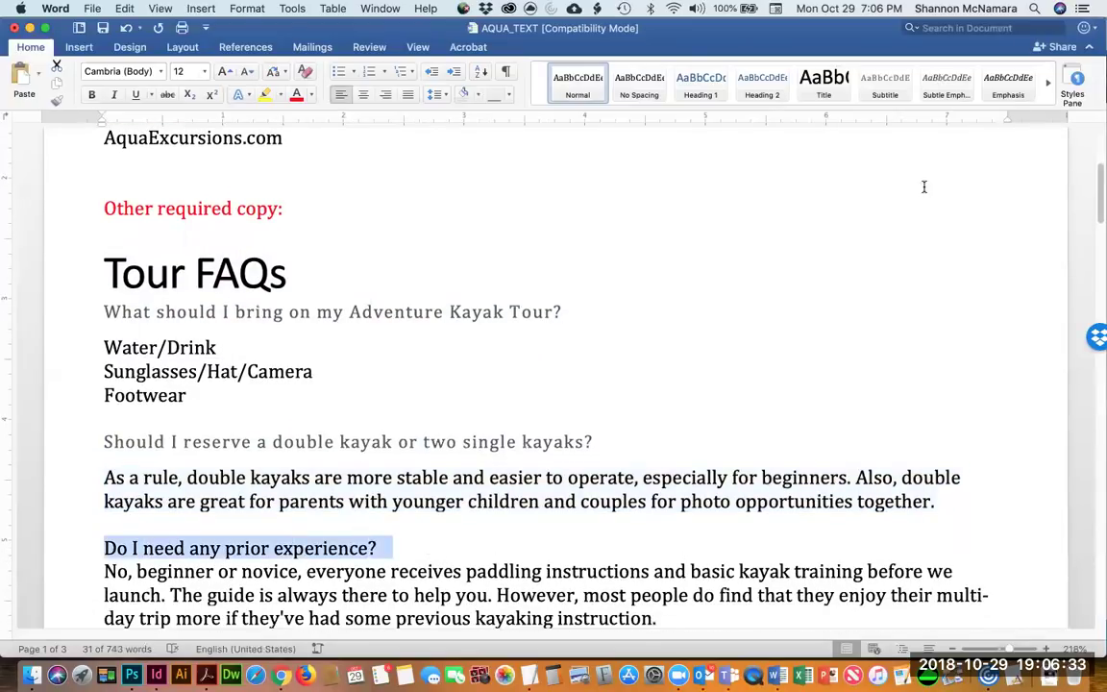
left_click(884, 86)
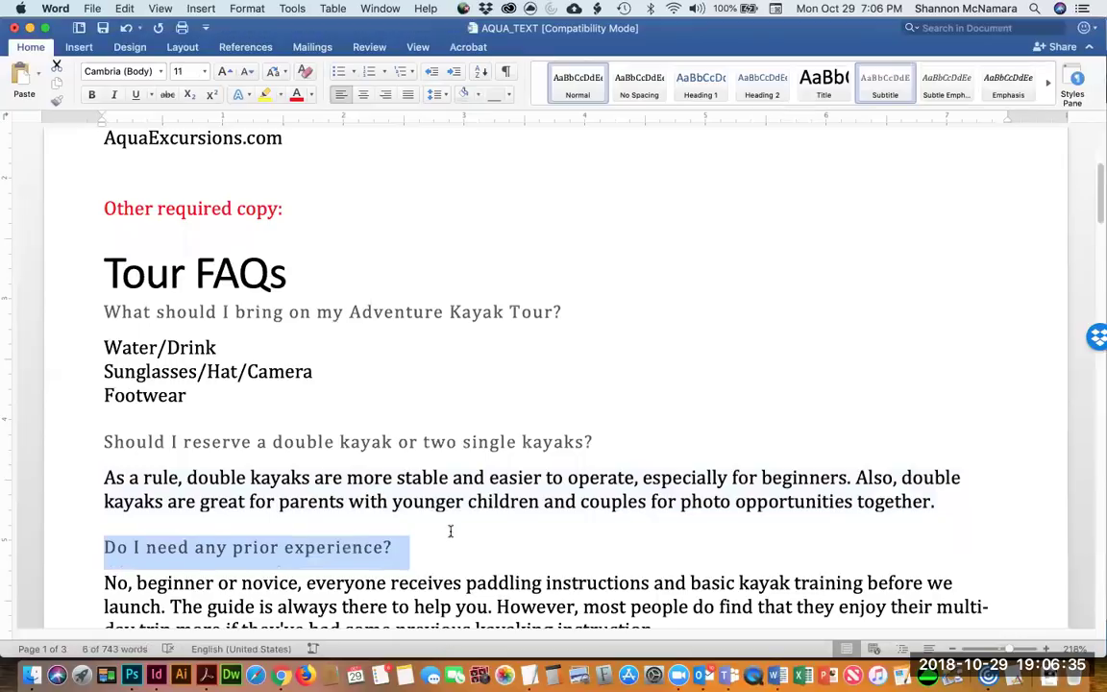
scroll(447, 540, "down", 1)
scroll(447, 541, "down", 10)
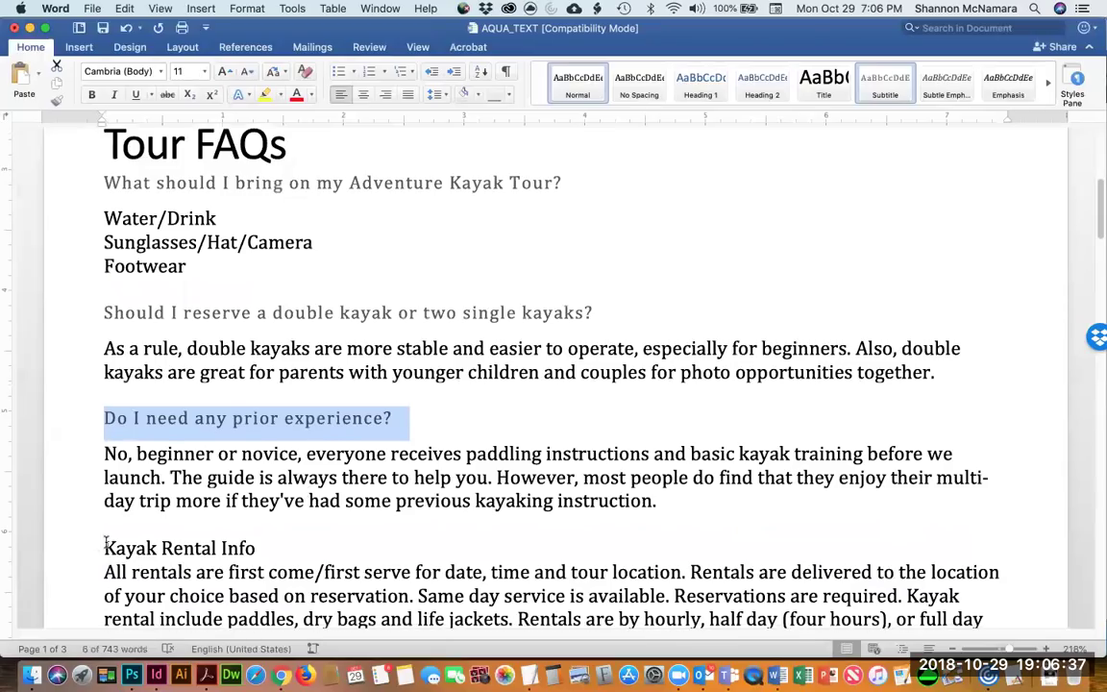
left_click(137, 457)
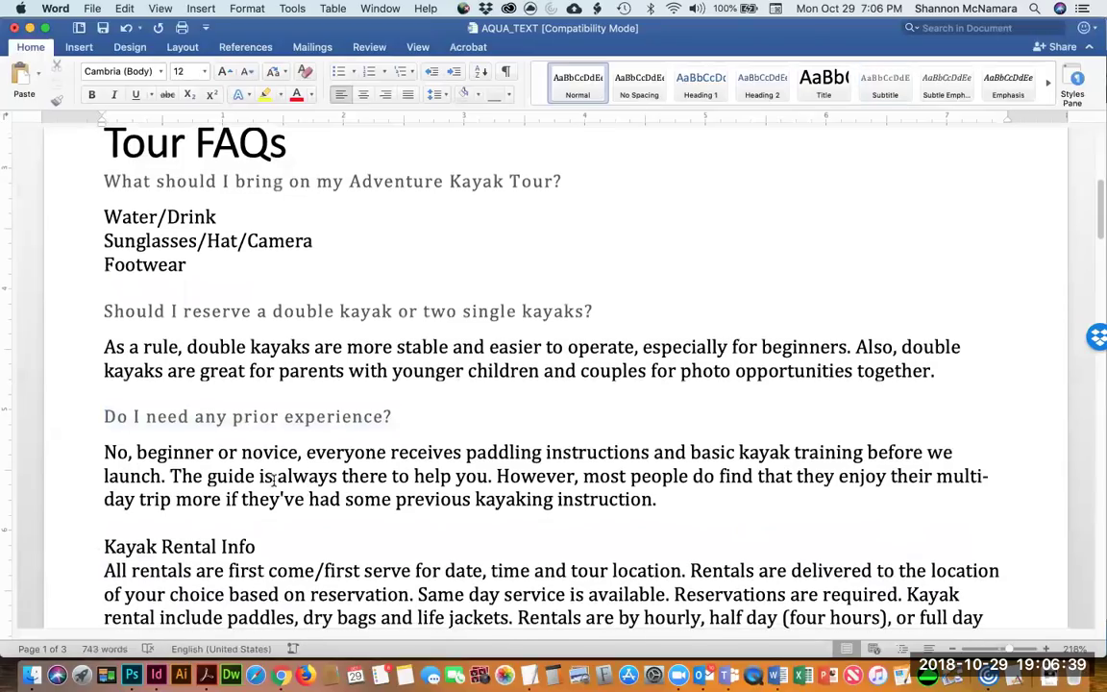
Apply the Title style to the Kayak Rental Info heading and deselect it.
scroll(180, 545, "down", 2)
left_click_drag(104, 522, 268, 522)
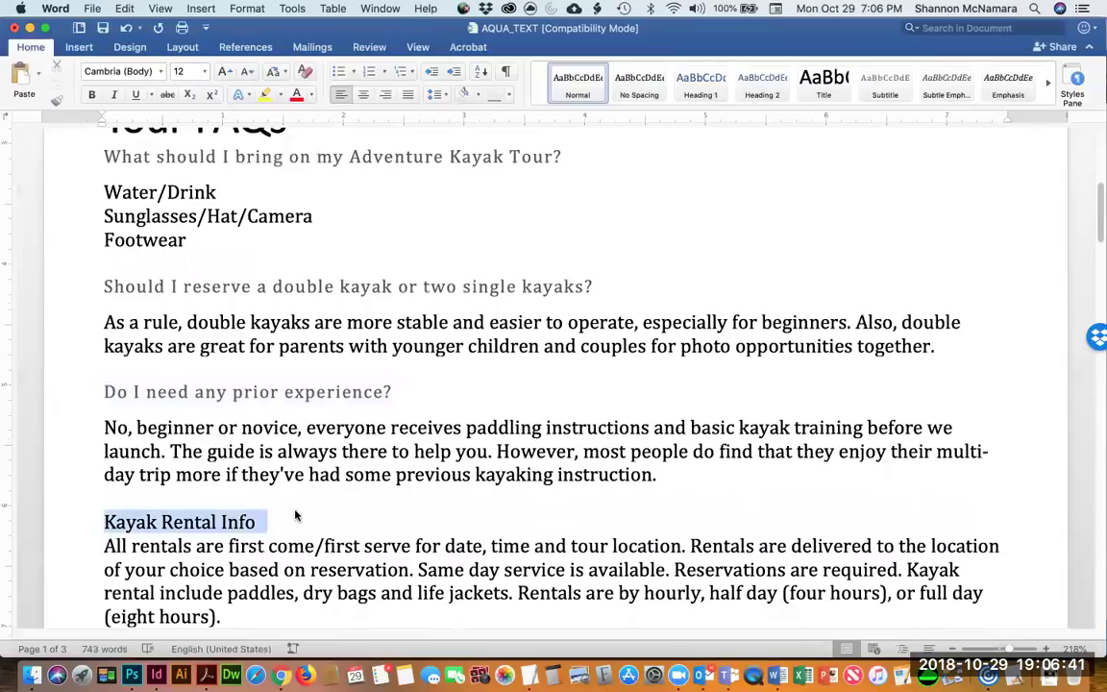
left_click(819, 84)
left_click(445, 527)
Try the Subtitle style on the four rental price lines from 1 Hour to Weekly, return them to Normal and make them bold.
scroll(289, 519, "down", 2)
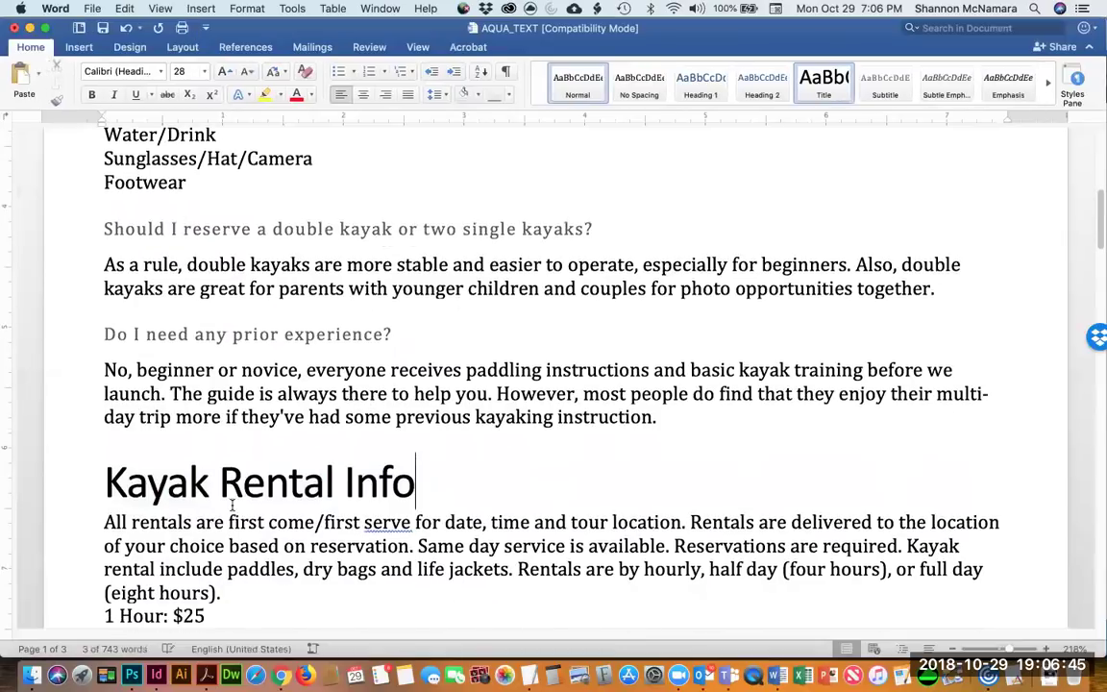
scroll(260, 524, "down", 3)
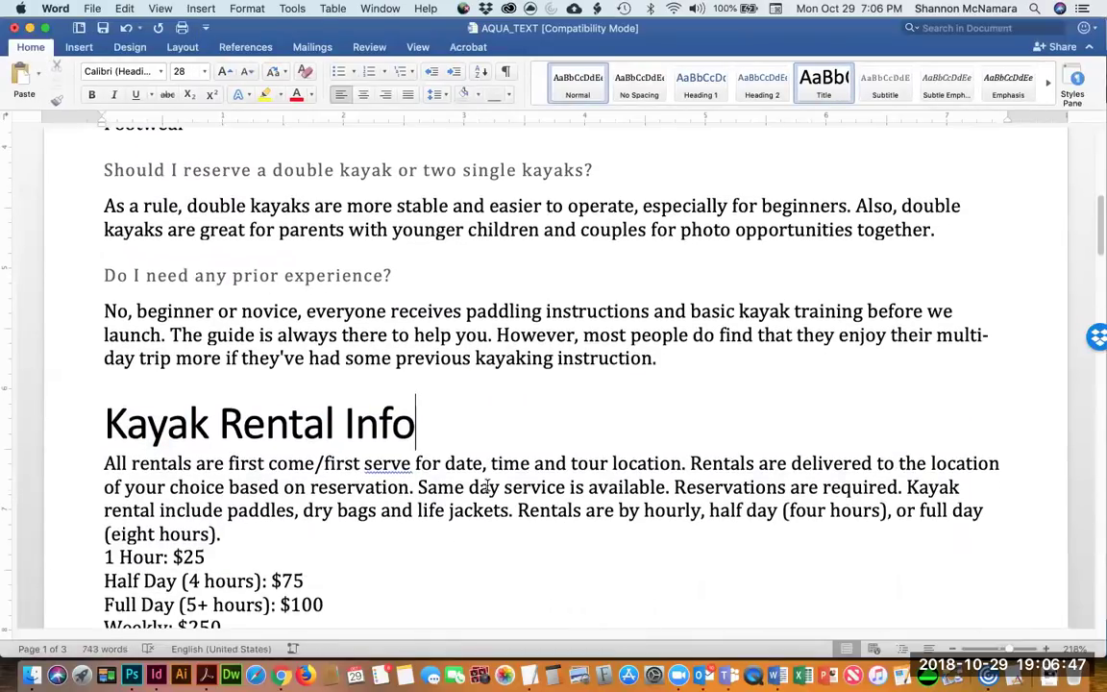
scroll(490, 484, "down", 2)
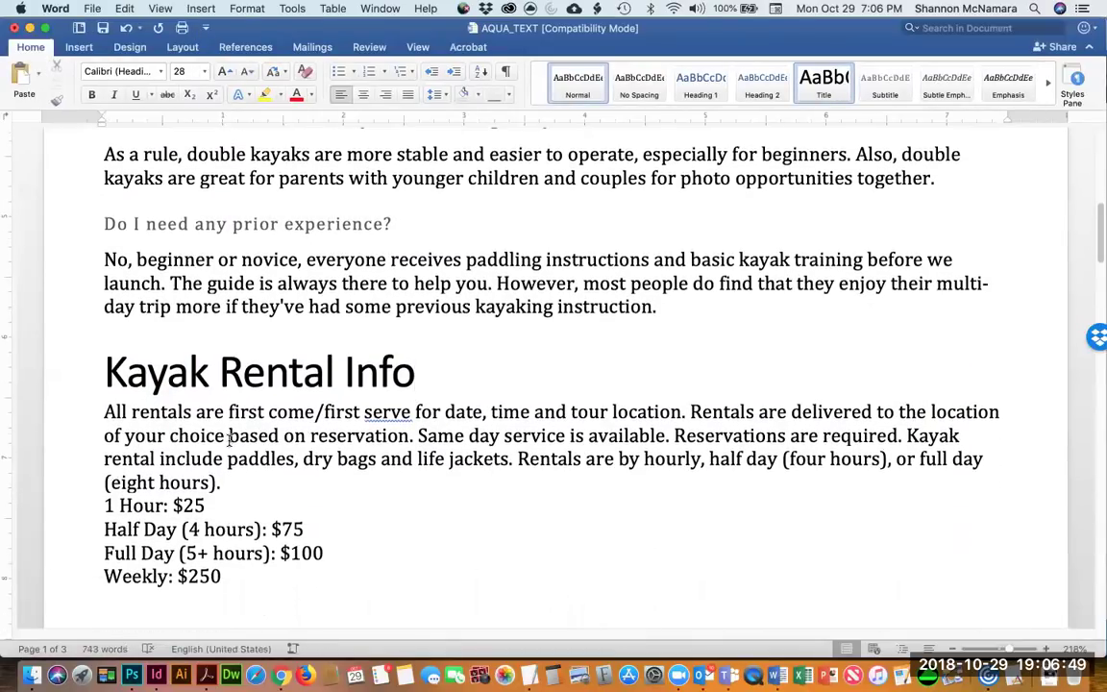
left_click_drag(102, 499, 229, 572)
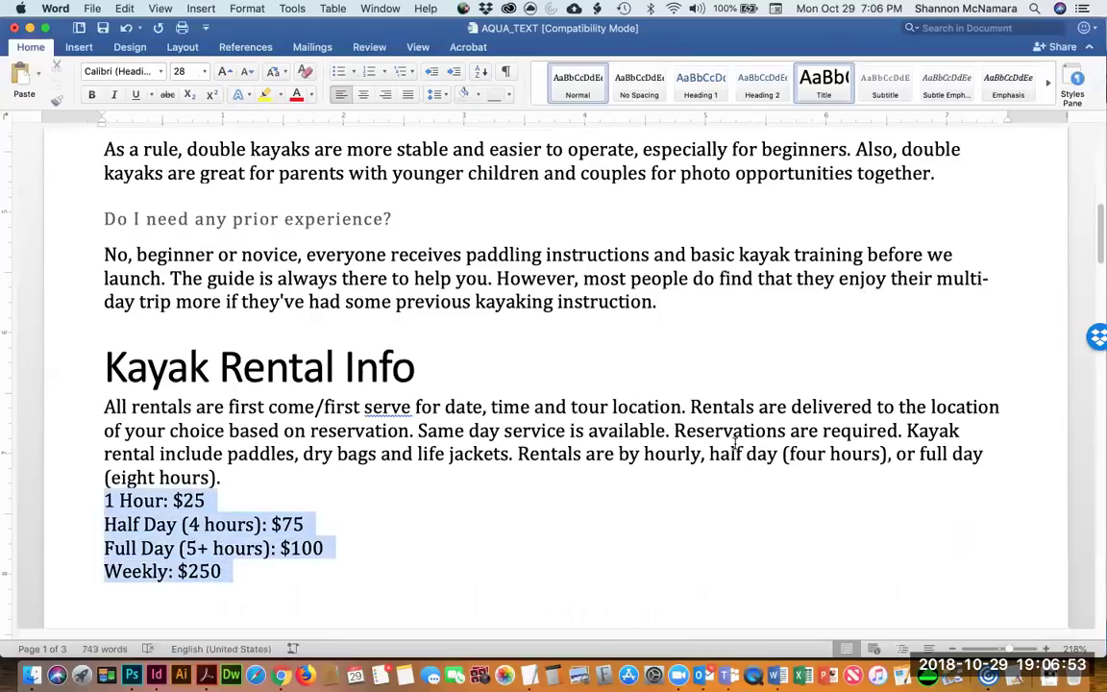
left_click(886, 82)
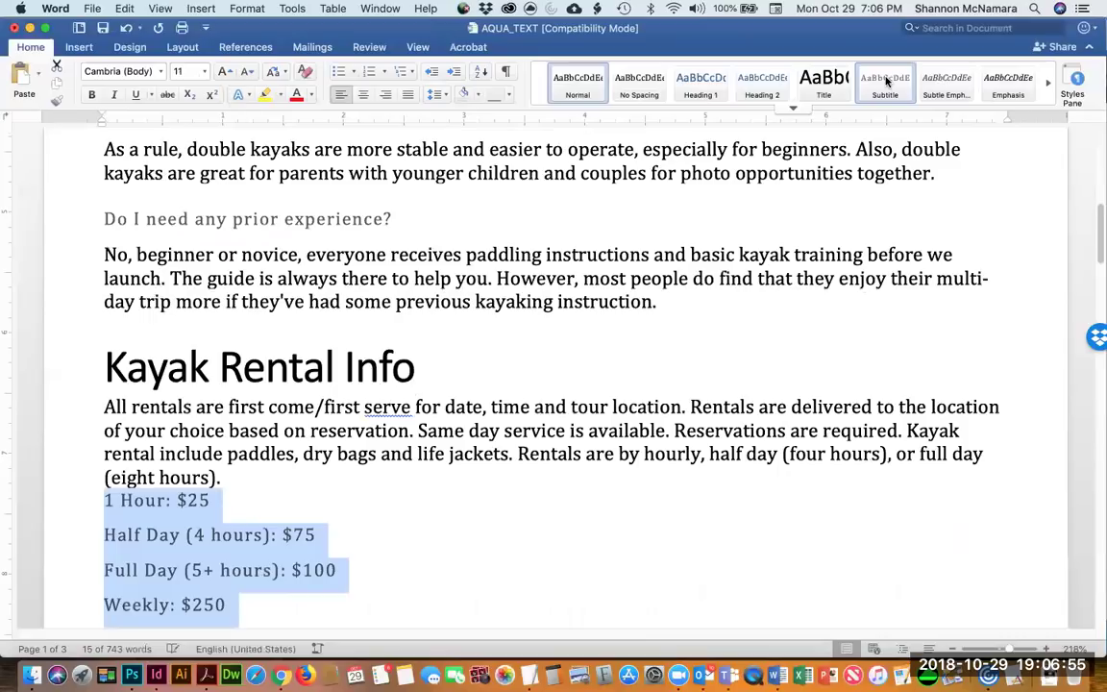
left_click(579, 85)
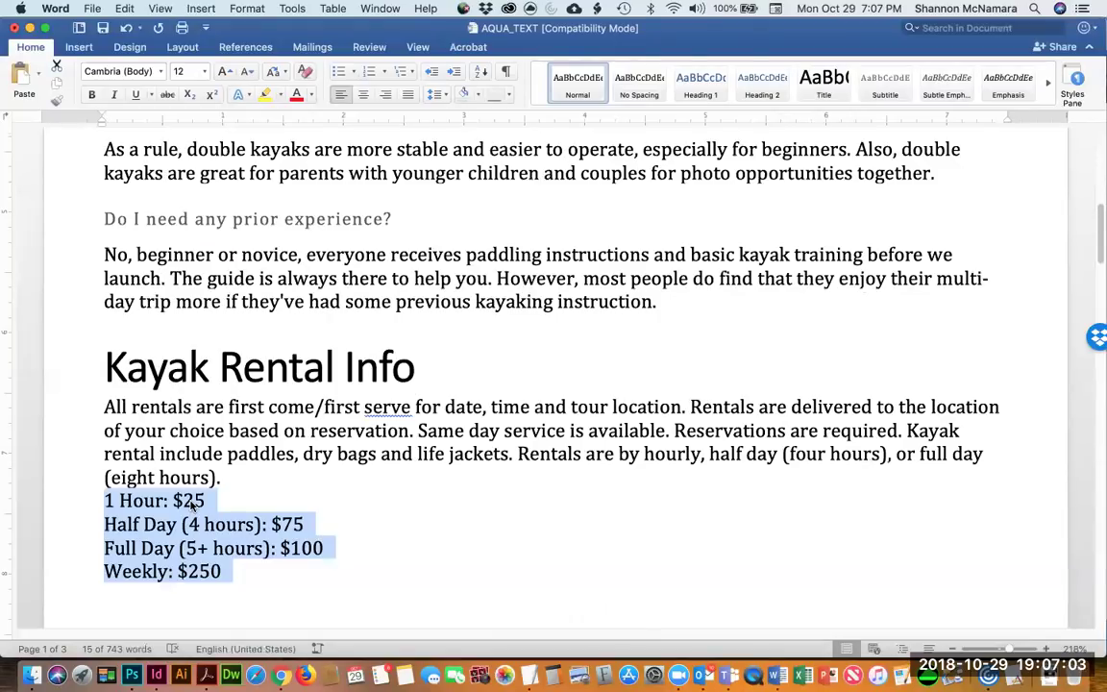
key("super+b")
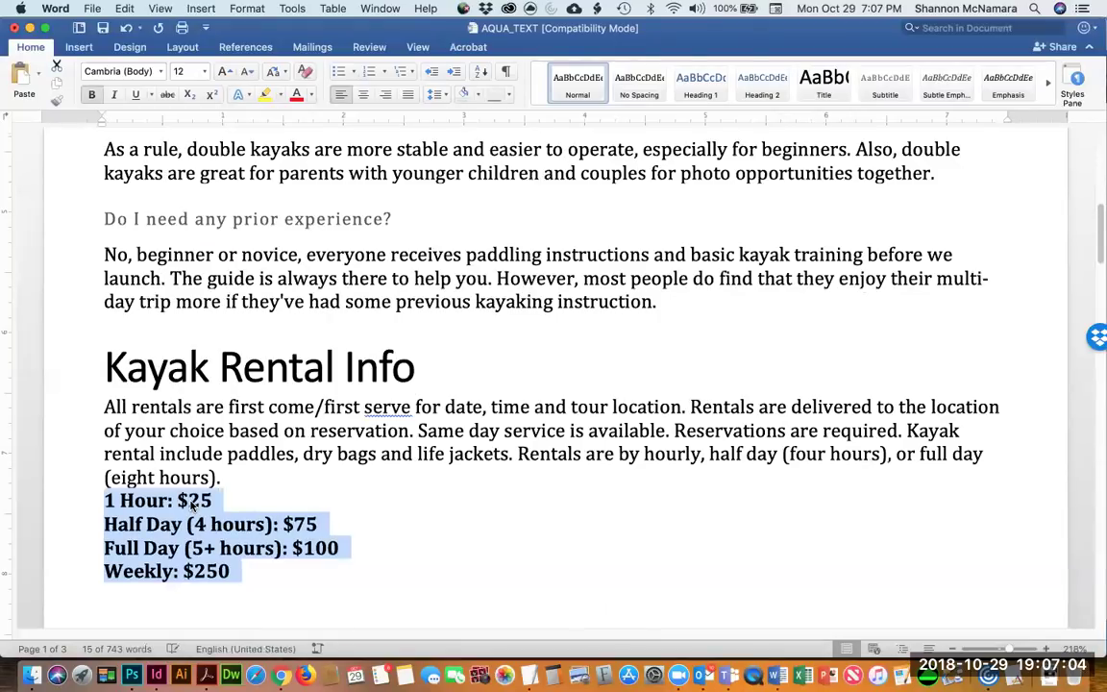
left_click(319, 576)
Apply the Title style to the Custom Adventures heading below the rental prices and deselect it.
scroll(344, 561, "down", 2)
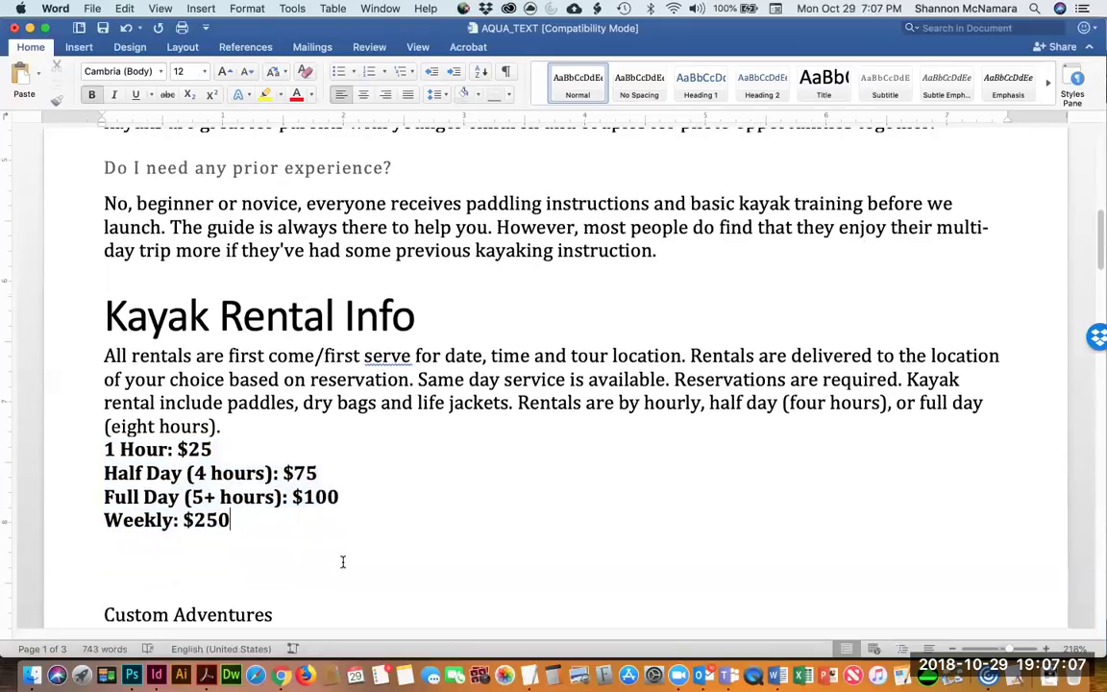
scroll(342, 561, "down", 4)
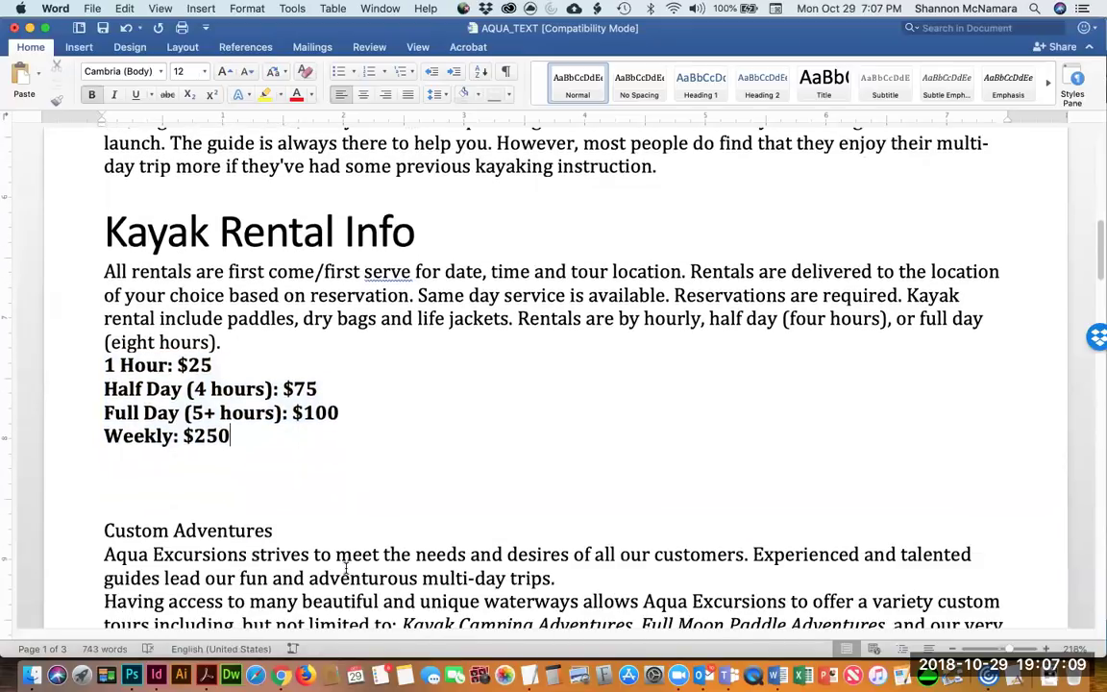
scroll(346, 565, "down", 2)
scroll(286, 447, "down", 1)
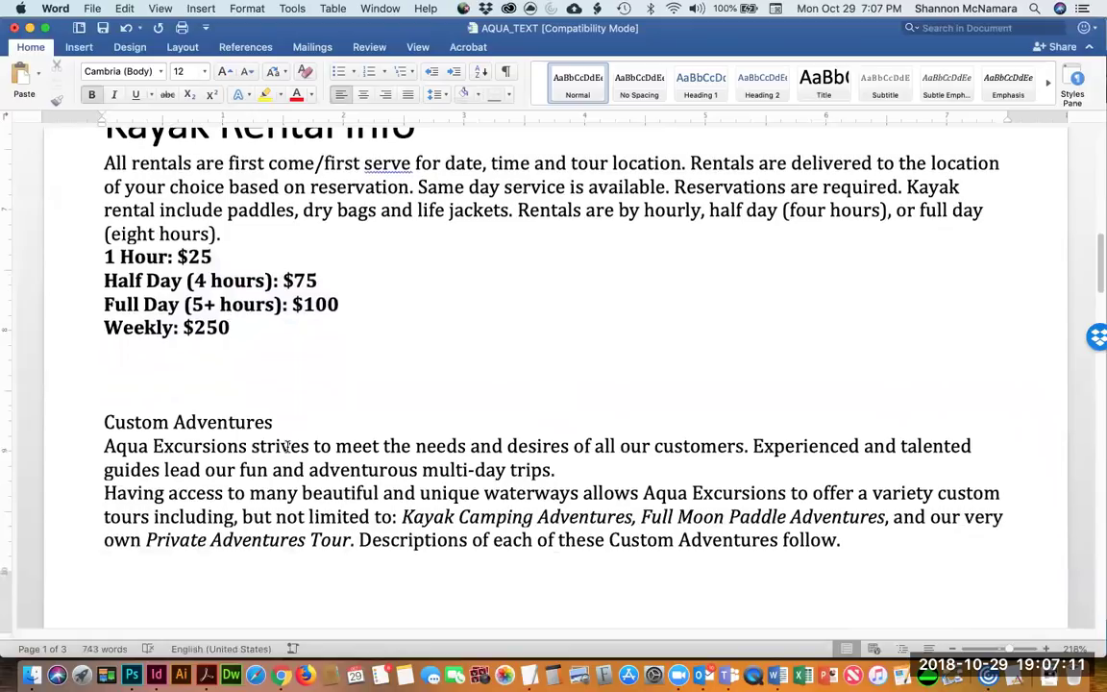
left_click_drag(102, 422, 316, 428)
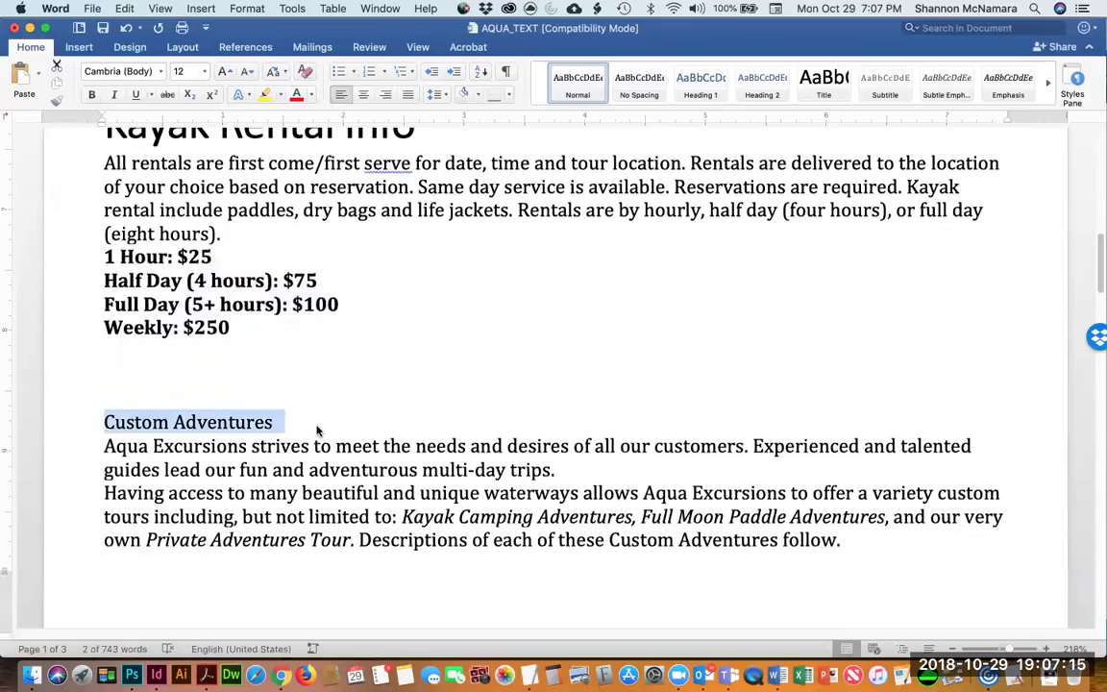
left_click(824, 85)
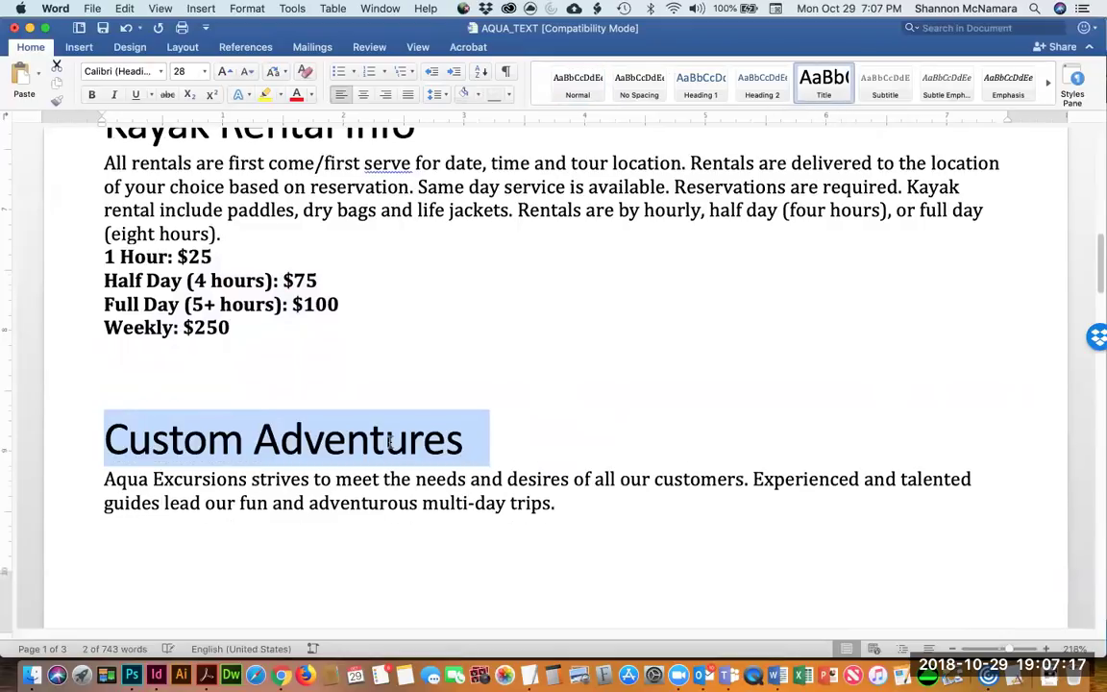
scroll(317, 452, "down", 2)
left_click(315, 457)
Apply the Subtitle style to the Kayak Camping Adventure heading in the Custom Adventures section.
scroll(316, 458, "down", 1)
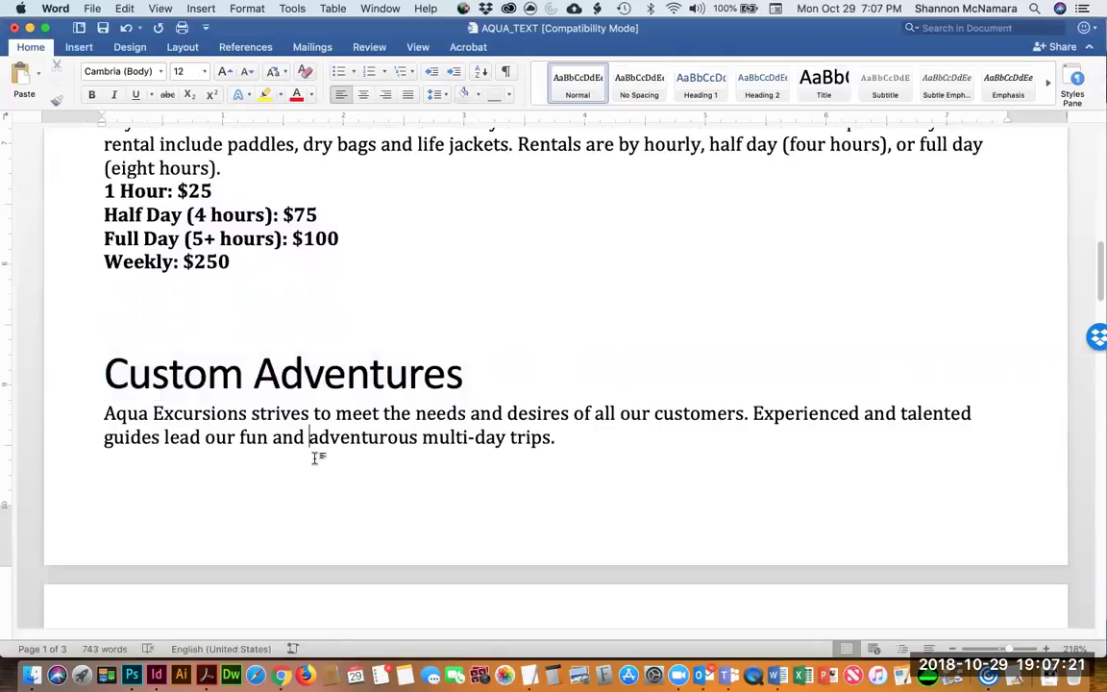
scroll(300, 471, "down", 2)
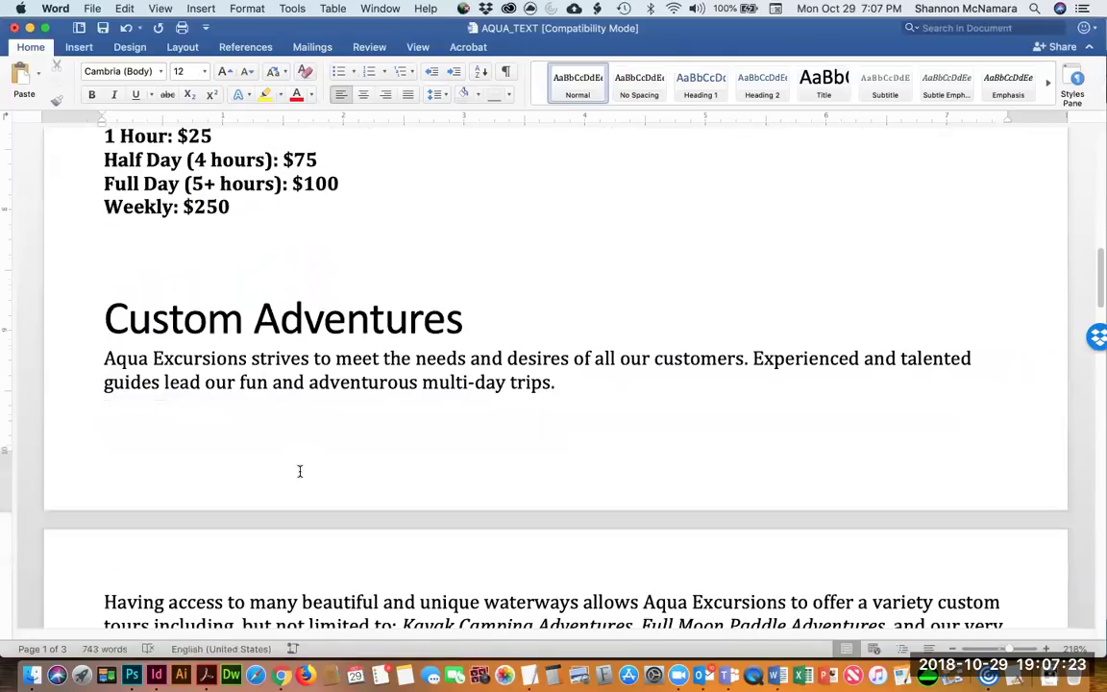
scroll(300, 471, "down", 1)
scroll(300, 471, "down", 5)
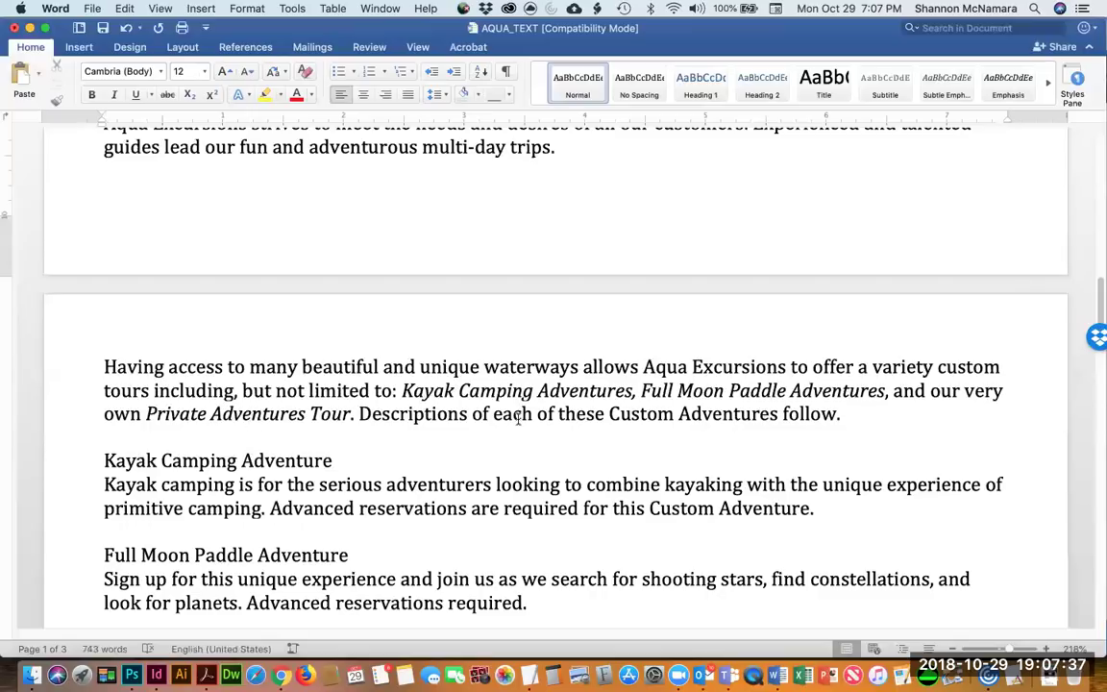
scroll(736, 413, "down", 1)
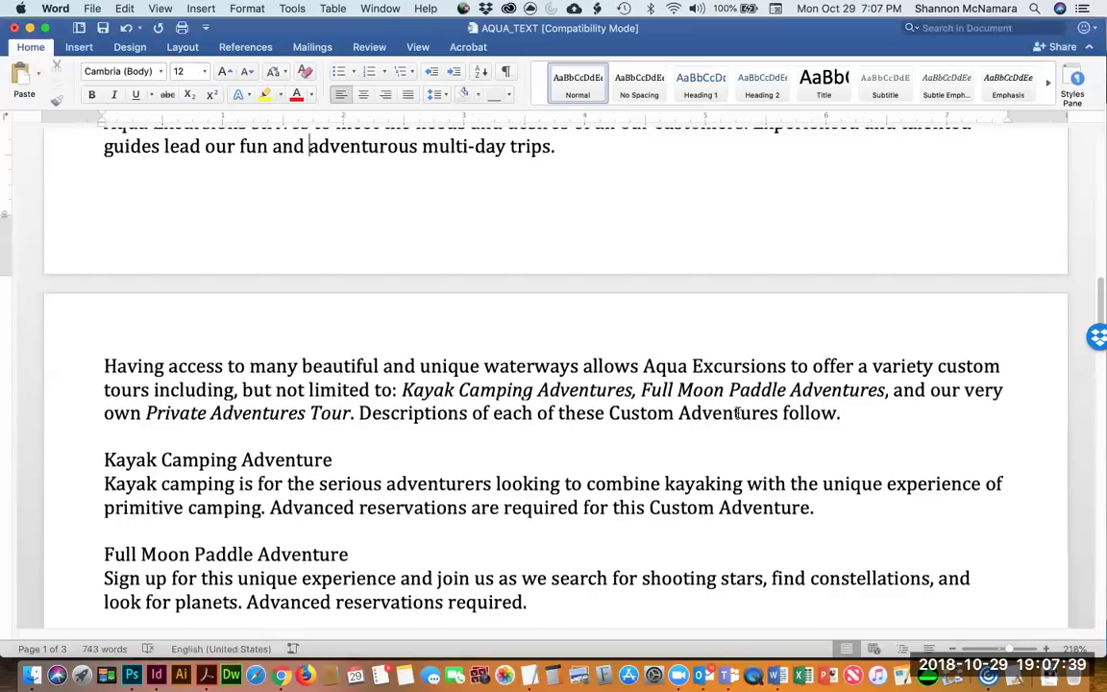
triple_click(364, 454)
scroll(278, 307, "up", 5)
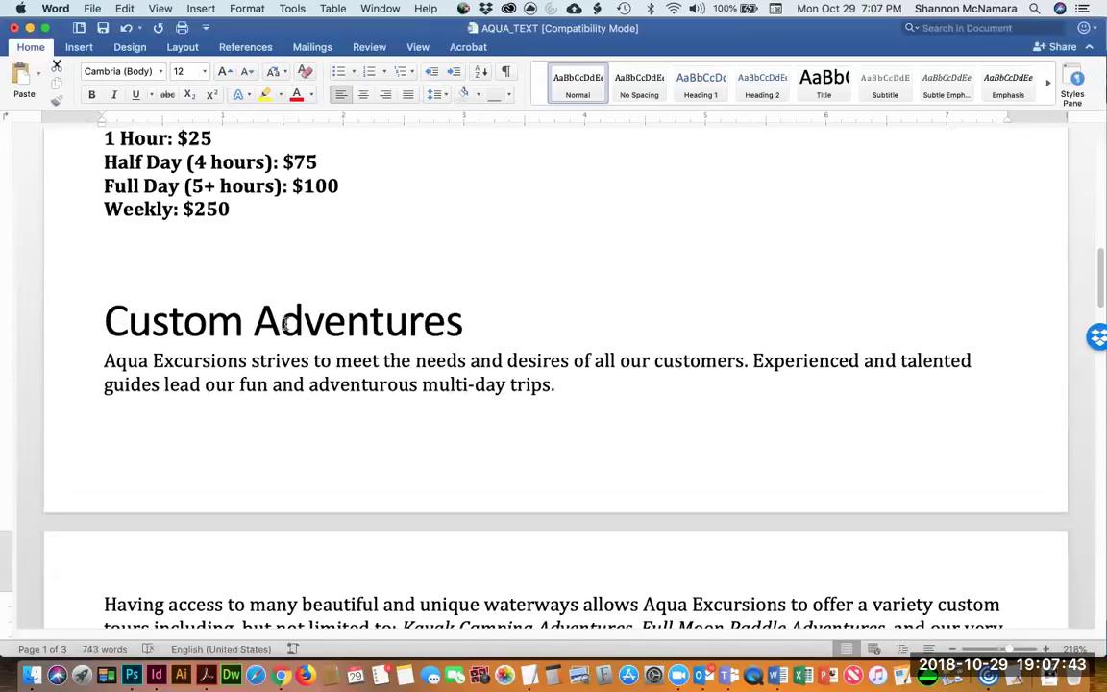
scroll(285, 325, "down", 1)
scroll(292, 348, "down", 5)
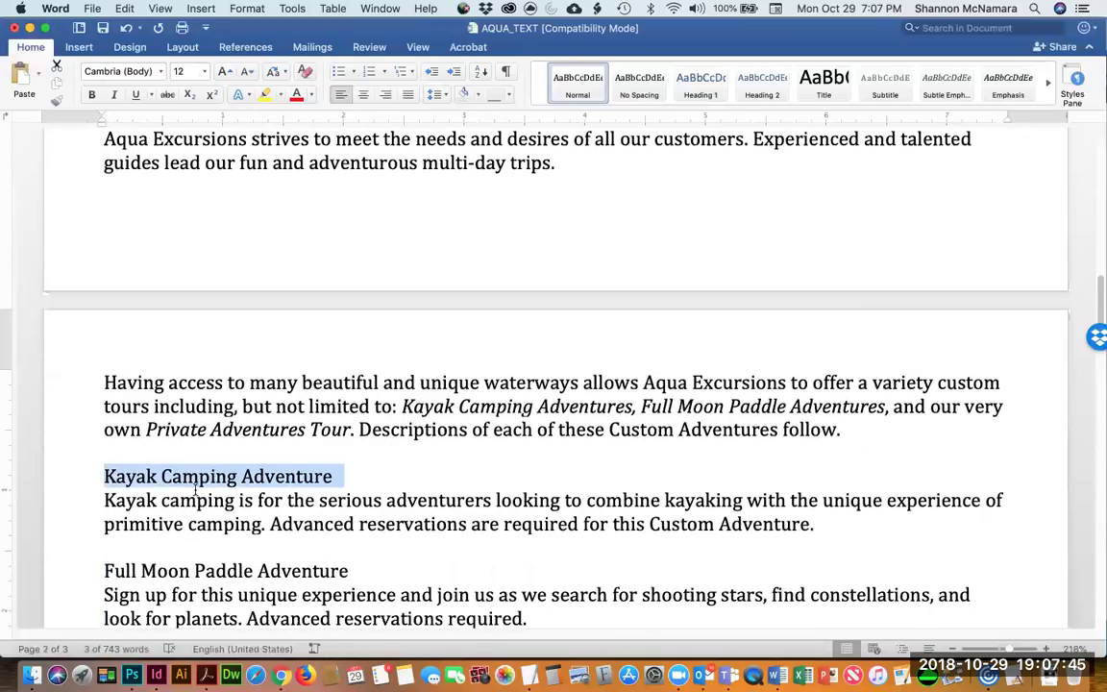
left_click(885, 81)
Apply the Subtitle style to the Full Moon Paddle Adventure heading.
scroll(184, 541, "down", 1)
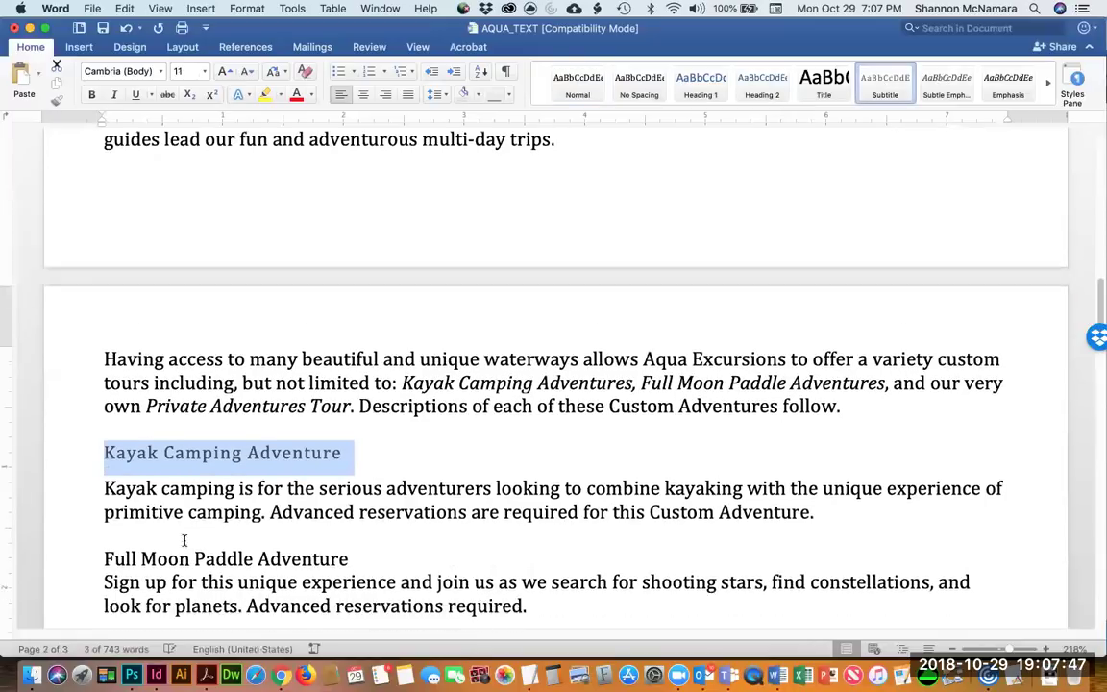
scroll(185, 541, "down", 1)
left_click_drag(104, 532, 385, 527)
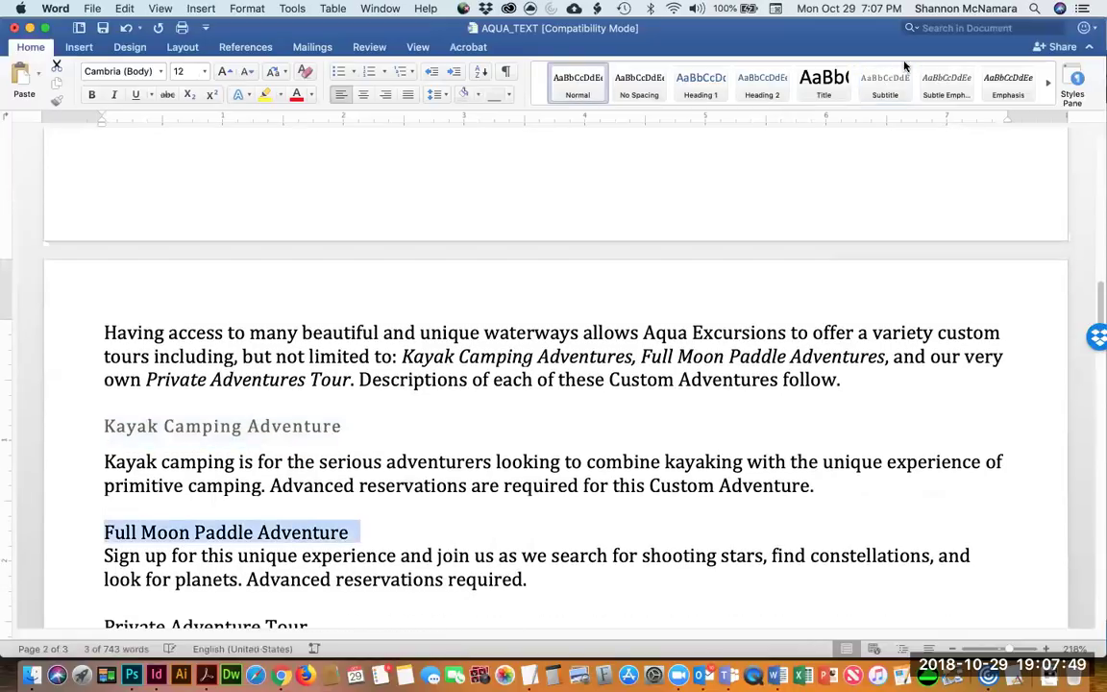
left_click(885, 81)
Apply the Subtitle style to the Private Adventure Tour heading.
scroll(408, 417, "down", 3)
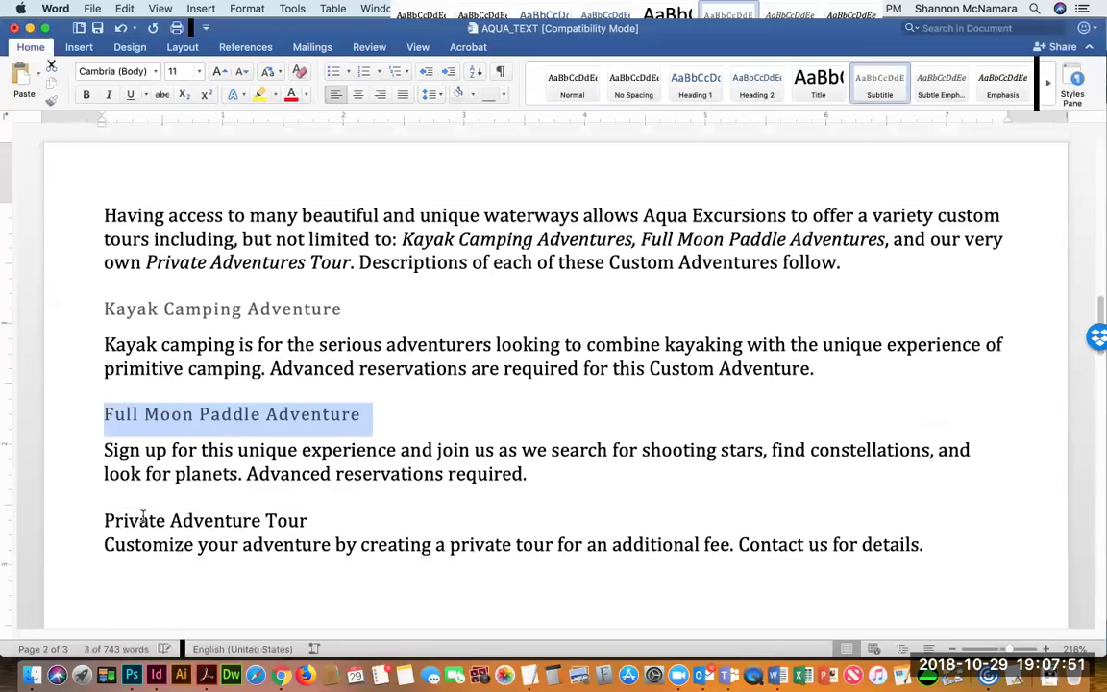
left_click_drag(103, 510, 358, 489)
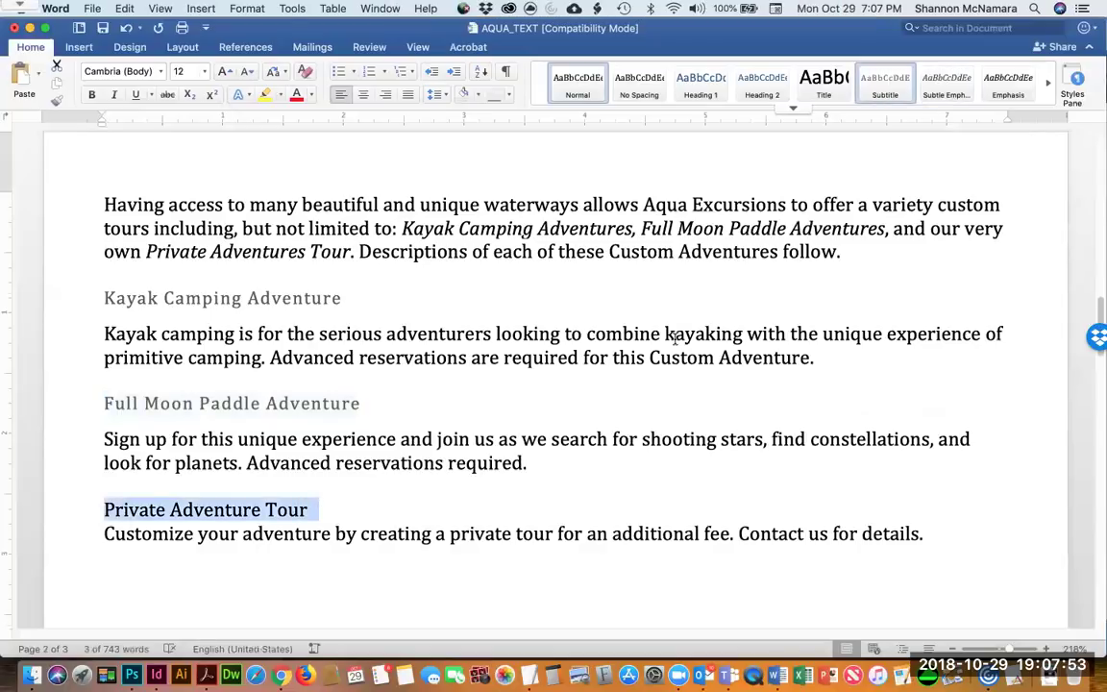
scroll(575, 425, "up", 5)
scroll(502, 401, "down", 4)
Apply the Title style to the About Us heading and deselect it.
scroll(375, 418, "down", 10)
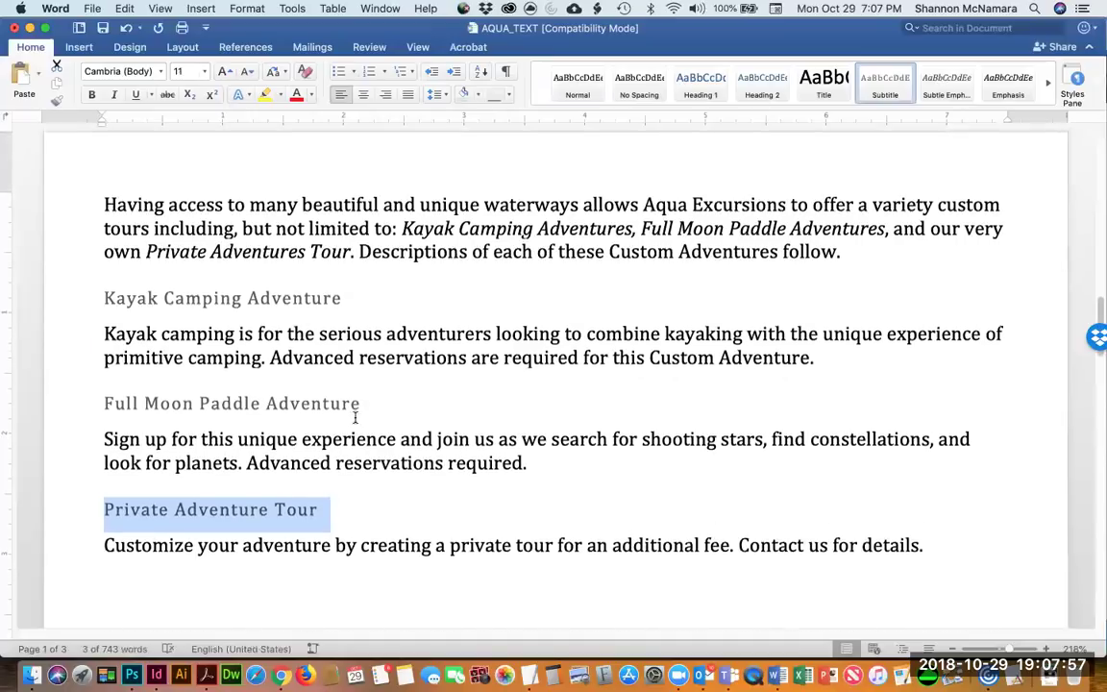
left_click_drag(109, 291, 195, 294)
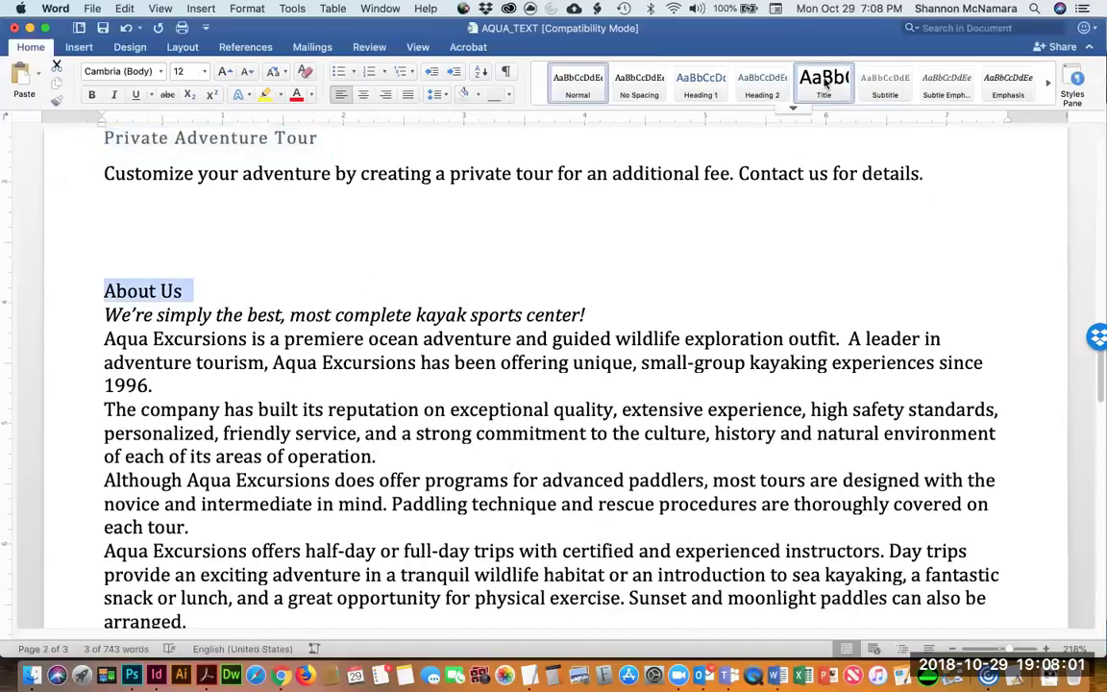
left_click(824, 85)
left_click(270, 339)
Apply the Title style to the heading "A tour Package for Every Taste" after the About Us copy.
scroll(468, 329, "down", 1)
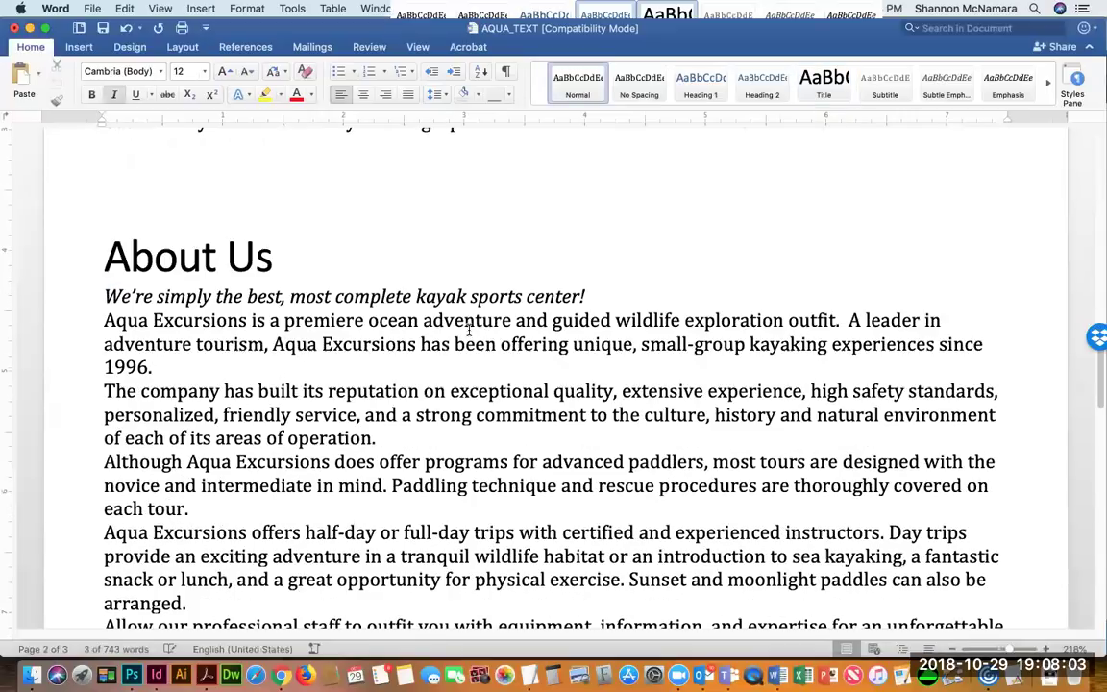
scroll(468, 331, "down", 4)
scroll(468, 331, "up", 1)
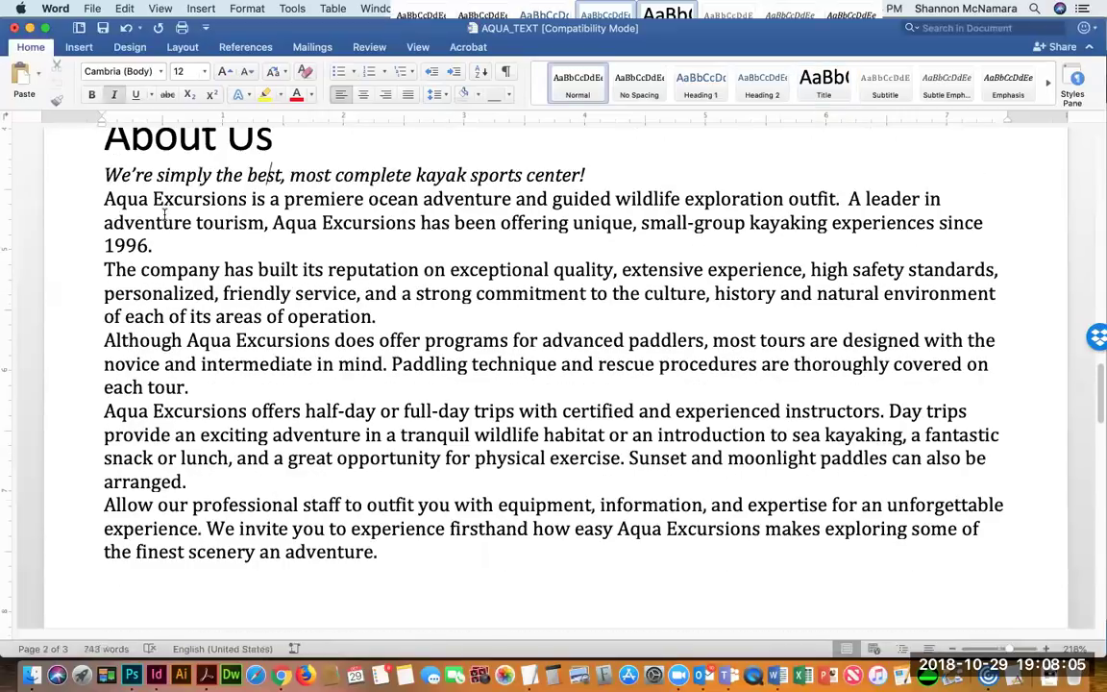
scroll(295, 569, "down", 1)
scroll(294, 571, "down", 4)
scroll(279, 465, "up", 1)
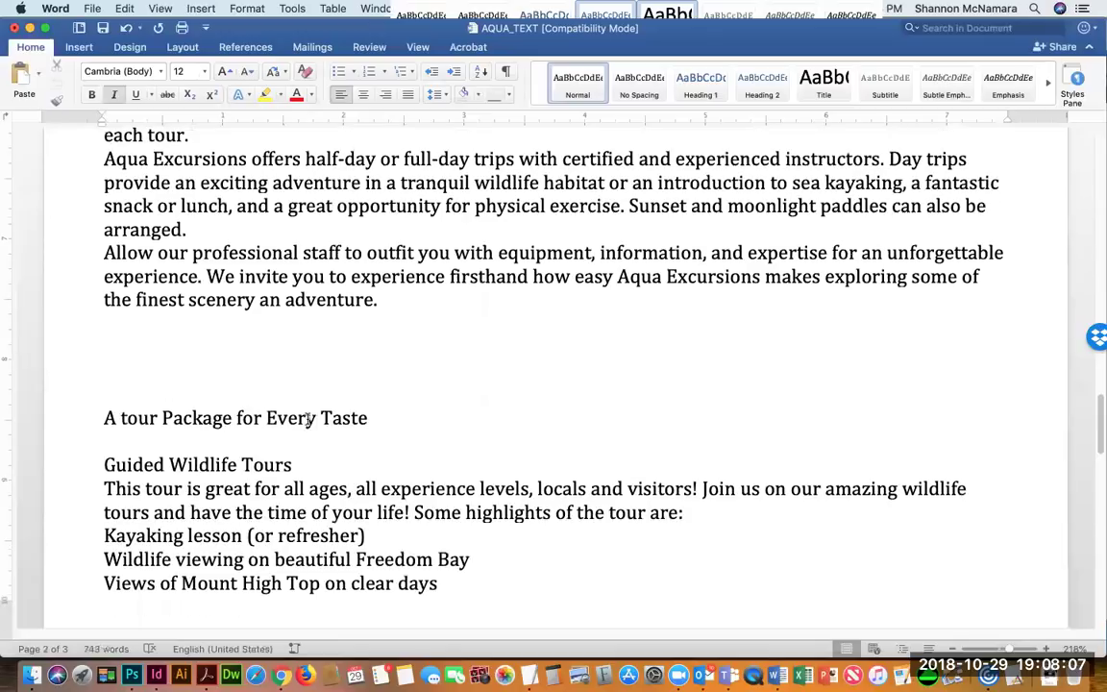
scroll(307, 423, "down", 4)
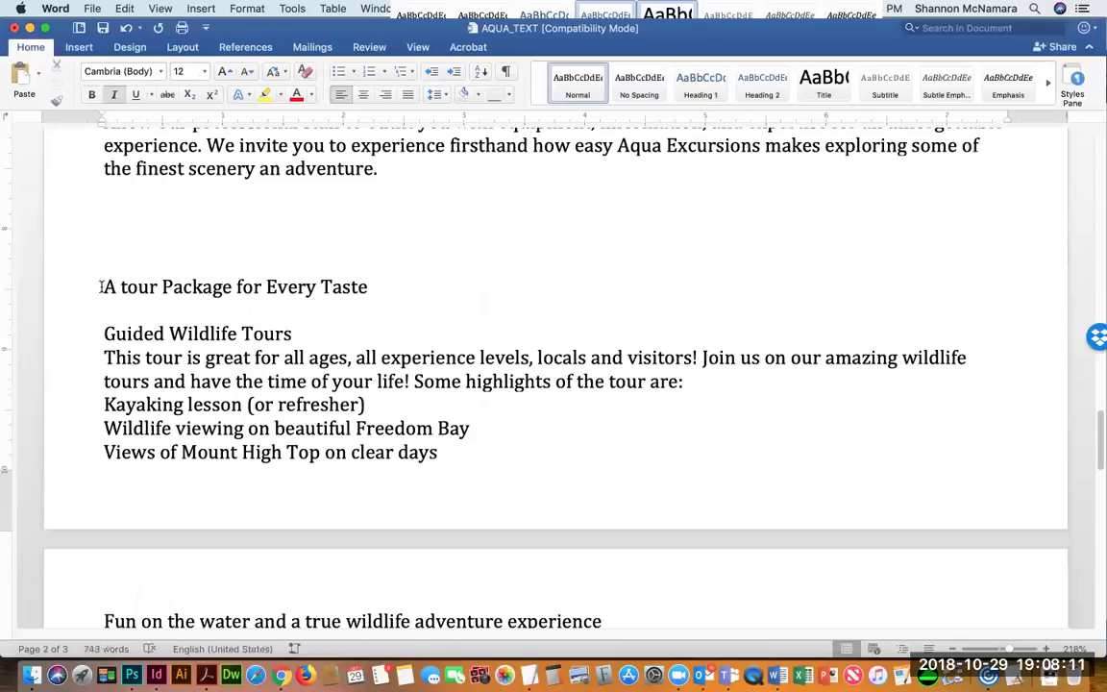
left_click_drag(99, 285, 399, 285)
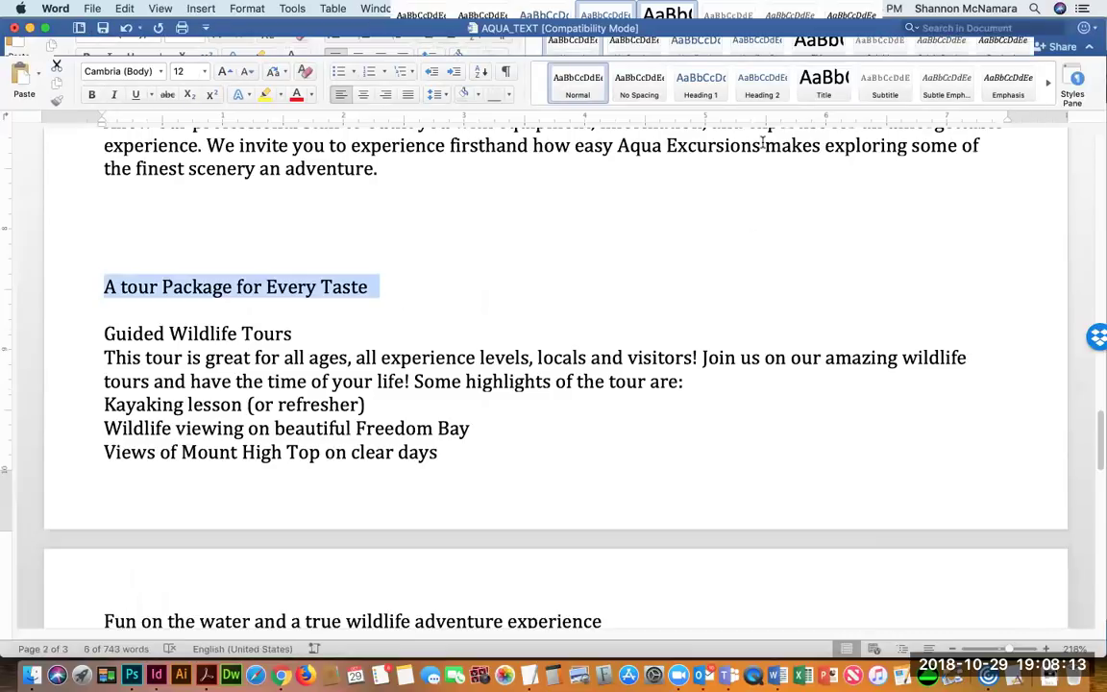
left_click(827, 83)
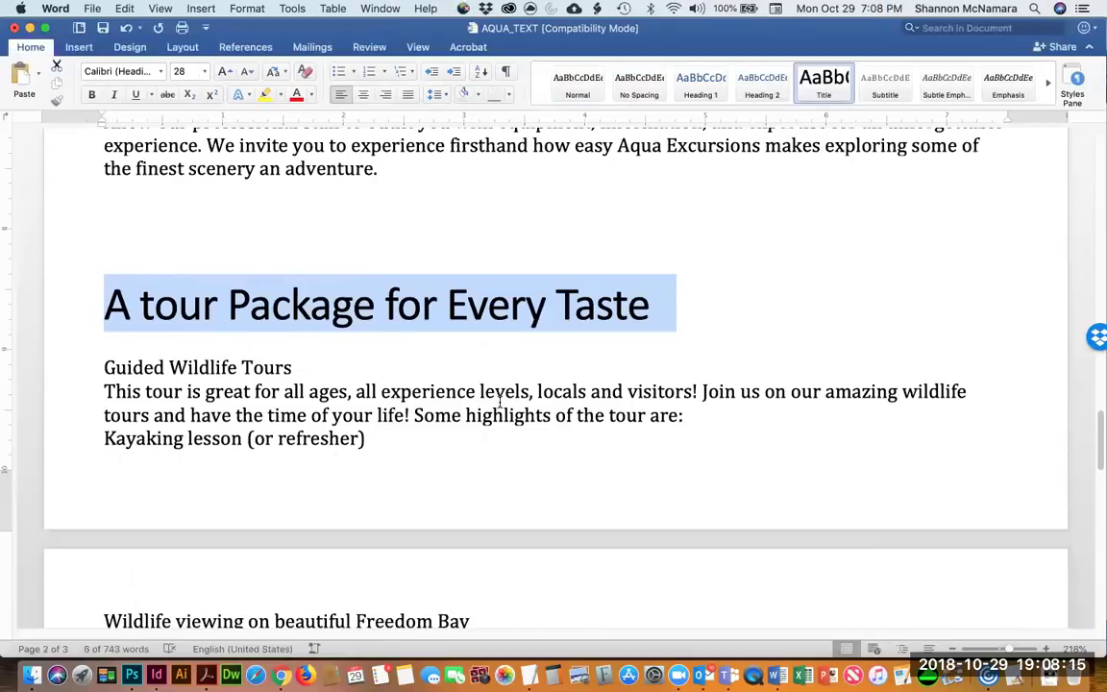
Apply the Subtitle style to the Guided Wildlife Tours heading and select the line "Wildlife viewing on beautiful Freedom Bay".
scroll(297, 401, "down", 5)
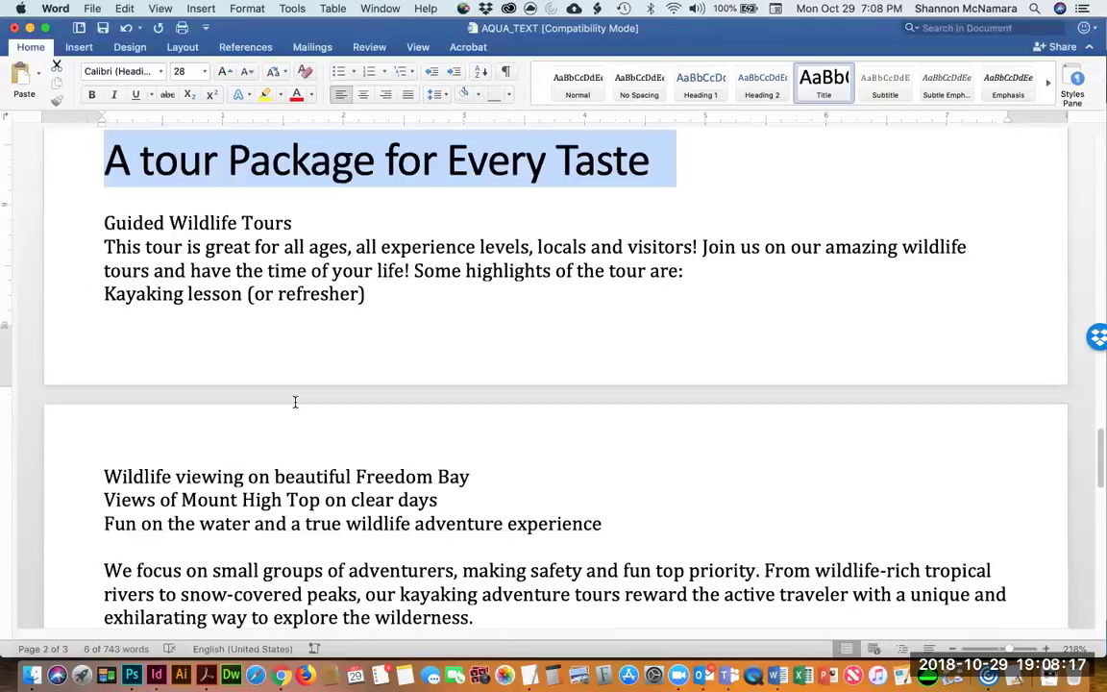
scroll(275, 371, "up", 5)
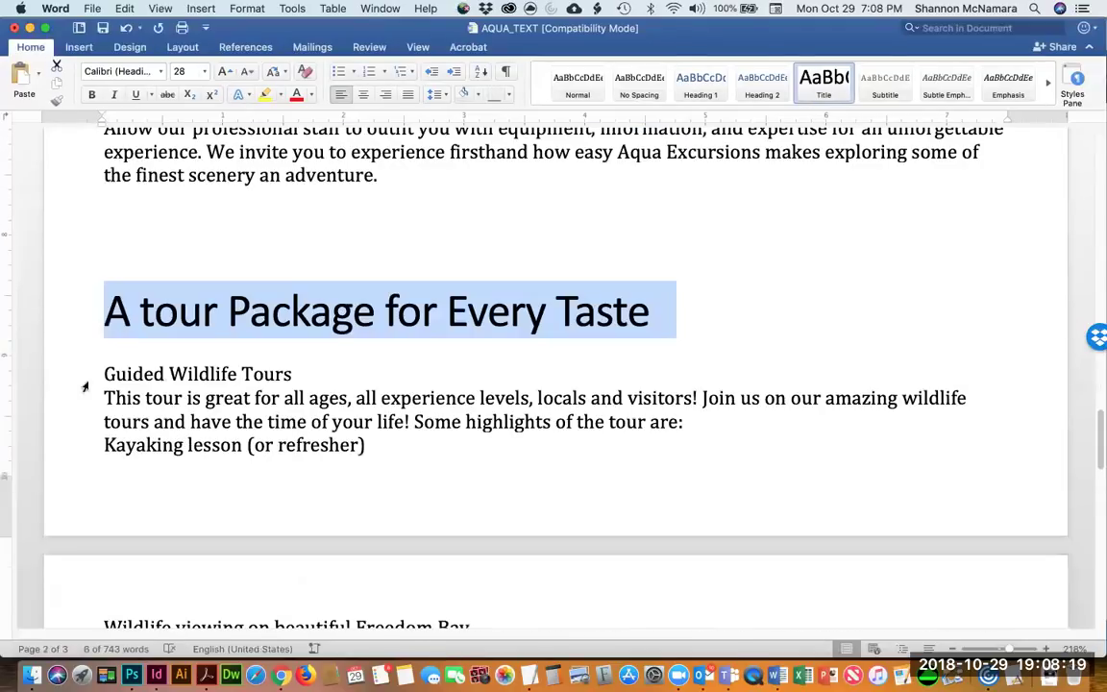
left_click_drag(101, 374, 334, 371)
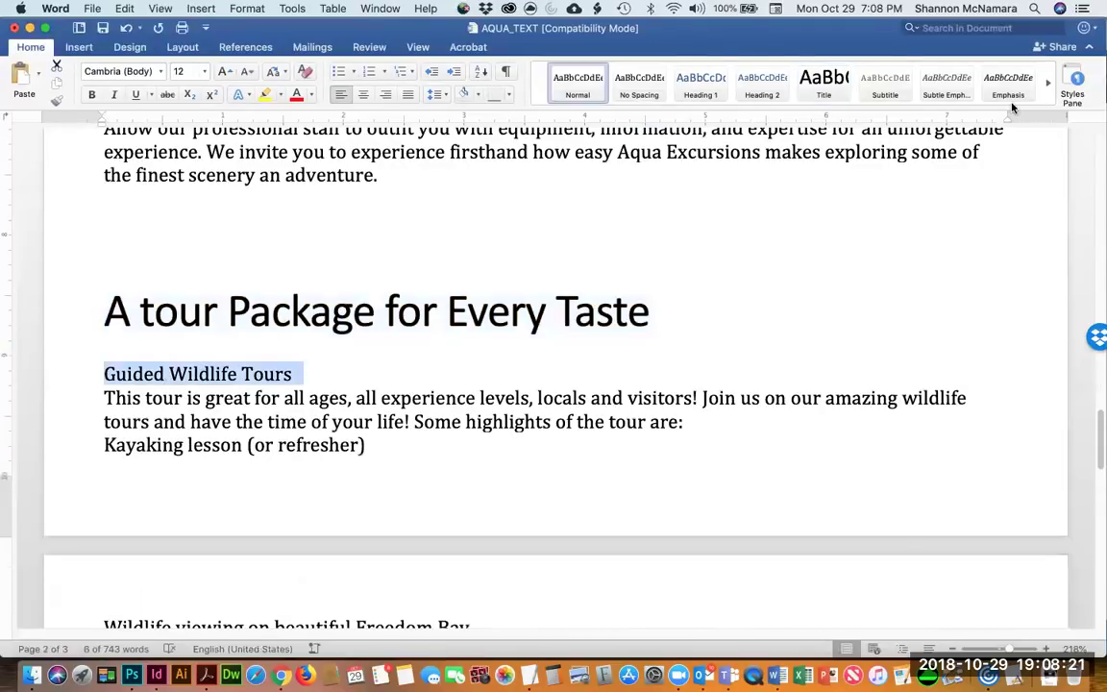
scroll(470, 388, "down", 1)
left_click_drag(144, 539, 482, 538)
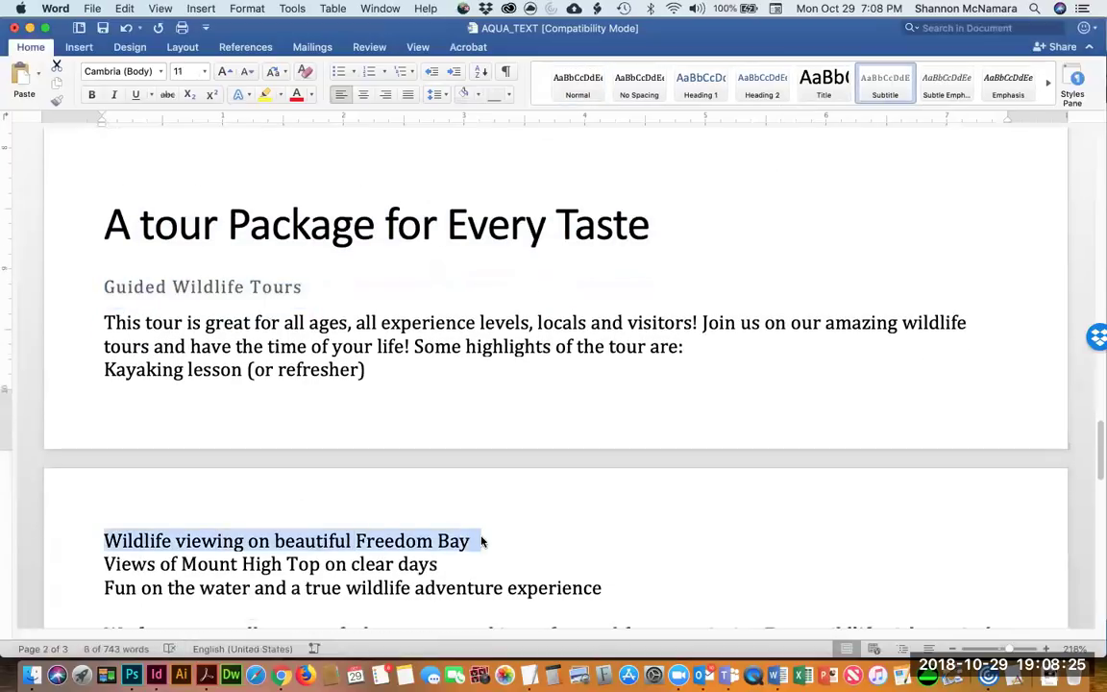
Deselect the wildlife viewing line and apply the Subtitle style to the Ocean Adventure Tours heading.
scroll(479, 536, "down", 1)
scroll(197, 471, "down", 1)
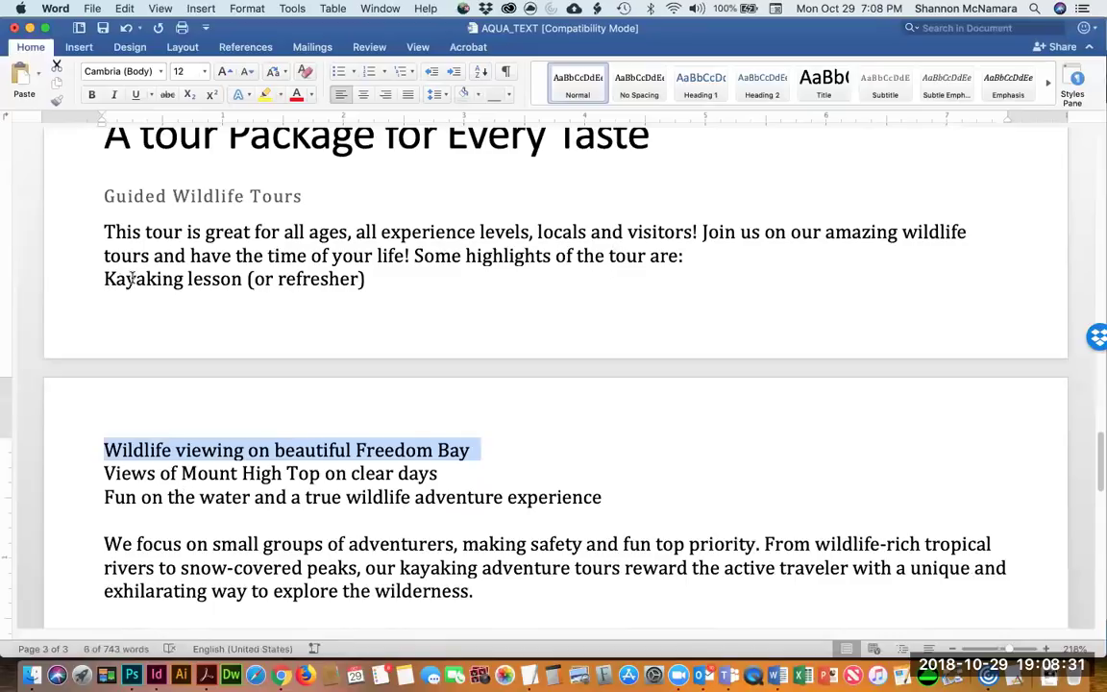
left_click(175, 450)
scroll(192, 493, "down", 3)
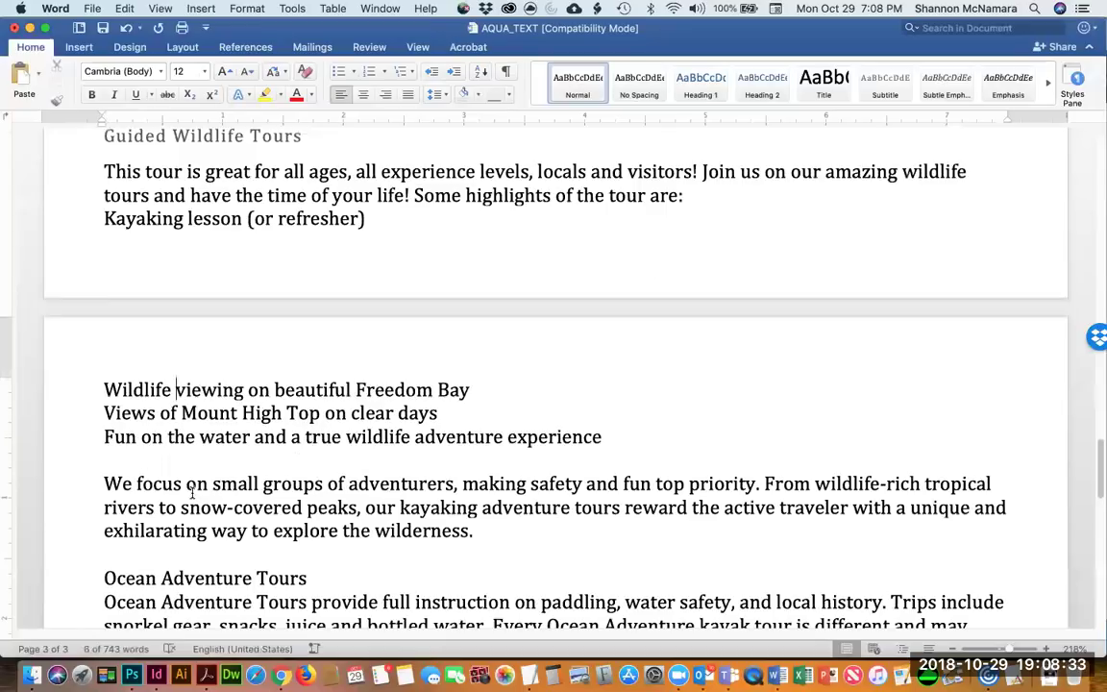
left_click_drag(102, 534, 319, 534)
left_click(883, 84)
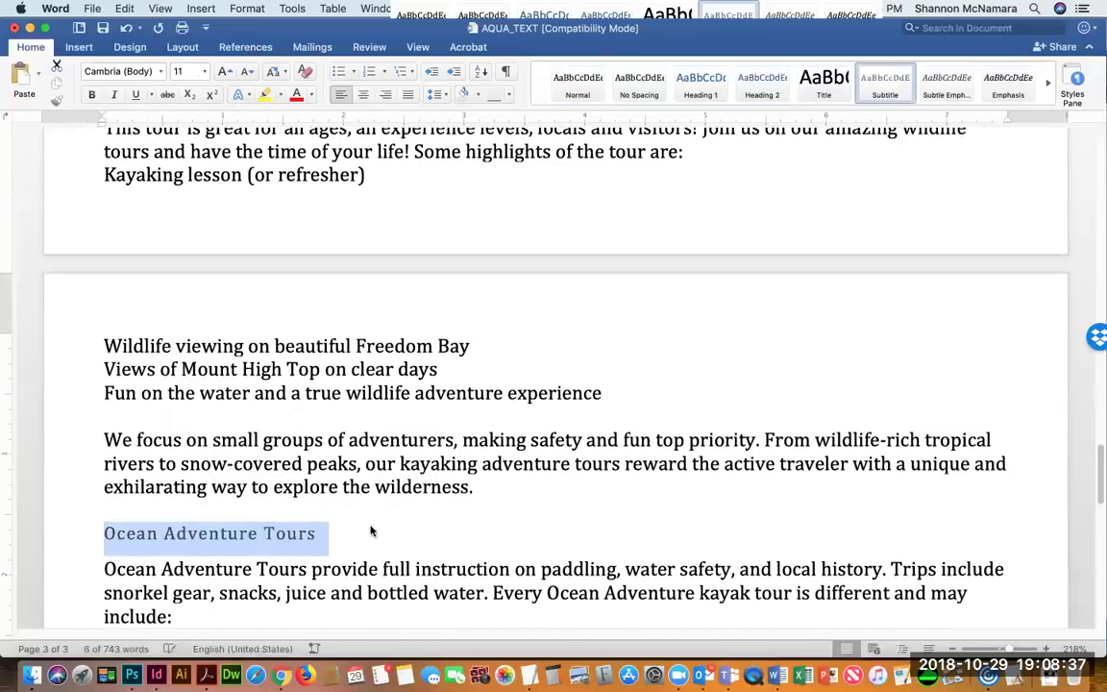
Apply the Subtitle style to the Dolphin Watching and Whale Watching headings.
scroll(373, 527, "down", 3)
scroll(375, 522, "down", 3)
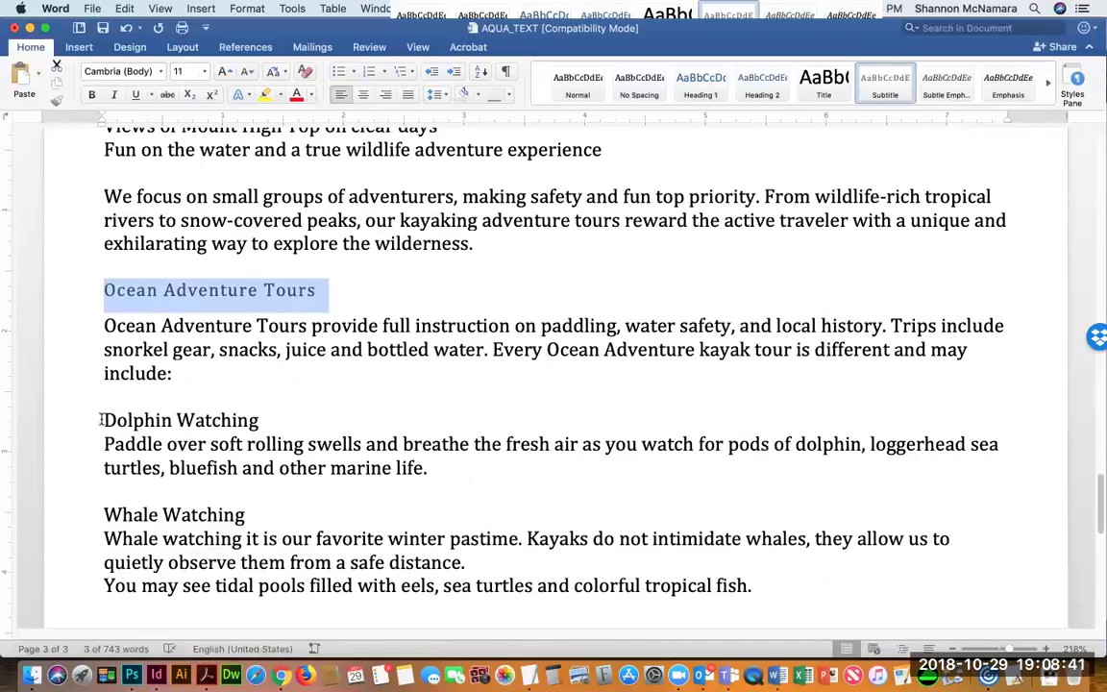
left_click_drag(102, 420, 309, 420)
left_click(884, 85)
scroll(390, 452, "down", 3)
left_click_drag(100, 420, 258, 420)
key("super+y")
Review the styled titles, subtitles and body copy from the end of the document back to the Front Cover text.
scroll(371, 354, "down", 10)
scroll(462, 460, "up", 10)
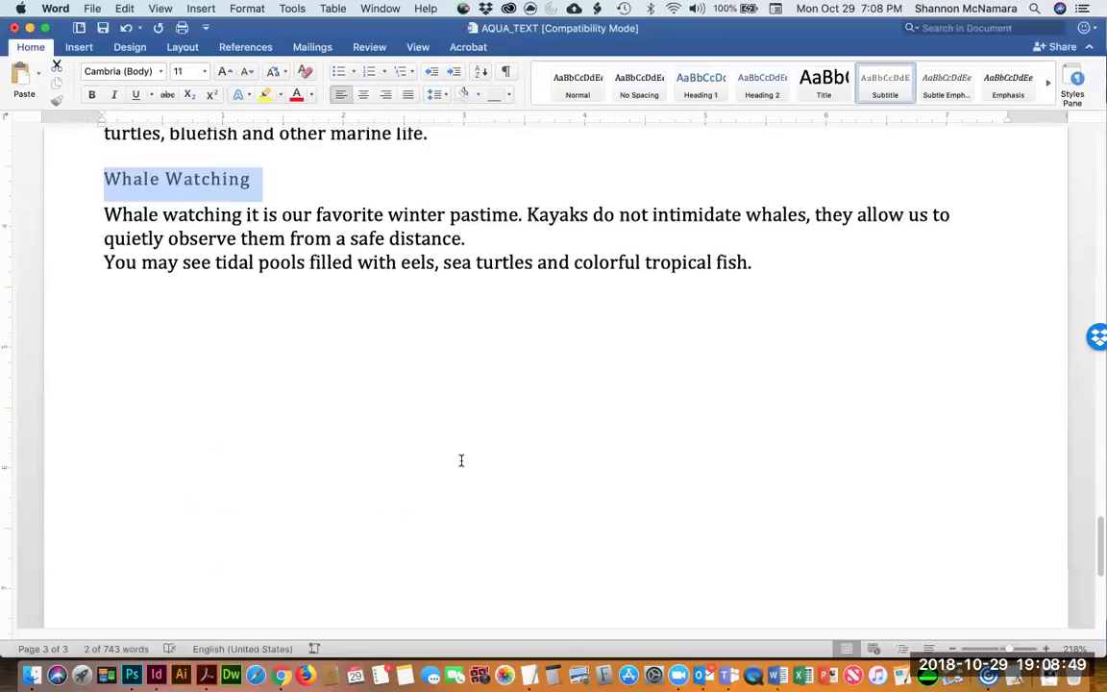
scroll(460, 461, "up", 6)
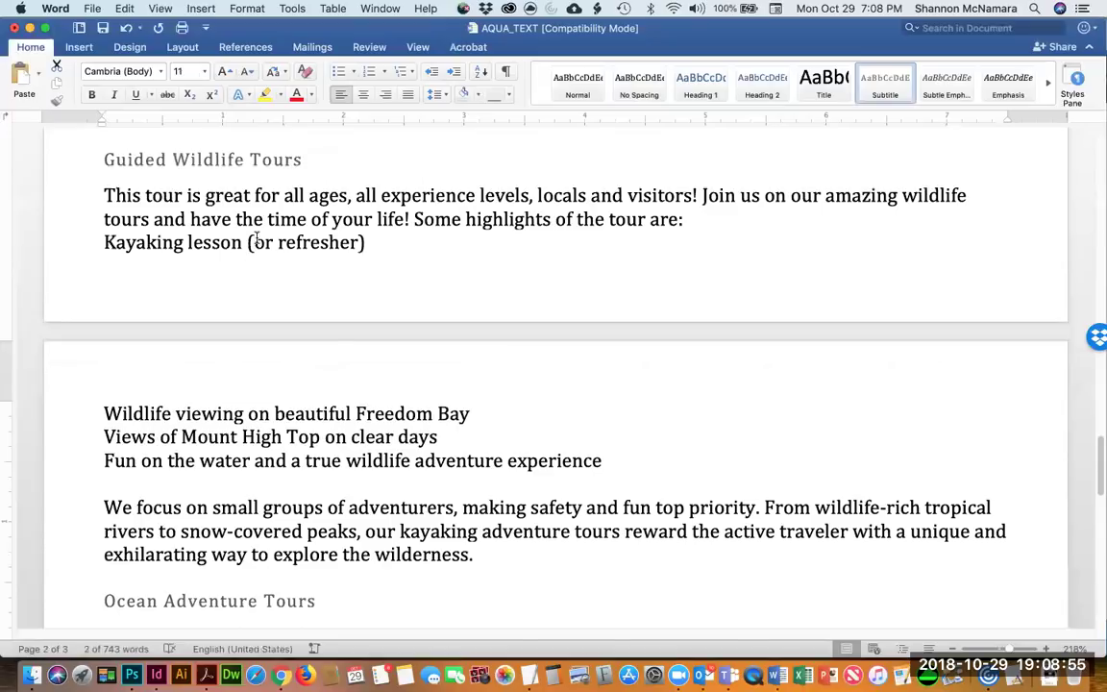
scroll(252, 254, "down", 2)
scroll(265, 464, "up", 5)
scroll(265, 469, "up", 15)
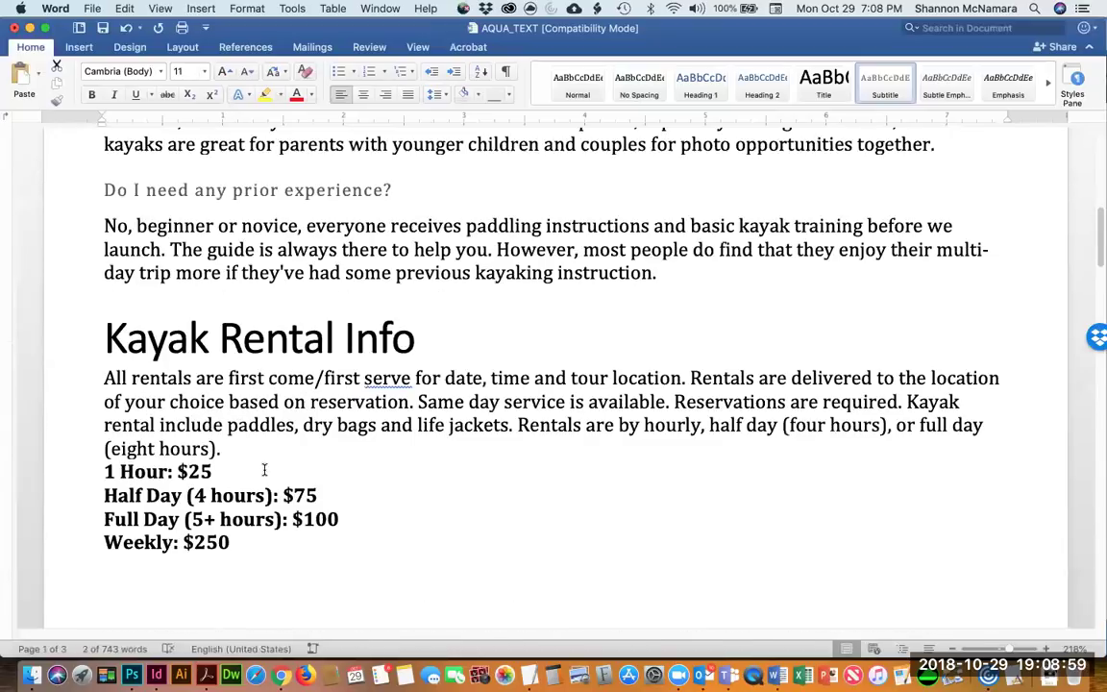
scroll(264, 469, "up", 4)
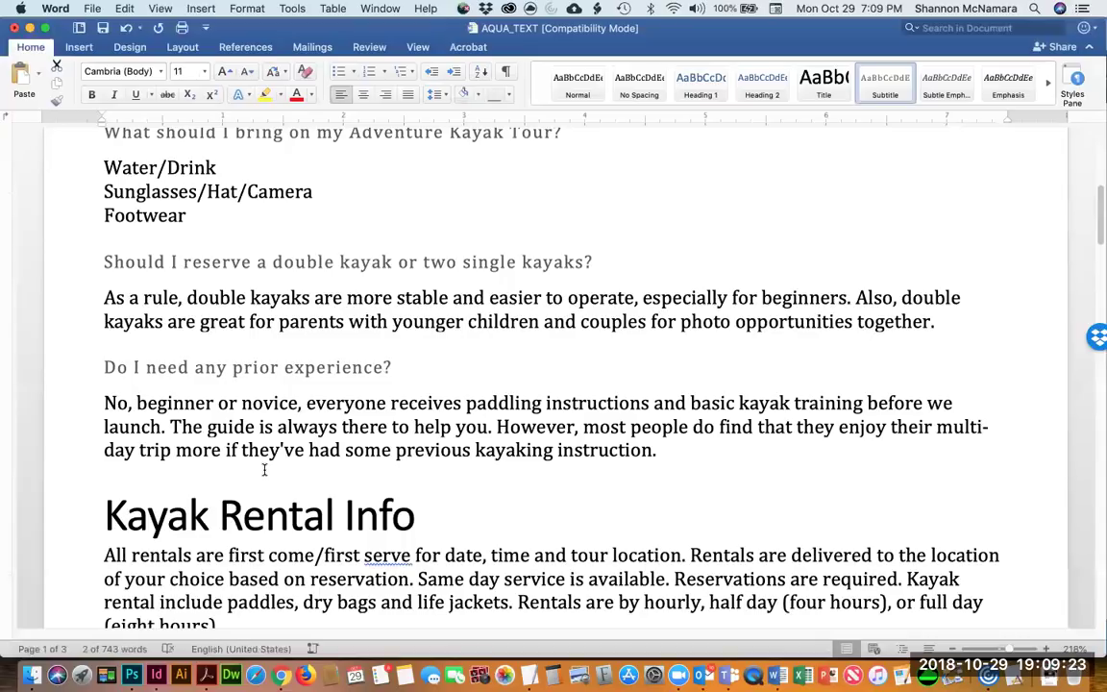
scroll(326, 391, "up", 10)
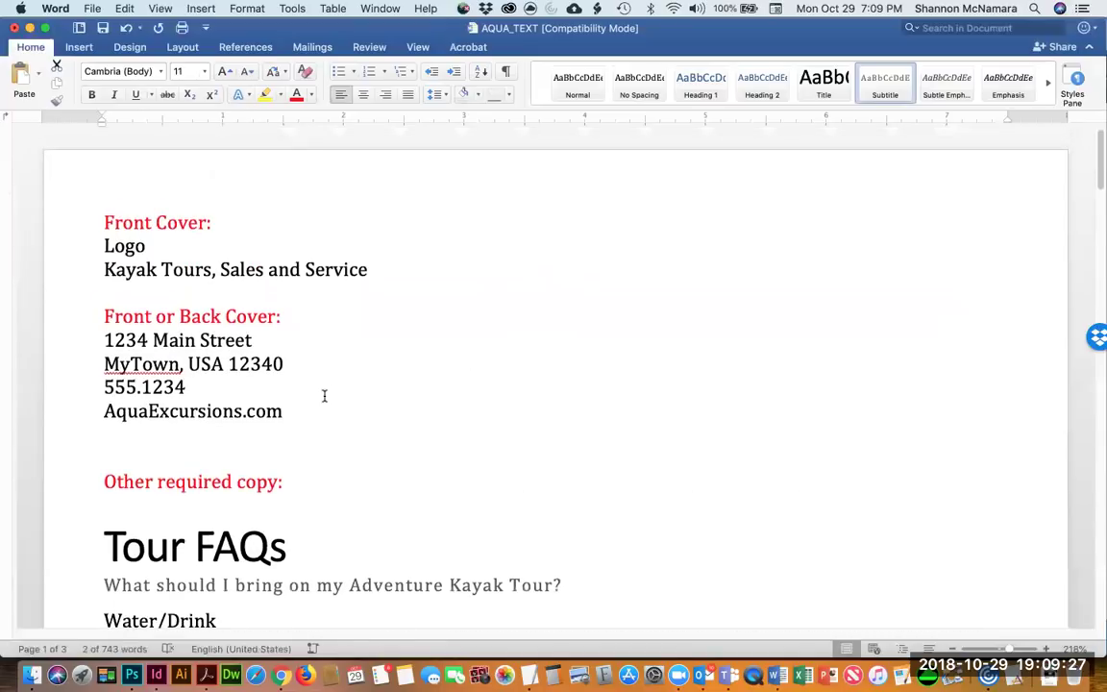
Switch to the Week 3 assignment page in Chrome and review the brochure's Project Specifications.
key("super+Tab")
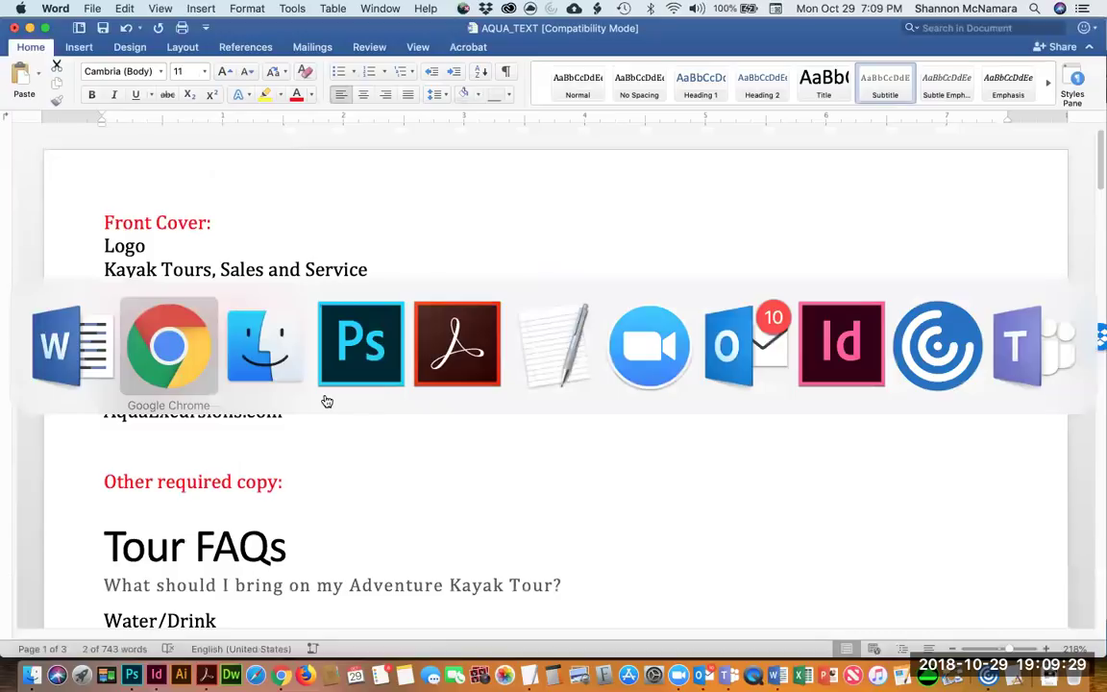
scroll(666, 435, "down", 10)
scroll(666, 435, "down", 10)
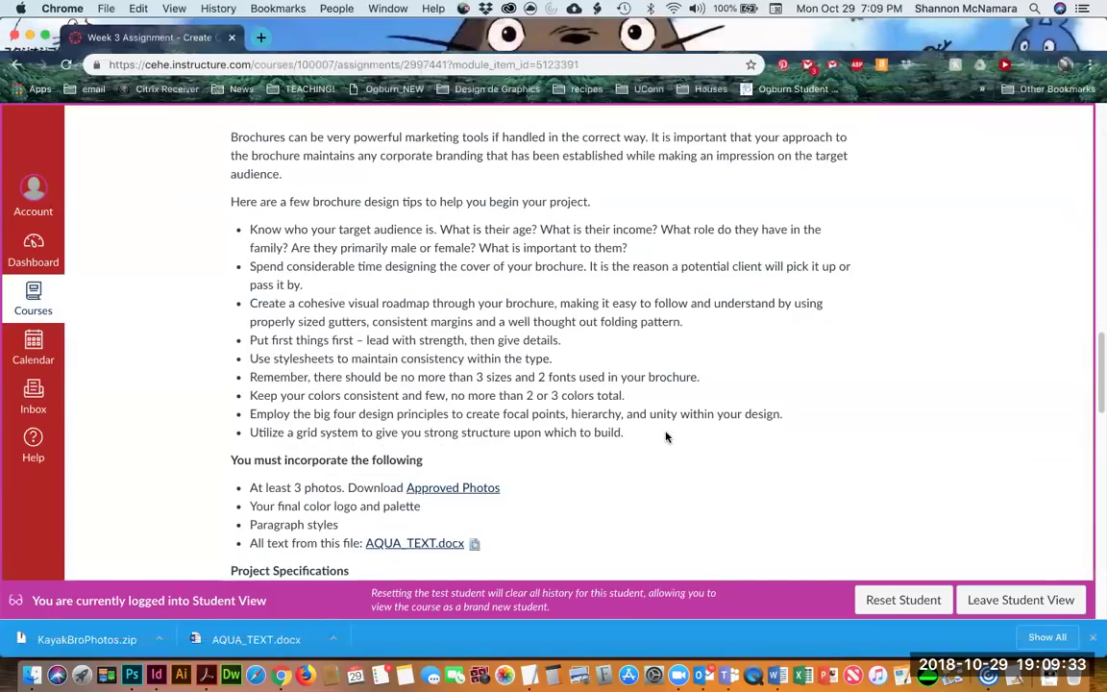
scroll(666, 437, "down", 1)
scroll(666, 437, "down", 5)
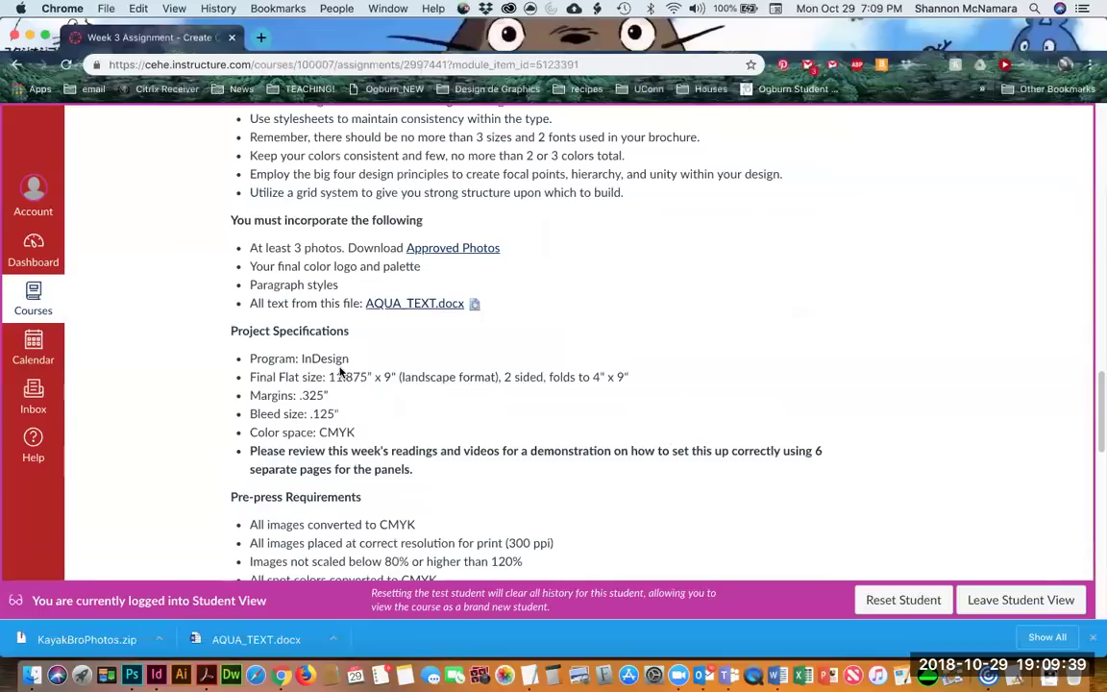
Switch to InDesign and start a new document from the Print presets.
left_click(156, 675)
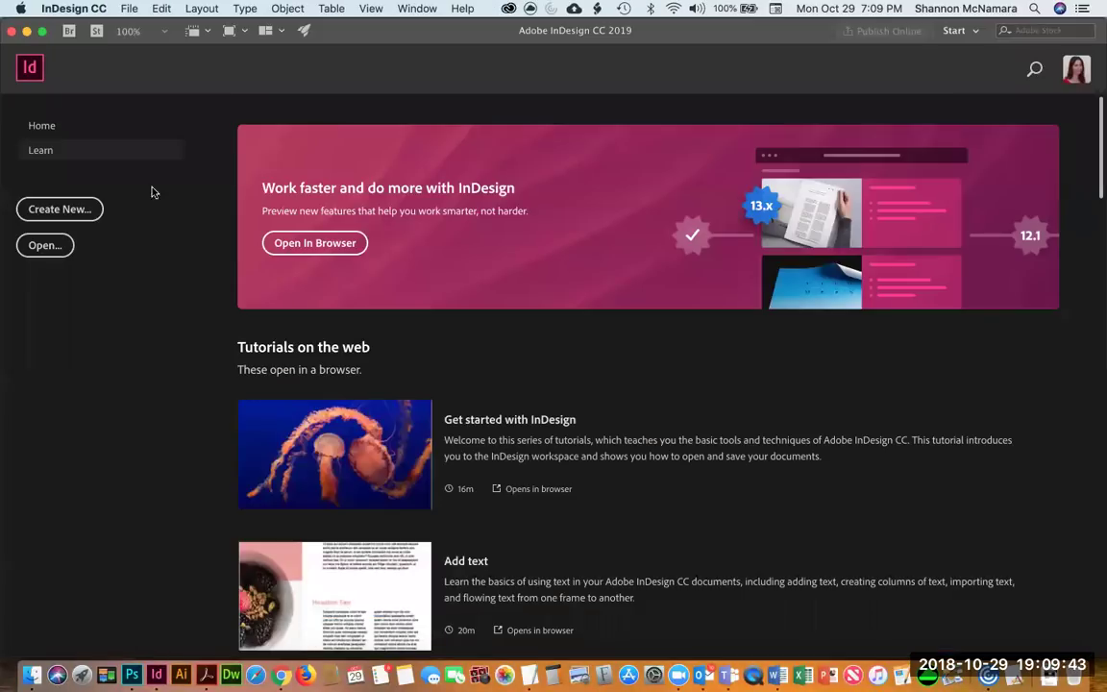
left_click(69, 209)
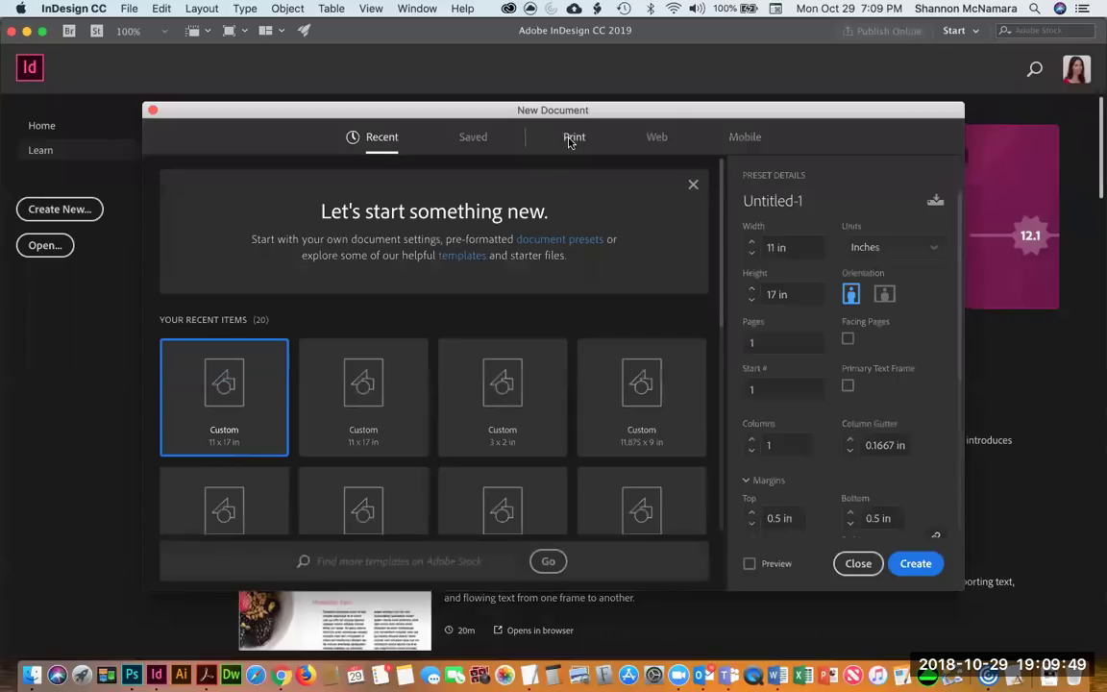
left_click(573, 137)
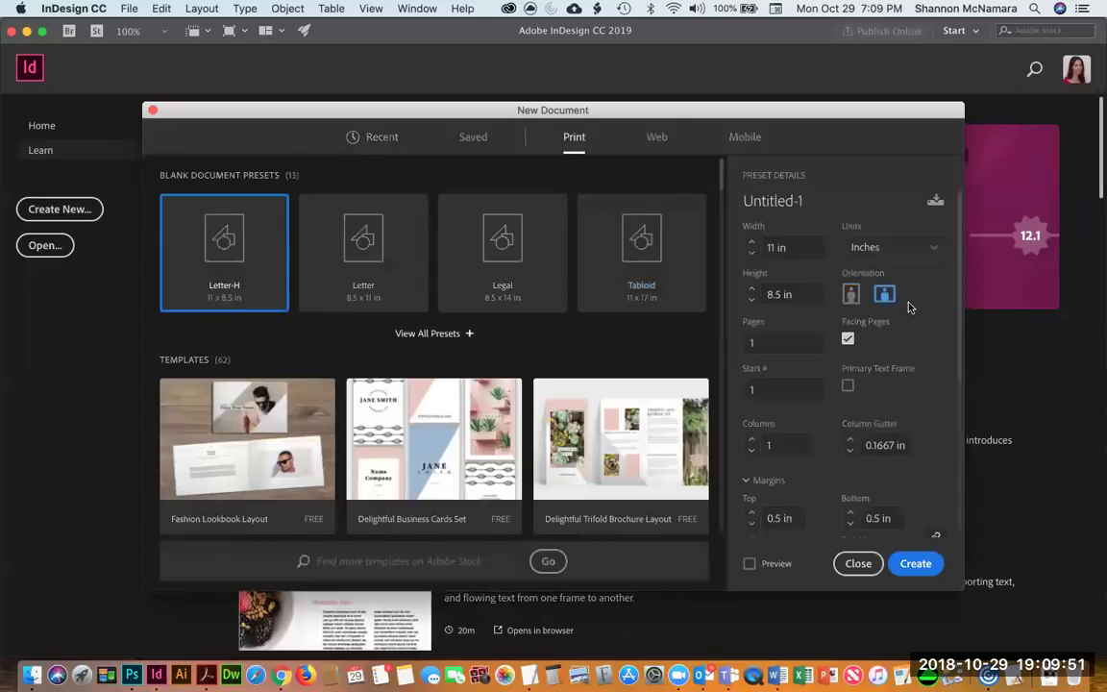
Copy the flat width from the assignment page in Chrome and set the new InDesign document's width to 11.875 in.
key("super+Tab")
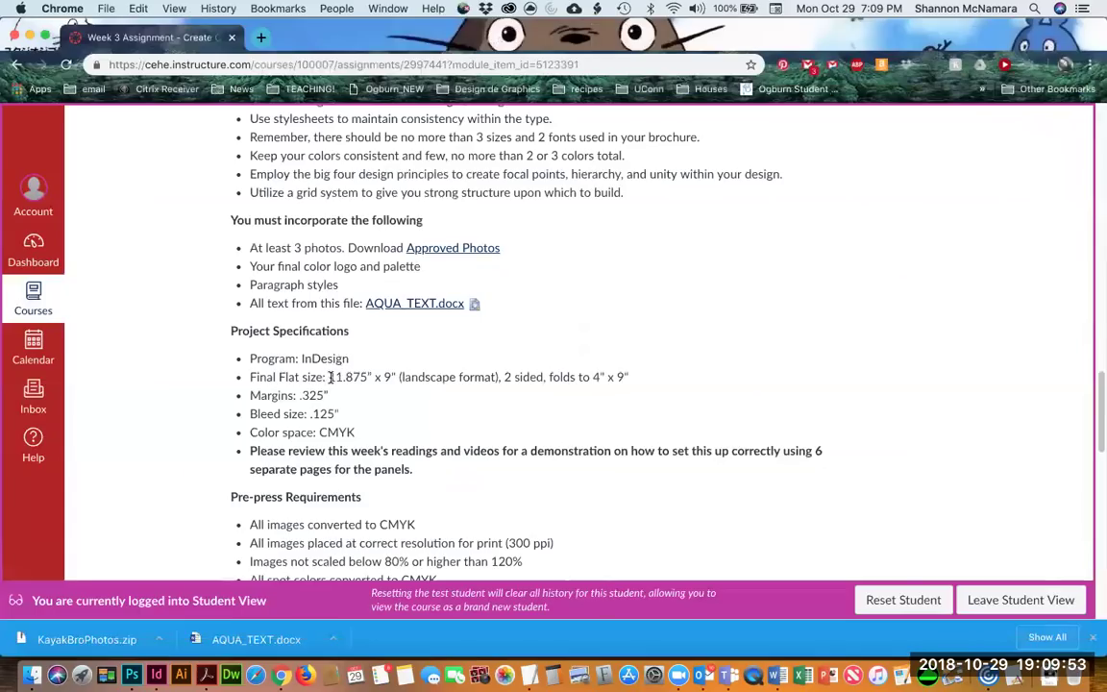
double_click(361, 377)
key("super+c")
key("super+Tab")
key("super+v")
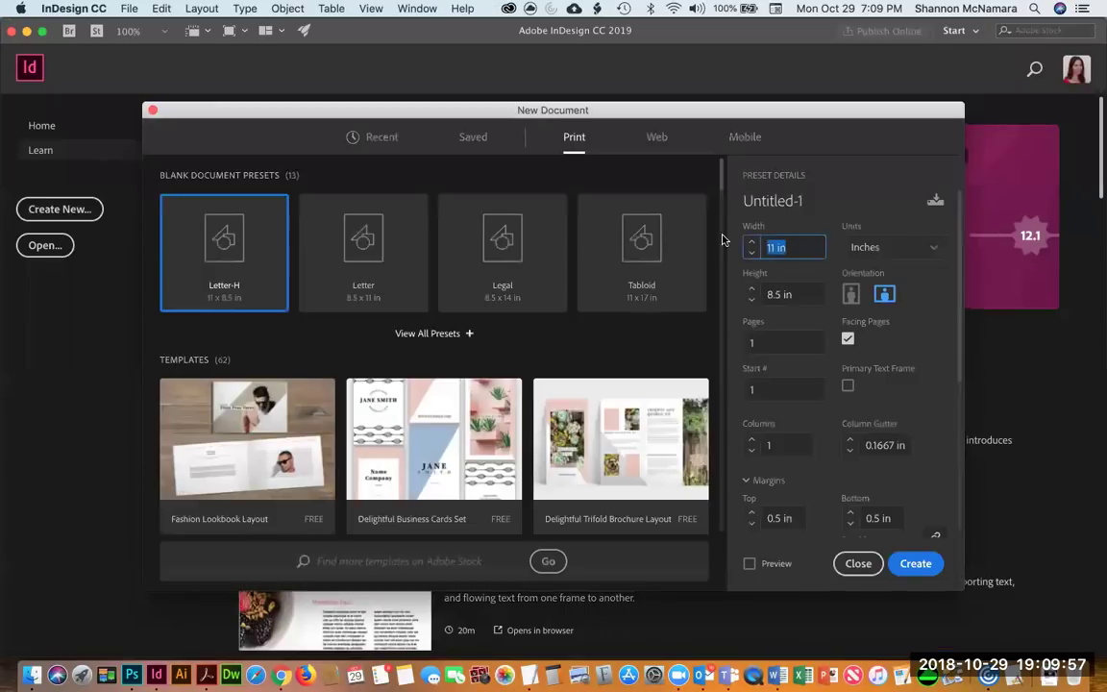
Copy the flat height from the assignment page in Chrome and set the InDesign document's height to 9 in.
key("super+Tab")
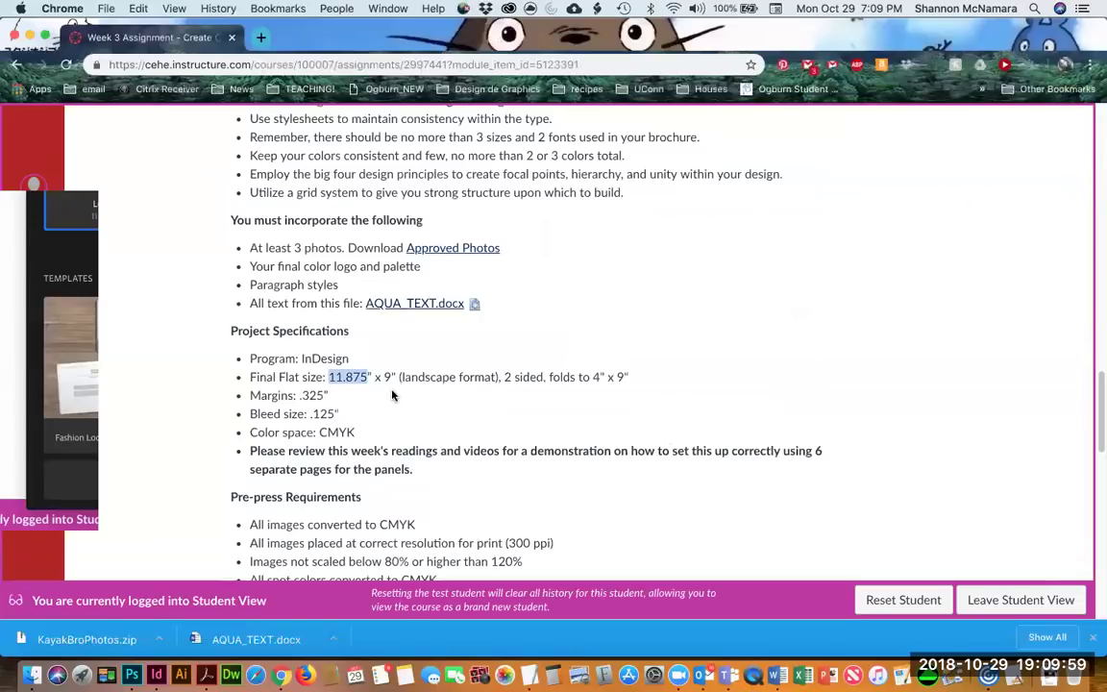
double_click(387, 377)
key("super+c")
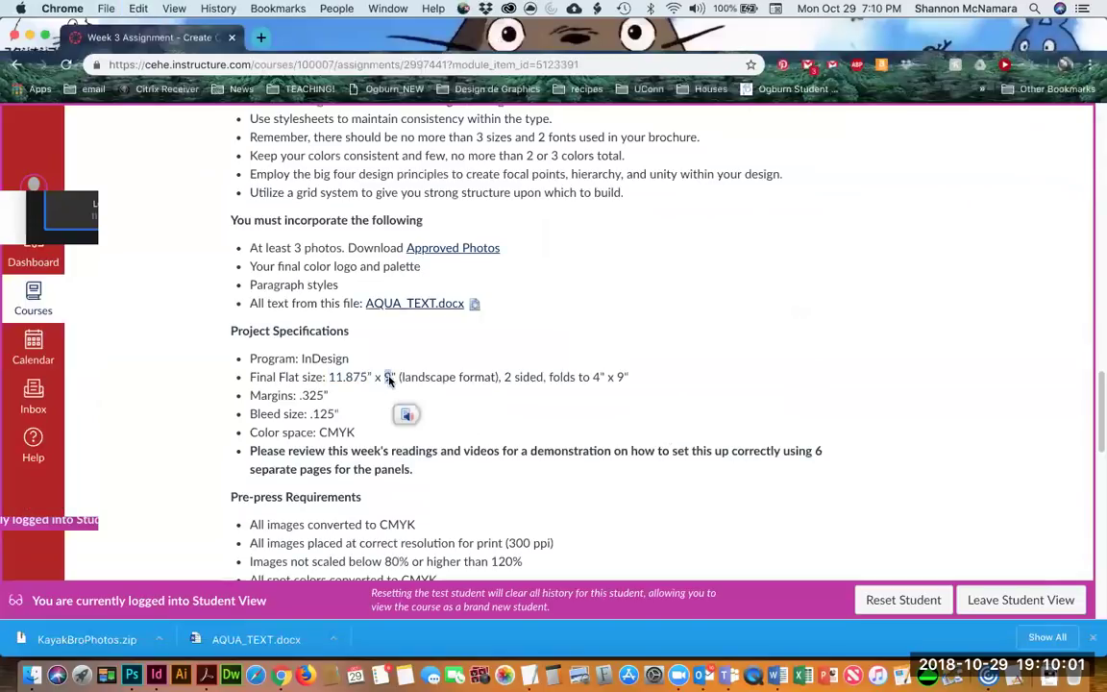
key("super+Tab")
key("super+v")
key("Tab")
Turn off Facing Pages and set the document to 2 pages with 3 columns.
left_click(848, 340)
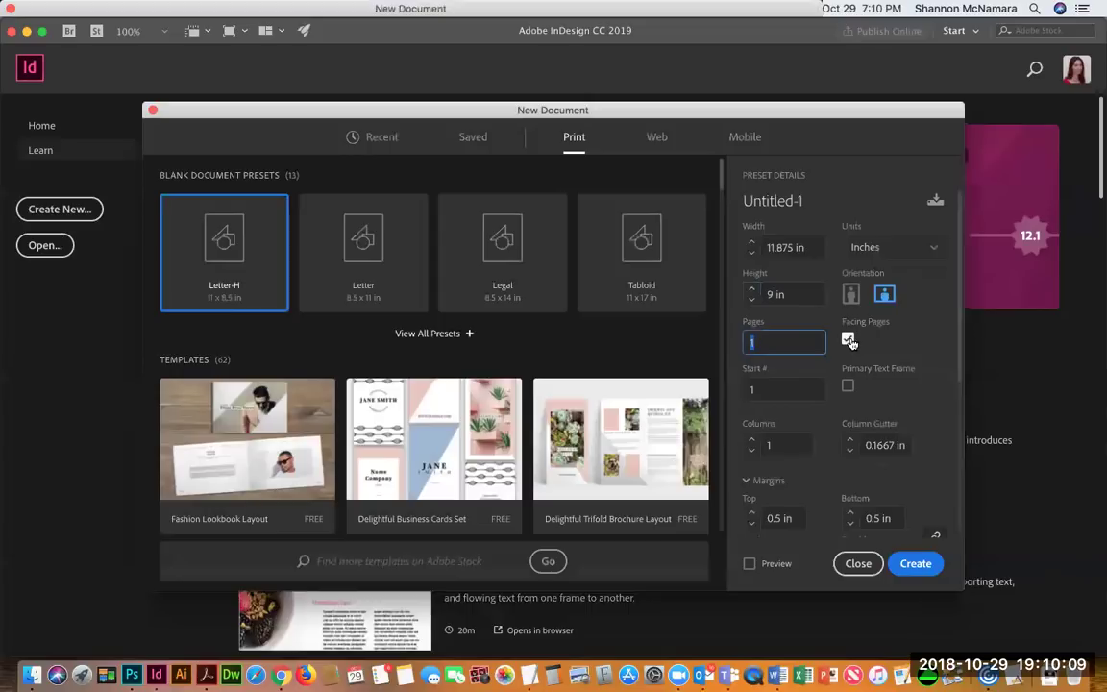
left_click(848, 339)
type("2")
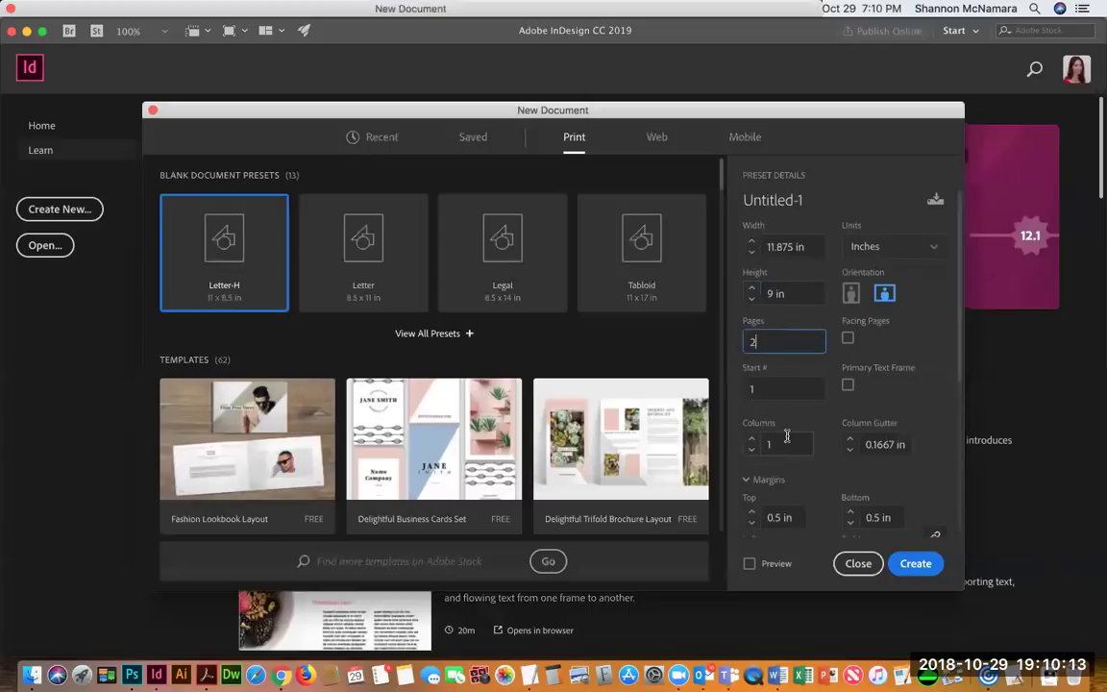
left_click(764, 442)
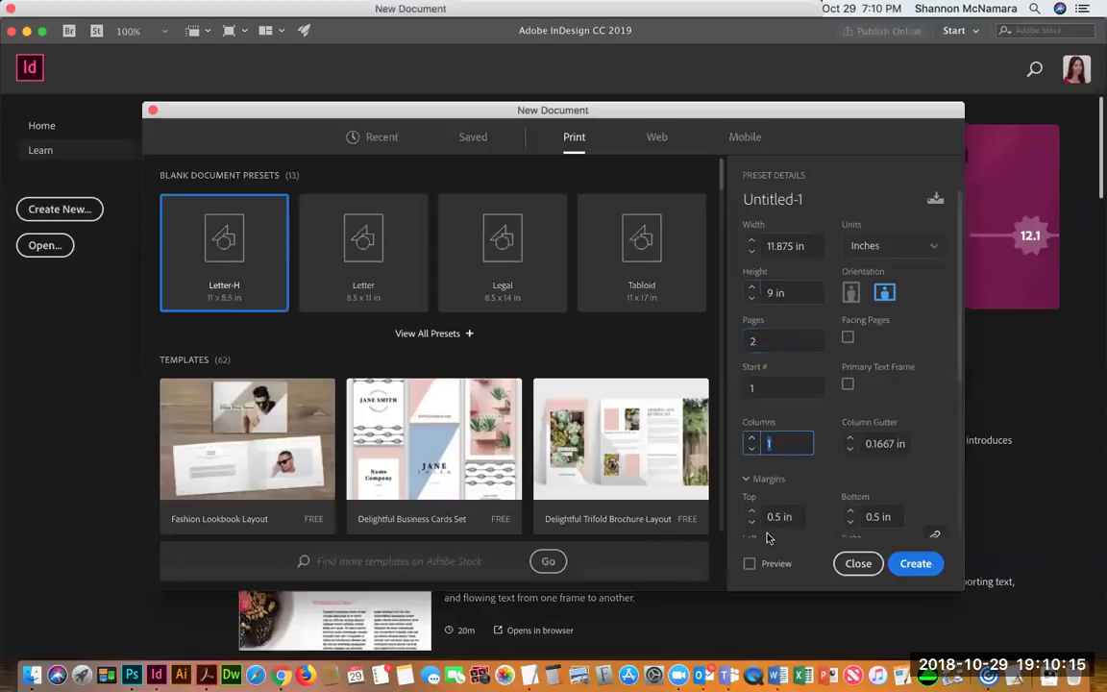
type("3")
Copy the margin size from the assignment page in Chrome and set all four InDesign document margins to 0.325 in.
key("super+Tab")
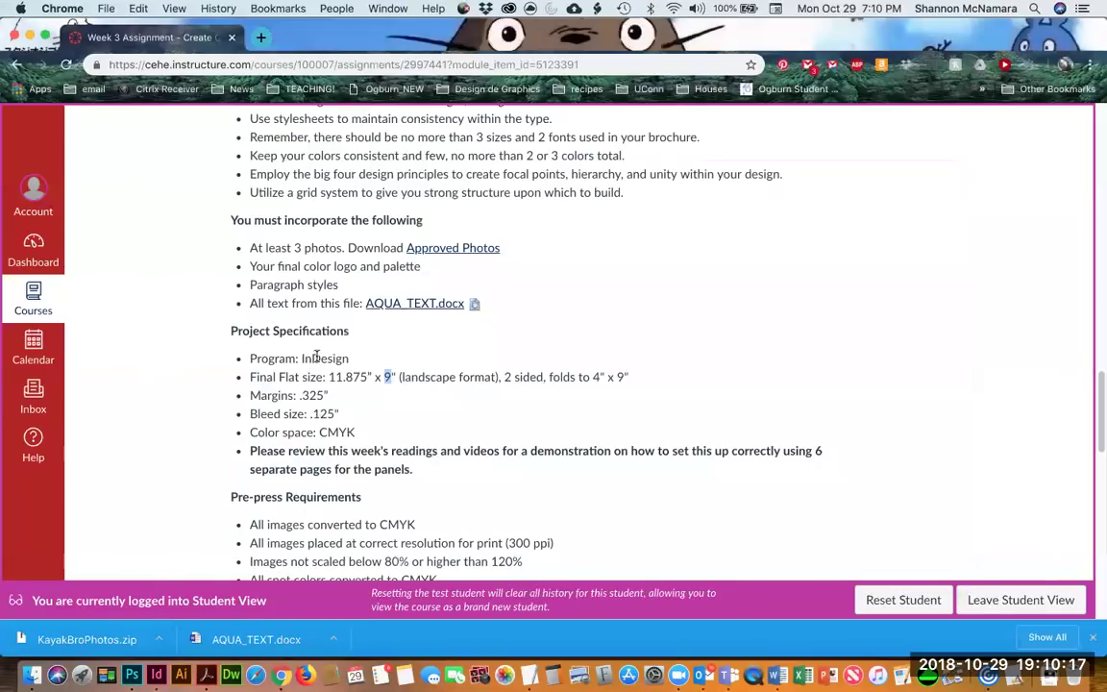
left_click_drag(300, 397, 328, 396)
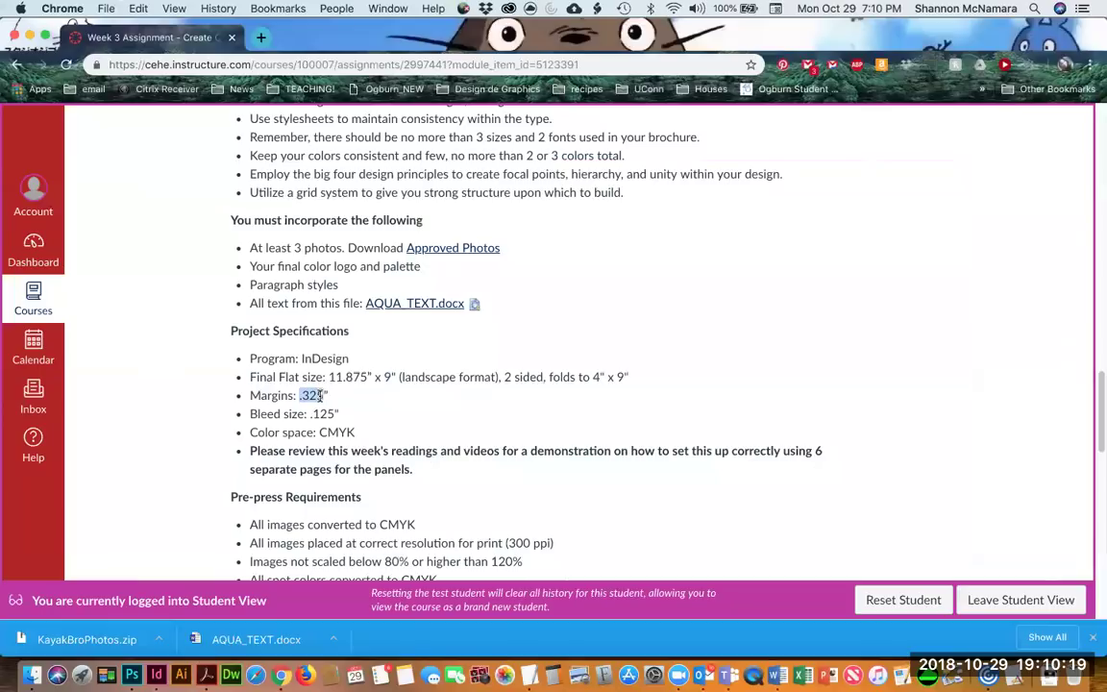
key("super+c")
key("super+Tab")
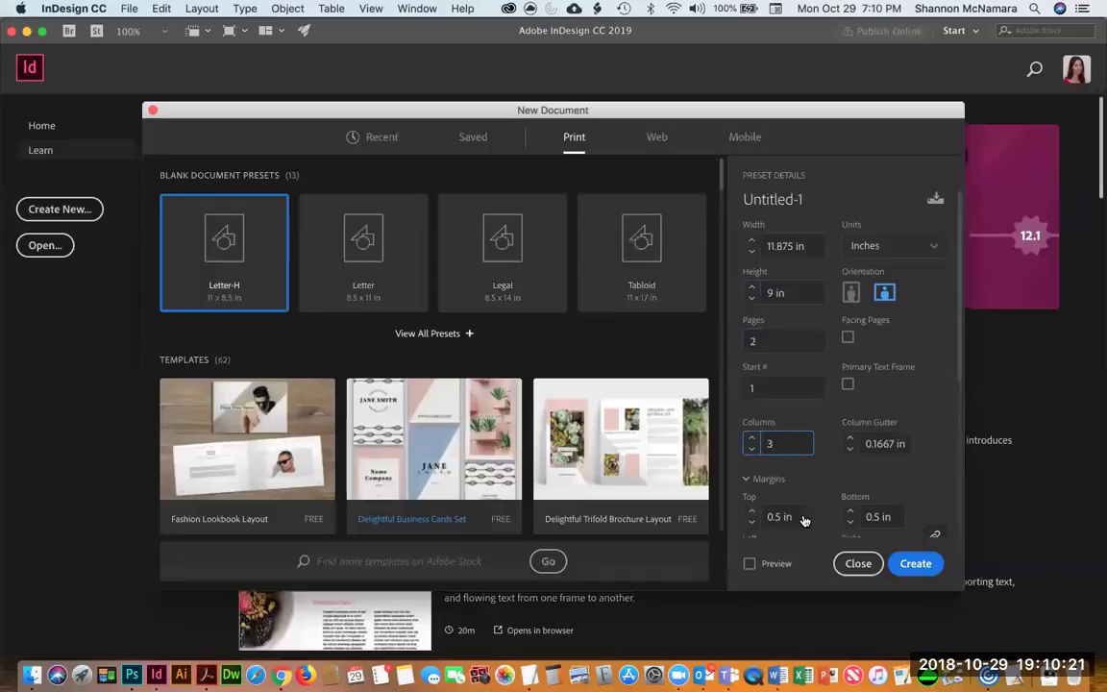
scroll(776, 478, "down", 1)
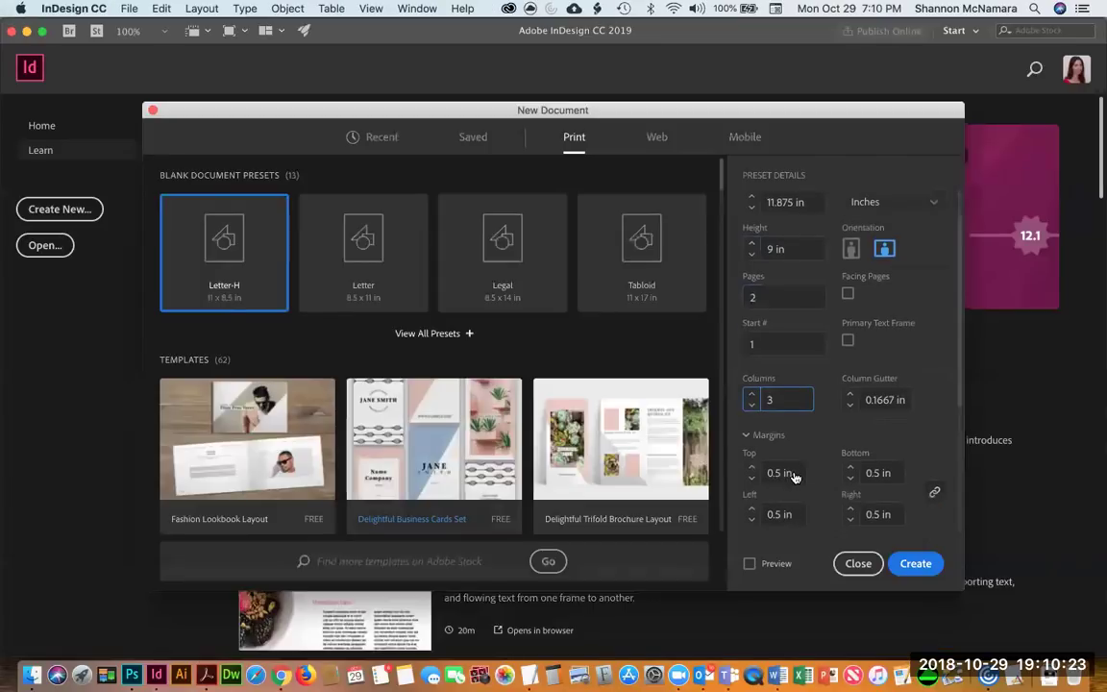
left_click(759, 473)
key("super+v")
key("Tab")
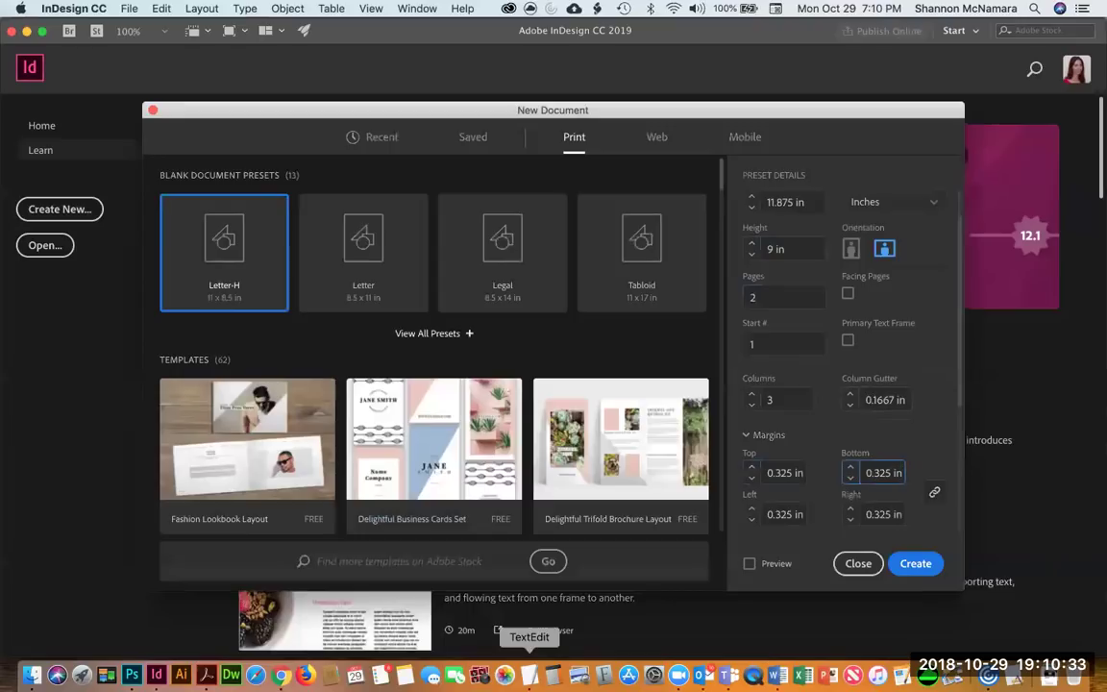
Switch to Calculator and multiply the 0.325 margin by 2.
left_click(553, 670)
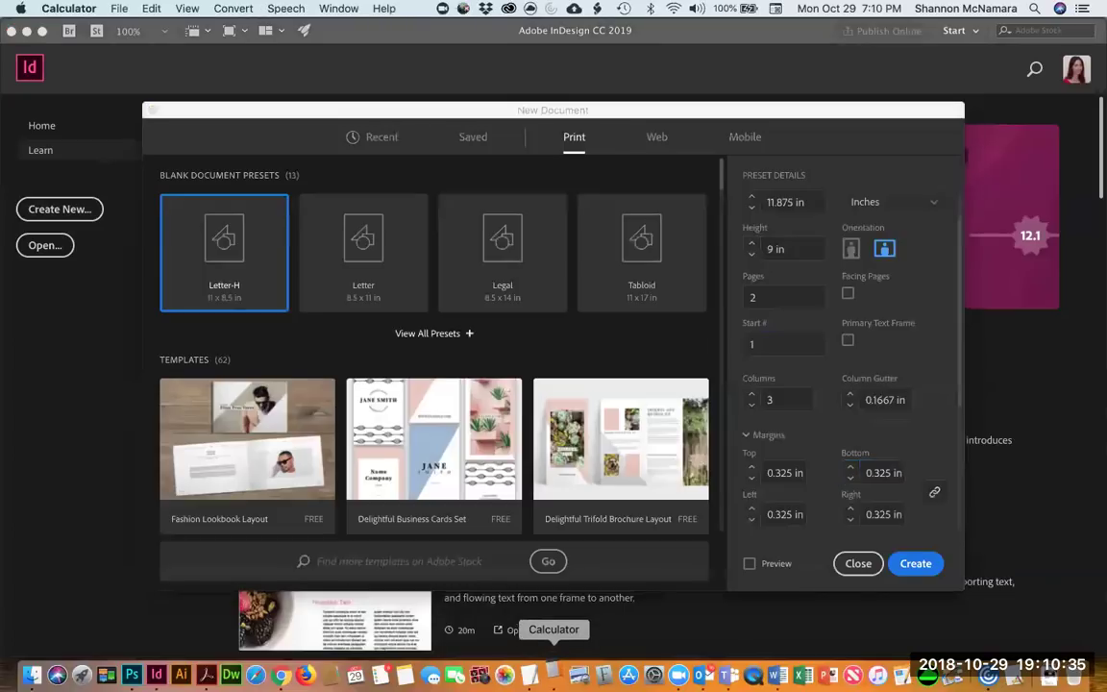
type("0.325")
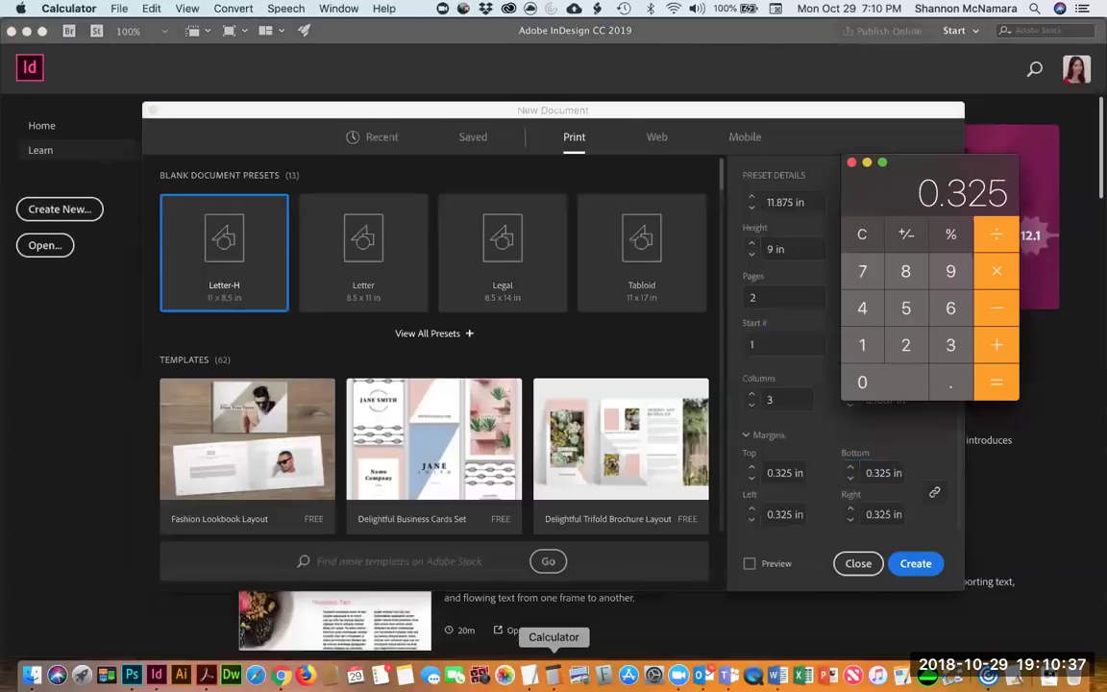
type("*2")
key("Return")
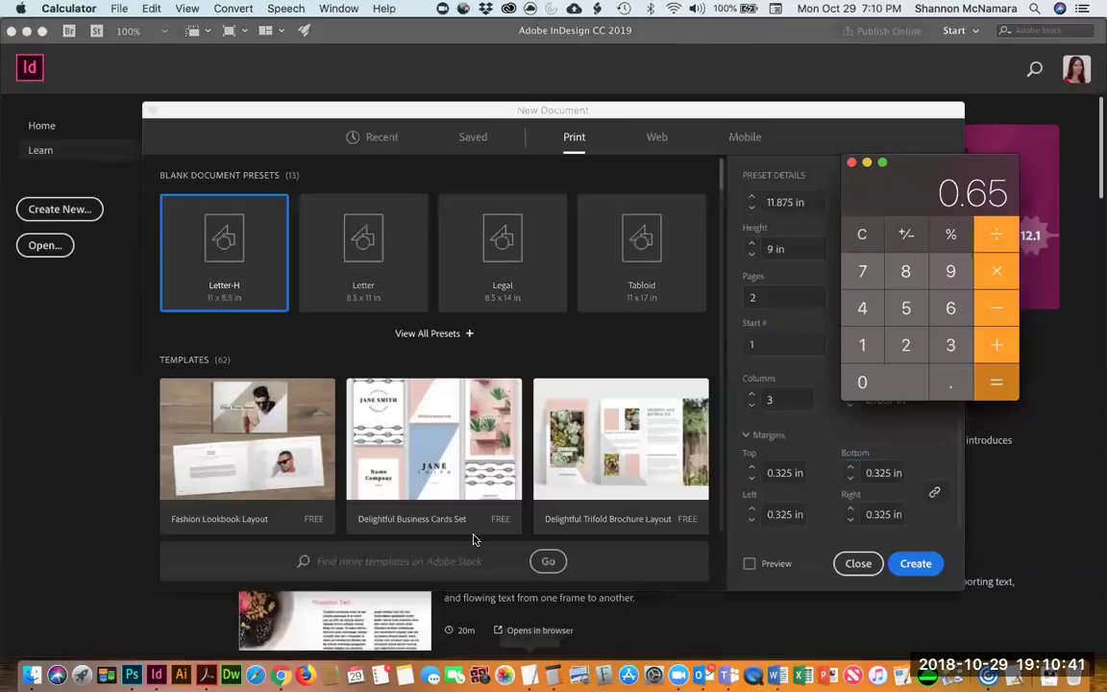
Return to InDesign's new document settings and set the column gutter to .65 in.
left_click(908, 405)
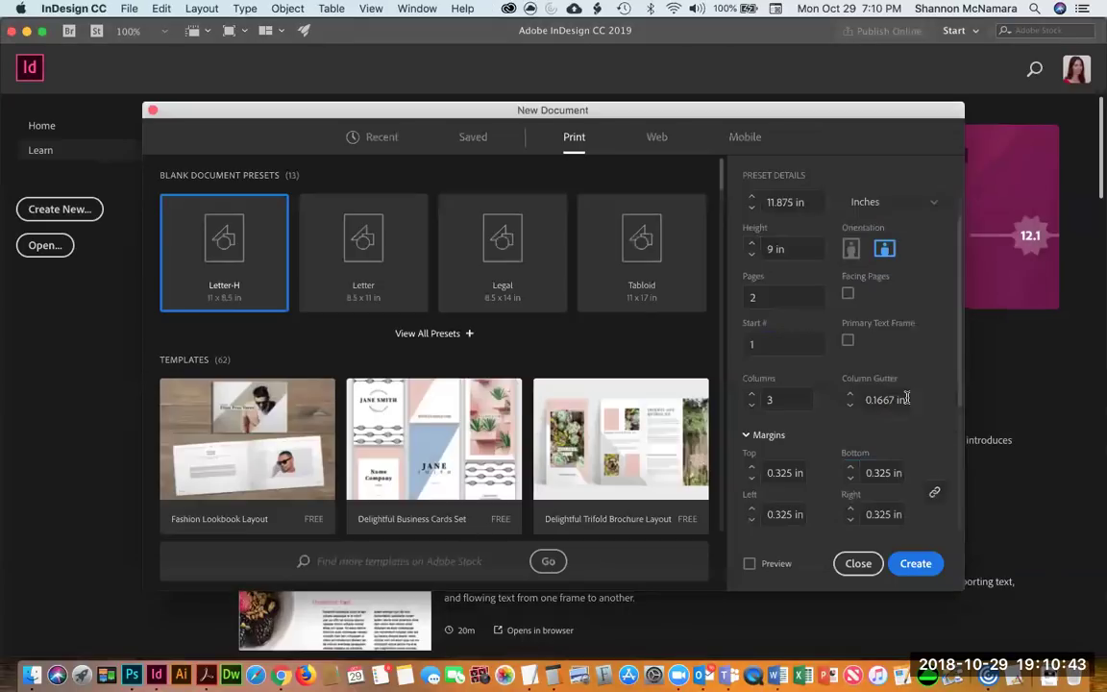
double_click(879, 399)
key("BackSpace")
type(".65")
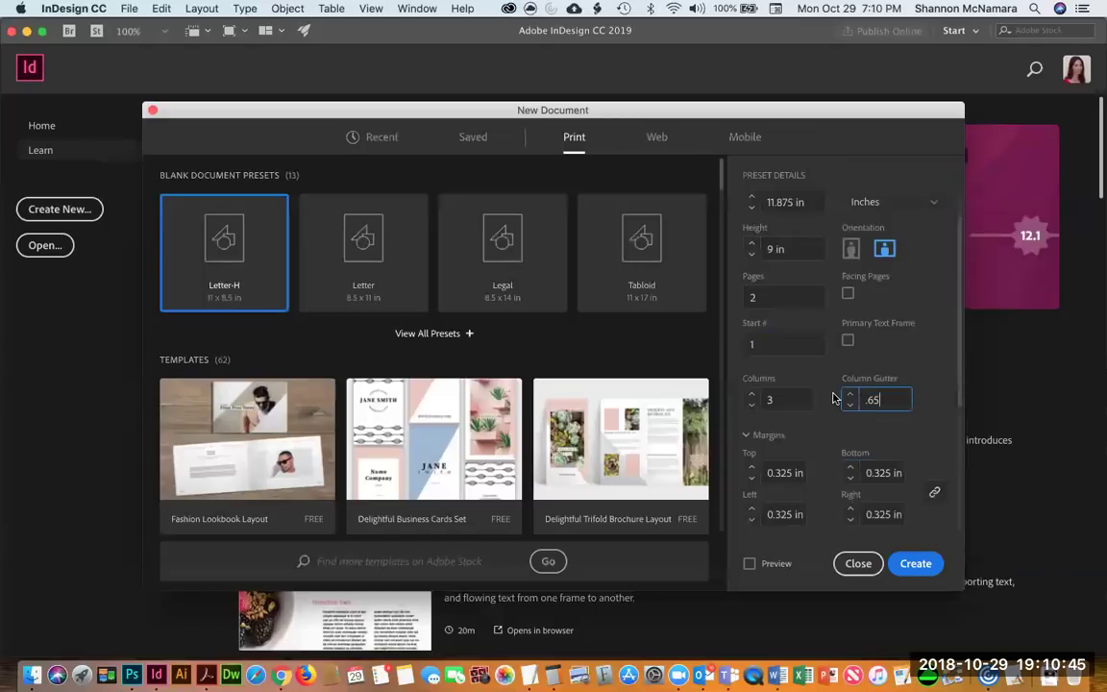
Set the bleed to .125 in on all four sides of the new document.
scroll(739, 378, "down", 3)
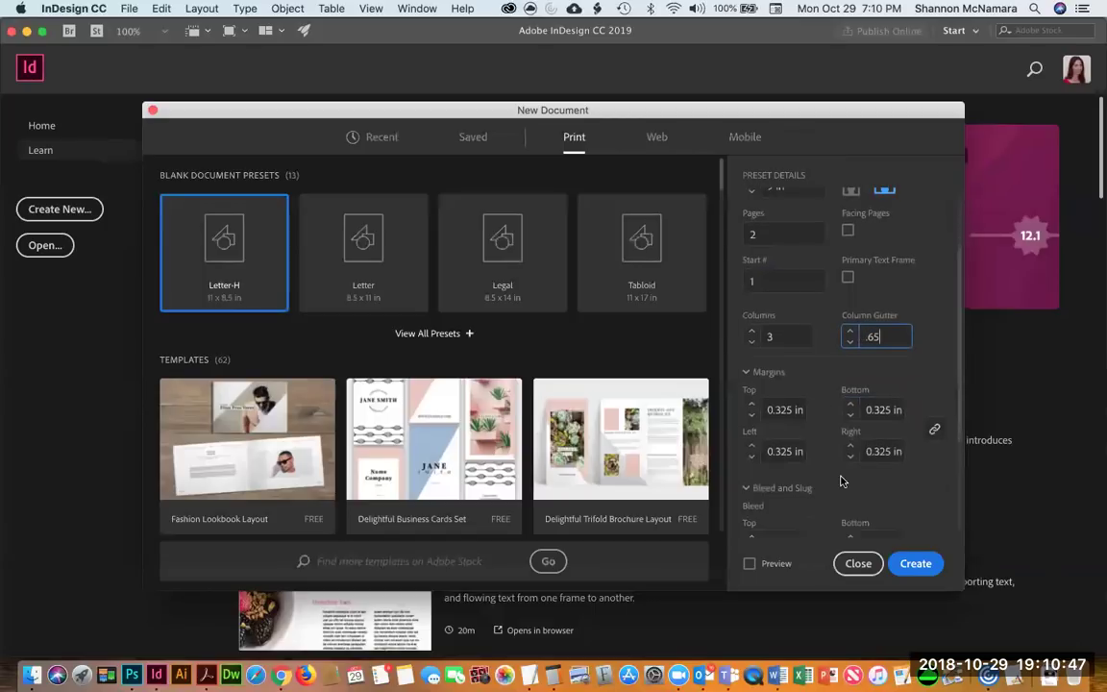
scroll(750, 519, "down", 2)
left_click(793, 483)
scroll(741, 462, "down", 2)
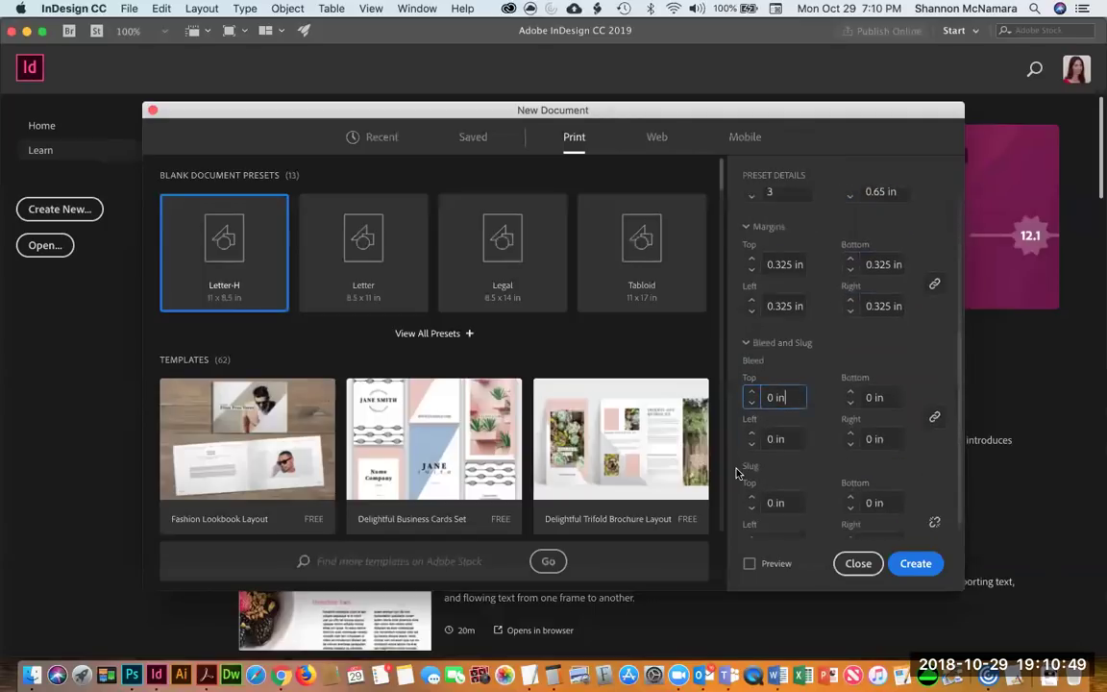
type(".125")
key("Tab")
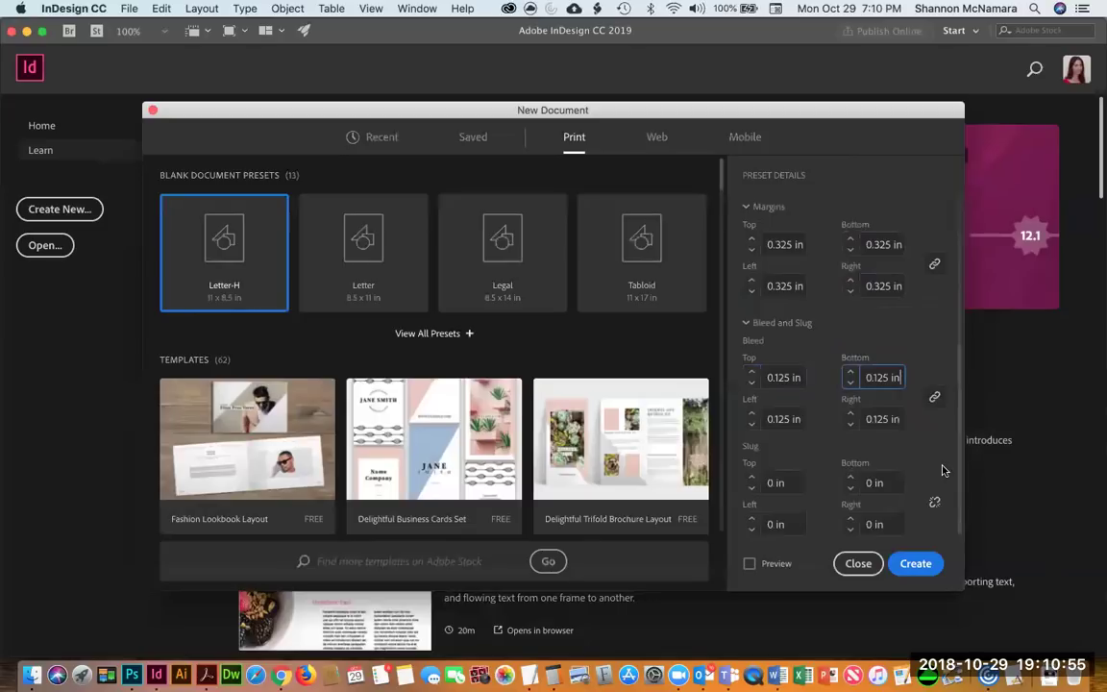
Review the preset details, create the new document, and move the floating Paragraph Styles panel off the page.
scroll(943, 470, "up", 5)
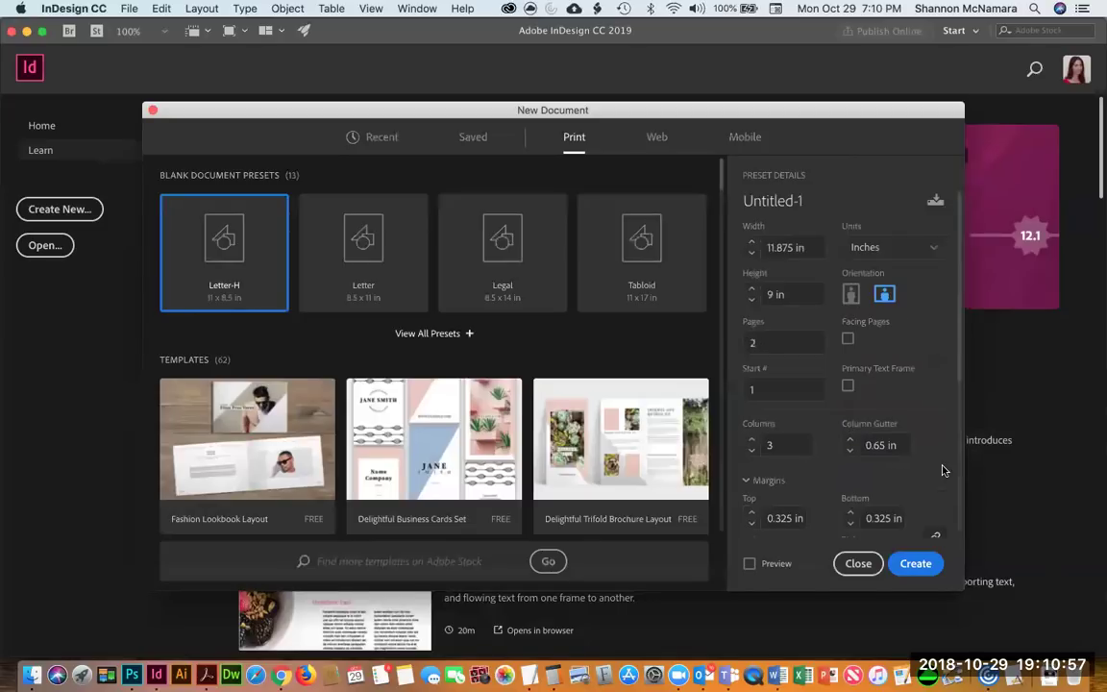
scroll(923, 470, "down", 5)
left_click(916, 565)
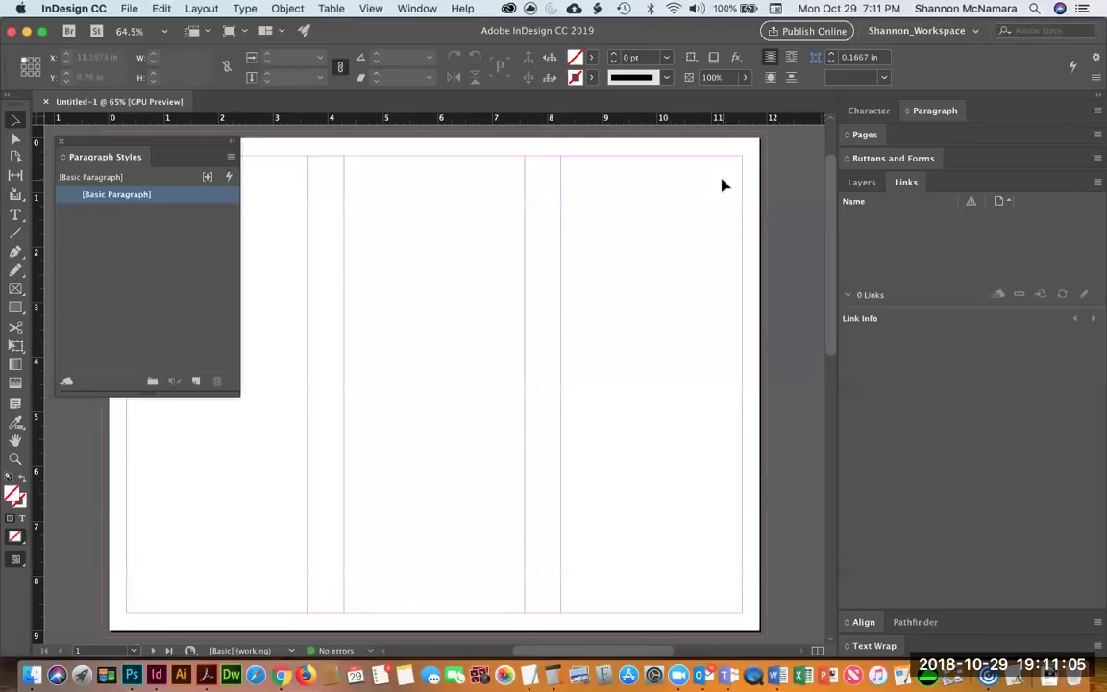
left_click_drag(86, 139, 88, 141)
left_click_drag(879, 406, 886, 354)
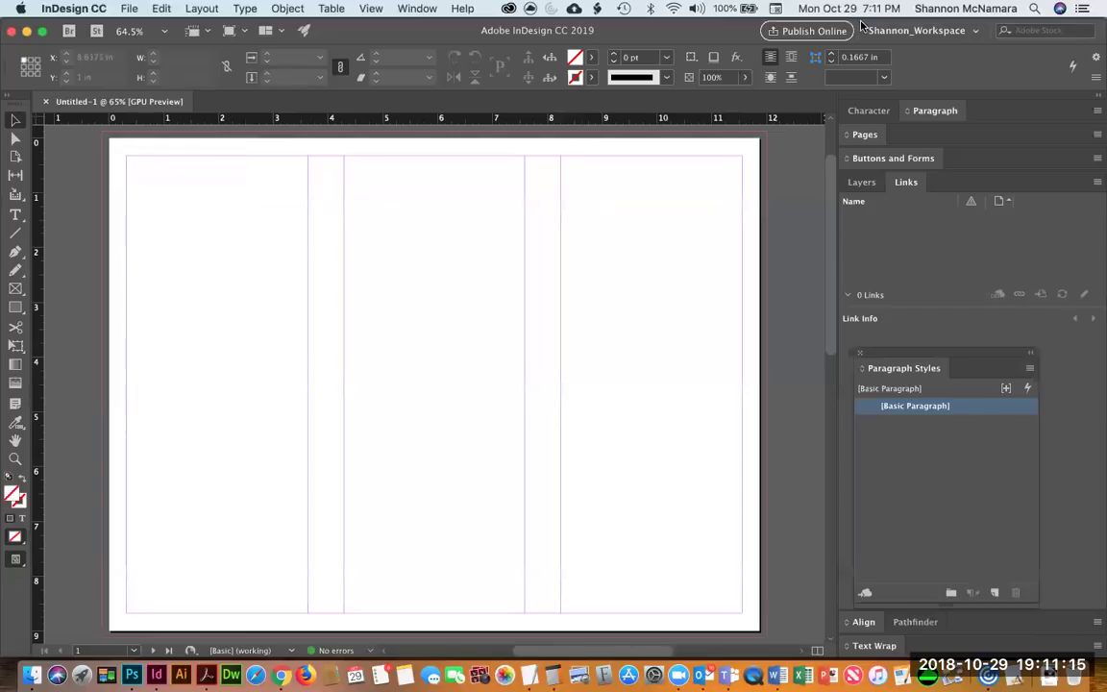
Switch to the Essentials workspace and look through the colors, color themes and graphics in the DES 114 library.
left_click(944, 31)
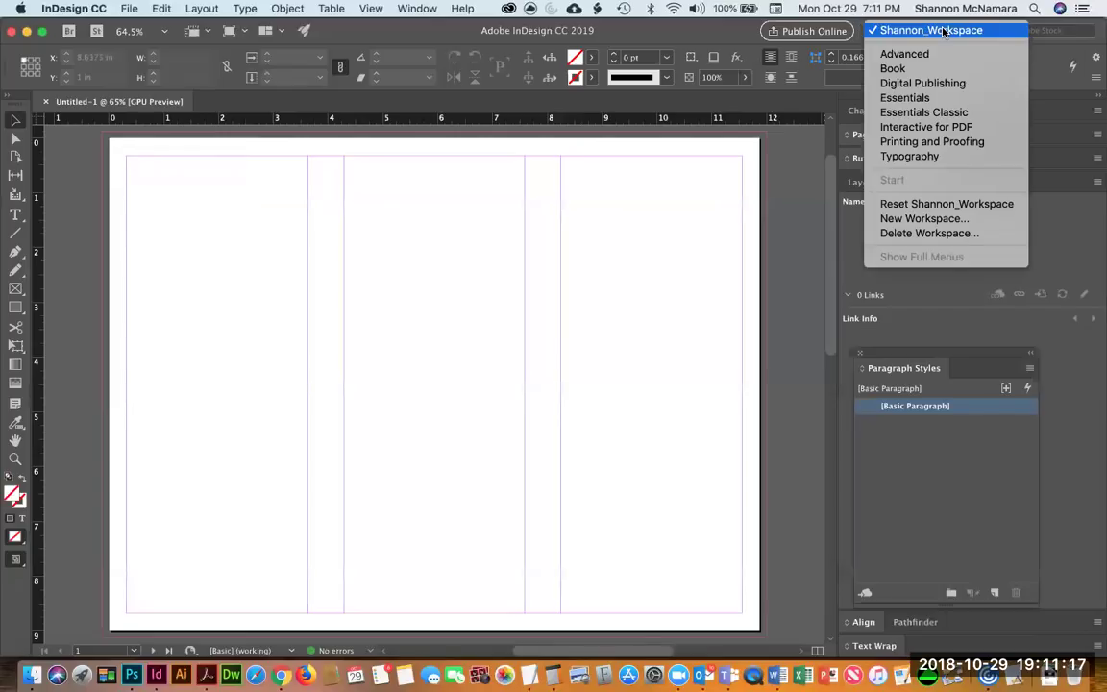
left_click(922, 100)
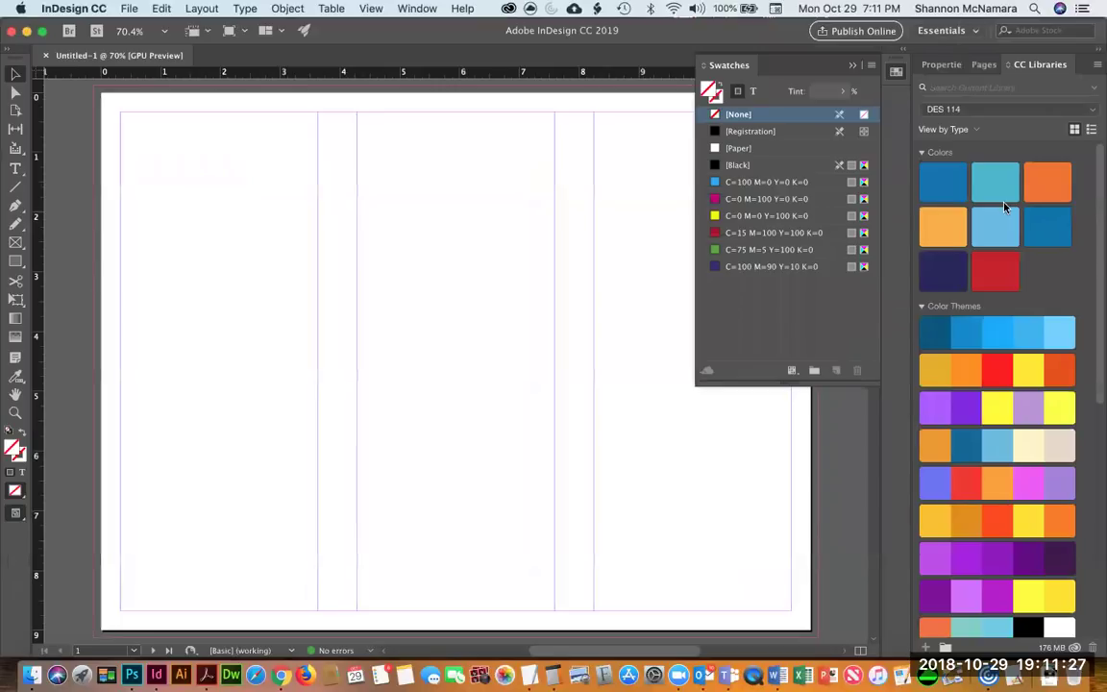
scroll(999, 215, "down", 10)
scroll(982, 317, "up", 10)
scroll(982, 317, "down", 5)
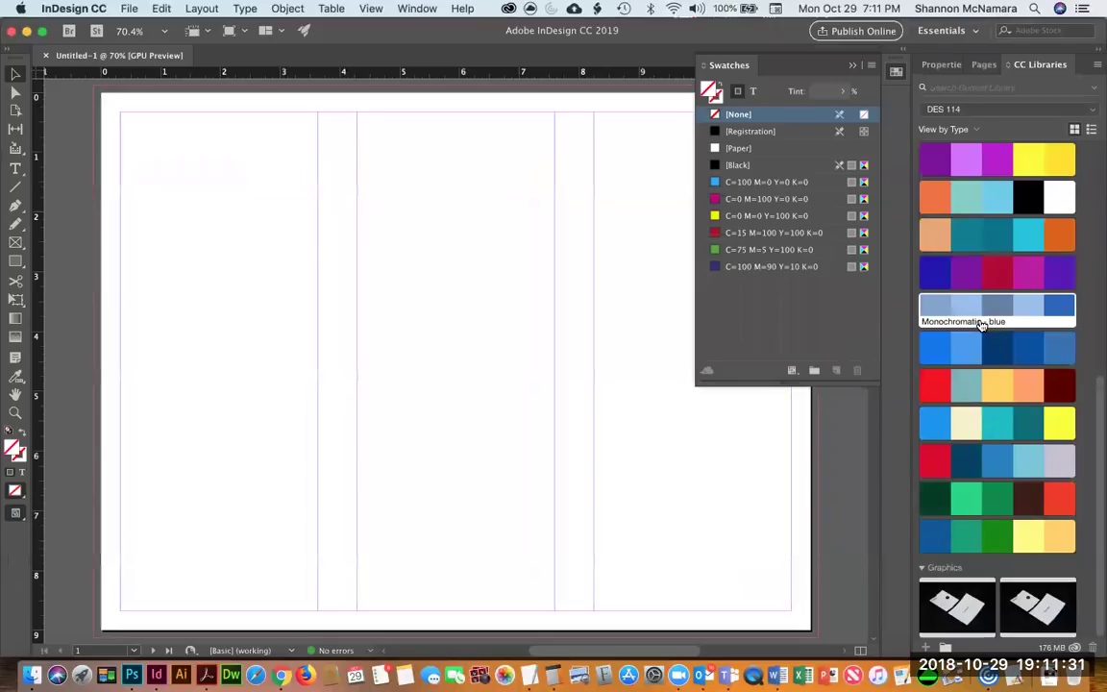
scroll(982, 325, "up", 5)
Compare the Essentials Classic and Essentials workspaces by switching between them, ending in Essentials Classic.
left_click(943, 29)
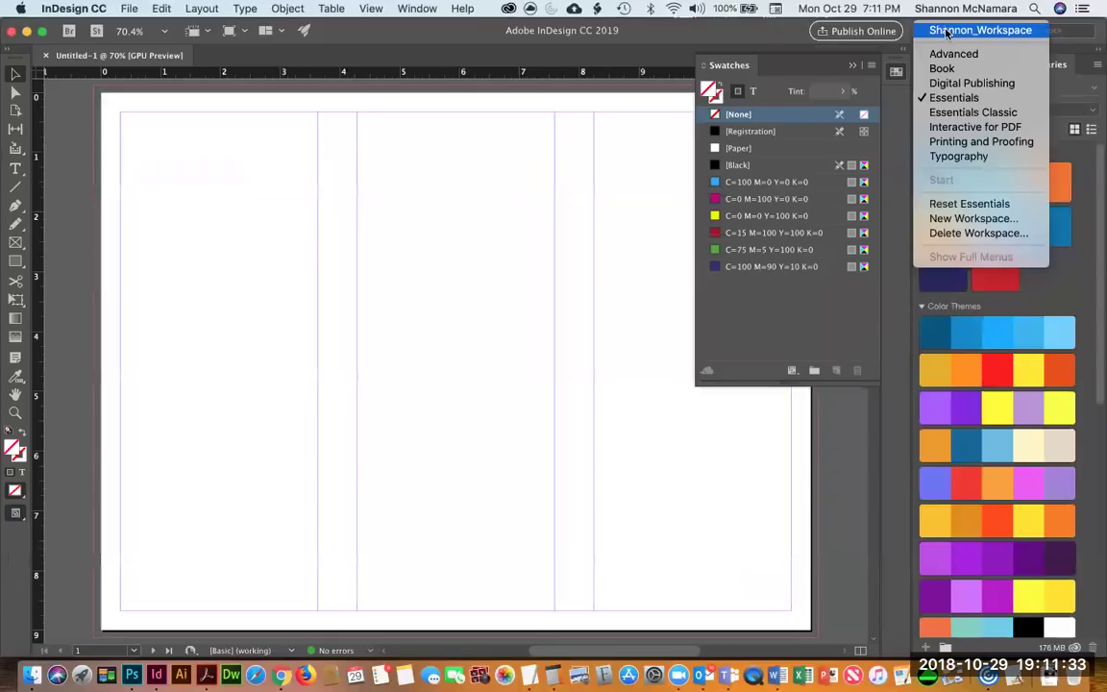
left_click(966, 112)
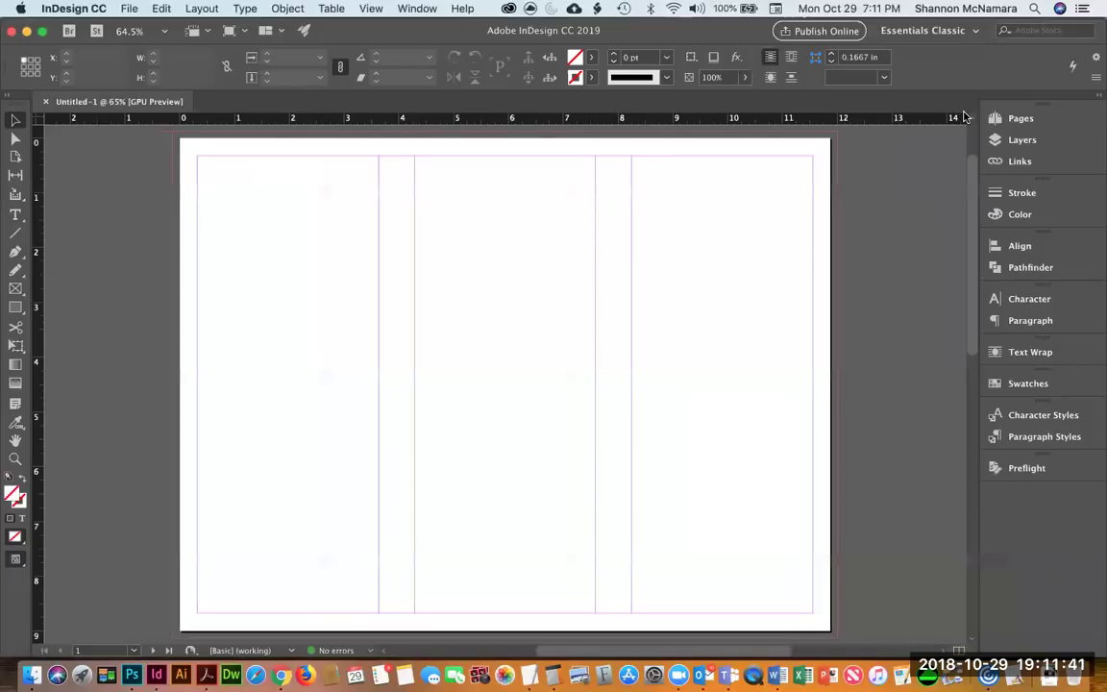
left_click(952, 32)
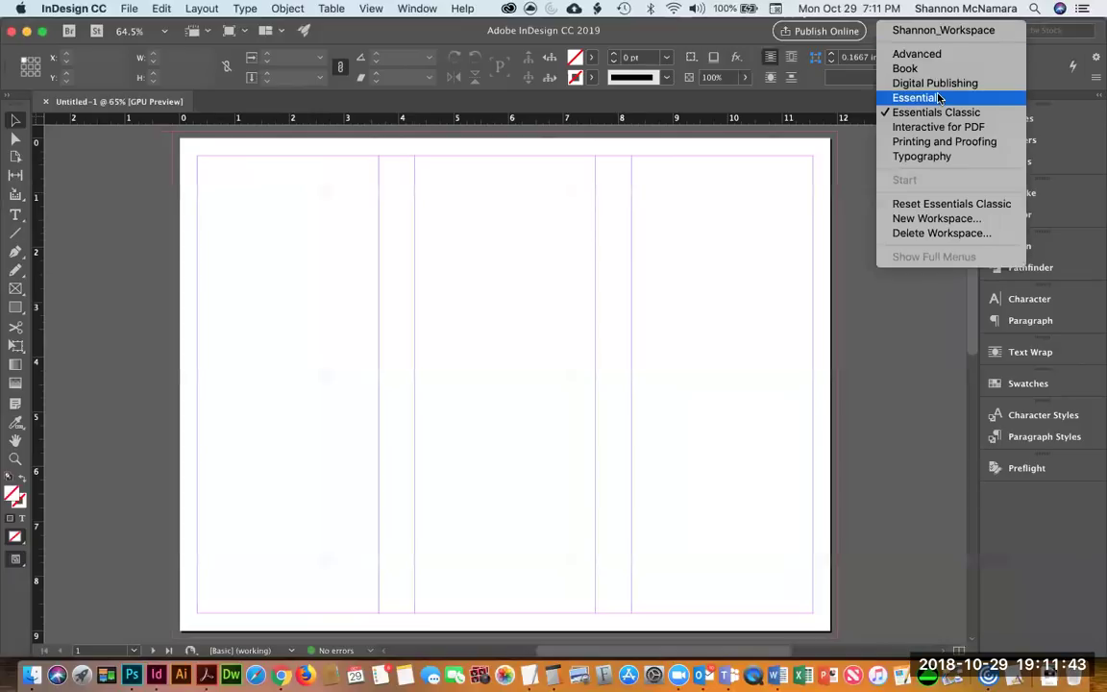
left_click(939, 97)
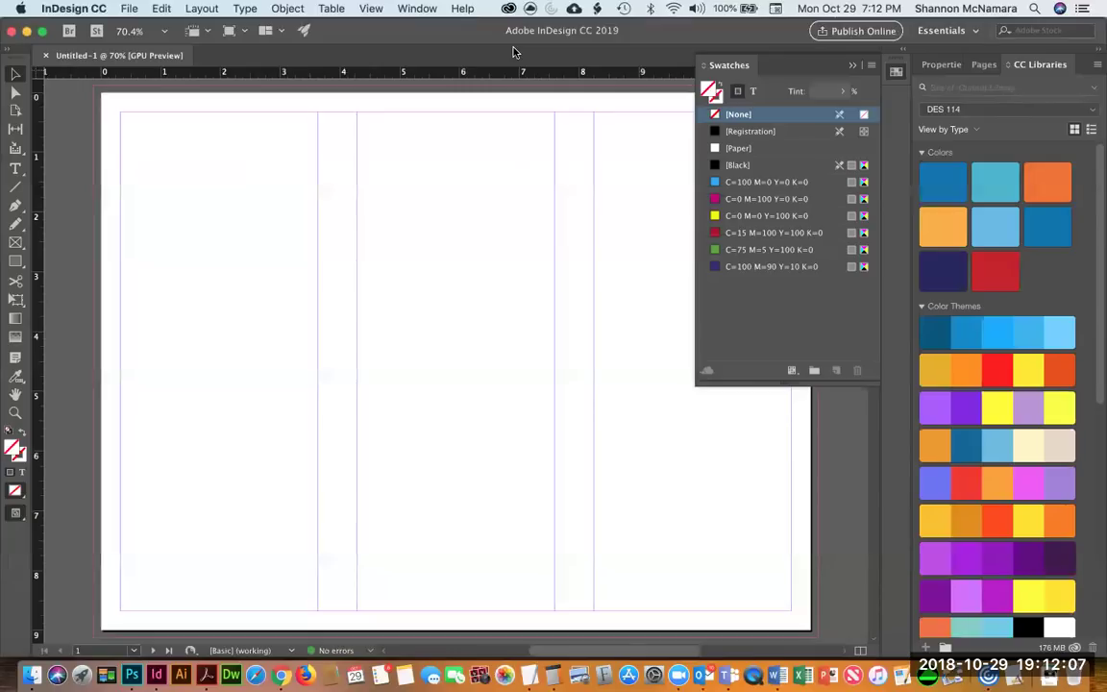
left_click(937, 30)
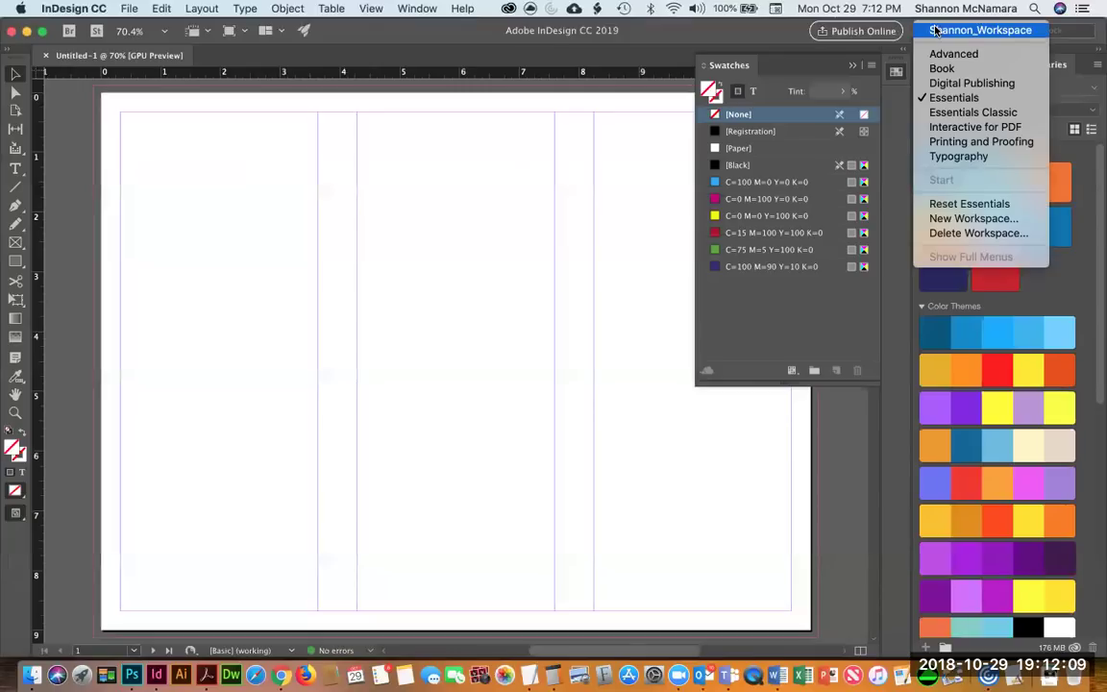
left_click(944, 113)
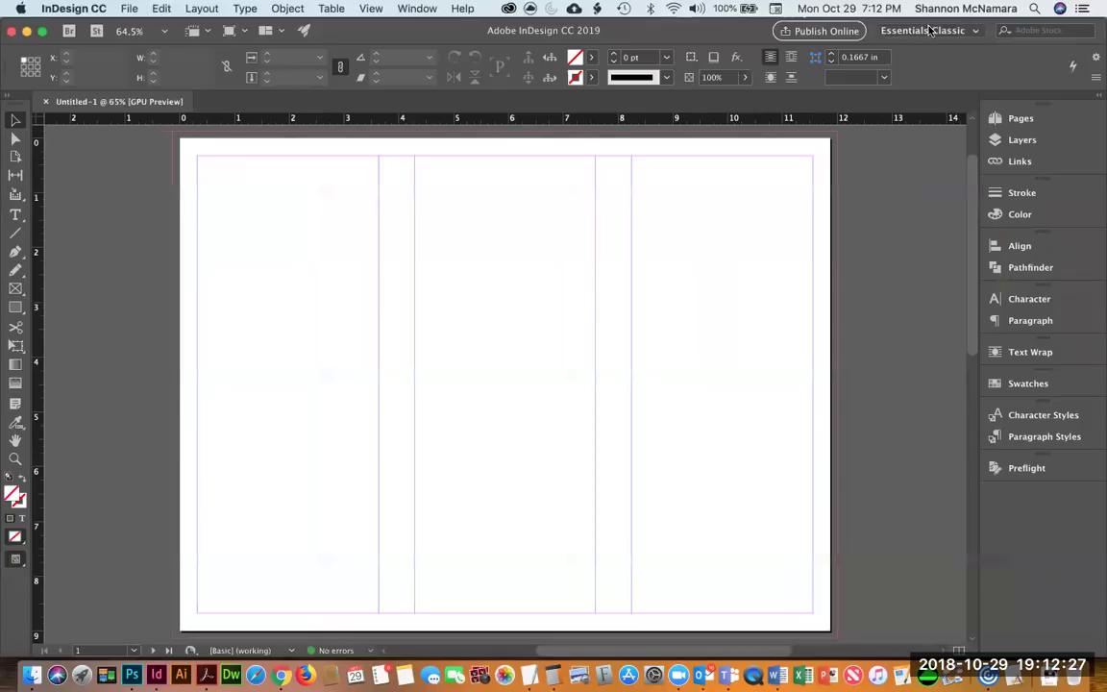
Switch back from Essentials Classic to the custom saved workspace.
left_click(931, 32)
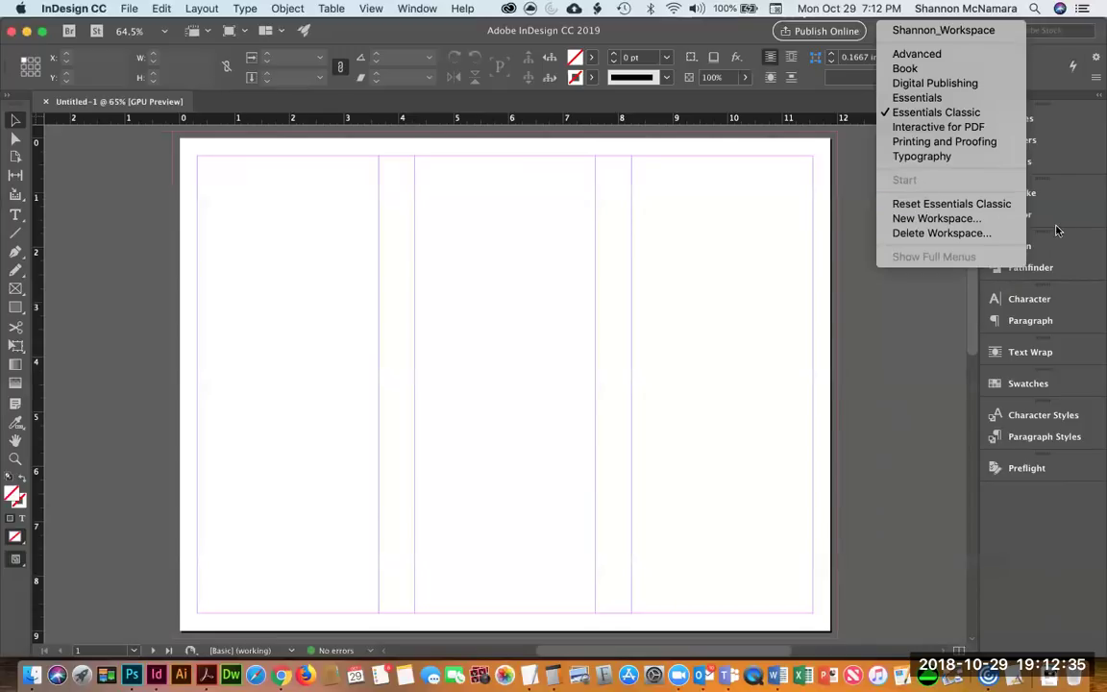
left_click(933, 31)
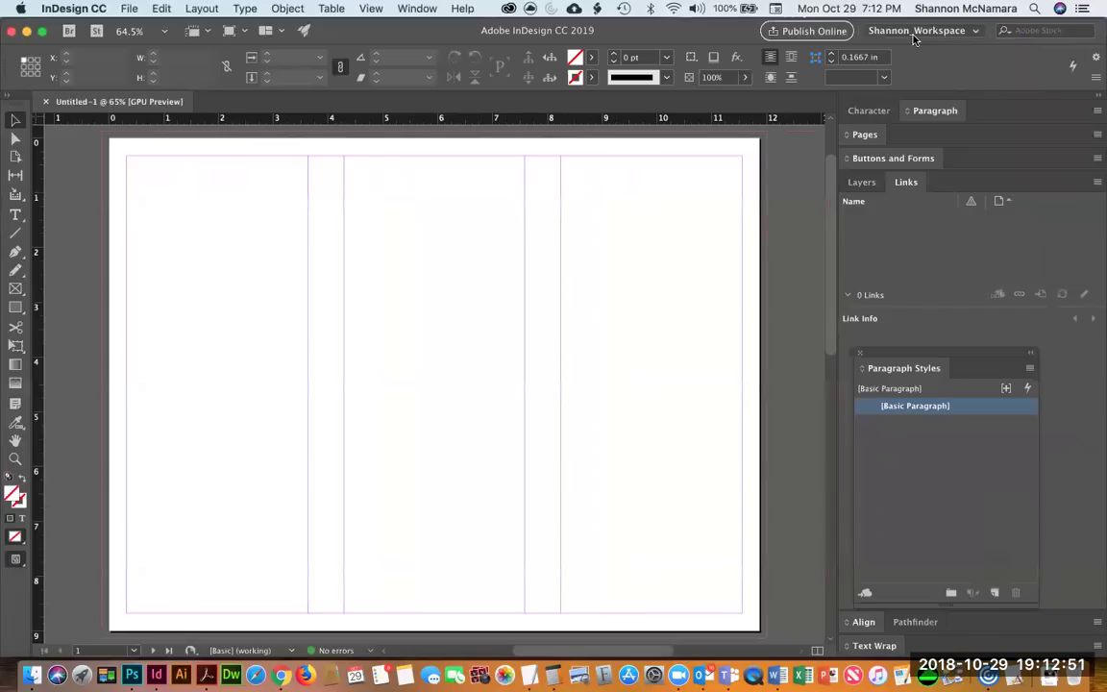
scroll(452, 385, "up", 4)
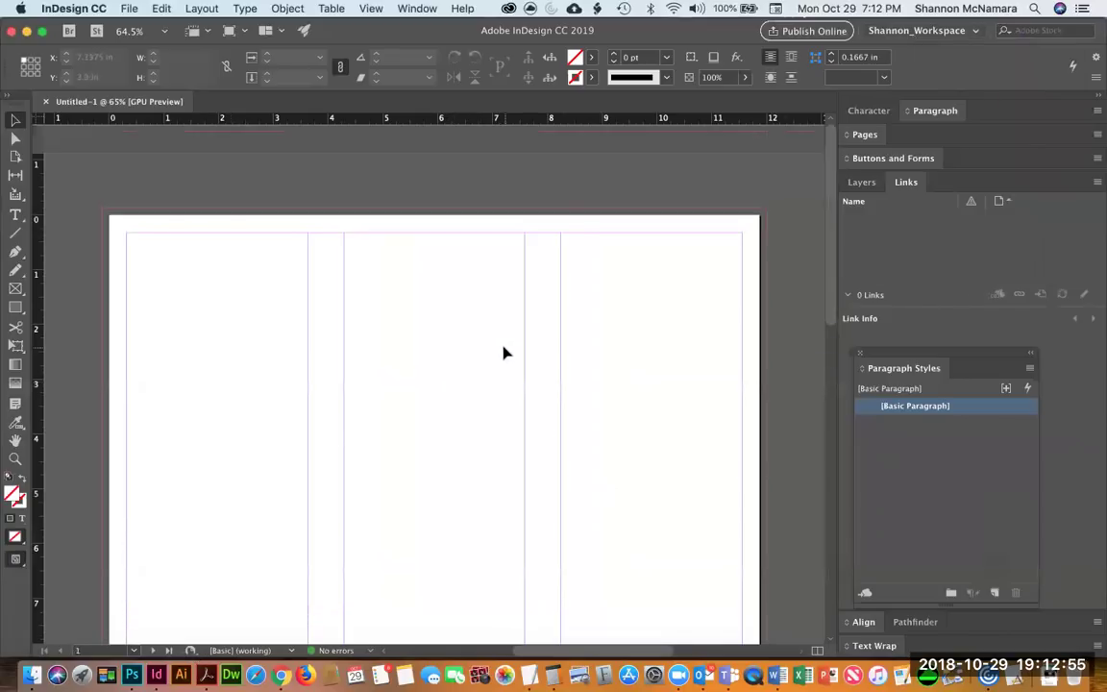
Switch to Chrome and copy the required file name, DES114_Assignment3_FirstLast.indd, from the assignment's Submission Requirements.
key("super+Tab")
key("super+Tab")
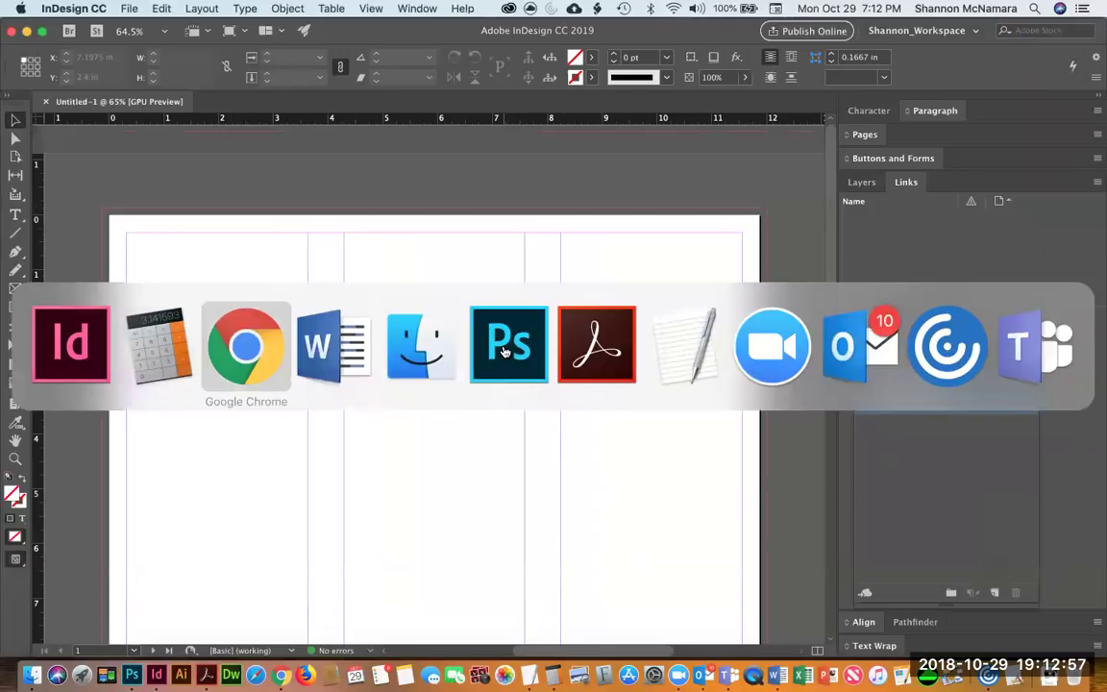
scroll(404, 394, "down", 3)
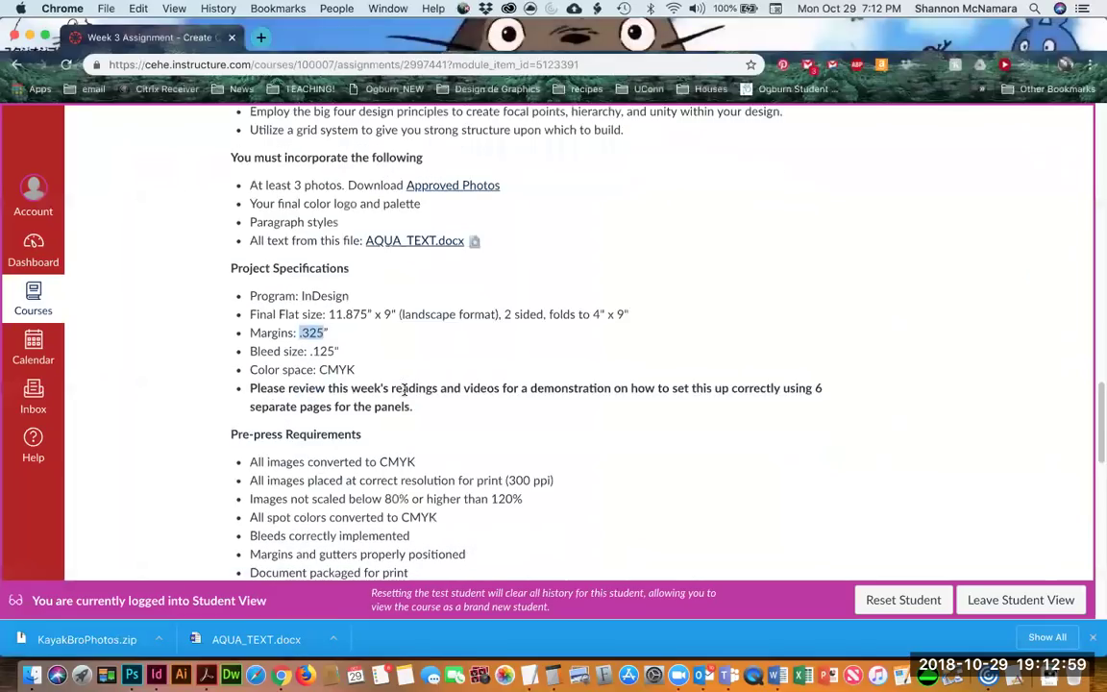
scroll(355, 502, "down", 2)
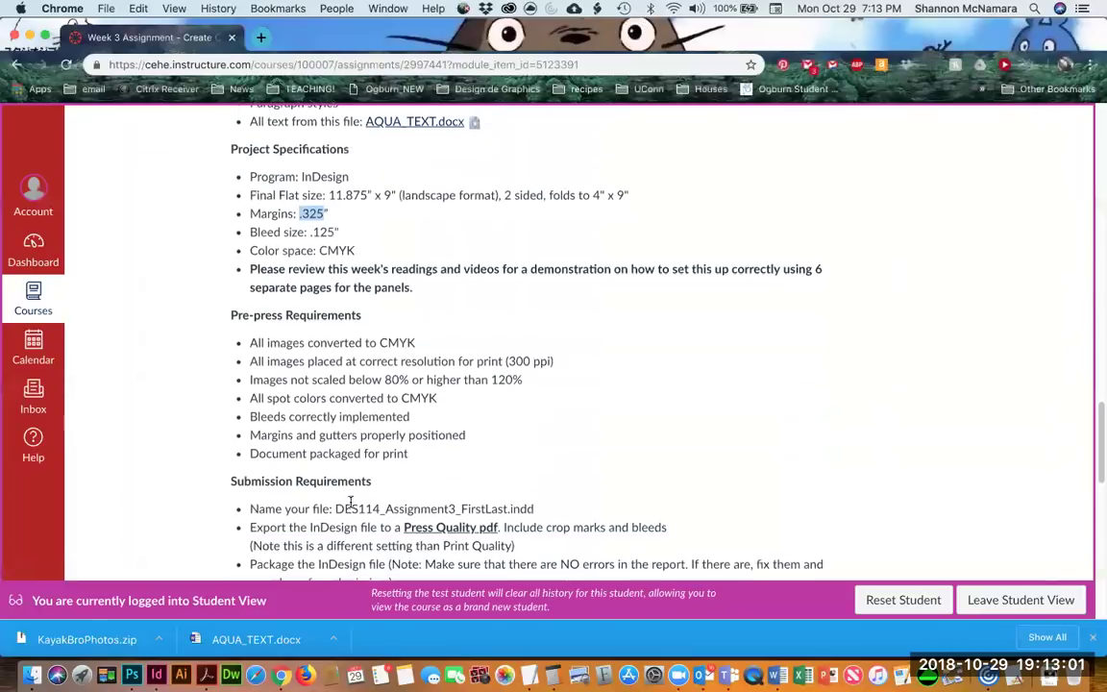
left_click_drag(335, 508, 545, 509)
key("super+c")
Back in InDesign, start saving the document and choose the Wk3Assignment folder inside Week 3 as the location.
key("super+Tab")
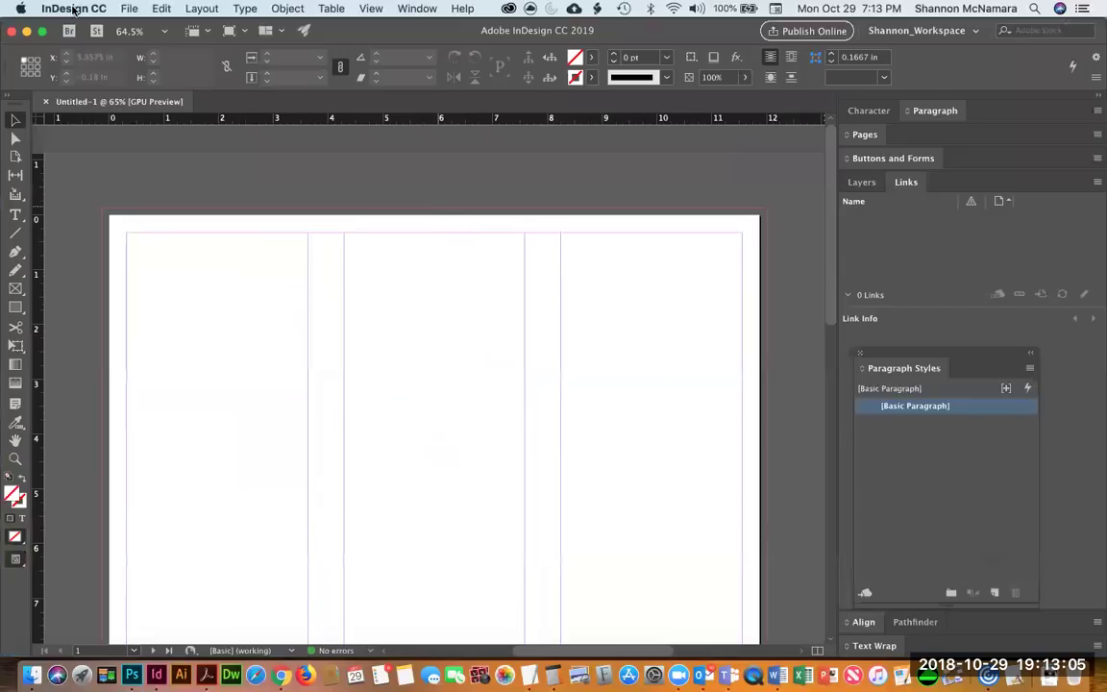
left_click(128, 9)
left_click(156, 123)
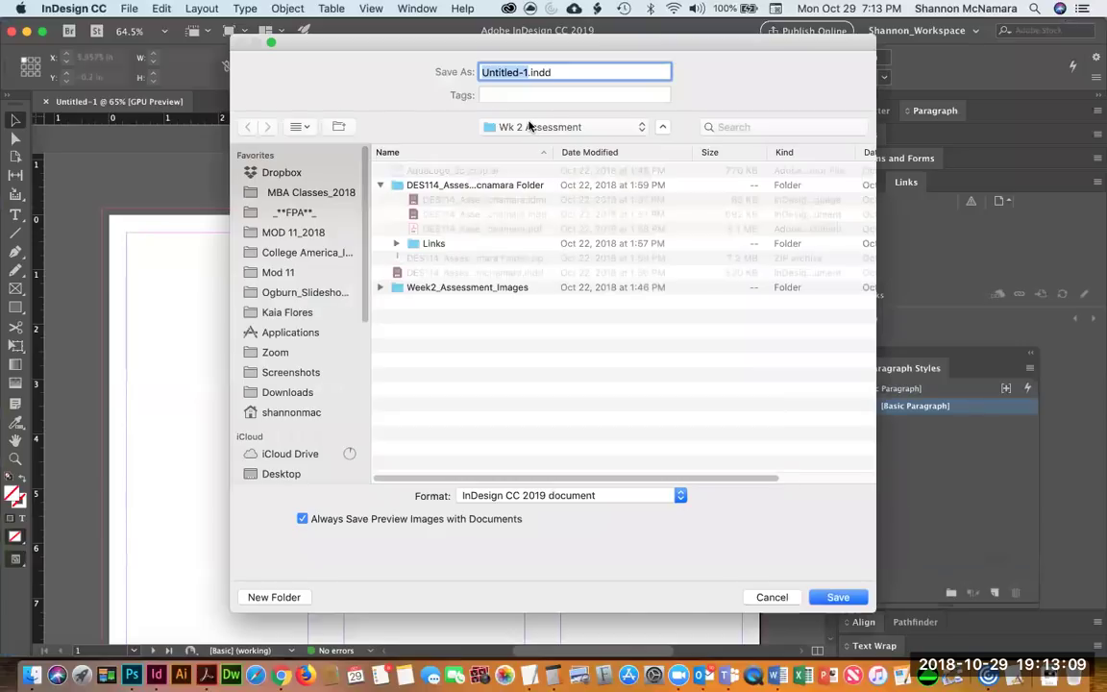
left_click(533, 128)
left_click(534, 160)
double_click(429, 303)
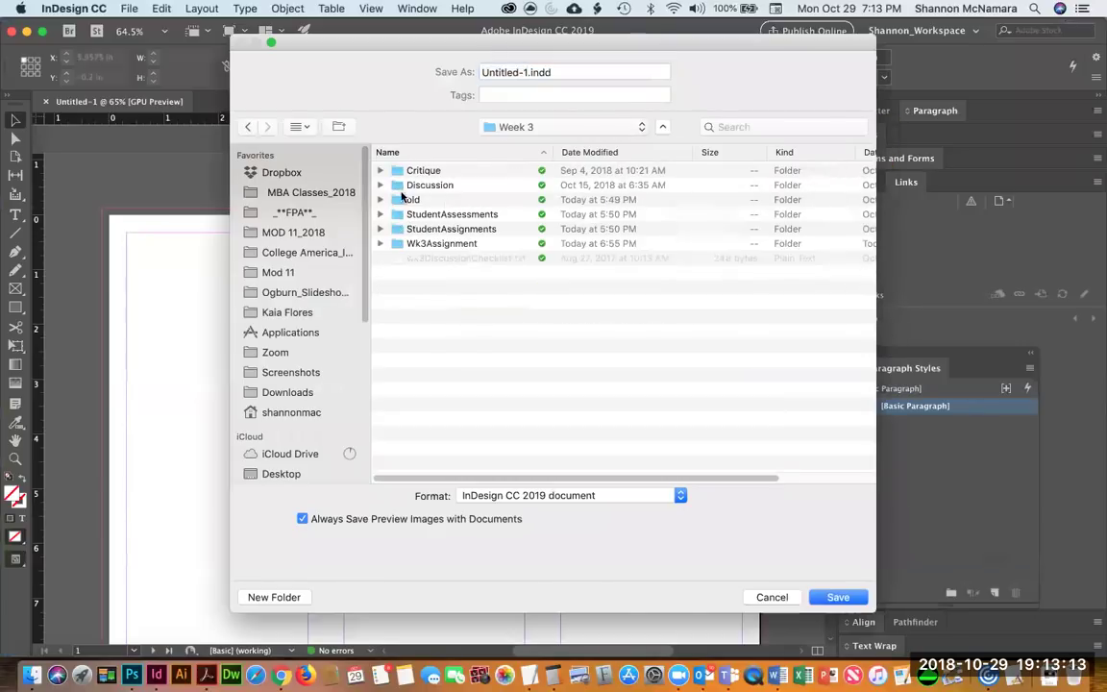
left_click(436, 243)
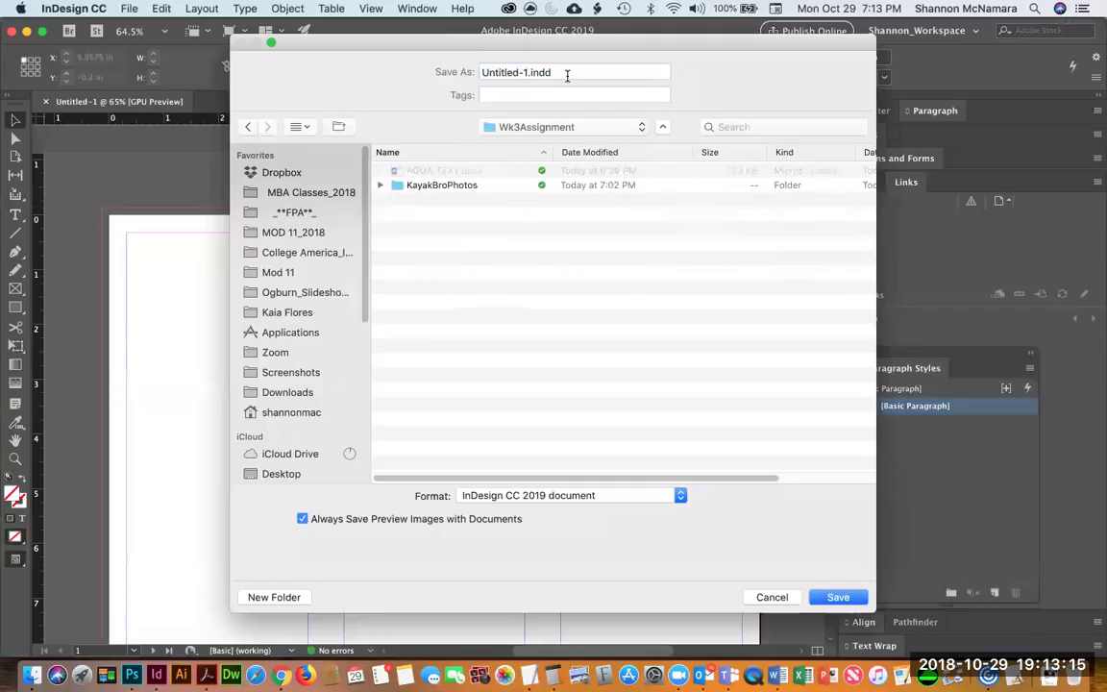
Name the file with the copied DES114_Assignment3 name, replace FirstLast with the designer's own name, and save it.
triple_click(511, 70)
key("super+v")
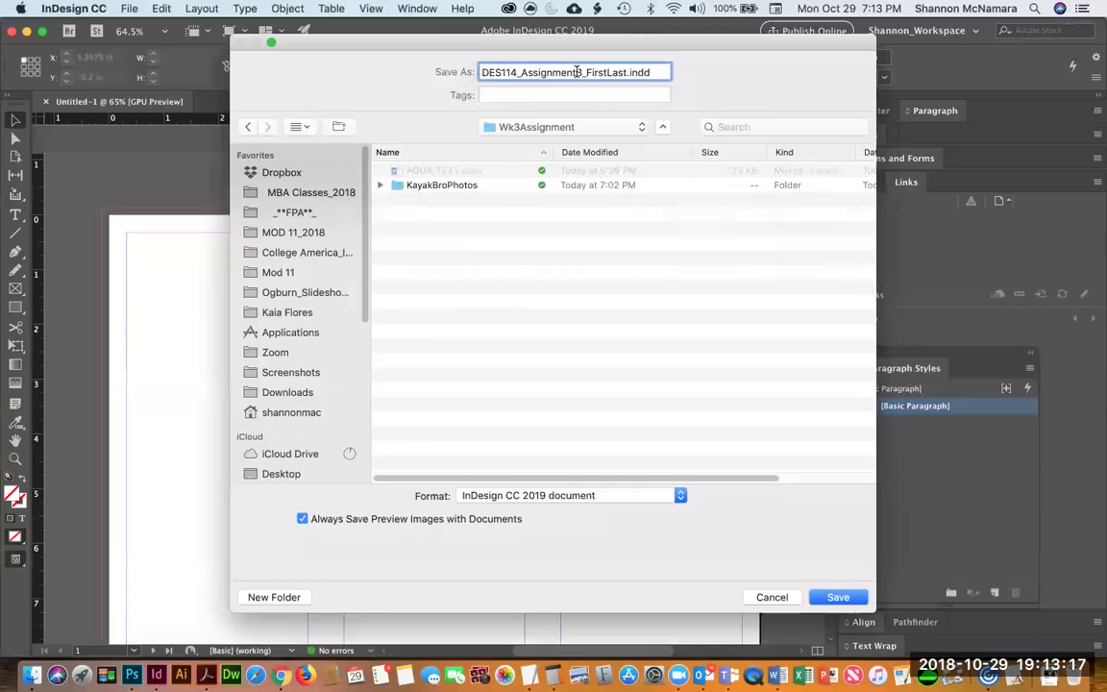
left_click_drag(586, 70, 627, 69)
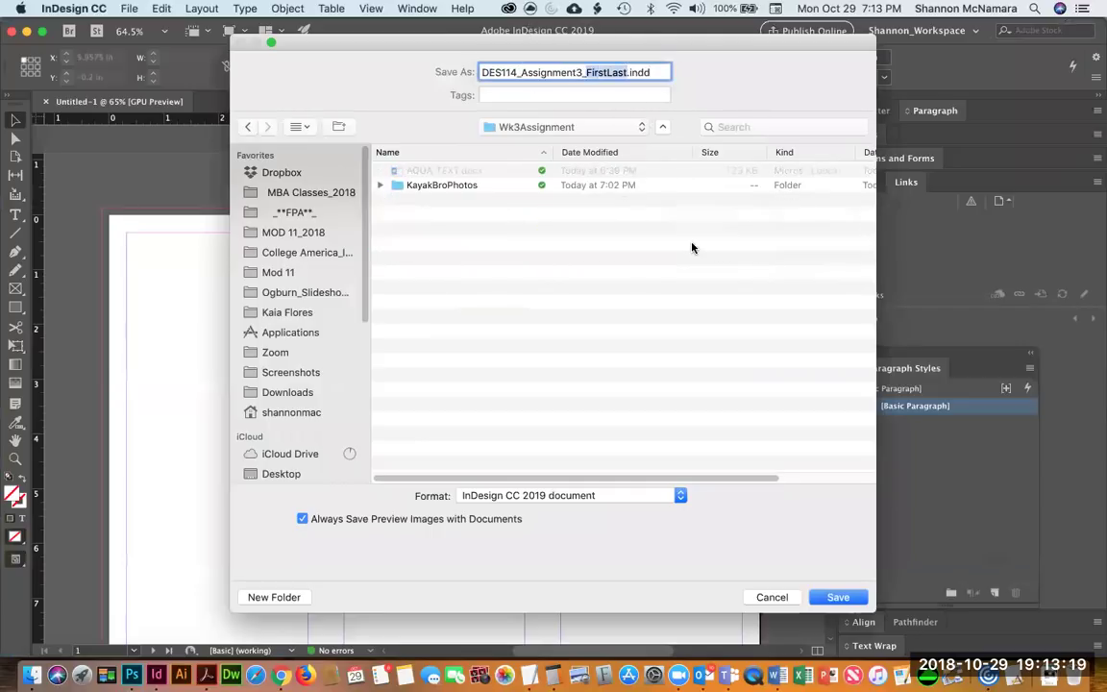
type("smcnamara")
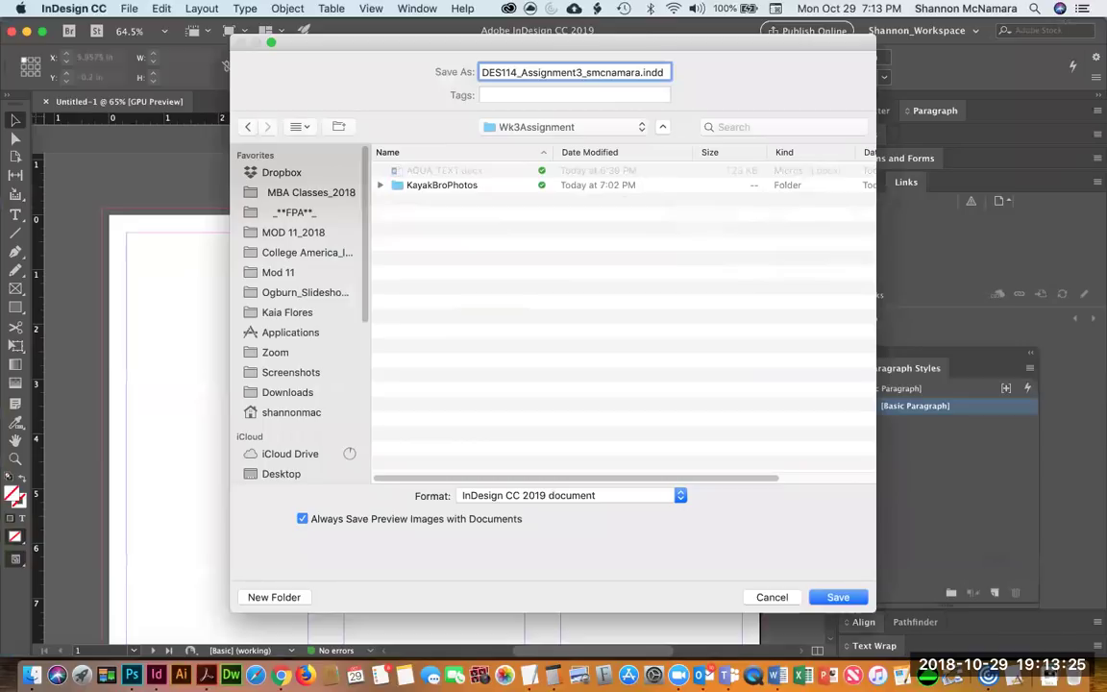
key("Return")
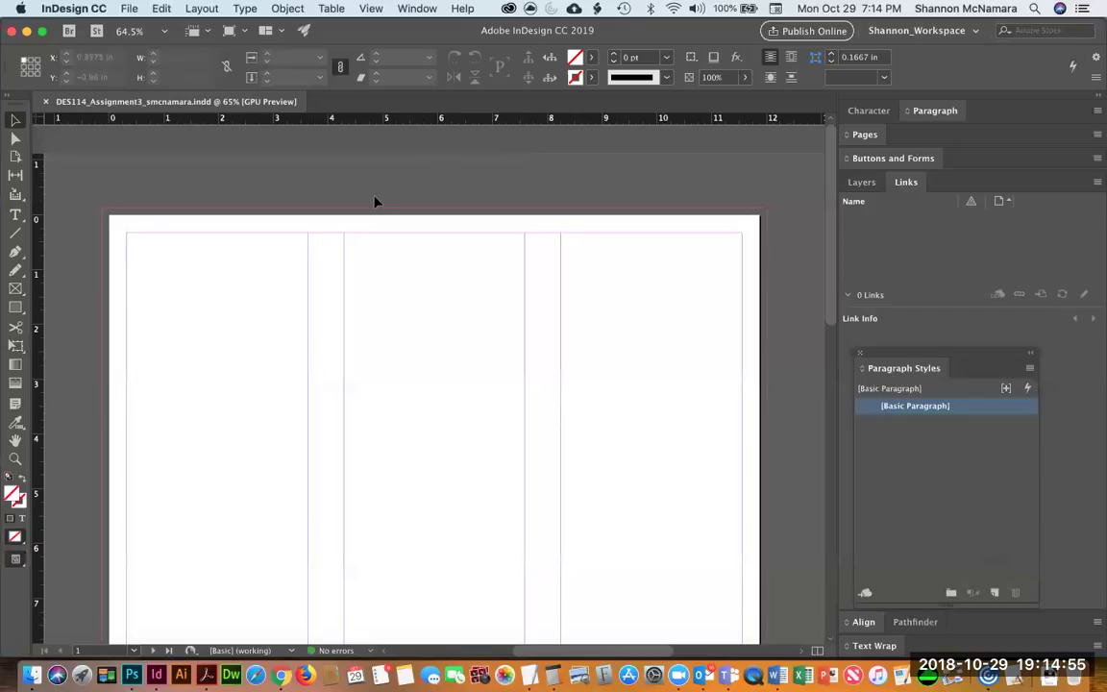
Draw a text frame about 3.56 in wide and 0.515 in tall above the page's right column, with centered text.
key("t")
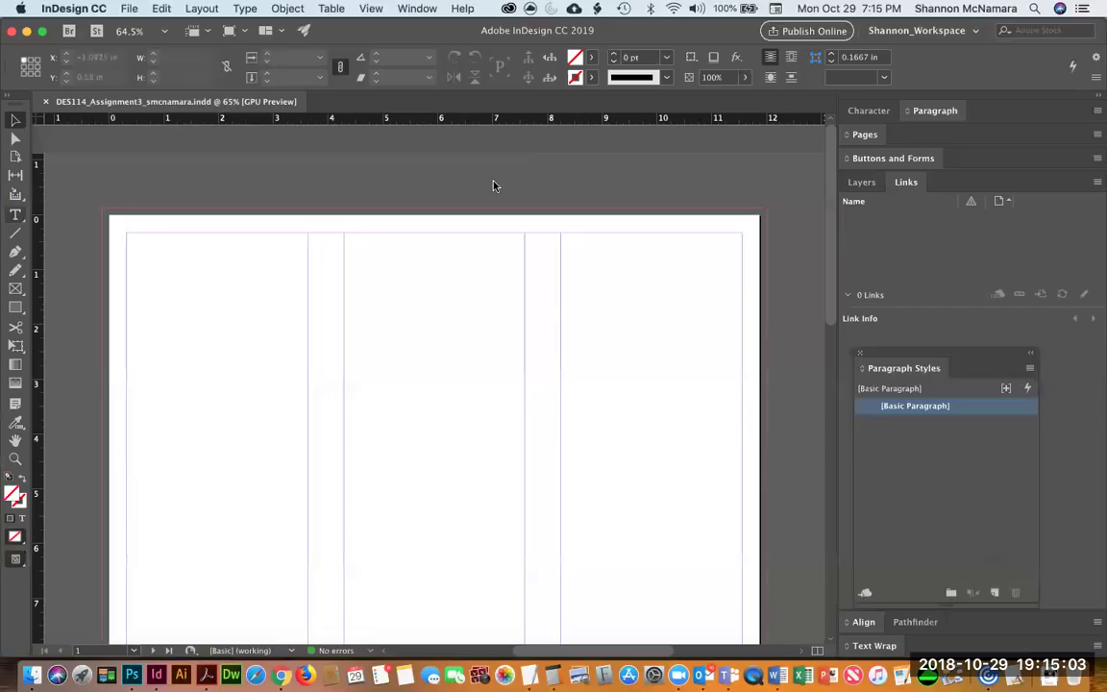
key("t")
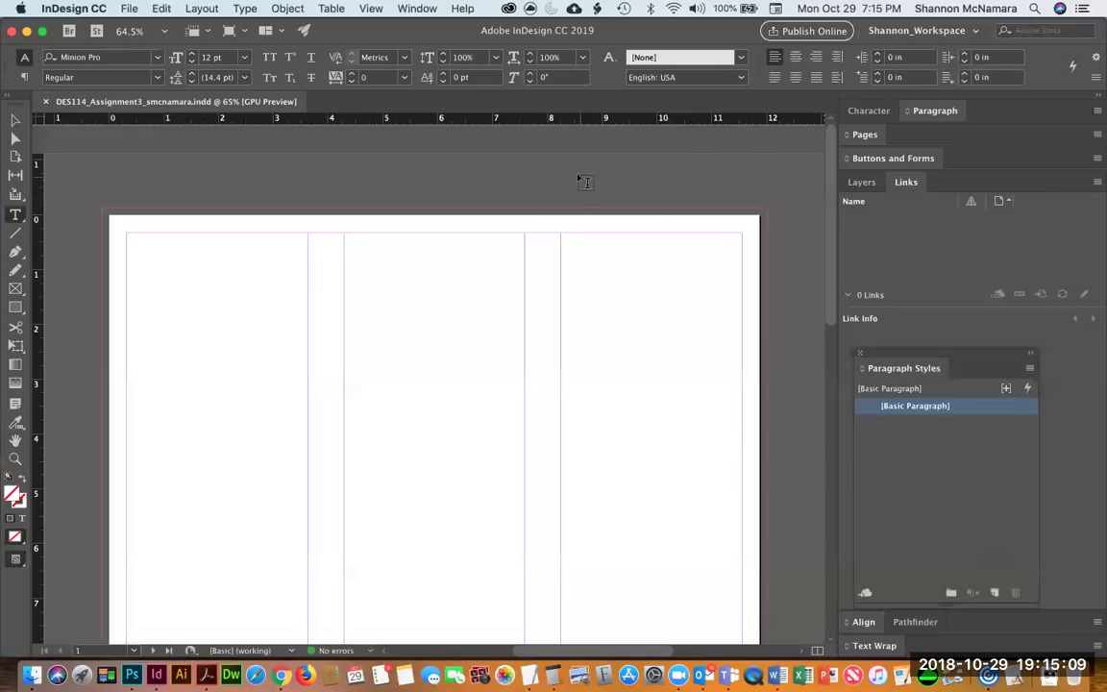
left_click_drag(564, 181, 759, 208)
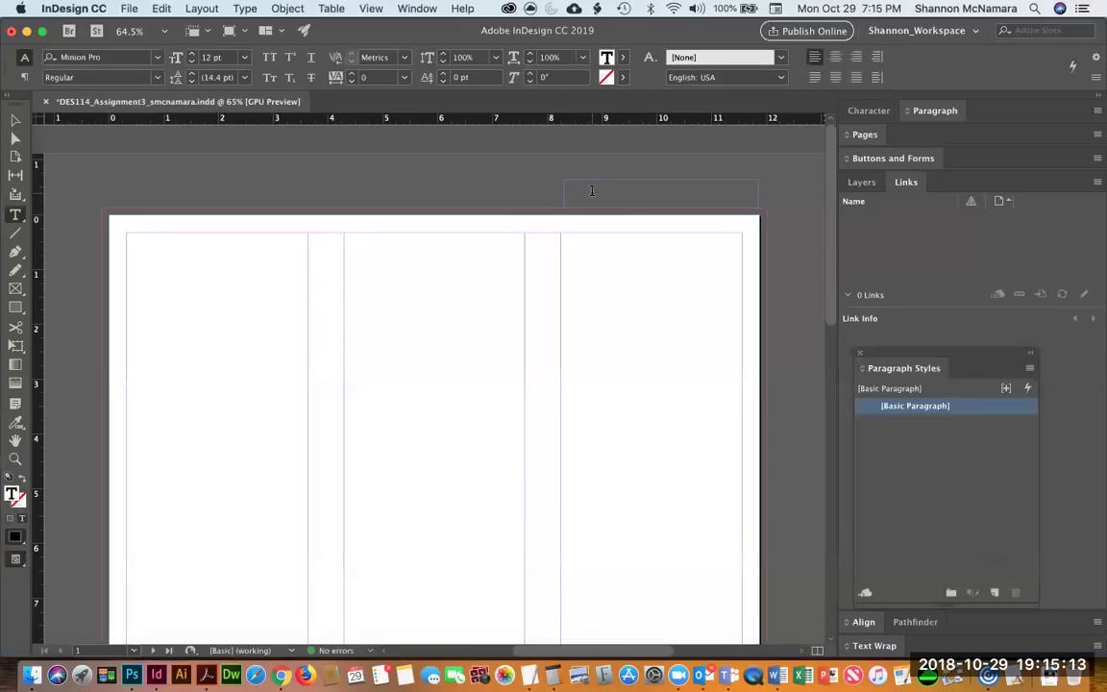
key("super+shift+c")
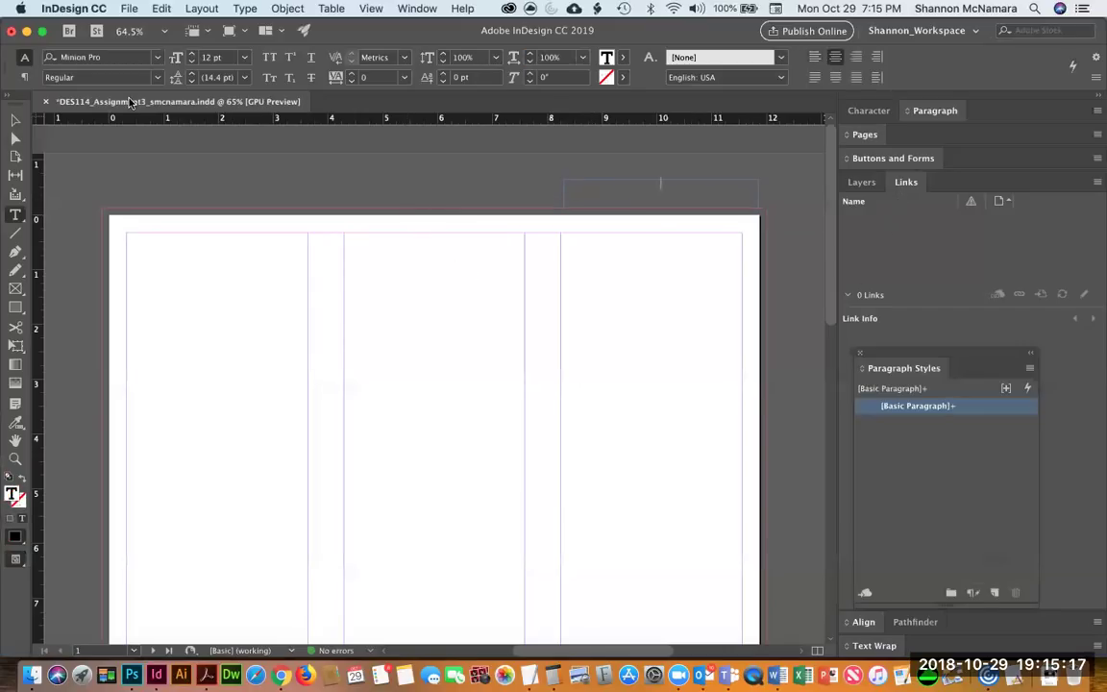
Move the floating Paragraph Styles panel over beside the tools and shrink its height.
left_click_drag(903, 353, 129, 222)
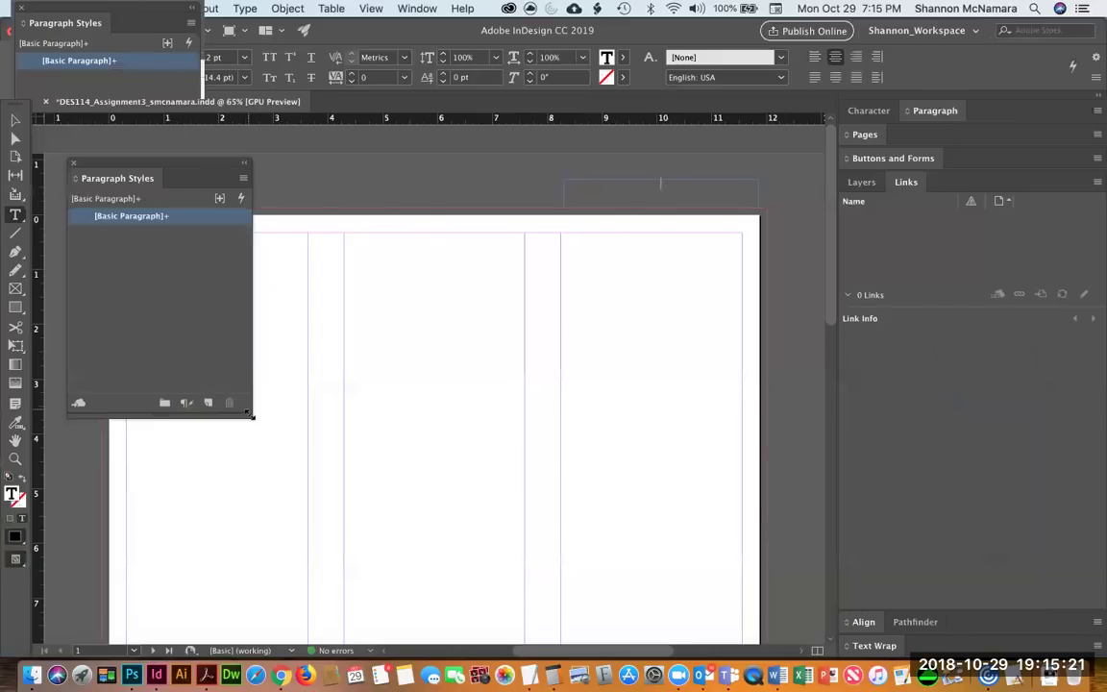
left_click_drag(250, 416, 251, 260)
left_click_drag(144, 178, 123, 147)
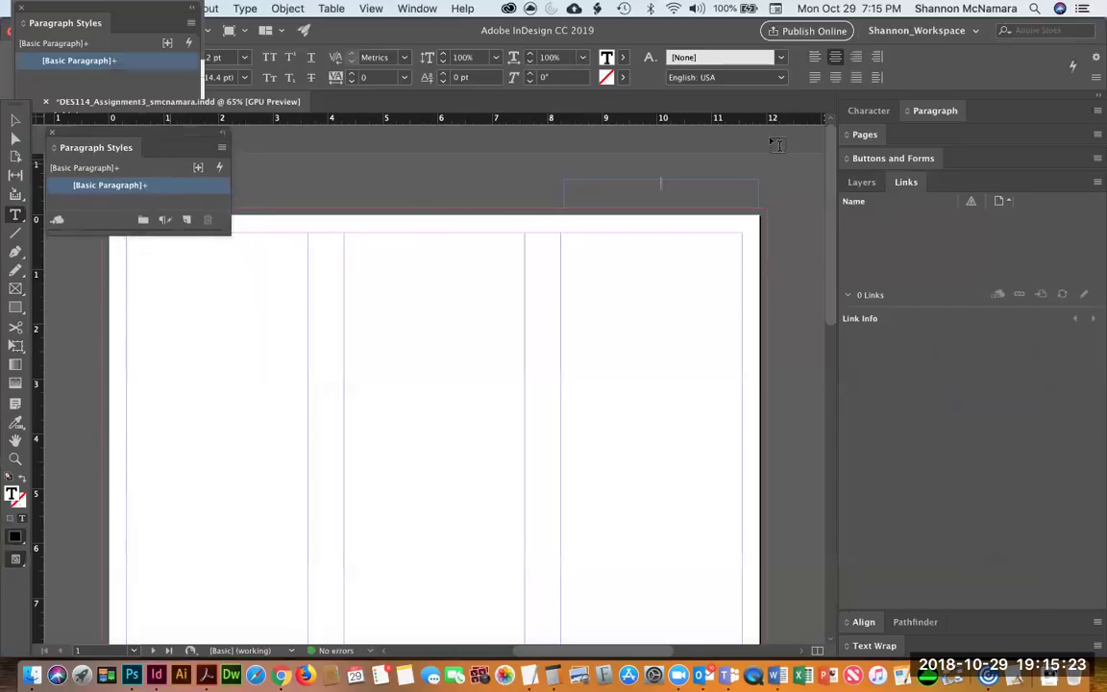
Set the text color to the [Paper] swatch and enter FRONT PANEL in the frame above the right column.
left_click(415, 8)
mouse_move(721, 109)
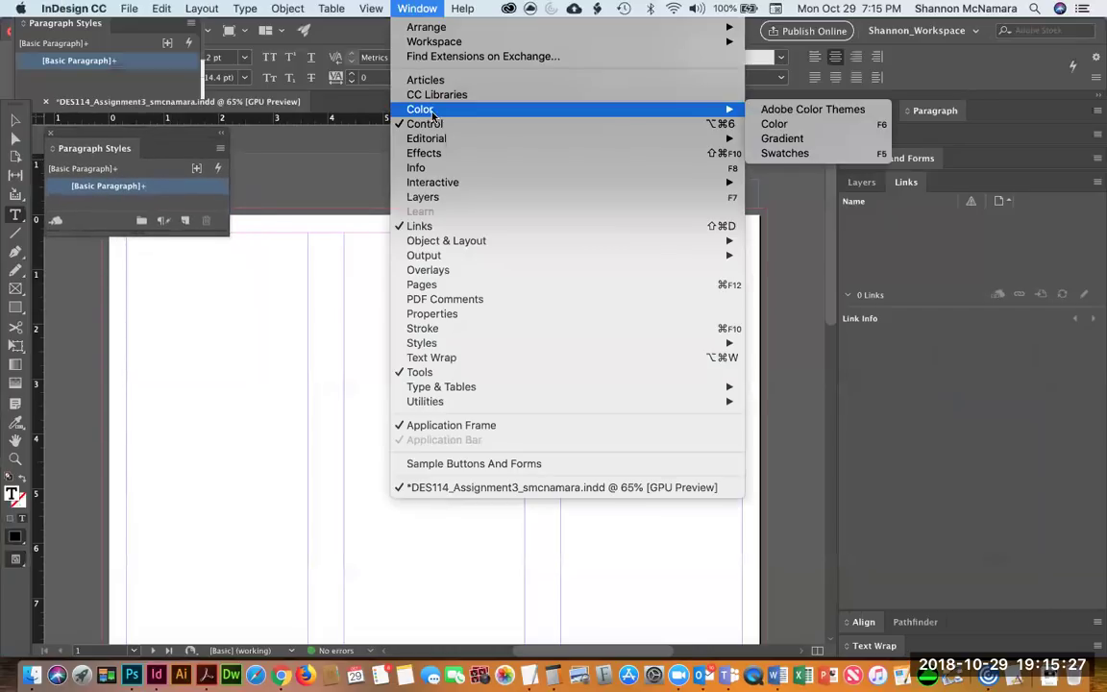
left_click(785, 153)
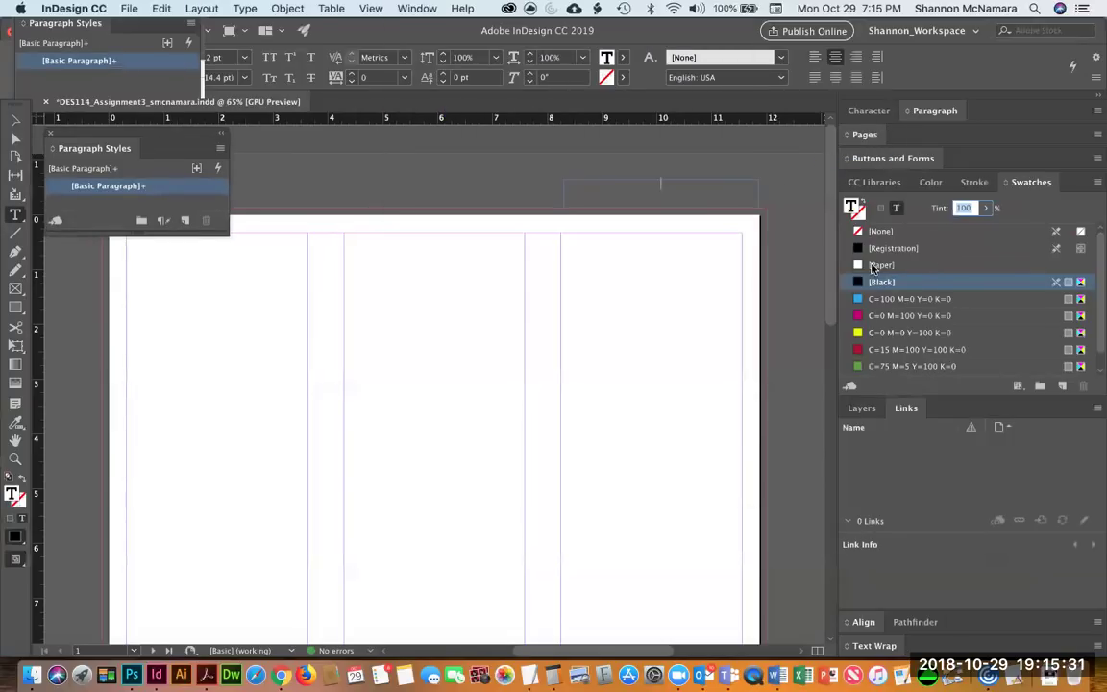
left_click(923, 264)
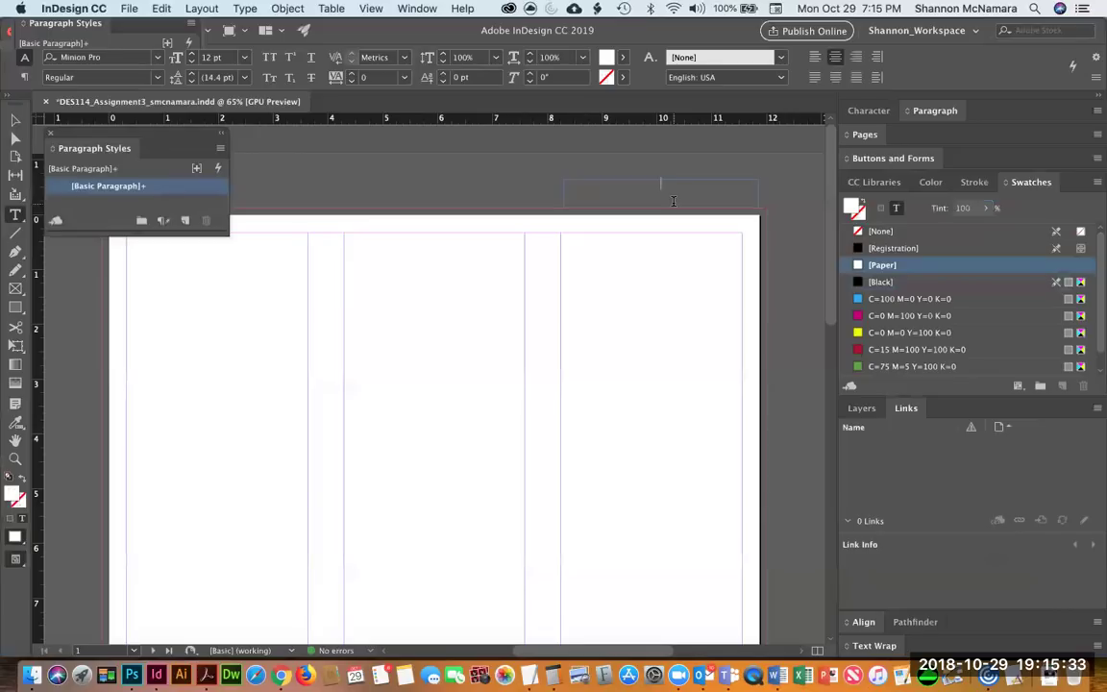
type("FRONT PANEL")
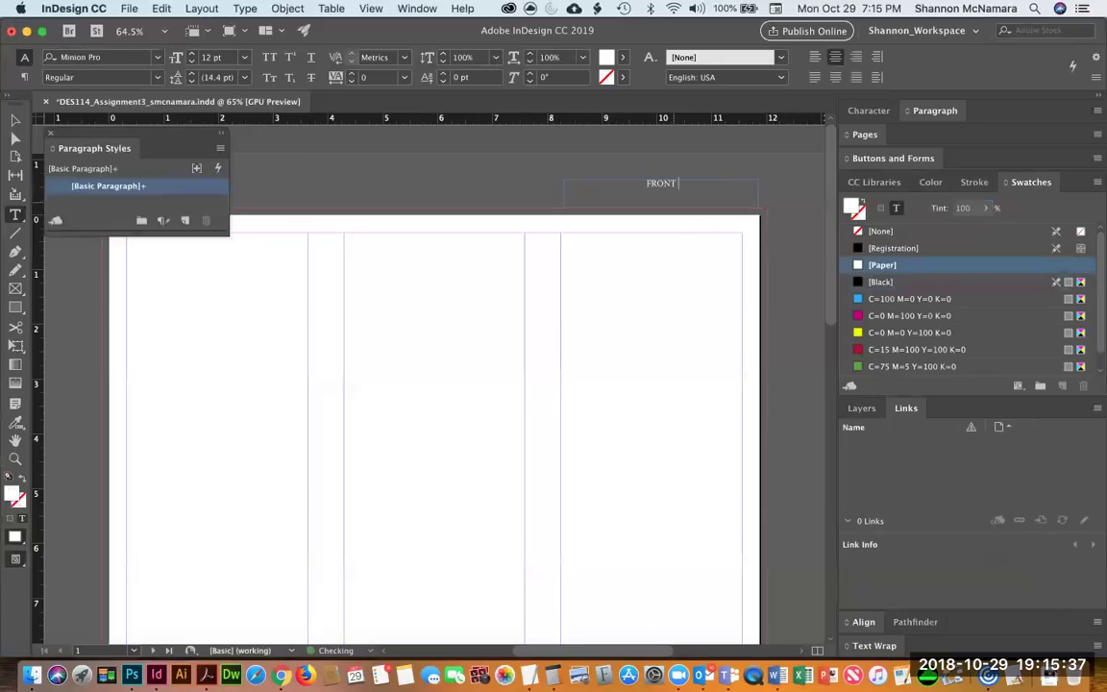
Enlarge the whole FRONT PANEL label to 26 pt.
key("super+a")
key("super+shift+period")
key("super+shift+period")
key("super+shift+period")
key("super+shift+period")
key("super+shift+period")
key("super+shift+period")
key("super+shift+period")
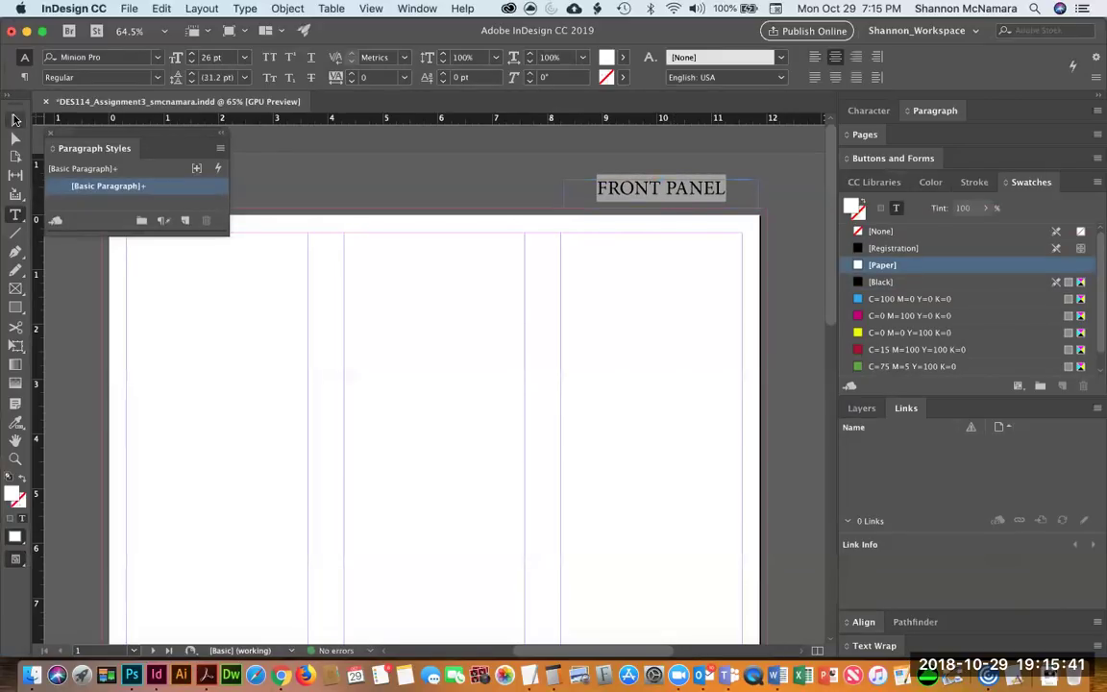
Duplicate the FRONT PANEL label above the middle column and change the copy's text to BACK PANEL.
left_click(16, 120)
left_click_drag(654, 188, 429, 188)
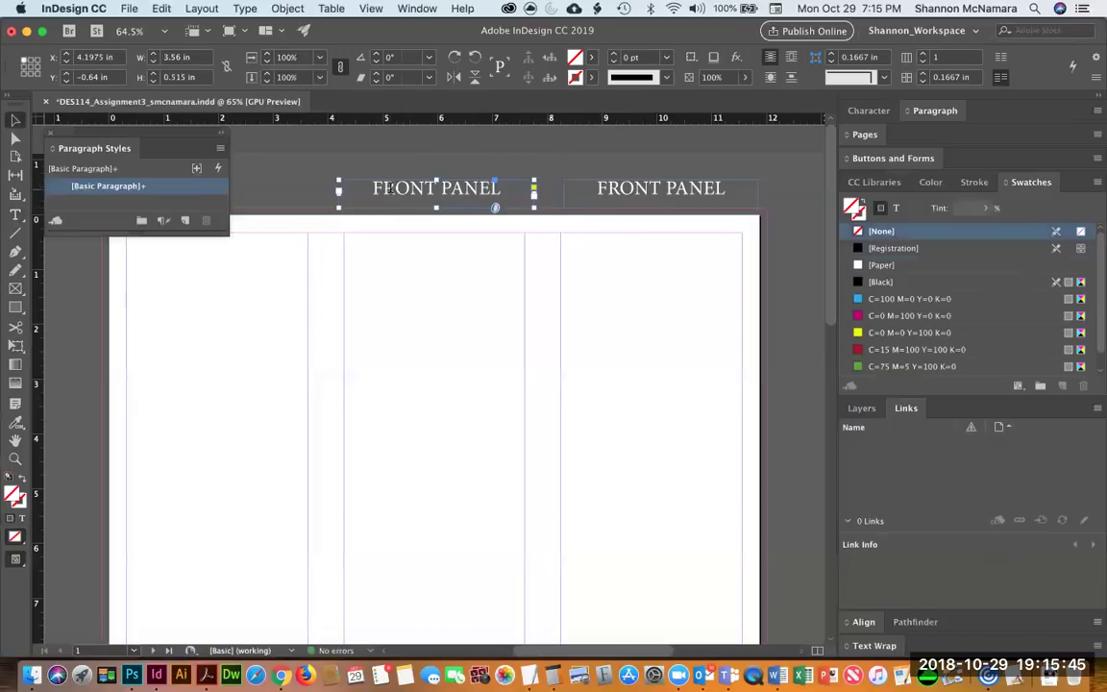
double_click(394, 188)
double_click(402, 188)
type("BACK")
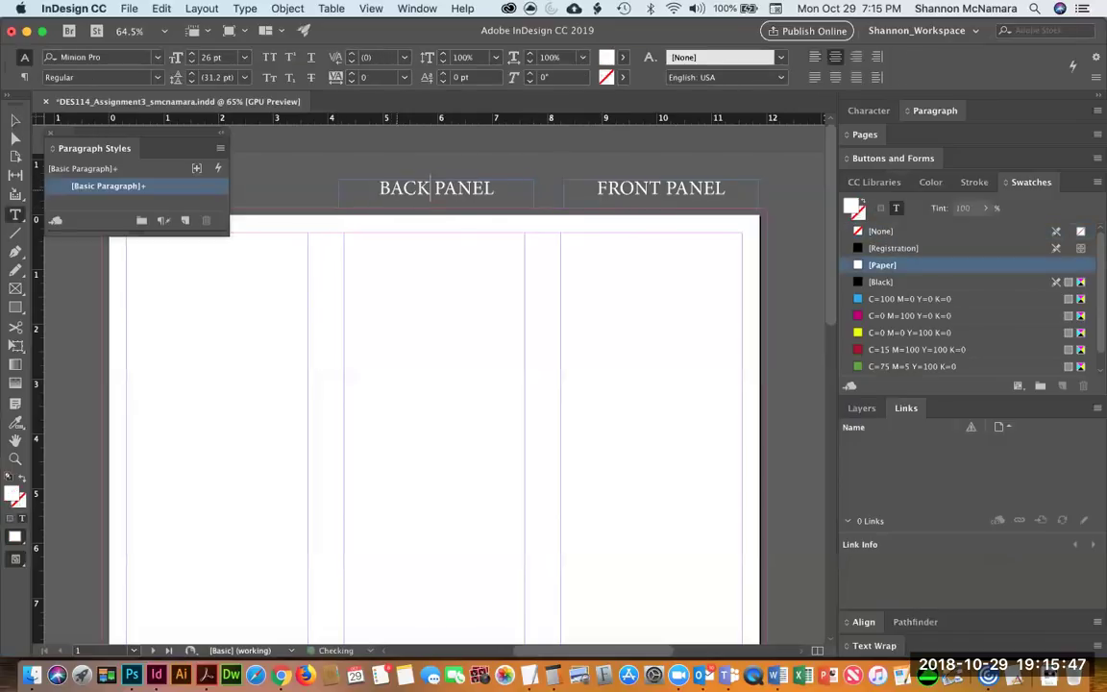
Collapse the Paragraph Styles panel, then duplicate the BACK PANEL label above the left column and replace its text with INSIDE FRONT PANEL.
double_click(85, 131)
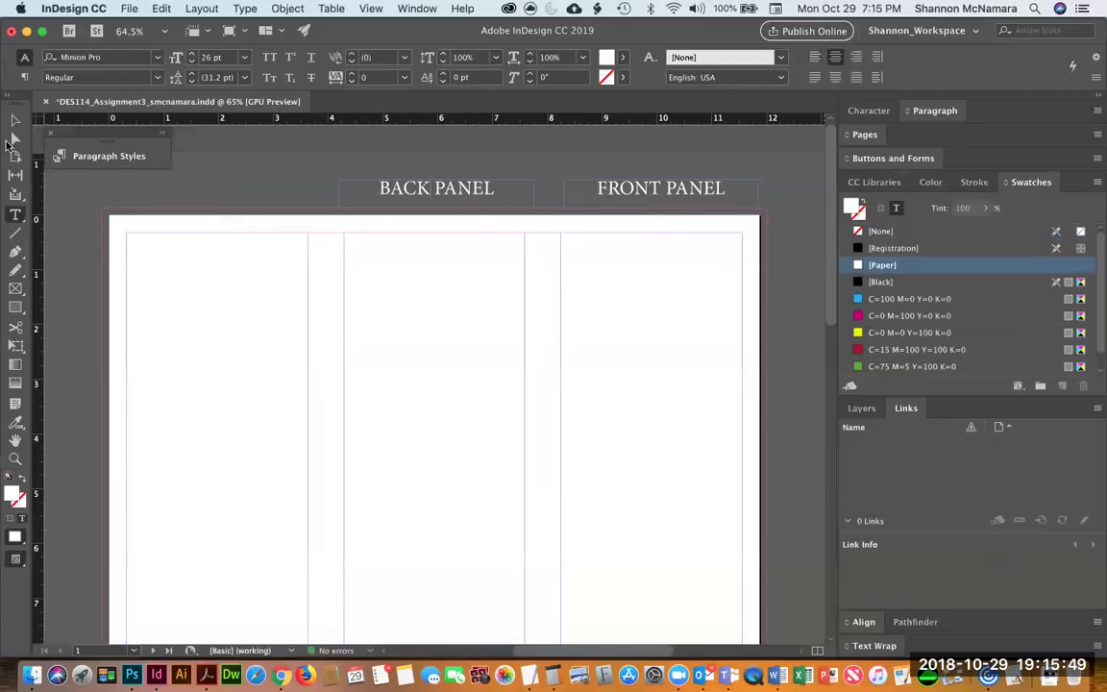
key("Escape")
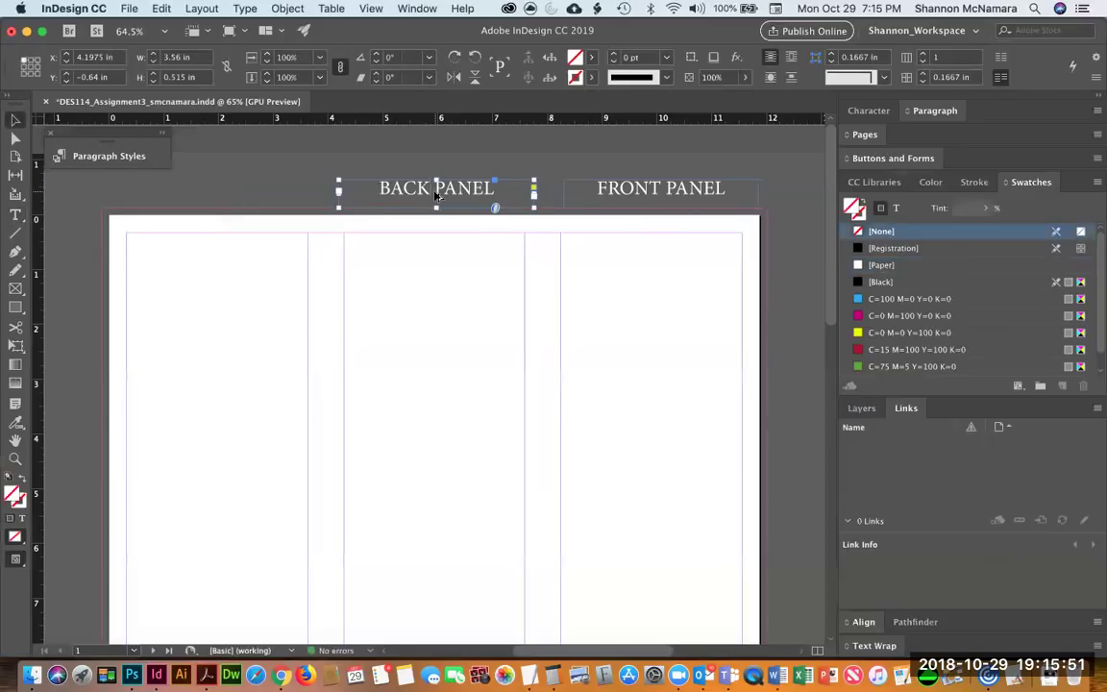
left_click_drag(409, 178, 236, 182)
double_click(218, 188)
key("super+a")
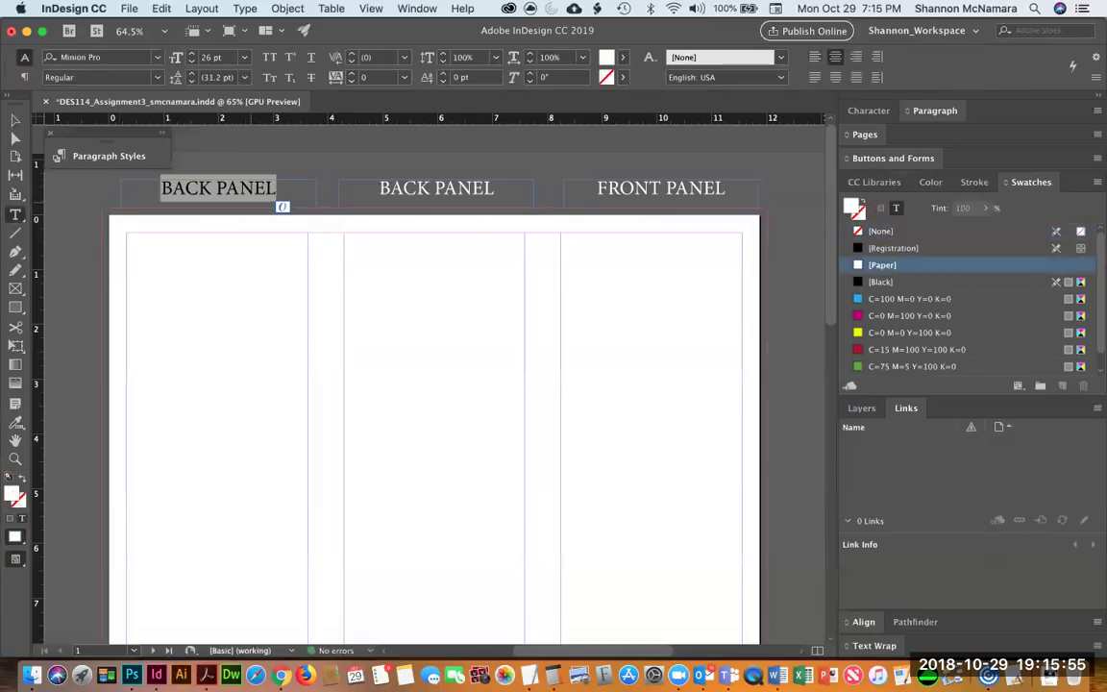
type("IN")
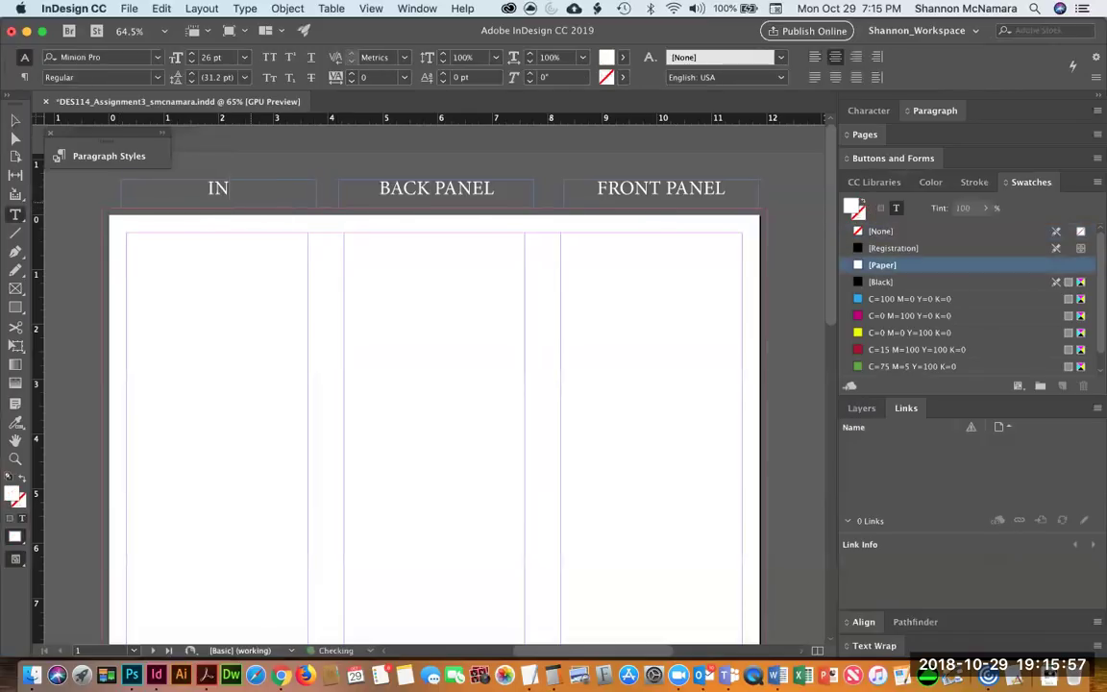
type("SIDE FRONT PANEL")
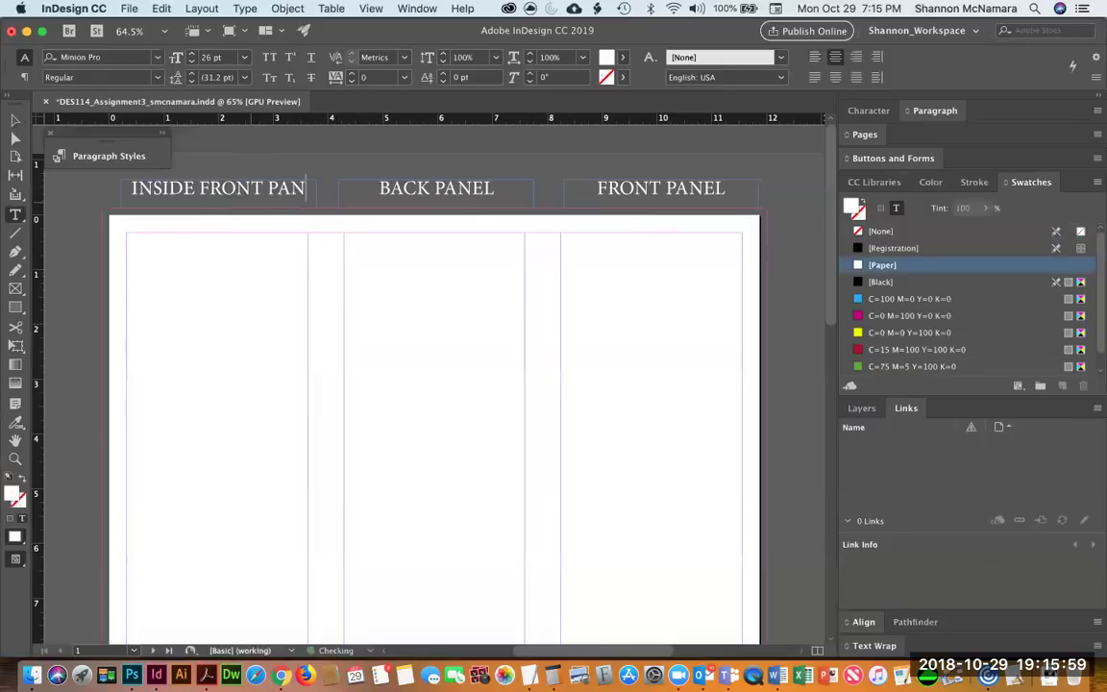
Extend the INSIDE FRONT PANEL frame upward to about 0.795 in tall and put the word PANEL on a second line.
left_click(15, 120)
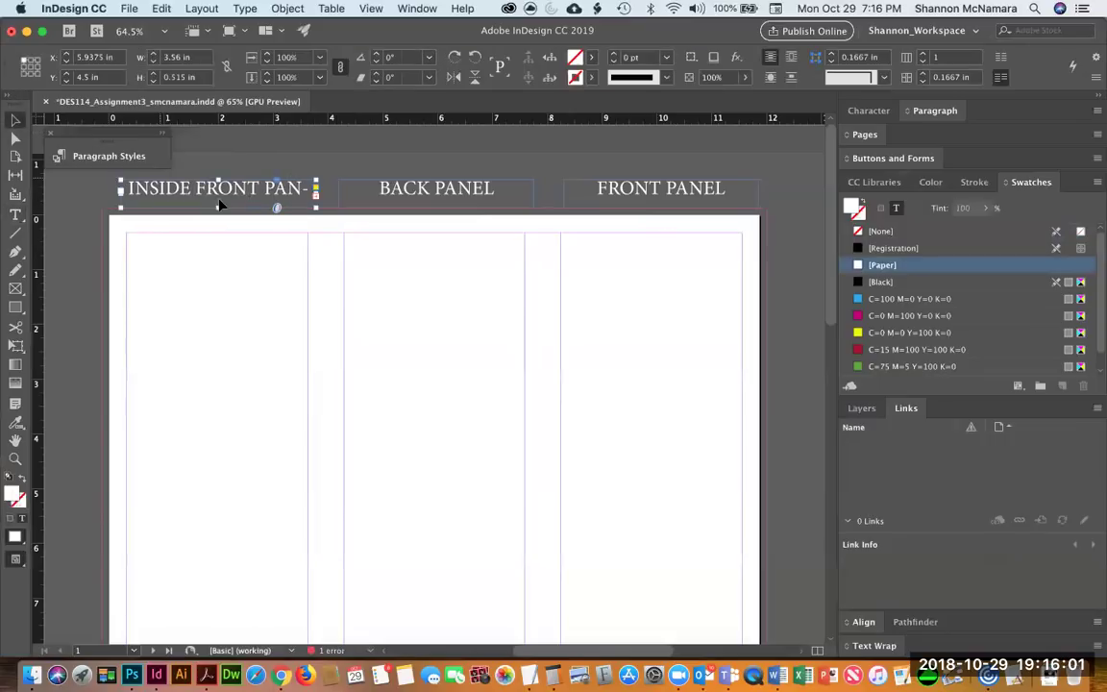
left_click_drag(220, 164, 220, 159)
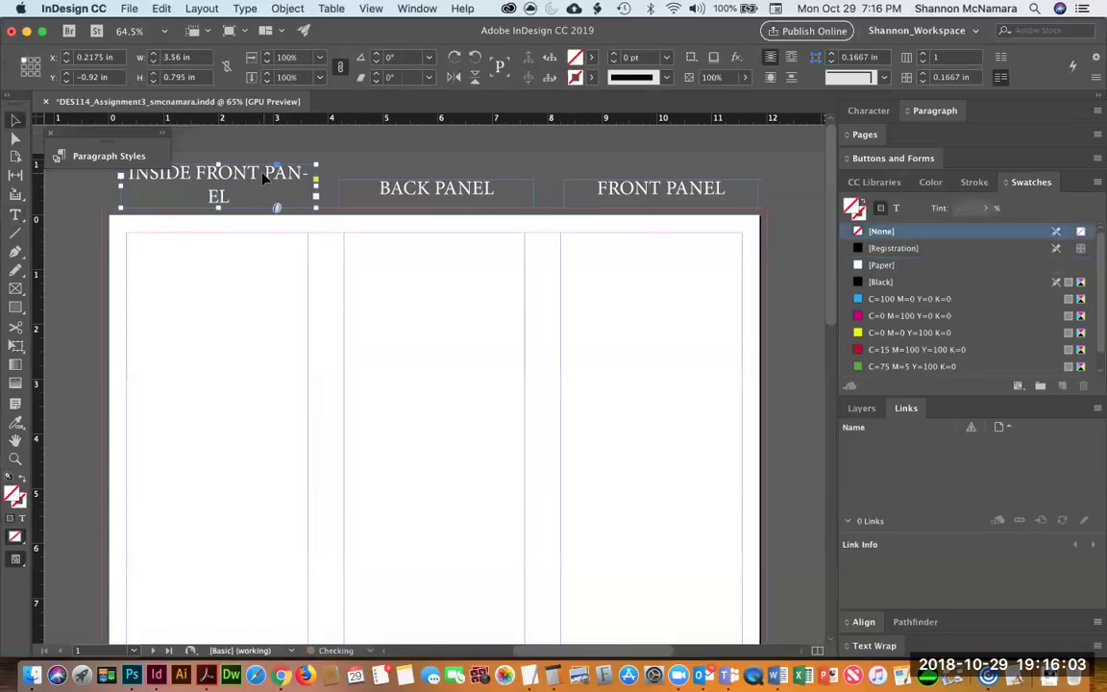
key("t")
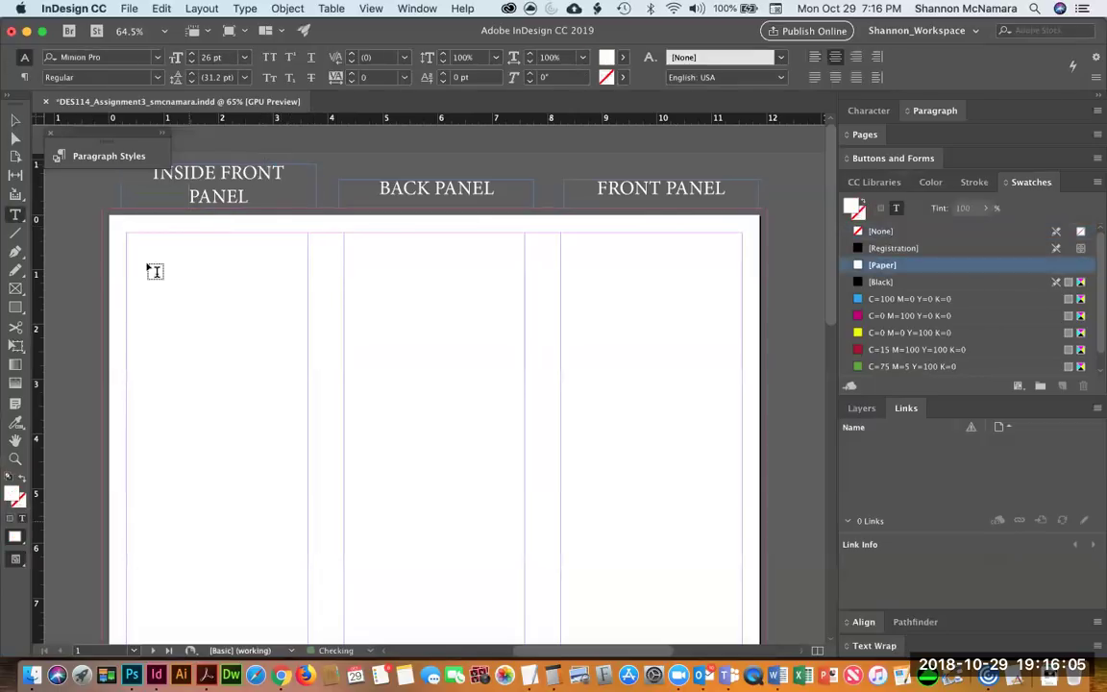
Append "(folds in)" after PANEL in the label above the left column.
left_click(248, 198)
type("(fold")
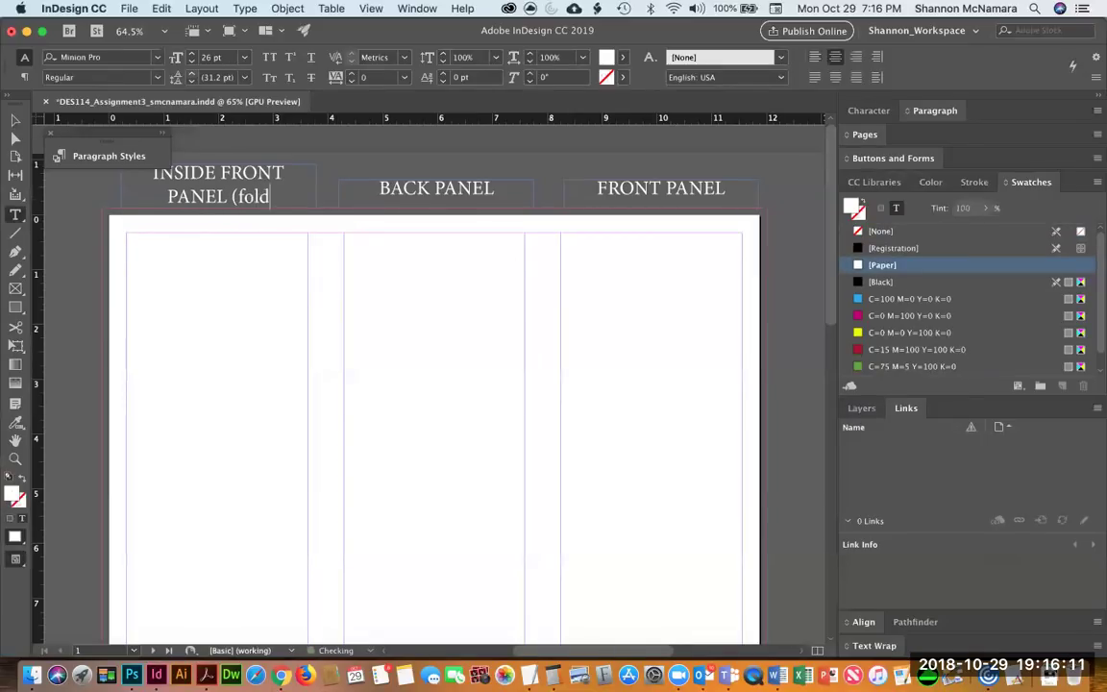
type("s in)")
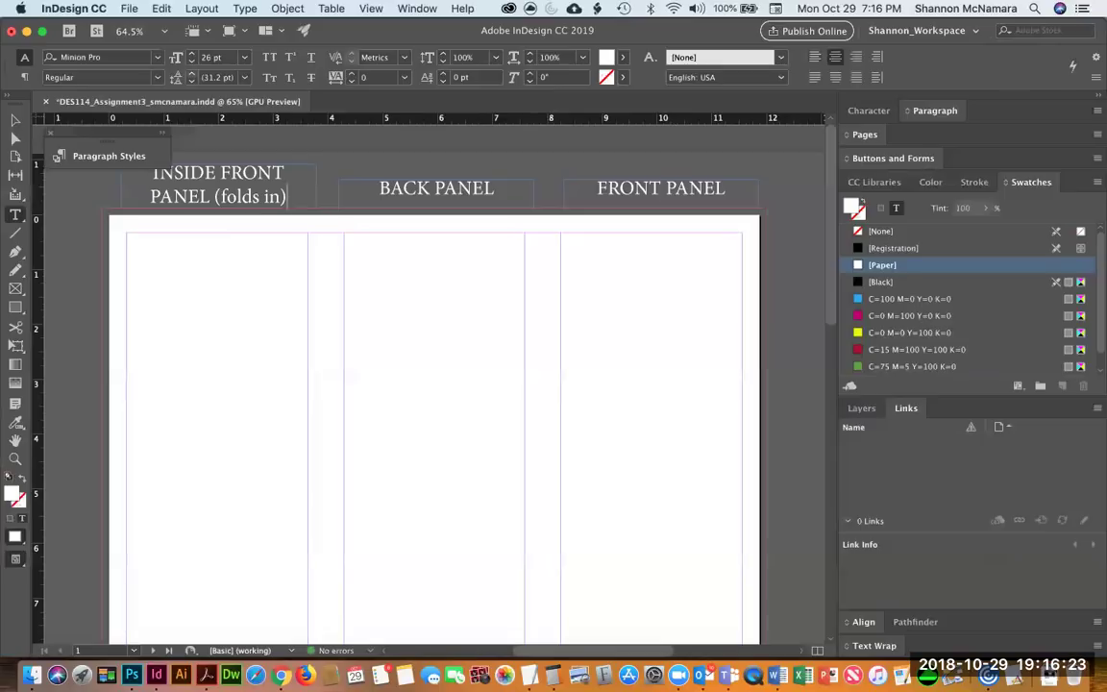
key("Escape")
left_click(85, 255)
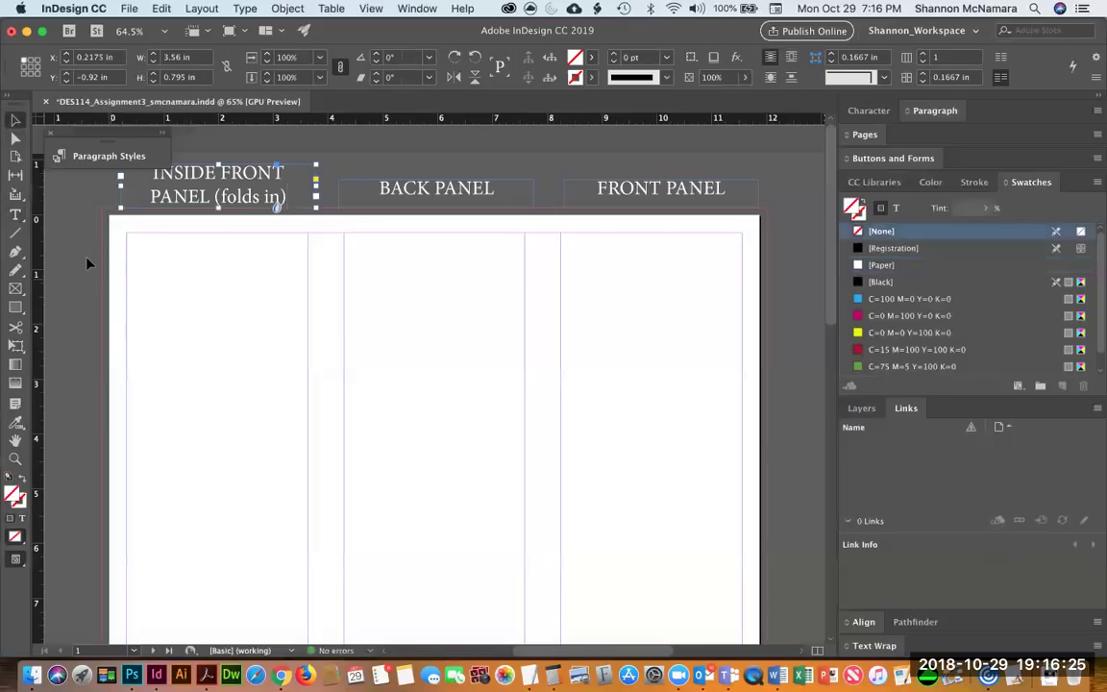
Draw a text frame about 3.28 in wide and 0.485 in tall on the pasteboard above page 2's left column.
scroll(383, 527, "down", 10)
scroll(448, 251, "down", 3)
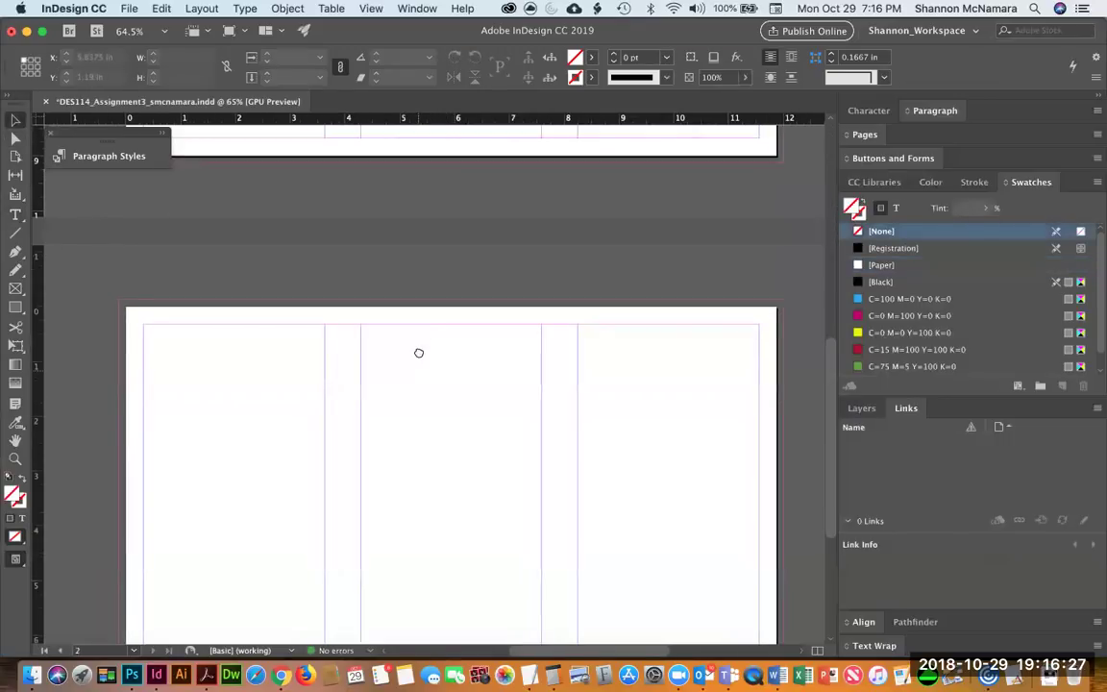
left_click(16, 213)
left_click_drag(156, 241, 334, 260)
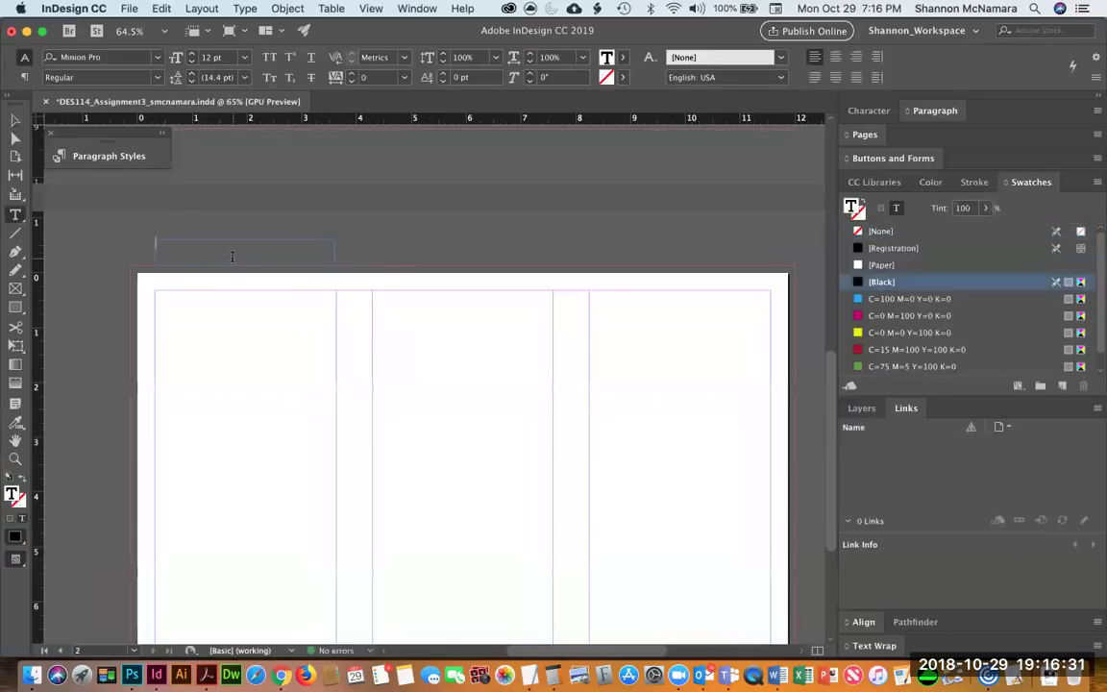
Check the text formatting of page 1's INSIDE FRONT PANEL label, then enter LEFT in page 2's new frame as centered 26 pt [Paper] text.
scroll(313, 271, "up", 2)
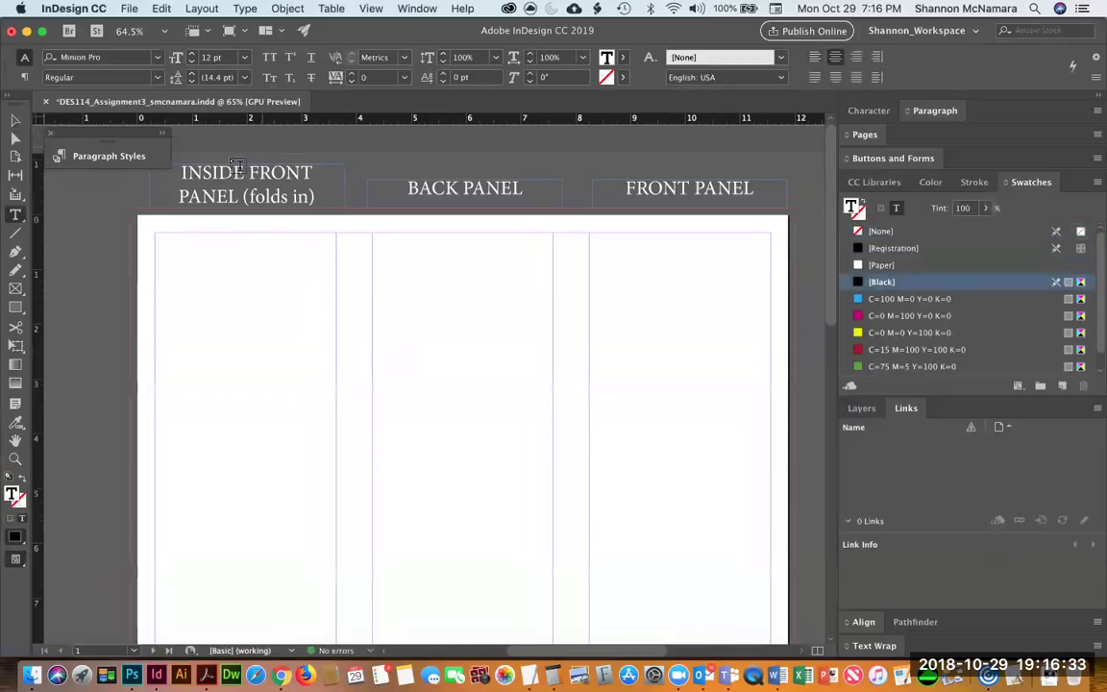
left_click(248, 172)
left_click_drag(248, 172, 313, 174)
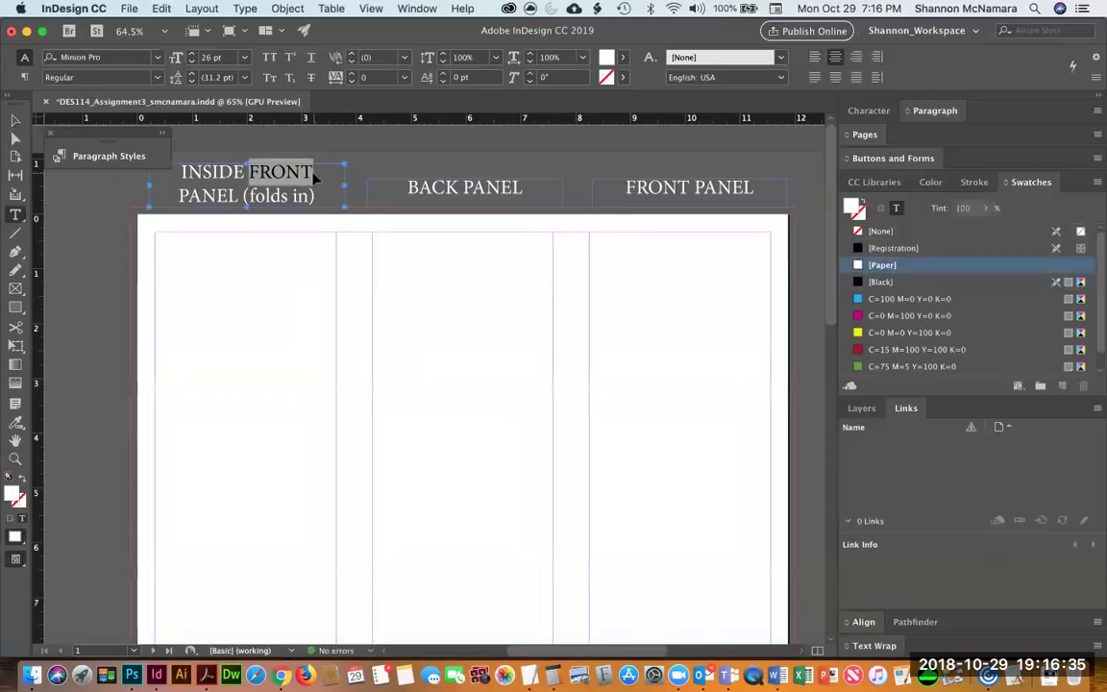
left_click(314, 176)
scroll(290, 489, "down", 4)
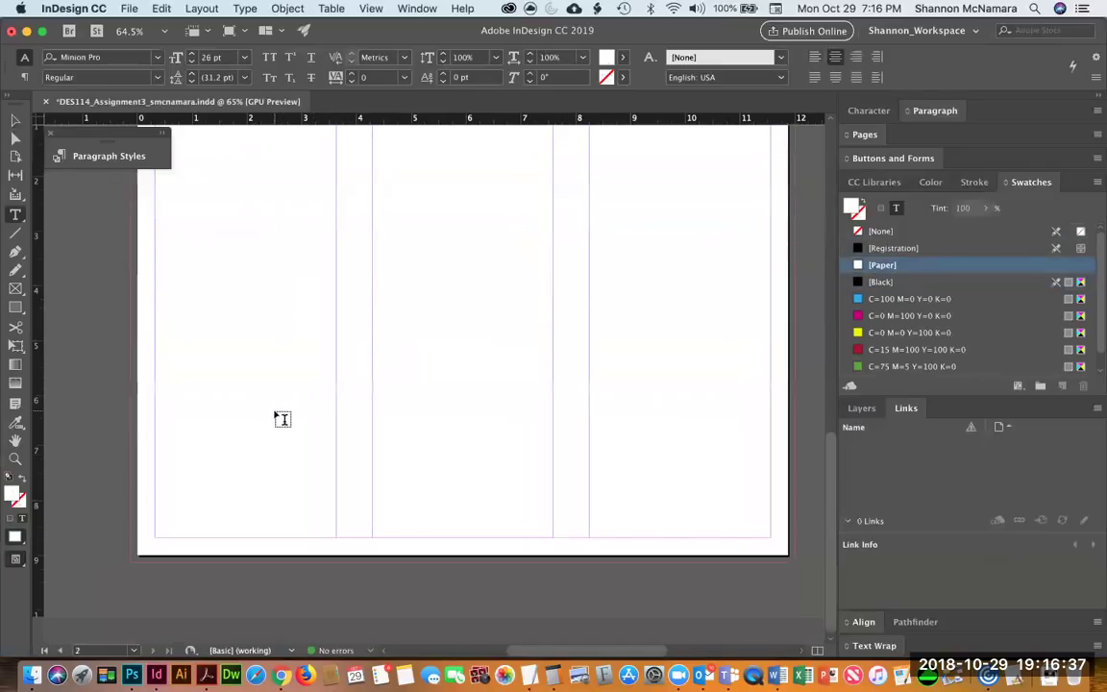
scroll(244, 262, "up", 5)
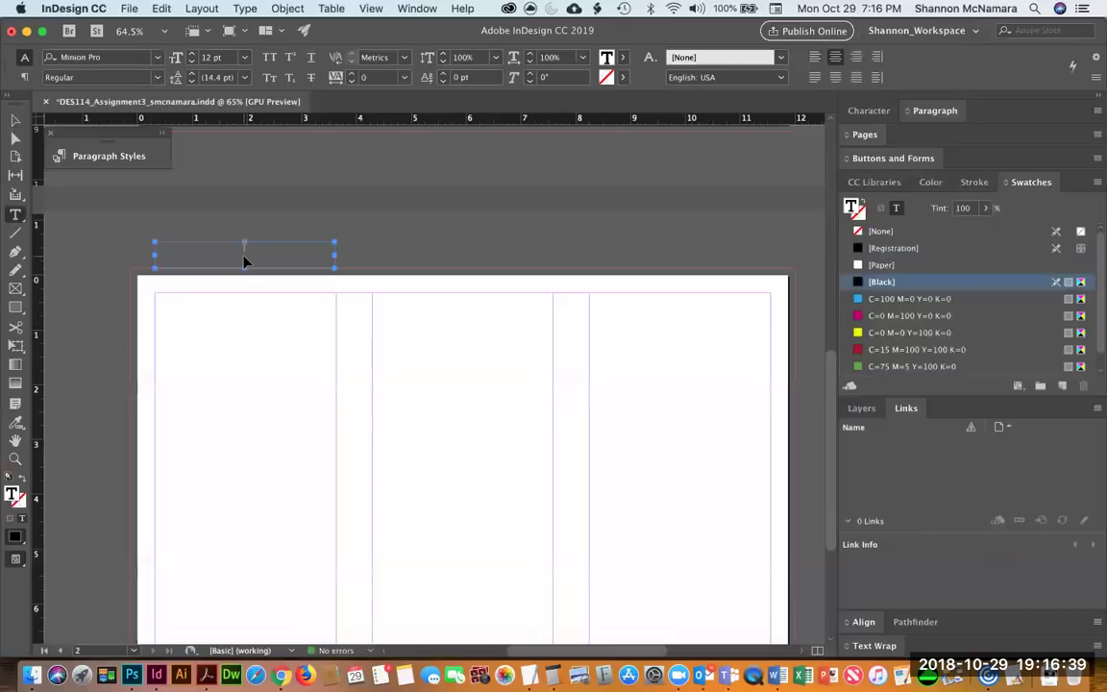
double_click(245, 252)
type("LEFT")
key("Escape")
Duplicate the LEFT label above page 2's middle column and change the copy's text to CENTER.
left_click_drag(268, 253, 489, 254)
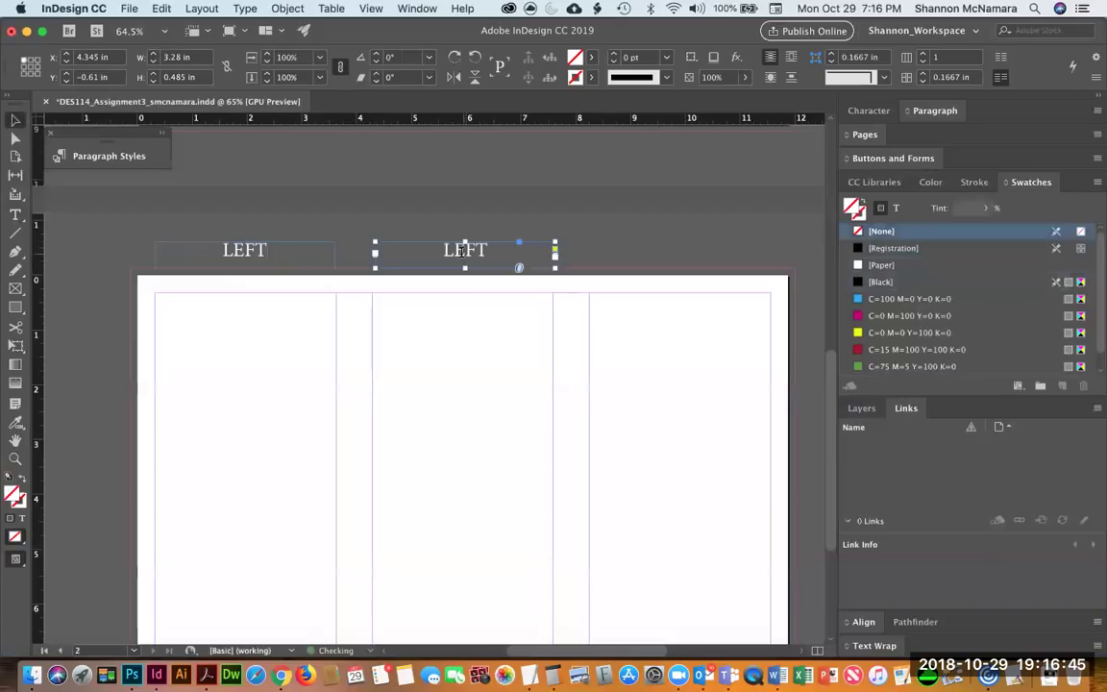
double_click(464, 255)
double_click(465, 250)
type("CENTER")
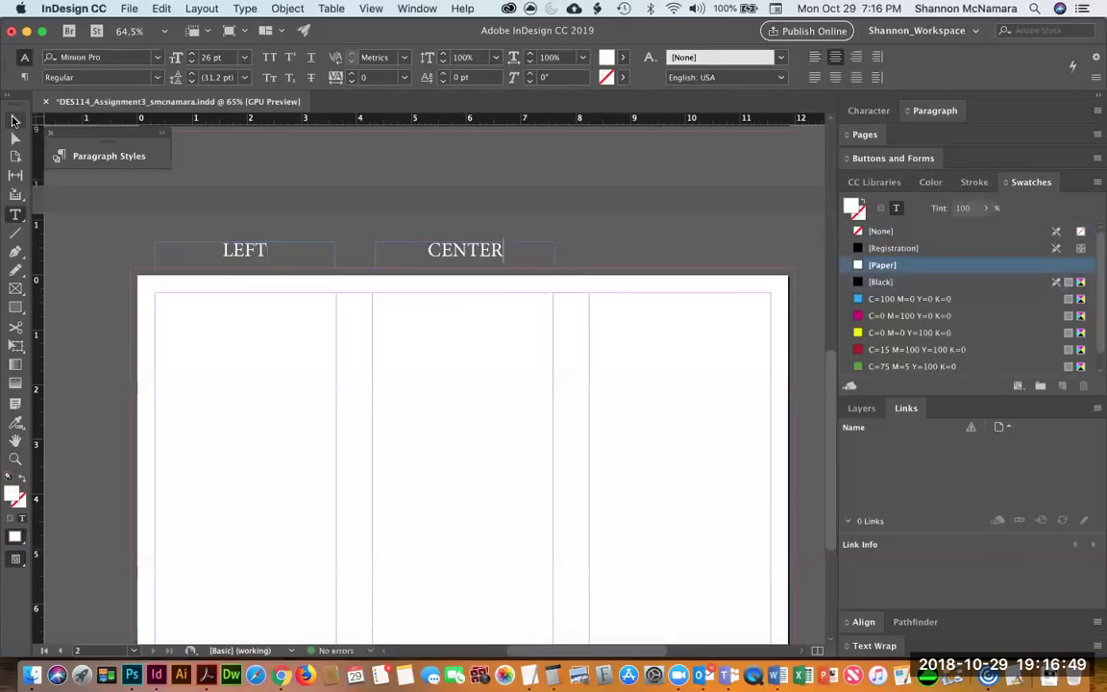
Duplicate the CENTER label above page 2's right column and change the copy's text to RIGHT.
left_click(15, 120)
left_click_drag(465, 250, 707, 262)
double_click(681, 250)
double_click(681, 250)
type("RIGHT")
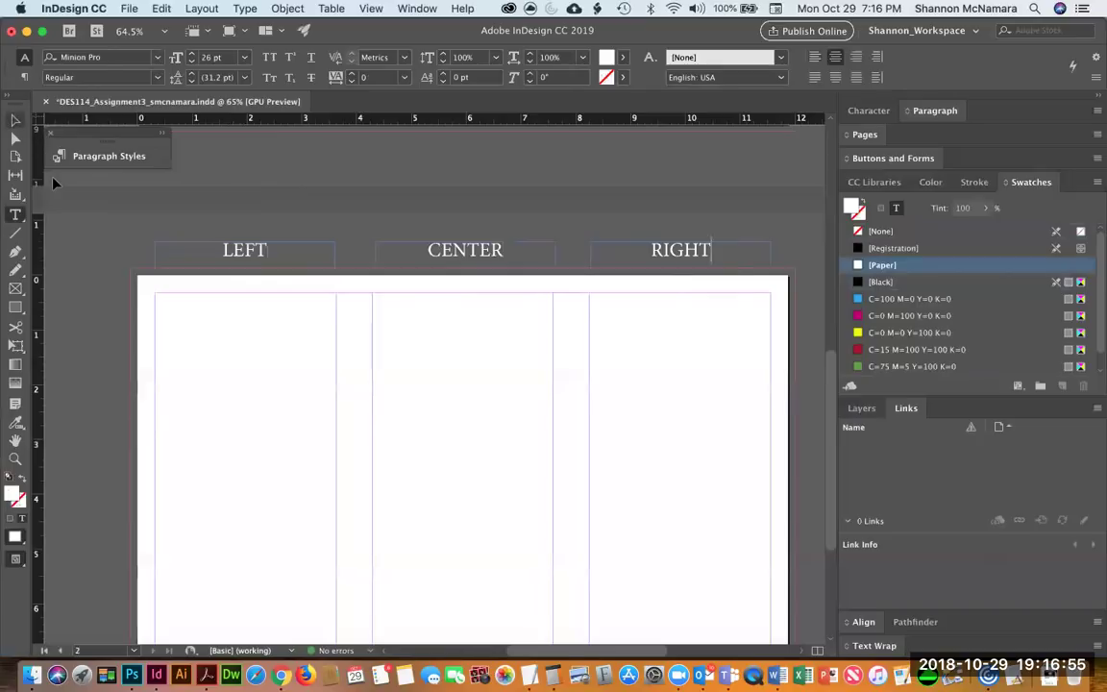
key("Escape")
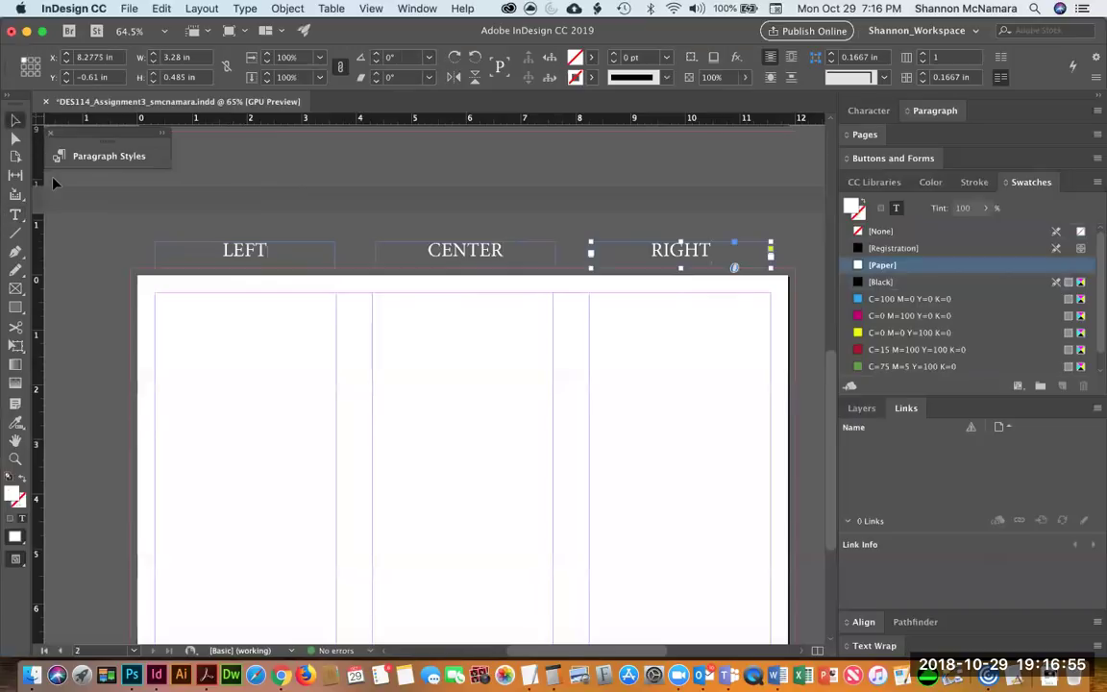
Add a frame spanning above CENTER and RIGHT with the centered [Paper]-colored text "(This will be under the fold from side 1!)".
left_click(14, 214)
left_click_drag(435, 226, 770, 238)
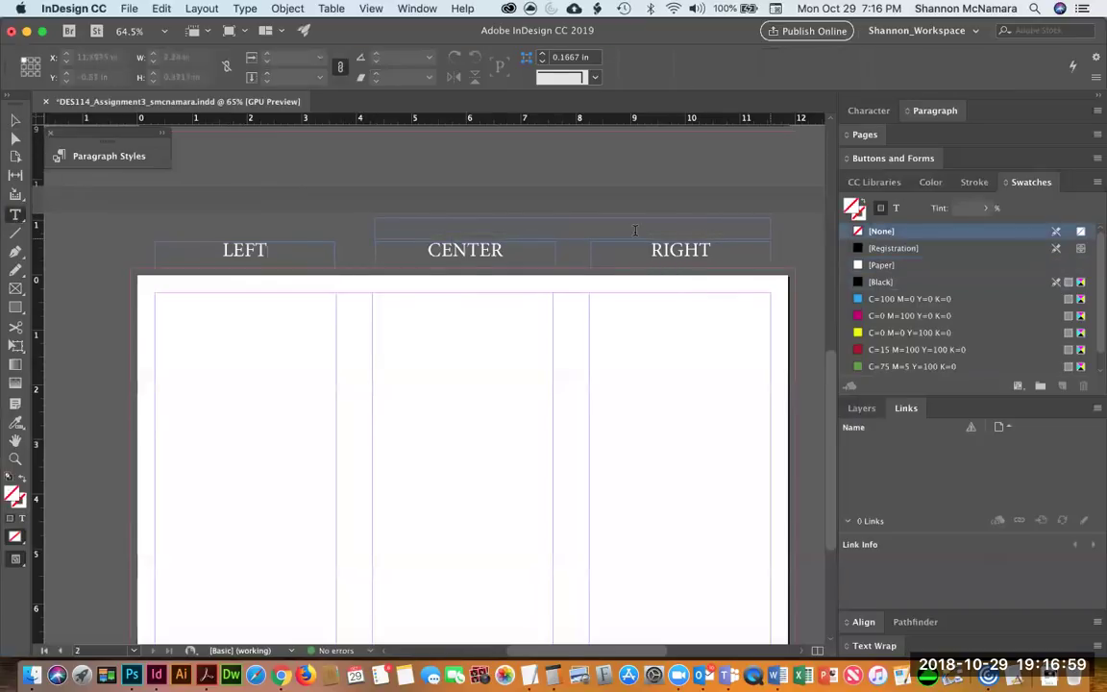
left_click(908, 265)
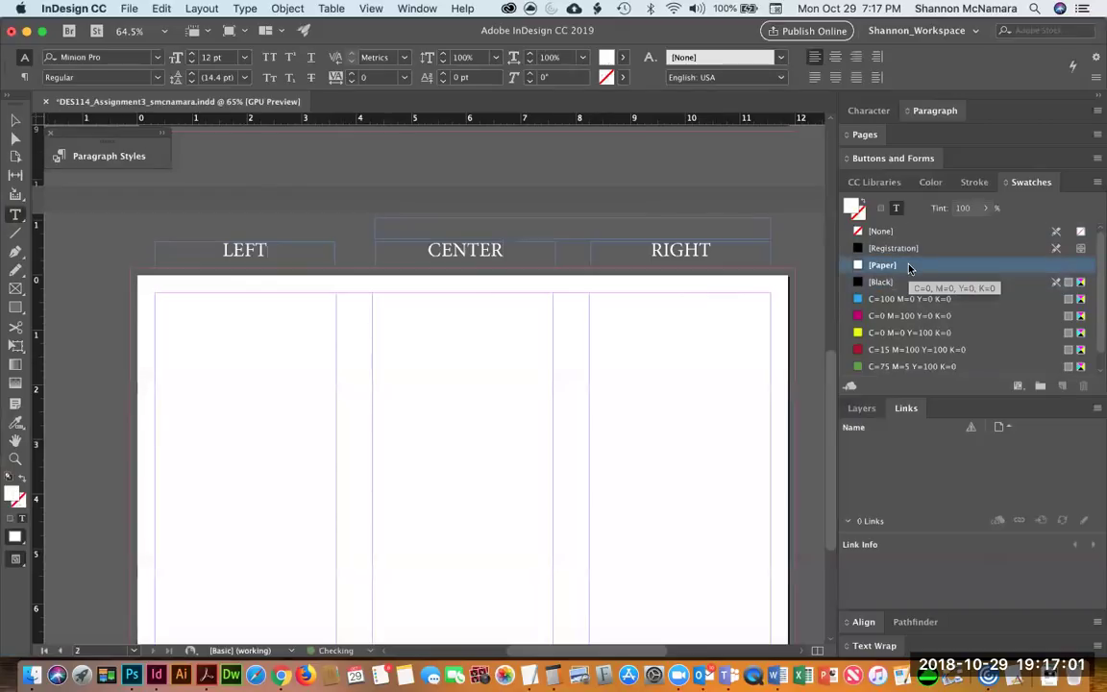
key("super+shift+c")
type("(This ")
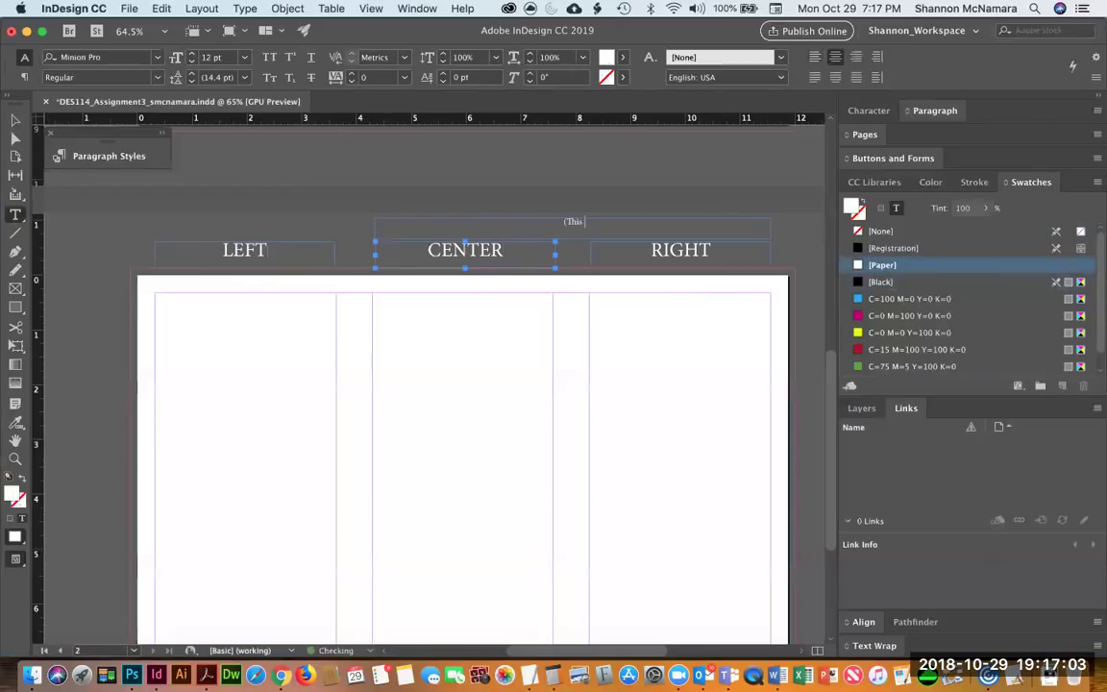
type("will be under the fold")
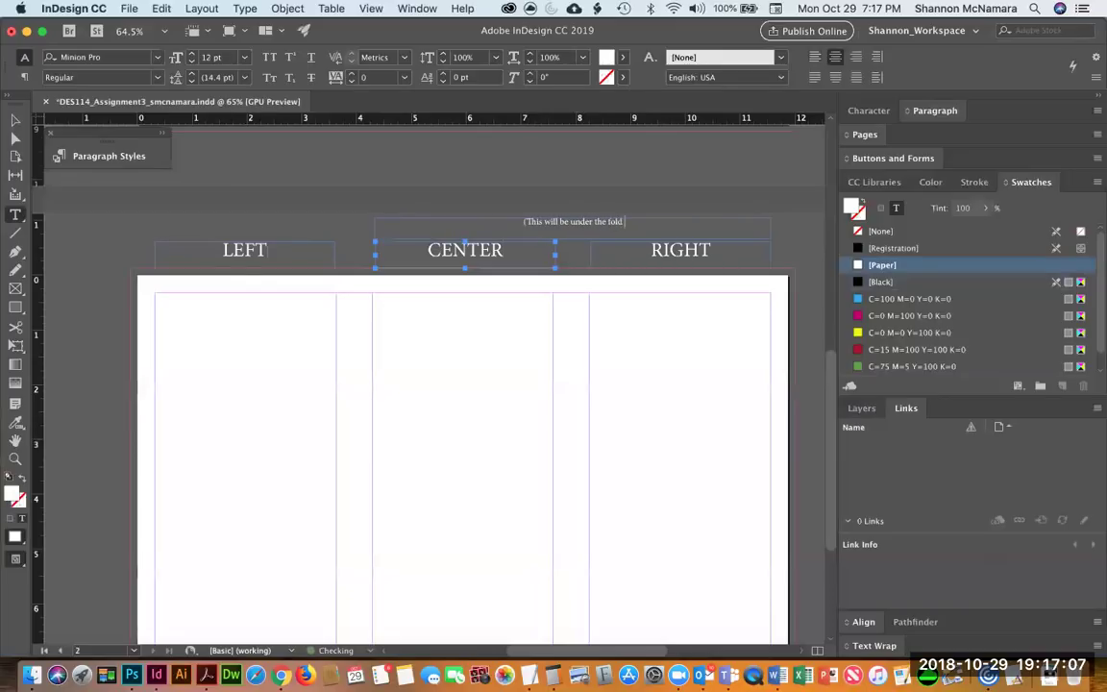
type(" from side 1!)")
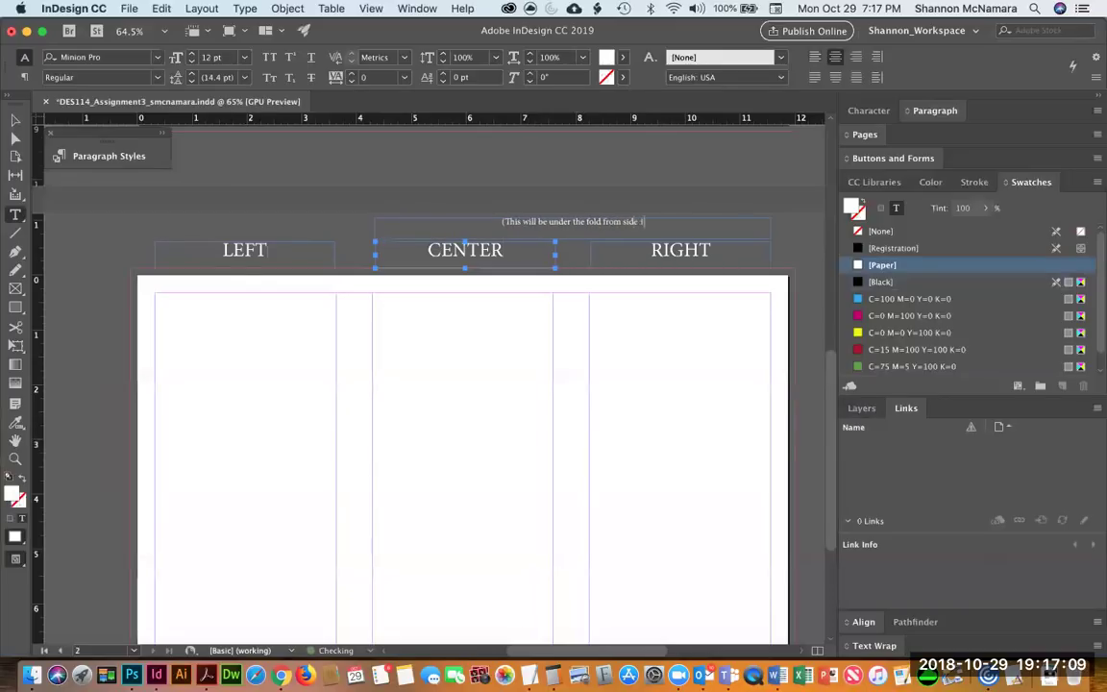
Enlarge the whole fold note above the CENTER and RIGHT labels to 20 pt.
key("super+shift+period")
key("super+shift+period")
key("super+shift+period")
key("super+shift+period")
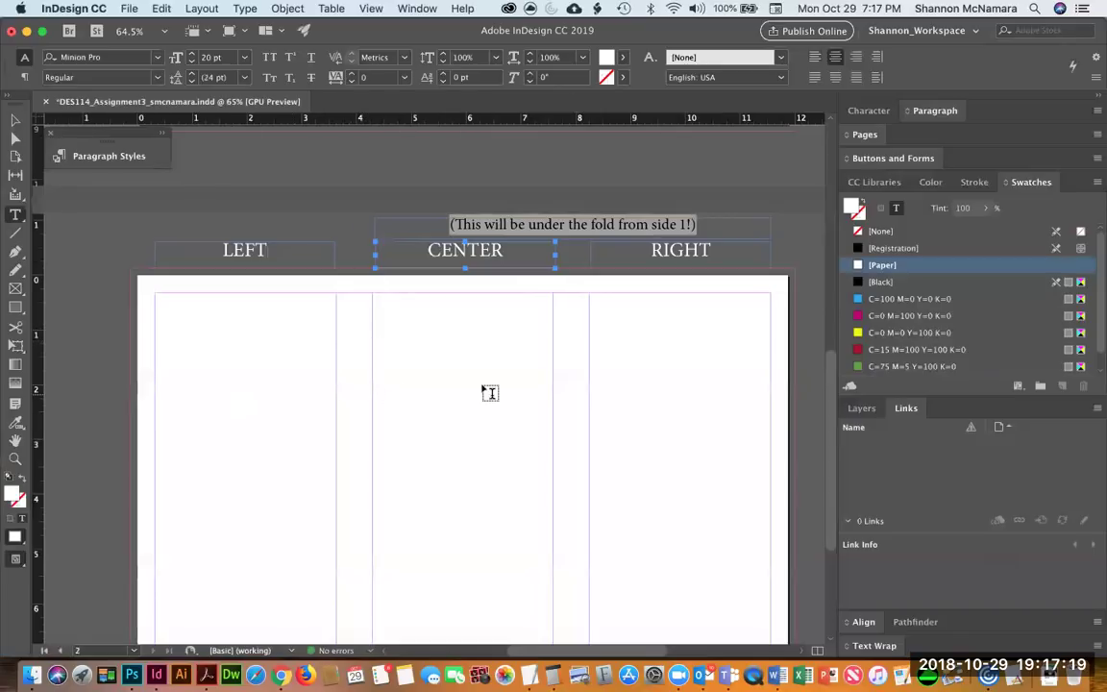
Deselect the note frame and compare the panel labels of page 1 with those of page 2.
key("shift+Page_Up")
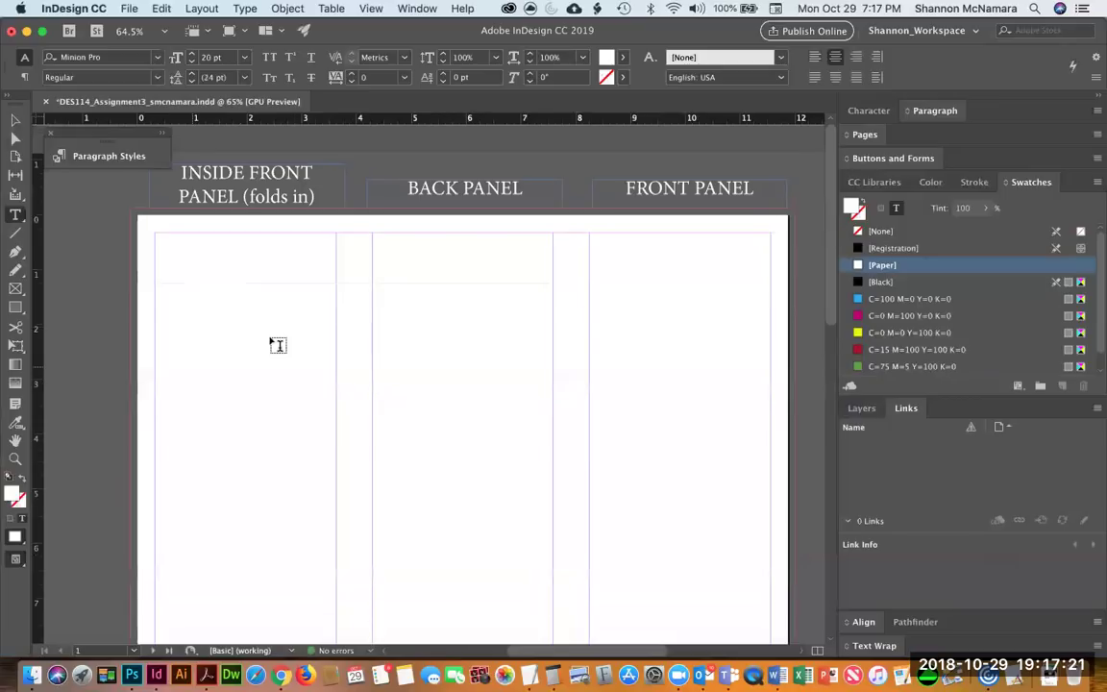
scroll(247, 367, "down", 10)
left_click(13, 122)
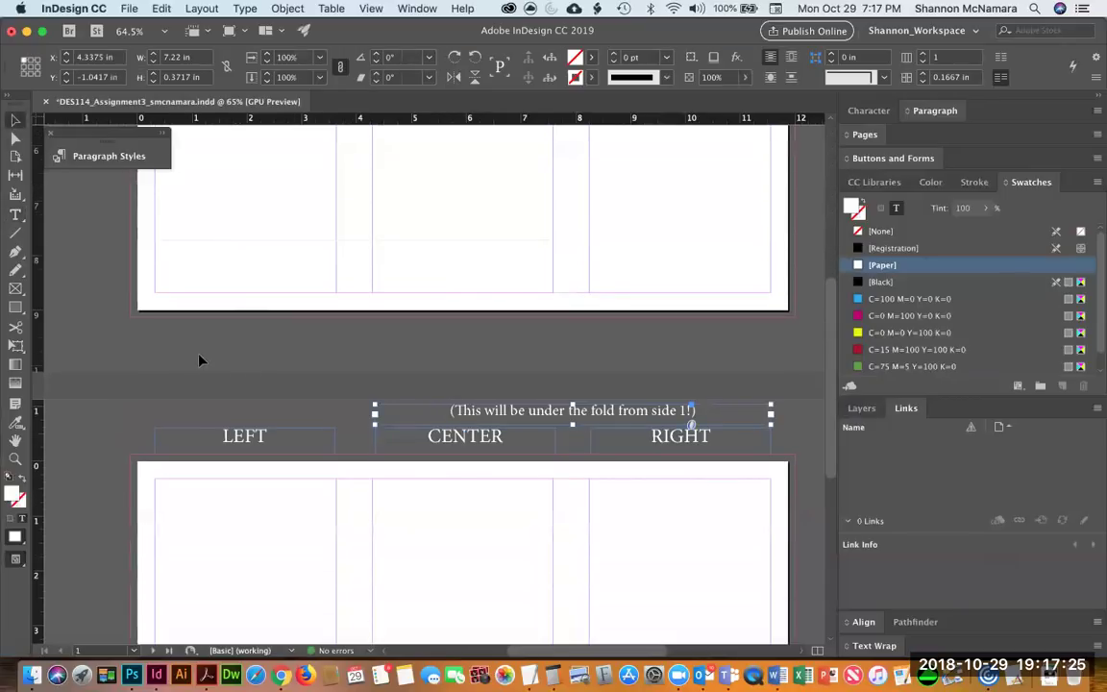
left_click(200, 360)
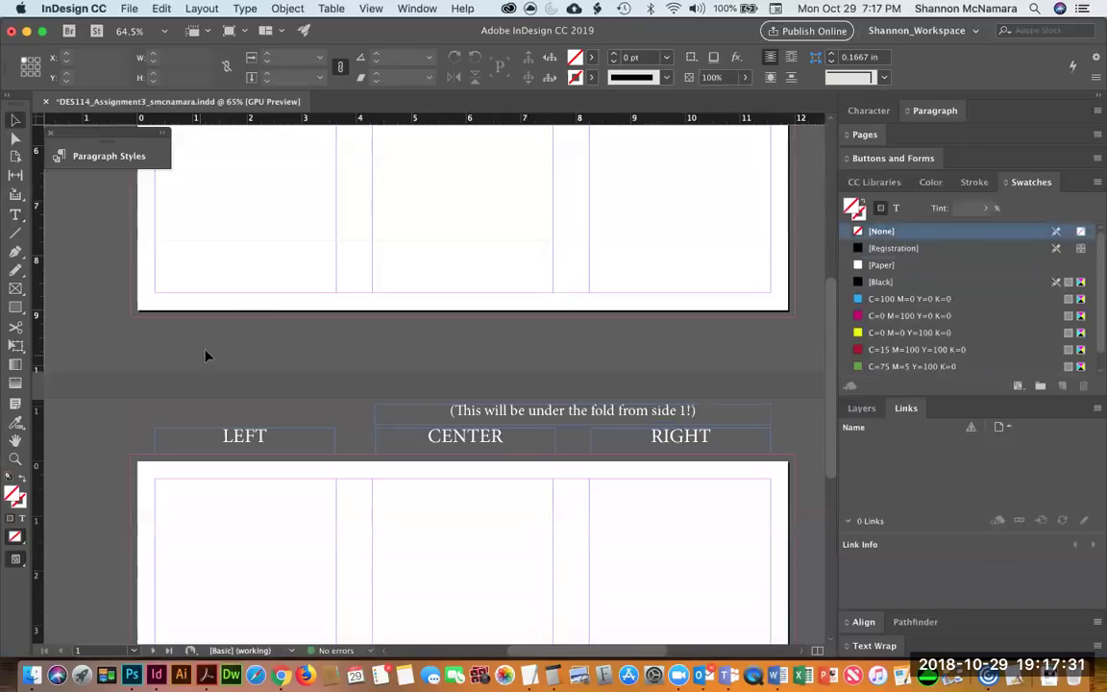
scroll(205, 352, "up", 5)
scroll(539, 336, "up", 1)
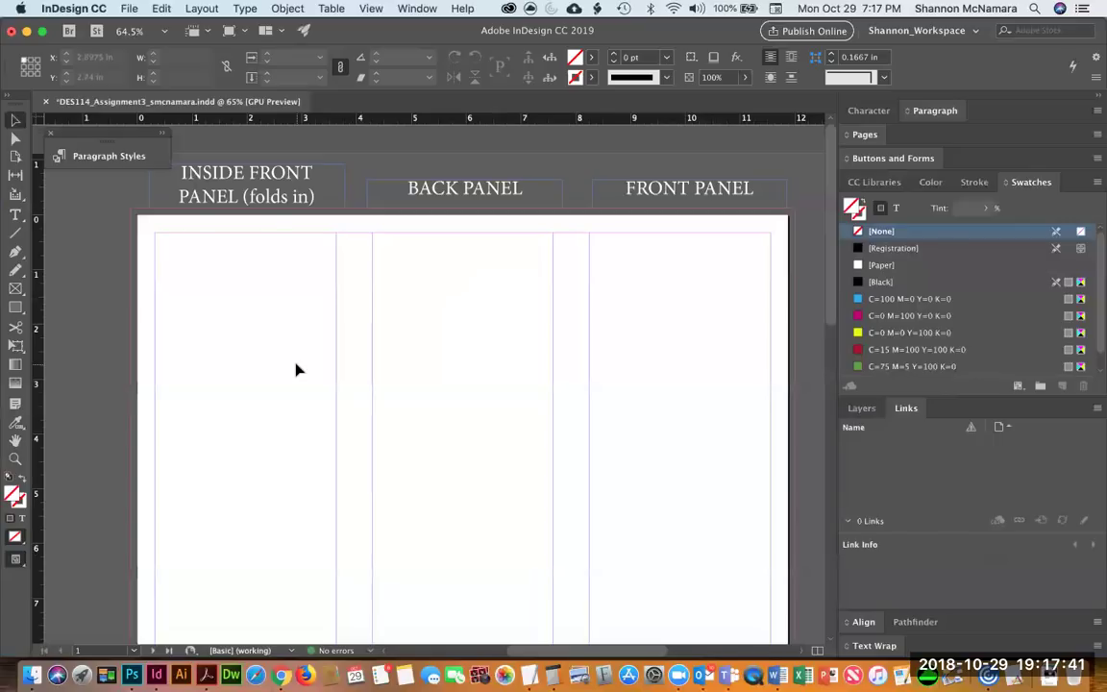
scroll(297, 371, "down", 10)
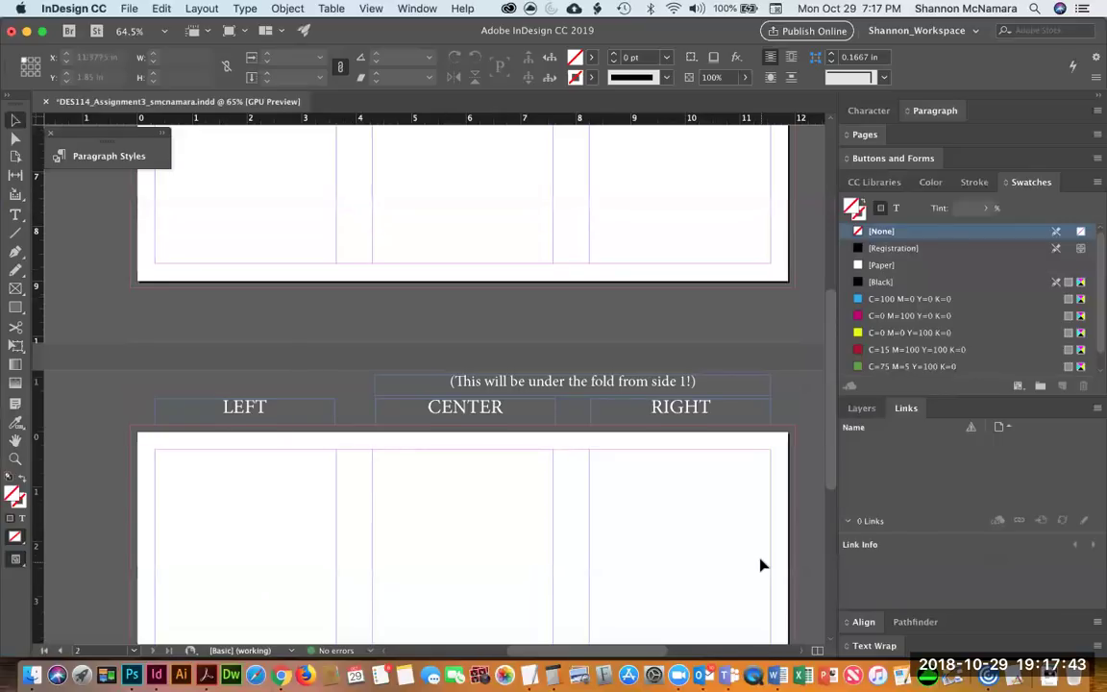
scroll(759, 565, "down", 1)
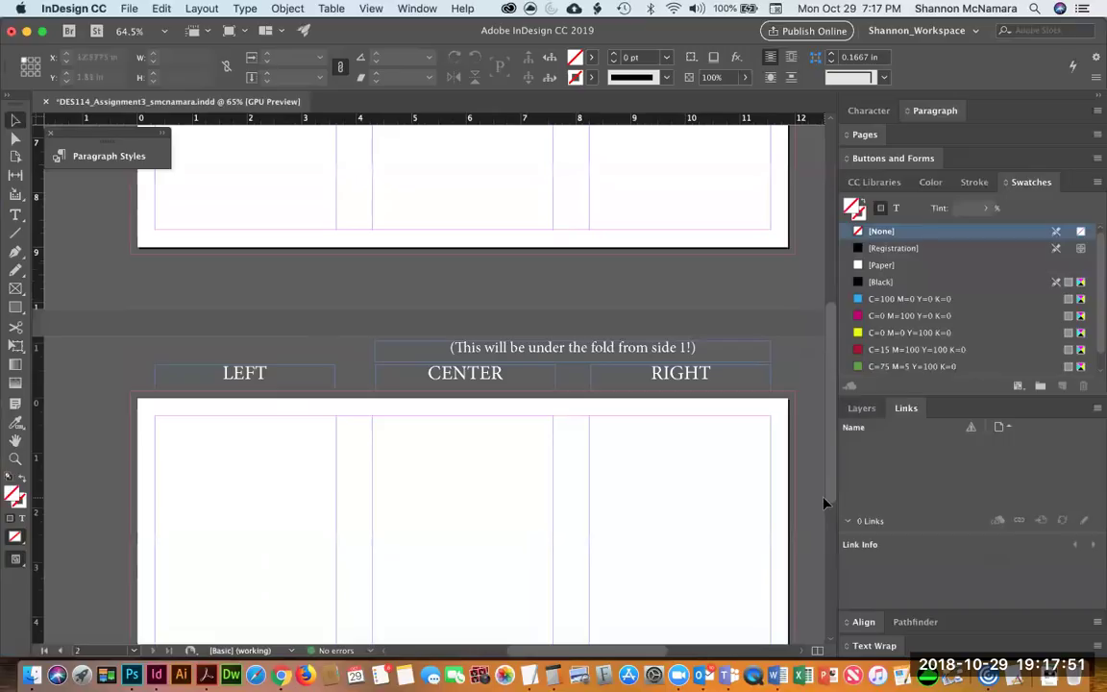
Draw a rectangle 11.225 in wide between page 1's side margins and extend it from the top to the bottom margin, 8.35 in tall.
scroll(822, 501, "up", 10)
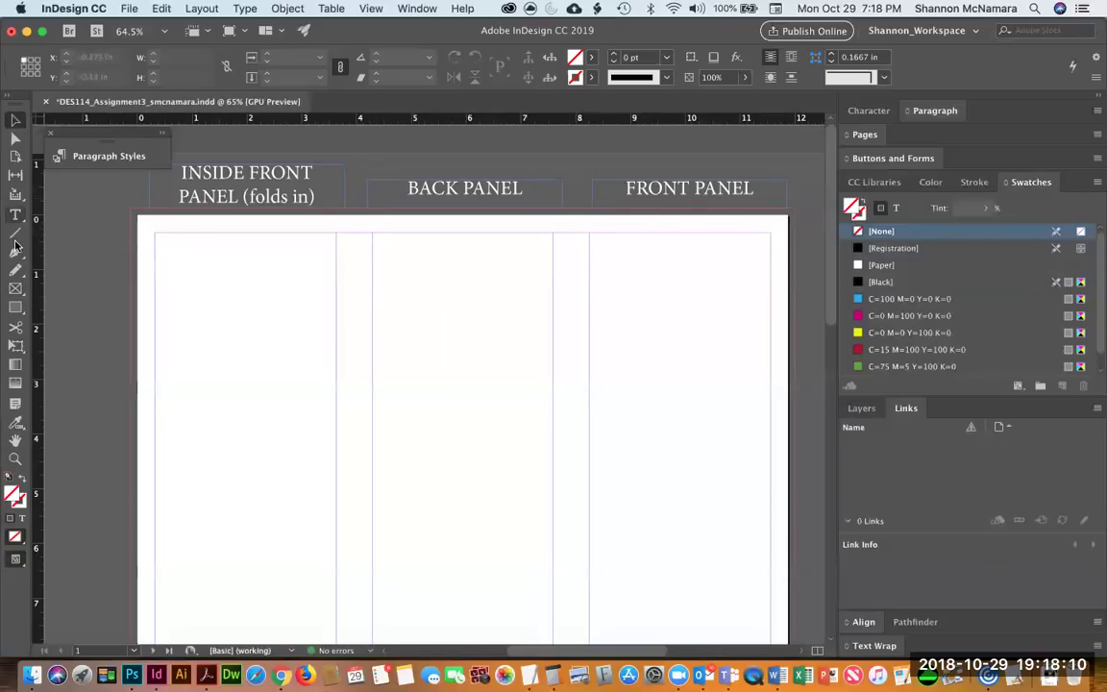
left_click(15, 308)
left_click_drag(155, 232, 771, 358)
left_click(16, 119)
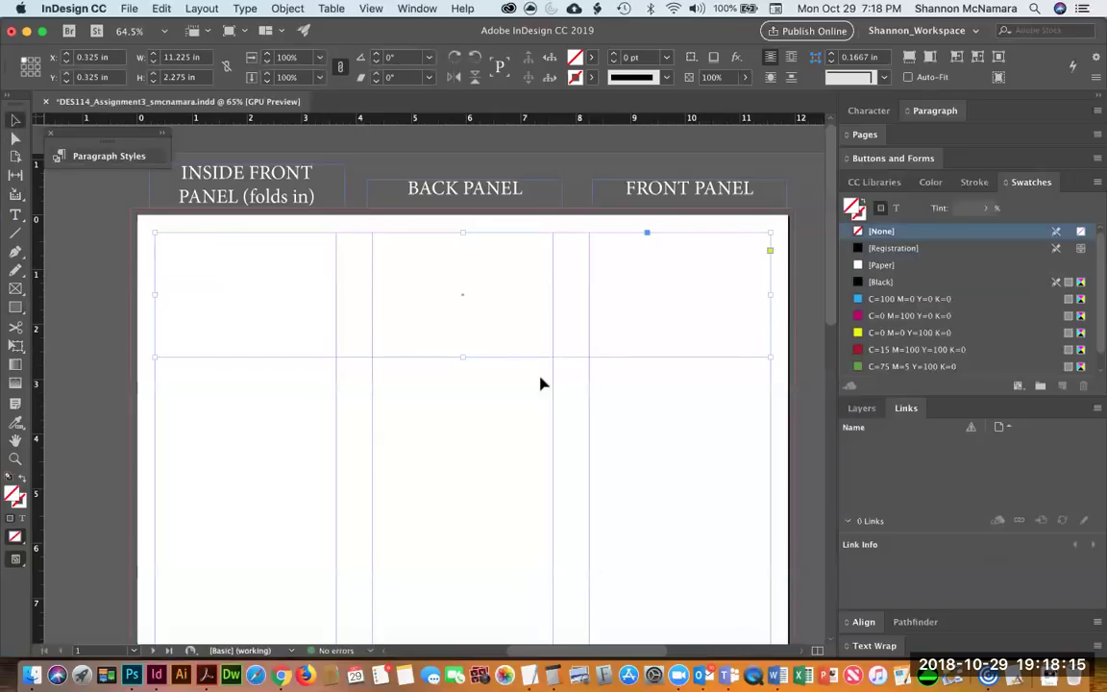
left_click_drag(460, 359, 460, 493)
scroll(485, 403, "down", 3)
left_click_drag(477, 341, 463, 539)
left_click(463, 538)
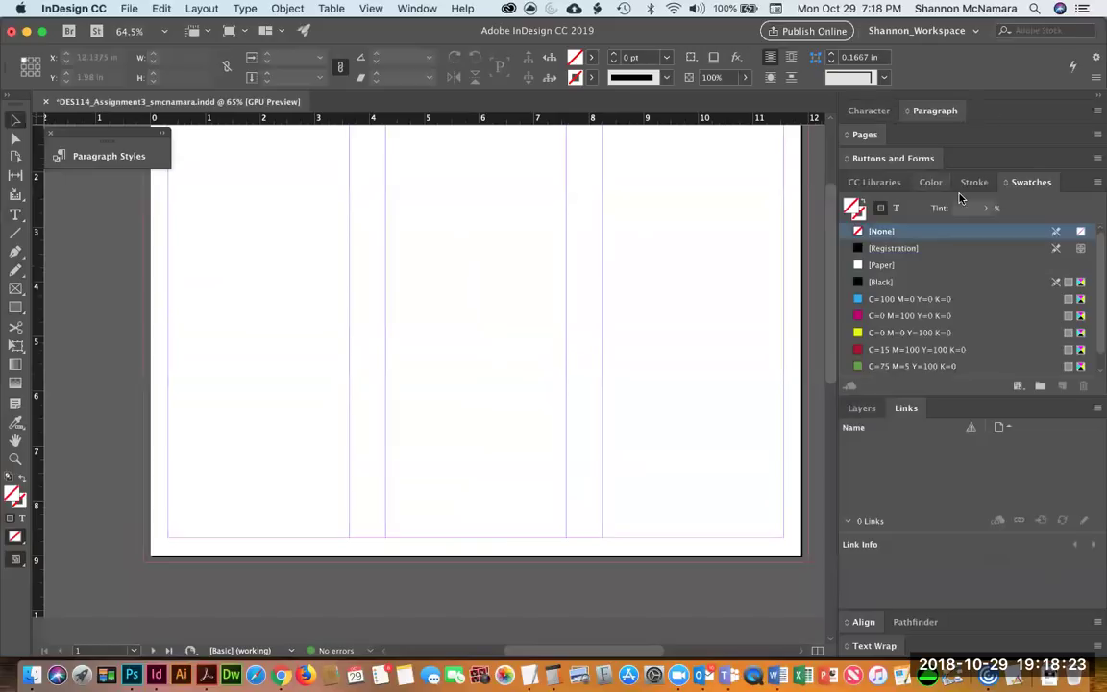
Open the A-Master page and place the rectangle cut from page 1 on it.
left_click(869, 410)
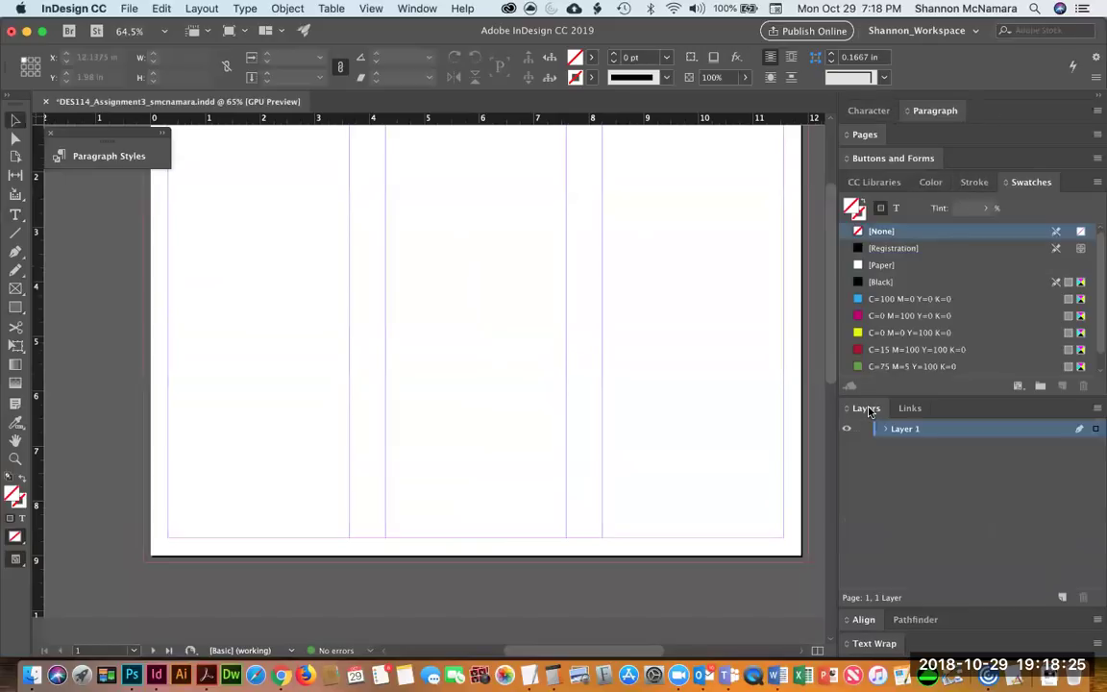
left_click(906, 408)
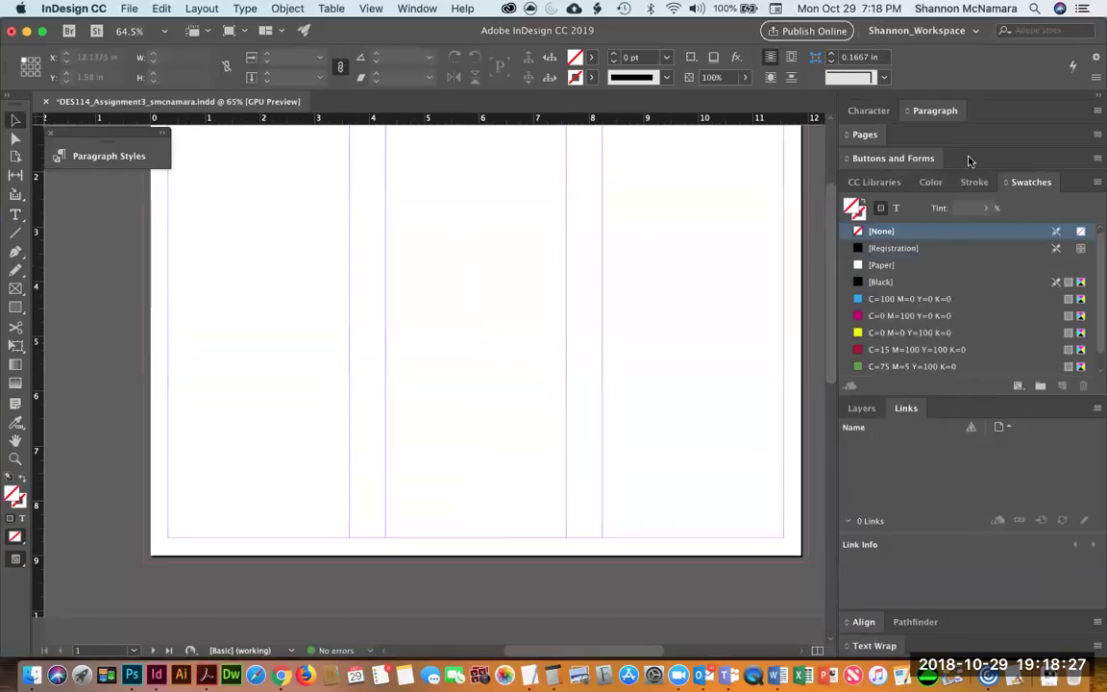
left_click(865, 135)
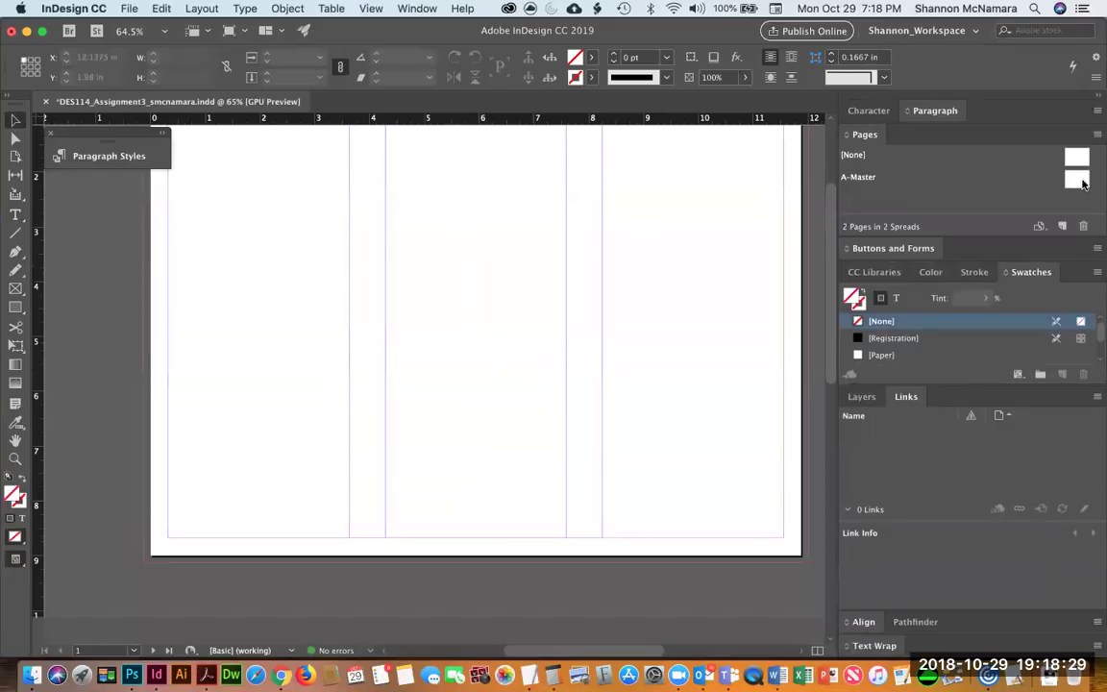
double_click(962, 177)
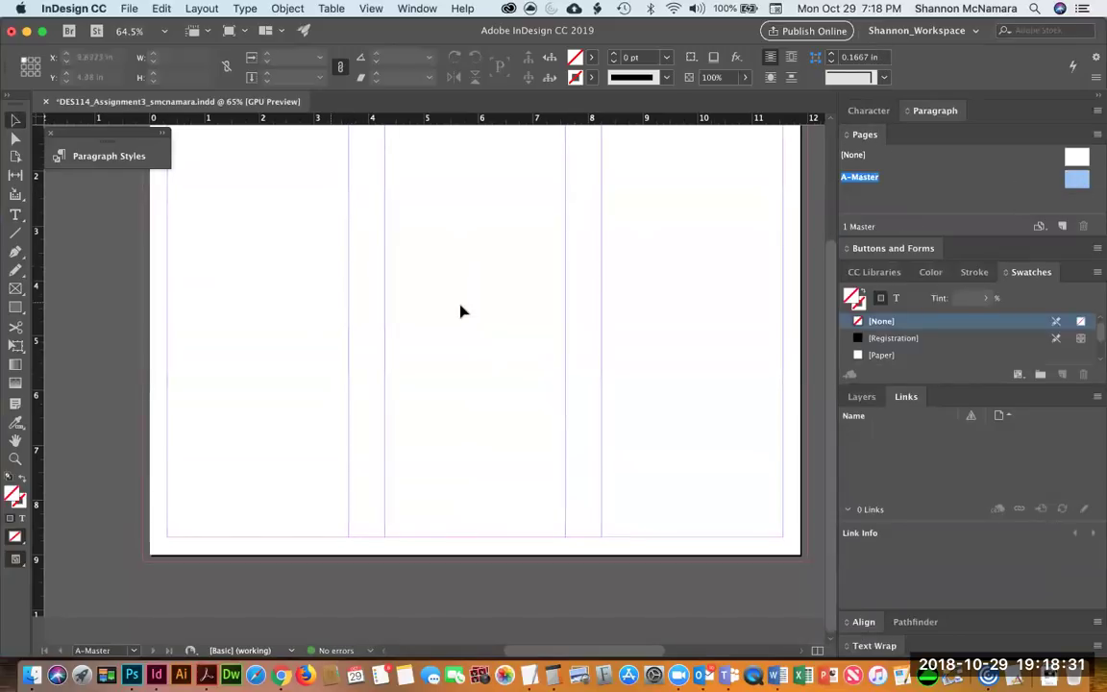
scroll(413, 248, "up", 3)
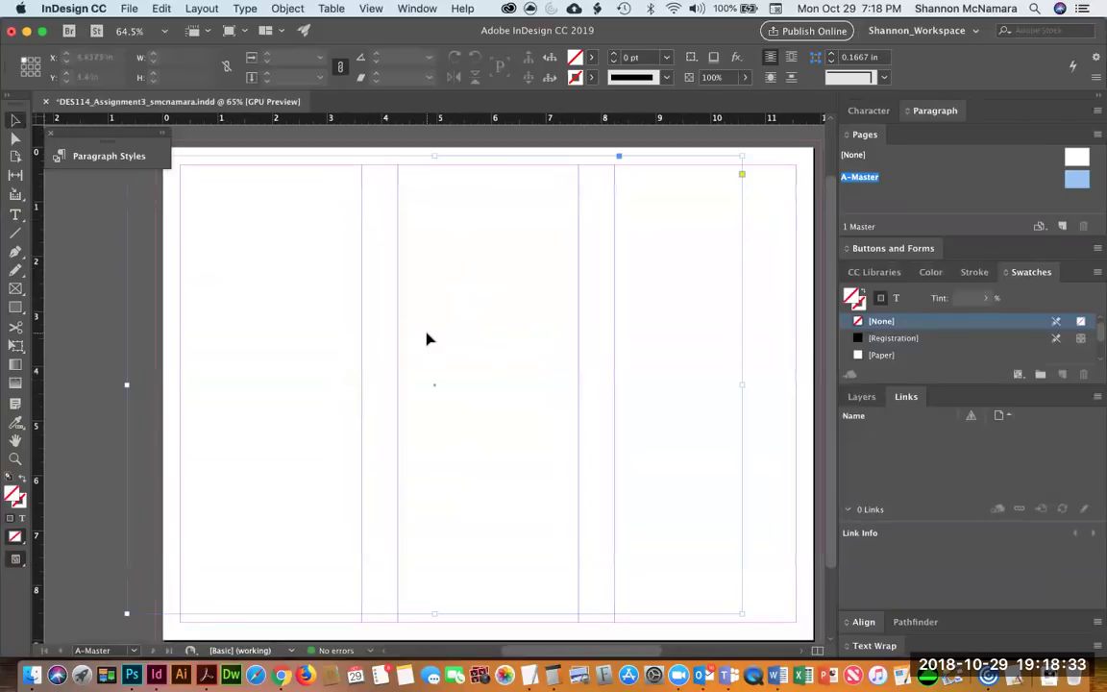
left_click(429, 338)
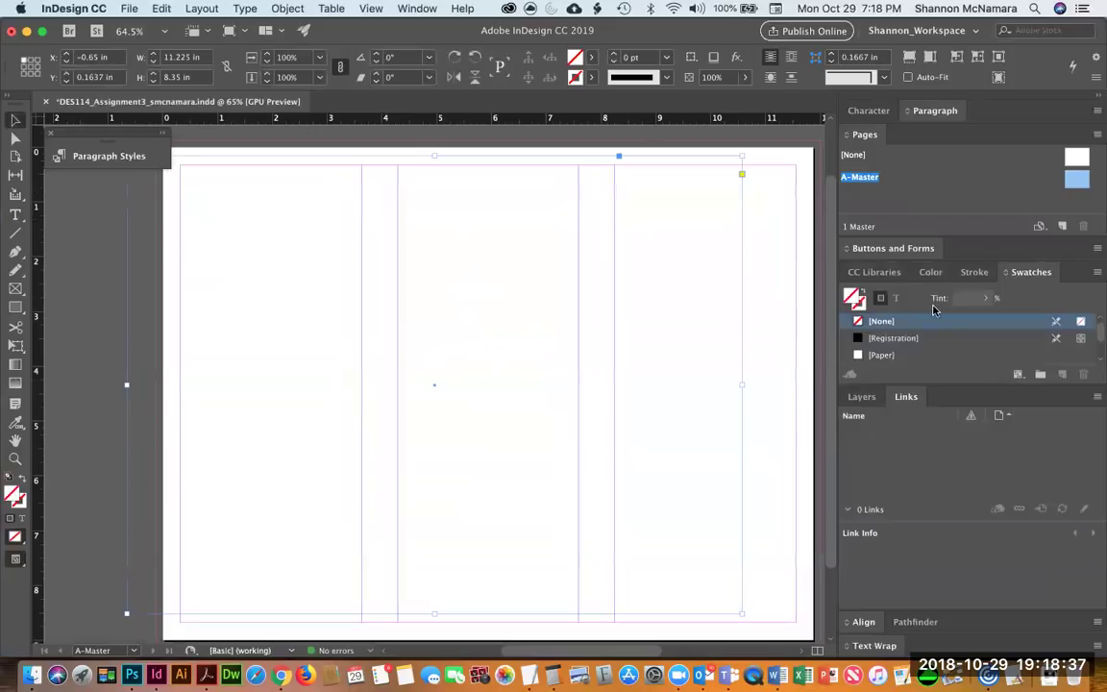
Fill the A-Master rectangle with [Registration] at 10% tint and align it to the page margins at X 0.325 in, Y 0.325 in.
left_click(919, 272)
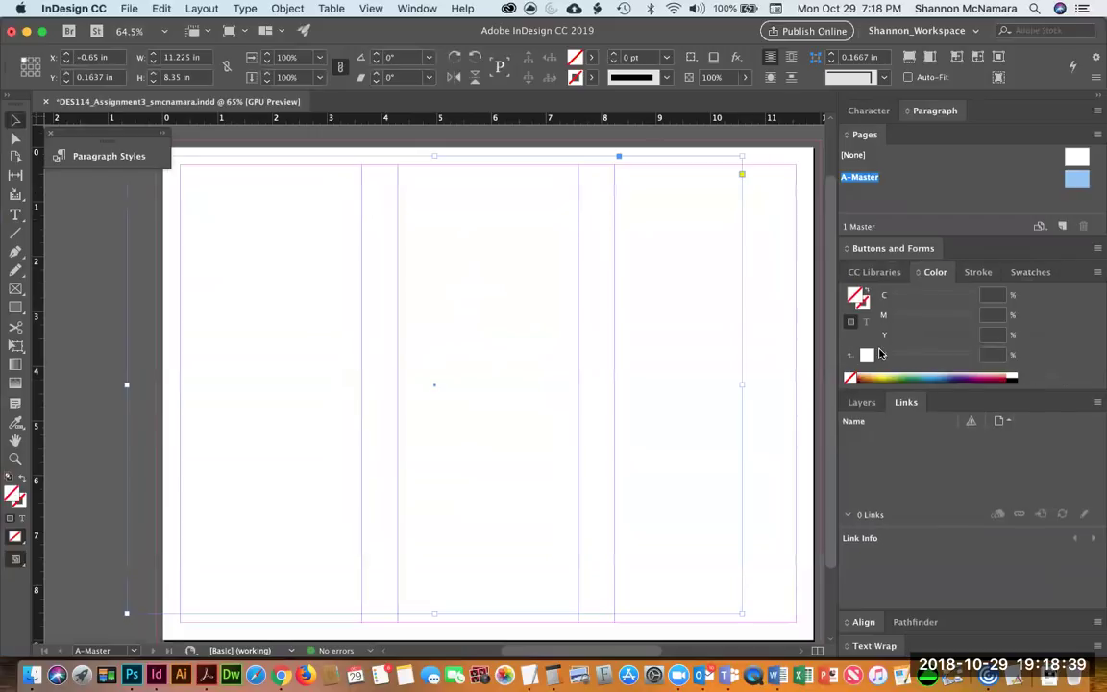
left_click(1031, 272)
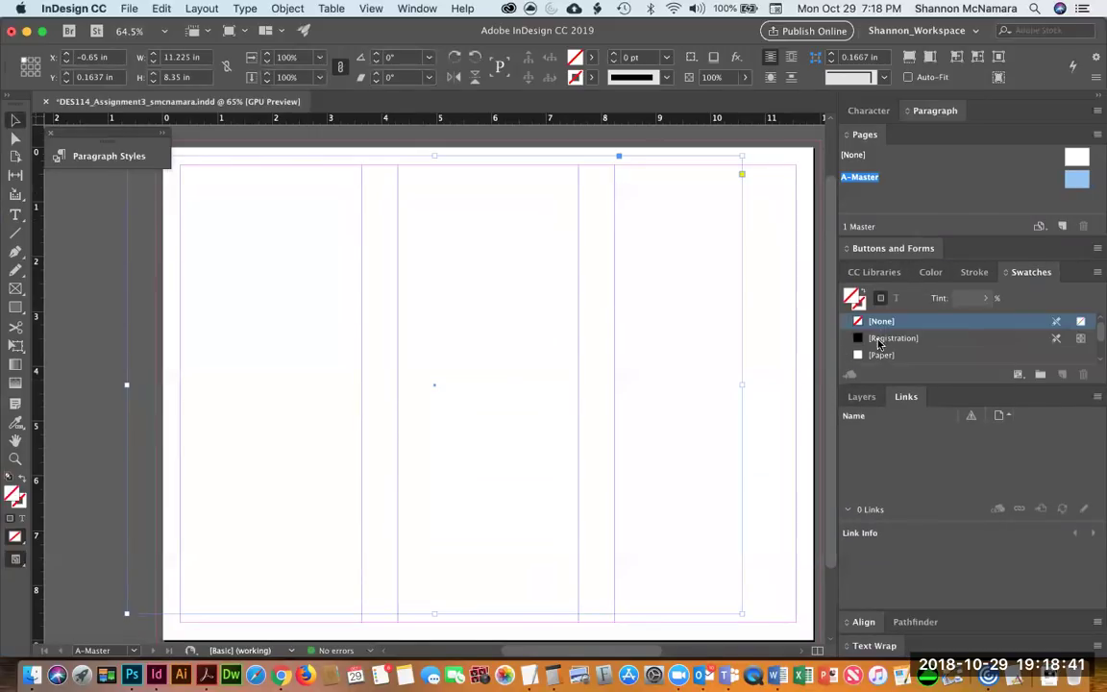
left_click(878, 340)
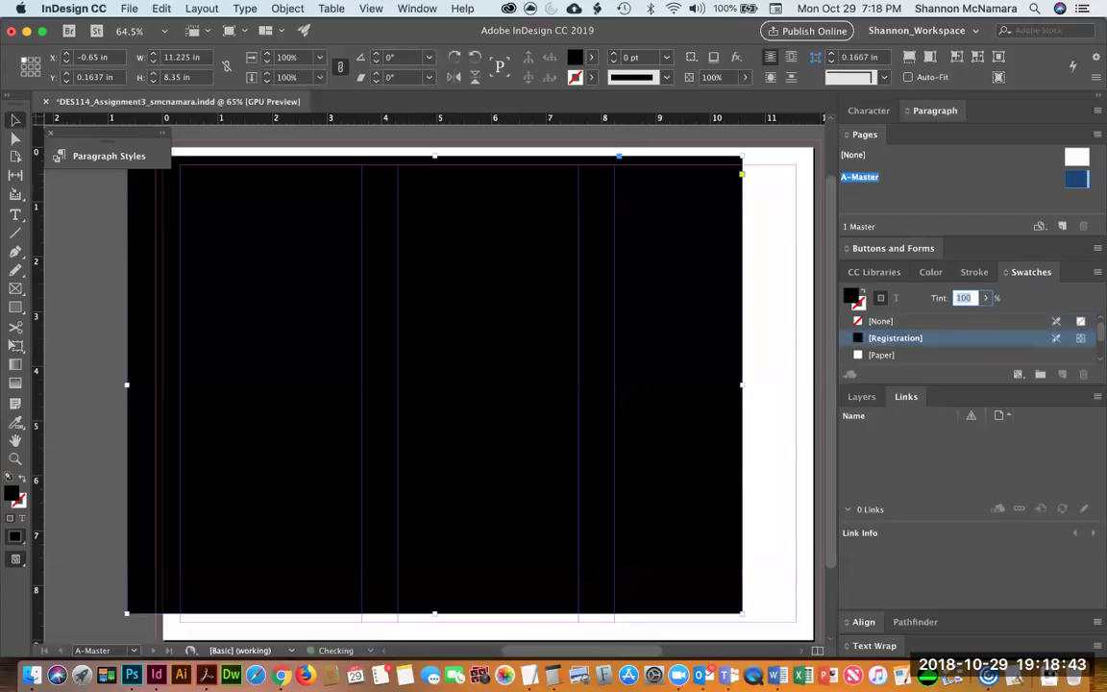
type("10")
key("Return")
left_click_drag(222, 202, 277, 213)
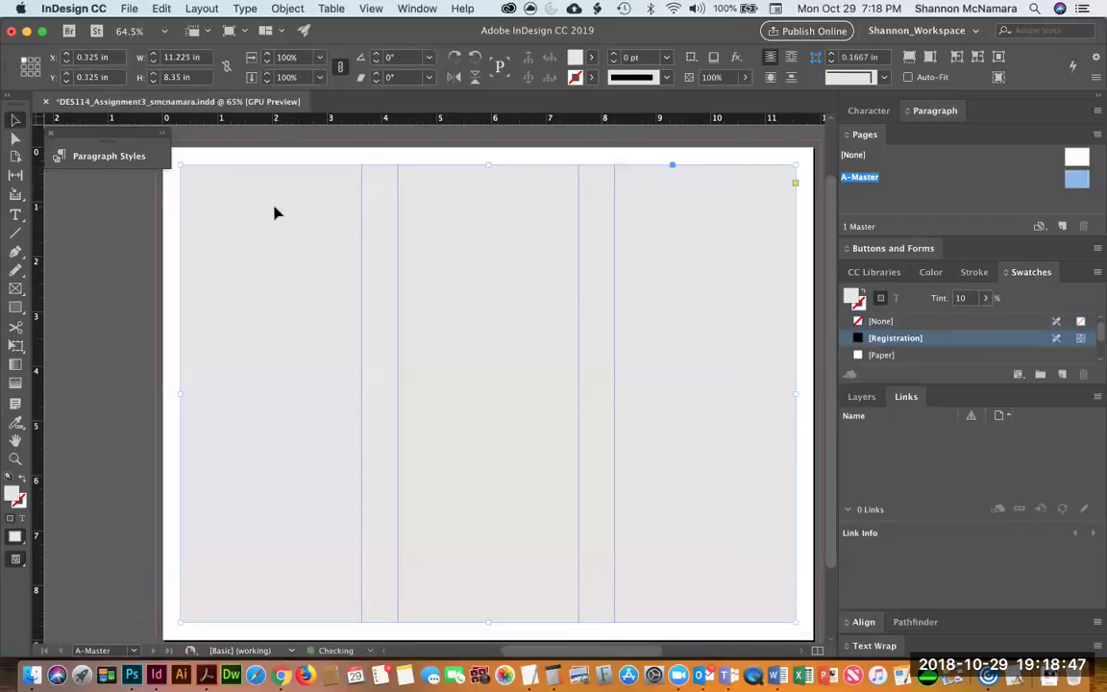
Check the A-Master rectangle, deselect it and return to page 1 of the document.
scroll(413, 375, "down", 3)
key("super+shift+a")
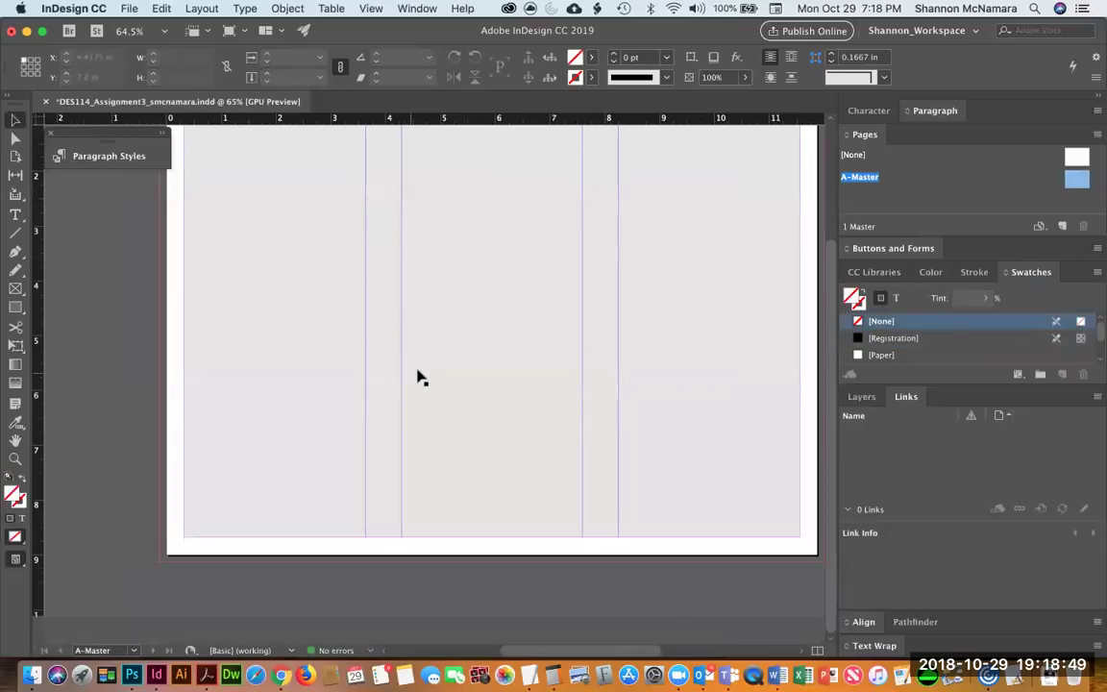
scroll(455, 443, "up", 5)
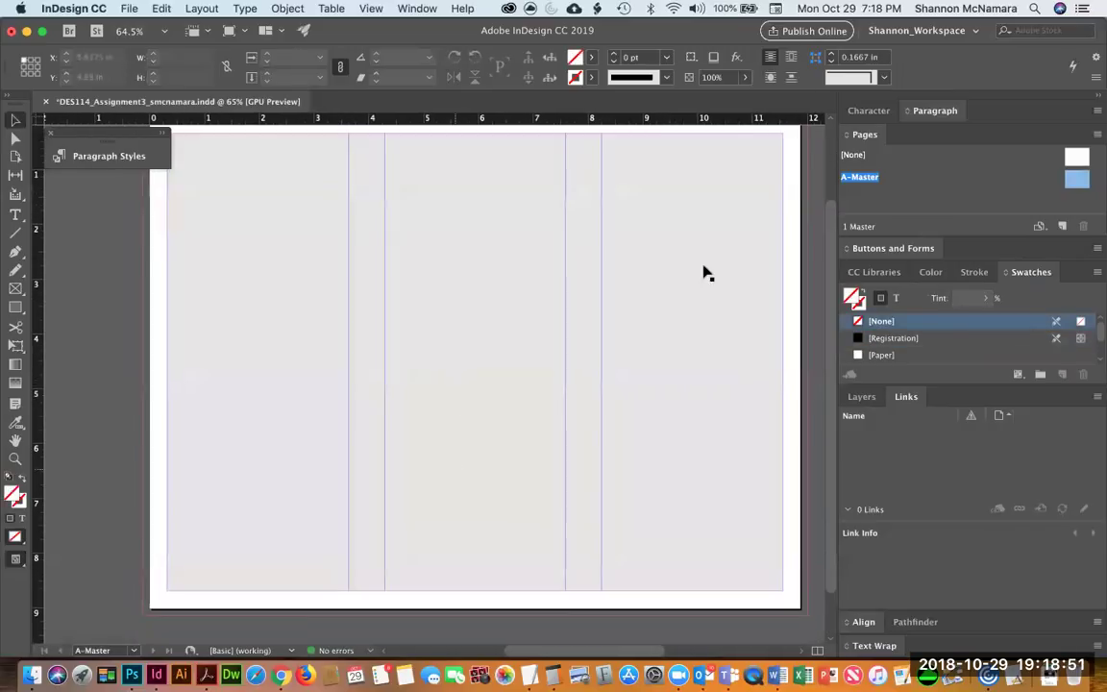
left_click(623, 252)
left_click(133, 232)
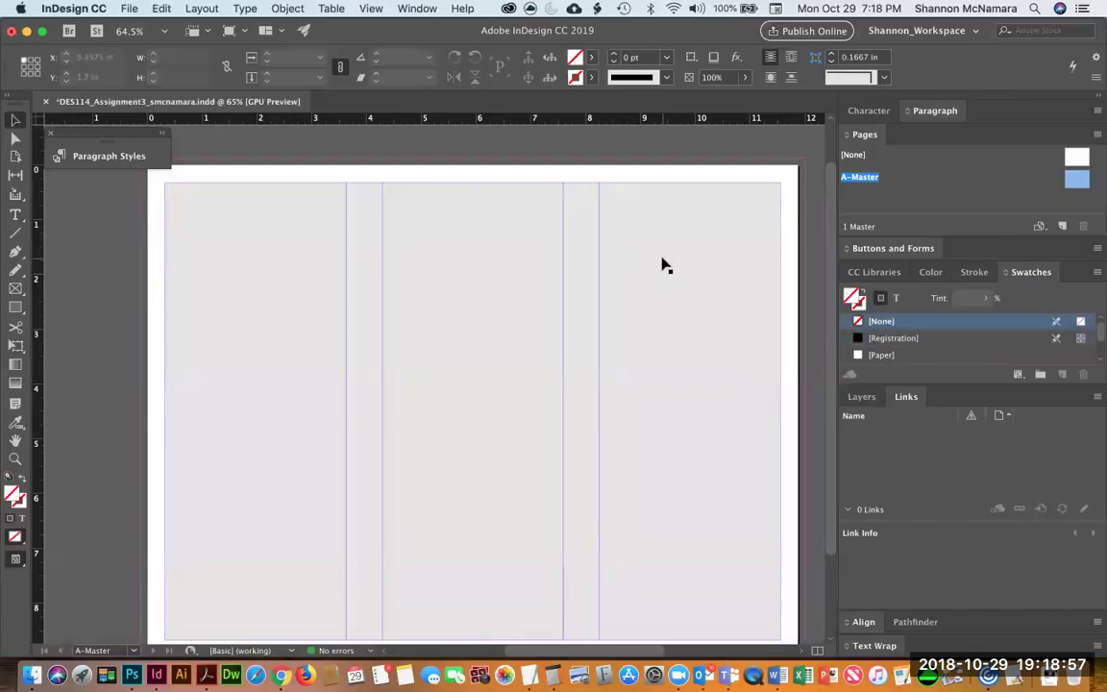
left_click(660, 207)
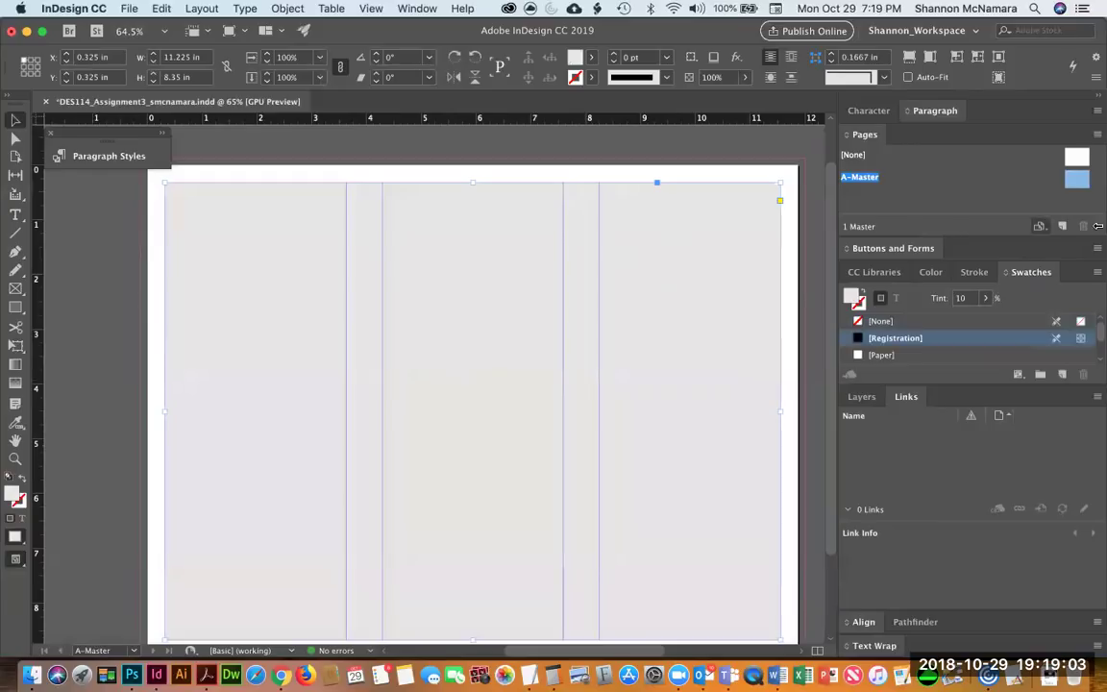
left_click(857, 155)
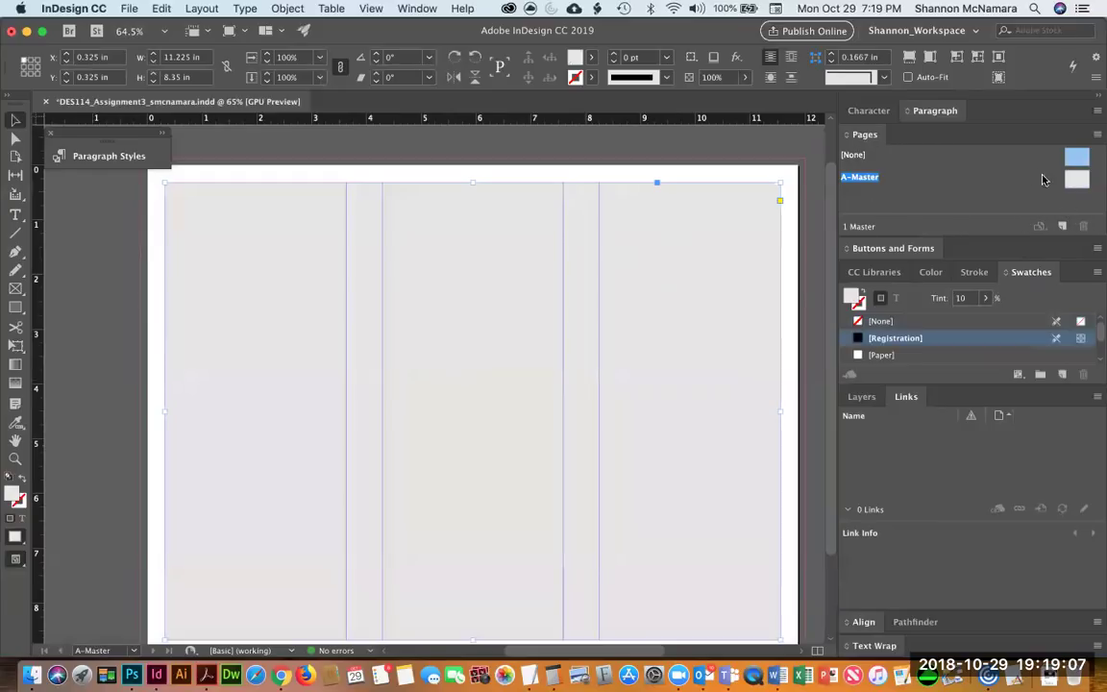
left_click(106, 501)
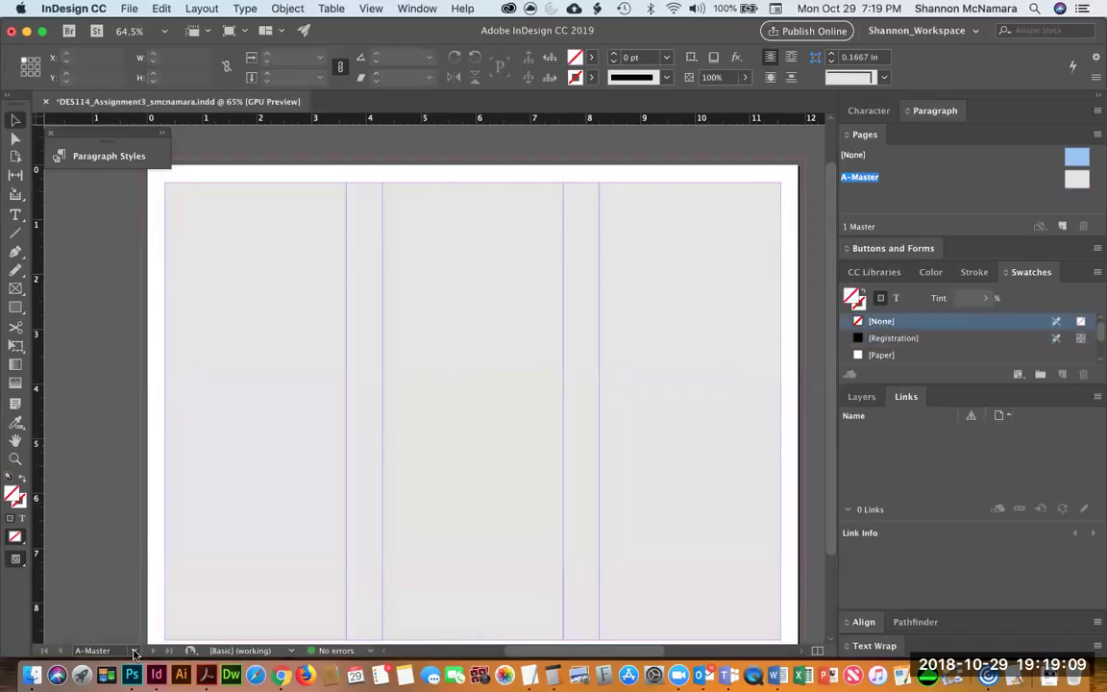
left_click(125, 650)
left_click(94, 575)
Undock the Pages panel, regroup it with Buttons and Forms, and enlarge it to show the document page thumbnails.
left_click(934, 110)
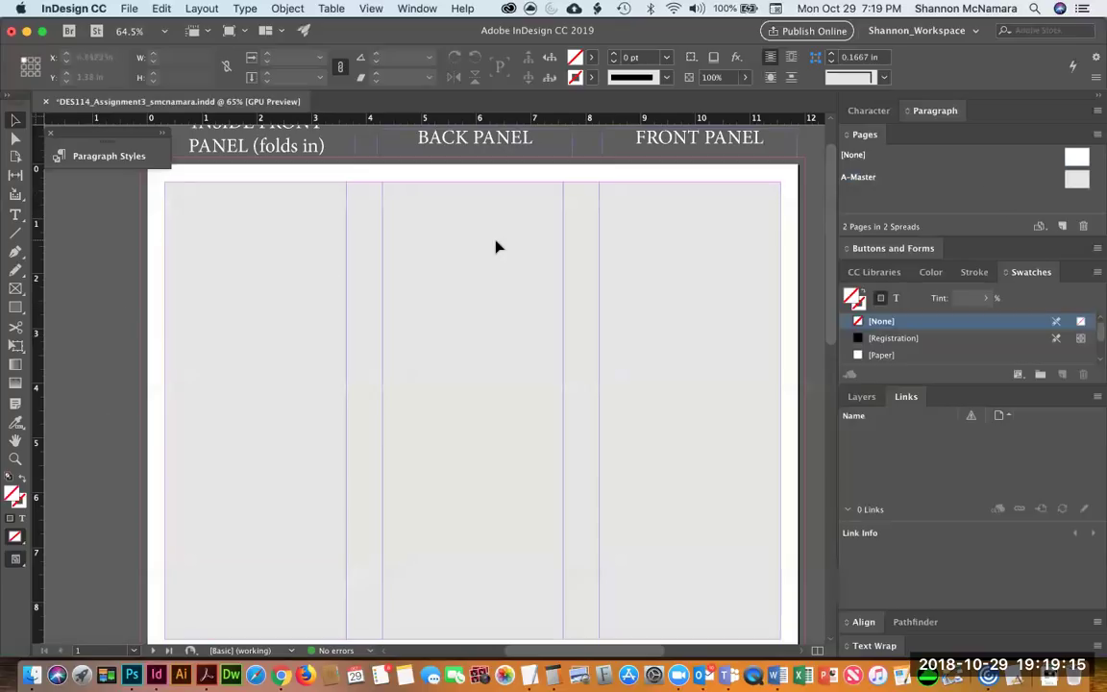
left_click_drag(864, 135, 250, 175)
left_click_drag(484, 280, 394, 360)
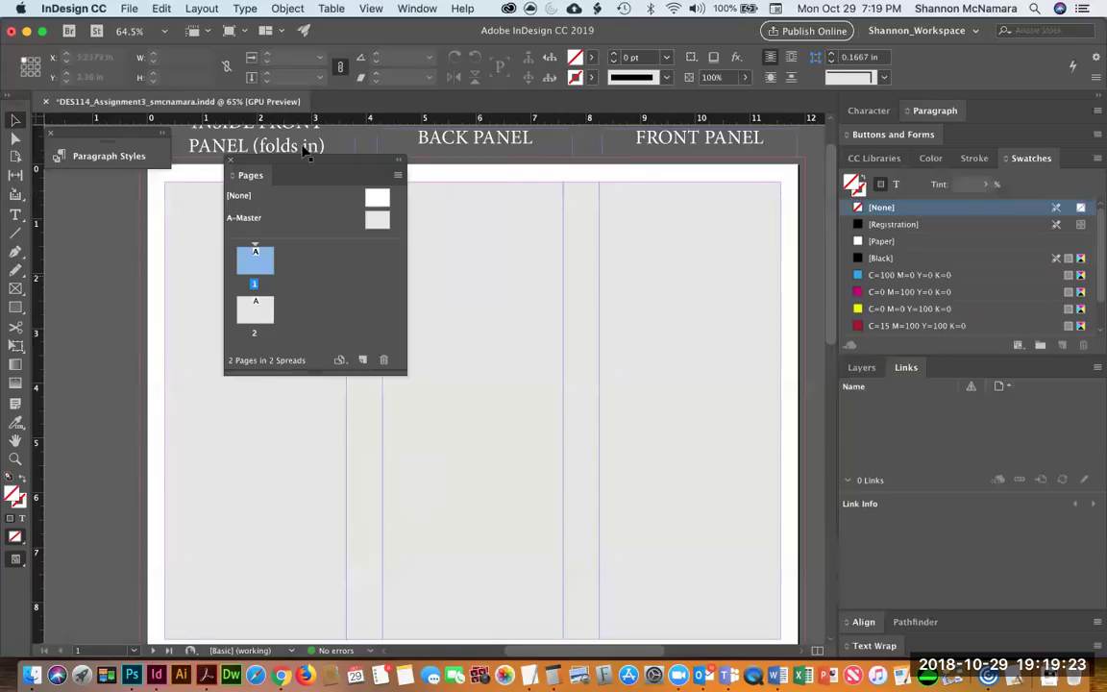
left_click_drag(259, 165, 977, 142)
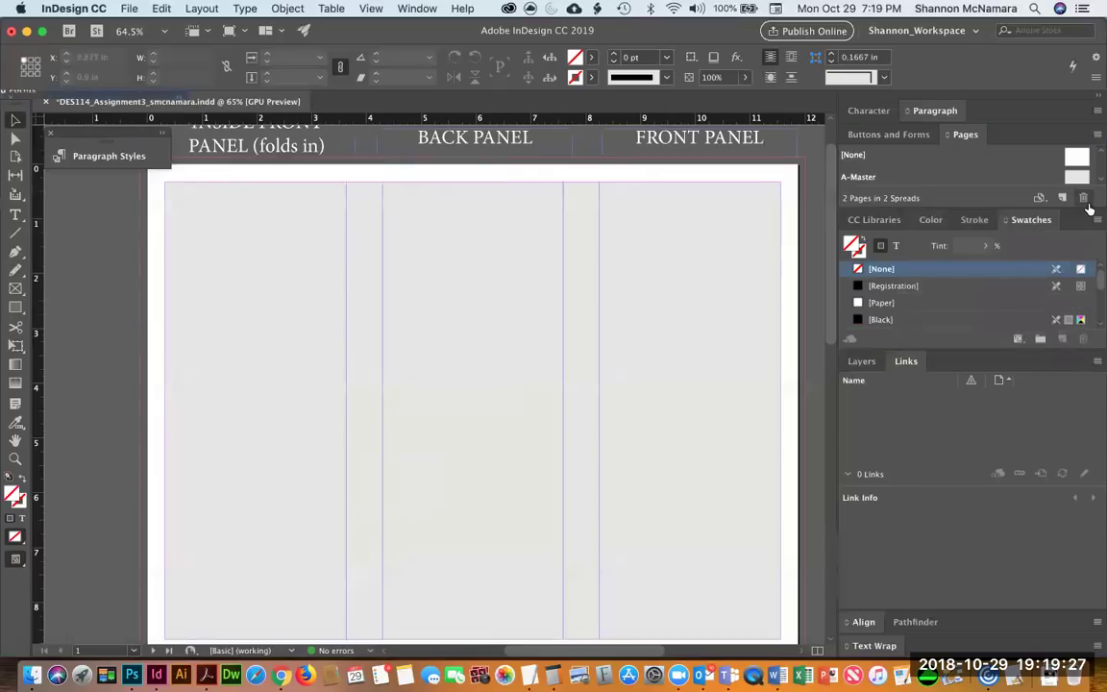
left_click_drag(1089, 205, 1089, 298)
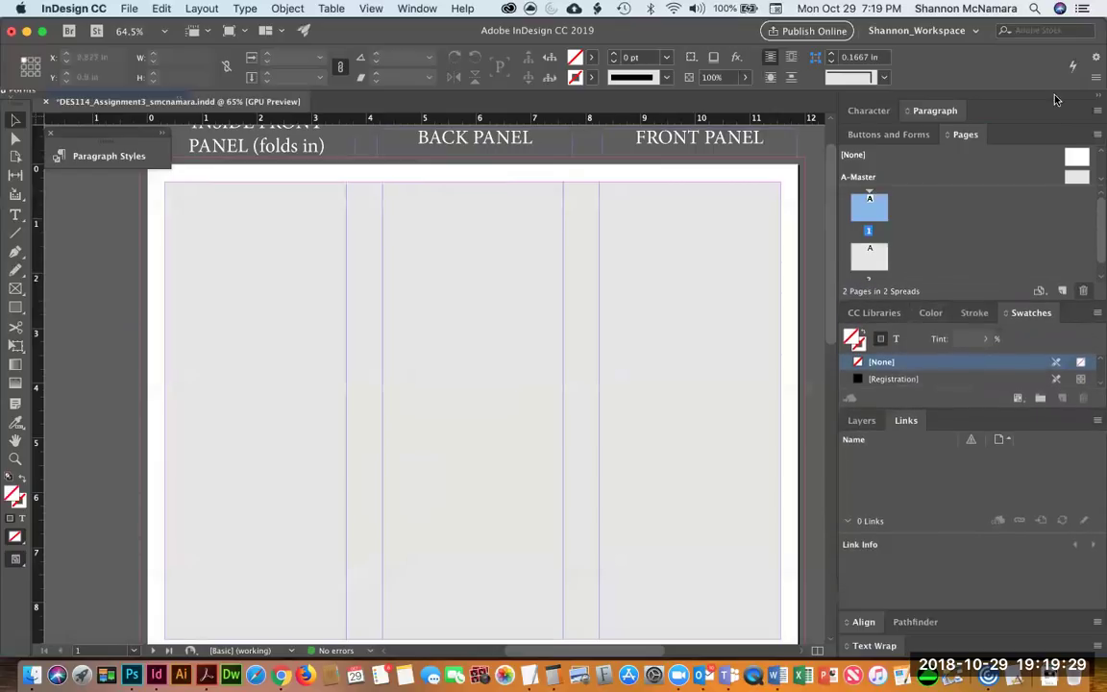
Switch the workspace to Essentials Classic and briefly show the page thumbnails.
left_click(918, 30)
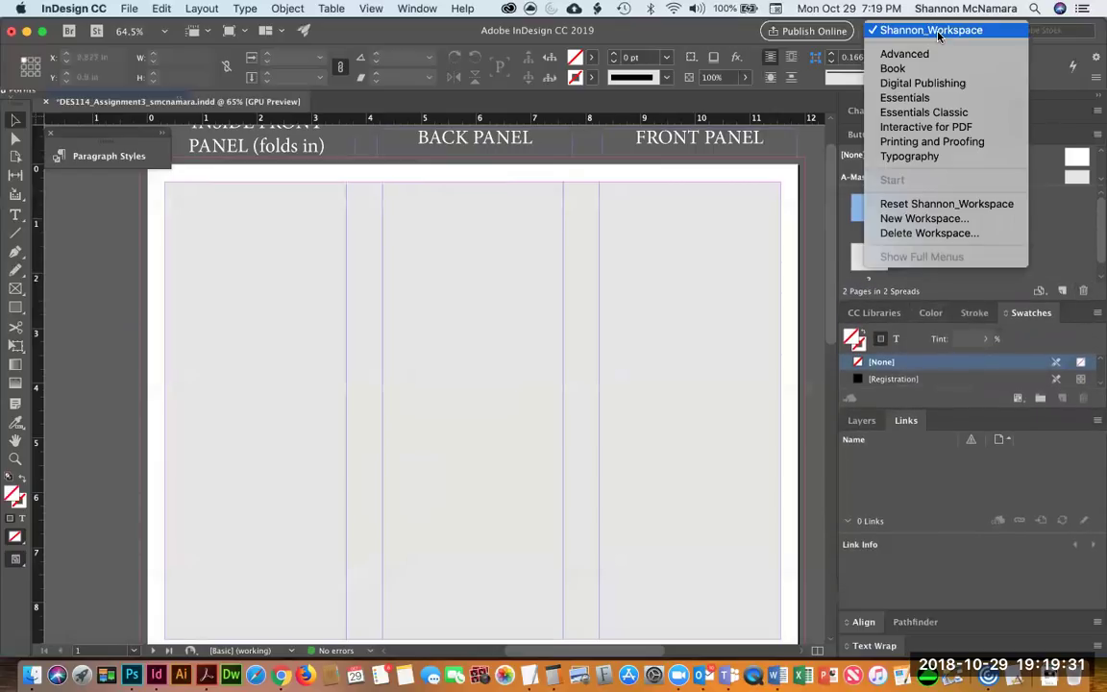
left_click(923, 112)
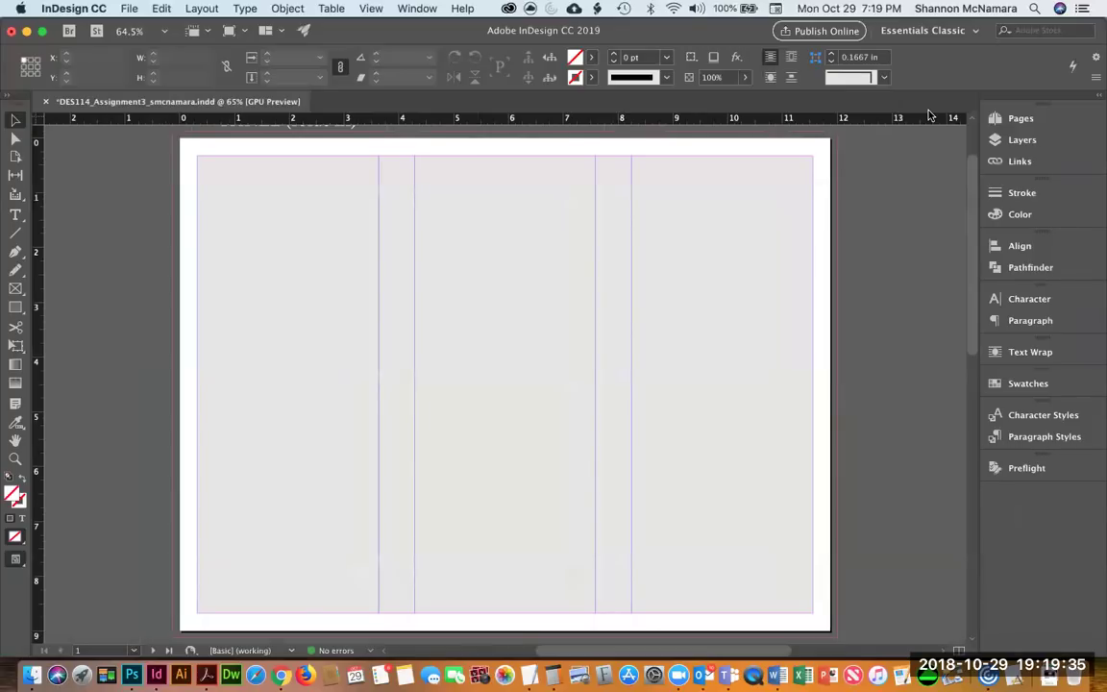
left_click(1019, 121)
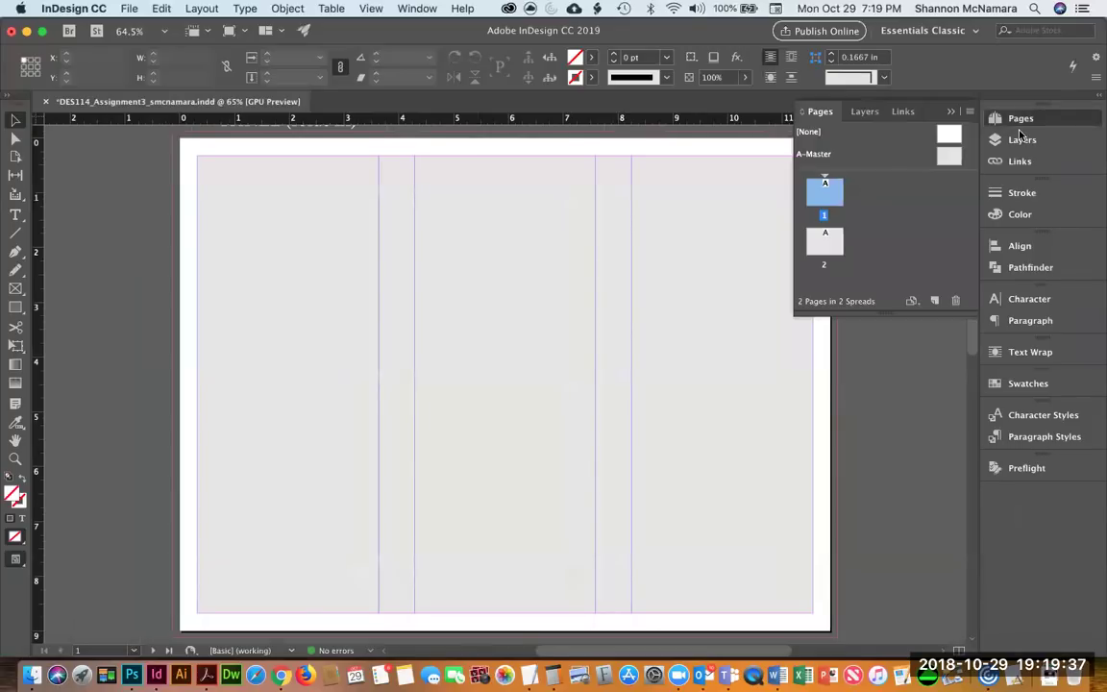
left_click(1020, 129)
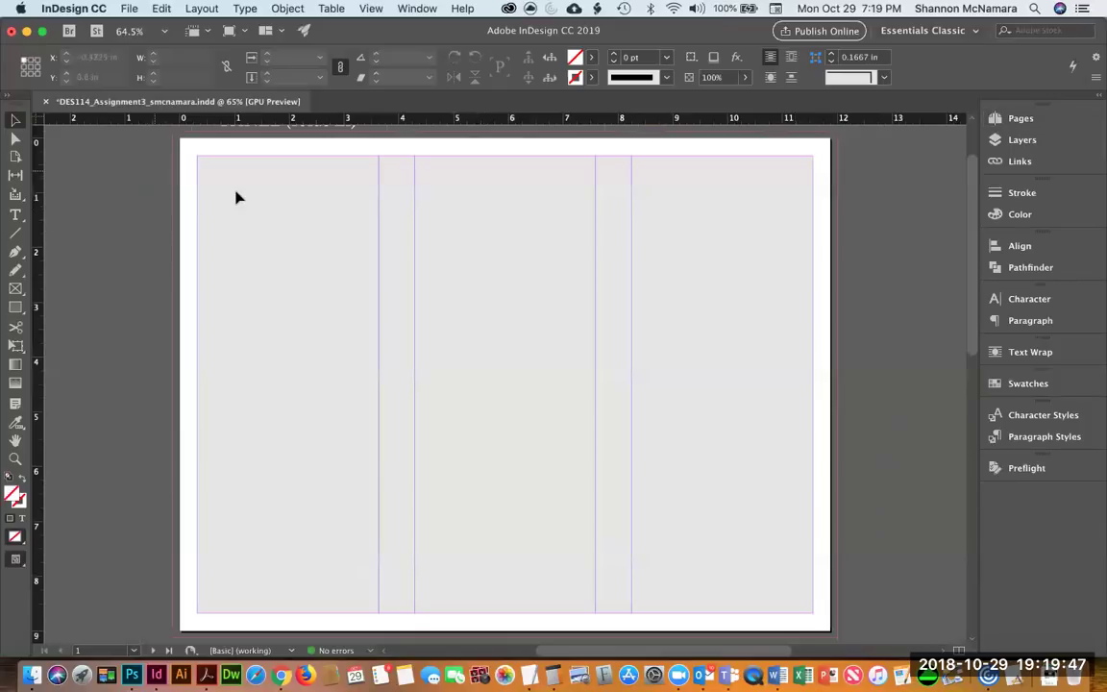
Examine the panel labels, columns and tinted live area on the document pages.
scroll(264, 225, "up", 1)
scroll(263, 225, "up", 2)
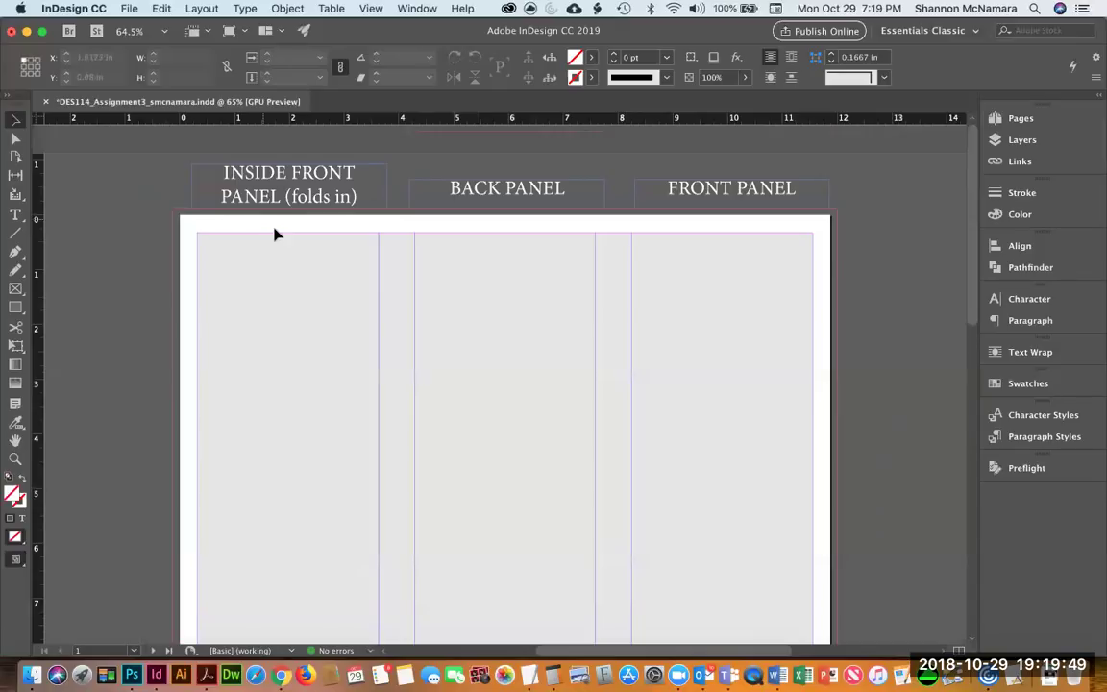
scroll(274, 234, "down", 10)
scroll(303, 307, "up", 10)
scroll(699, 314, "down", 1)
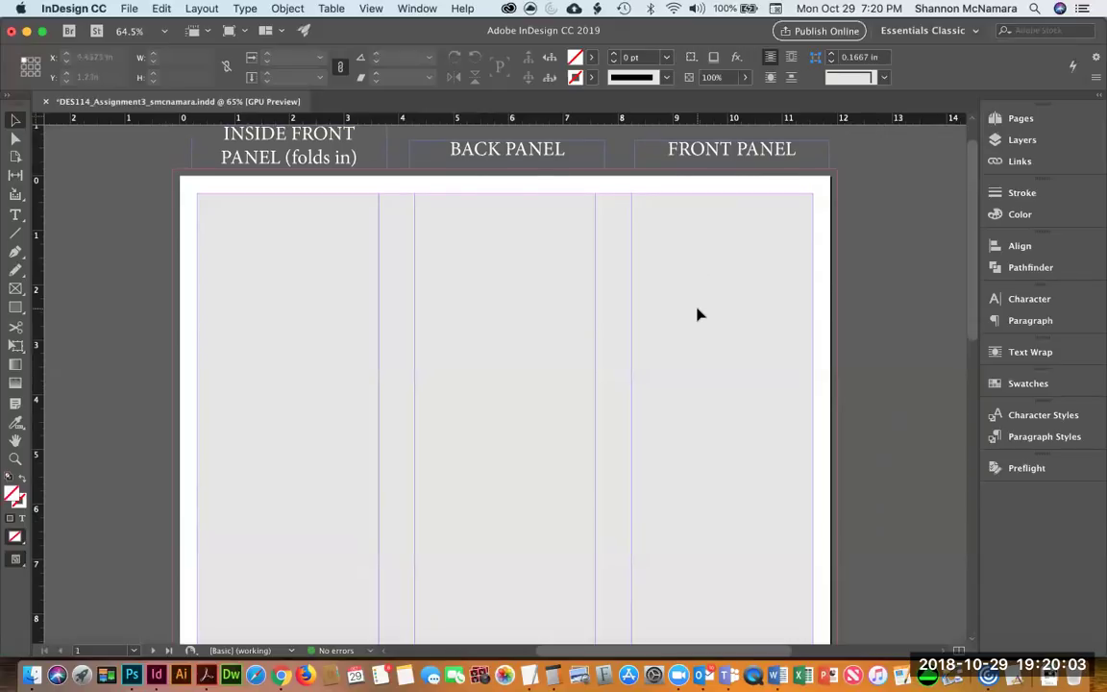
scroll(645, 327, "down", 1)
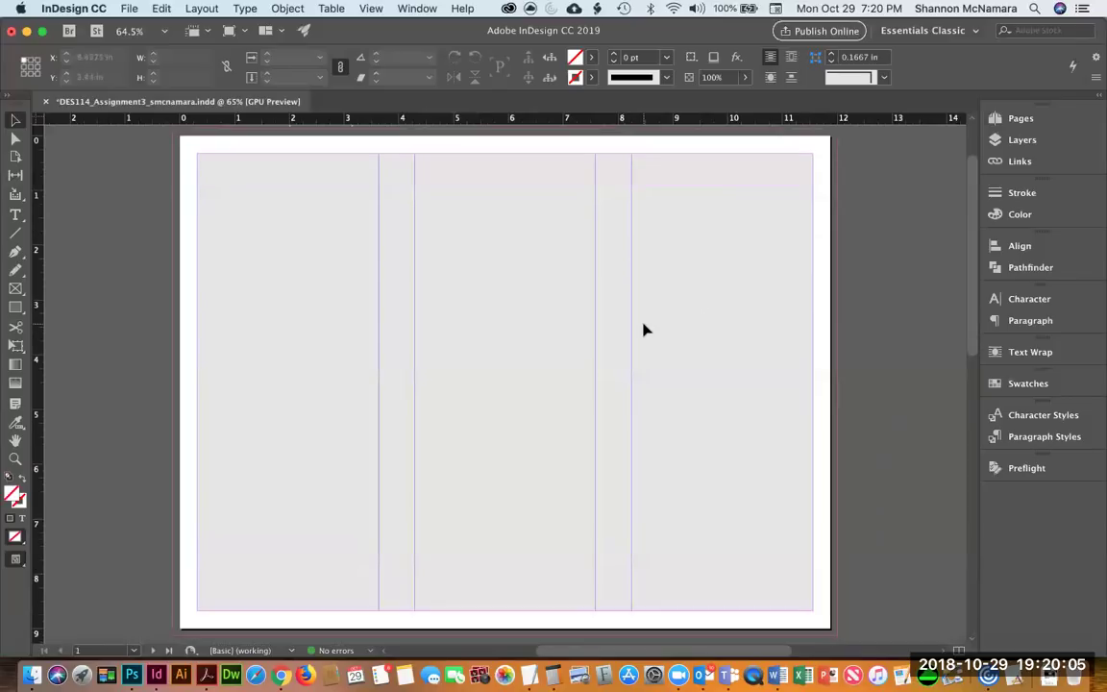
key("super+Tab")
key("super+Tab")
scroll(654, 328, "up", 1)
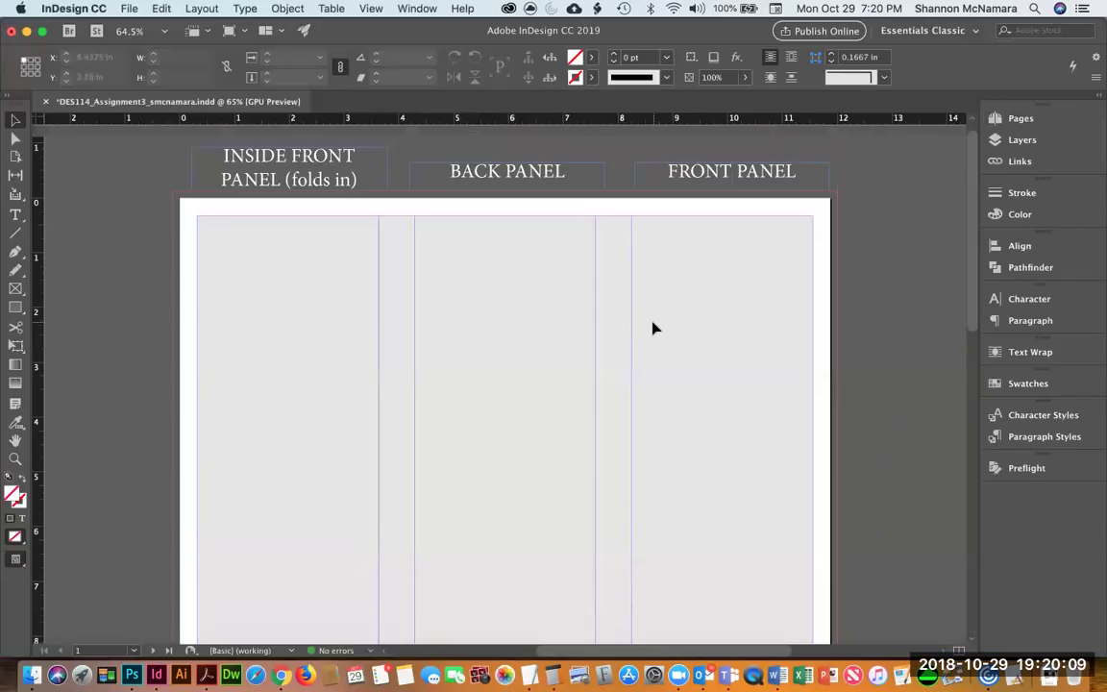
scroll(652, 329, "down", 3)
scroll(650, 329, "up", 1)
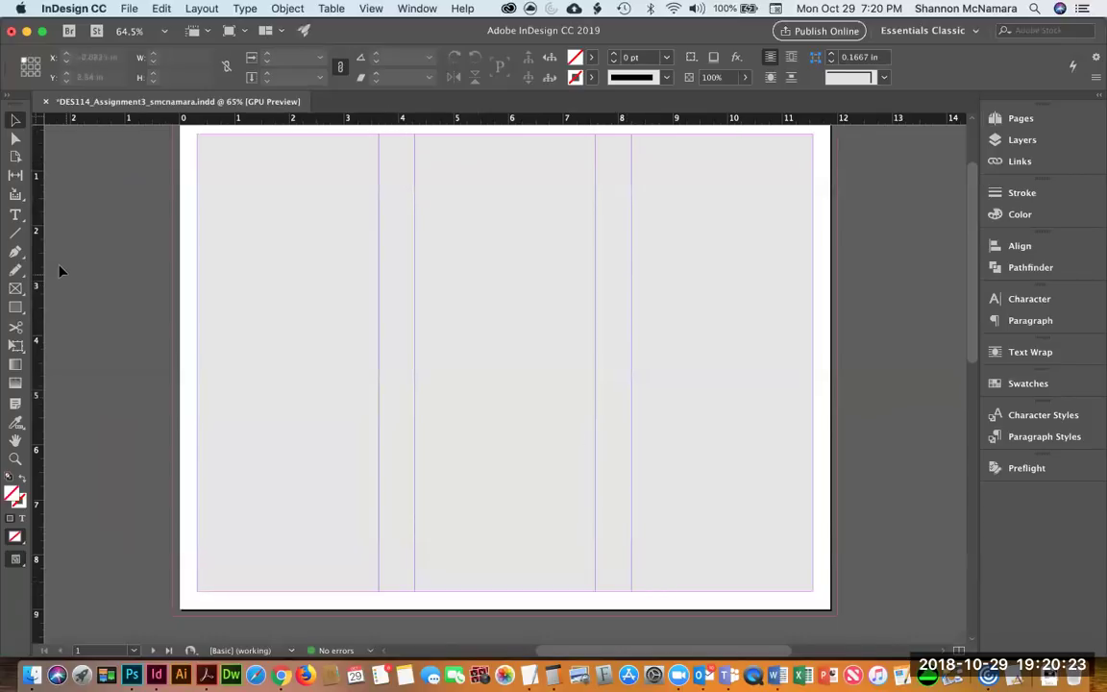
Add vertical fold guides at 3.9583 in and 7.9167 in, centred in the column gutters of both page 1 and page 2.
left_click_drag(37, 273, 614, 253)
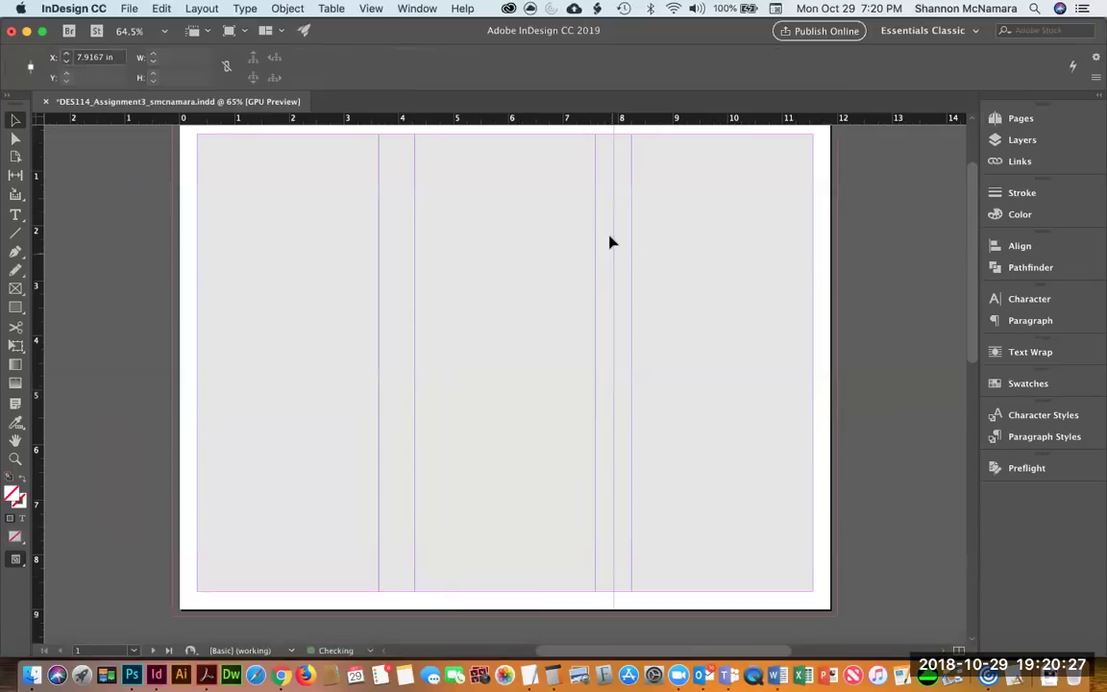
left_click_drag(37, 186, 394, 199)
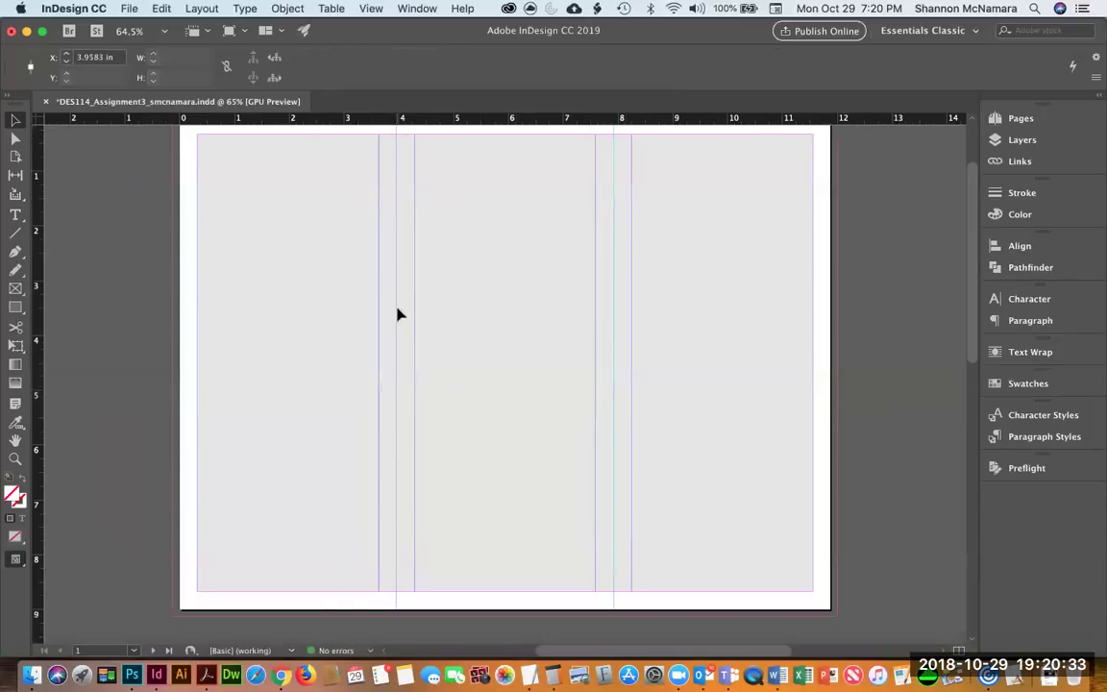
scroll(400, 314, "down", 10)
left_click_drag(39, 223, 395, 220)
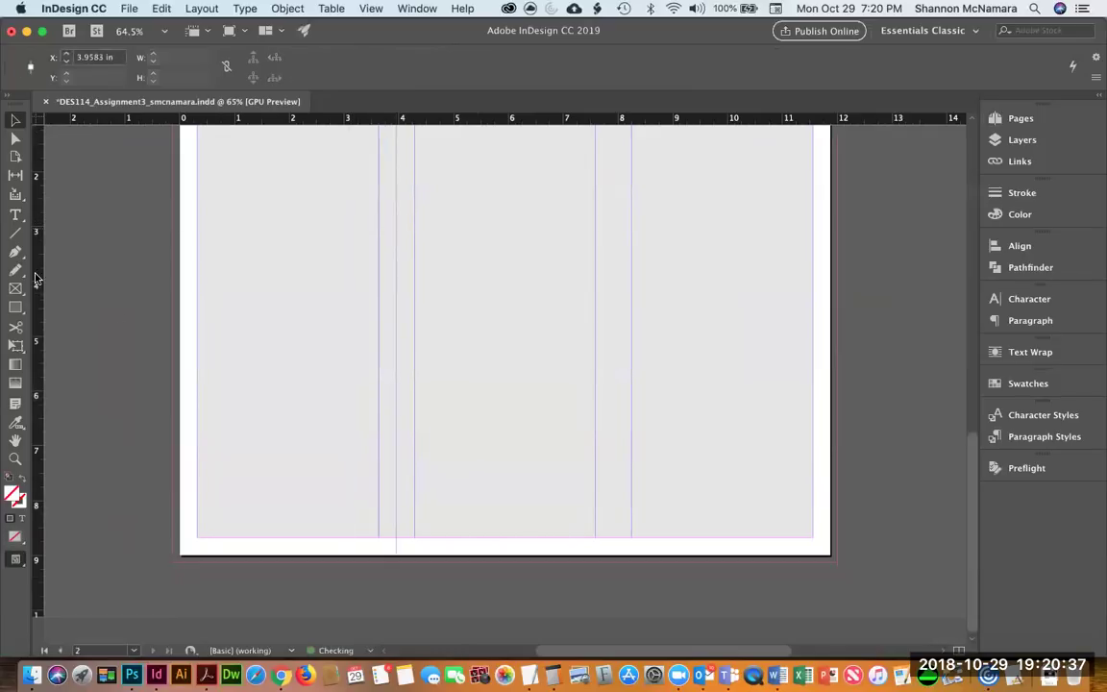
left_click_drag(36, 251, 614, 274)
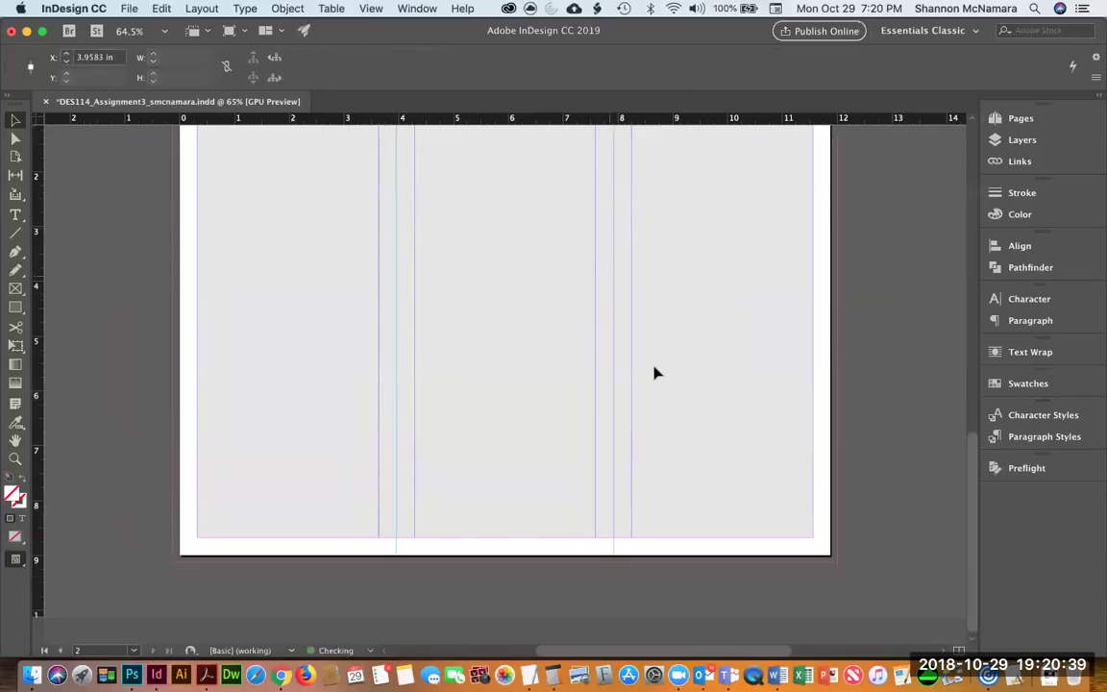
Draw a graphic frame about 8.06 in wide on page 1, from the first fold guide to the right bleed, starting at the top bleed.
scroll(657, 373, "up", 3)
scroll(734, 246, "down", 1)
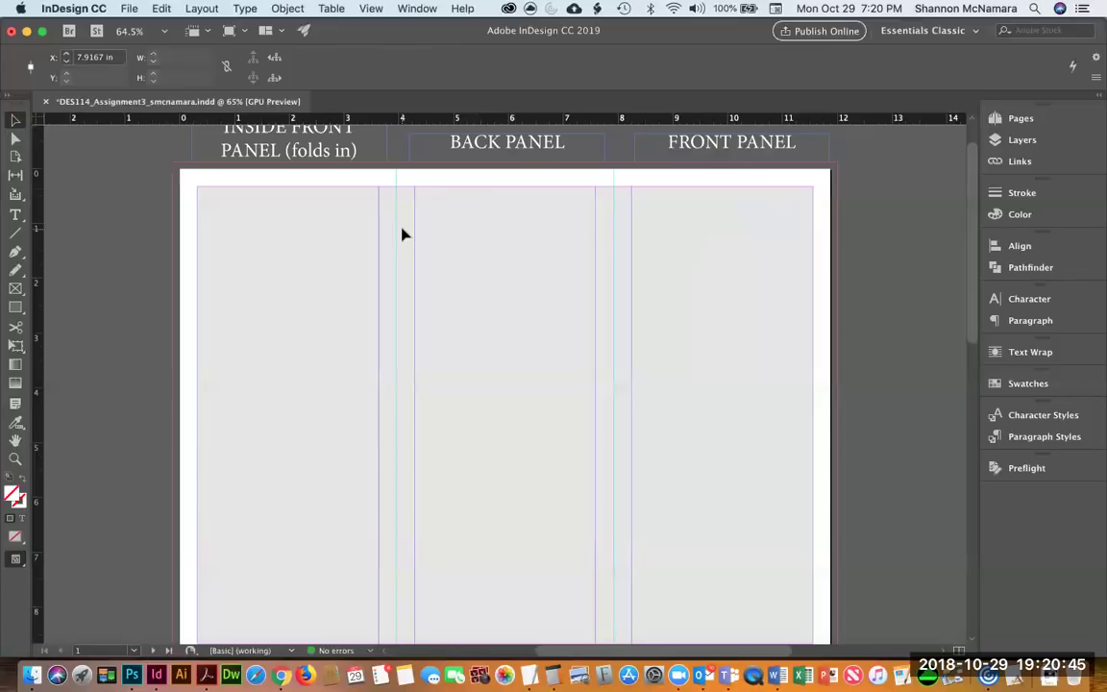
scroll(437, 352, "down", 1)
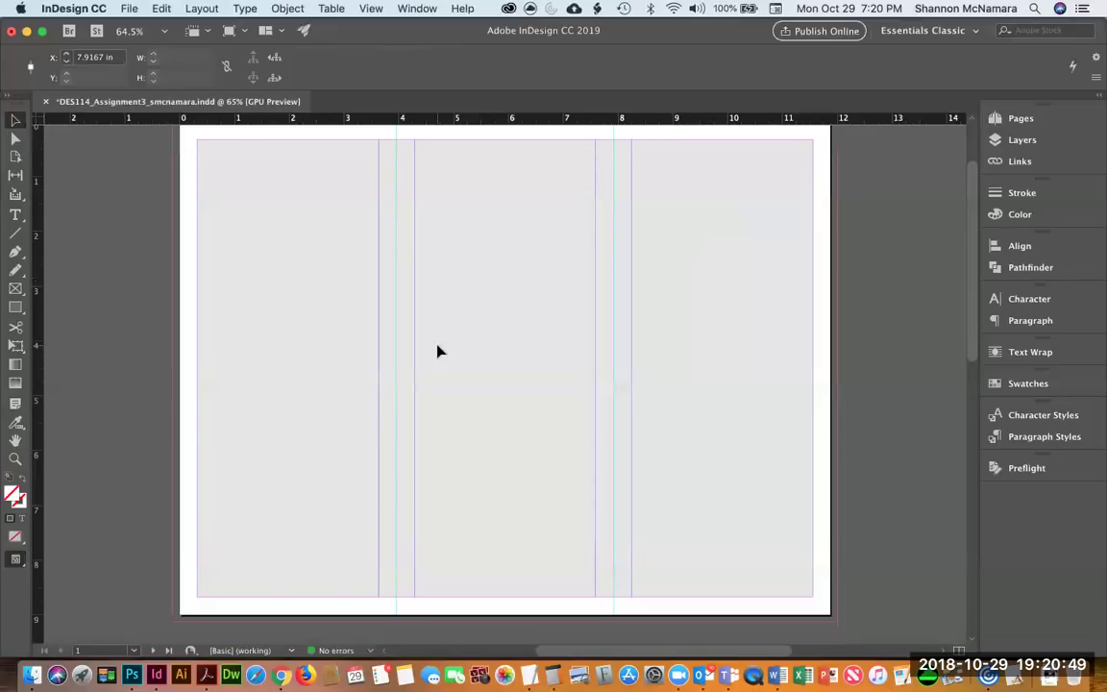
scroll(389, 343, "up", 1)
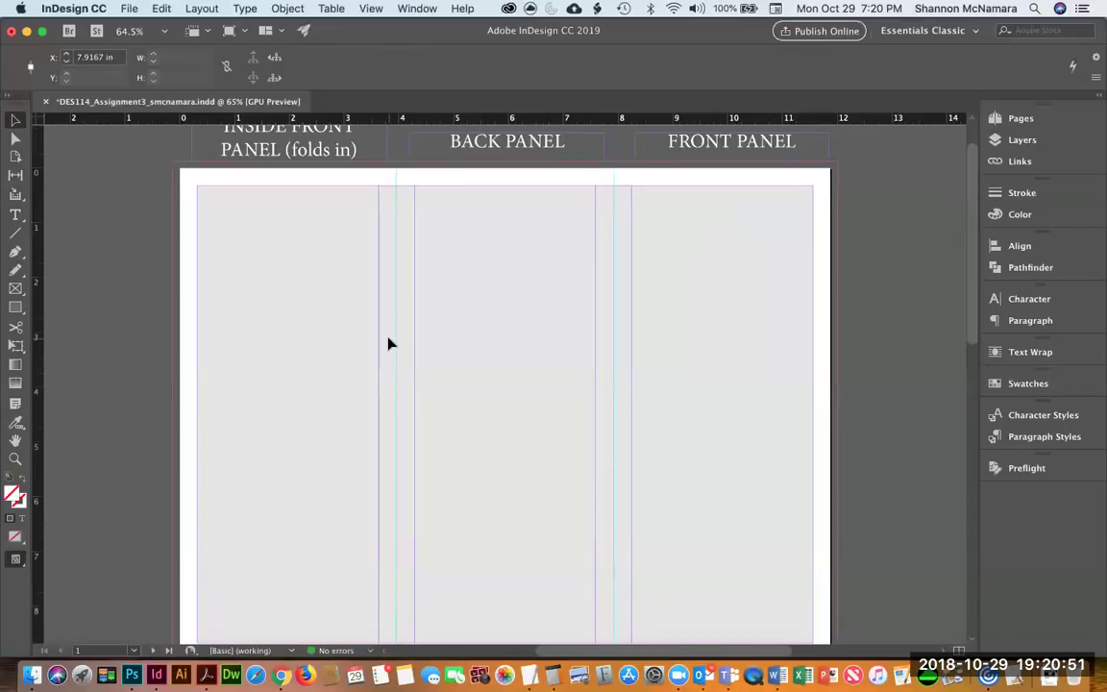
left_click(14, 289)
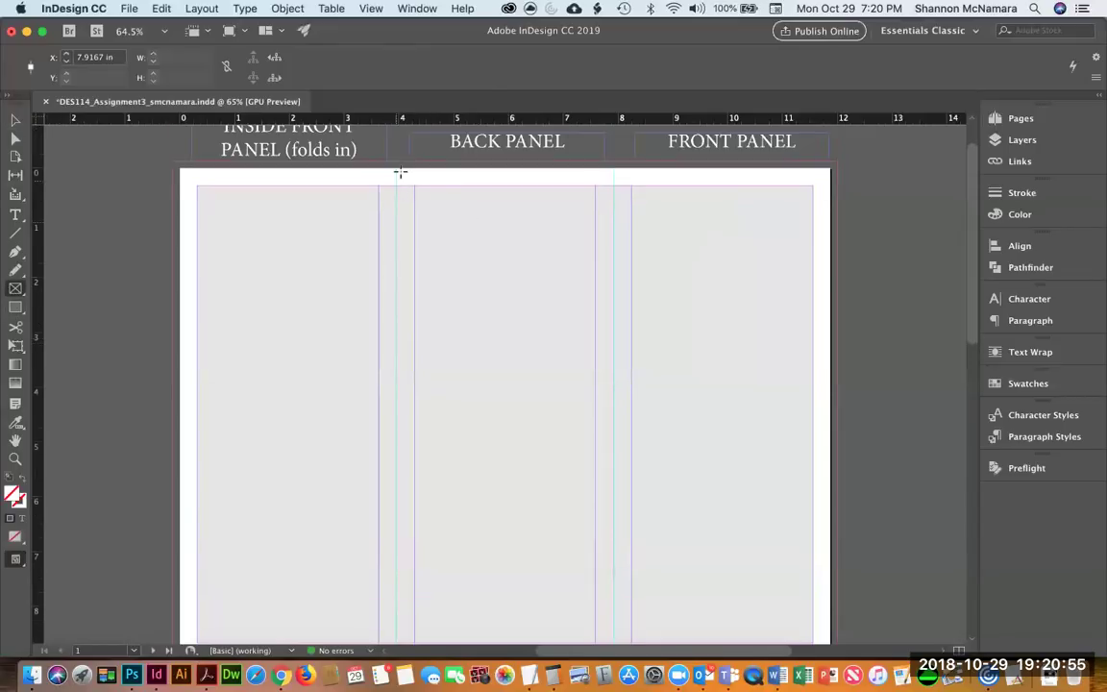
left_click_drag(396, 168, 837, 224)
key("v")
Extend the frame to the bottom bleed, 9.25 in tall, and snap its left edge to the fold guide at X 3.9583 in.
left_click_drag(616, 227, 613, 487)
left_click_drag(672, 563, 669, 385)
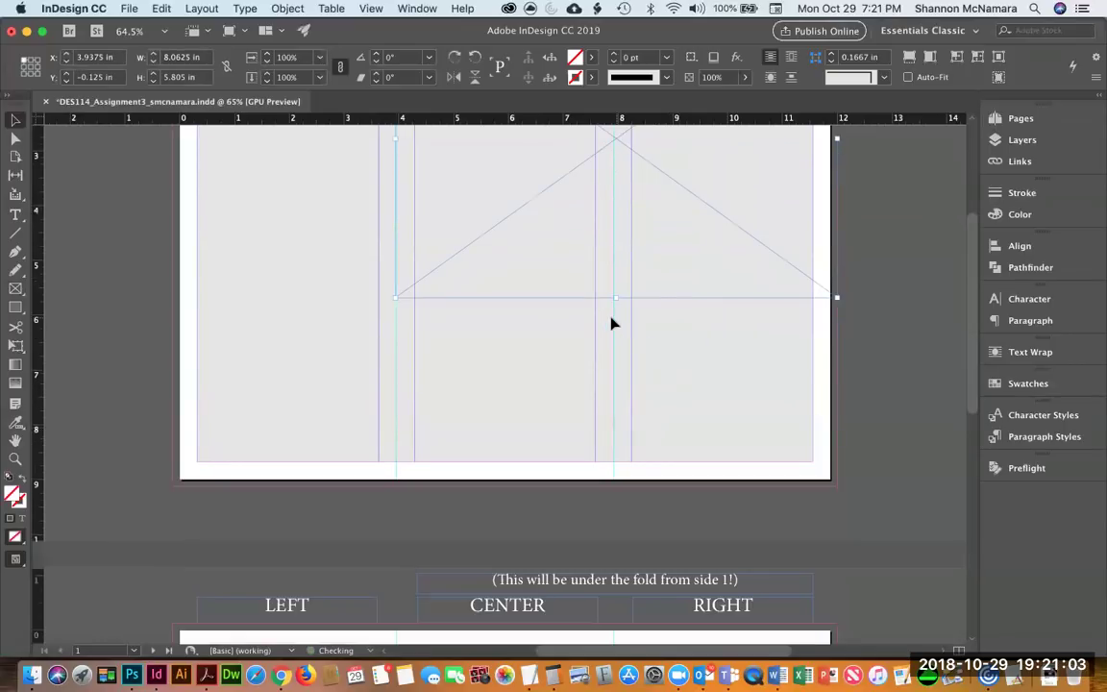
left_click_drag(615, 298, 617, 482)
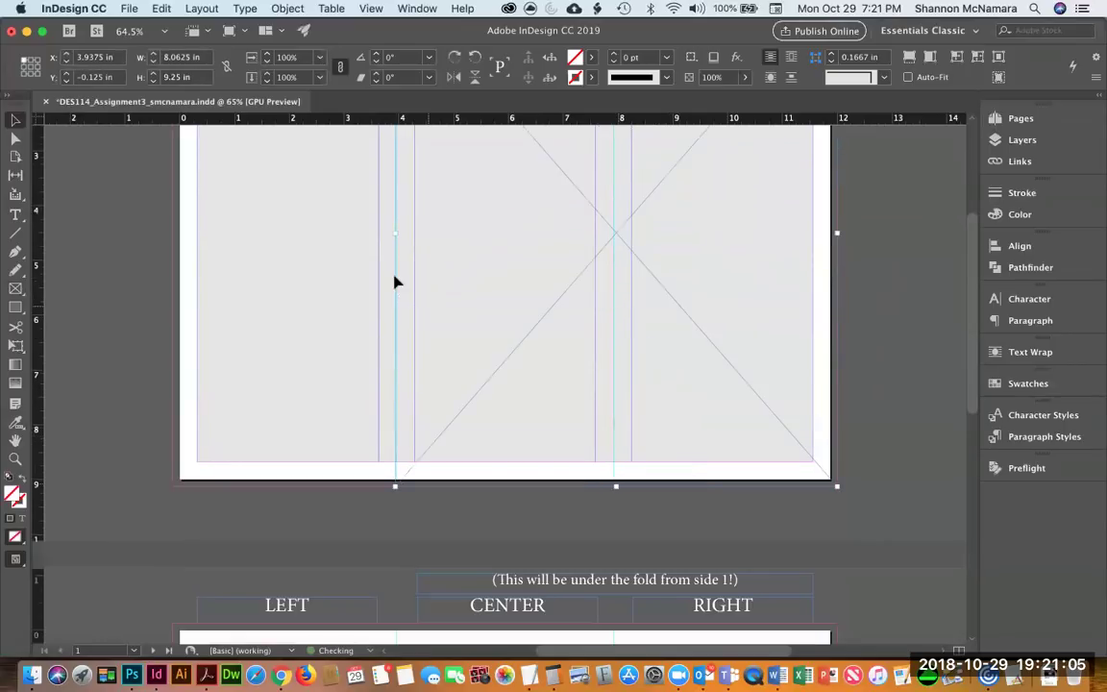
mouse_move(395, 242)
left_mouse_down()
mouse_move(403, 235)
mouse_move(391, 229)
left_mouse_up()
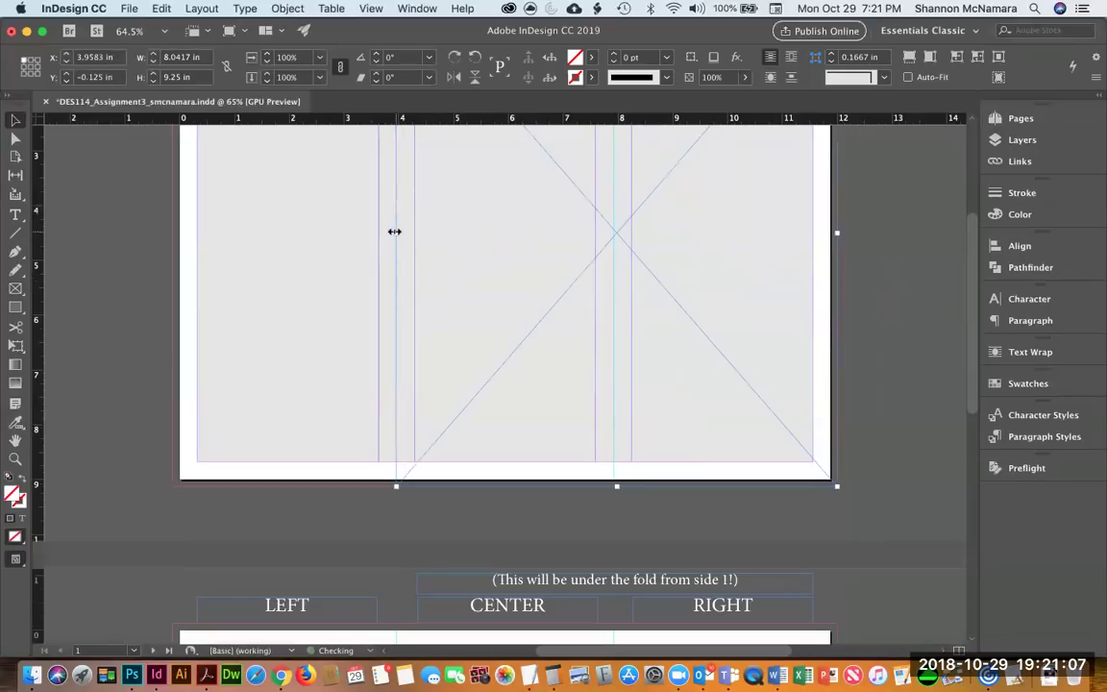
scroll(704, 407, "up", 5)
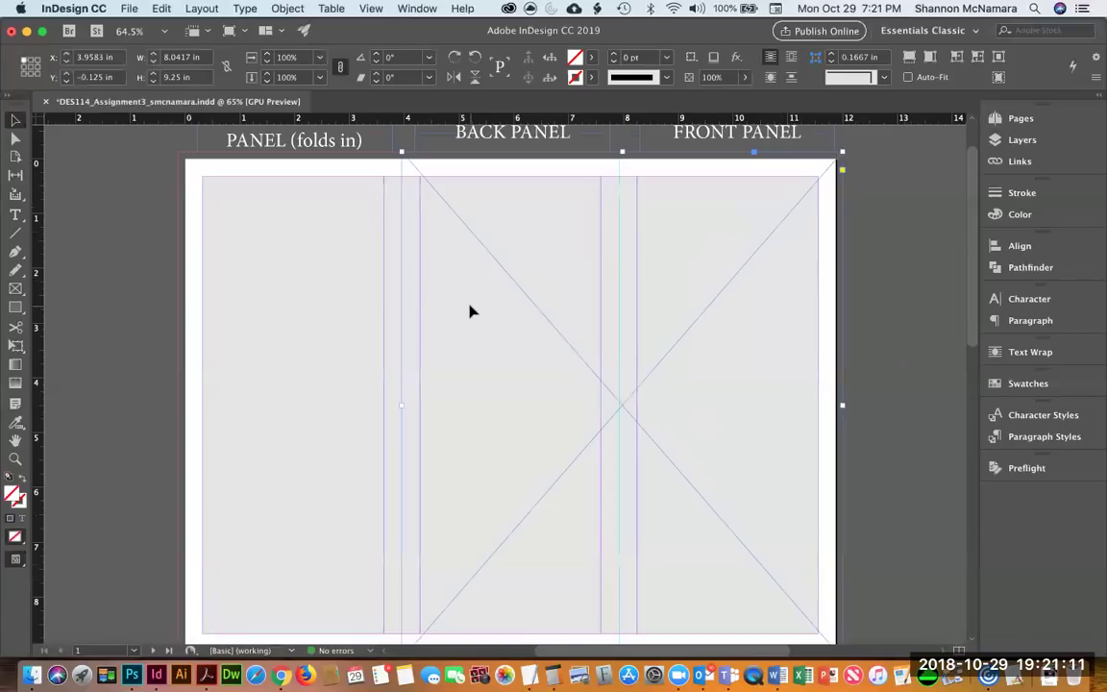
Start placing a file in the selected frame and browse to the KayakBroPhotos folder under Mod 11, DES114, Week 3, Wk3Assignment.
left_click(126, 7)
left_click(144, 207)
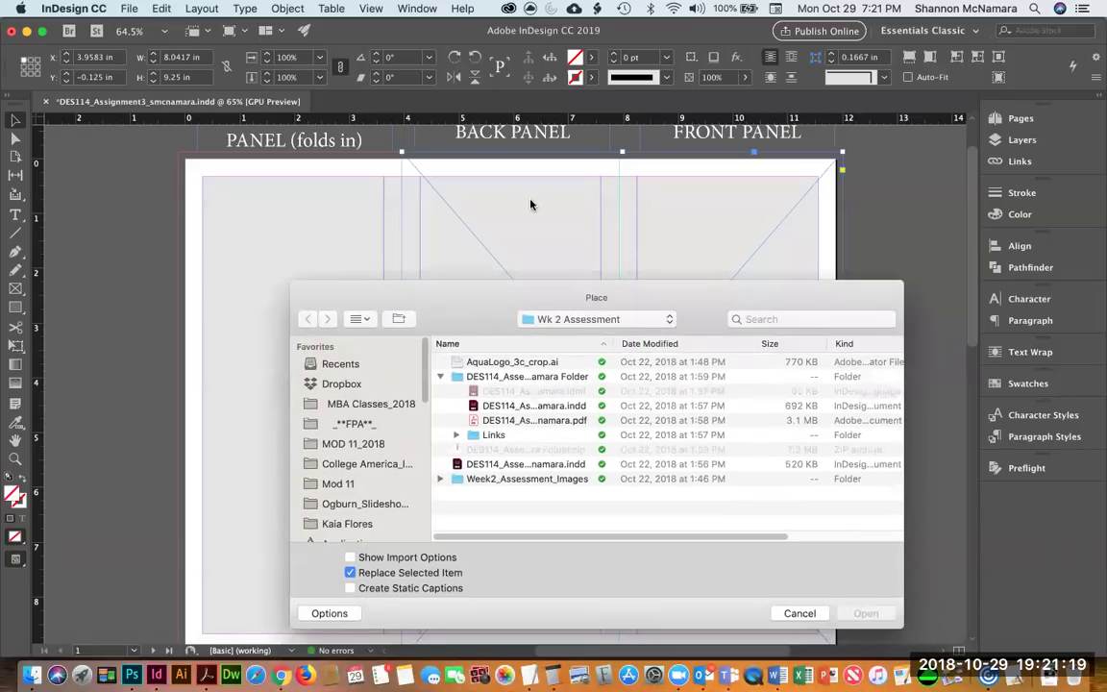
left_click(338, 483)
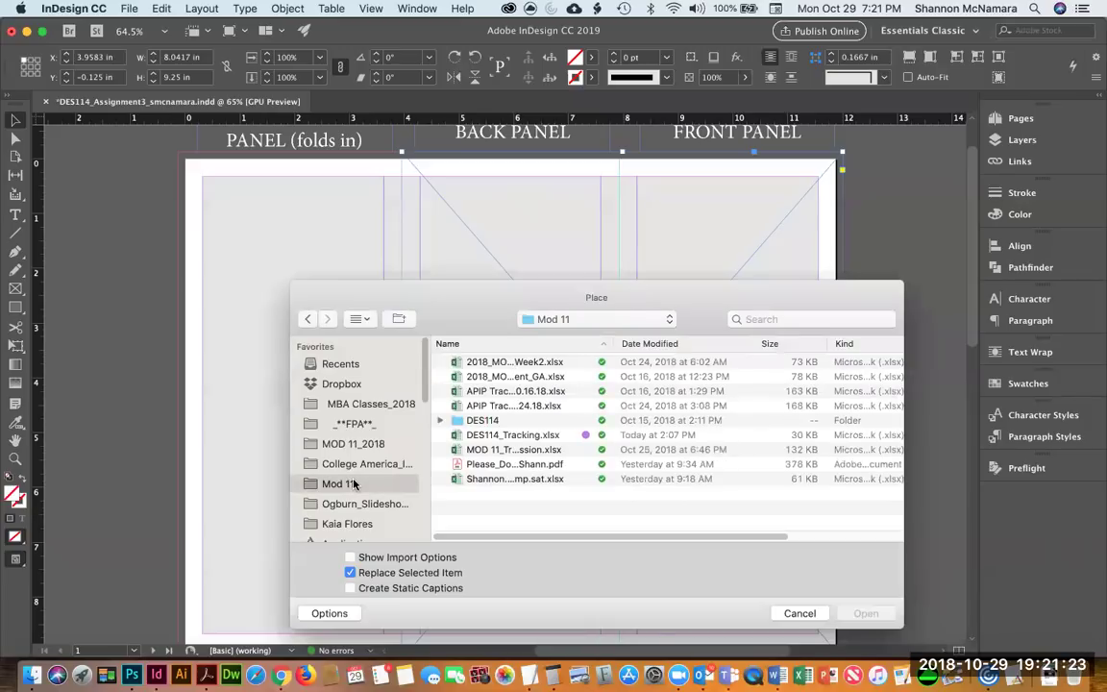
double_click(476, 420)
left_click_drag(479, 315, 422, 210)
double_click(432, 387)
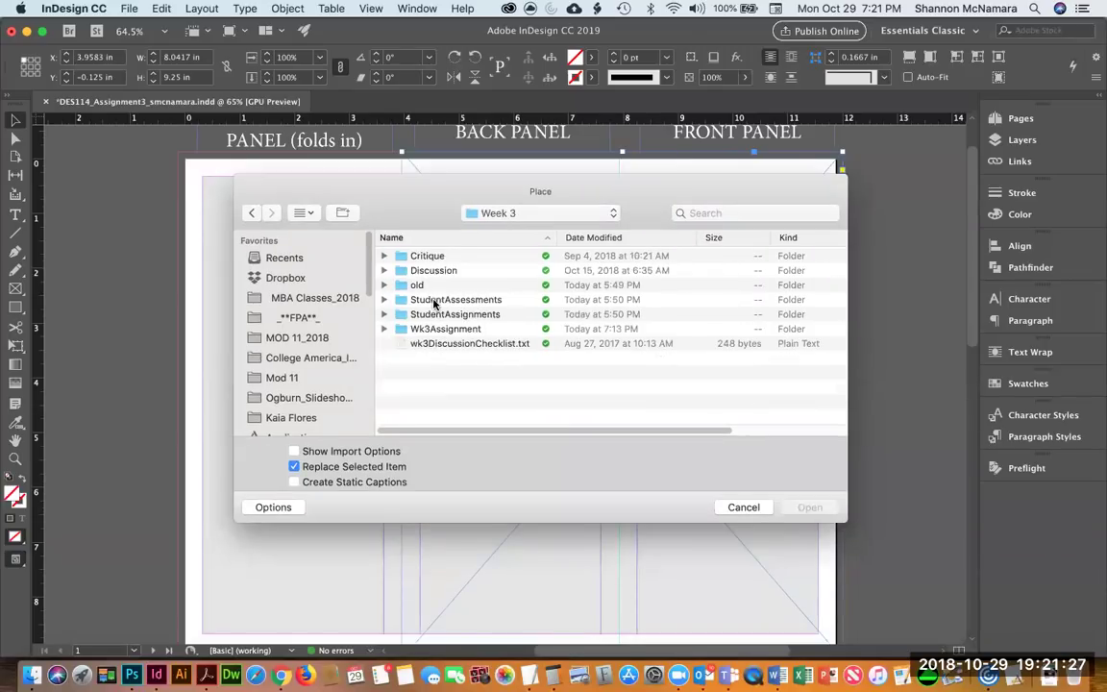
left_click(451, 328)
double_click(451, 328)
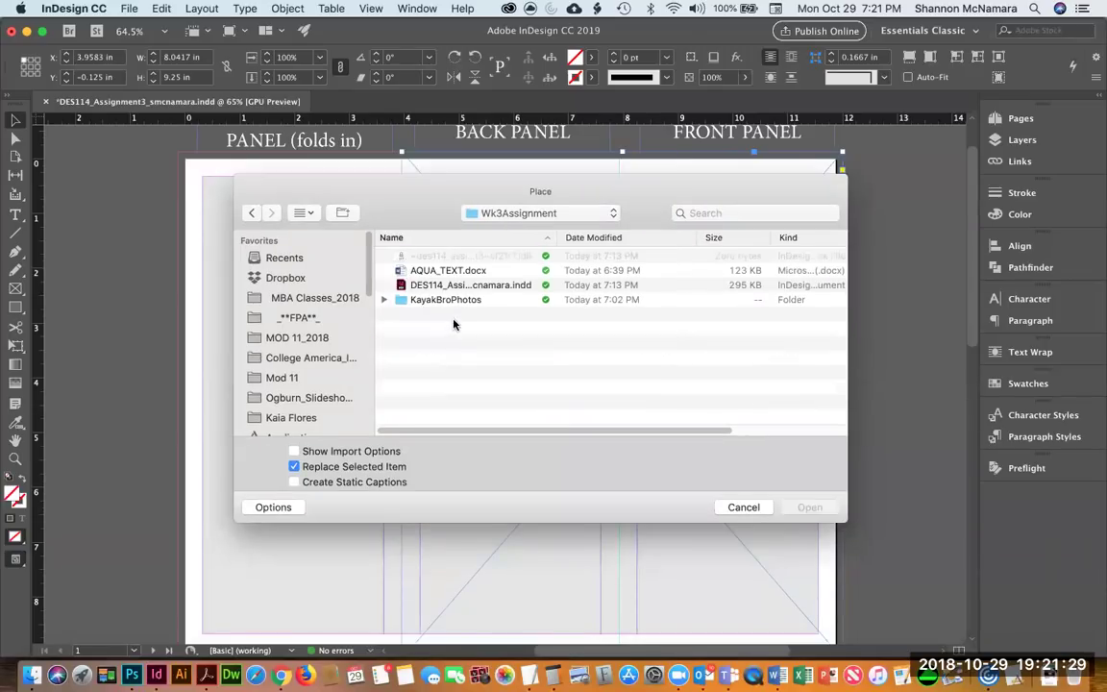
double_click(432, 301)
Preview the brochure photos from BrochureImage1.jpg through BrochureImage7.jpg to choose one for the outer panels.
left_click(448, 258)
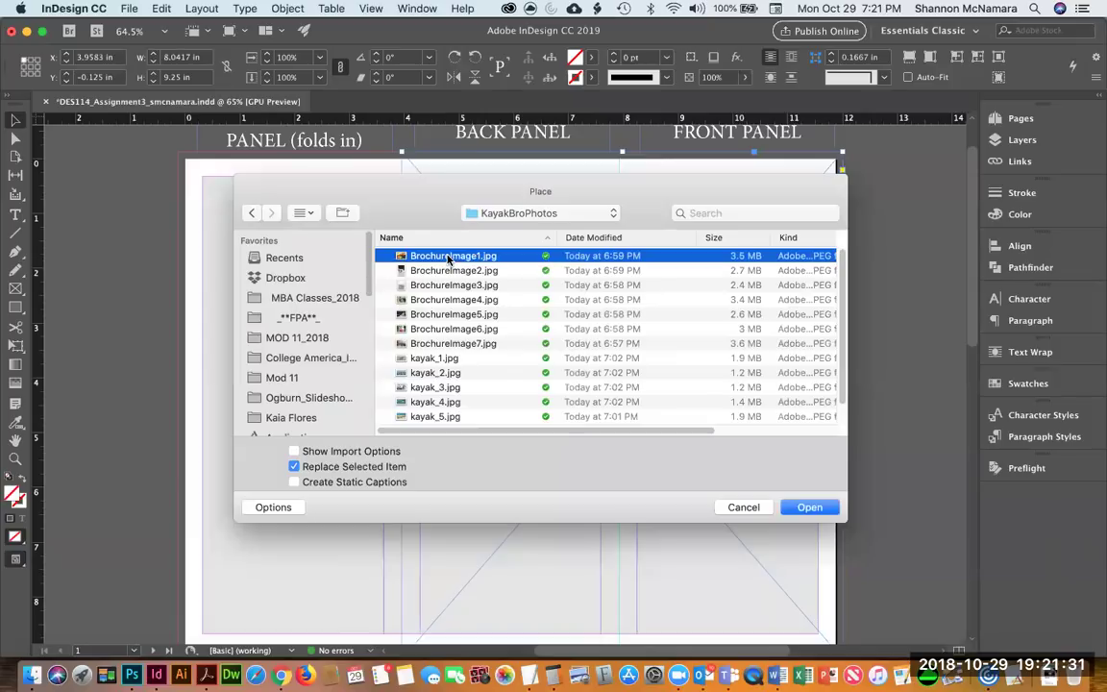
key("space")
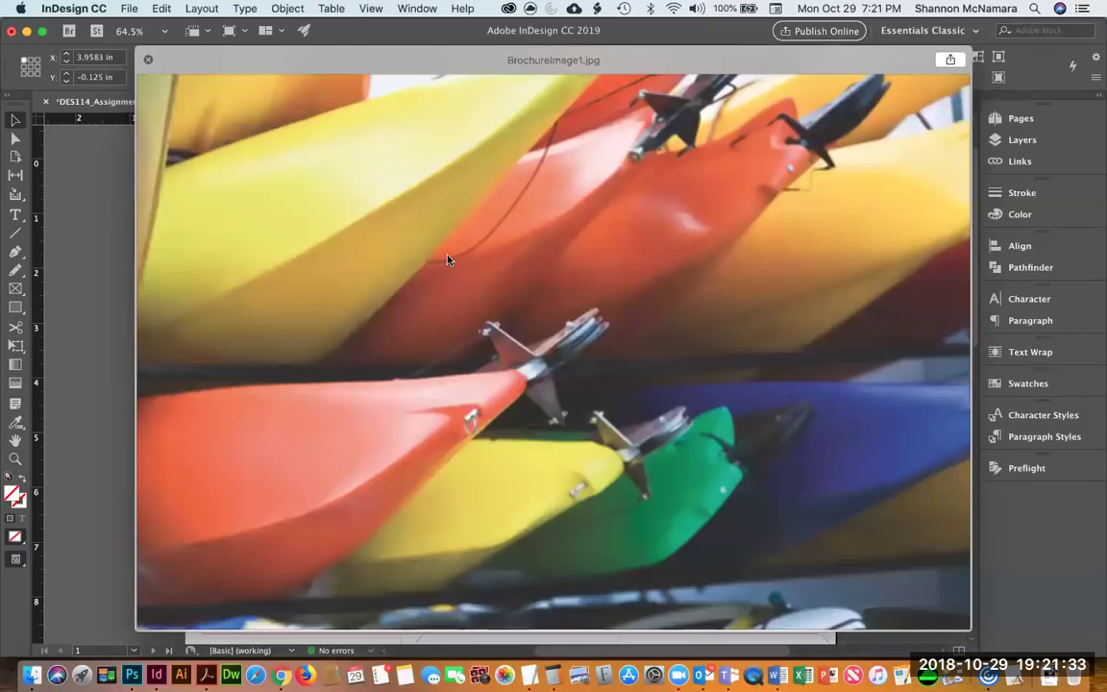
key("Down")
key("Down")
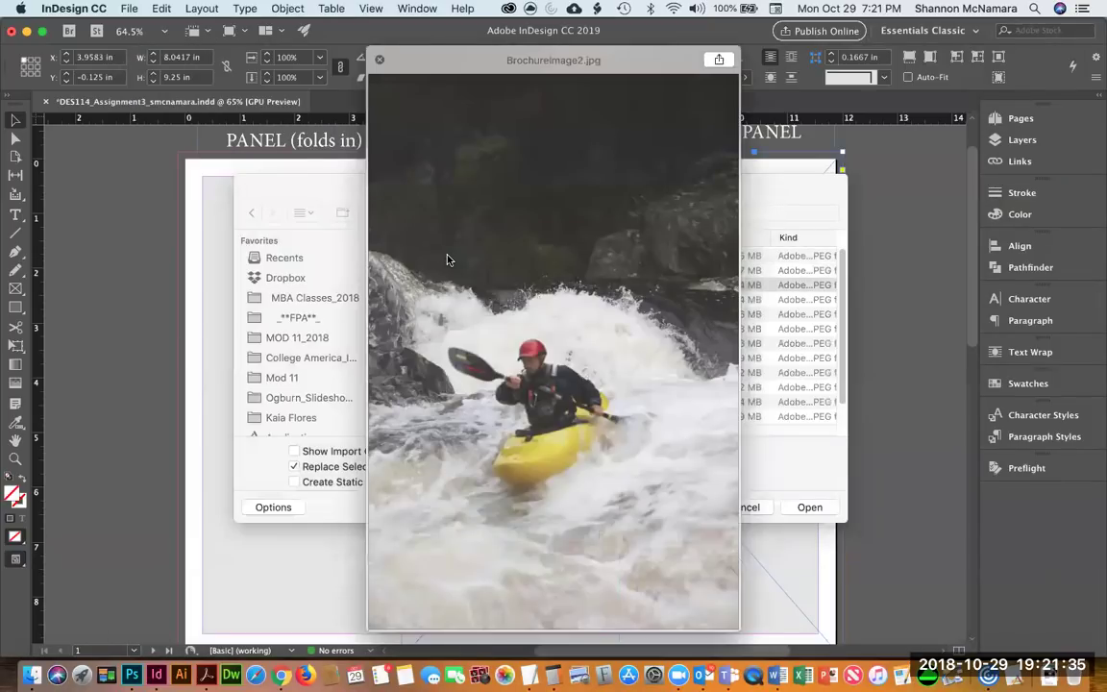
key("Down")
key("Down")
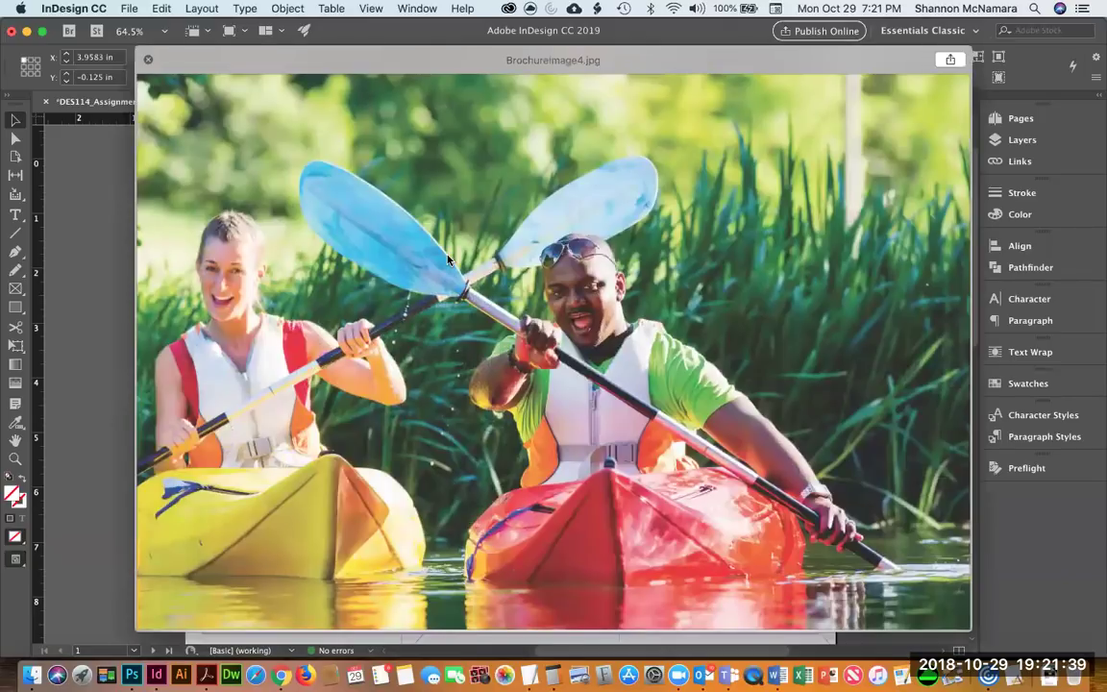
key("Down")
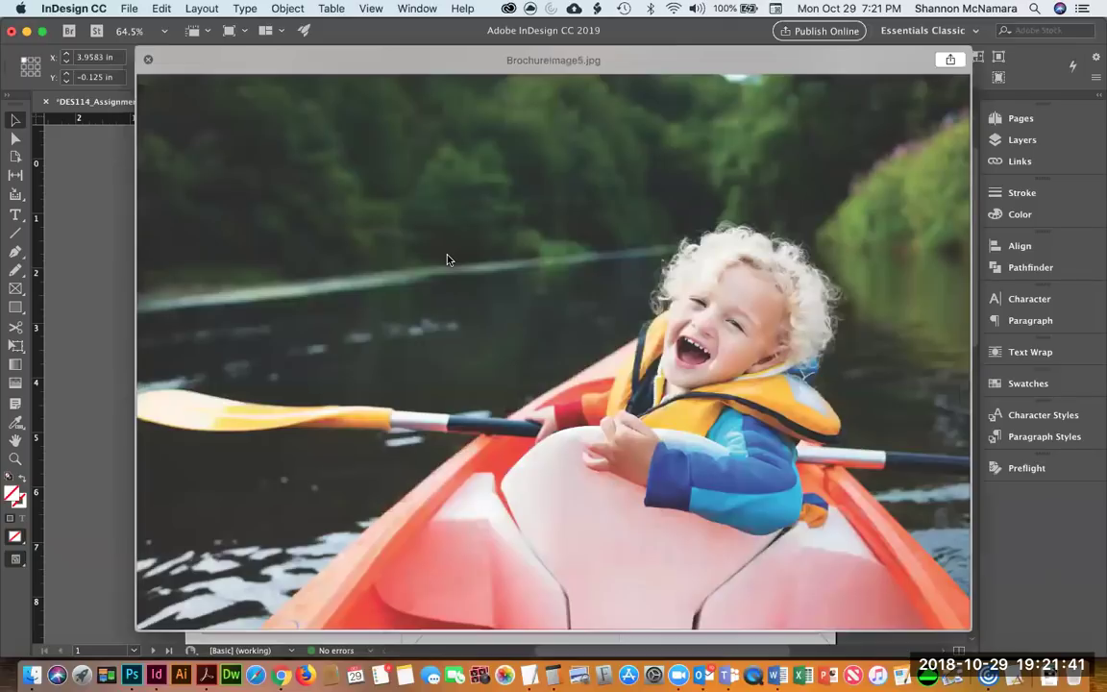
key("Down")
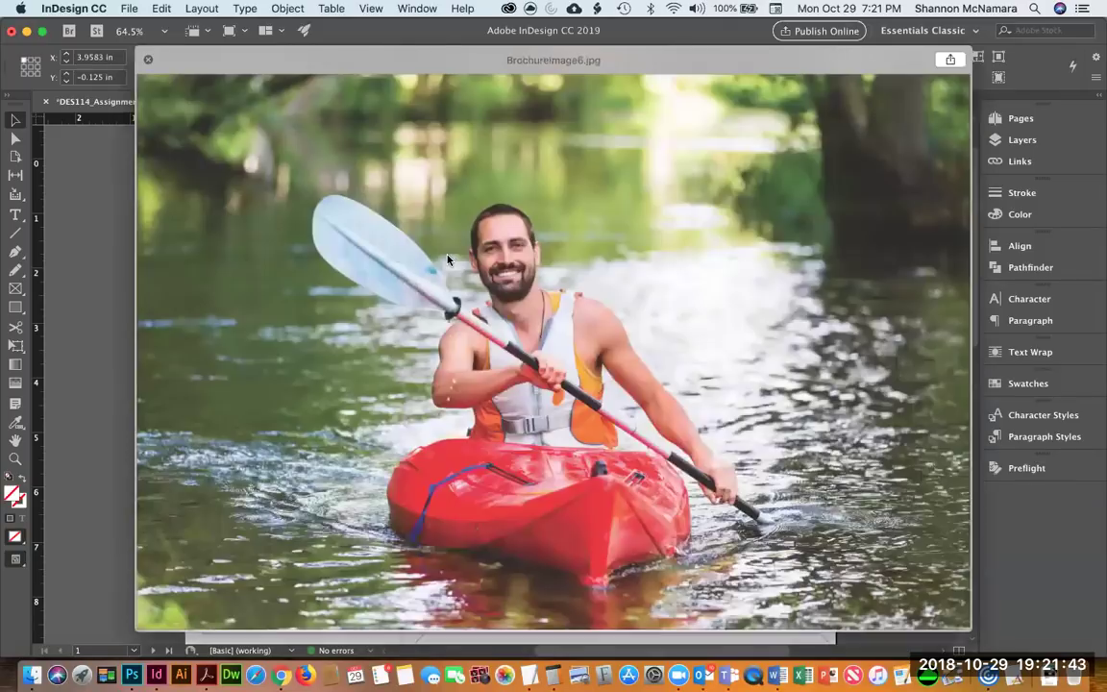
key("Down")
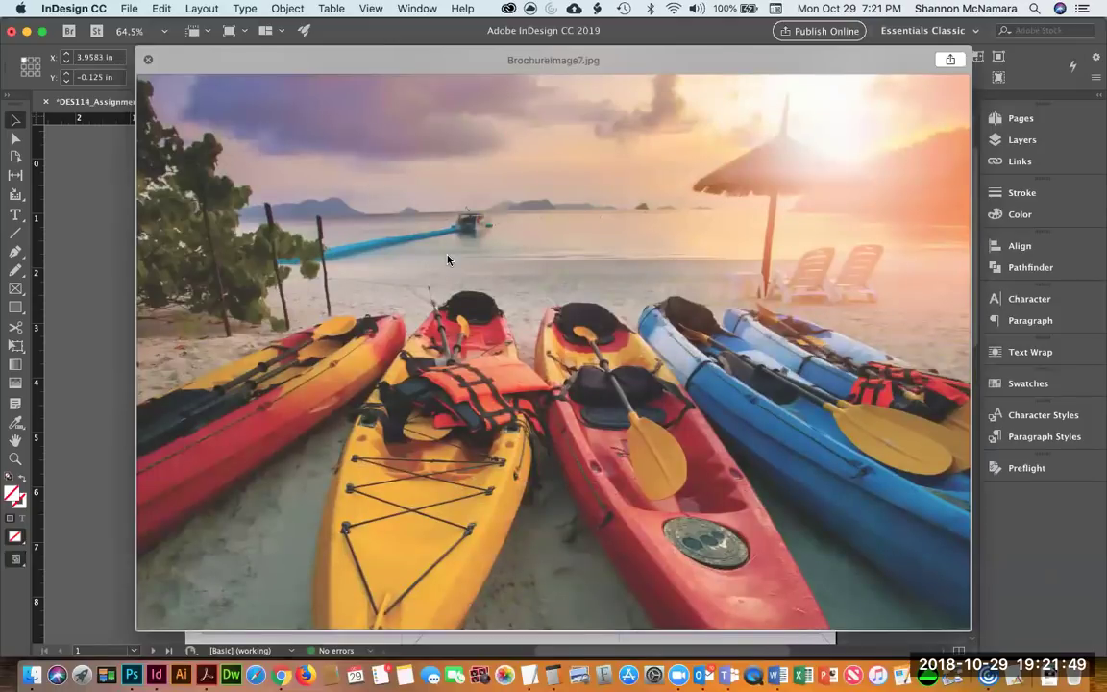
Place BrochureImage7.jpg in the frame and slide the photo left inside it to X+ -5.7083 in, keeping its vertical position.
key("space")
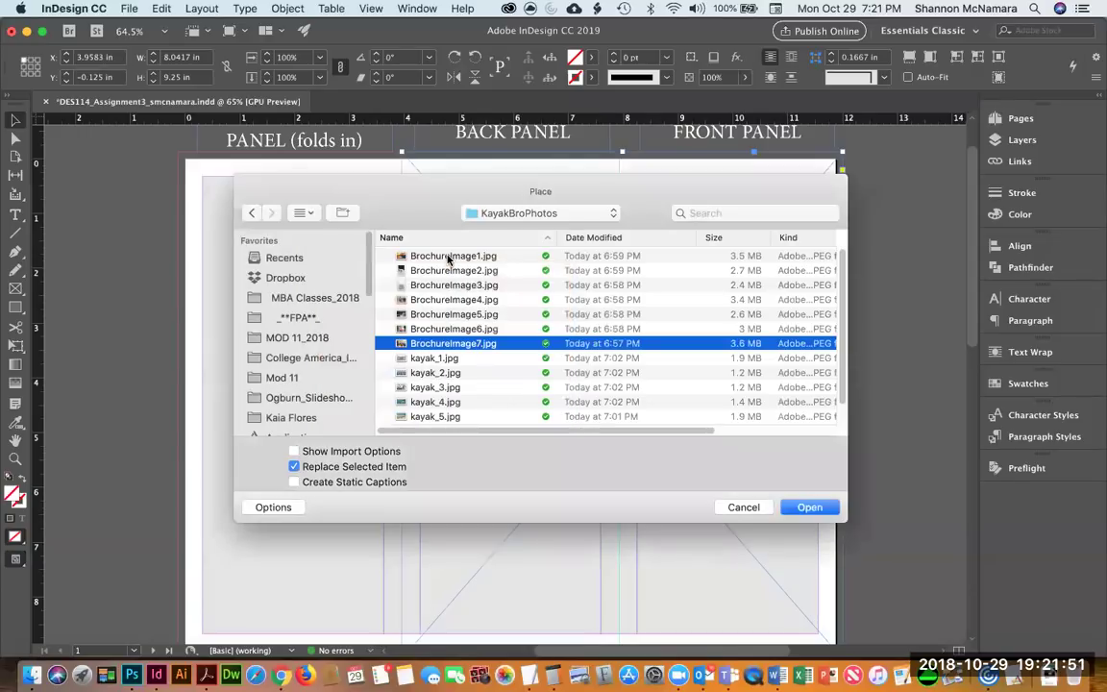
key("Return")
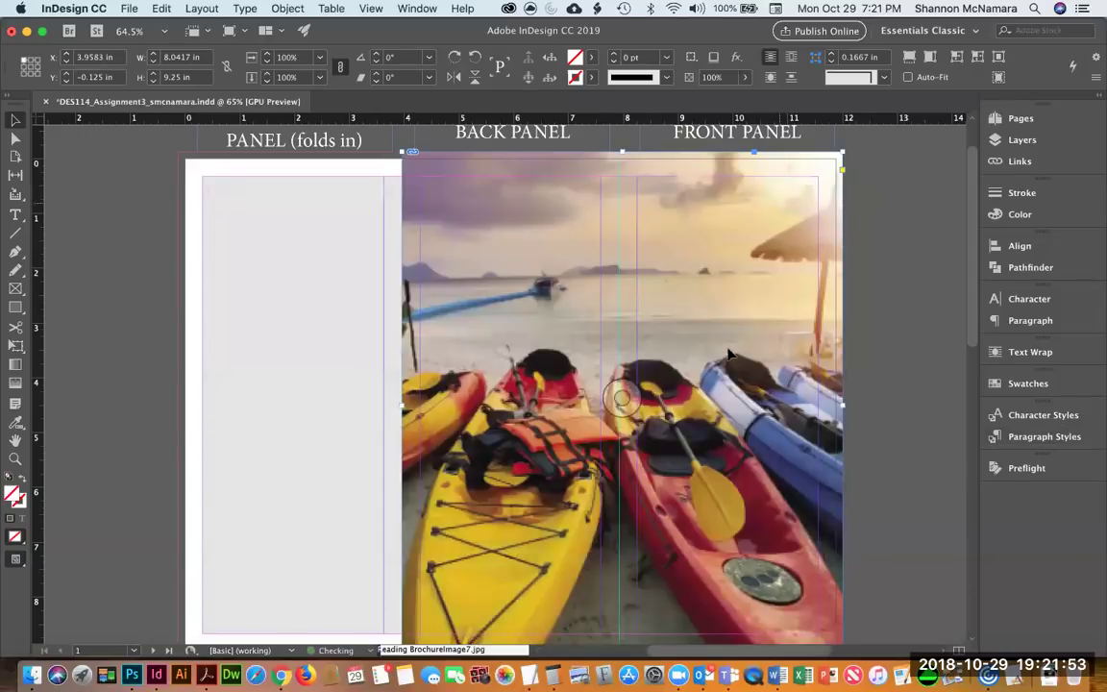
double_click(628, 247)
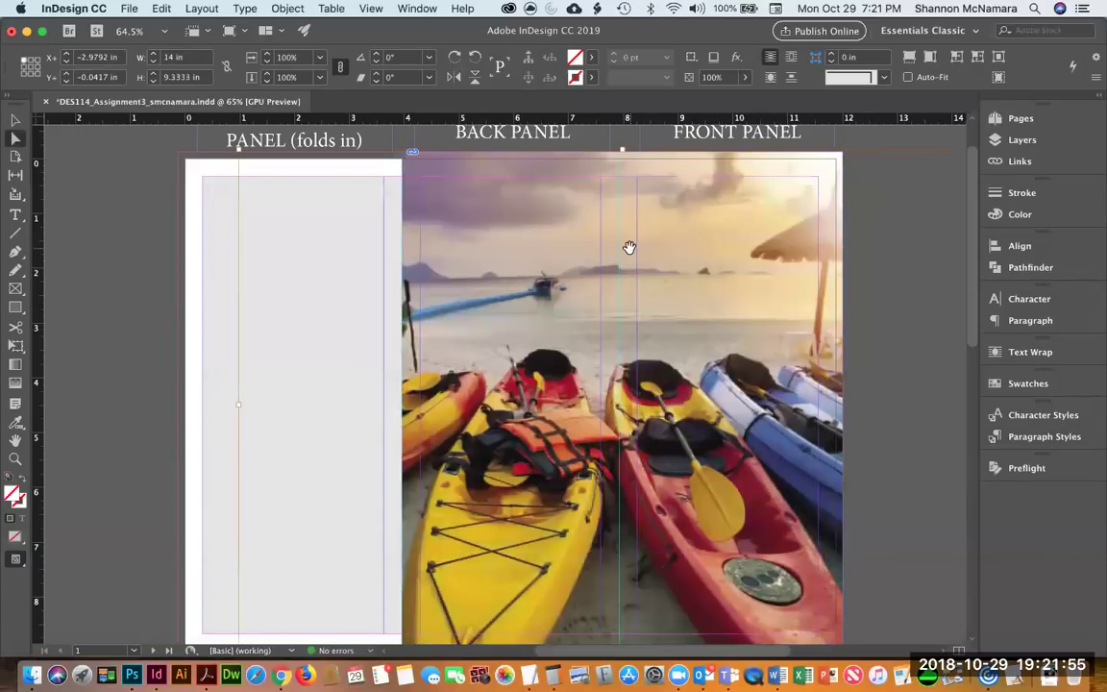
key("super+minus")
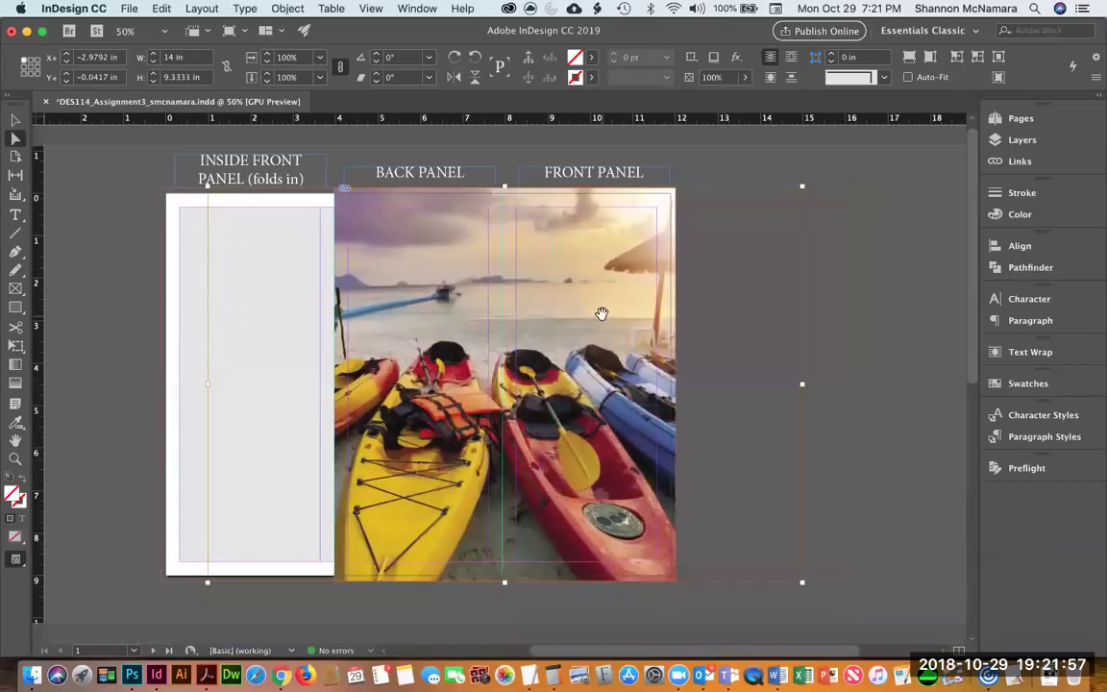
left_click_drag(611, 316, 529, 294)
left_click_drag(598, 312, 568, 242)
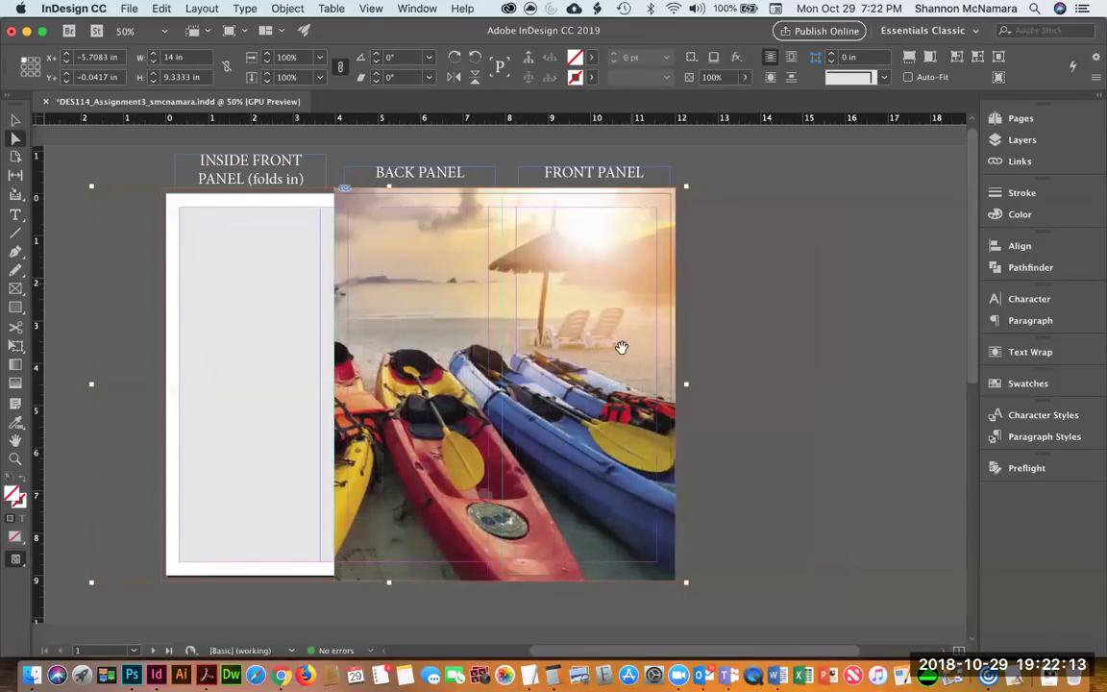
left_click(758, 384)
Apply a narrow Gradient Feather to the photo frame so its left edge fades out beside the first fold guide, leaving nothing selected.
key("v")
left_click(356, 263)
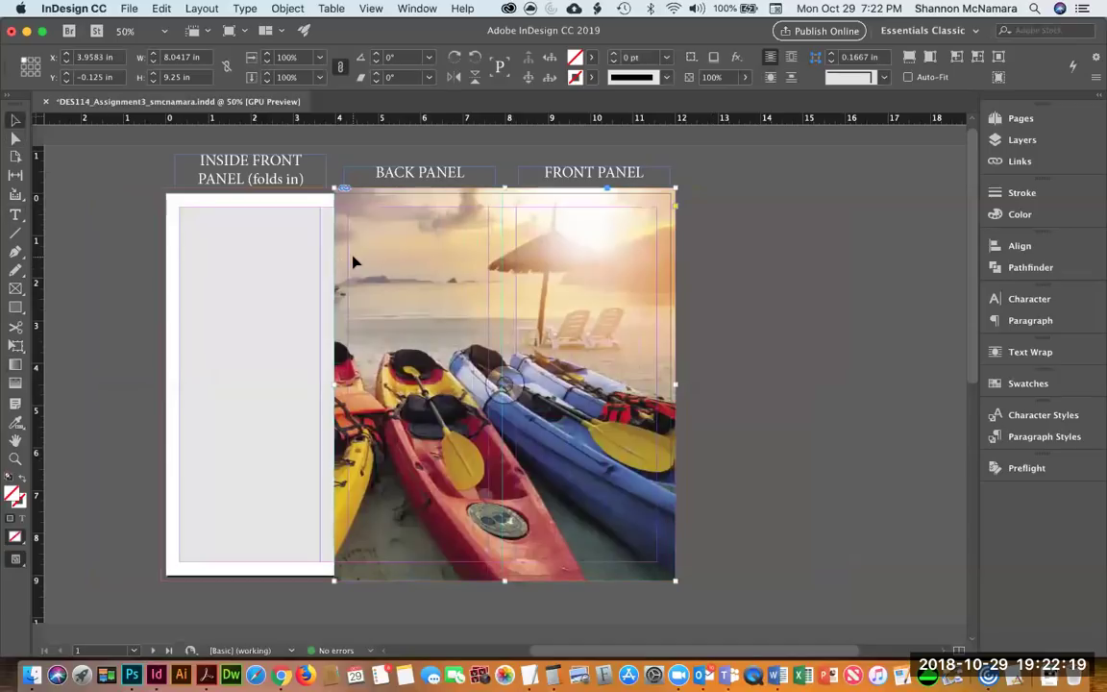
left_click(14, 384)
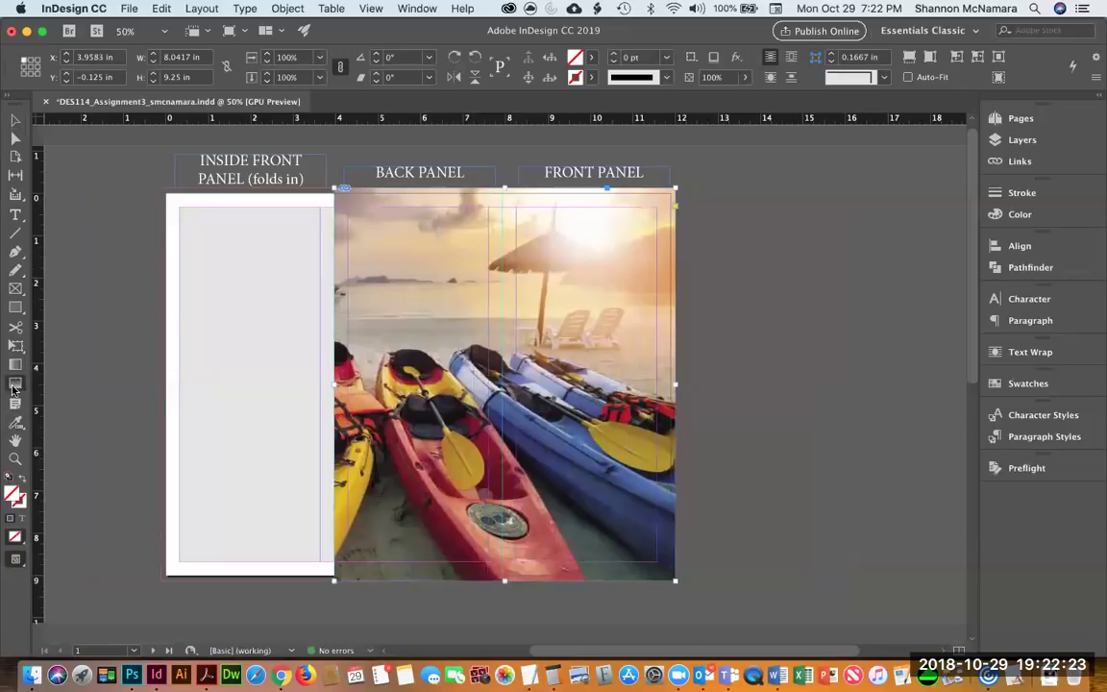
left_click_drag(336, 365, 308, 417)
key("super+z")
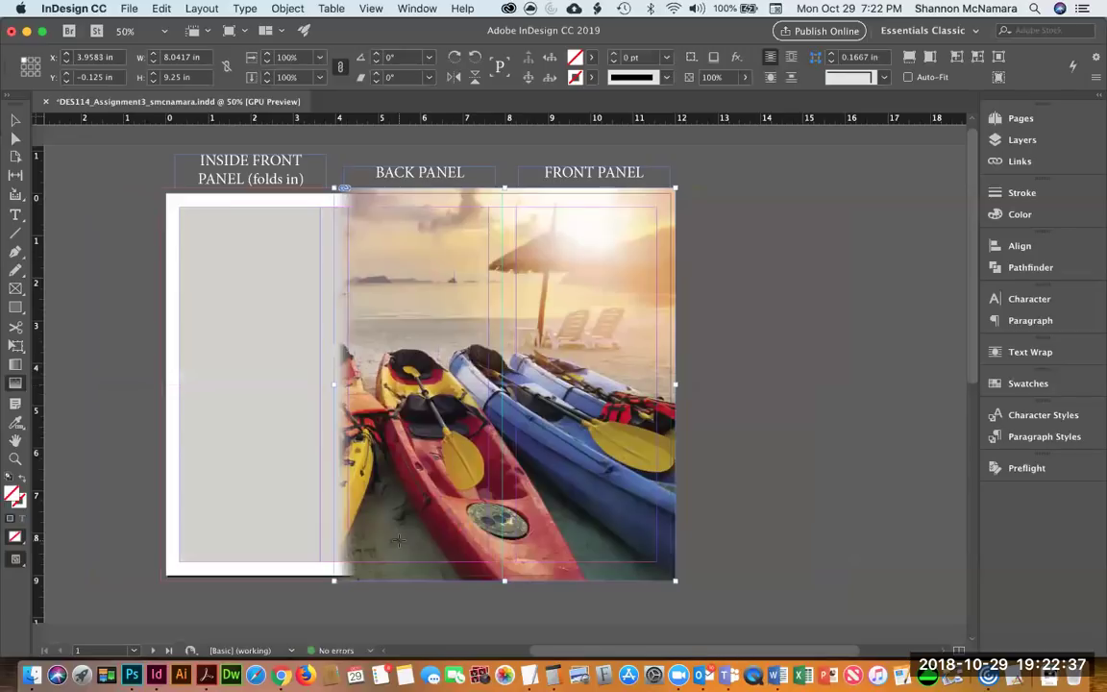
left_click(15, 119)
left_click(818, 279)
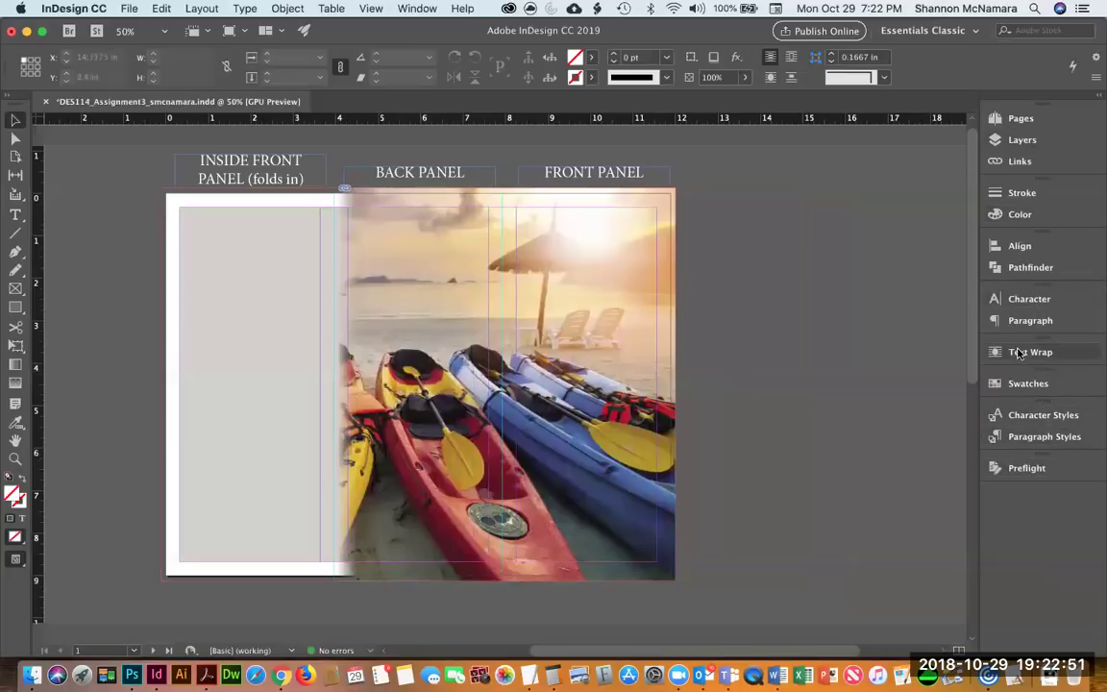
Show the DES 114 library from CC Libraries beside the page, make it taller and collapse its Color Themes group.
left_click(431, 9)
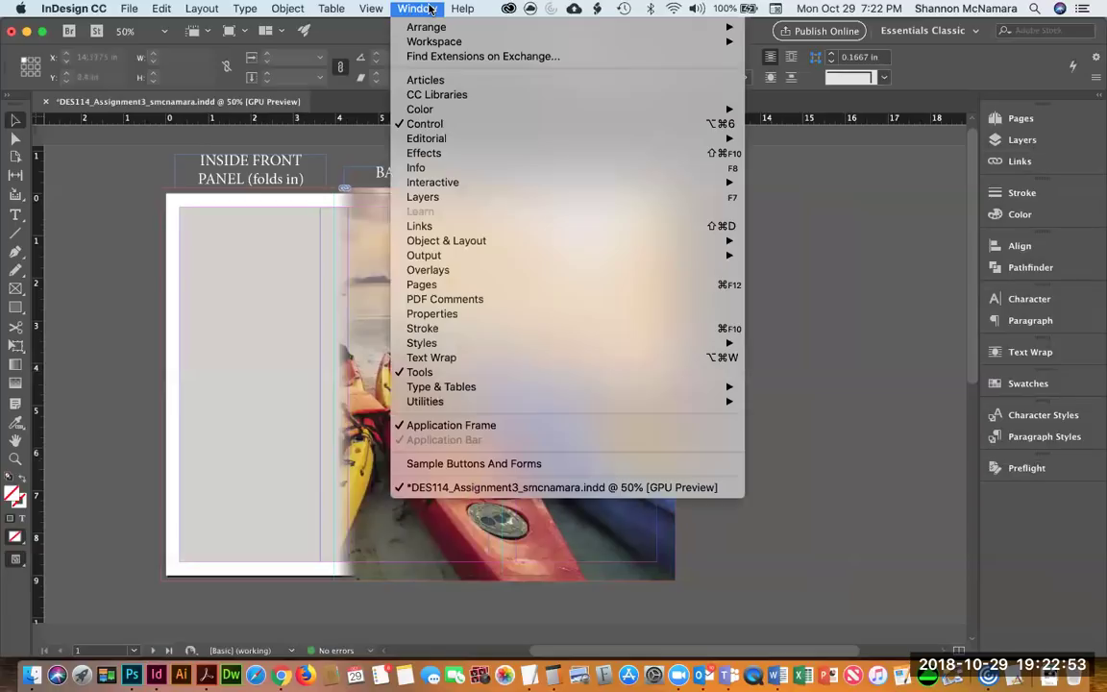
left_click(432, 96)
left_click_drag(900, 240, 842, 165)
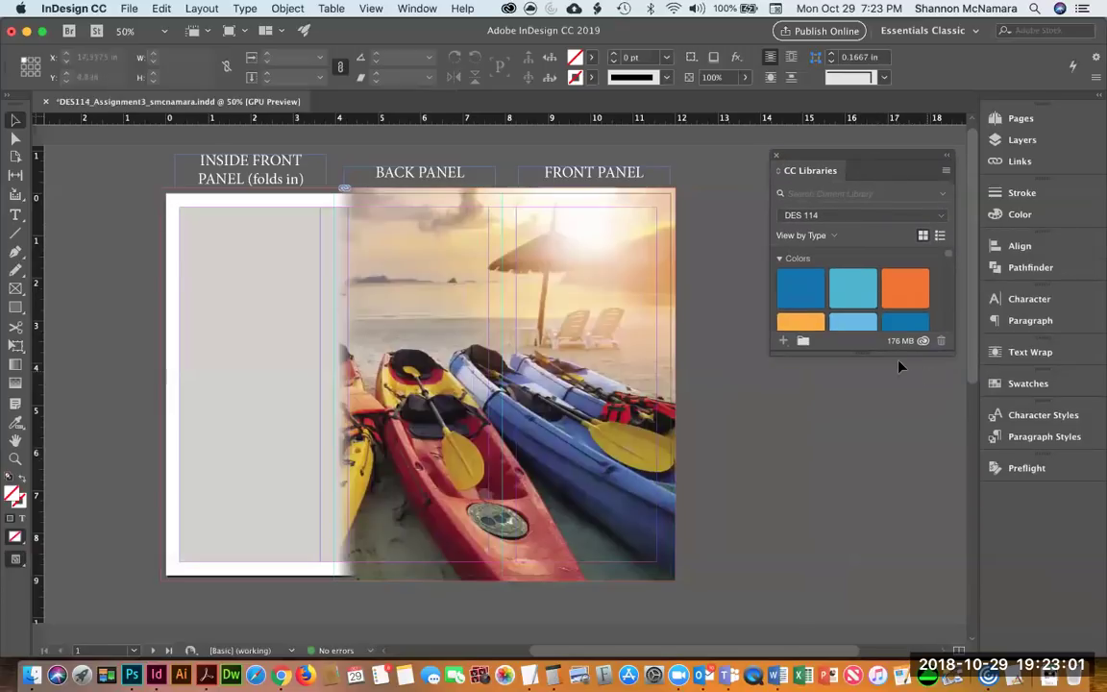
left_click_drag(892, 358, 895, 546)
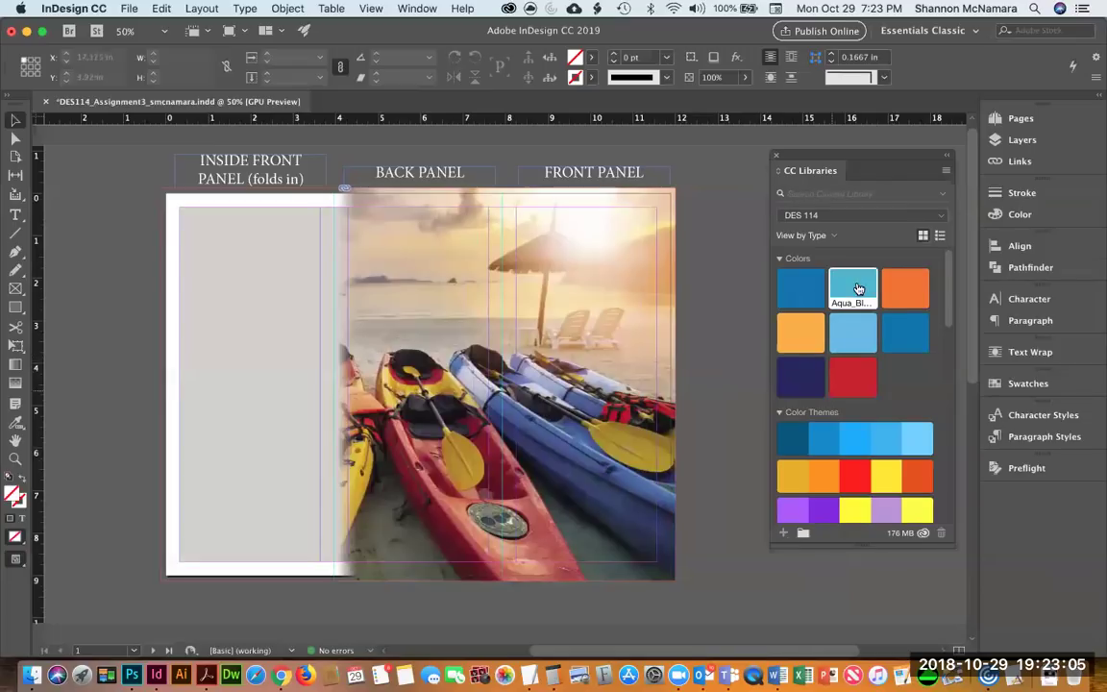
scroll(892, 376, "down", 2)
scroll(894, 382, "down", 5)
scroll(783, 445, "up", 6)
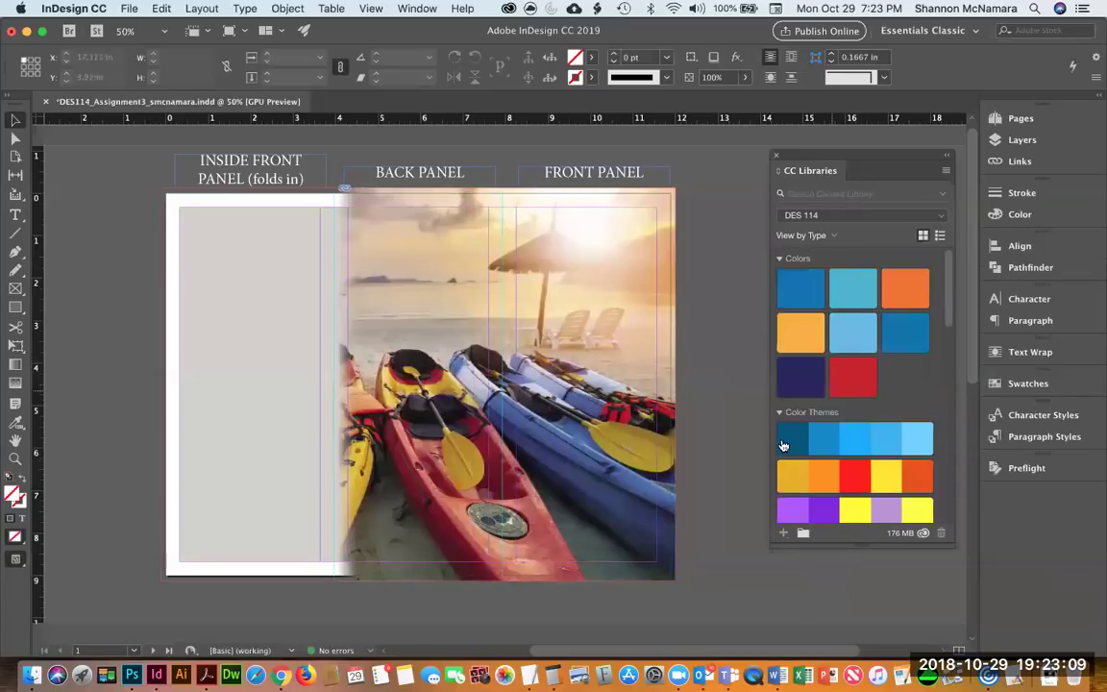
left_click(778, 412)
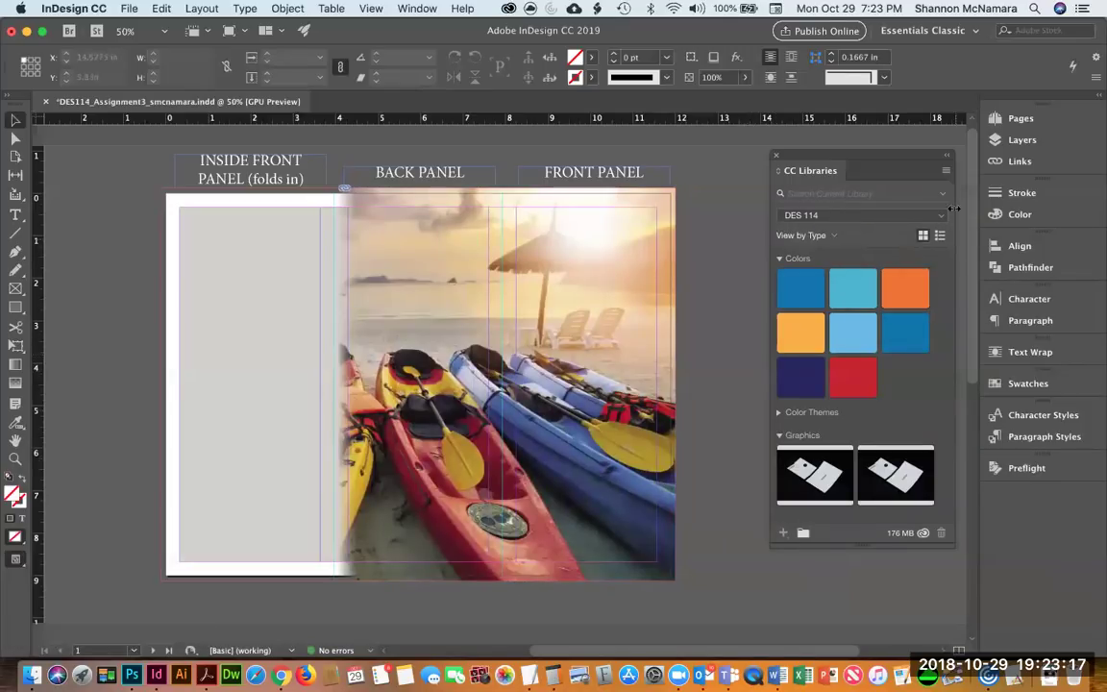
Switch to Finder, preview the Assignment 2 Illustrator logo file in Week 2's Wk2_Assignment folder for its brand colours, and return to InDesign.
left_click(31, 676)
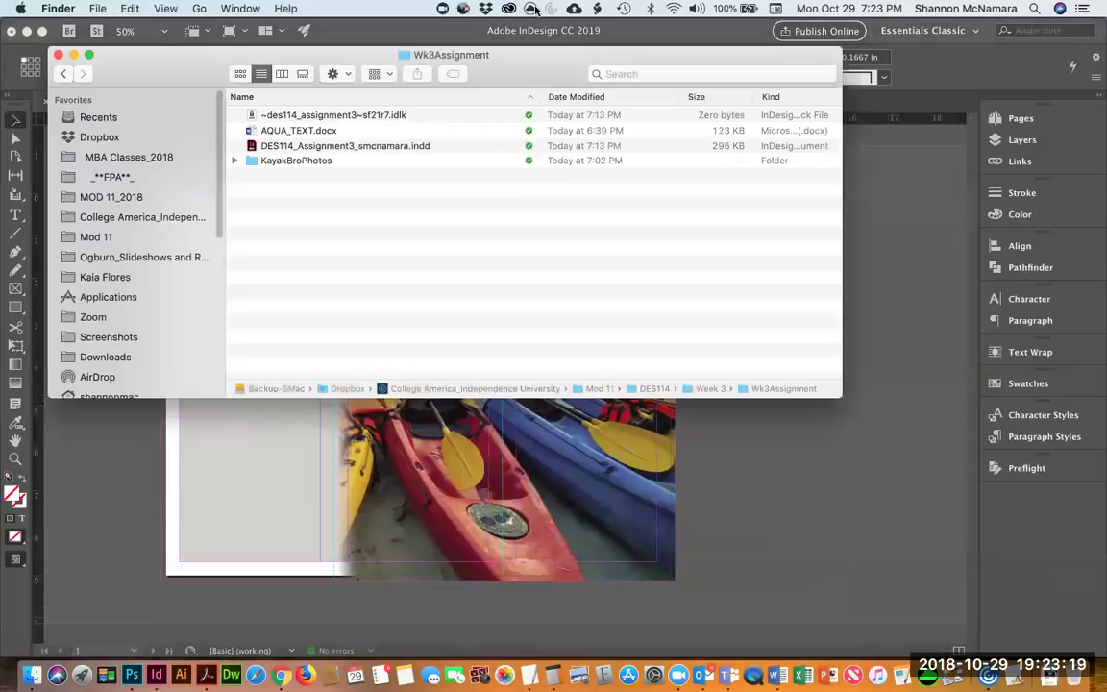
left_click(461, 57, "super")
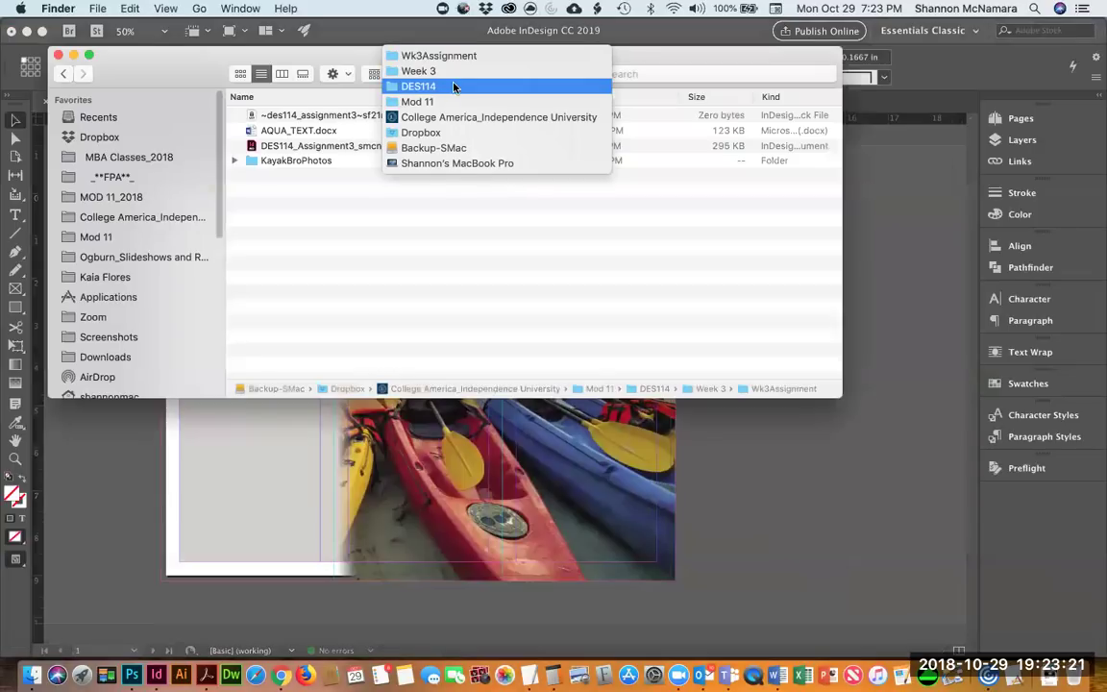
key("Escape")
double_click(277, 233)
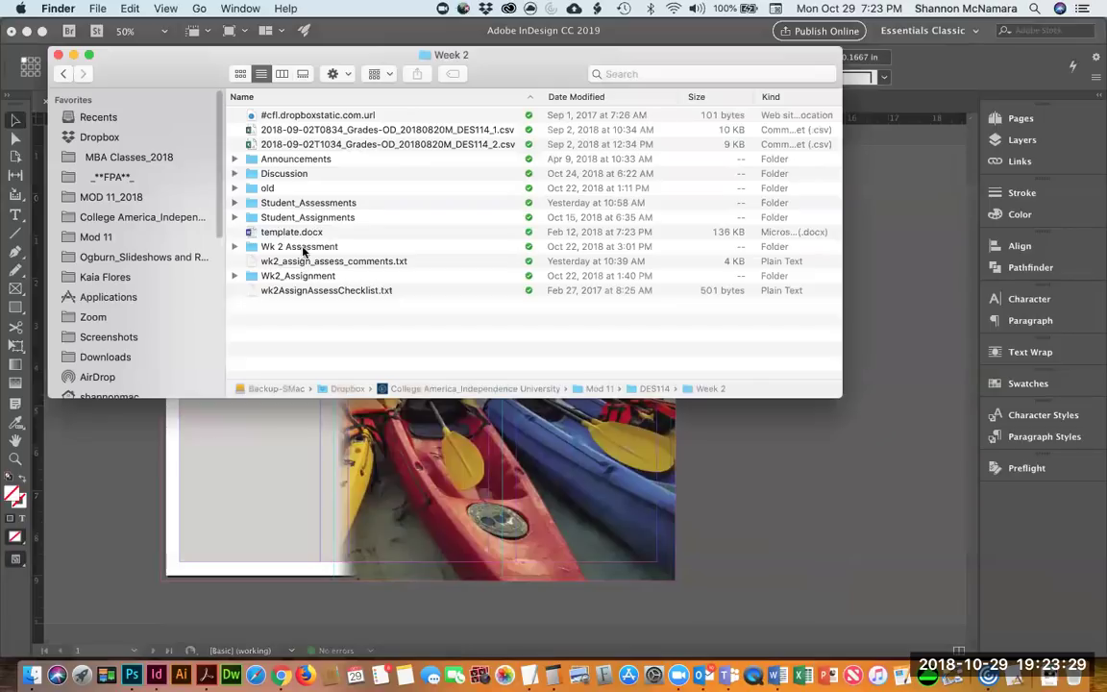
double_click(298, 276)
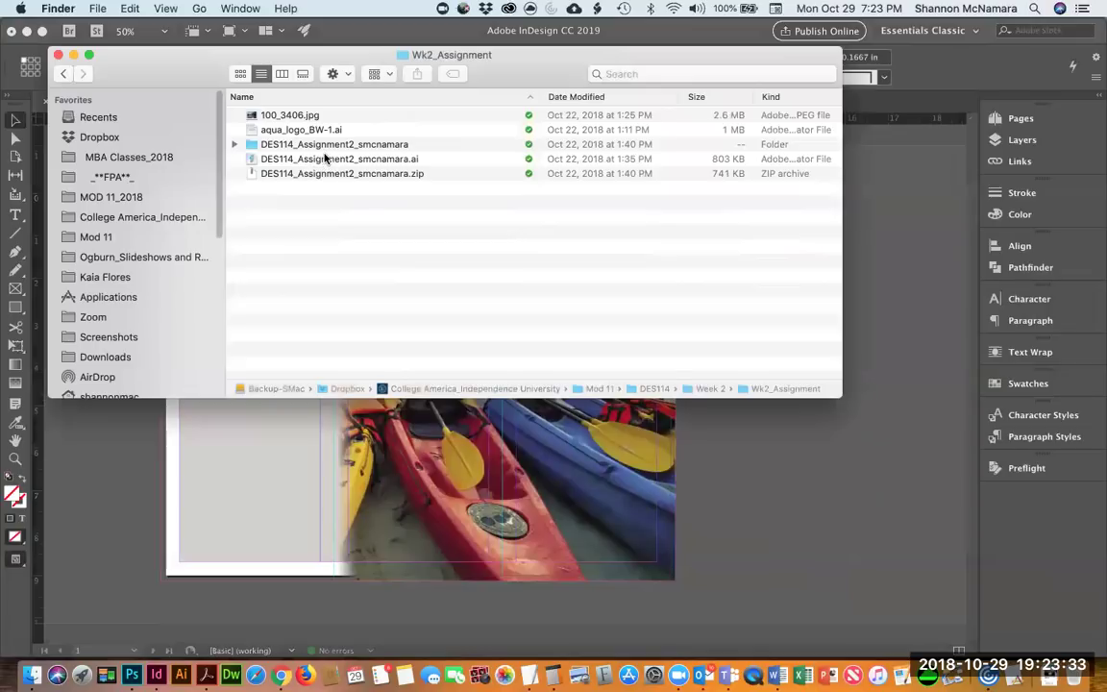
left_click(326, 160)
key("space")
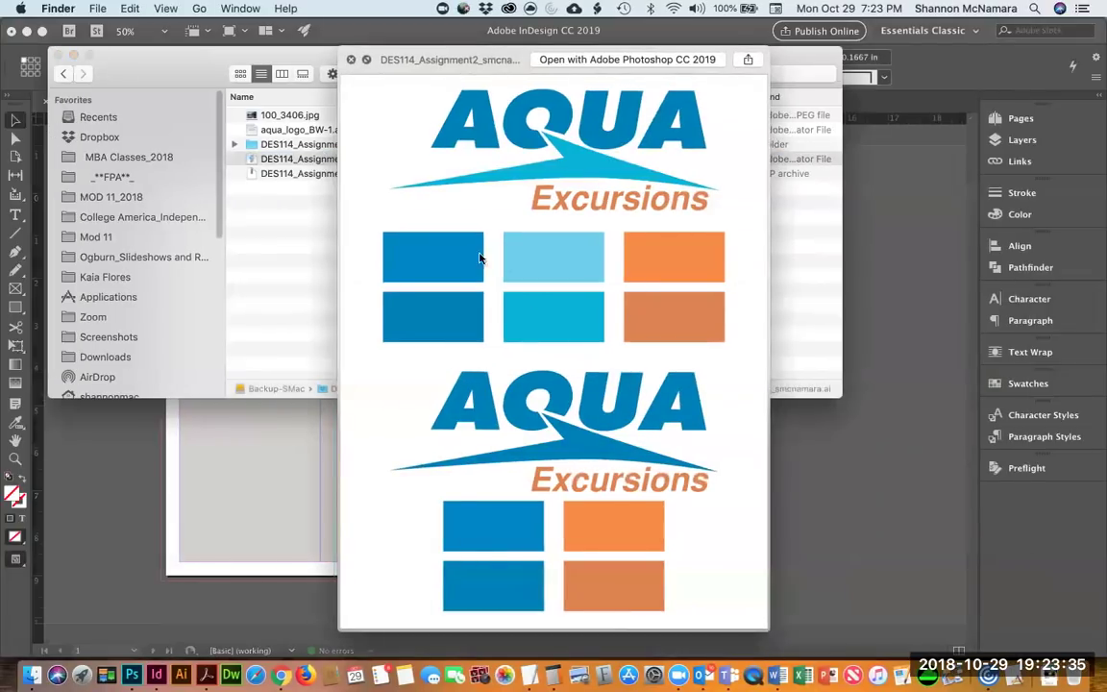
key("space")
left_click(908, 251)
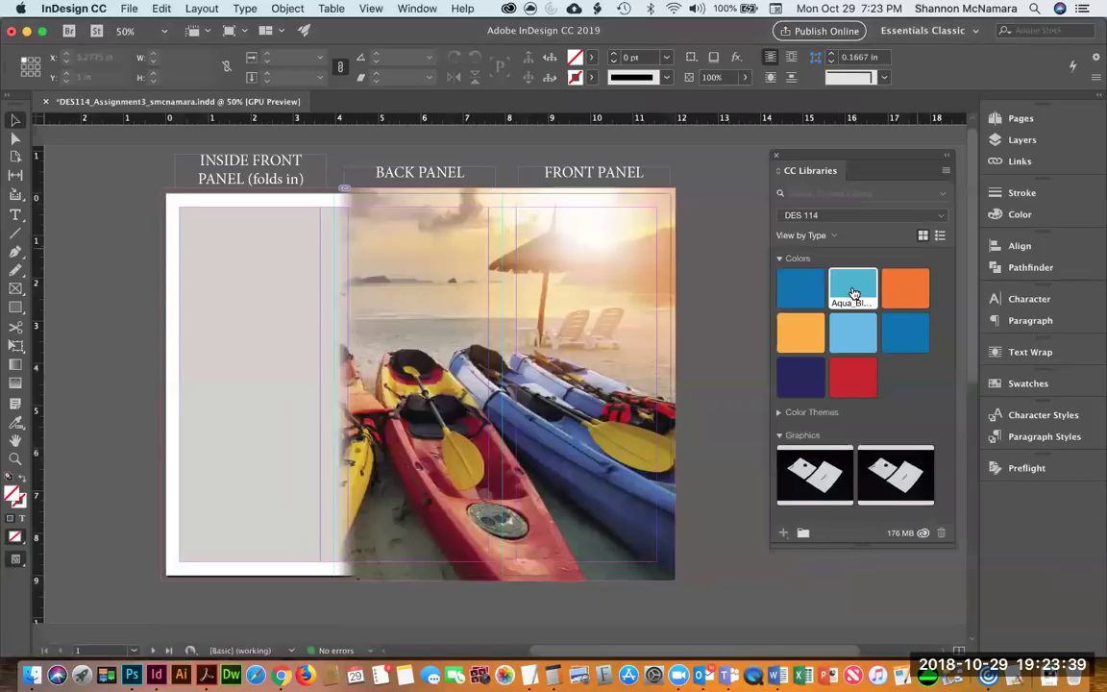
Add the library colours Aqua_Blue2, Aqua_Blue1 and Aqua_Orange to the document's swatches.
right_click(800, 291)
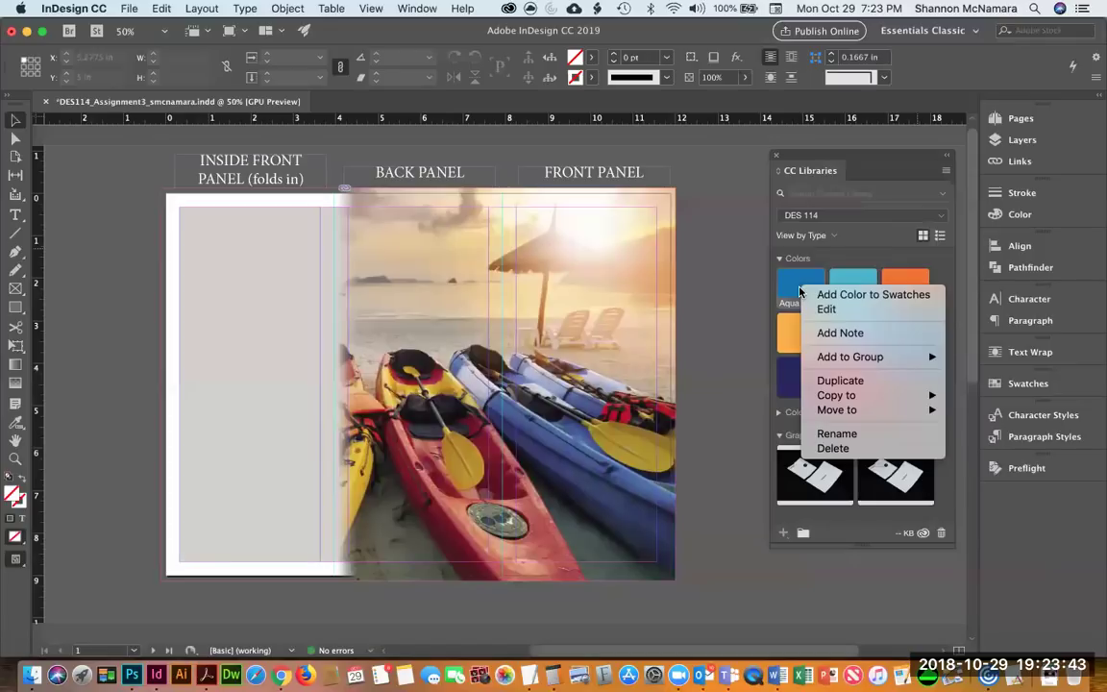
left_click(859, 294)
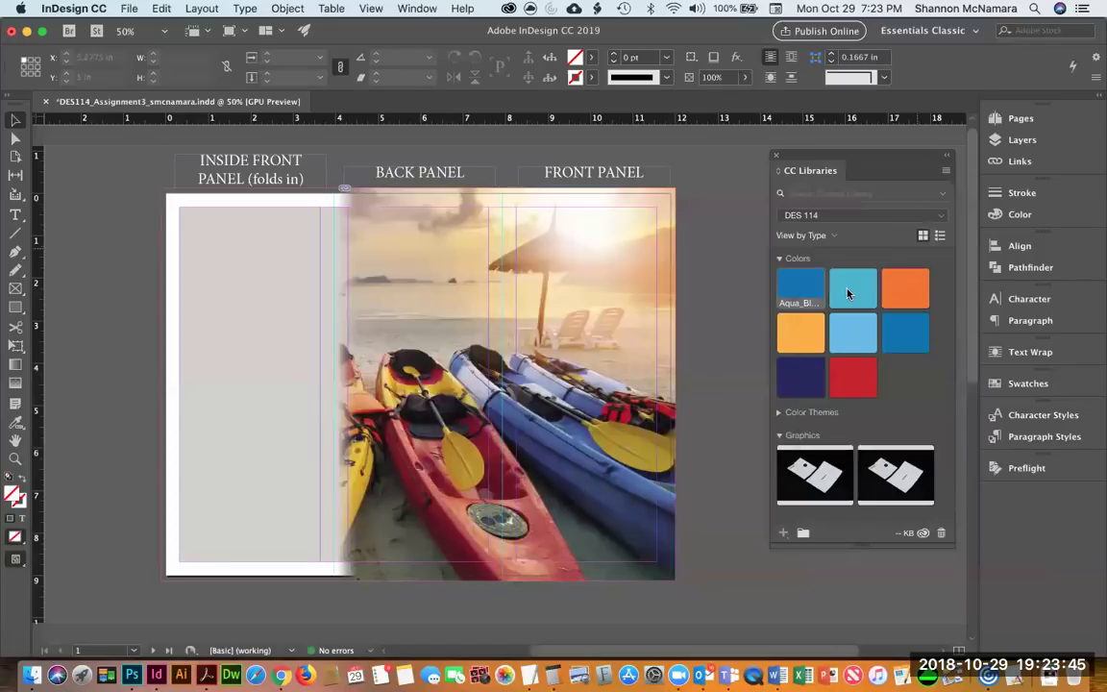
right_click(859, 290)
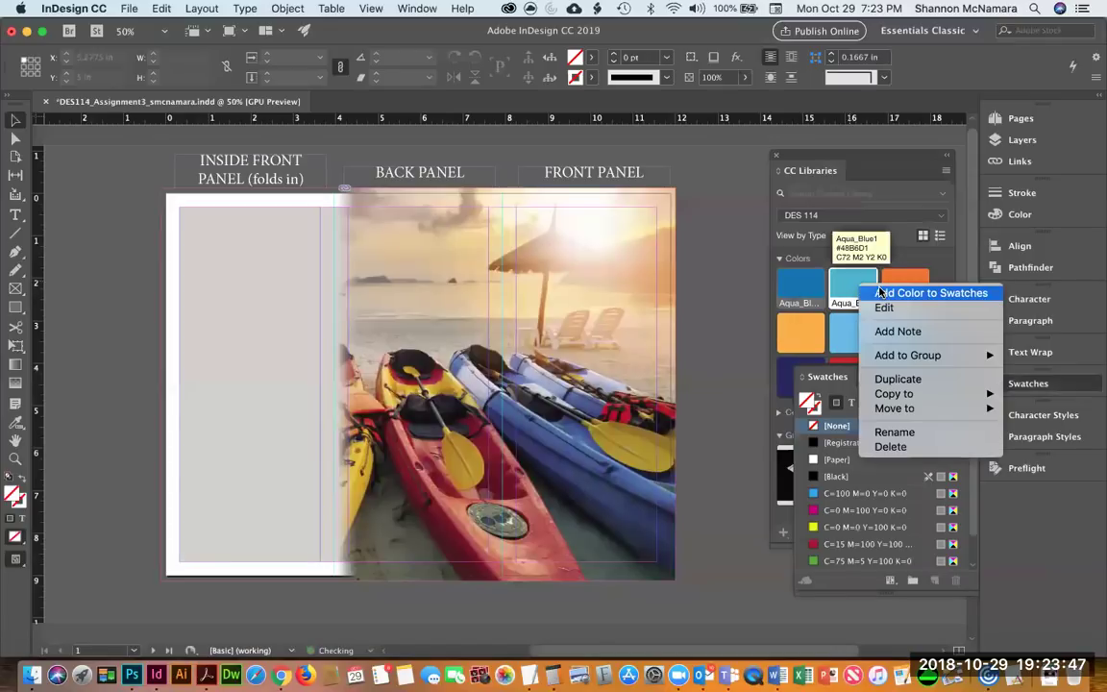
left_click(894, 291)
right_click(903, 287)
left_click(923, 288)
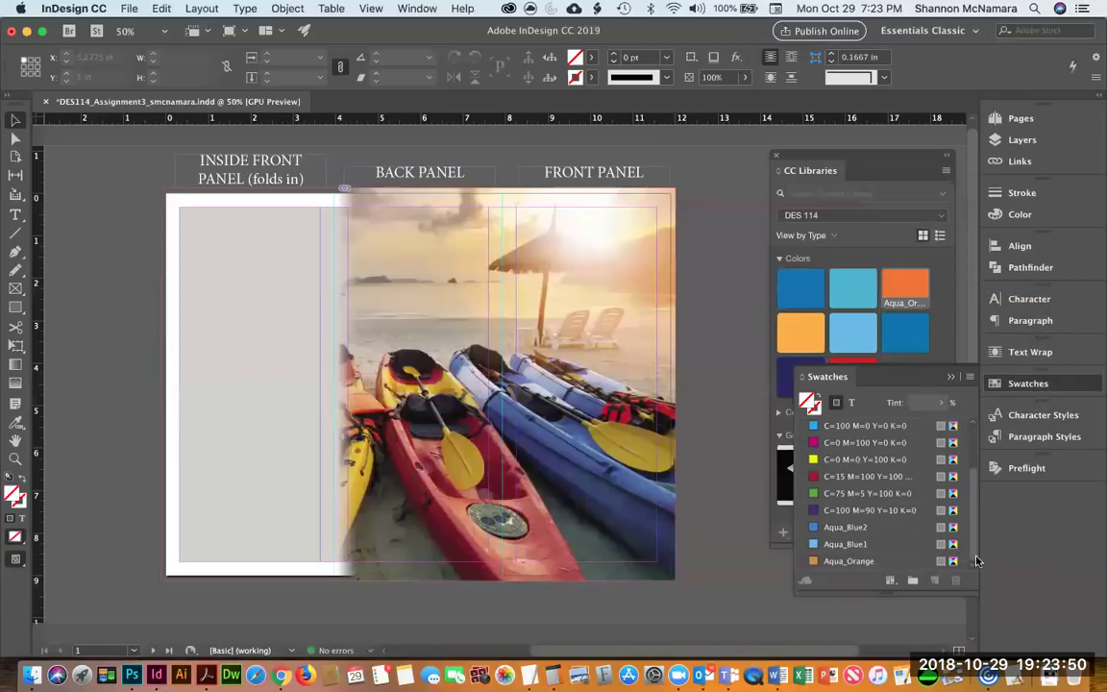
Make Aqua_Orange the default fill, then collapse the CC Libraries panel to an icon and move it up beside the docked panels.
left_click(913, 544)
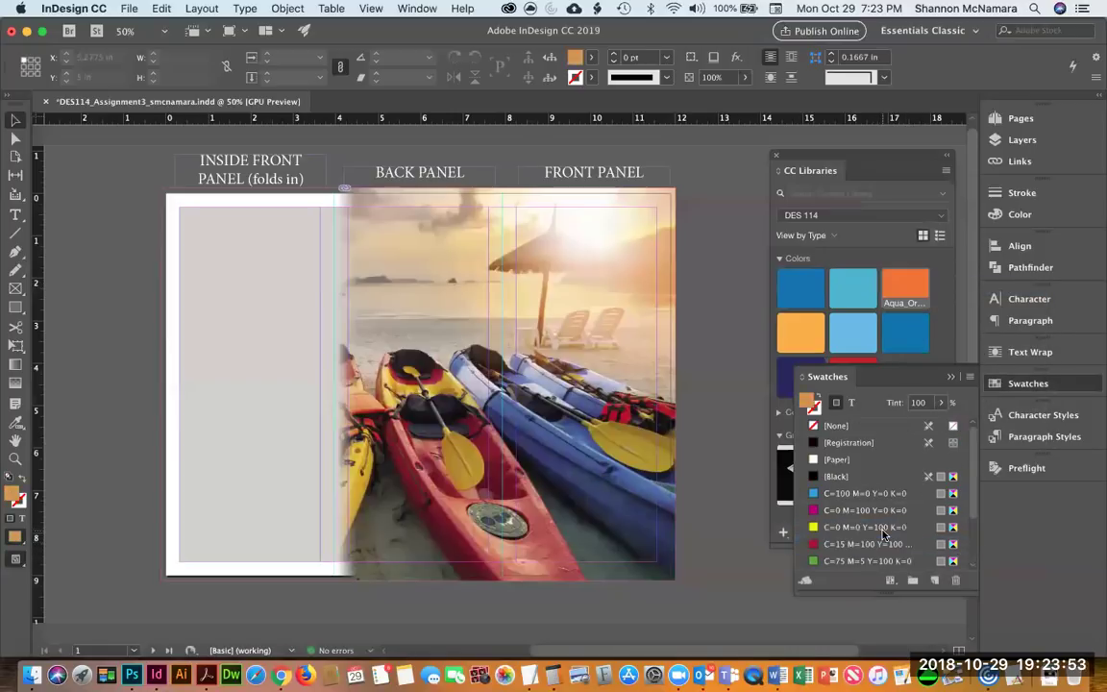
left_click(877, 558)
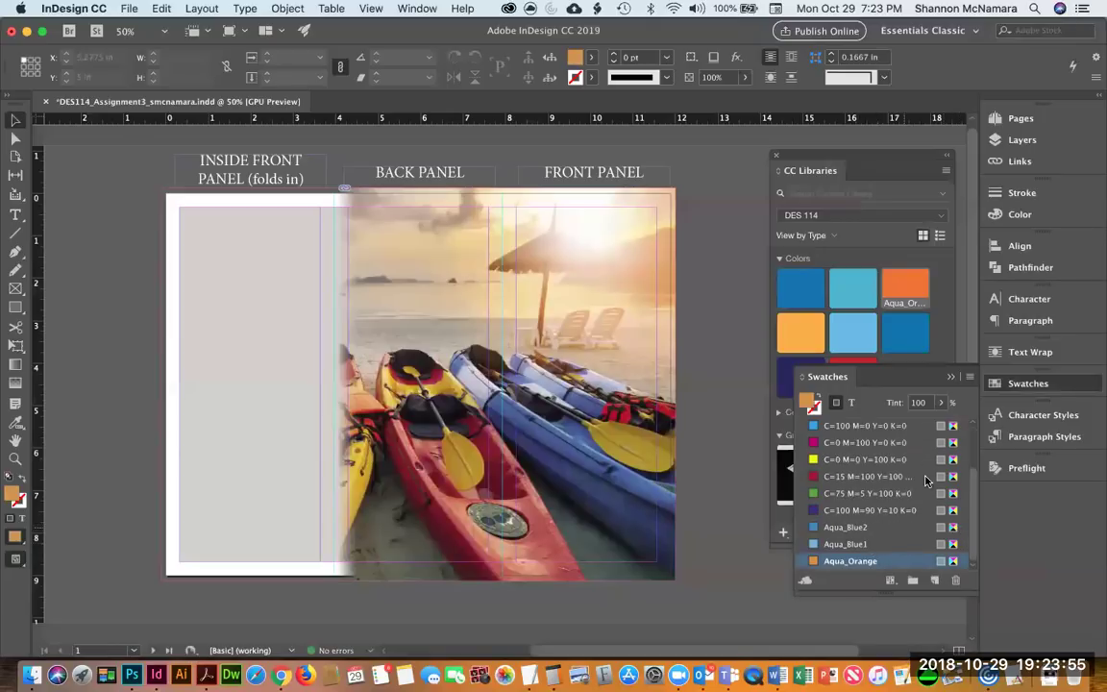
left_click(937, 280)
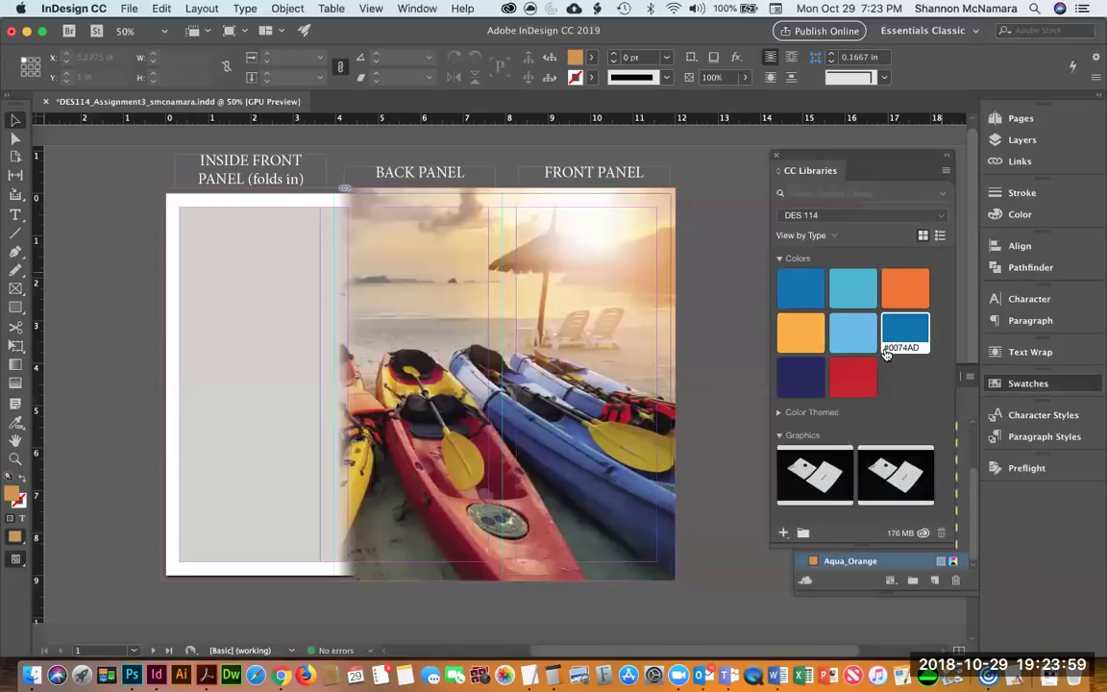
left_click(780, 259)
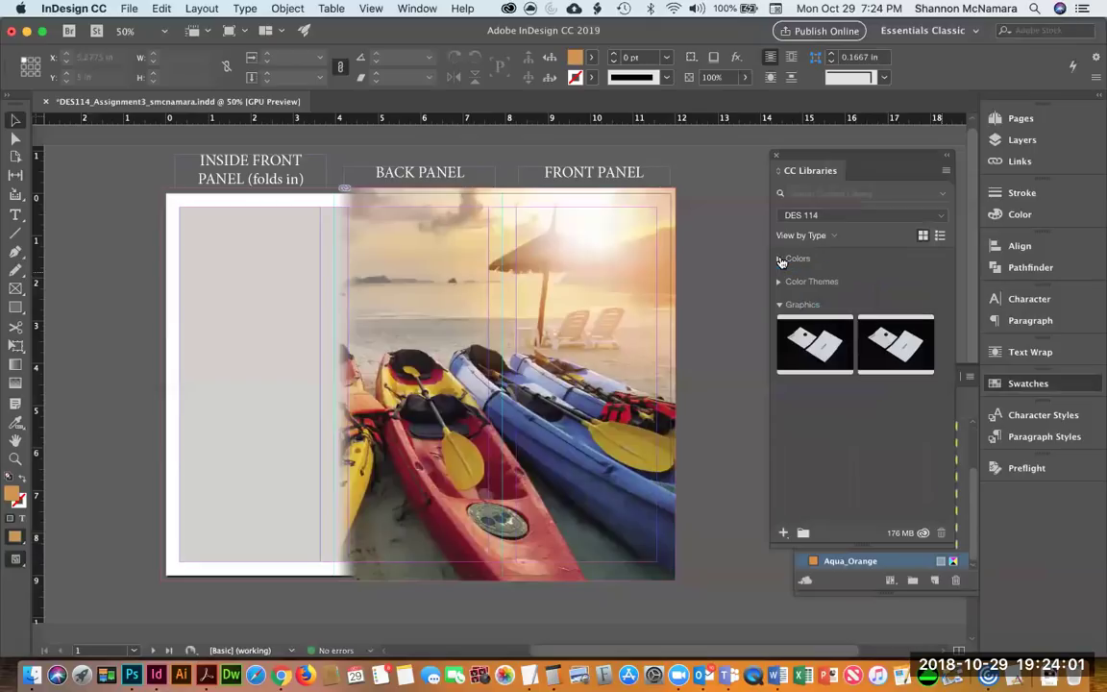
double_click(893, 158)
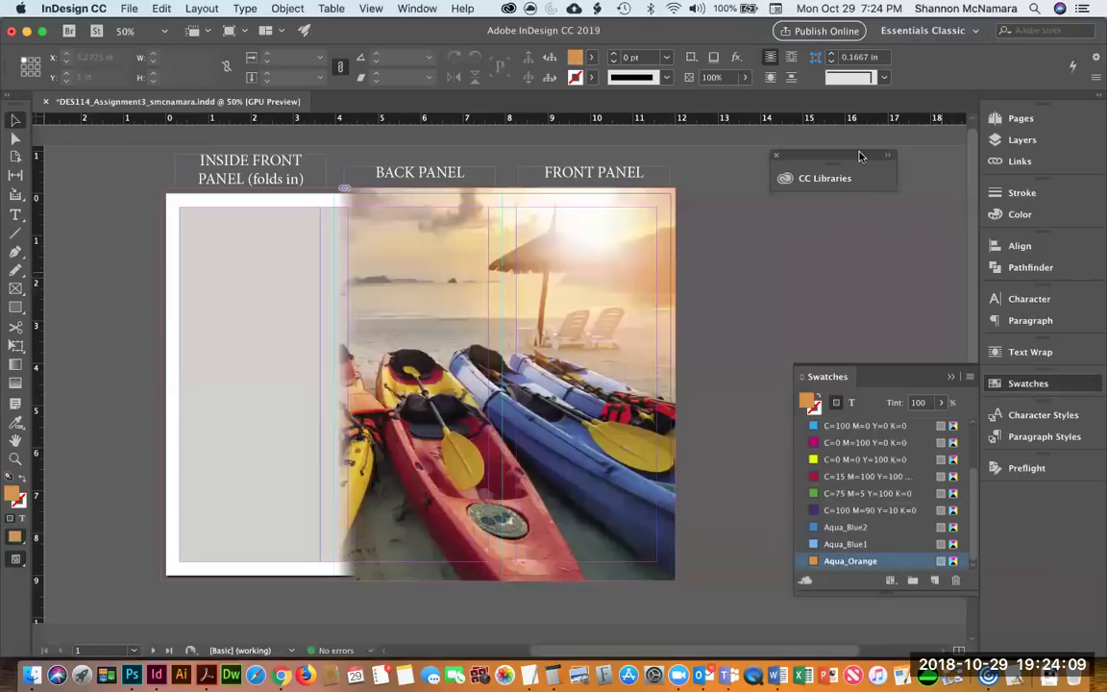
left_click_drag(837, 158, 901, 136)
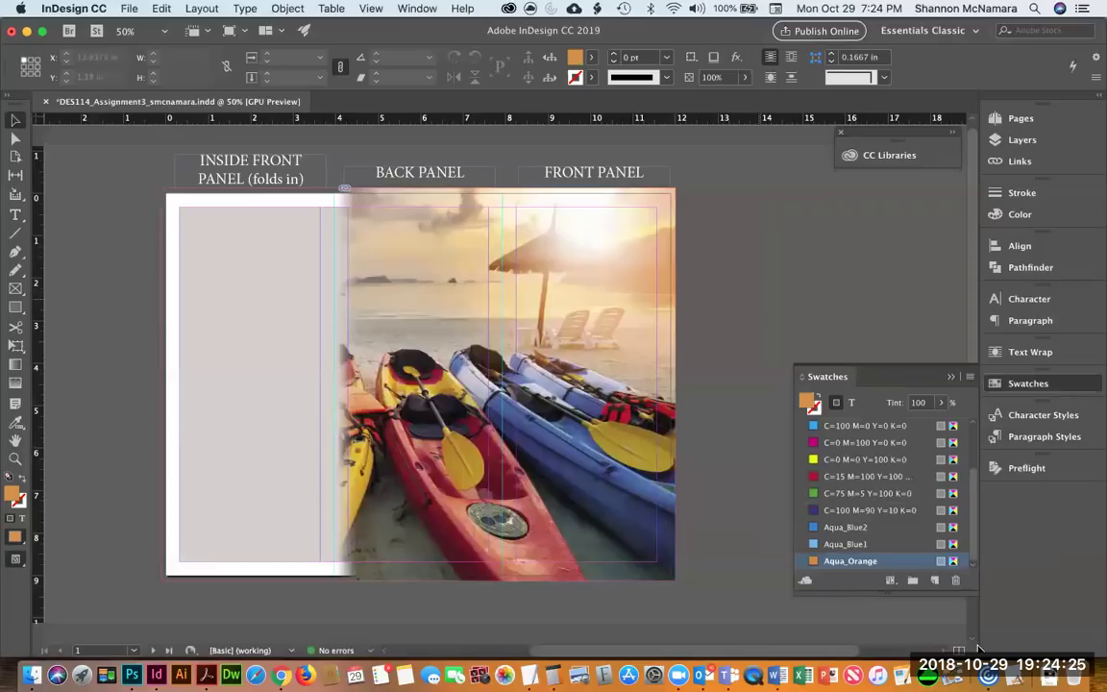
Draw an Aqua_Orange rectangle from the bleed corner, 9.25 in tall, and widen it behind the photo to about 8.04 in, leaving it deselected.
left_click(13, 308)
left_click_drag(162, 189, 349, 581)
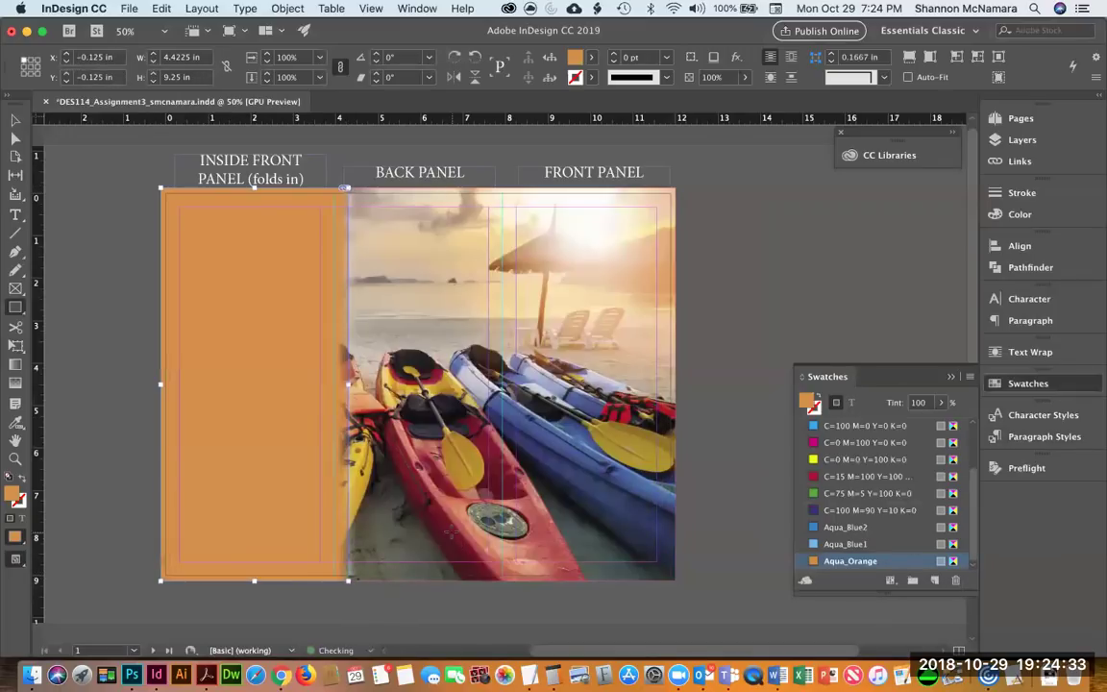
left_click(15, 119)
left_click_drag(348, 385, 501, 386)
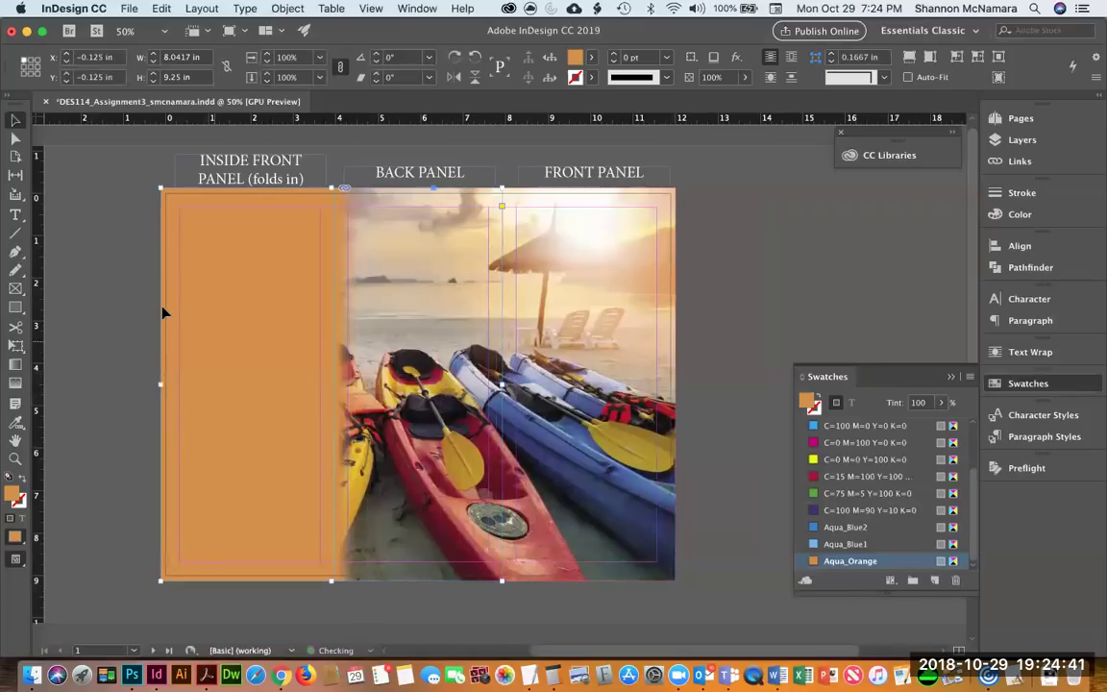
key("super+shift+a")
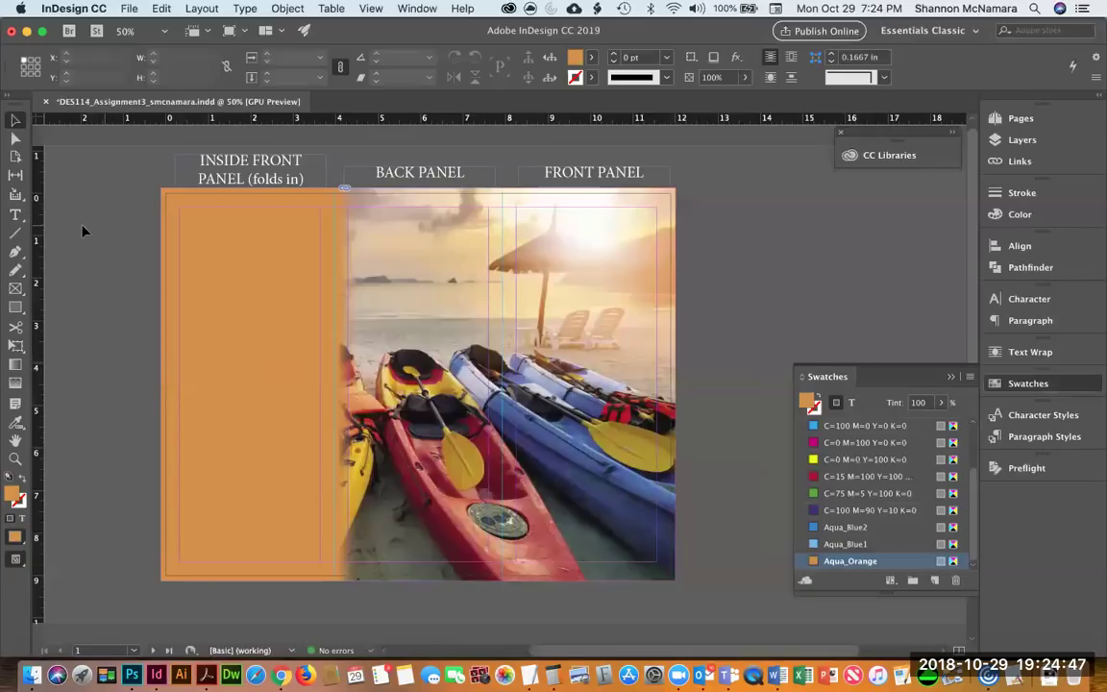
Draw a rectangle about 3.31 × 8.35 in within the inside front panel's margins and fill it with Aqua_Blue1 at 20% tint, then deselect it.
left_click(16, 308)
left_click_drag(181, 210, 323, 563)
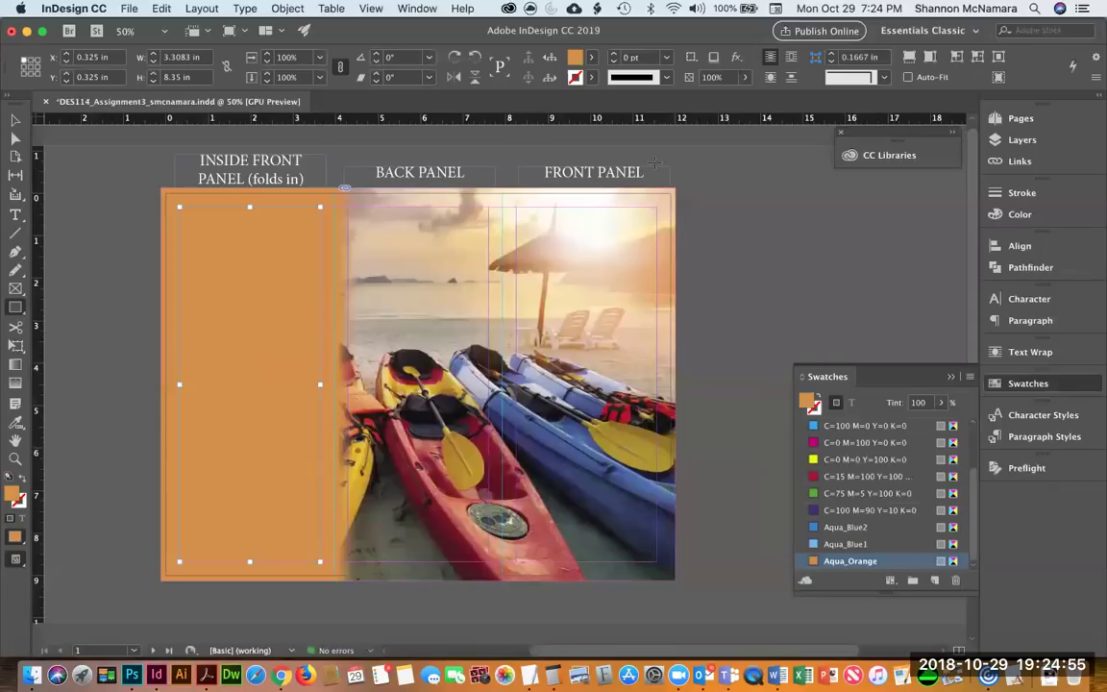
left_click(916, 403)
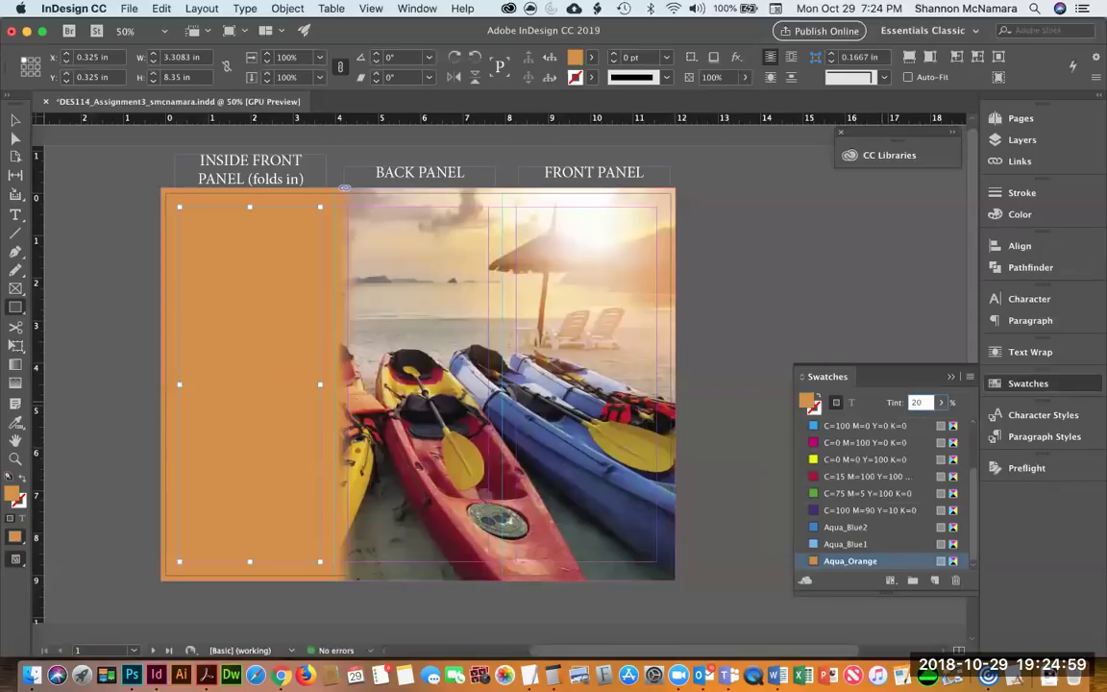
type("20")
key("Return")
left_click(862, 546)
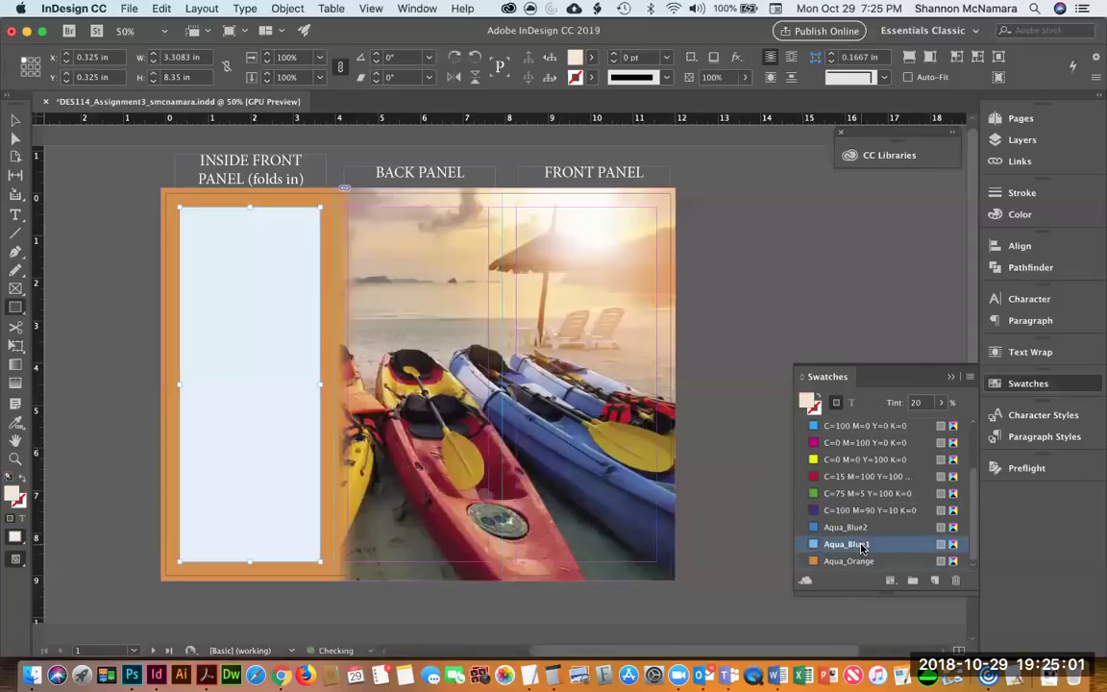
left_click(15, 119)
left_click(92, 241)
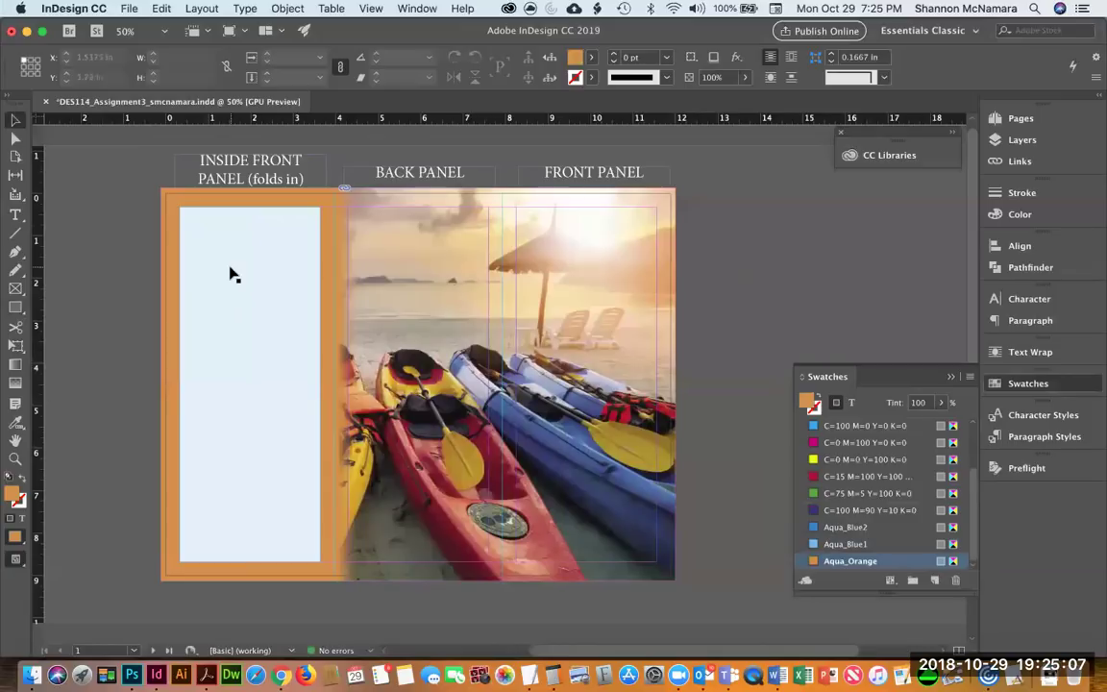
Recolour the large background rectangle with Aqua_Blue2 and deselect it.
left_click(225, 204)
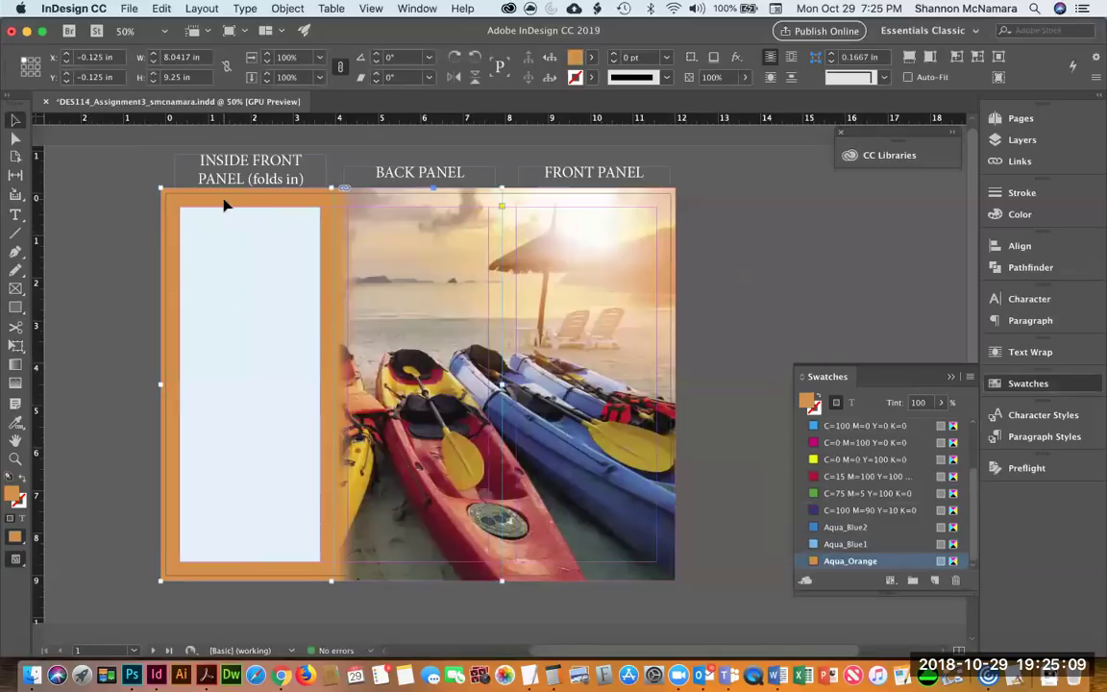
left_click(843, 528)
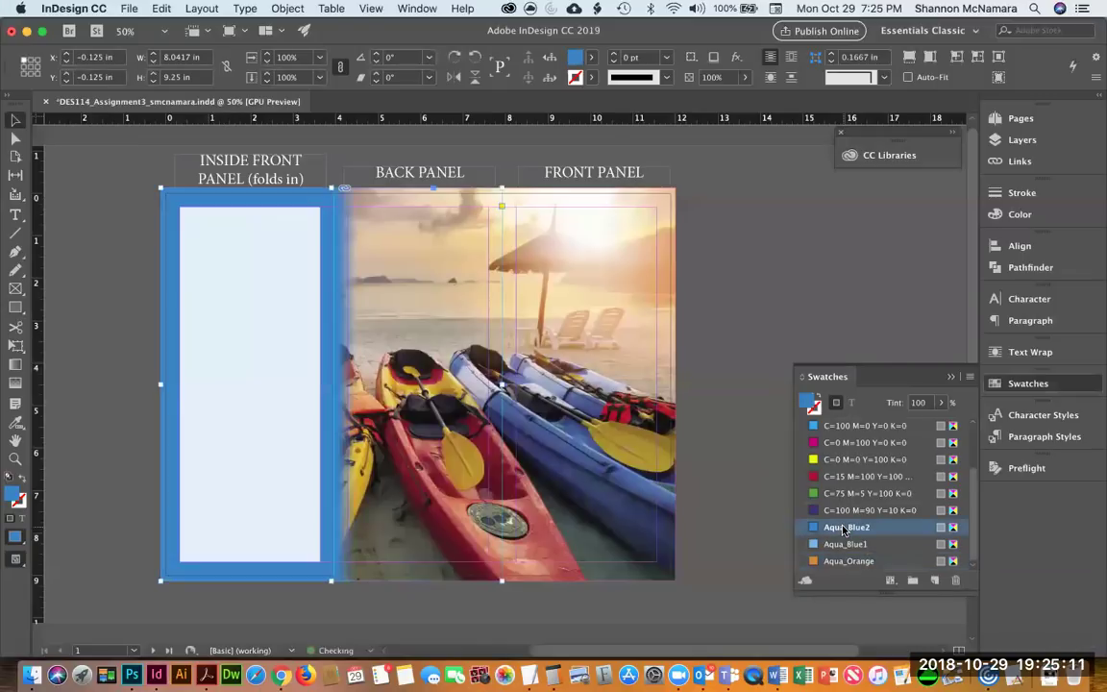
left_click(801, 238)
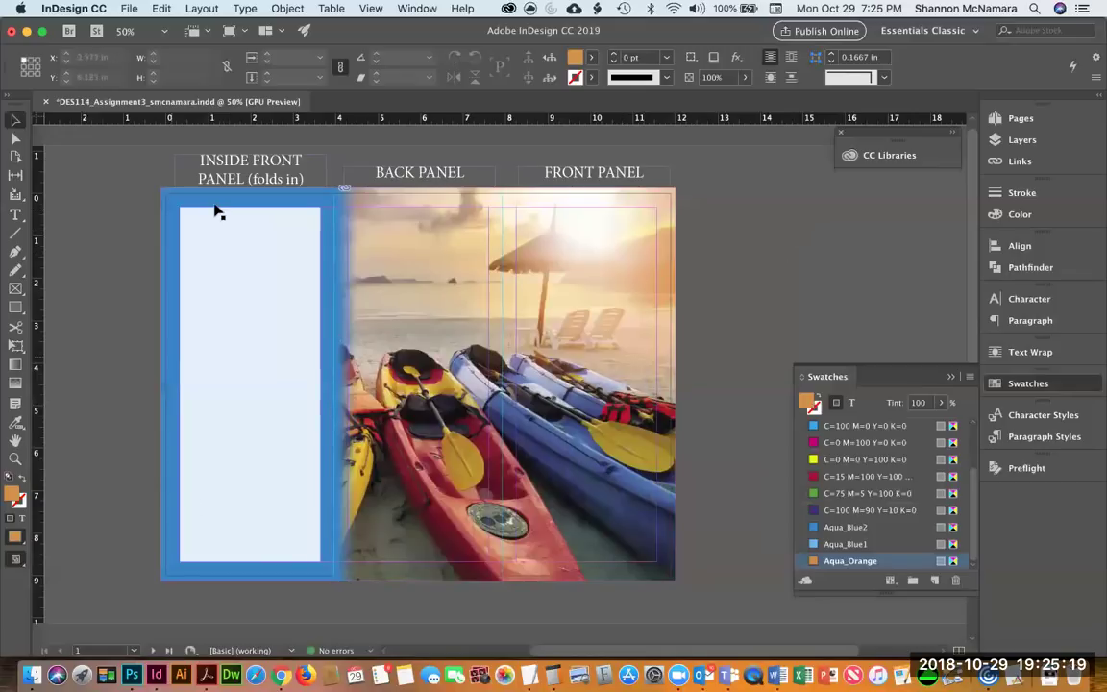
left_click(159, 269)
left_click(102, 290)
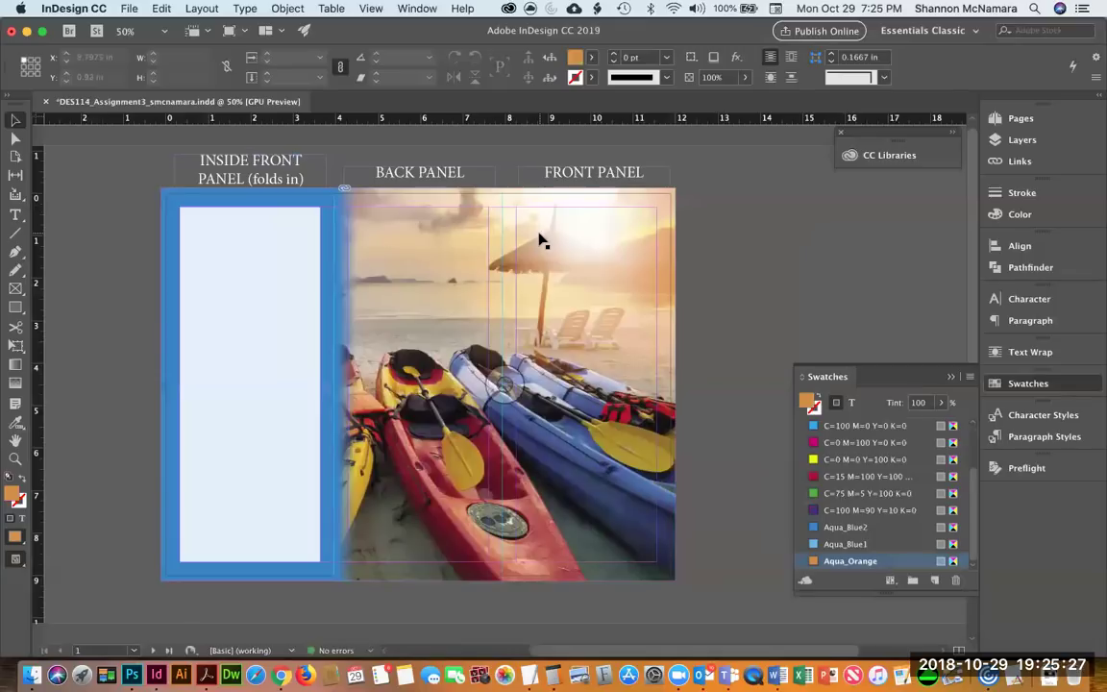
left_click(32, 675)
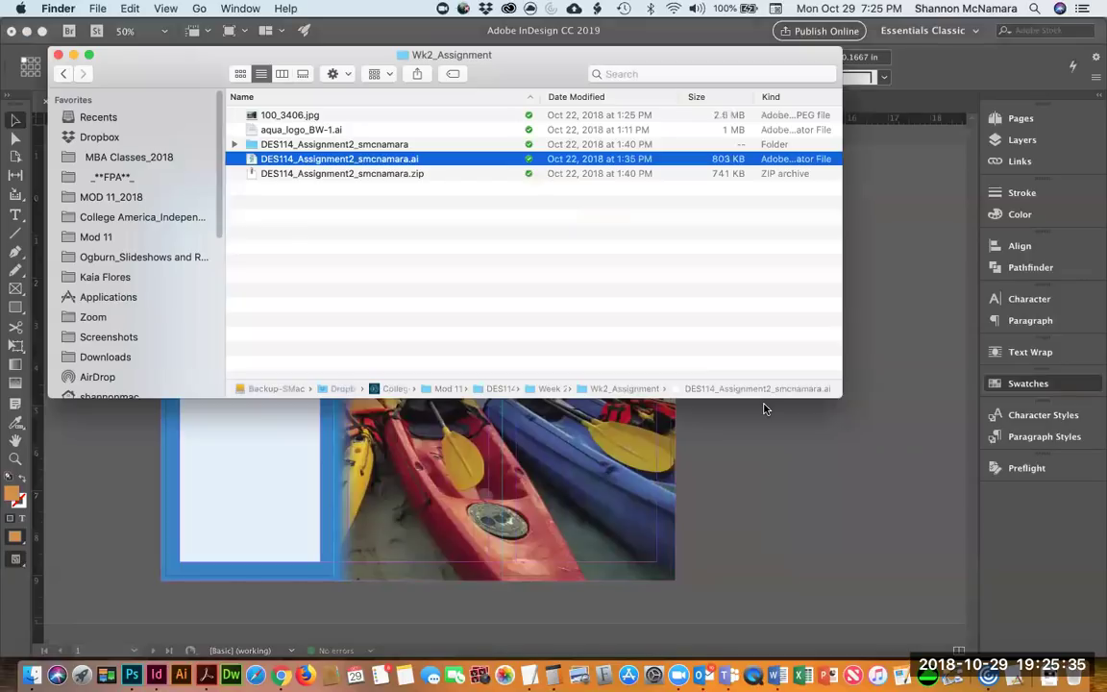
left_click(759, 478)
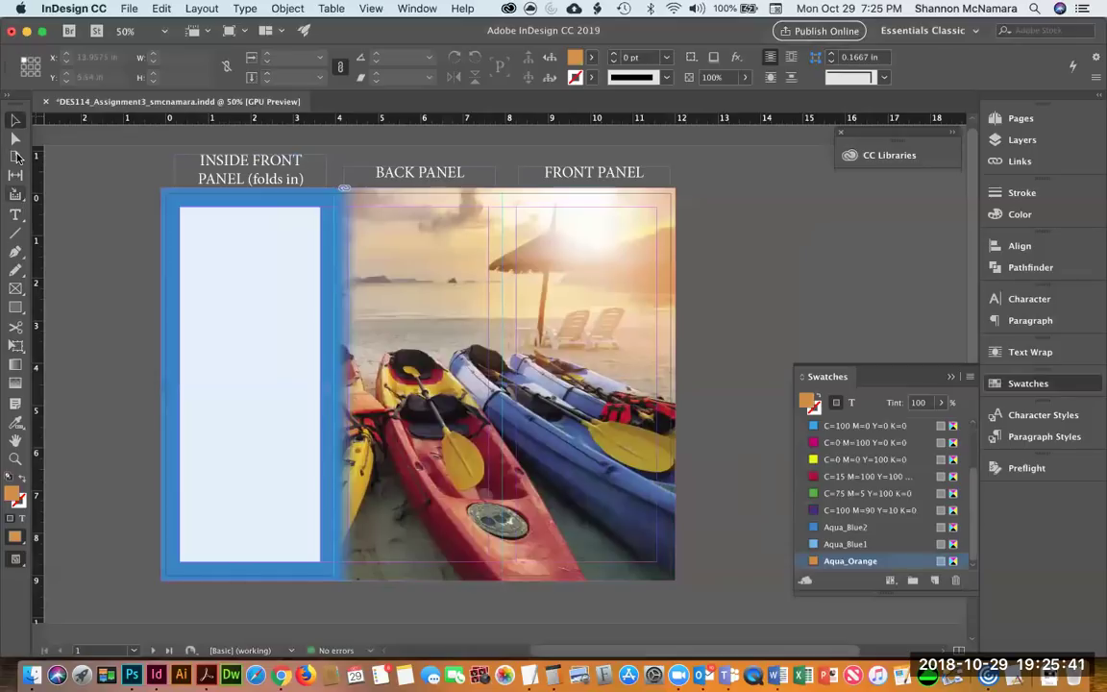
left_click(127, 9)
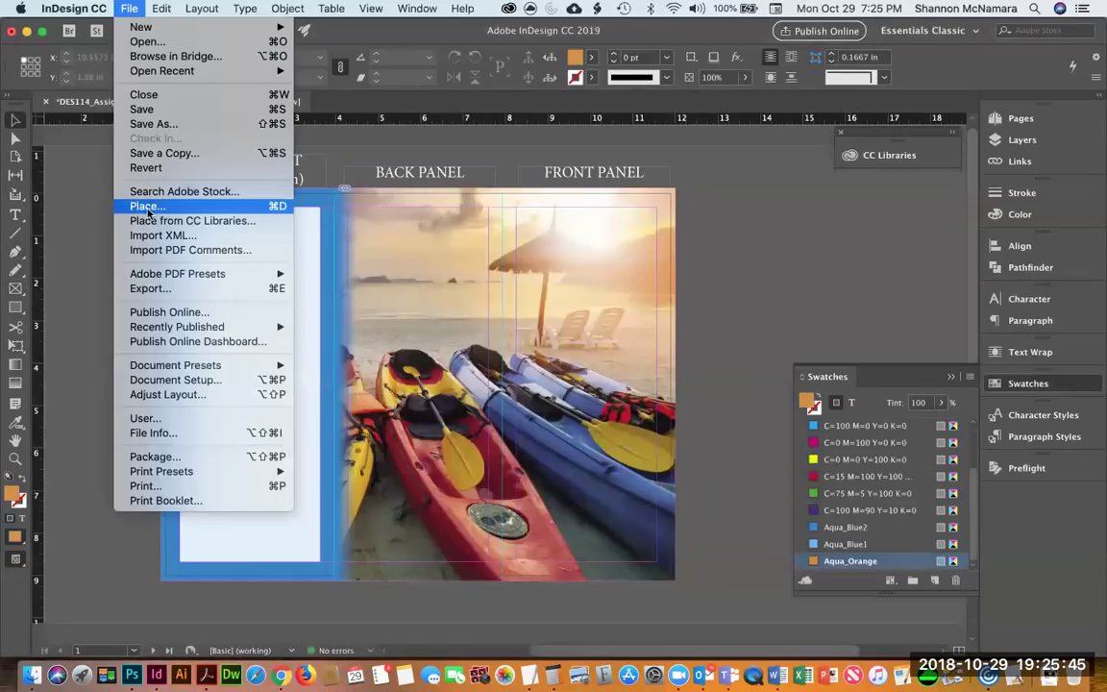
left_click(721, 244)
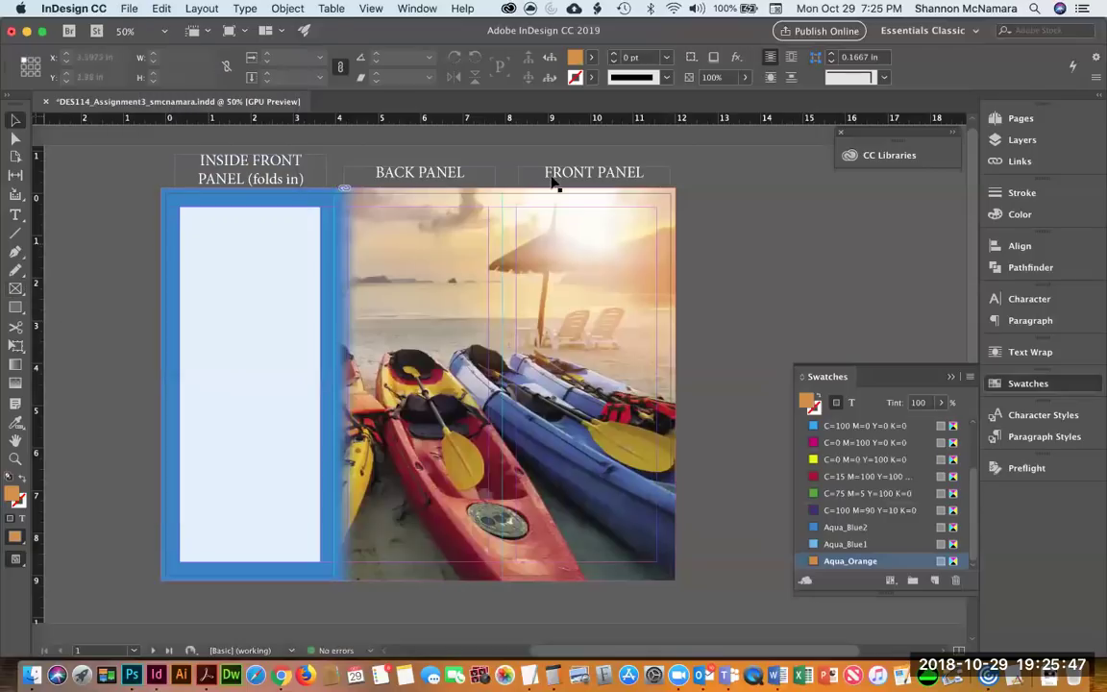
Draw a frame about 3.31 × 2.46 in at the front panel's top margins and place AquaLogo_3c_crop.ai from Wk 2 Assessment's nested Links folder into it.
left_click(15, 289)
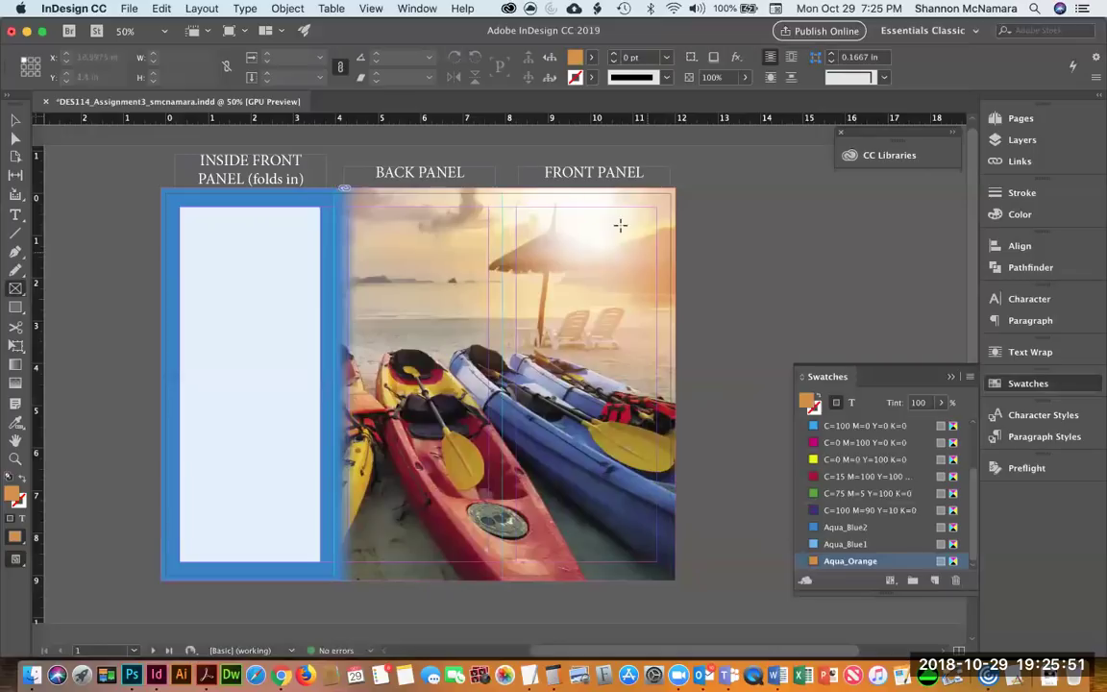
left_click_drag(520, 209, 657, 311)
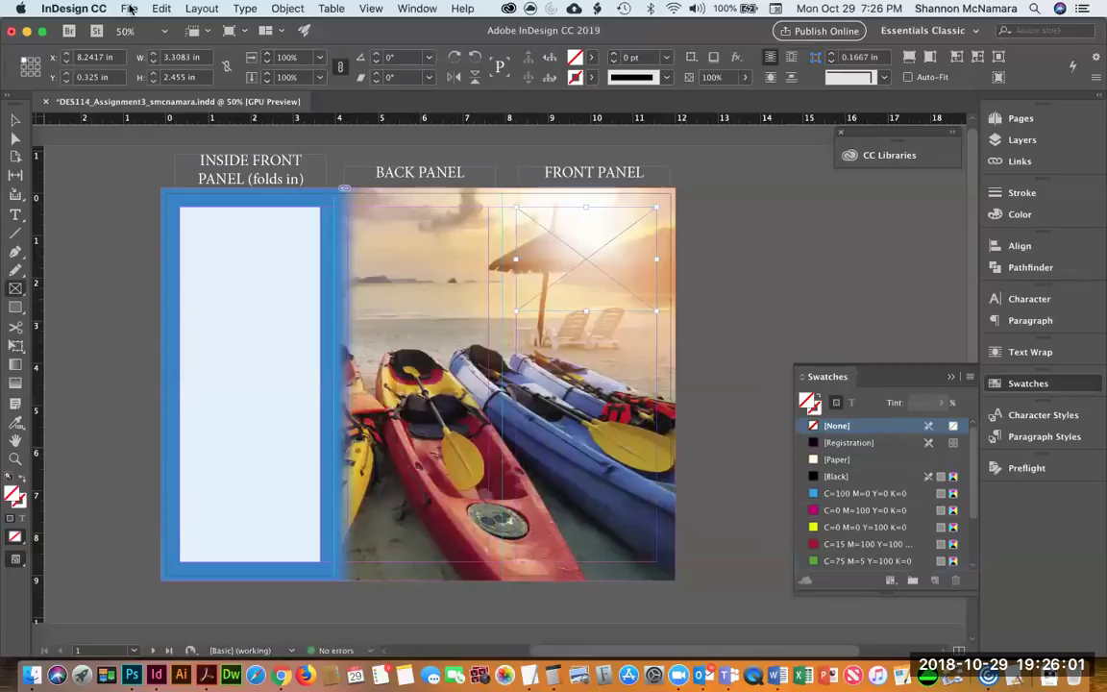
key("super+d")
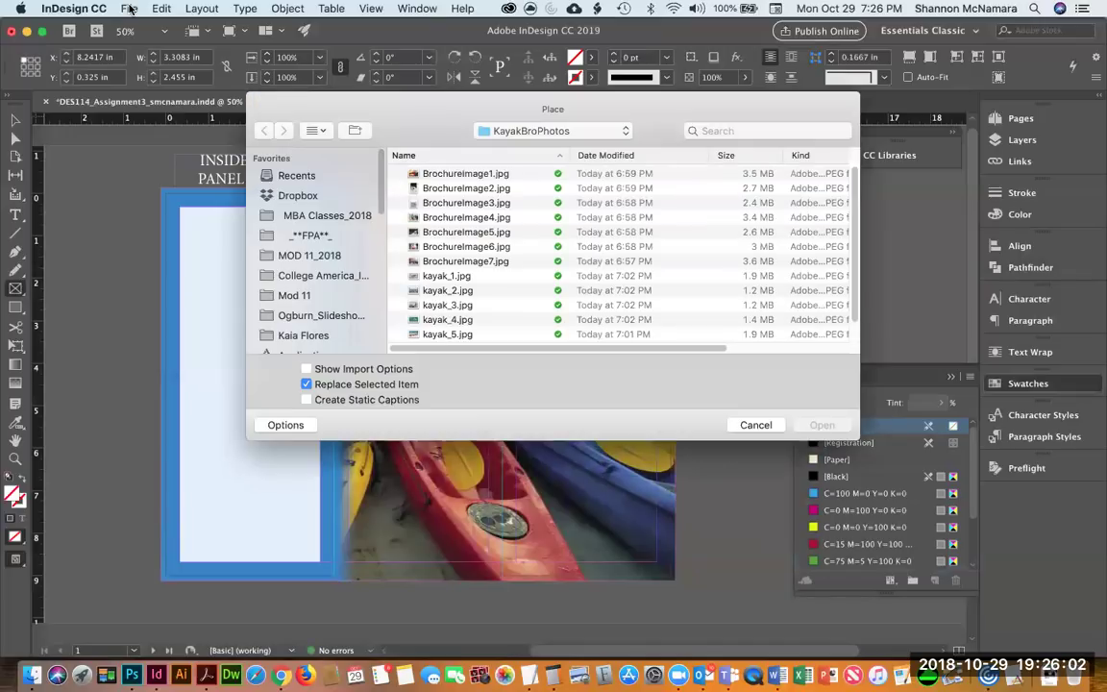
left_click(543, 131)
left_click(538, 179)
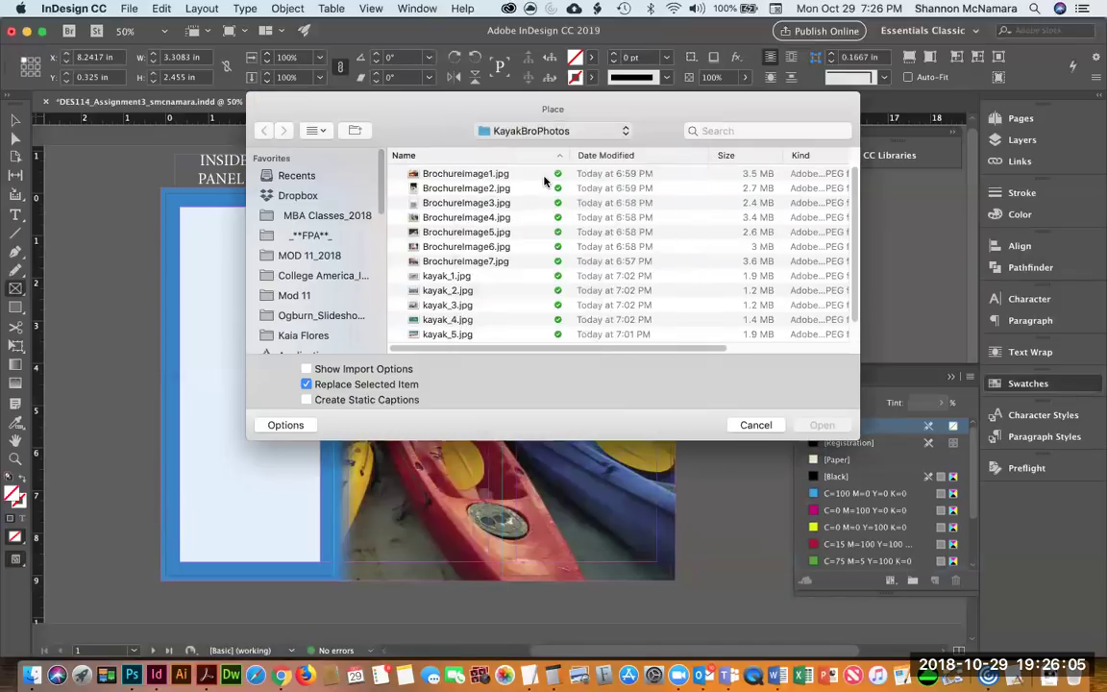
double_click(438, 290)
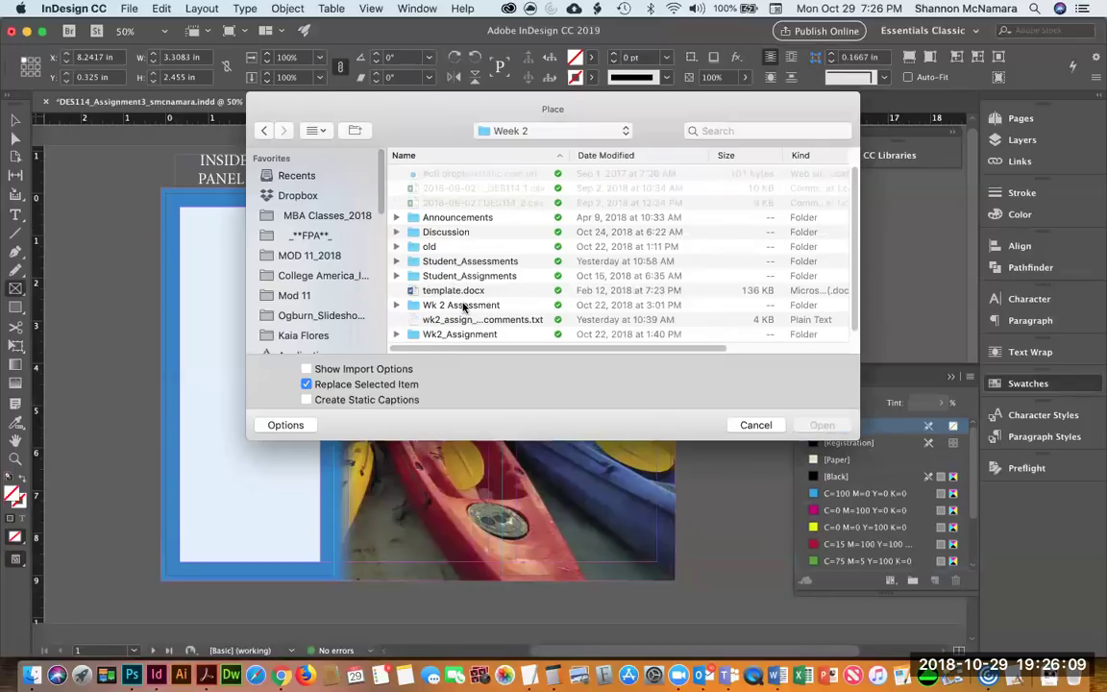
double_click(467, 305)
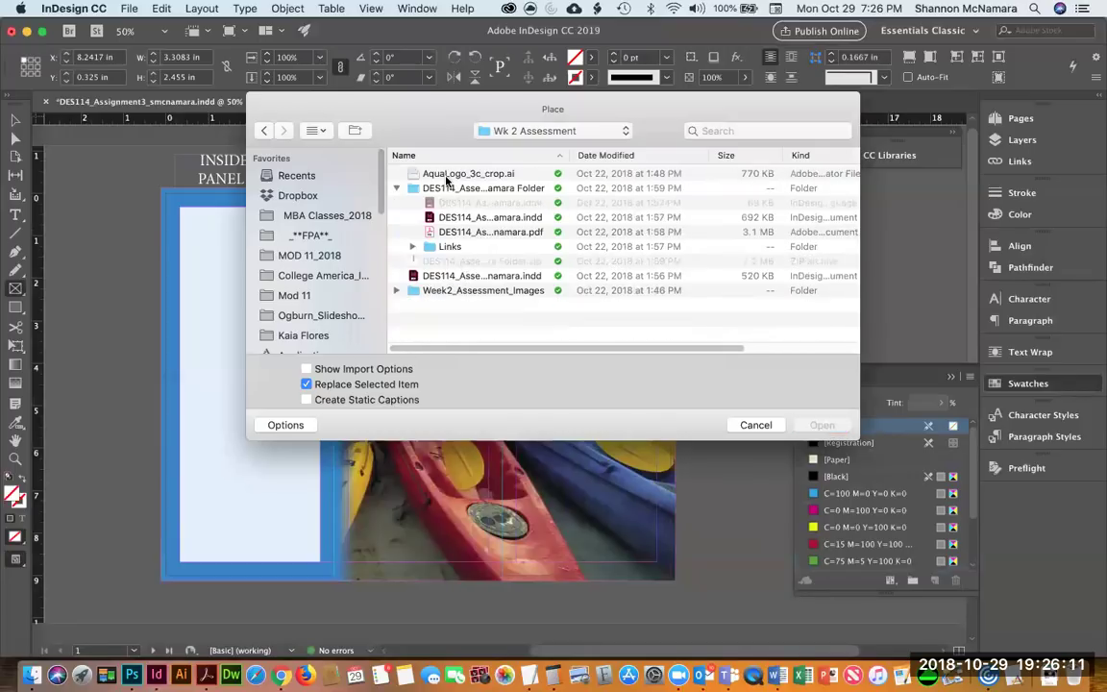
left_click(445, 248)
double_click(445, 248)
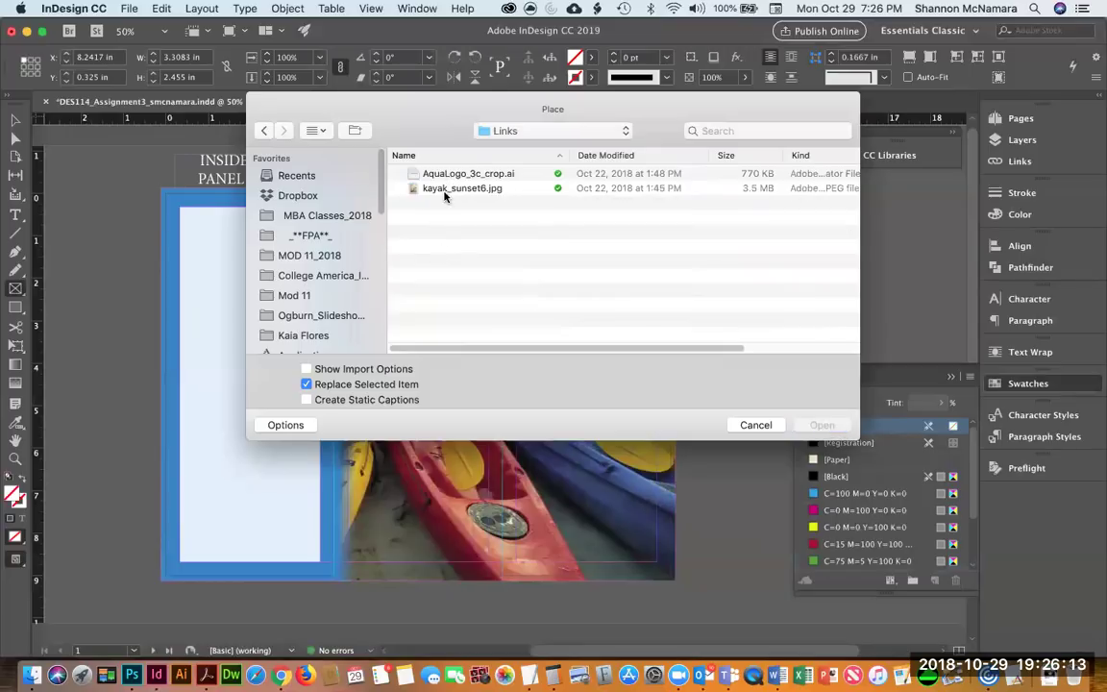
left_click(448, 174)
key("space")
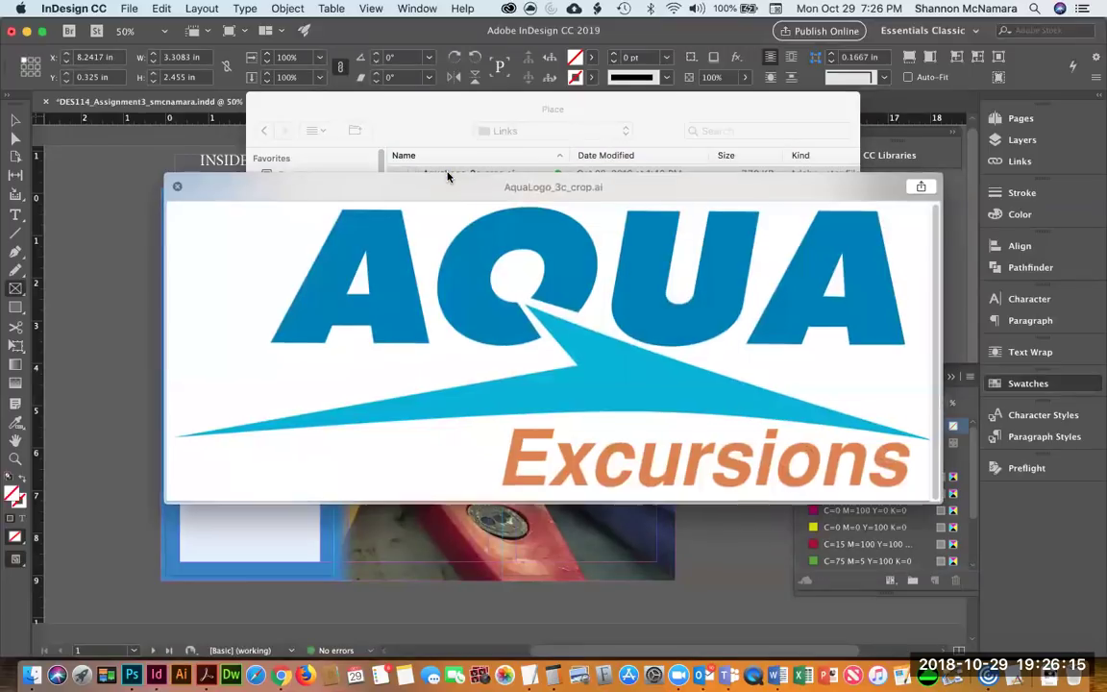
key("space")
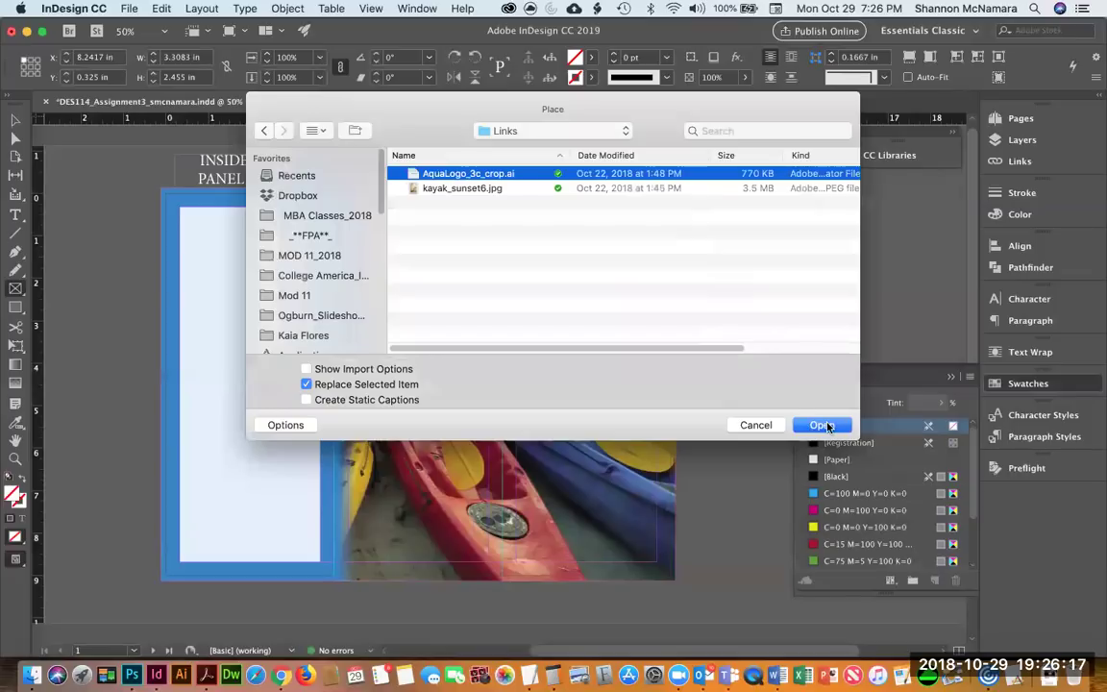
left_click(826, 426)
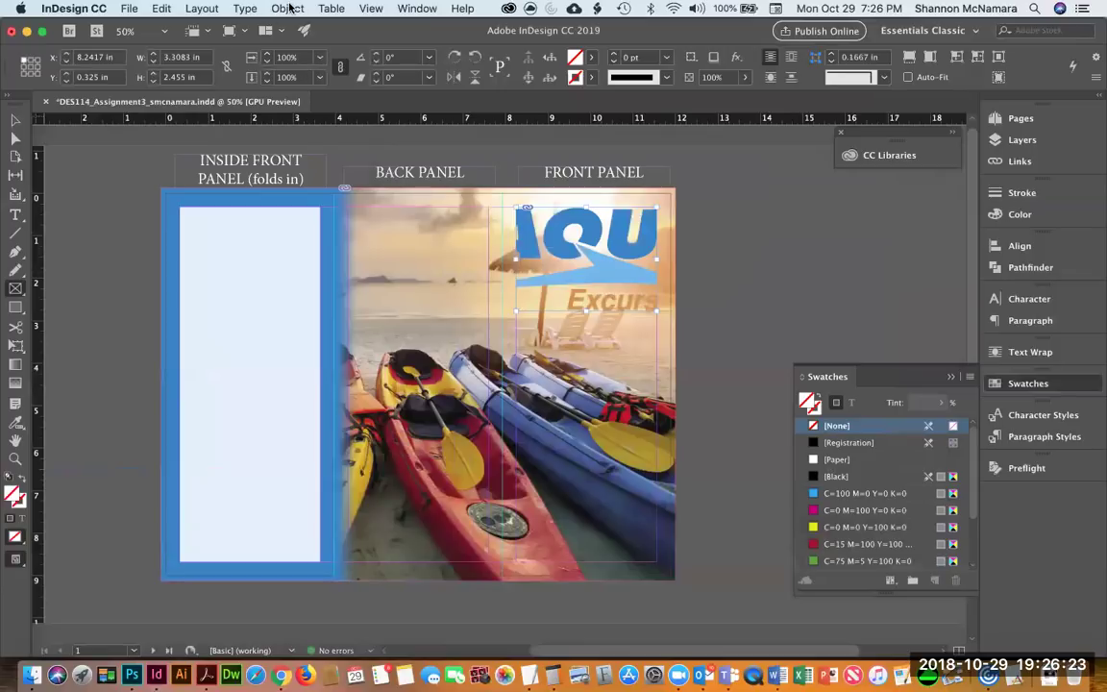
Fit the logo proportionally inside its frame on the front panel and deselect it.
left_click(288, 8)
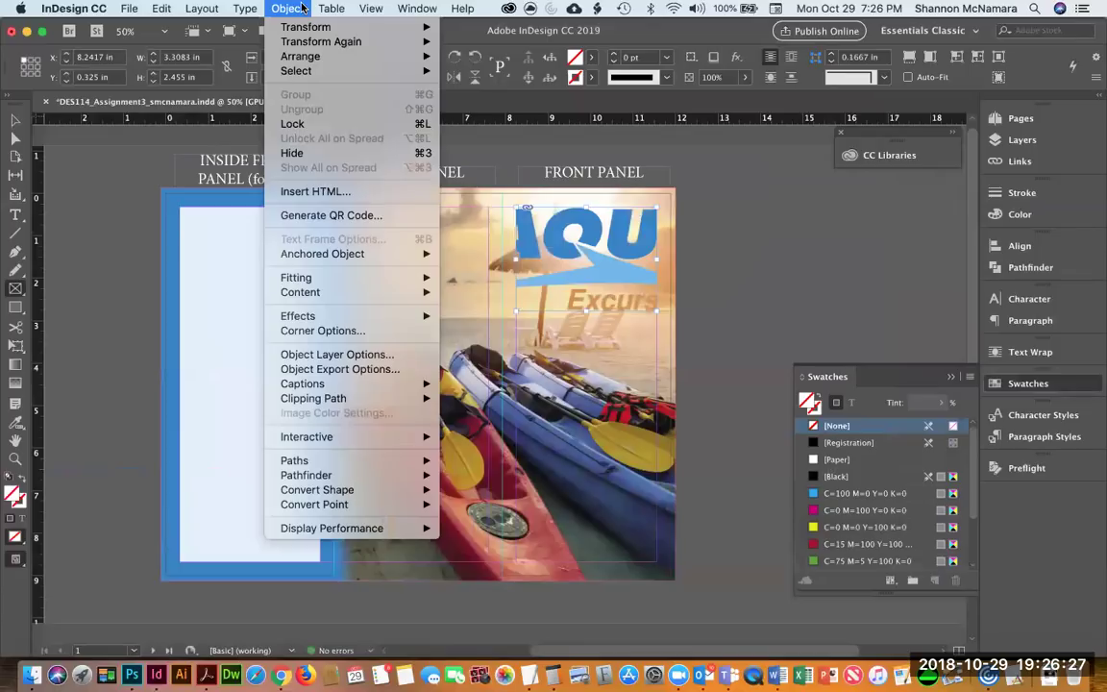
mouse_move(334, 278)
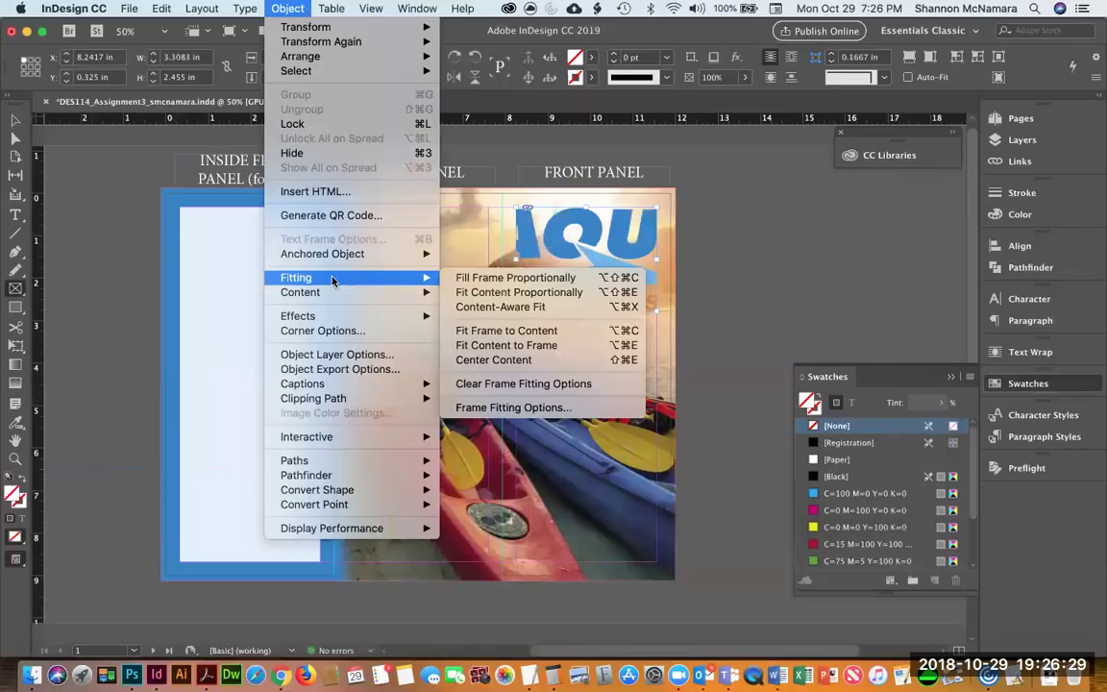
left_click(502, 292)
left_click(10, 119)
left_click(695, 241)
Trim the logo frame's bottom and top edges close to the artwork, making it about 1.38 in tall.
key("z")
left_click_drag(488, 183, 730, 396)
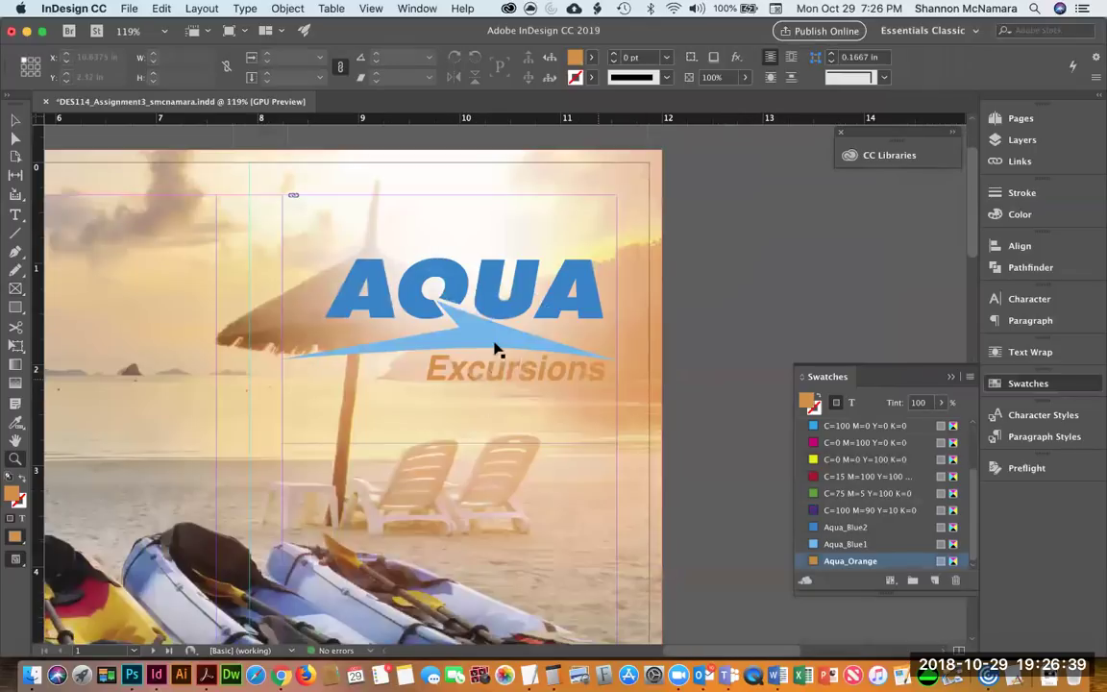
key("v")
left_click(404, 289)
left_click_drag(449, 444, 451, 388)
left_click_drag(449, 195, 450, 248)
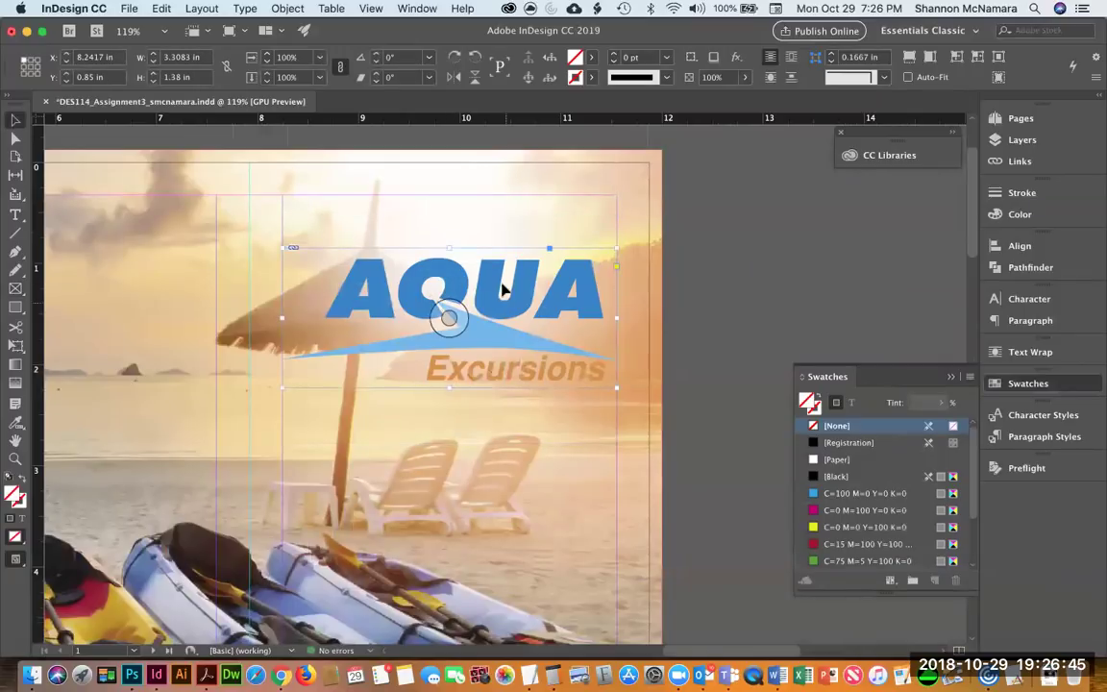
Move the logo frame up to the front panel's top margin, at Y 0.325 in, and deselect it.
left_click_drag(524, 313, 549, 255)
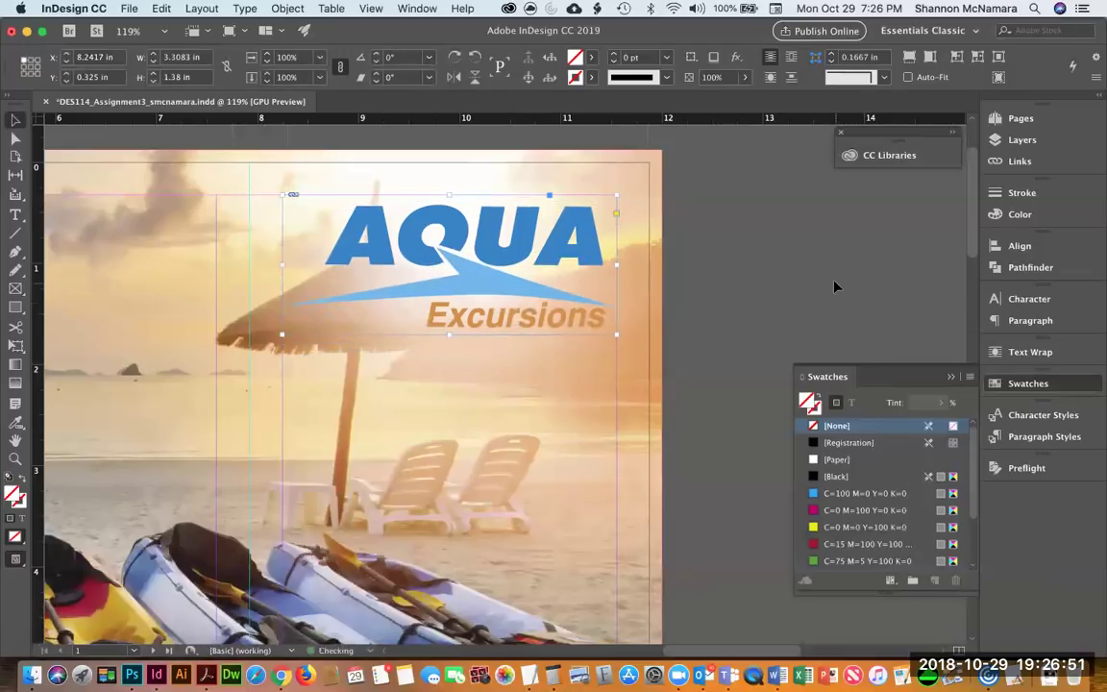
left_click(697, 324)
key("super+0")
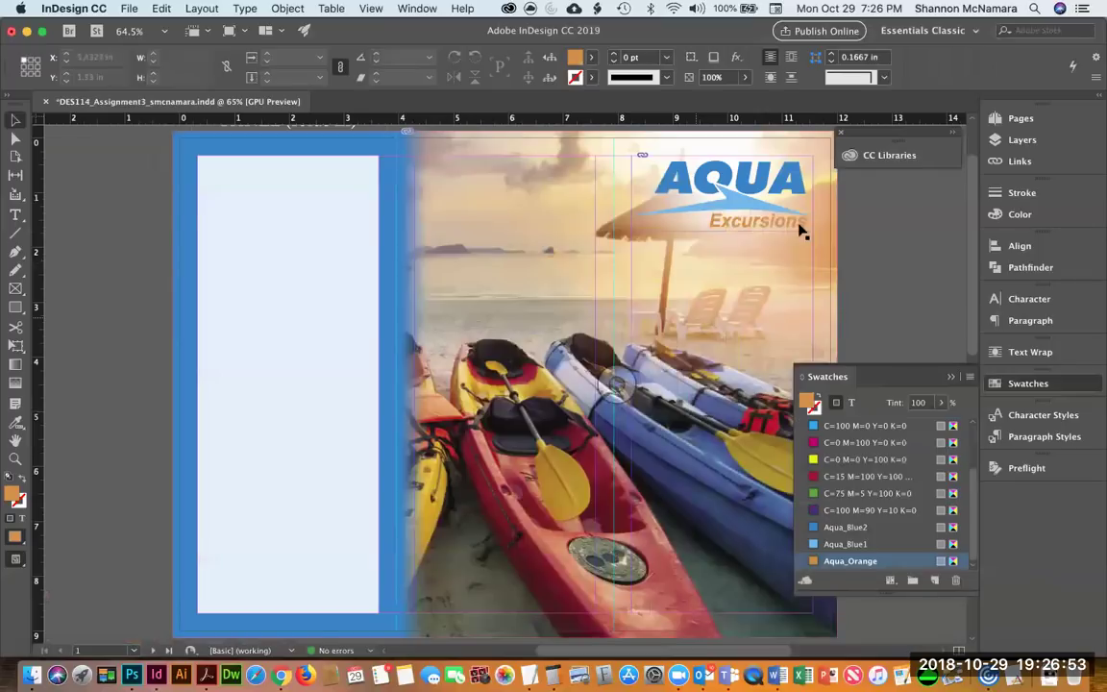
Nudge the kayak photo down inside its frame to a Y offset of 0 in and deselect it.
scroll(598, 219, "right", 5)
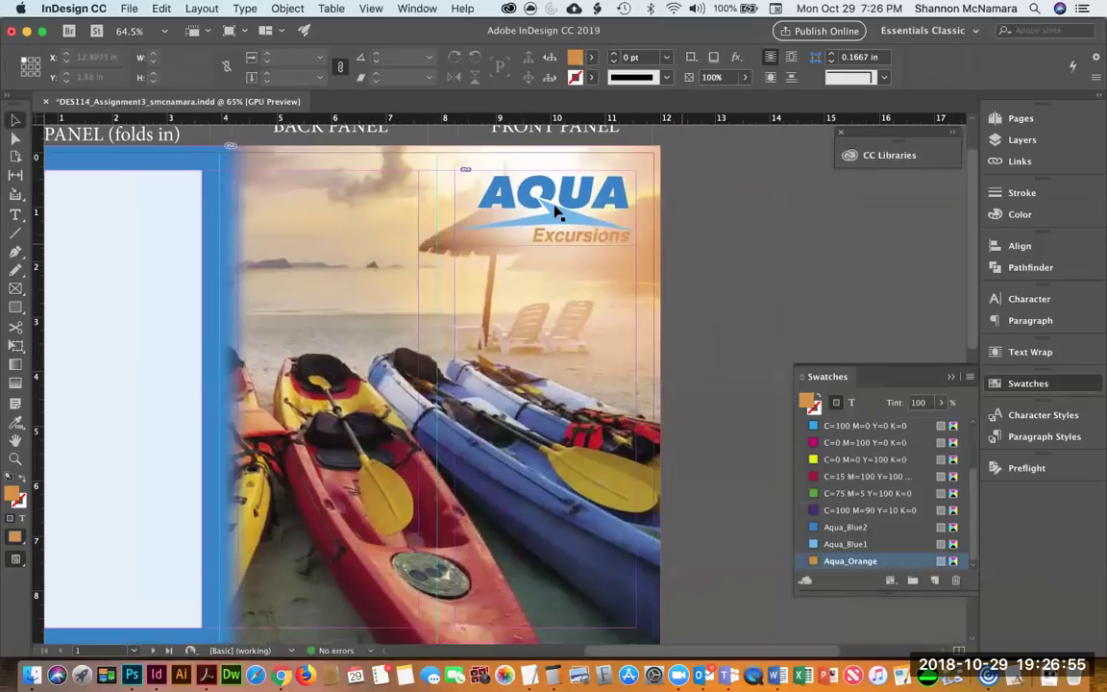
key("a")
left_click(663, 253)
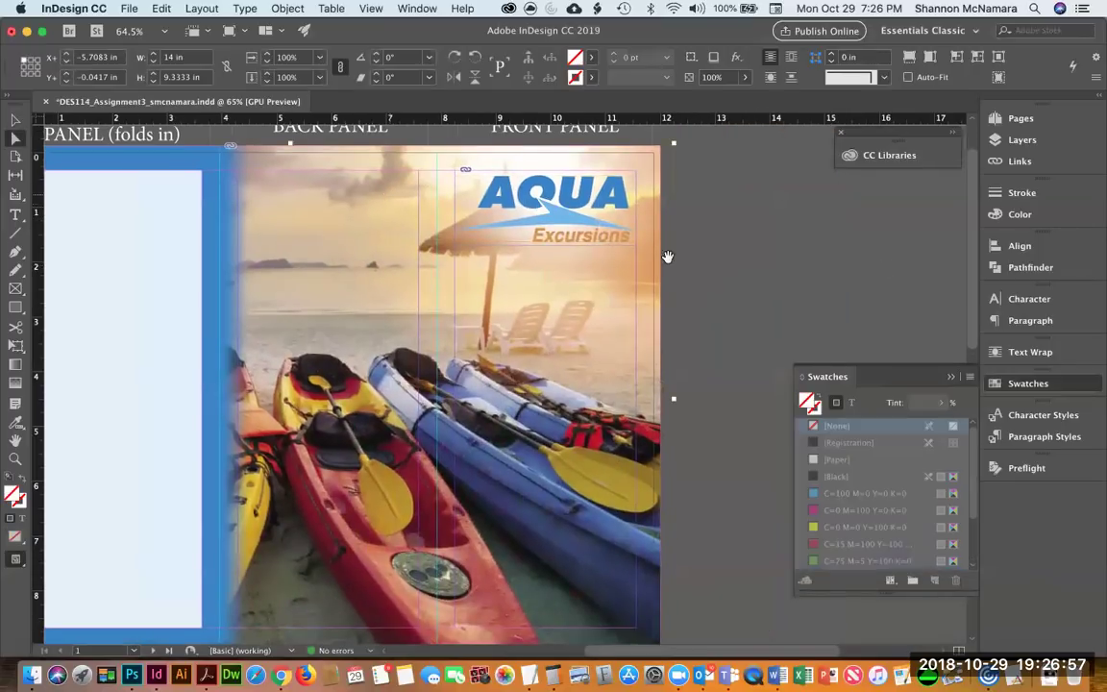
key("Down")
key("Down")
key("Down")
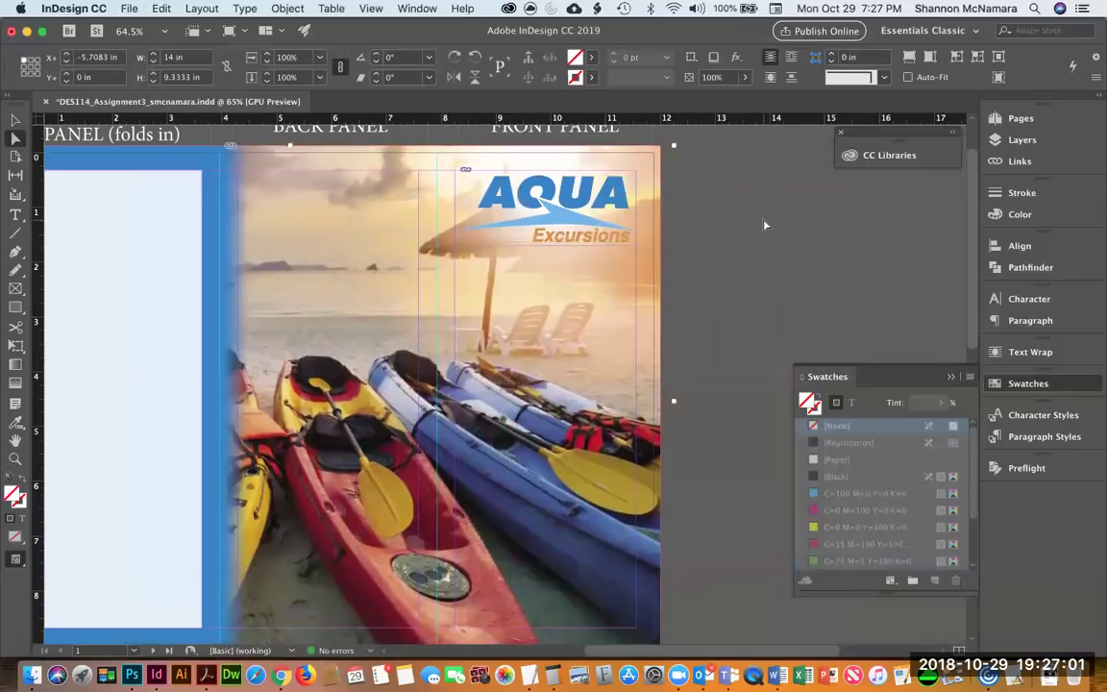
left_click(731, 261)
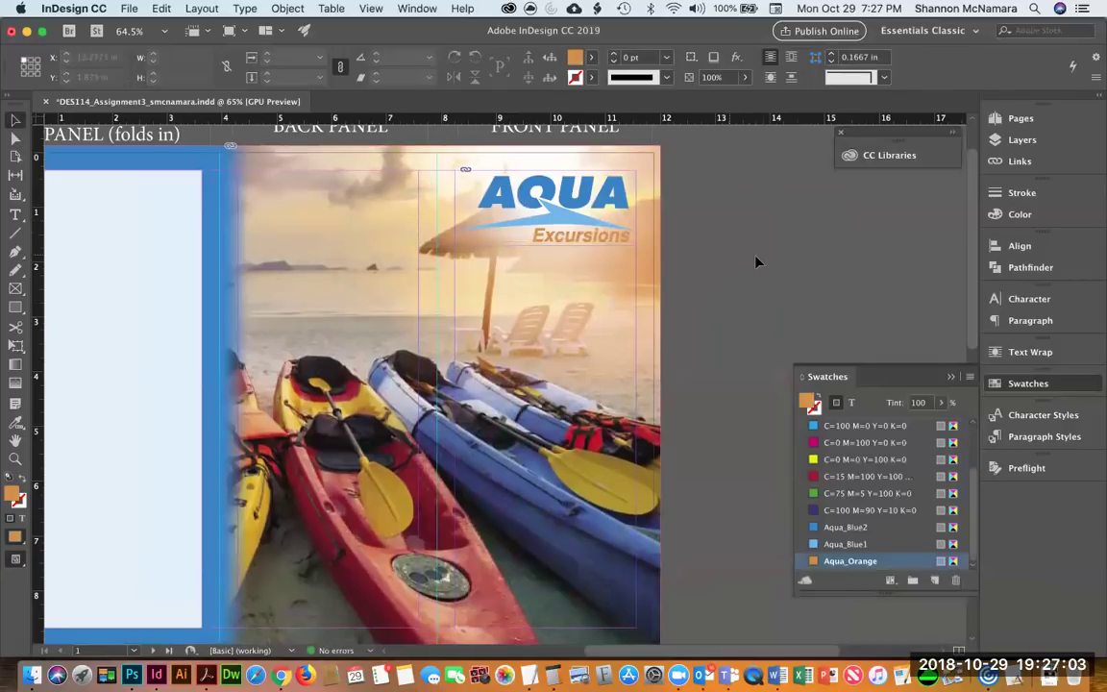
Switch to the AQUA_TEXT document in Word and strike through "Logo" under the Front Cover heading.
left_click_drag(507, 493, 551, 423)
scroll(551, 423, "up", 3)
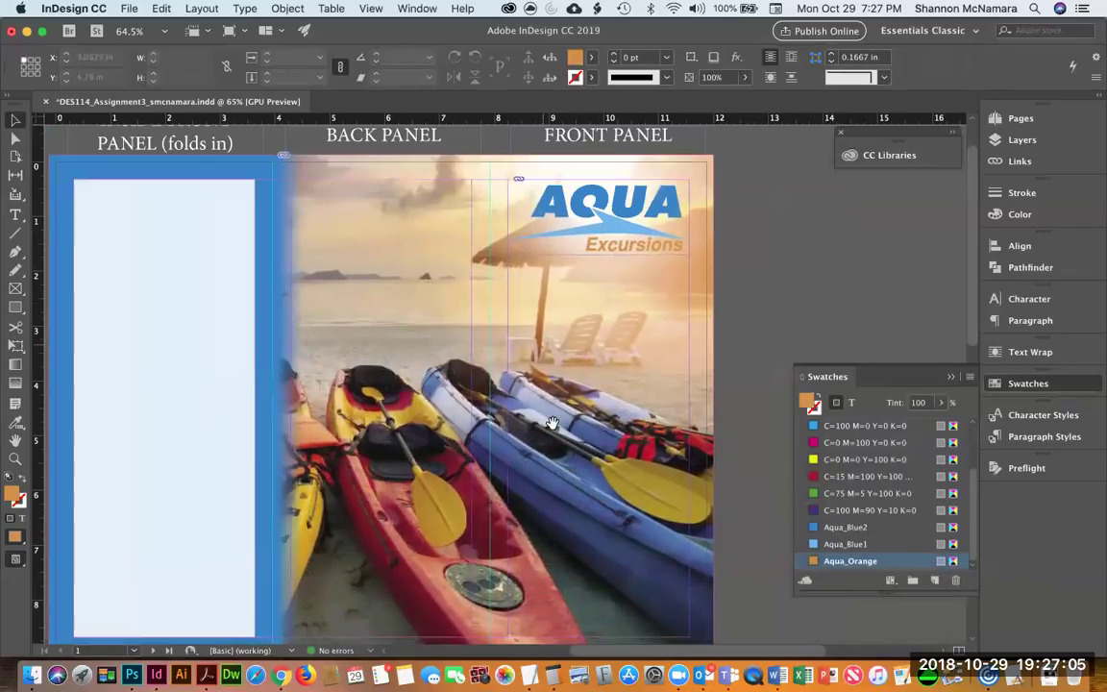
key("super+Tab")
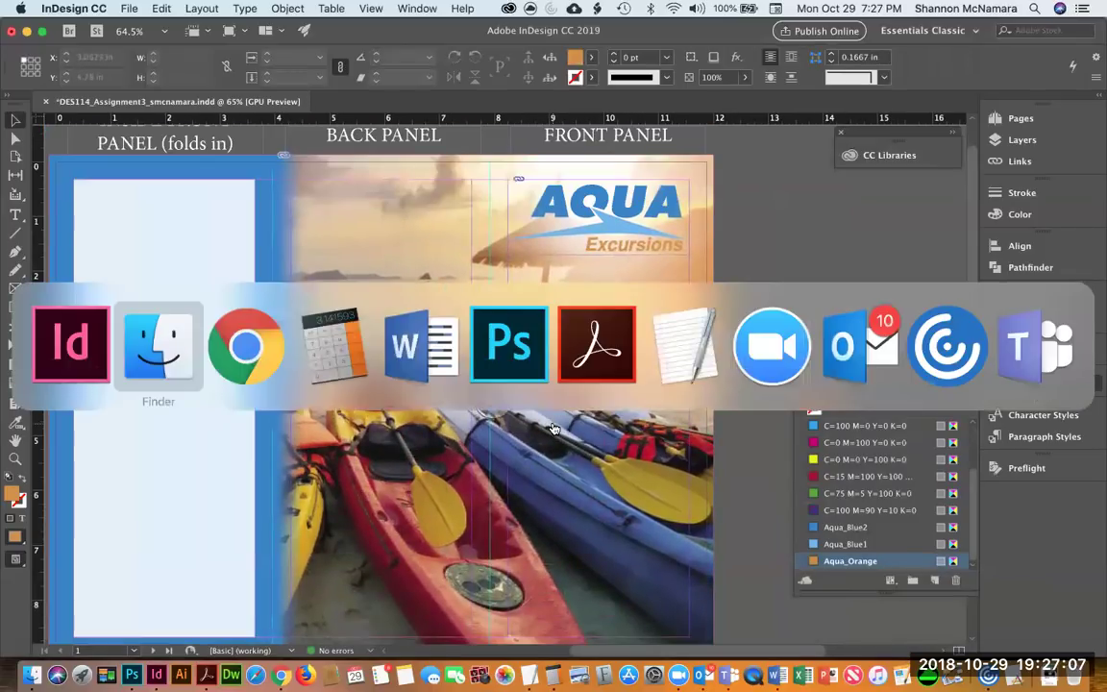
key("super+Tab")
key("super+Tab")
key("super+Tab")
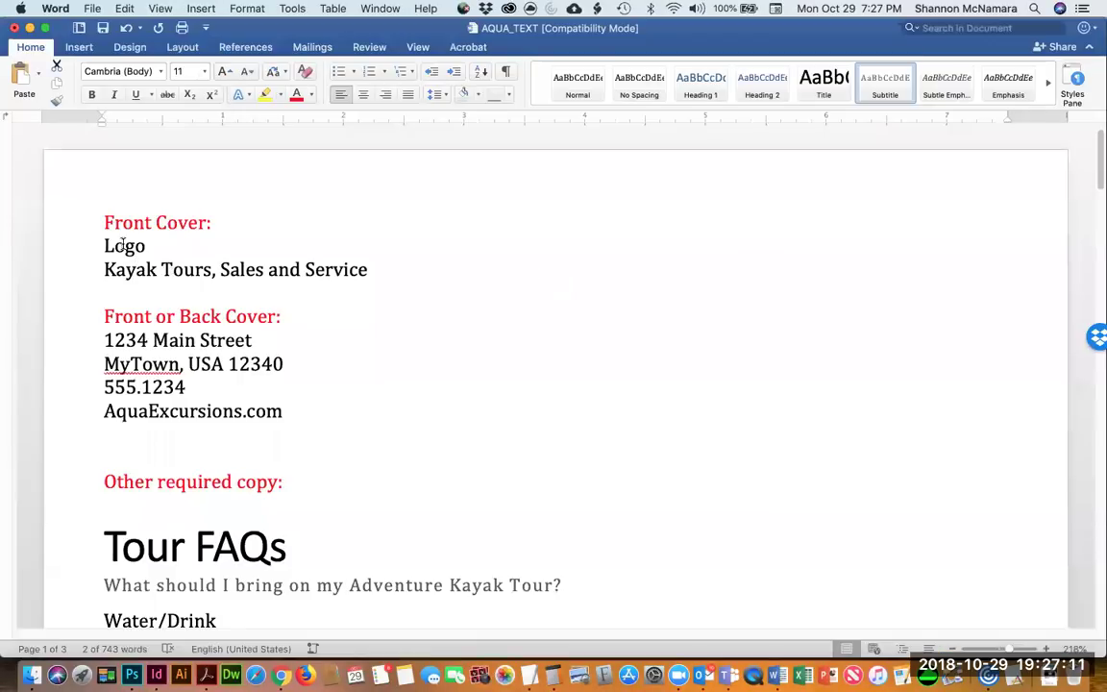
double_click(123, 246)
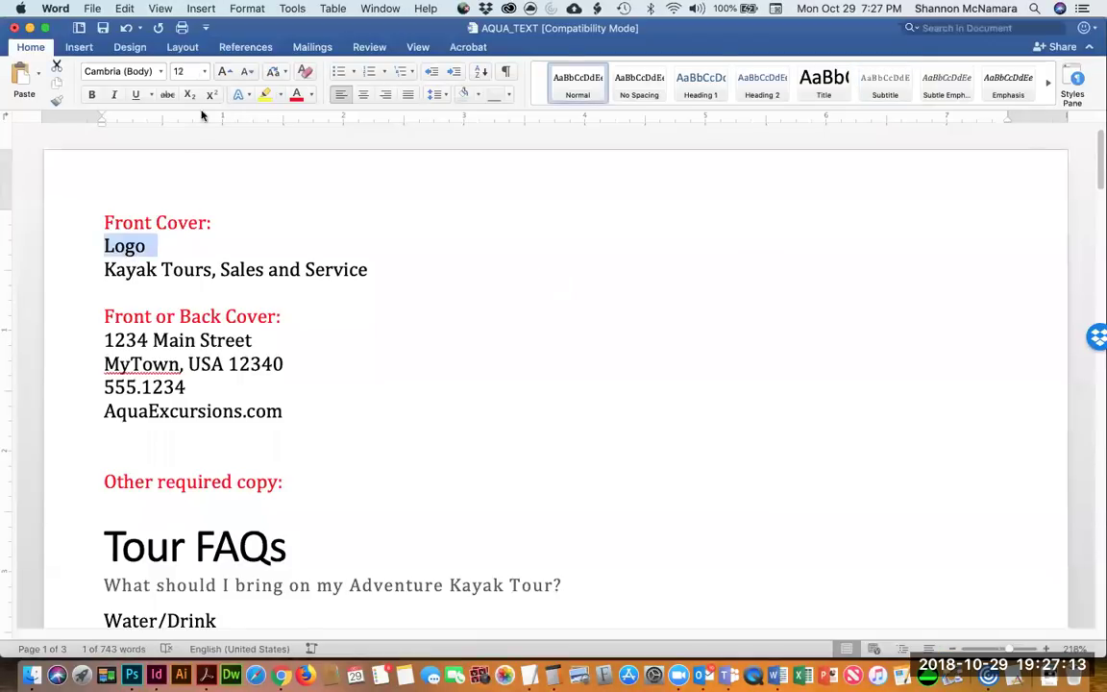
left_click(167, 95)
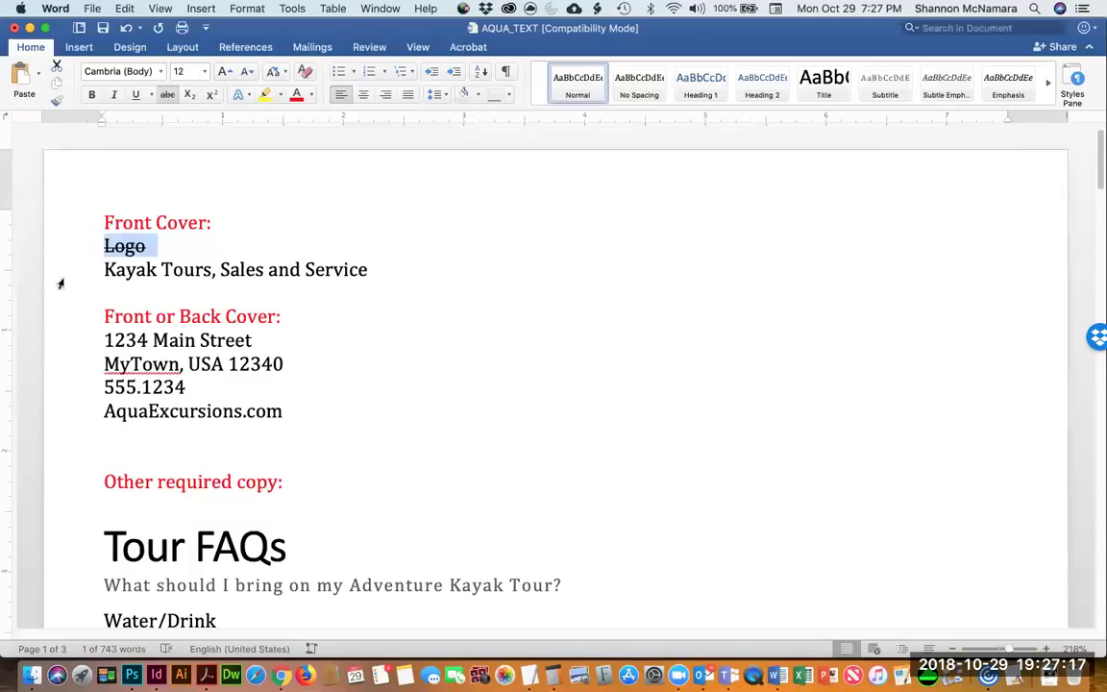
left_click(104, 269)
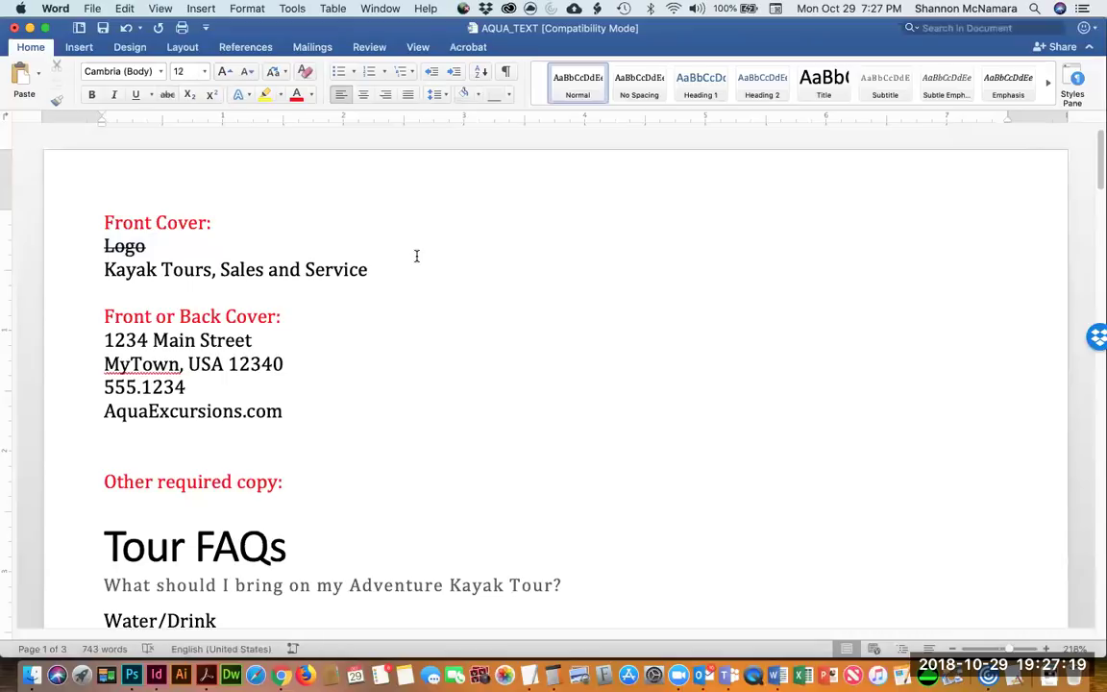
Switch to Finder, look through the DES114 Assignment2 folder inside Wk2_Assignment, and go up to the Week 2 folder.
key("super+Tab")
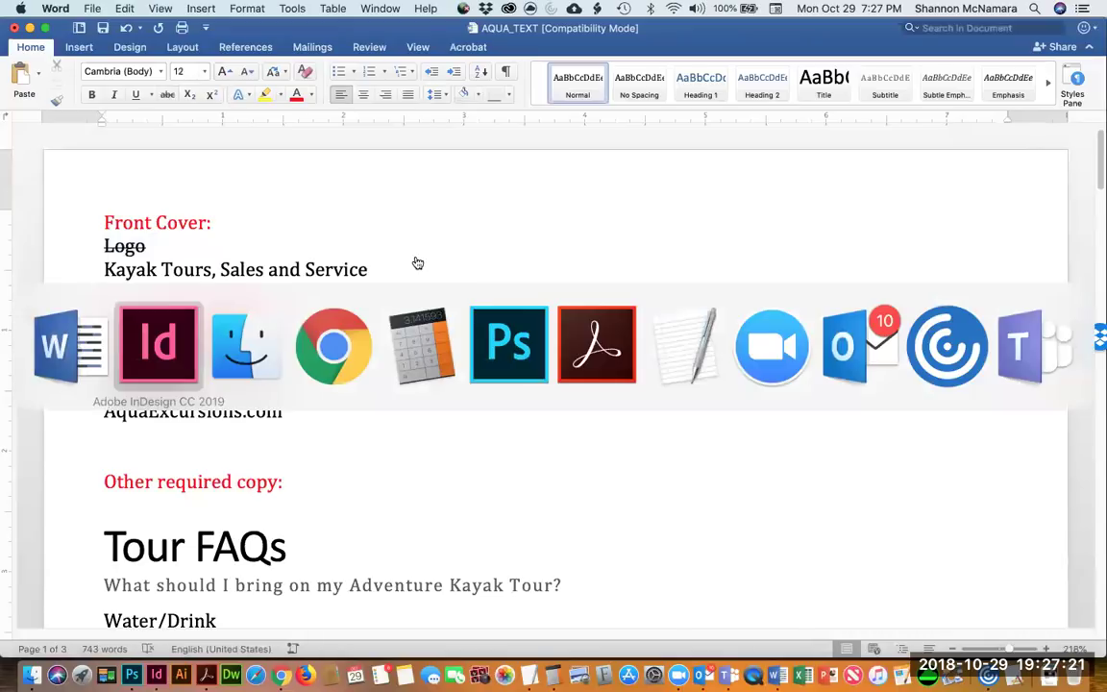
key("super+Tab")
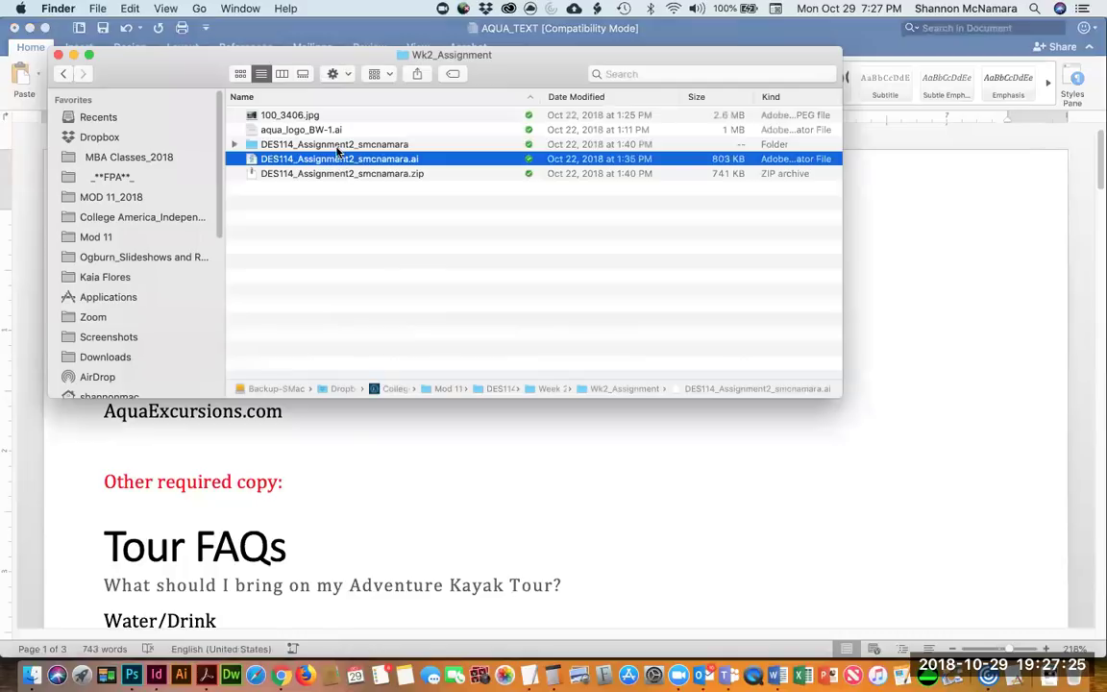
double_click(307, 144)
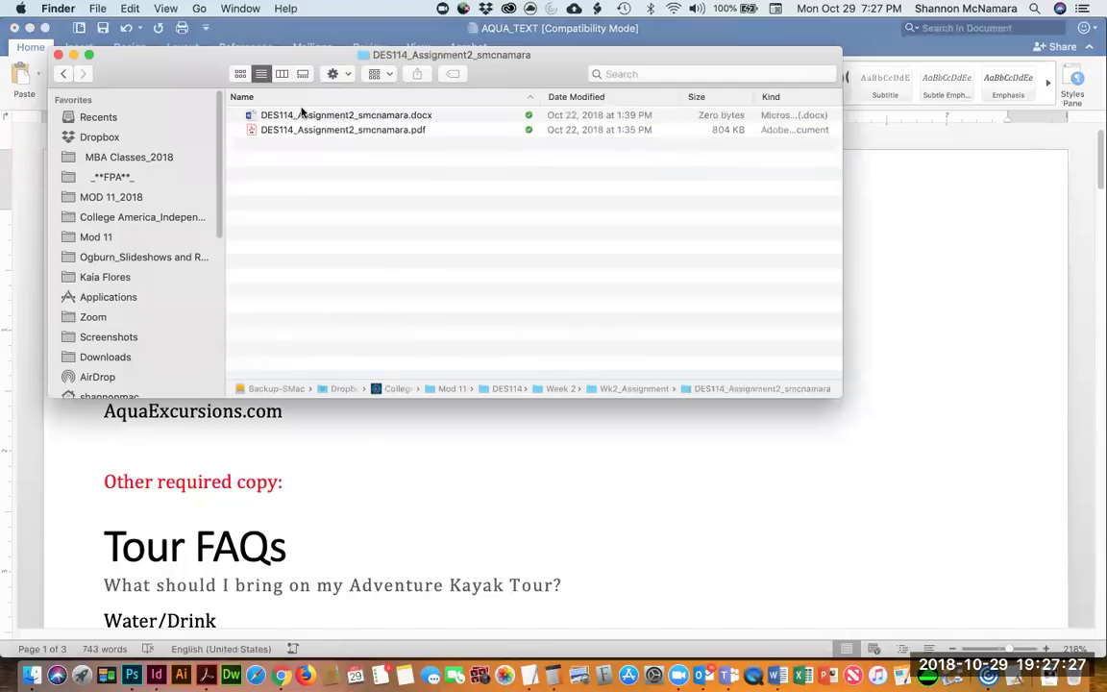
left_click(64, 74)
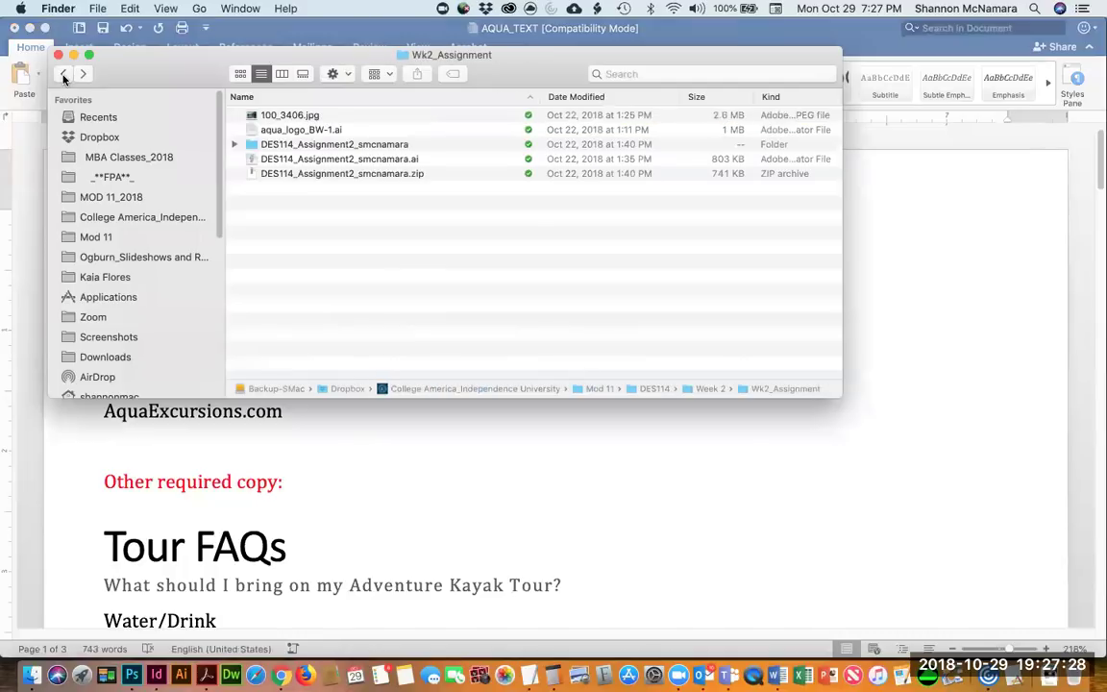
right_click(447, 59)
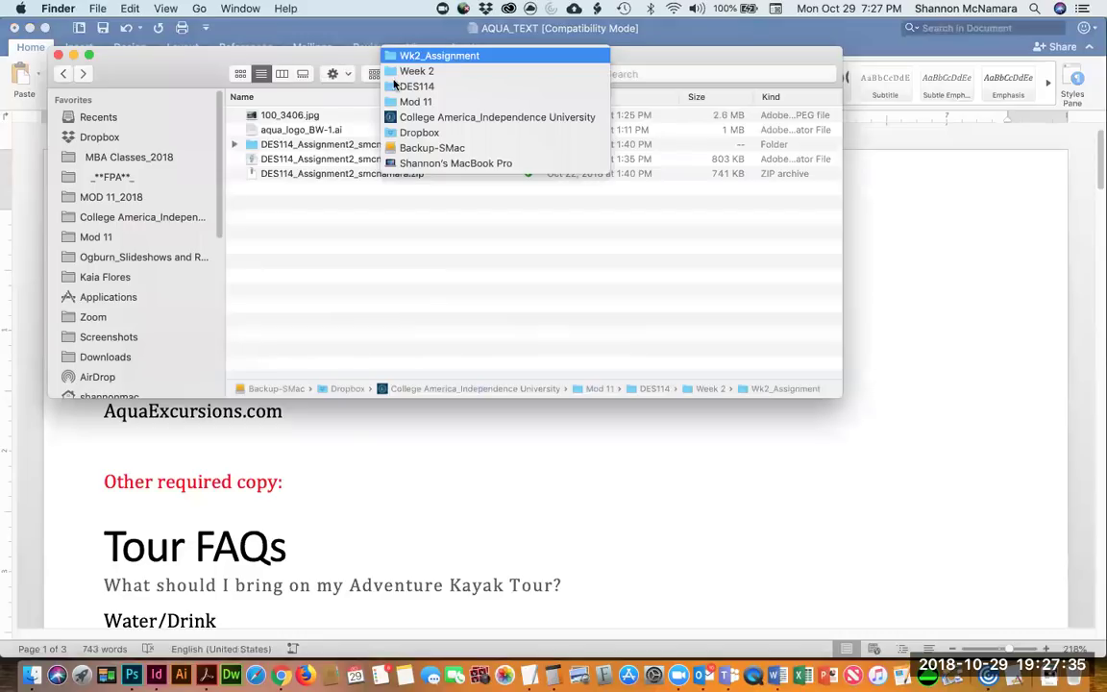
left_click(293, 309)
left_click(438, 54, "super")
key("Escape")
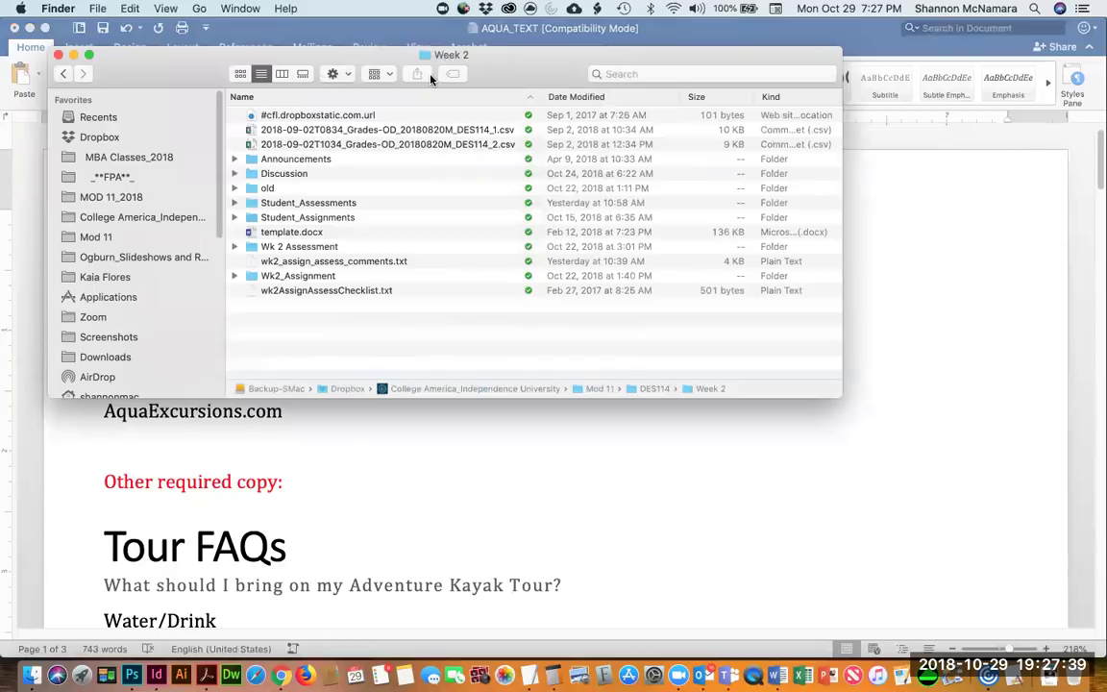
Open the DES114 Assessment2 InDesign document from the Wk 2 Assessment folder to view its layout, and close it.
left_click(303, 203)
double_click(304, 203)
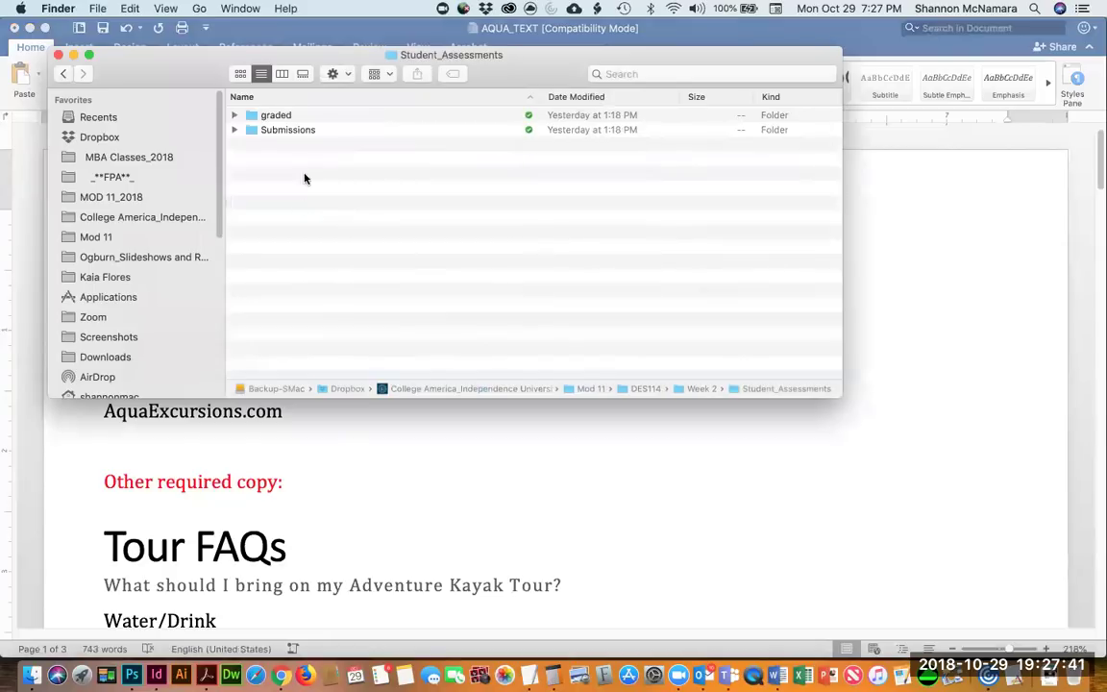
left_click(63, 73)
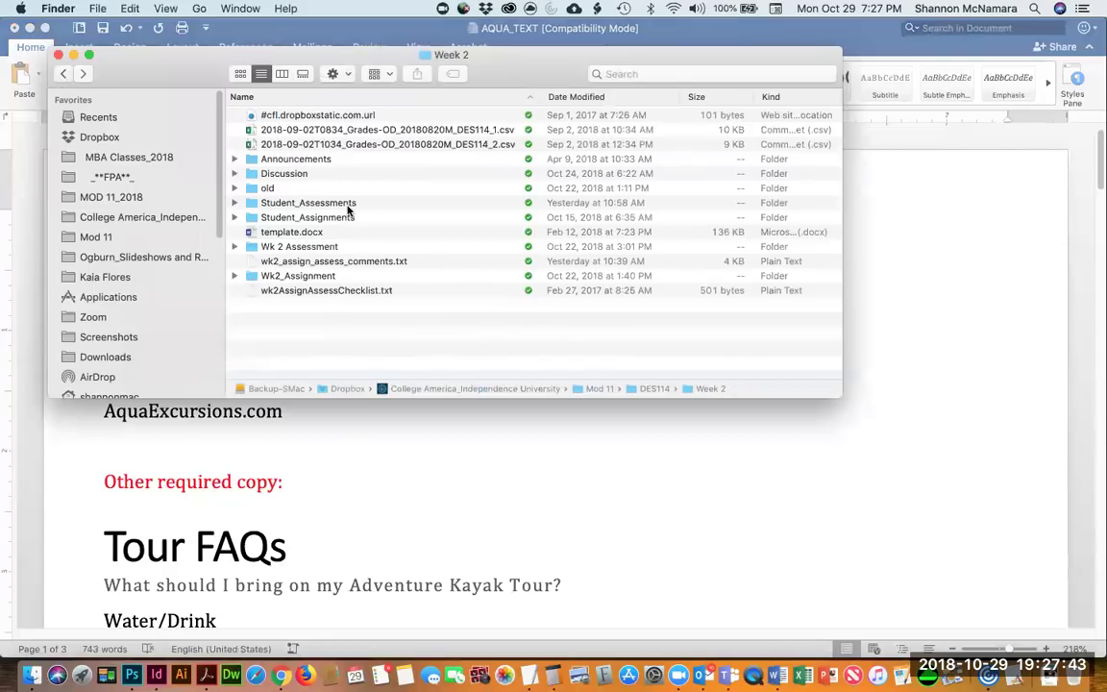
double_click(309, 247)
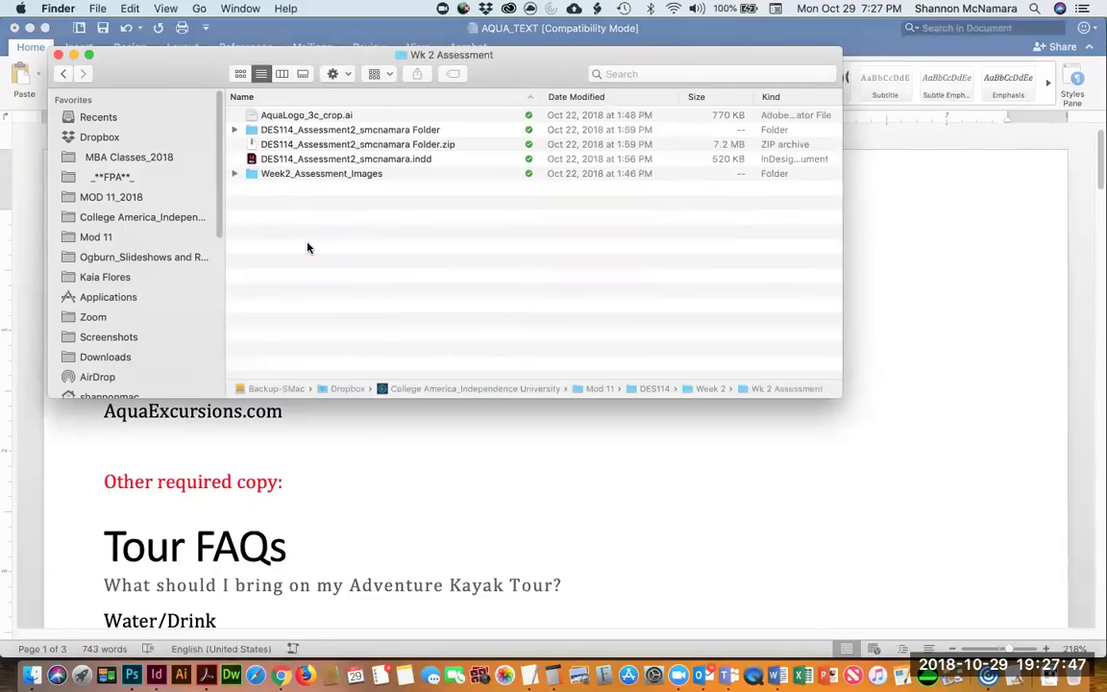
double_click(331, 161)
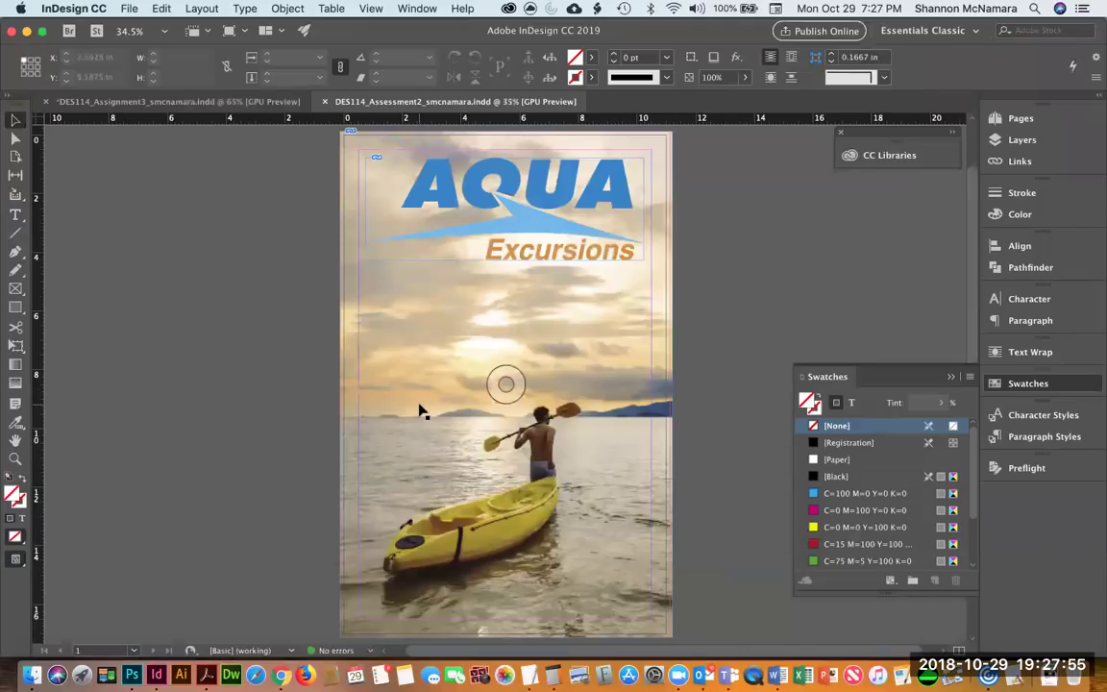
left_click(324, 102)
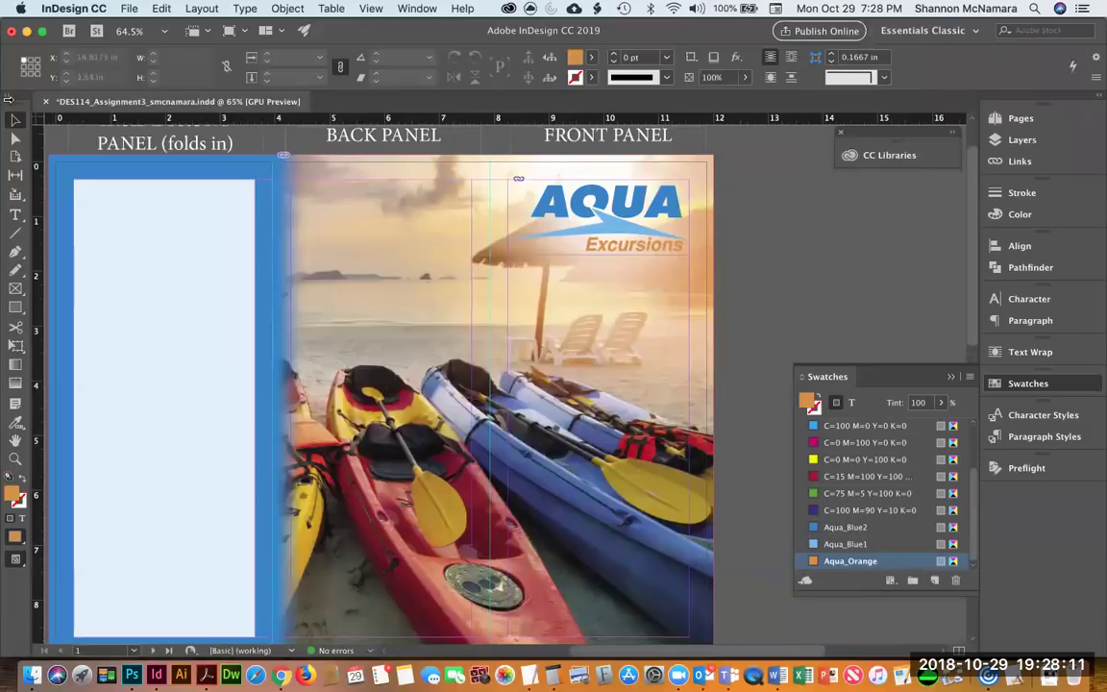
With nothing selected, set the default type font to Helvetica Neue LT Std 95 Black and the default fill to Aqua_Blue2.
left_click(16, 214)
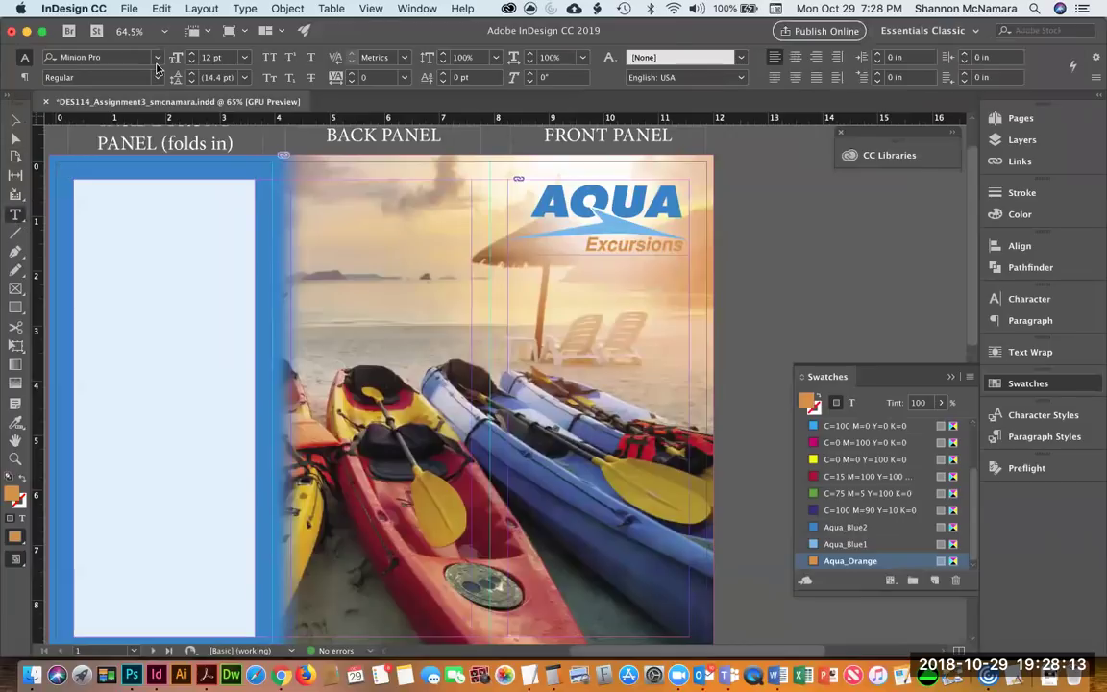
left_click(160, 58)
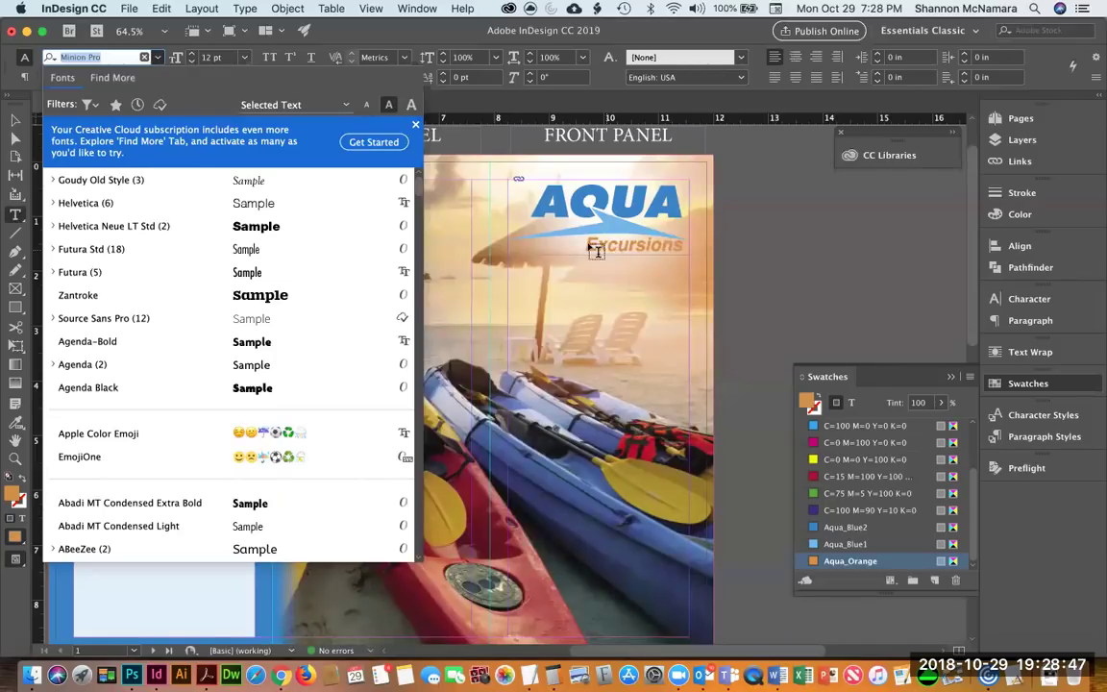
scroll(97, 392, "down", 5)
scroll(97, 392, "down", 12)
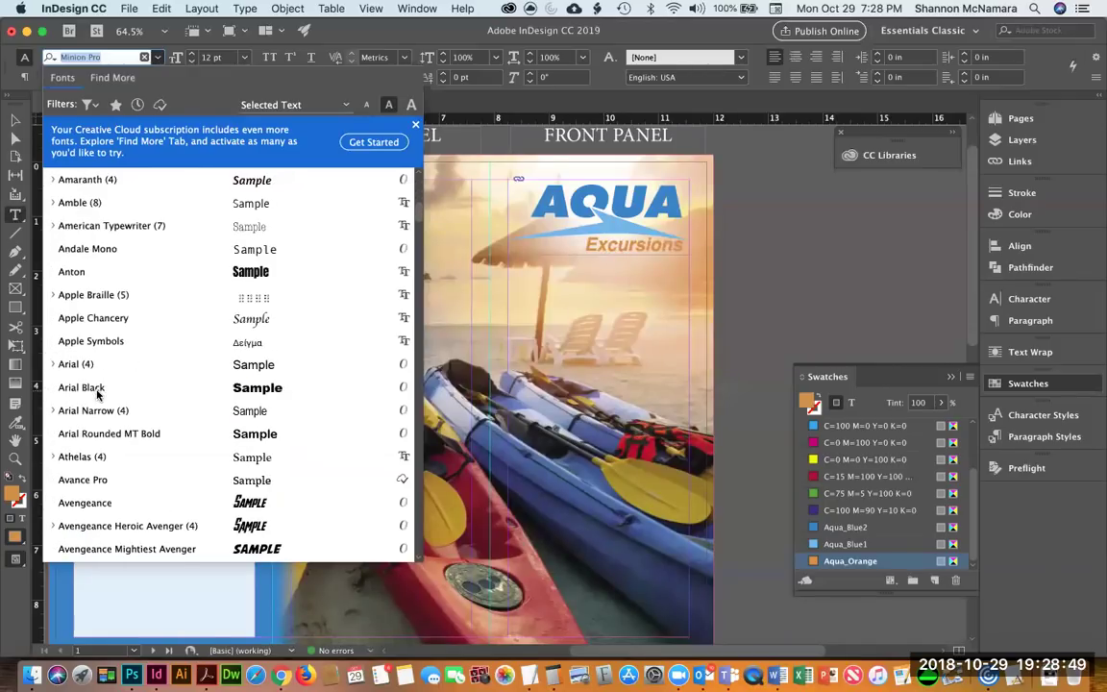
scroll(97, 392, "down", 10)
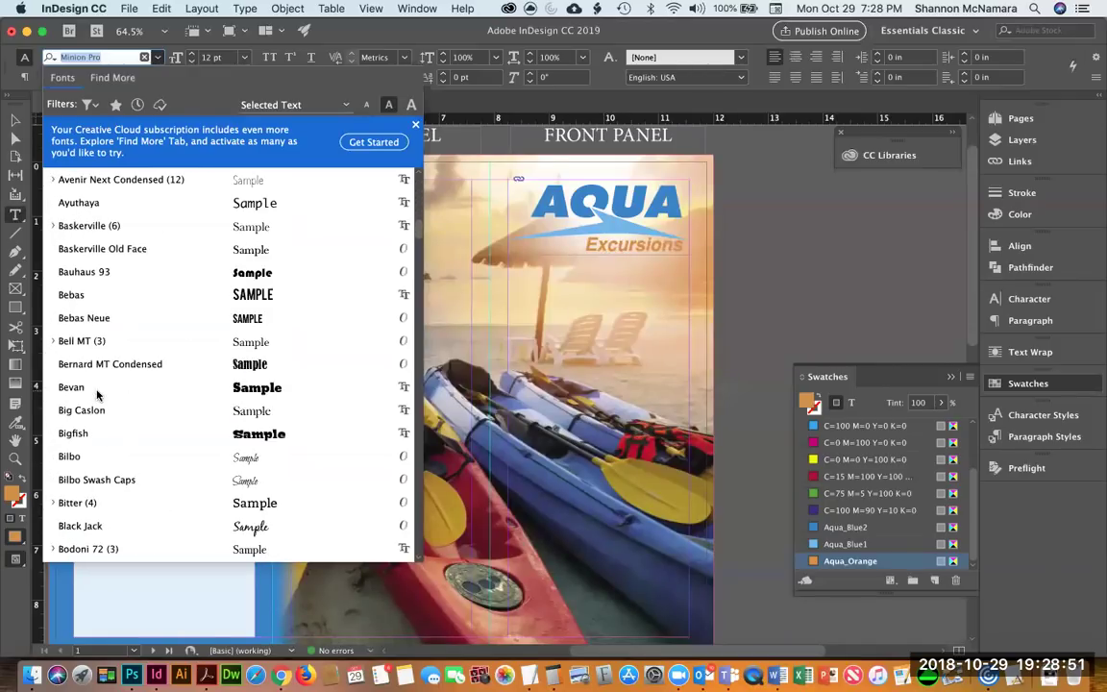
scroll(103, 400, "down", 8)
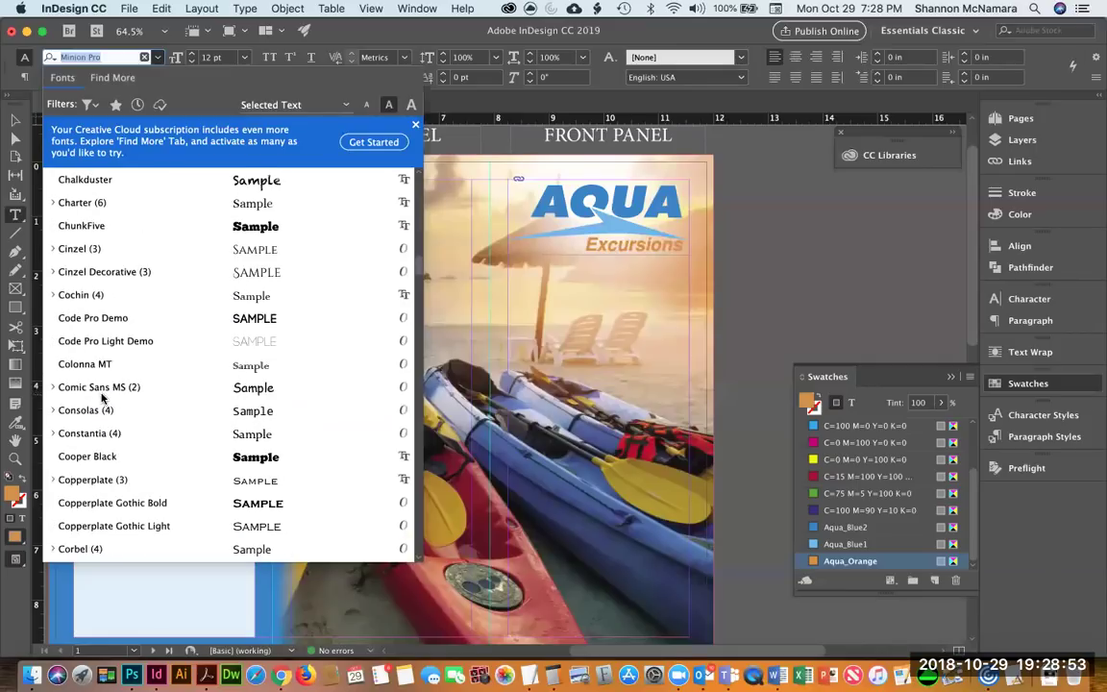
scroll(103, 404, "down", 8)
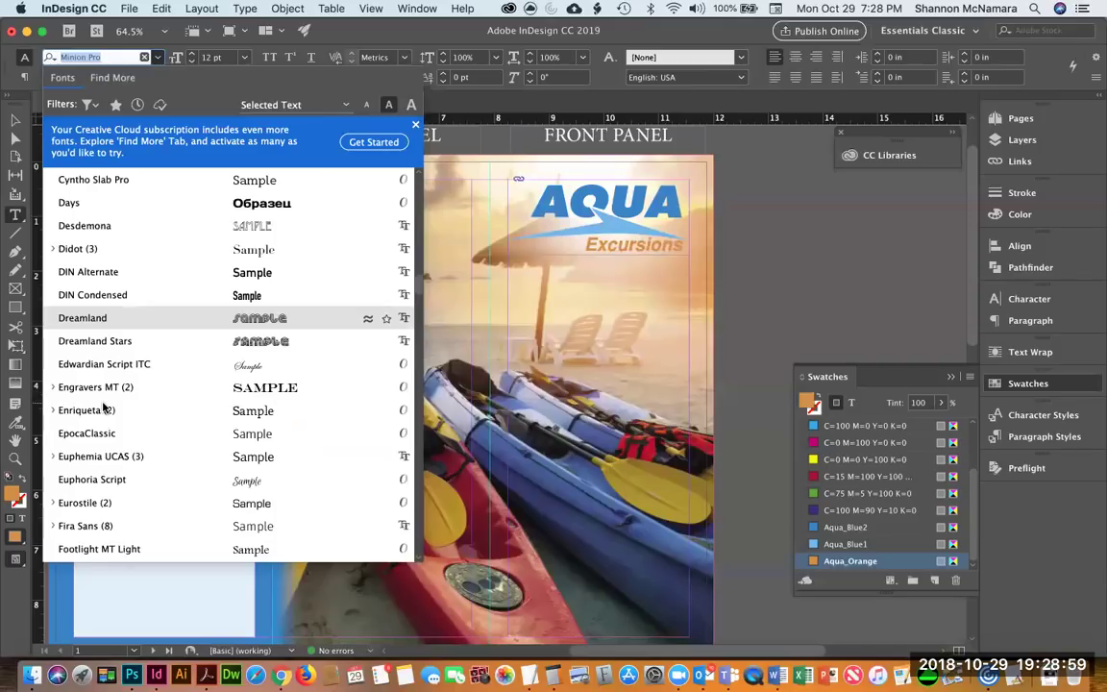
scroll(103, 407, "down", 5)
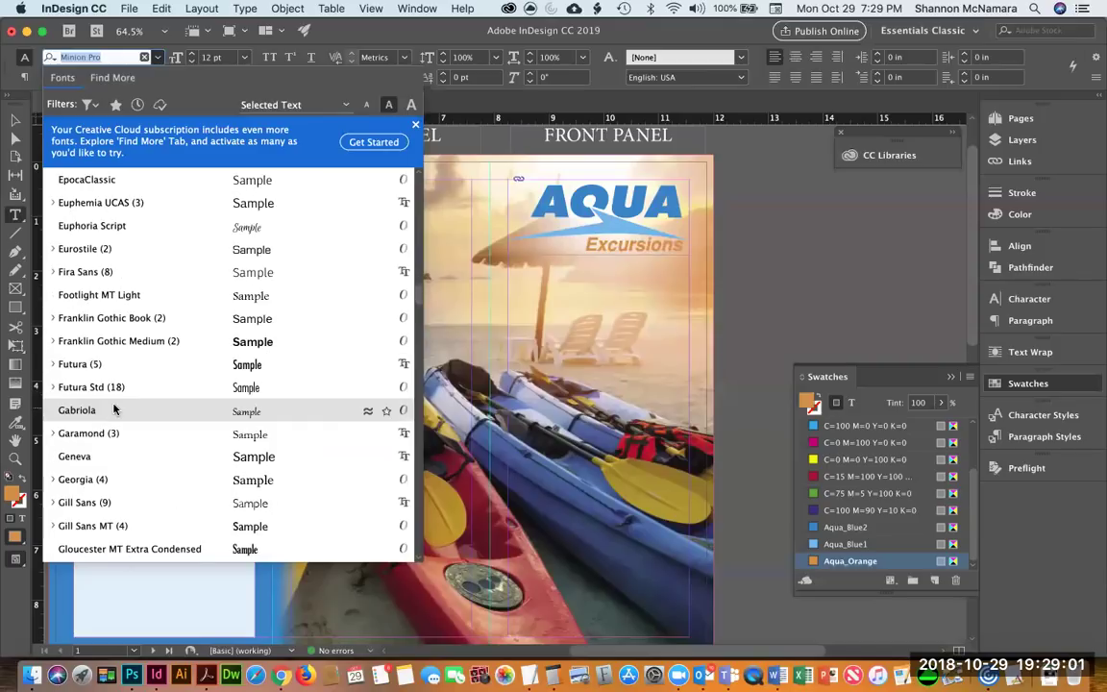
scroll(112, 412, "down", 3)
scroll(115, 414, "down", 4)
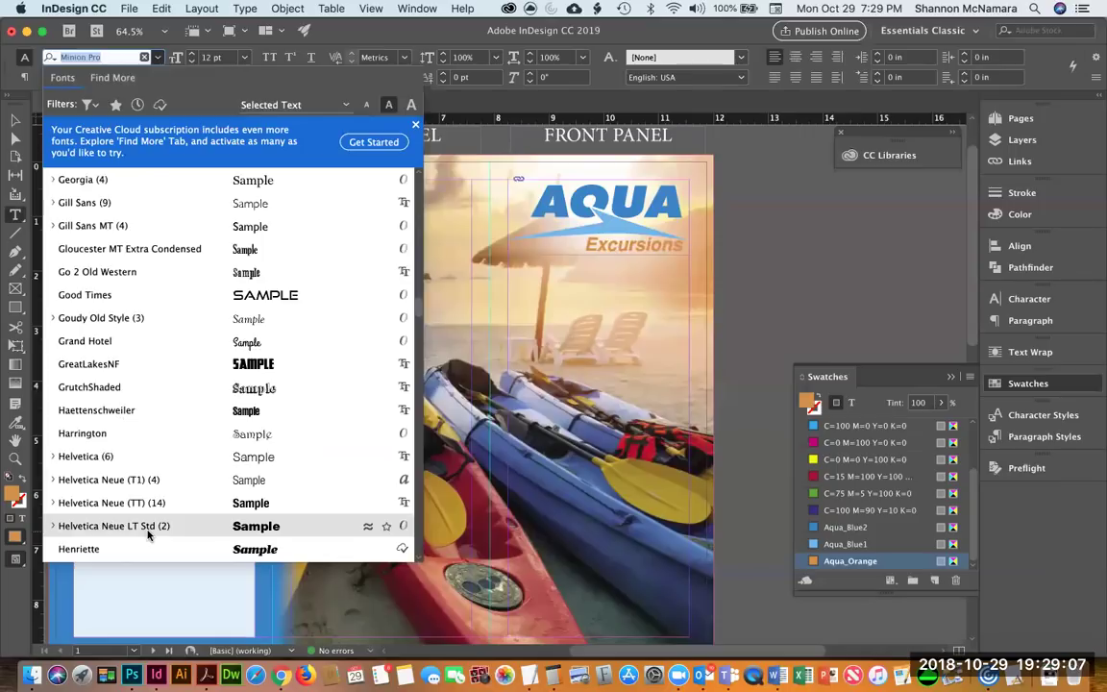
left_click(113, 527)
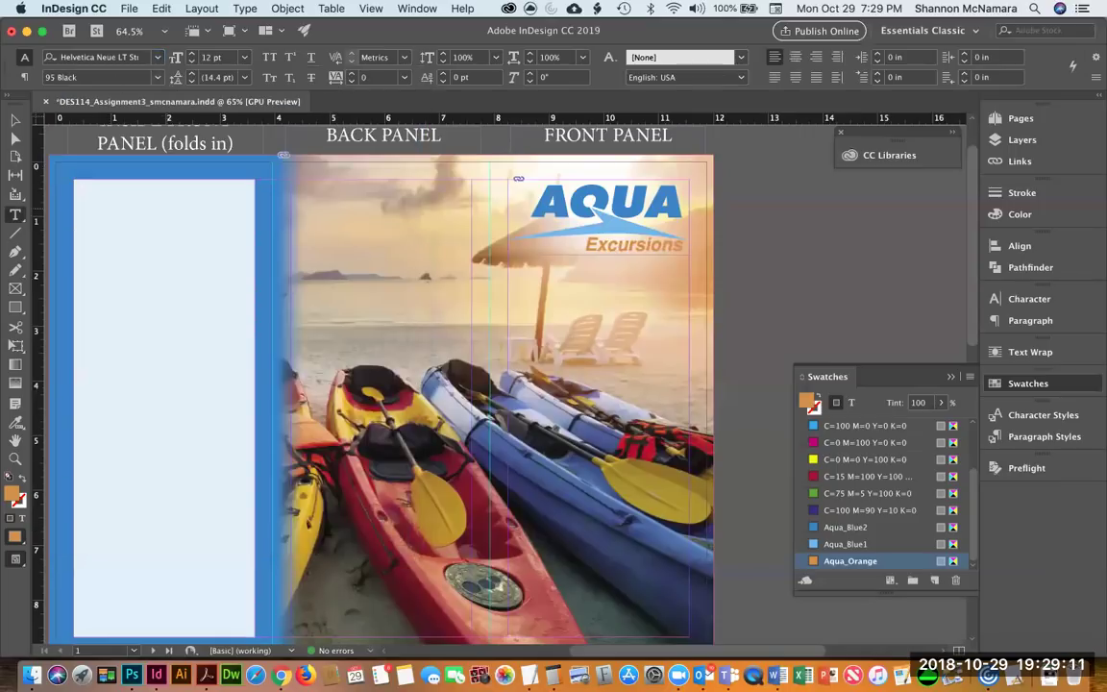
left_click(854, 530)
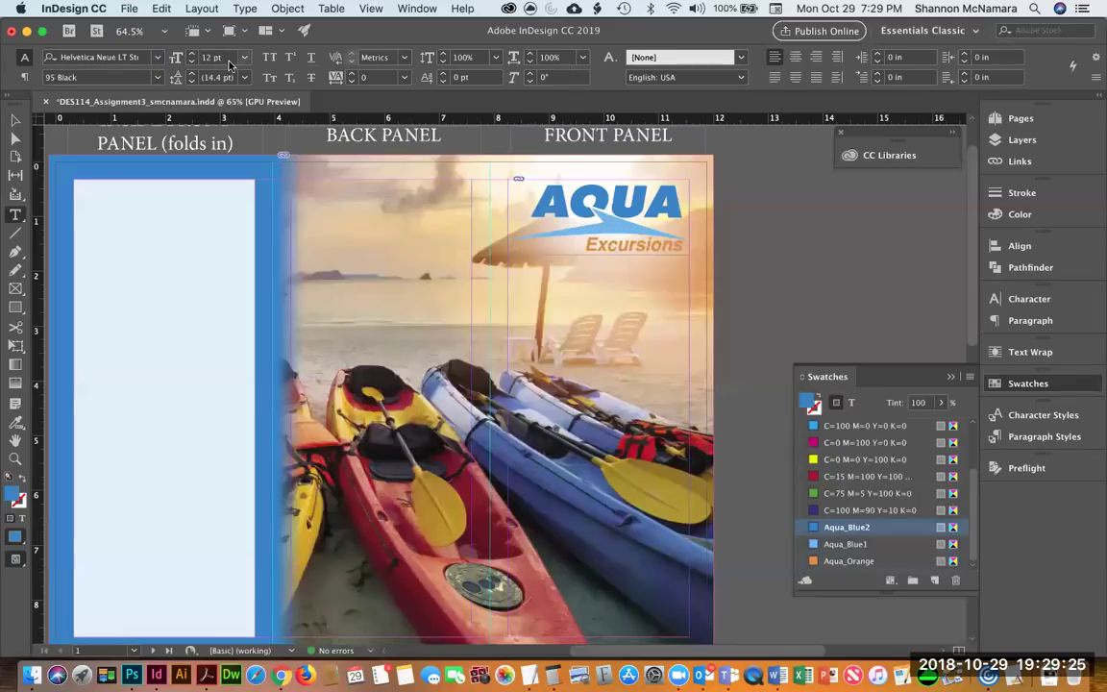
Draw a tall text frame just inside the edges of the pale inset on the inside front panel and deselect it.
left_click_drag(84, 196, 247, 634)
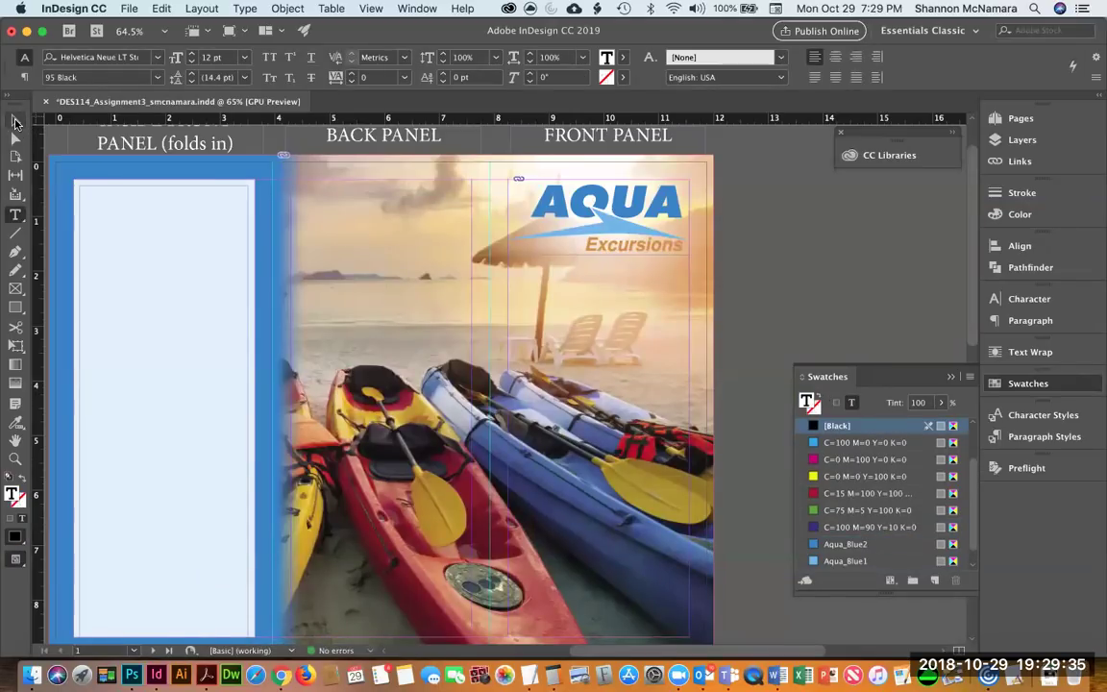
left_click(14, 119)
scroll(274, 246, "left", 5)
left_click(164, 179)
left_click_drag(163, 179, 507, 338)
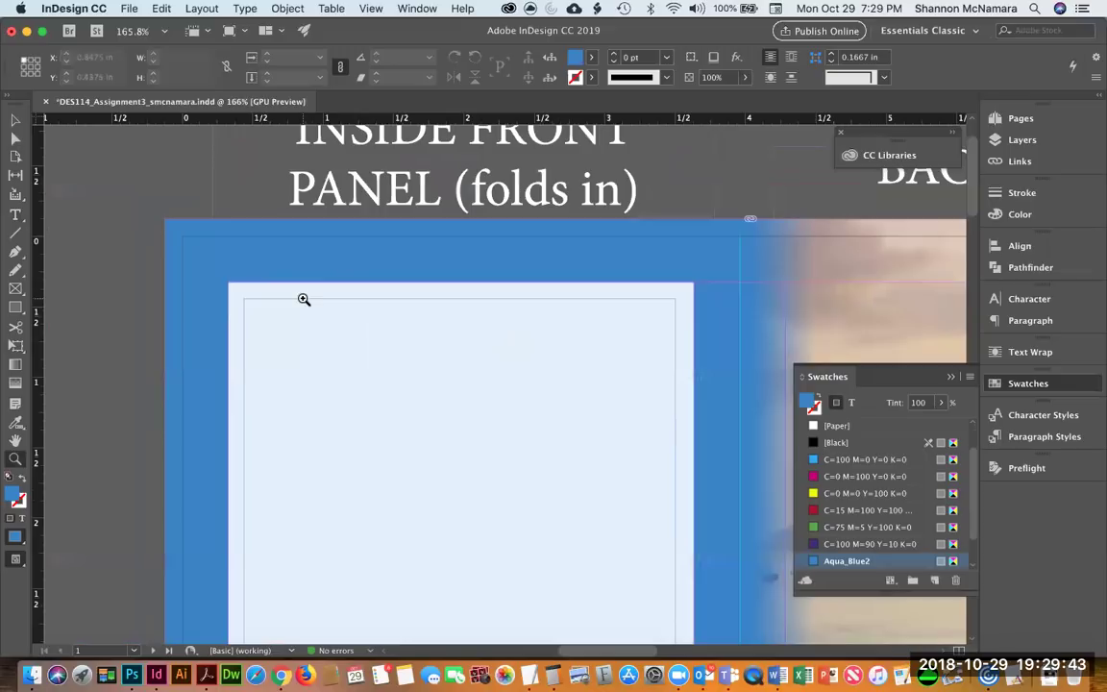
Copy the "About Us" heading from AQUA_TEXT in Word and paste it into the text frame on InDesign's inside front panel.
key("t")
left_click(247, 312)
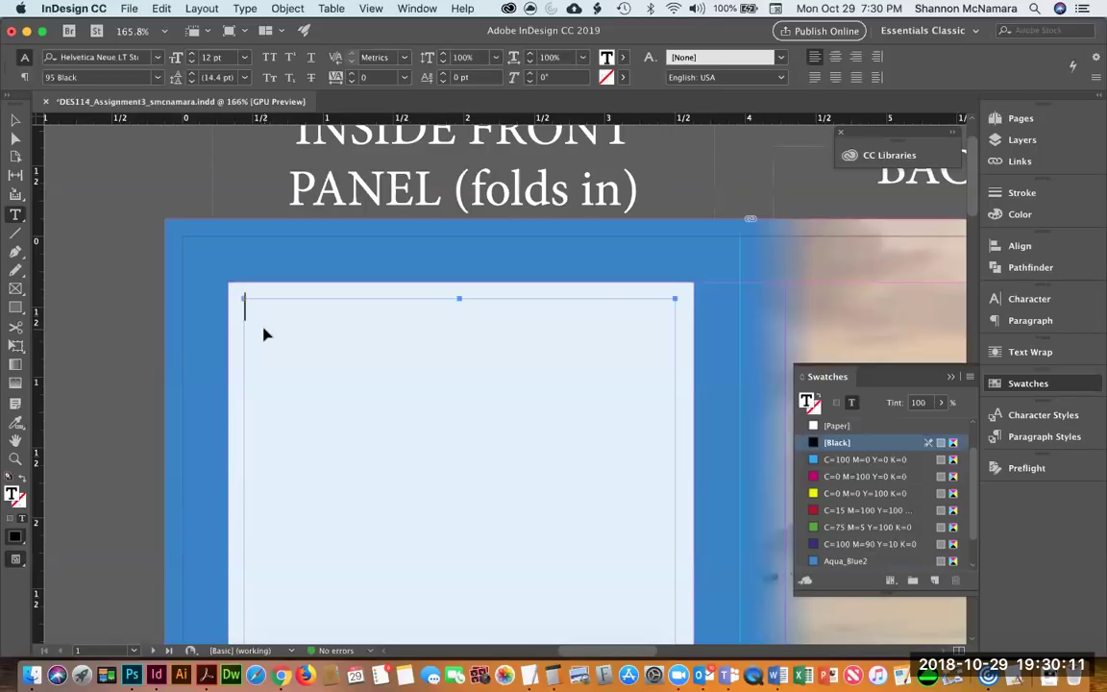
key("super+Tab")
left_click(264, 334)
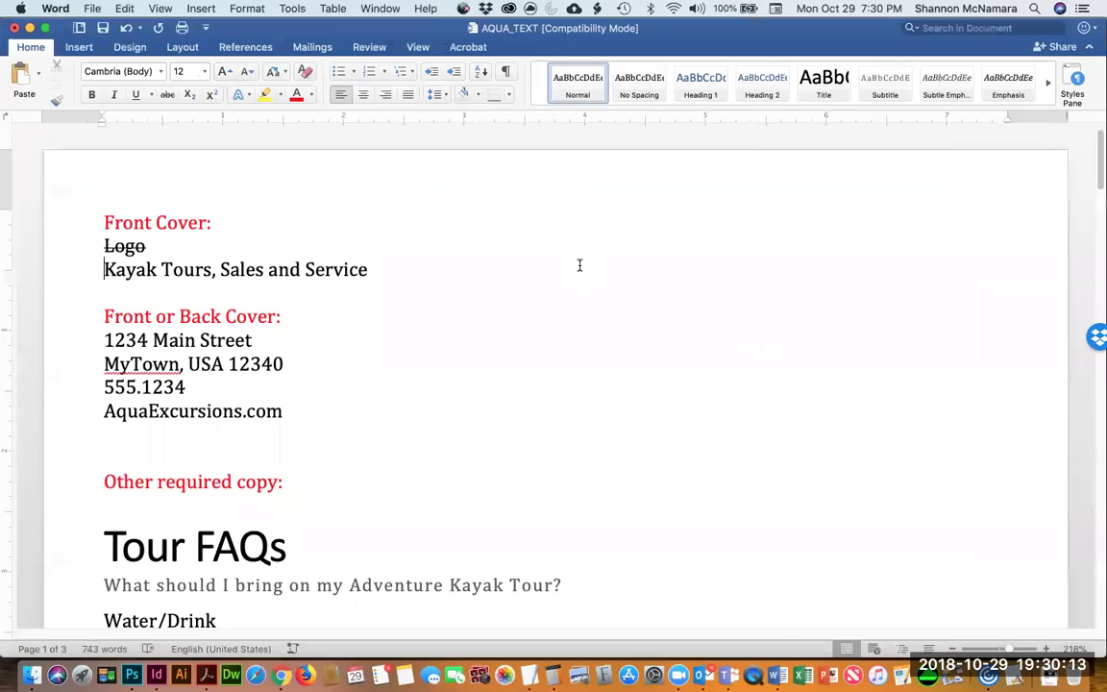
scroll(83, 405, "down", 3)
scroll(101, 423, "down", 15)
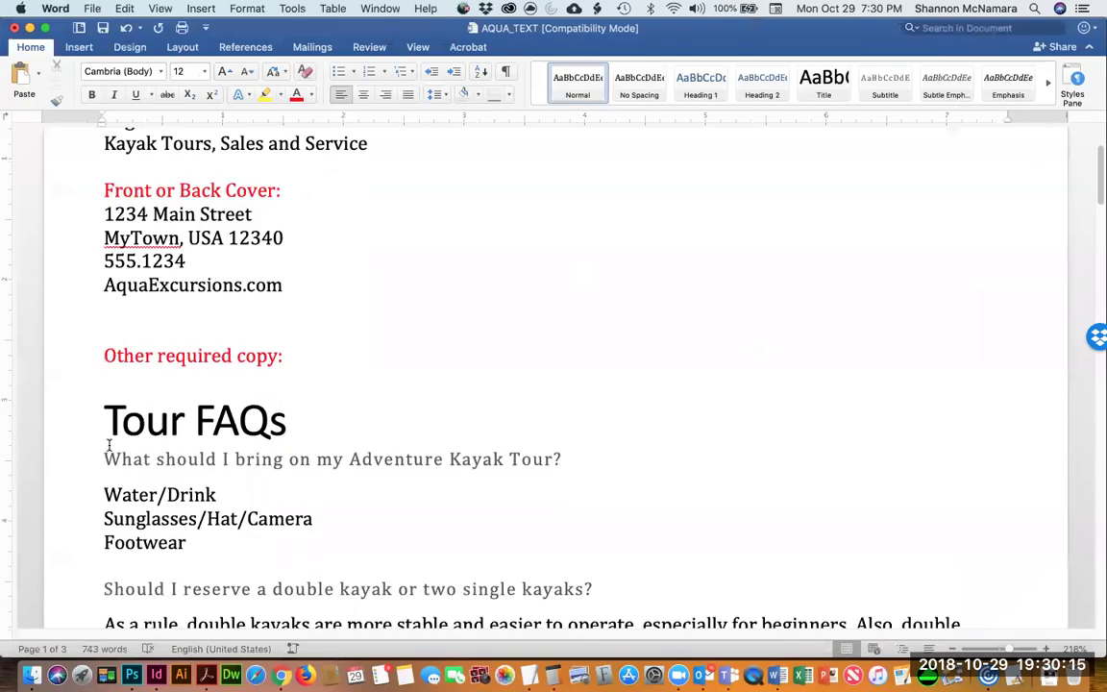
scroll(107, 444, "down", 20)
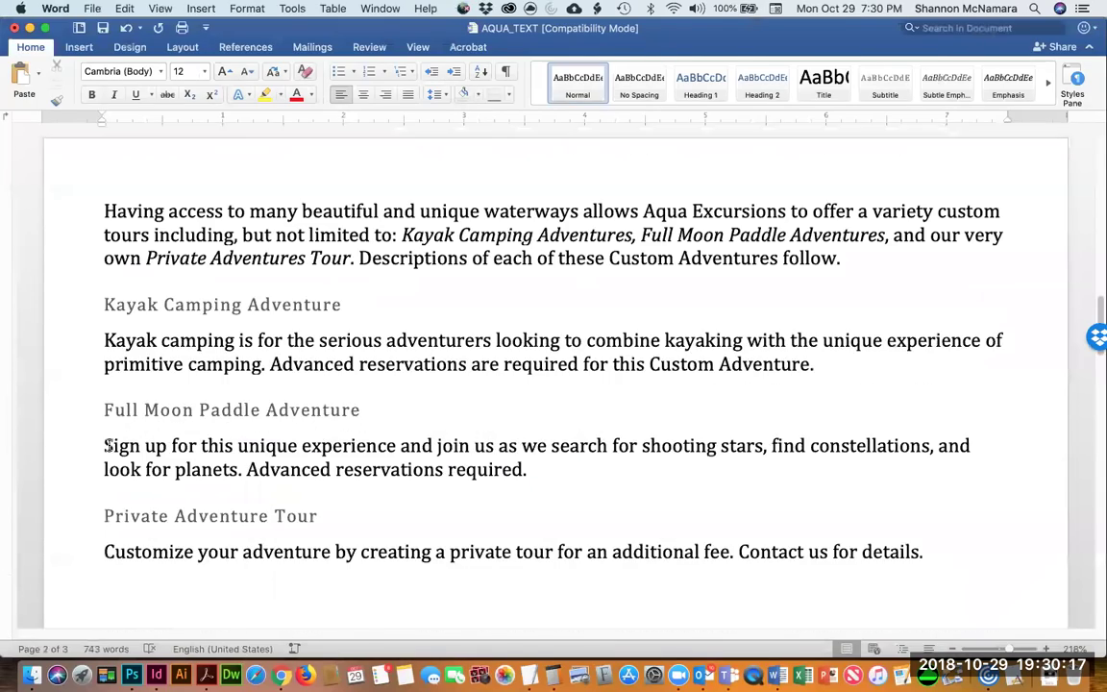
left_click_drag(104, 365, 274, 362)
key("super+c")
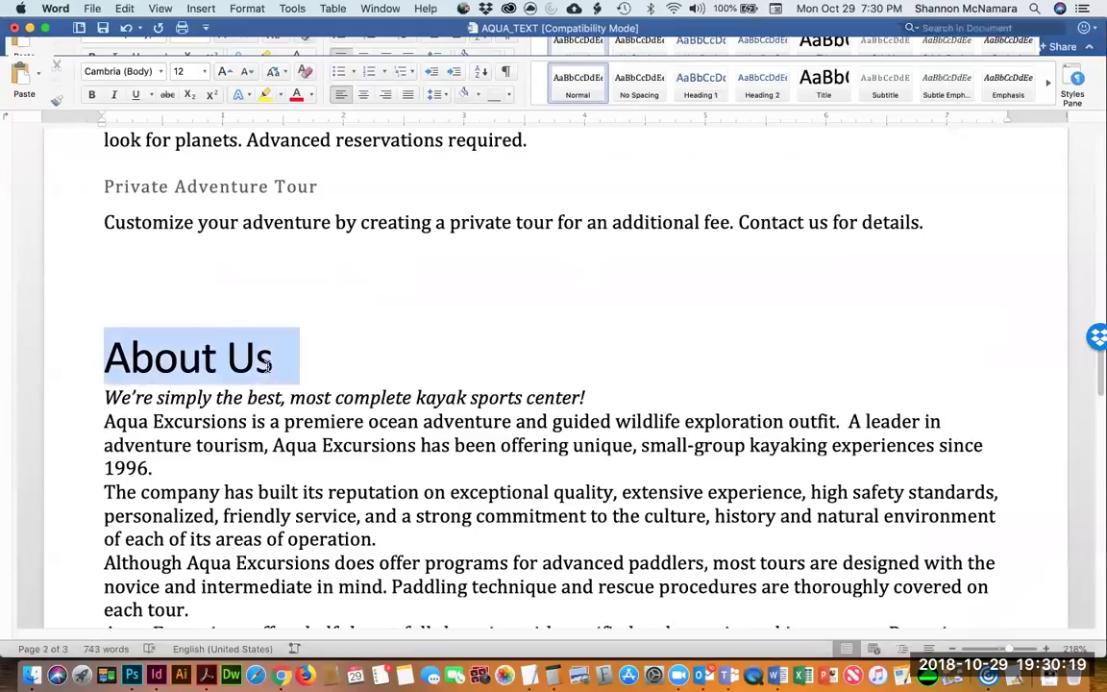
key("super+Tab")
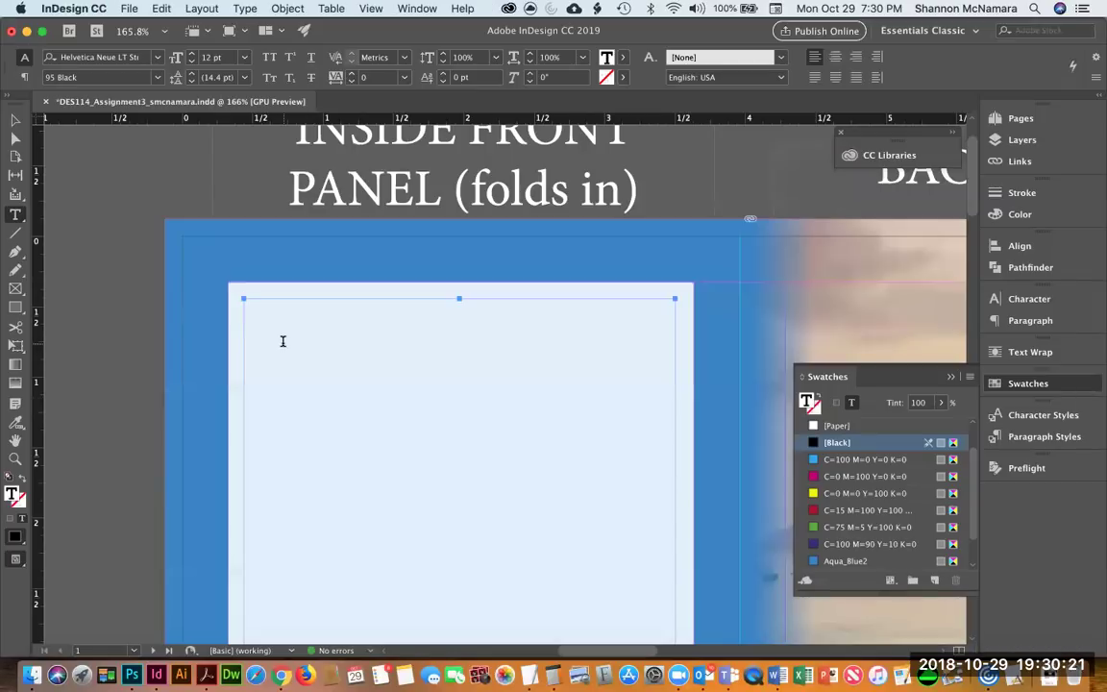
key("super+v")
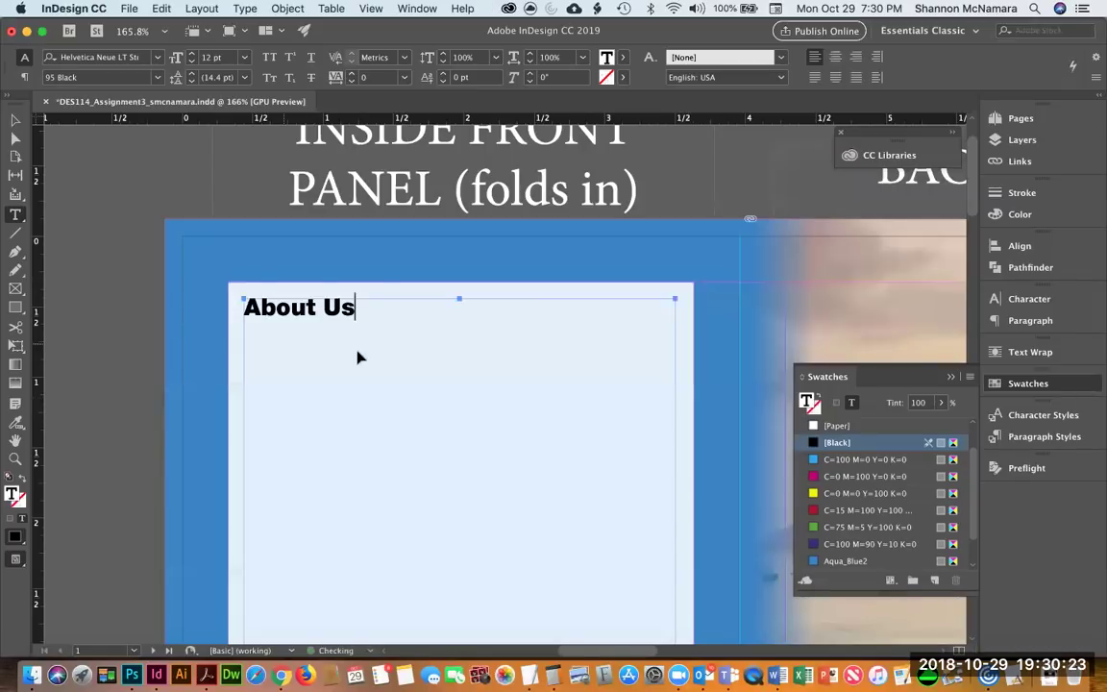
Center the "About Us" heading, color it Aqua_Blue2 and enlarge it to 24 pt.
key("super+a")
key("super+shift+c")
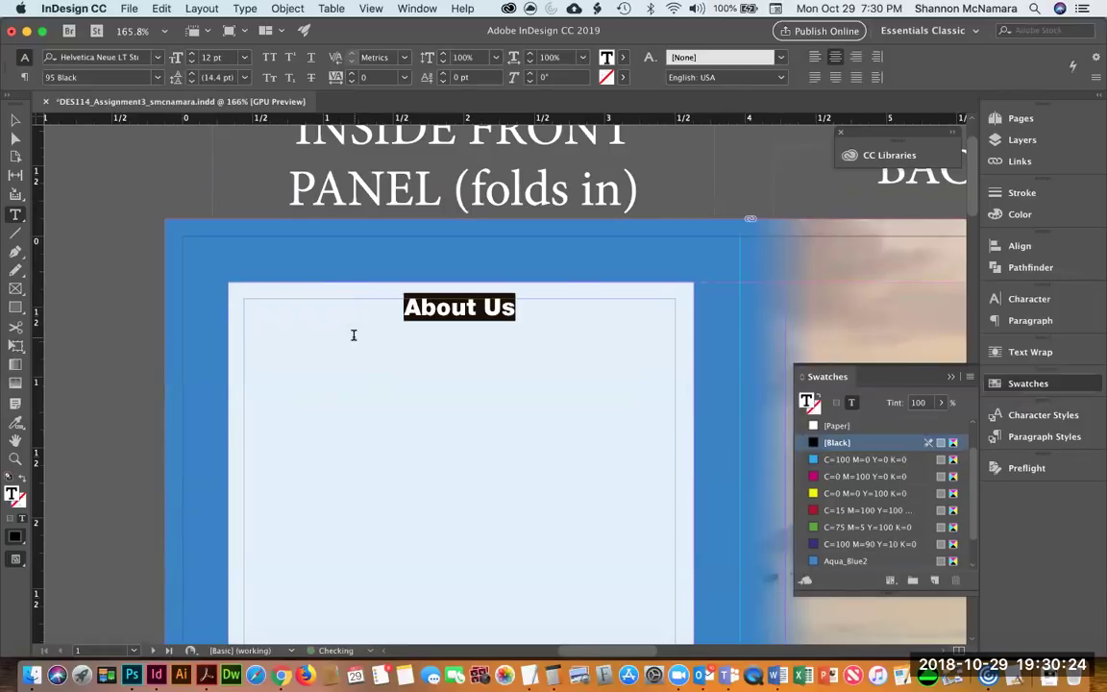
left_click(852, 562)
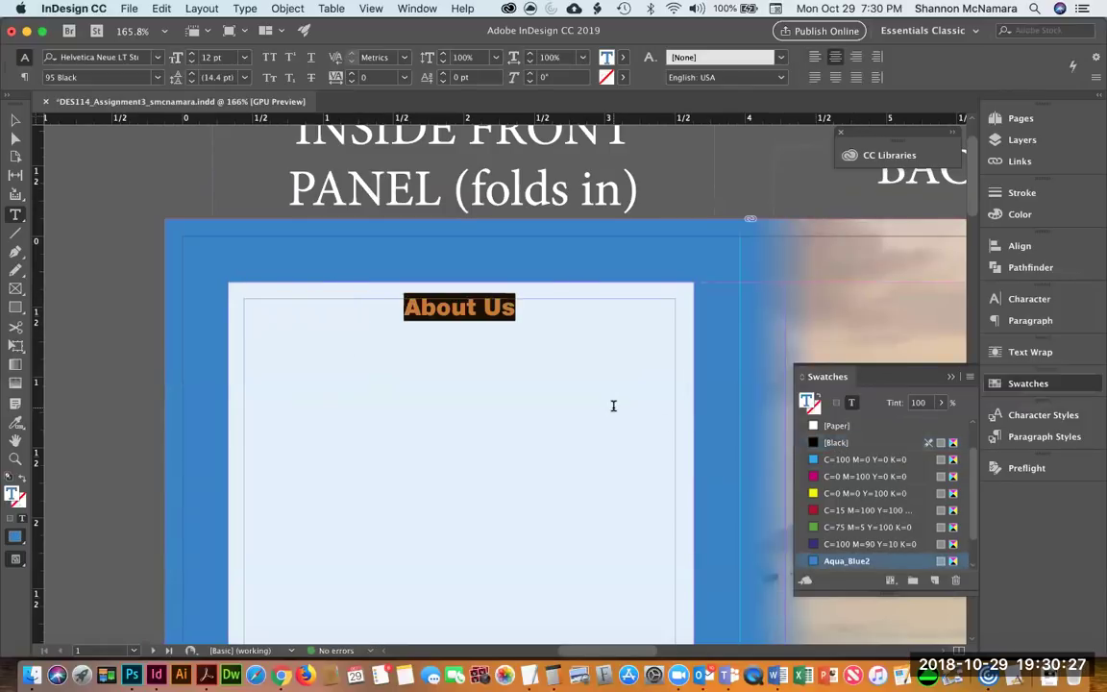
key("super+shift+period")
key("super+shift+period")
key("super+shift+period")
key("super+shift+period")
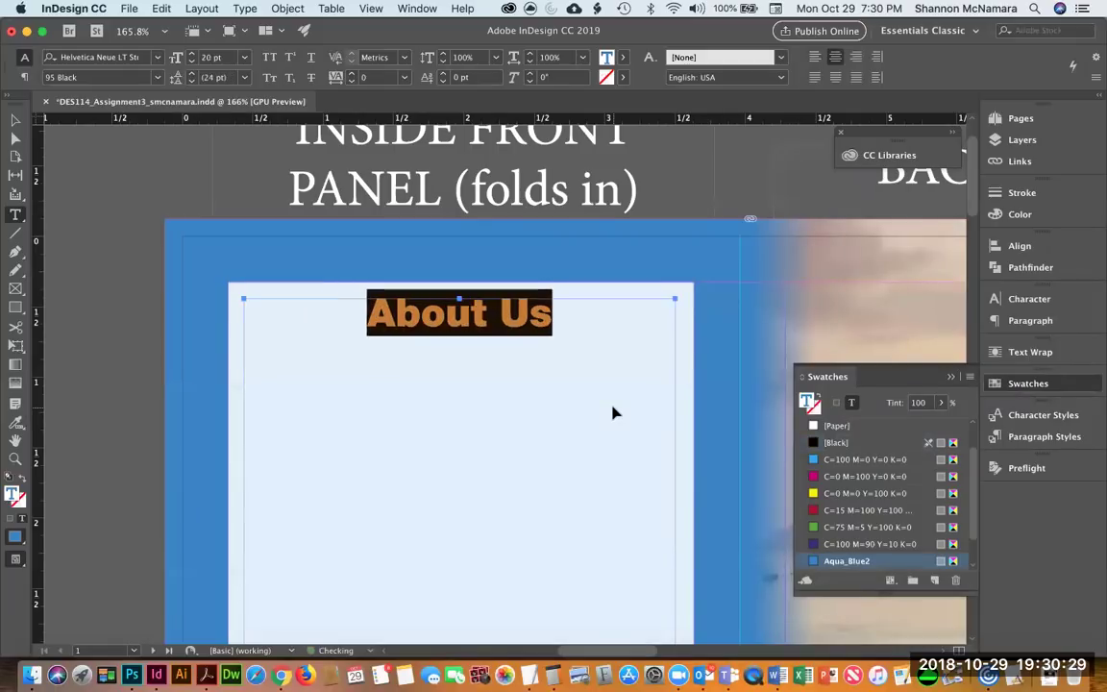
key("super+shift+period")
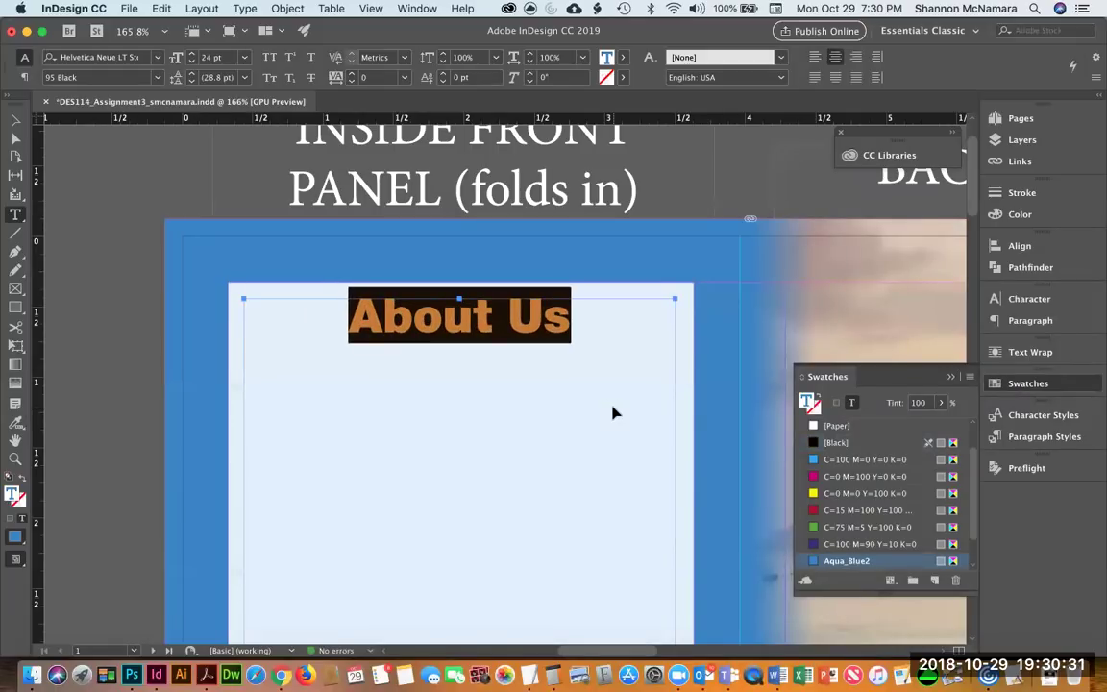
key("Right")
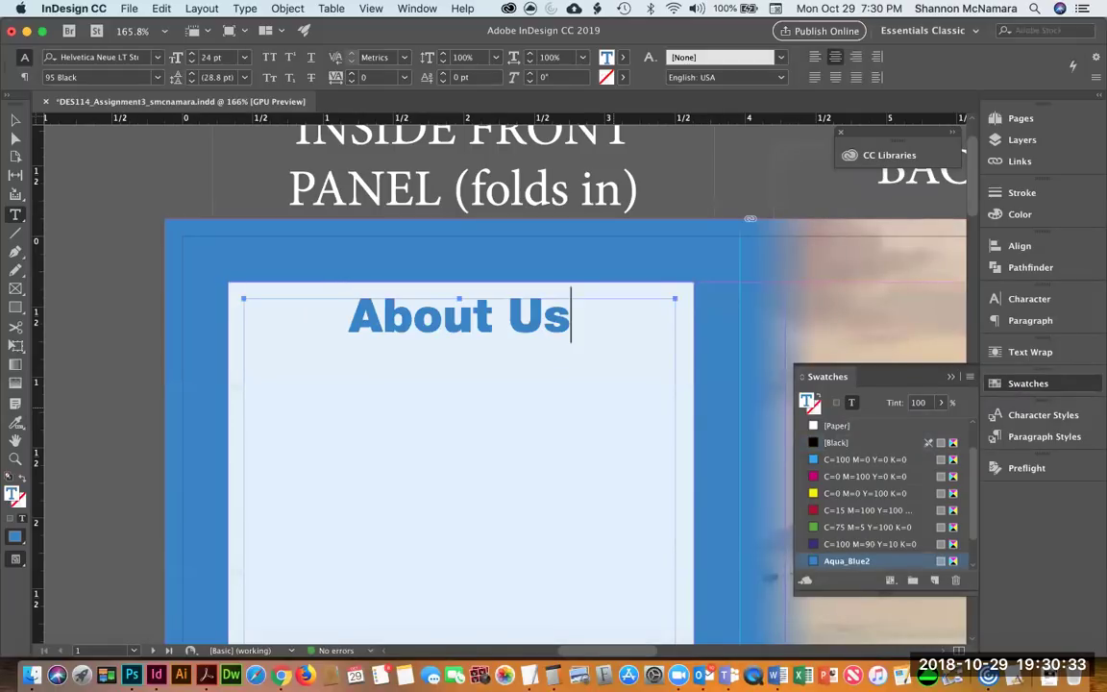
Create a paragraph style named Headline from the "About Us" formatting, apply it to the heading, and deselect everything.
key("super+a")
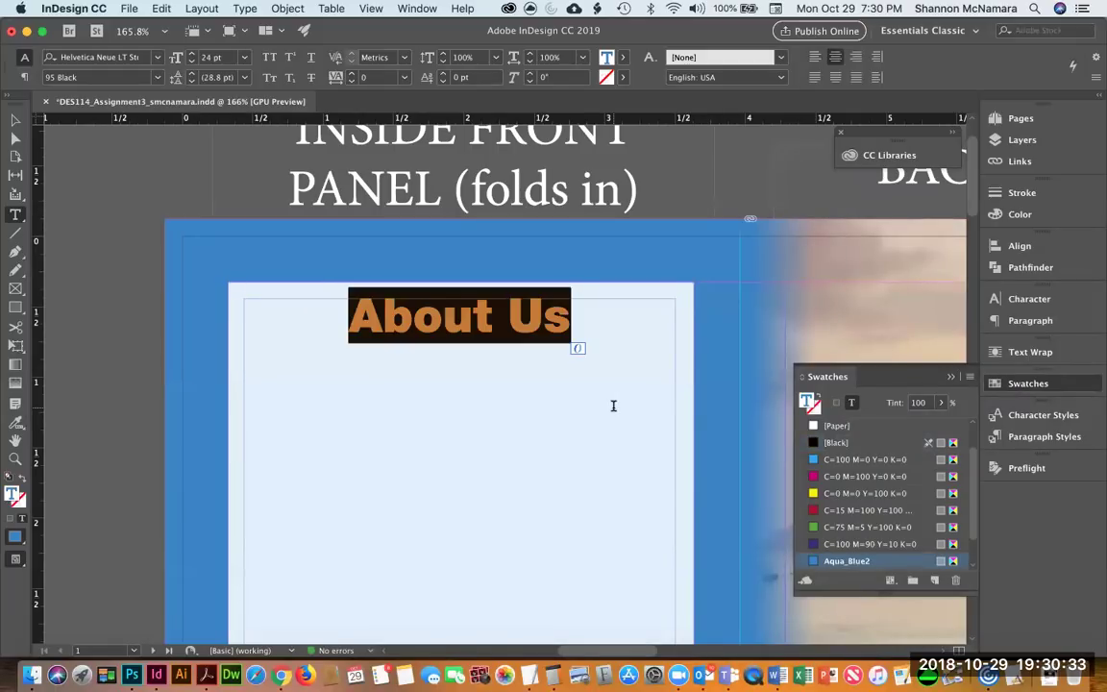
left_click(1031, 438)
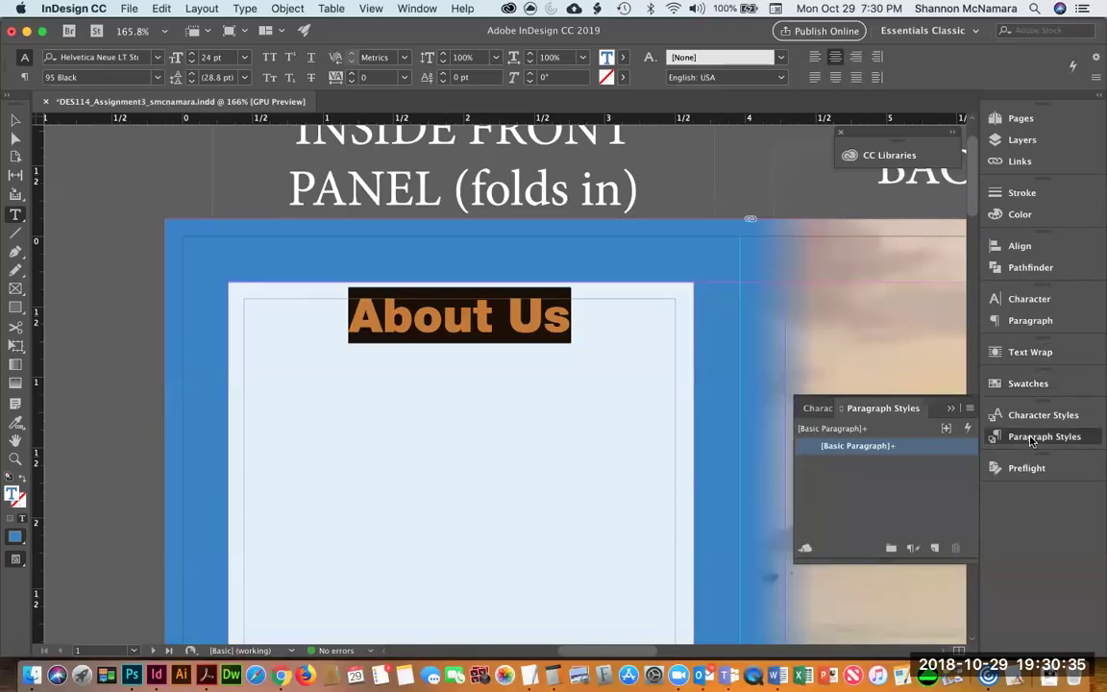
left_click(931, 550)
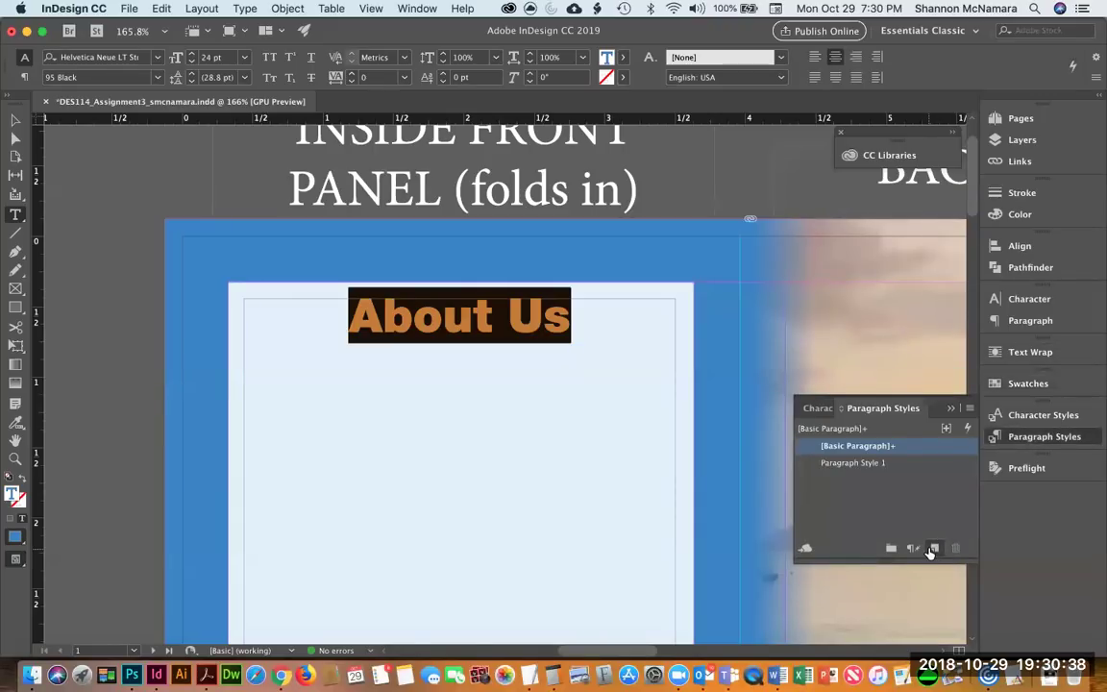
left_click(840, 465)
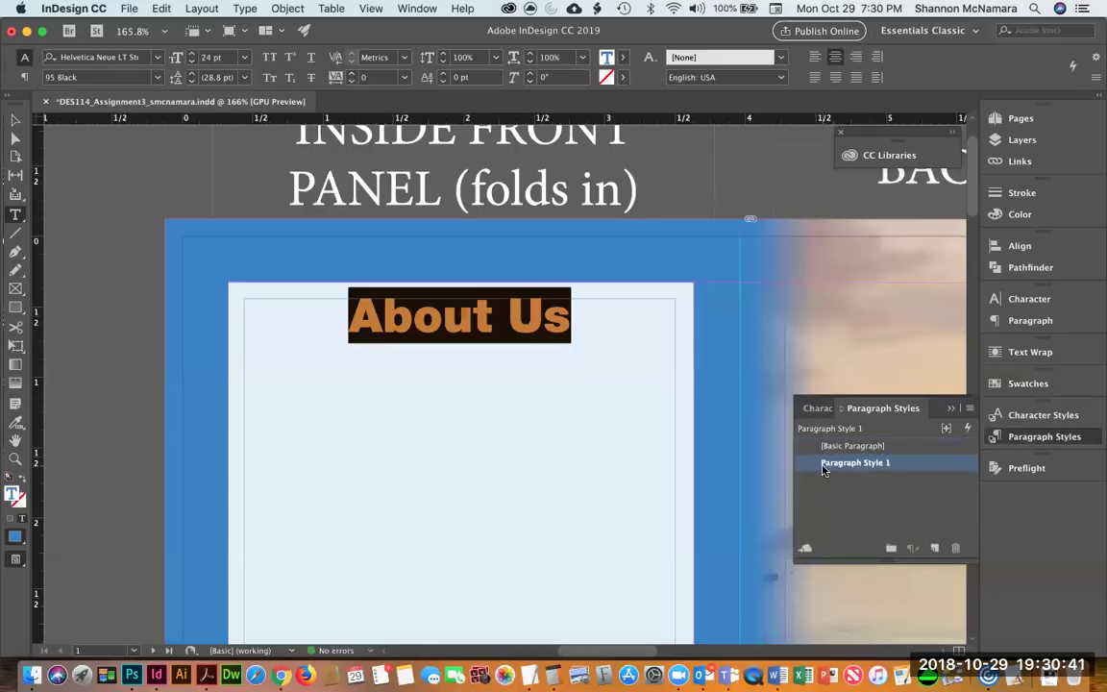
left_click(828, 466)
double_click(826, 467)
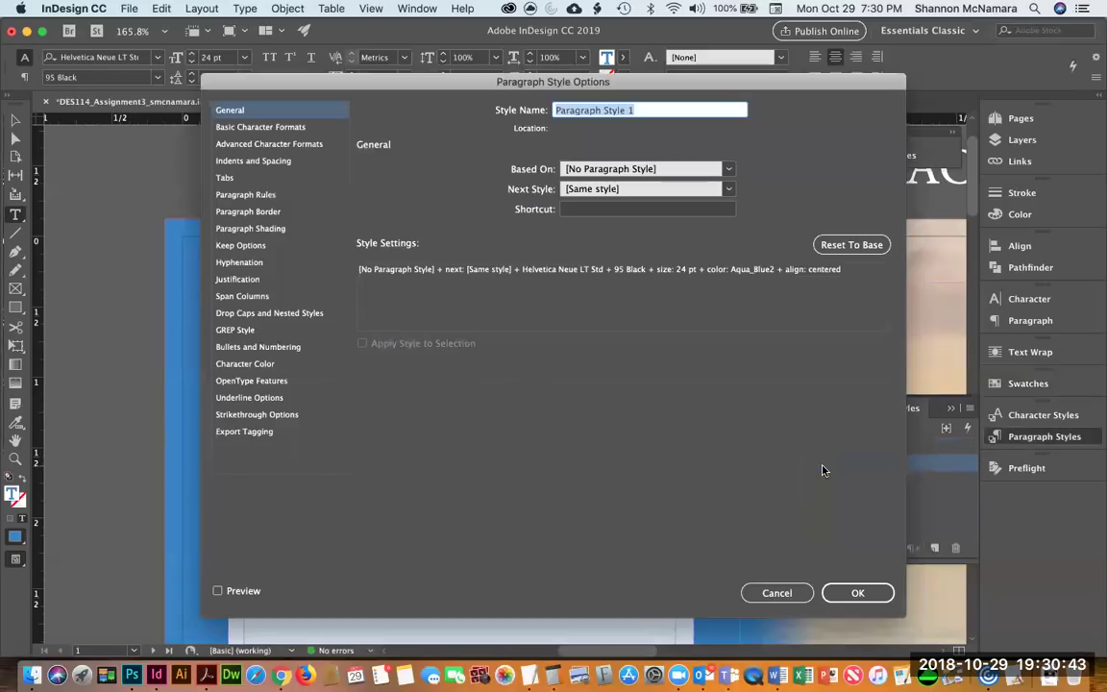
type("Headline")
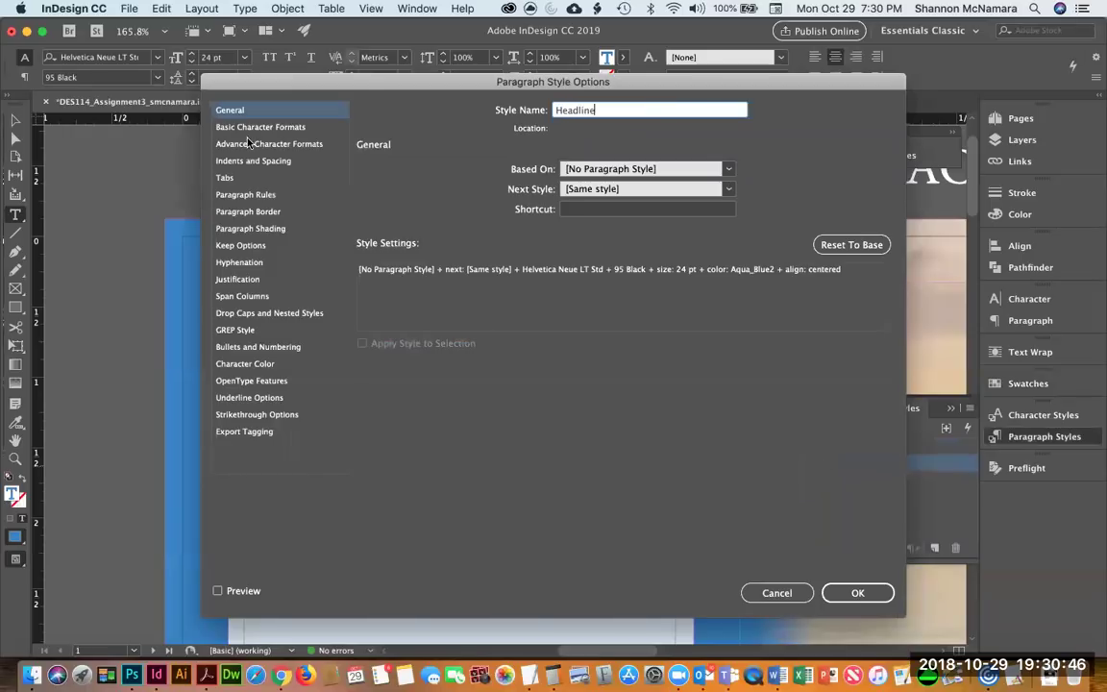
left_click(248, 128)
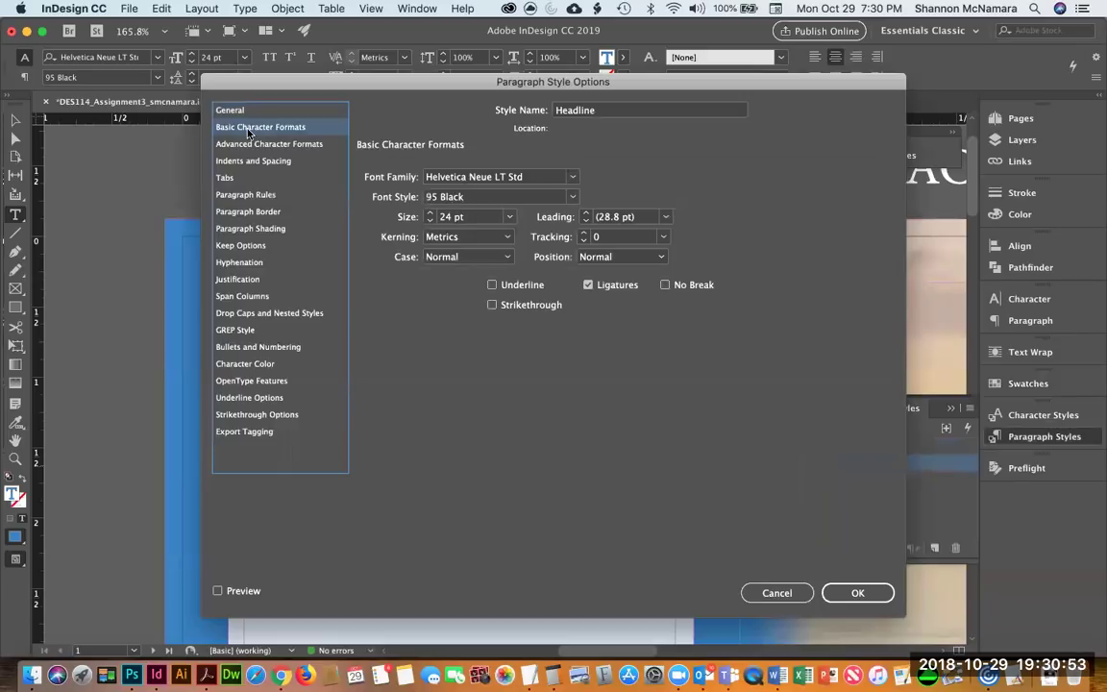
left_click(245, 363)
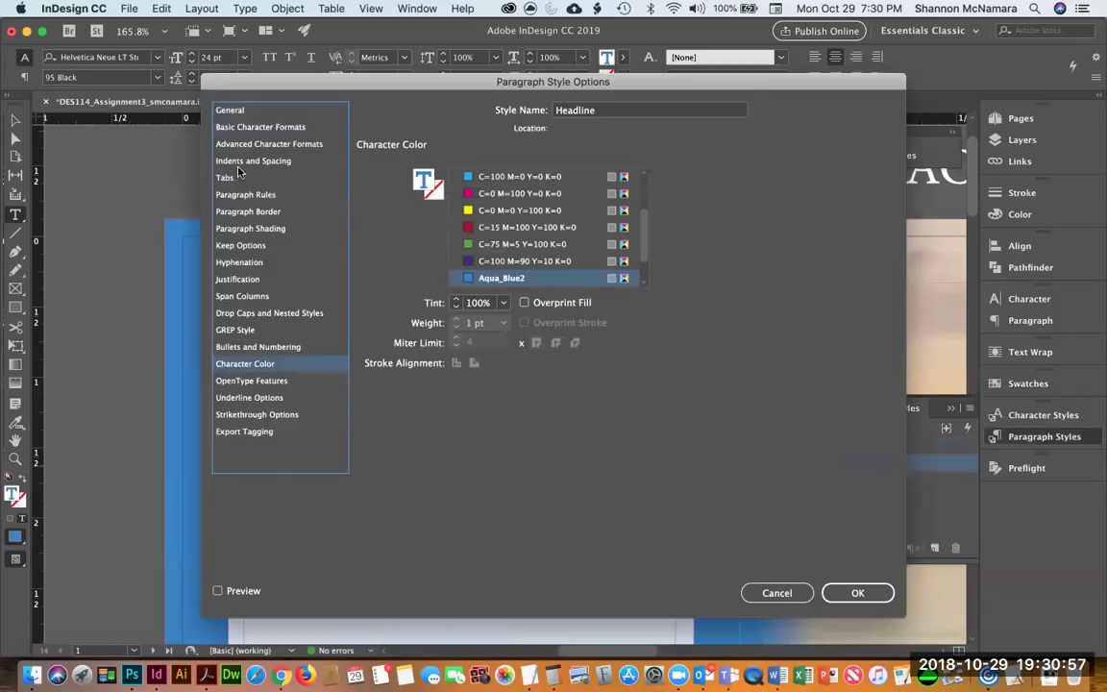
left_click(858, 593)
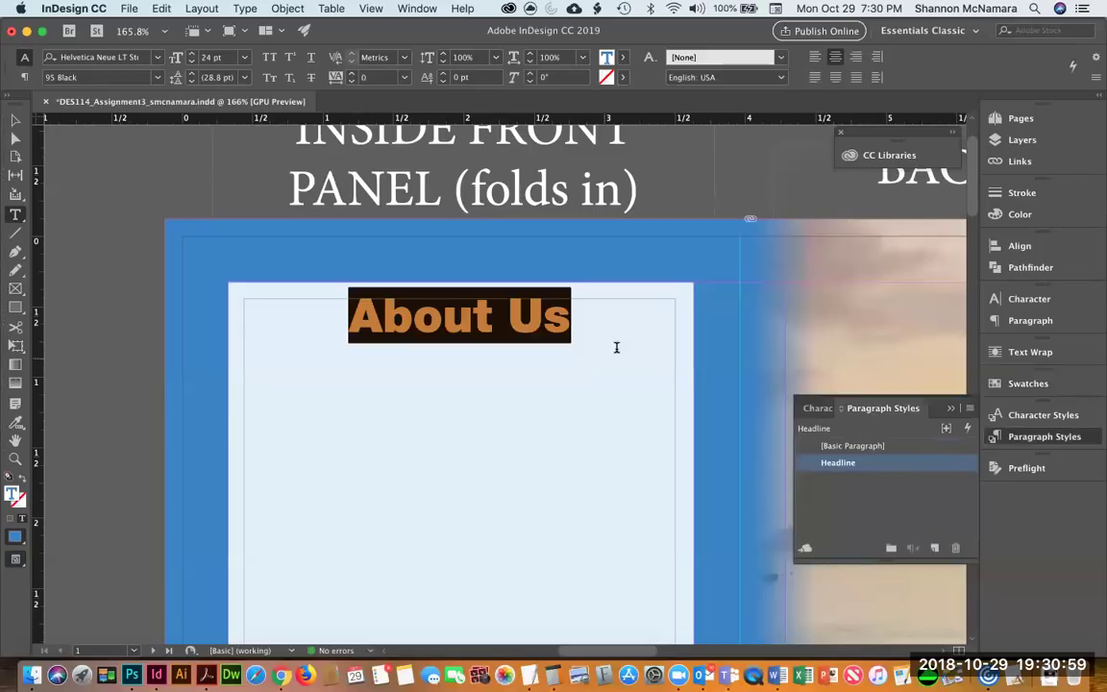
left_click(589, 328)
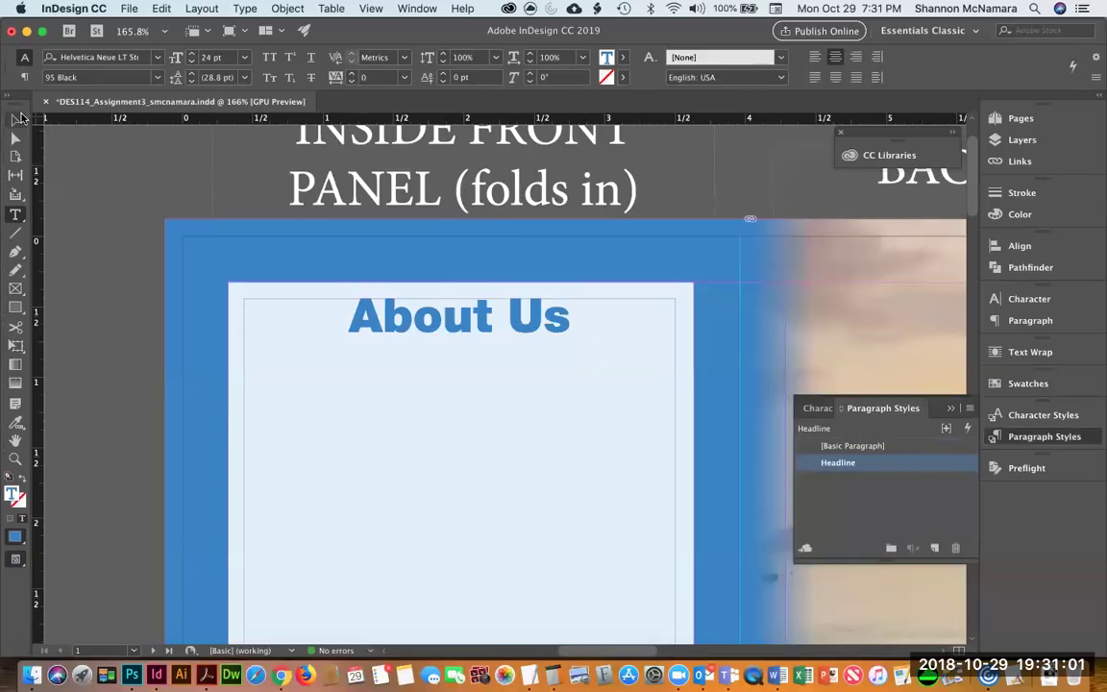
left_click(15, 119)
left_click(109, 186)
In AQUA_TEXT in Word, copy the front cover line "Kayak Tours, Sales and Service" and apply the Title style to it.
key("super+0")
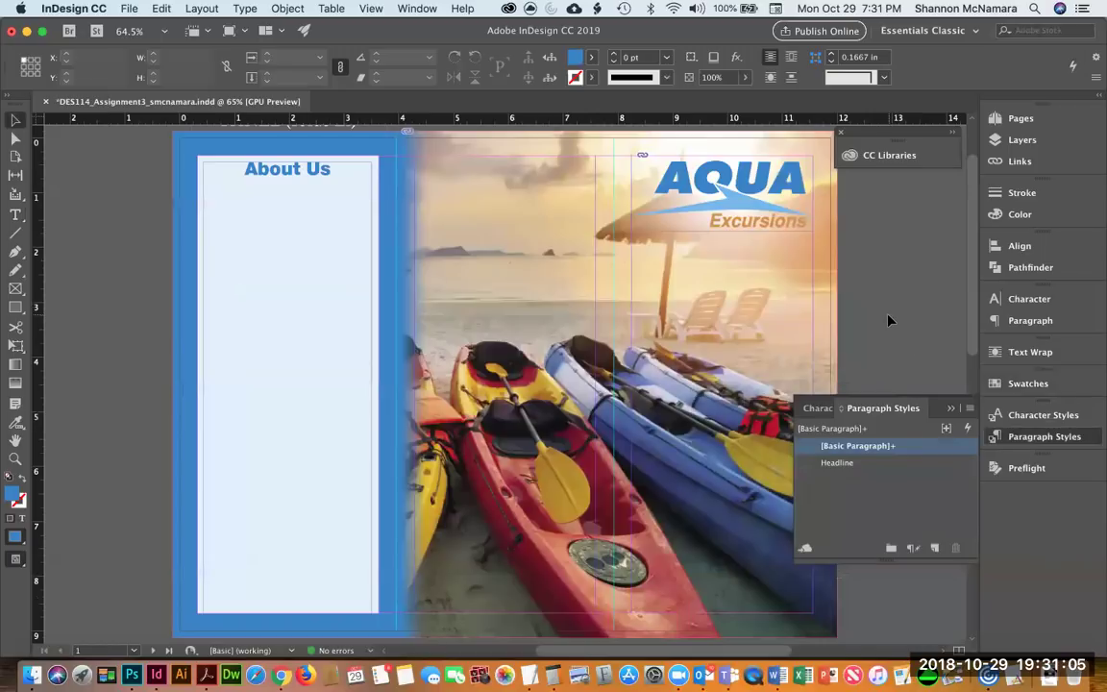
key("super+Tab")
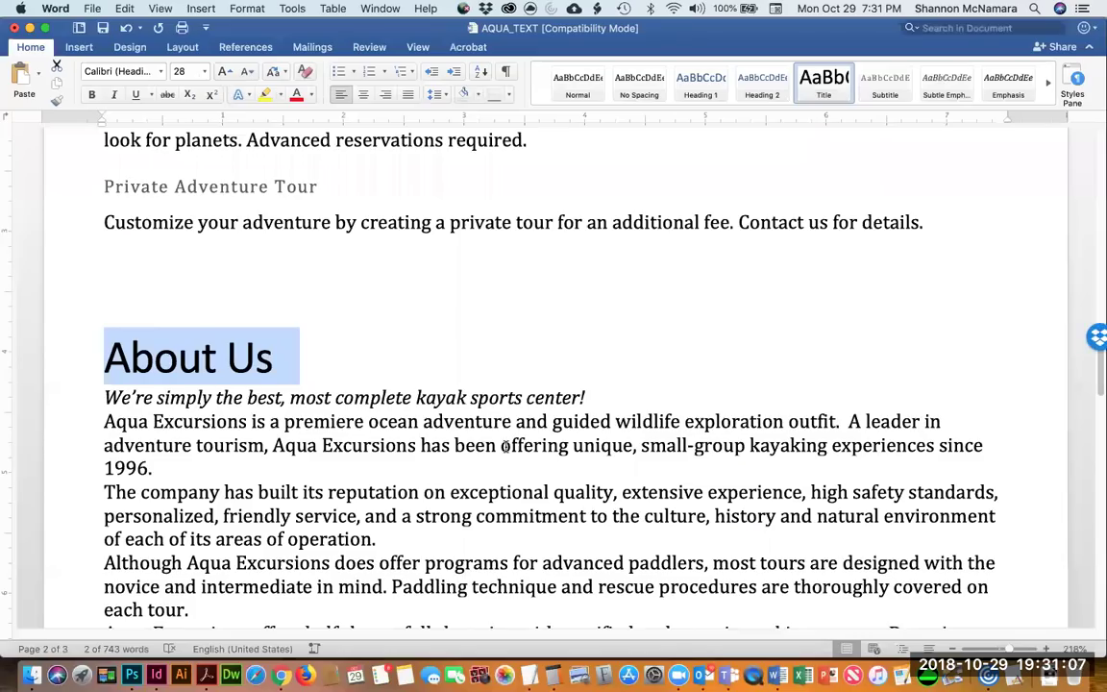
scroll(486, 441, "up", 15)
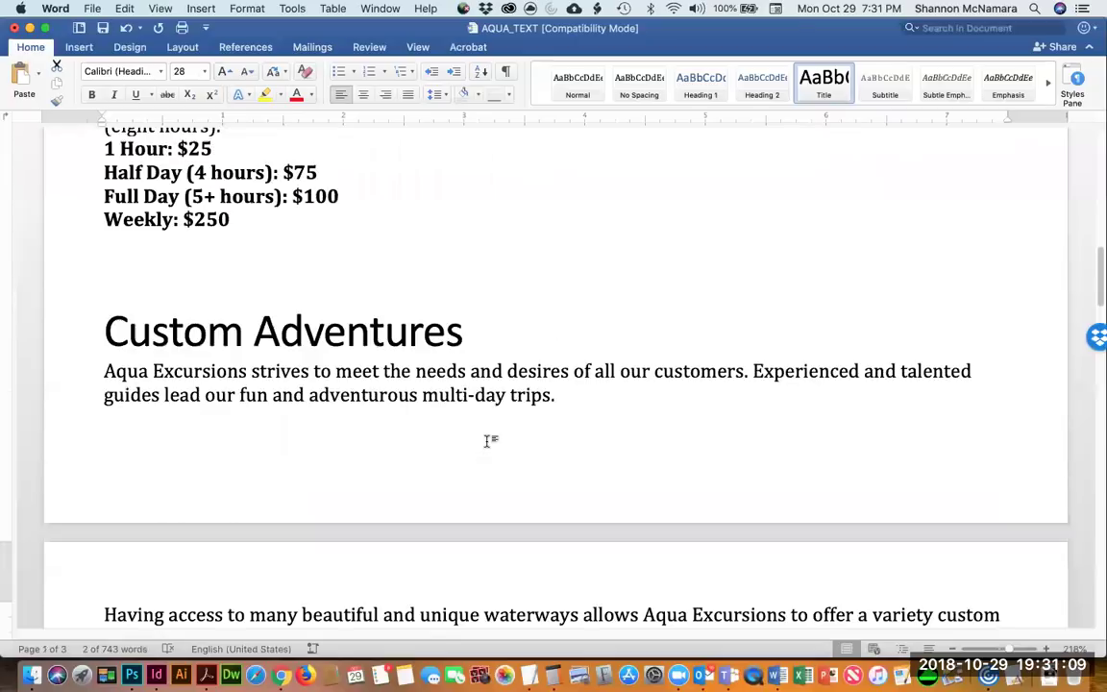
scroll(486, 442, "up", 10)
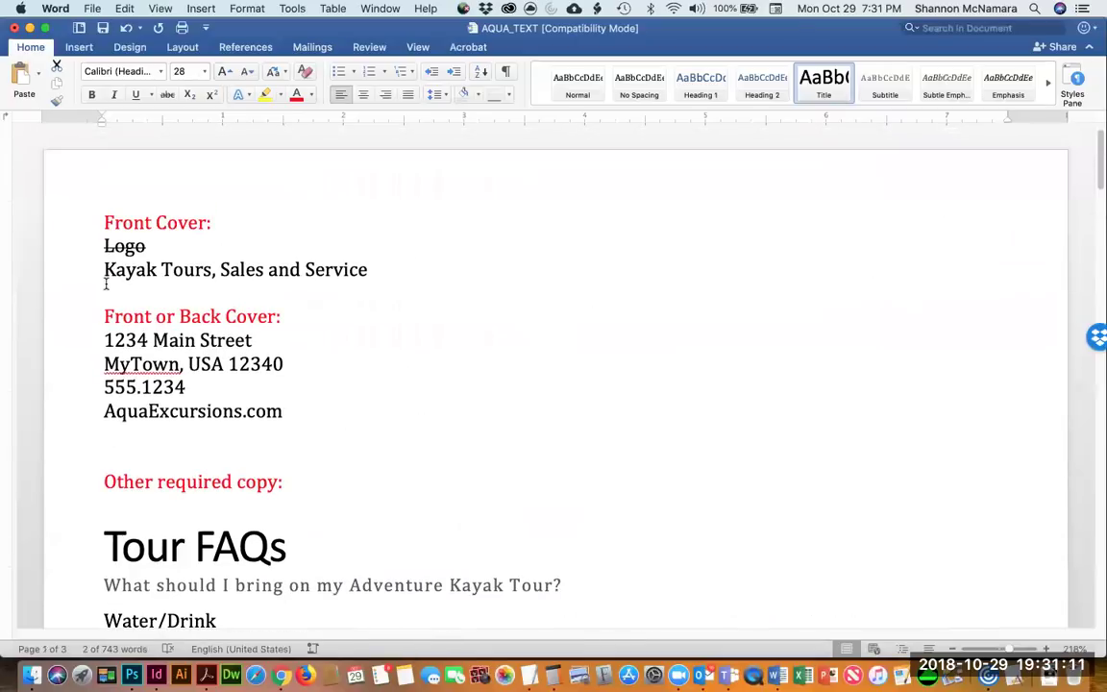
left_click_drag(104, 269, 376, 272)
key("super+c")
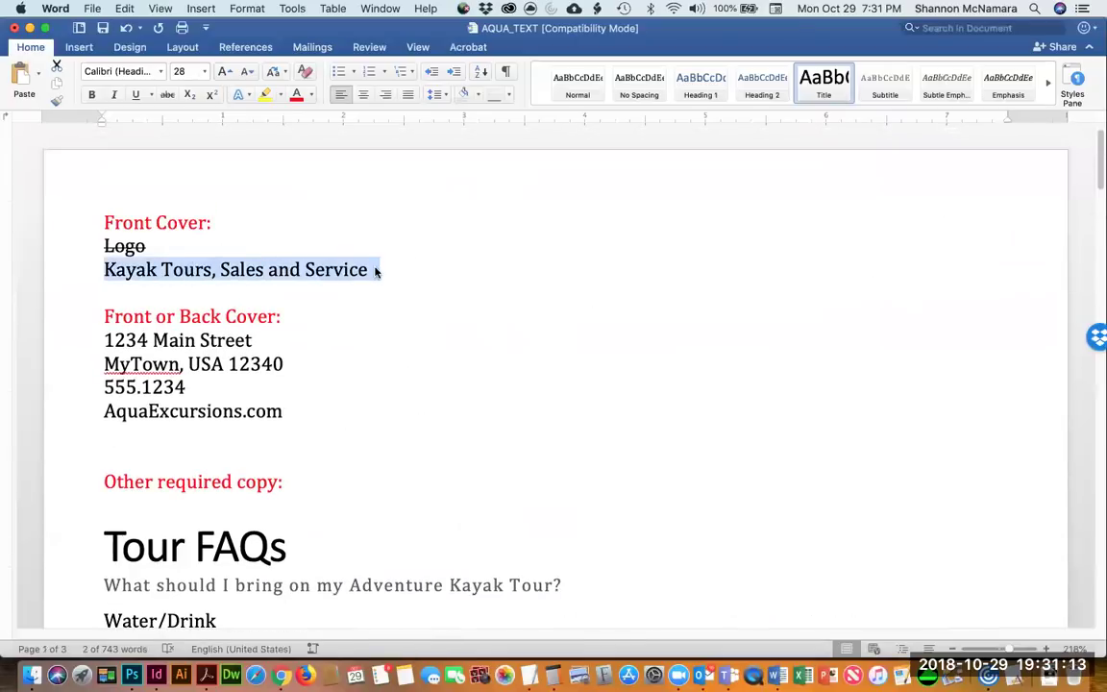
left_click(824, 85)
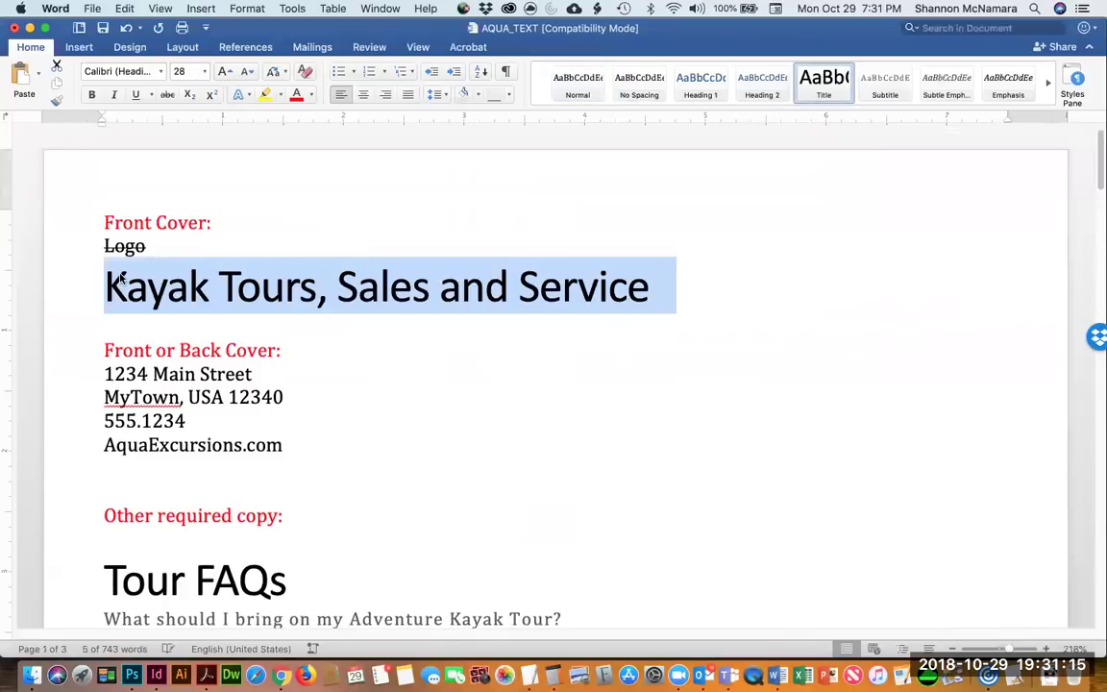
Back in InDesign, draw a text frame about 3.31 by 1.36 in below the front cover logo and paste the copied tagline into it.
key("super+Tab")
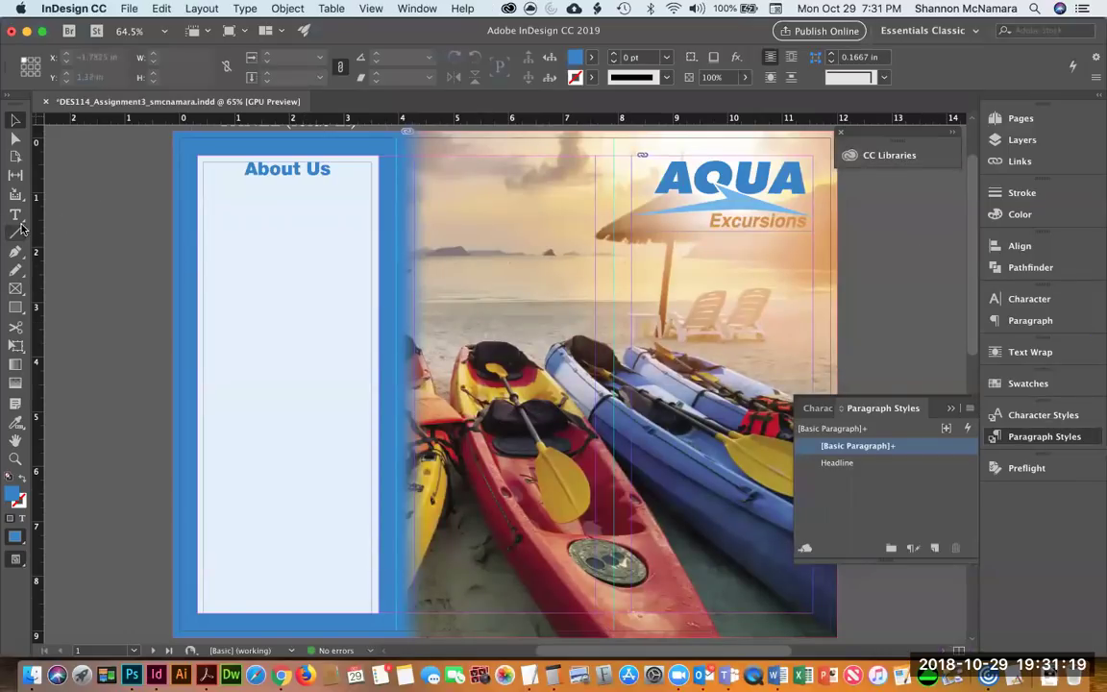
left_click(16, 213)
left_click_drag(634, 250, 717, 287)
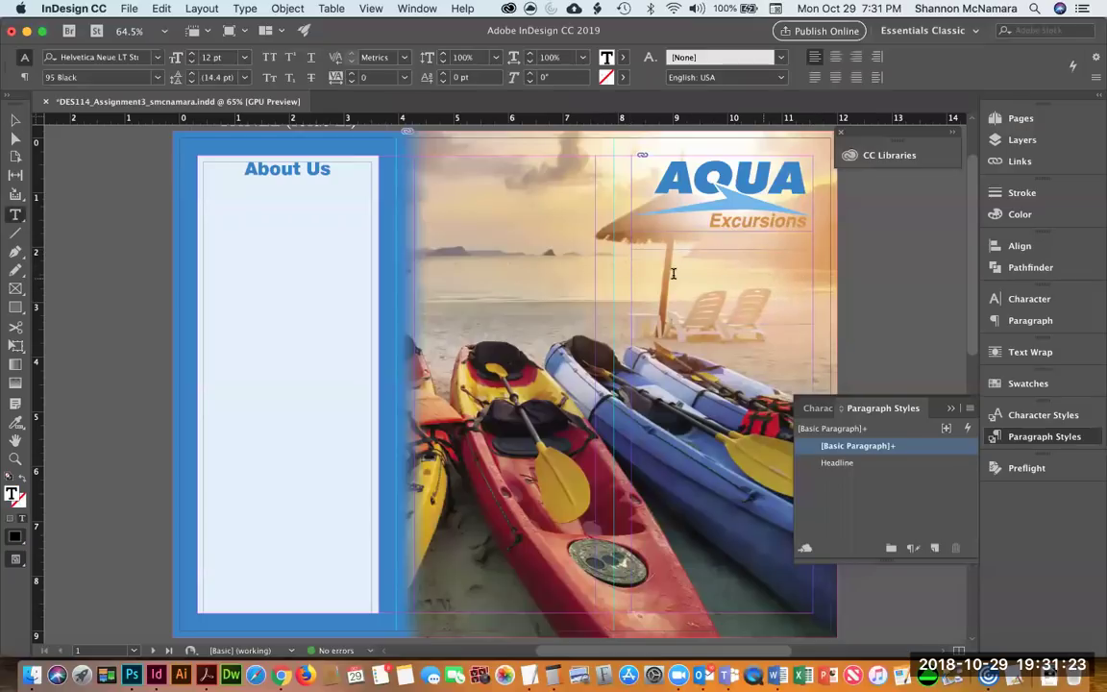
key("super+v")
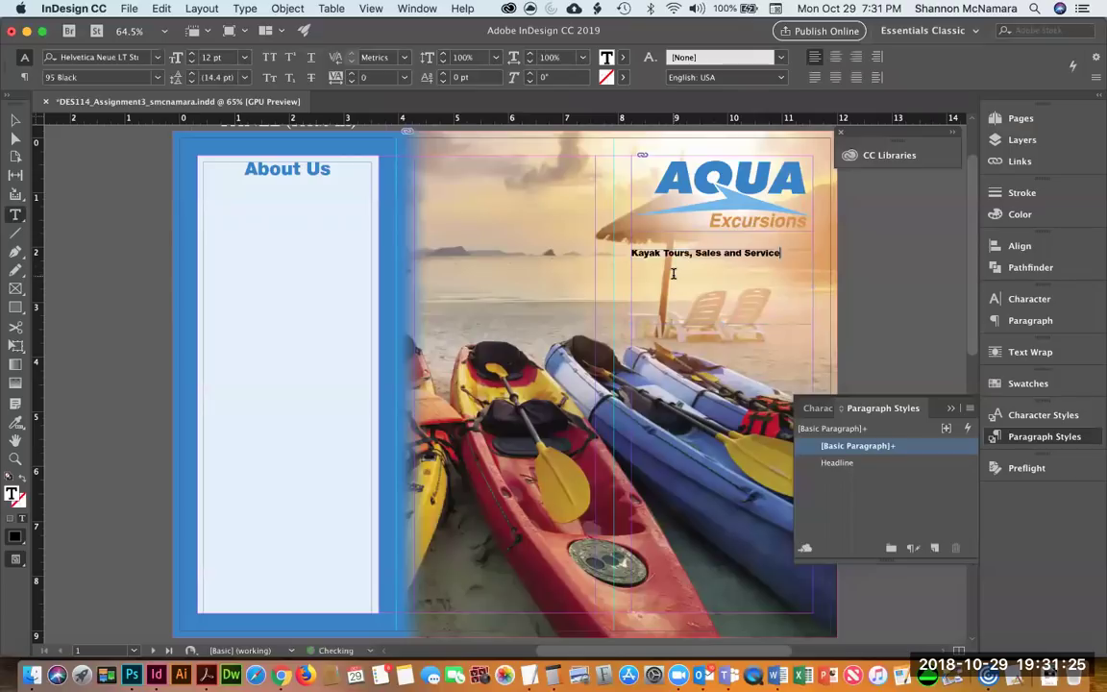
Apply the Headline paragraph style to the cover tagline and insert a line break before "Sales".
left_click(837, 464)
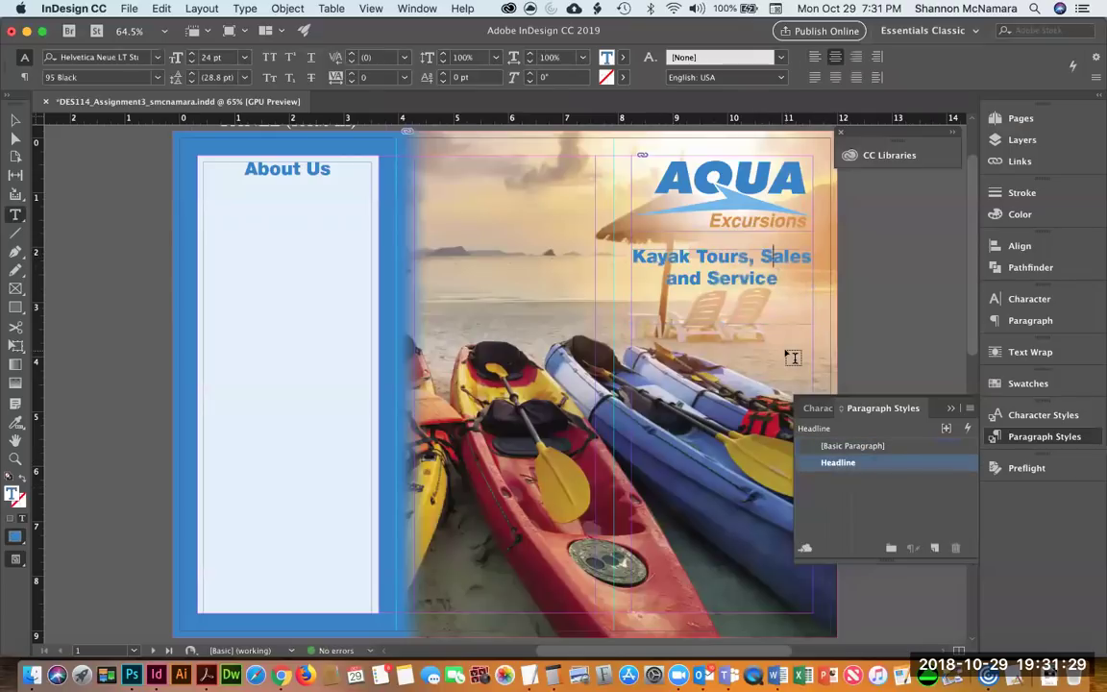
left_click(761, 256)
key("shift+Return")
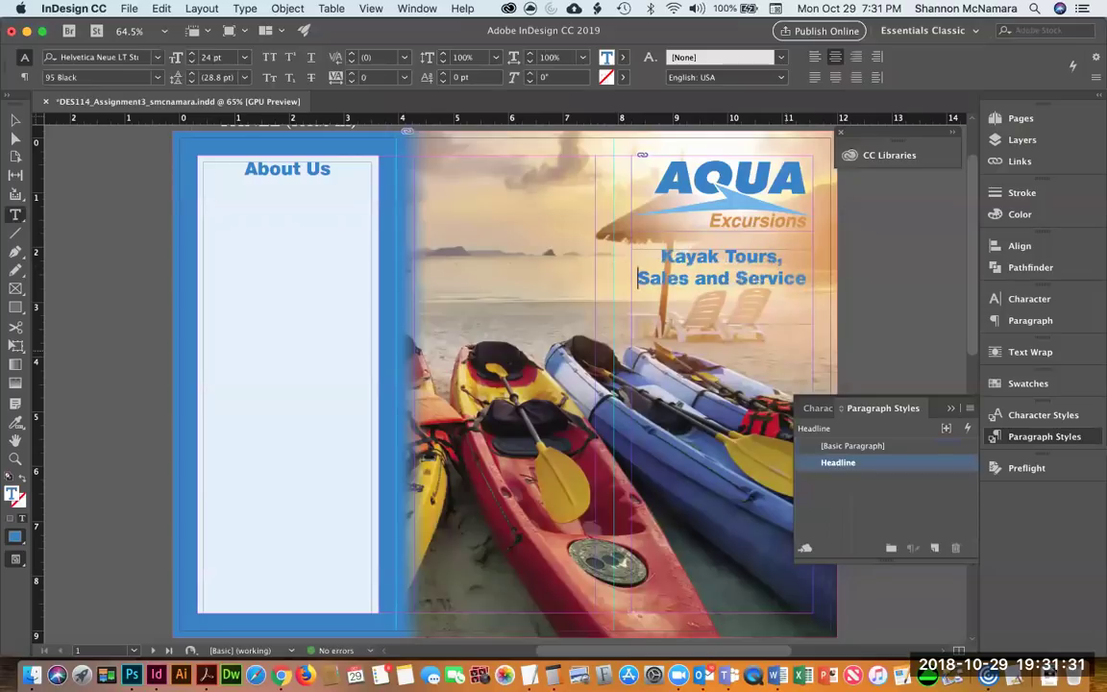
Shorten the cover tagline's text frame to about 0.9 in high and shift it slightly up toward the logo.
key("Escape")
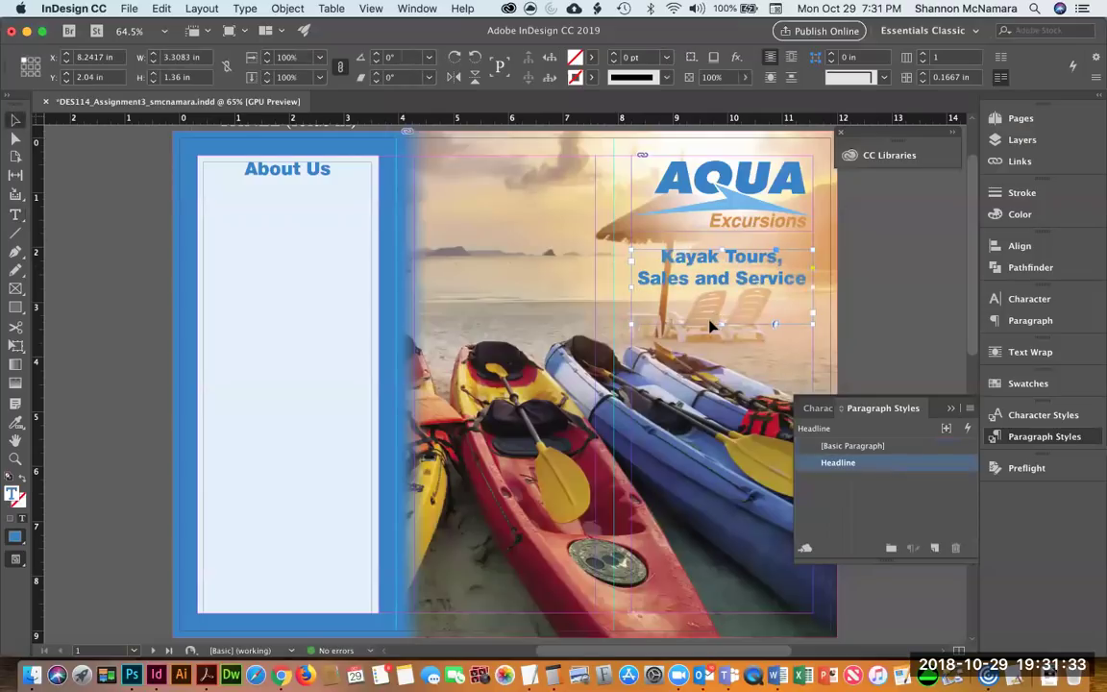
left_click_drag(720, 326, 743, 269)
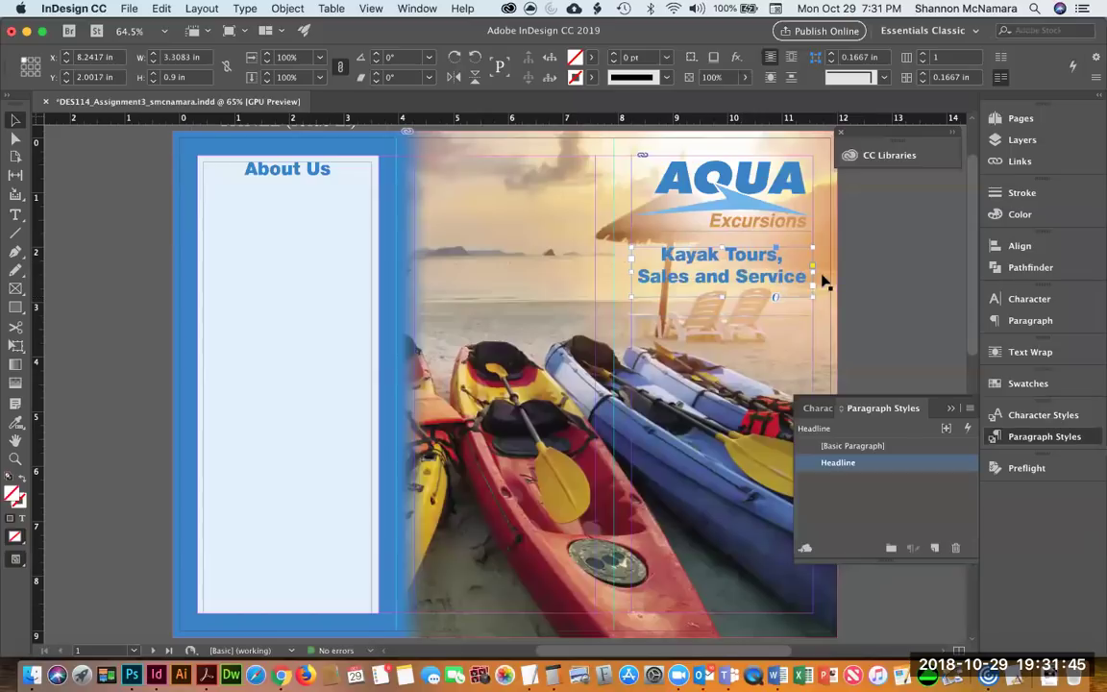
In AQUA_TEXT in Word, strike through the used tagline and copy the four contact lines under "Front or Back Cover:".
left_click(872, 287)
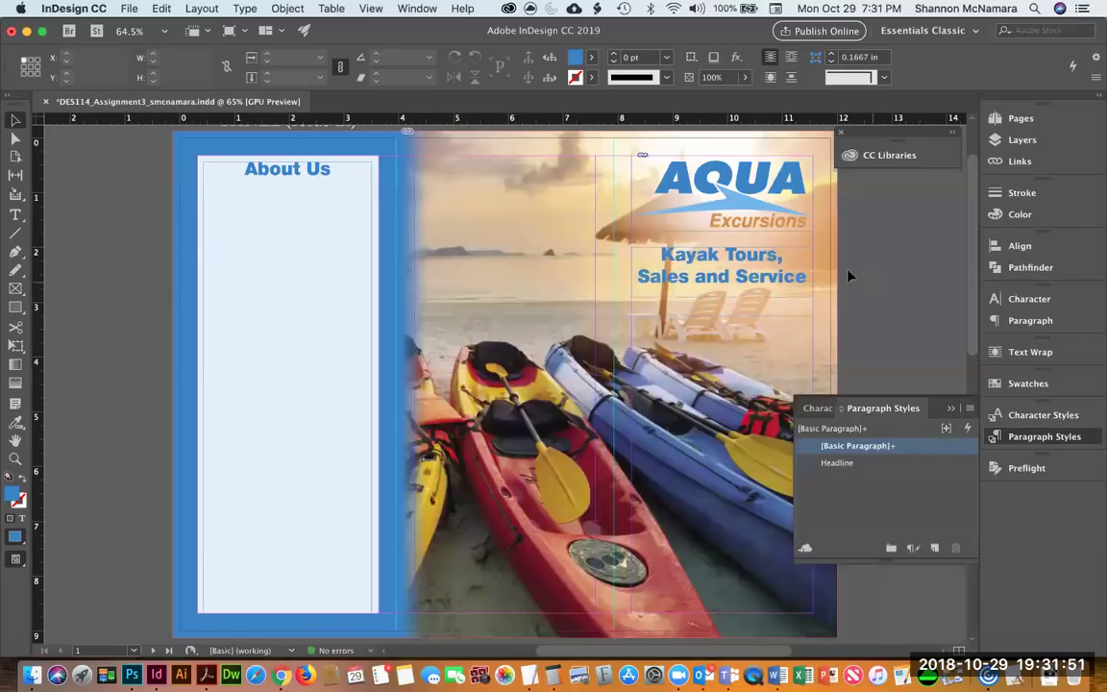
key("super+Tab")
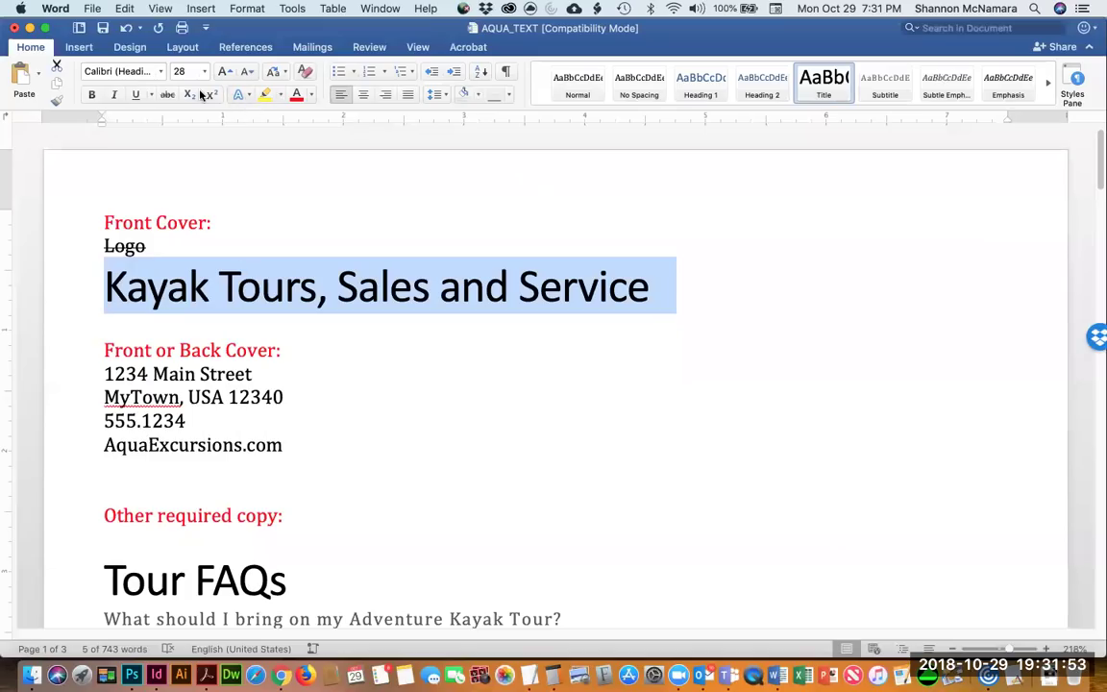
left_click(166, 94)
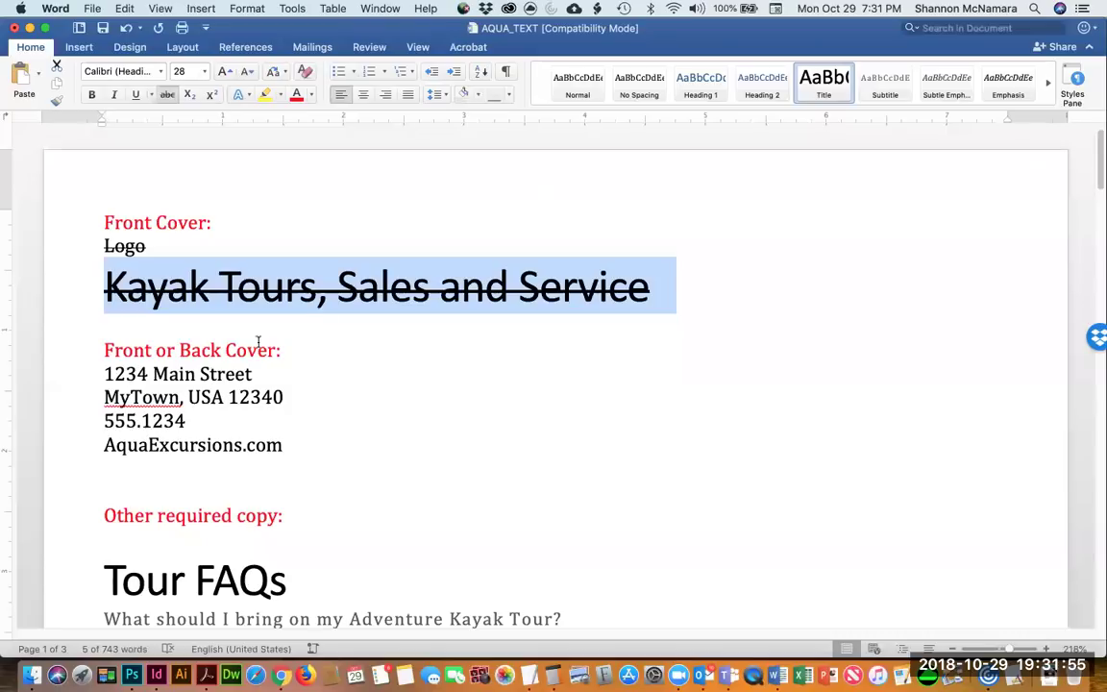
left_click_drag(103, 374, 284, 445)
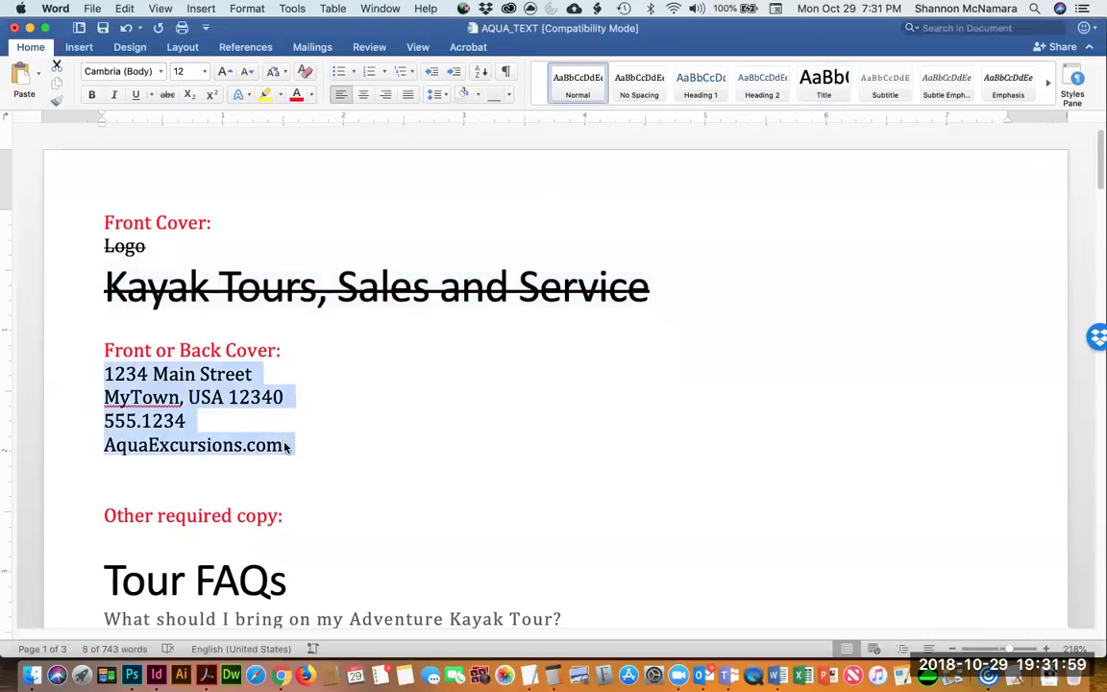
Back in InDesign, draw a rectangle about 2.96 by 2.06 in near the bottom of the front cover panel.
key("super+Tab")
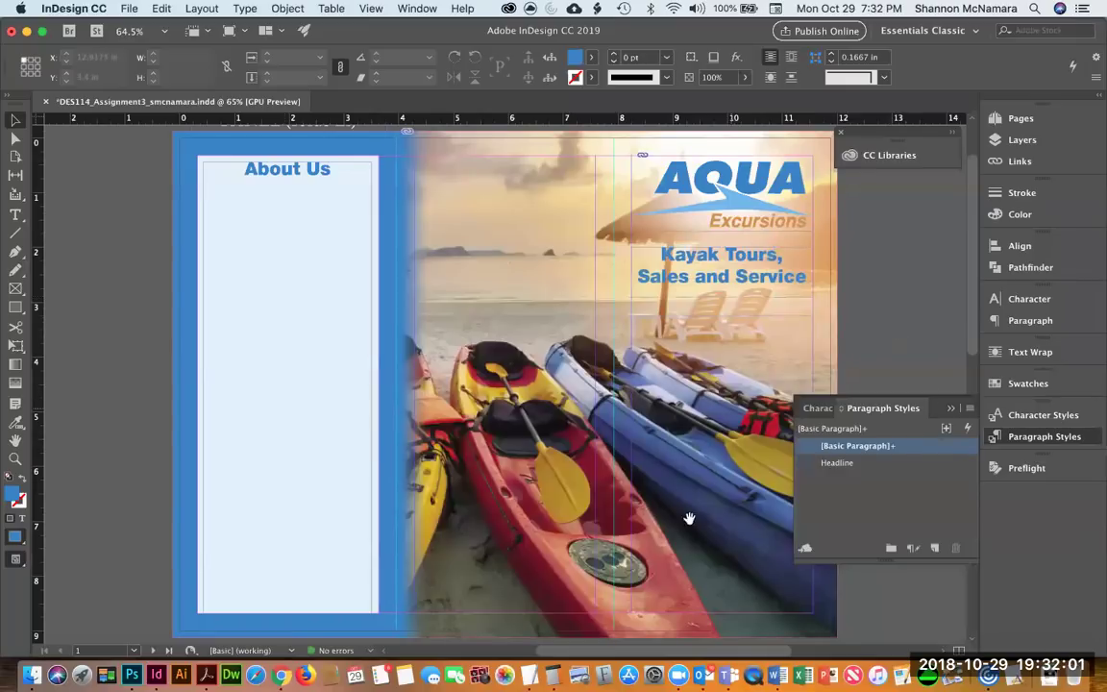
scroll(680, 495, "down", 5)
scroll(486, 481, "right", 4)
scroll(537, 505, "up", 3)
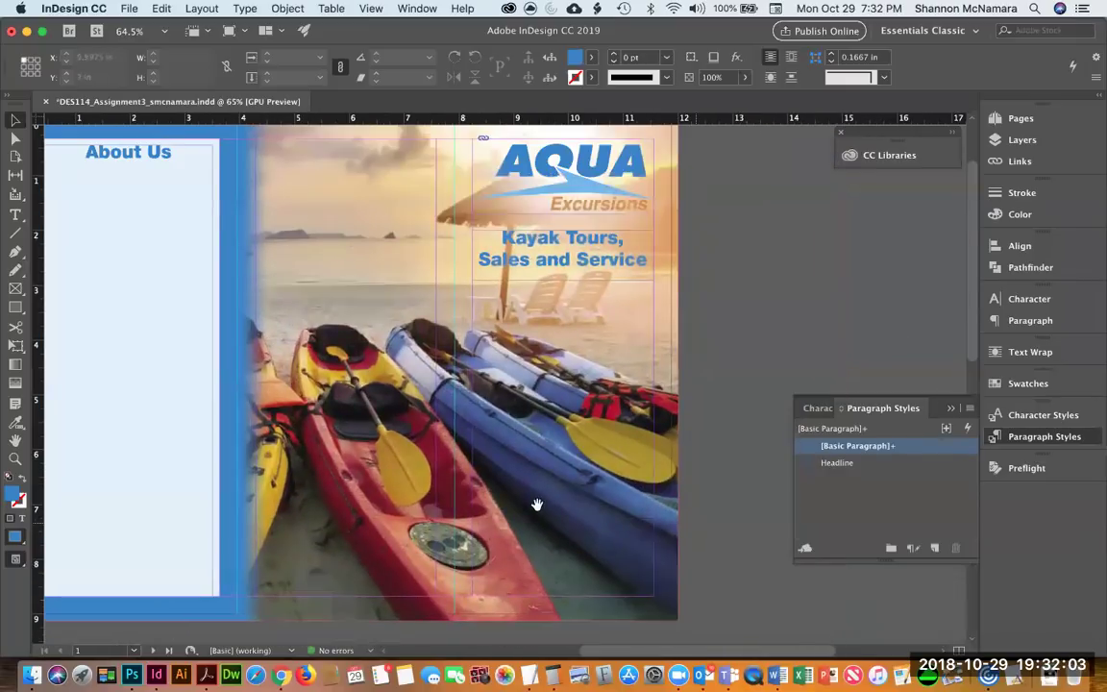
left_click(16, 307)
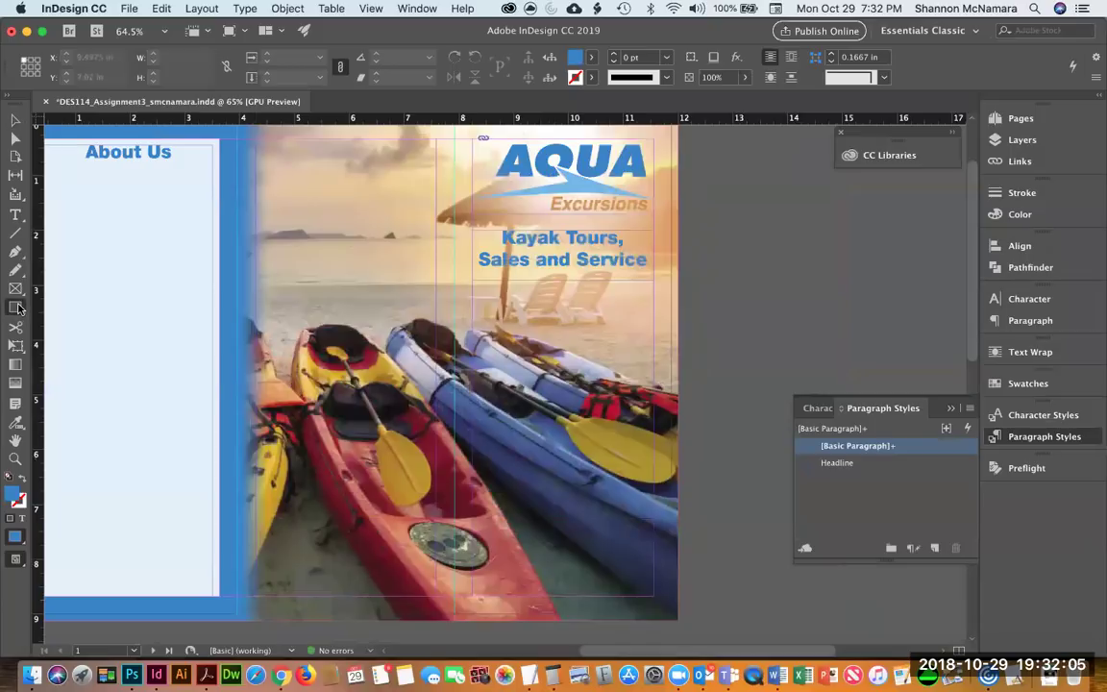
left_click_drag(481, 473, 644, 587)
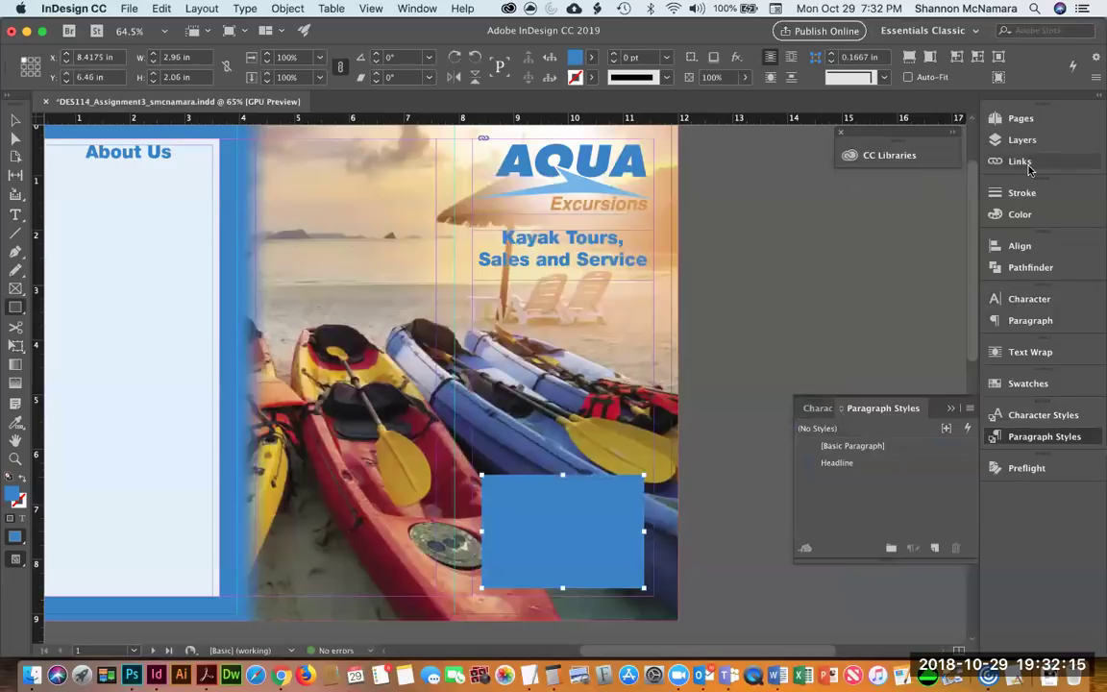
Fill the new front cover rectangle with the Aqua_Orange swatch.
left_click(1020, 215)
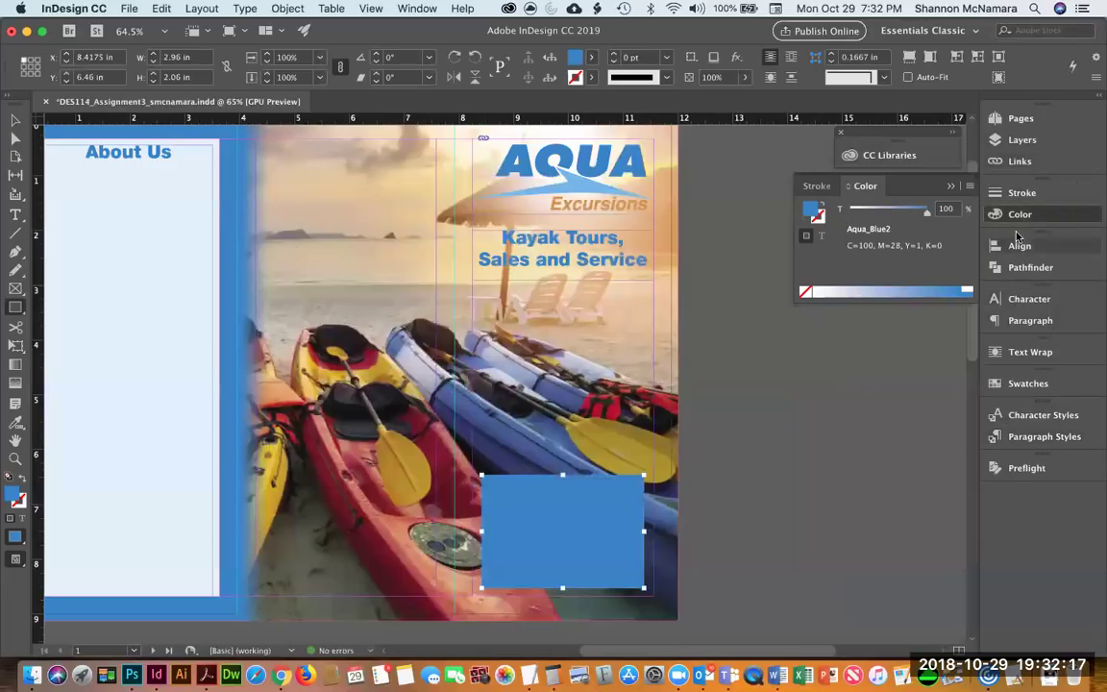
left_click(1019, 215)
left_click(1027, 383)
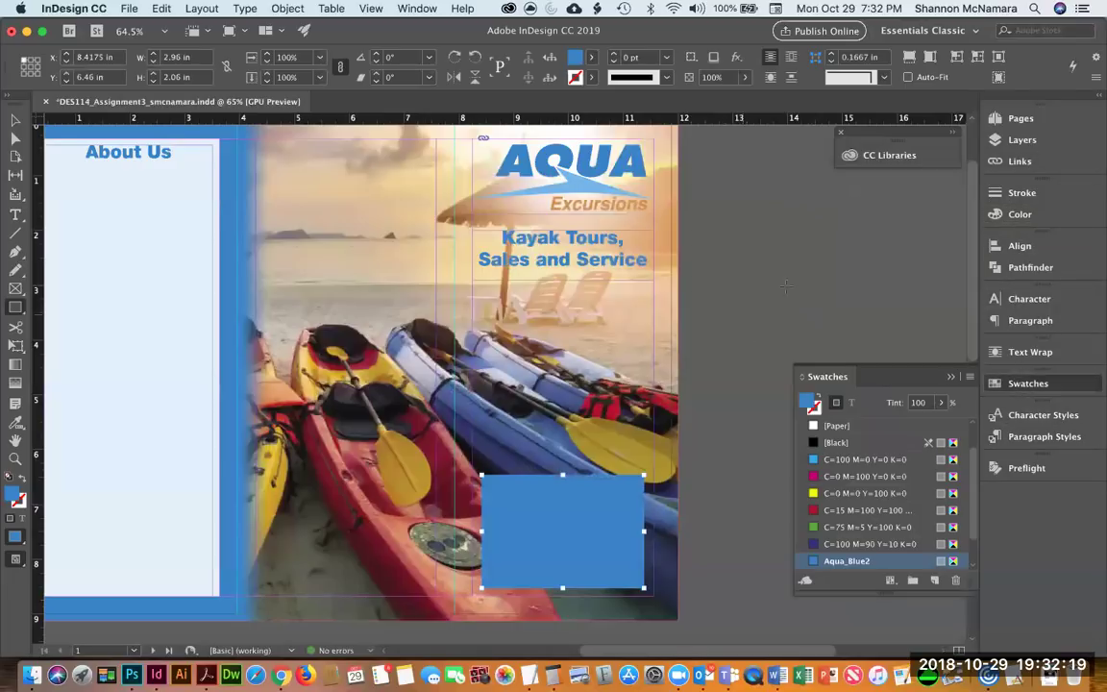
scroll(850, 499, "down", 2)
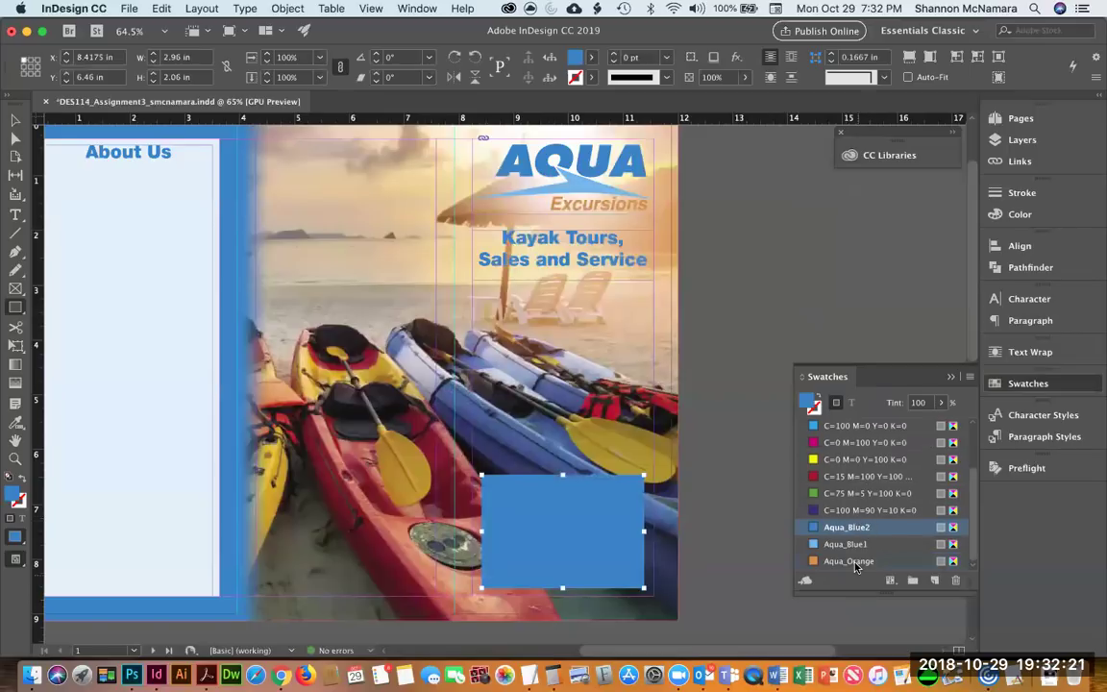
left_click(851, 561)
left_click(852, 562)
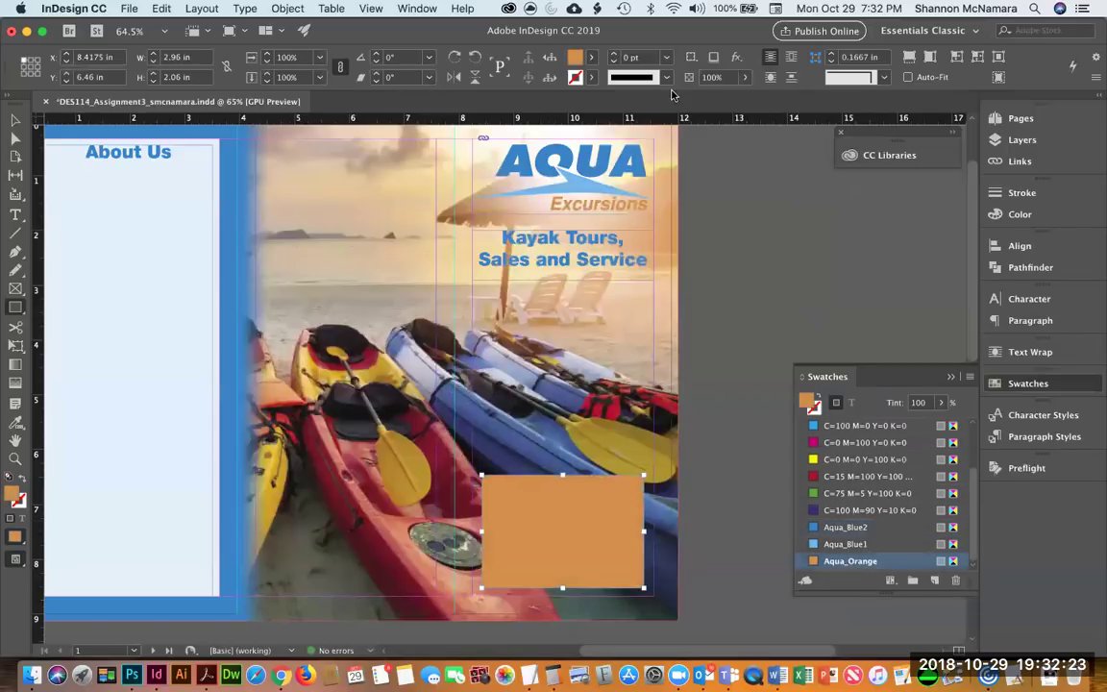
Set the orange rectangle's opacity to 80% and deselect it.
left_click(731, 82)
type("2.")
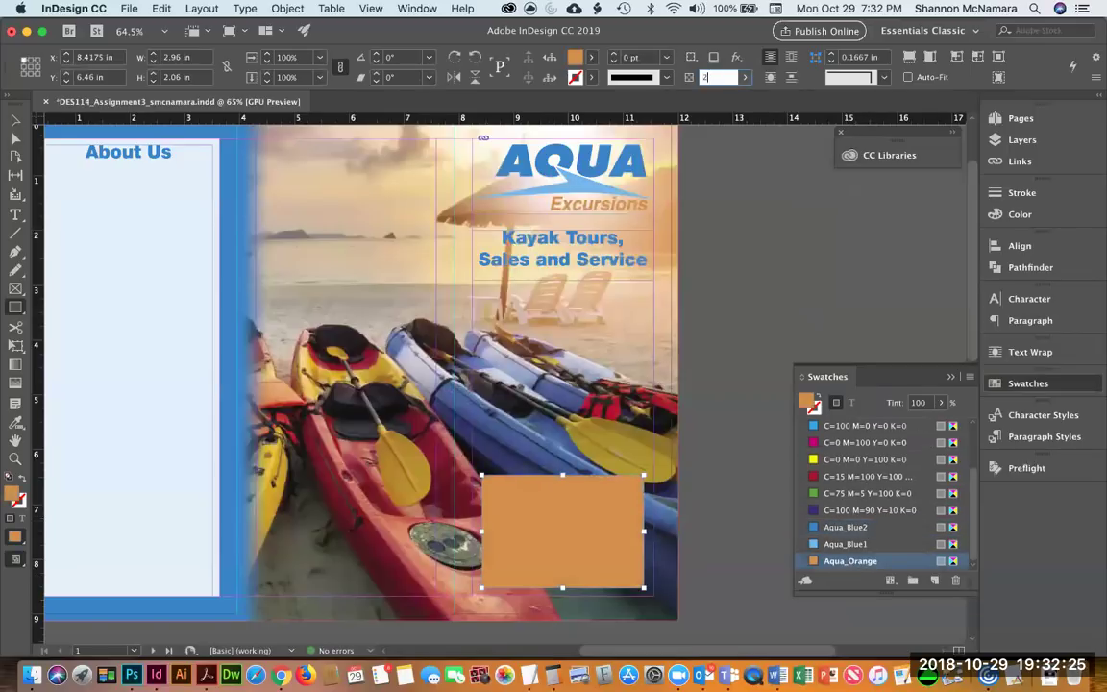
type("0")
key("Return")
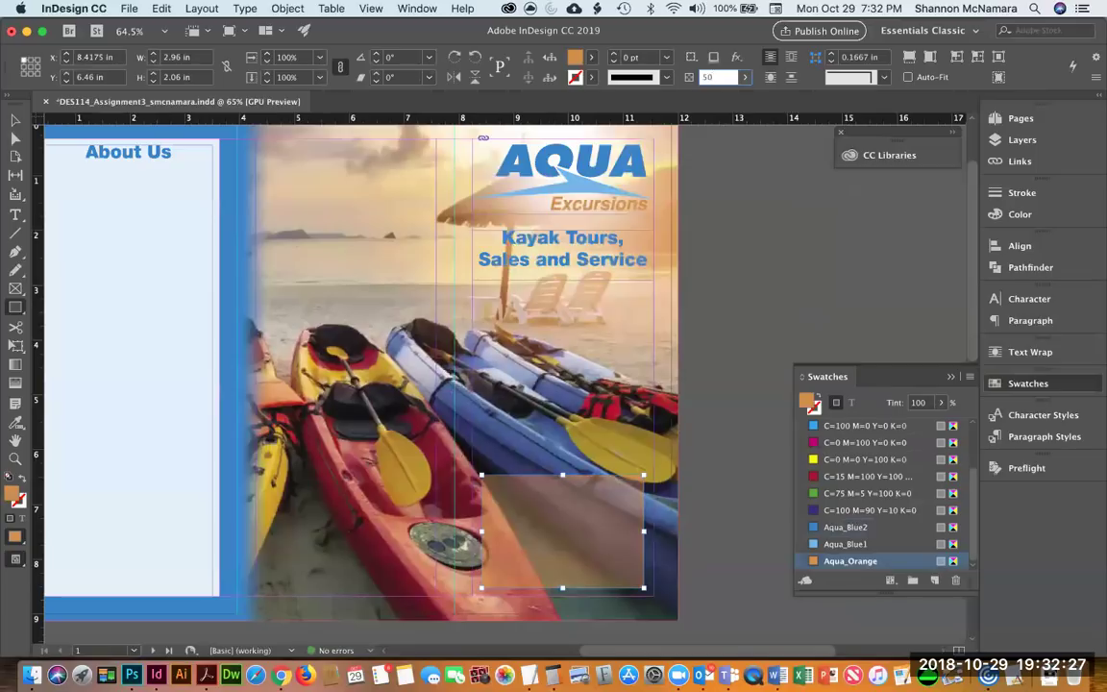
type("70")
key("Return")
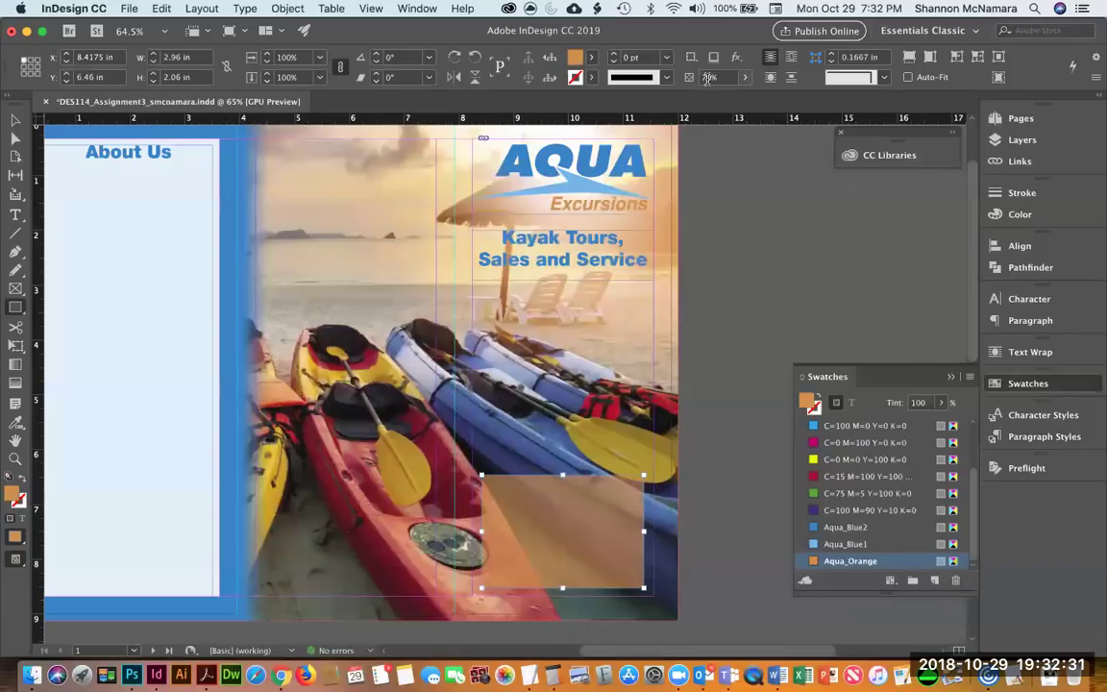
type("80")
key("Return")
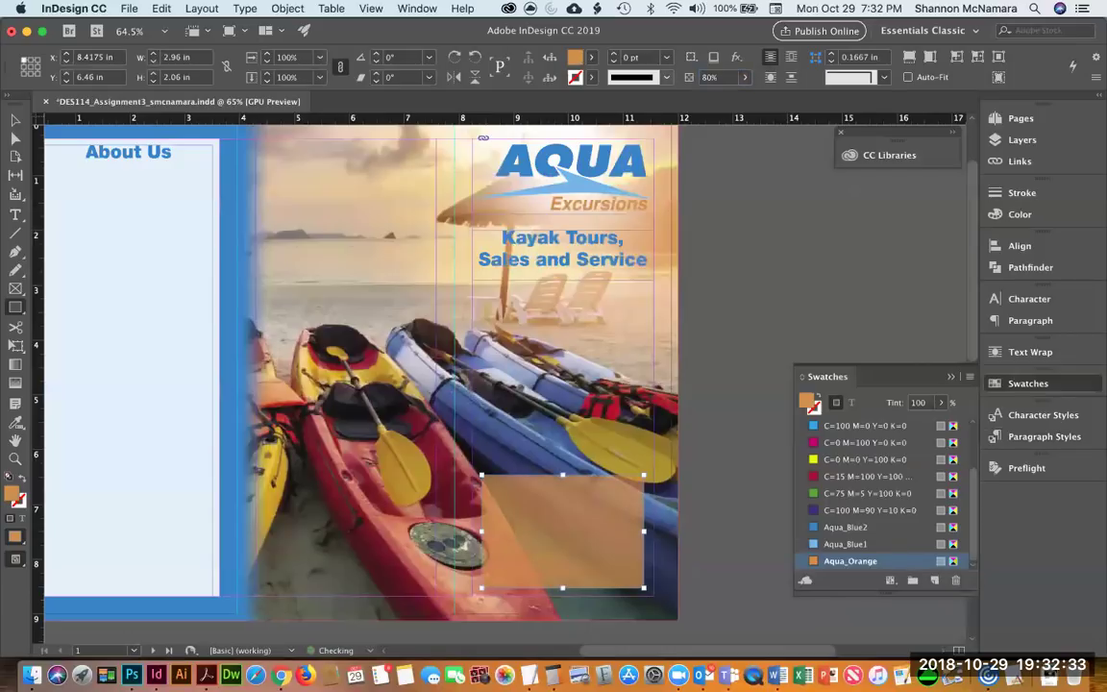
key("v")
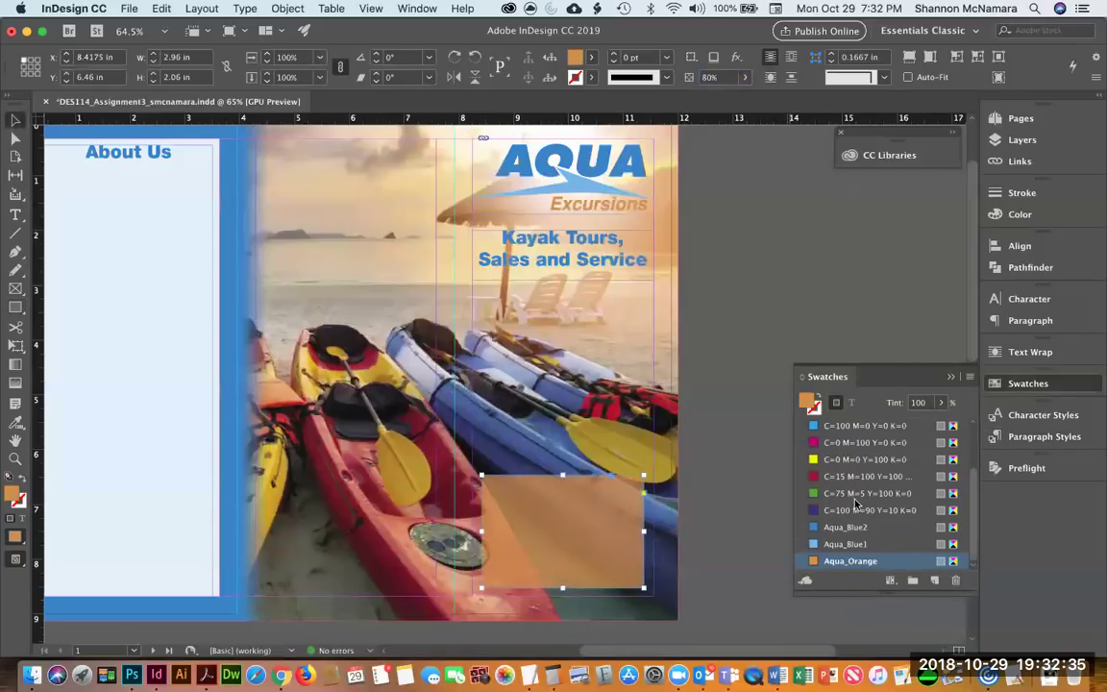
left_click(768, 266)
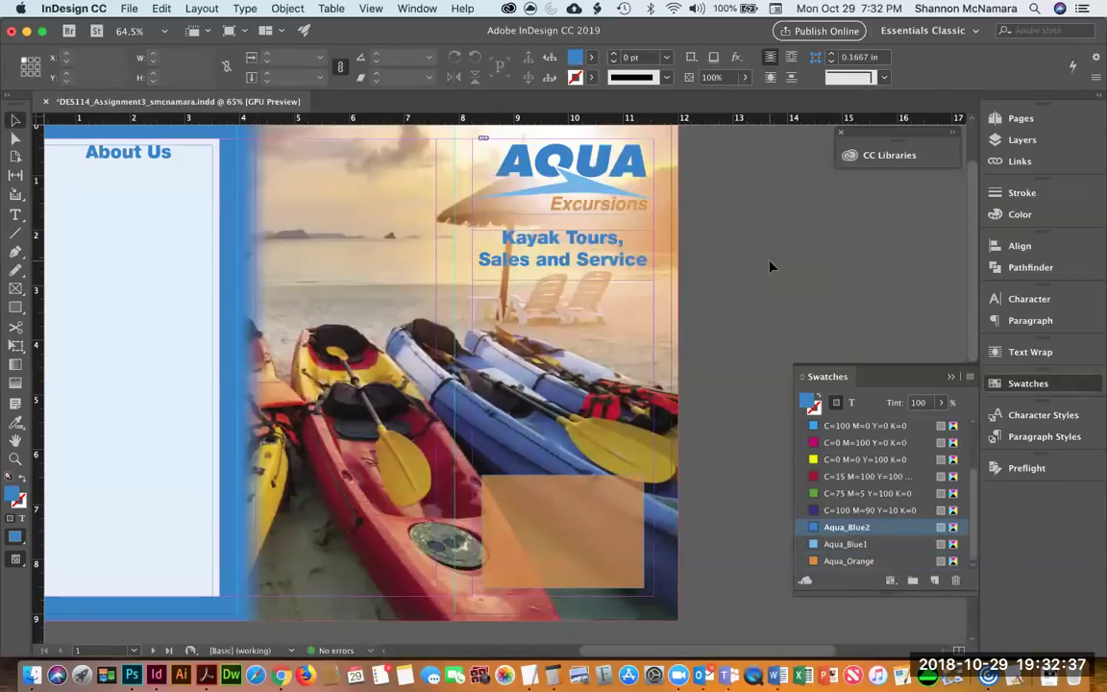
Draw a text frame about 2.74 by 1.86 in inside the orange rectangle and paste the copied contact lines into it.
key("t")
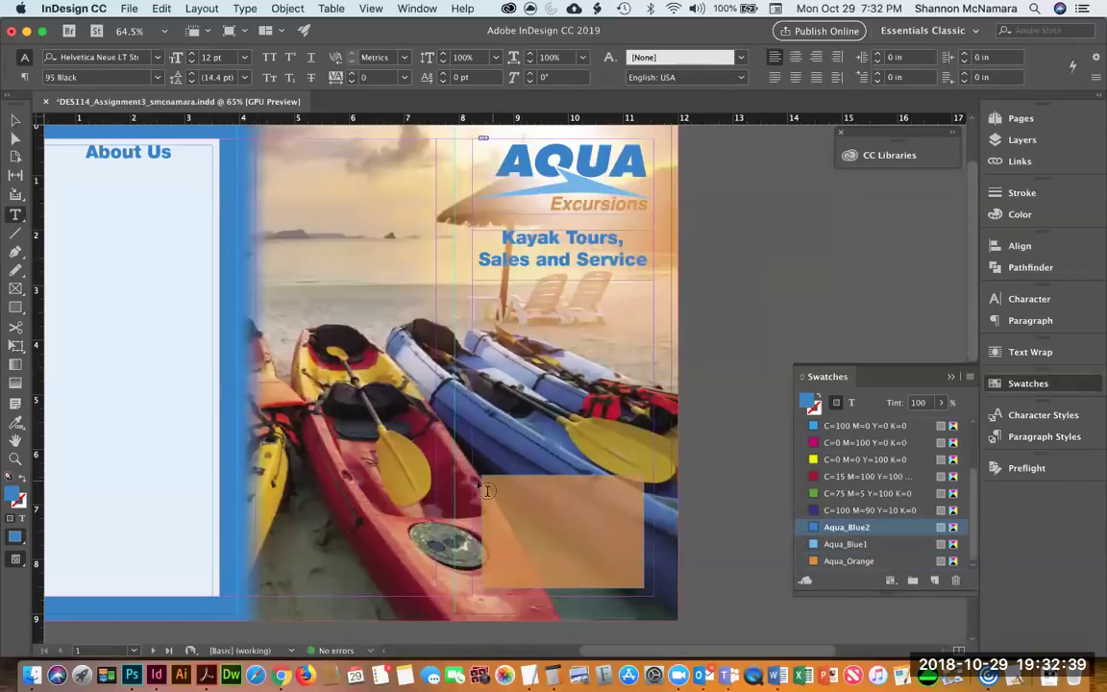
left_click_drag(491, 482, 638, 581)
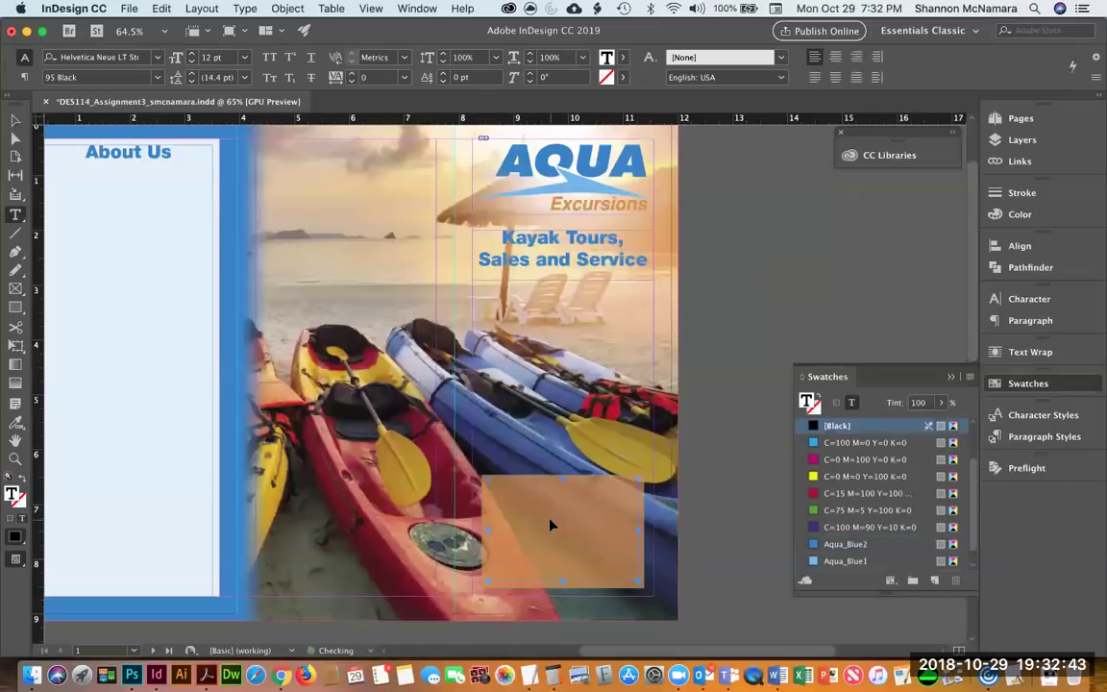
key("super+v")
Center all the contact text horizontally and color it with the Paper swatch.
key("super+a")
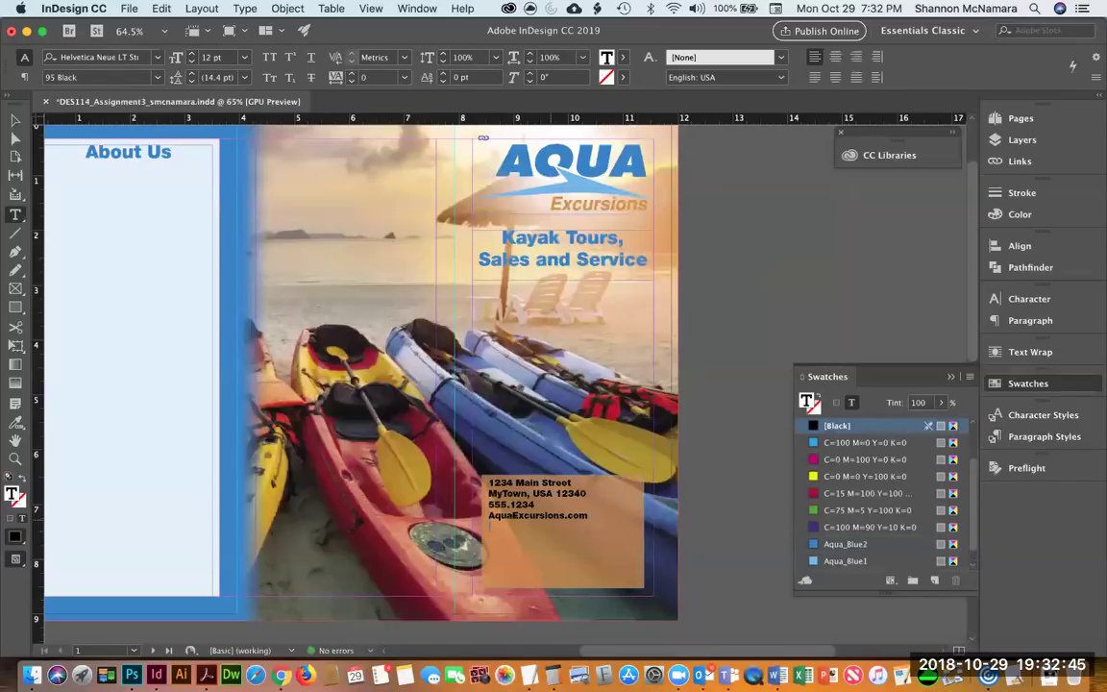
key("super+shift+c")
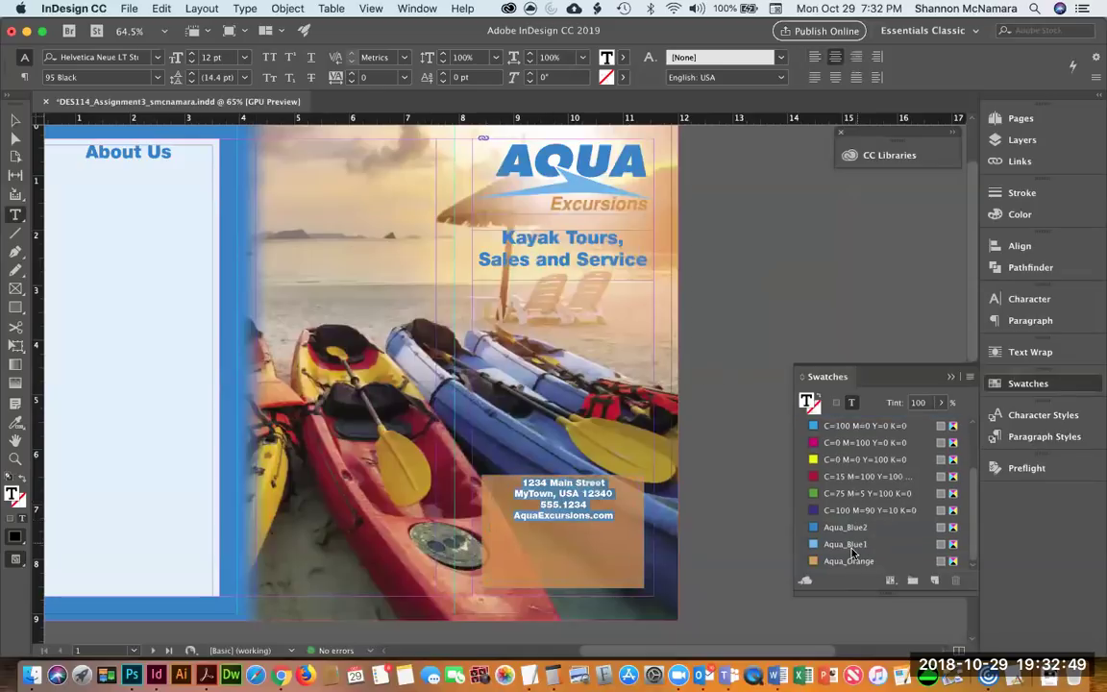
scroll(845, 509, "up", 2)
left_click(837, 459)
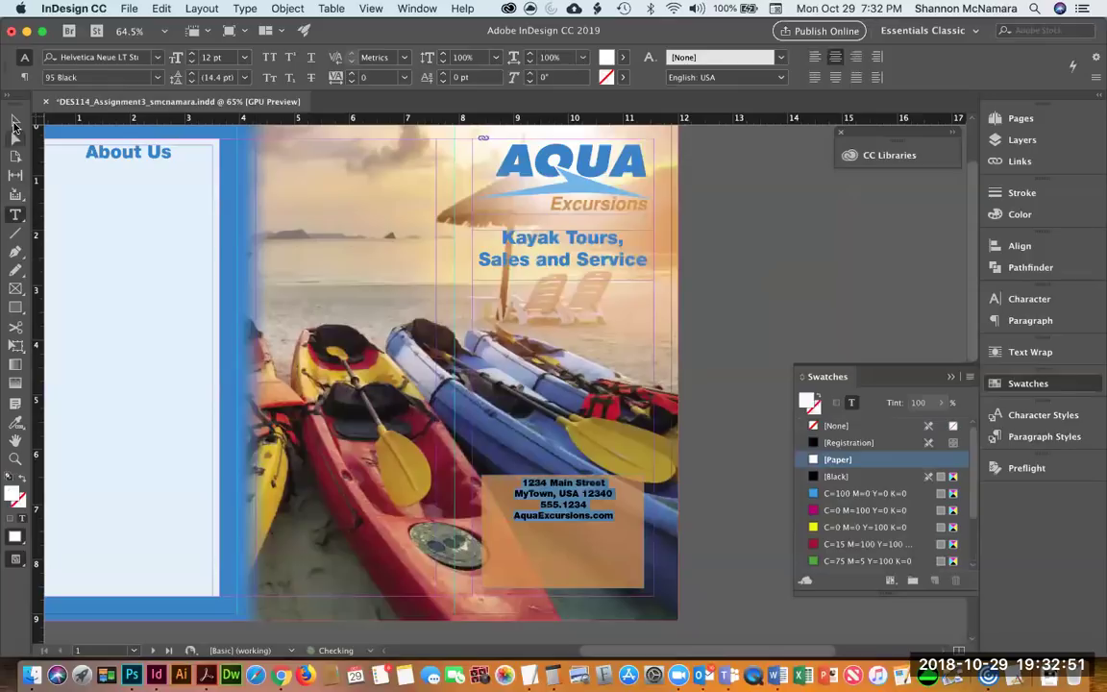
left_click(15, 120)
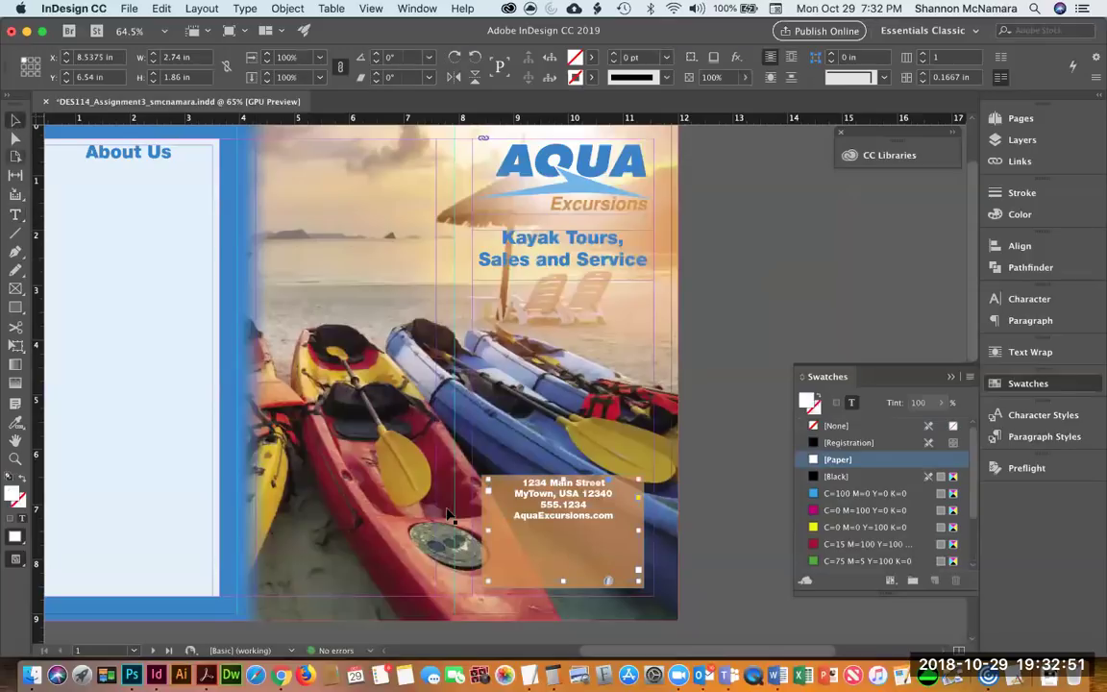
Enlarge the phone number line until it spans most of the orange rectangle's width.
double_click(533, 502)
left_click_drag(541, 505, 587, 505)
key("super+shift+period")
key("super+shift+period")
key("super+shift+period")
key("super+shift+period")
key("super+shift+period")
key("super+shift+period")
key("super+shift+period")
key("super+shift+period")
key("super+shift+period")
key("super+shift+period")
key("super+shift+period")
key("super+shift+a")
Enlarge the AquaExcursions.com line to 16 pt so it is about as wide as the phone number.
left_click_drag(514, 536, 615, 536)
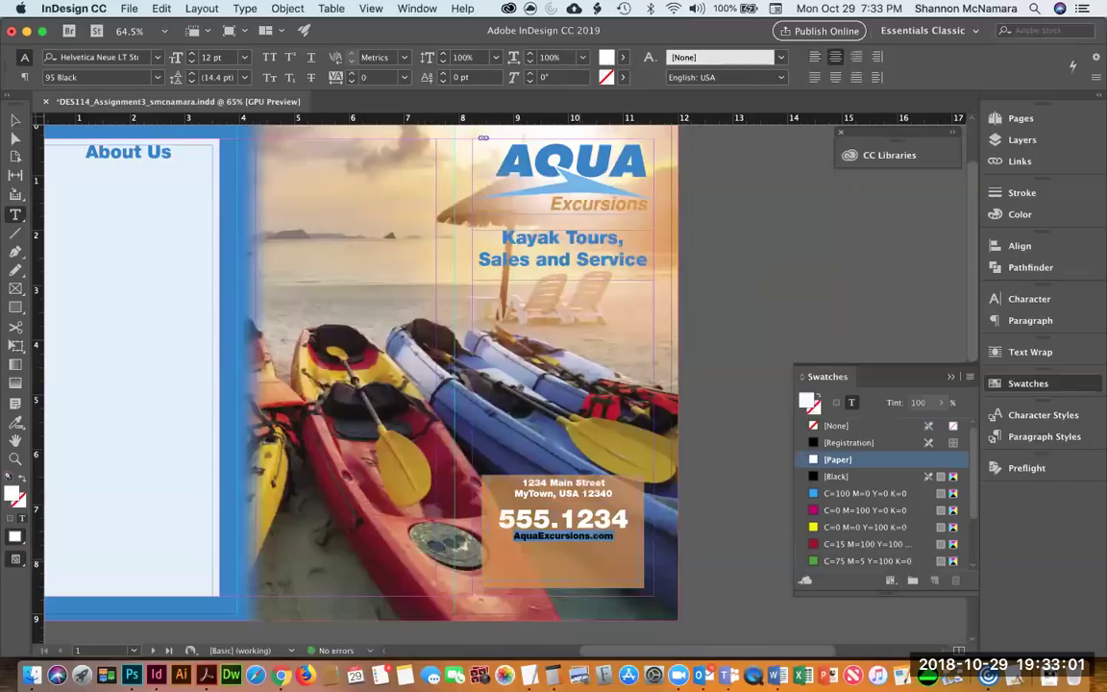
key("super+shift+period")
key("super+shift+period")
Increase the leading of the phone number and web address lines, giving the web address 23.2 pt.
key("super+a")
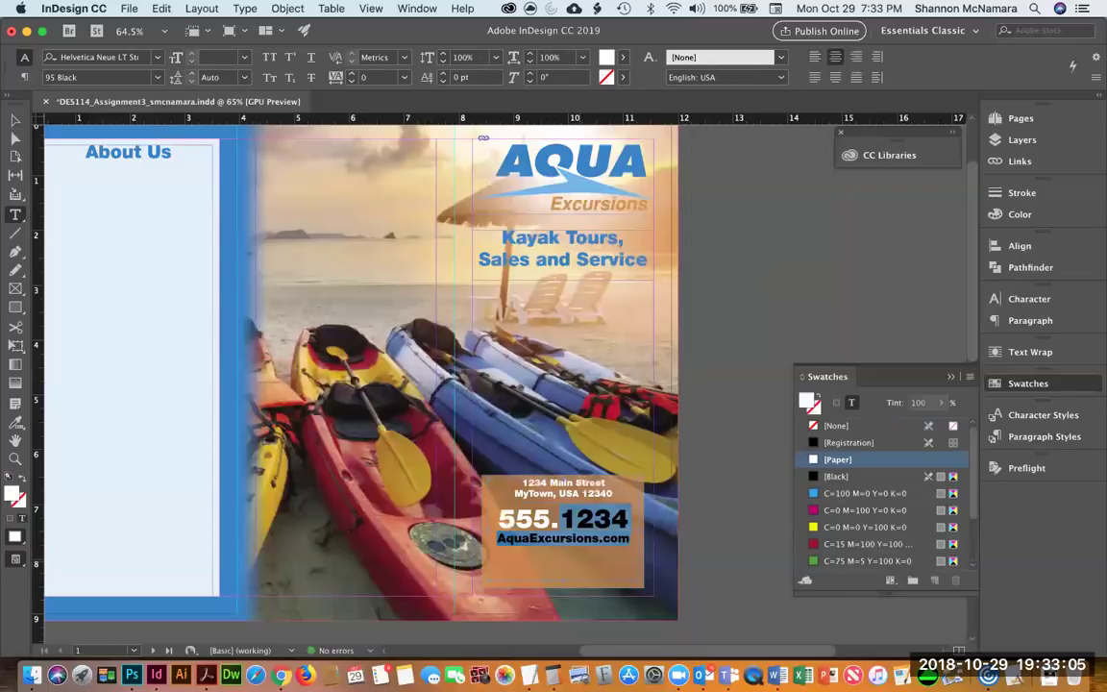
key("alt+Down")
key("alt+Down")
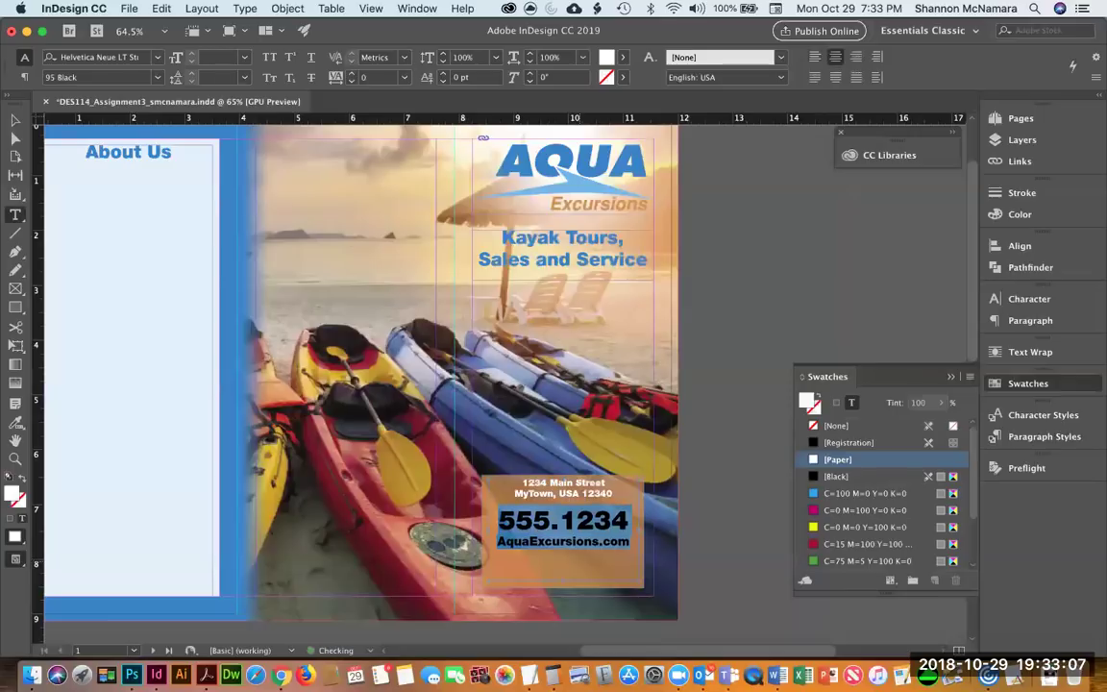
left_click(629, 546)
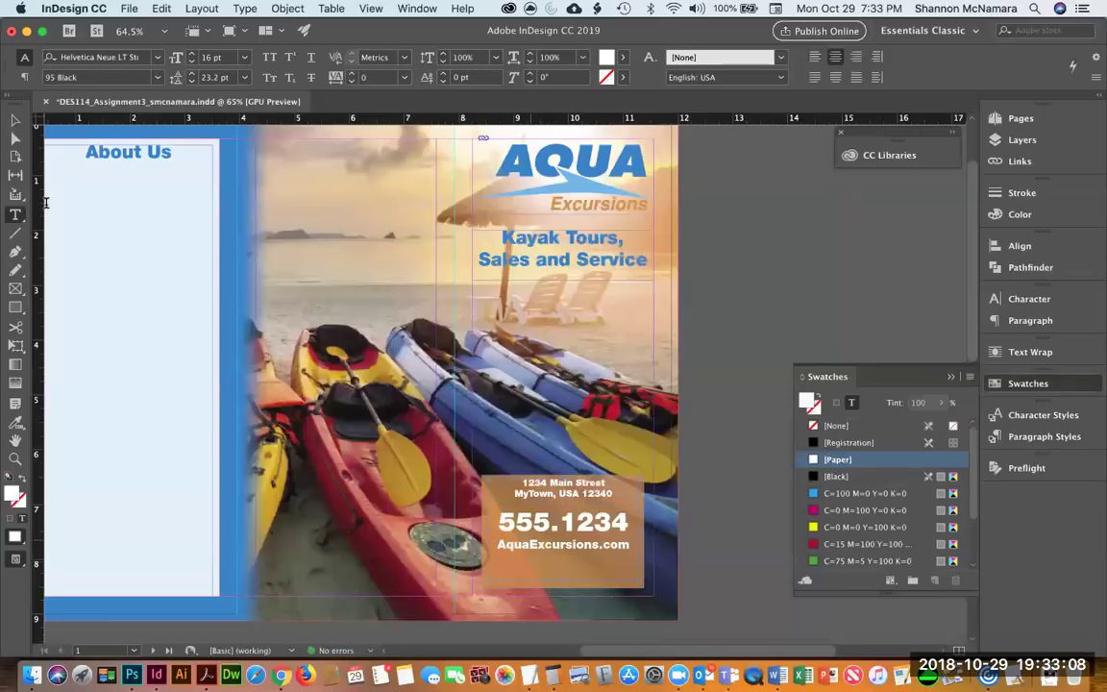
Set the contact text frame's vertical justification to Center with the preview enabled.
left_click(16, 121)
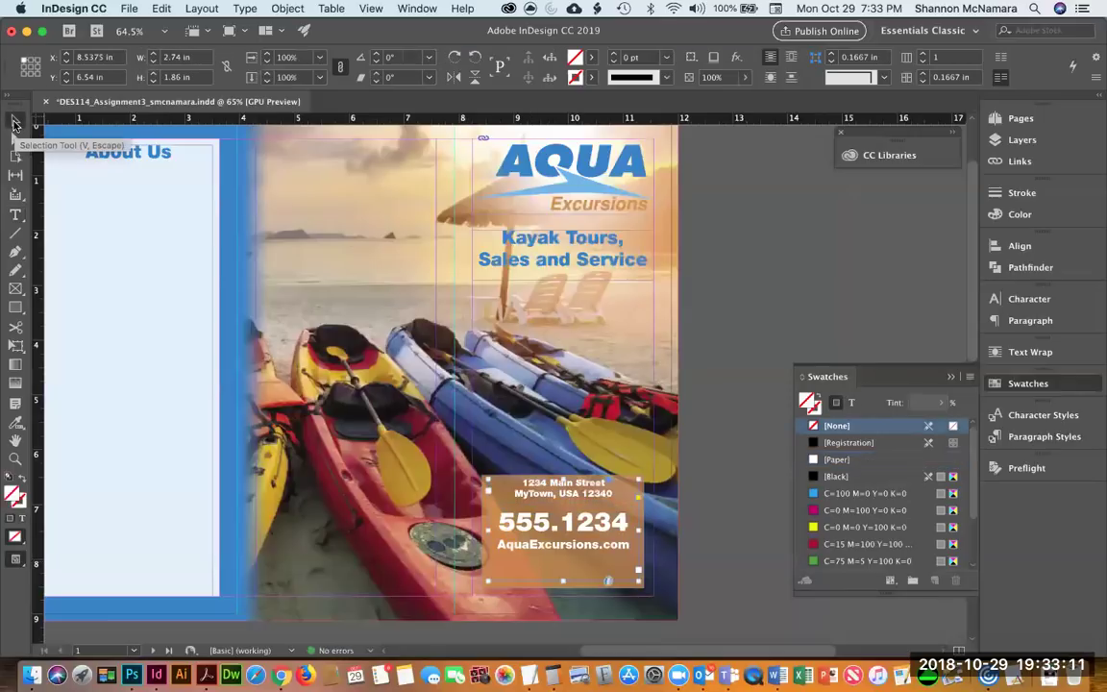
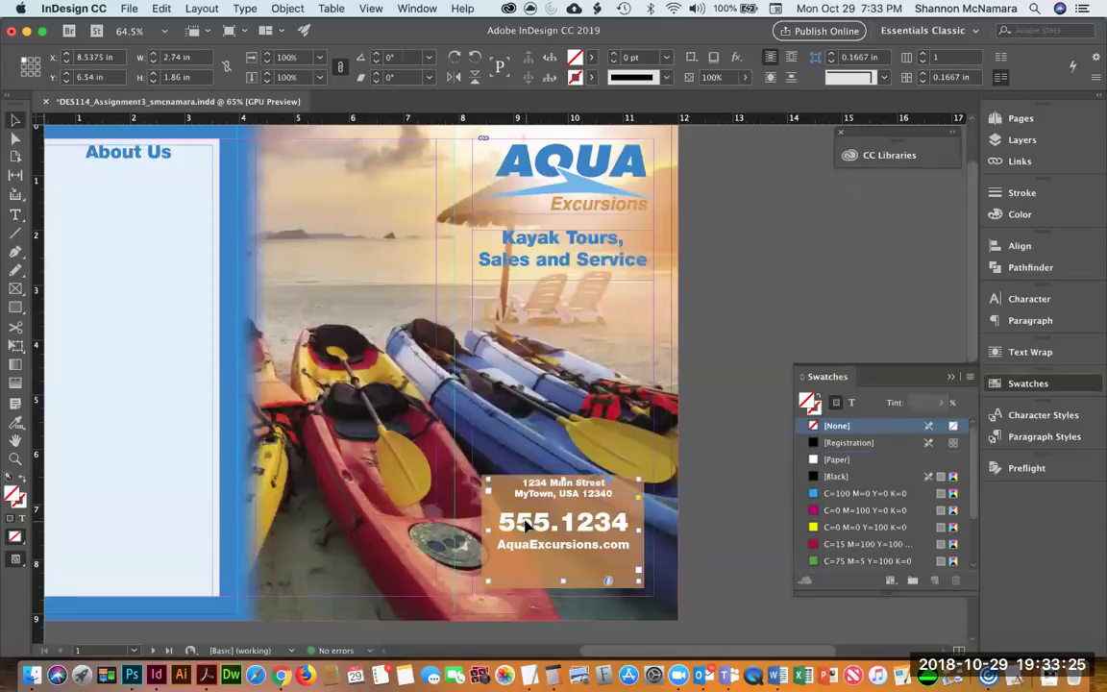
left_click(284, 9)
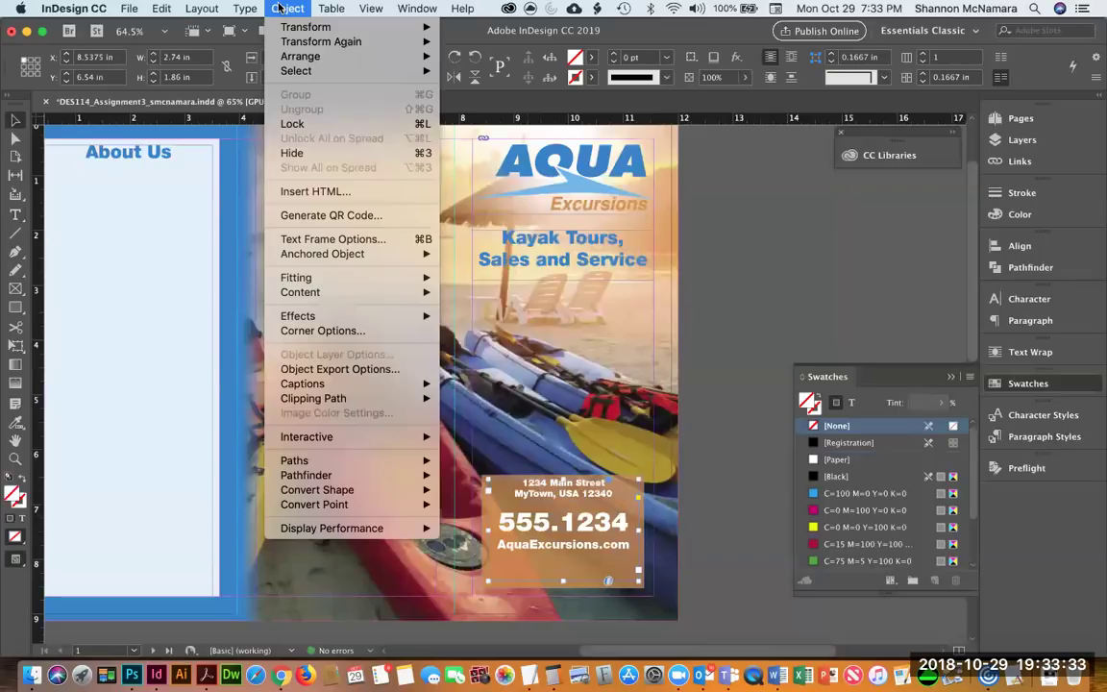
left_click(358, 247)
left_click_drag(522, 169, 859, 139)
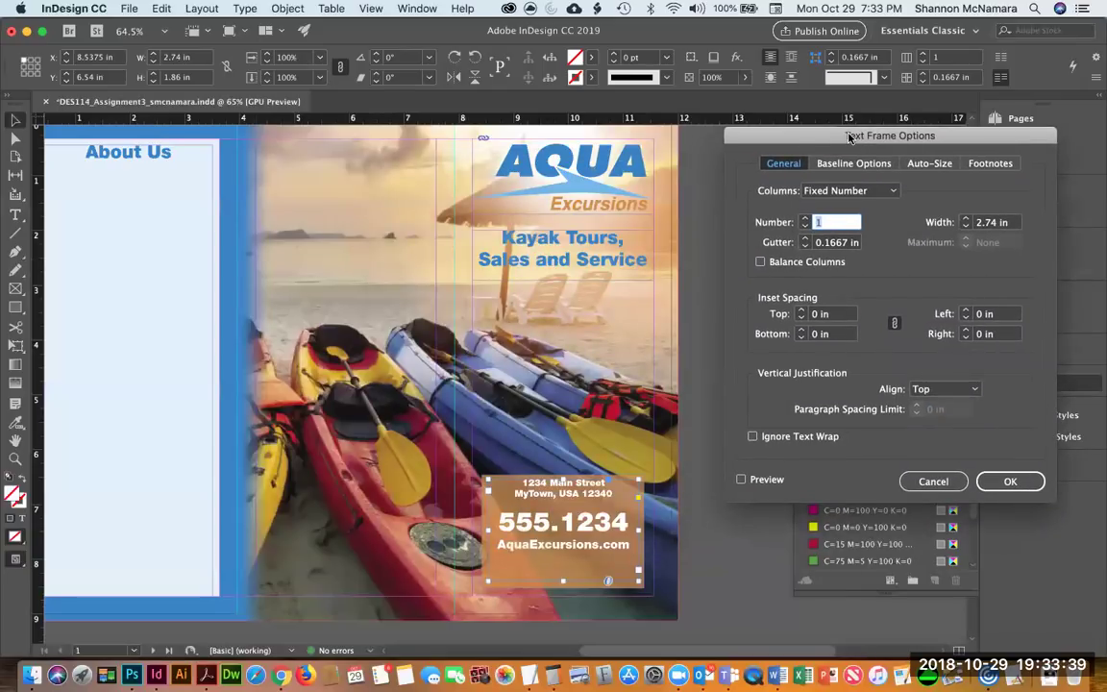
left_click(925, 390)
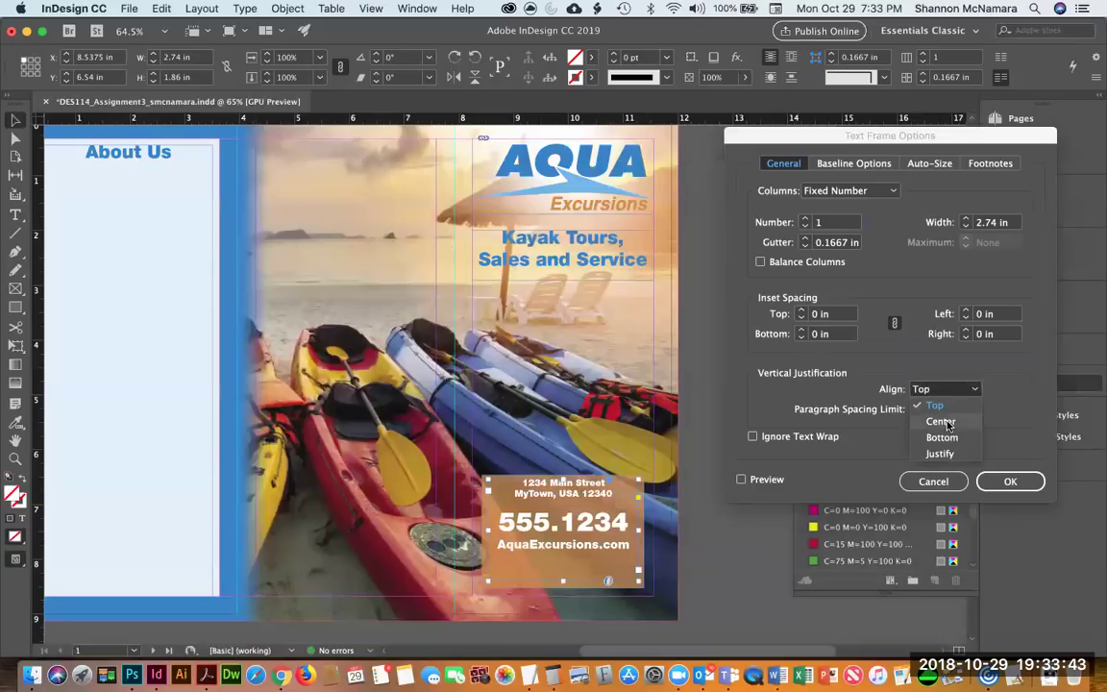
left_click(943, 422)
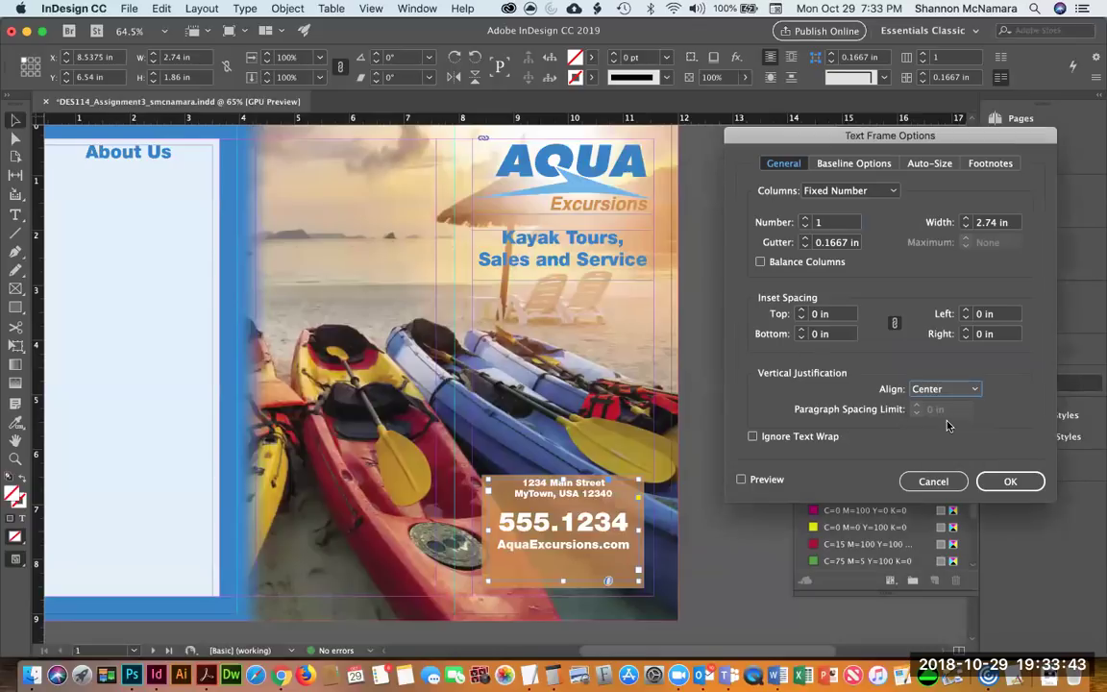
left_click(763, 481)
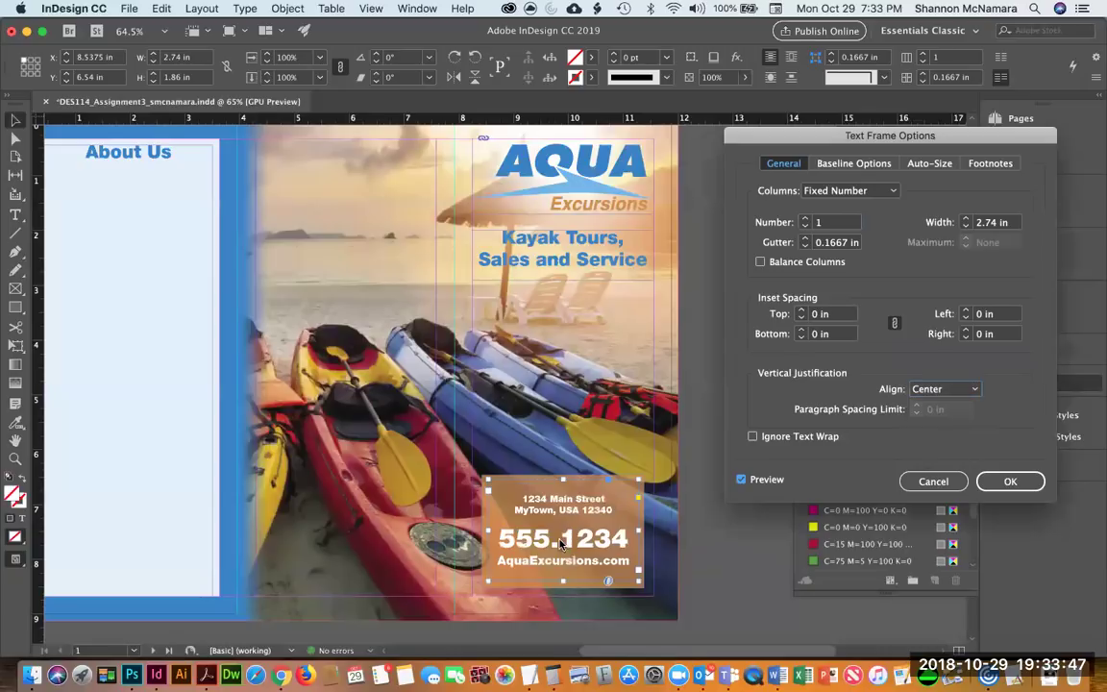
left_click(1008, 482)
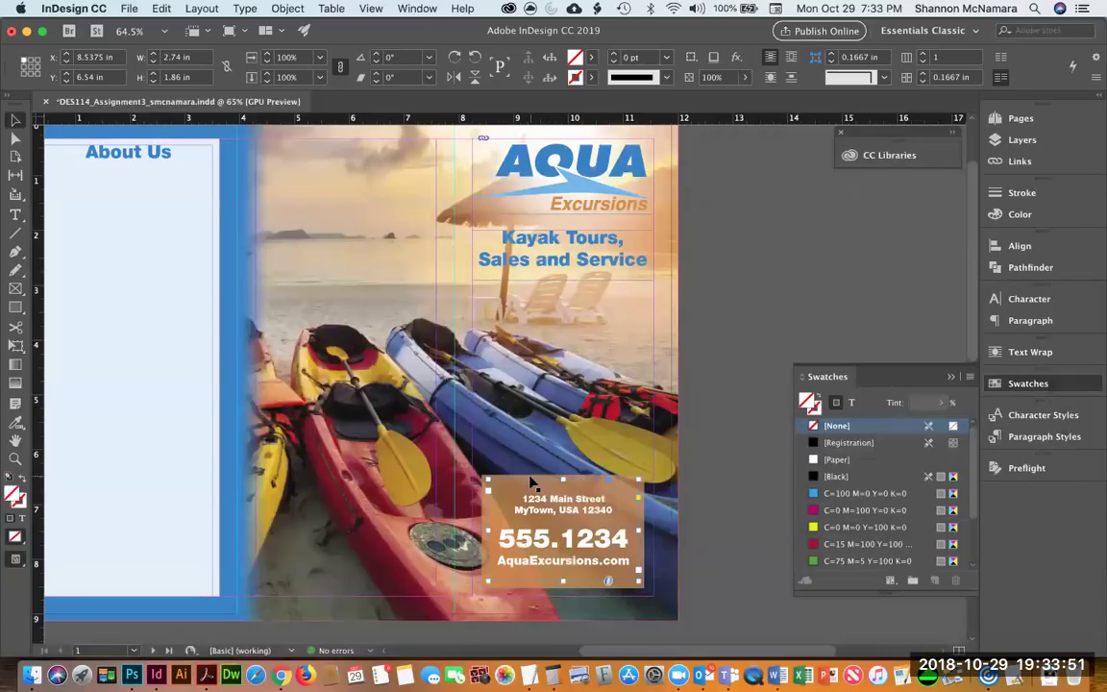
Select the contact text frame together with the orange rectangle and align their horizontal and vertical centers.
left_click(499, 493)
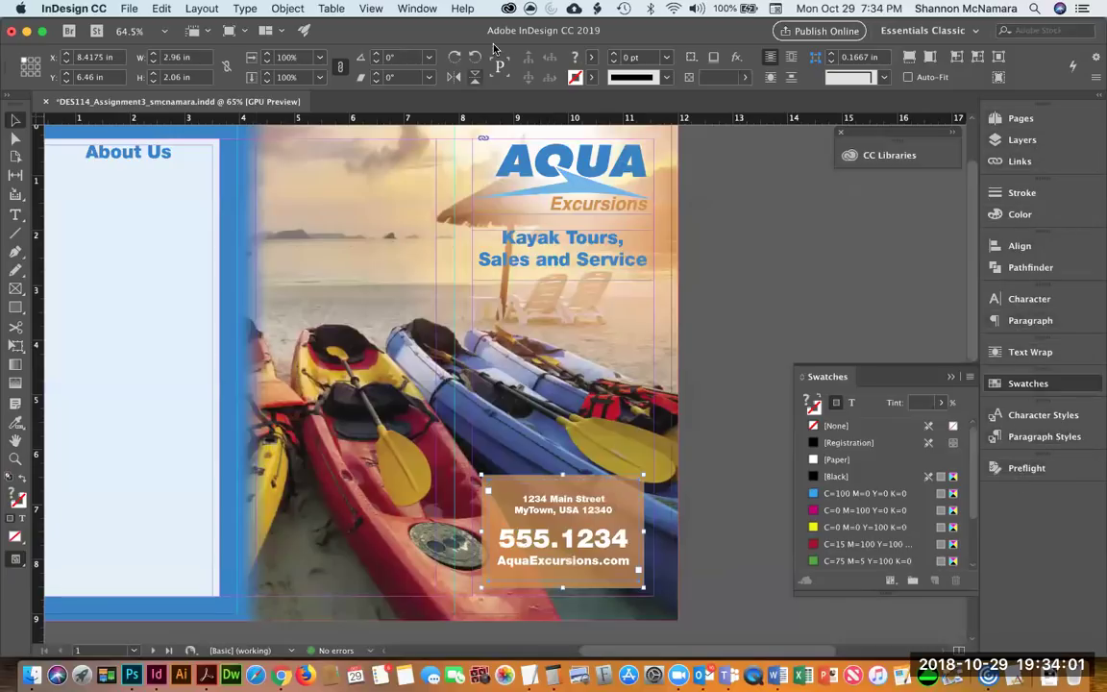
left_click(419, 7)
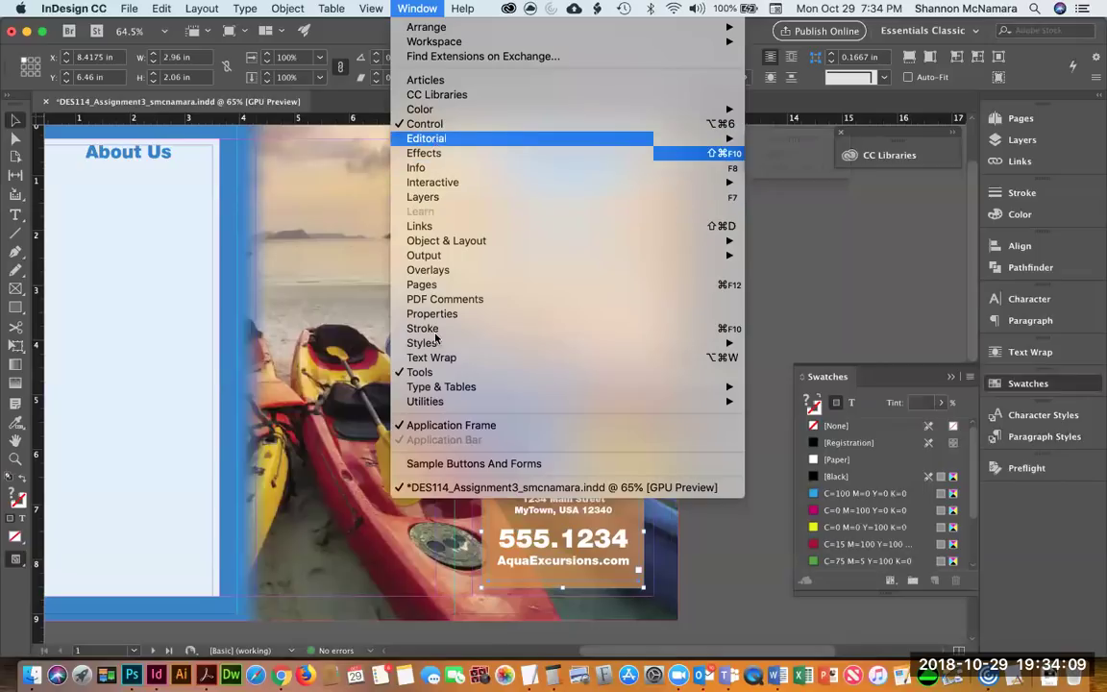
mouse_move(435, 402)
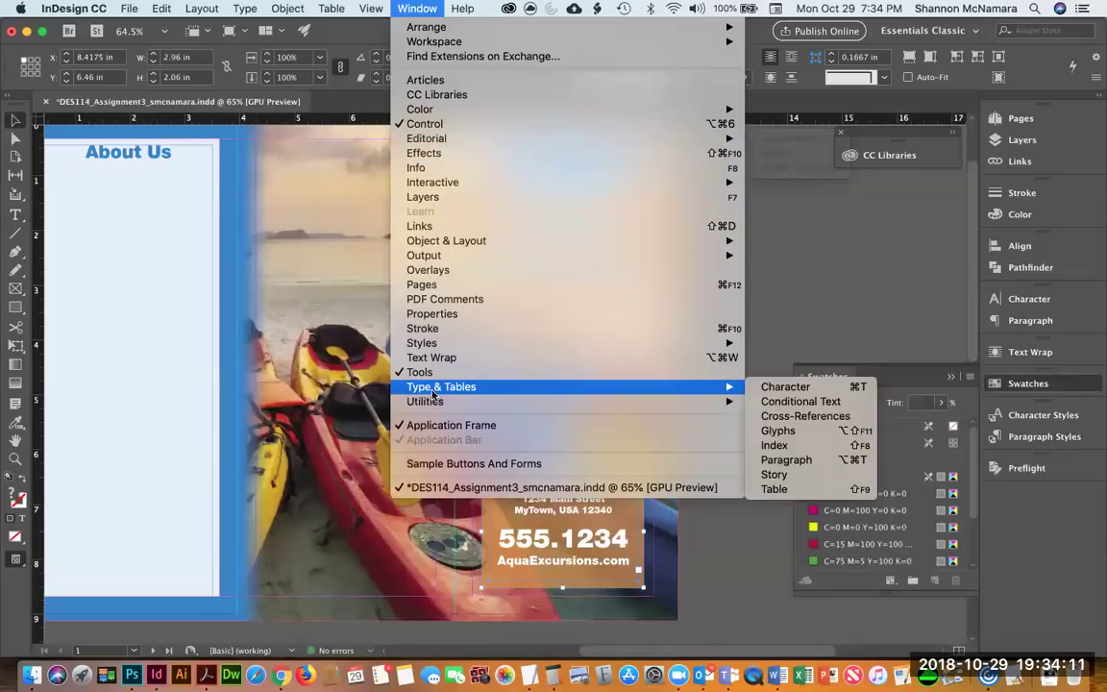
mouse_move(435, 348)
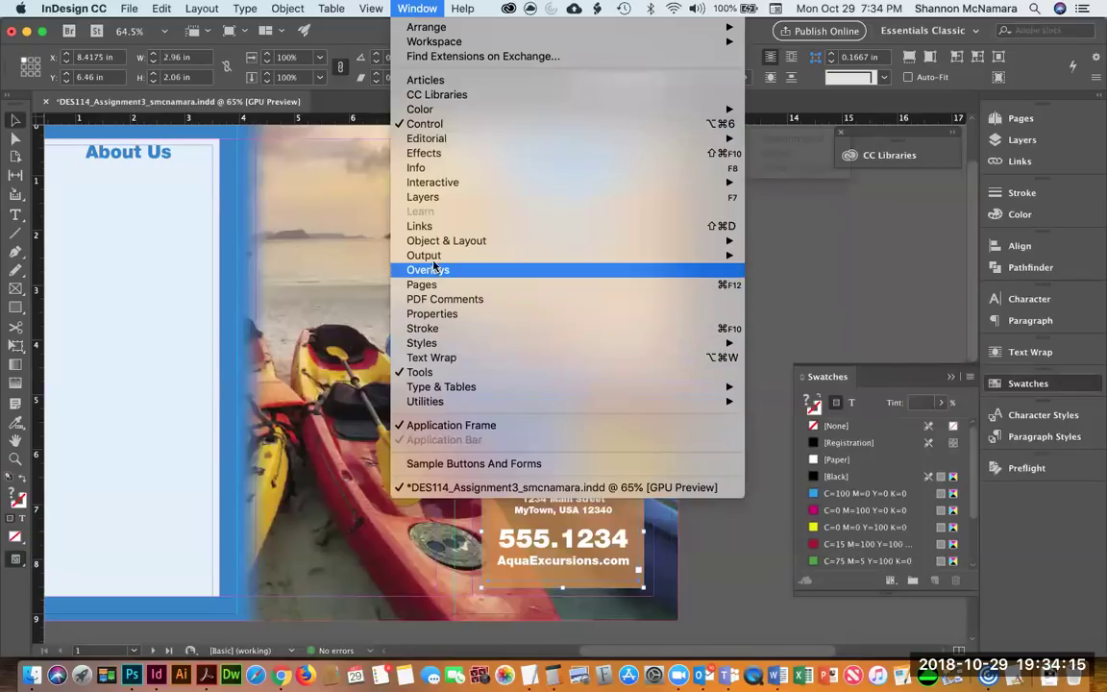
mouse_move(437, 244)
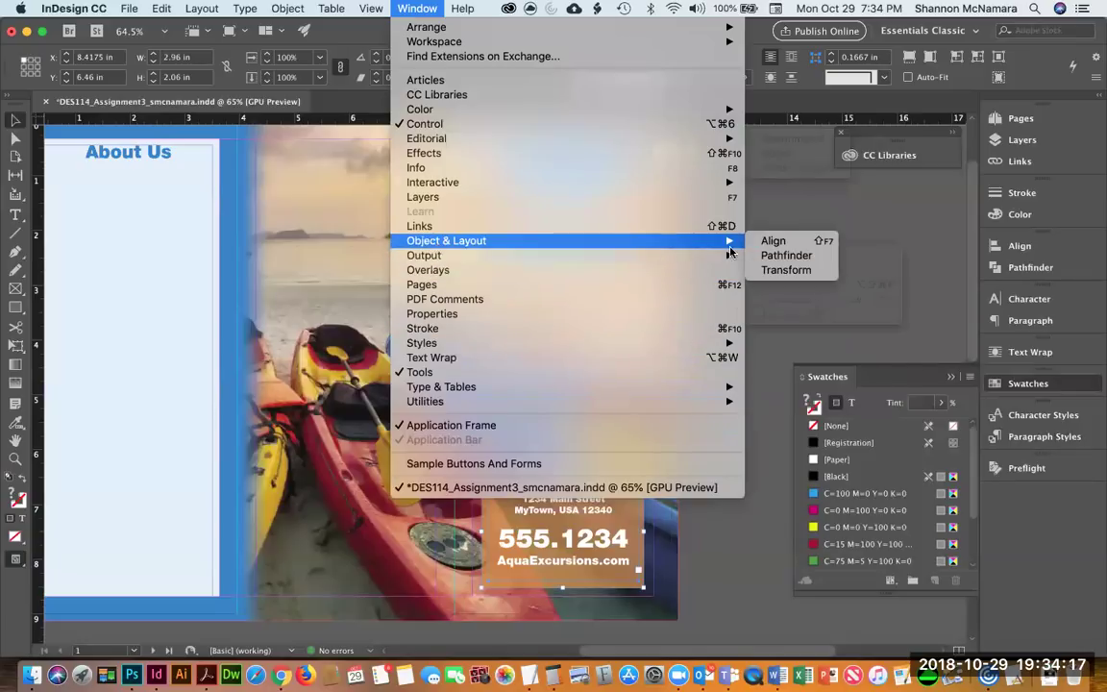
left_click(773, 242)
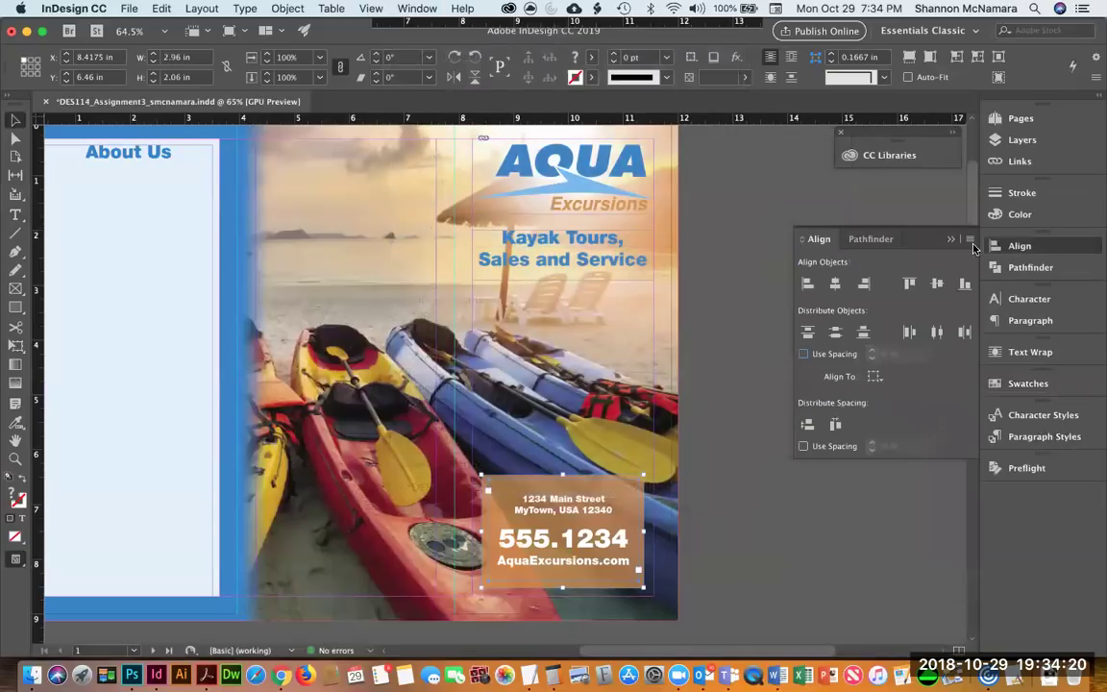
left_click(836, 284)
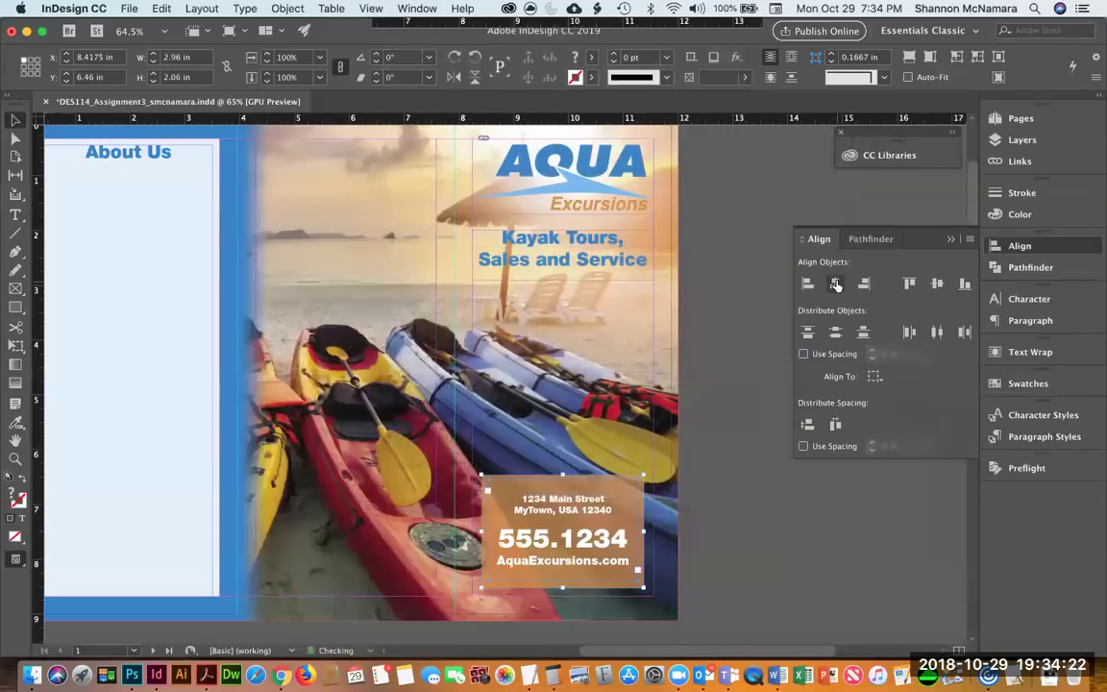
left_click(937, 284)
left_click(699, 437)
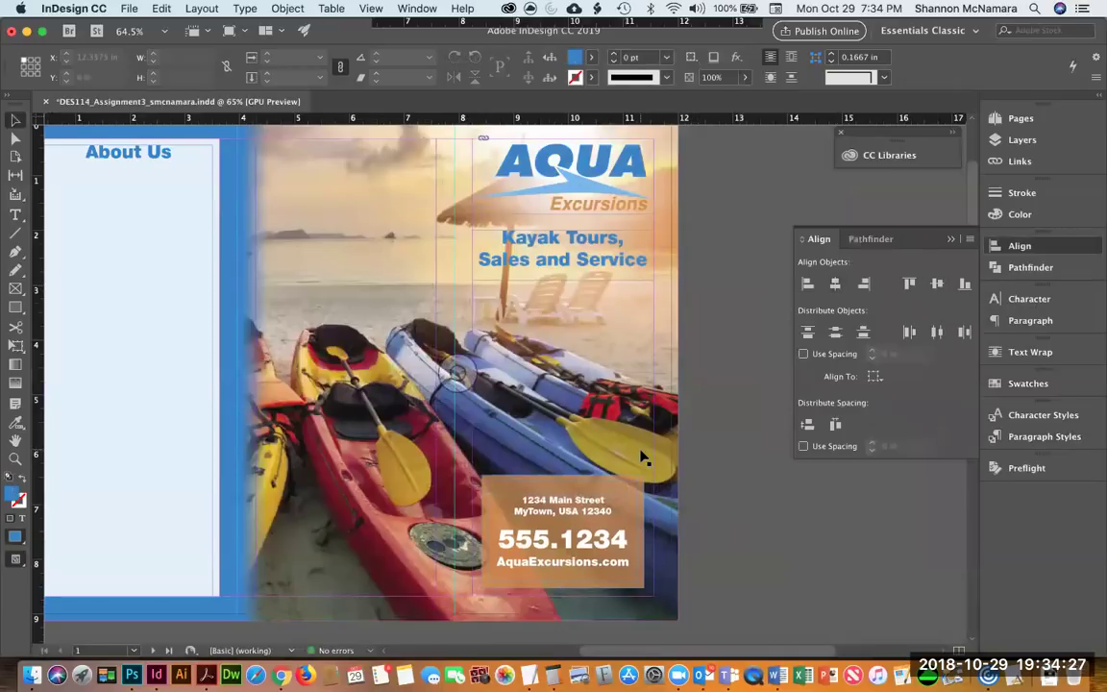
scroll(644, 432, "left", 3)
scroll(645, 408, "left", 3)
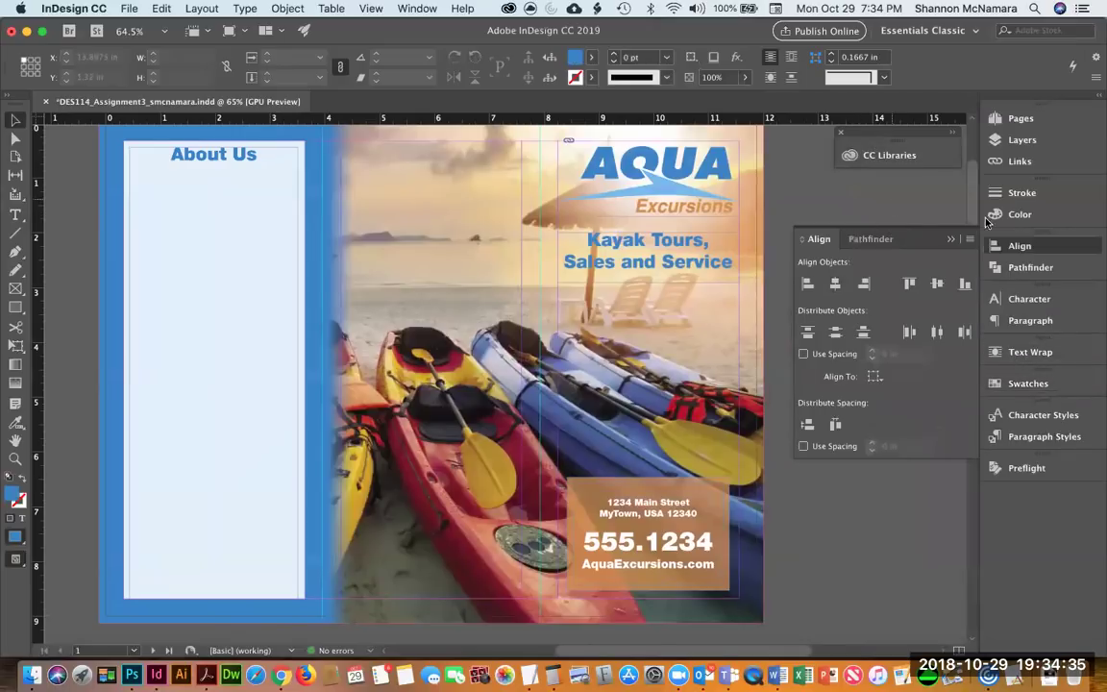
left_click(952, 239)
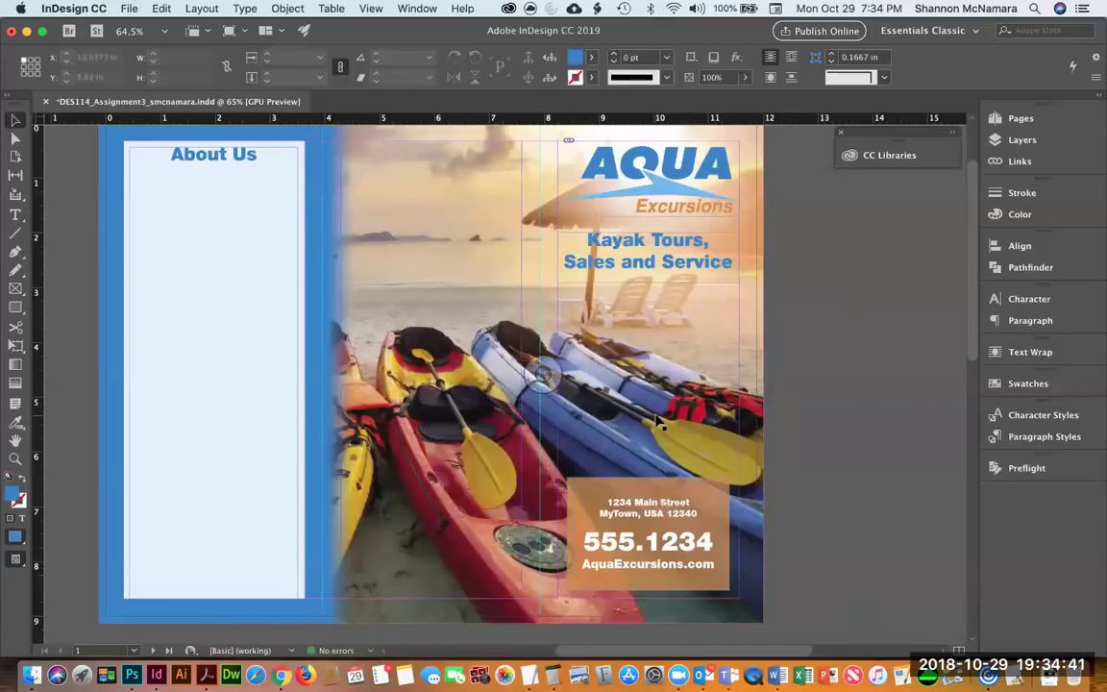
Switch to AQUA_TEXT in Word and strike through the address, phone and web address lines under Front or Back Cover.
key("super+Tab")
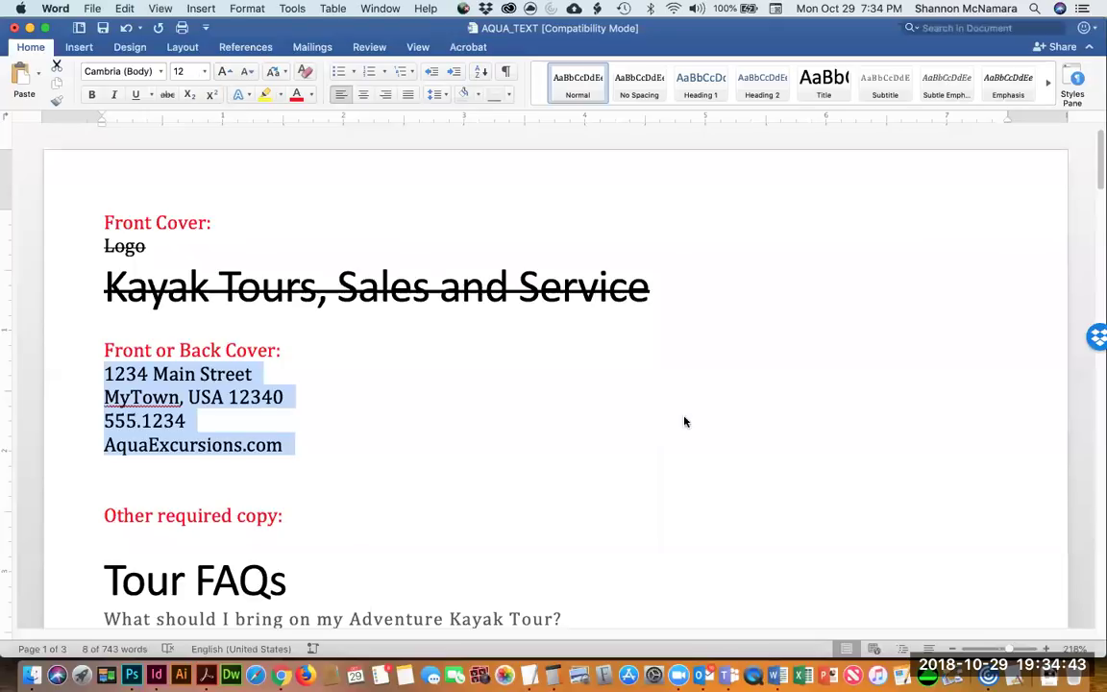
scroll(310, 457, "down", 1)
left_click(167, 94)
scroll(250, 368, "down", 1)
left_click(313, 367)
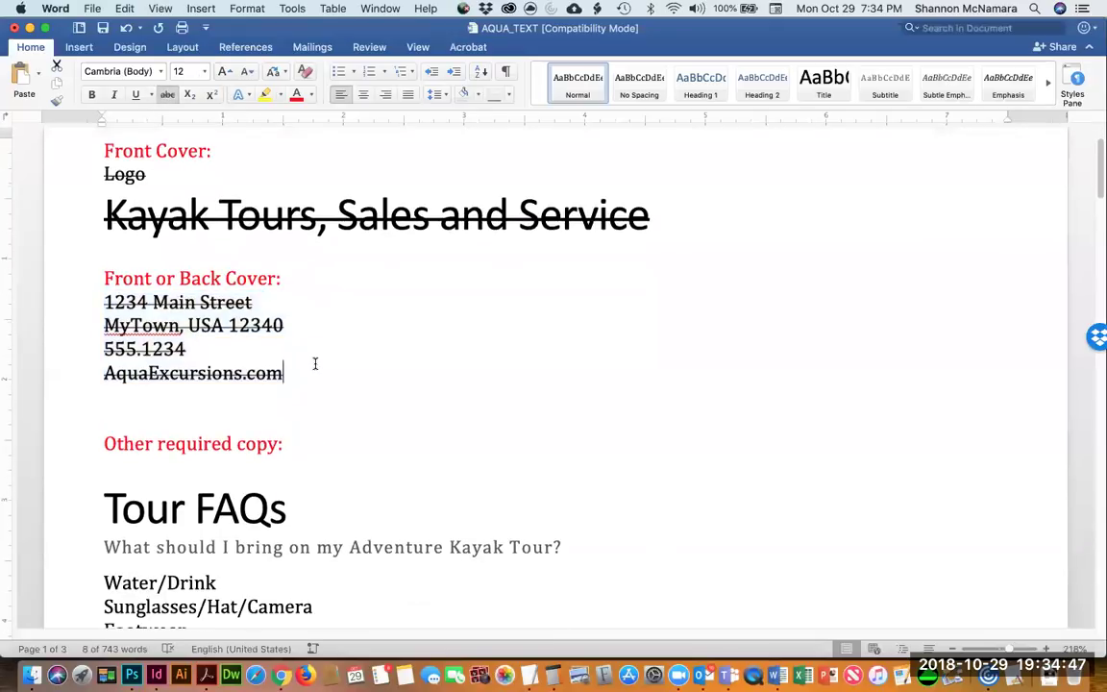
Copy the About Us body text, from "We're simply the best" through "the finest scenery an adventure.".
scroll(313, 366, "down", 1)
scroll(303, 380, "down", 15)
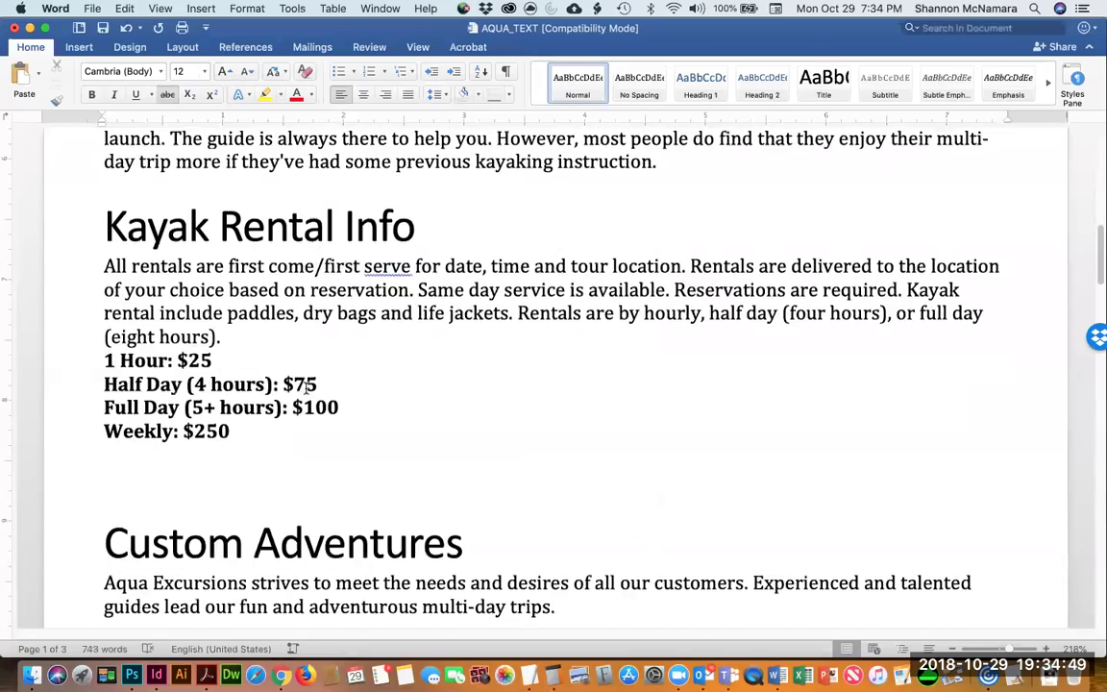
scroll(305, 389, "down", 4)
left_click(102, 204)
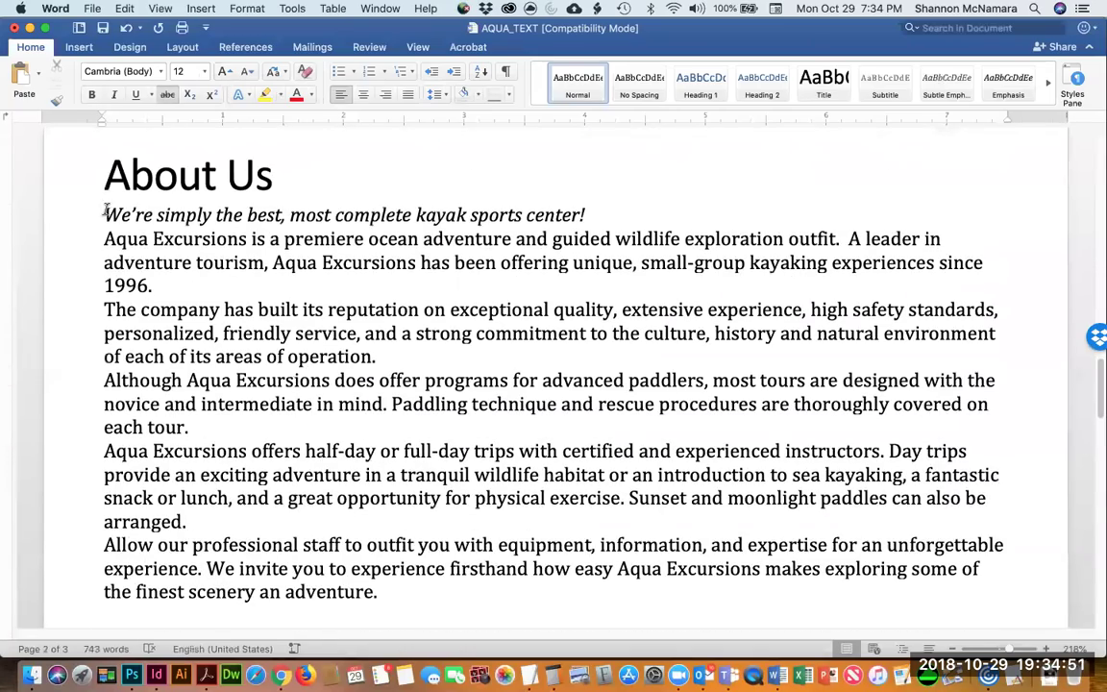
scroll(317, 404, "down", 4)
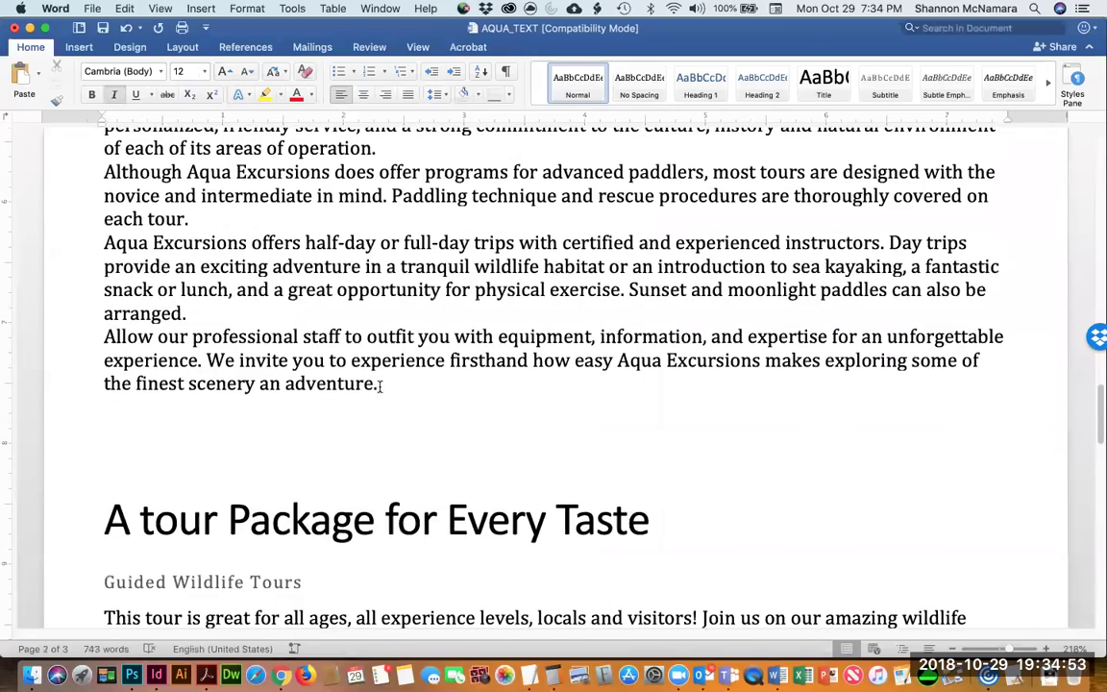
left_click(379, 385, "shift")
key("super+c")
scroll(378, 394, "up", 8)
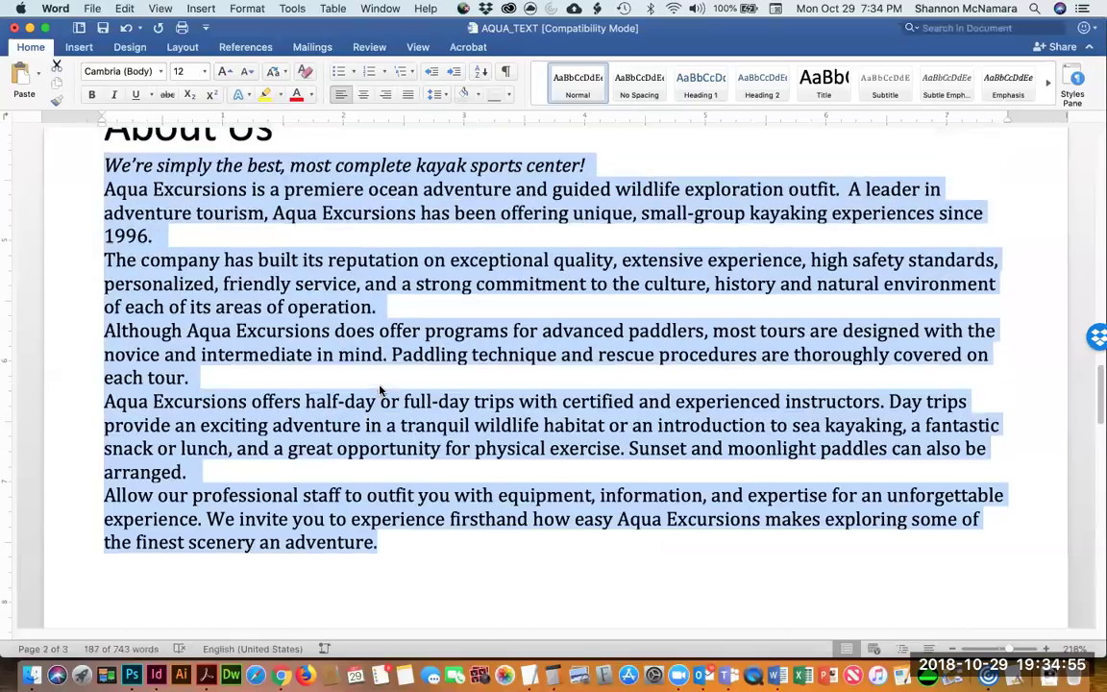
Switch back to InDesign and paste the copied text on a new line below the About Us heading.
key("super+Tab")
left_click(208, 165)
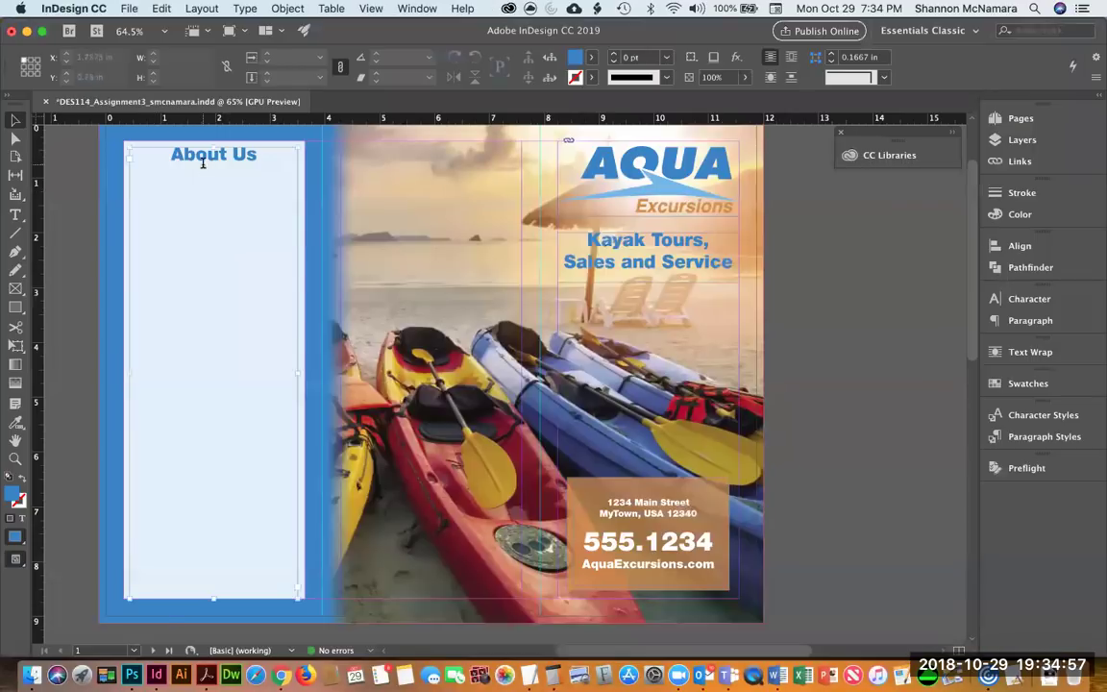
key("Return")
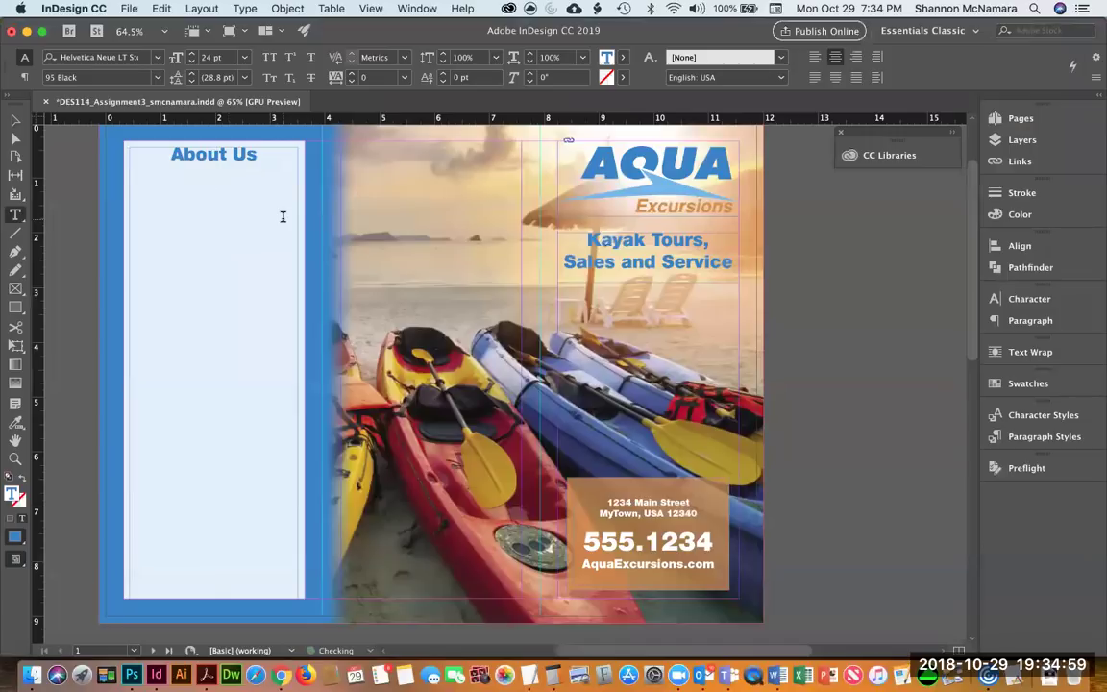
key("super+v")
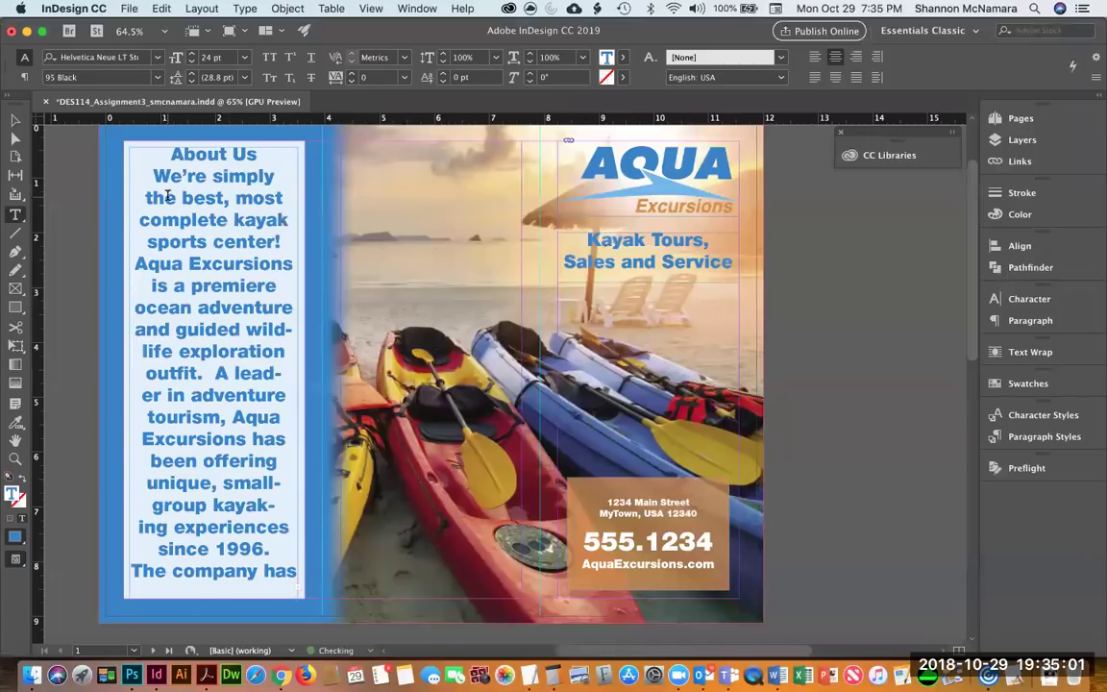
Select all the pasted About Us body text without the heading and set its font size to 12 pt.
key("shift+Up")
key("shift+Up")
key("shift+Up")
key("shift+Up")
key("shift+Up")
key("shift+Up")
key("shift+Up")
key("shift+Up")
key("shift+Up")
key("shift+Up")
key("shift+Up")
key("shift+Up")
key("shift+Up")
key("shift+Up")
key("shift+Up")
key("shift+Up")
key("shift+Up")
key("shift+Up")
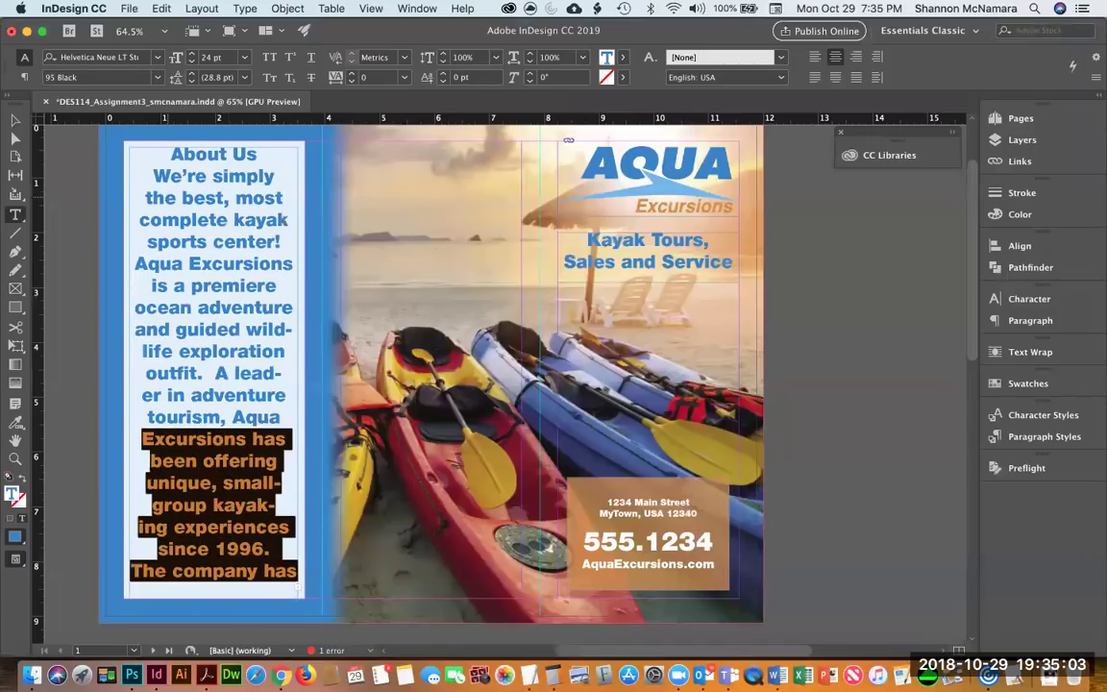
key("shift+Up")
key("shift+Up")
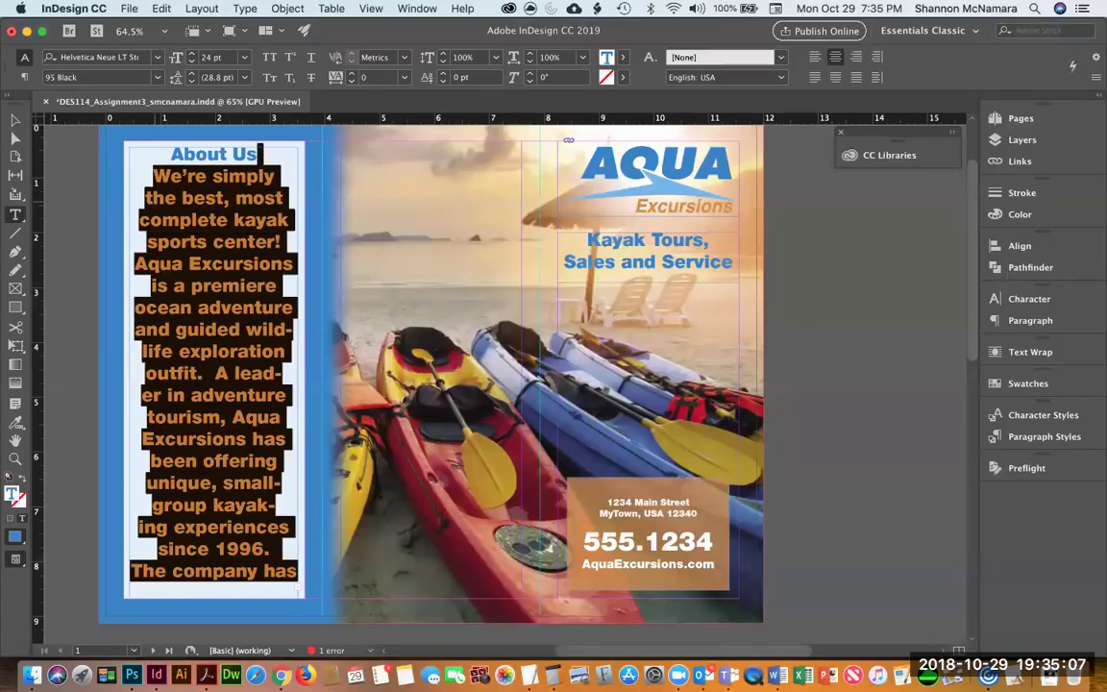
key("Left")
key("shift+Down")
key("shift+Down")
key("shift+Down")
key("shift+Down")
key("shift+Down")
key("shift+Down")
key("shift+Down")
key("shift+Down")
key("shift+Down")
key("shift+Down")
key("shift+Down")
key("shift+Down")
key("shift+Down")
key("shift+Down")
key("shift+Down")
key("shift+Down")
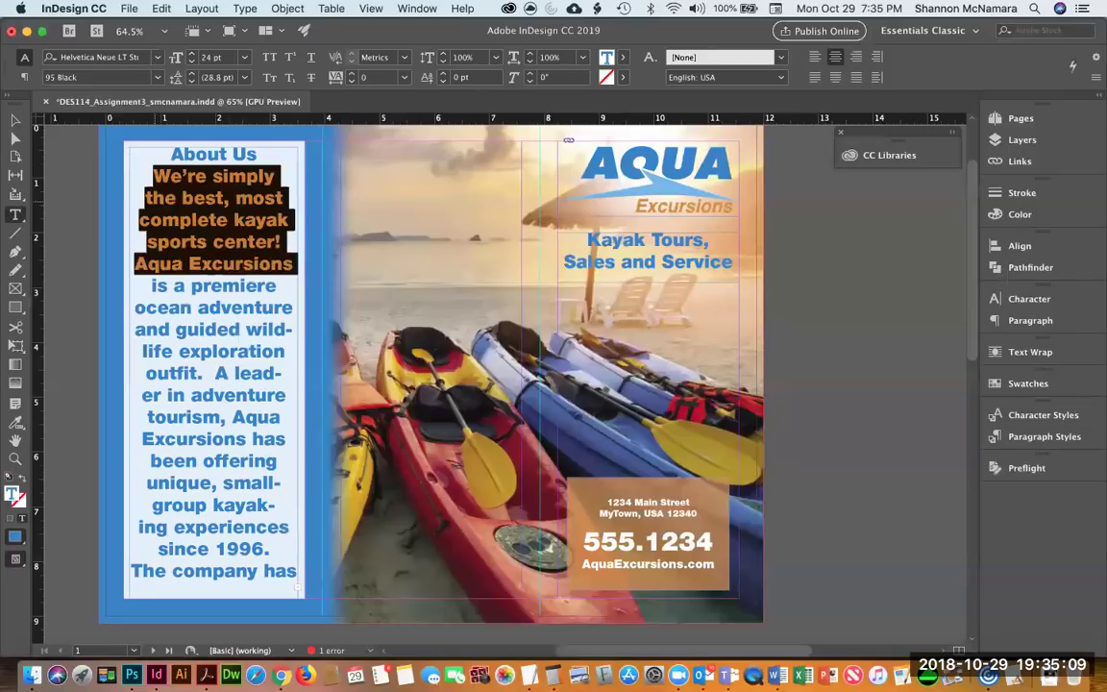
key("shift+Down")
key("shift+Down")
key("shift+Down")
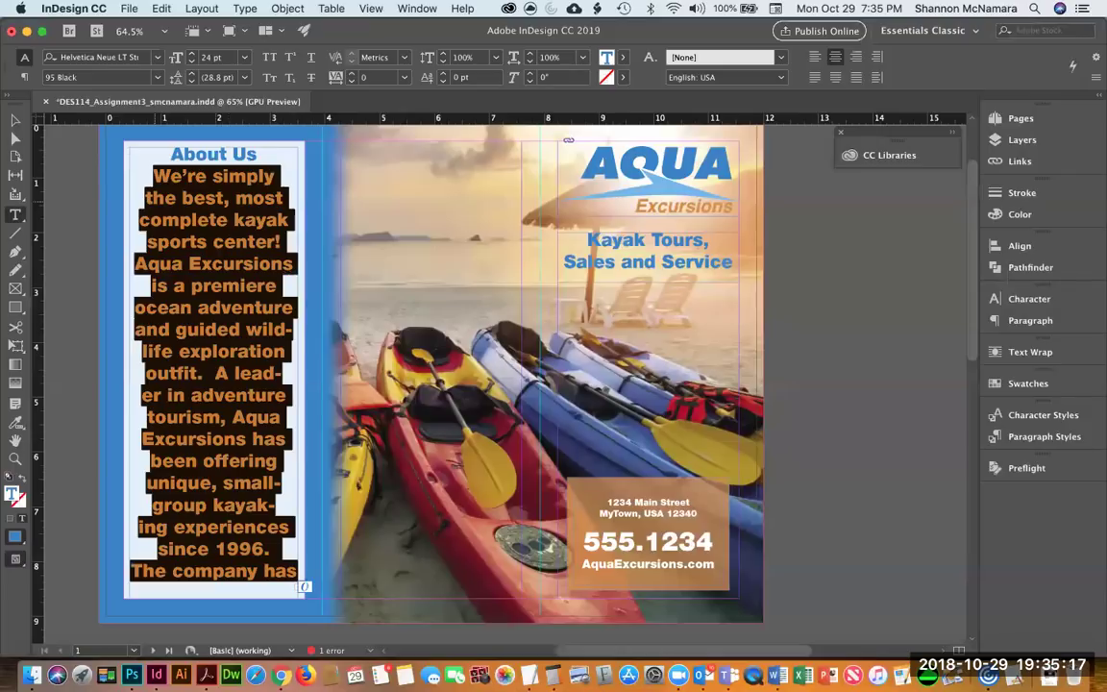
left_click(1044, 437)
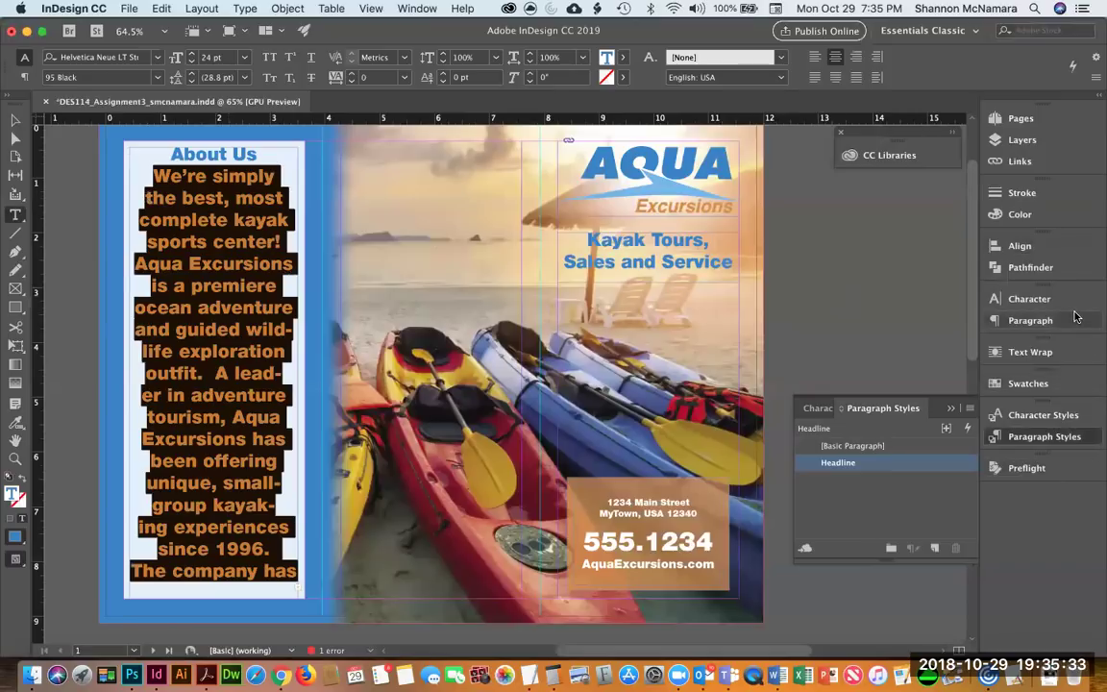
left_click(176, 55)
type("12")
key("Return")
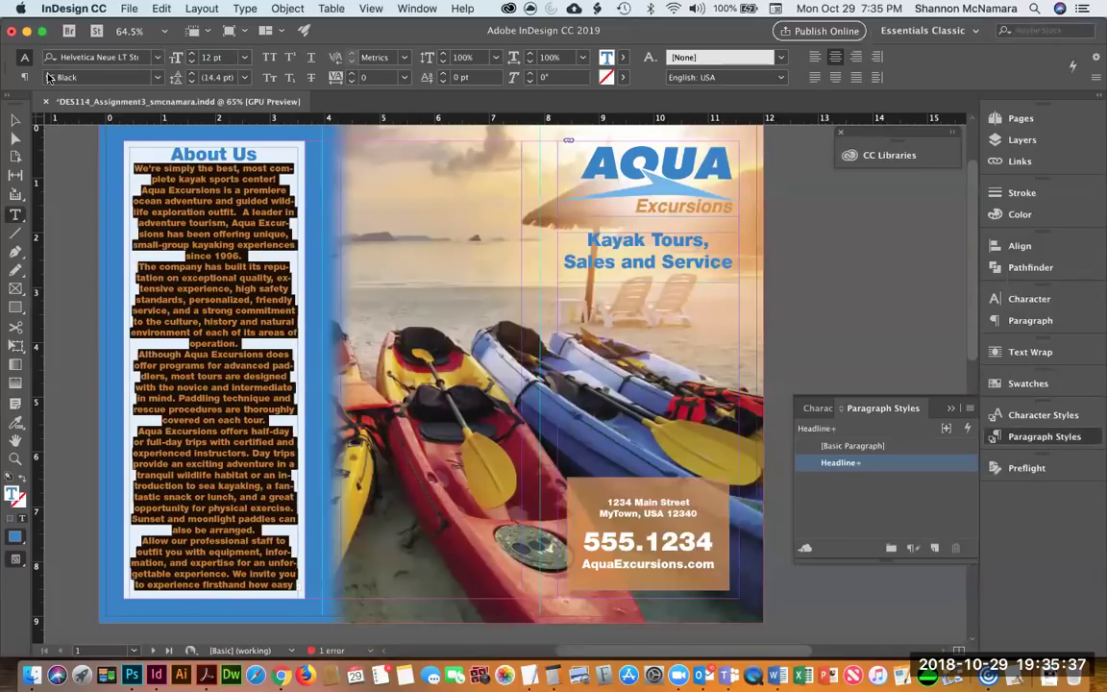
Set the selected About Us body text in Goudy Old Style Regular.
left_click(126, 58)
left_click(158, 58)
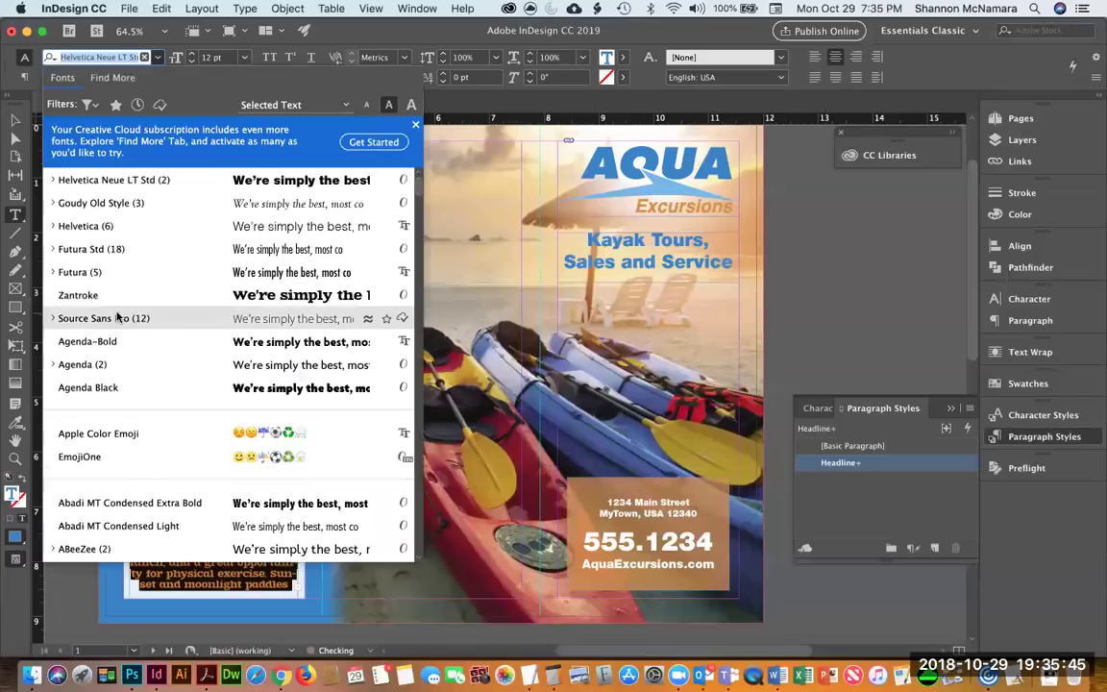
scroll(130, 369, "down", 10)
scroll(131, 368, "down", 5)
scroll(131, 368, "up", 15)
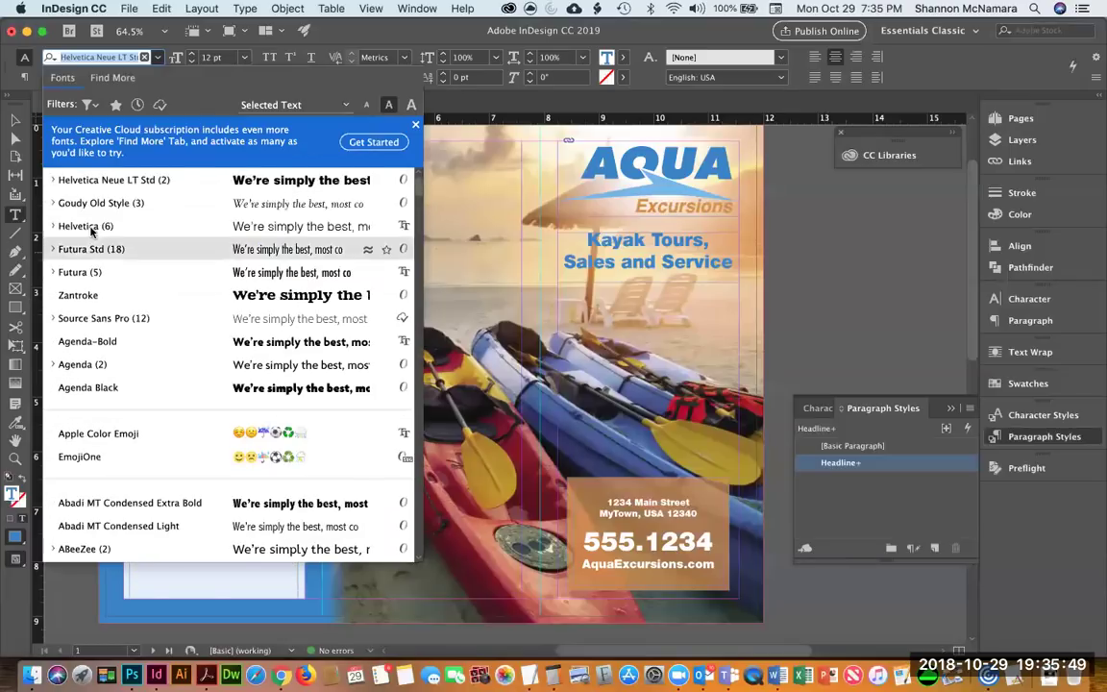
left_click(52, 202)
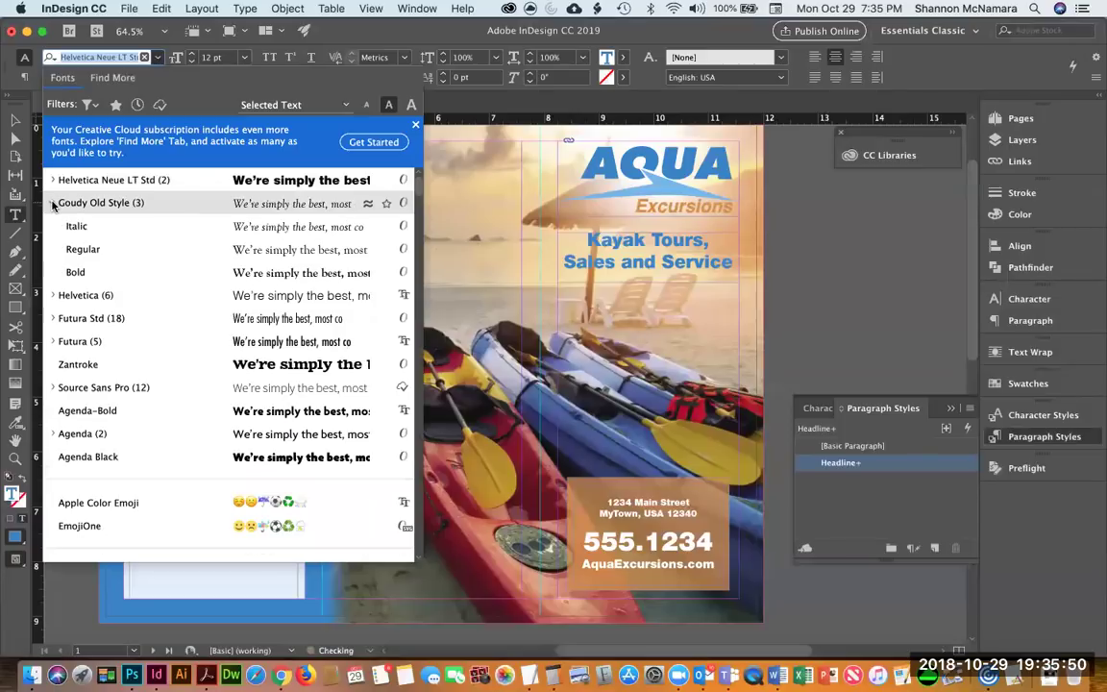
left_click(83, 250)
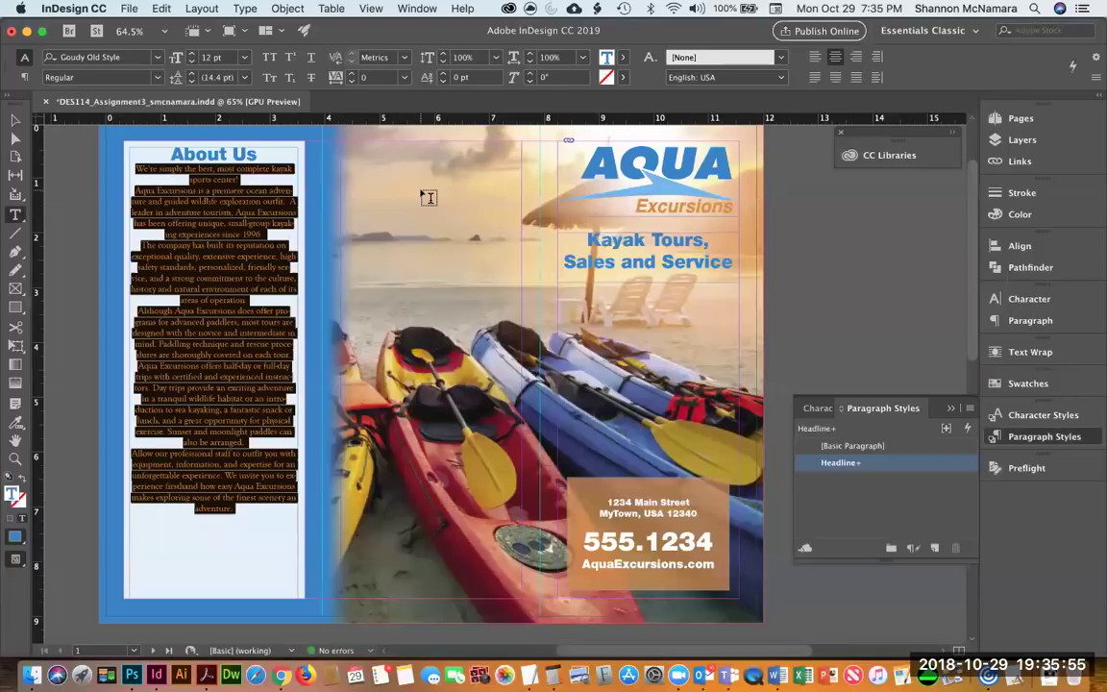
Left-align the About Us body paragraphs and set their space after to 0.125 in.
left_click(814, 58)
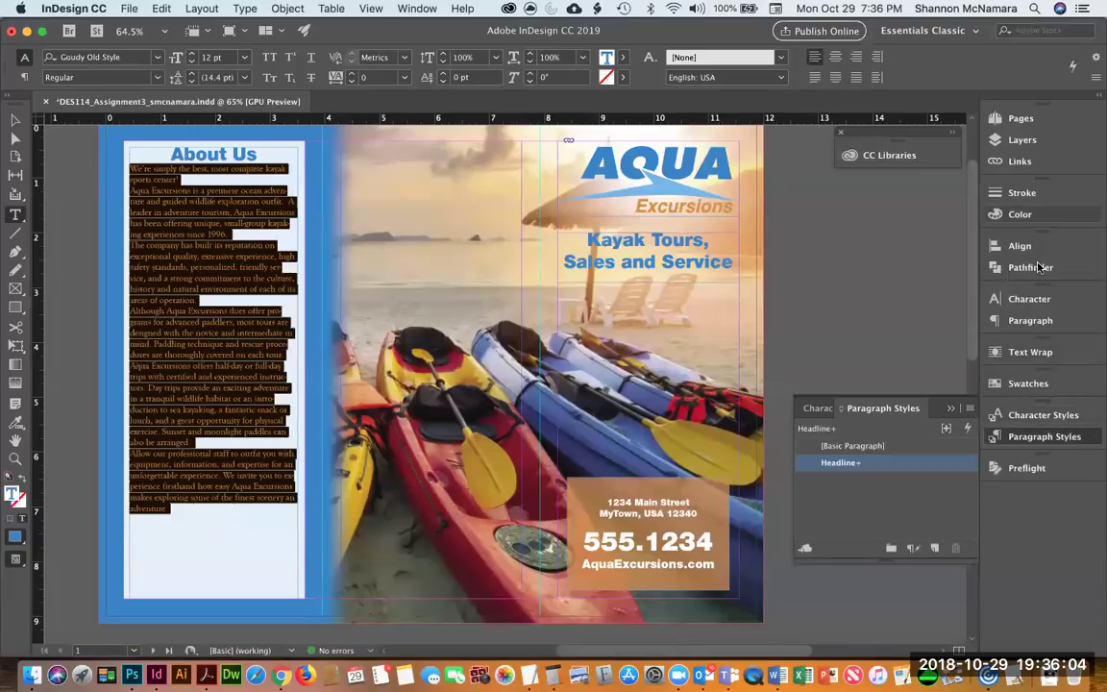
left_click(1031, 320)
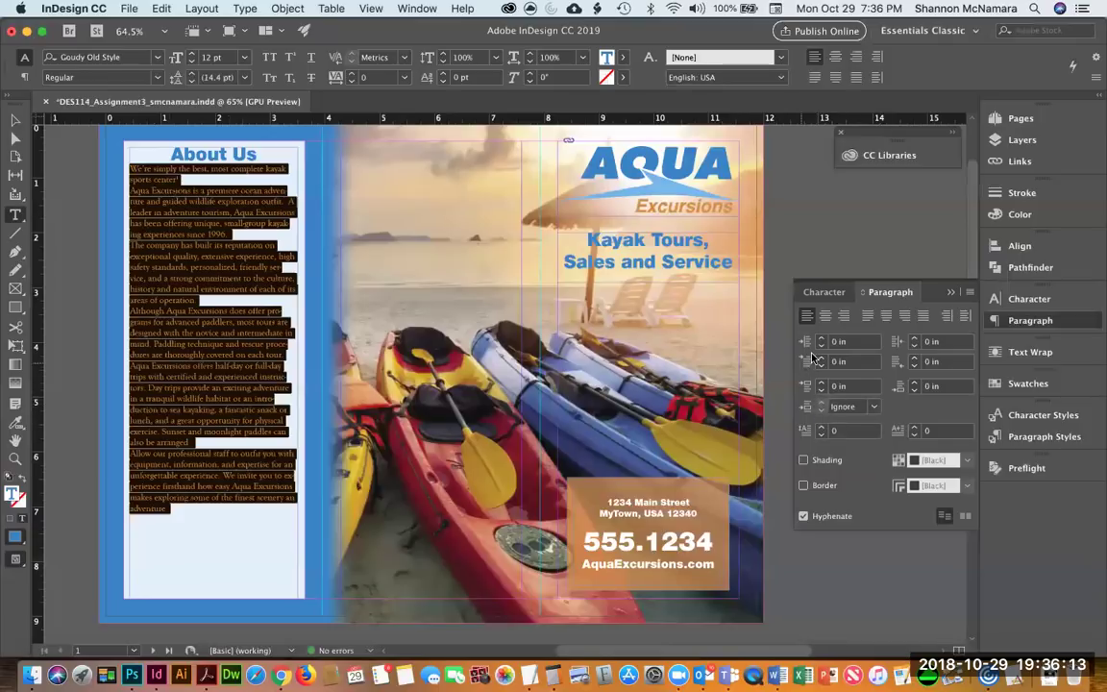
left_click(914, 386)
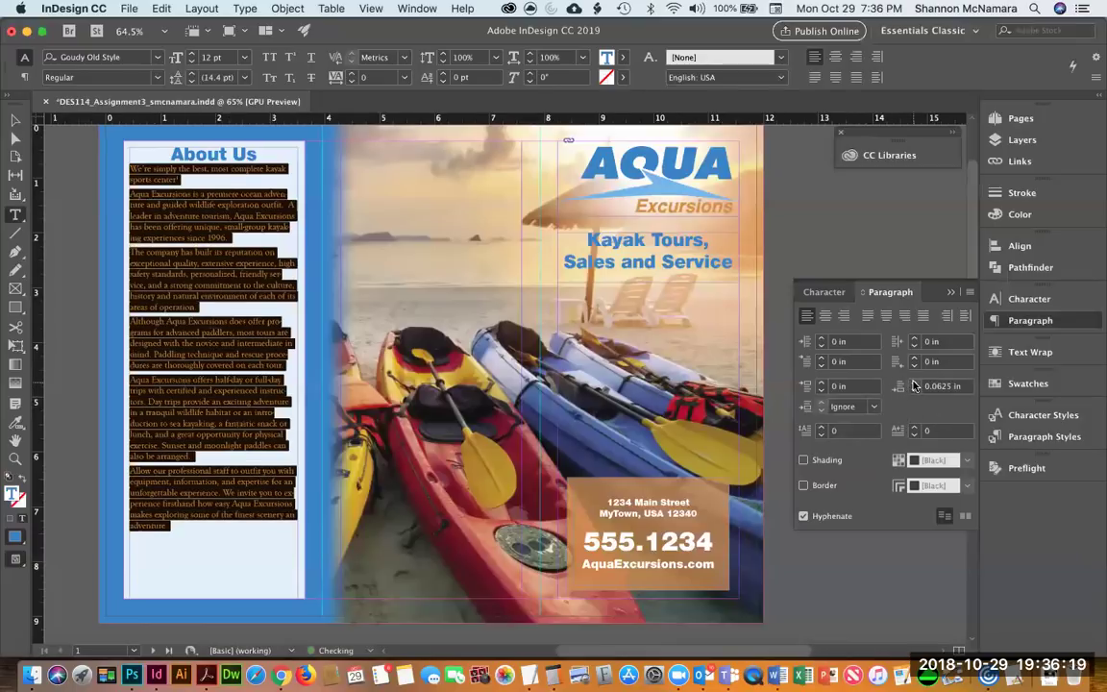
left_click(914, 386)
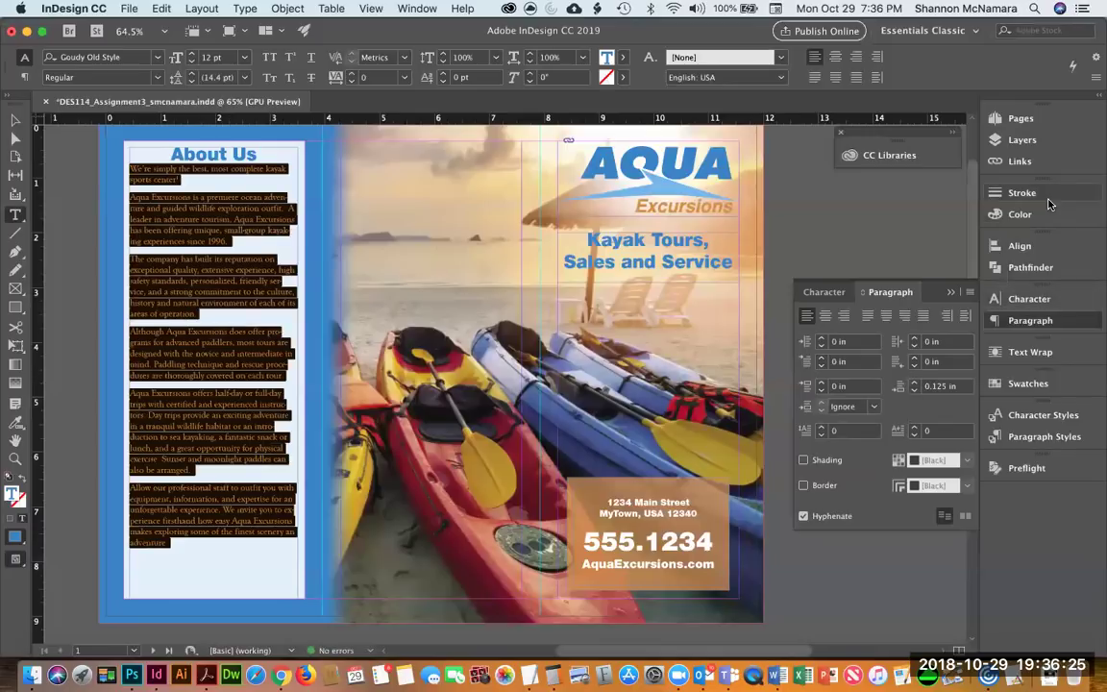
Color the About Us body text with the [Black] swatch and deselect it.
left_click(1027, 383)
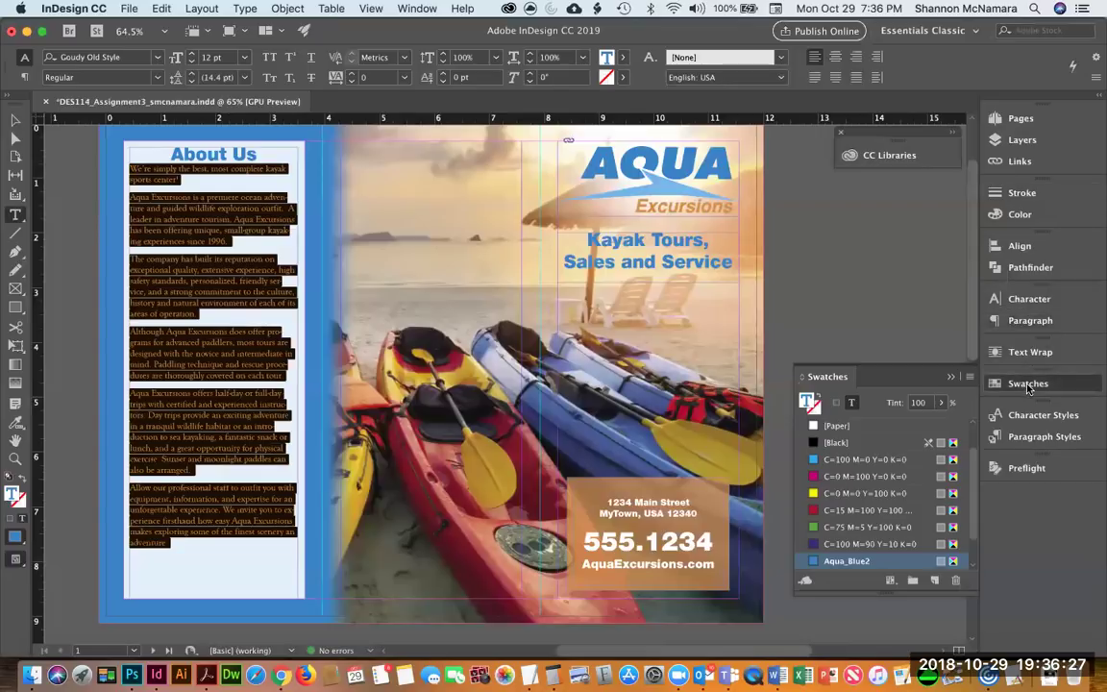
left_click(837, 443)
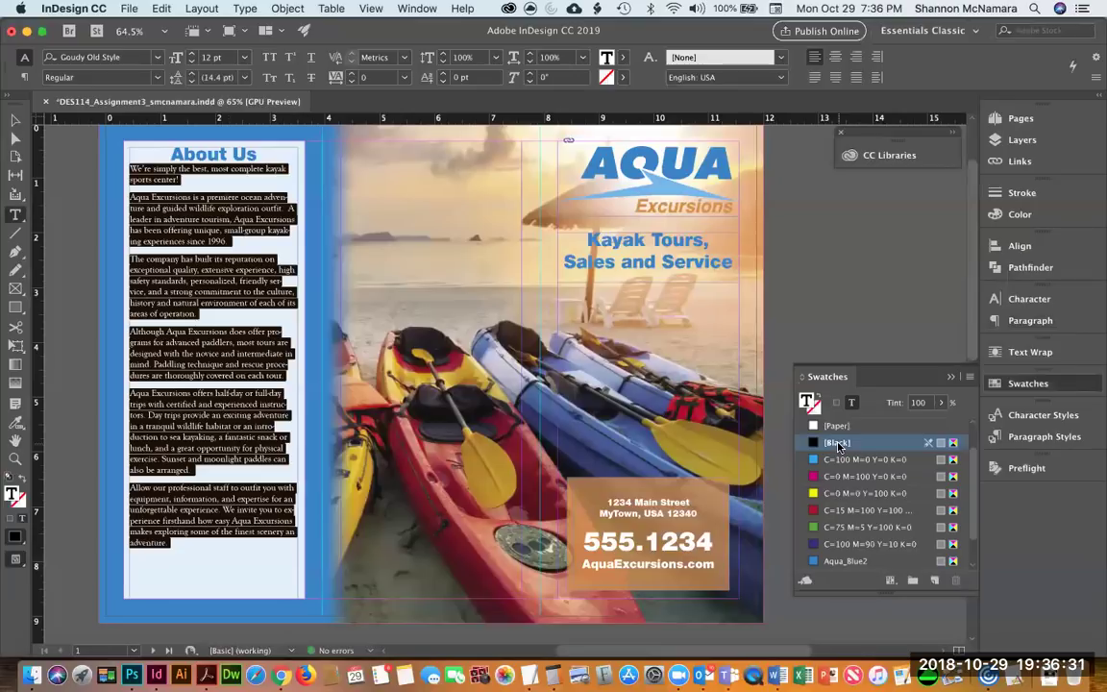
left_click(131, 169)
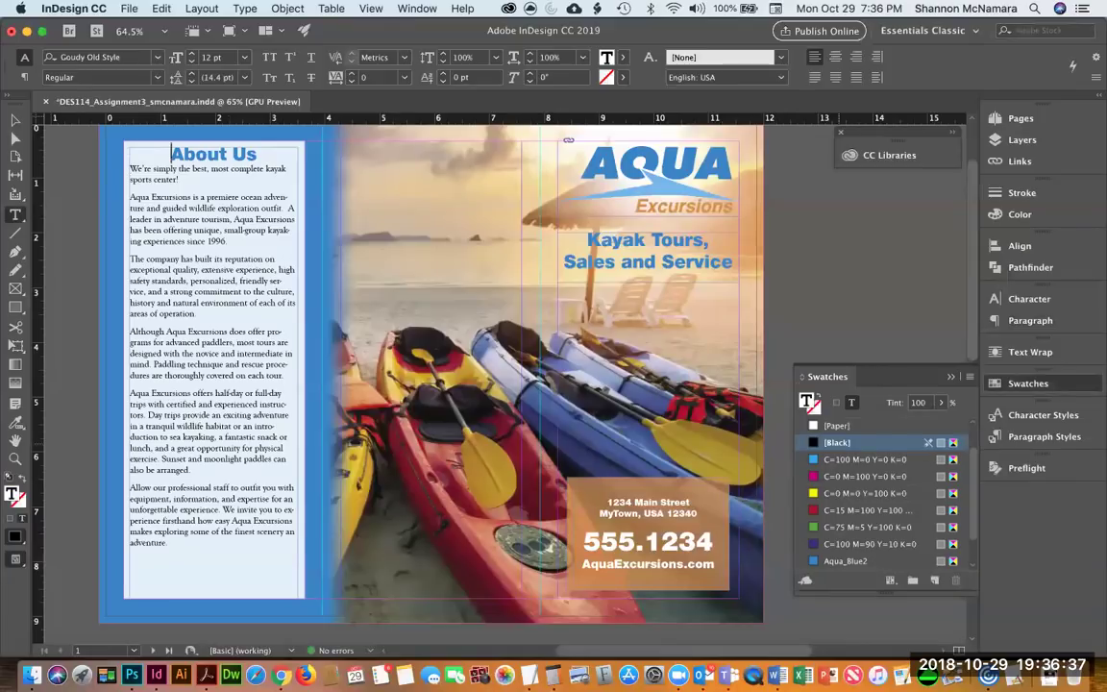
Set the About Us heading's space after to 0.0625 in and redefine the Headline paragraph style from it.
triple_click(244, 154)
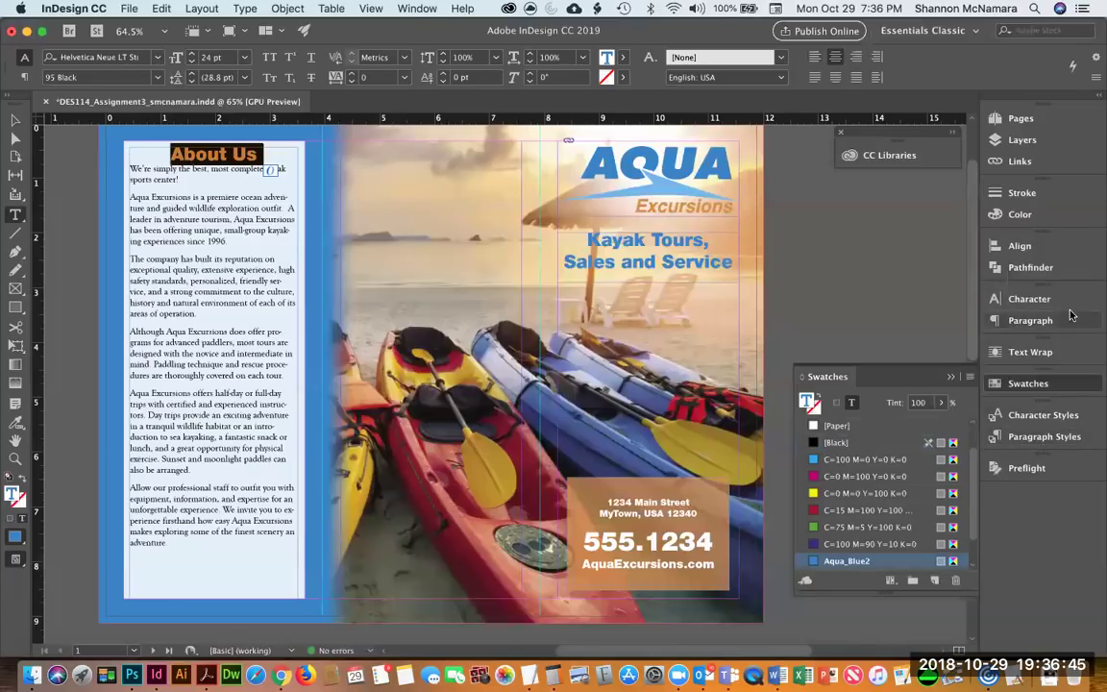
left_click(1014, 321)
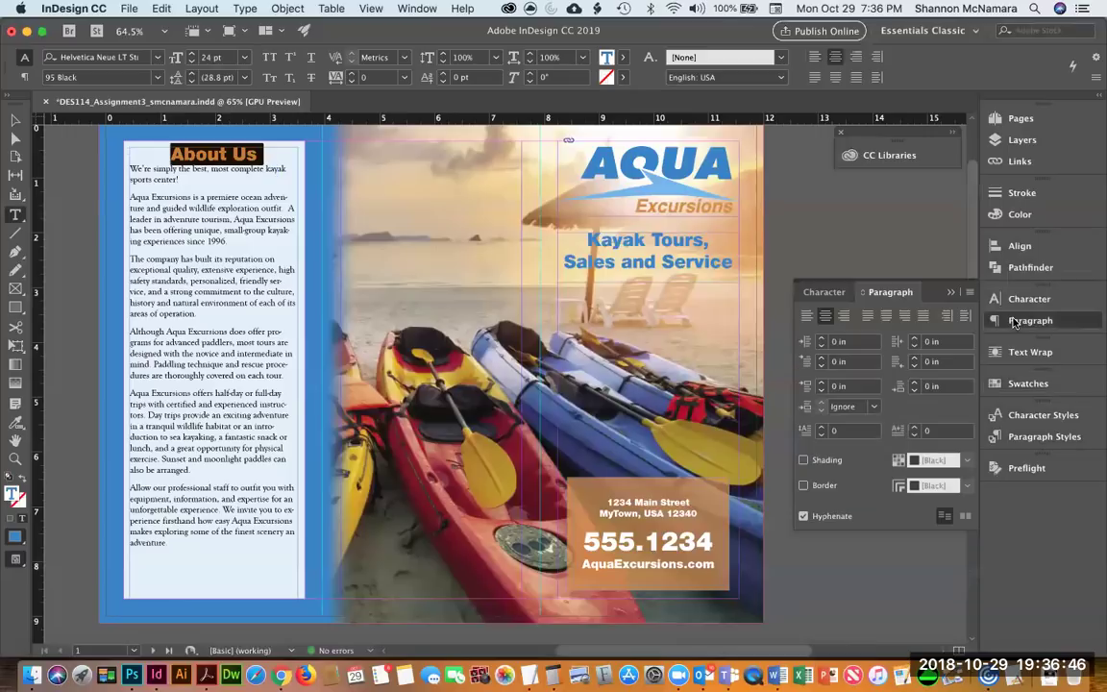
left_click(915, 382)
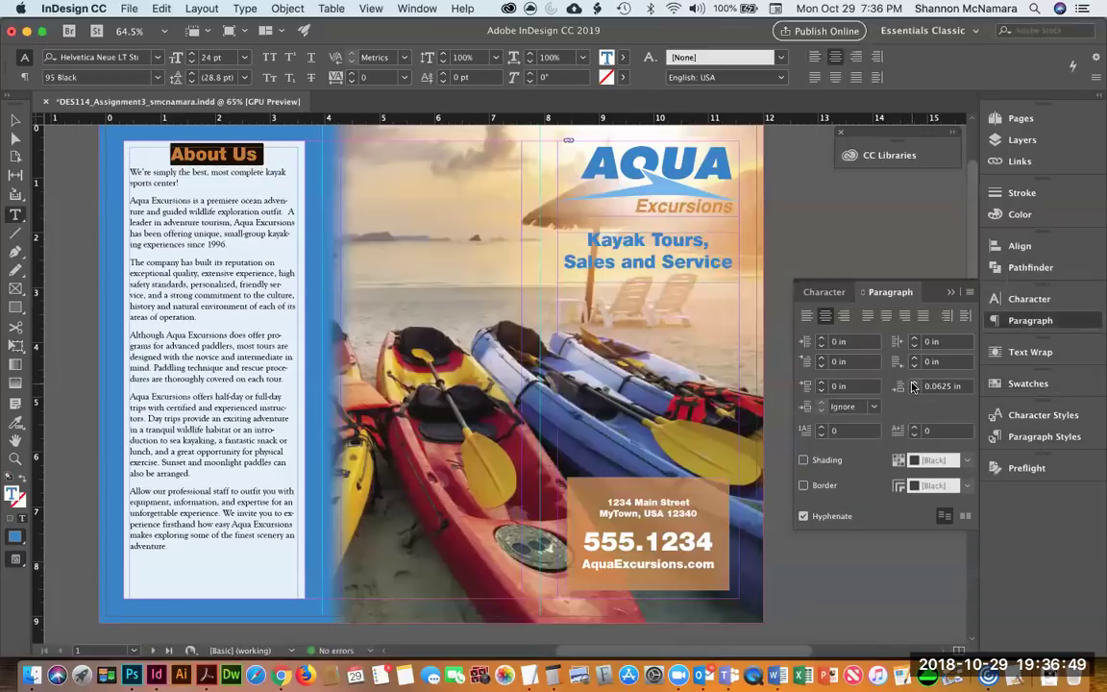
left_click(1048, 438)
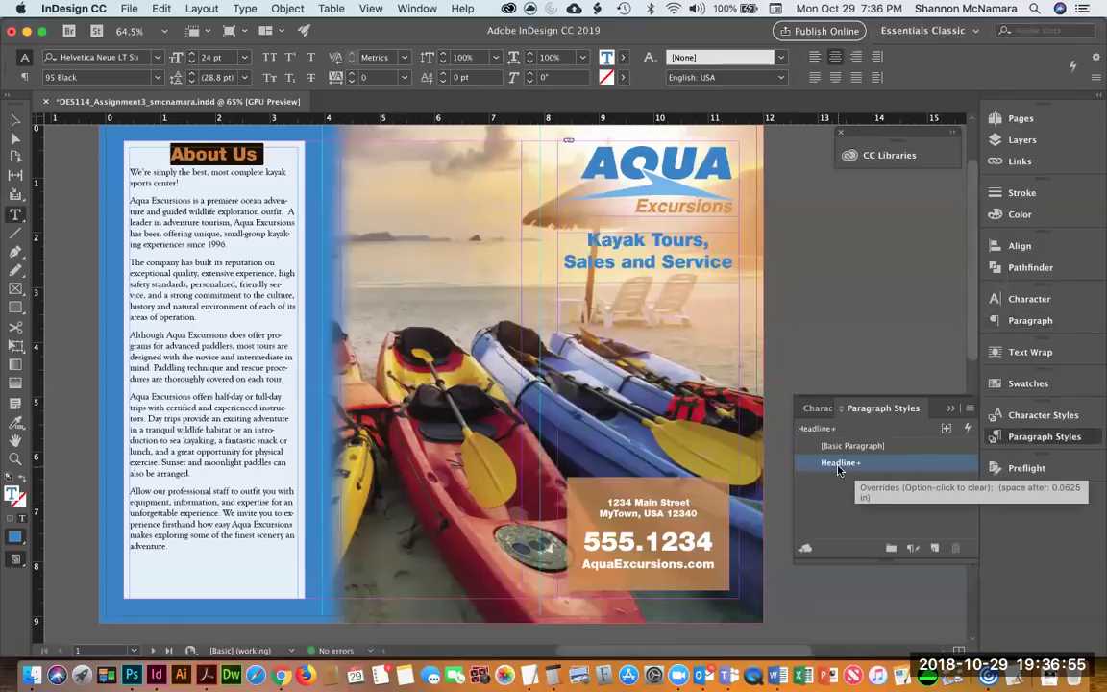
right_click(838, 467)
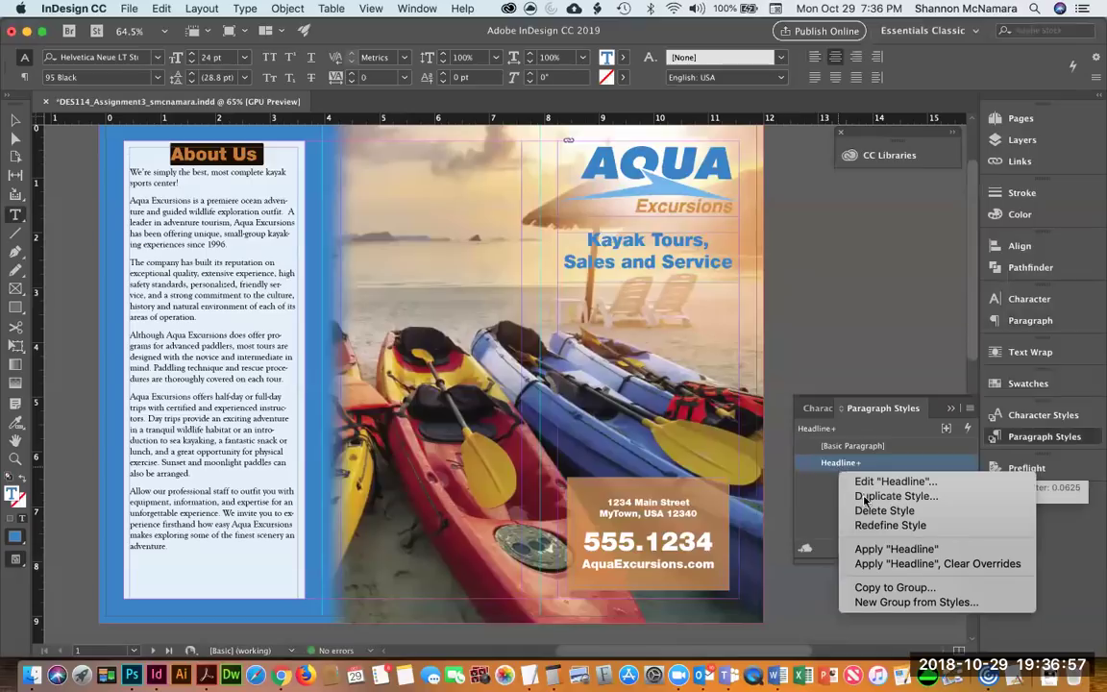
left_click(889, 526)
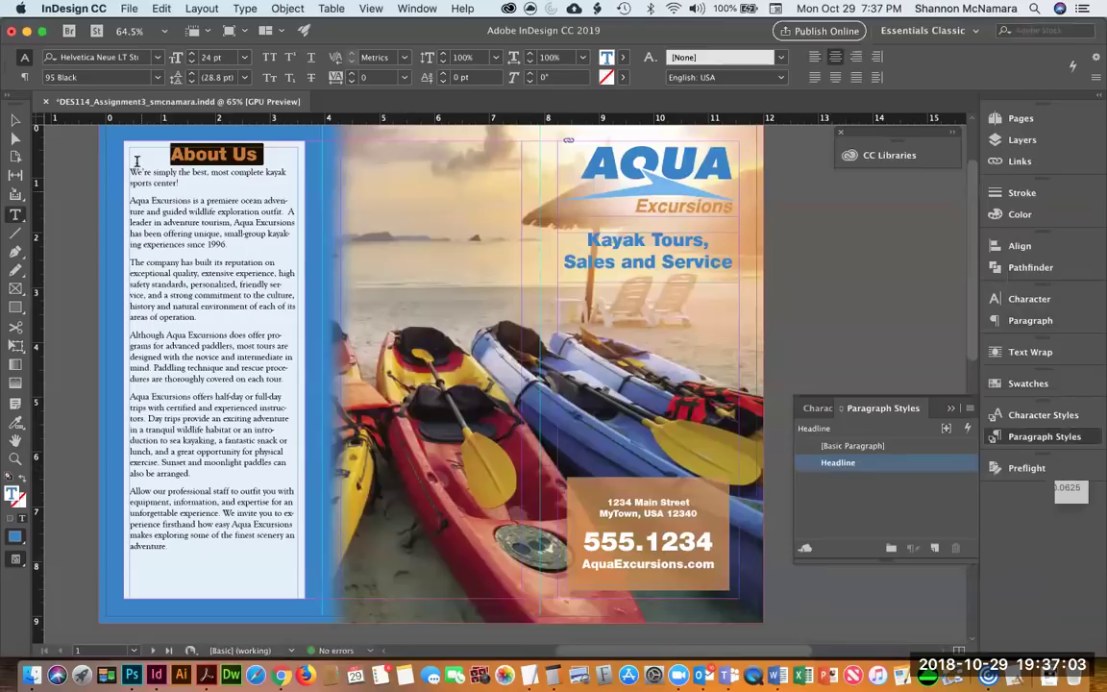
Check the "We're simply the best" line in Word's AQUA_TEXT, then switch back to InDesign and make that line Bold in the About Us text.
left_click(13, 120)
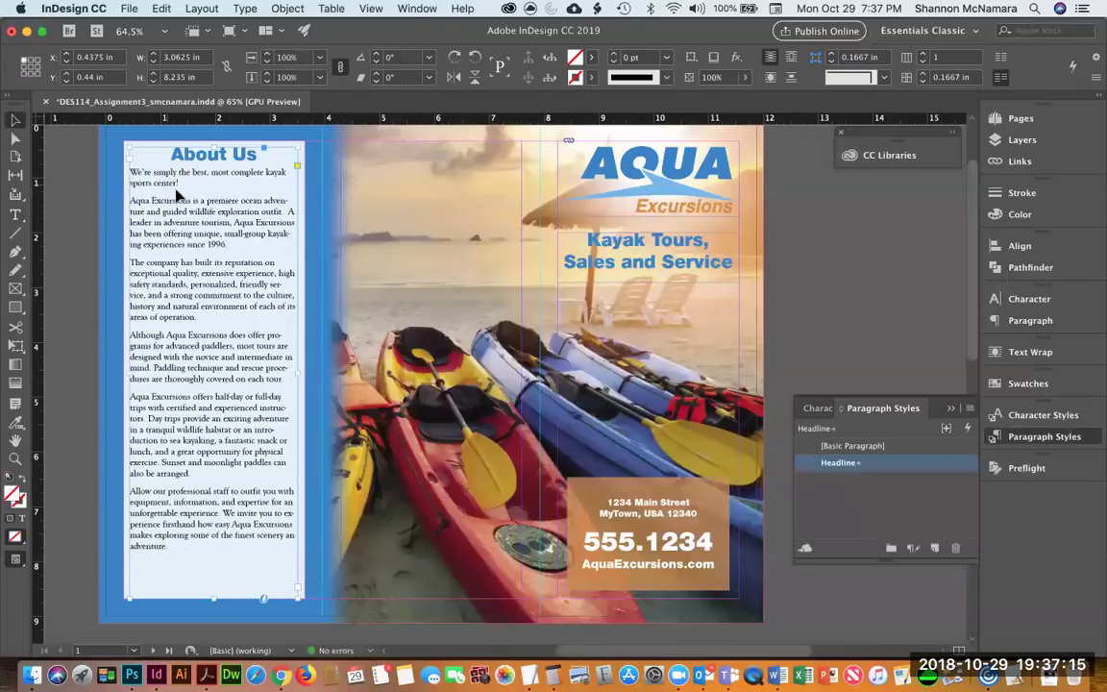
key("super+Tab")
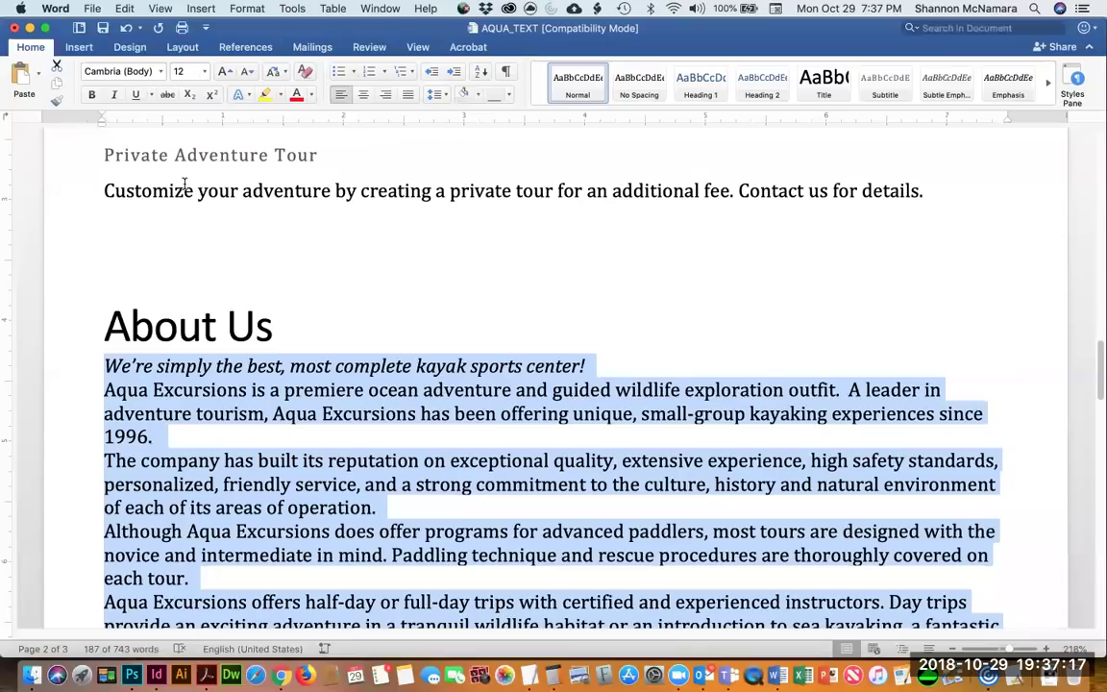
left_click(629, 361)
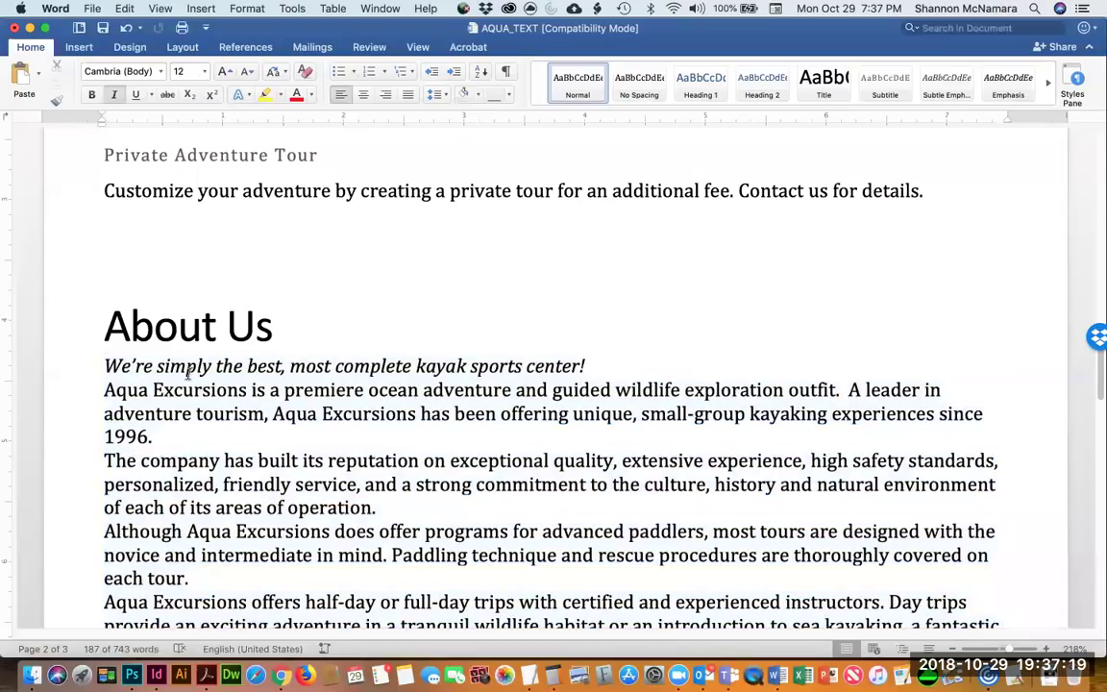
left_click_drag(104, 366, 588, 360)
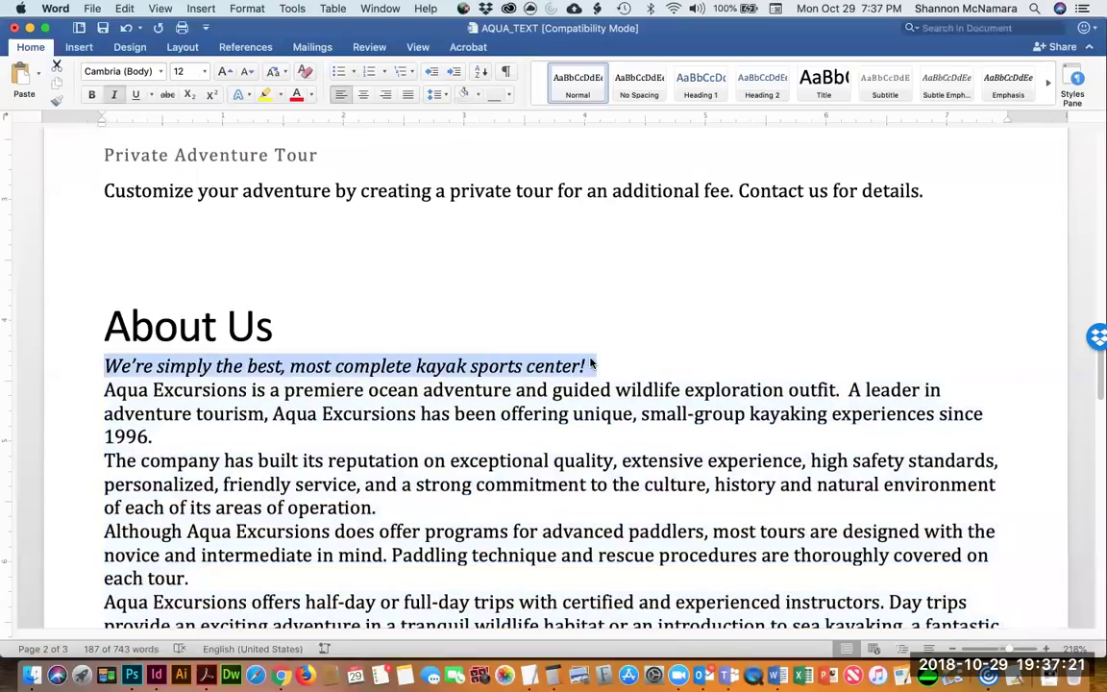
key("super+Tab")
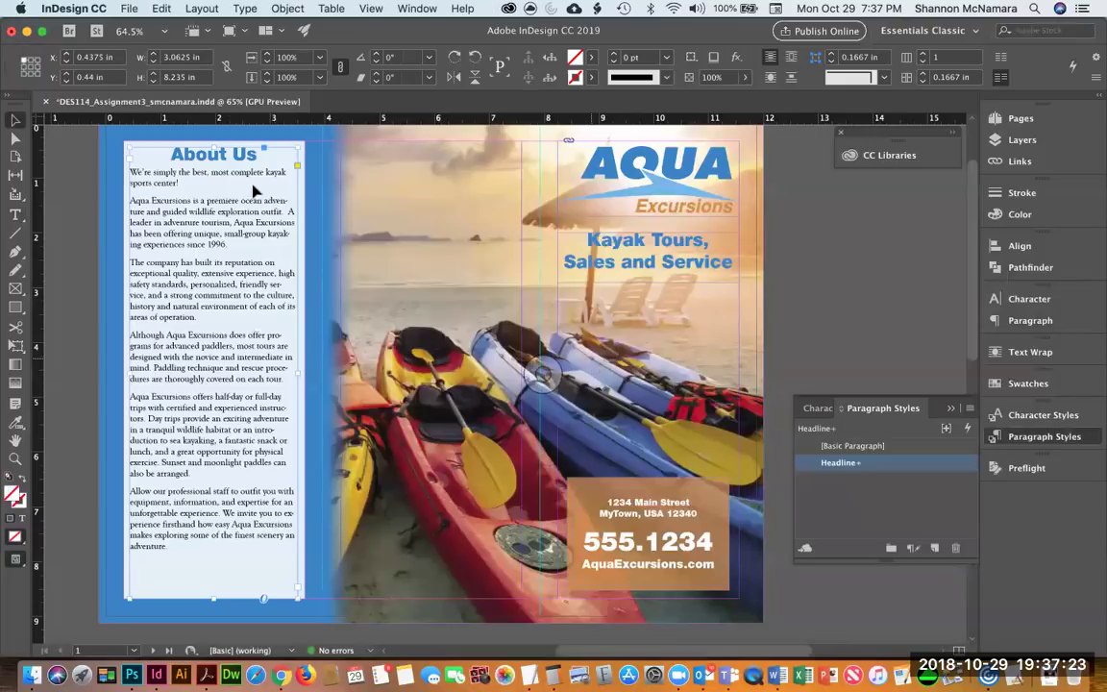
double_click(265, 231)
left_click_drag(130, 172, 183, 184)
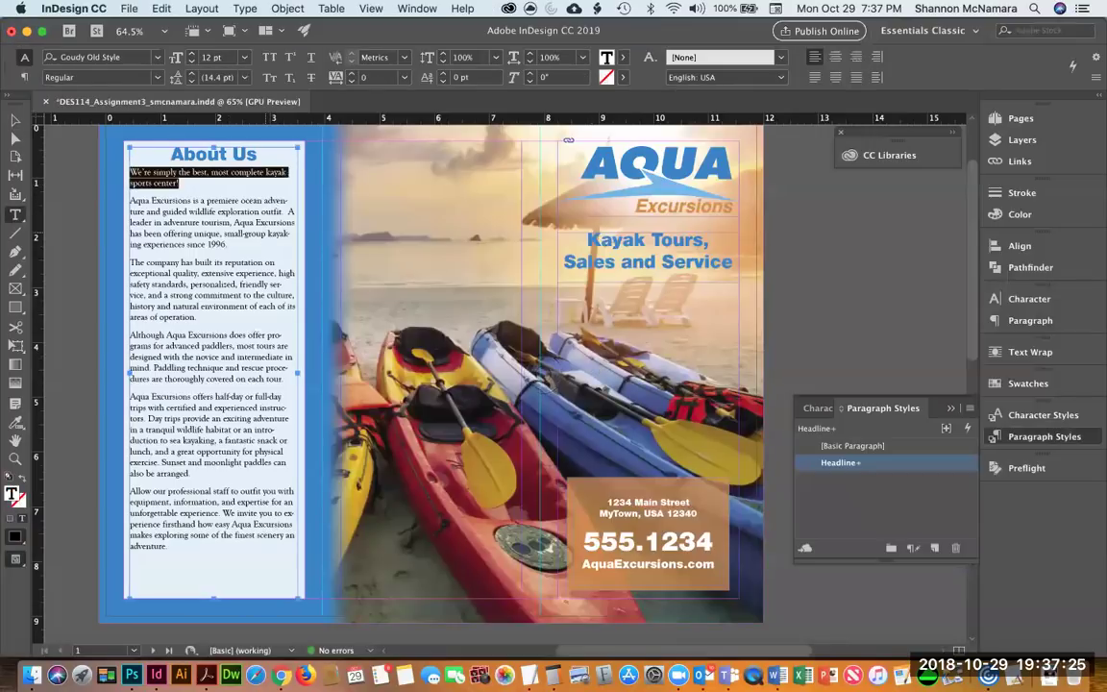
left_click(157, 77)
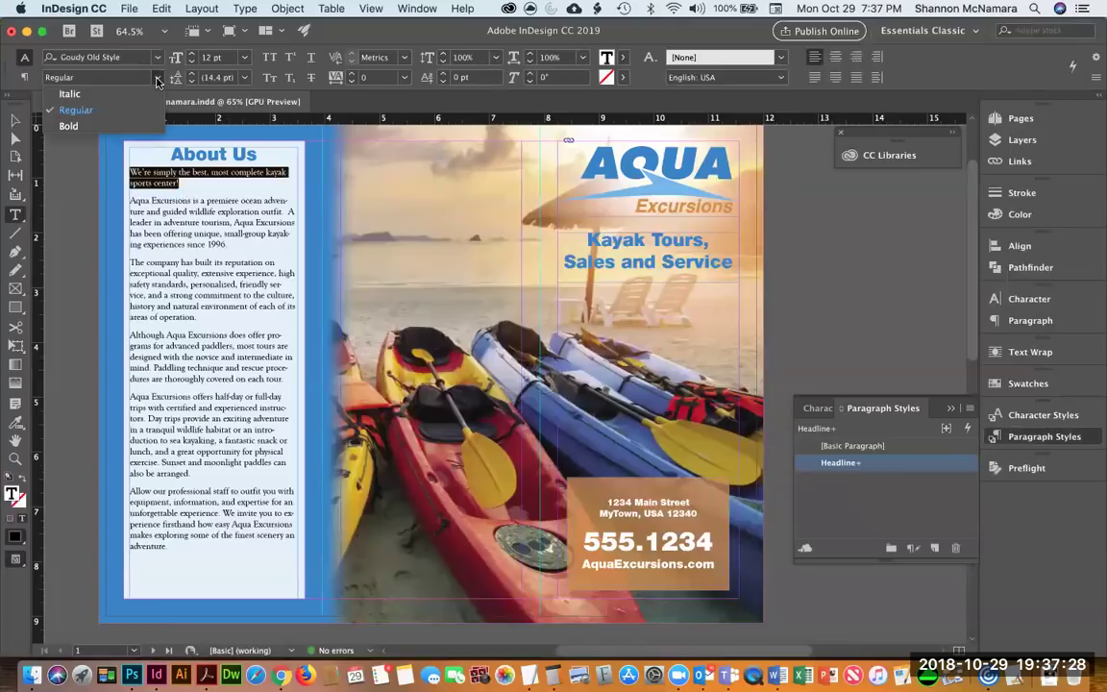
left_click(69, 127)
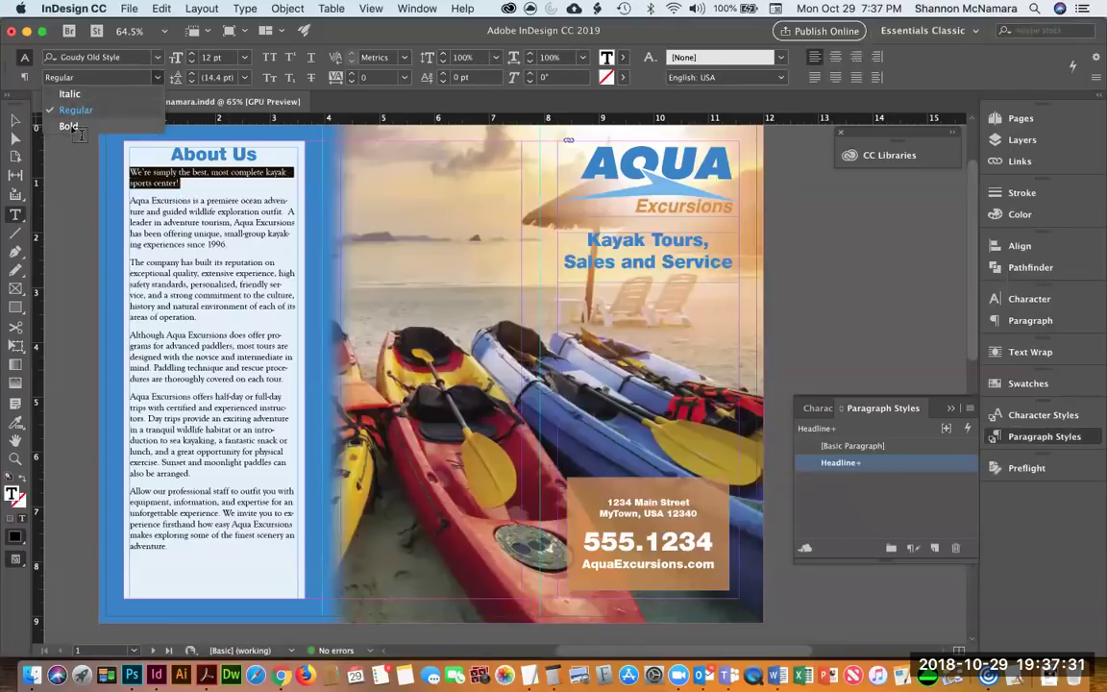
Format the tagline under the About Us heading as Goudy Old Style Italic, centered, at 18 pt.
left_click(159, 60)
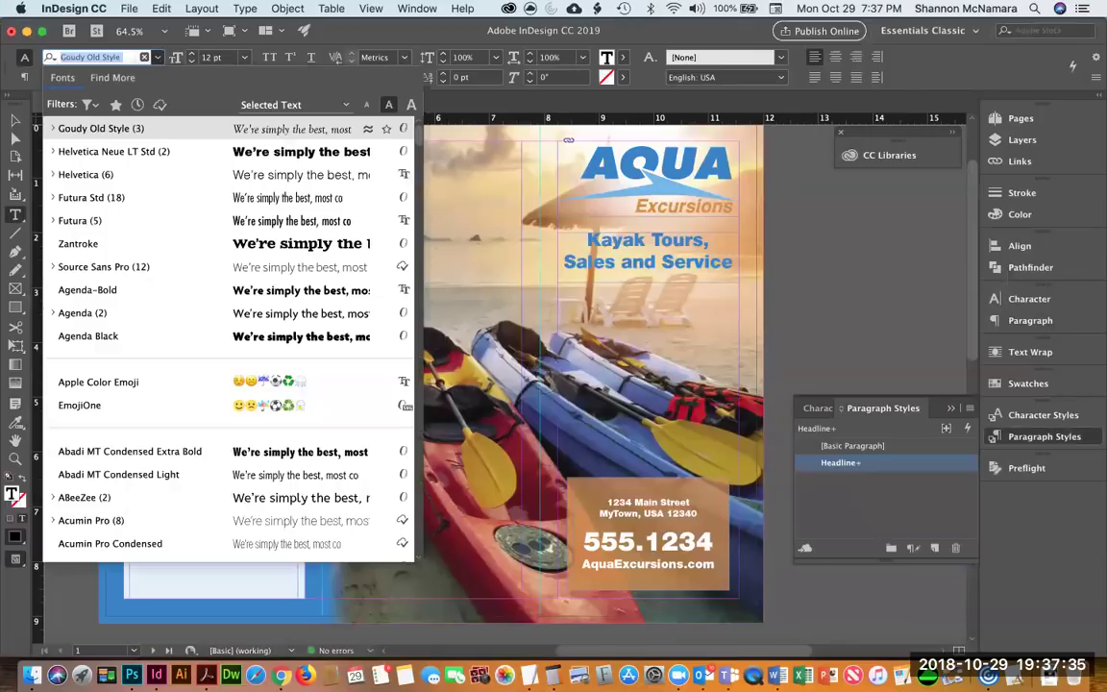
type("goudy")
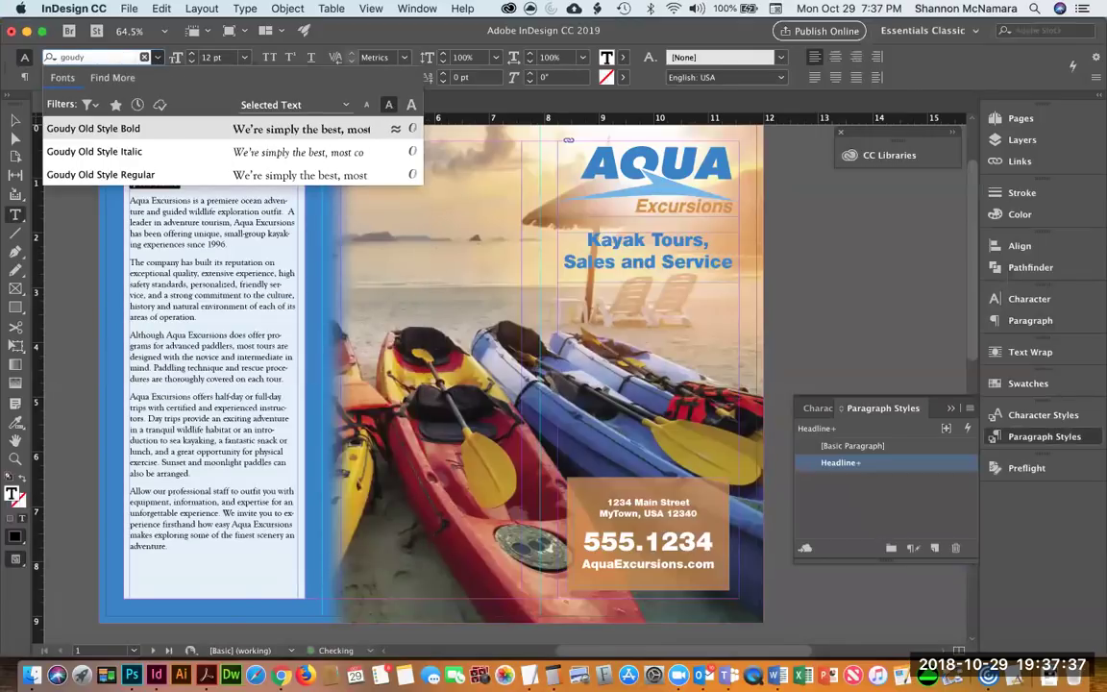
left_click(117, 152)
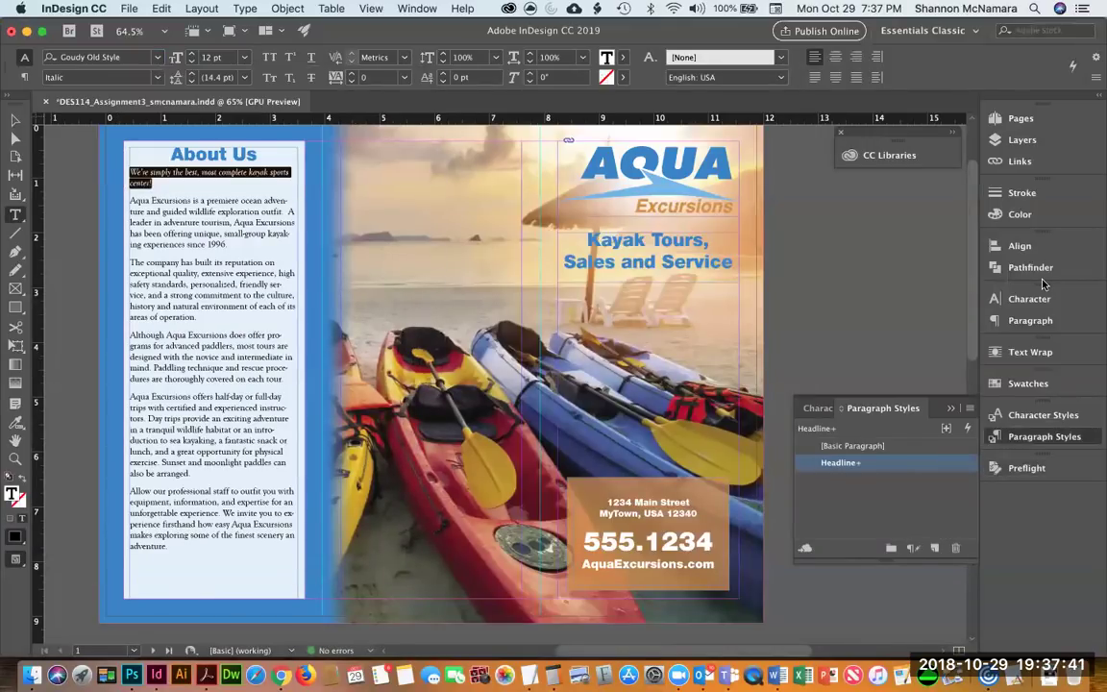
left_click(835, 57)
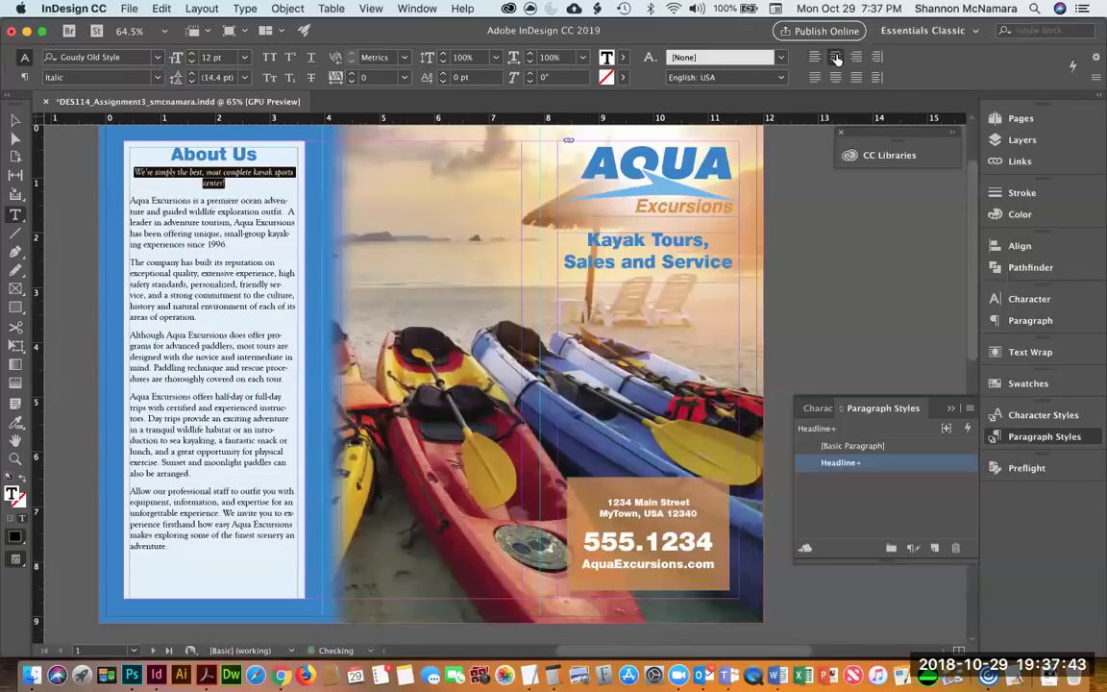
key("super+shift+period")
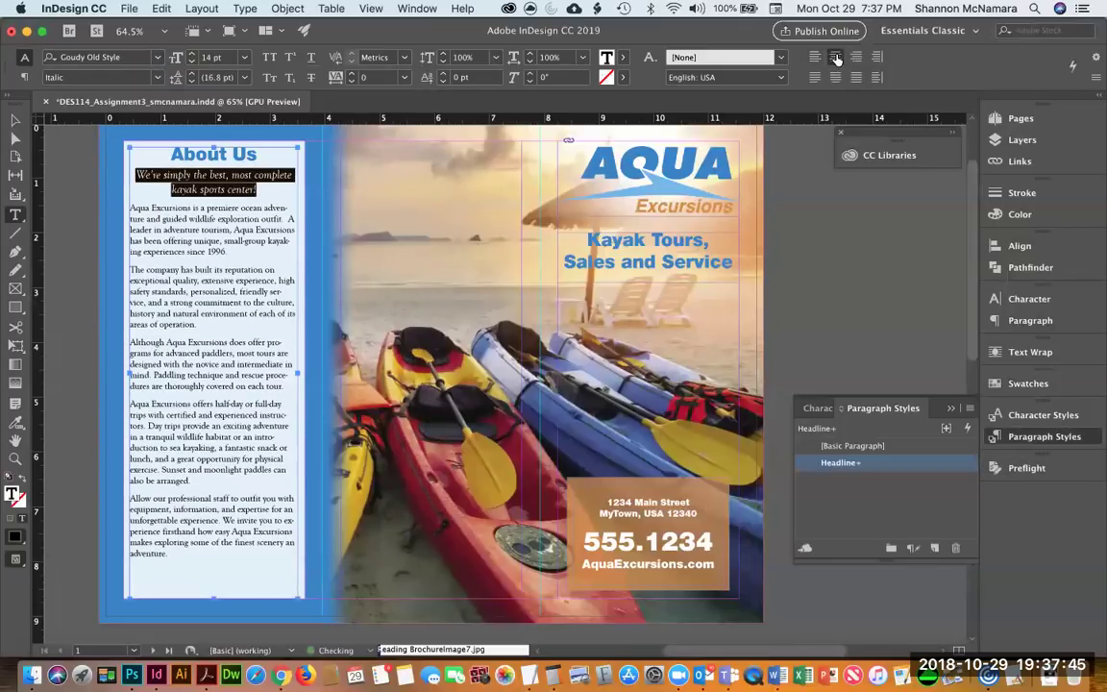
key("super+shift+period")
key("Right")
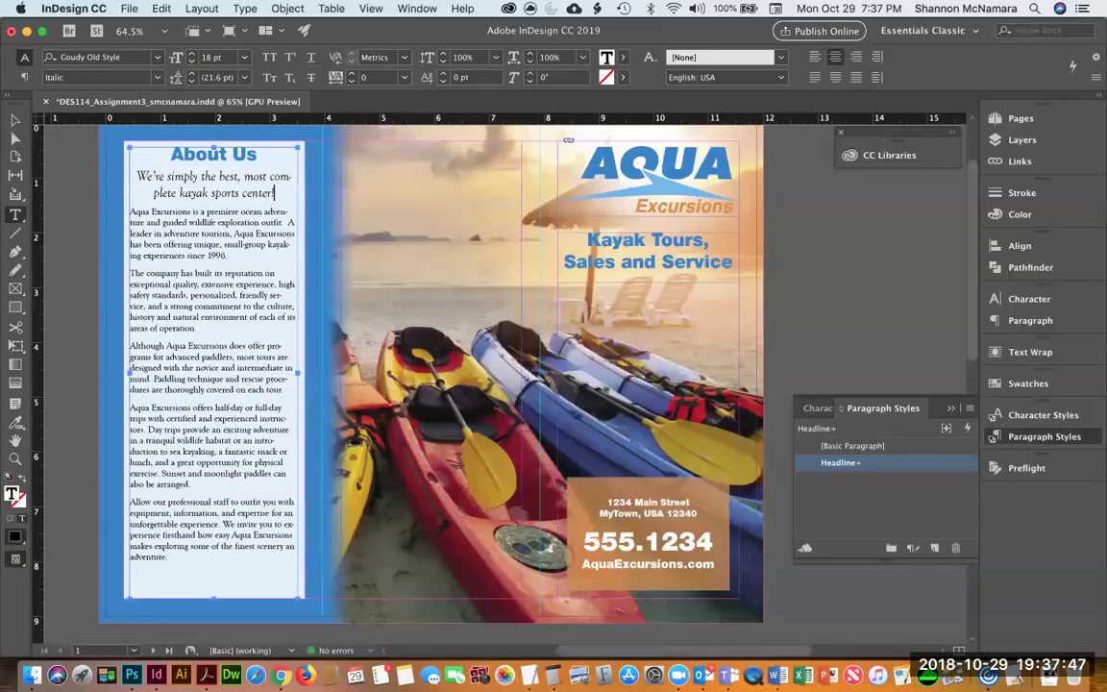
Insert a soft line break before "complete" in the tagline to keep the word from hyphenating.
left_click(279, 176)
key("shift+Return")
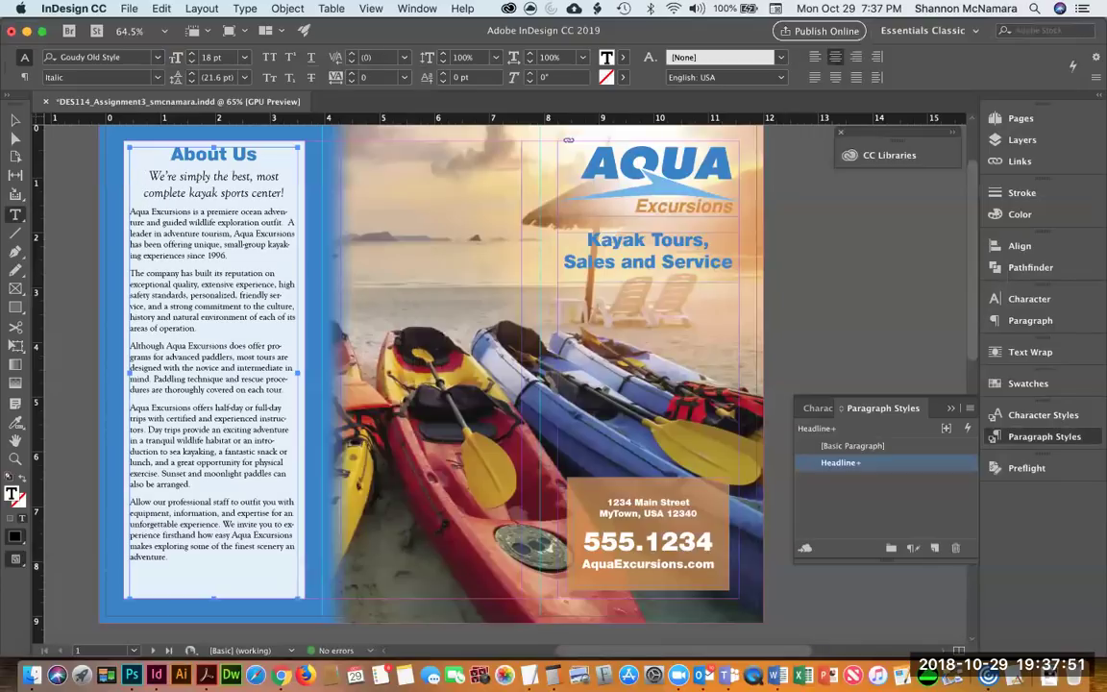
key("BackSpace")
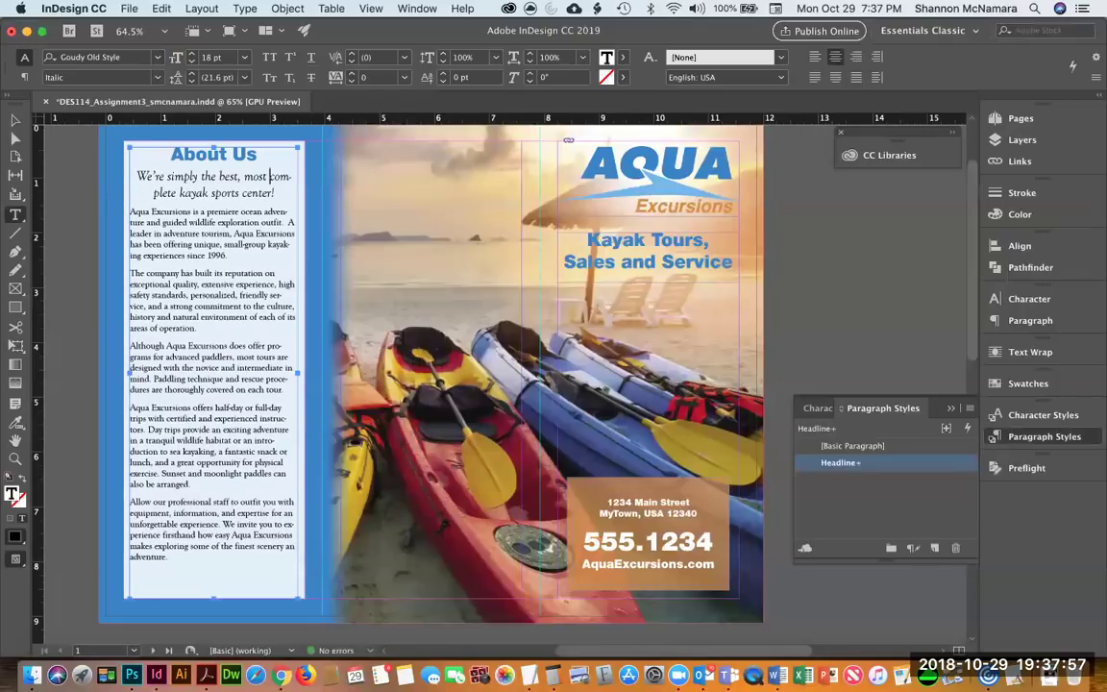
key("shift+Return")
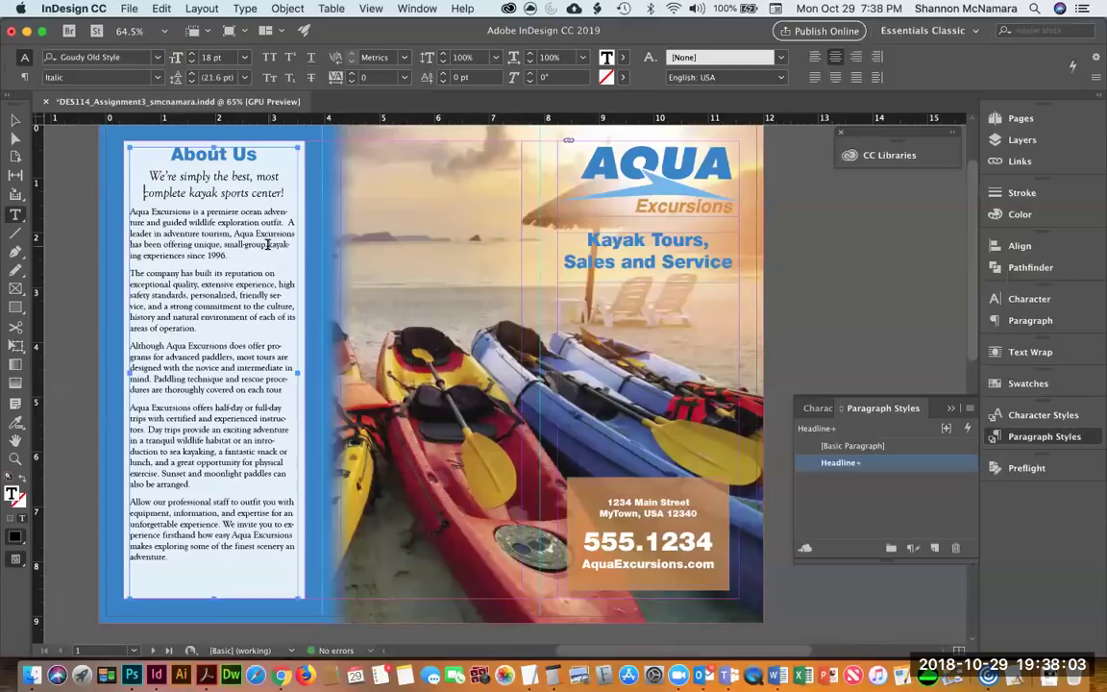
Add soft line breaks in the About Us body paragraphs before "A leader", "service", "culture", "programs", "procedures", "experience", "Excursions" and "finest".
left_click(296, 283)
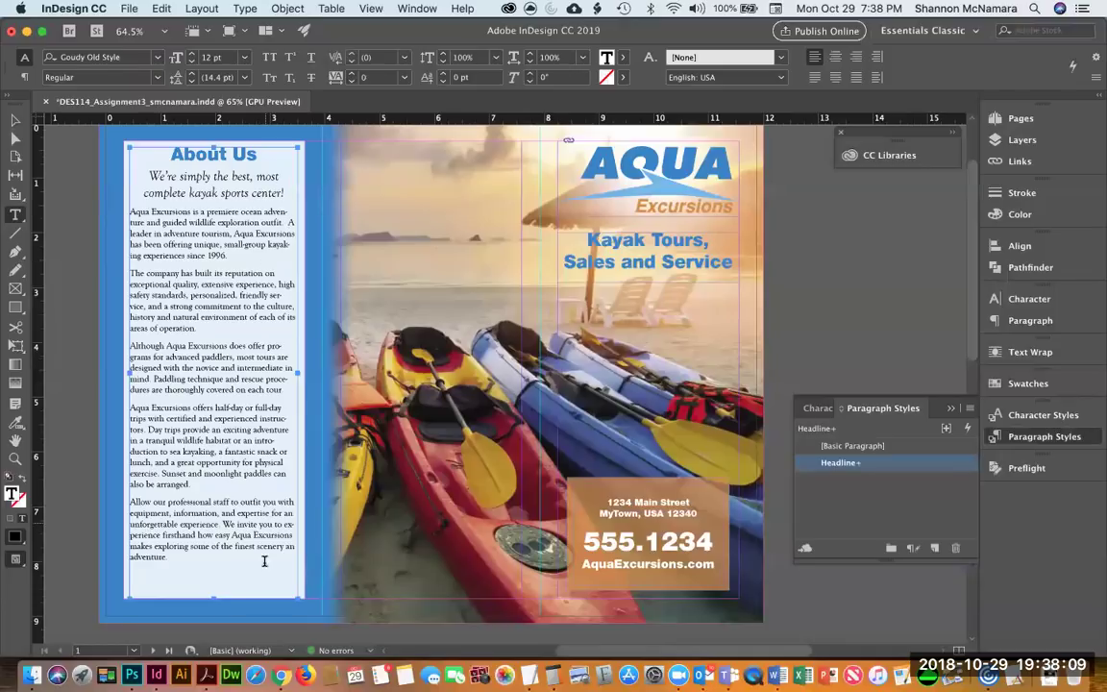
key("shift+Return")
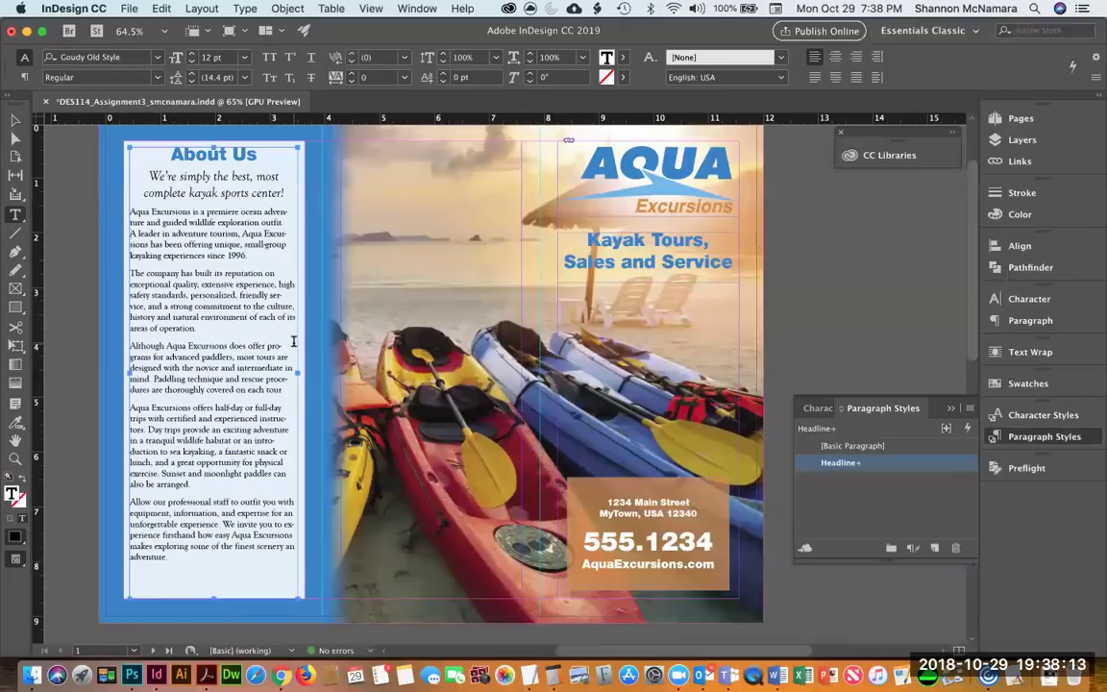
key("shift+Return")
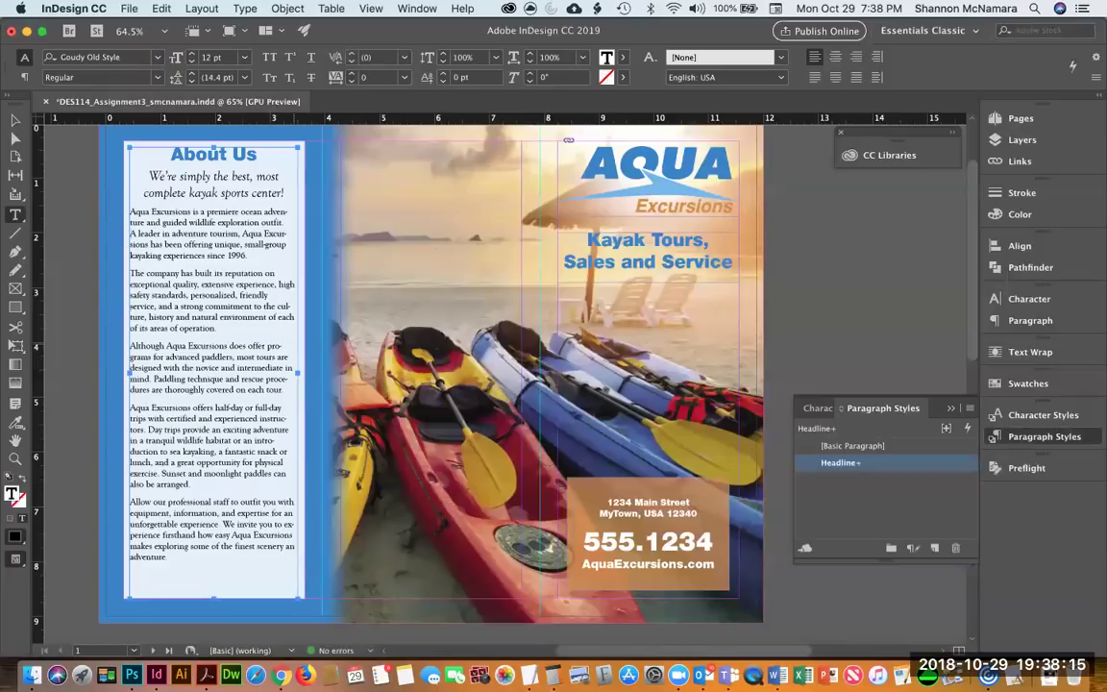
key("shift+Return")
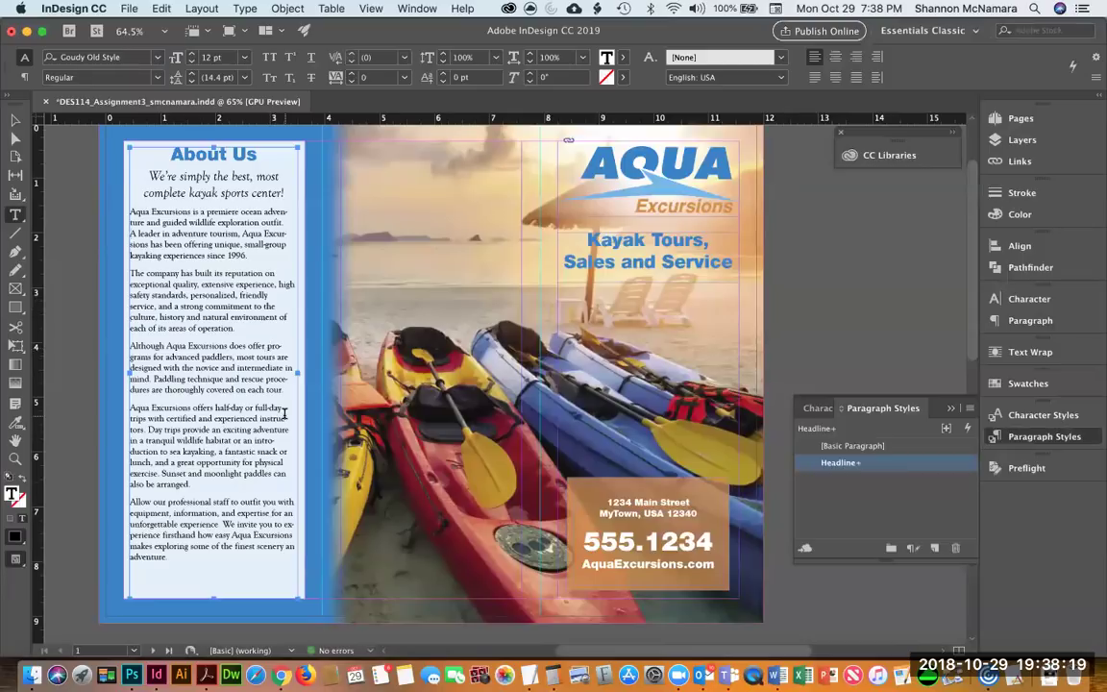
key("shift+Return")
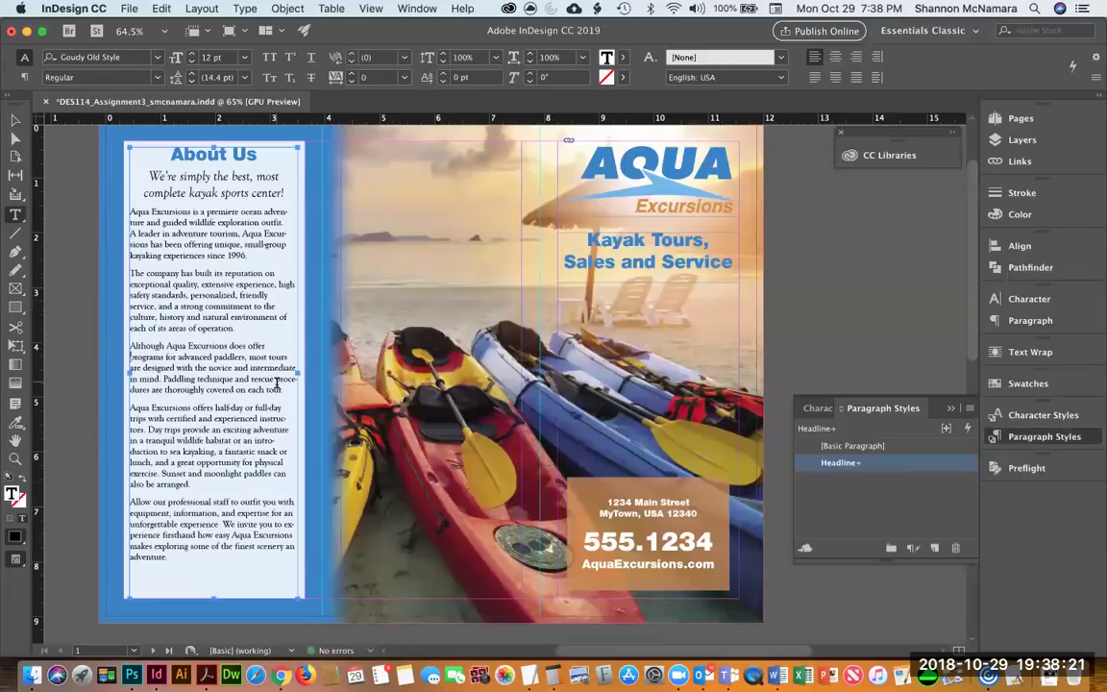
key("shift+Return")
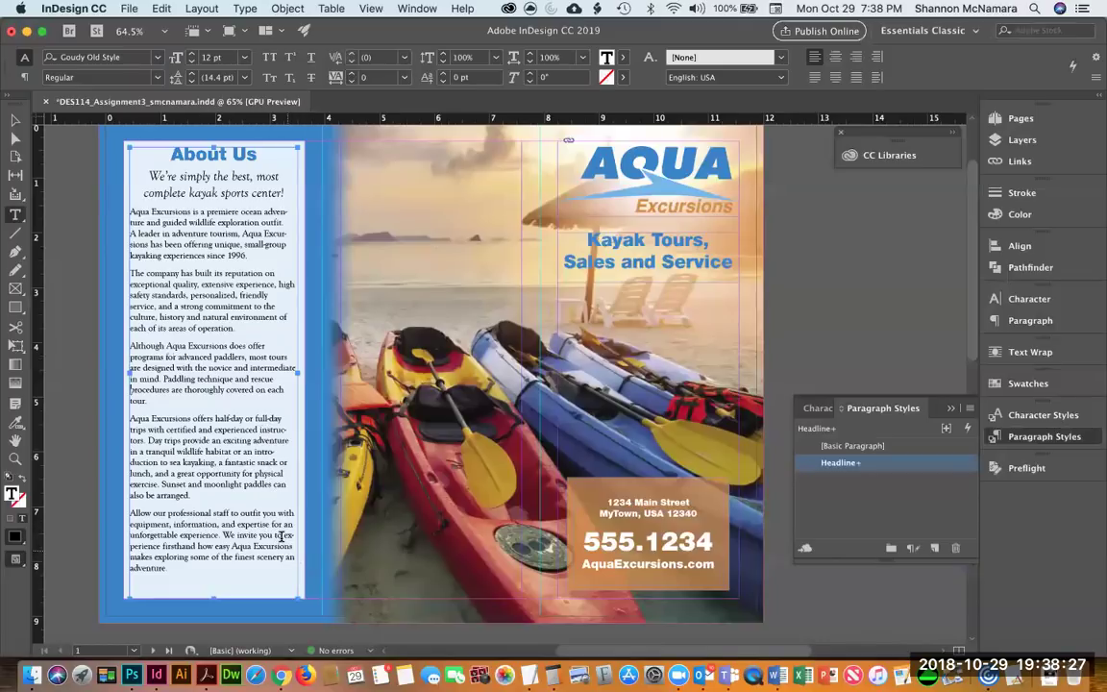
key("shift+Return")
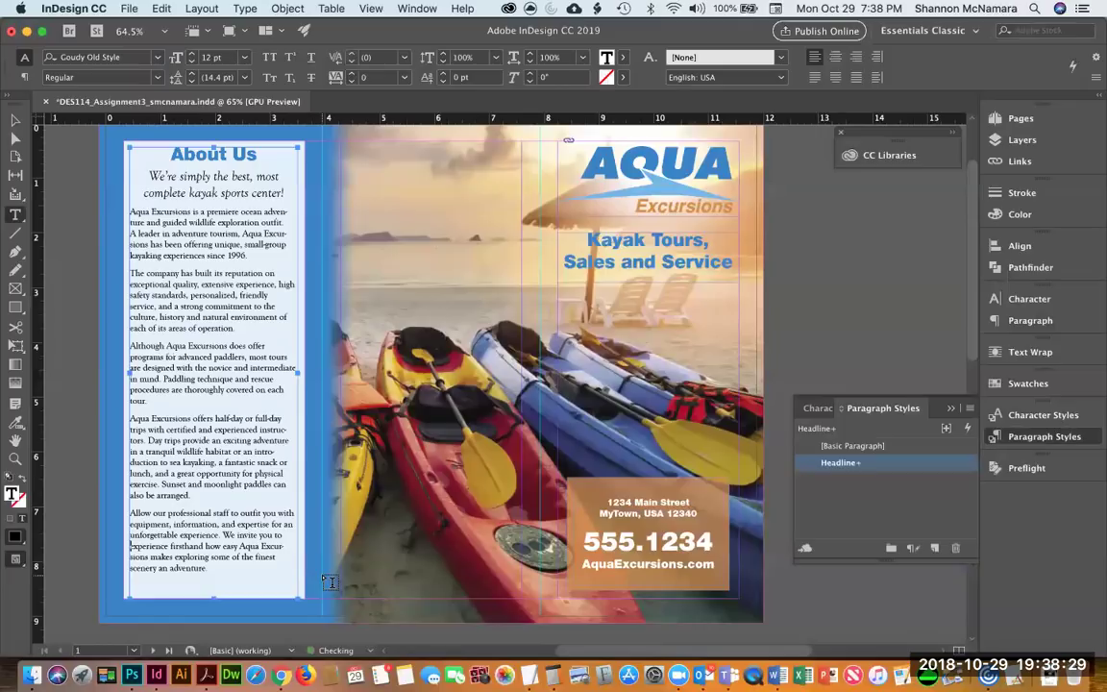
key("shift+Return")
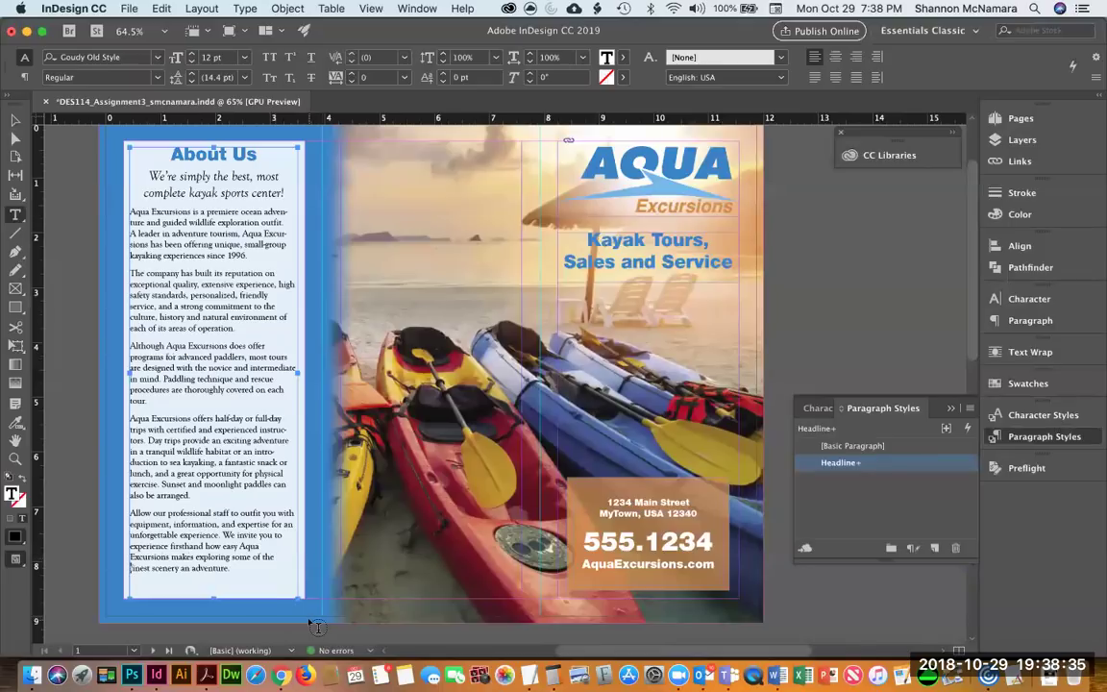
key("shift+Return")
Lower the top edge of the About Us text frame to about 0.56 in, making the frame about 8.1 in high.
left_click(15, 118)
left_click_drag(214, 144, 215, 151)
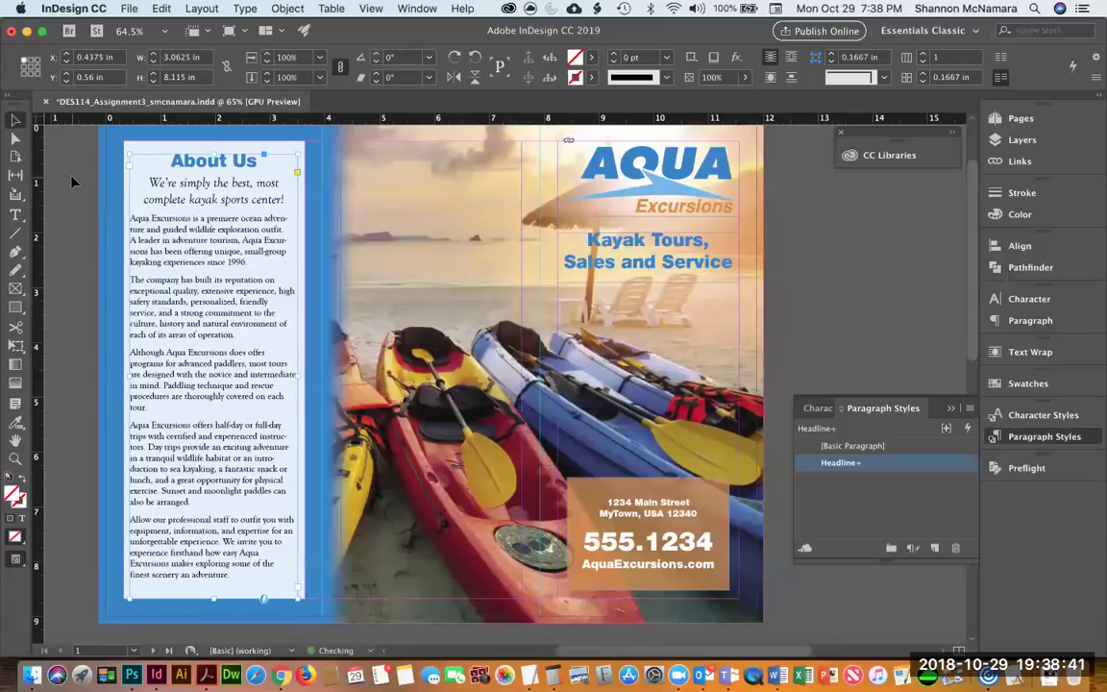
left_click(64, 158)
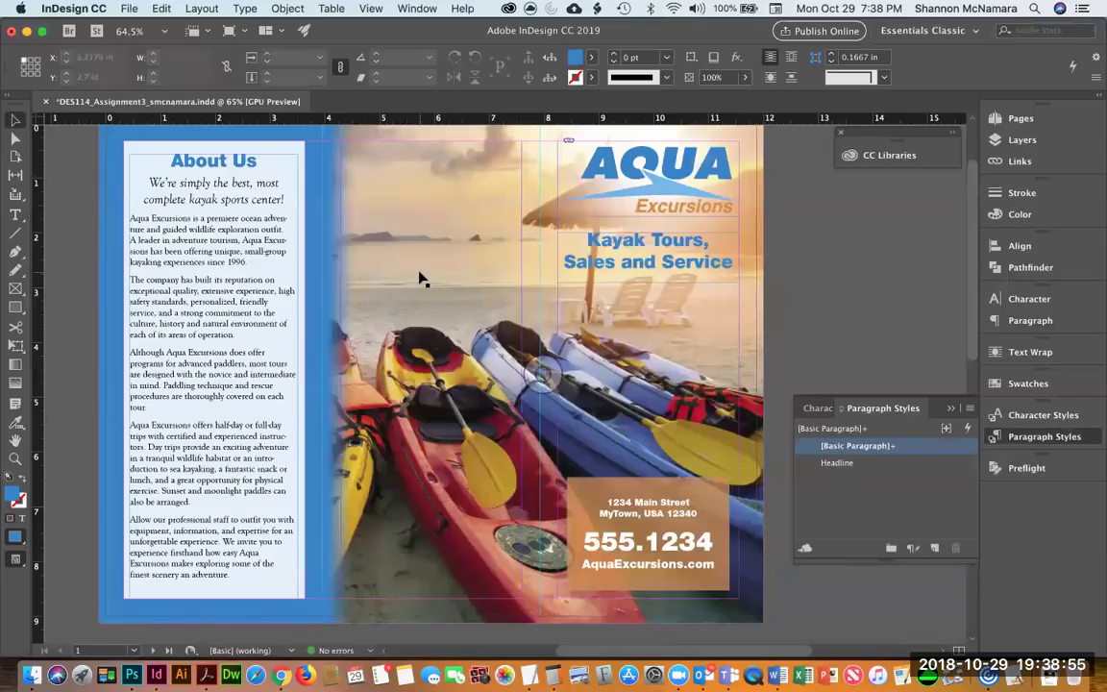
key("super+Tab")
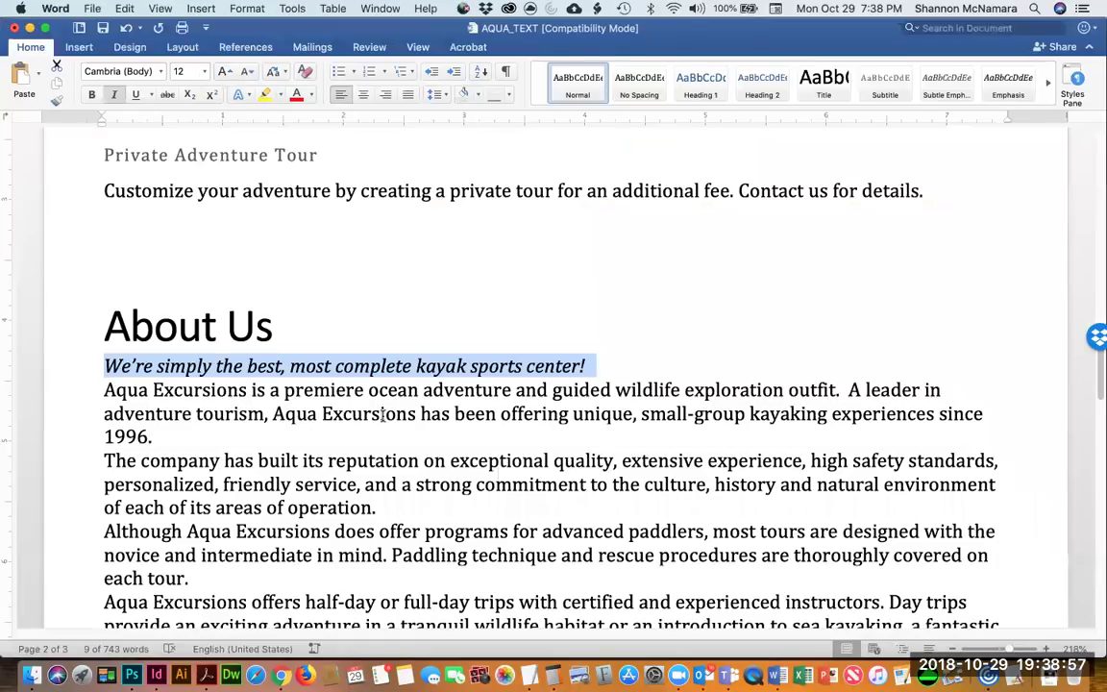
scroll(381, 416, "up", 5)
key("super+Tab")
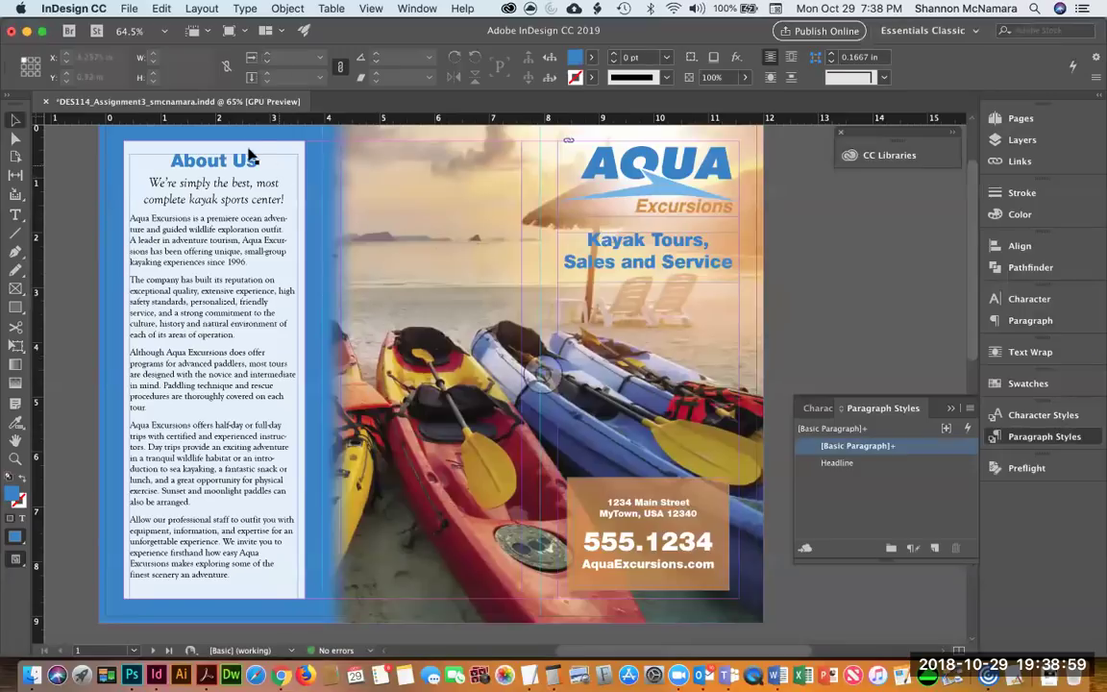
Move the About Us text frame and its background box together onto the middle brochure panel, at about X 4.44 in.
left_click(121, 144)
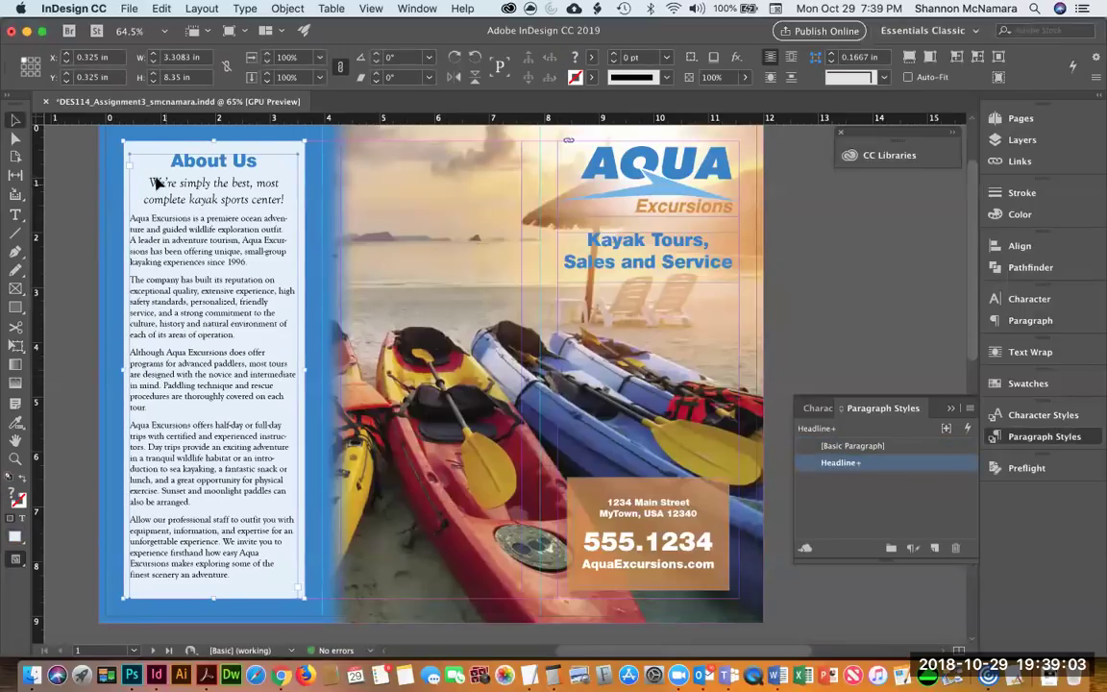
left_click_drag(157, 186, 384, 181)
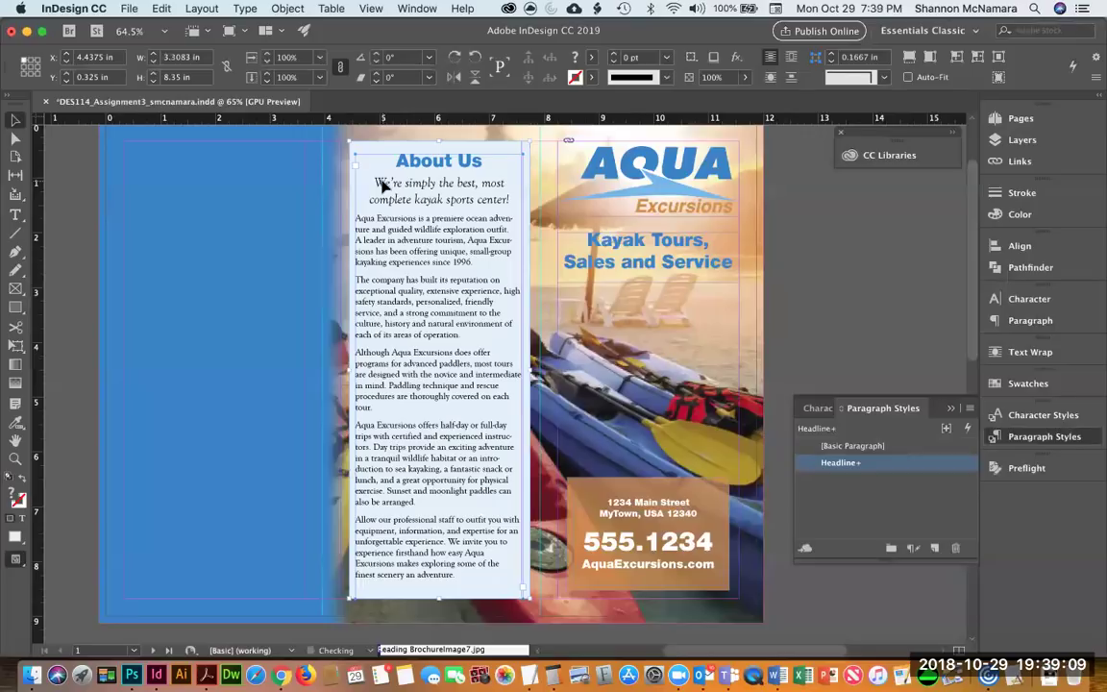
left_click(820, 211)
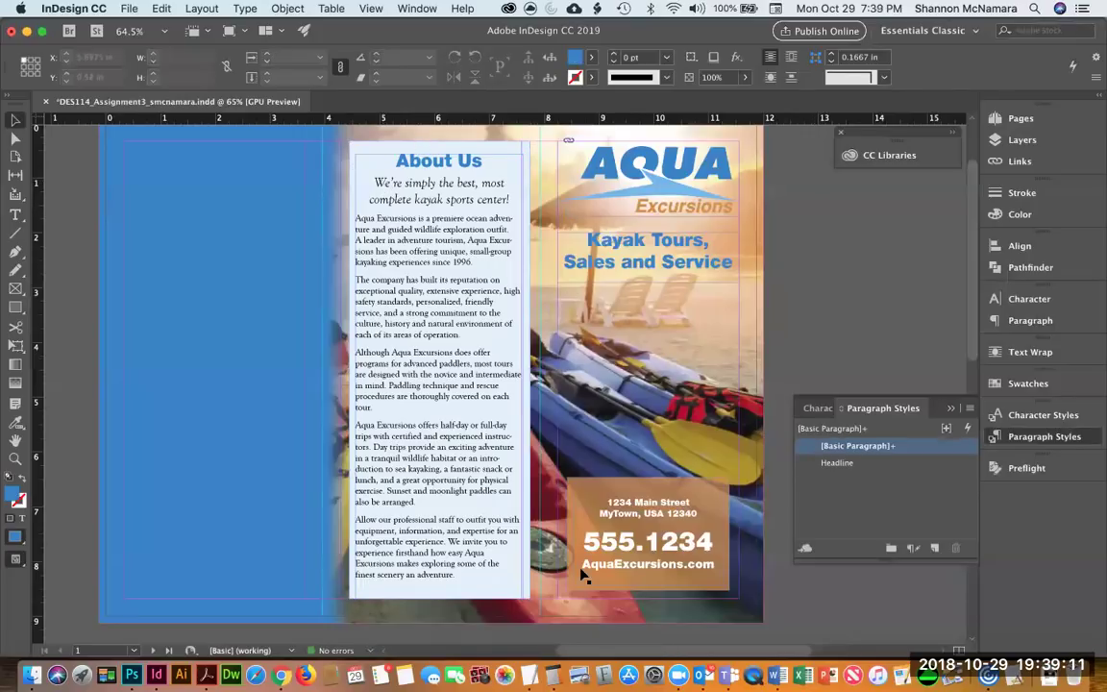
Try 80% opacity on the background box behind the About Us text, and settle on 90%.
left_click(427, 135)
left_click(490, 336)
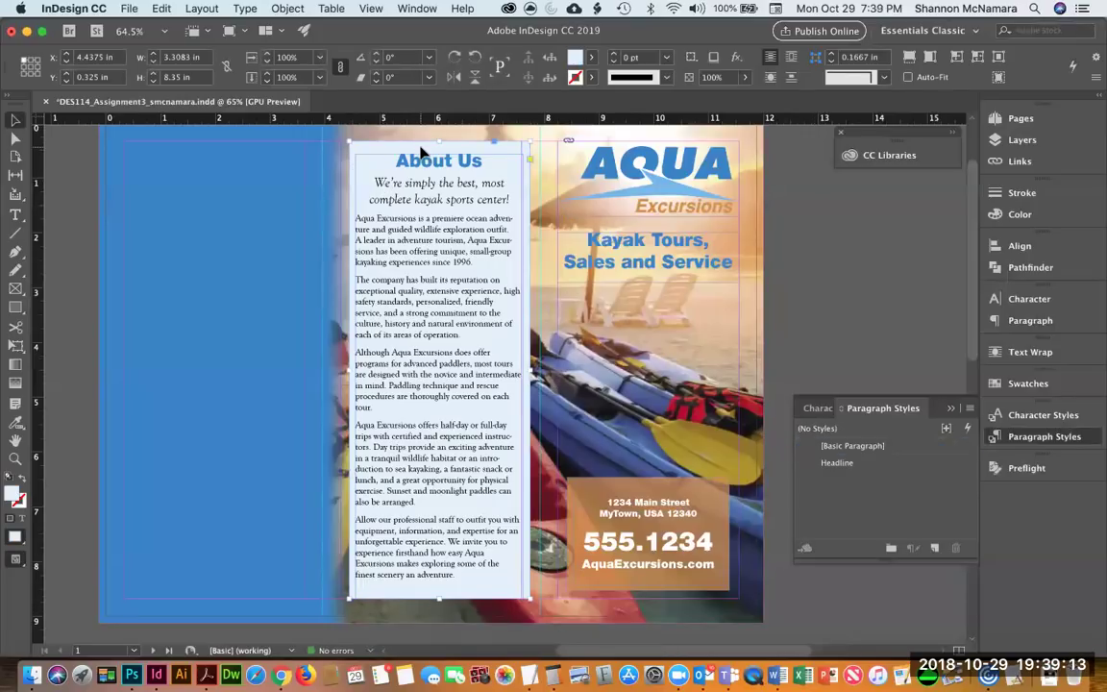
double_click(716, 76)
type("80")
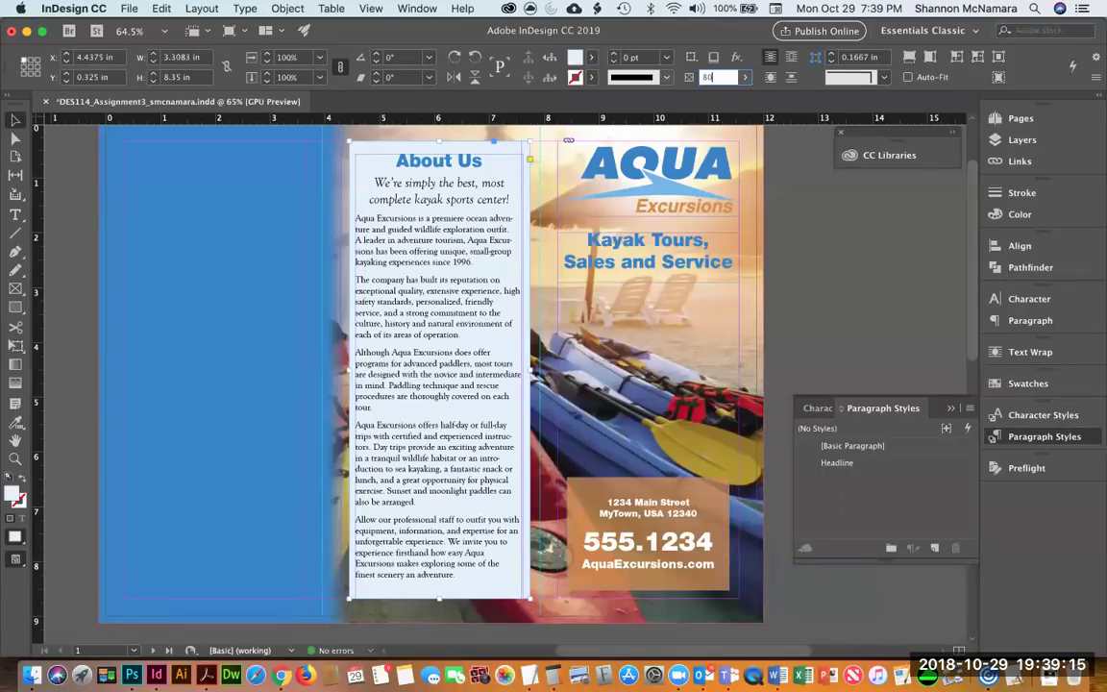
key("Return")
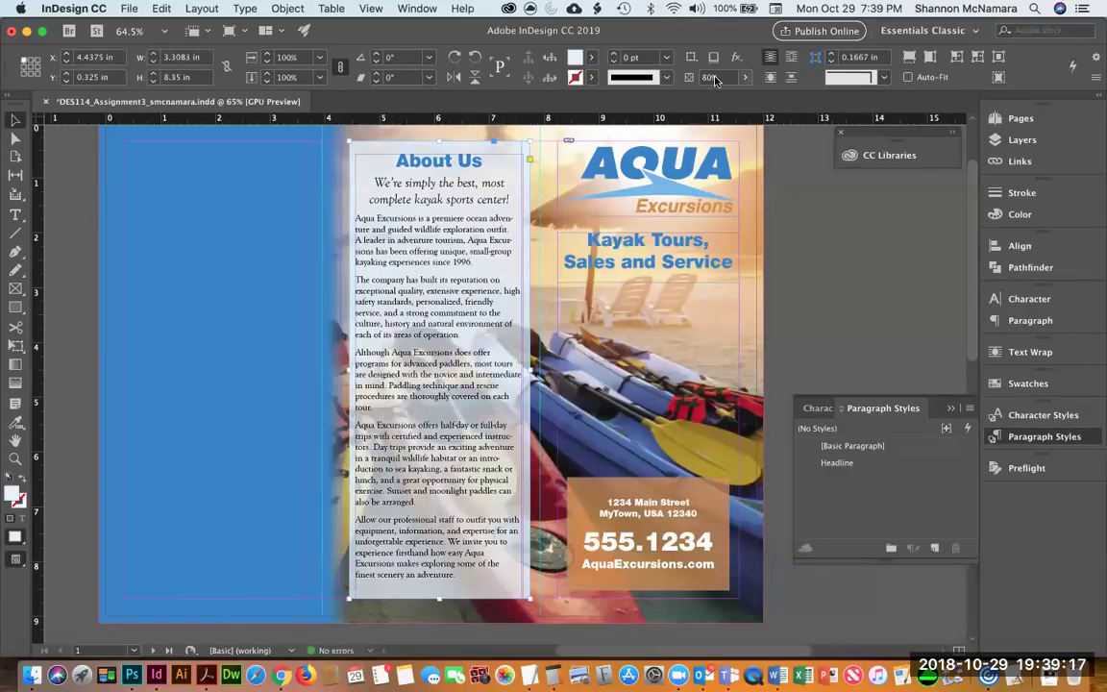
type("9")
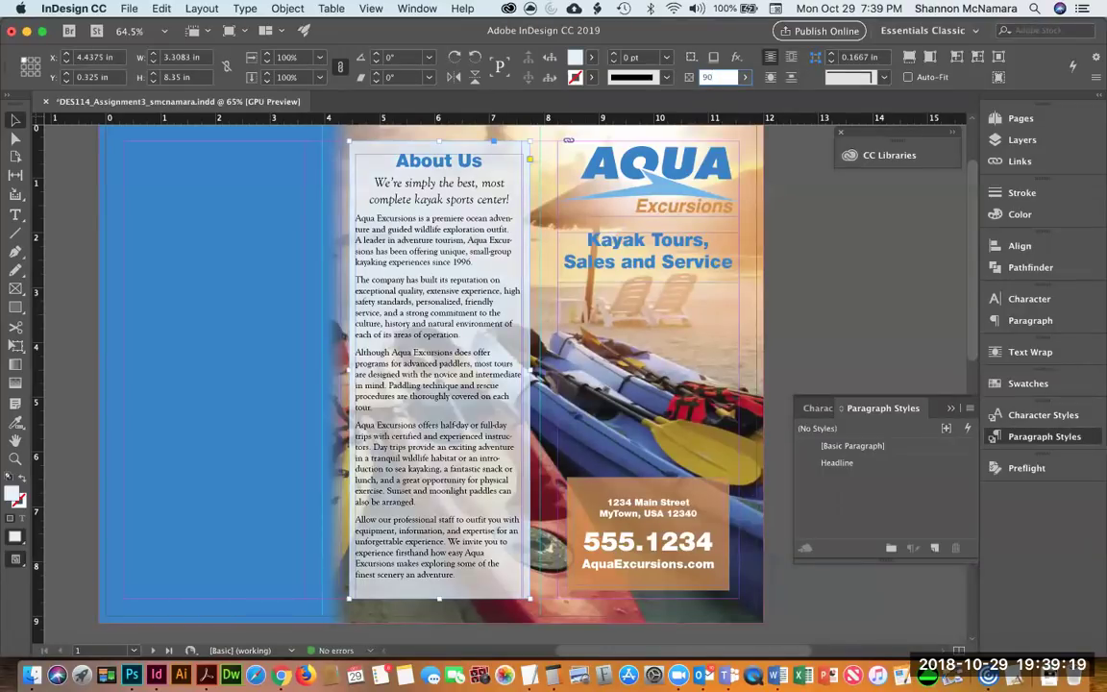
type("0")
key("Return")
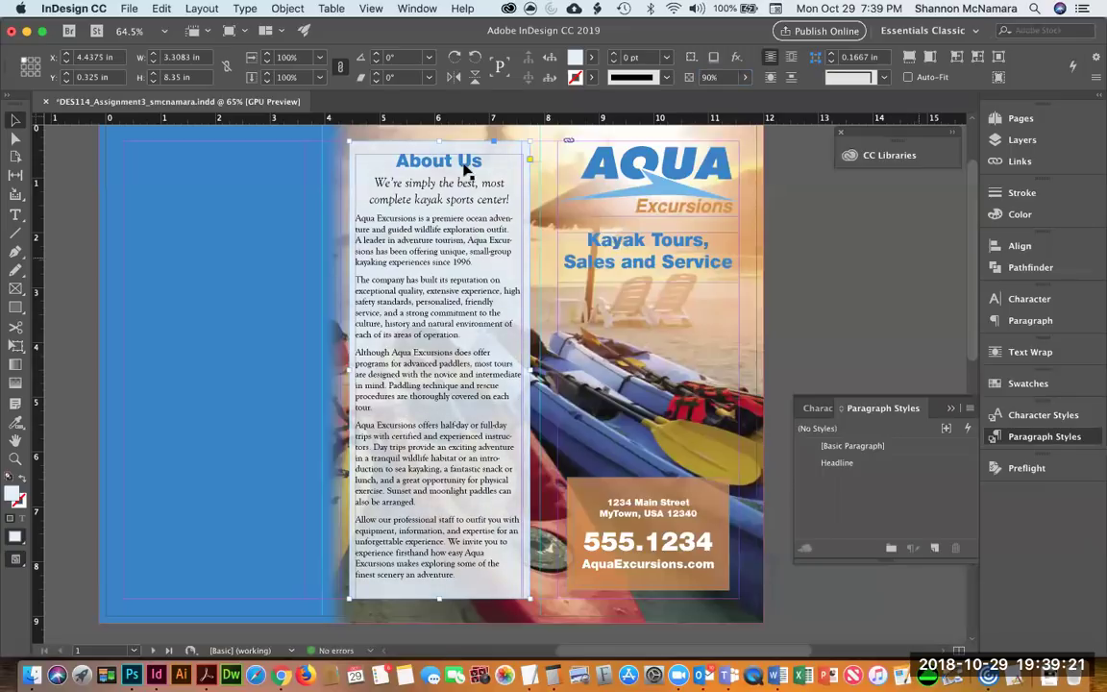
key("shift+super+a")
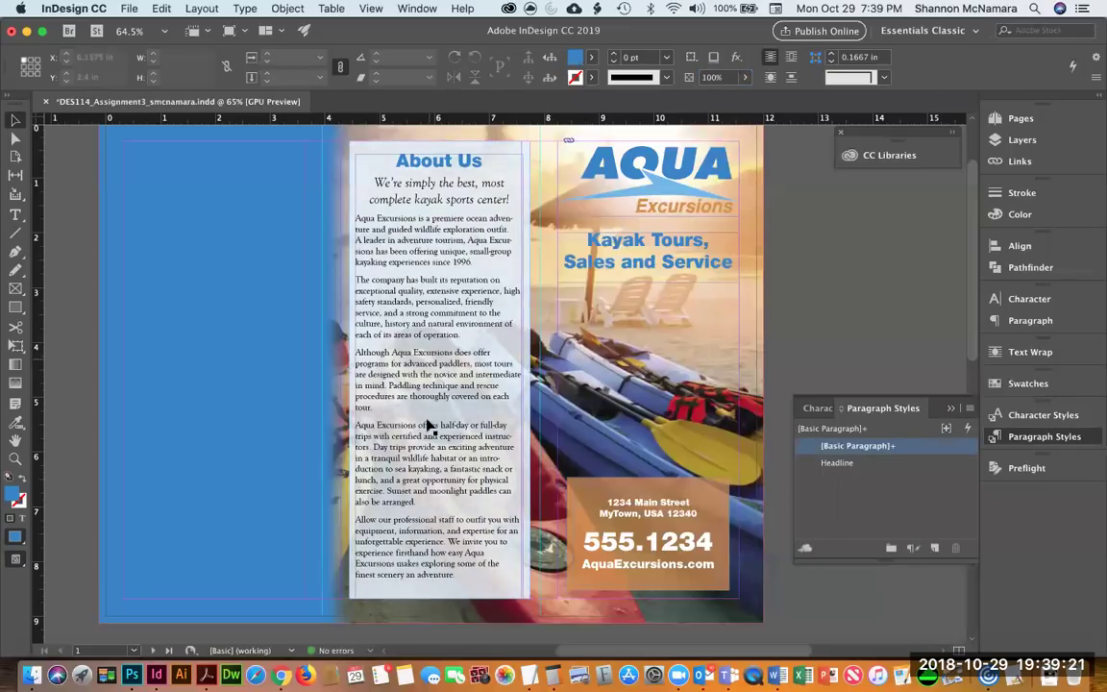
Align the horizontal centers of the About Us text frame and its background box, and deselect both.
left_click(483, 154)
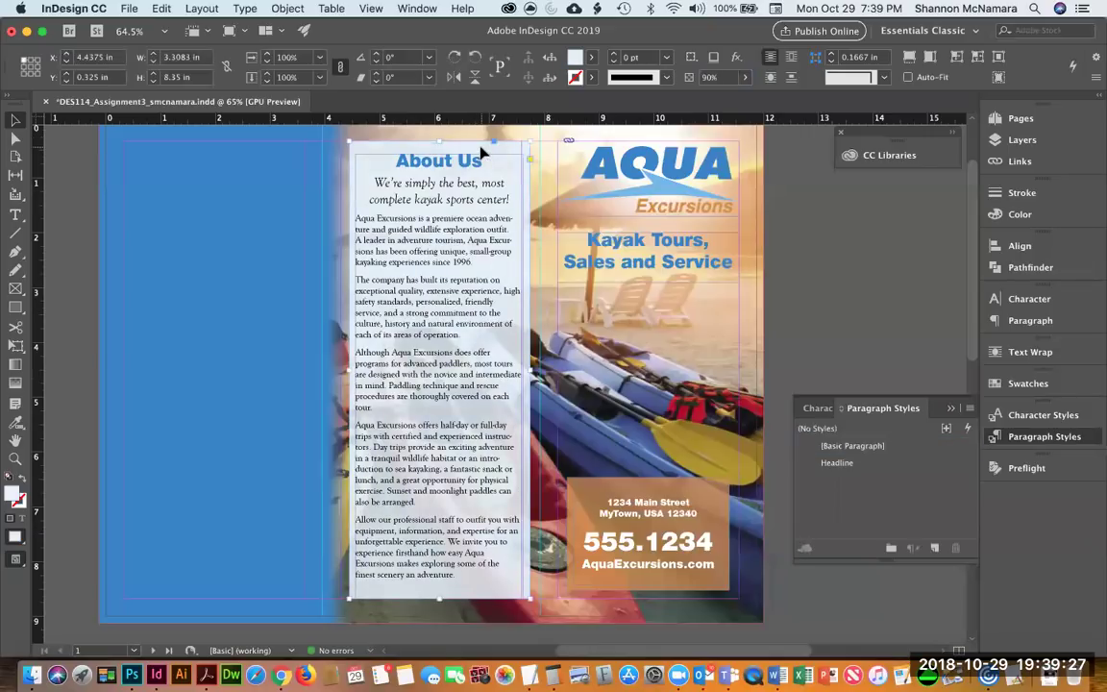
left_click(486, 184)
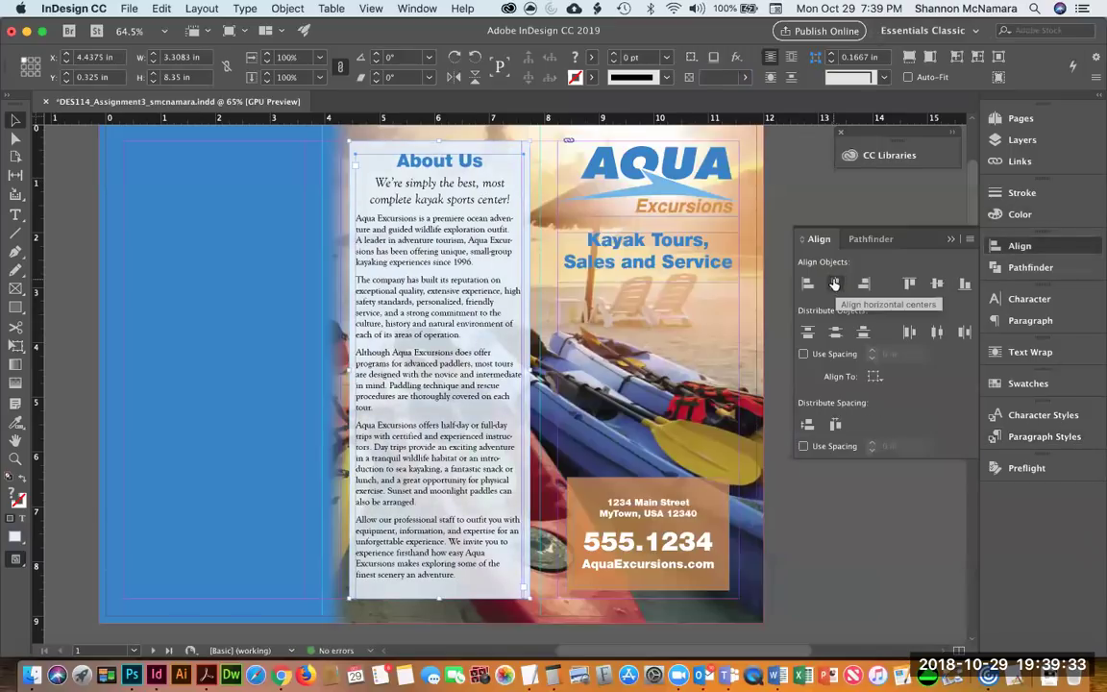
left_click(834, 283)
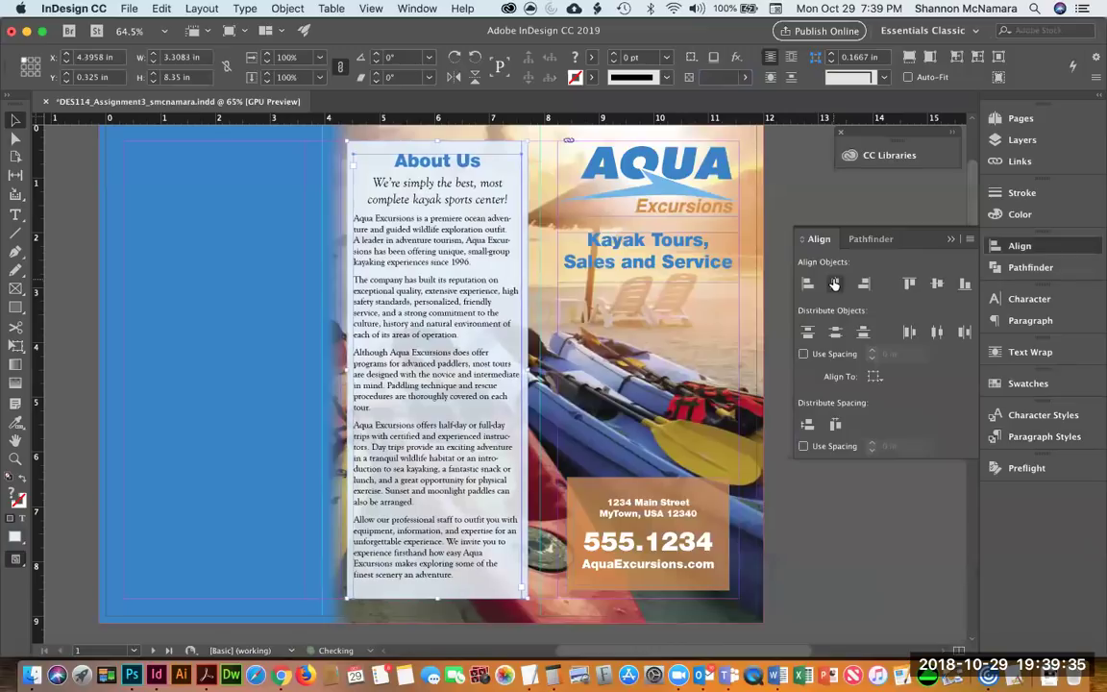
left_click(834, 284)
left_click(835, 283)
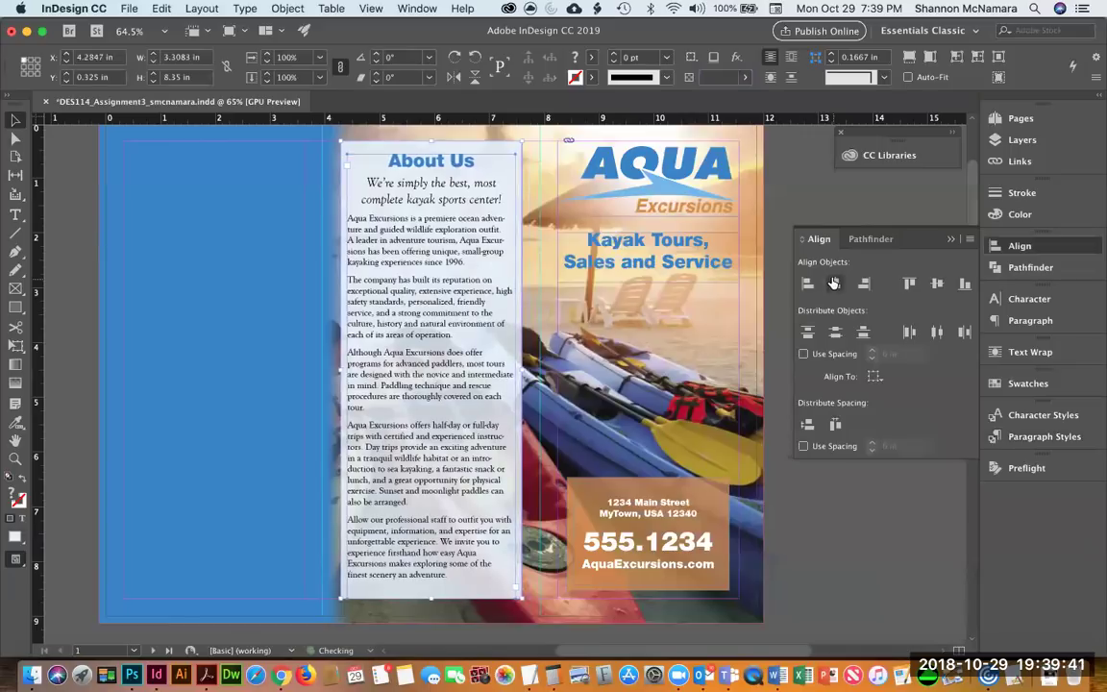
key("super+shift+a")
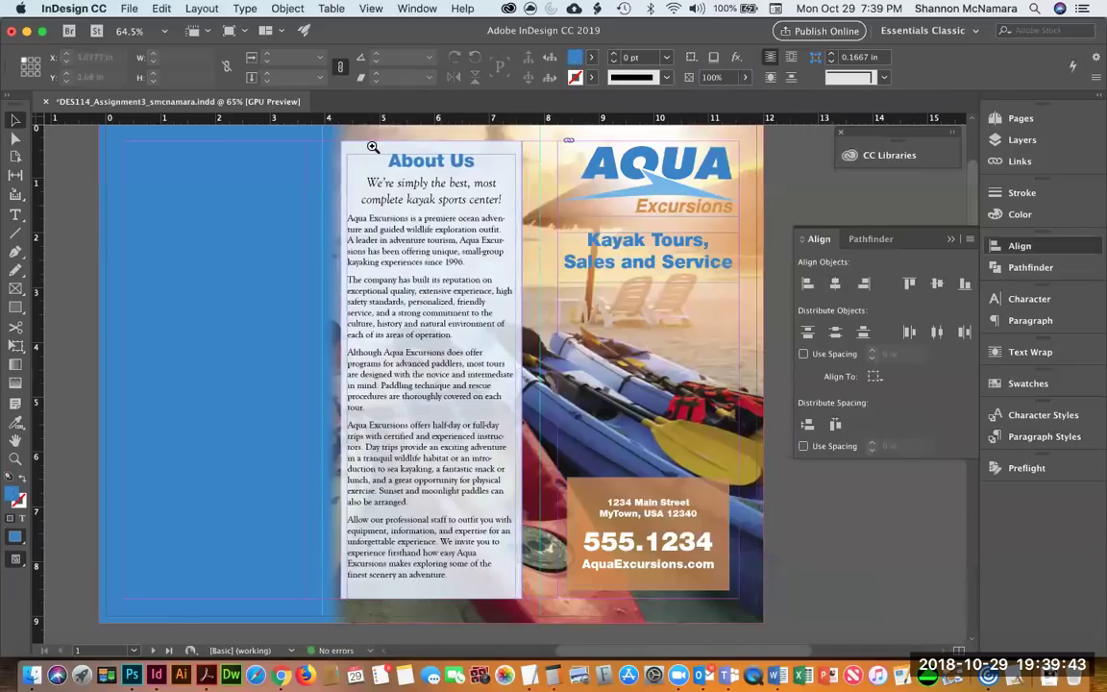
Shift the About Us text frame and its background box together to X 4.2833 in, snapping the box to the column guide, and deselect both.
key("z")
left_click_drag(519, 131, 551, 173)
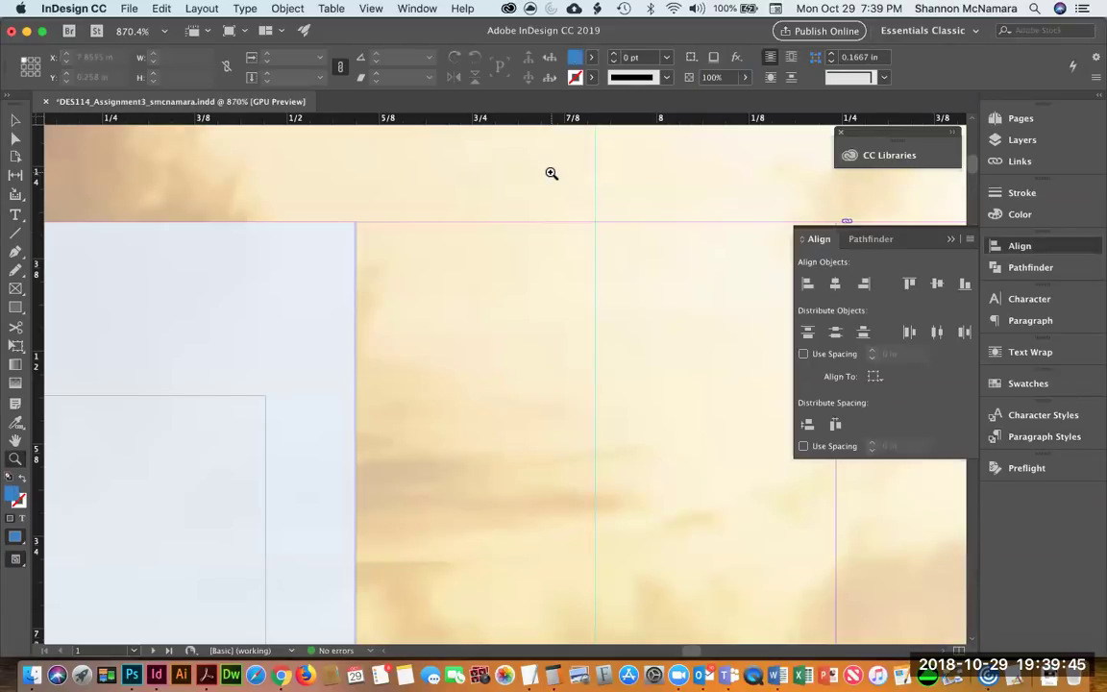
key("v")
left_click(293, 317)
left_click_drag(295, 317, 293, 317)
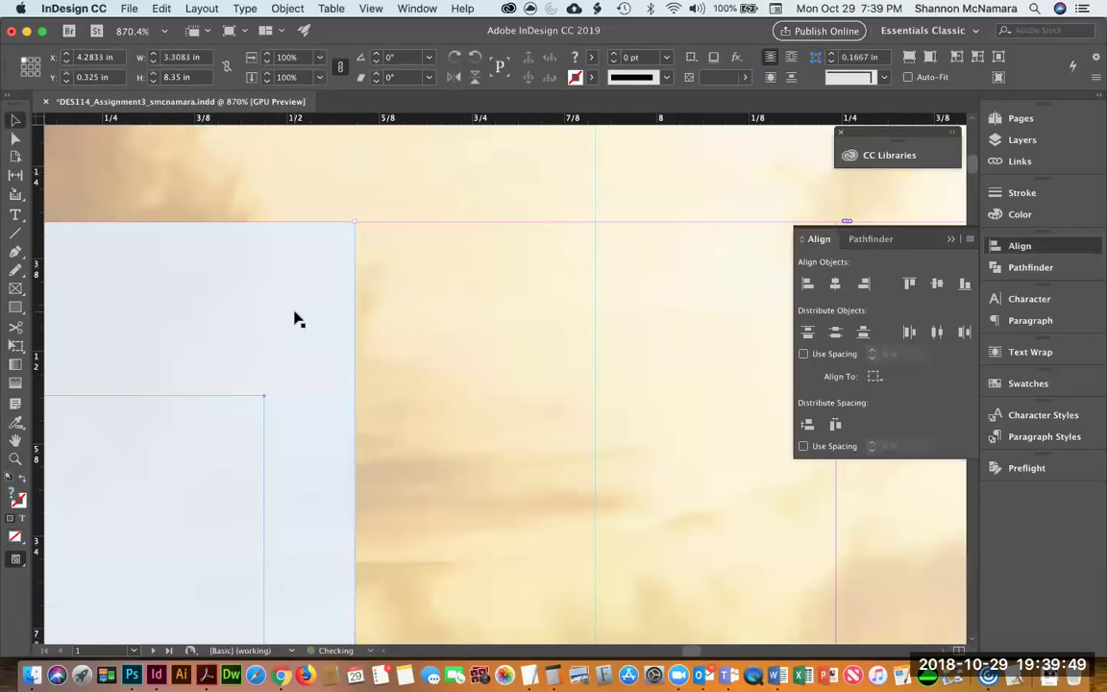
key("super+0")
left_click(133, 225)
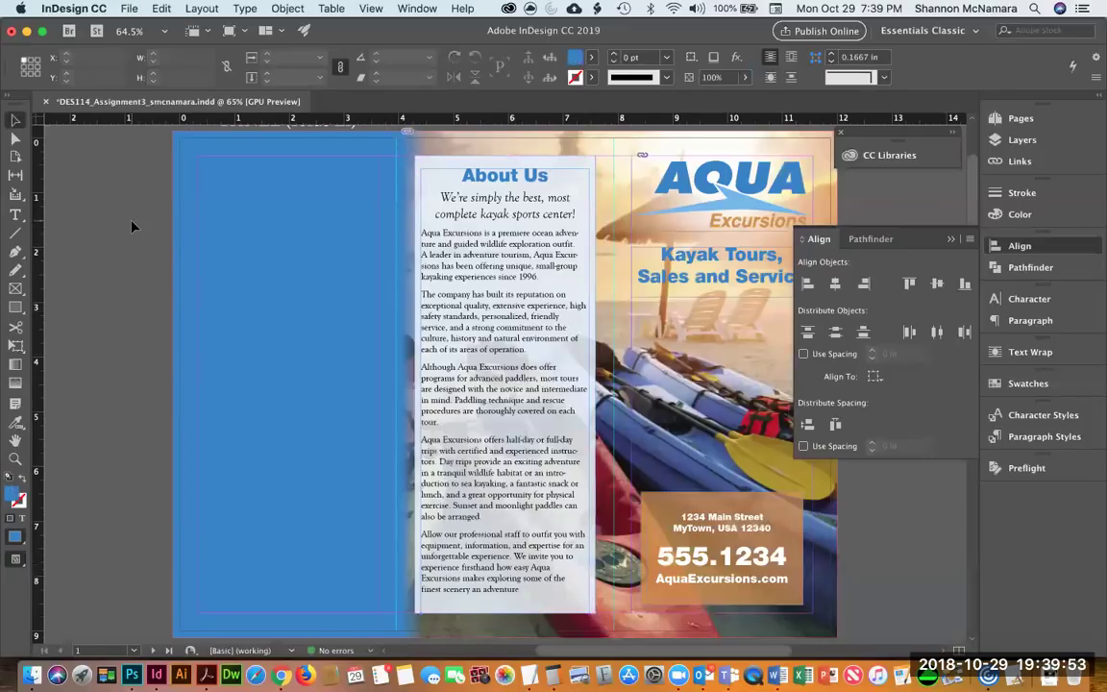
Switch to the AQUA_TEXT document in Word and strike through the whole About Us section, from its heading to its last paragraph.
key("super+Tab")
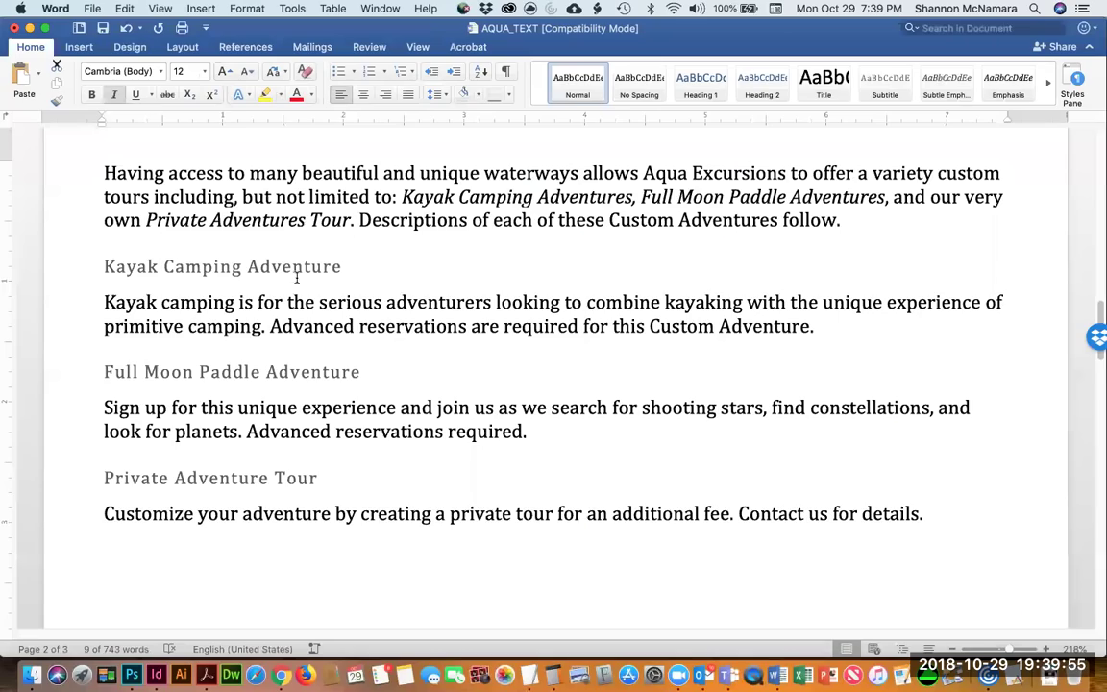
scroll(423, 351, "up", 20)
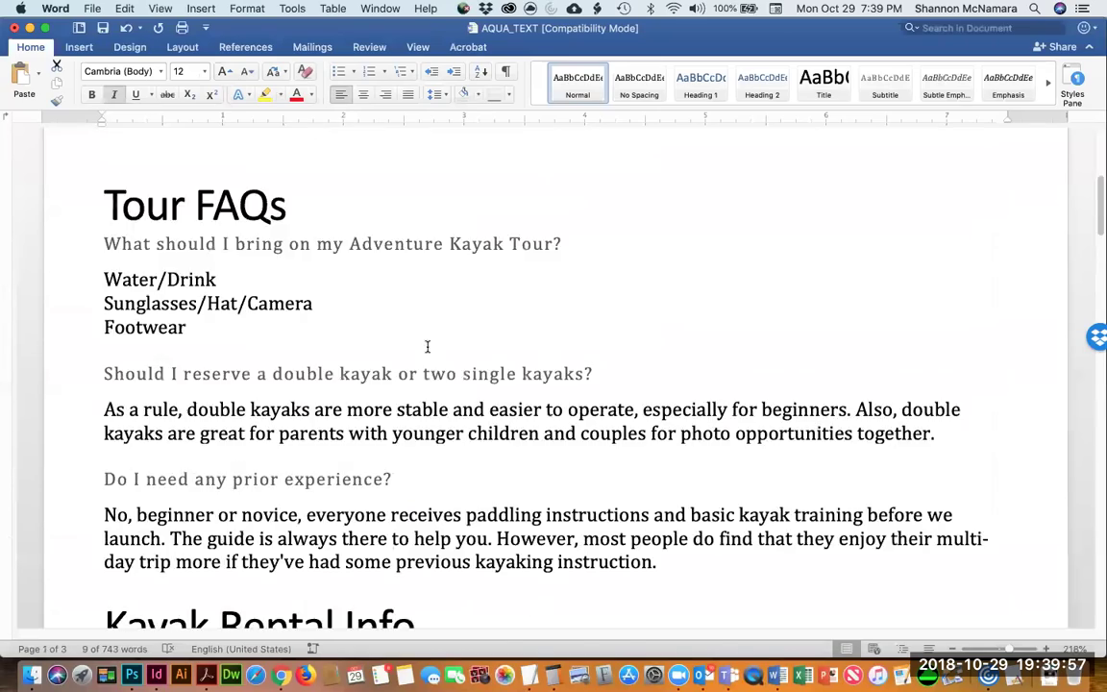
scroll(428, 347, "down", 20)
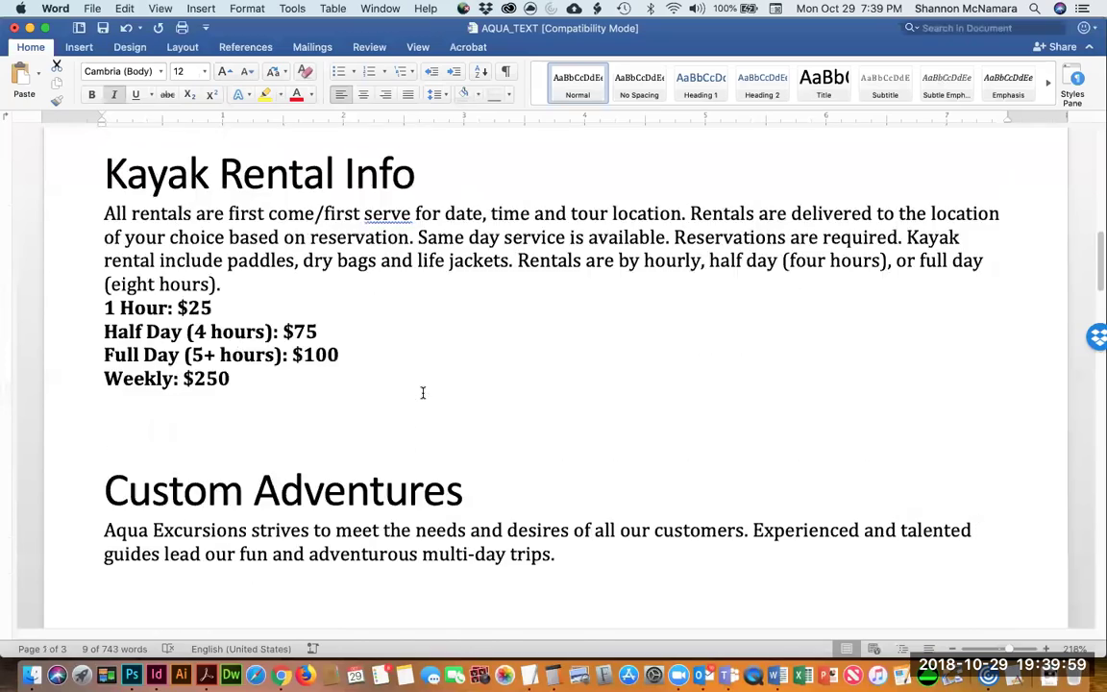
scroll(428, 375, "down", 15)
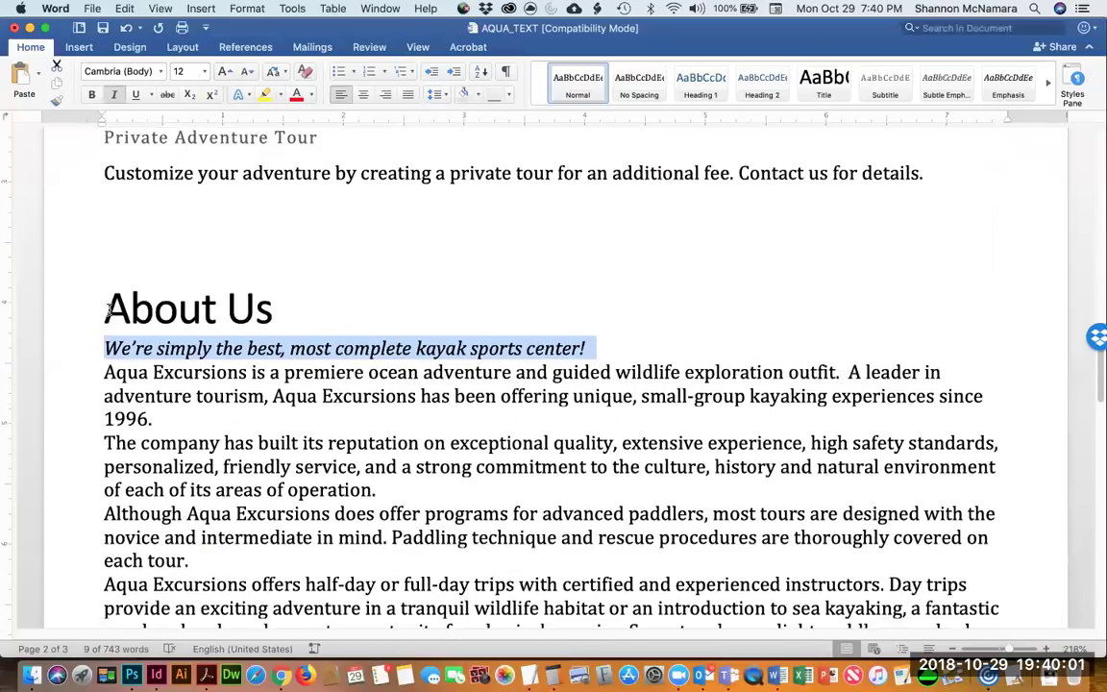
scroll(436, 354, "down", 8)
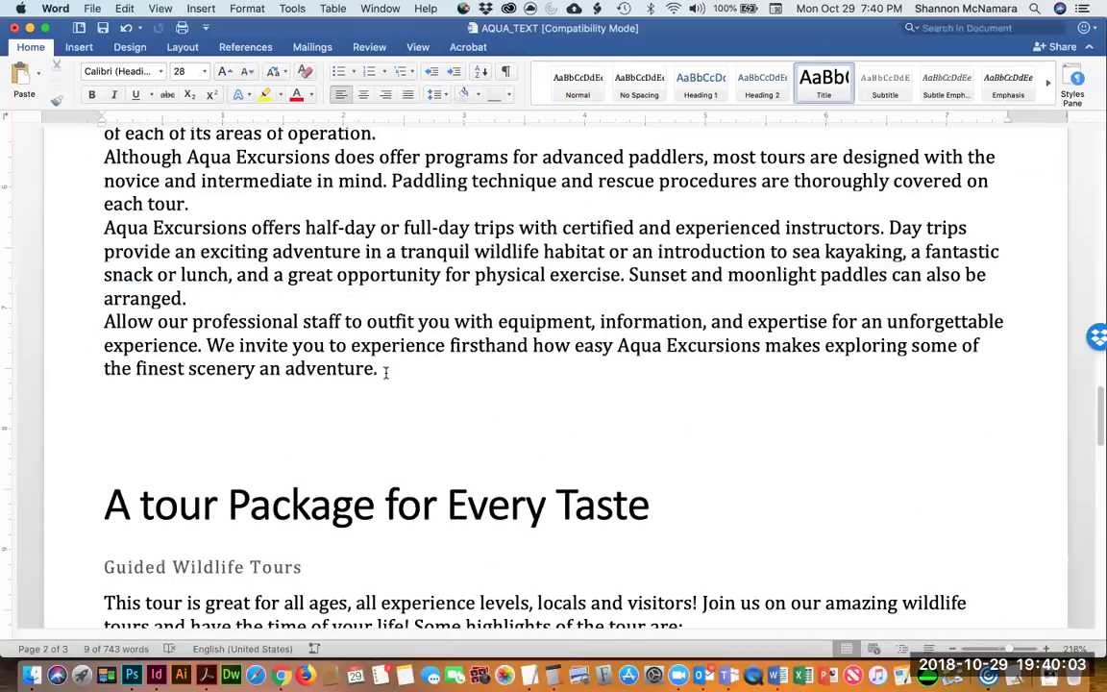
left_click(386, 371, "shift")
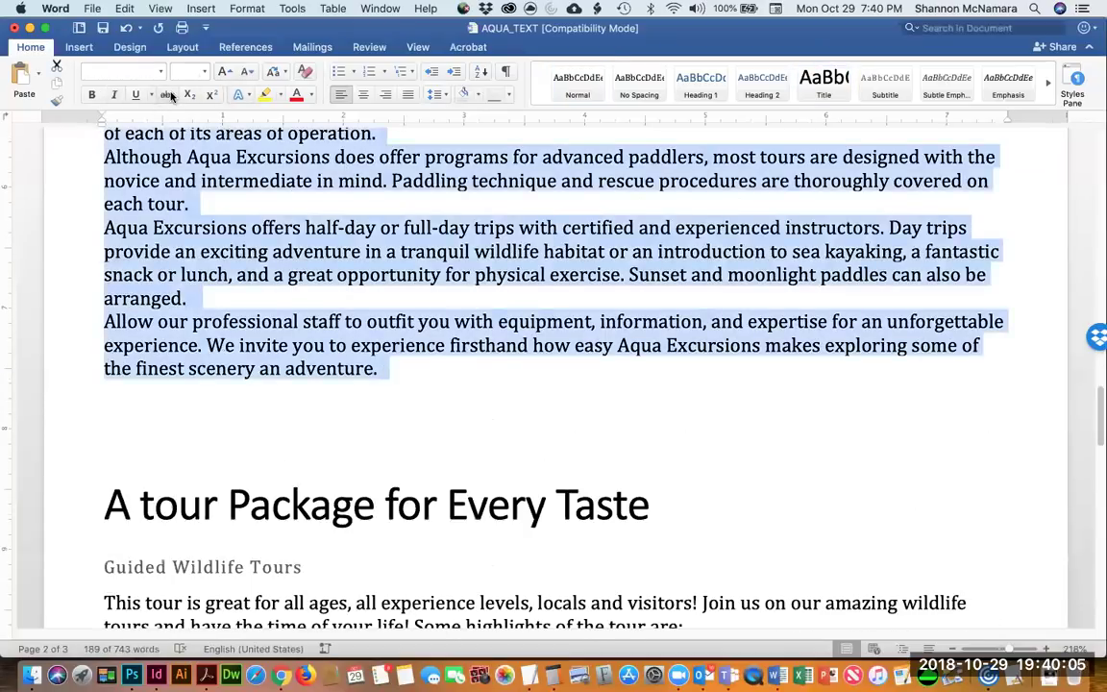
key("super+shift+x")
scroll(464, 353, "up", 5)
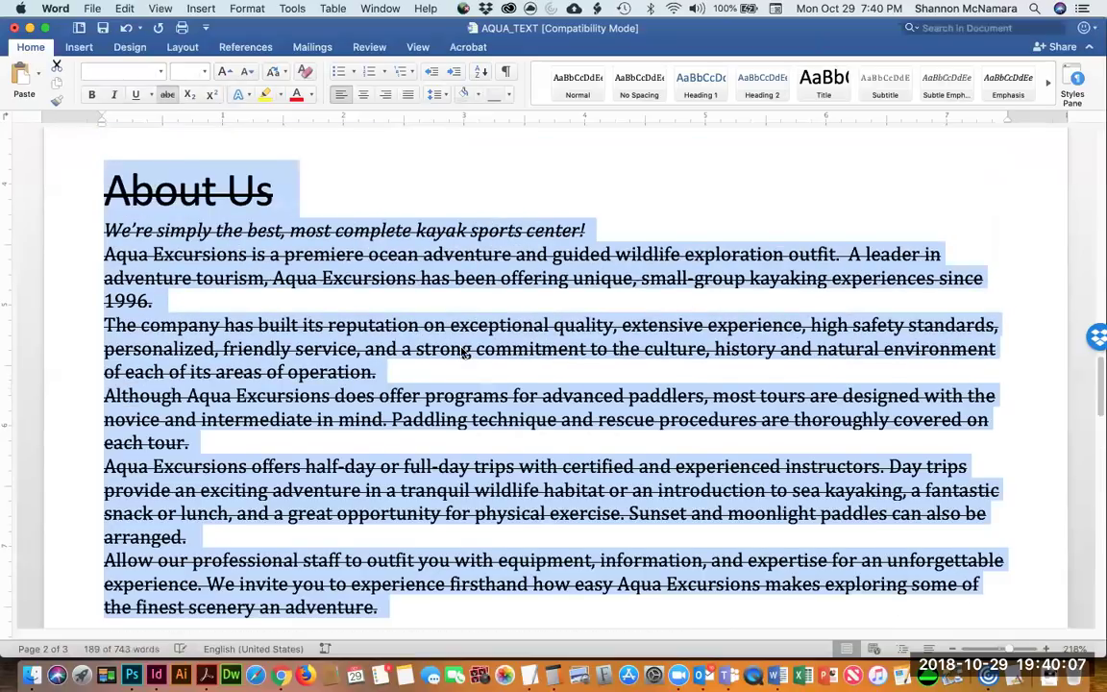
Review the unused copy in the document, from Tour FAQs through Kayak Rental Info and Custom Adventures to A tour Package for Every Taste.
scroll(464, 353, "down", 15)
scroll(461, 348, "up", 5)
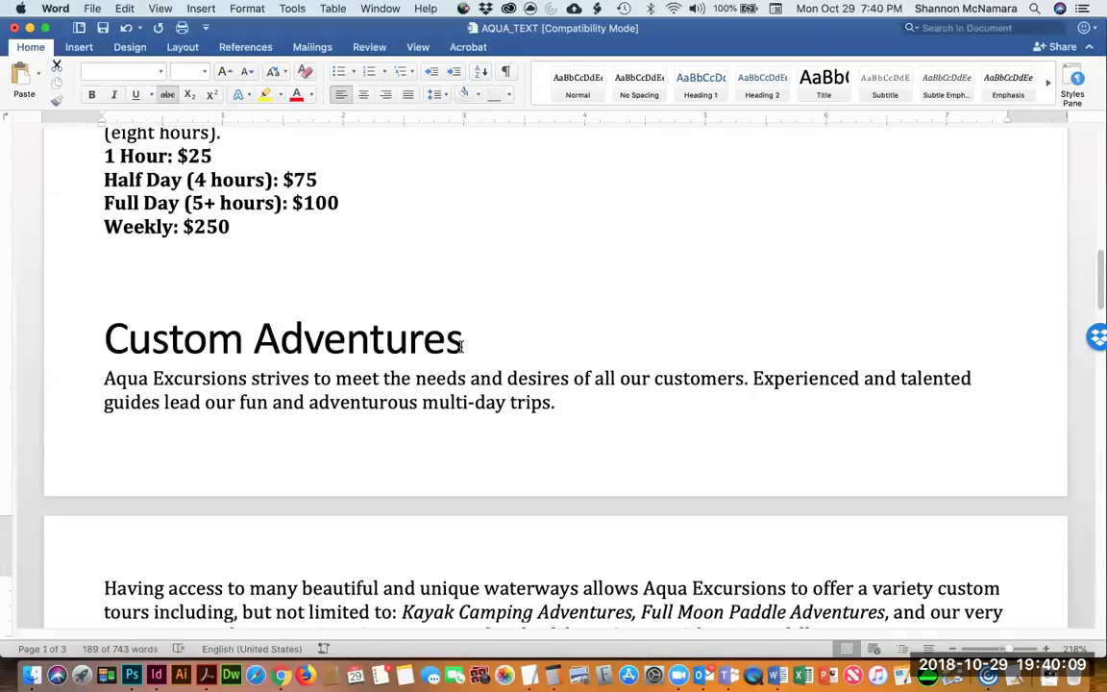
scroll(461, 348, "up", 8)
scroll(461, 347, "up", 6)
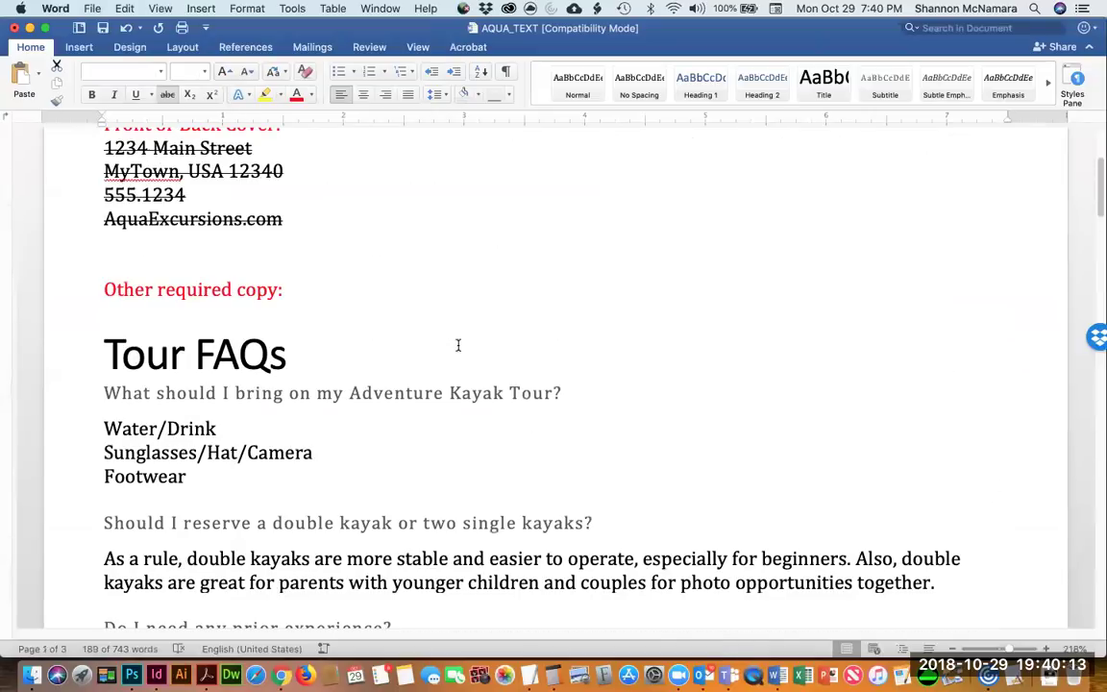
scroll(190, 364, "down", 1)
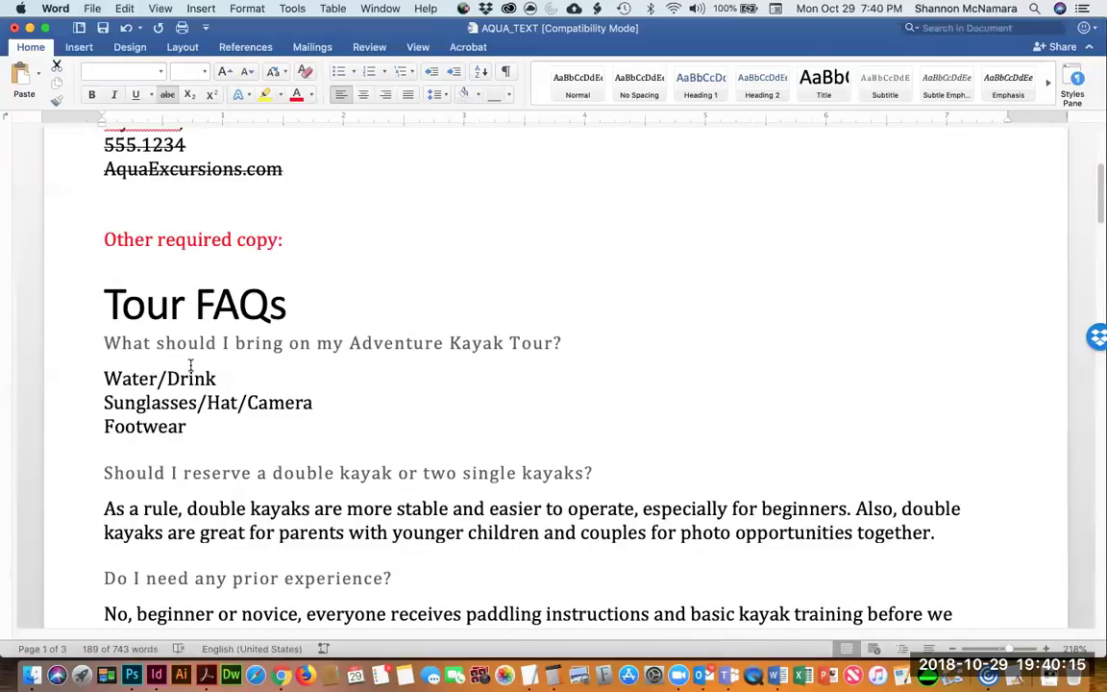
scroll(190, 363, "down", 1)
scroll(195, 394, "down", 10)
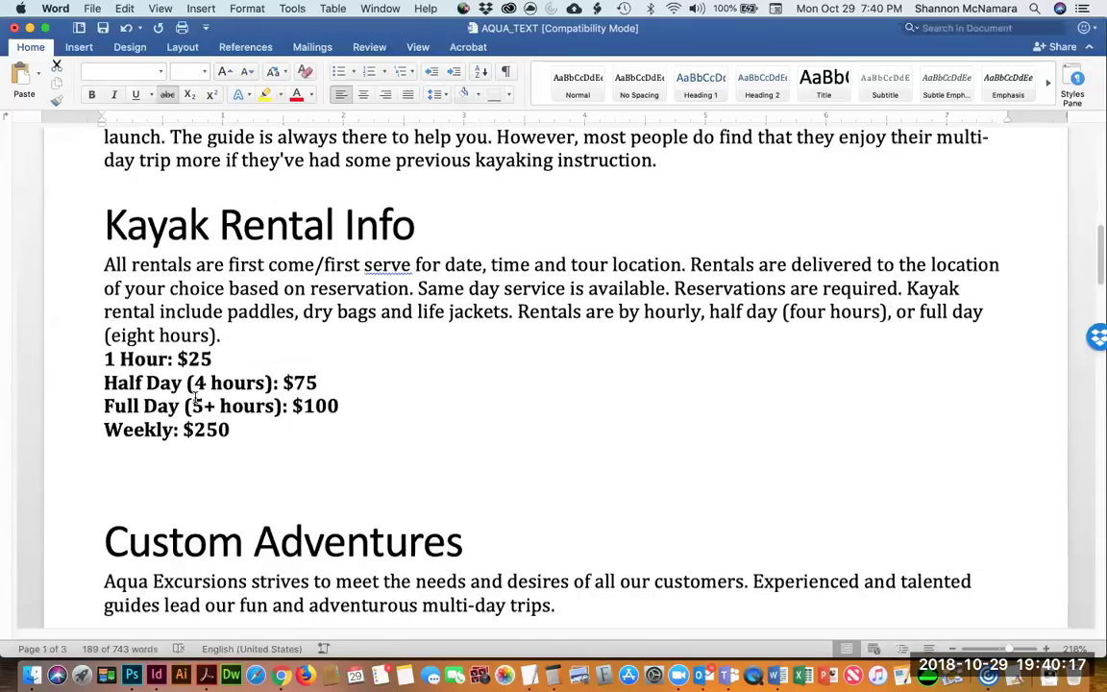
scroll(195, 402, "up", 4)
scroll(195, 401, "down", 9)
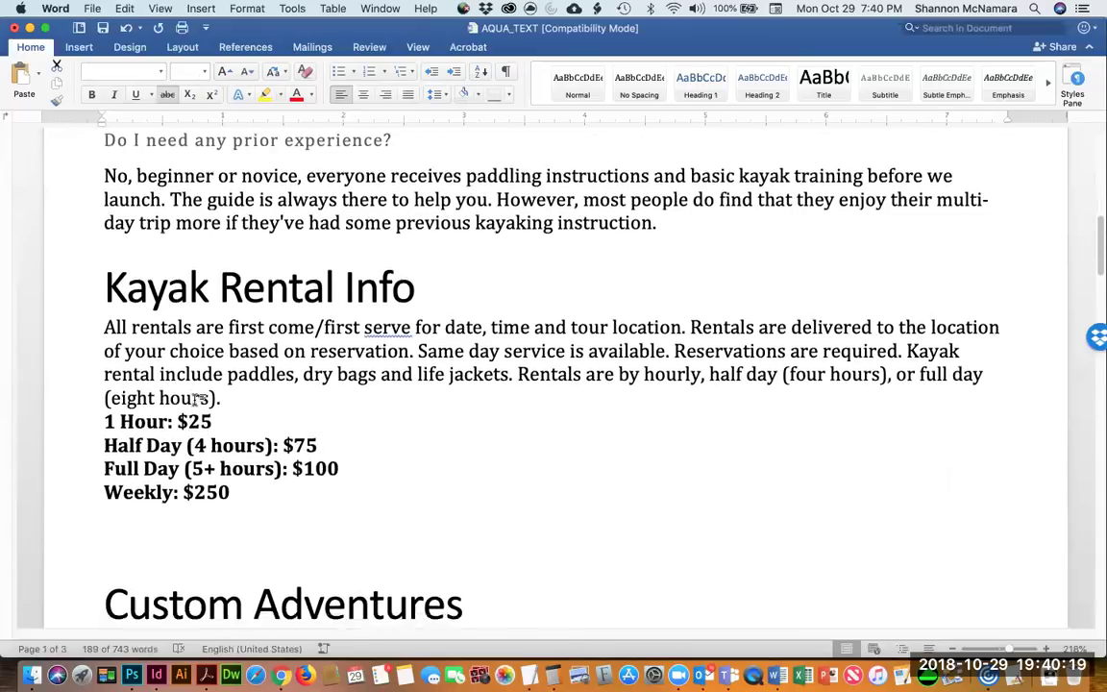
scroll(317, 384, "down", 15)
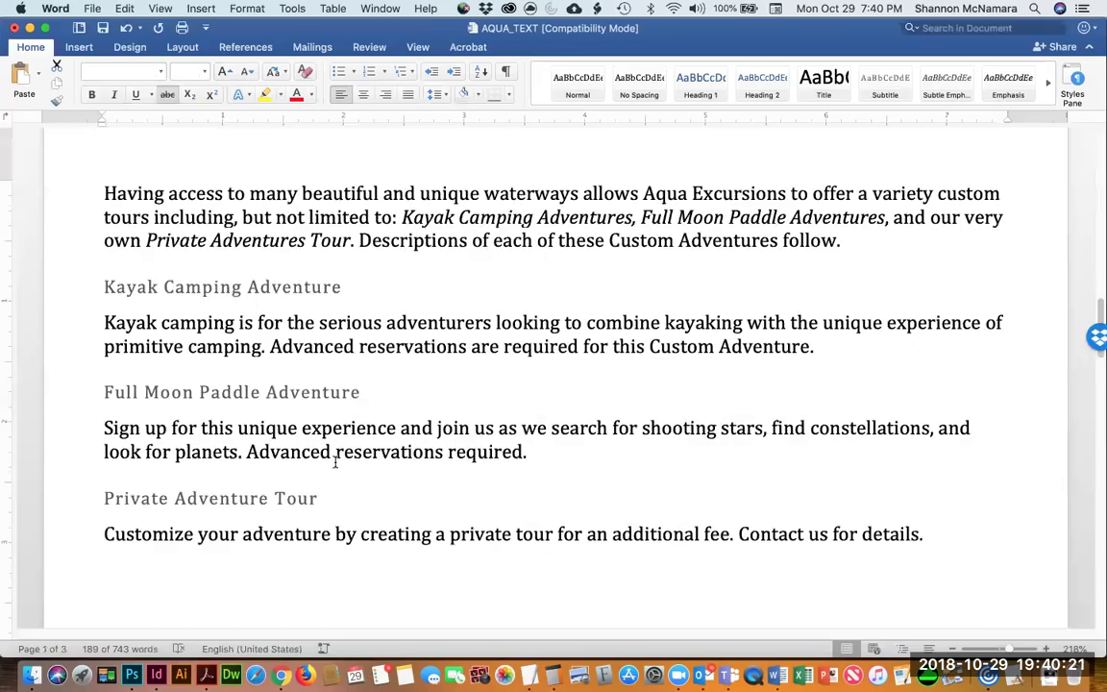
scroll(336, 464, "down", 13)
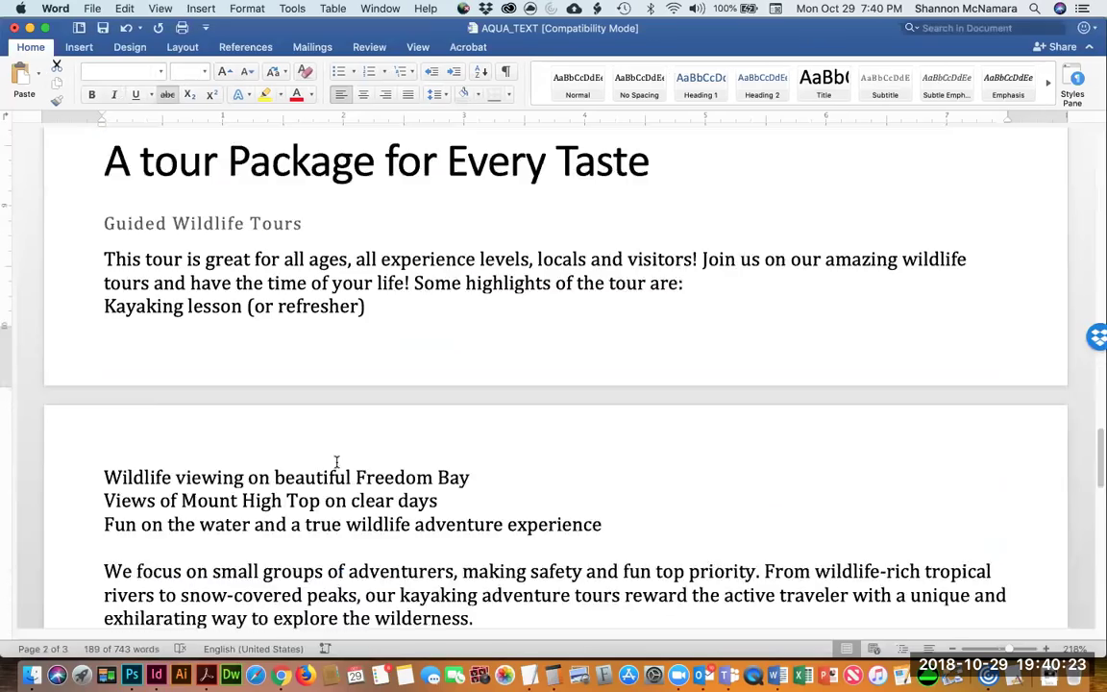
scroll(334, 463, "up", 19)
scroll(217, 254, "up", 10)
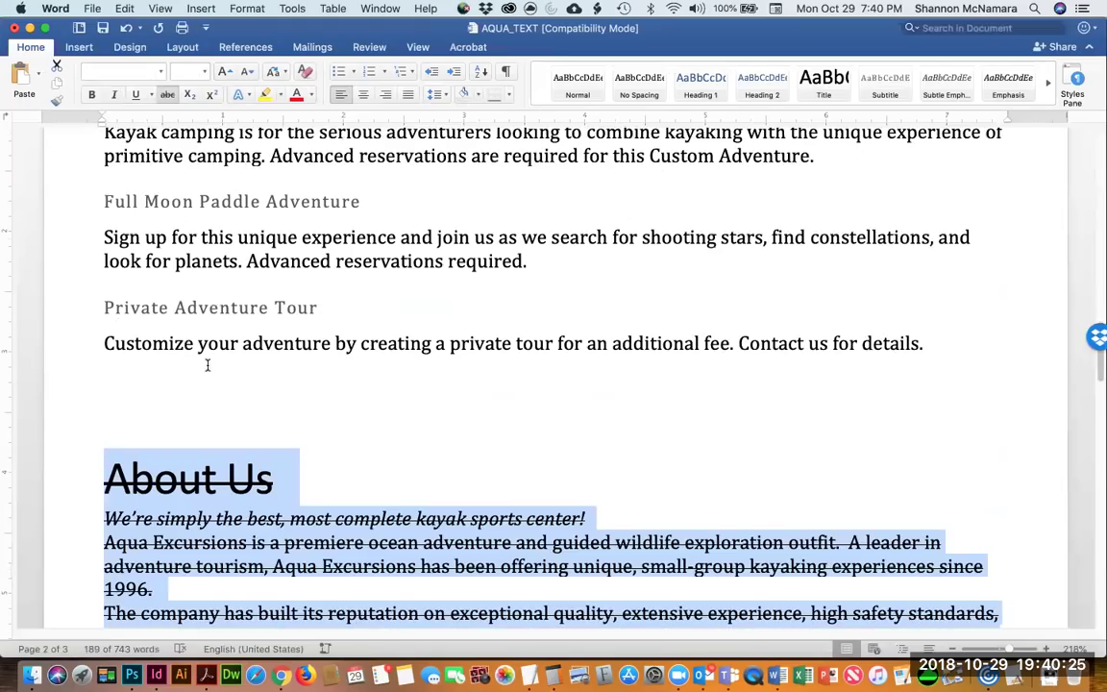
scroll(157, 250, "down", 1)
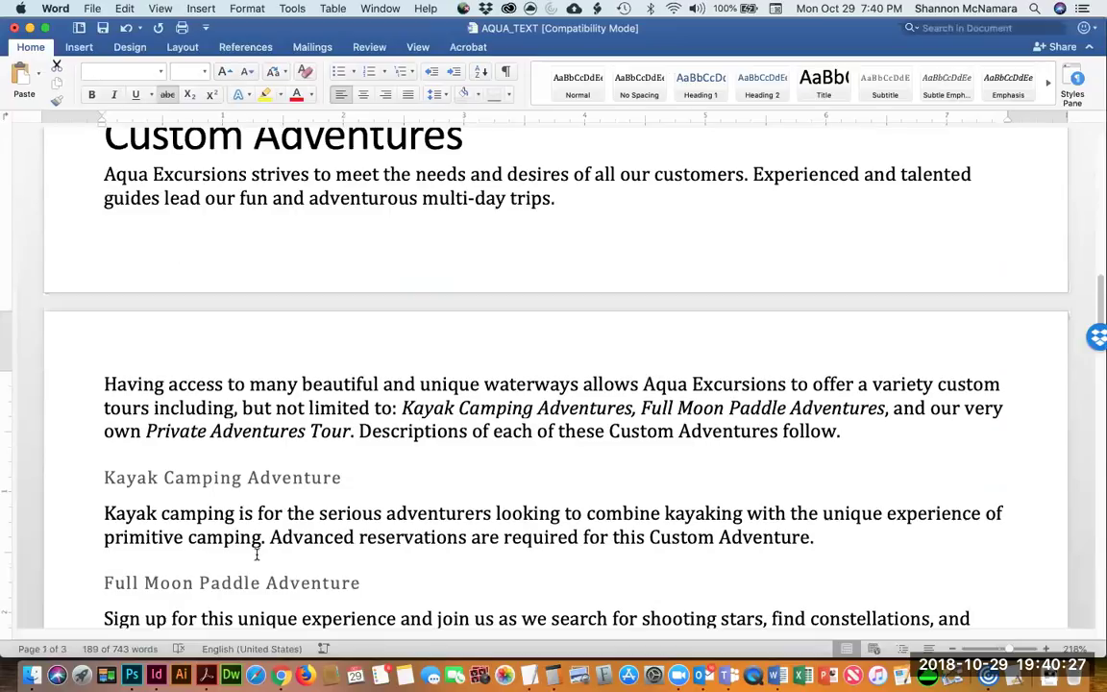
scroll(260, 556, "down", 13)
scroll(266, 561, "down", 6)
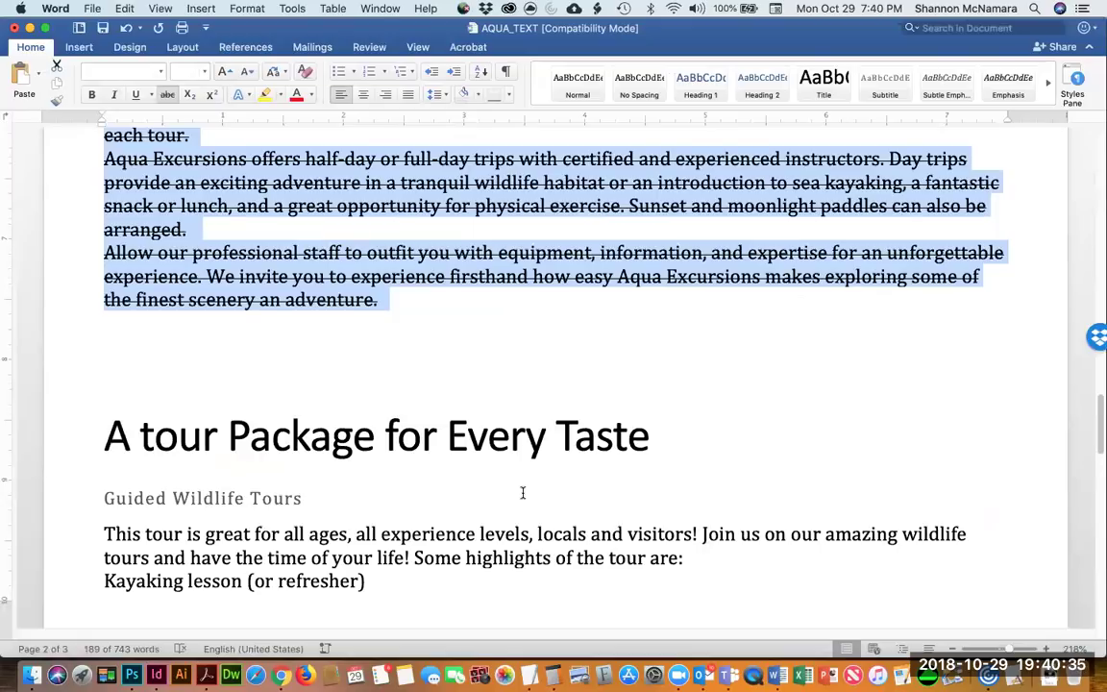
scroll(480, 515, "up", 3)
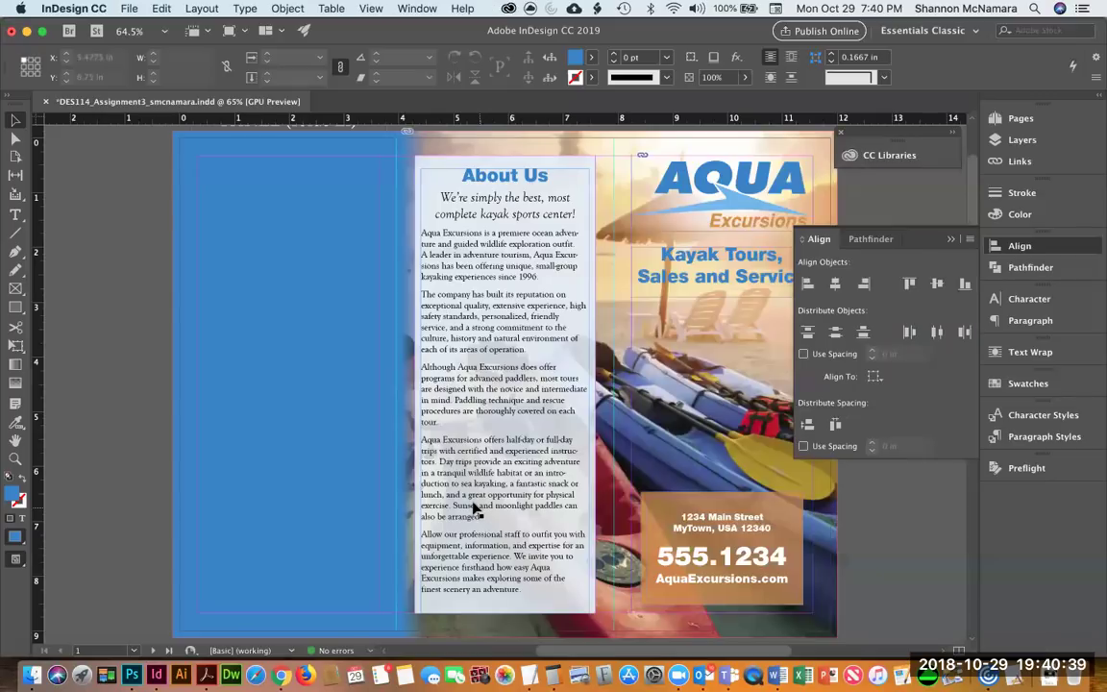
Compare the panels on both InDesign brochure pages with the Tour FAQs and Kayak Rental Info copy in Word, and return to InDesign.
scroll(531, 602, "down", 10)
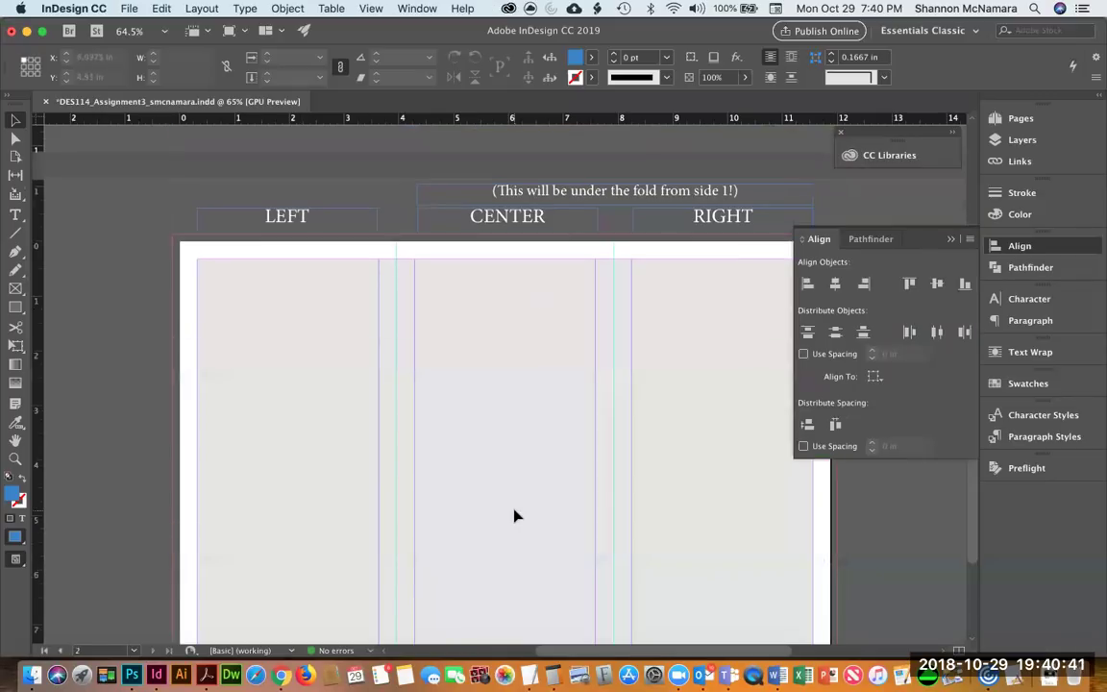
scroll(514, 516, "up", 10)
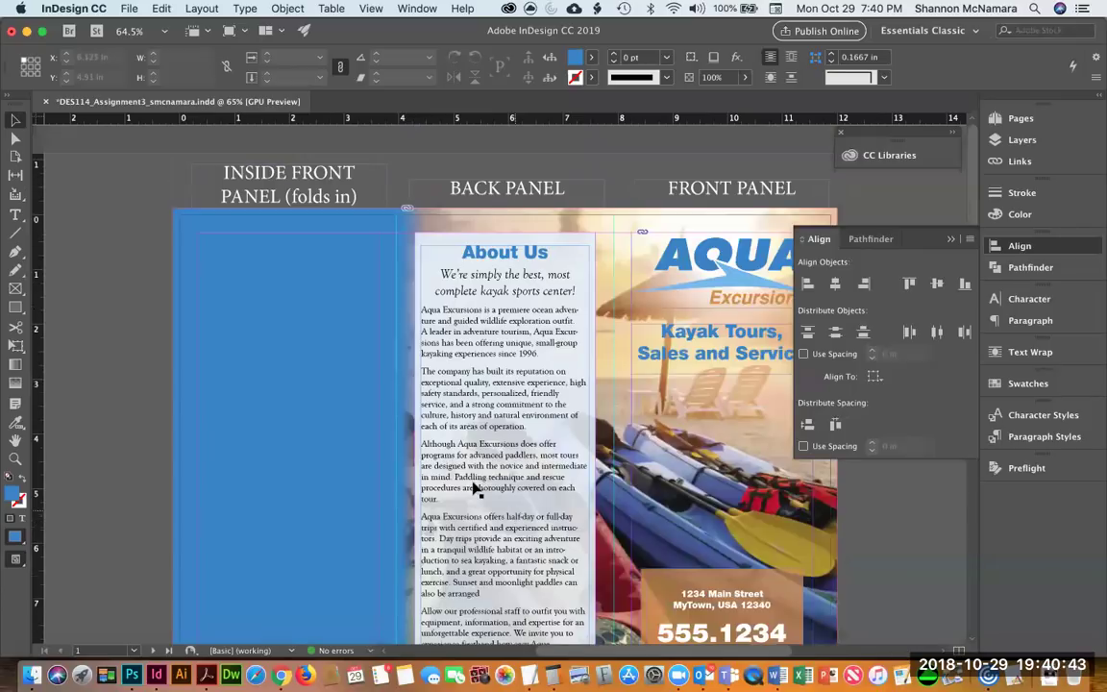
key("super+Tab")
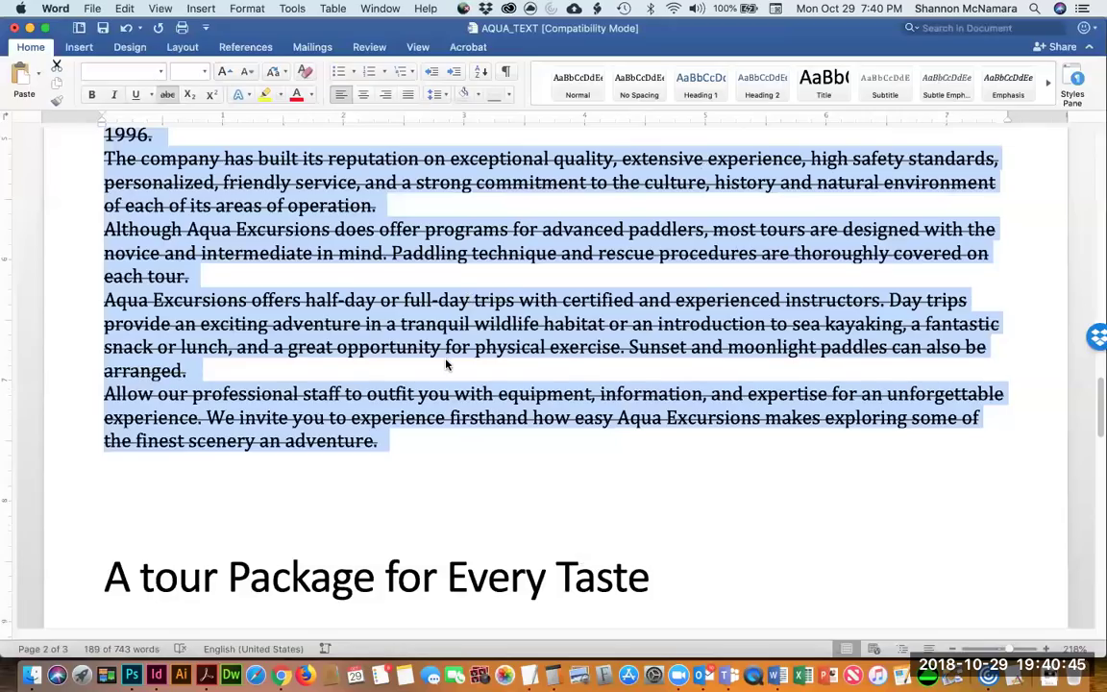
scroll(445, 364, "up", 5)
scroll(445, 358, "down", 15)
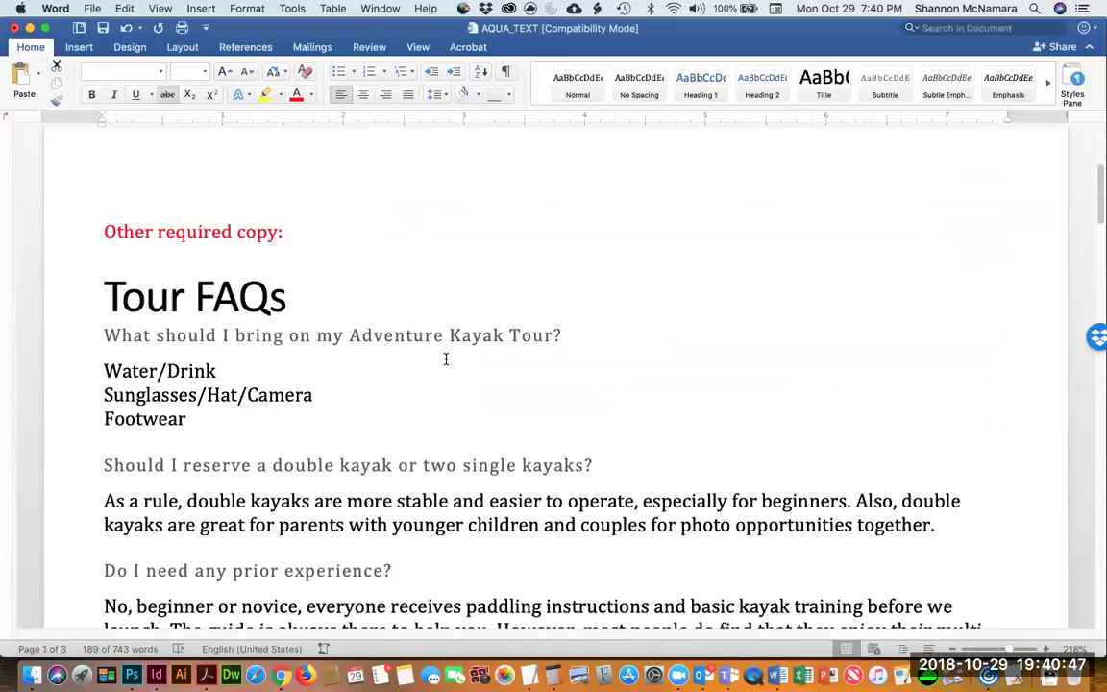
scroll(445, 358, "up", 3)
scroll(445, 358, "down", 10)
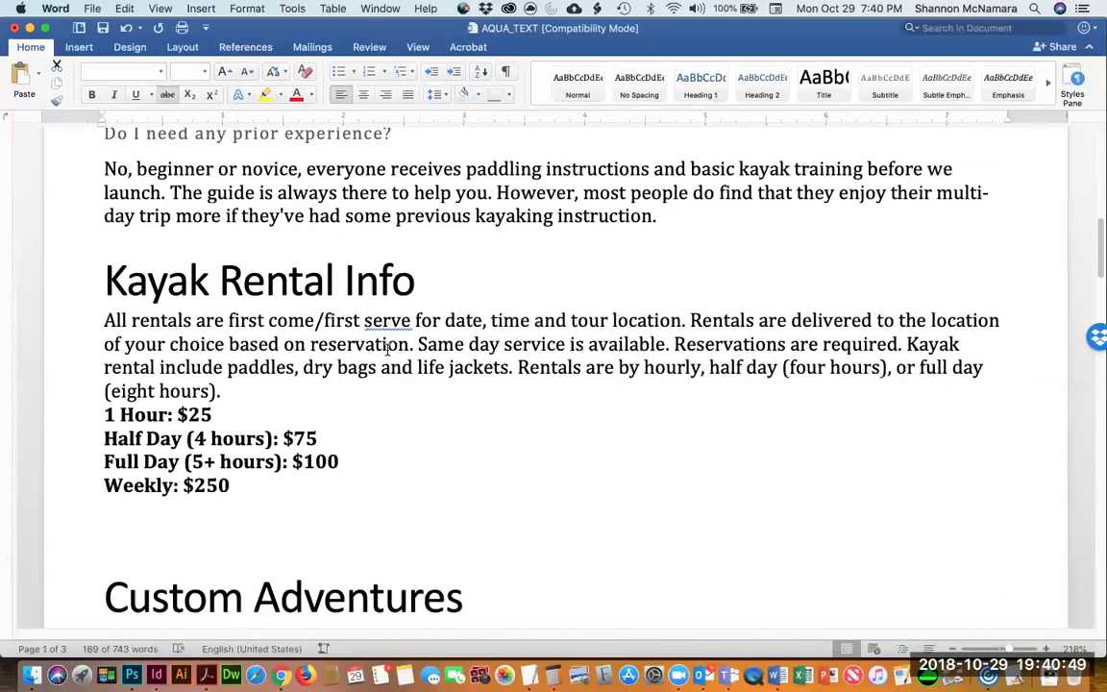
key("super+Tab")
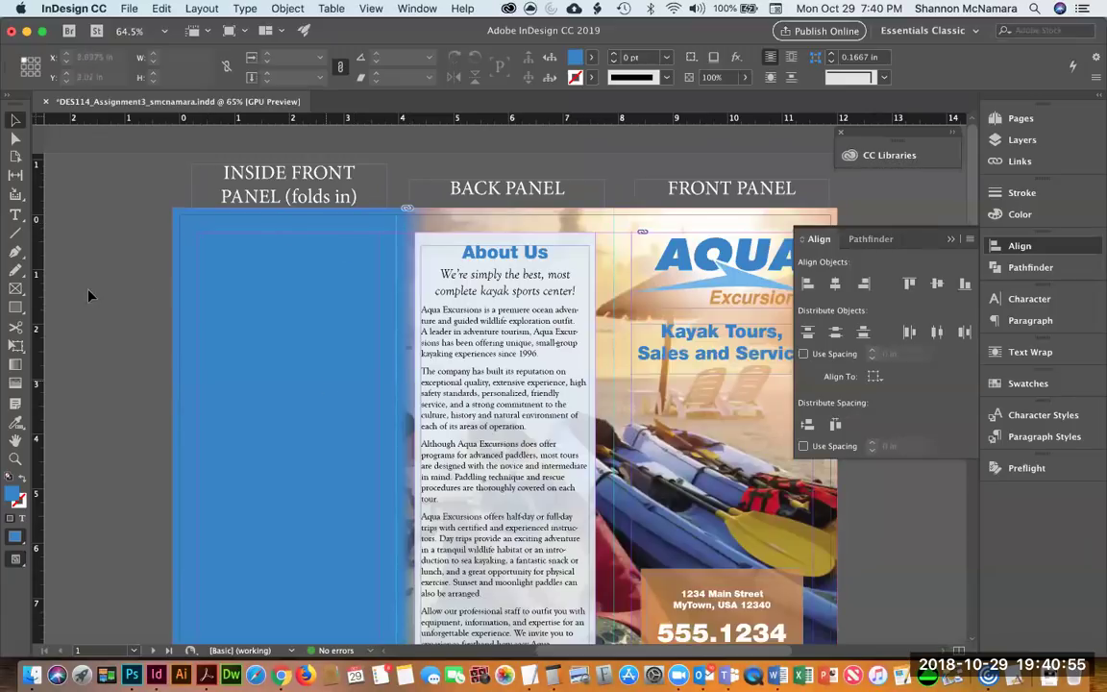
left_click(514, 245)
left_click_drag(514, 244, 306, 253)
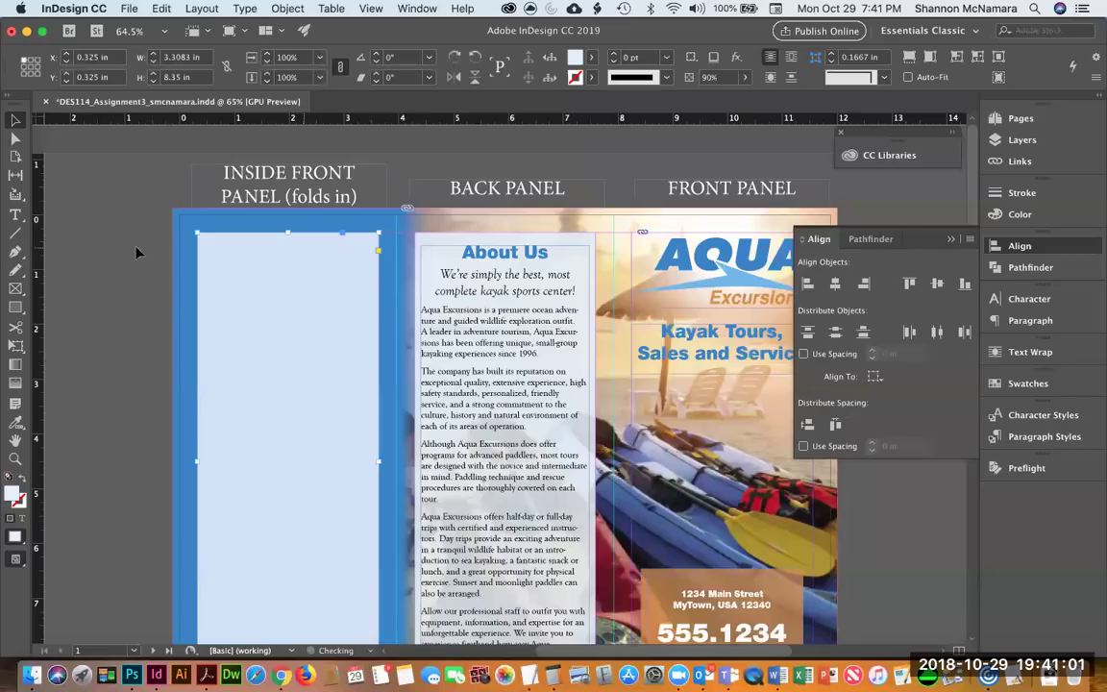
key("super+z")
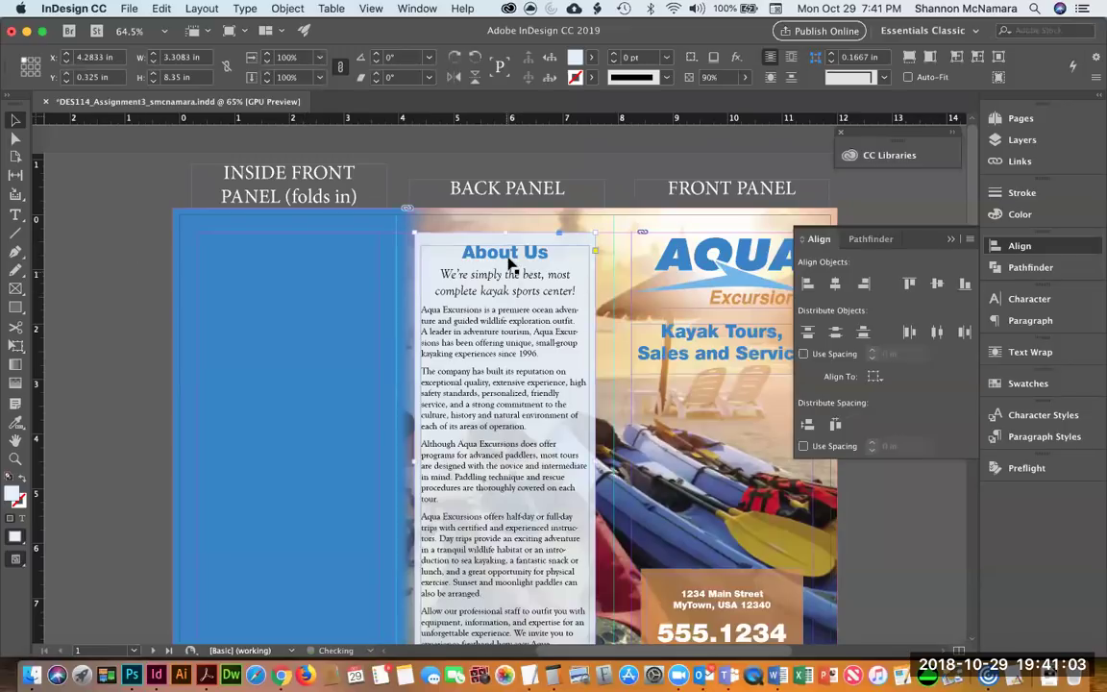
Duplicate the About Us text frame and its background box onto the inside front panel, within its margin guides, and deselect them.
left_click_drag(495, 247, 229, 248)
key("super+shift+a")
scroll(471, 543, "down", 5)
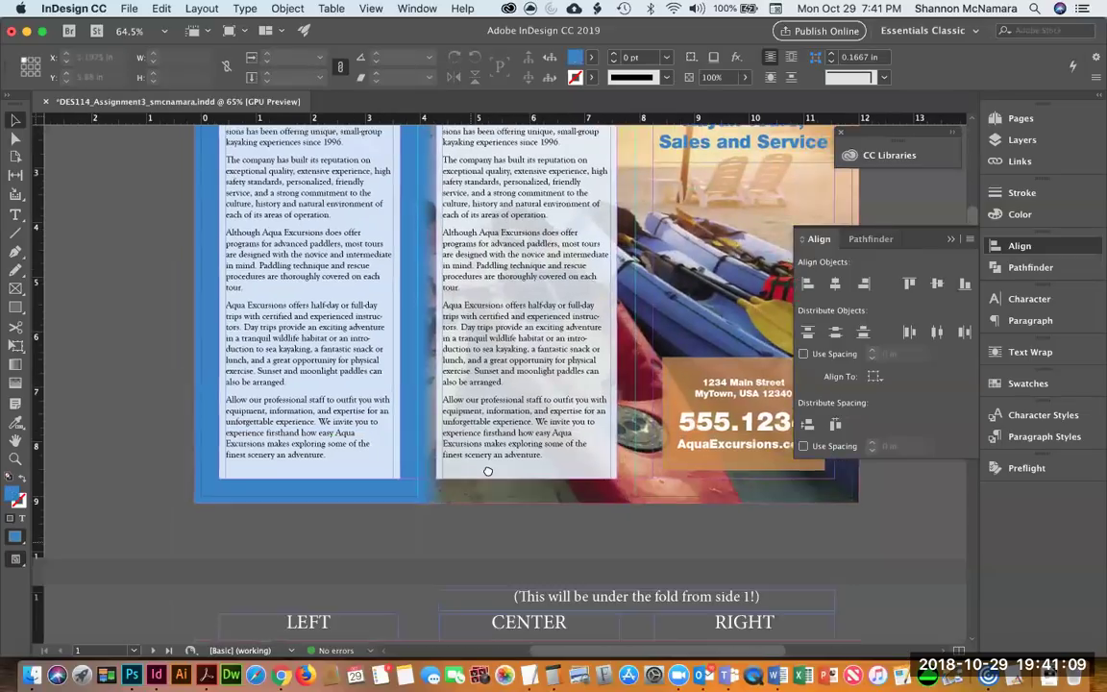
scroll(481, 510, "up", 4)
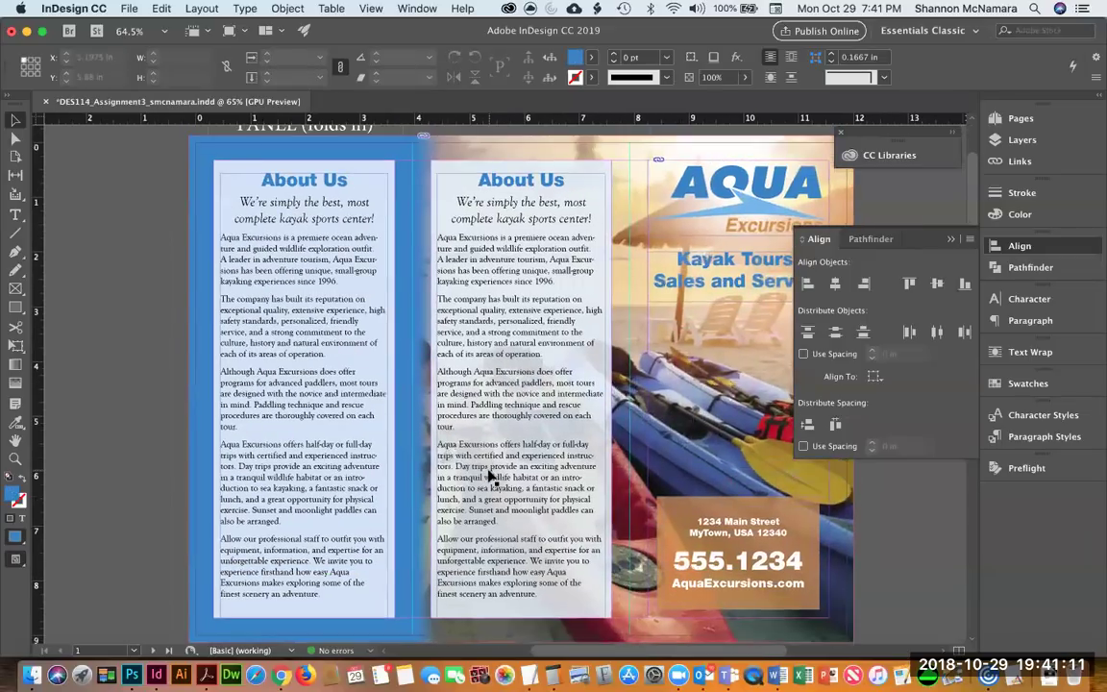
Copy the Tour FAQs heading from the AQUA_TEXT document in Word and paste it over the inside front panel's About Us heading in InDesign.
key("super+Tab")
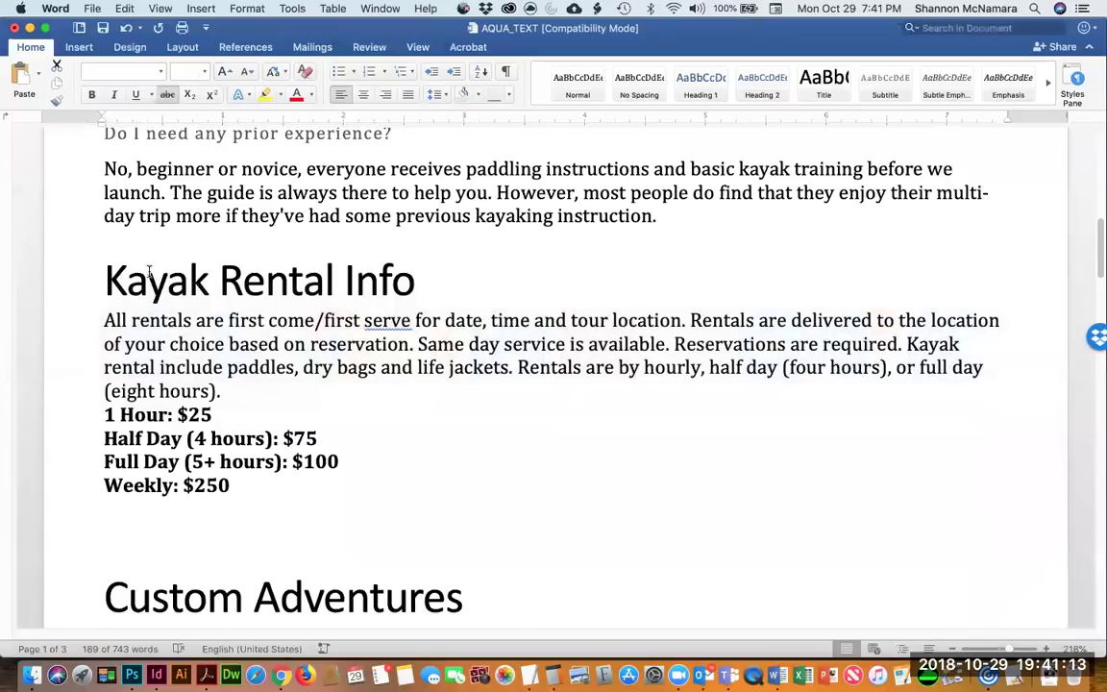
left_click_drag(104, 283, 416, 286)
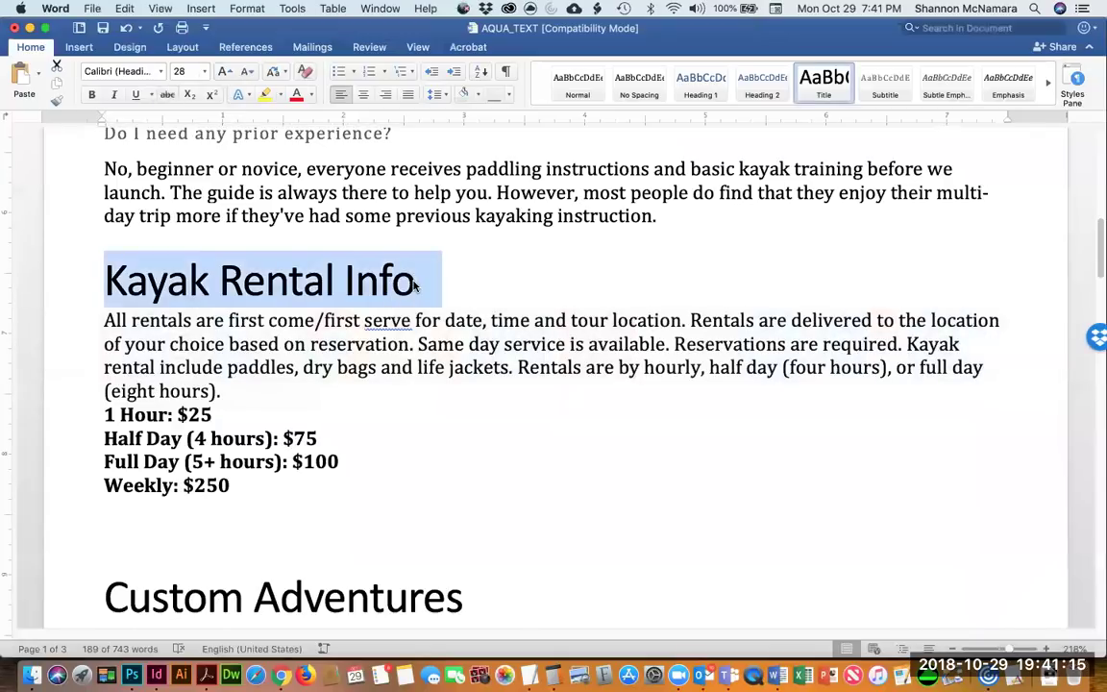
key("super+Tab")
key("super+Tab")
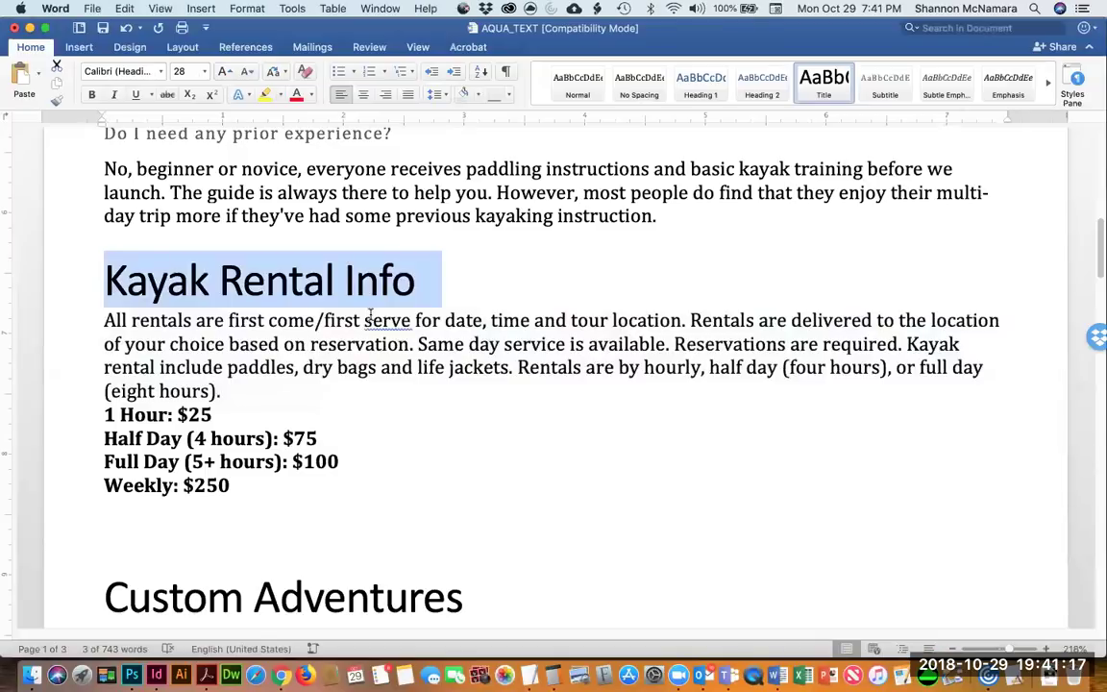
scroll(371, 322, "up", 10)
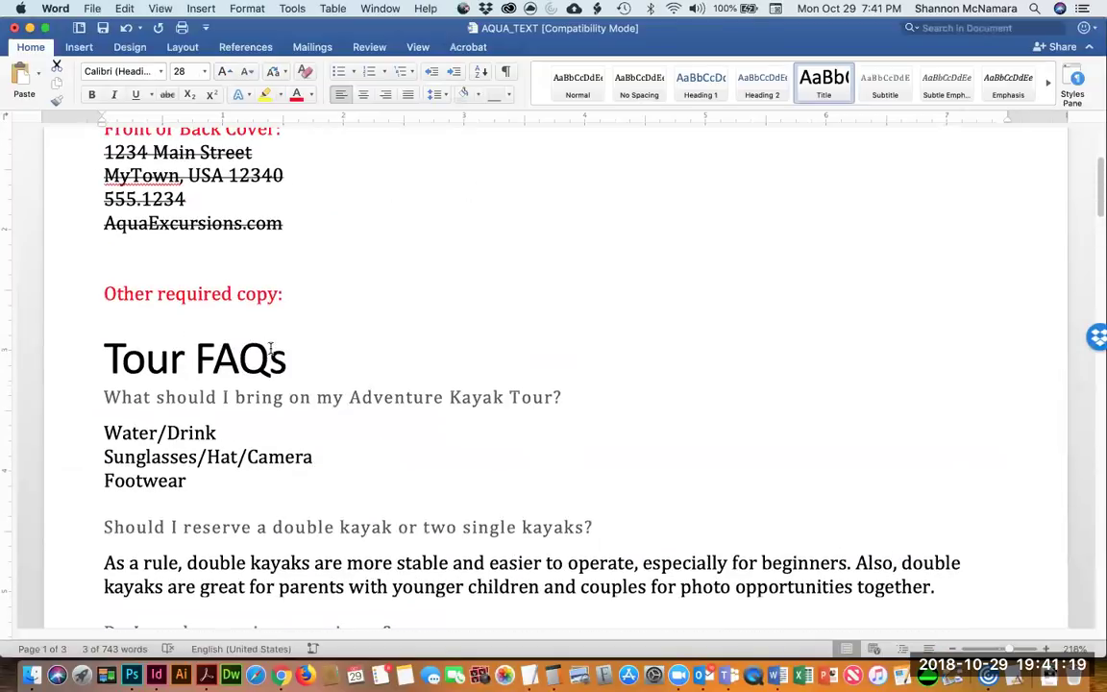
left_click_drag(105, 357, 284, 350)
key("super+c")
key("super+Tab")
left_click(260, 252)
key("shift+End")
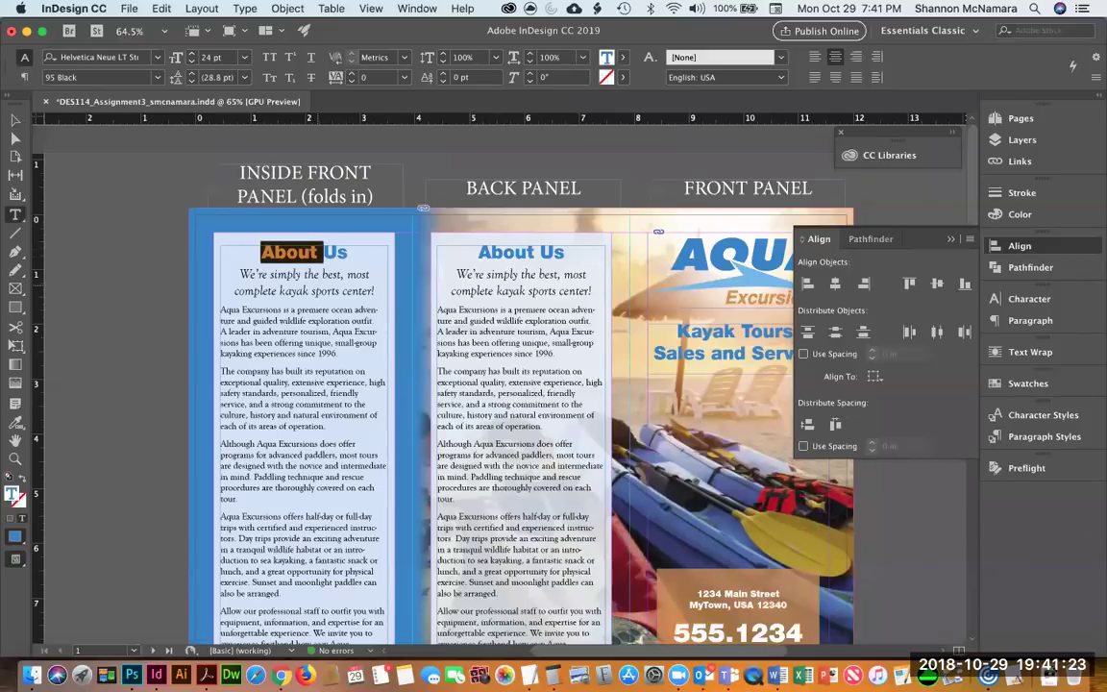
key("super+v")
Delete the italic tagline "We're simply the best, most complete kayak sports center!" below the Tour FAQs heading.
key("super+Tab")
key("Down")
key("super+Tab")
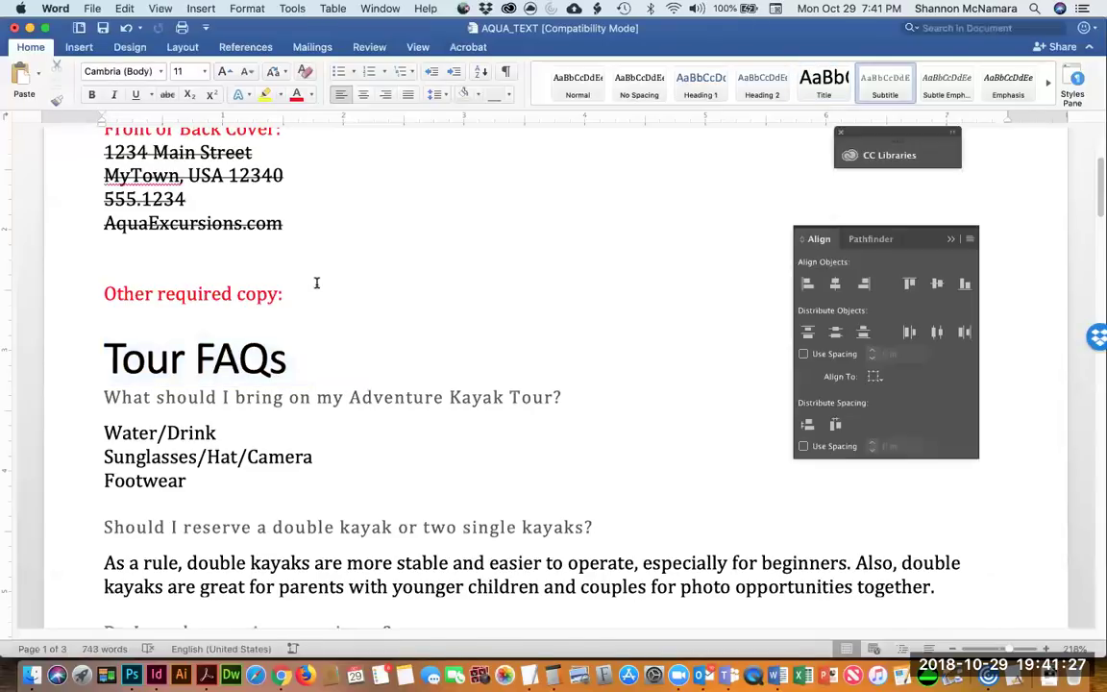
key("shift+Down")
key("shift+Down")
key("shift+Up")
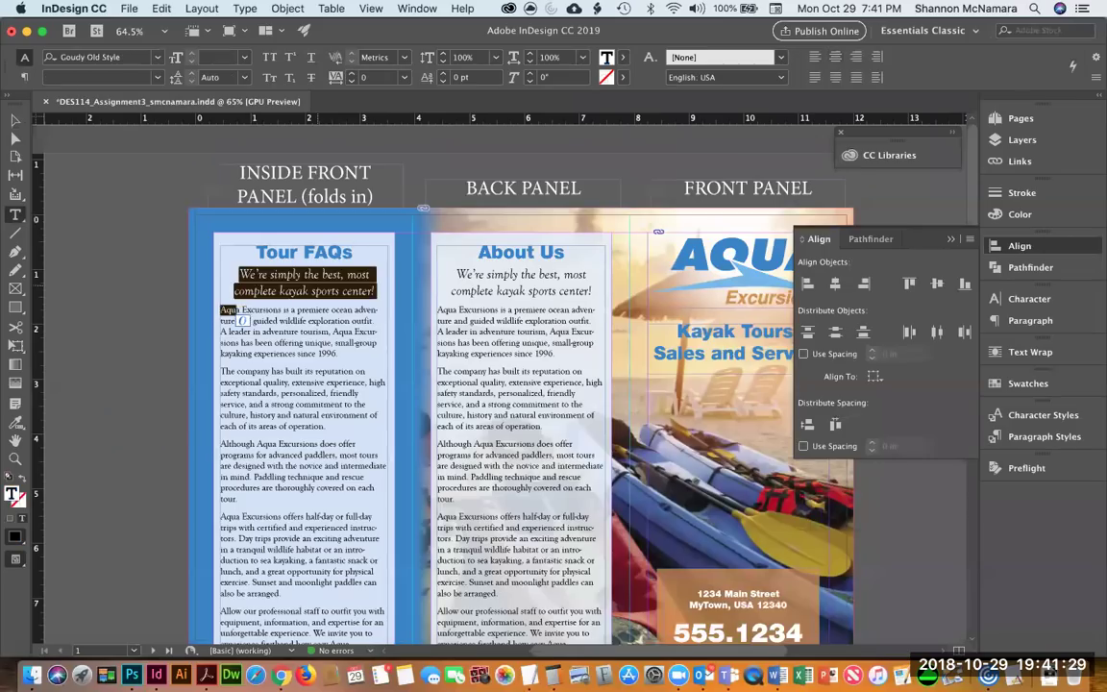
key("shift+End")
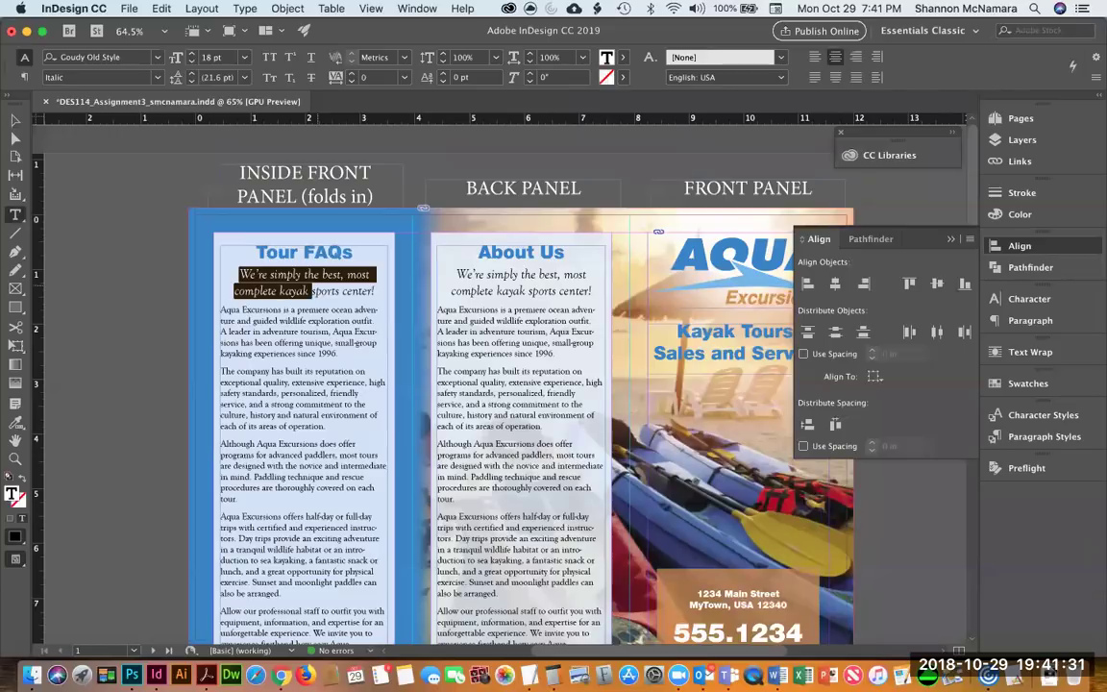
key("BackSpace")
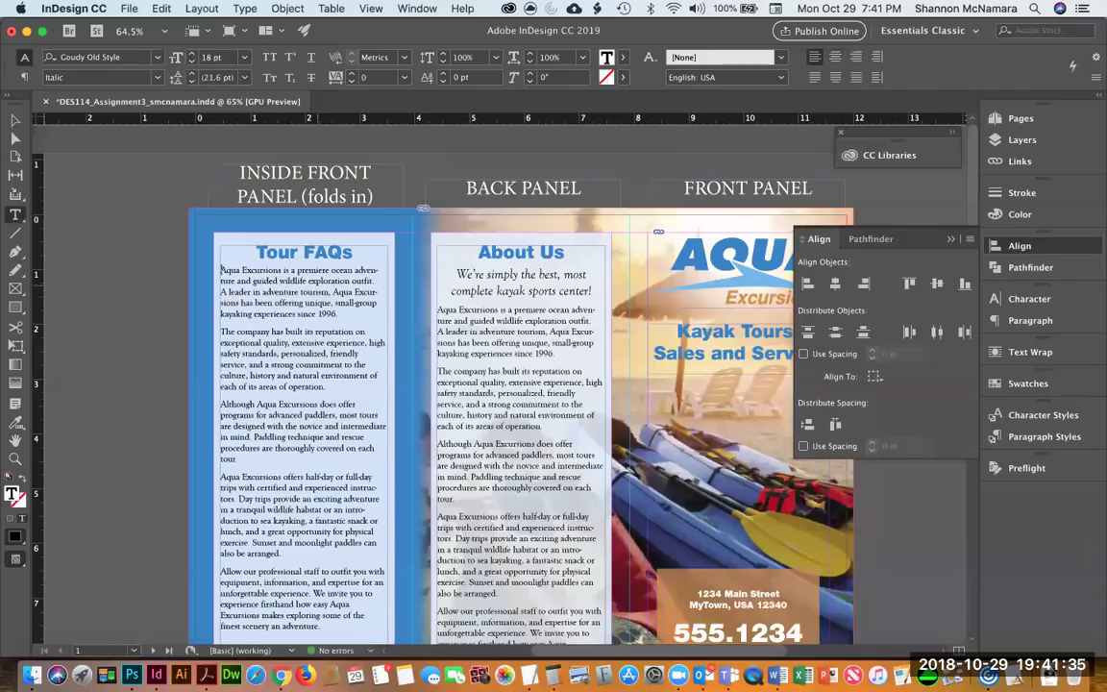
Copy the Word text from the first FAQ question through "Weekly: $250" and paste it over the body paragraphs below Tour FAQs in InDesign.
key("super+Tab")
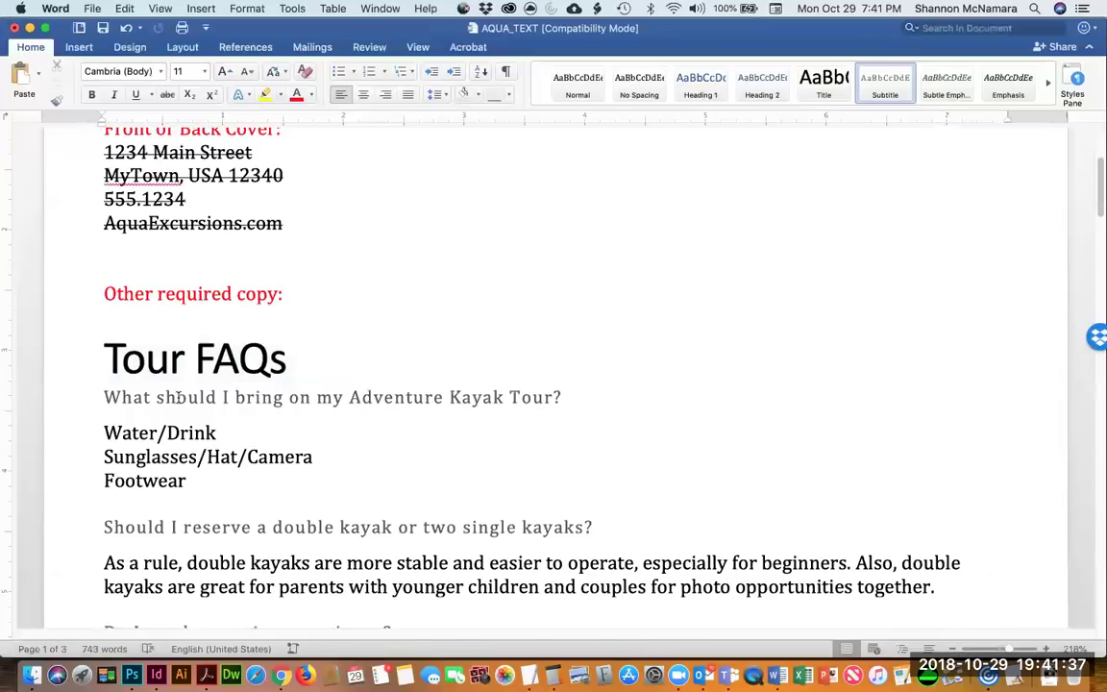
double_click(185, 397)
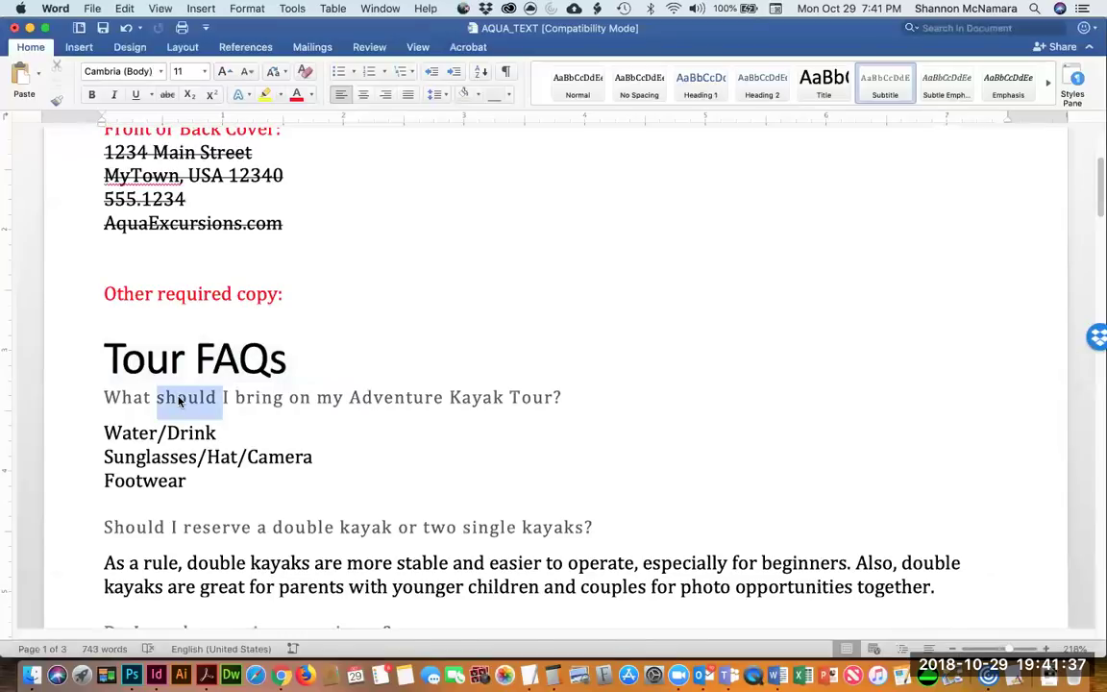
left_click(104, 397)
scroll(247, 428, "down", 10)
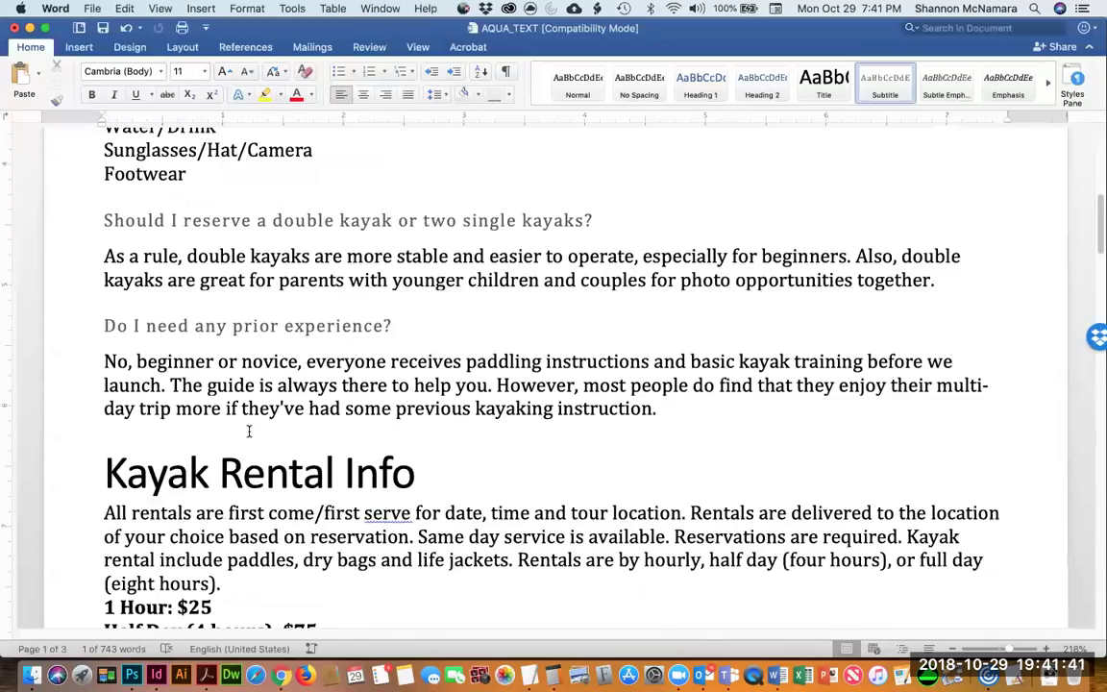
scroll(481, 423, "down", 2)
left_click(231, 588, "shift")
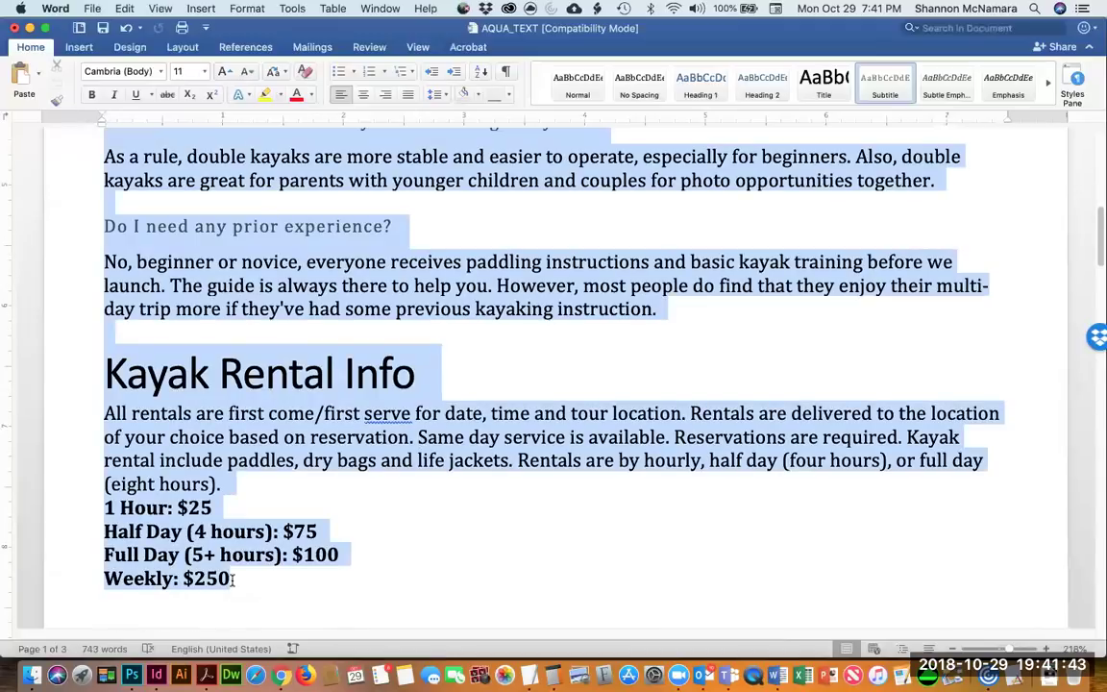
key("super+Tab")
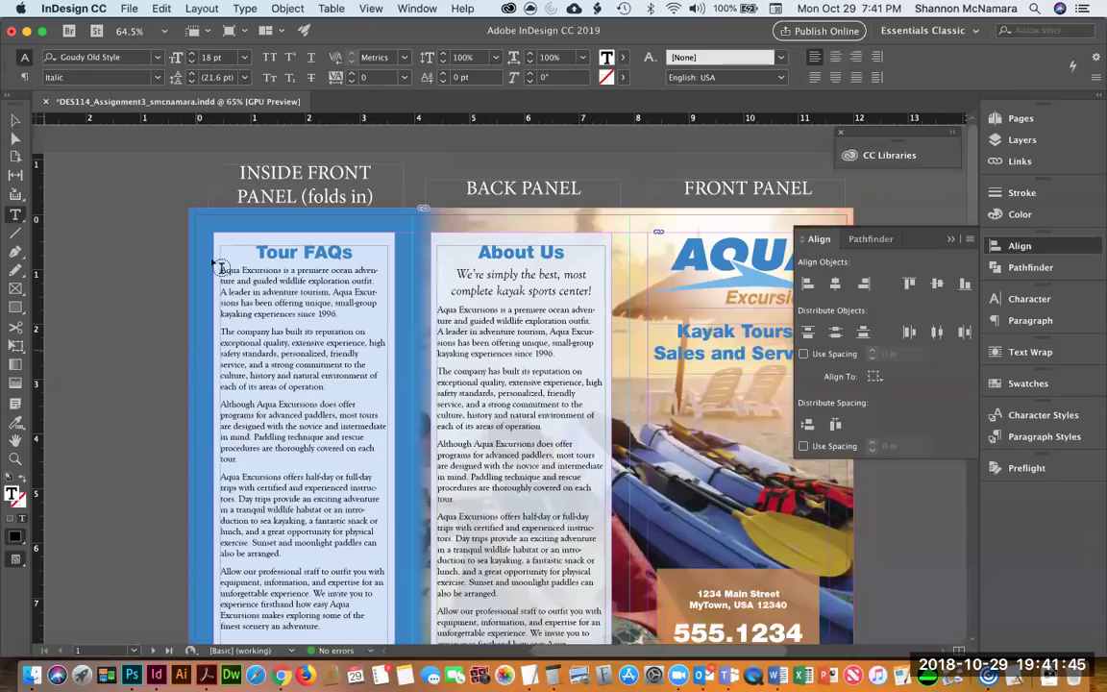
left_click_drag(221, 269, 322, 627)
key("super+v")
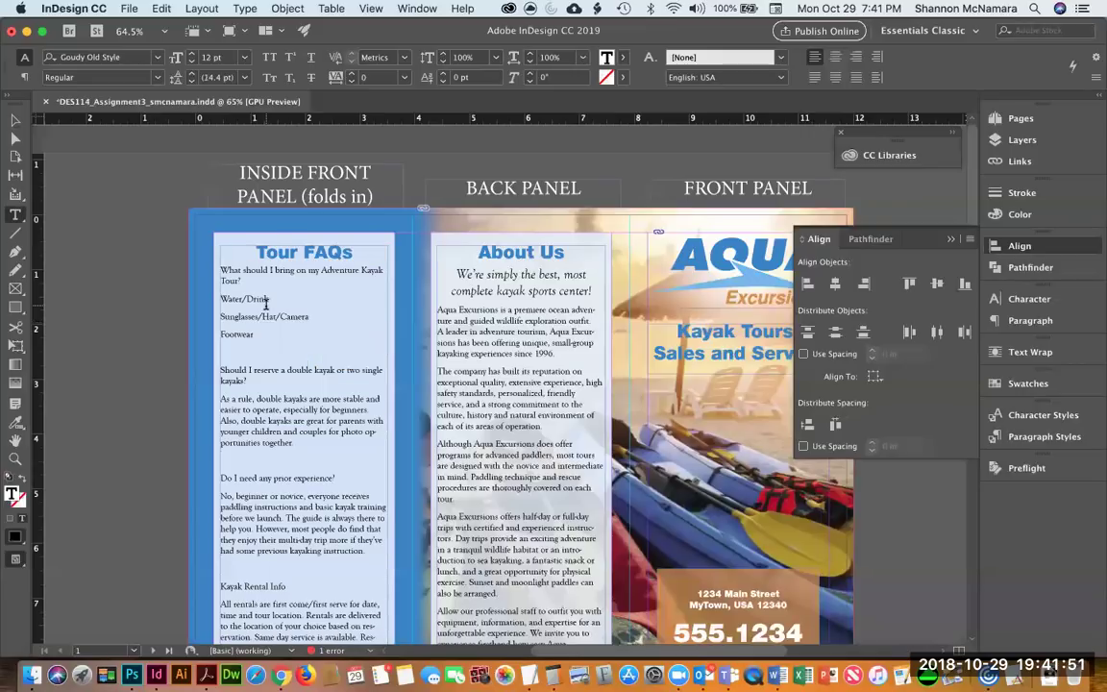
Compare the pasted Tour FAQs text with the question formatting in the Word document, and return to InDesign.
scroll(313, 363, "down", 5)
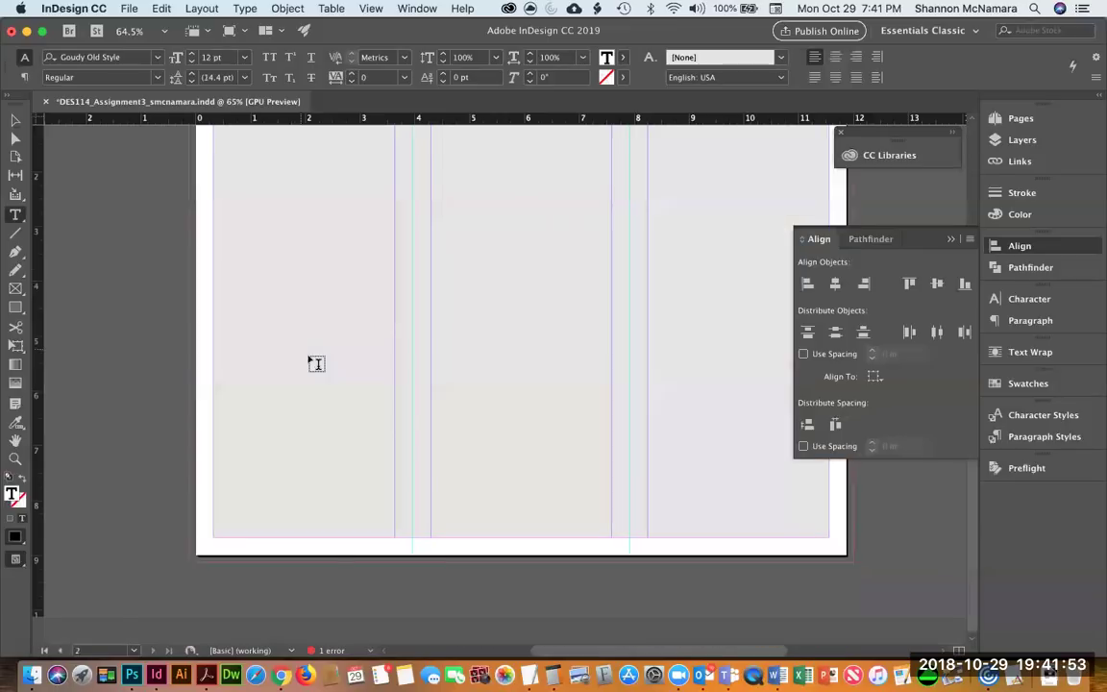
scroll(317, 363, "up", 5)
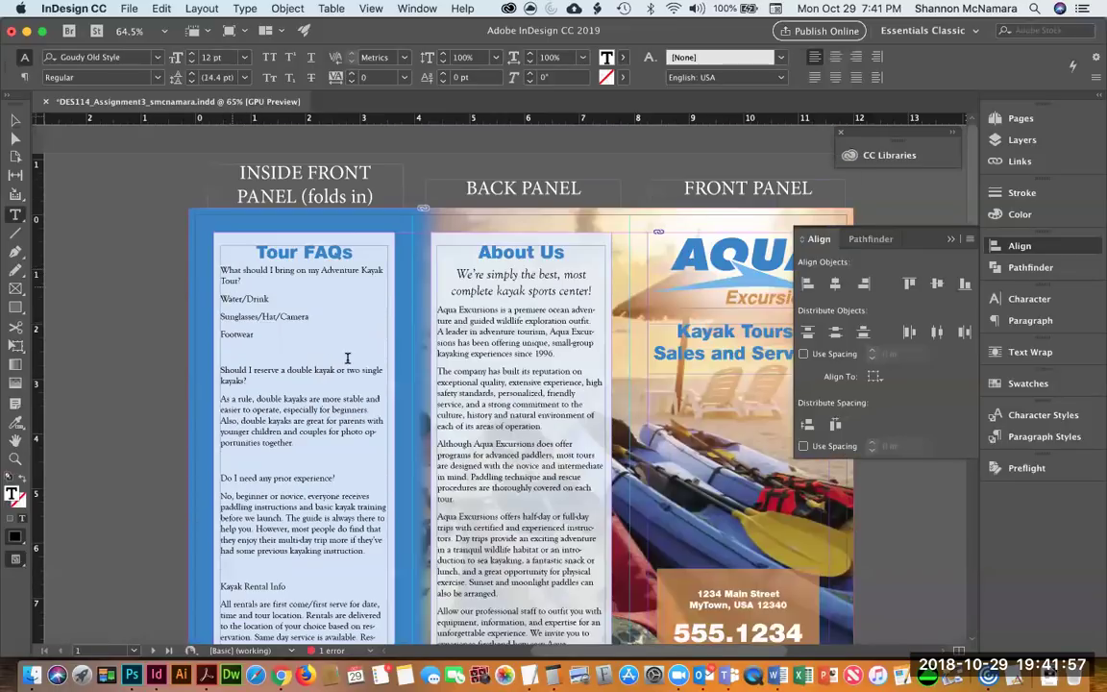
key("super+Tab")
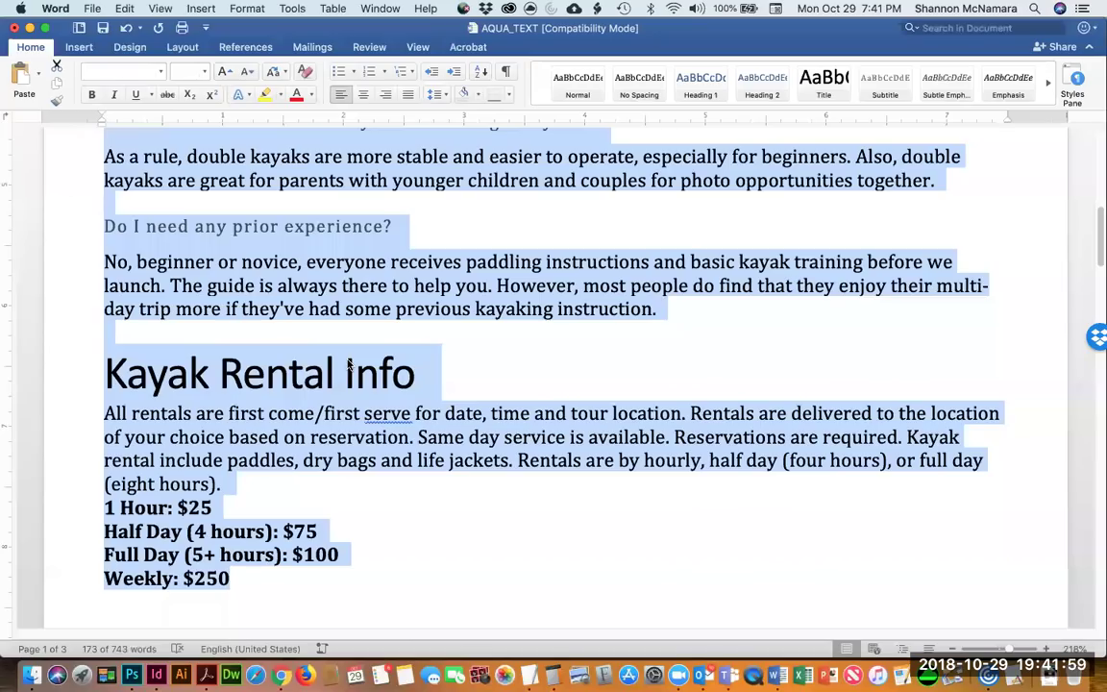
scroll(346, 366, "up", 5)
left_click(236, 268)
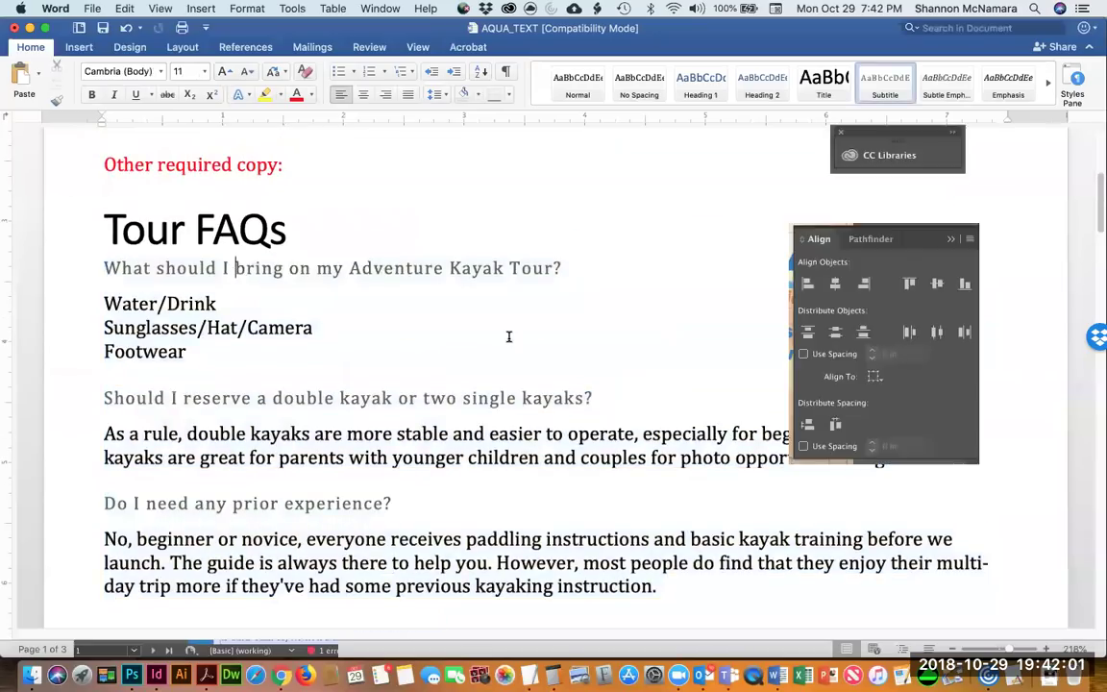
key("super+Tab")
Set the question "What should I bring on my Adventure Kayak Tour?" in Helvetica Neue LT Std 95 Black.
left_click_drag(221, 270, 249, 291)
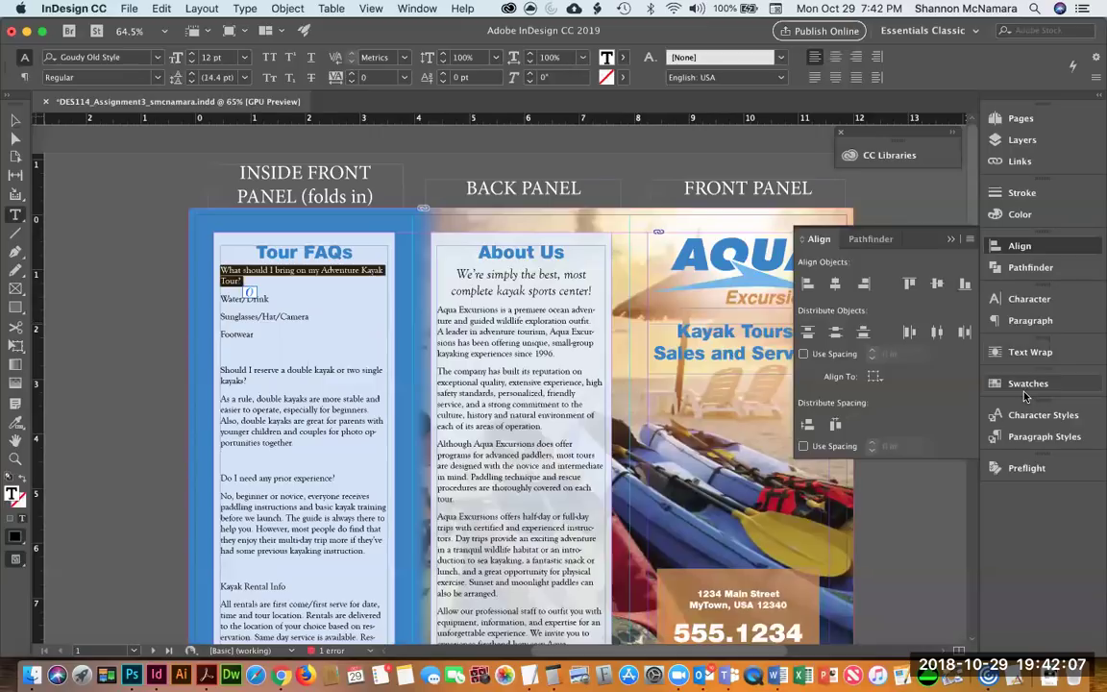
left_click(126, 57)
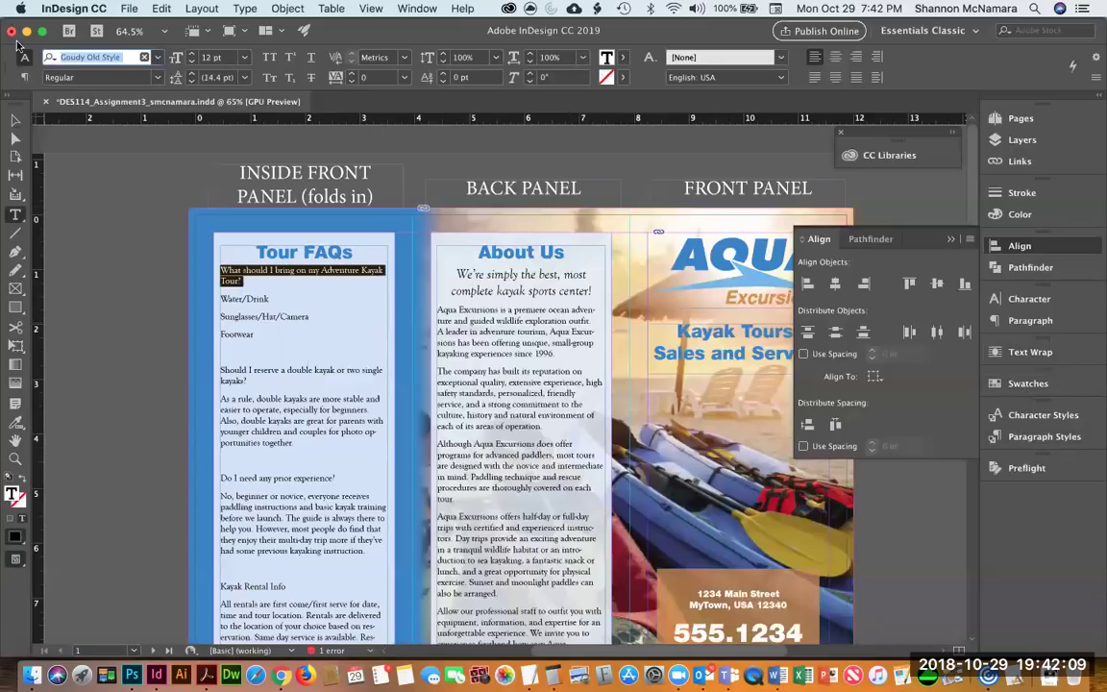
type("helveti")
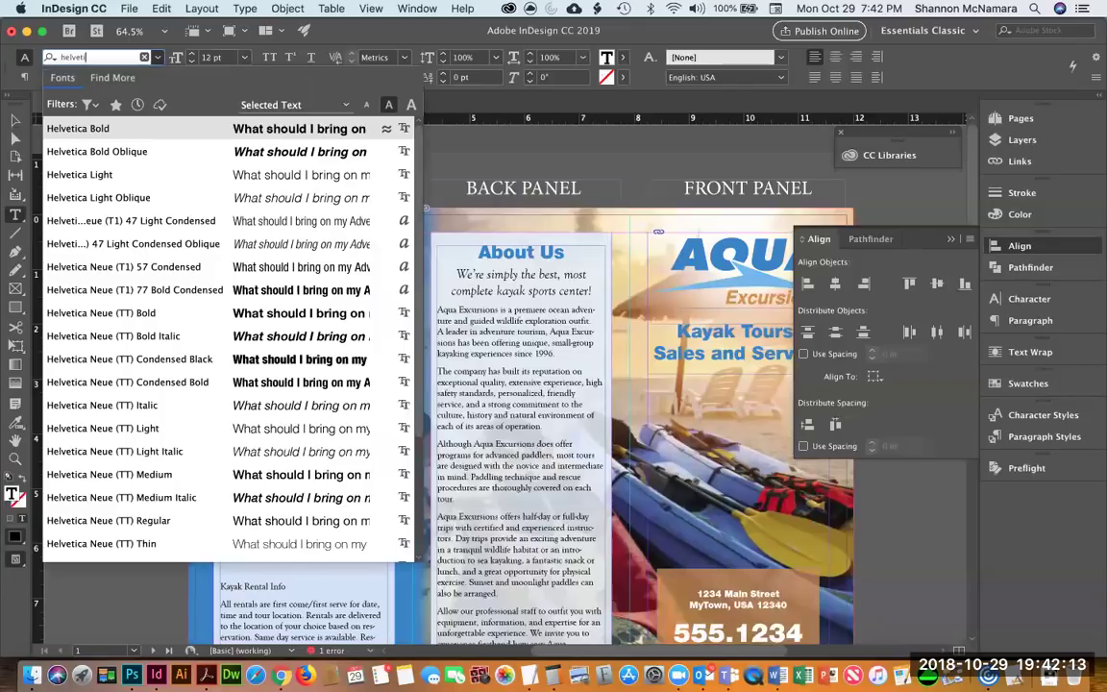
left_click(144, 57)
left_click(159, 58)
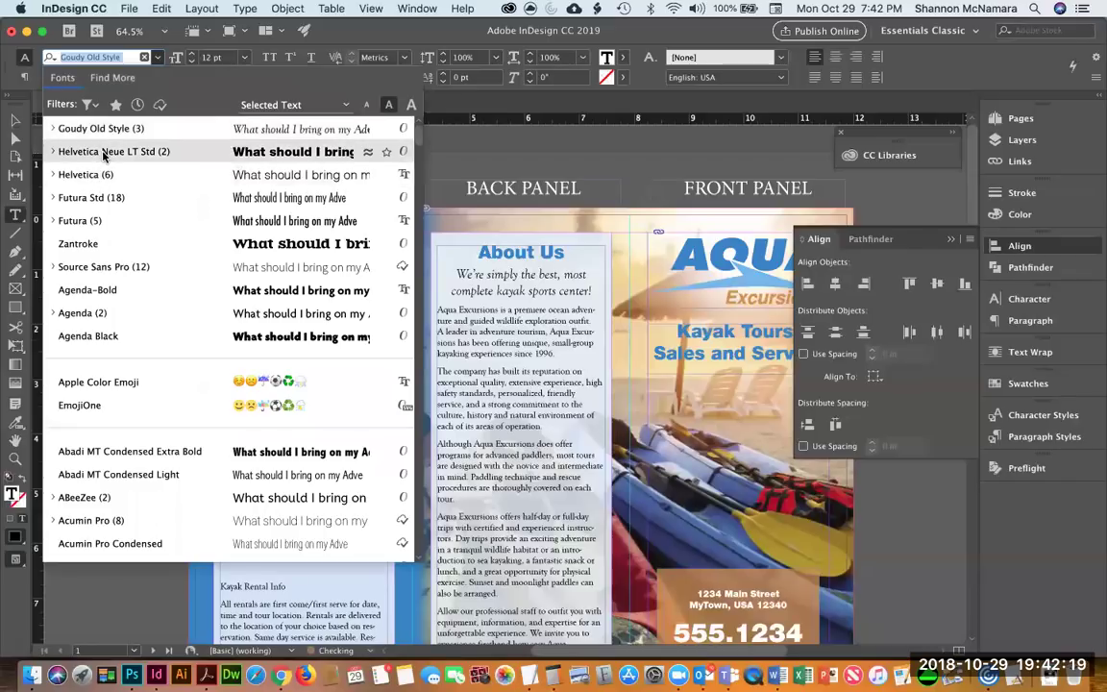
left_click(101, 151)
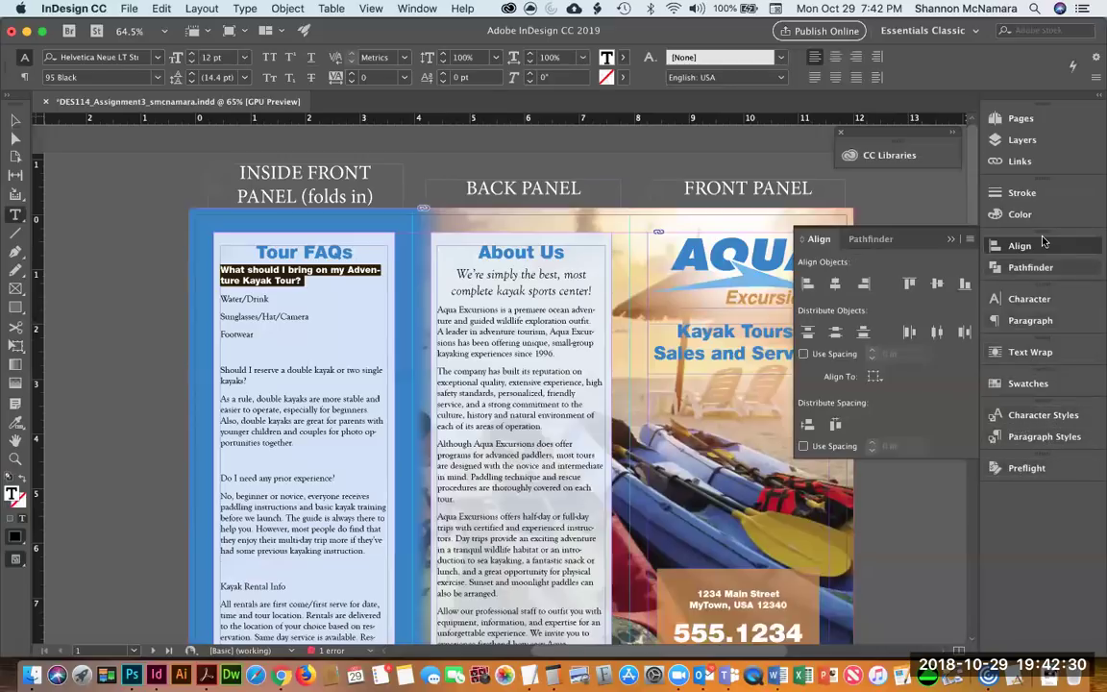
Try the Aqua_Blue1 swatch on the first FAQ question's text, and color it Aqua_Orange instead.
left_click(1027, 383)
scroll(875, 527, "down", 2)
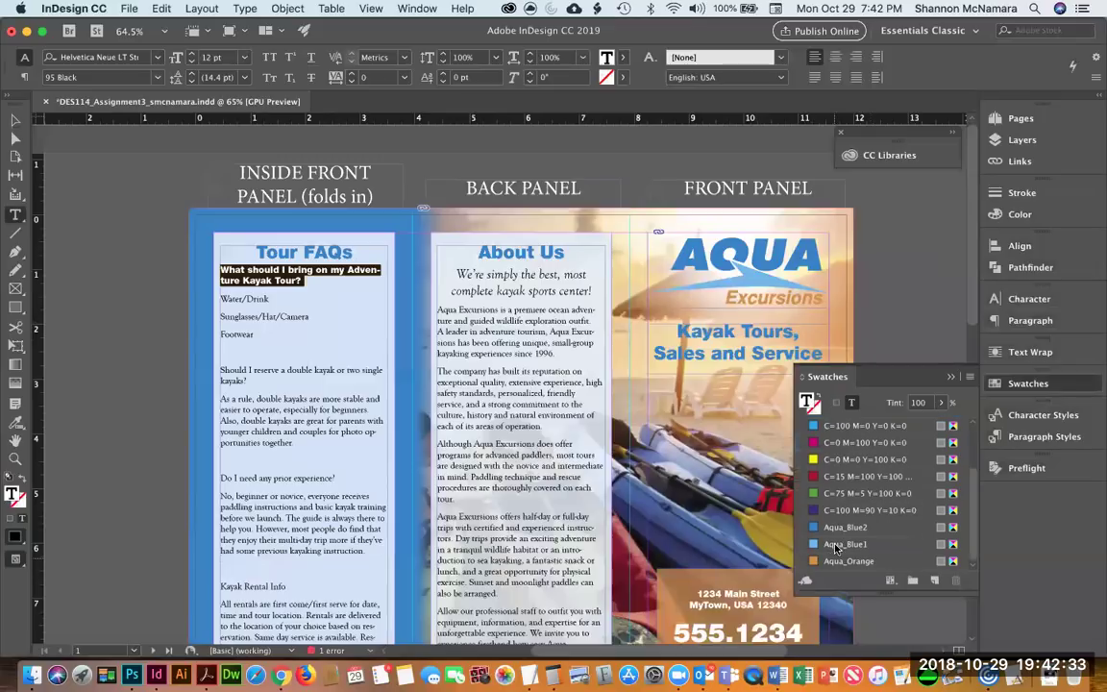
left_click(845, 544)
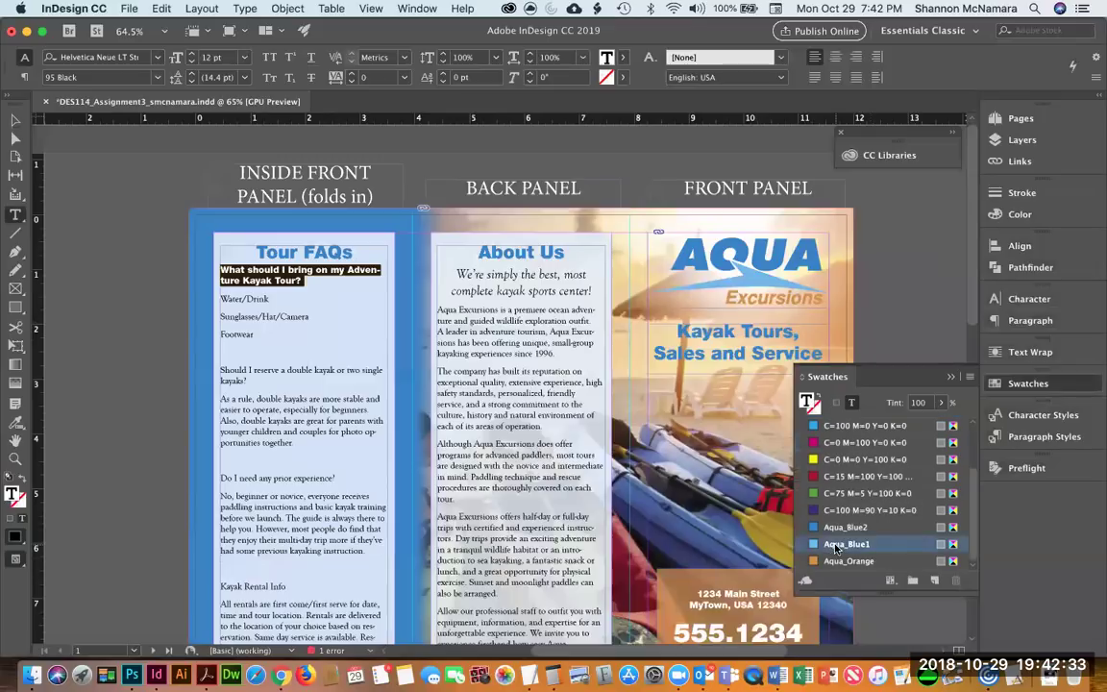
left_click(318, 283)
left_click_drag(221, 271, 305, 280)
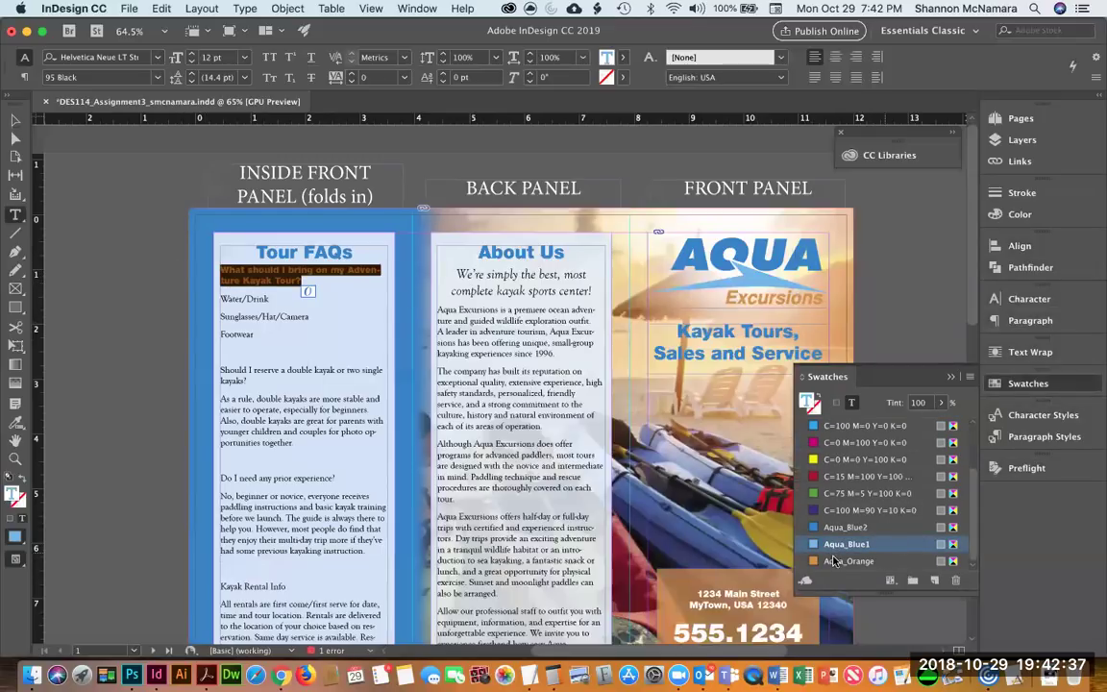
left_click(834, 561)
left_click(287, 260)
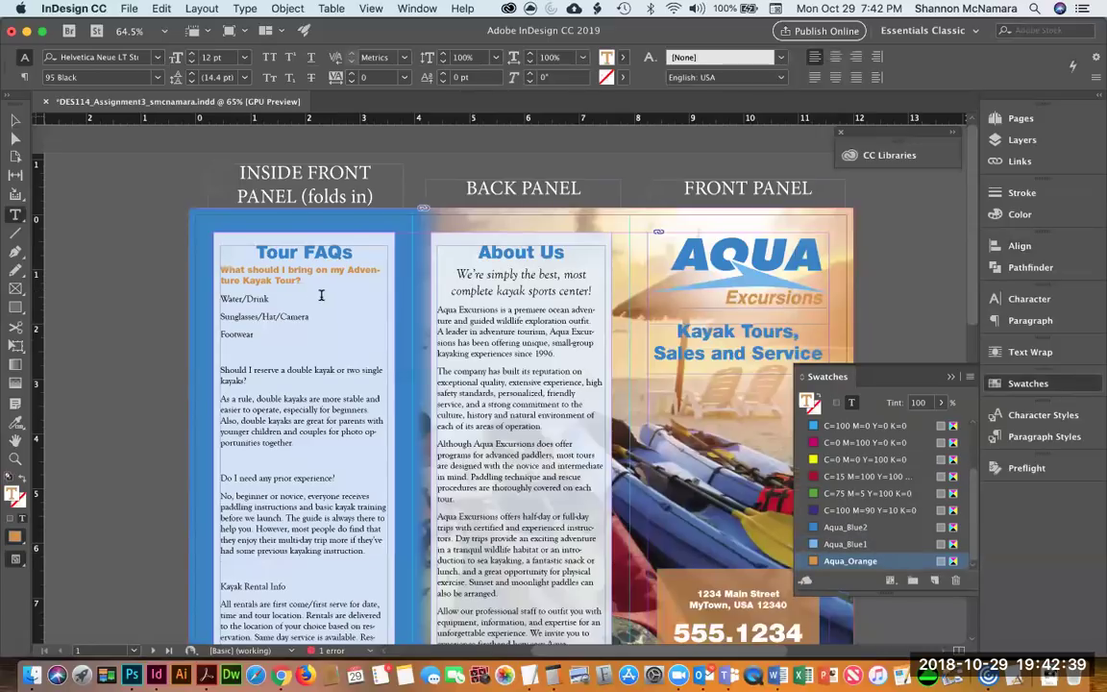
Create a paragraph style named Sub-headline from the formatted first FAQ question.
left_click_drag(304, 281, 167, 285)
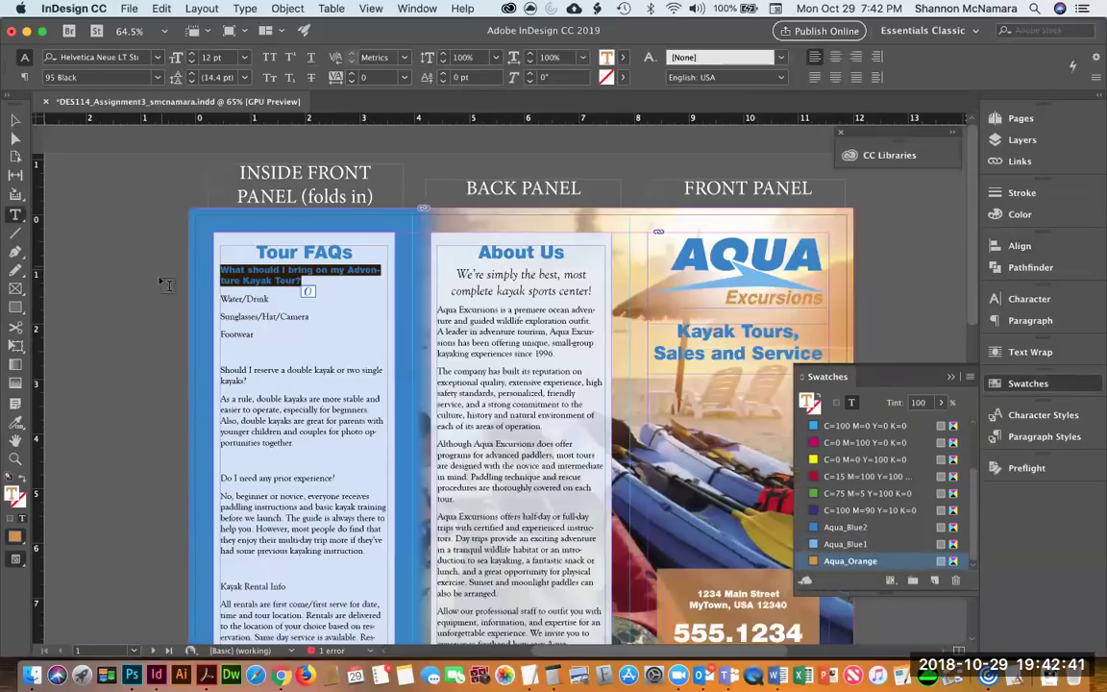
left_click(1044, 437)
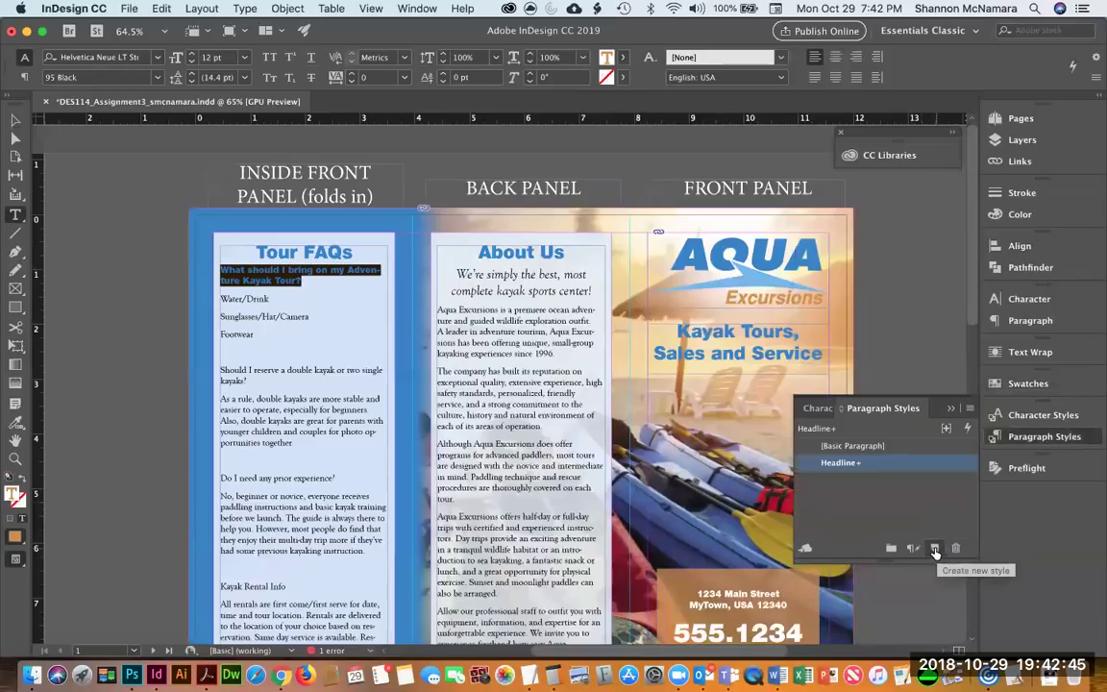
left_click(936, 550)
left_click(815, 483)
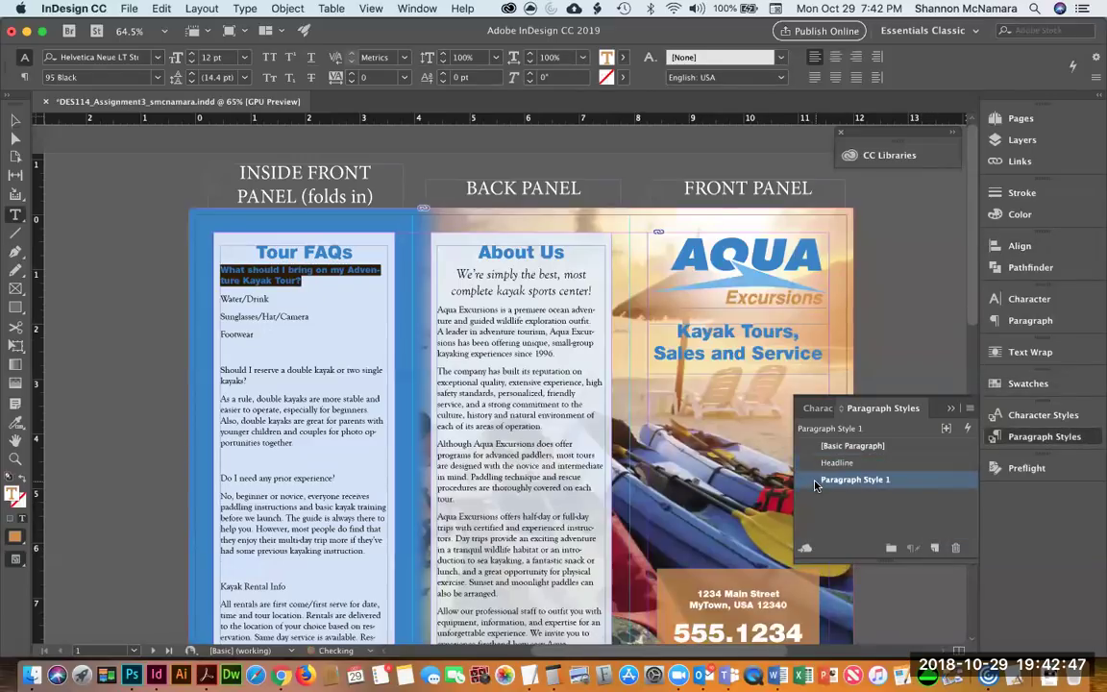
double_click(817, 482)
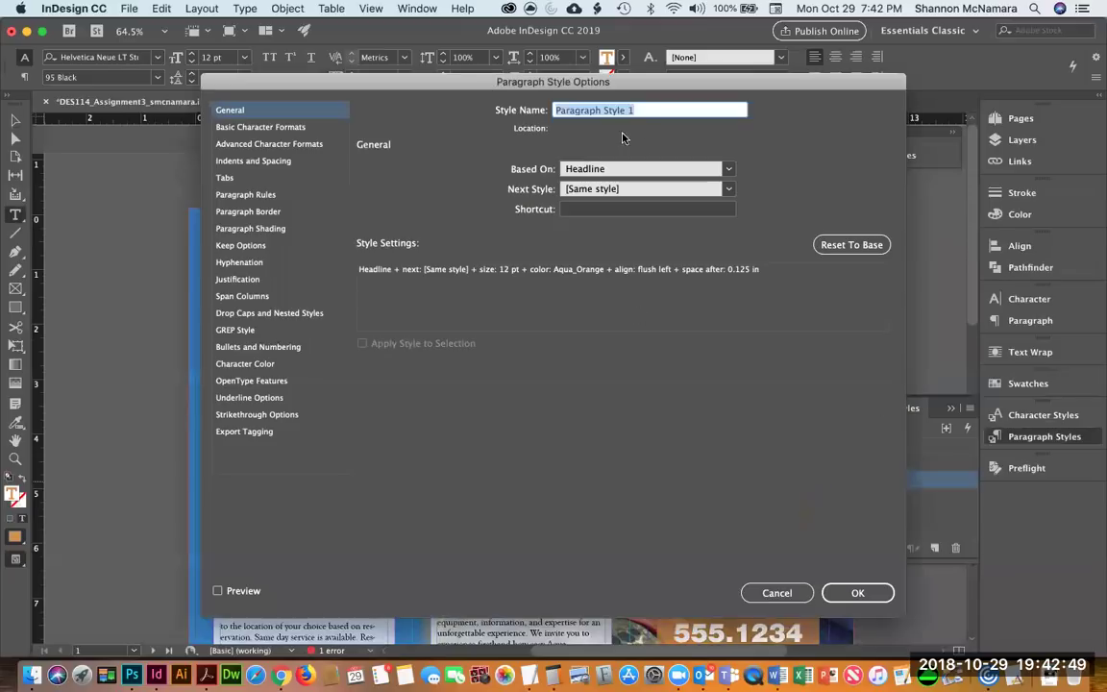
type("Sub-headline")
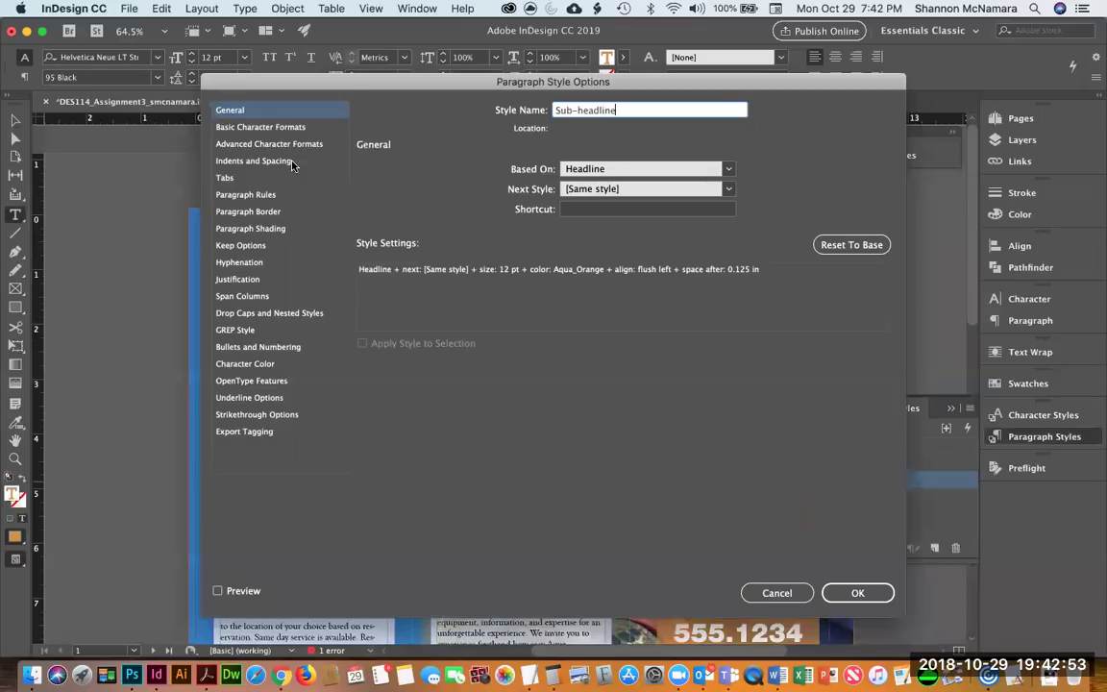
left_click(252, 196)
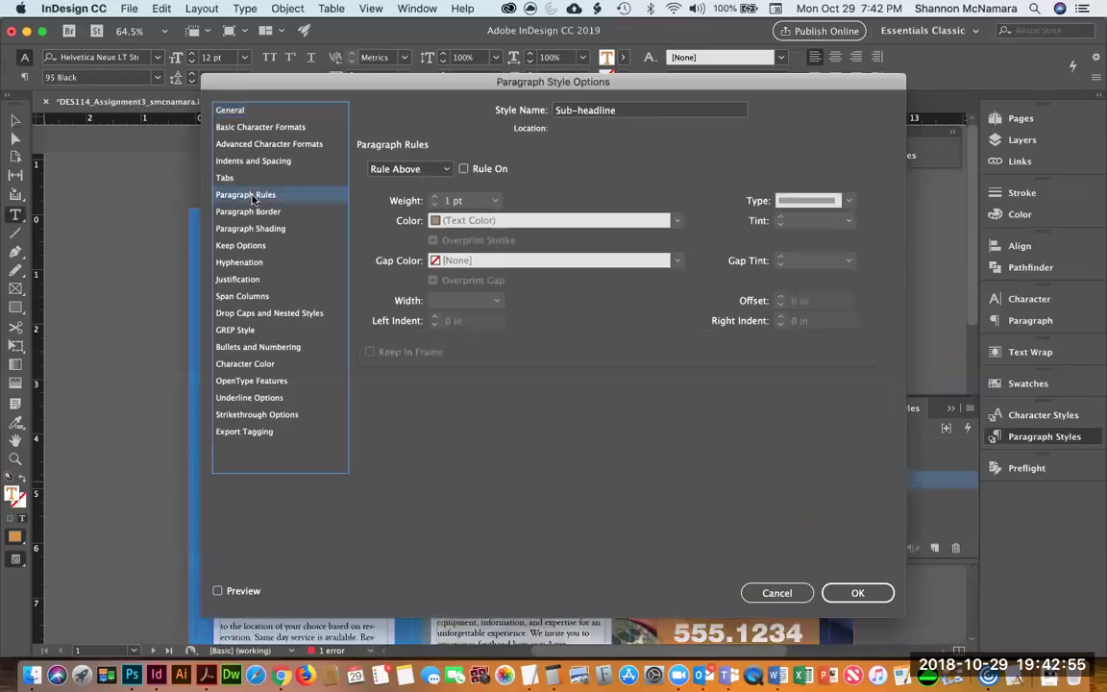
left_click(855, 593)
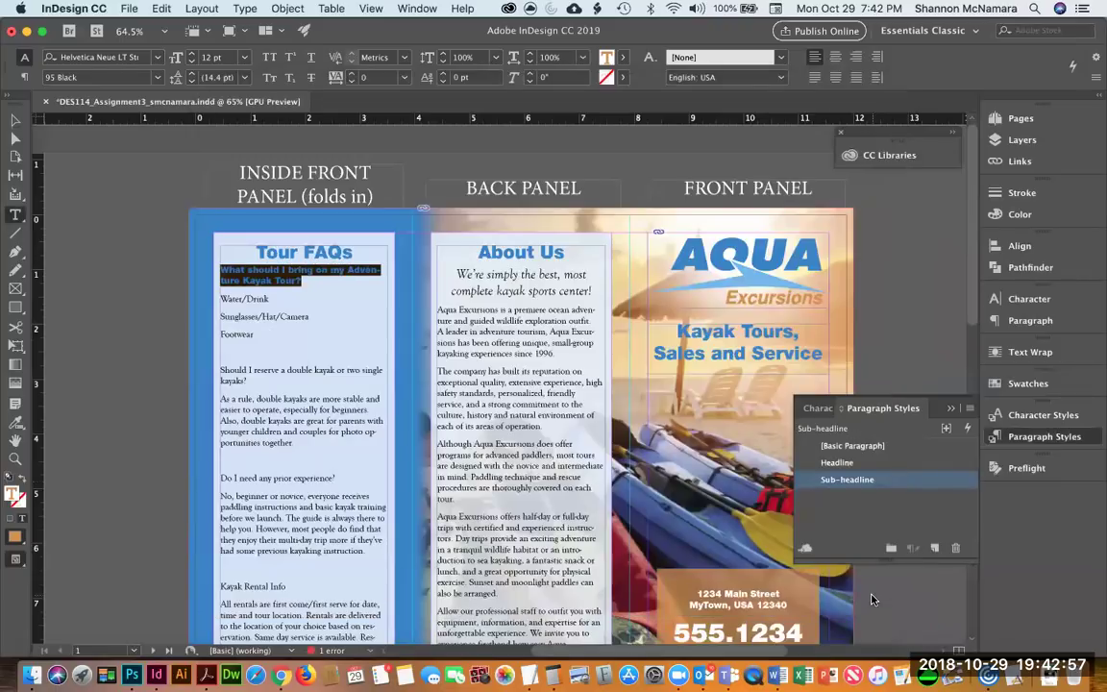
Set the space after the first FAQ question to 0 in, and redefine the Sub-headline style from it.
left_click(1028, 322)
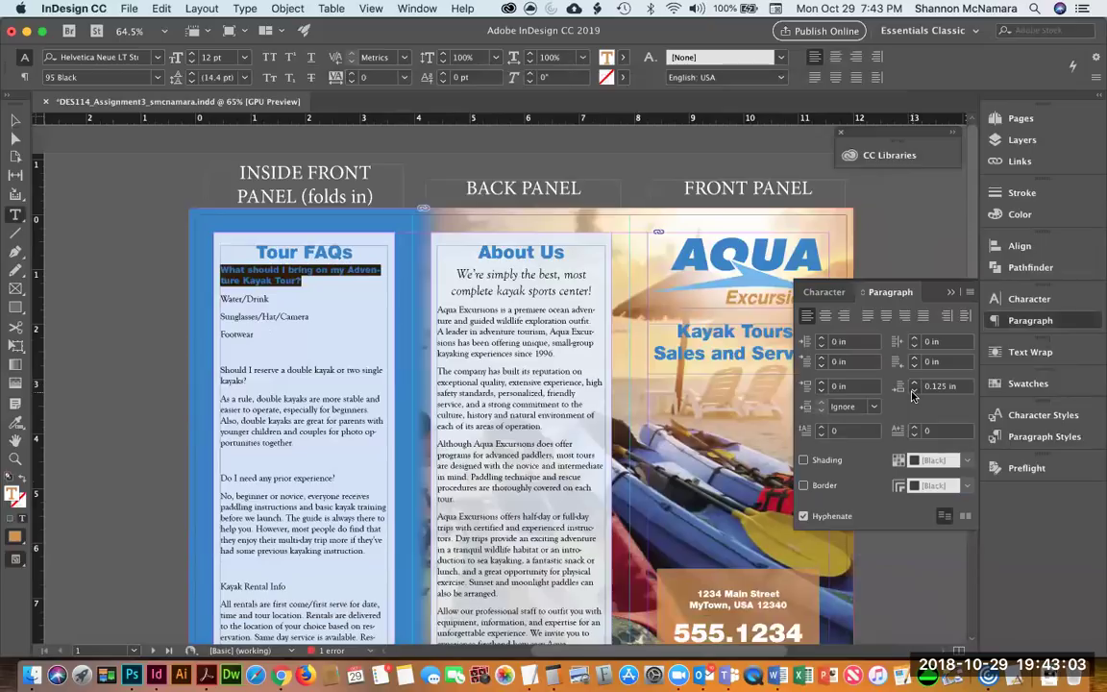
left_click(914, 392)
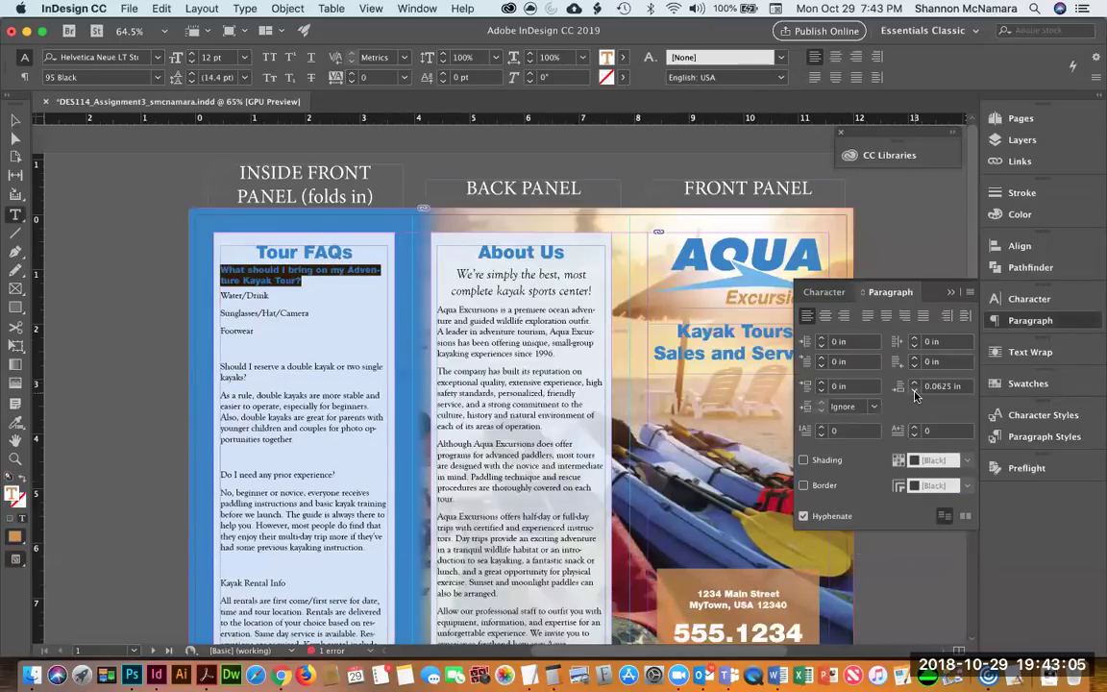
left_click(914, 392)
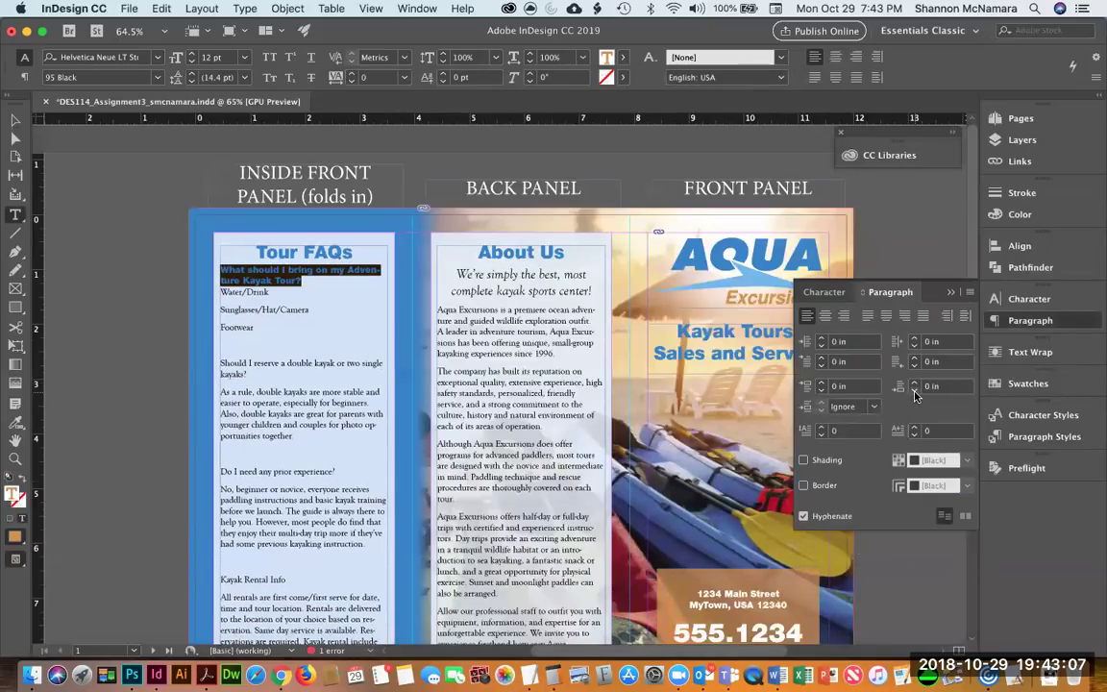
left_click(949, 293)
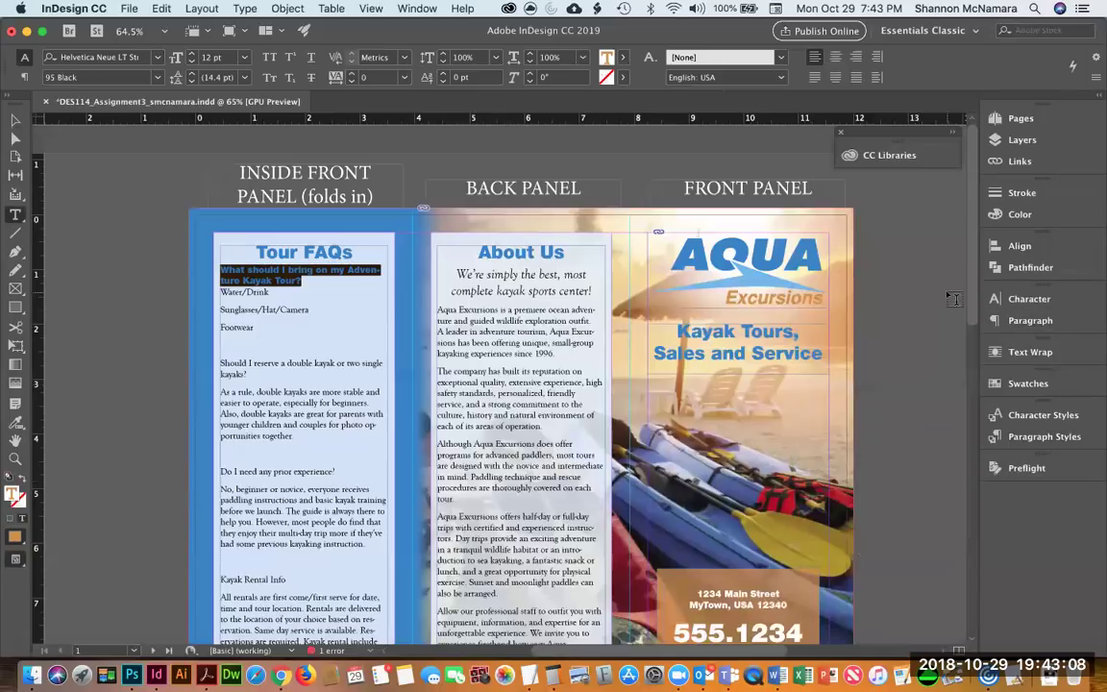
left_click(1043, 437)
right_click(835, 478)
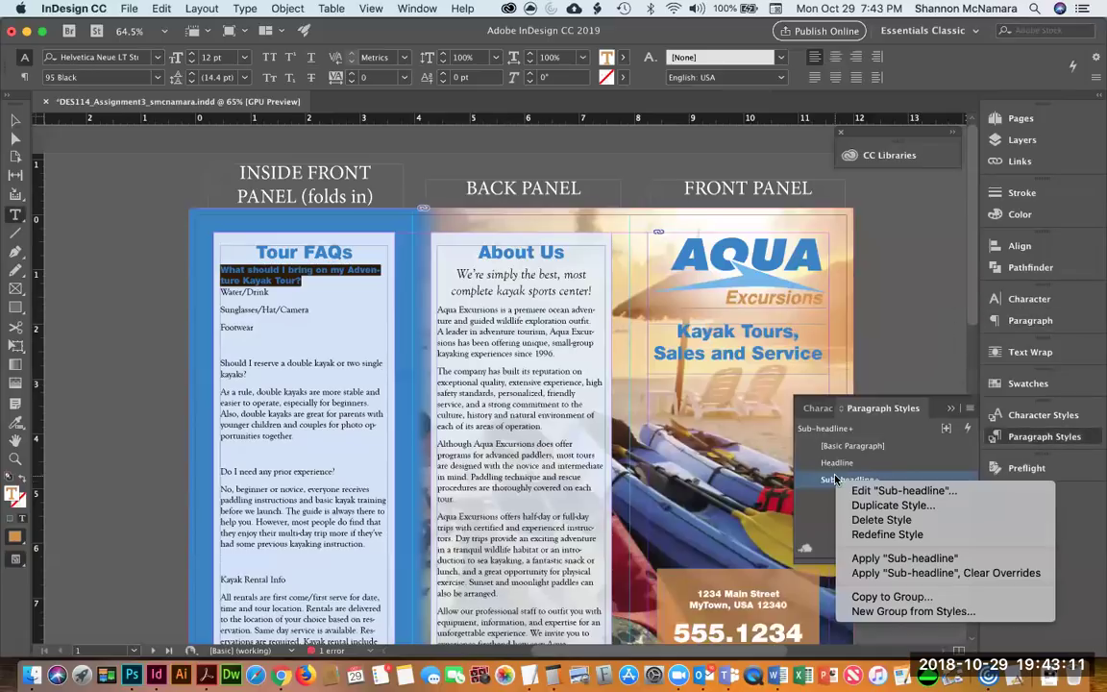
left_click(886, 534)
Create a paragraph style from the Water/Drink, Sunglasses/Hat/Camera and Footwear lines, and name it Bullets.
left_click(223, 291)
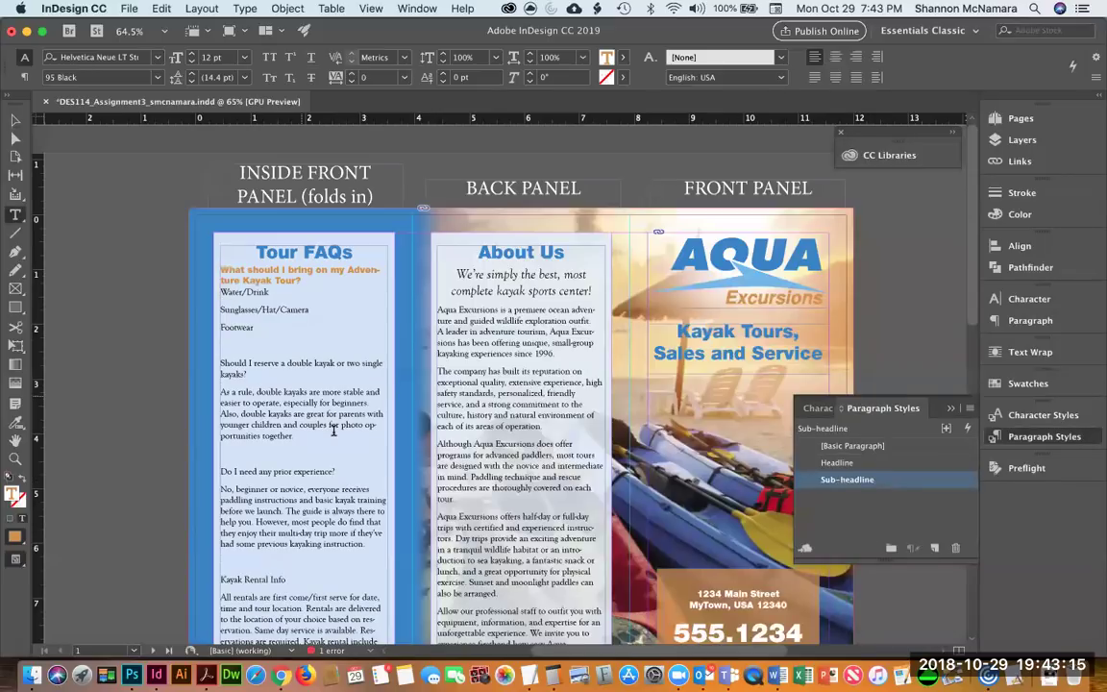
left_click_drag(221, 291, 262, 337)
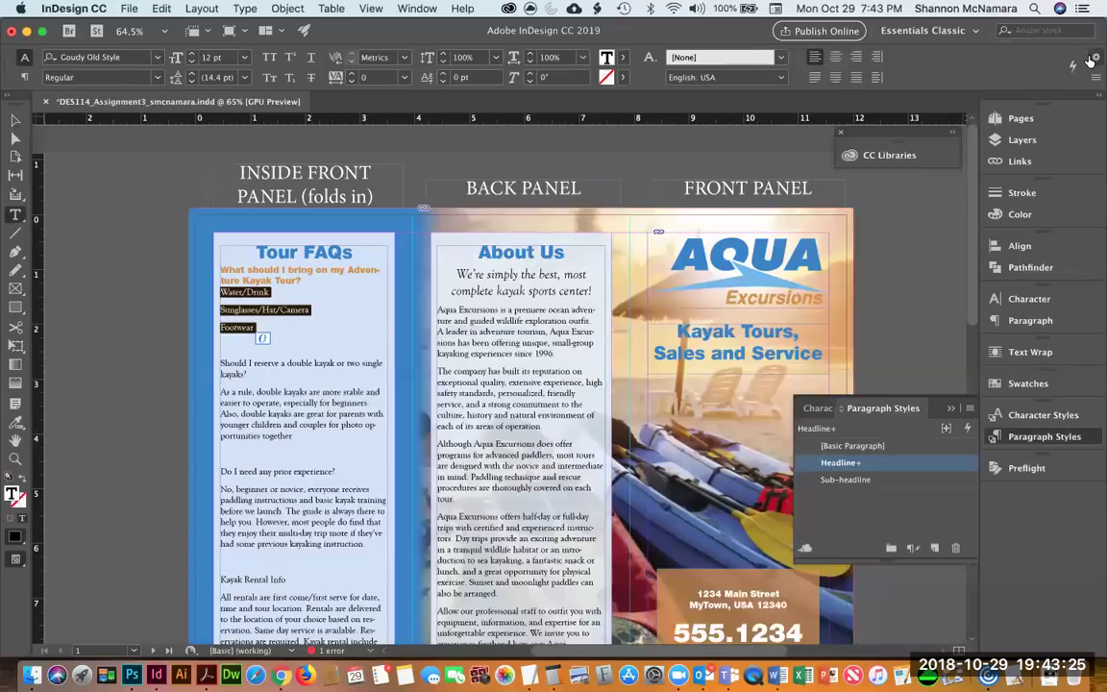
left_click(935, 548)
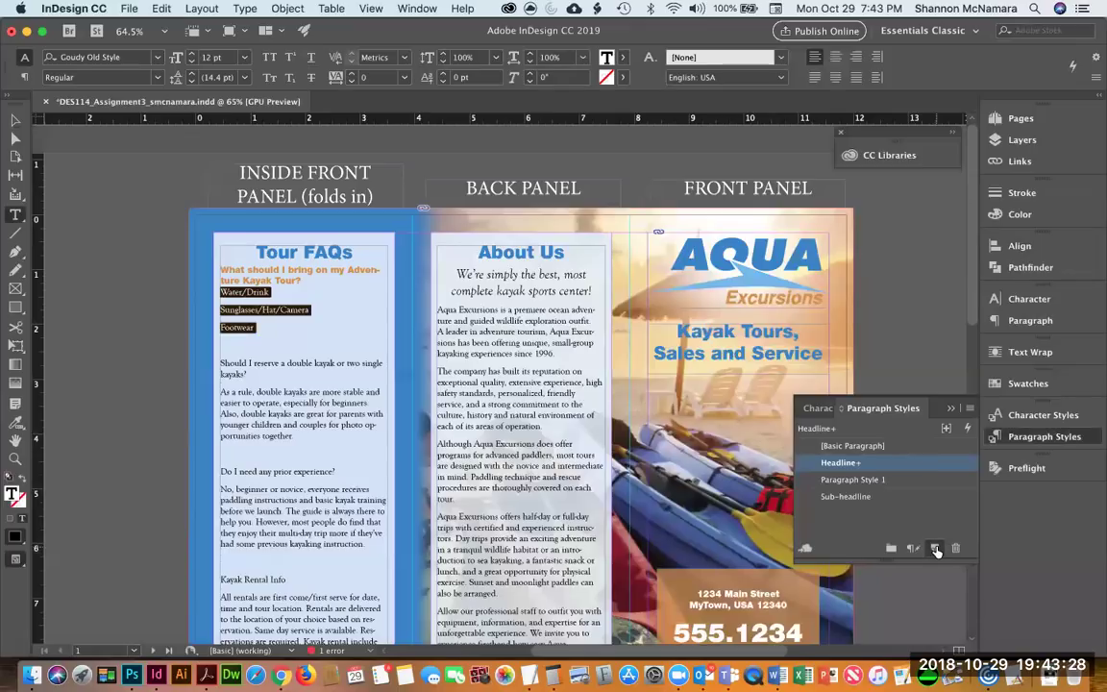
left_click(818, 481)
double_click(817, 483)
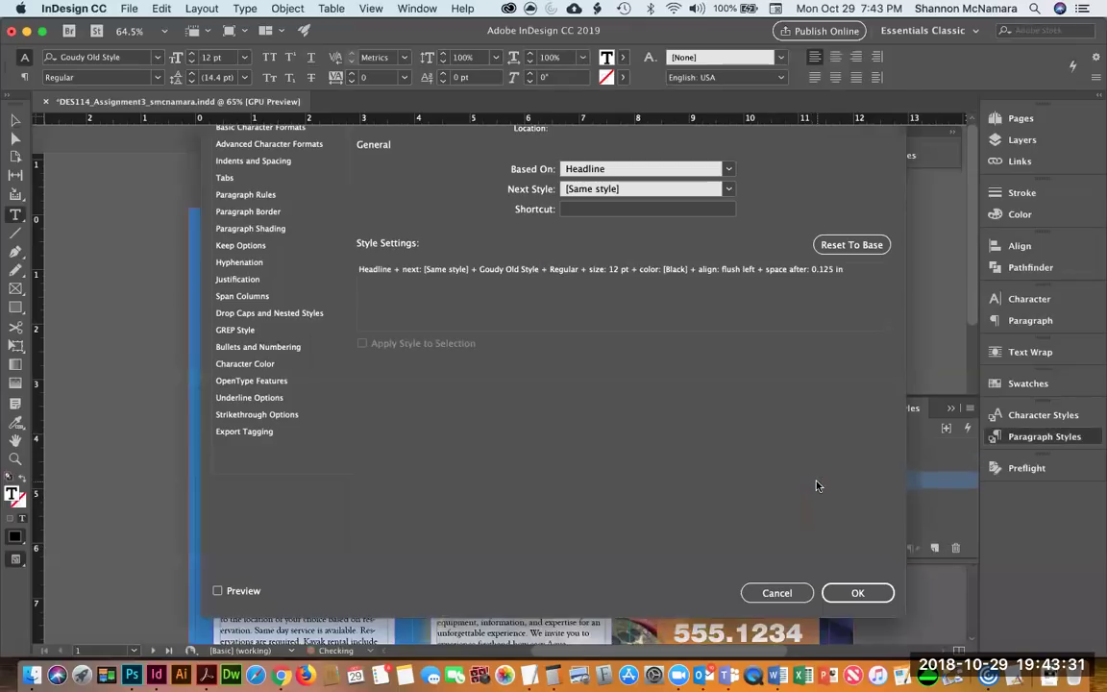
type("Bullets")
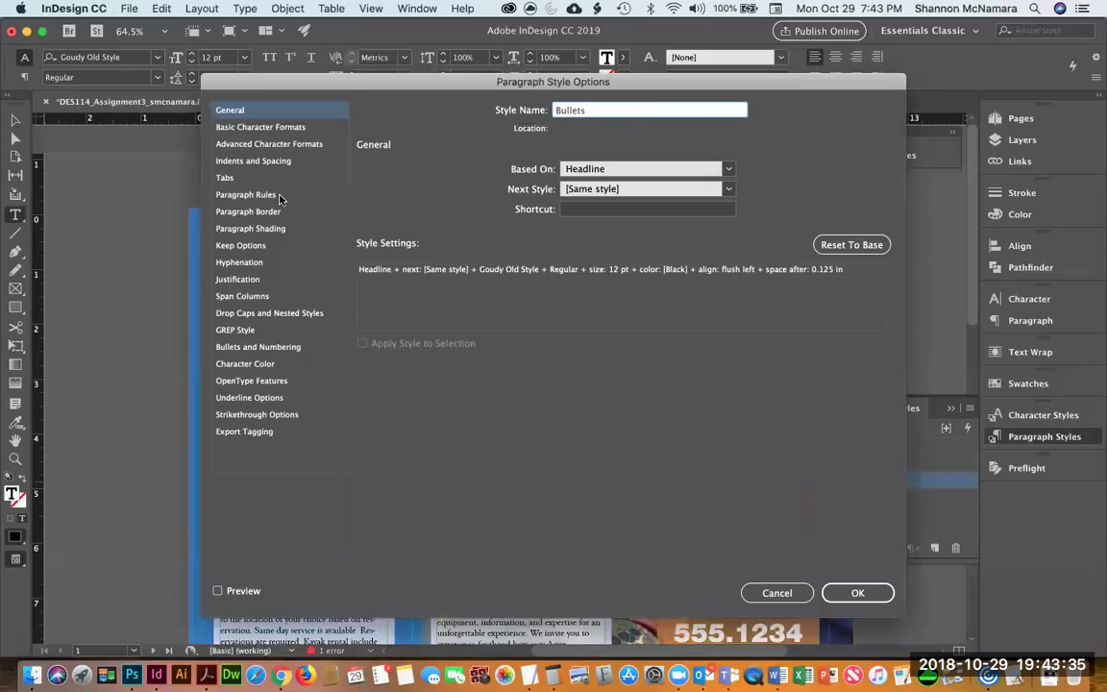
Set the Bullets style's list type to Bullets, and preview it on the selected lines.
left_click(258, 346)
left_click_drag(257, 75, 483, 73)
left_click(720, 180)
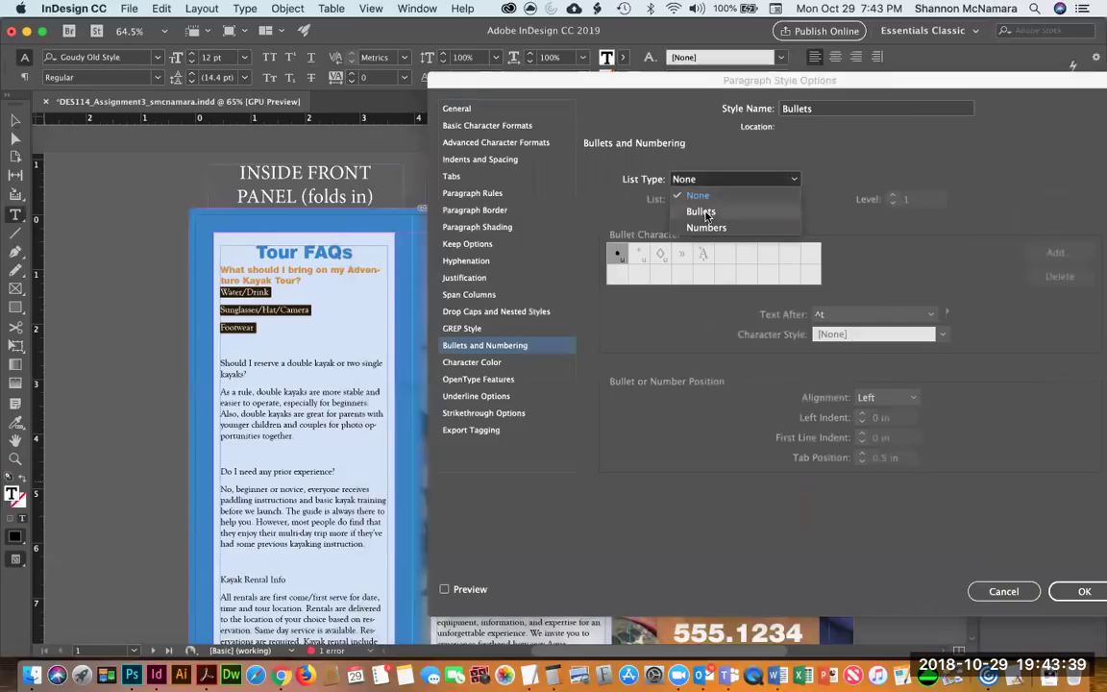
left_click(637, 191)
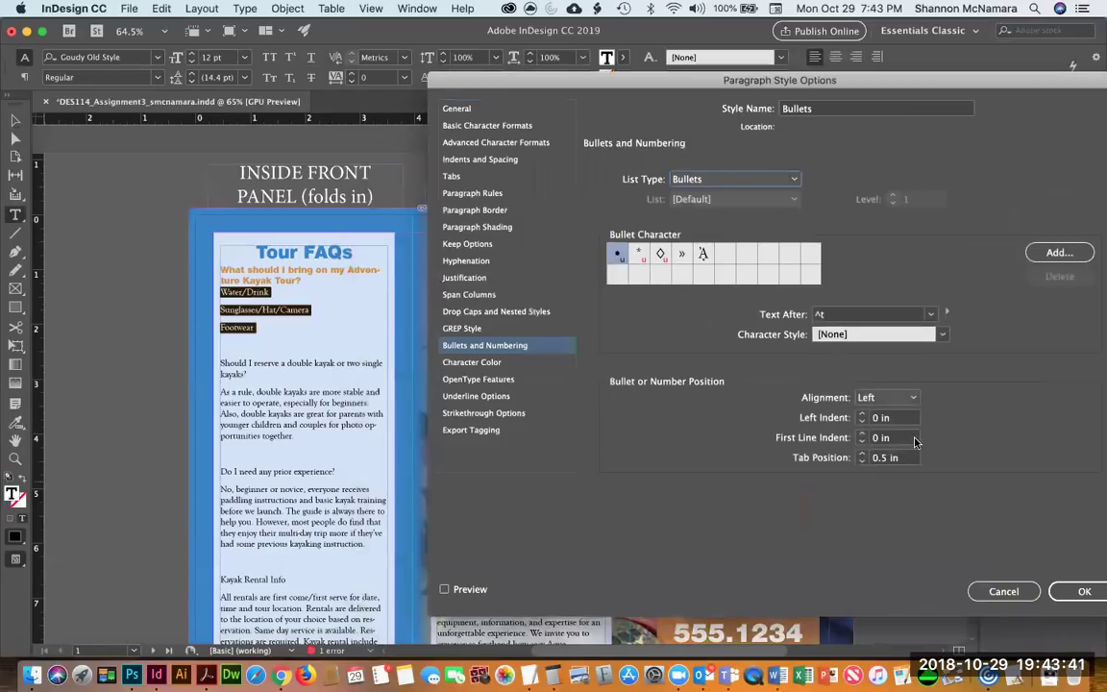
left_click(446, 591)
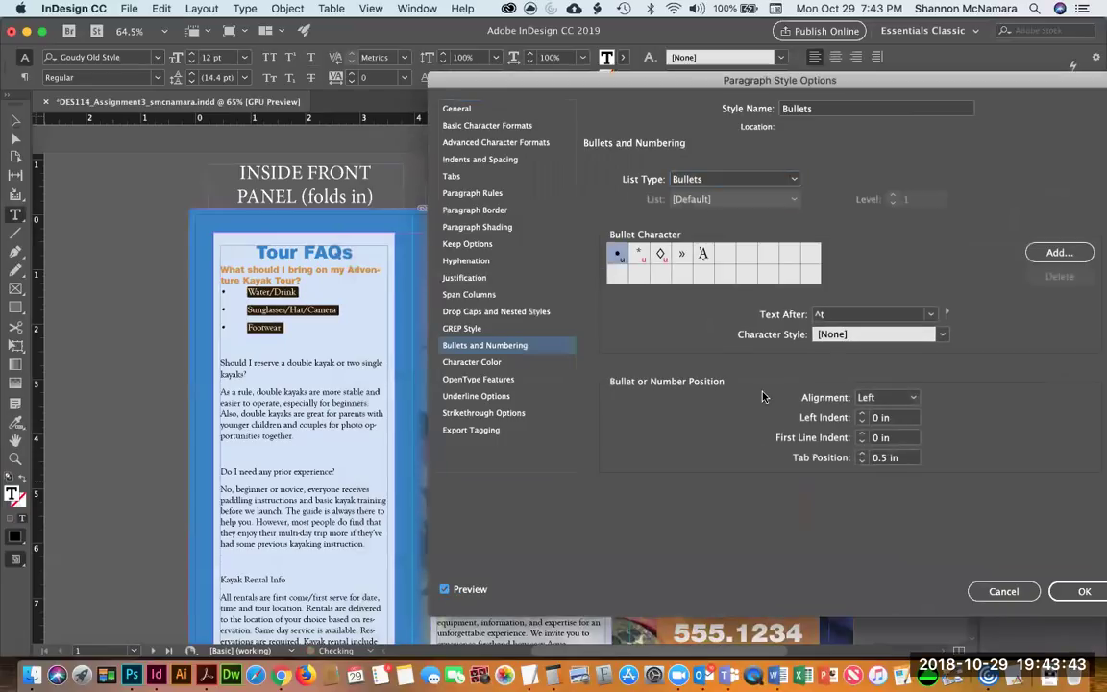
Set the bullet position in the Bullets style to a 0.25 in left indent and a -0.25 in first line indent.
key("Up")
key("Up")
key("Up")
key("Up")
key("Up")
key("Down")
key("Tab")
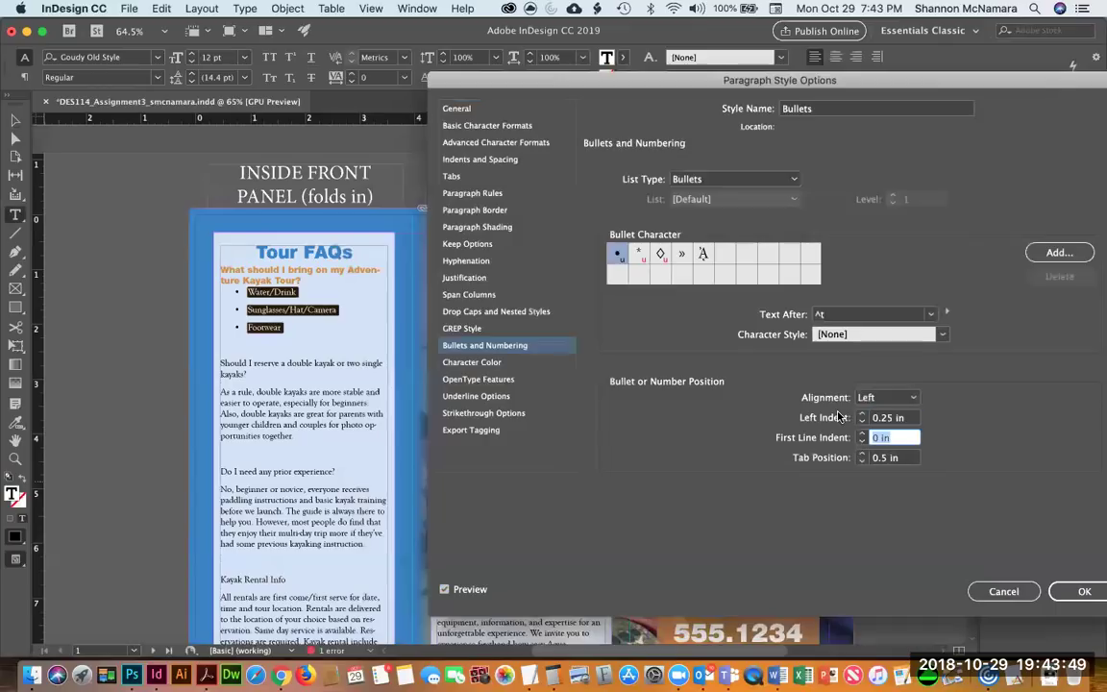
type("-0.125")
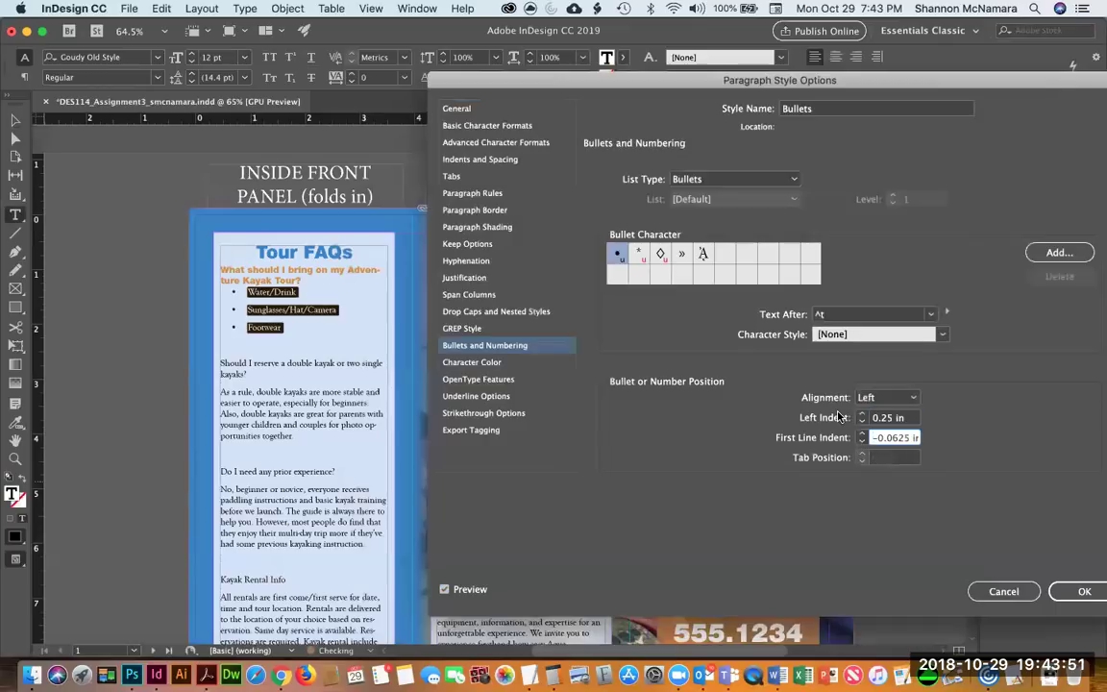
key("Tab")
key("Down")
key("Down")
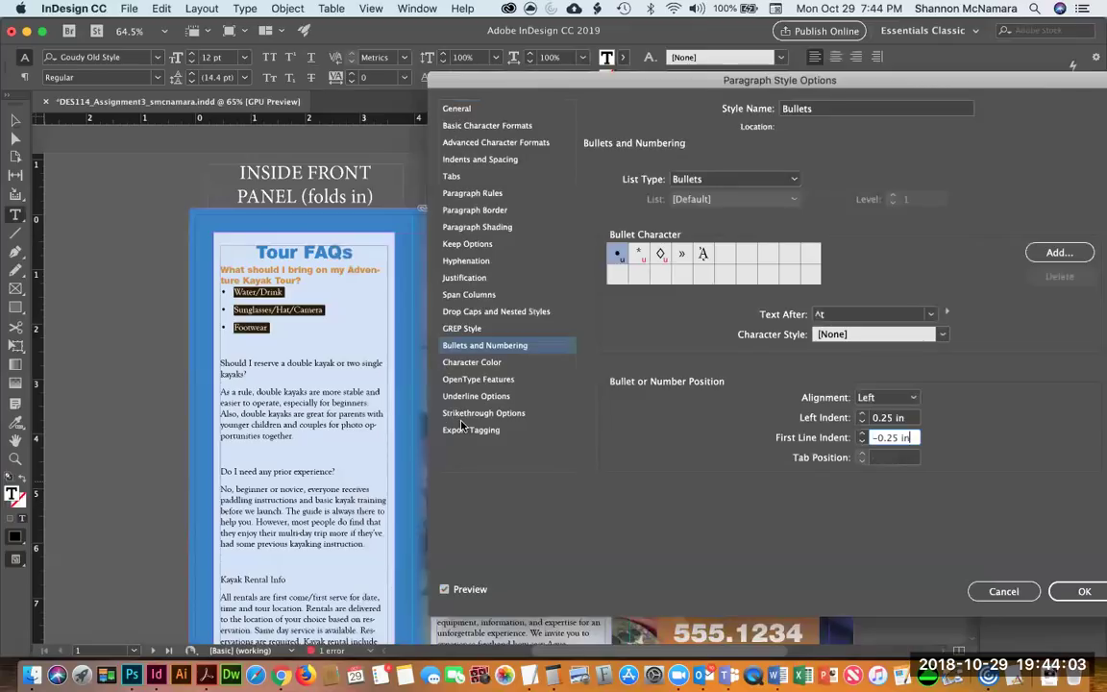
Set the Bullets style's space after to 0 in, and accept the style options.
left_click(465, 160)
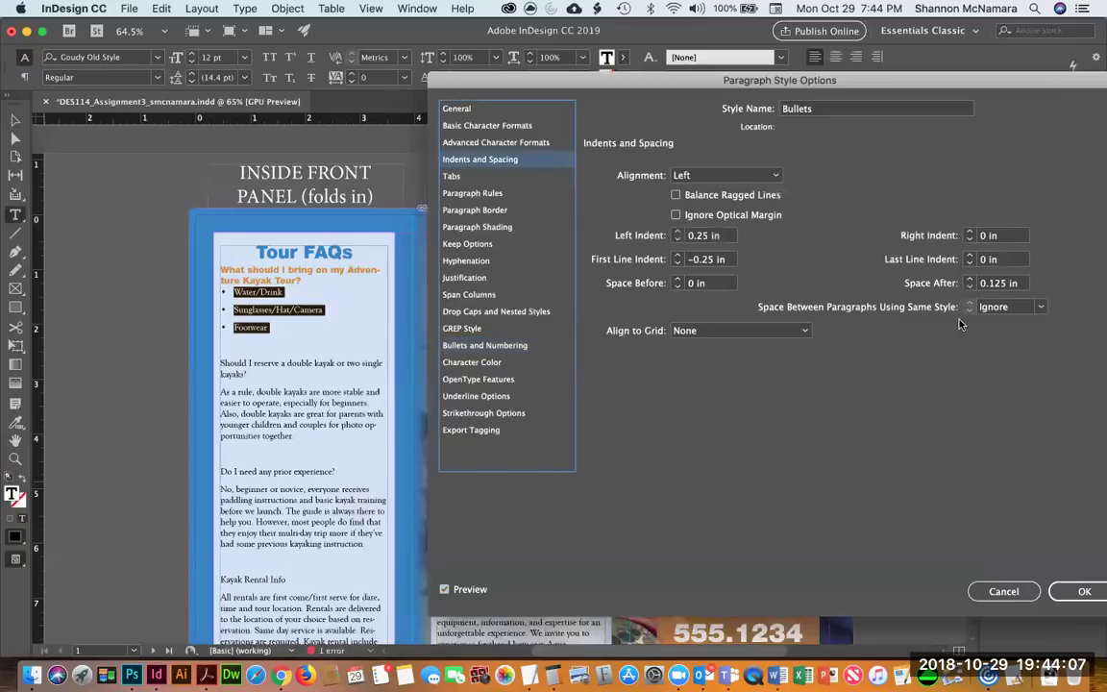
left_click(1021, 284)
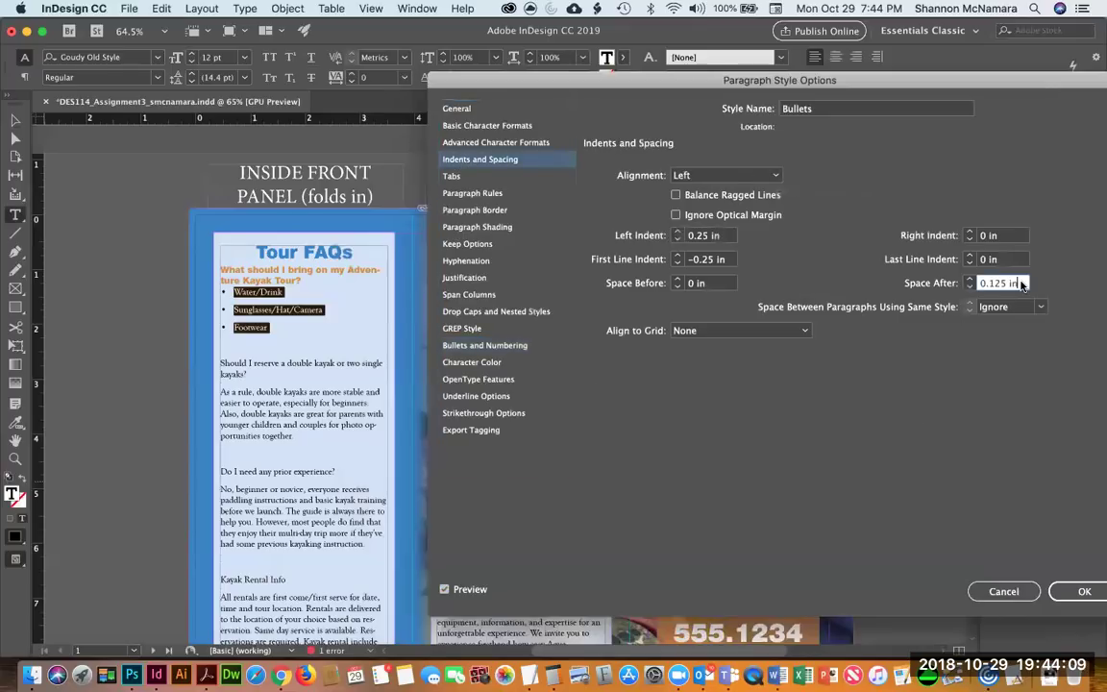
type("0")
key("Tab")
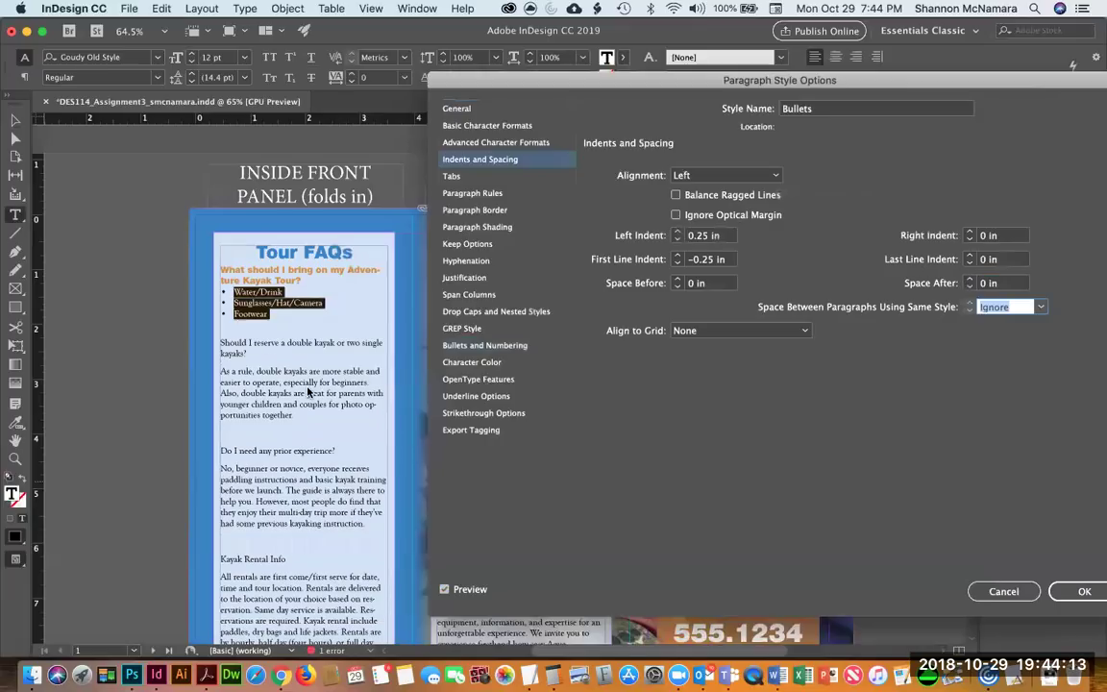
left_click(1095, 599)
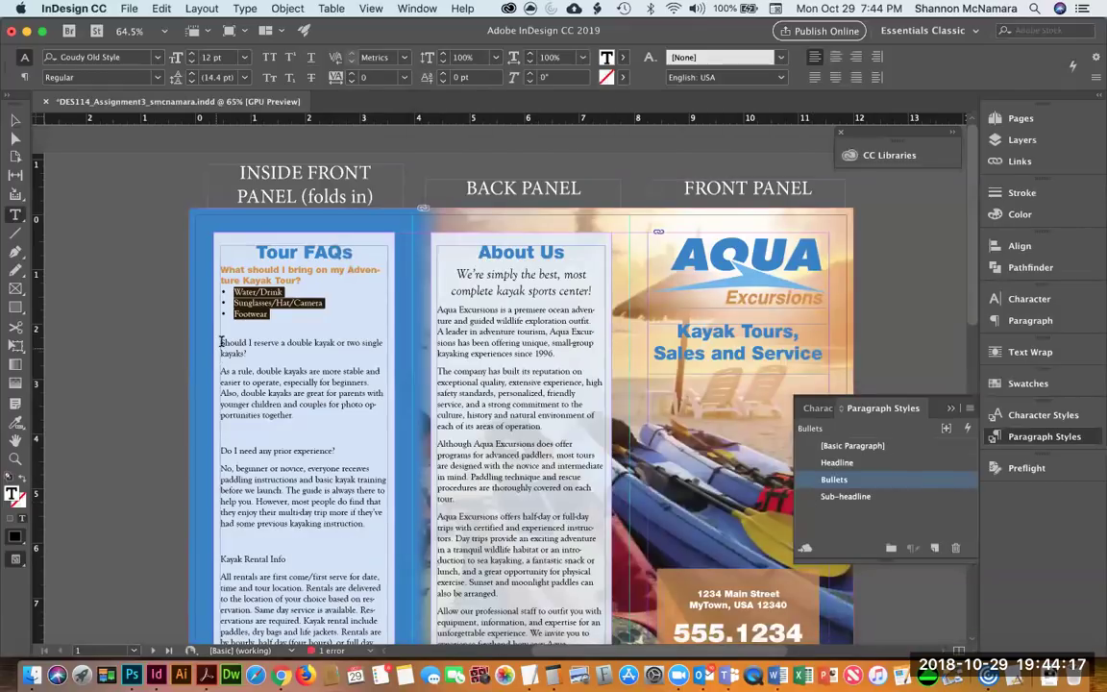
Delete the blank line above "Should I reserve a double kayak or two single kayaks?" and apply the Sub-headline style to that question.
left_click(261, 408)
left_click(221, 325)
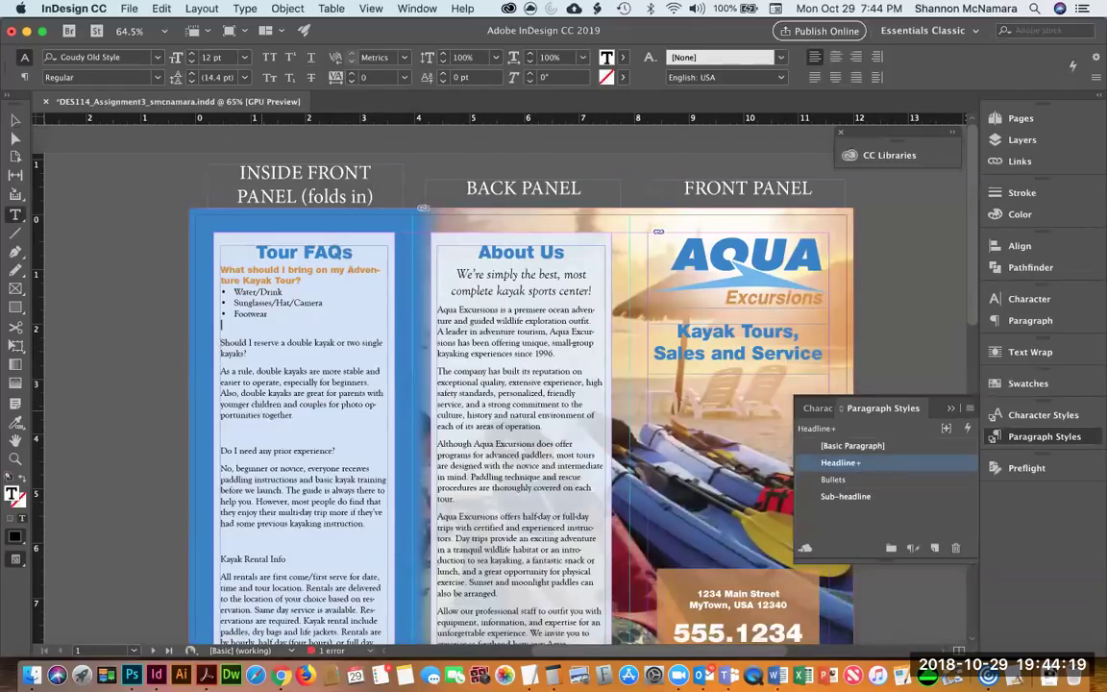
key("BackSpace")
left_click(221, 325)
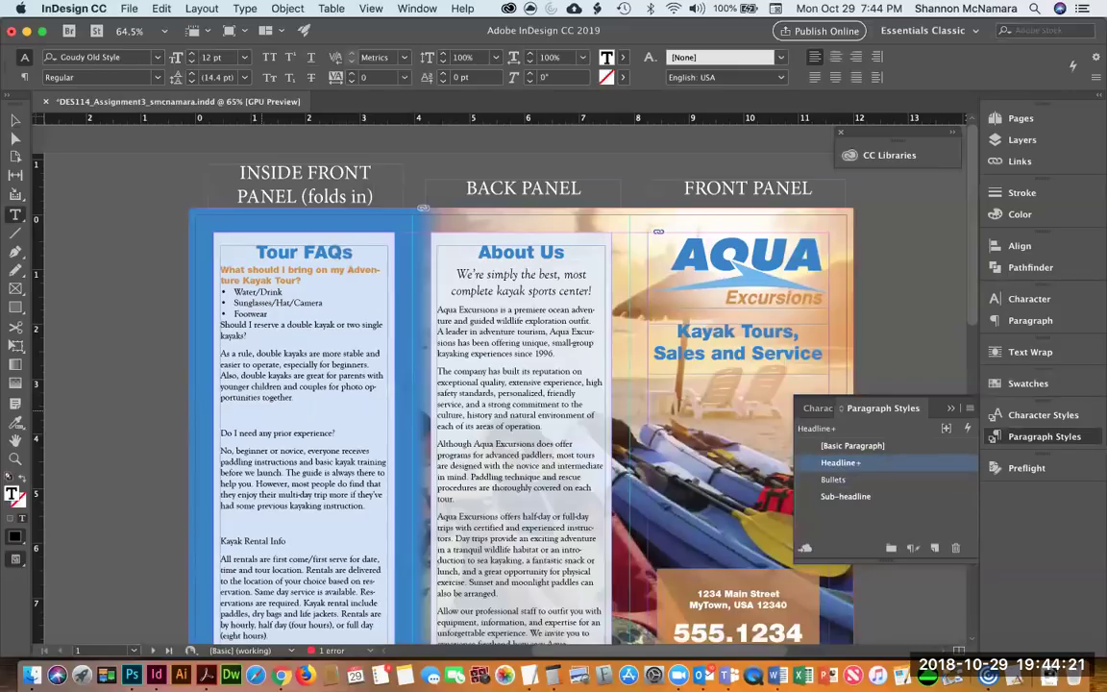
key("super+shift+Down")
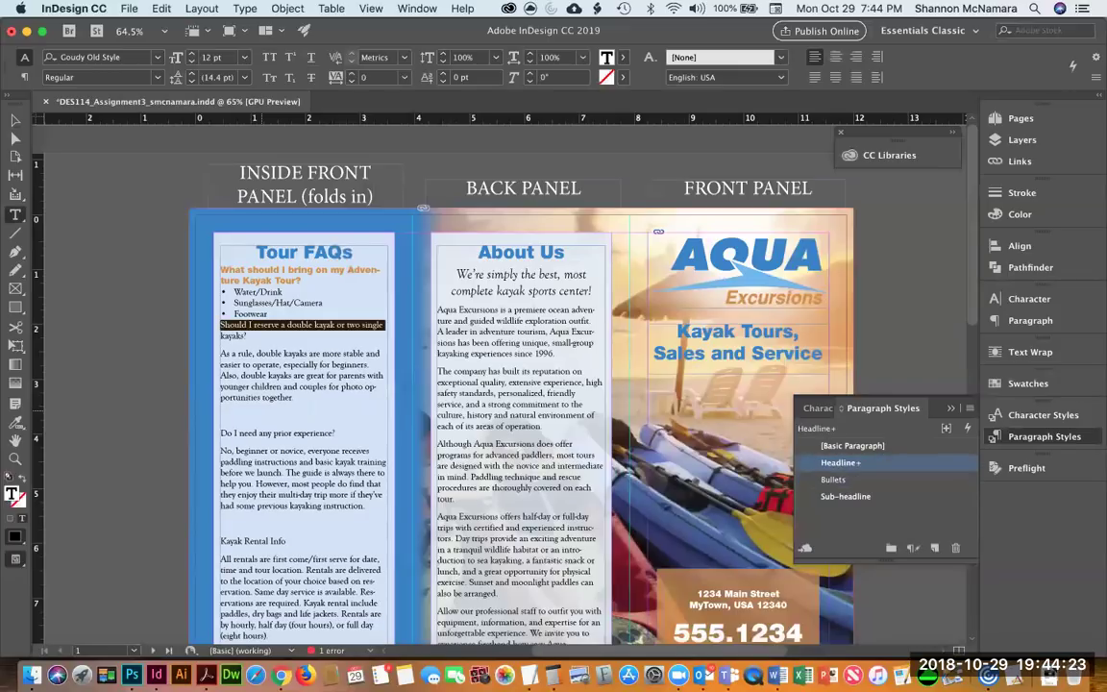
left_click(850, 498)
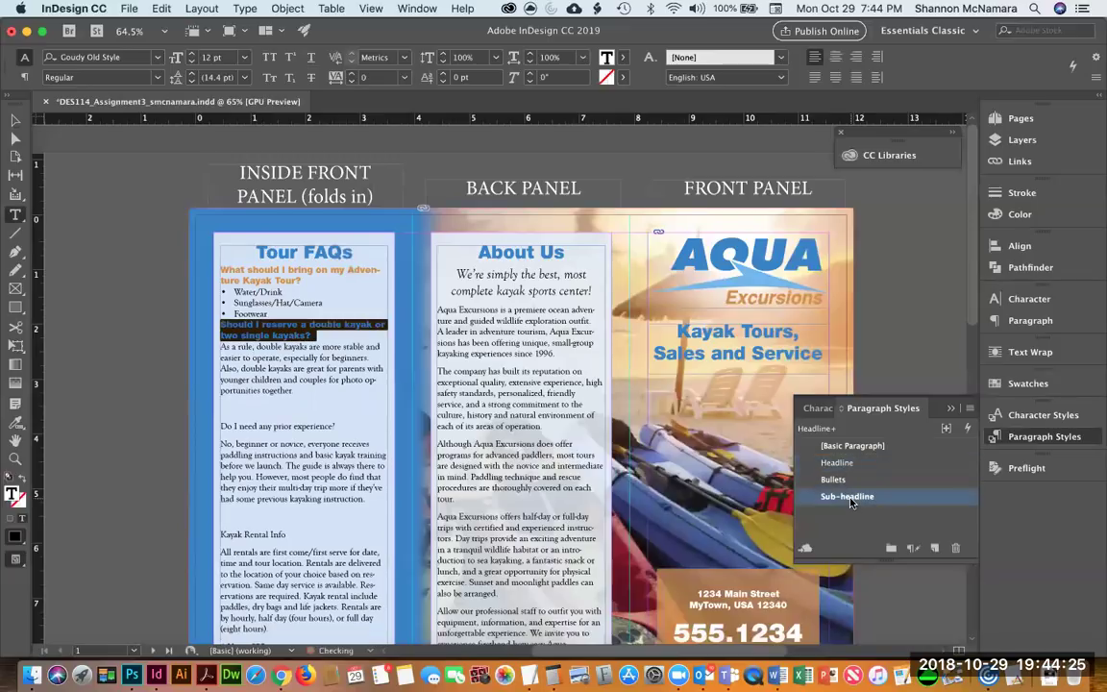
Remove the blank line above "Do I need any prior experience?" and apply the Sub-headline style to that question.
left_click(254, 442)
key("BackSpace")
key("super+shift+Down")
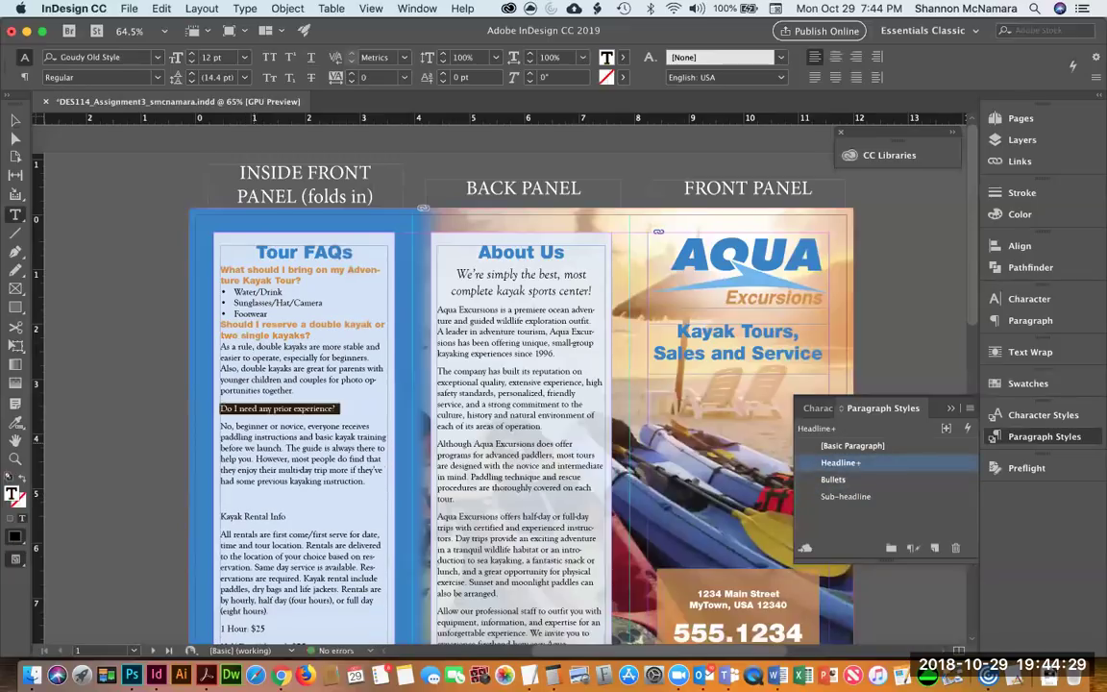
left_click(846, 496)
Remove the blank line above "Kayak Rental Info" and apply the Sub-headline style to that heading.
left_click(222, 420)
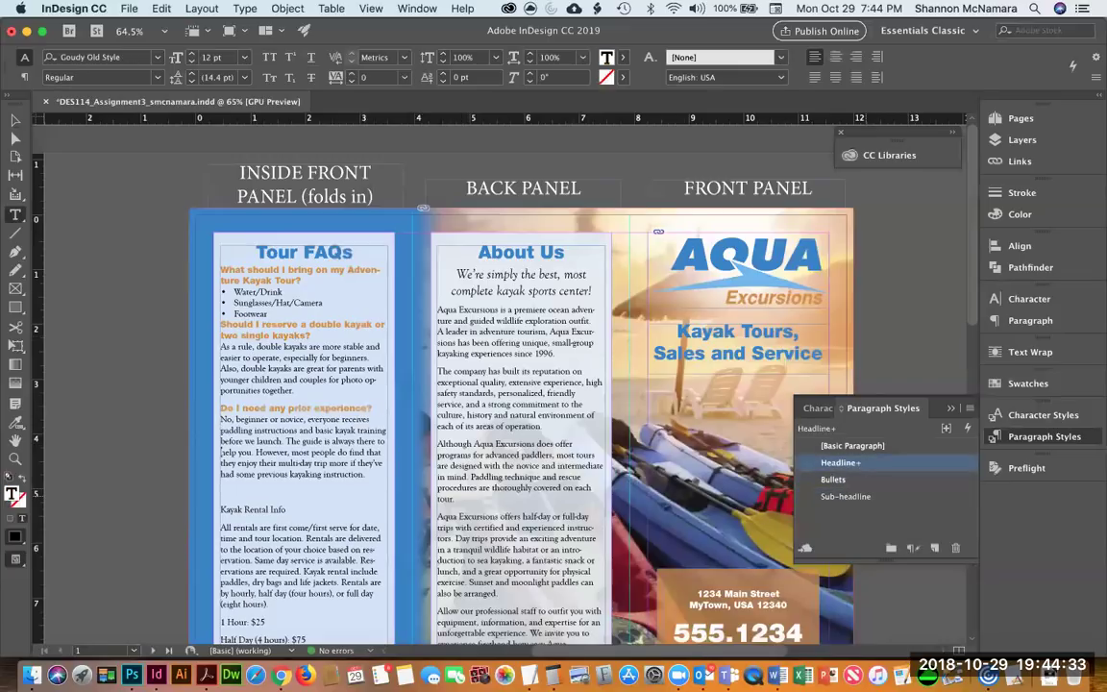
key("BackSpace")
key("super+shift+Down")
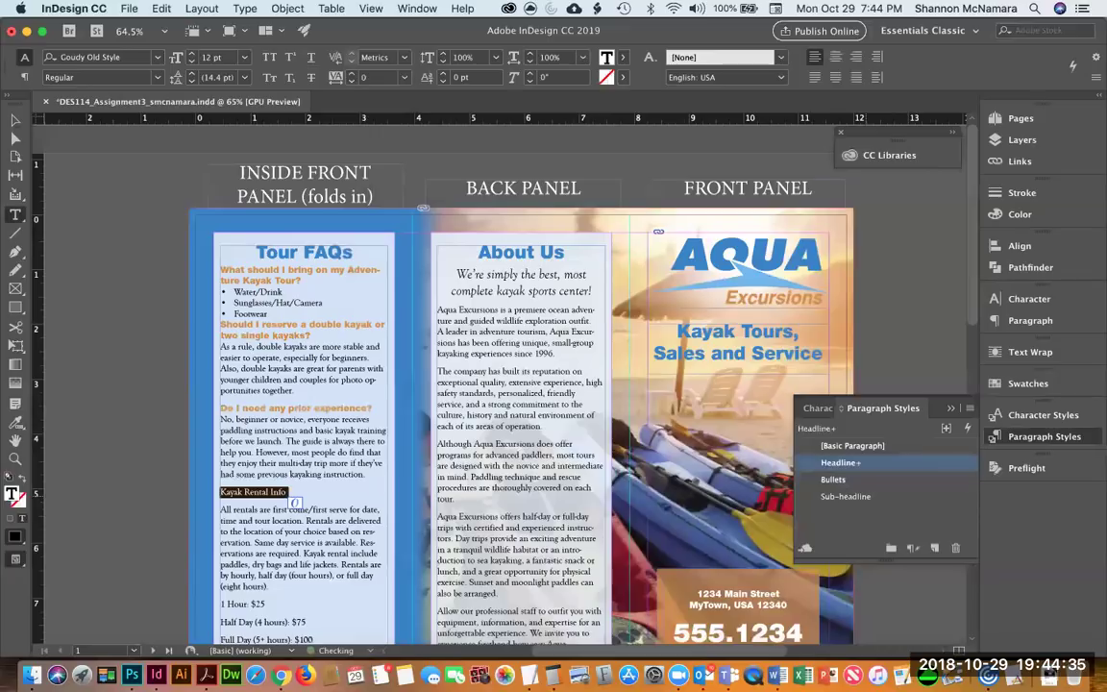
left_click(846, 496)
Apply the Bullets style to the four kayak rental price lines, from 1 Hour to Weekly.
left_click(222, 502)
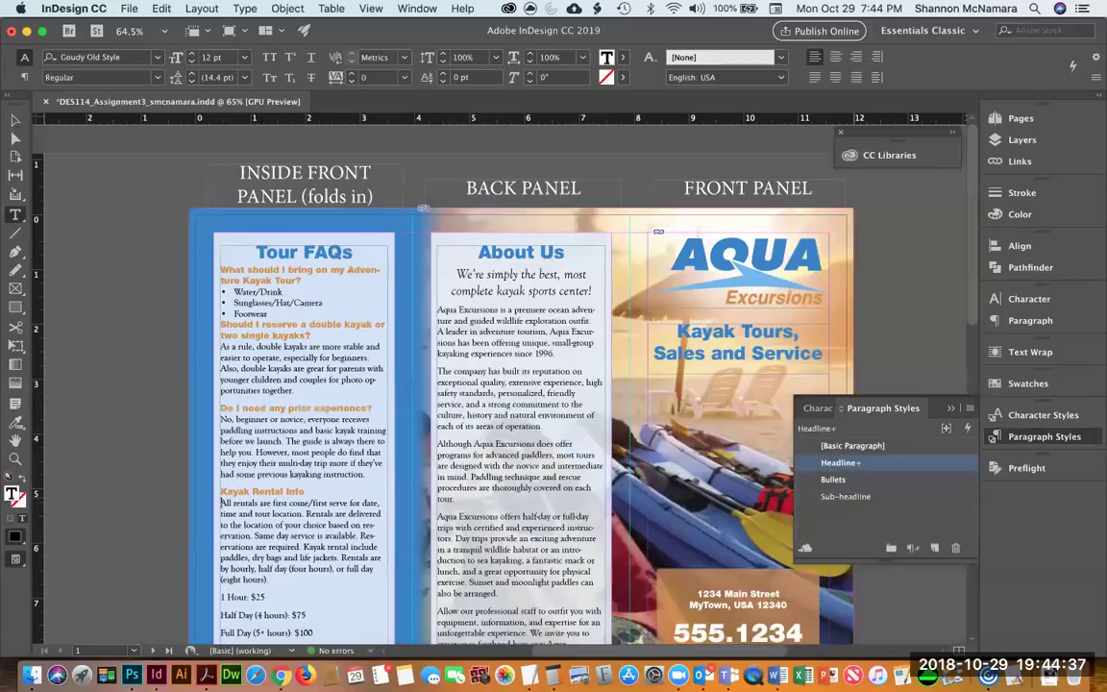
key("Down")
key("Down")
scroll(283, 491, "down", 3)
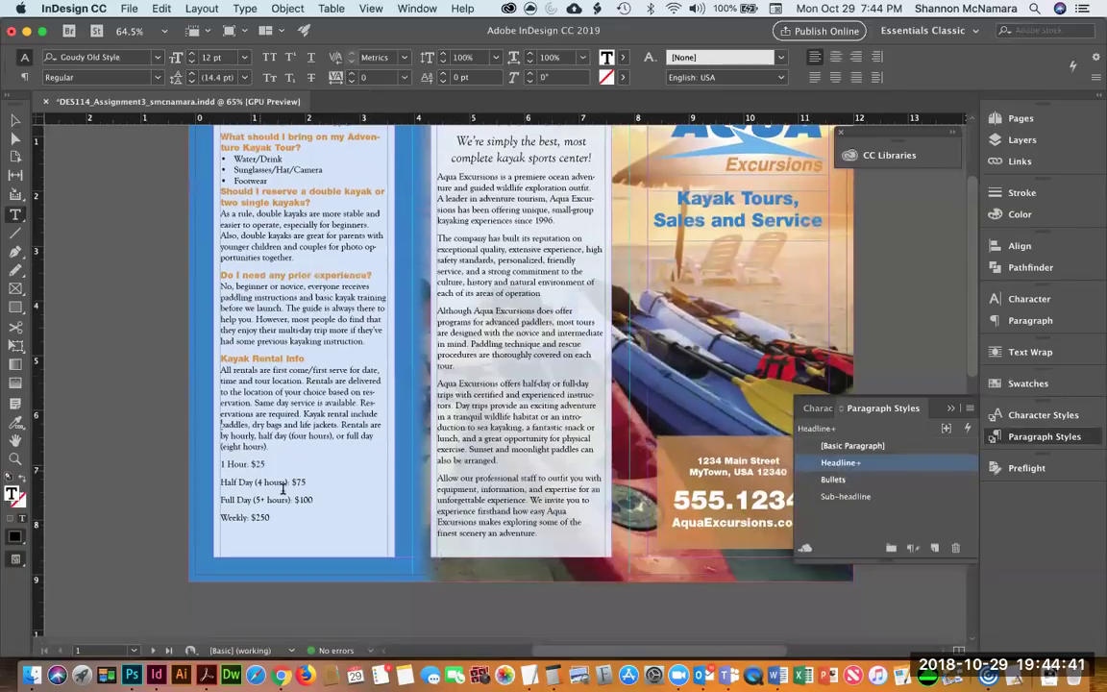
left_click_drag(221, 463, 278, 529)
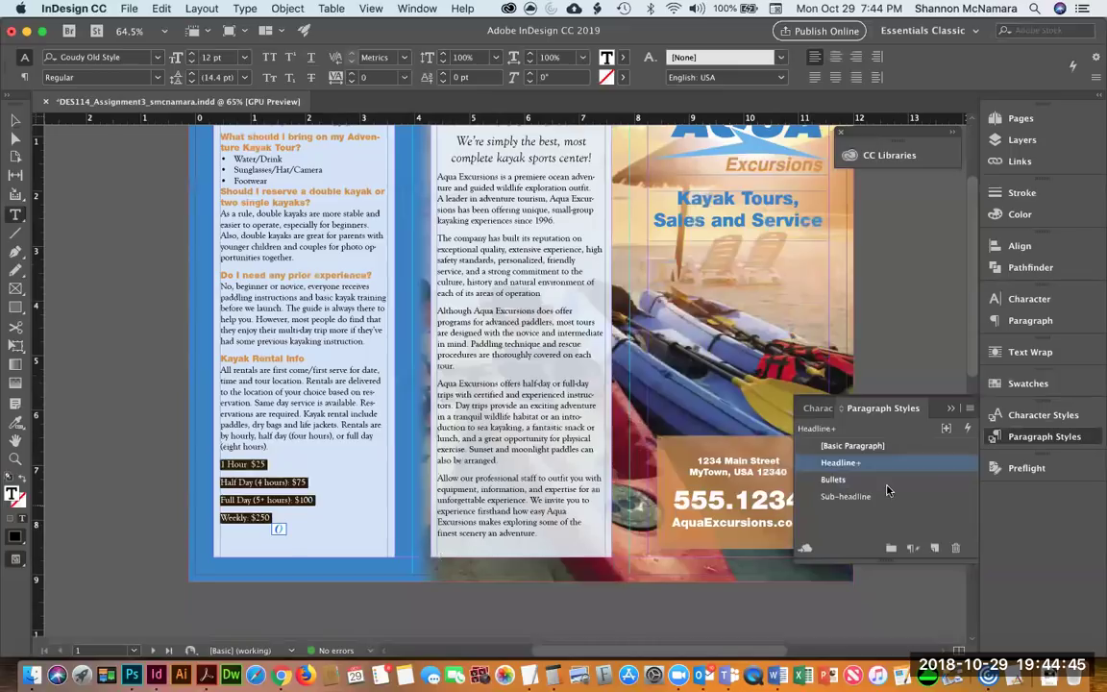
left_click(839, 479)
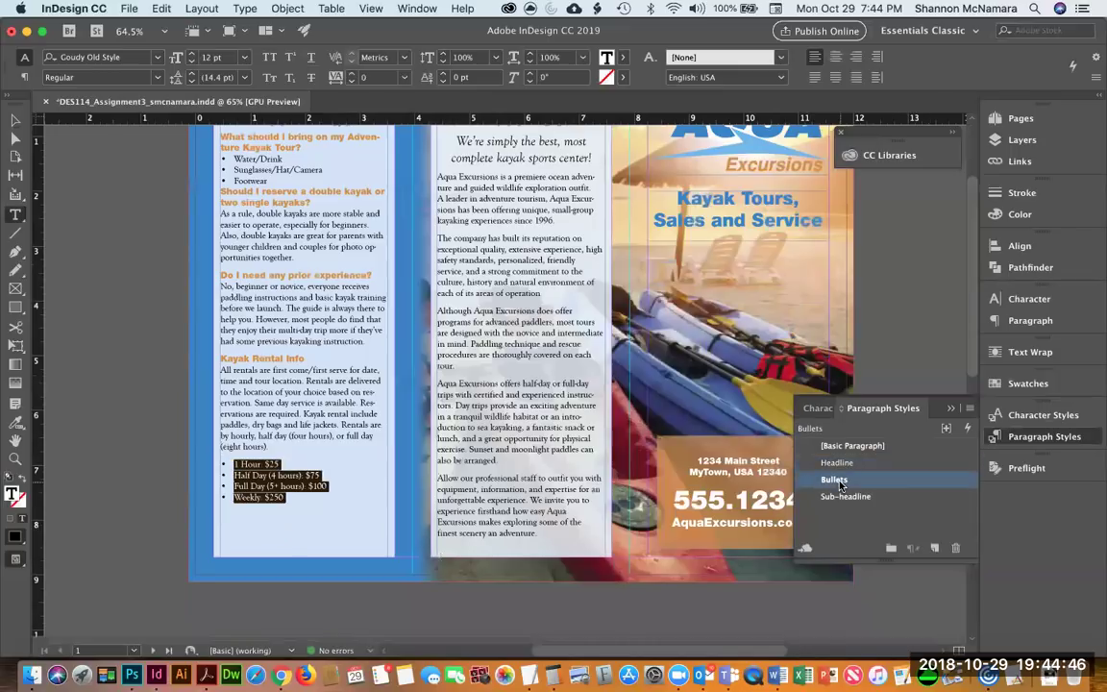
Review the inside front panel's styled text, checking the spacing around the first FAQ question and its bullet list.
left_click(312, 507)
scroll(314, 508, "up", 3)
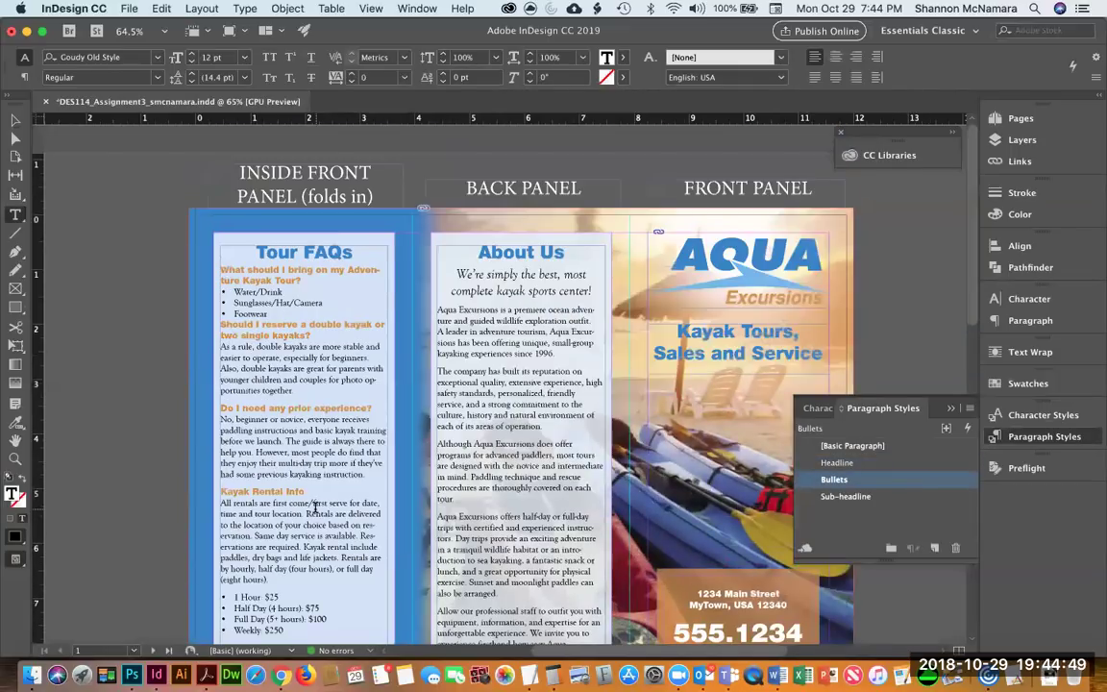
scroll(315, 499, "down", 6)
scroll(288, 408, "up", 5)
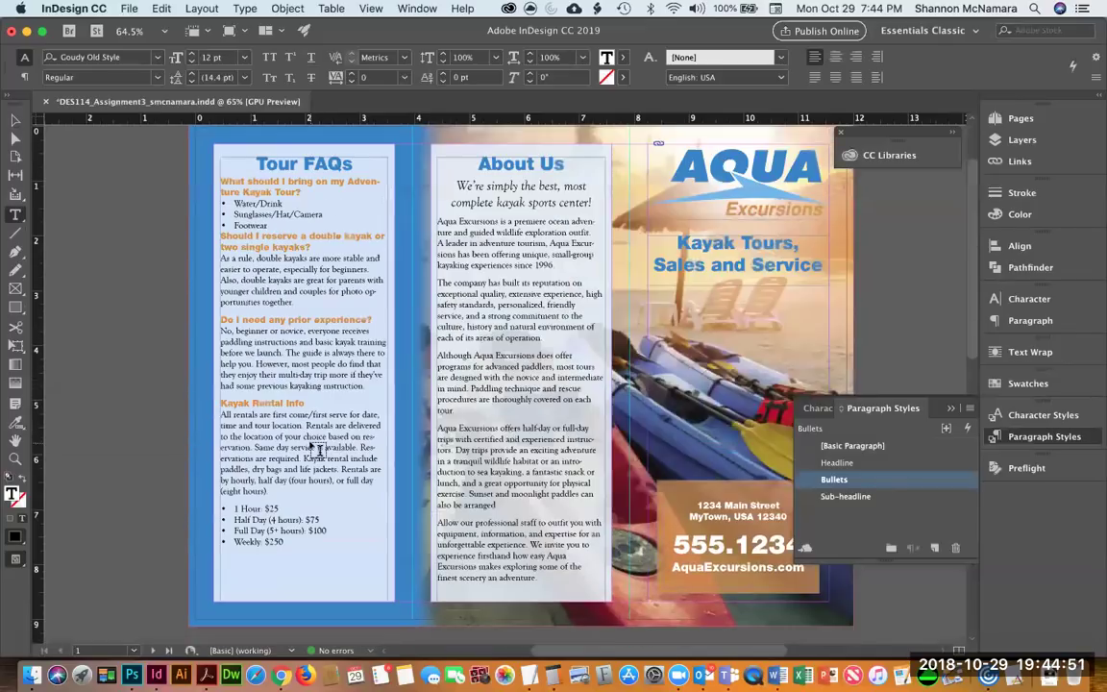
double_click(242, 225)
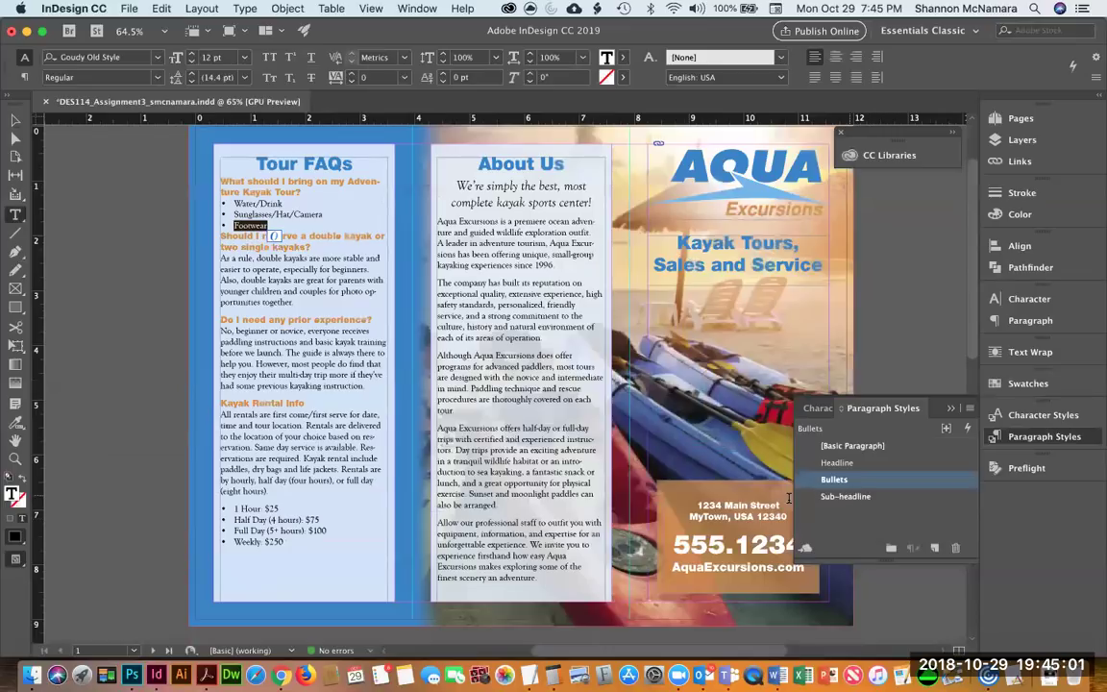
left_click(274, 244)
left_click_drag(262, 205, 232, 185)
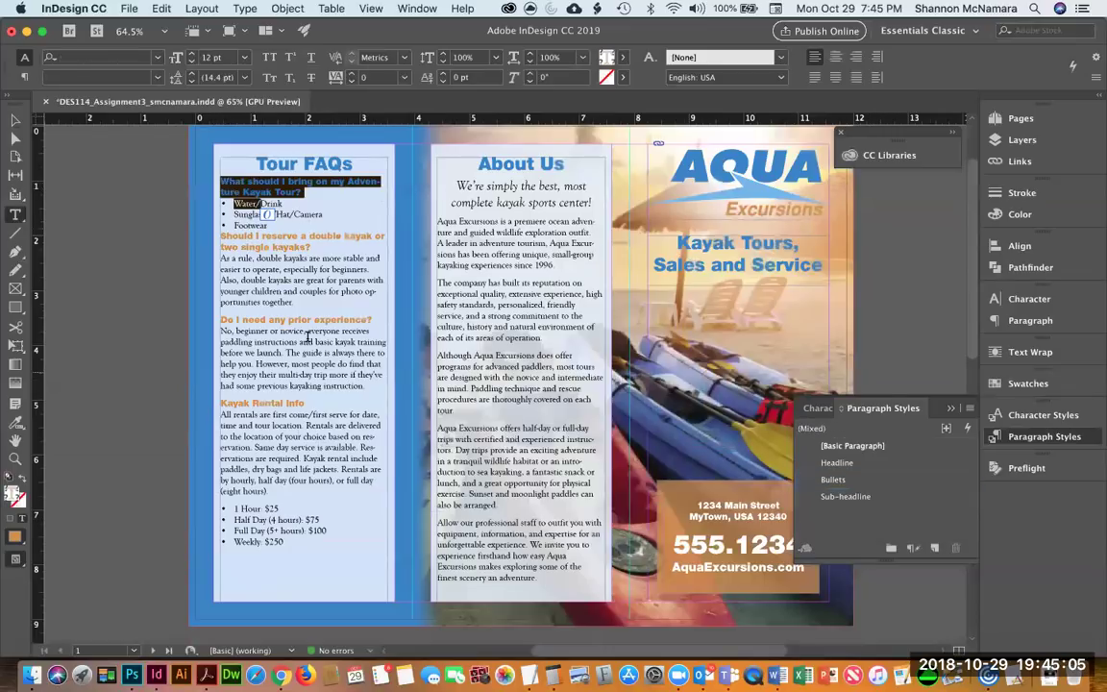
Set the Sub-headline paragraph style's space after to 0.125 in.
left_click(321, 192)
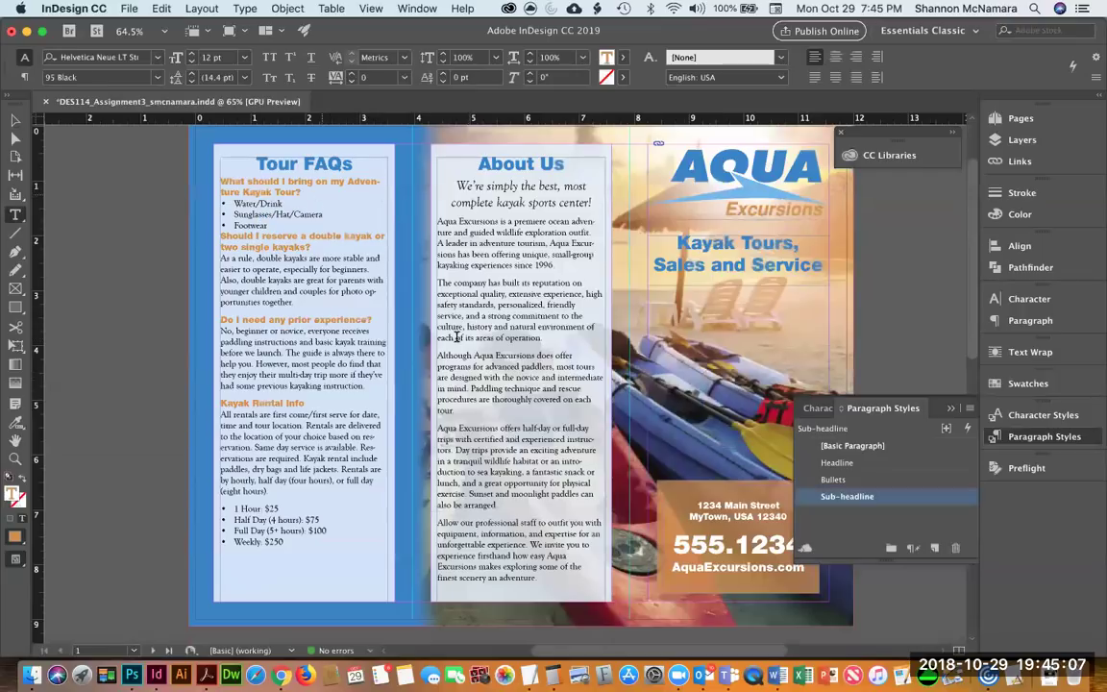
double_click(846, 497)
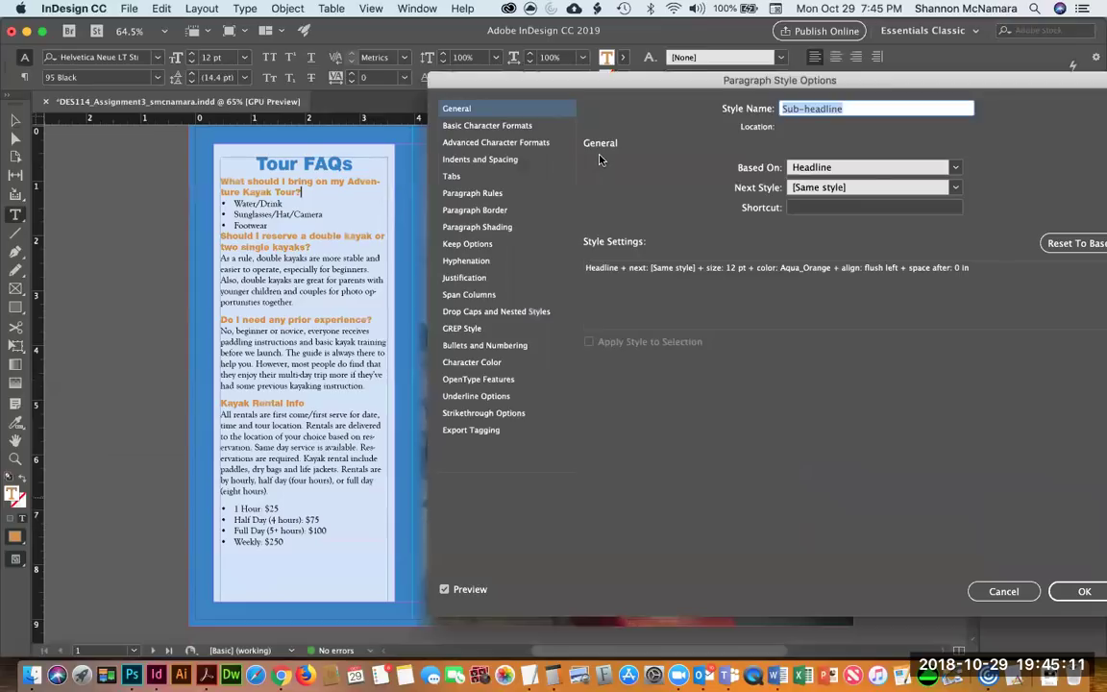
left_click(462, 160)
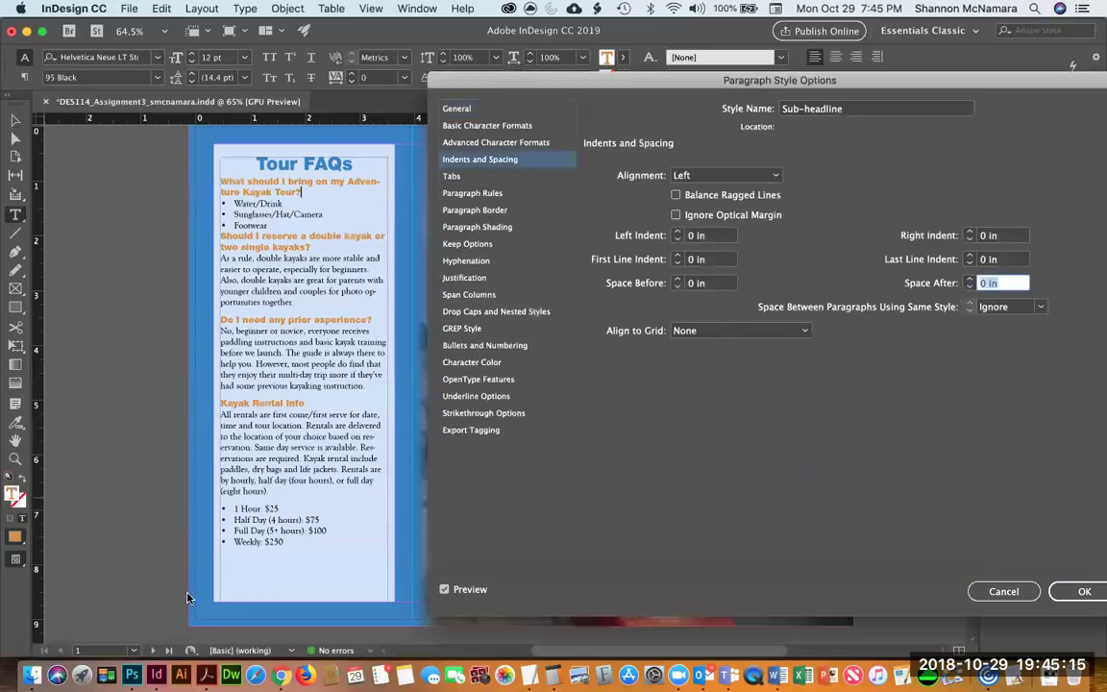
left_click(970, 279)
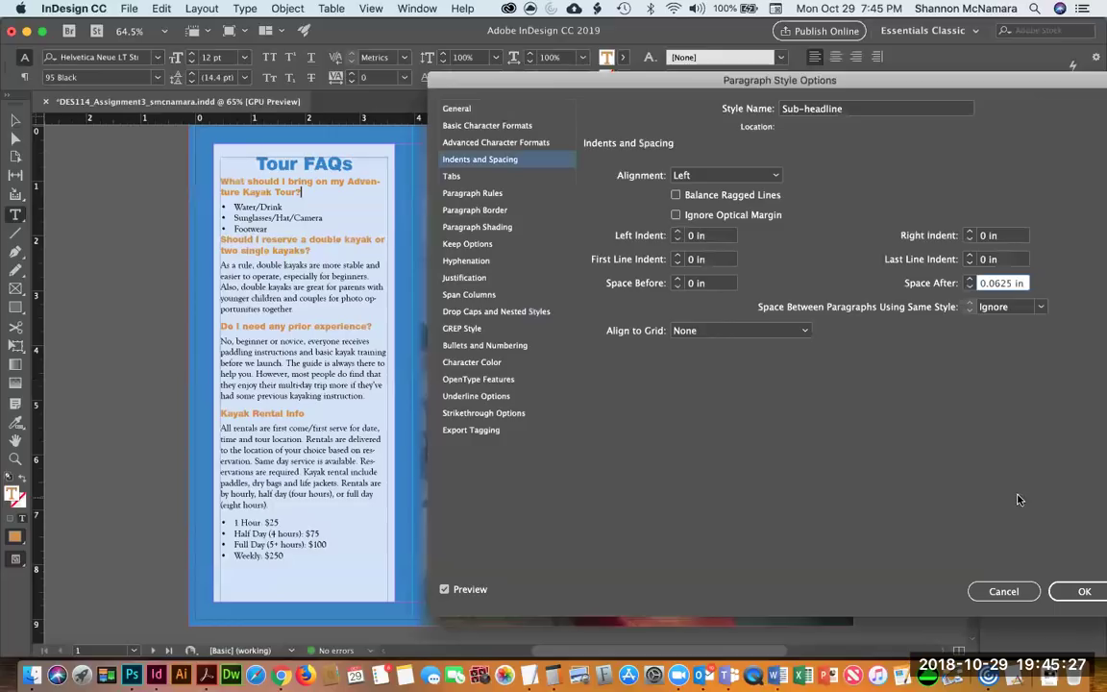
key("Up")
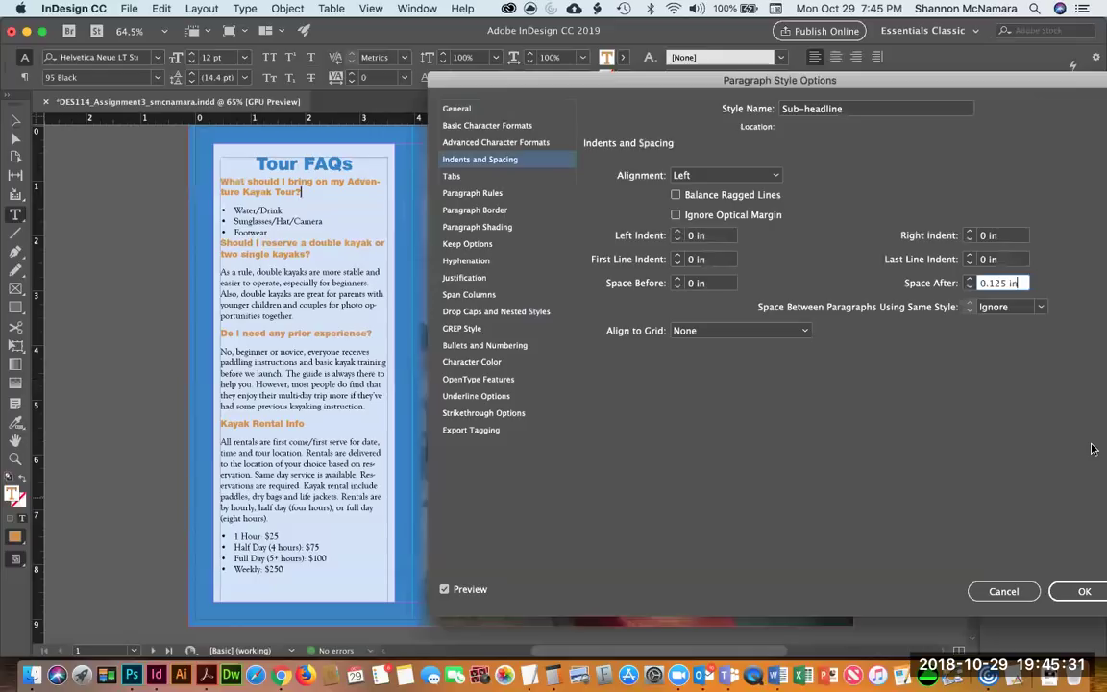
left_click(1084, 591)
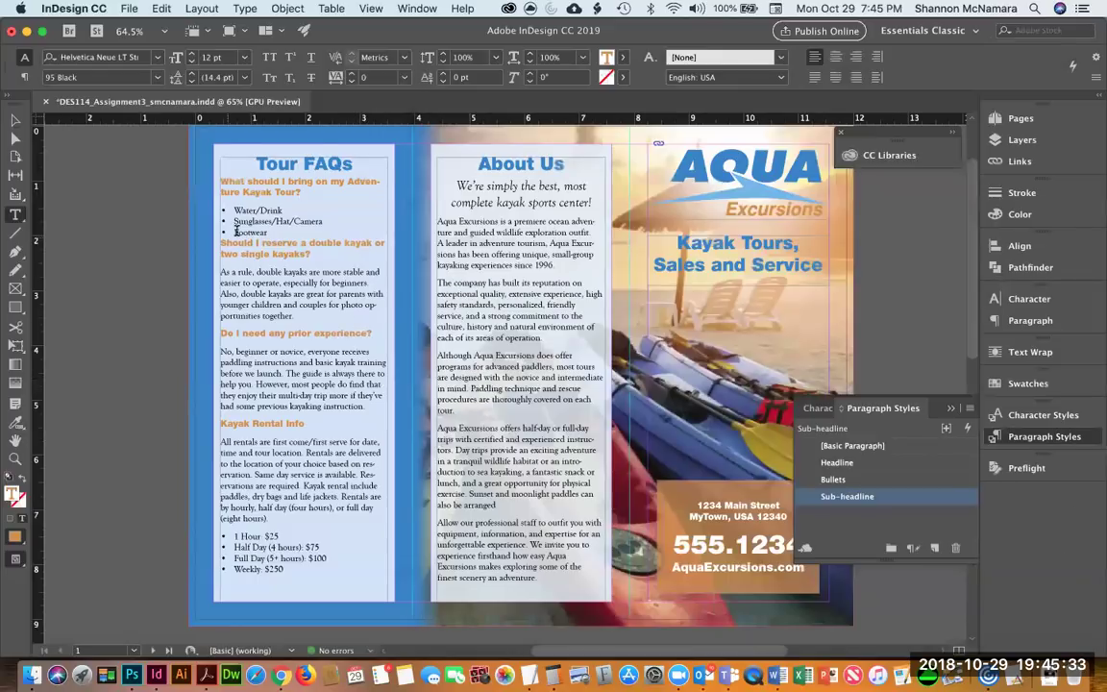
Set the space after the Footwear bullet to 0.125 in.
double_click(241, 232)
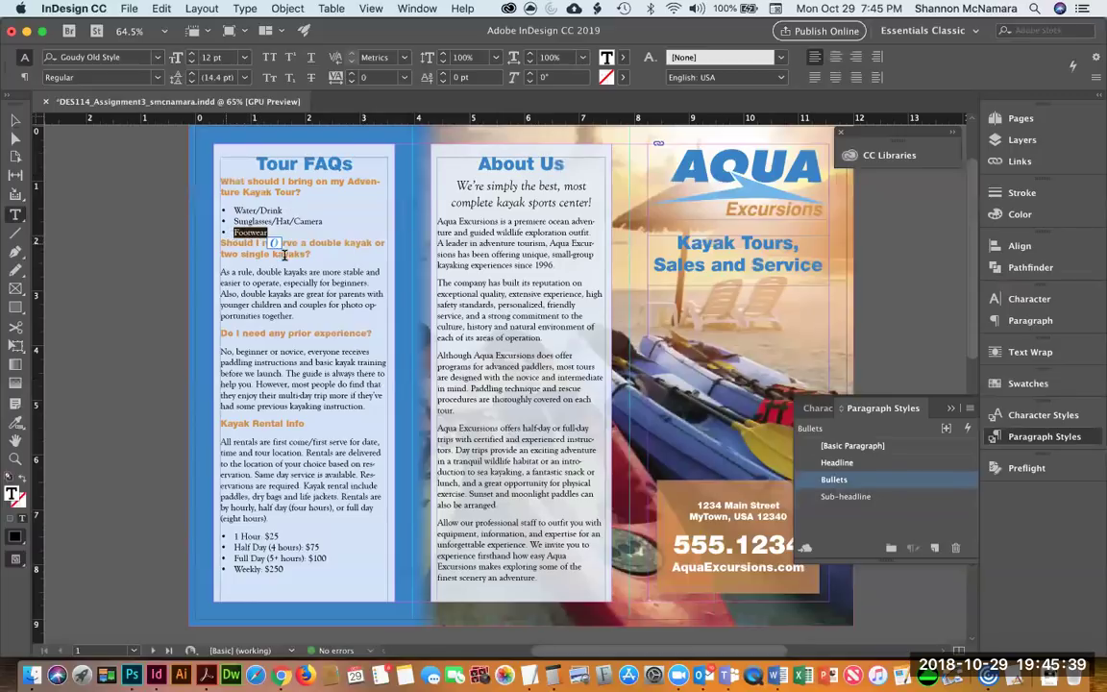
left_click(1018, 320)
left_click(914, 382)
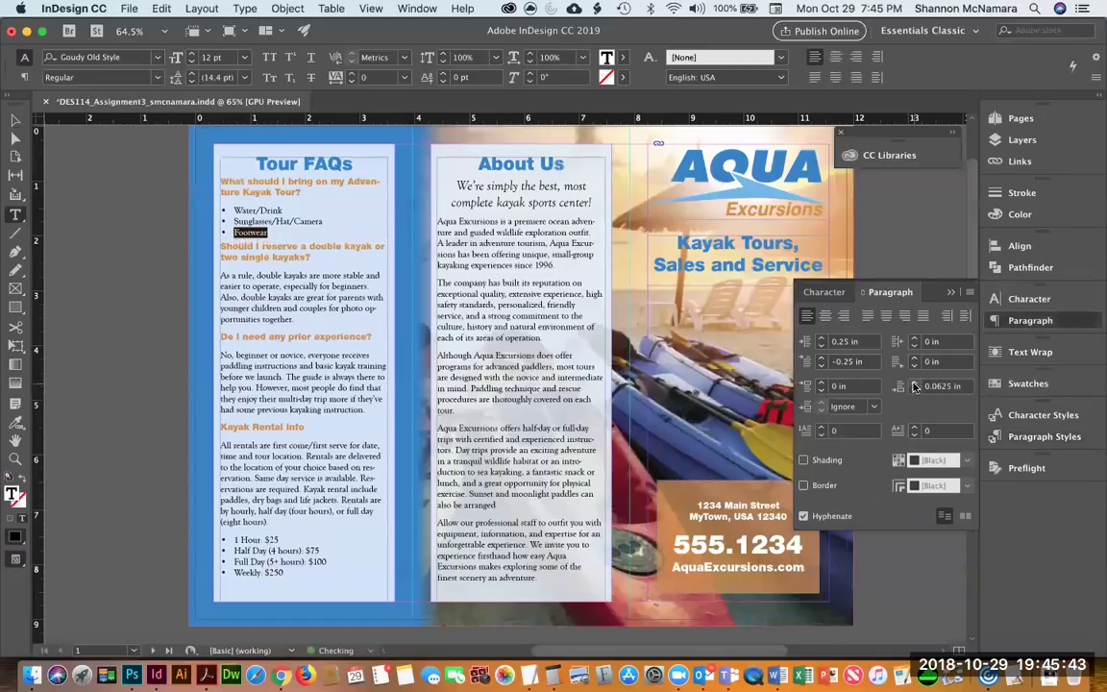
left_click(914, 383)
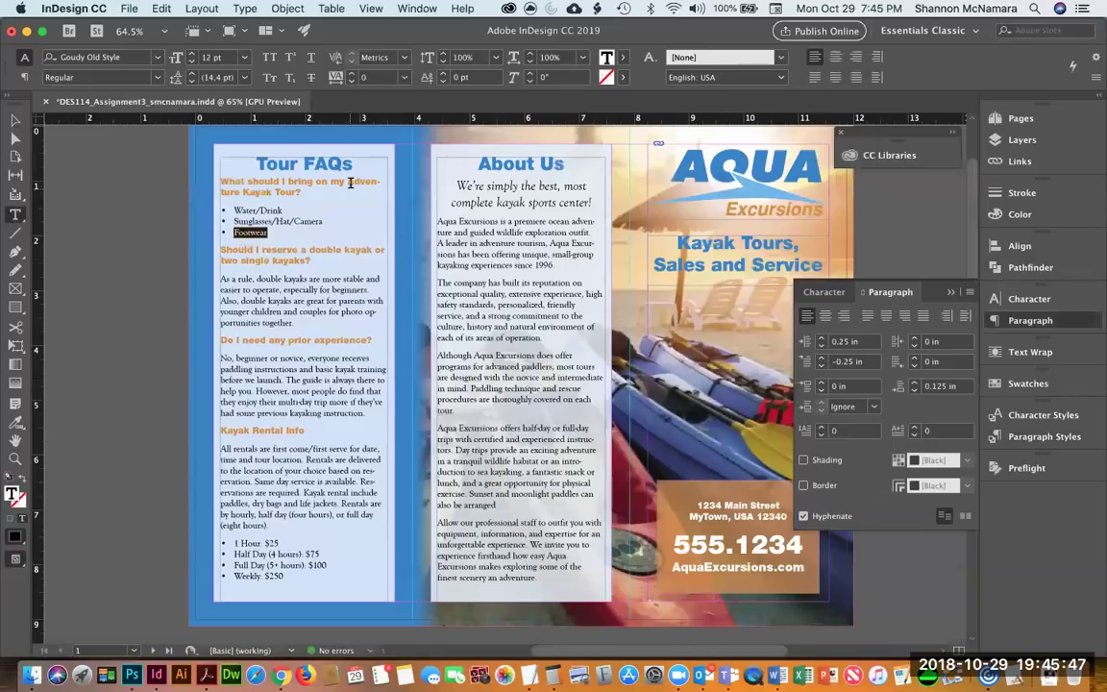
Force a line break before "Adventure" in the first FAQ question and save the document.
left_click(390, 247)
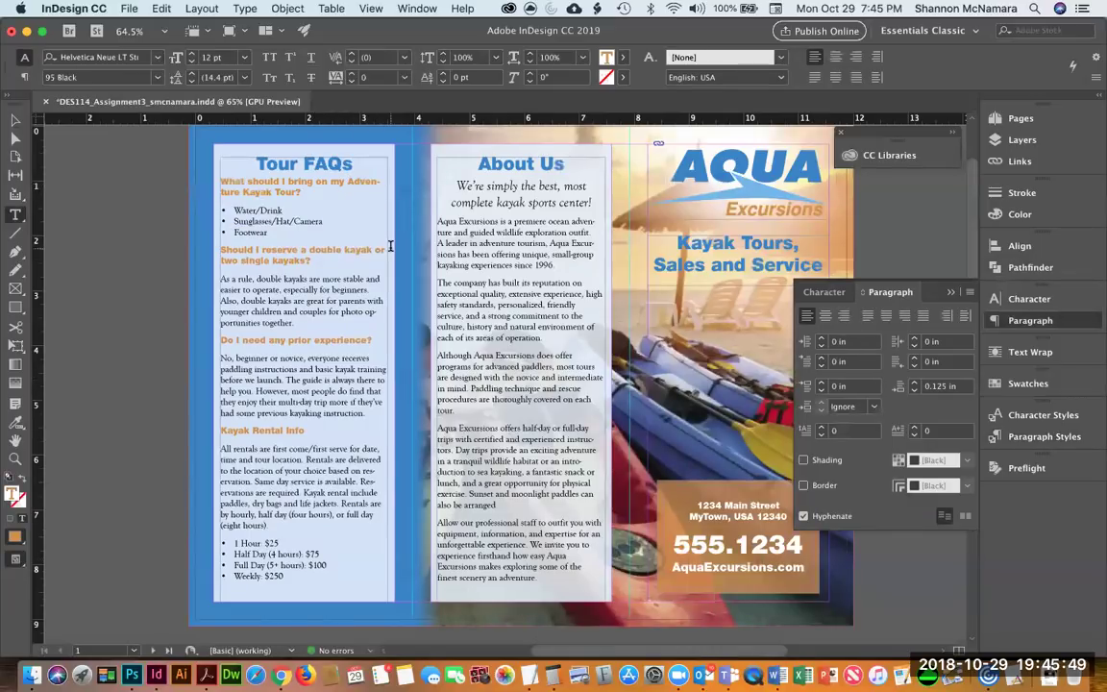
key("shift+Return")
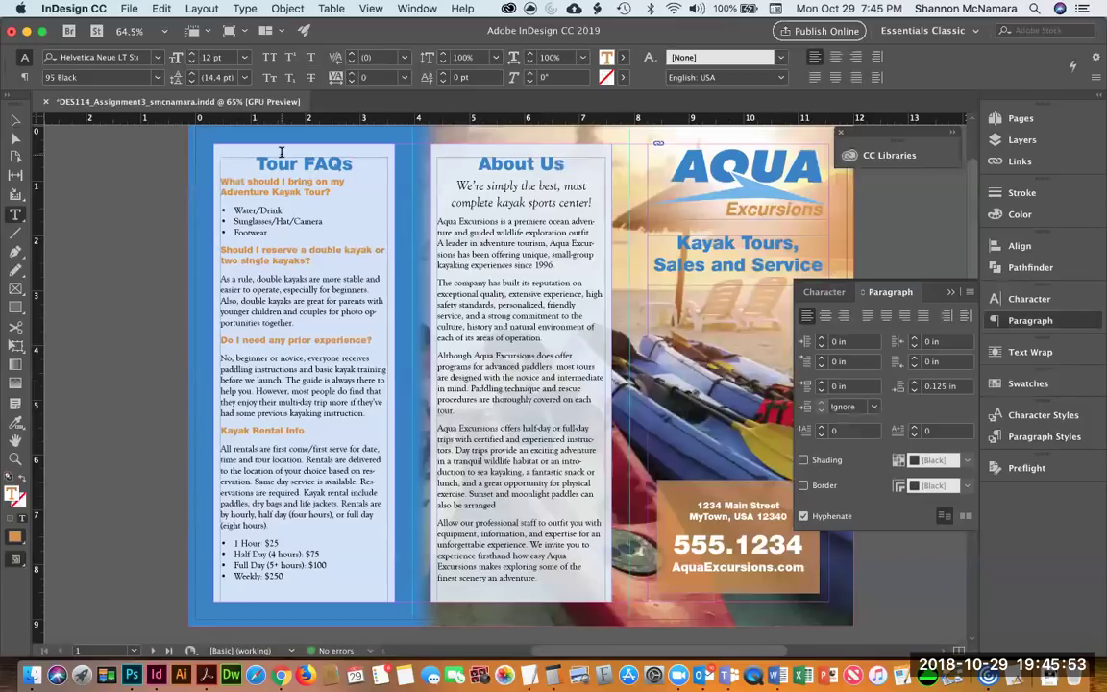
key("super+s")
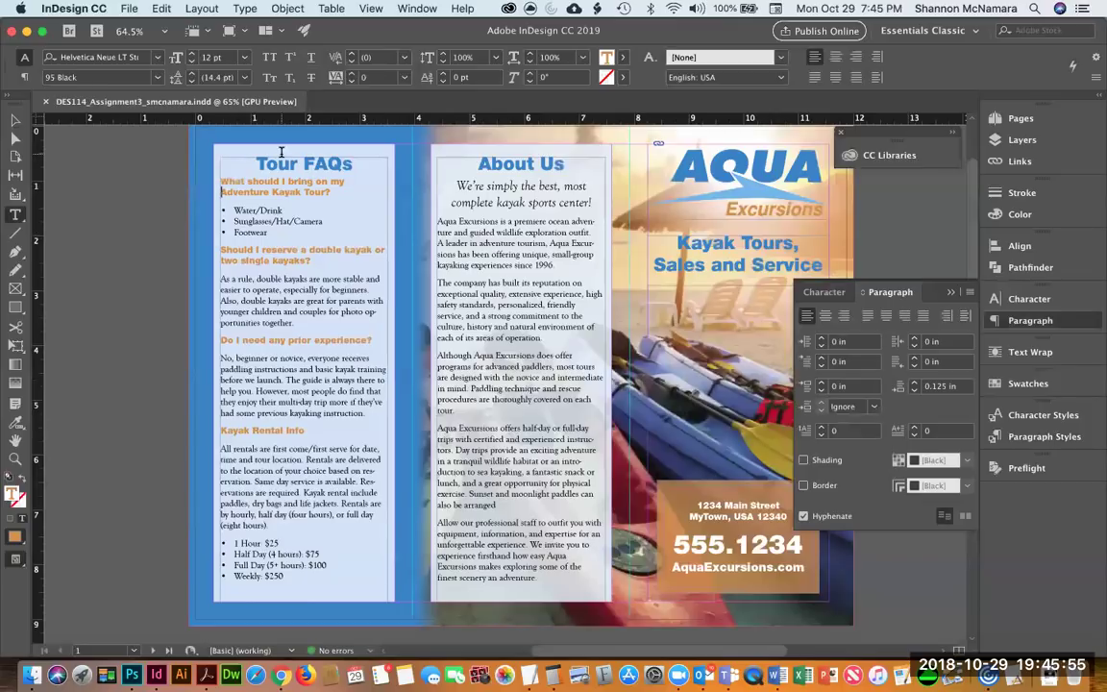
Switch to the AQUA_TEXT document in Word and strike through the copy from Tour FAQs to the Weekly rental price.
left_click(16, 119)
left_click(144, 357)
scroll(458, 292, "down", 5)
scroll(456, 291, "down", 8)
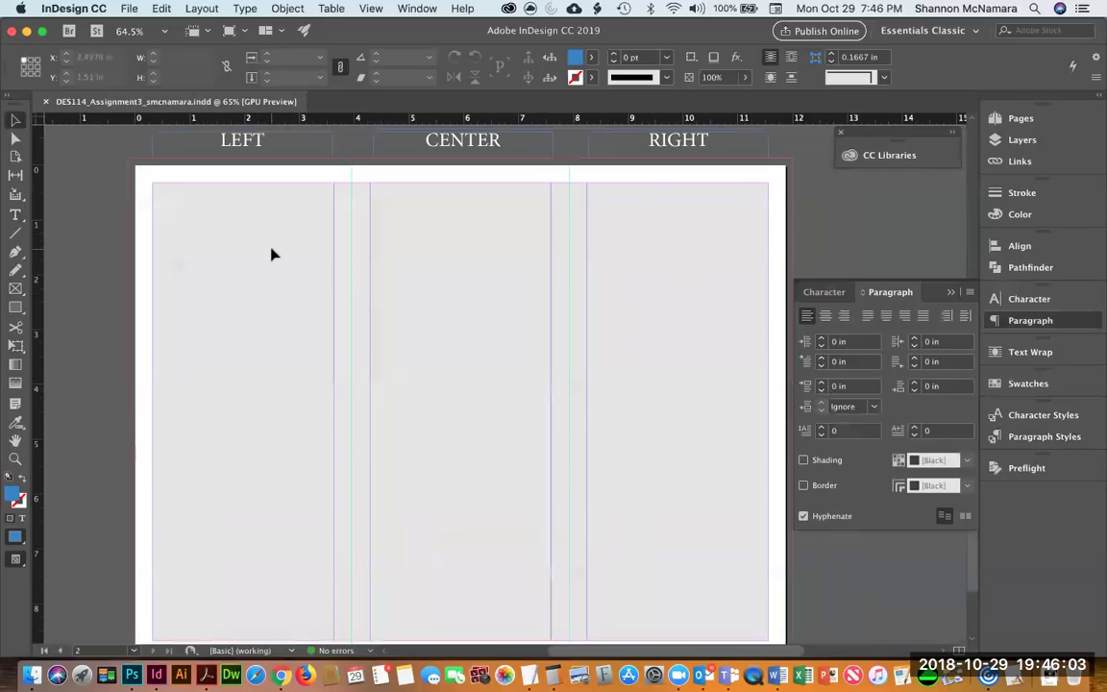
key("super+Tab")
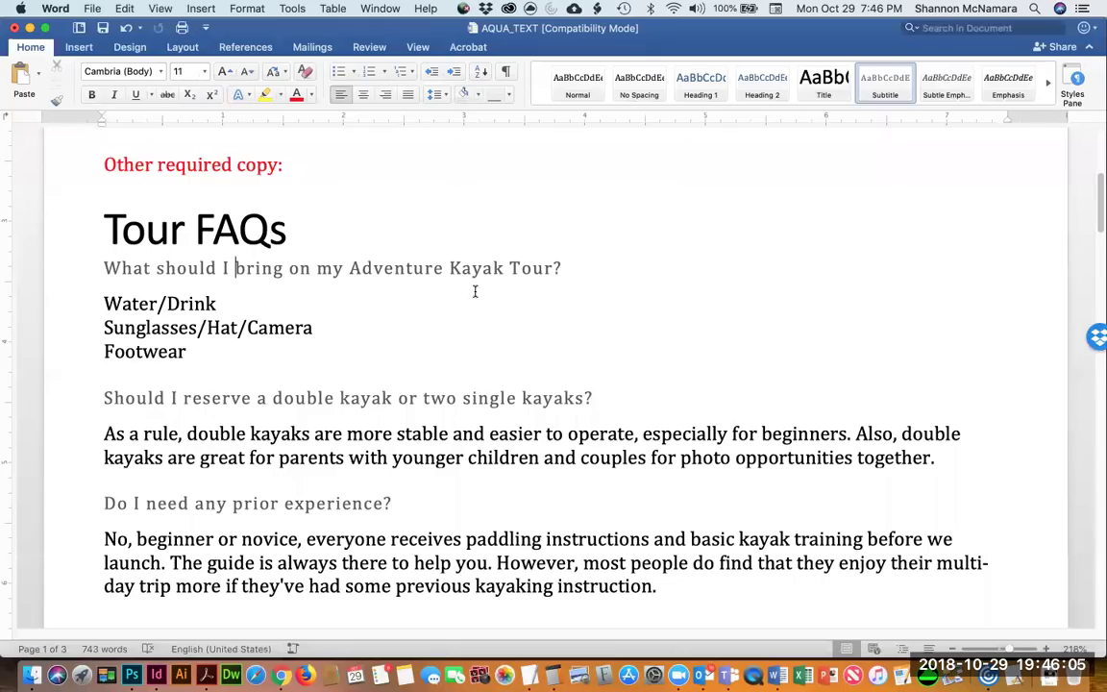
left_click_drag(101, 223, 545, 434)
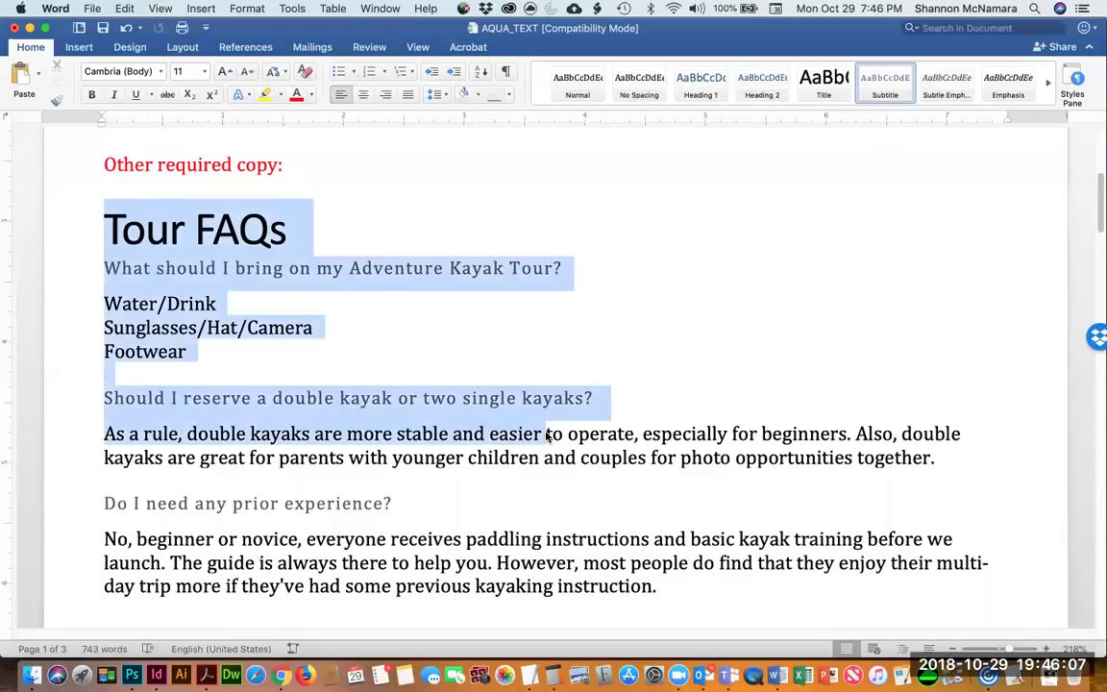
scroll(545, 432, "down", 3)
scroll(563, 413, "down", 8)
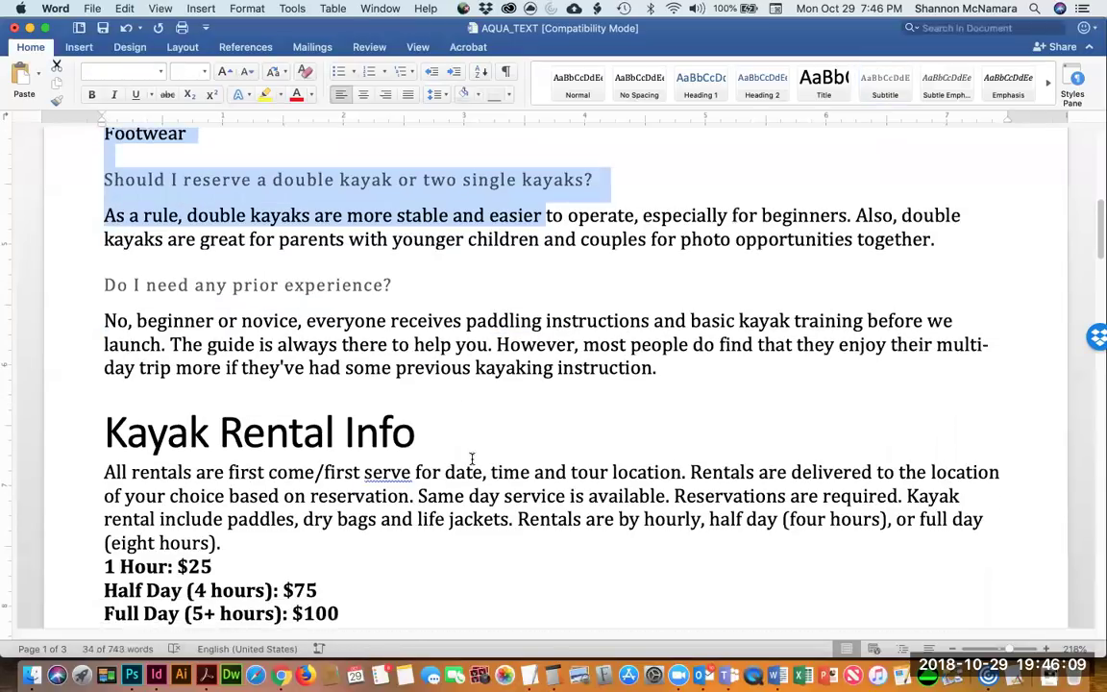
left_click(238, 540, "shift")
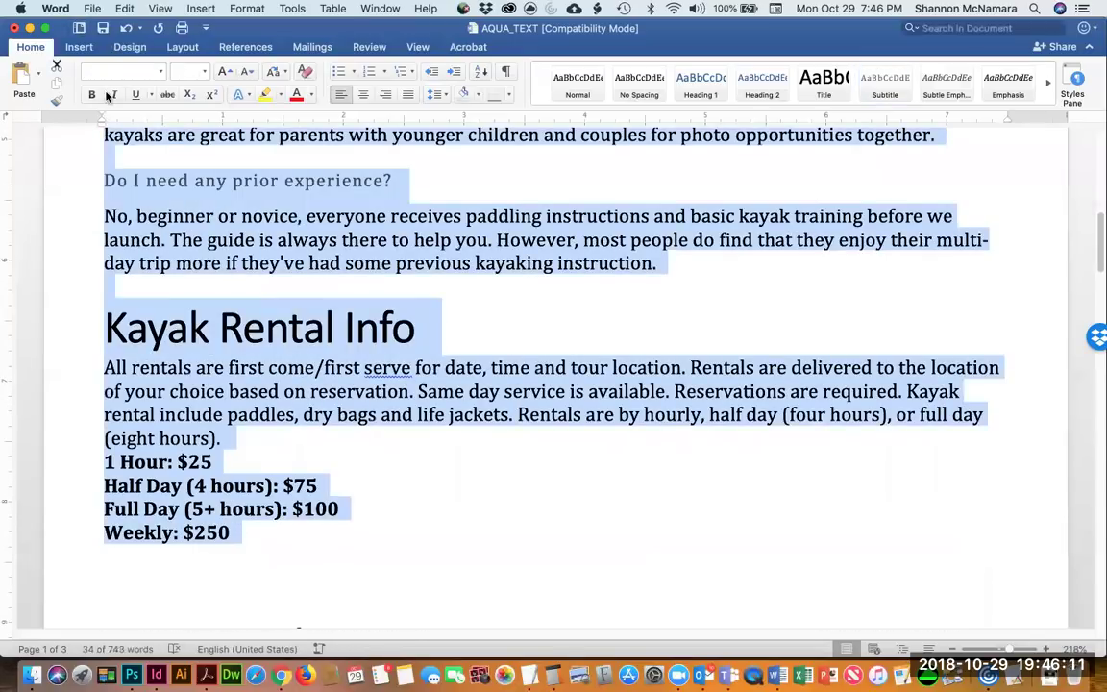
left_click(166, 96)
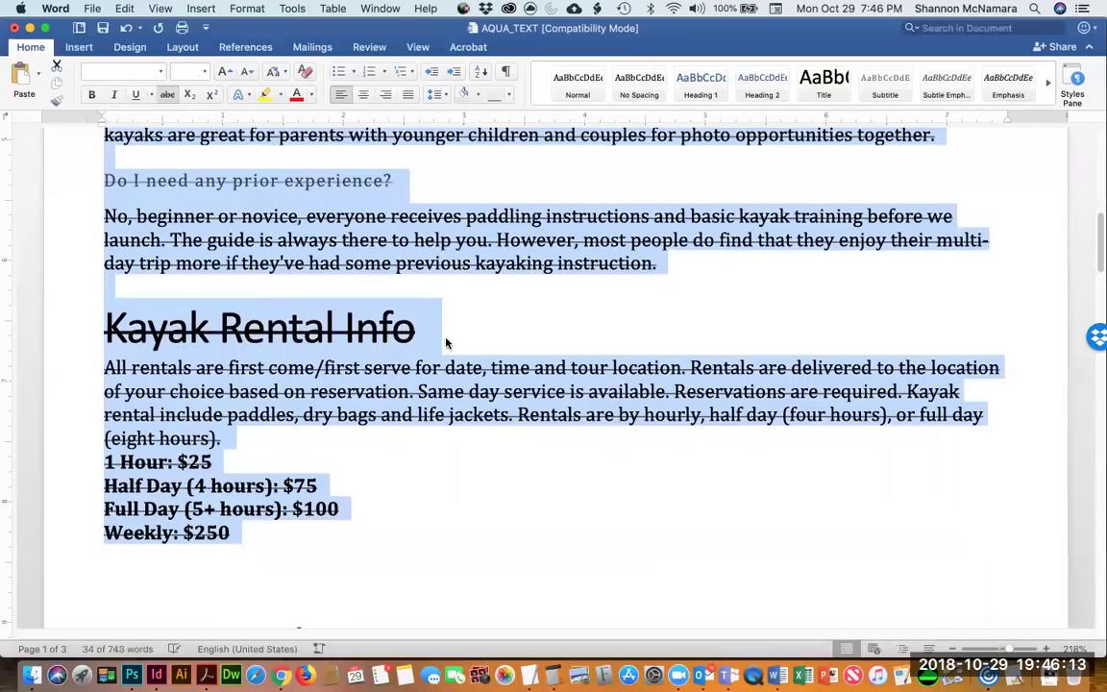
scroll(447, 341, "up", 3)
scroll(447, 341, "down", 8)
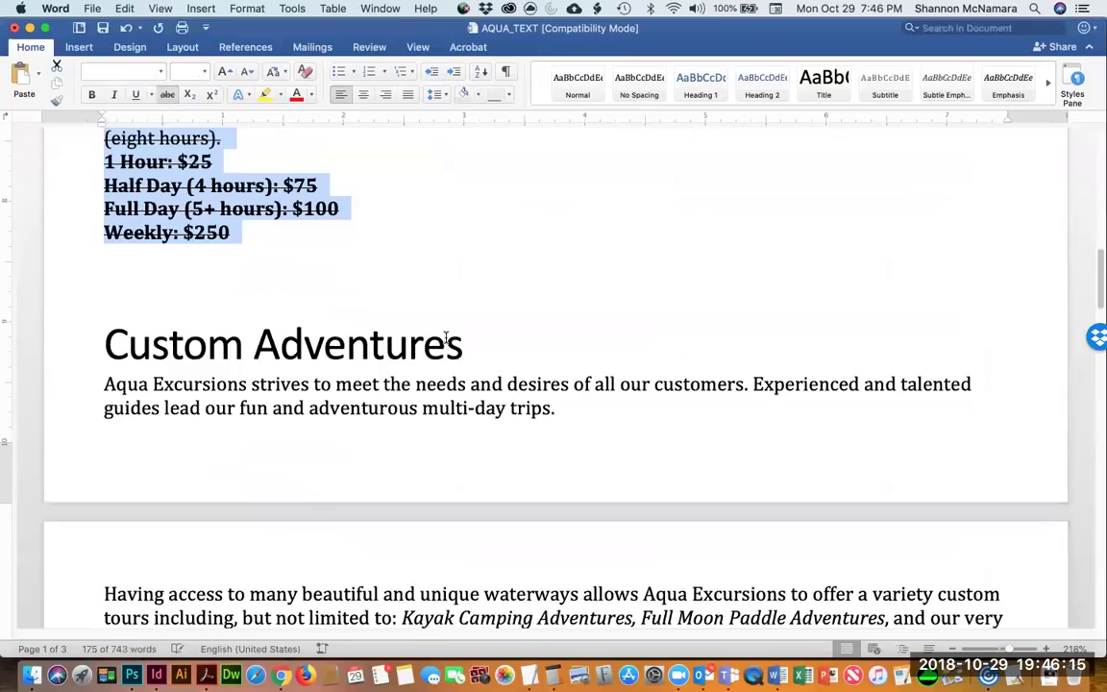
Return to InDesign, delete the grey rectangle inside the margins of A-Master, and save the brochure with page 1 shown.
key("super+Tab")
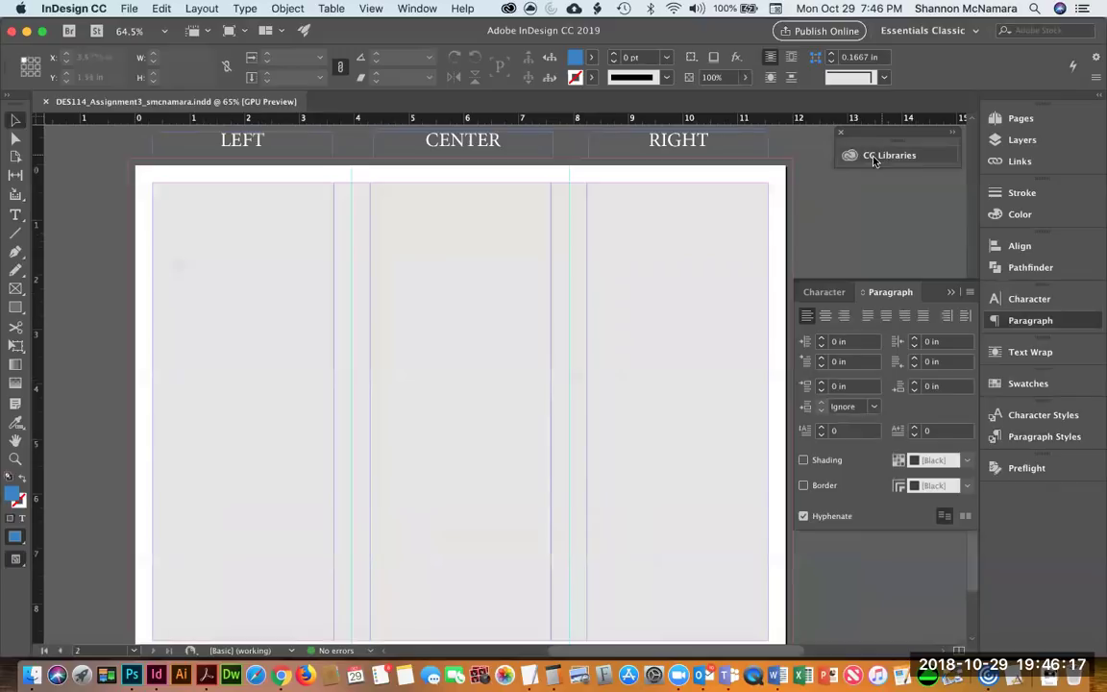
left_click(991, 118)
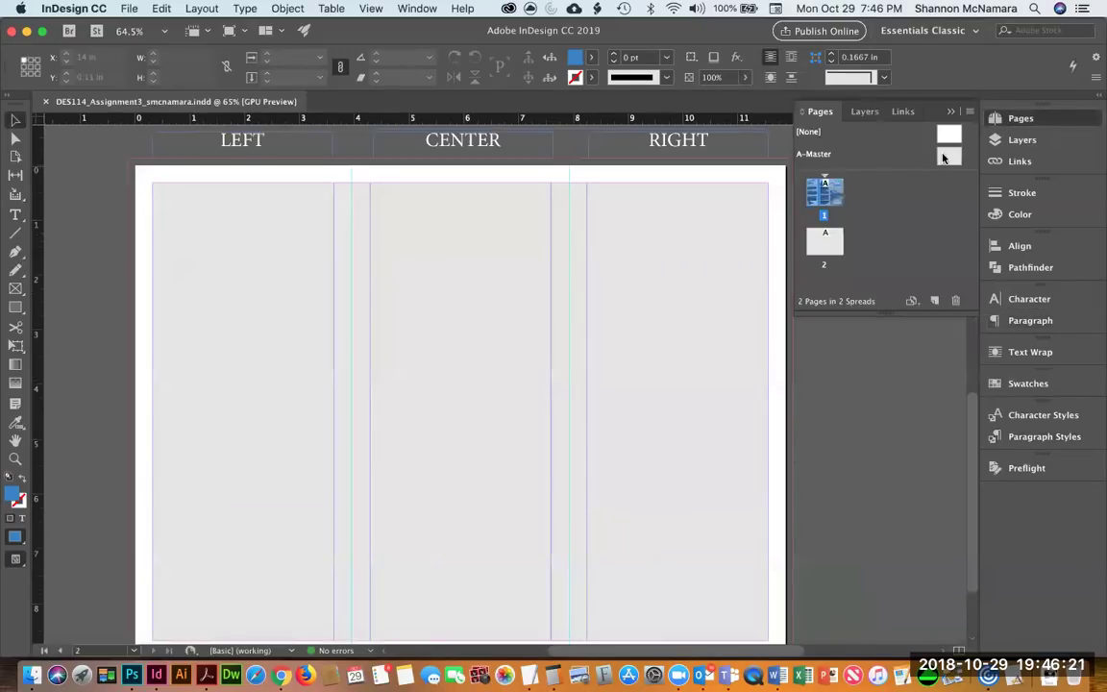
double_click(945, 156)
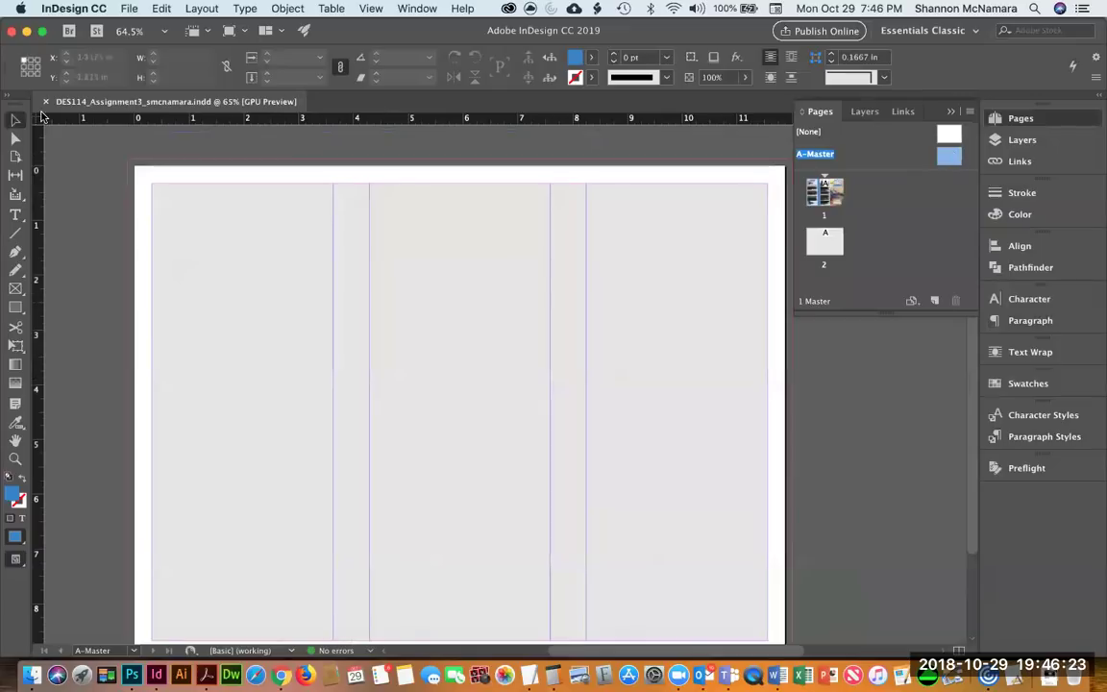
left_click(272, 232)
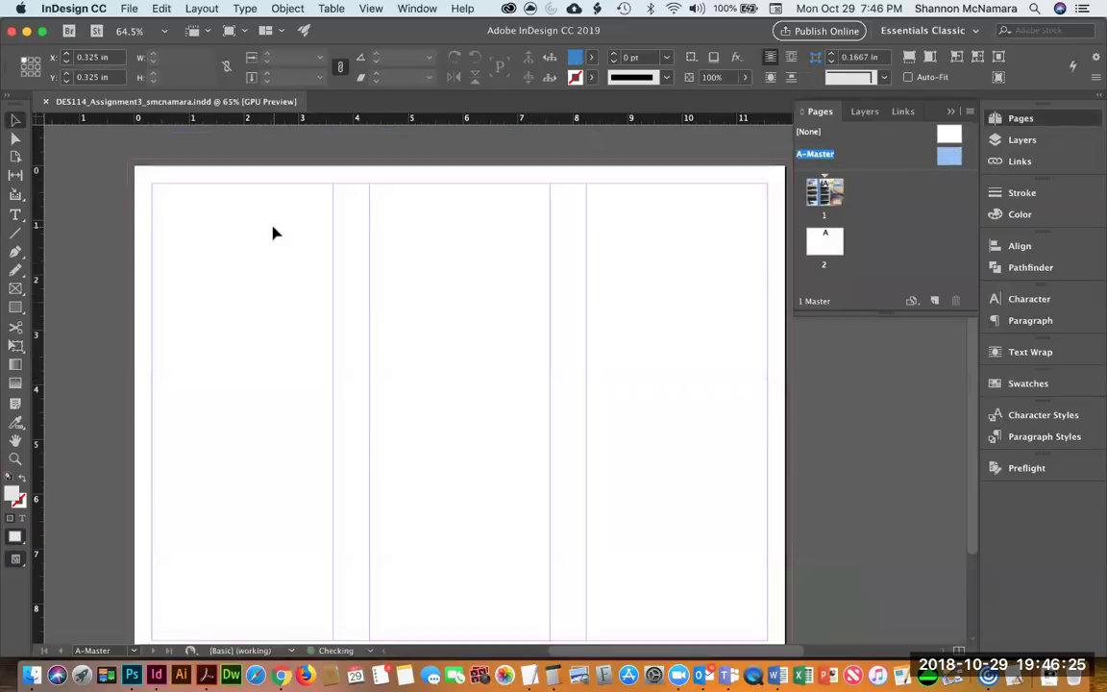
key("Delete")
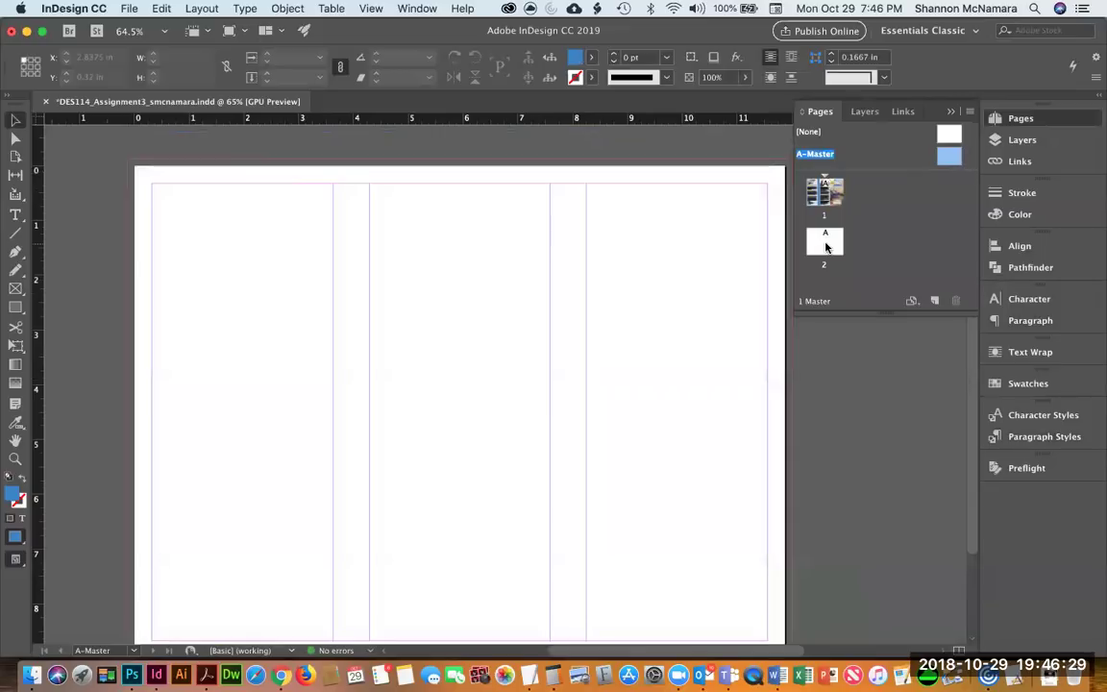
key("super+Page_Up")
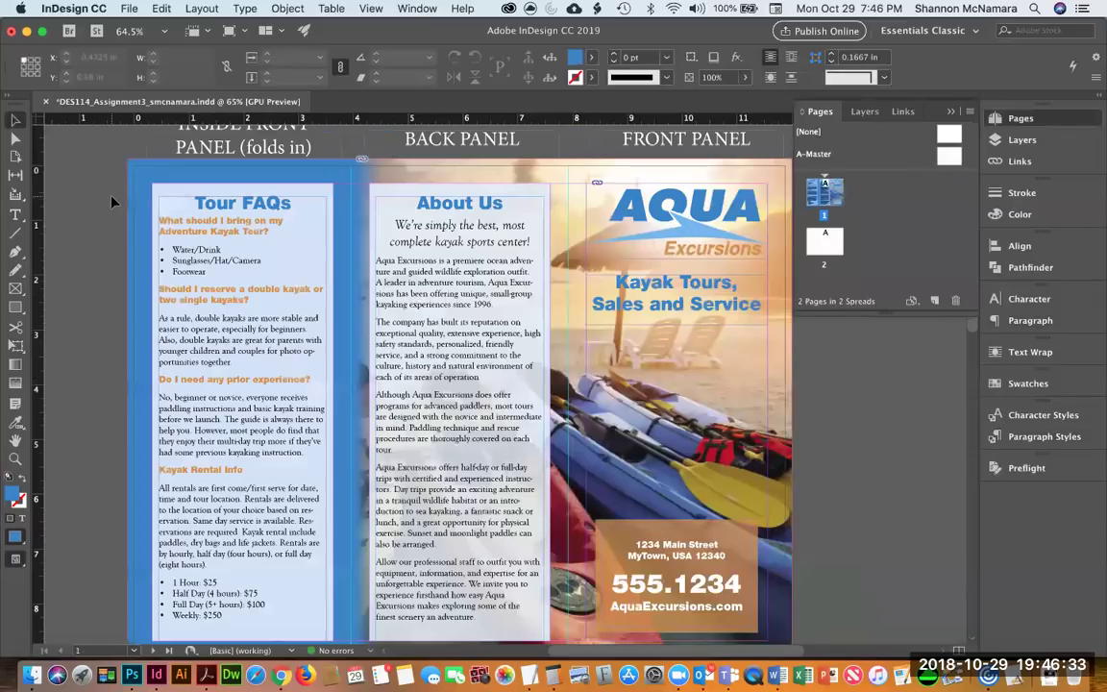
key("super+s")
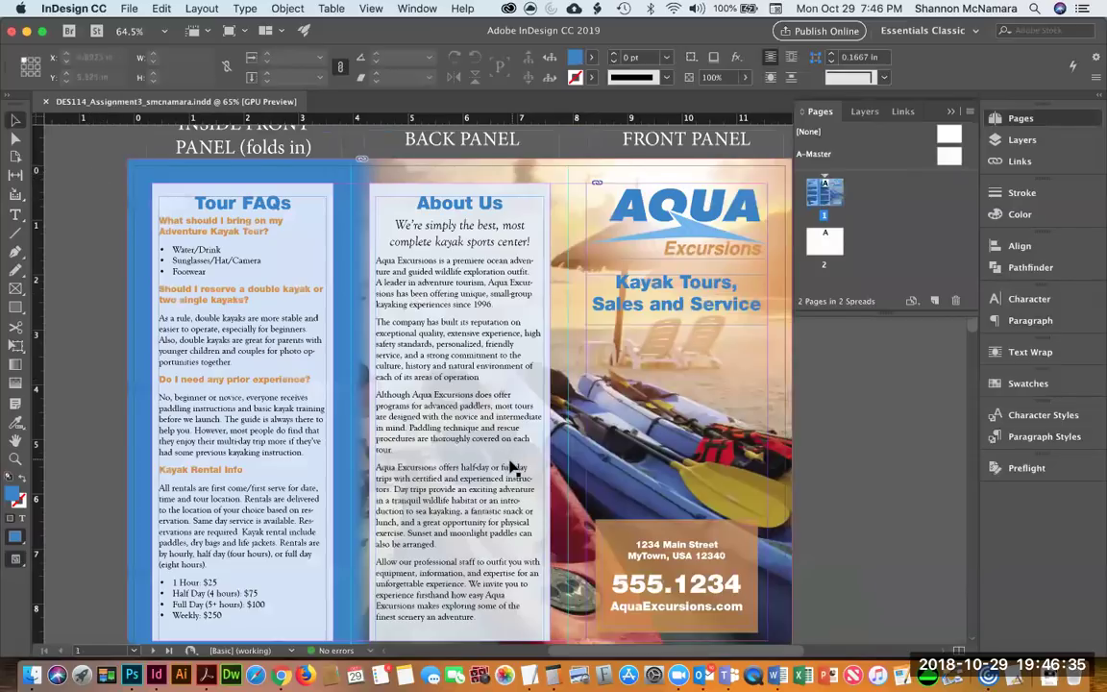
Start packaging the brochure and choose the Wk3Assignment folder inside DES114's Week 3 folder as the destination.
key("super+Page_Down")
scroll(512, 467, "up", 5)
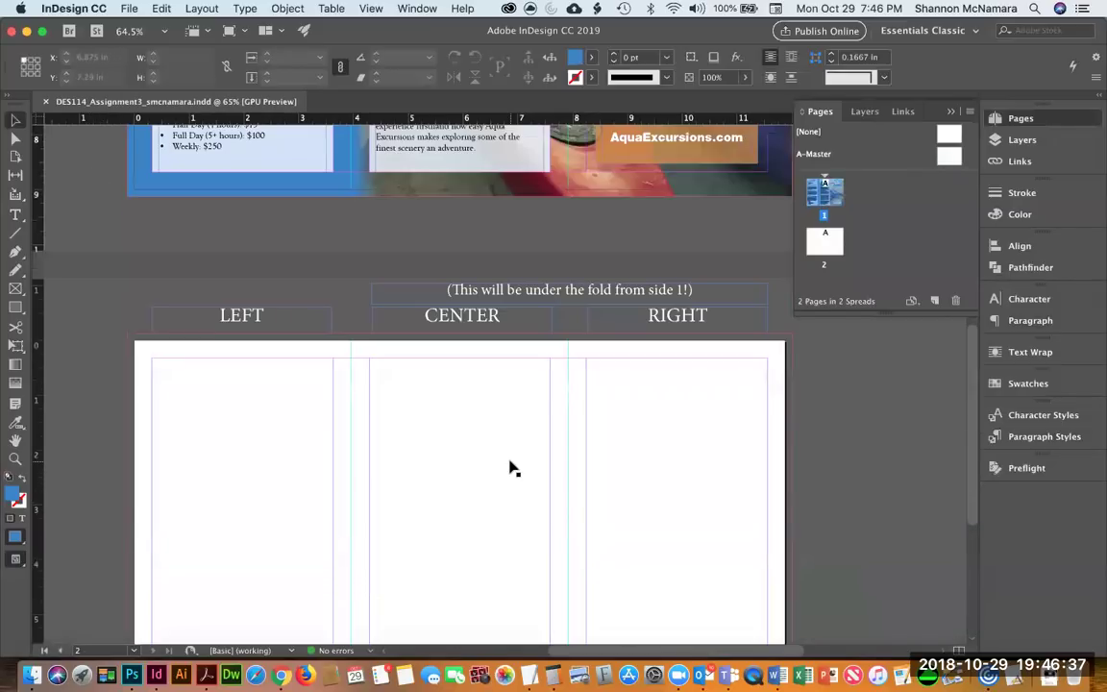
scroll(512, 468, "up", 10)
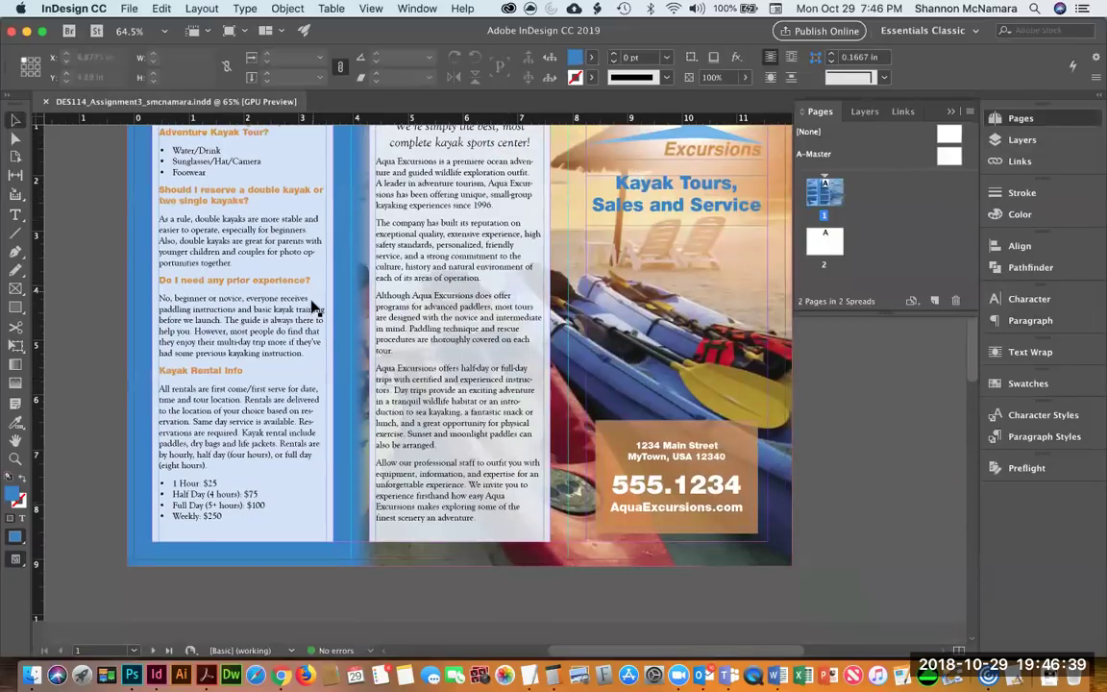
scroll(312, 365, "up", 3)
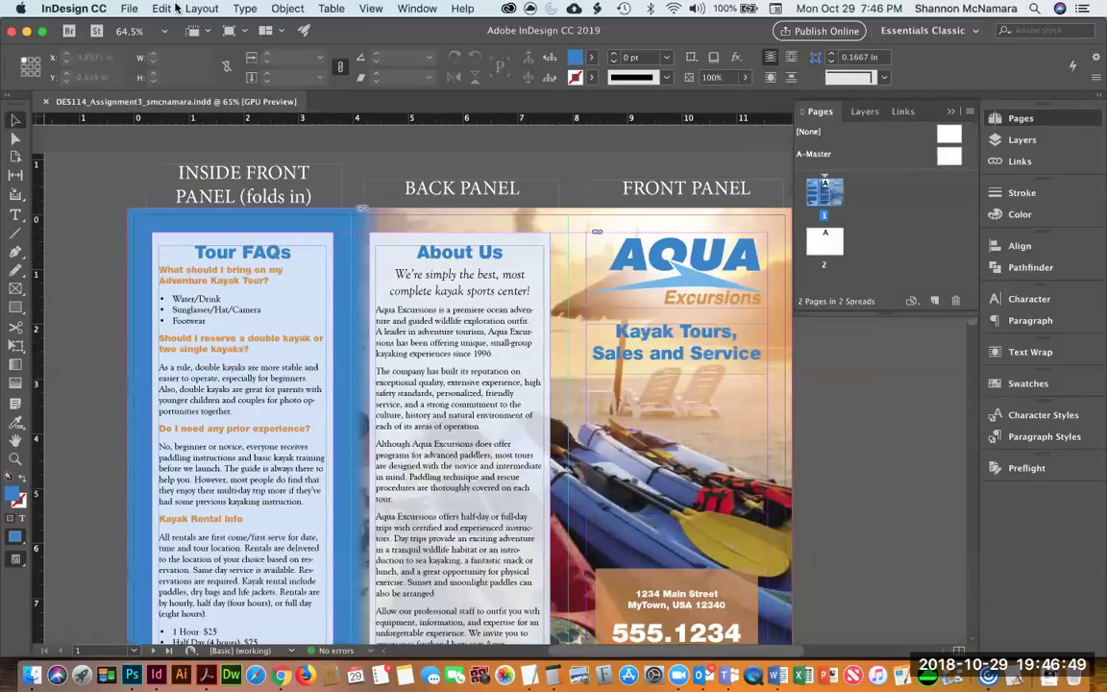
left_click(131, 9)
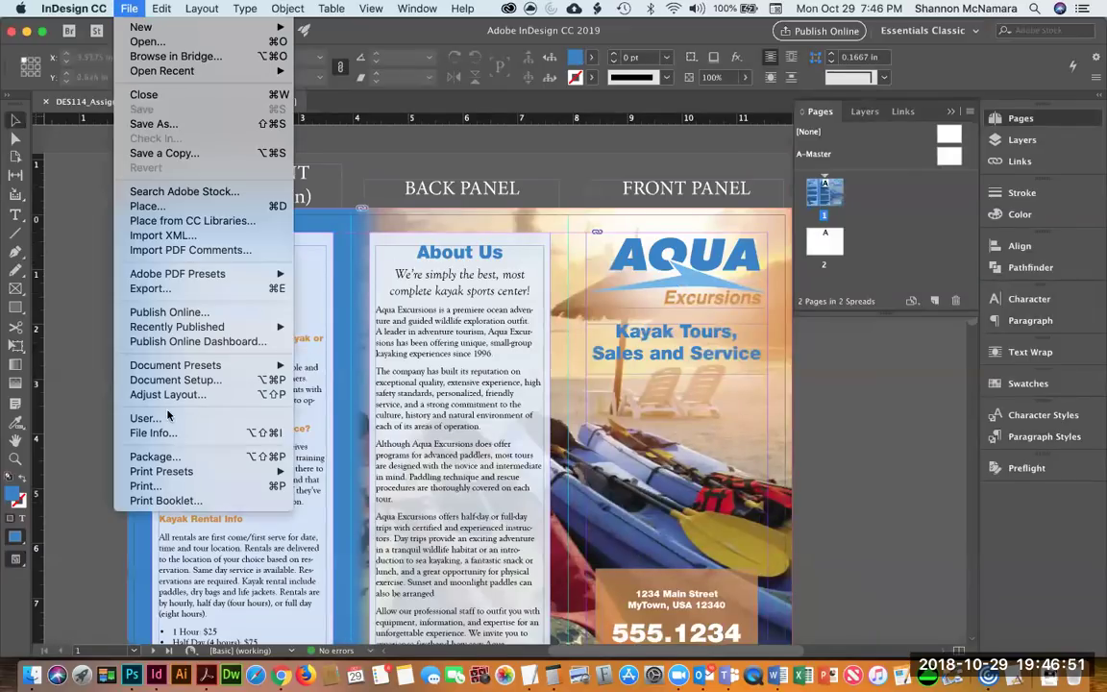
left_click(151, 458)
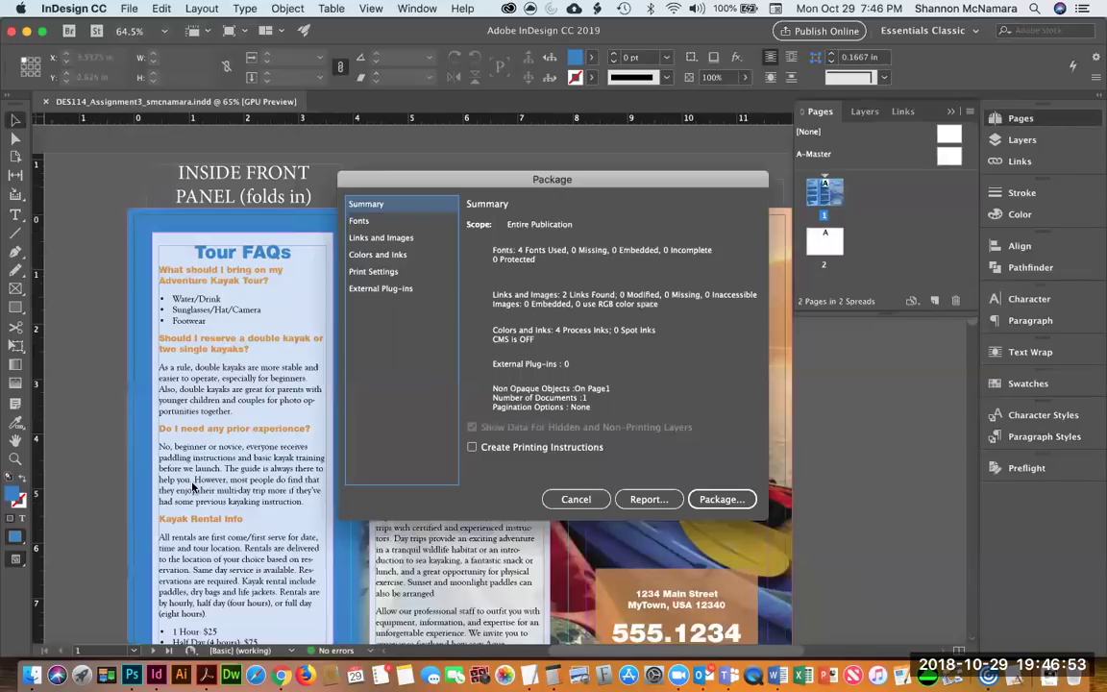
left_click(722, 499)
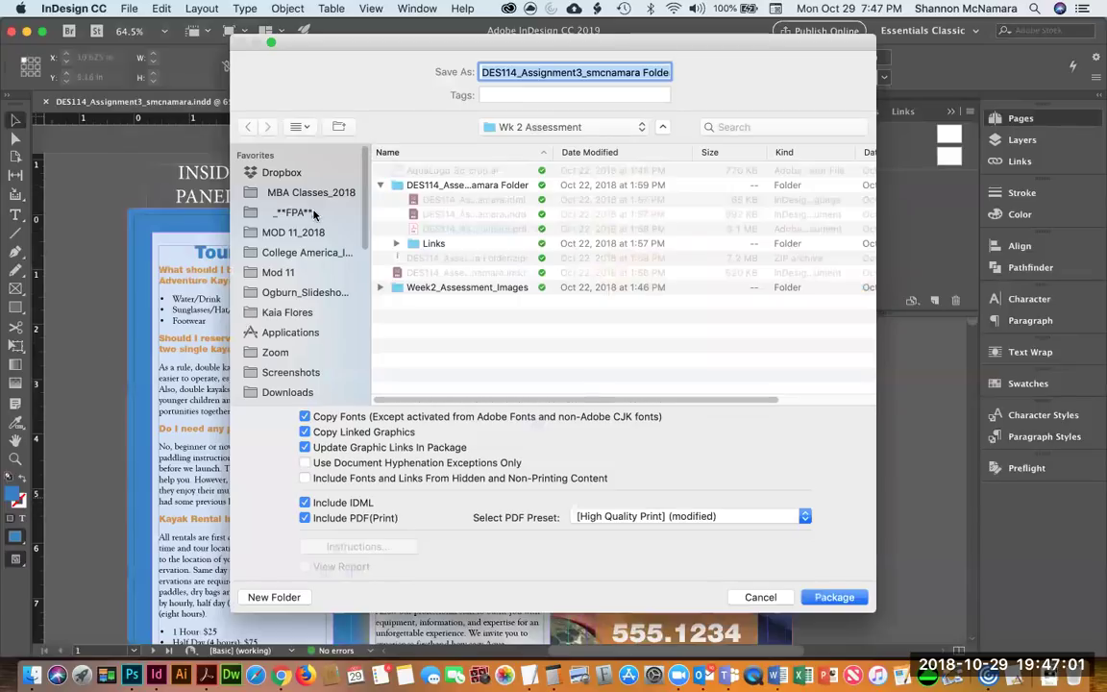
left_click(538, 132)
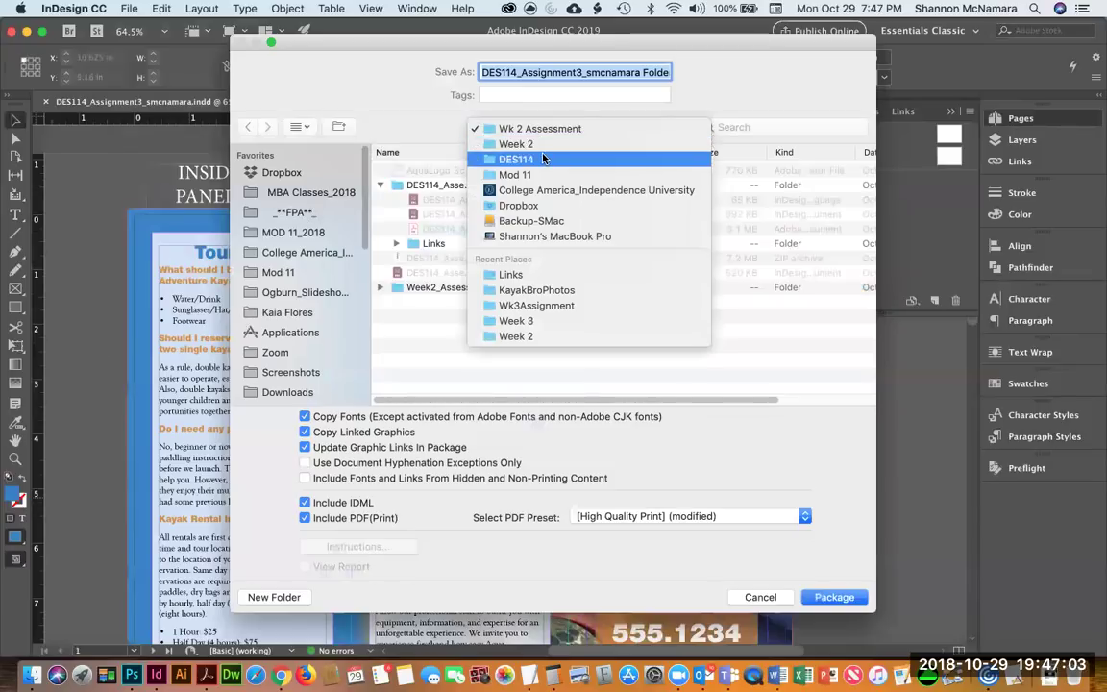
left_click(488, 138)
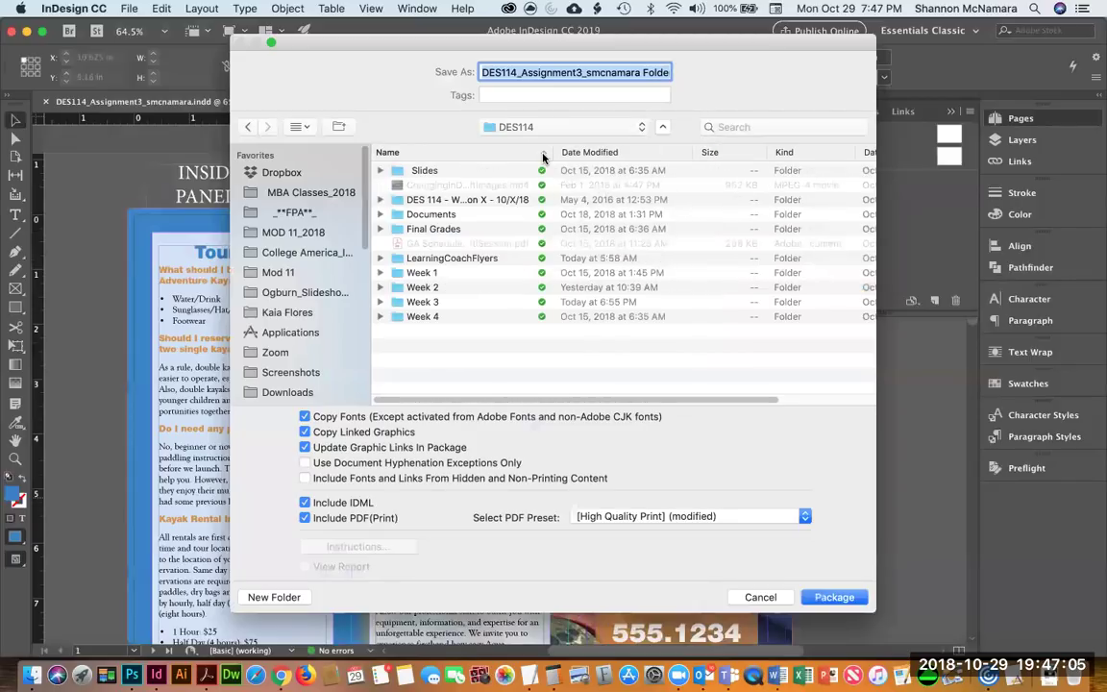
left_click(433, 306)
double_click(434, 308)
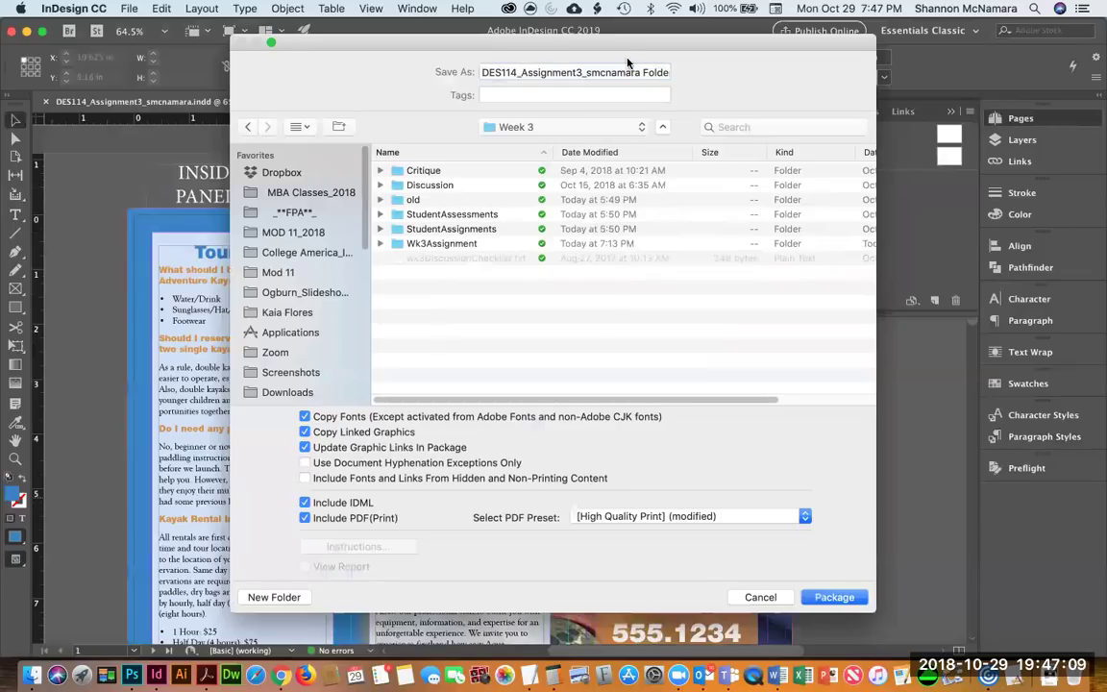
double_click(447, 247)
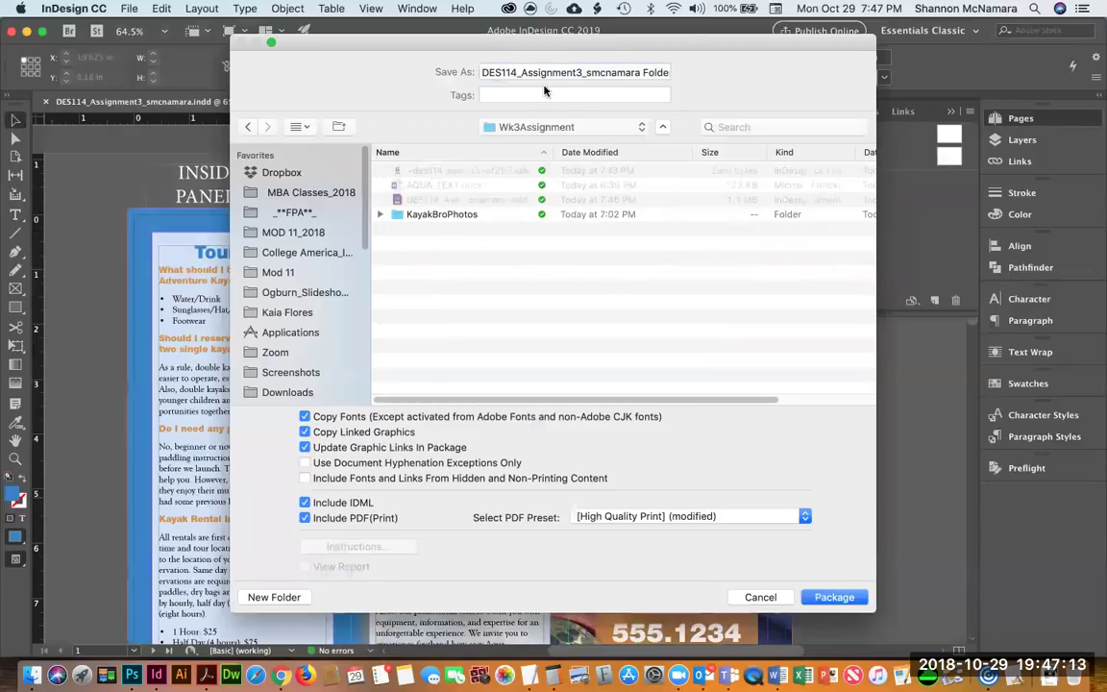
left_click_drag(582, 72, 711, 79)
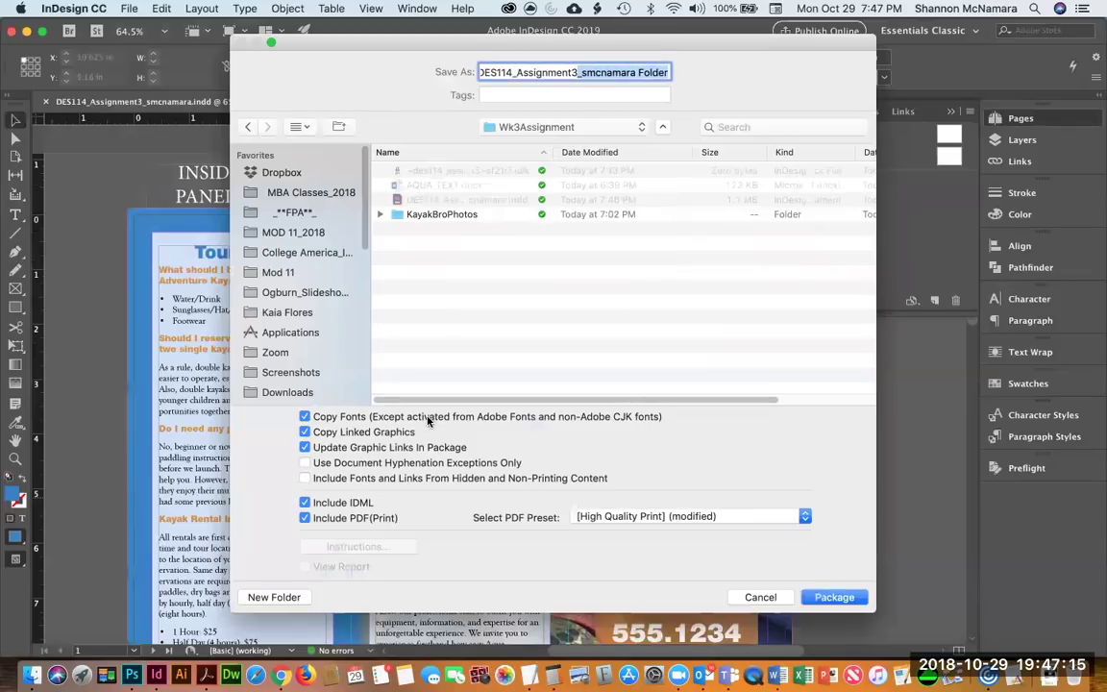
Set the package's PDF preset to All Printer Marks and create the package, accepting the font copying terms.
left_click(593, 517)
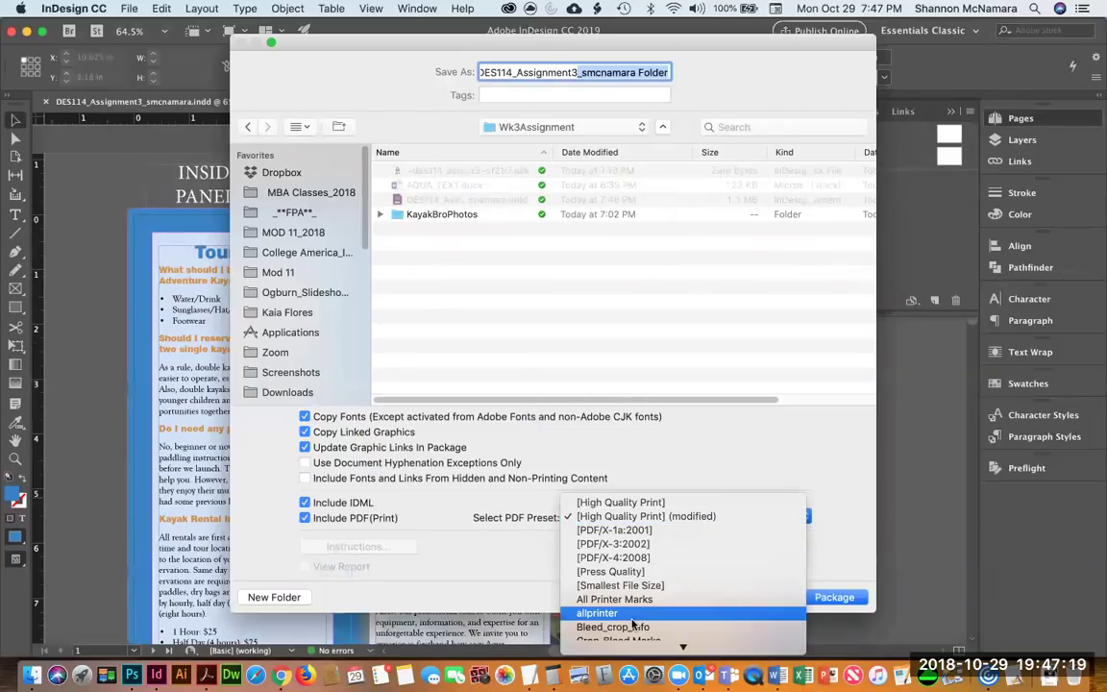
scroll(632, 634, "down", 1)
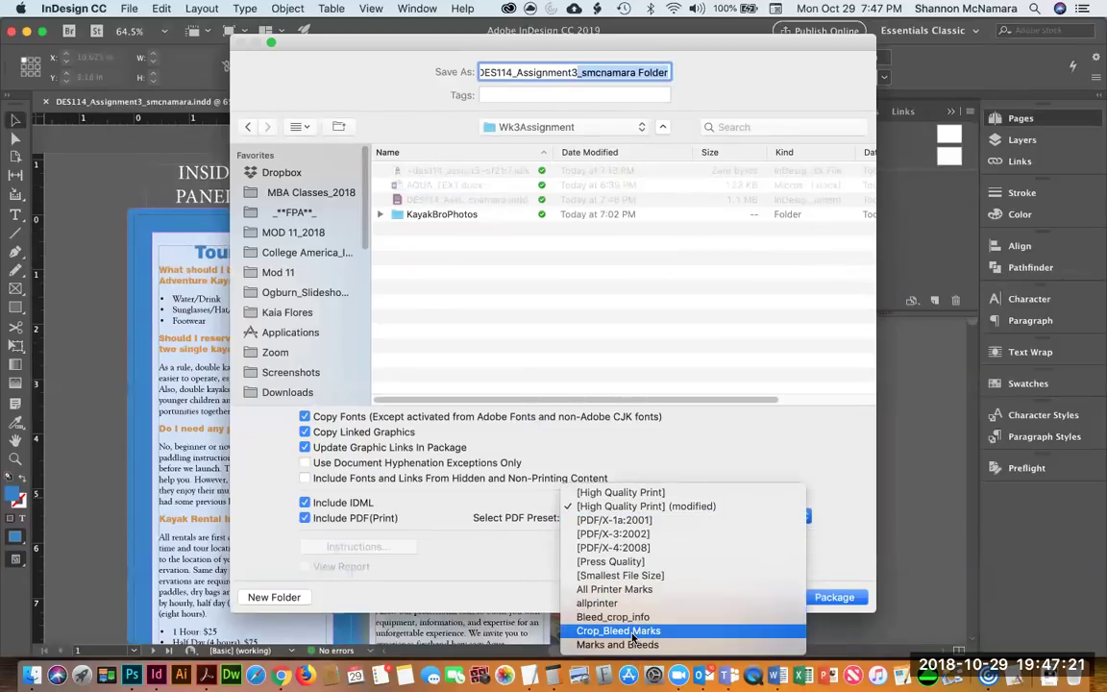
left_click(636, 592)
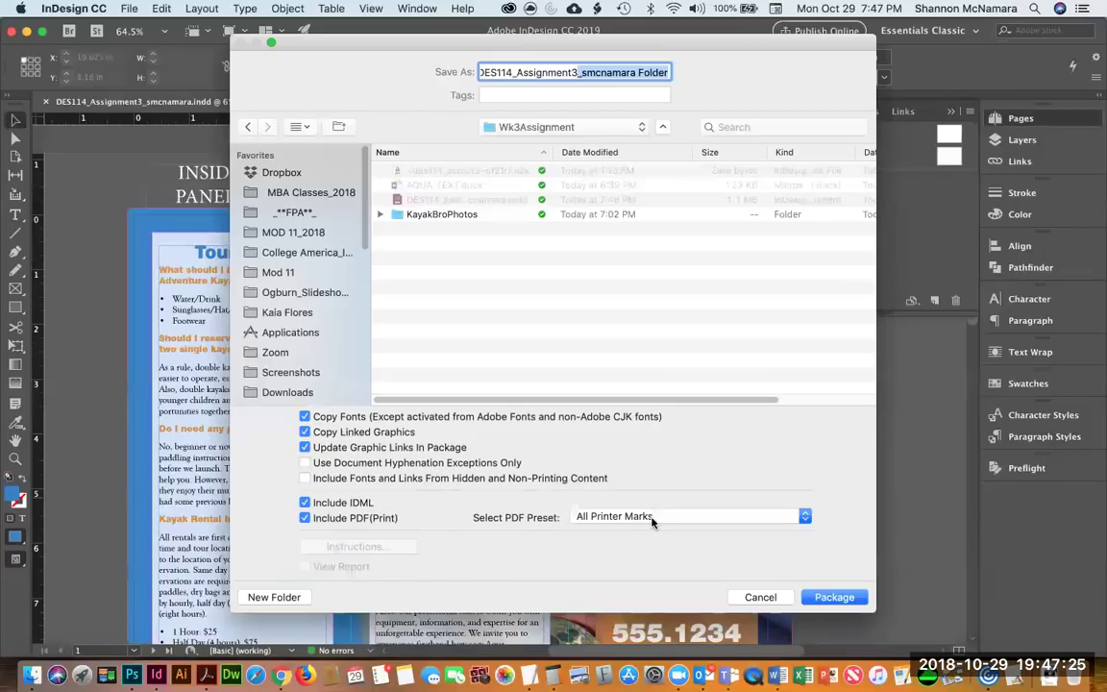
key("Return")
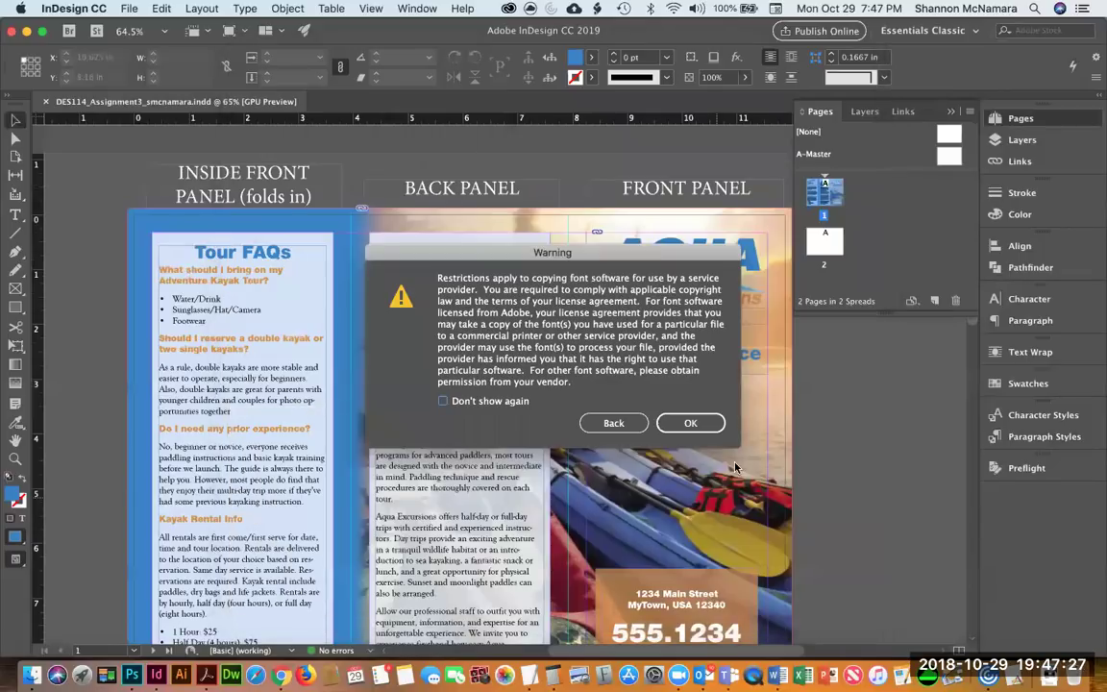
left_click(694, 423)
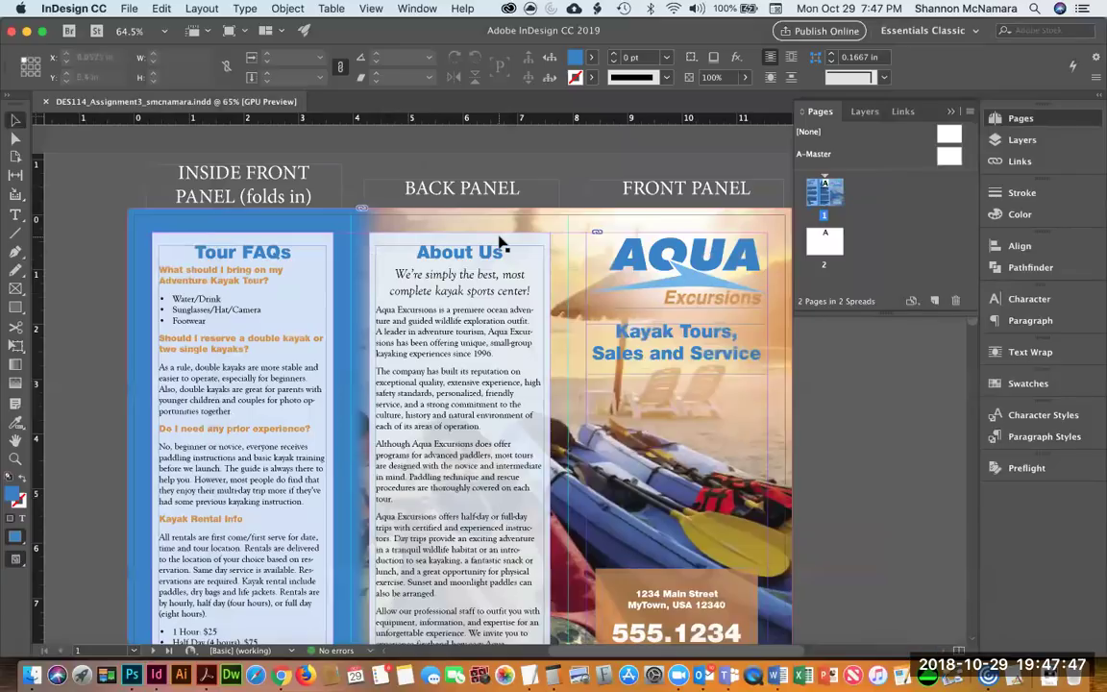
Switch to Finder and open the packaged DES114 Assignment 3 folder inside Week 3's Wk3Assignment folder.
left_click(30, 676)
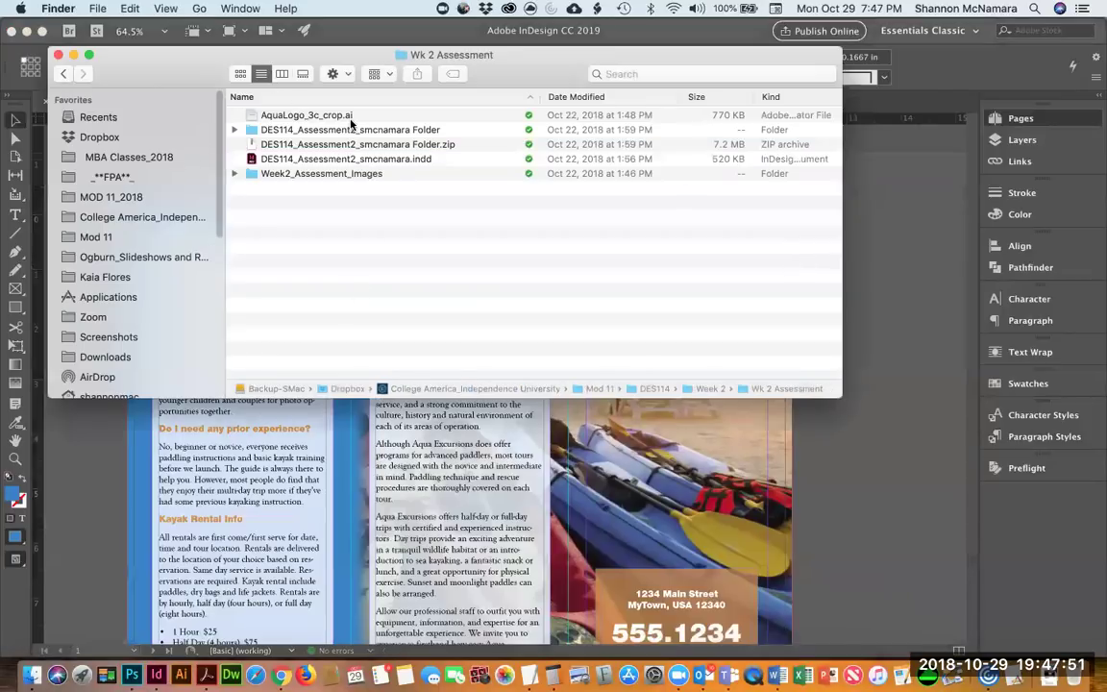
left_click(404, 54, "super")
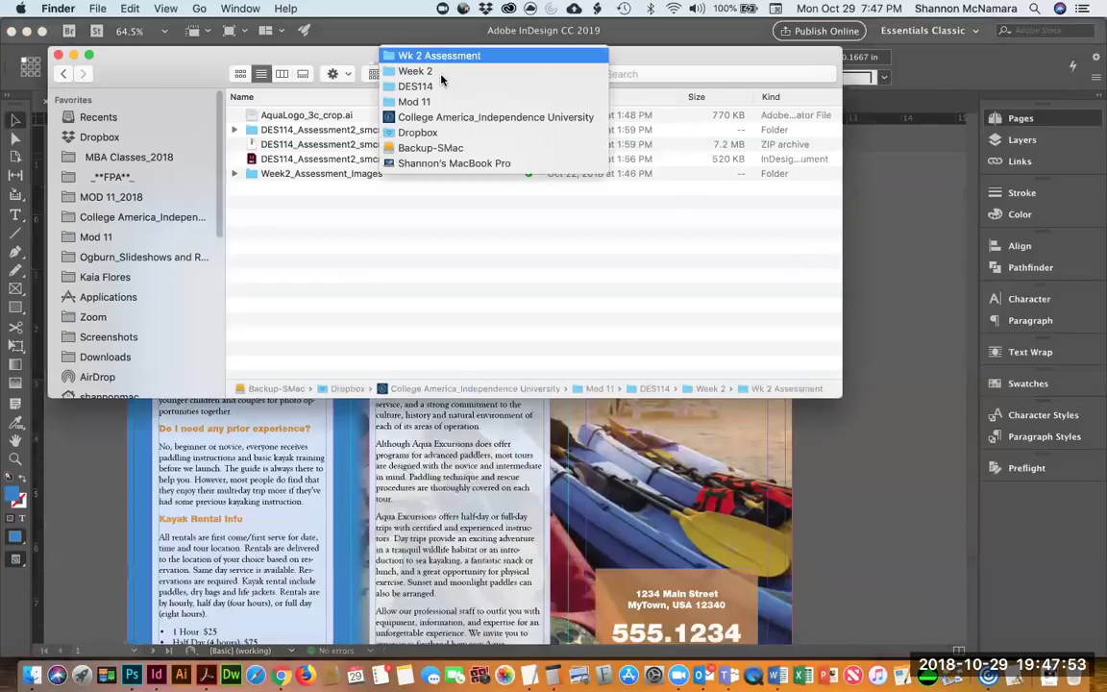
left_click(439, 86)
left_click(280, 247)
double_click(279, 247)
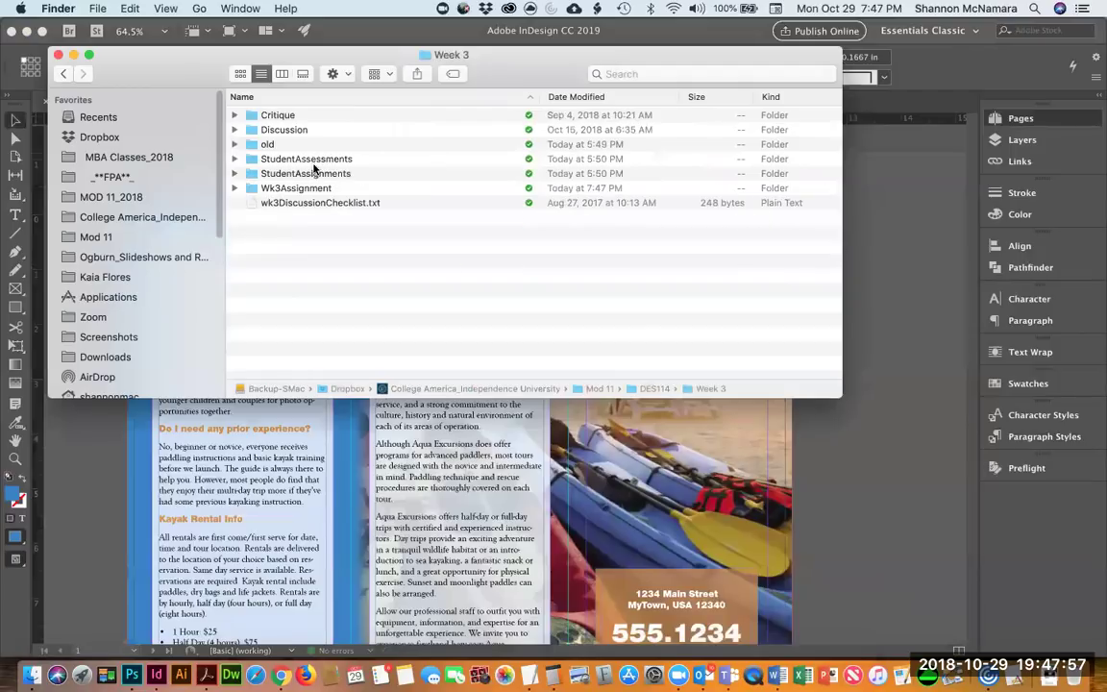
double_click(292, 187)
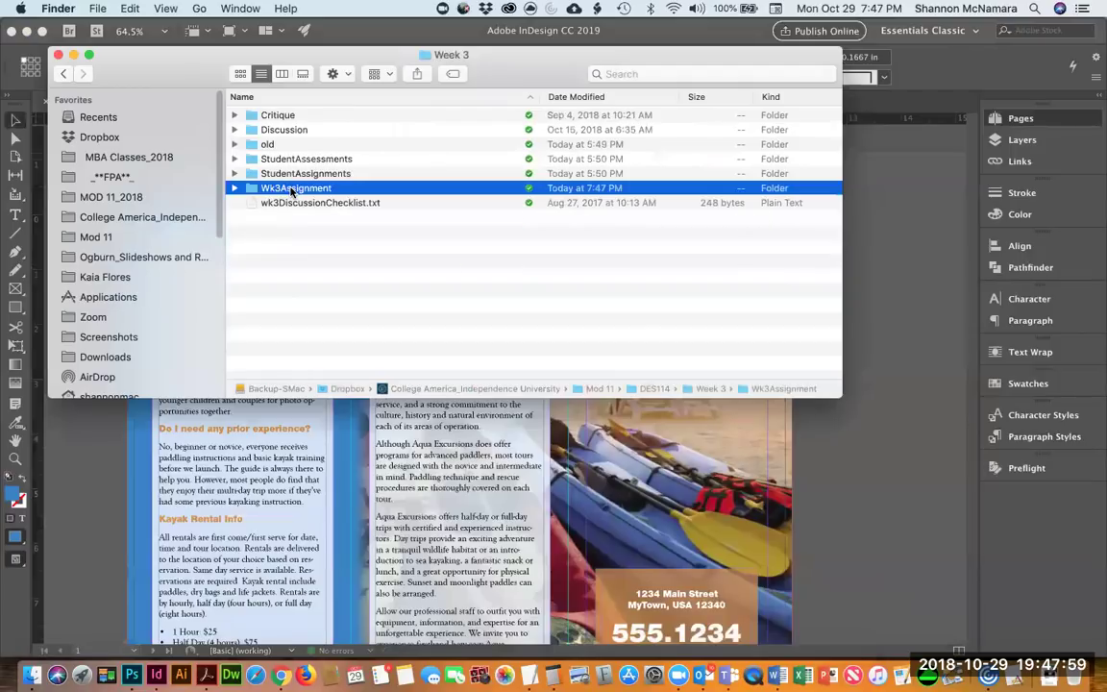
double_click(300, 145)
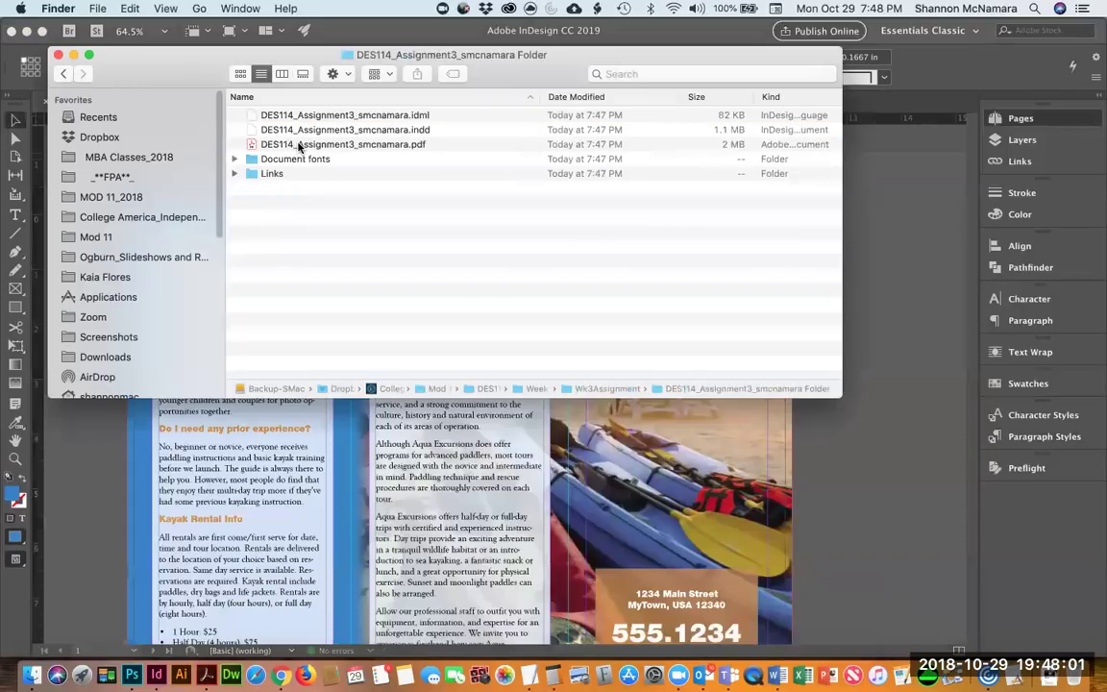
Open the packaged Assignment 3 PDF in Acrobat and examine its pages and printer marks.
left_click(421, 114)
key("Down")
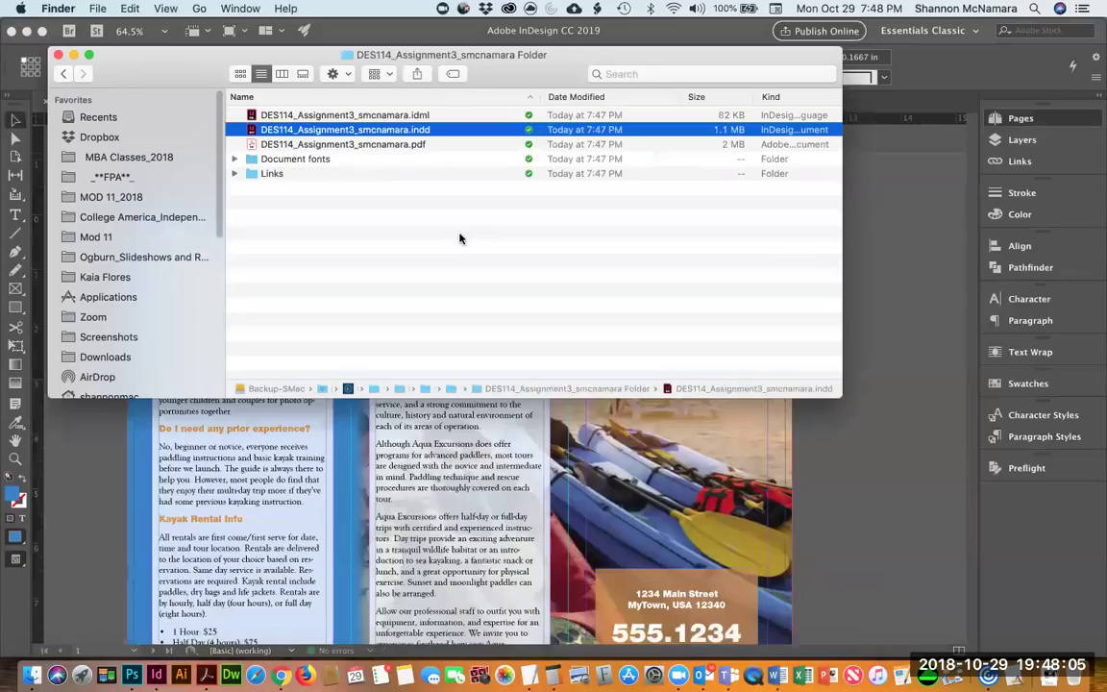
key("Down")
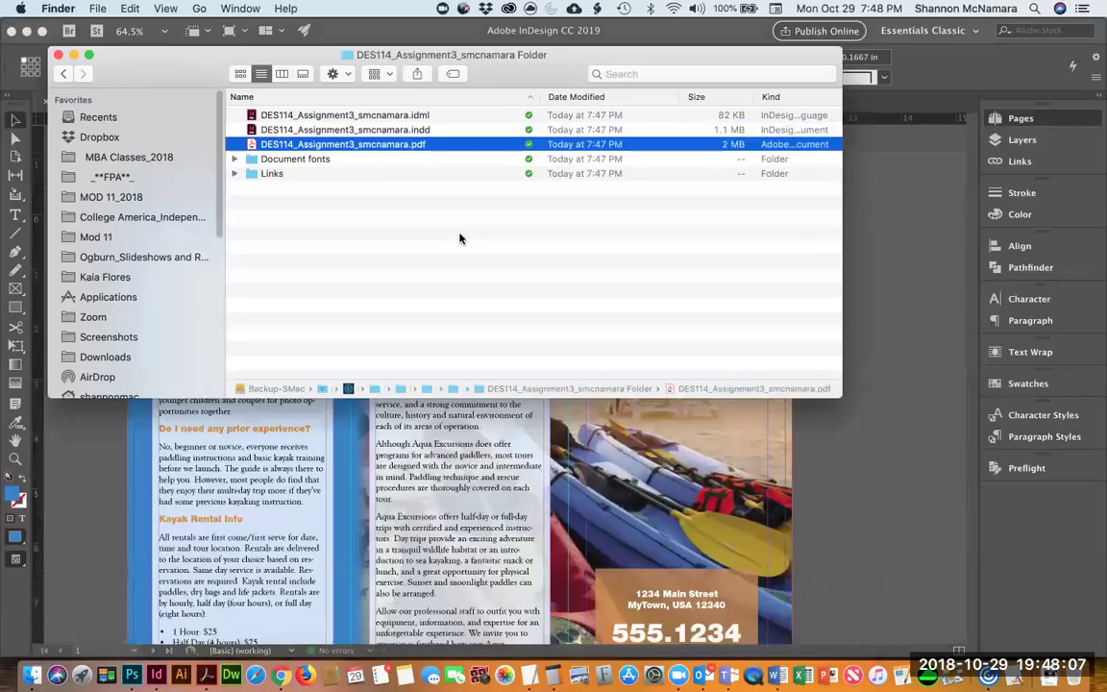
key("super+o")
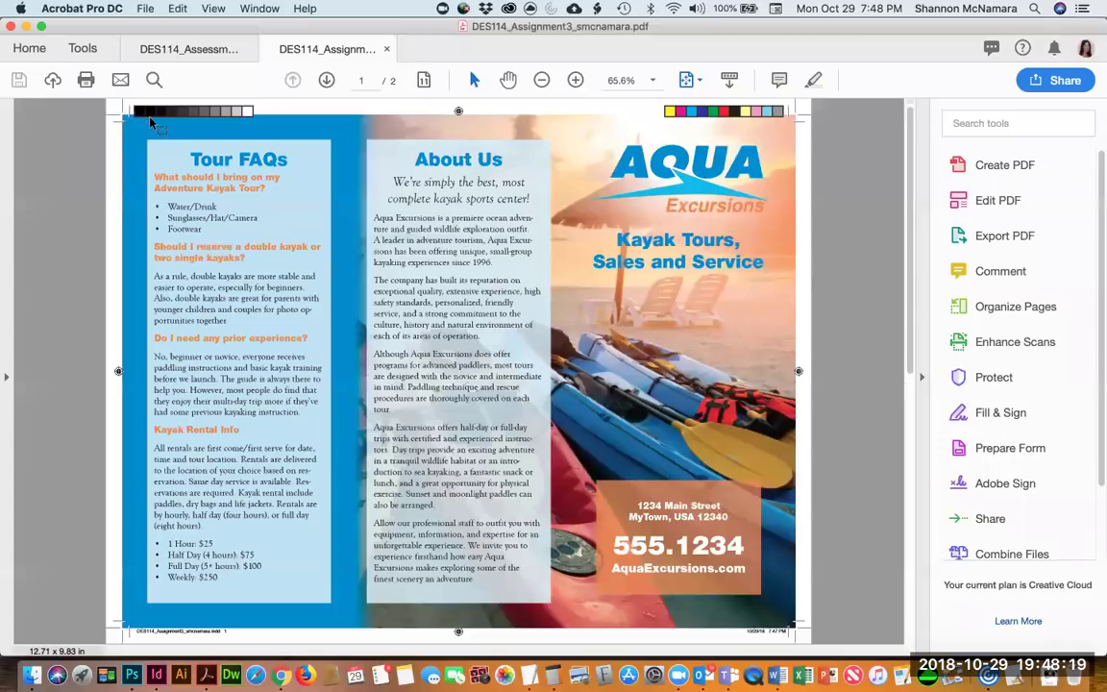
scroll(490, 274, "down", 3)
scroll(494, 280, "up", 3)
Close the Assignment 3 PDF and the Assessment 2 PDF, discarding the changes made to the latter.
key("super+w")
key("super+w")
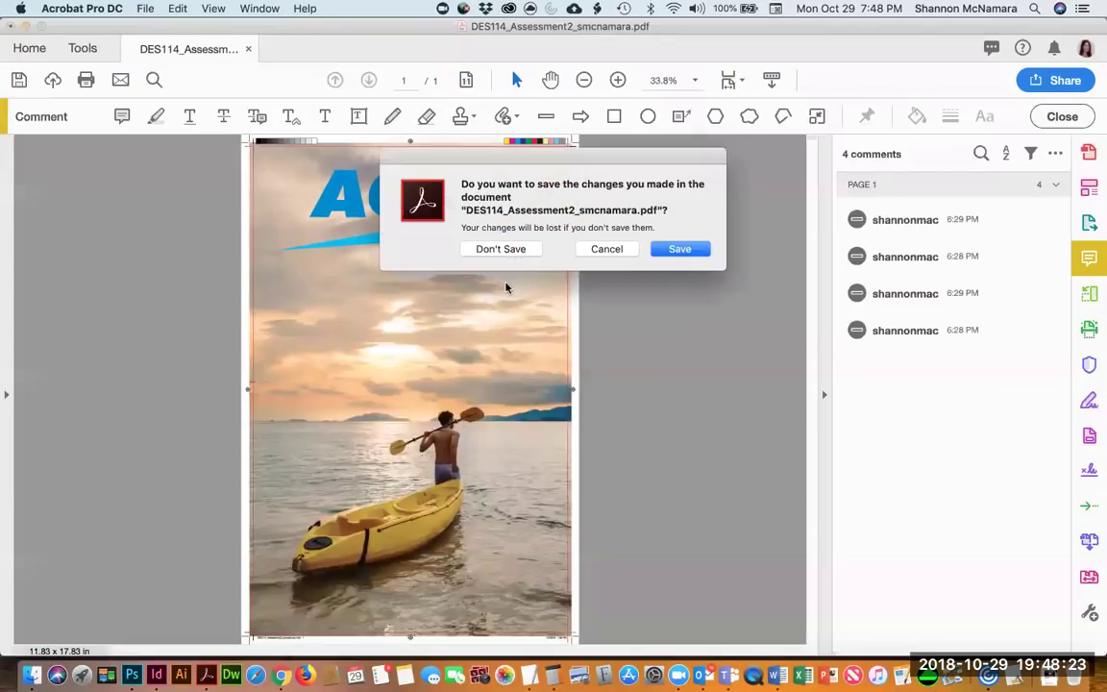
left_click(500, 249)
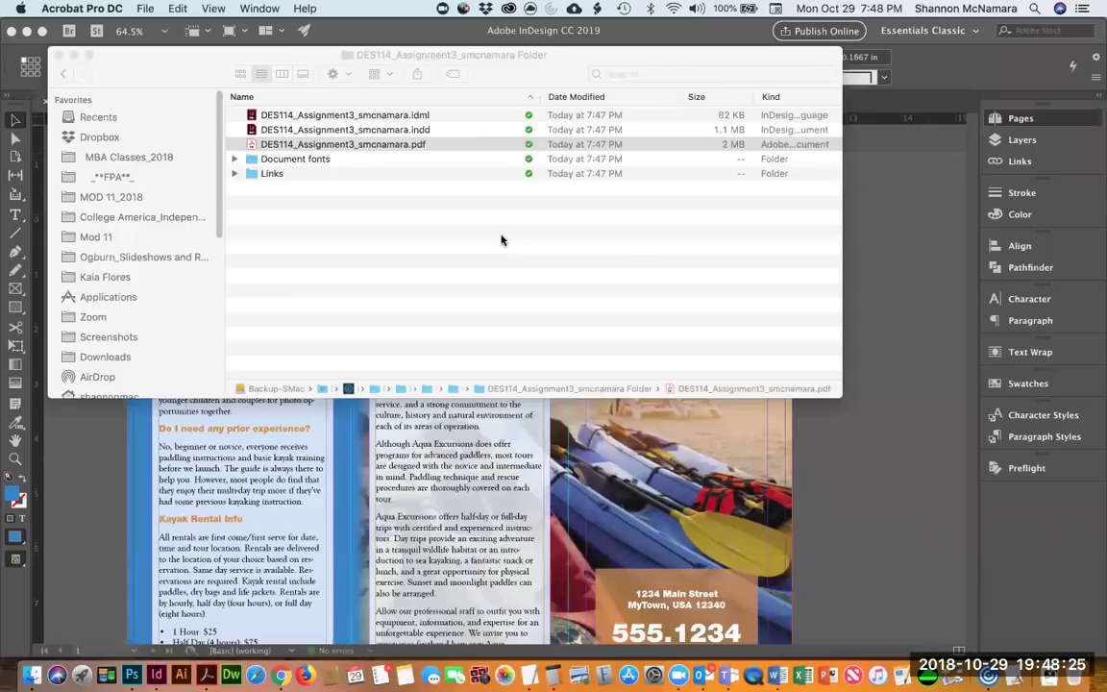
Check the Document fonts and Links folders inside the packaged Assignment 3 folder.
left_click(259, 158)
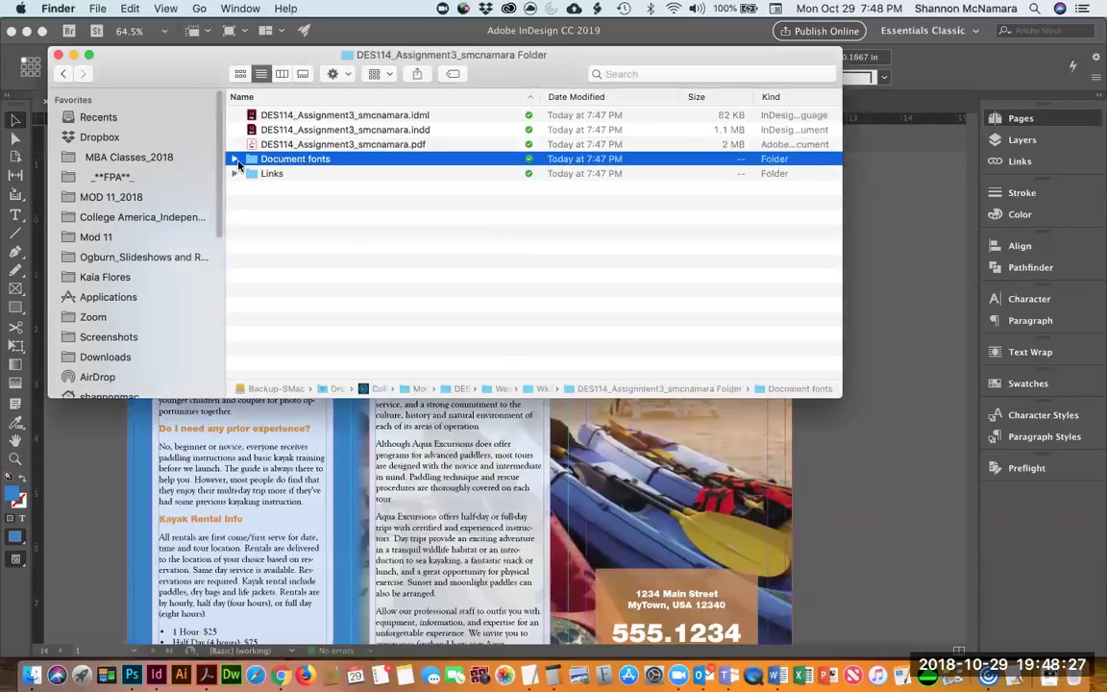
left_click(236, 159)
left_click(235, 159)
left_click(248, 177)
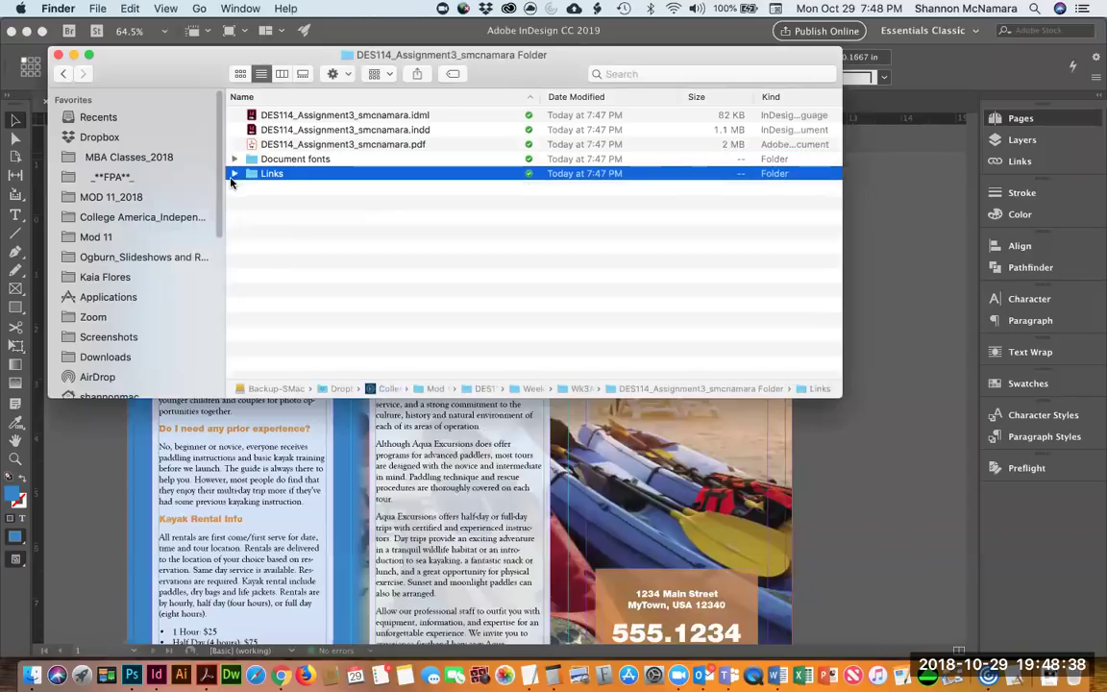
Go up to the Wk3Assignment folder and compress the packaged Assignment 3 folder into a ZIP archive.
left_click(426, 60, "super")
left_click(425, 70)
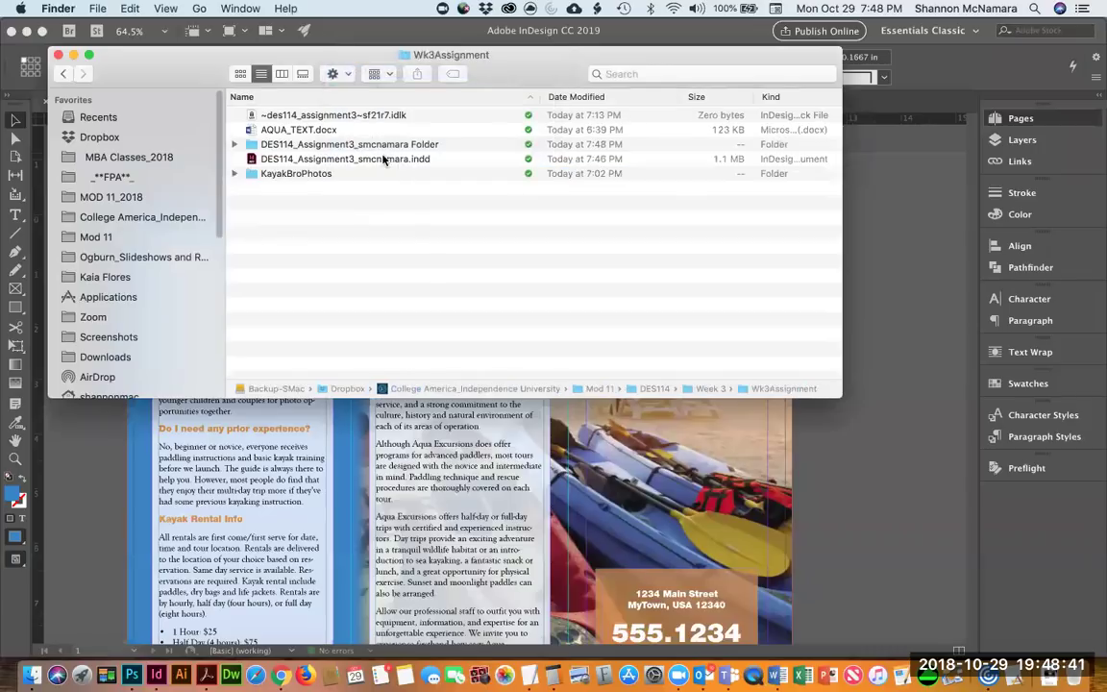
left_click(379, 146)
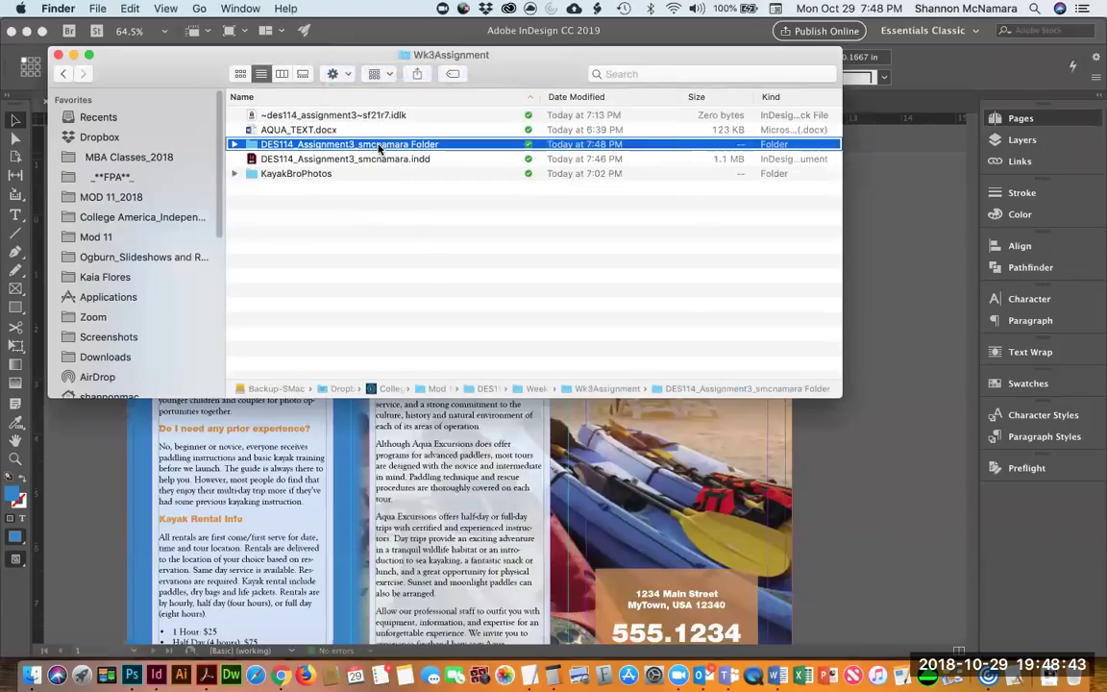
right_click(380, 145)
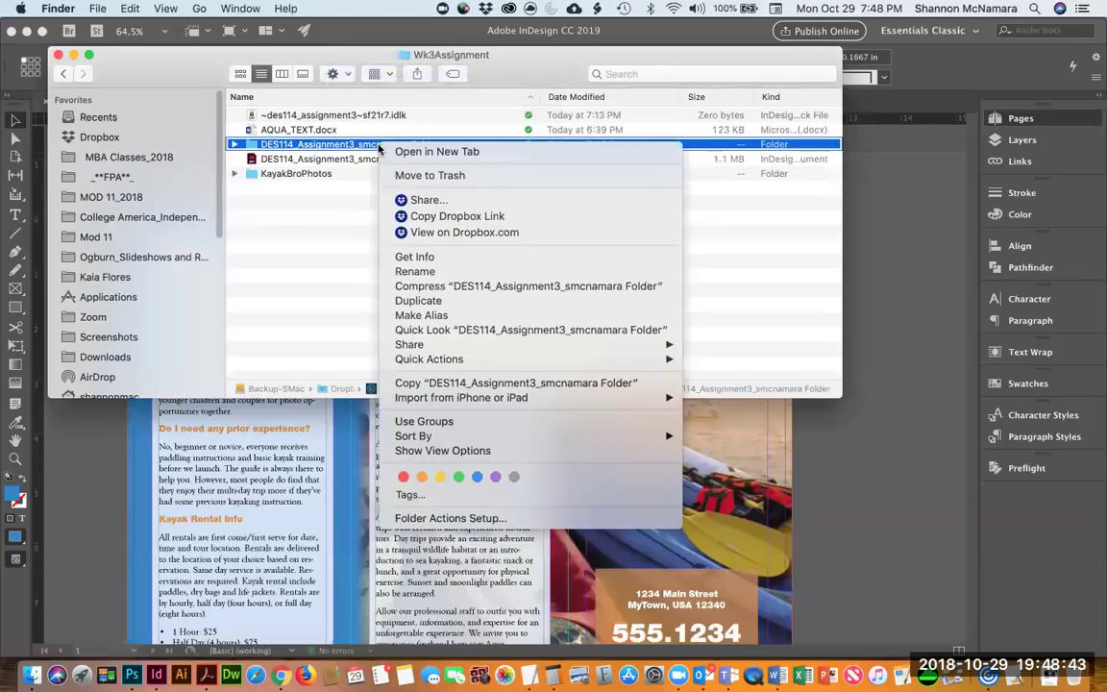
left_click(426, 285)
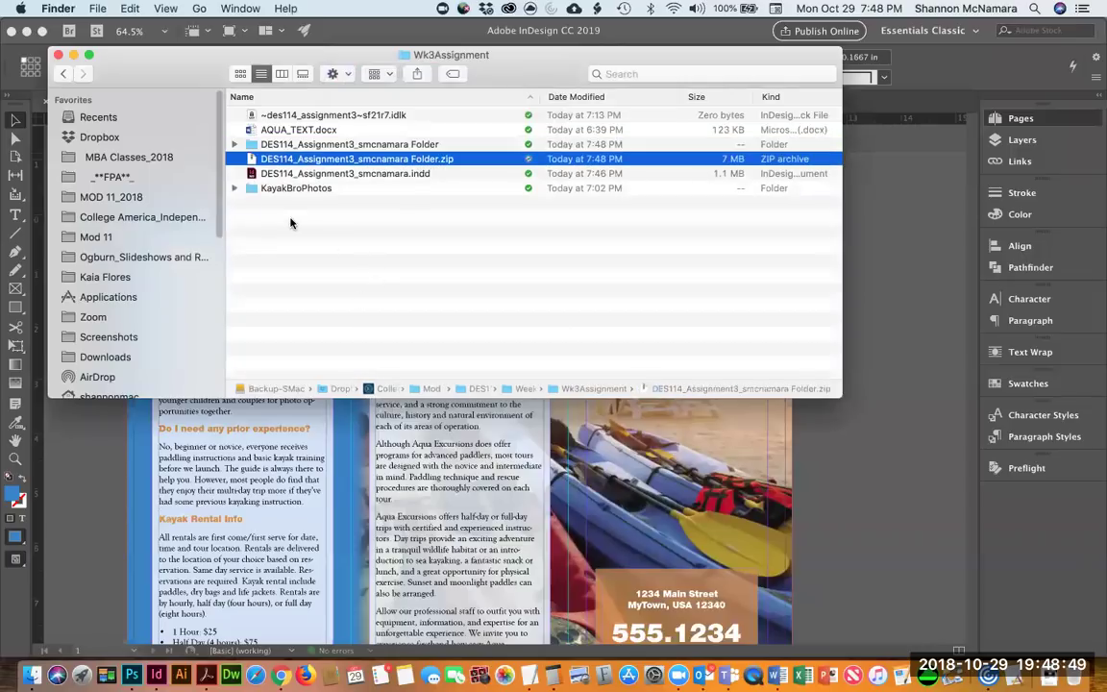
Expand the packaged Assignment 3 folder to review its contents and select the PDF inside it.
left_click(239, 148)
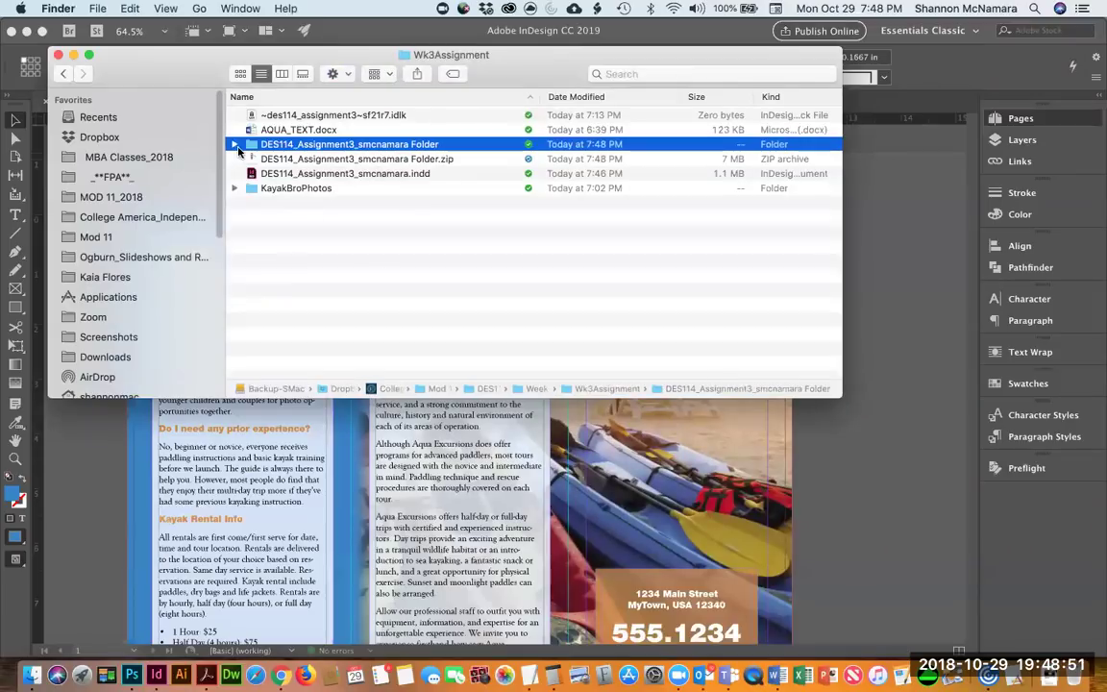
left_click(237, 146)
left_click(363, 188)
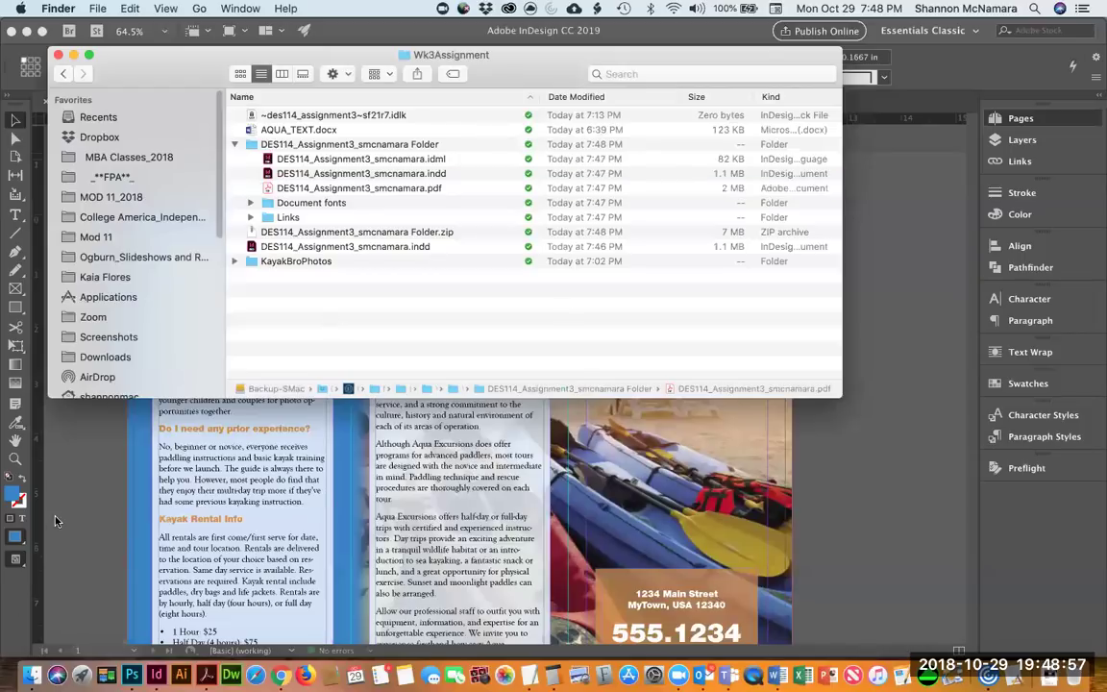
Switch to Chrome and open the Week 3 Assessment on campaign signage to read its background, prompt and signage specifications.
left_click(280, 674)
scroll(639, 412, "down", 15)
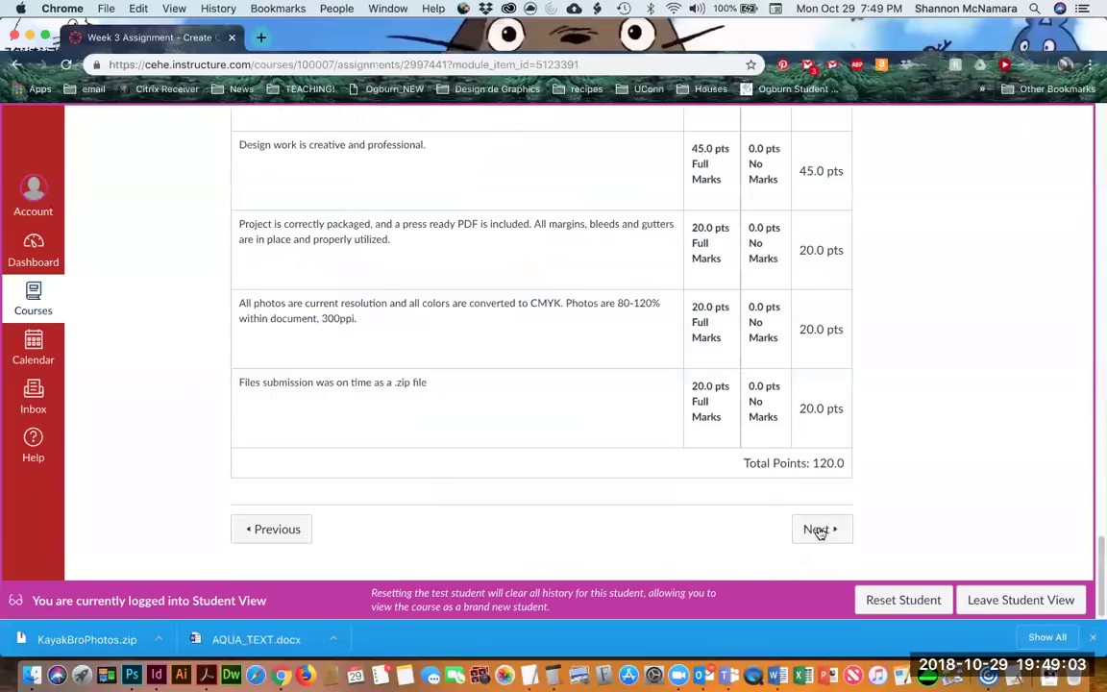
left_click(819, 528)
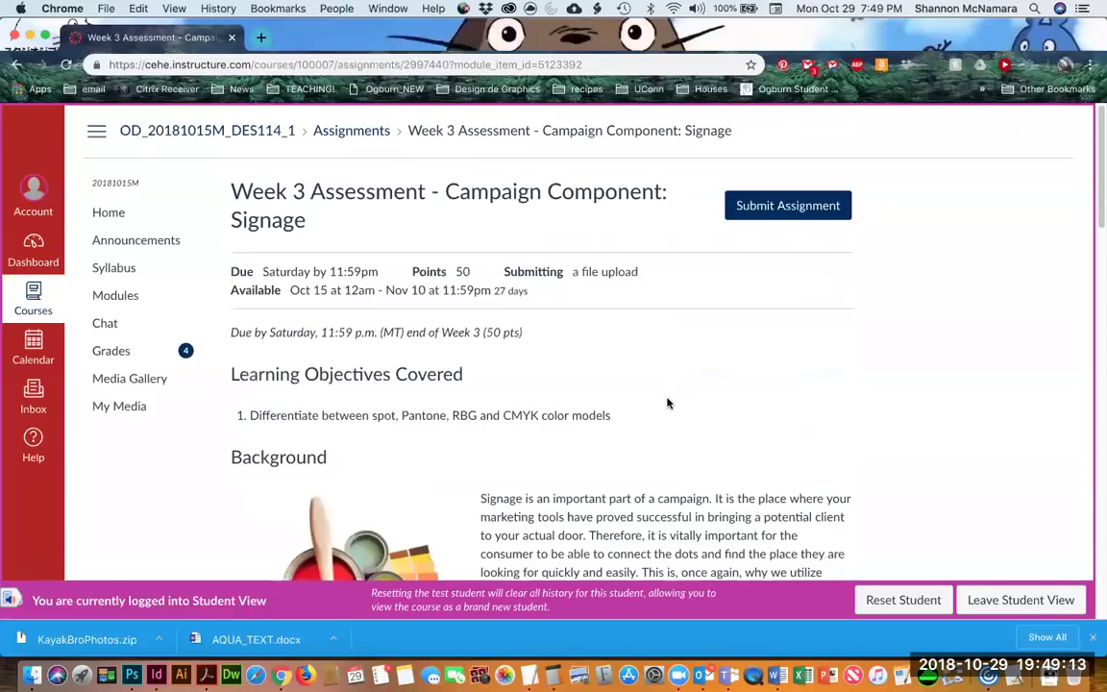
scroll(660, 402, "down", 5)
scroll(659, 402, "down", 3)
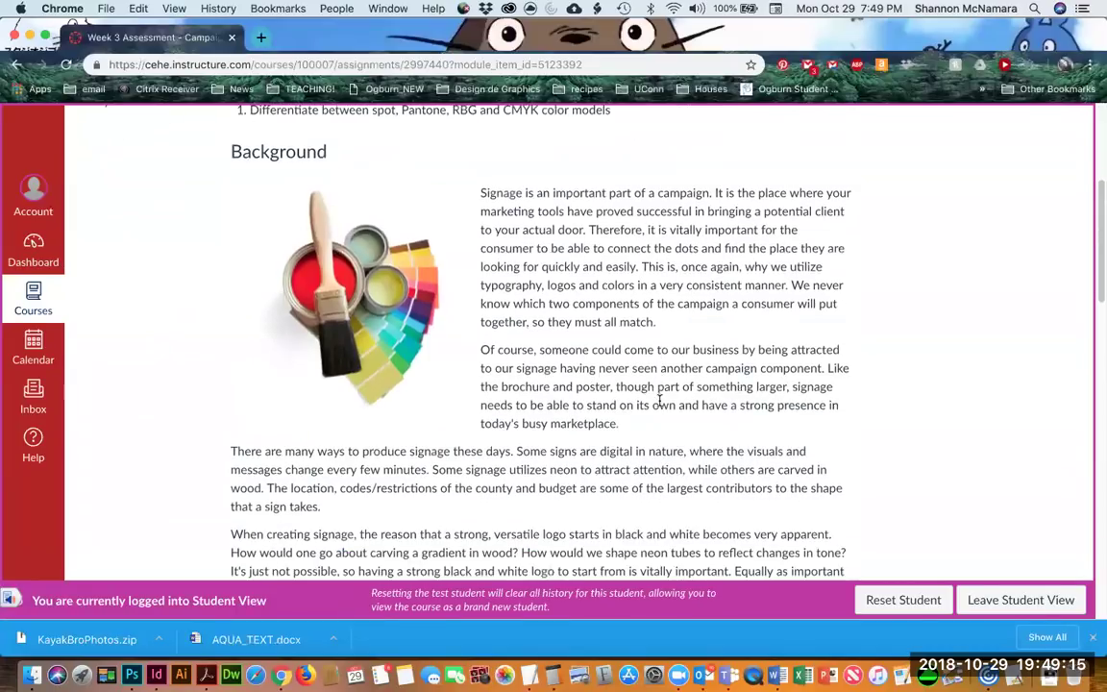
scroll(630, 287, "up", 5)
scroll(631, 285, "down", 4)
scroll(632, 284, "down", 8)
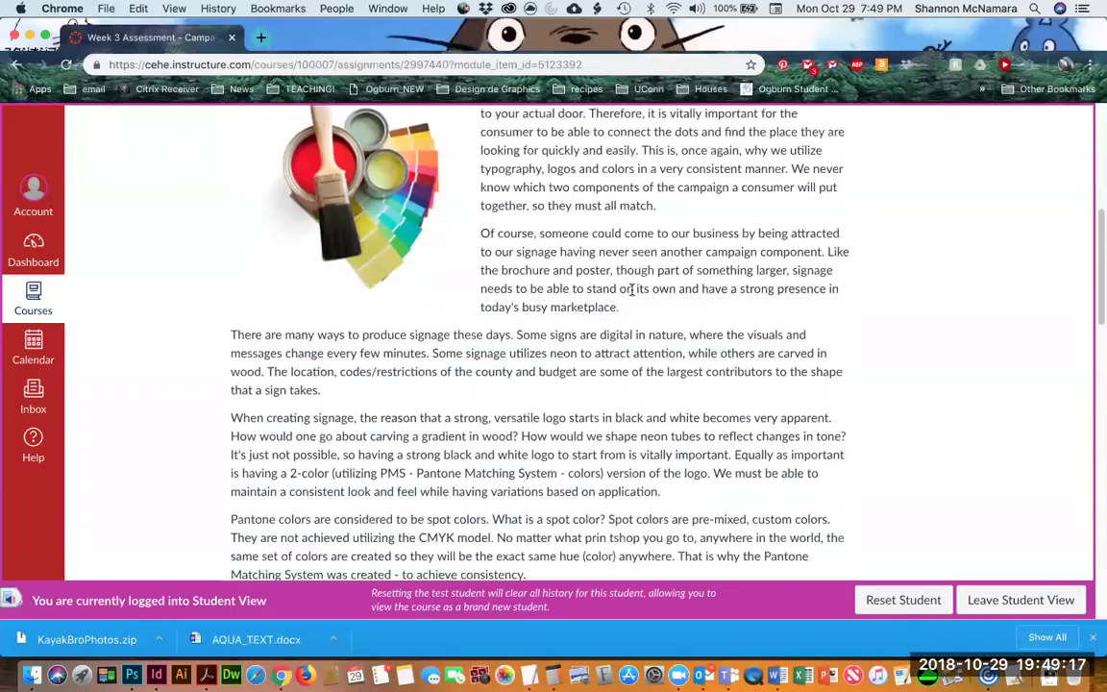
scroll(639, 295, "down", 2)
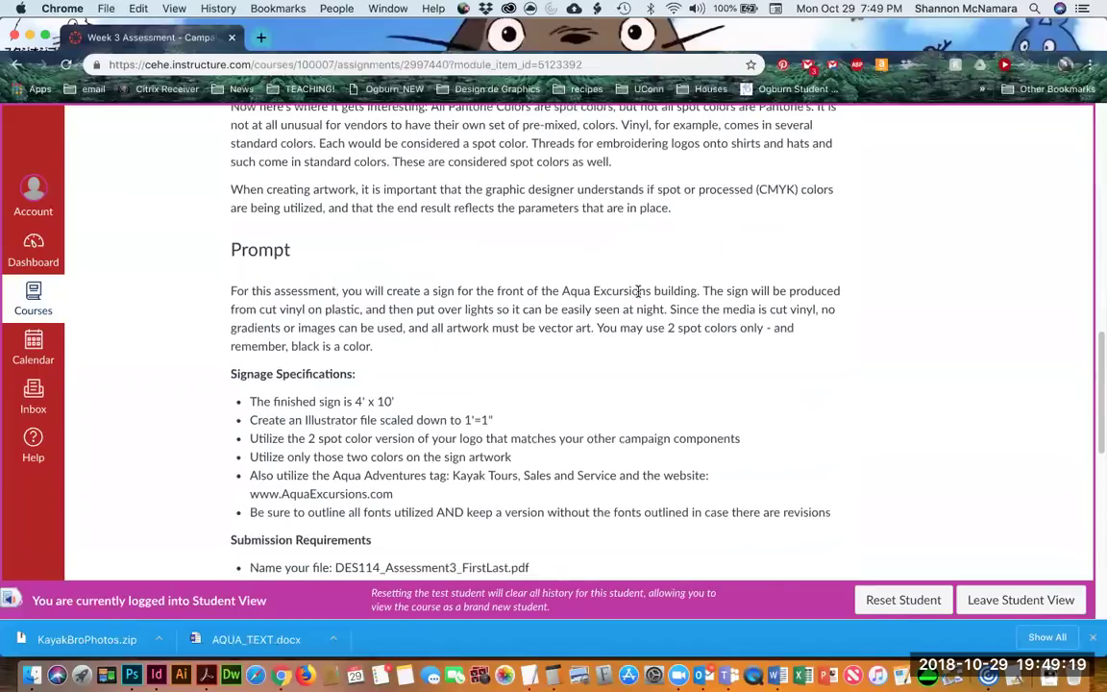
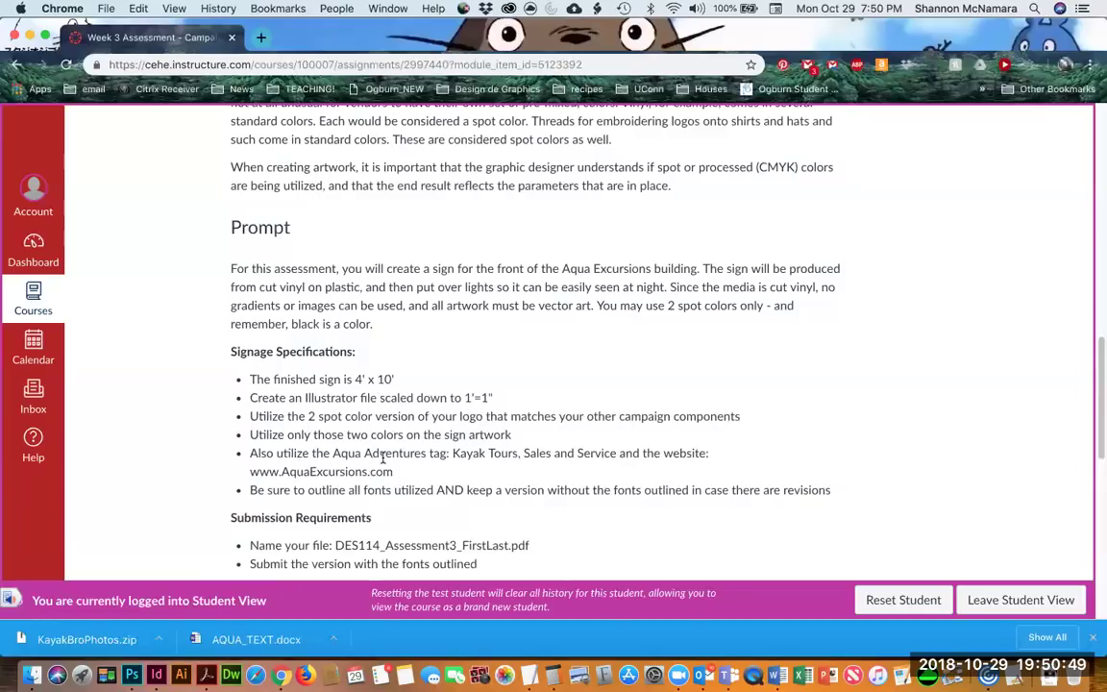
left_click_drag(453, 453, 617, 454)
left_click_drag(249, 472, 616, 454)
left_click_drag(249, 472, 393, 472)
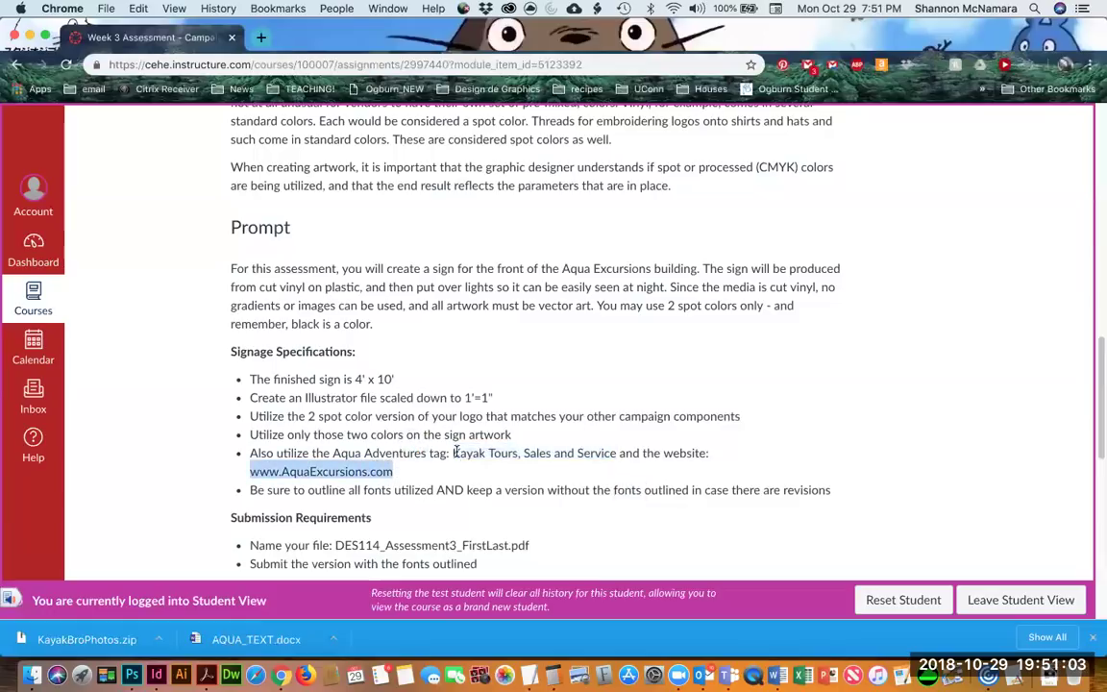
left_click_drag(453, 453, 502, 475)
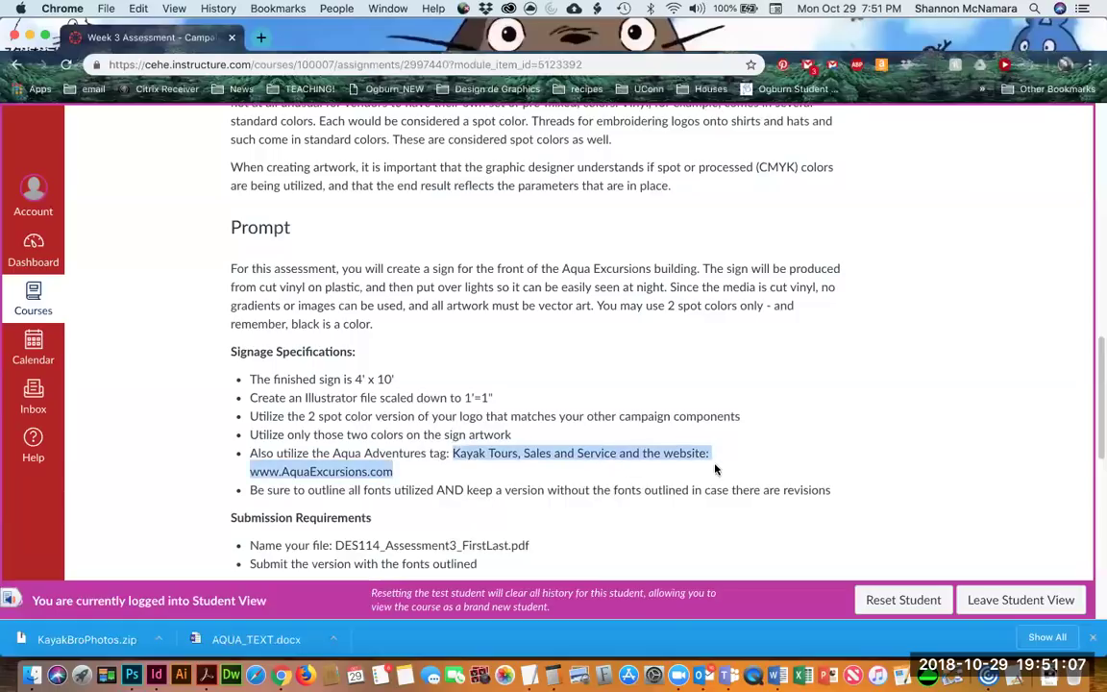
left_click(453, 454)
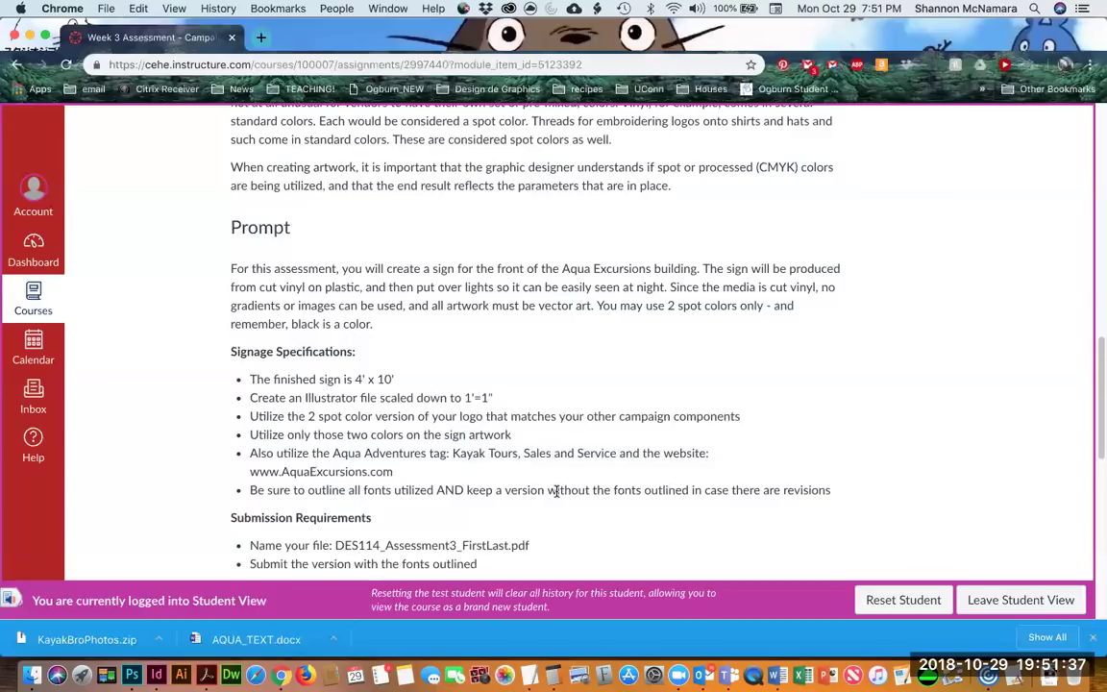
Examine the Week 3 Assessment's submission requirements for the file name, format and font outlining.
scroll(556, 490, "down", 1)
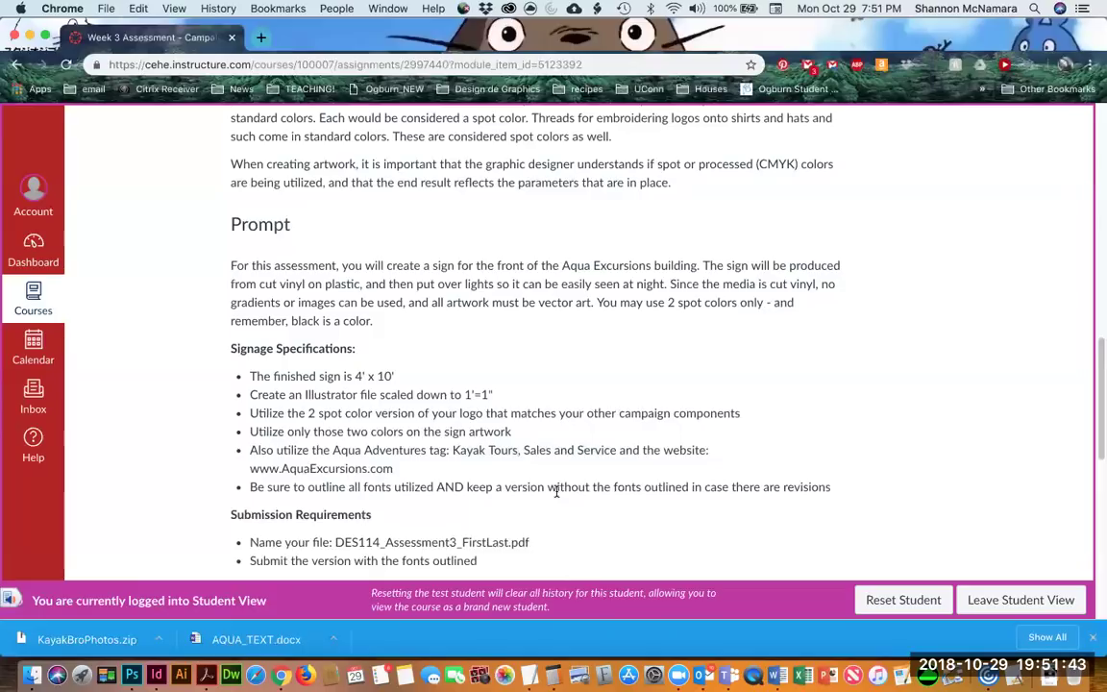
scroll(558, 490, "down", 2)
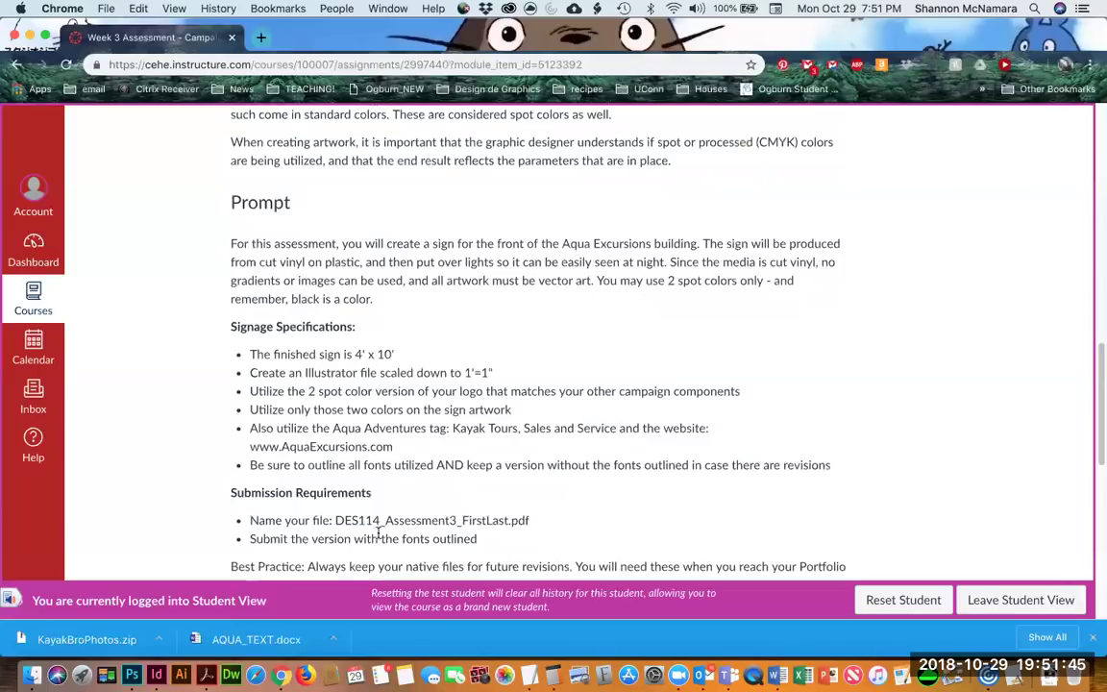
scroll(378, 531, "down", 2)
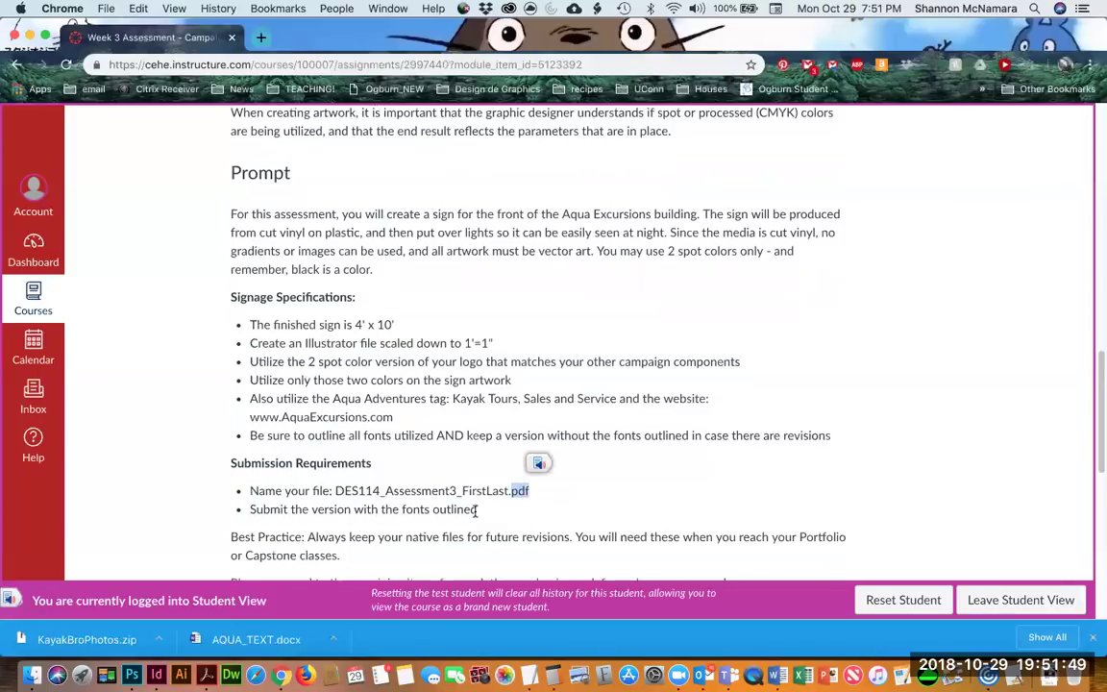
scroll(362, 493, "down", 5)
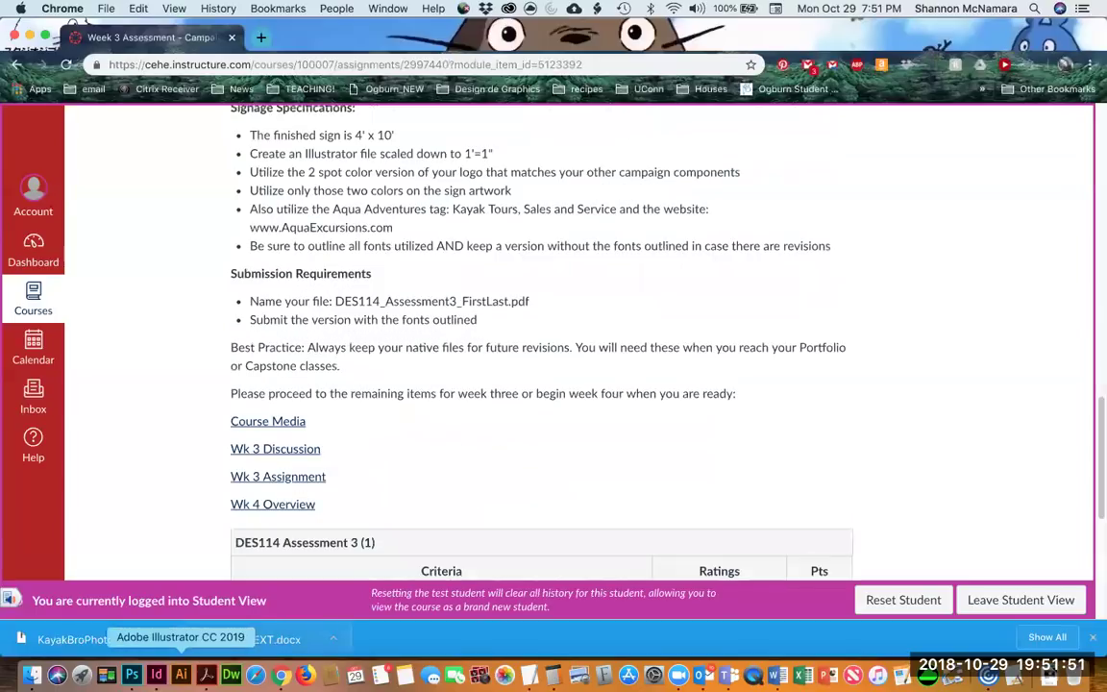
Switch to Illustrator and create a CMYK document 10 in wide and 4 in high for the sign.
left_click(181, 676)
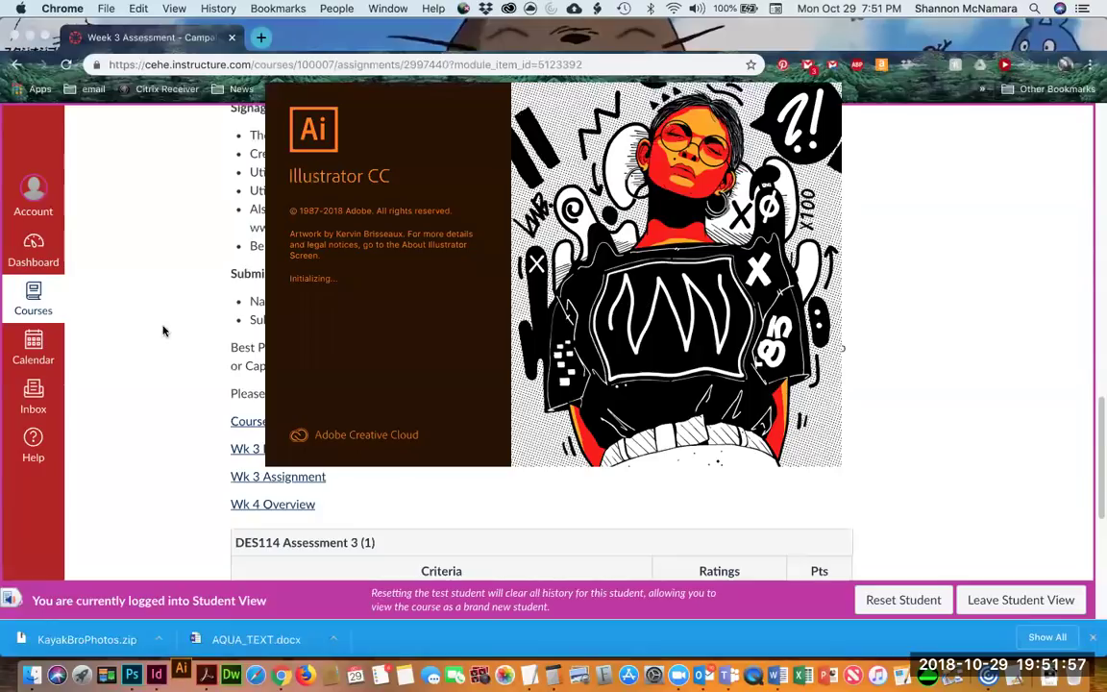
left_click(149, 299)
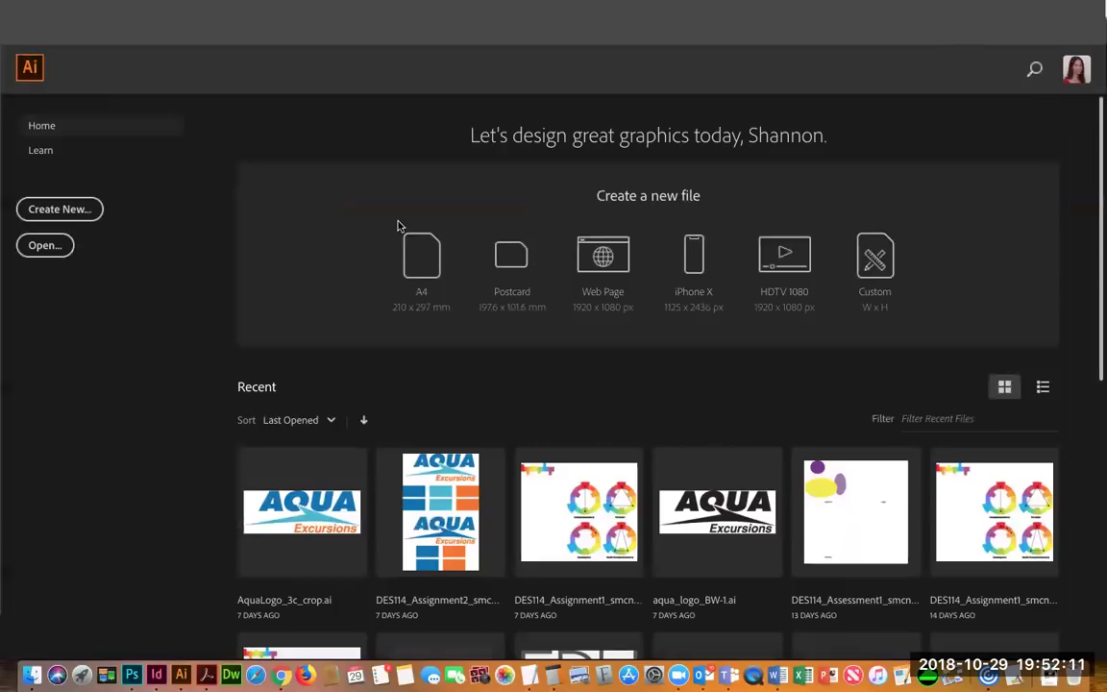
left_click(60, 209)
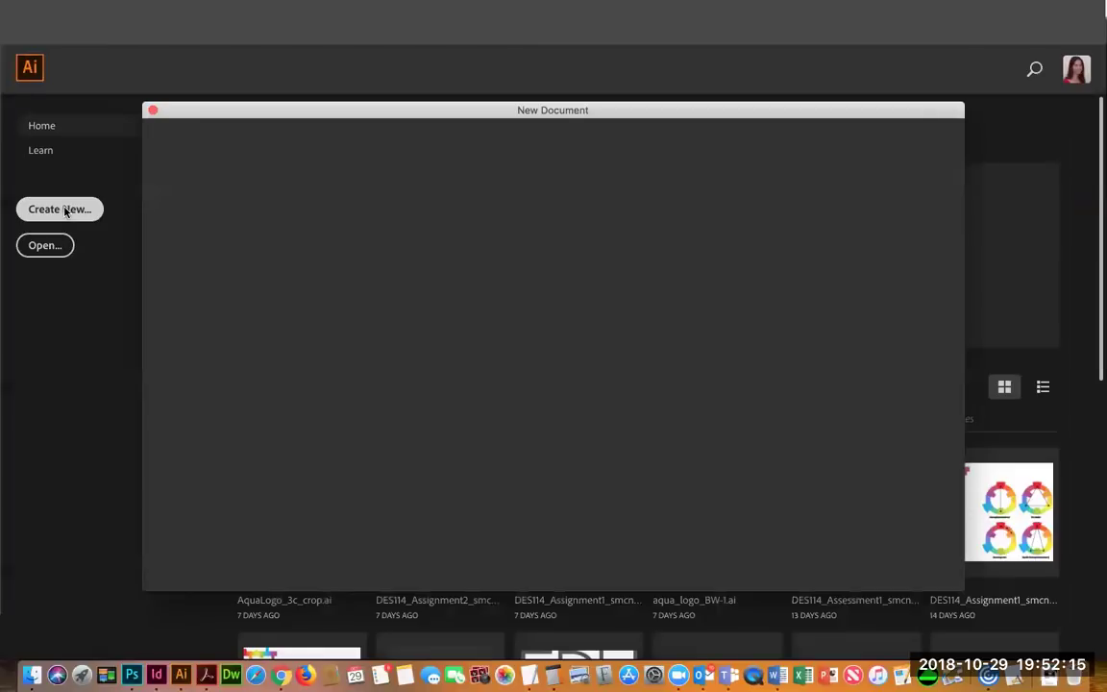
left_click(818, 293)
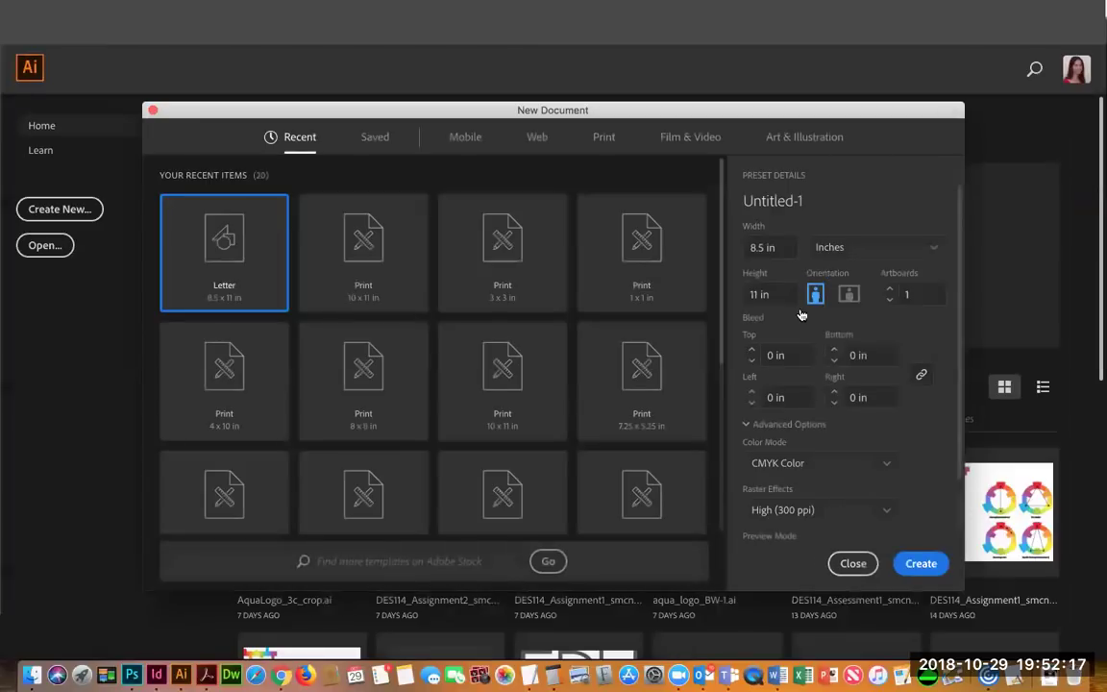
type("10")
key("Tab")
type("4")
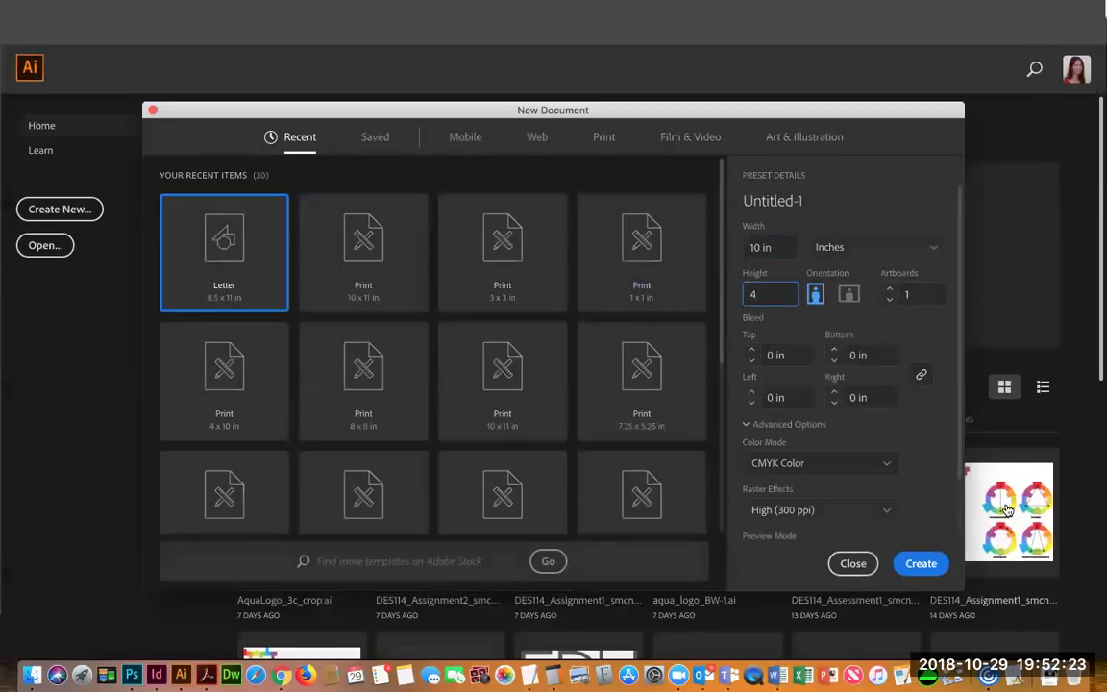
left_click(920, 563)
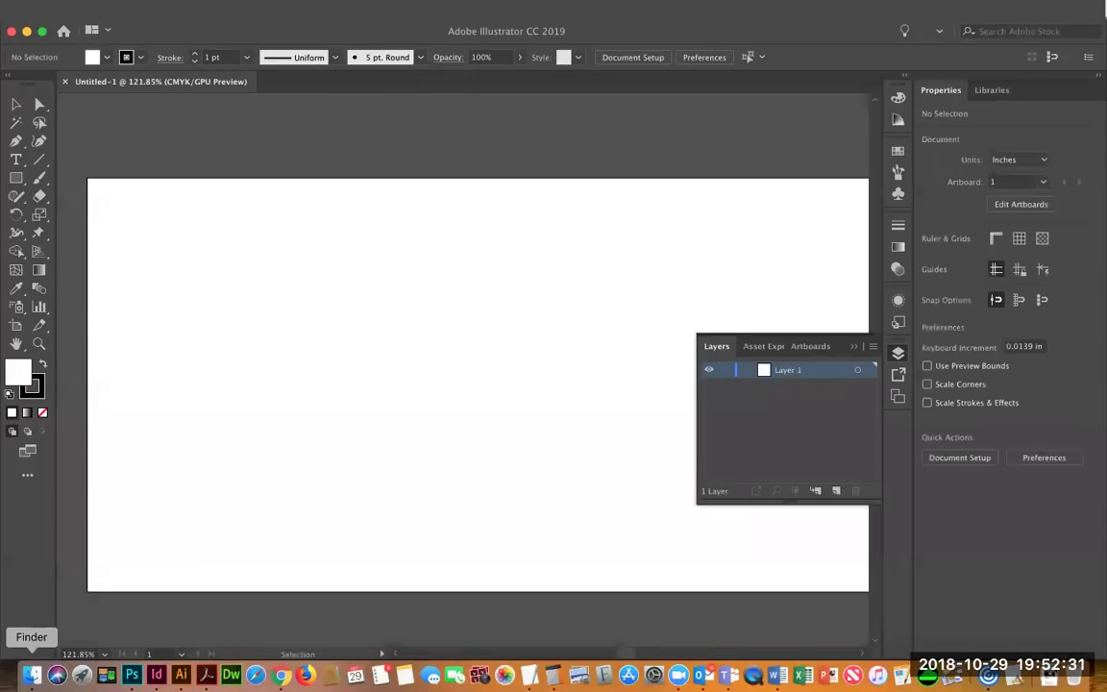
Return to Chrome and recheck which version of the logo the signage specifications require.
left_click(32, 675)
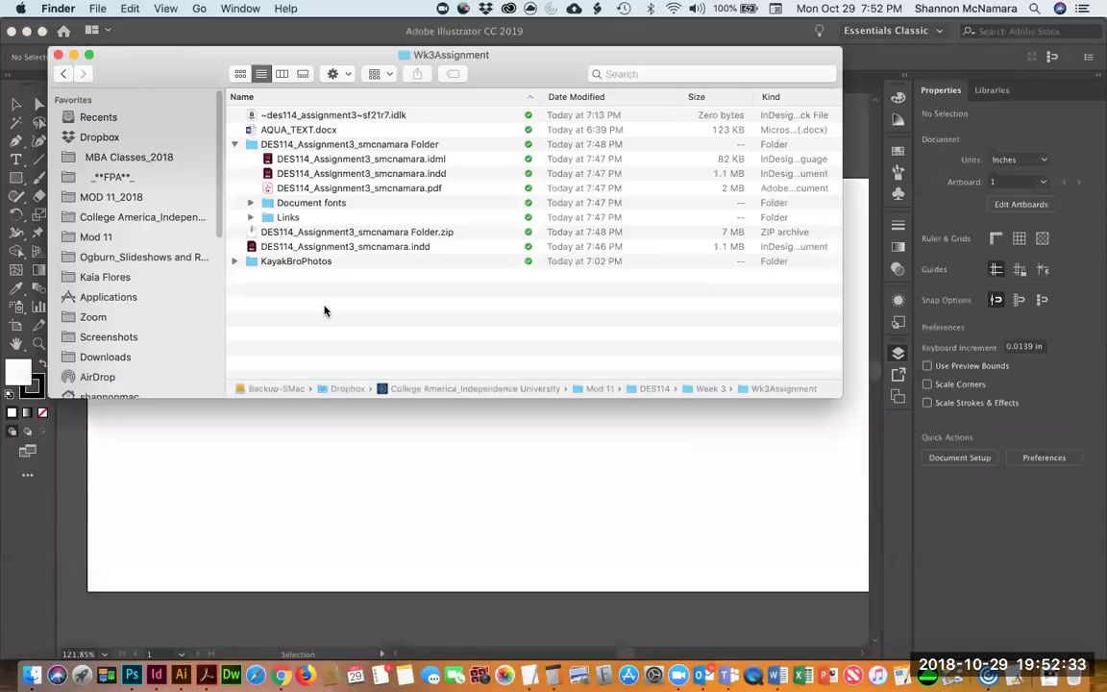
left_click(285, 538)
key("super+Tab")
key("super+Tab")
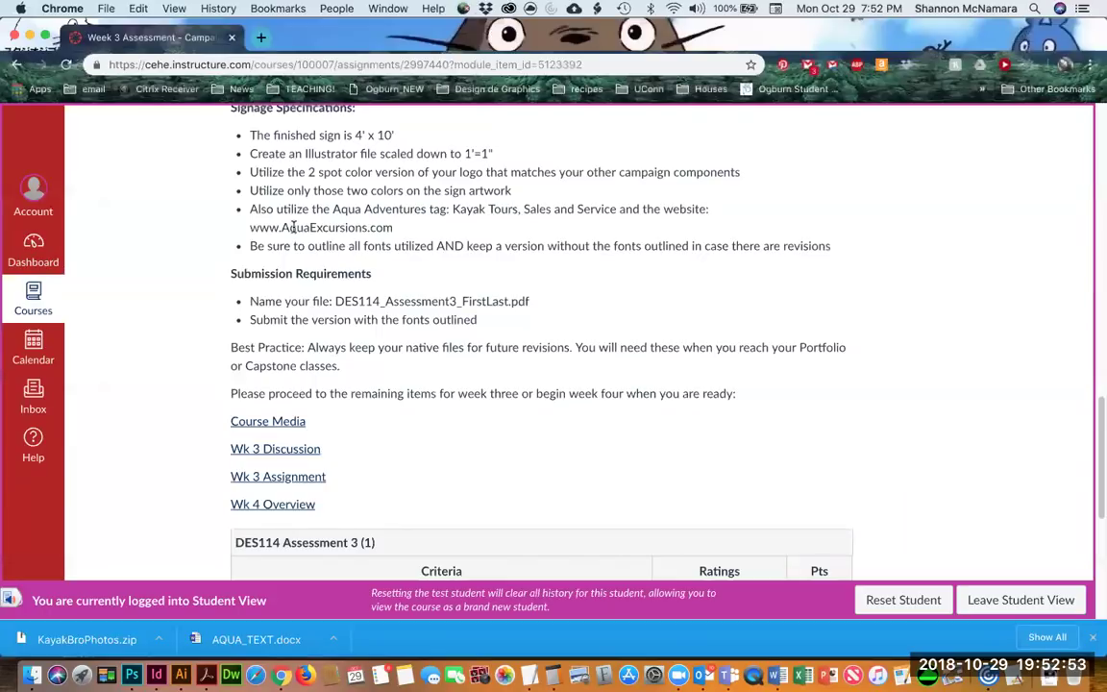
Switch to Finder and open the Wk2_Assignment folder inside the Week 2 folder of DES114.
key("super+Tab")
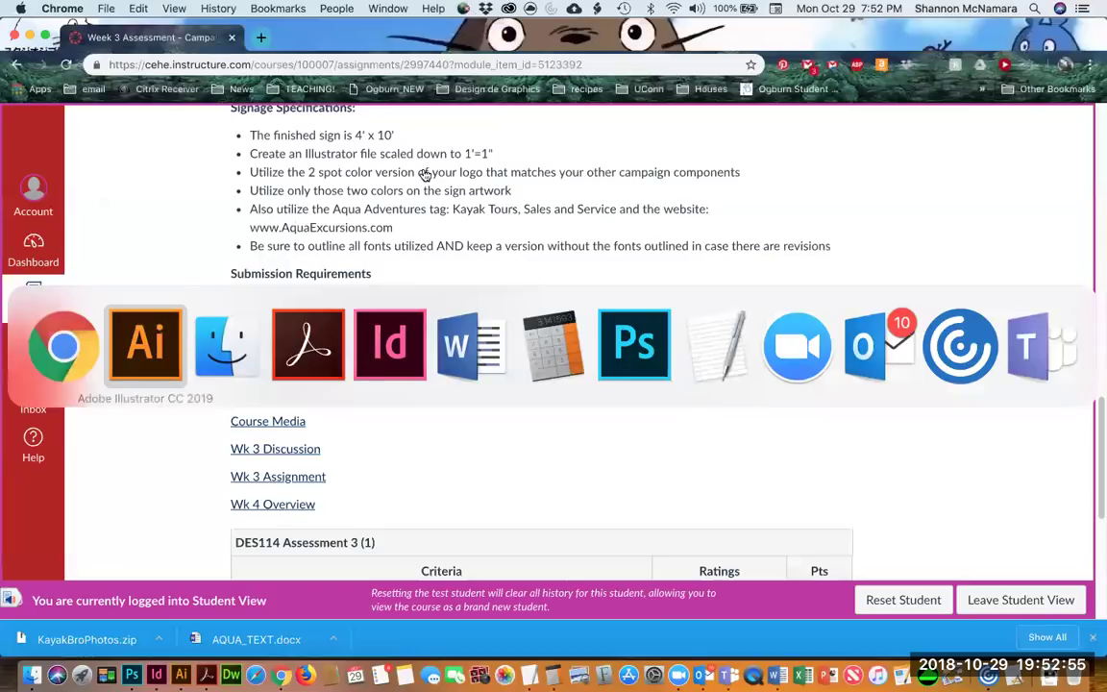
key("super+Tab")
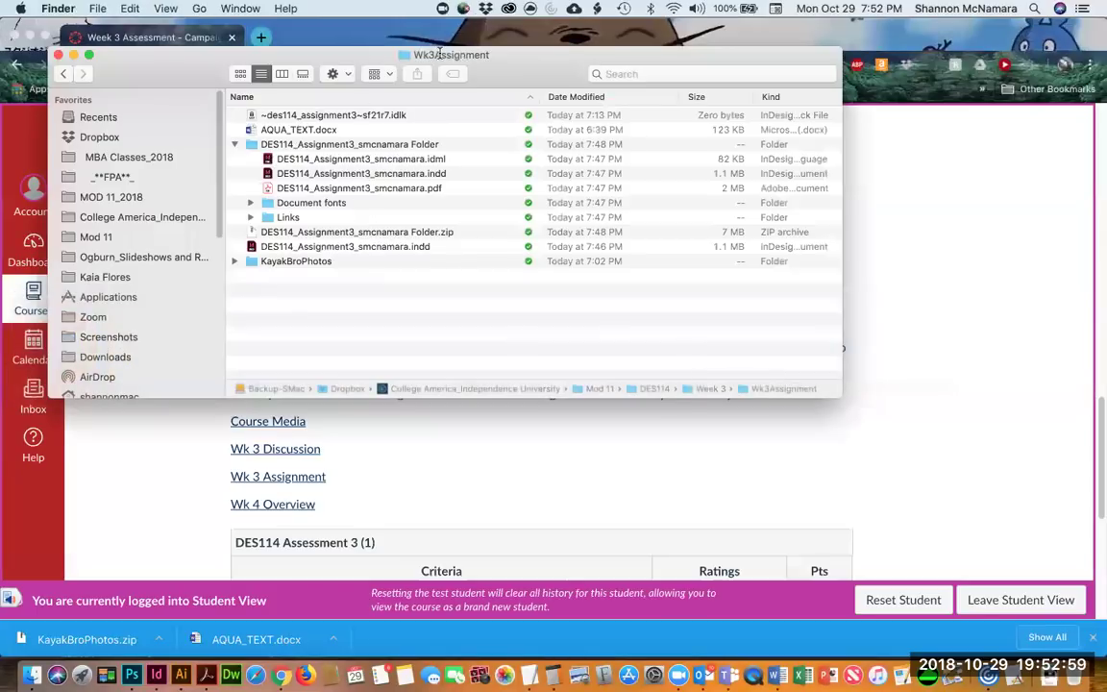
left_click(399, 53, "super")
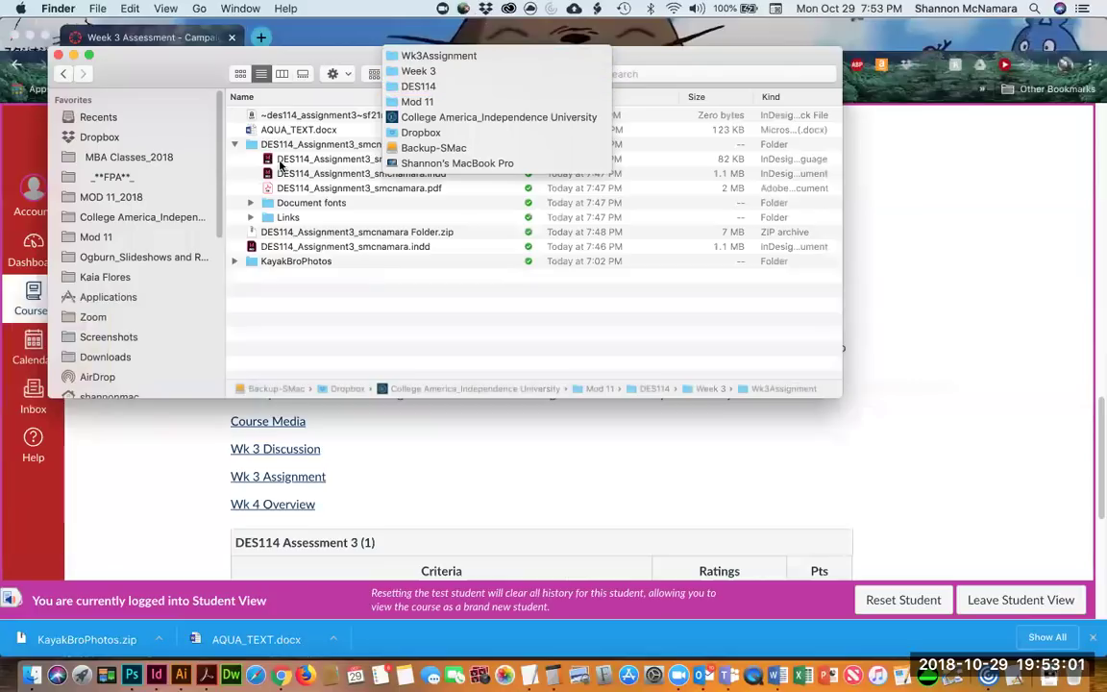
left_click(300, 225)
double_click(282, 235)
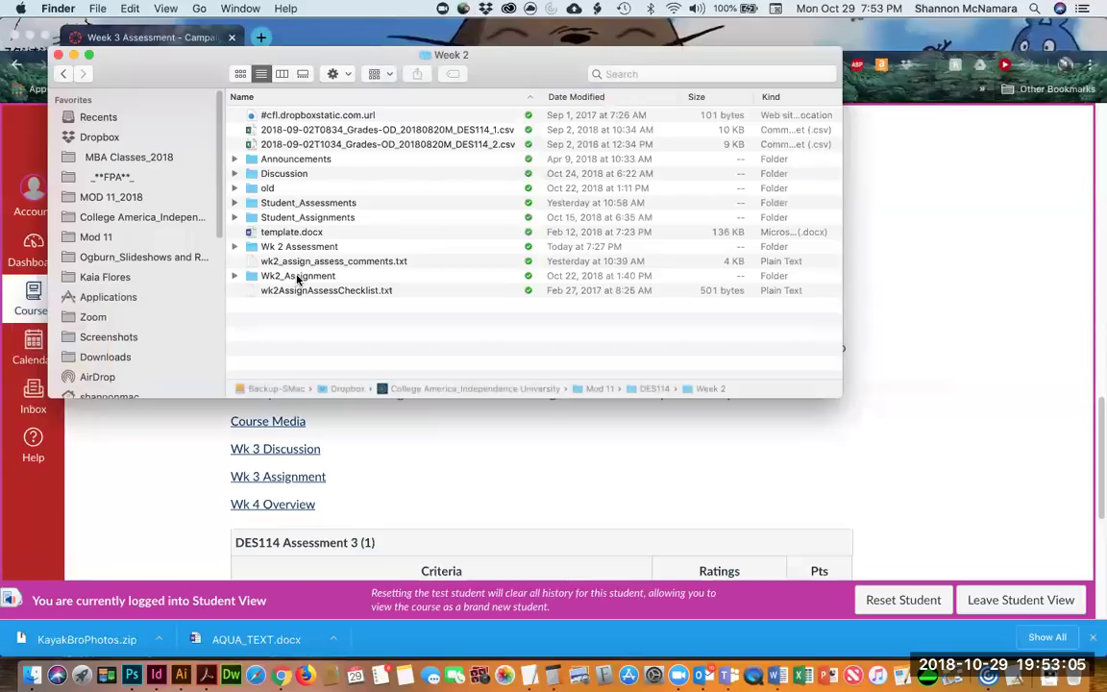
double_click(298, 276)
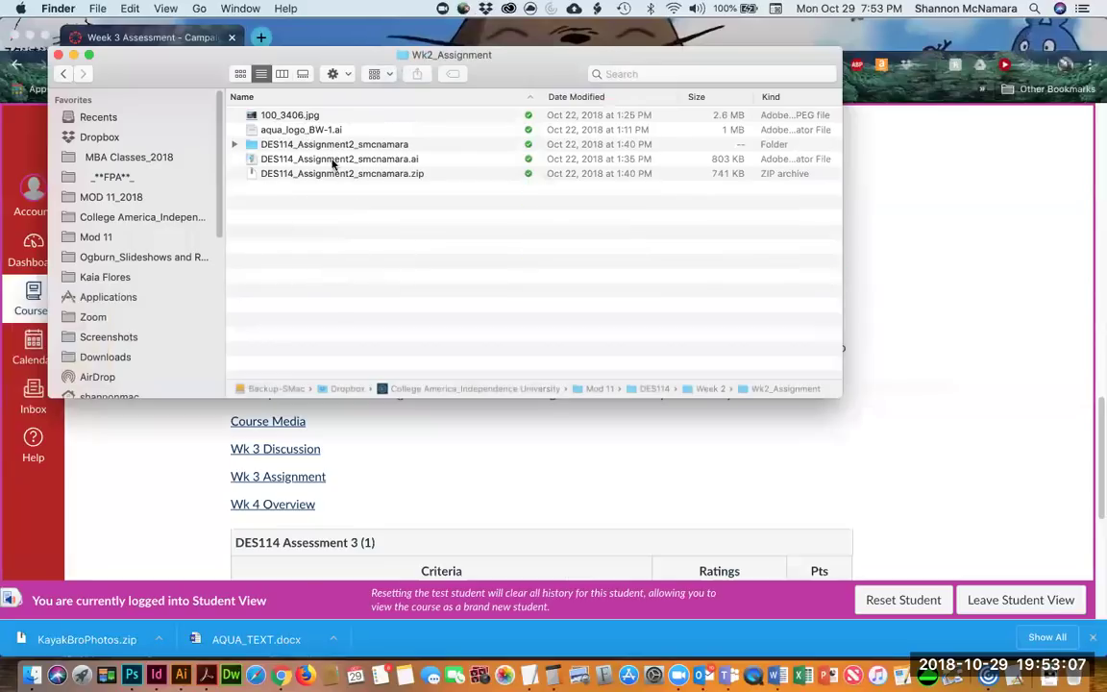
double_click(338, 157)
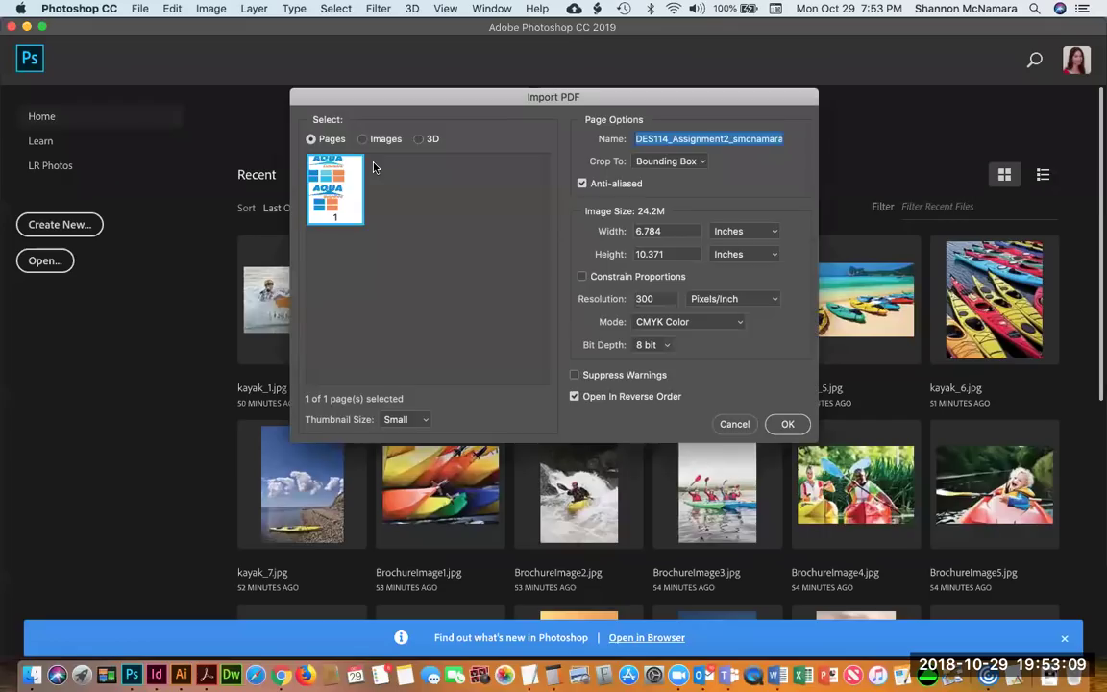
left_click(788, 423)
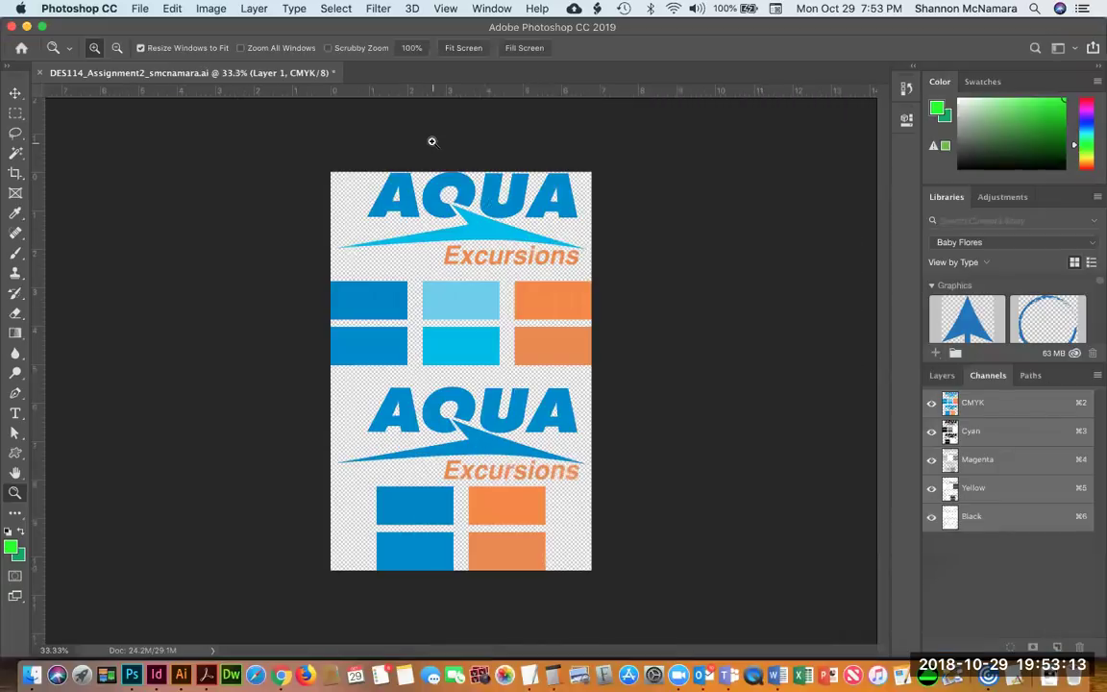
left_click(40, 73)
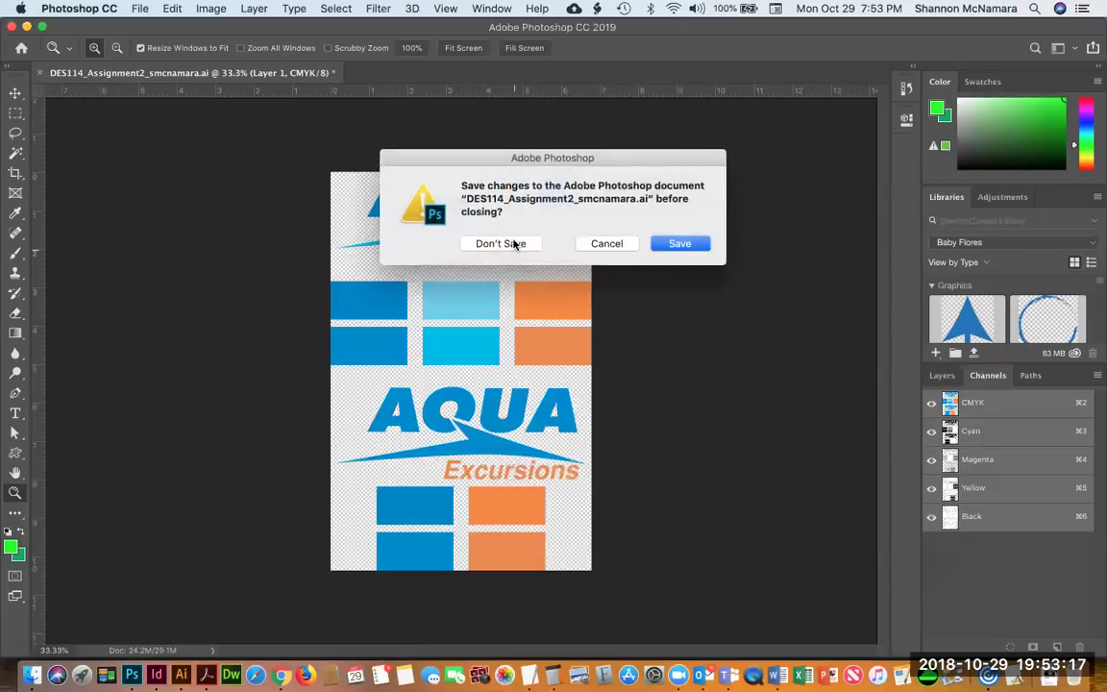
left_click(500, 243)
key("super+Tab")
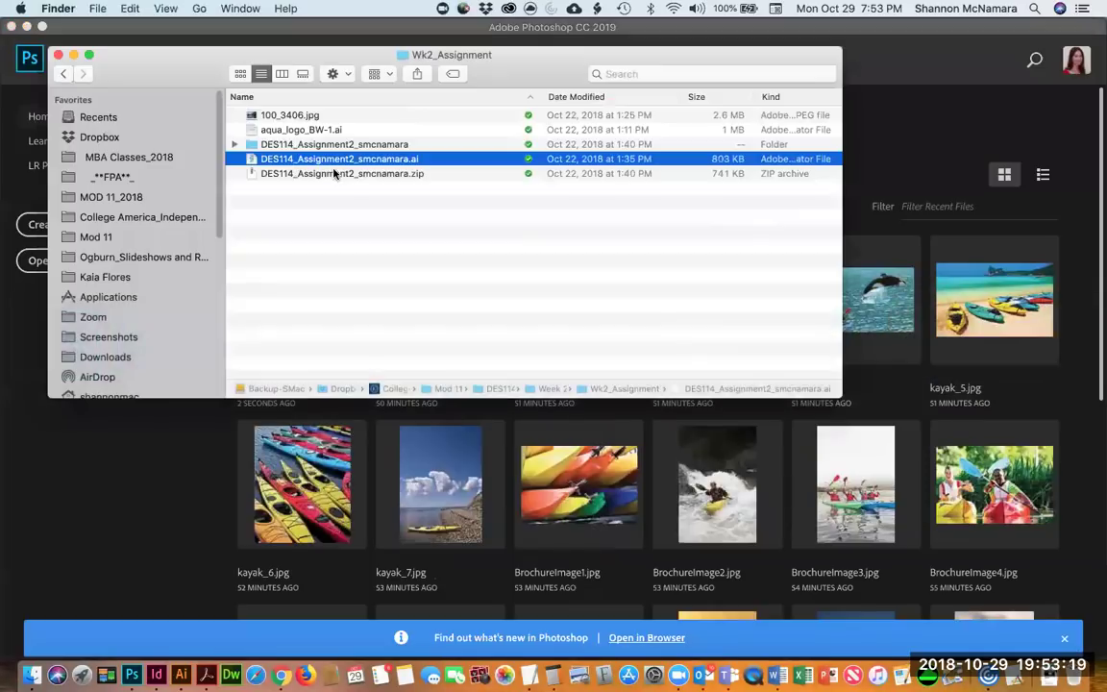
Set Adobe Illustrator CC 2019 as the default application for all files like the Assignment 2 .ai file in its file information.
key("super+i")
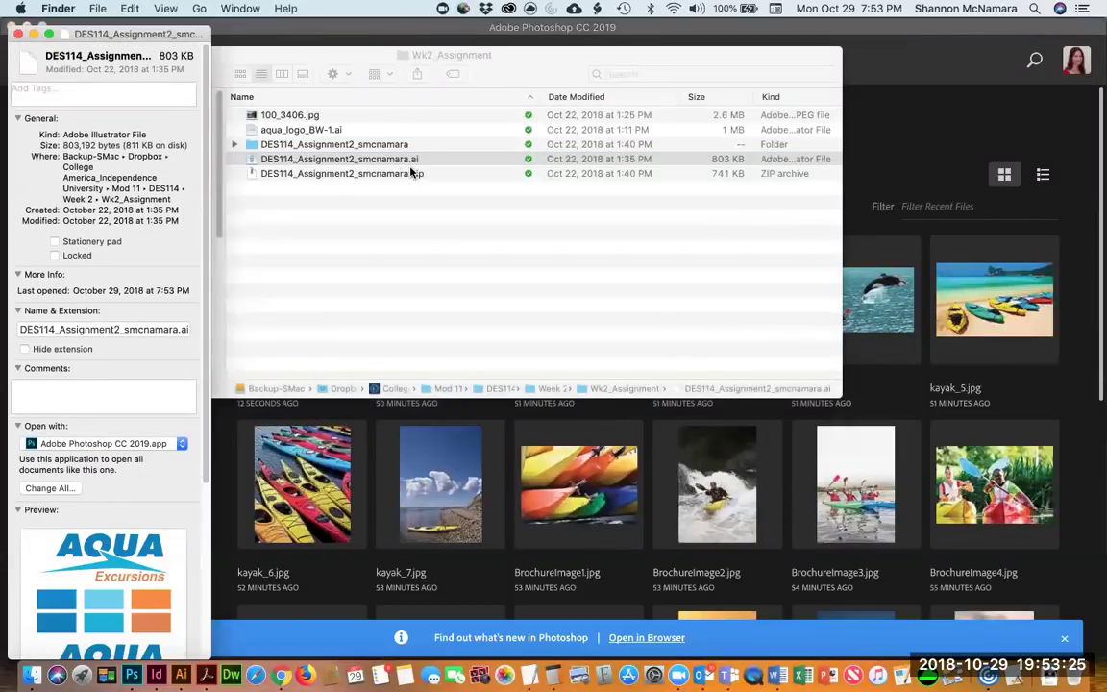
left_click(56, 444)
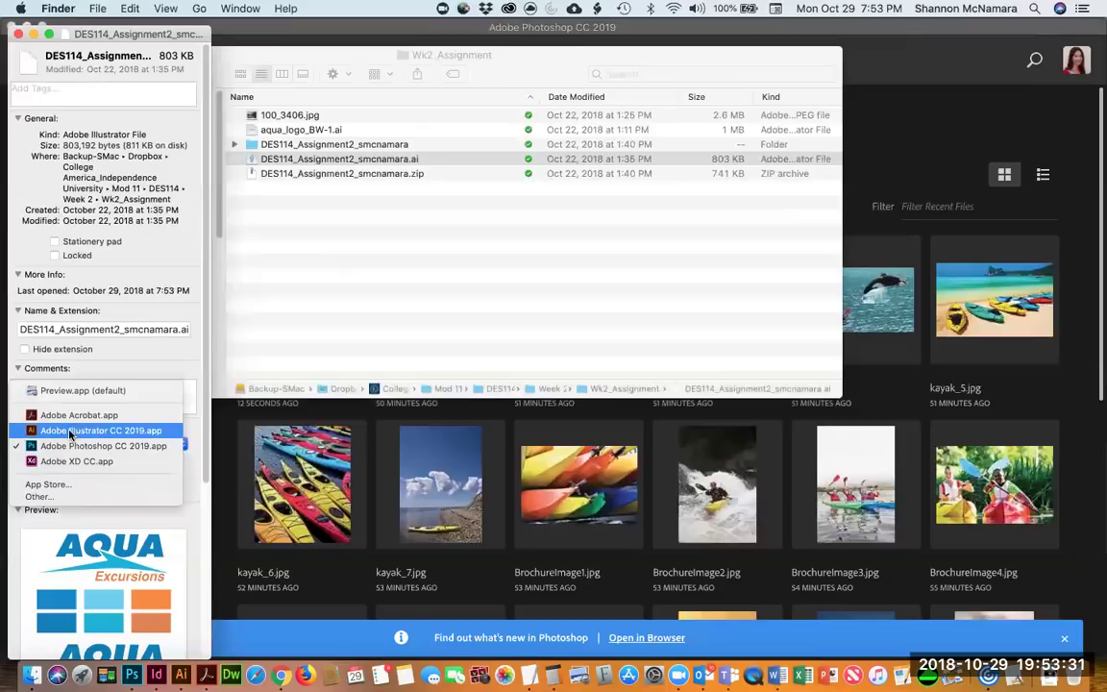
left_click(91, 446)
left_click(88, 444)
left_click(89, 435)
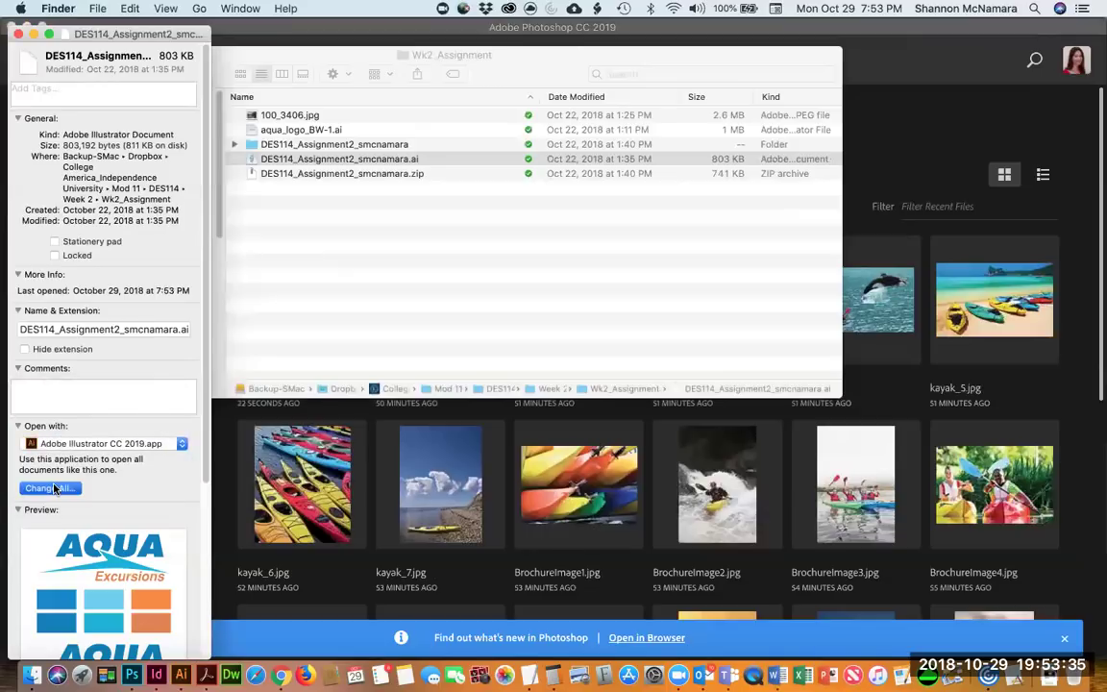
left_click(50, 487)
left_click(654, 259)
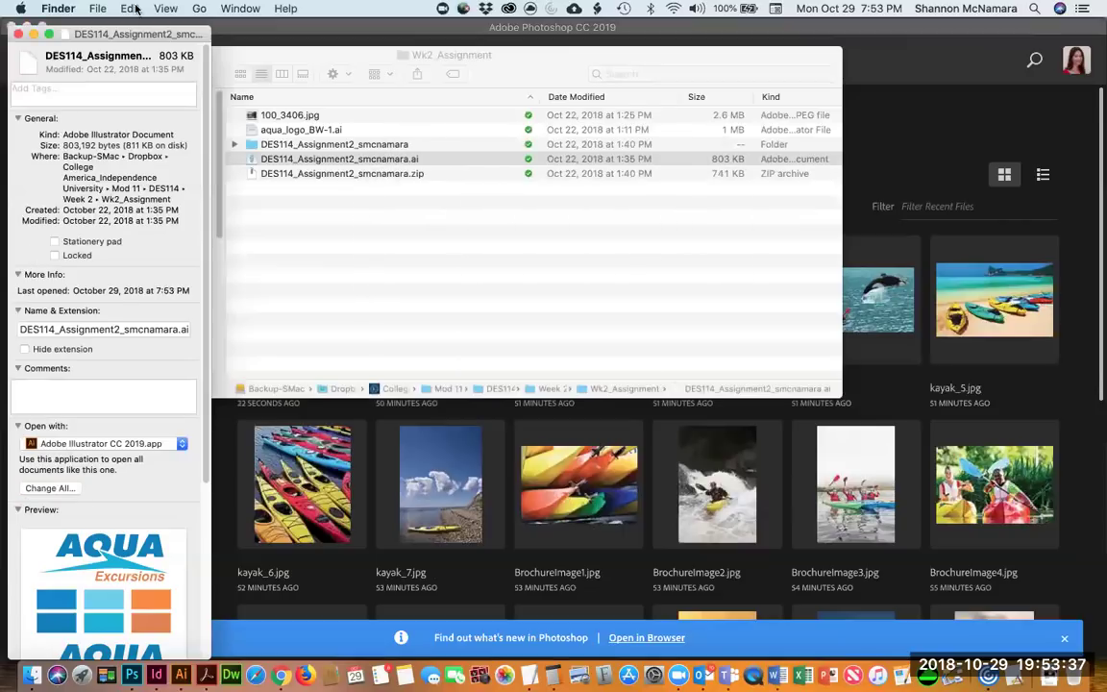
left_click(16, 36)
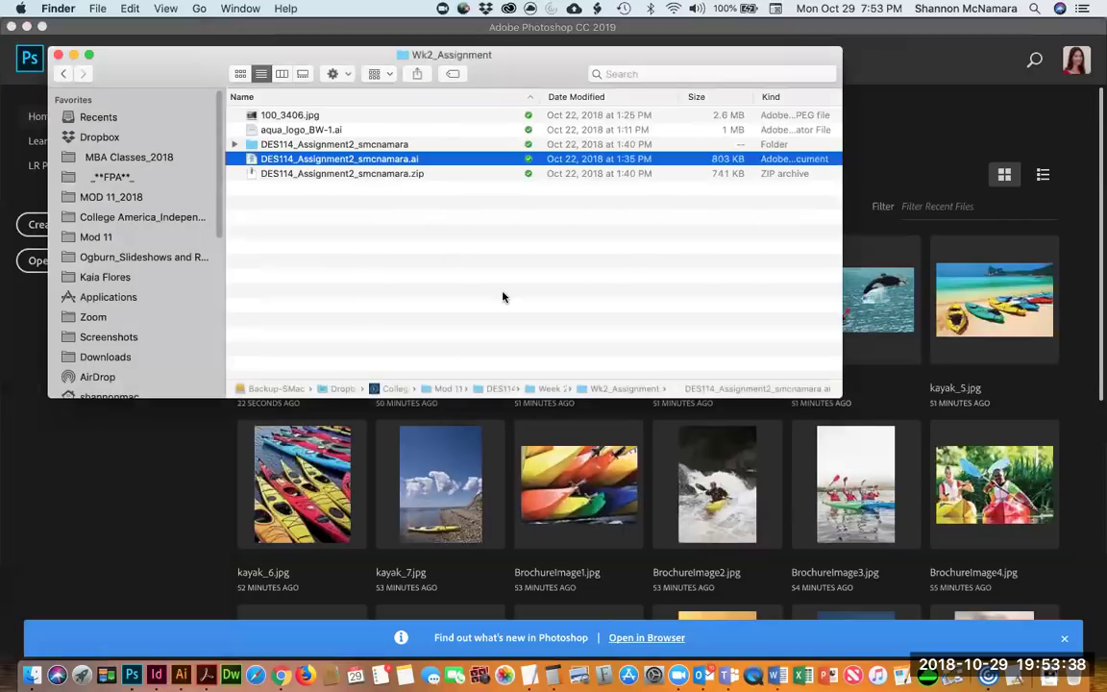
Open the Assignment 2 .ai file in Illustrator and locate the two-color version of the Aqua Excursions logo.
left_click(325, 161)
double_click(325, 161)
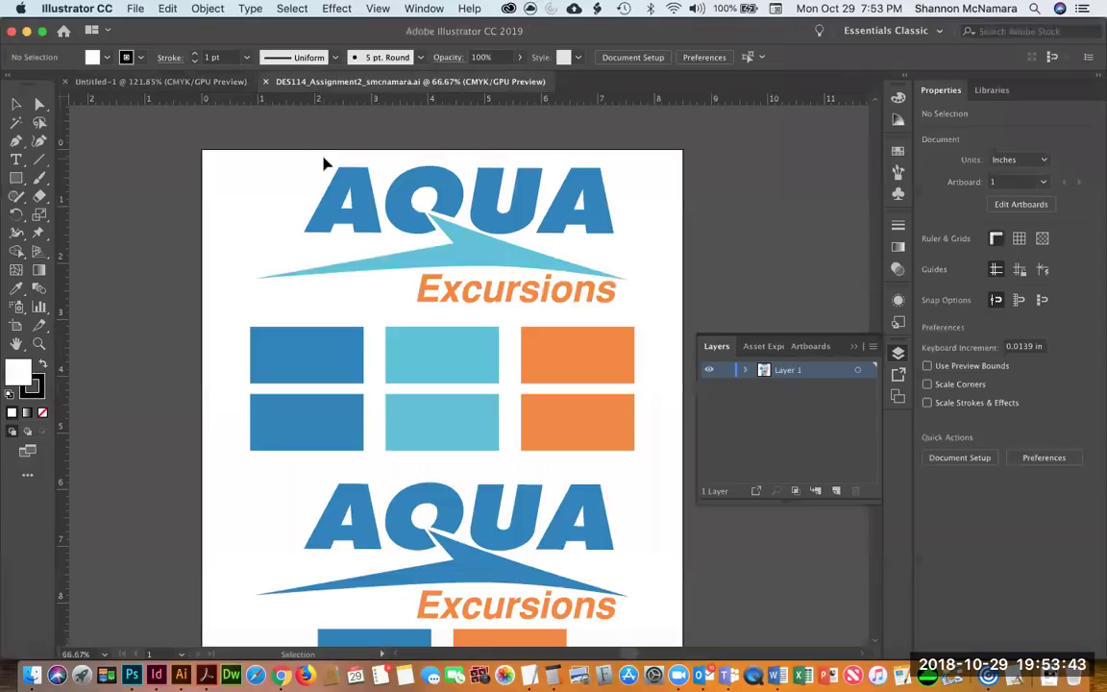
scroll(481, 418, "down", 3)
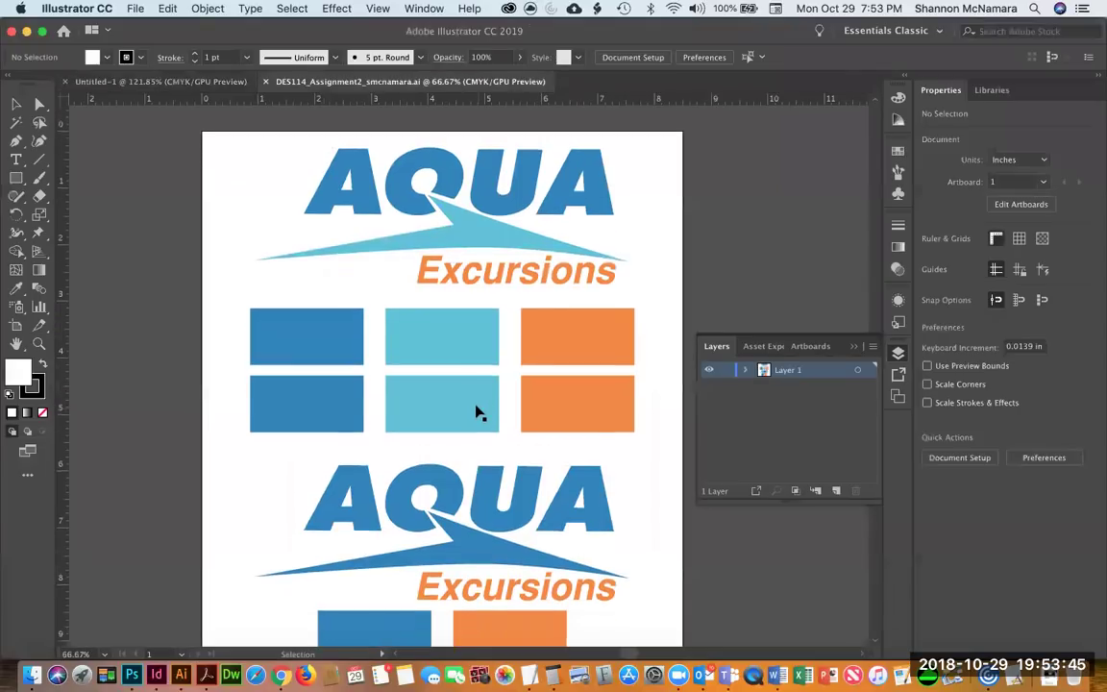
scroll(481, 415, "down", 3)
scroll(519, 428, "right", 2)
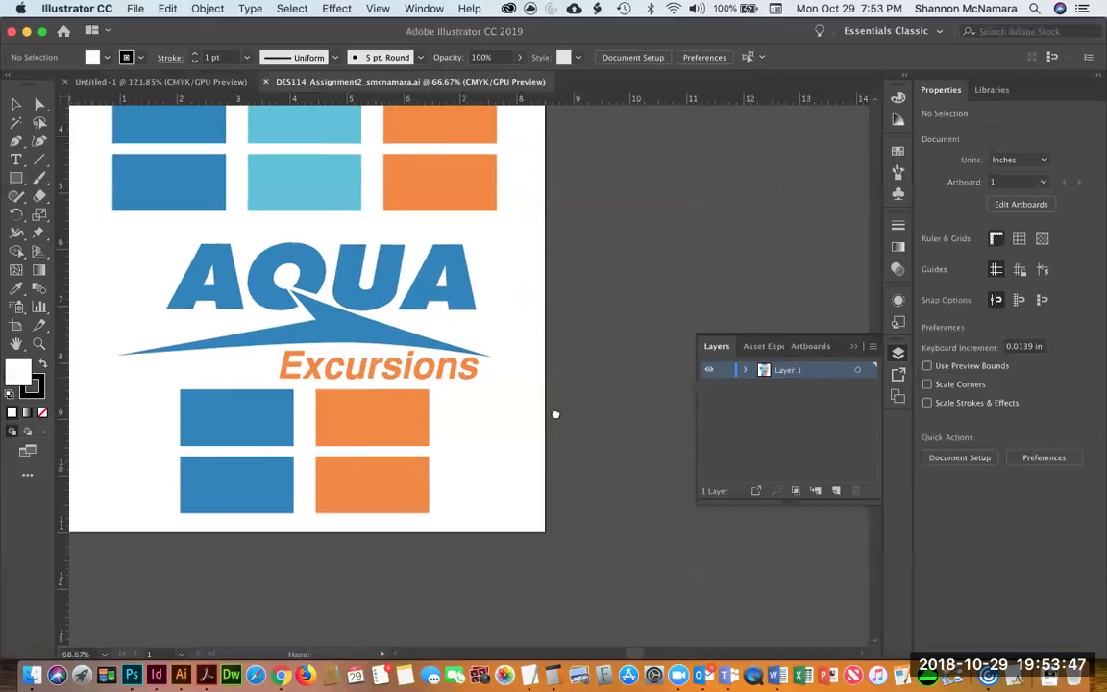
scroll(554, 416, "up", 1)
Check which swatches fill the blue parts of the two-color logo and the upper blue rectangle below it.
left_click(317, 314)
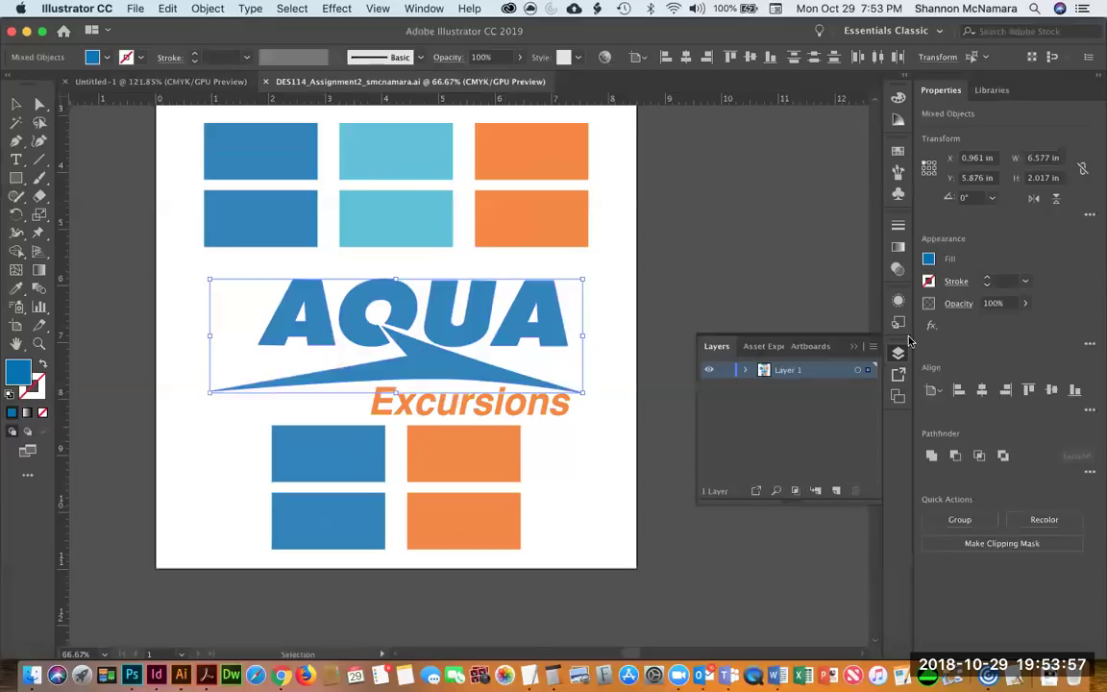
left_click(339, 447)
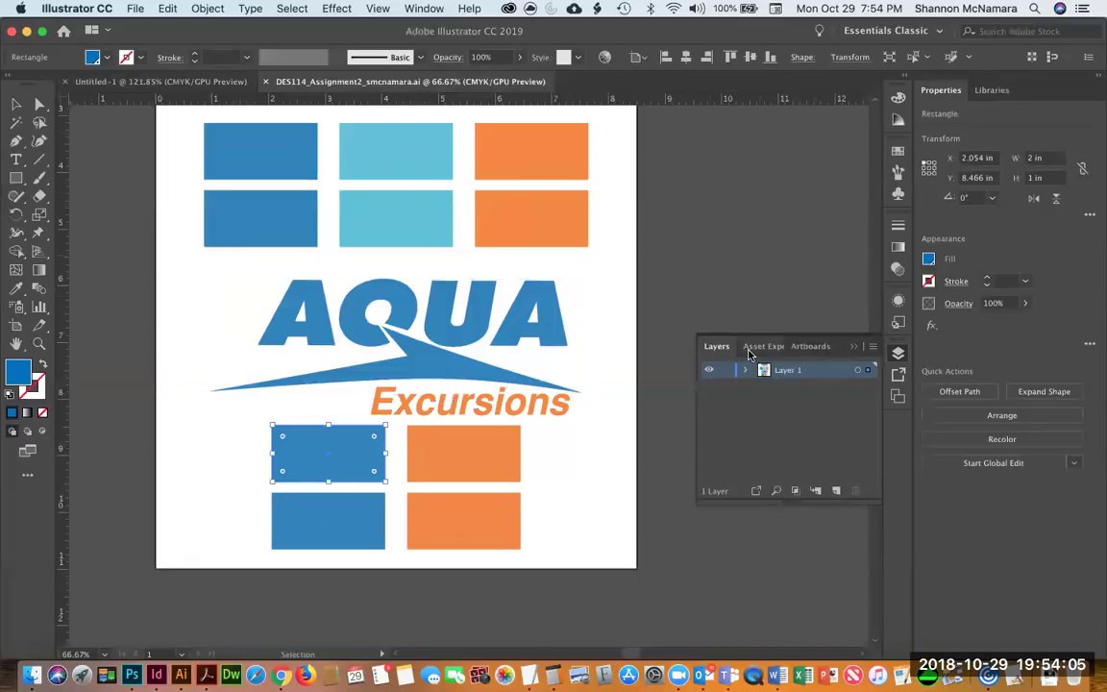
left_click(440, 8)
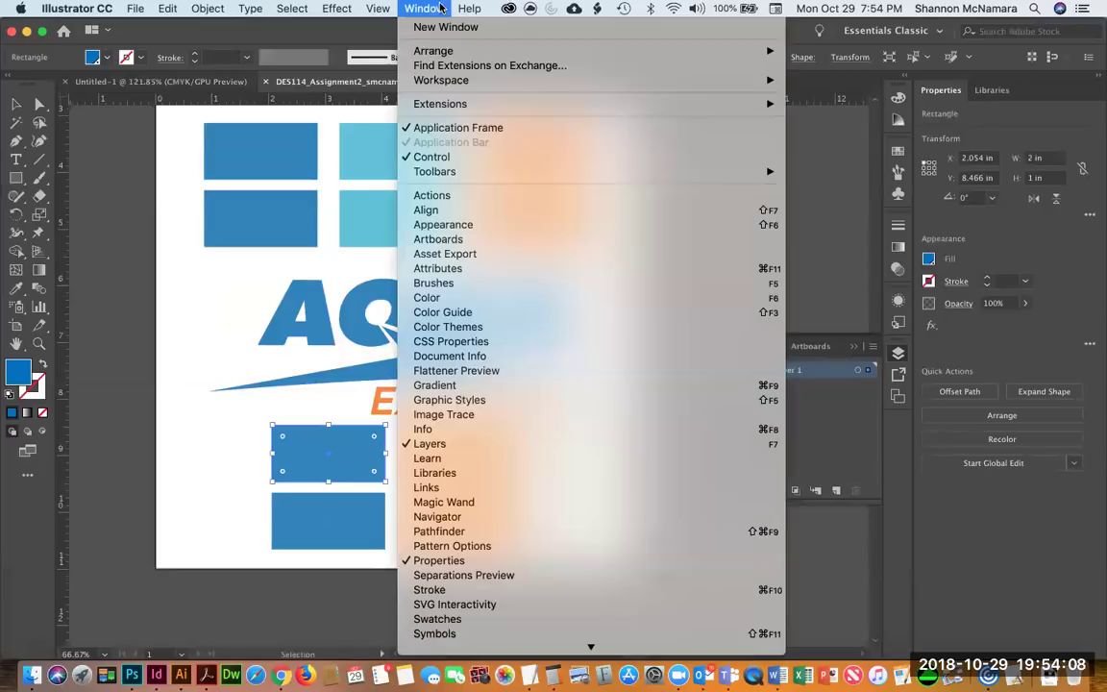
left_click(428, 294)
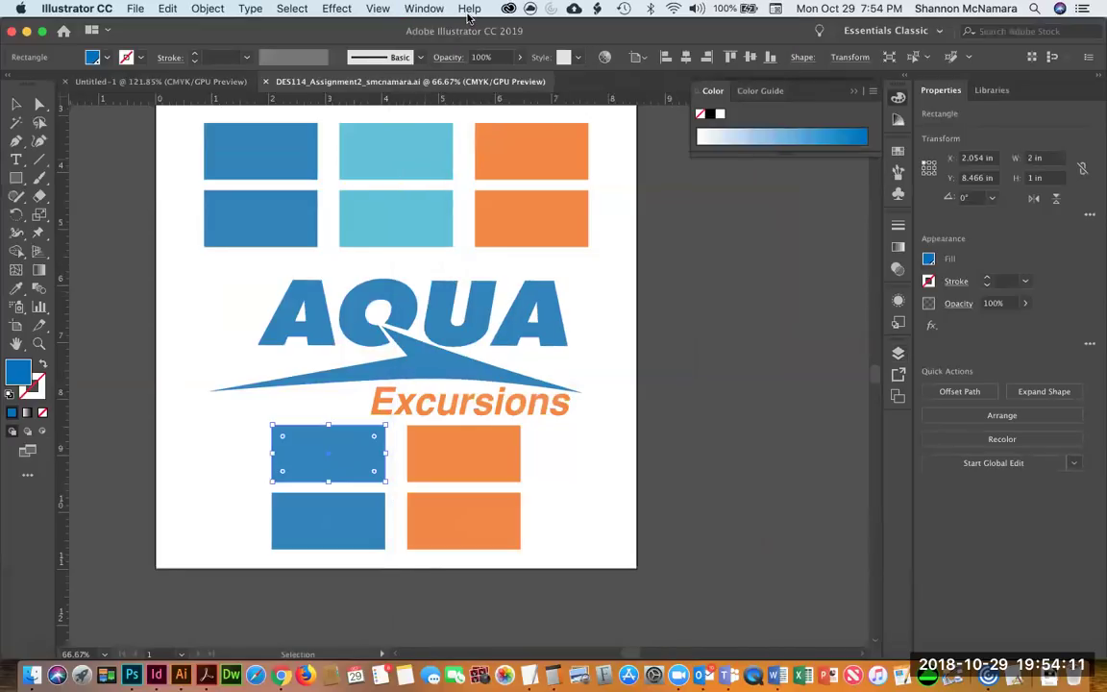
left_click(420, 8)
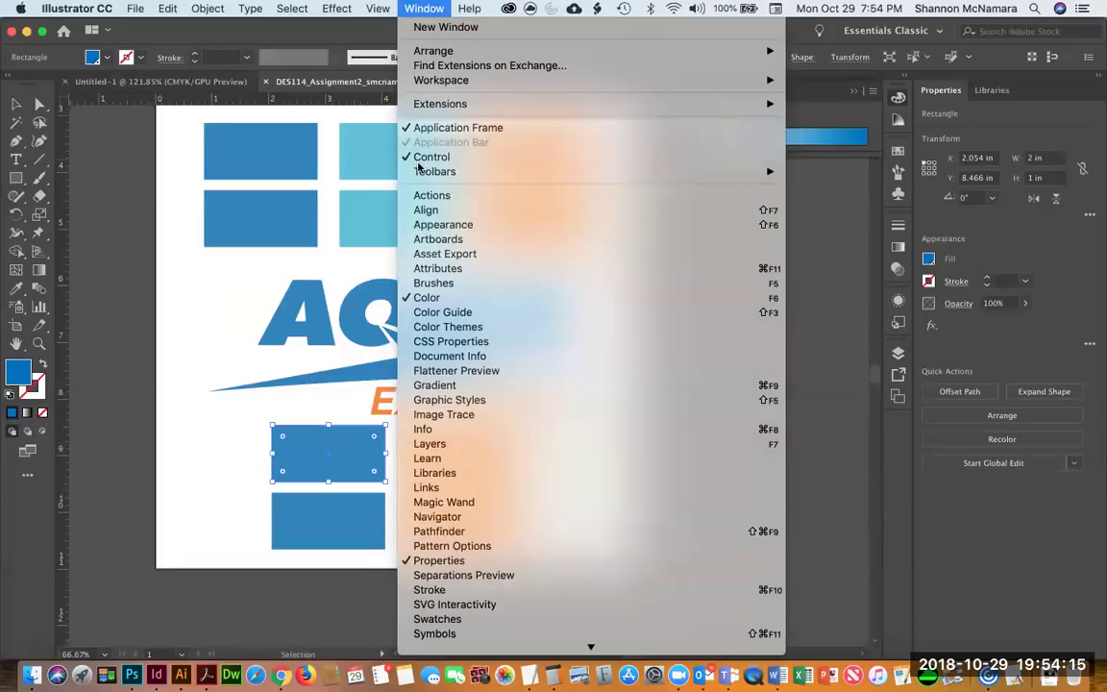
scroll(430, 299, "down", 3)
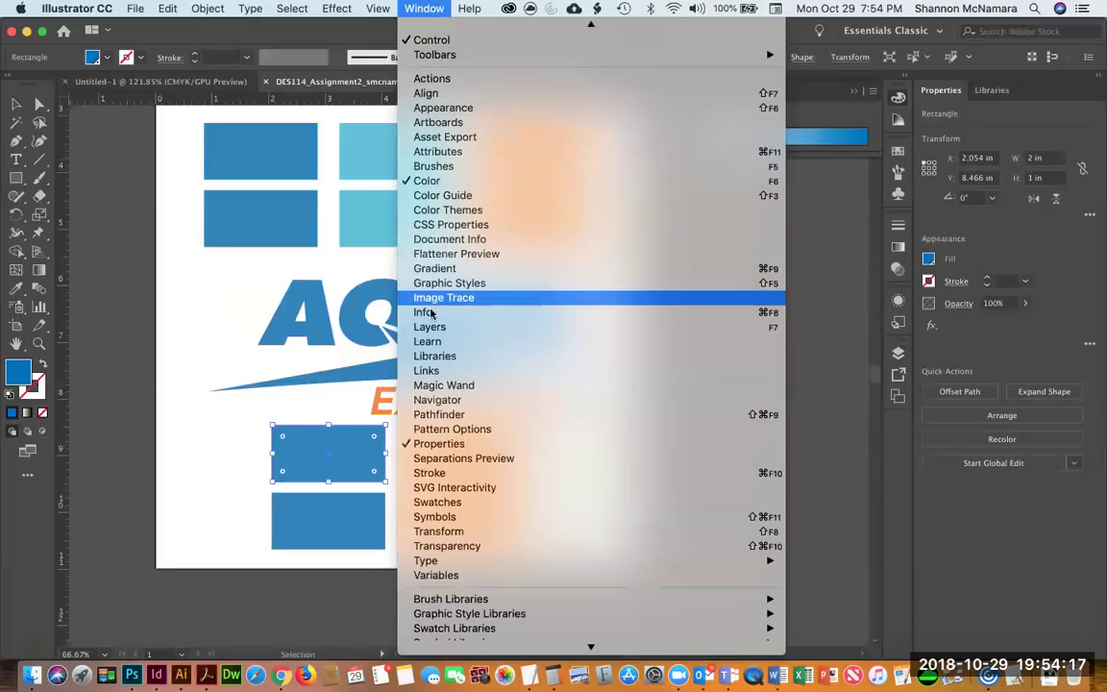
left_click(449, 503)
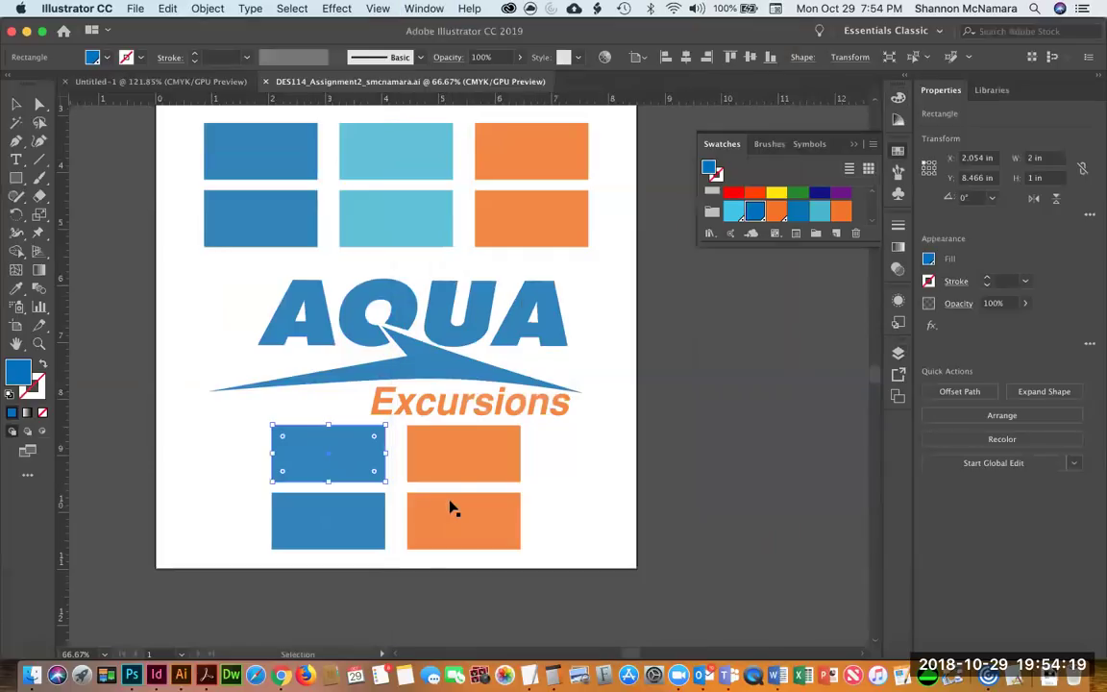
Apply the blue spot color of the upper rectangle to the two-color logo's AQUA lettering and swoosh with the Eyedropper.
left_click(321, 314)
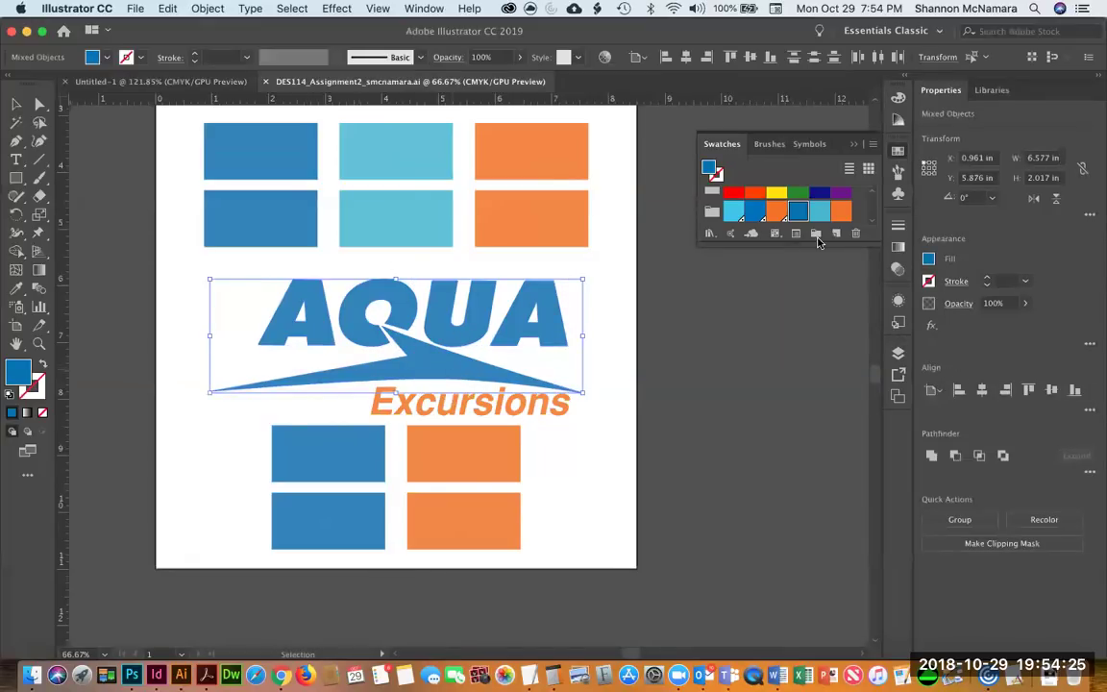
left_click(16, 288)
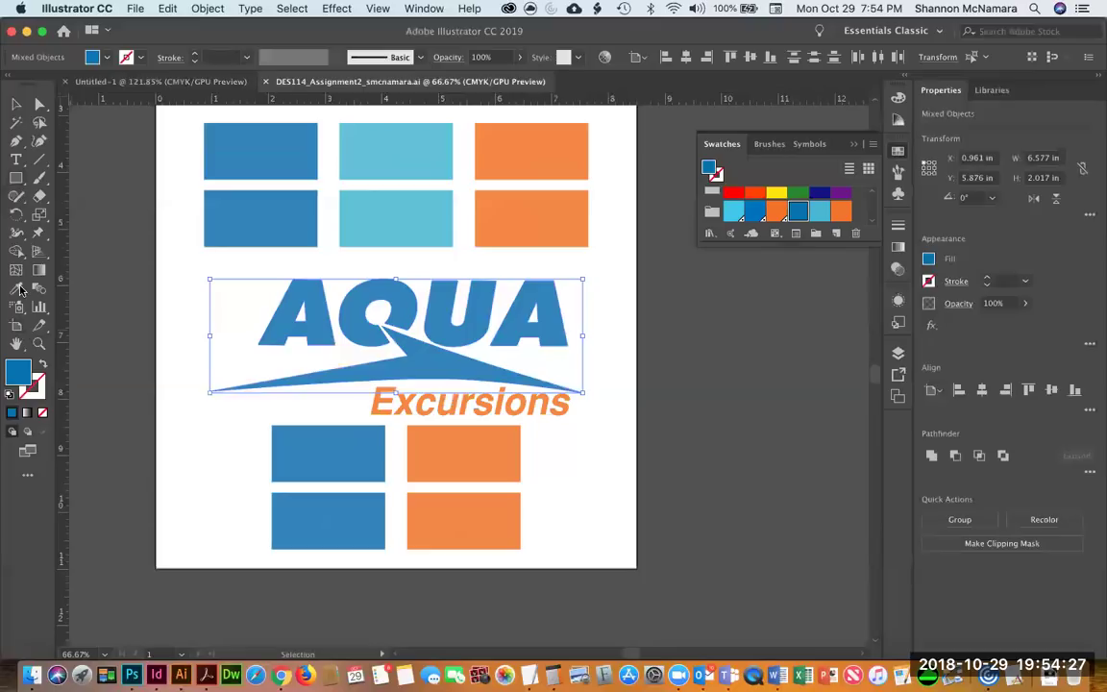
left_click(335, 441)
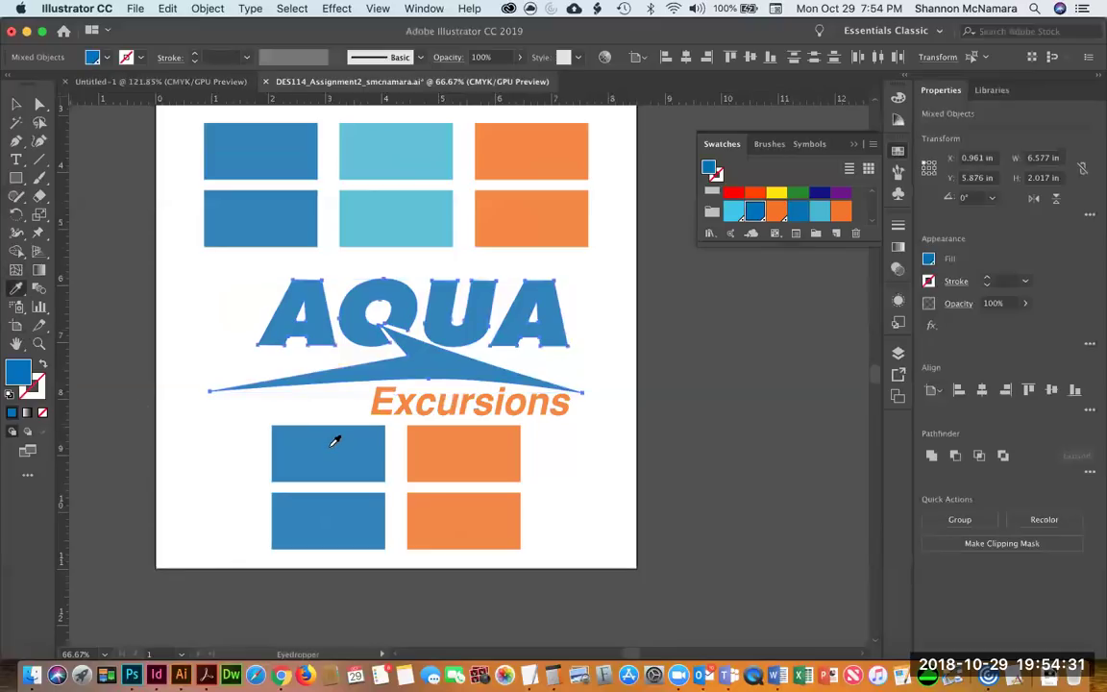
Fill the two-color logo's "Excursions" lettering with the orange spot swatch.
key("v")
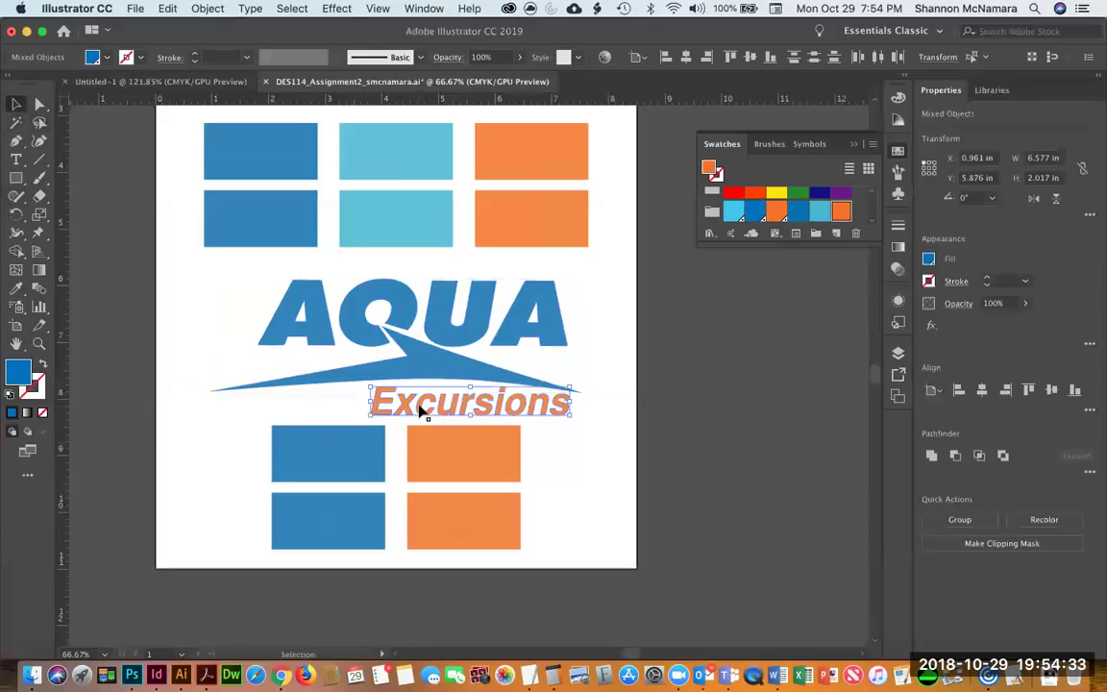
left_click(420, 408)
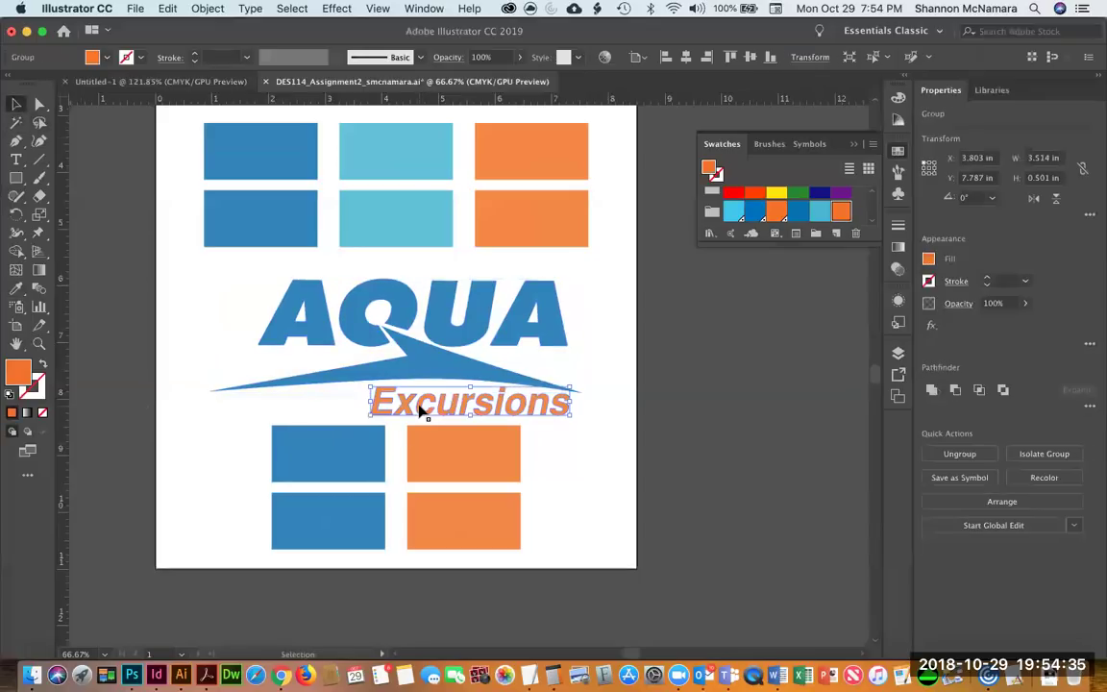
left_click(778, 213)
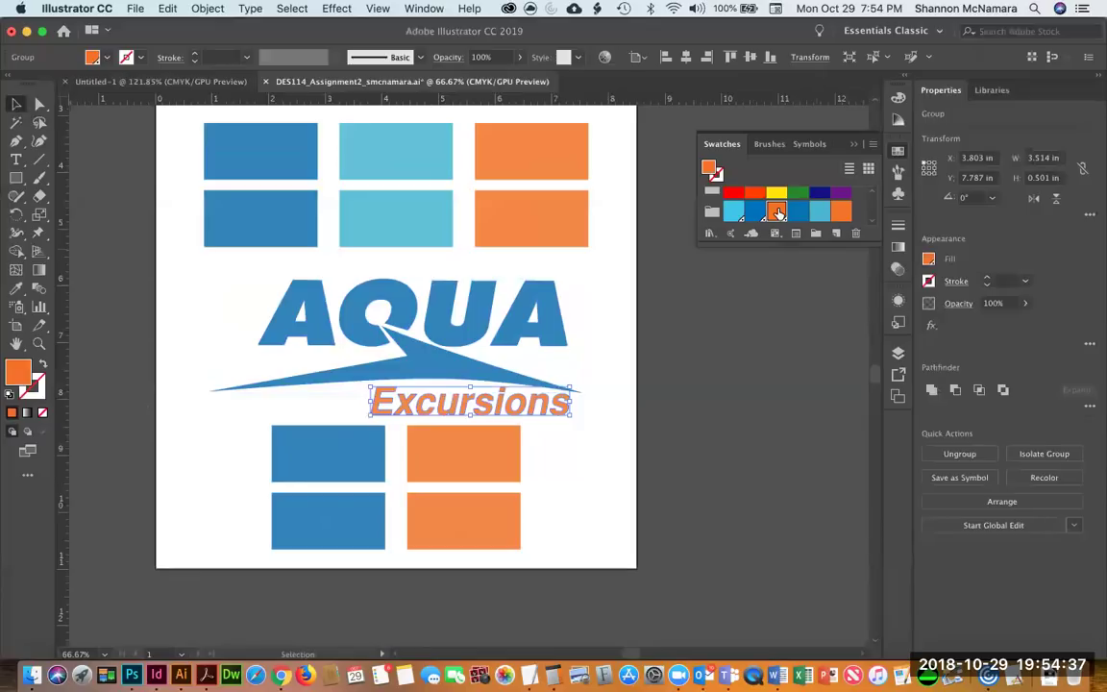
Copy the complete two-color logo, close the Assignment 2 file and paste the logo into the untitled sign document.
left_click(732, 457)
left_click_drag(187, 257, 605, 423)
key("a")
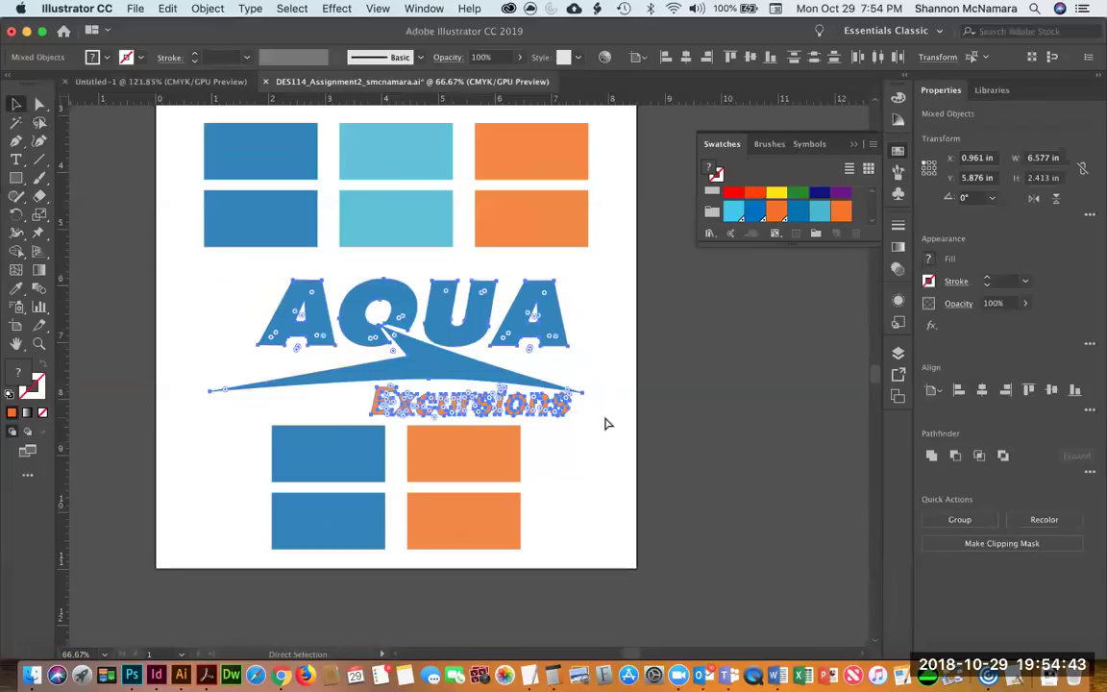
key("super+w")
left_click(558, 375)
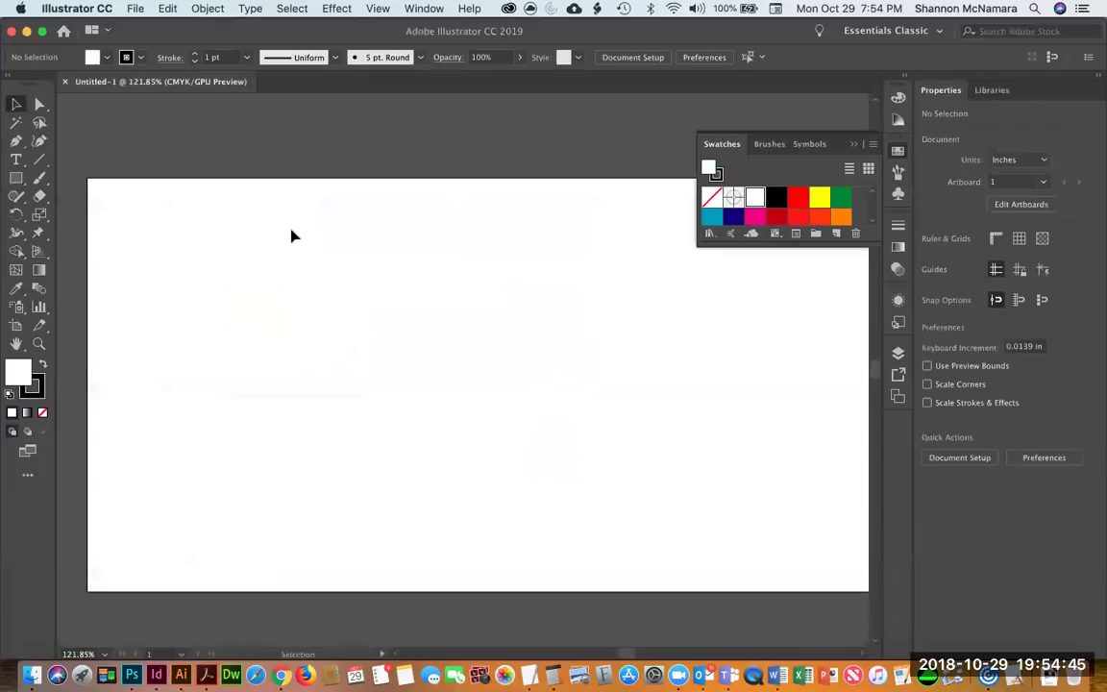
key("super+v")
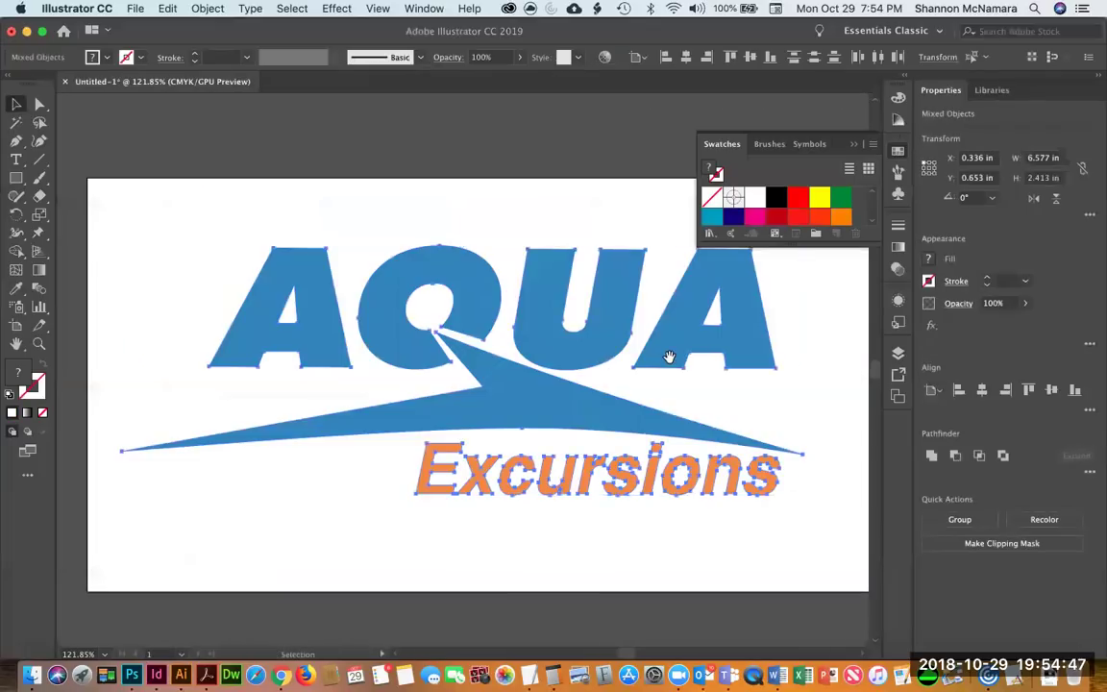
key("super+minus")
key("super+minus")
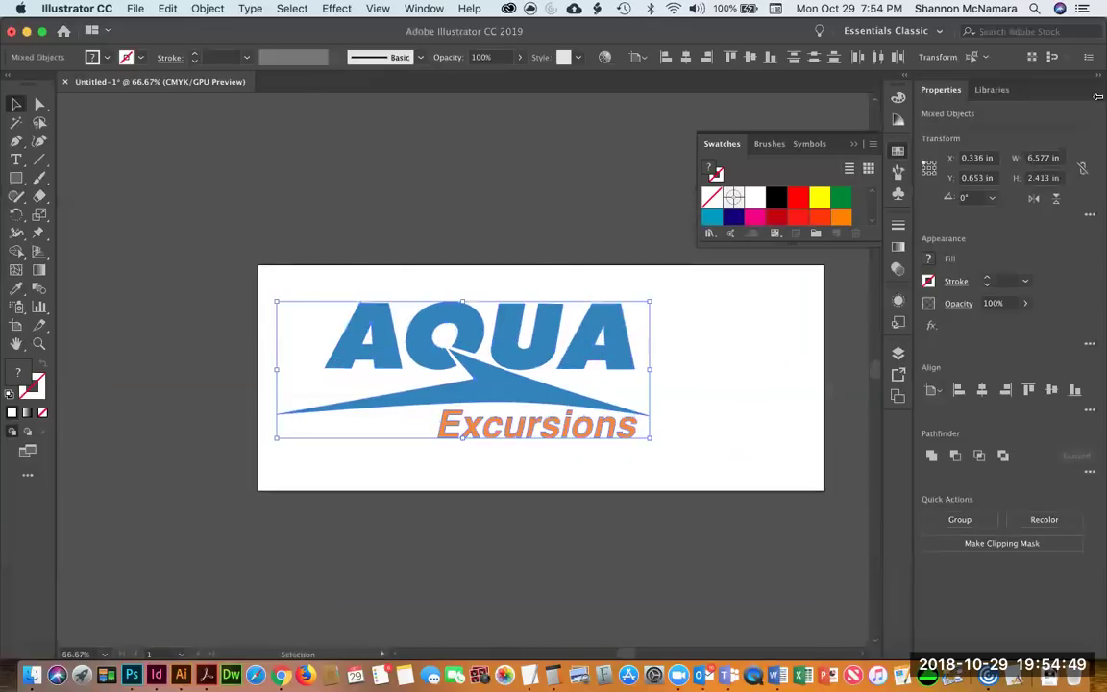
Check that the pasted AQUA and "Excursions" lettering use the blue and orange spot swatches in the sign document.
scroll(873, 224, "down", 8)
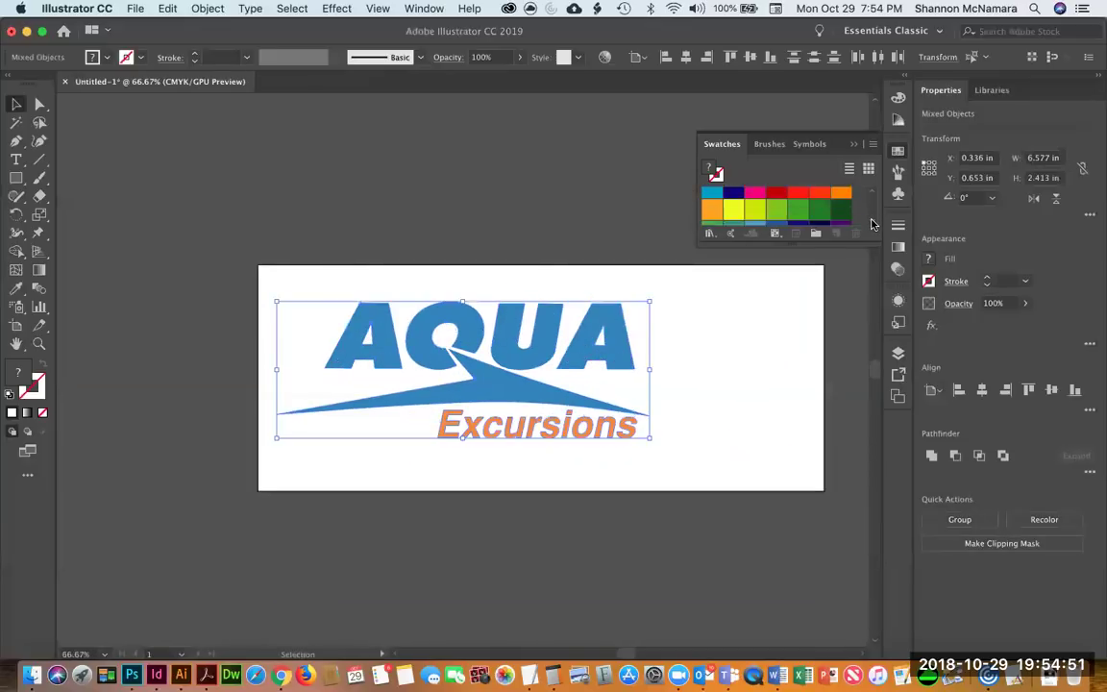
left_click(330, 212)
left_click(424, 308)
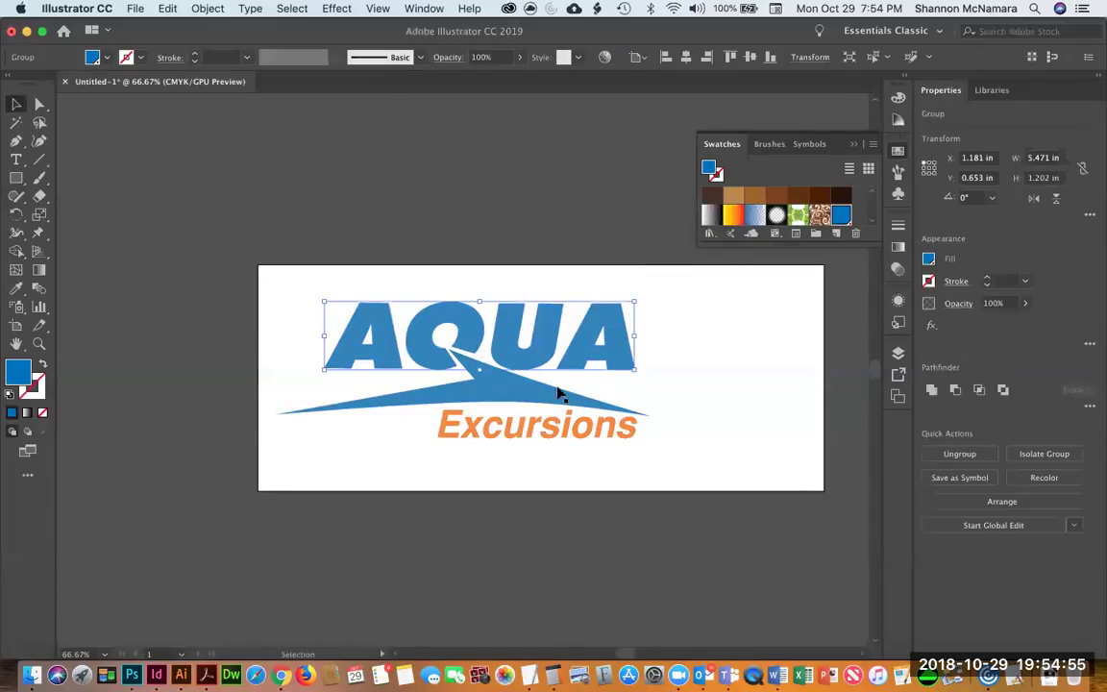
left_click(592, 439)
left_click(703, 362)
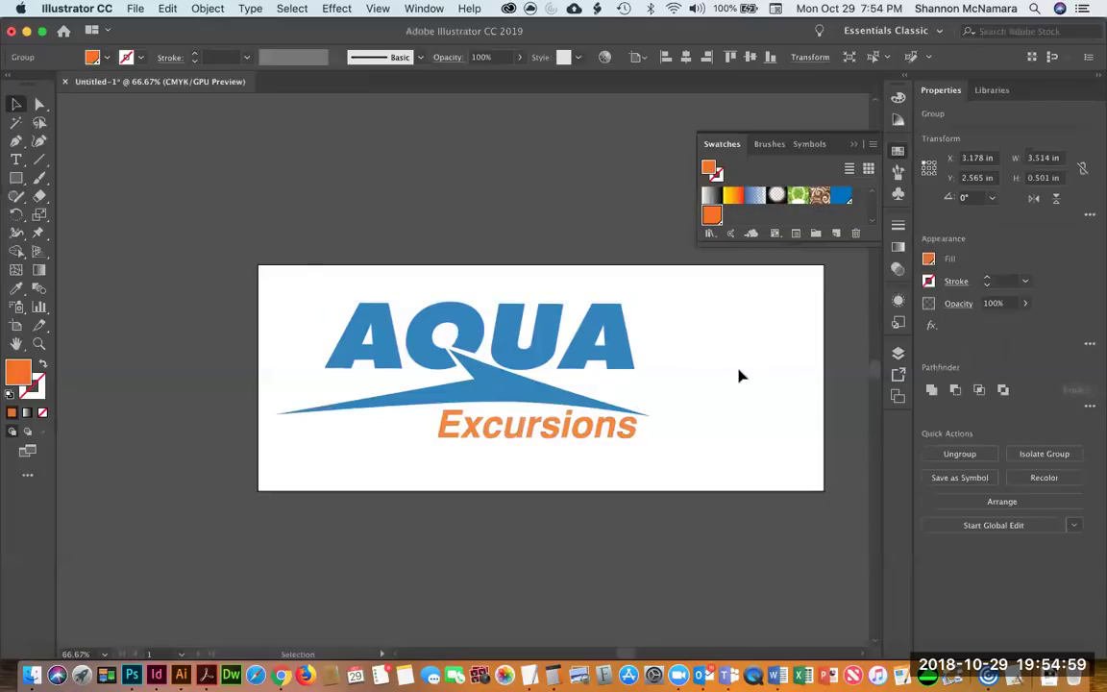
Move the whole logo to the horizontal middle of the artboard near its upper edge, then deselect it.
left_click_drag(256, 267, 727, 484)
left_click_drag(602, 337, 667, 316)
key("super+shift+a")
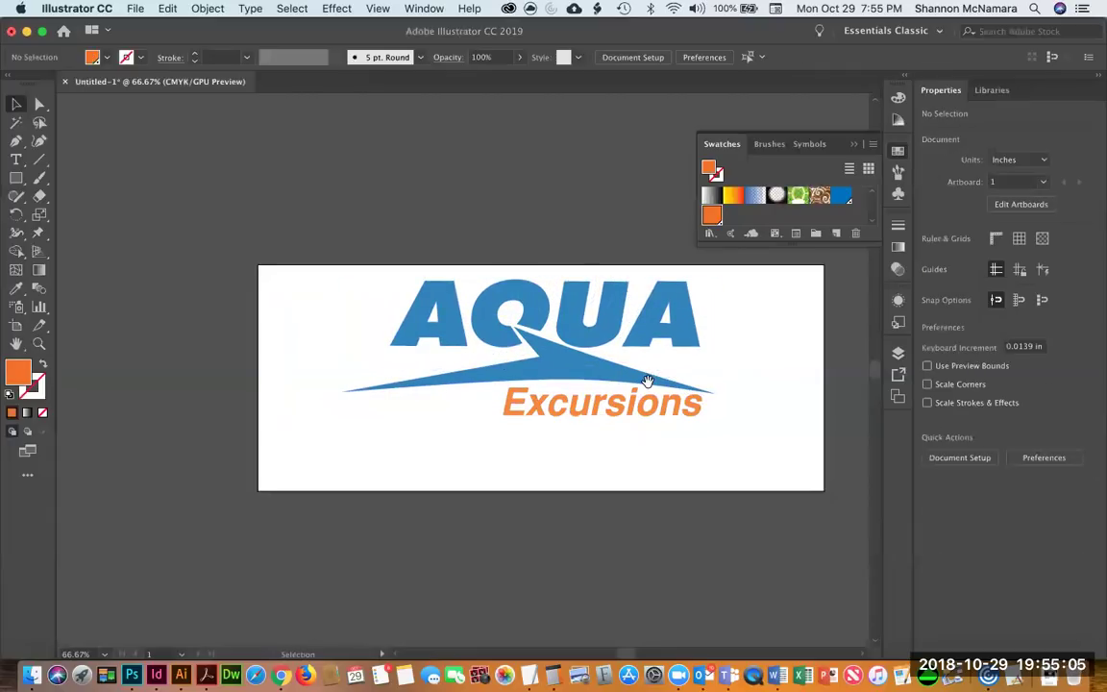
scroll(648, 382, "right", 1)
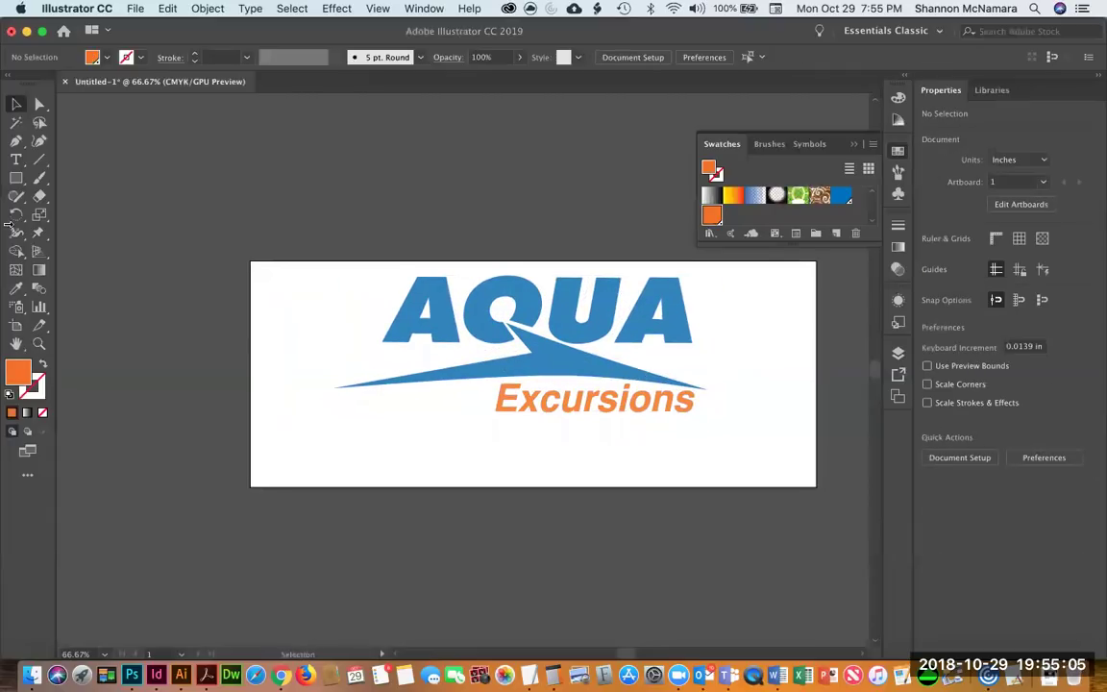
Draw a text area about 9.43 in wide and 0.94 in high below the logo.
left_click(15, 159)
left_click_drag(267, 424, 803, 477)
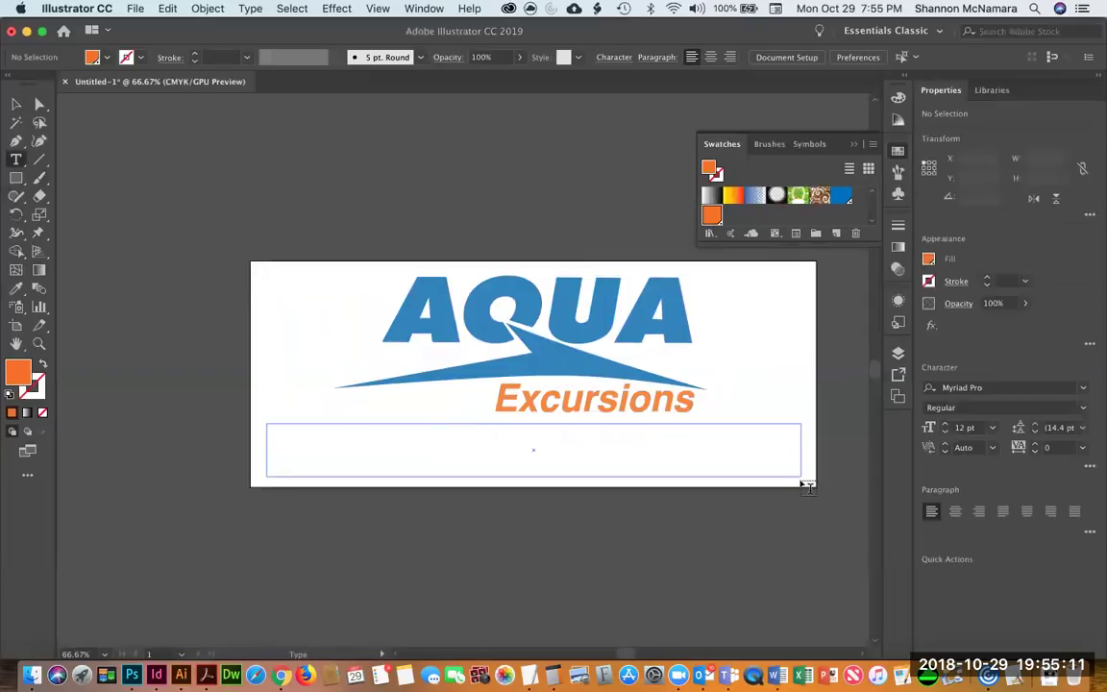
key("Escape")
Copy the tag "Kayak Tours, Sales and Service" from the specifications in Chrome into the Illustrator text area and center it.
key("super+Tab")
key("super+Tab")
key("super+Tab")
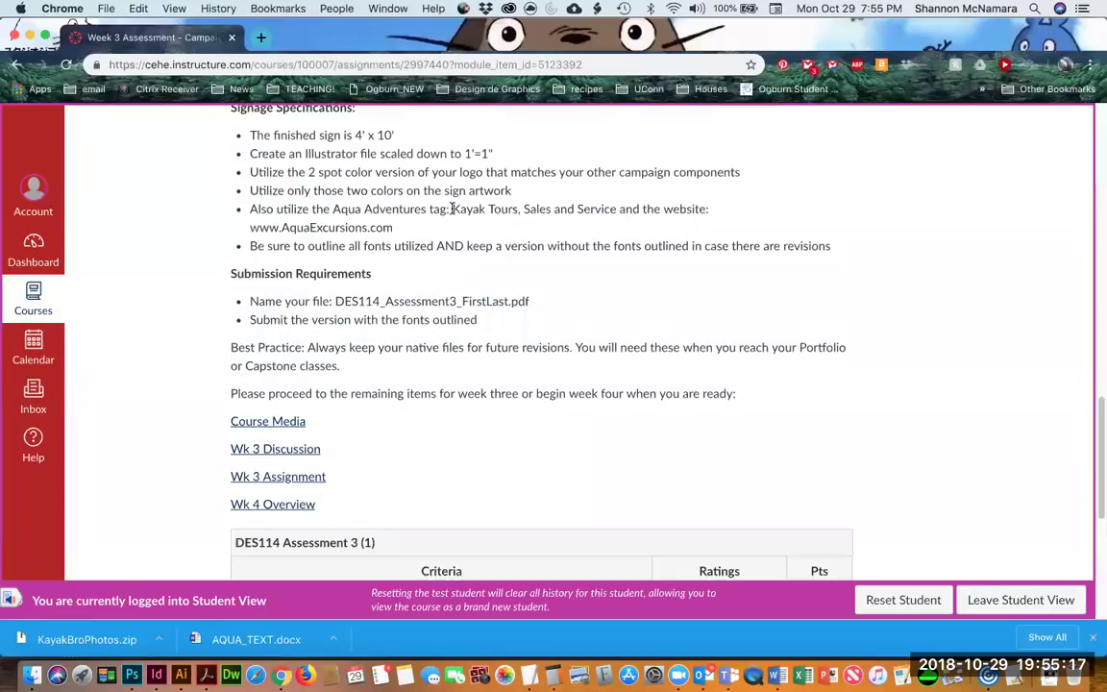
left_click_drag(453, 209, 616, 210)
key("super+c")
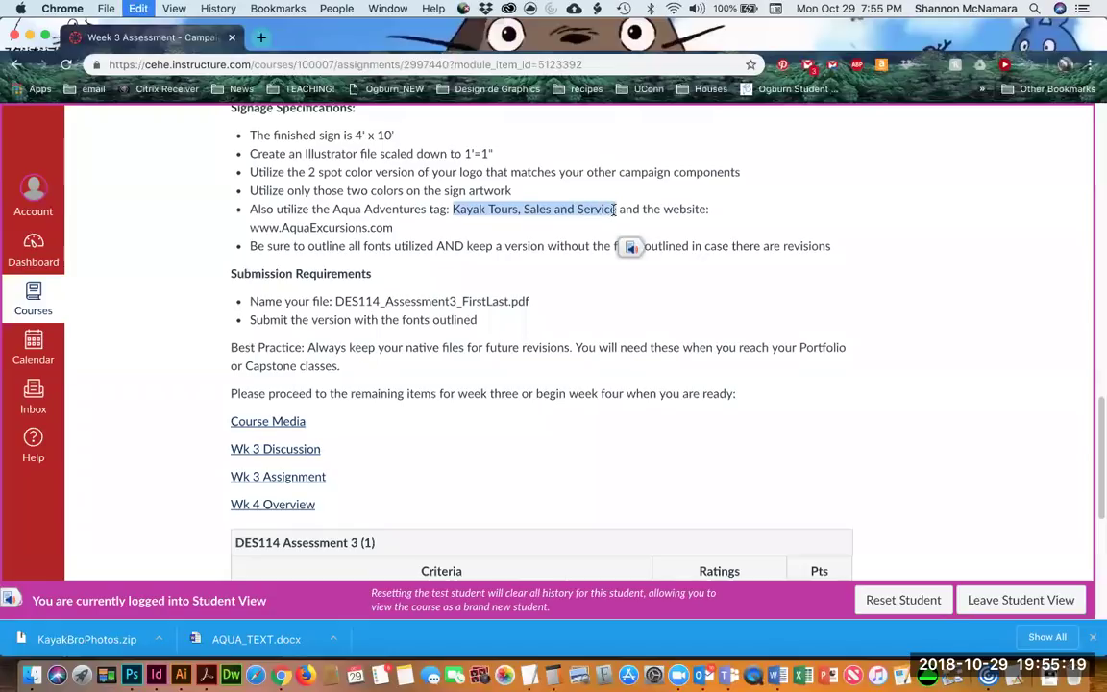
key("super+Tab")
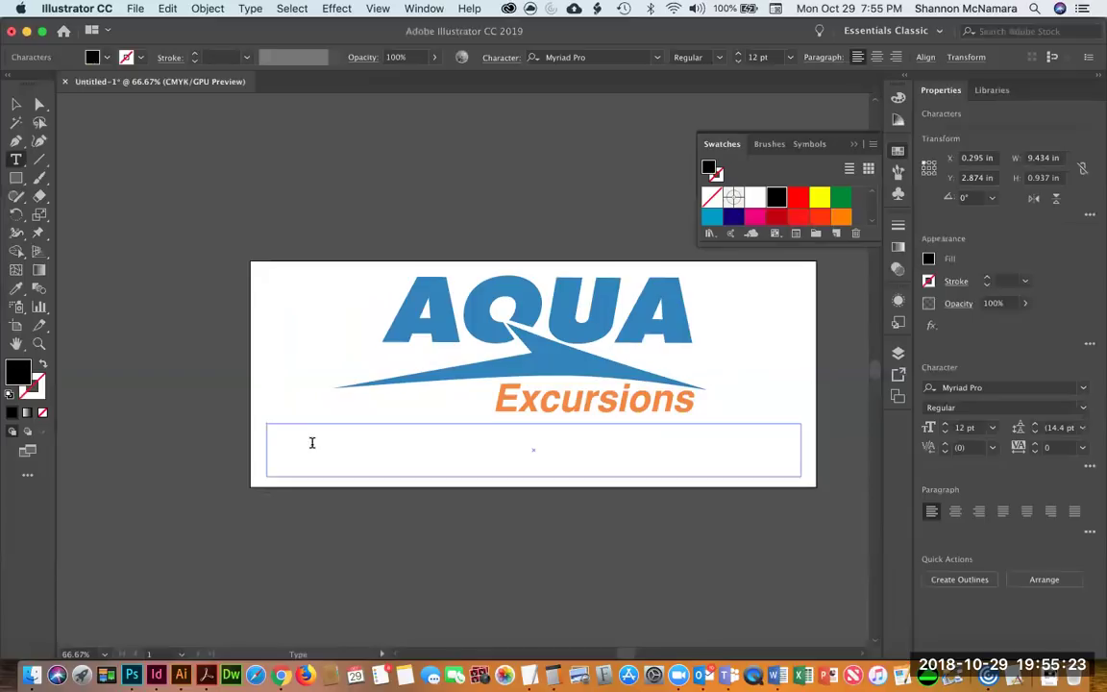
key("super+v")
key("super+a")
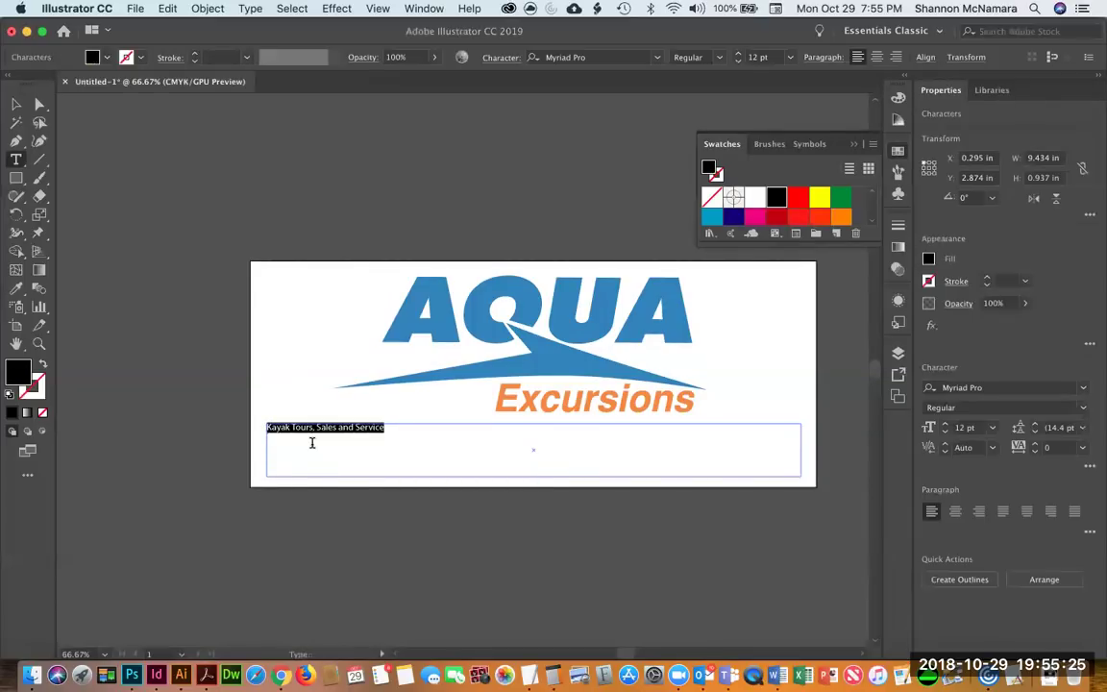
key("super+shift+c")
left_click(313, 446)
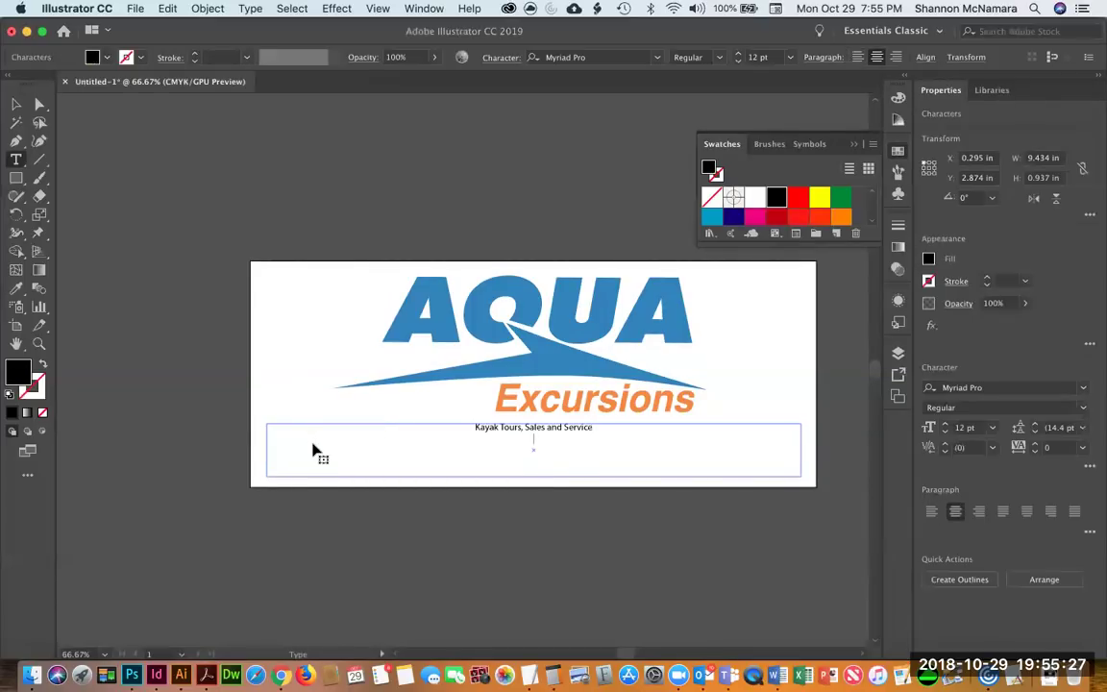
key("super+Tab")
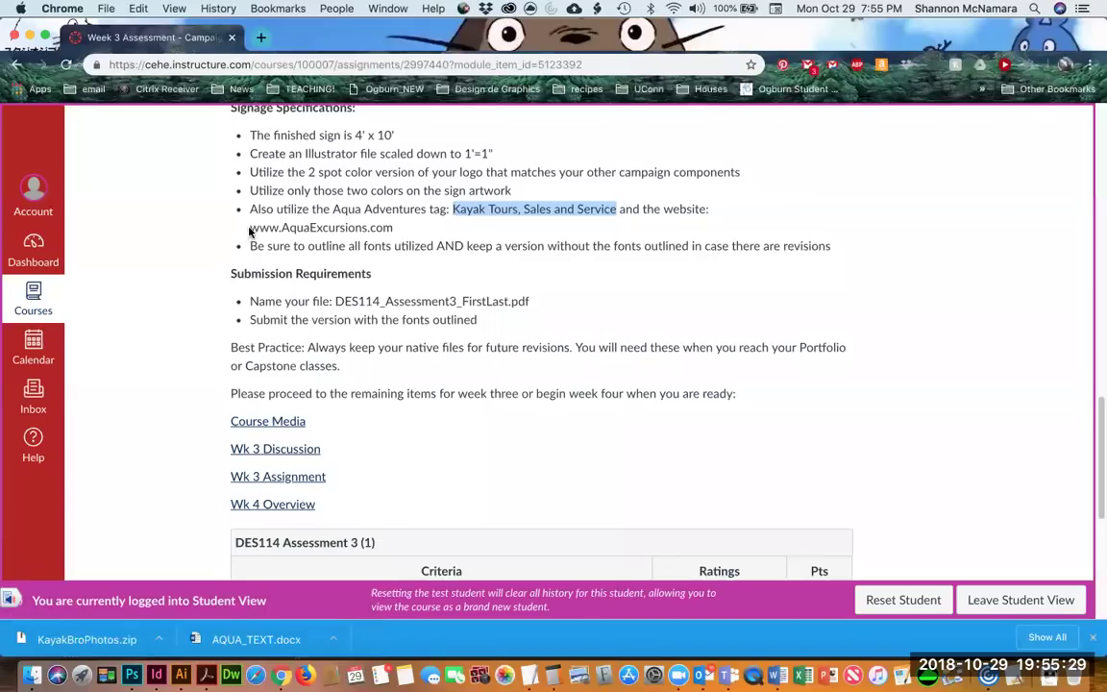
left_click_drag(250, 228, 393, 228)
key("super+c")
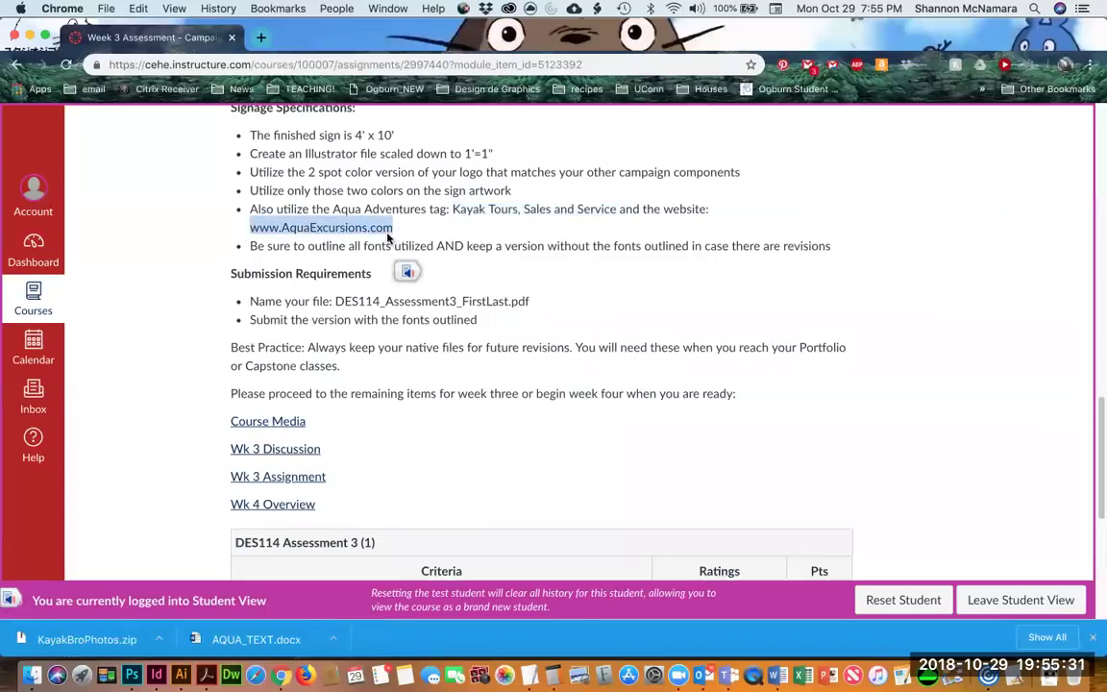
key("super+Tab")
key("Return")
key("super+v")
Set both text lines below the logo in Helvetica Neue LT Std 95 Black.
key("super+a")
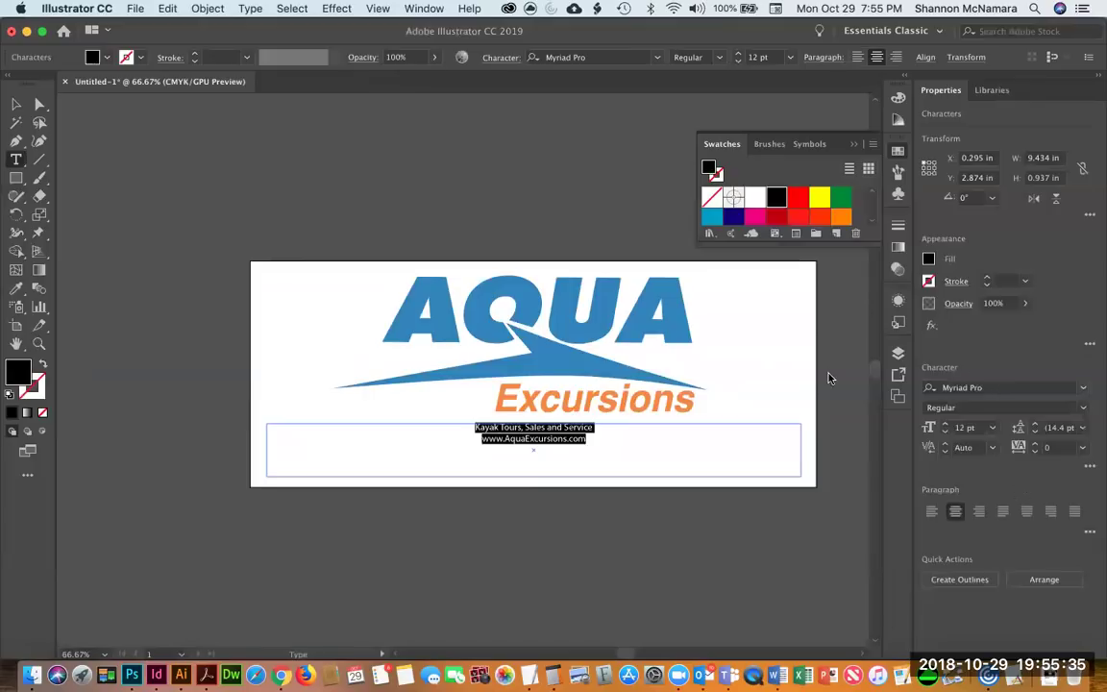
left_click(998, 387)
type("helvet")
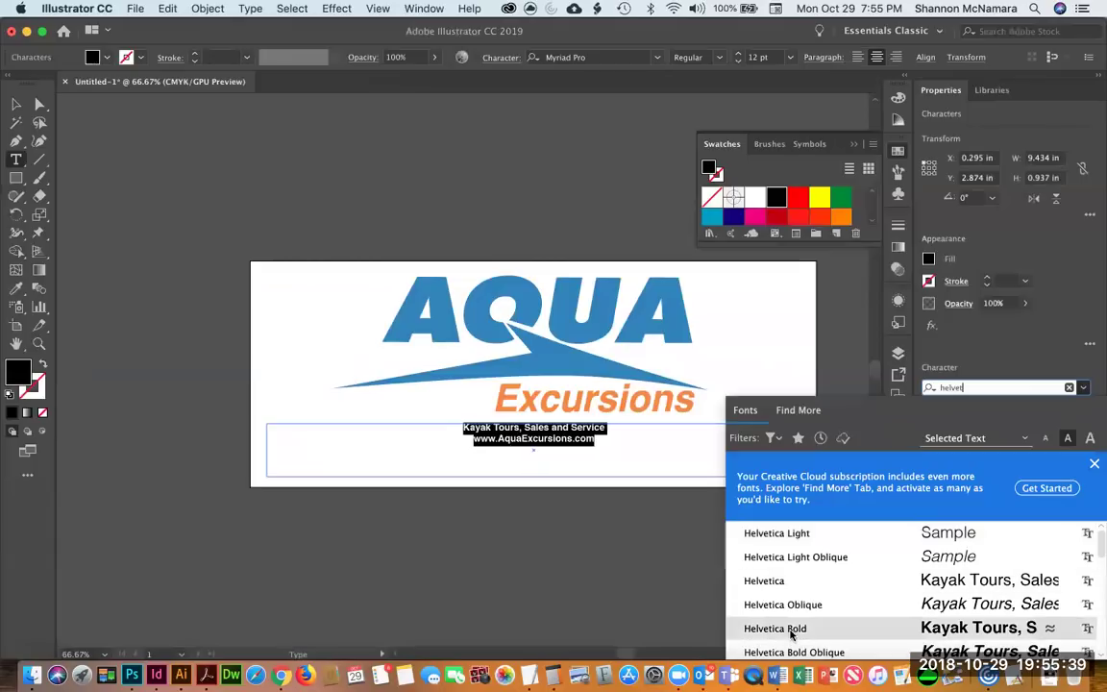
scroll(798, 615, "down", 5)
scroll(815, 600, "down", 2)
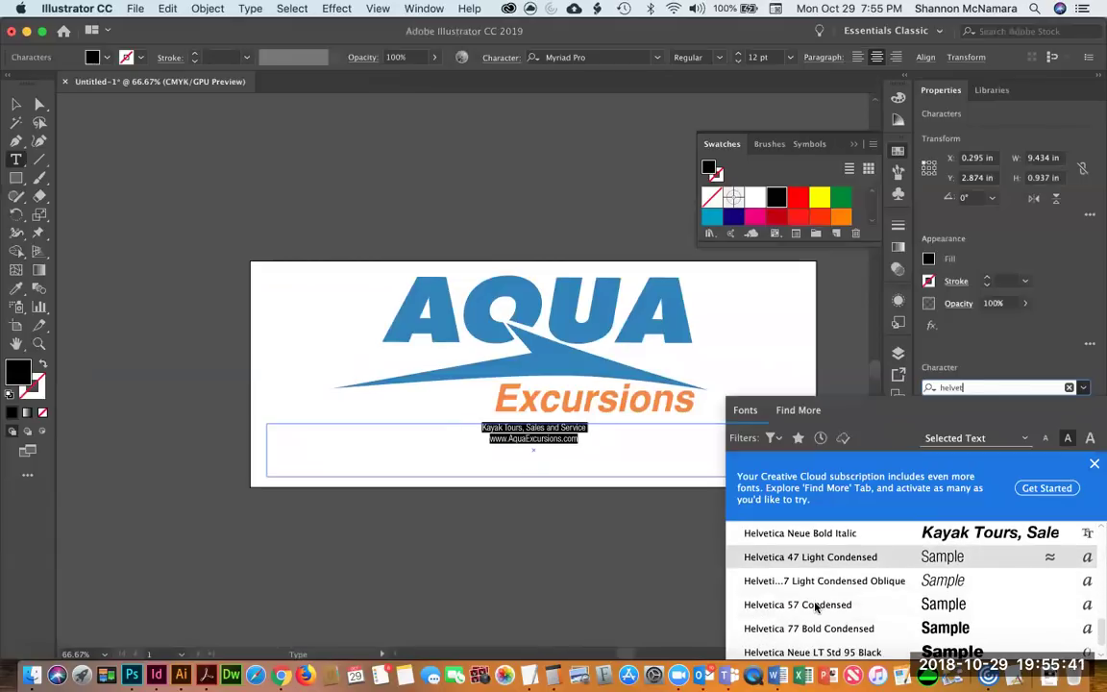
scroll(815, 604, "down", 1)
left_click(821, 625)
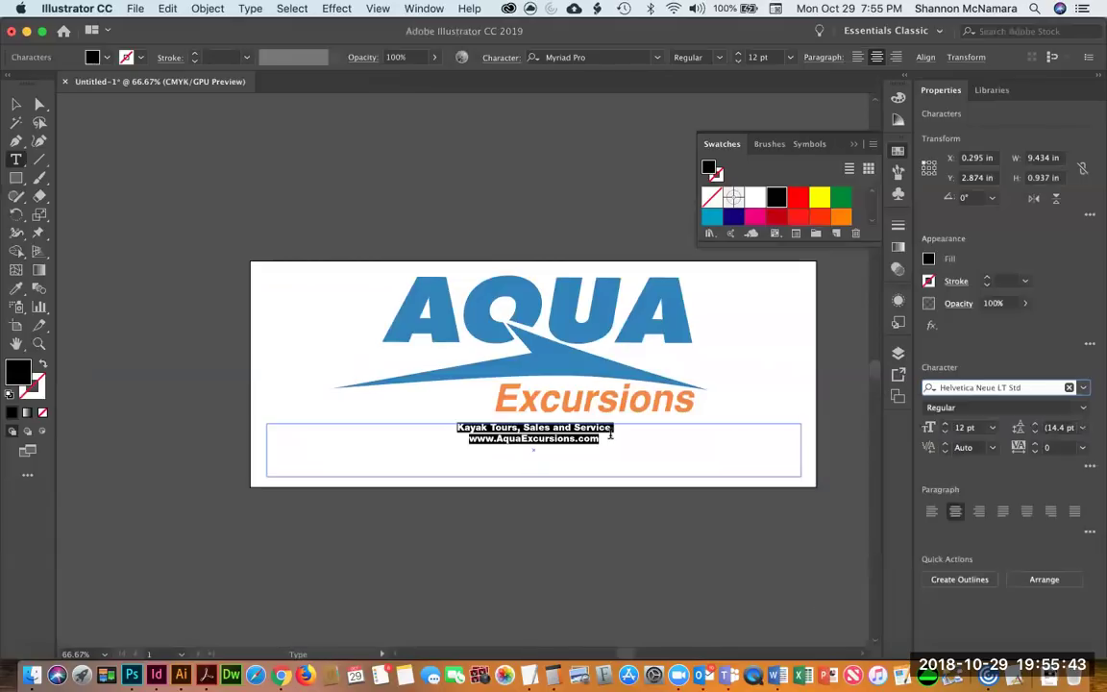
Enlarge the tag line "Kayak Tours, Sales and Service" to 26 pt.
left_click(609, 434)
triple_click(609, 431)
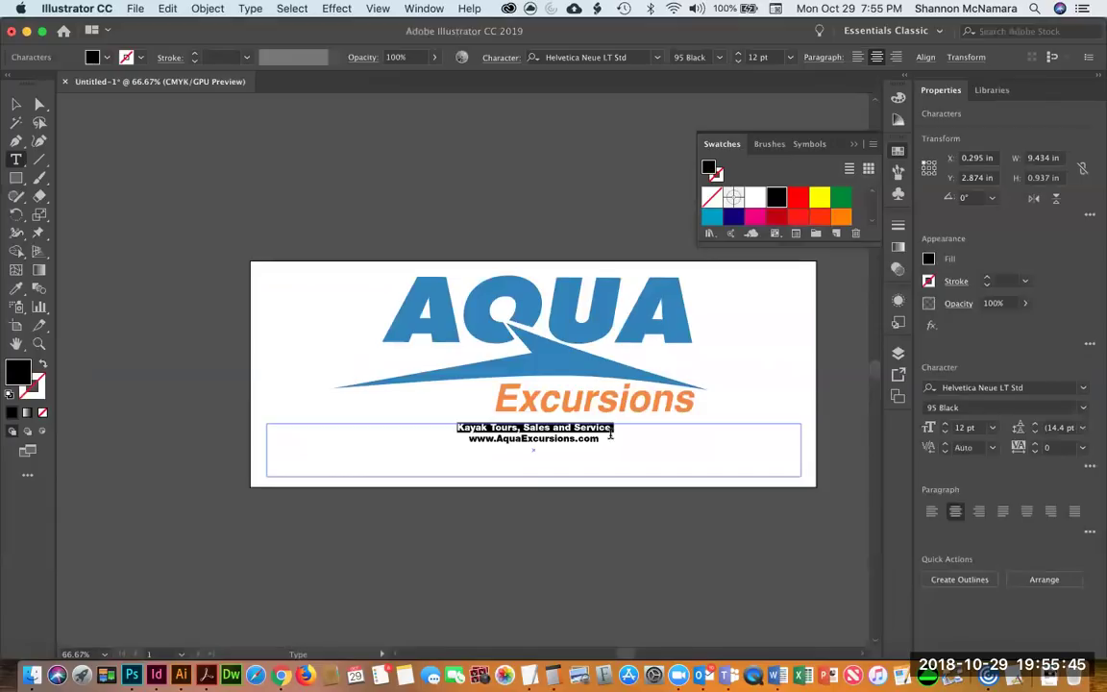
key("super+shift+period")
key("super+shift+period")
key("super+shift+period")
key("super+shift+period")
key("super+shift+period")
key("super+shift+period")
key("super+shift+period")
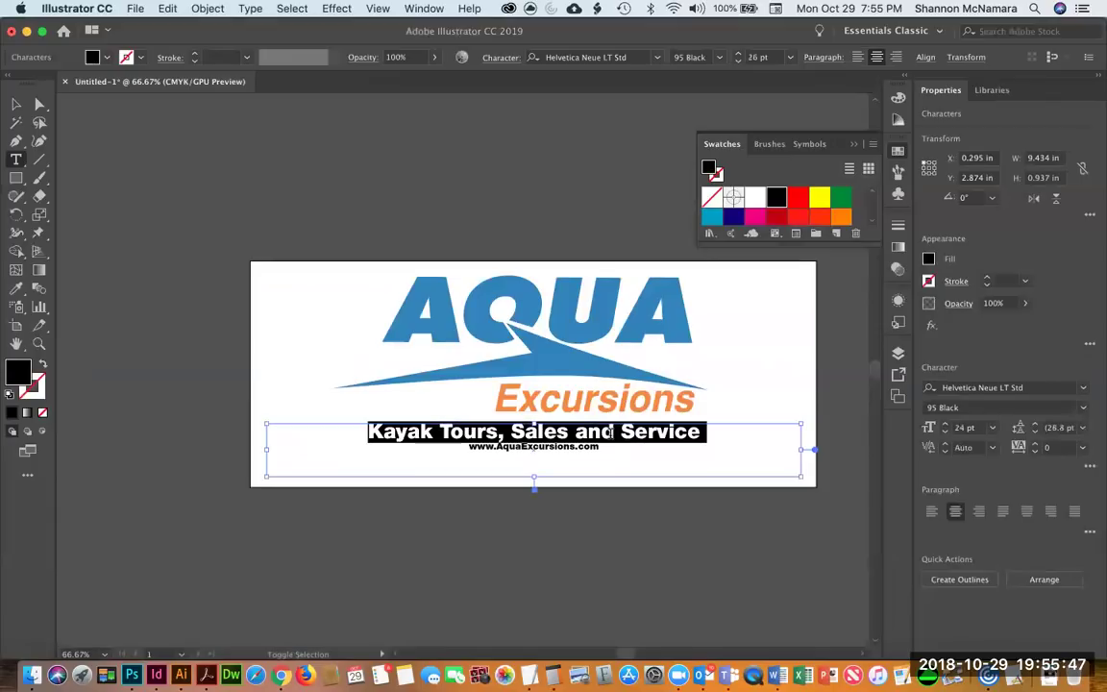
left_click(611, 433)
triple_click(612, 446)
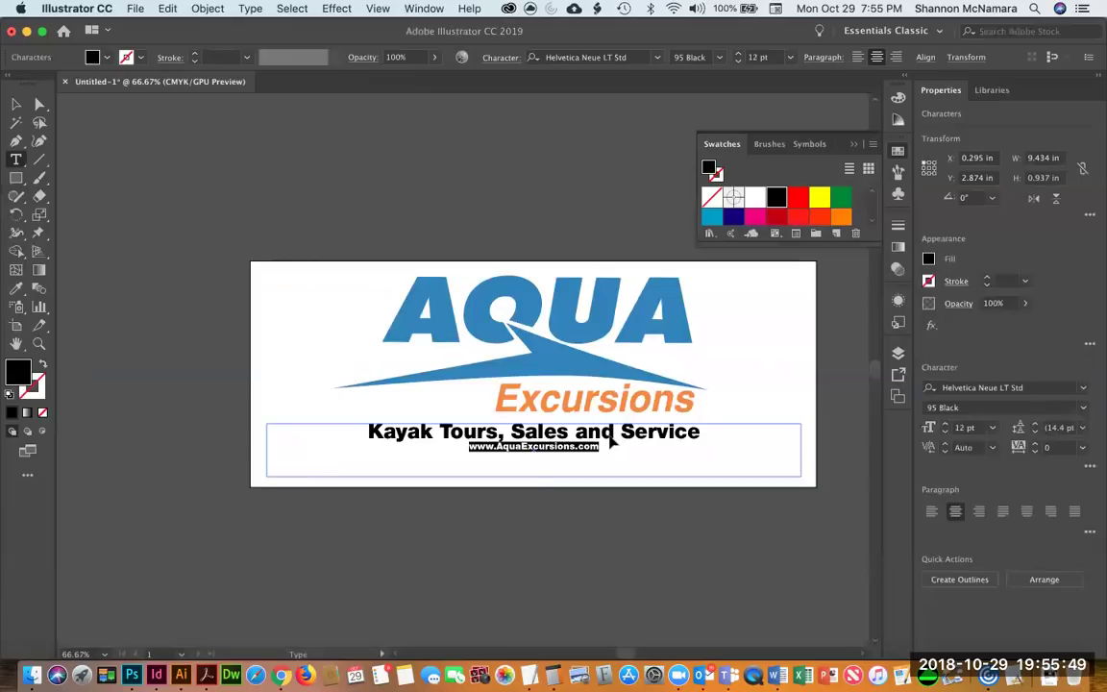
key("super+shift+period")
key("super+shift+period")
key("super+shift+period")
key("super+shift+period")
key("super+shift+period")
Color the tag line "Kayak Tours, Sales and Service" with the logo's blue spot swatch.
left_click(613, 444)
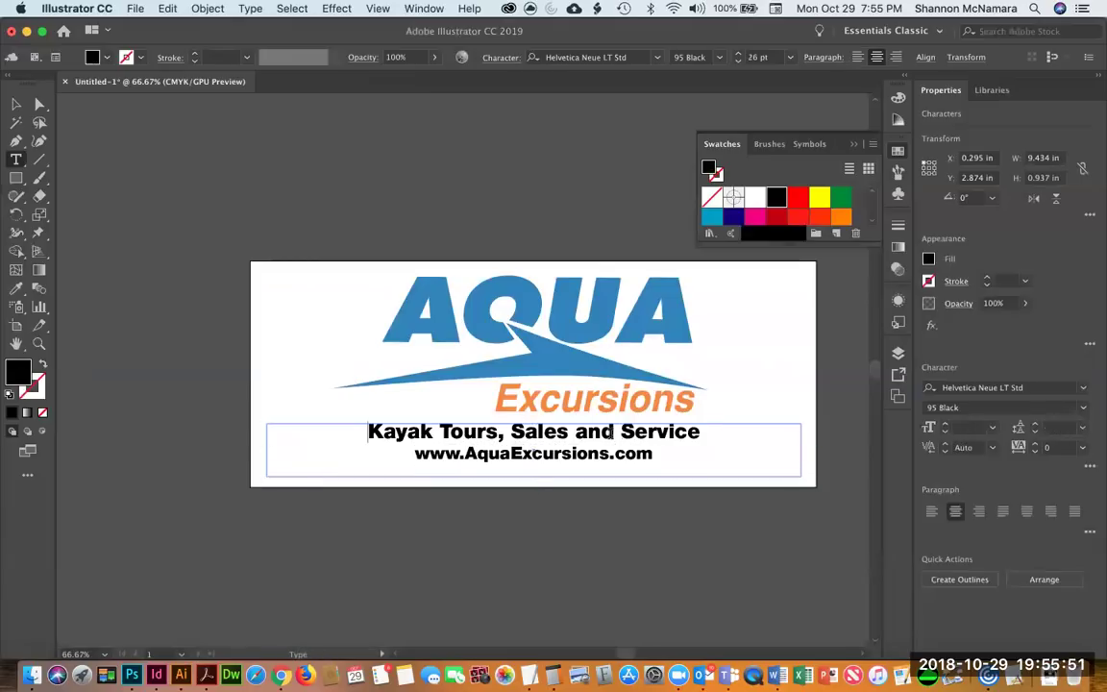
triple_click(612, 432)
scroll(849, 216, "down", 1)
scroll(849, 216, "down", 5)
left_click(845, 219)
Color the website line with the logo's orange spot swatch.
key("Right")
key("shift+Right")
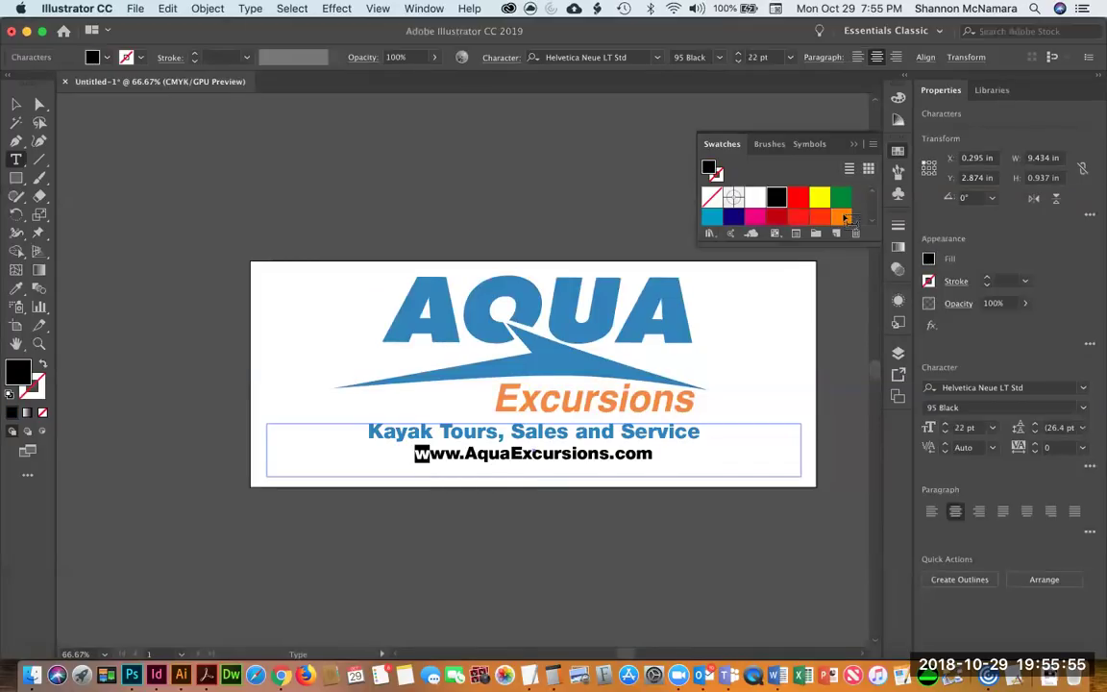
key("shift+End")
scroll(816, 211, "down", 2)
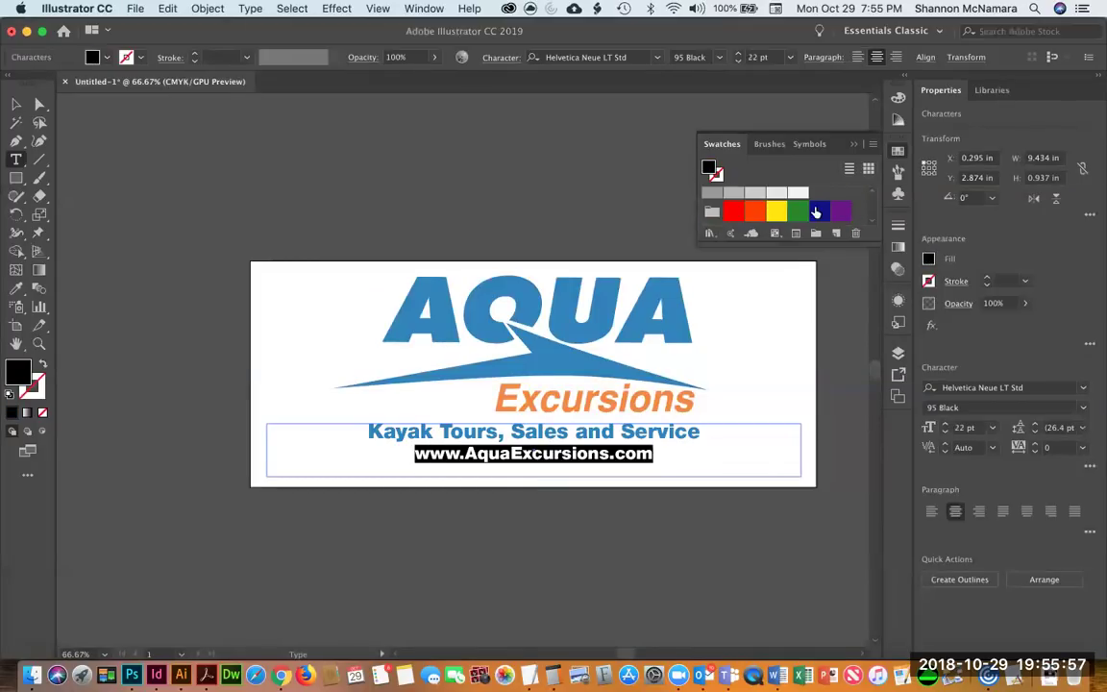
scroll(816, 208, "up", 3)
scroll(816, 208, "down", 3)
left_click_drag(712, 193, 462, 453)
Move the text area down about 0.11 in, away from the logo, and deselect it.
key("Escape")
left_click_drag(561, 434, 561, 442)
left_click(296, 196)
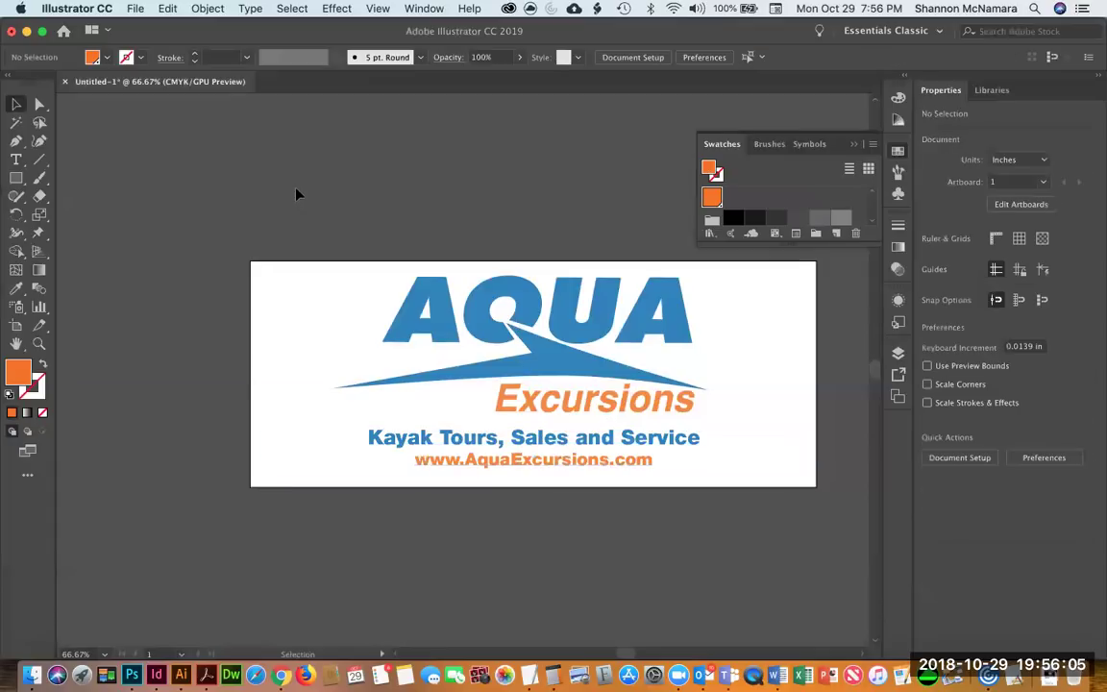
Start saving the sign under a new name and copy the required file name DES114_Assessment3_FirstLast from the submission requirements in Chrome.
left_click(137, 9)
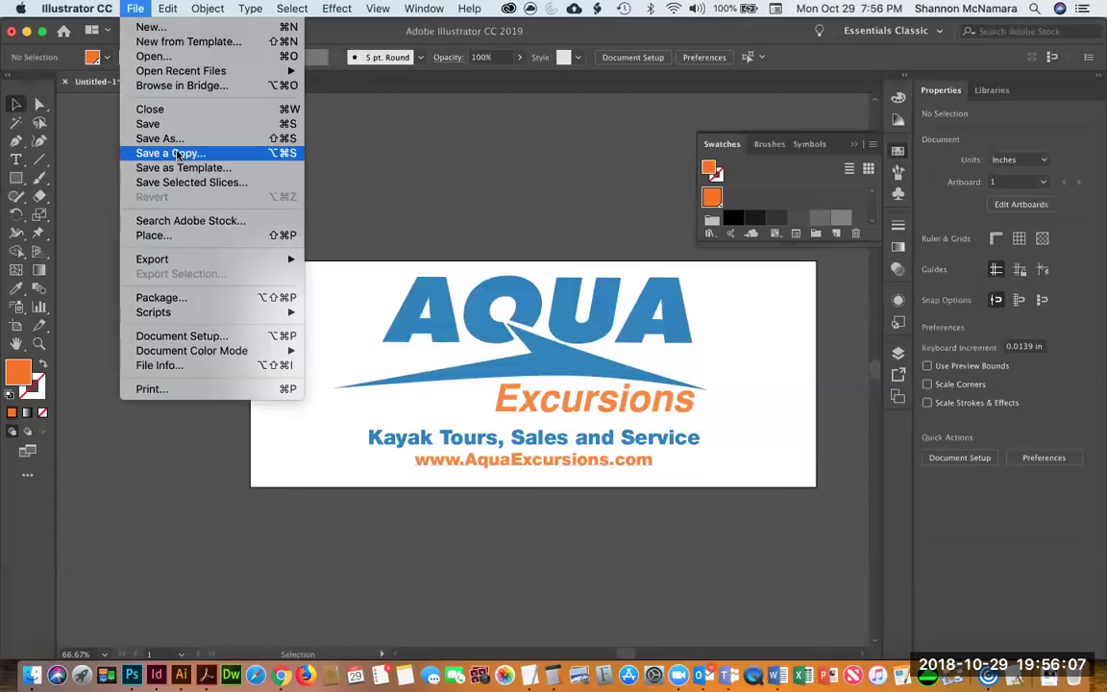
left_click(175, 142)
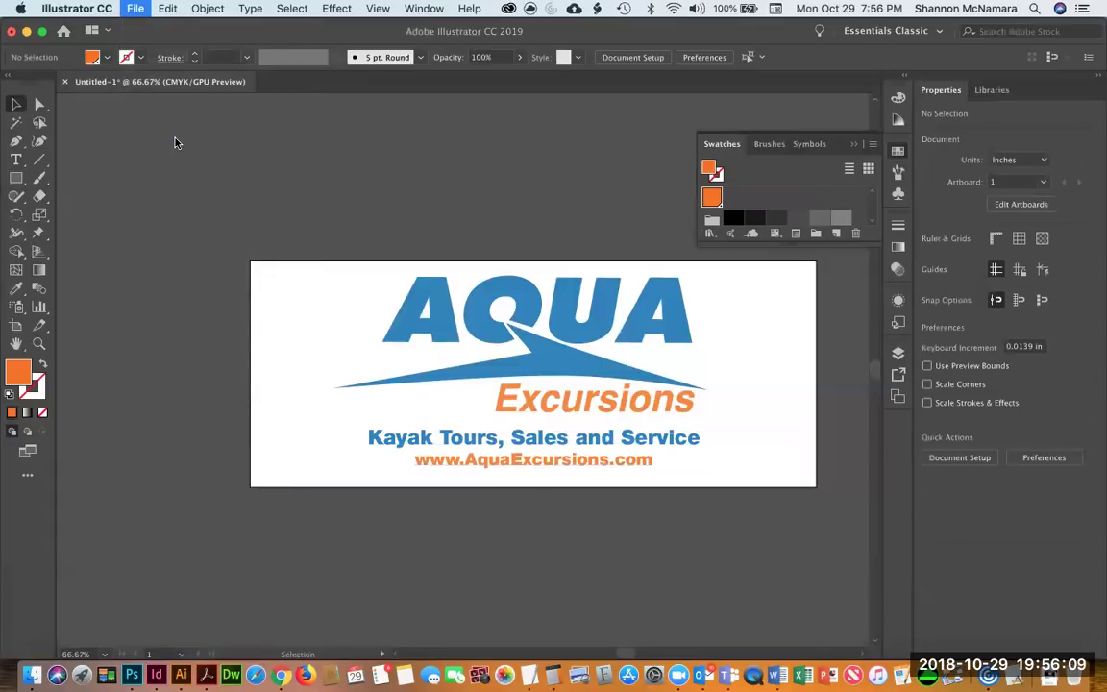
key("super+Tab")
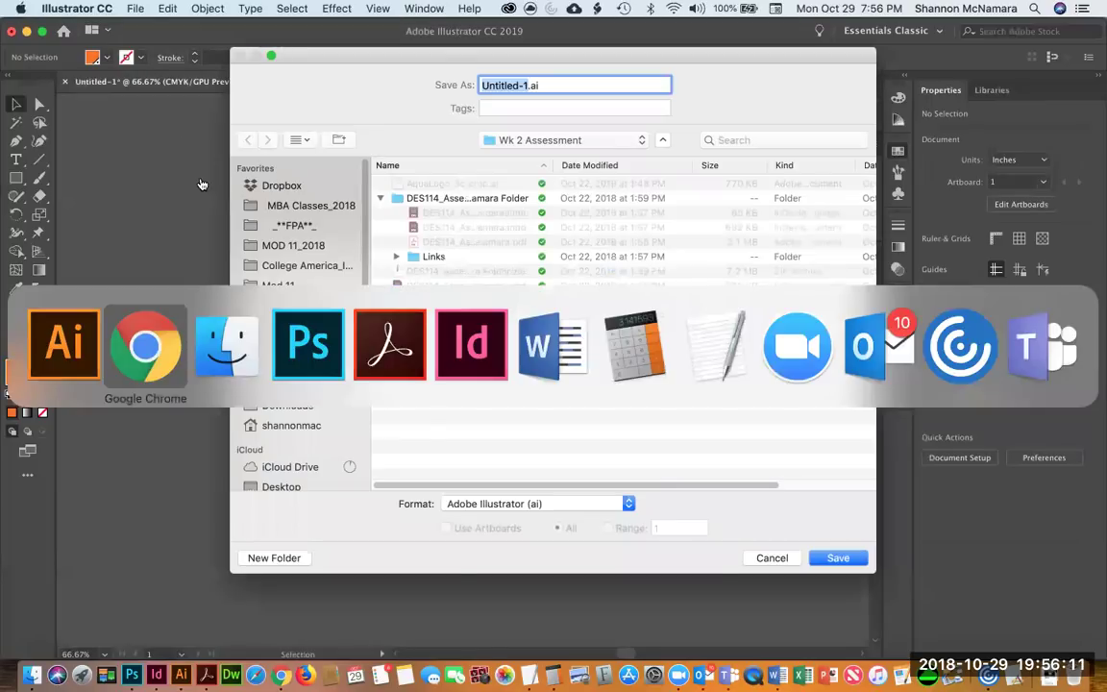
left_click_drag(337, 301, 508, 303)
key("super+c")
key("super+Tab")
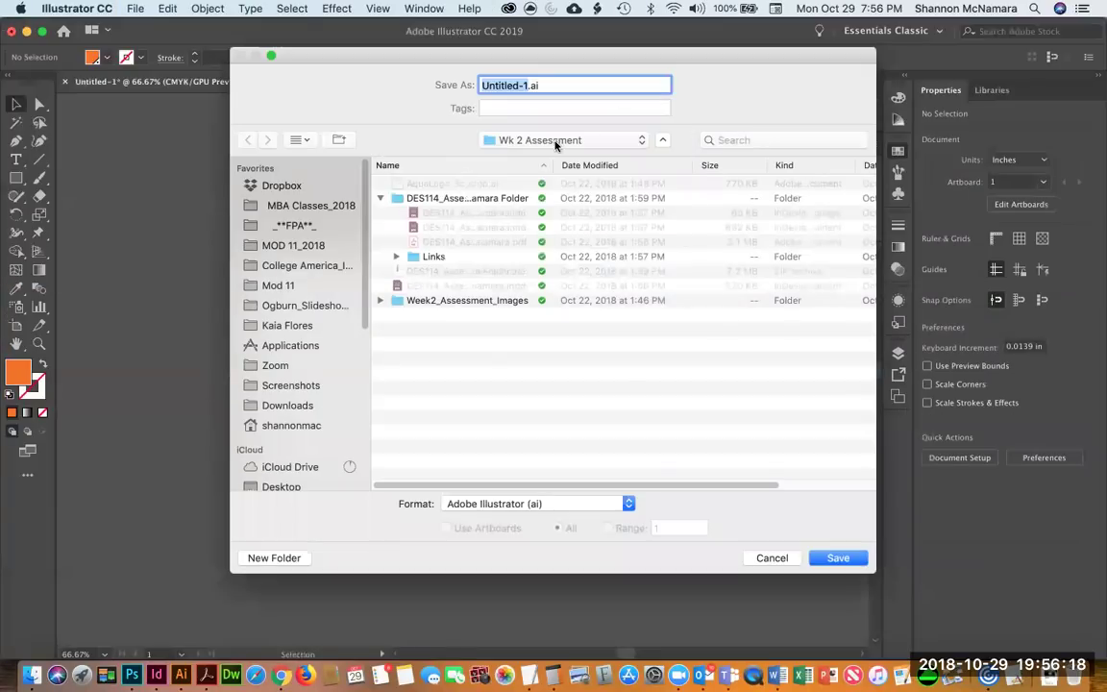
Choose DES114 > Week 3 as the save location and create a Wk3Assessment folder inside it.
left_click(504, 135)
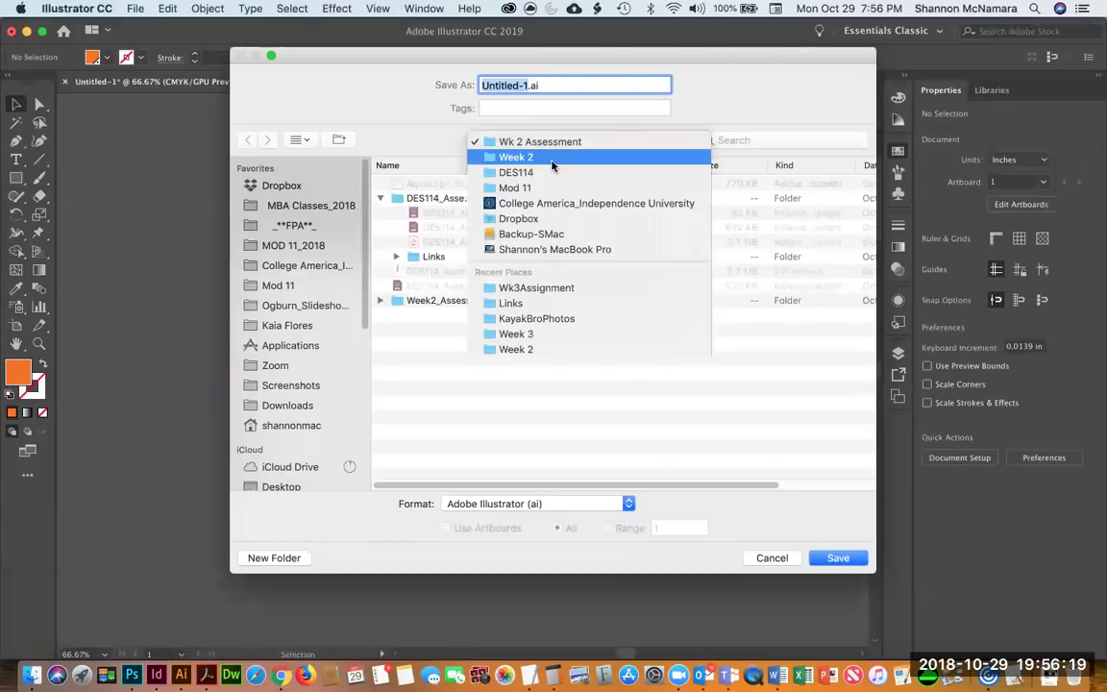
left_click(553, 173)
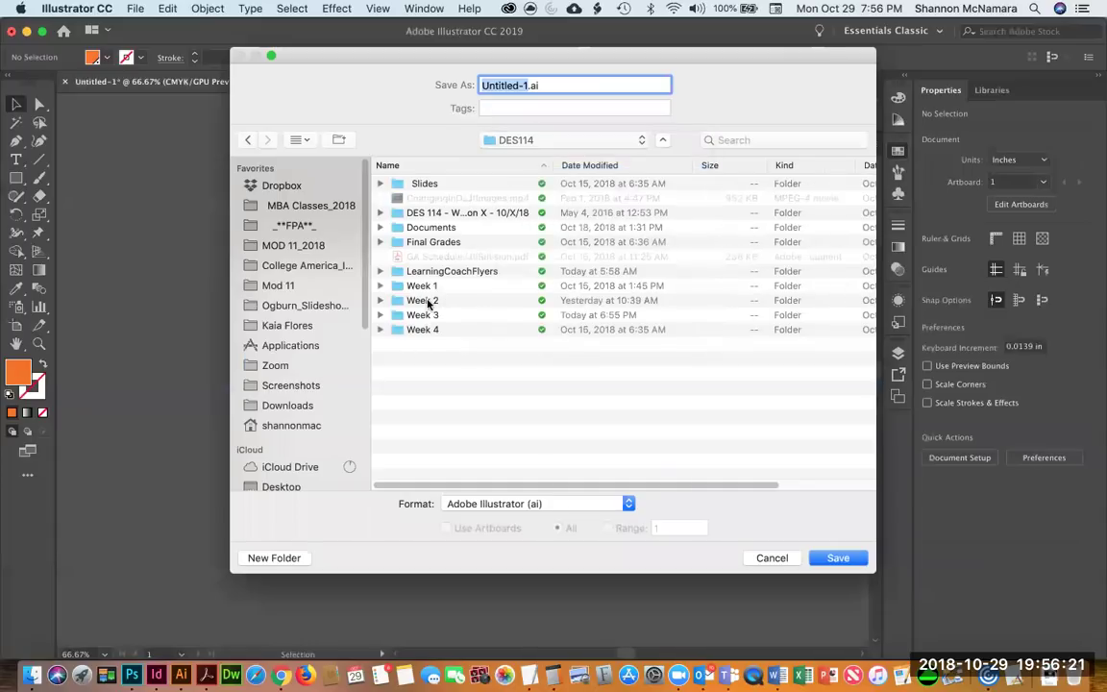
double_click(424, 315)
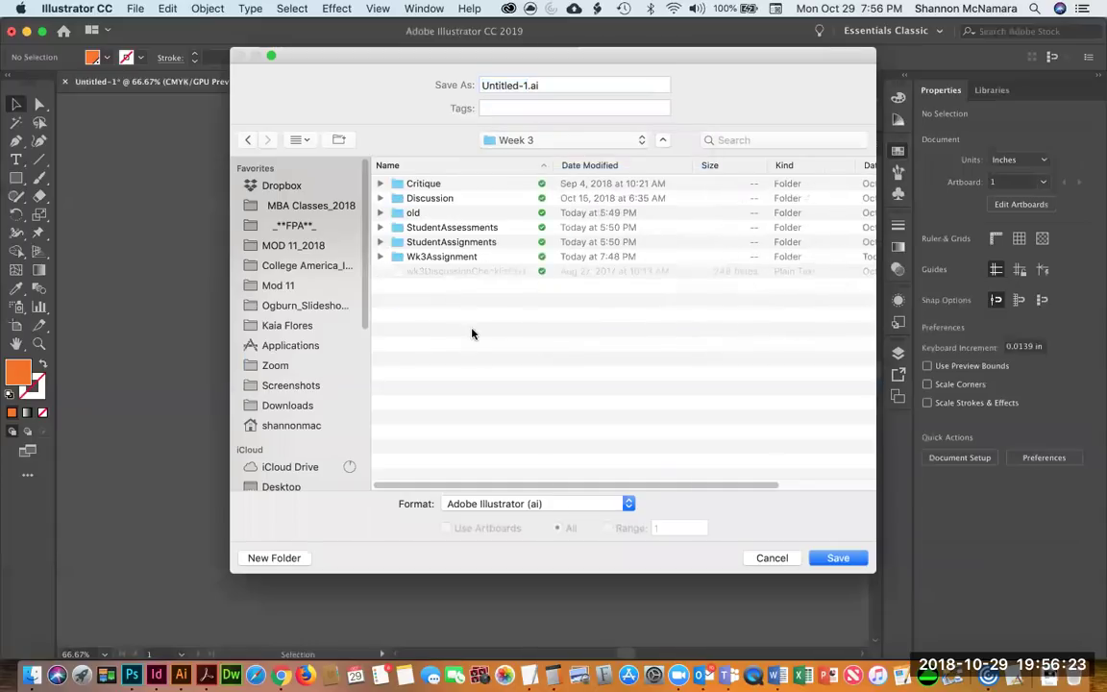
key("super+shift+n")
type("Wk3Assessment")
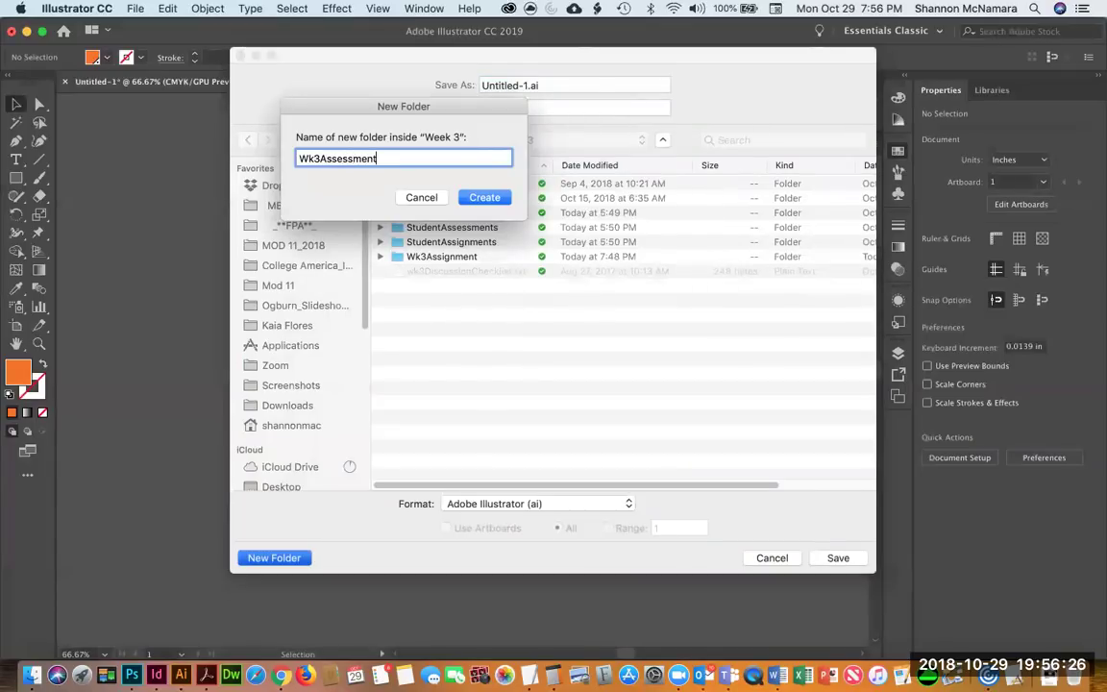
key("Return")
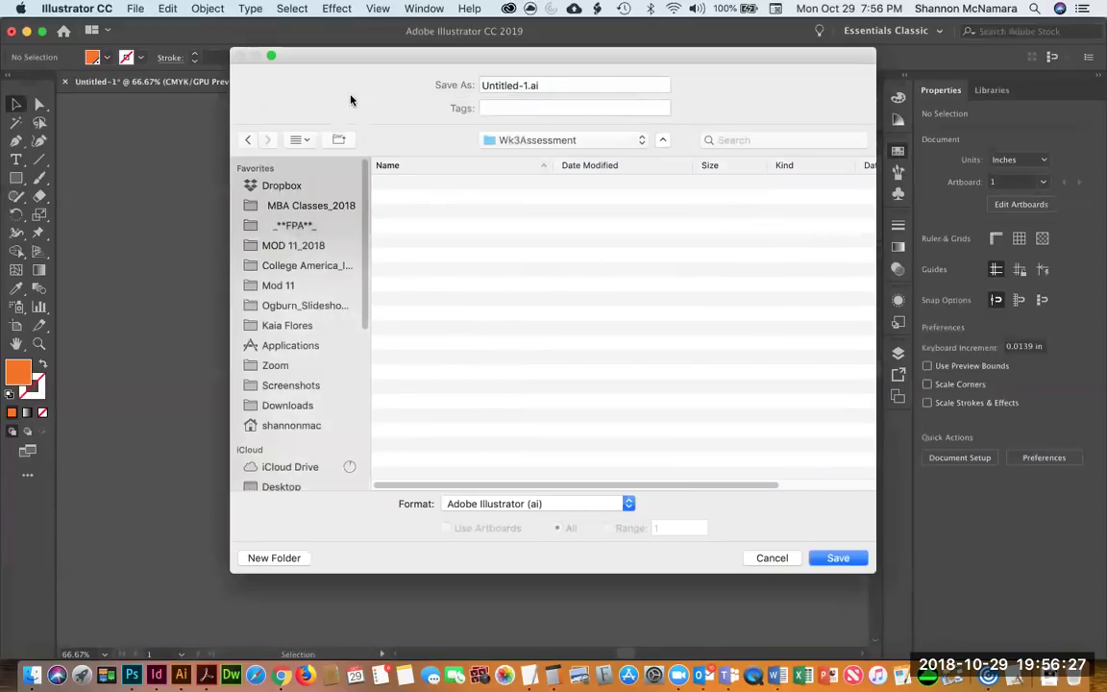
Save the sign as an Illustrator file using the copied name, replacing FirstLast with the designer's name and adding -text.
key("super+v")
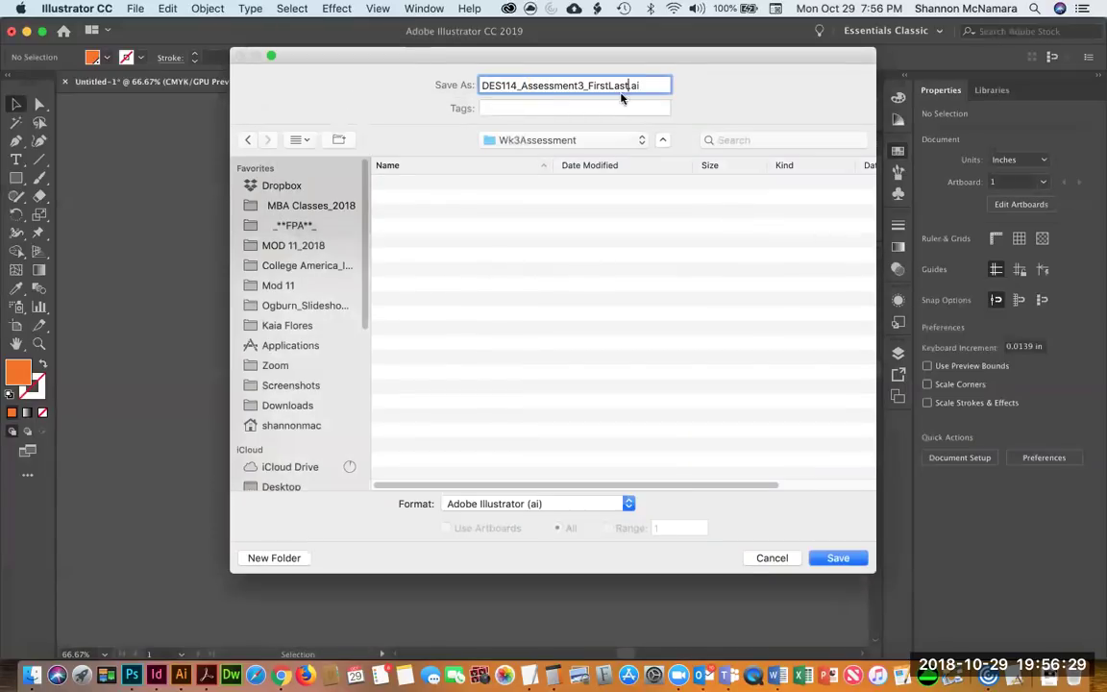
double_click(608, 85)
type("SMcNamara-tex")
left_click(839, 559)
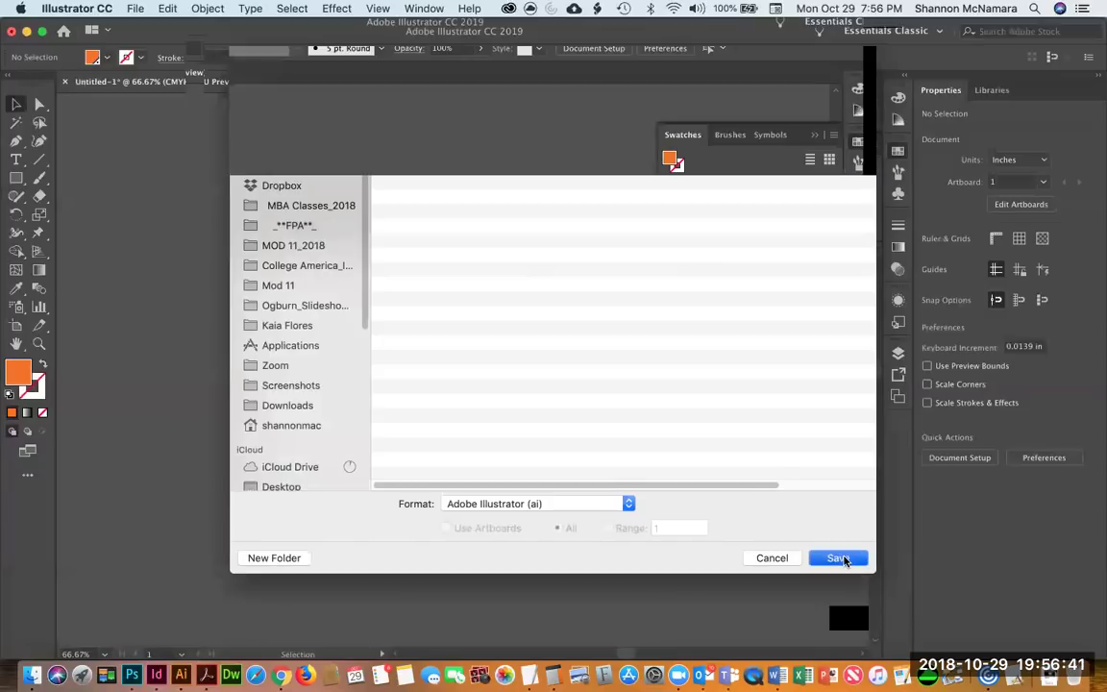
left_click(725, 549)
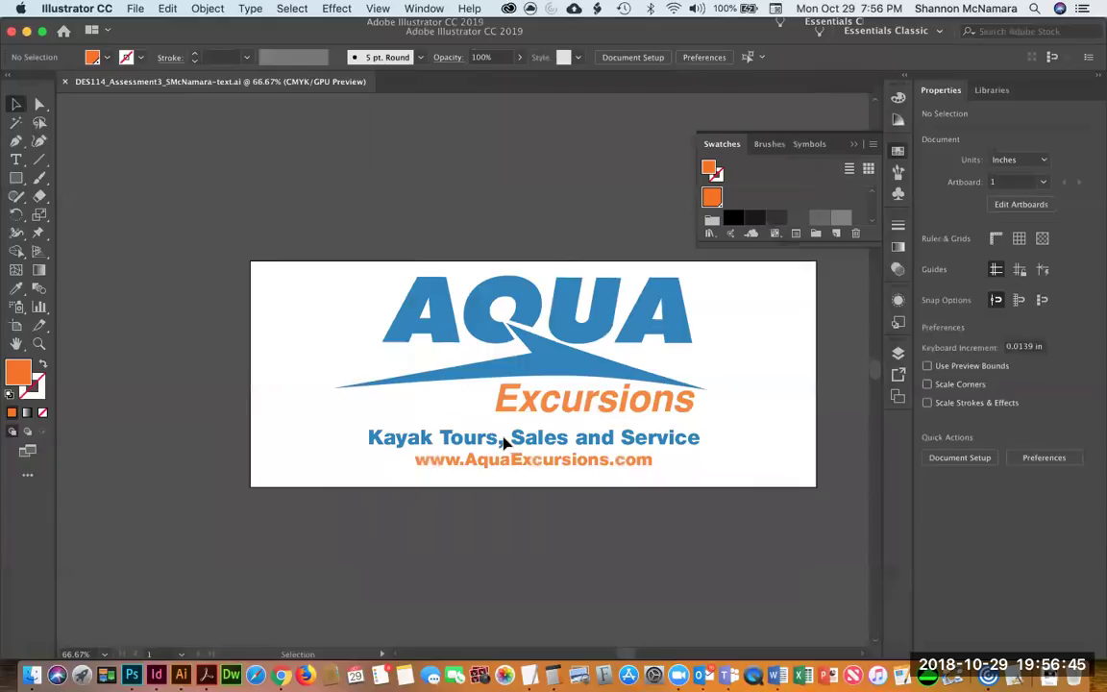
Convert the tag and website text to outlines and deselect the result.
left_click(505, 442)
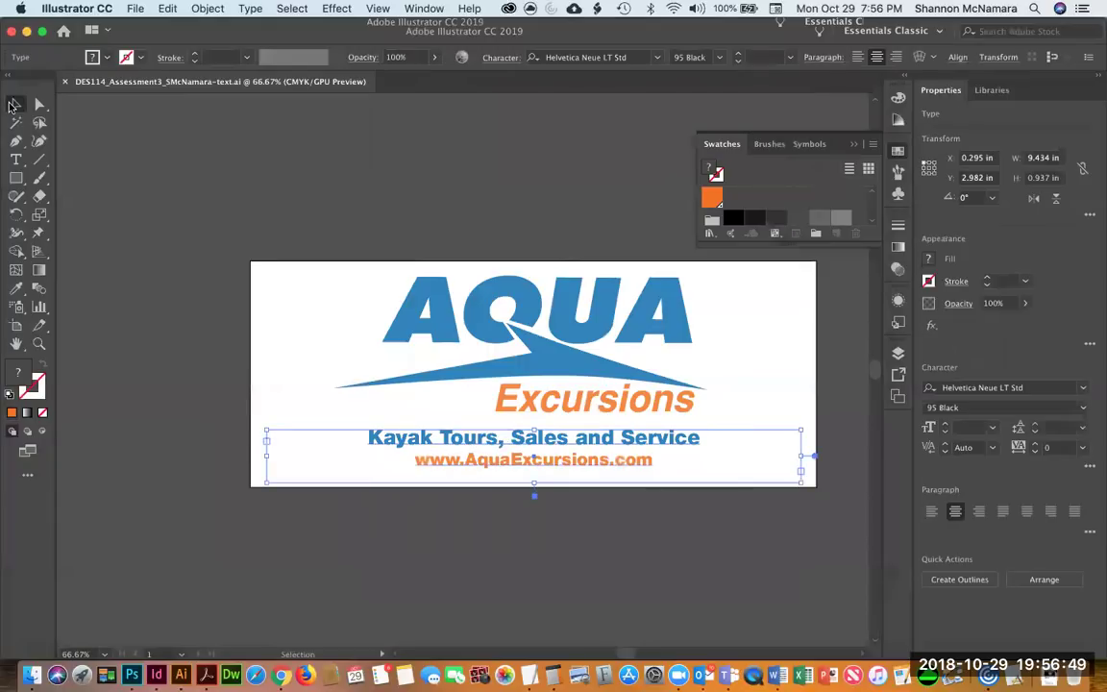
left_click(249, 10)
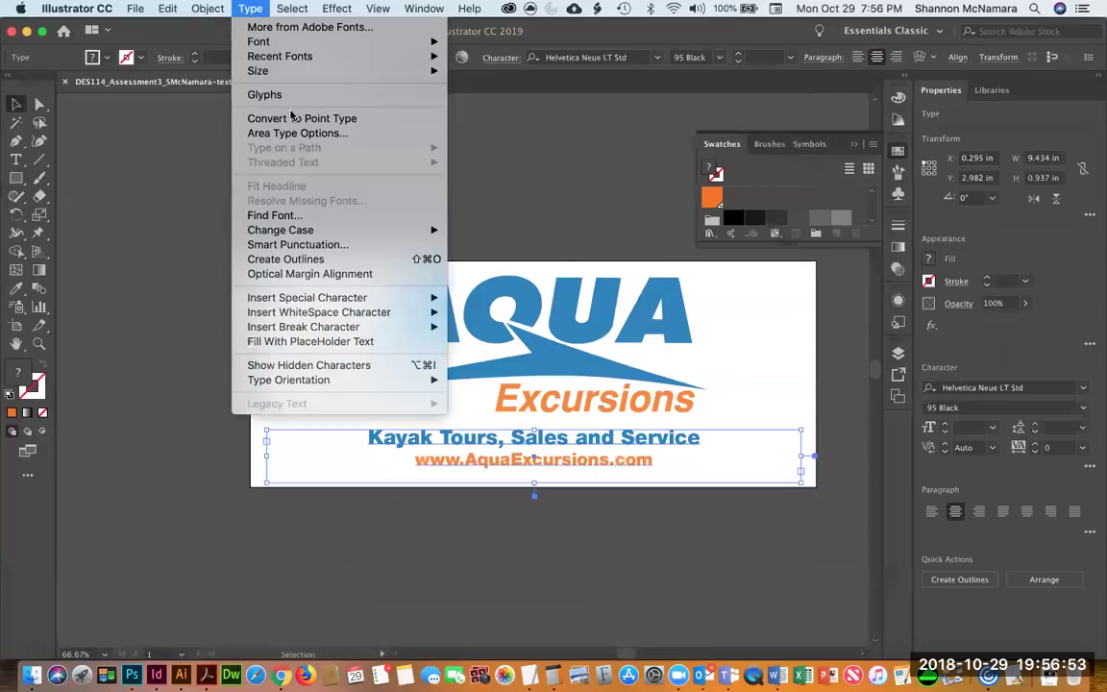
left_click(310, 260)
left_click(510, 423)
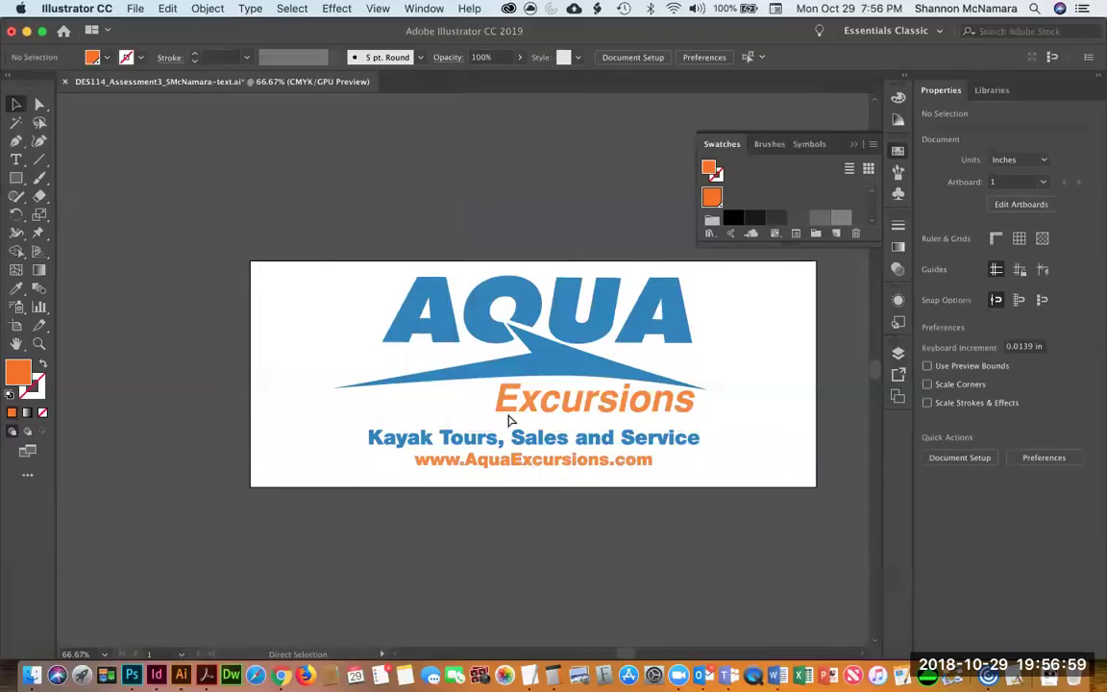
Compare live and outlined text in Outline view by undoing and reapplying Create Outlines, and return to the color preview.
key("super+y")
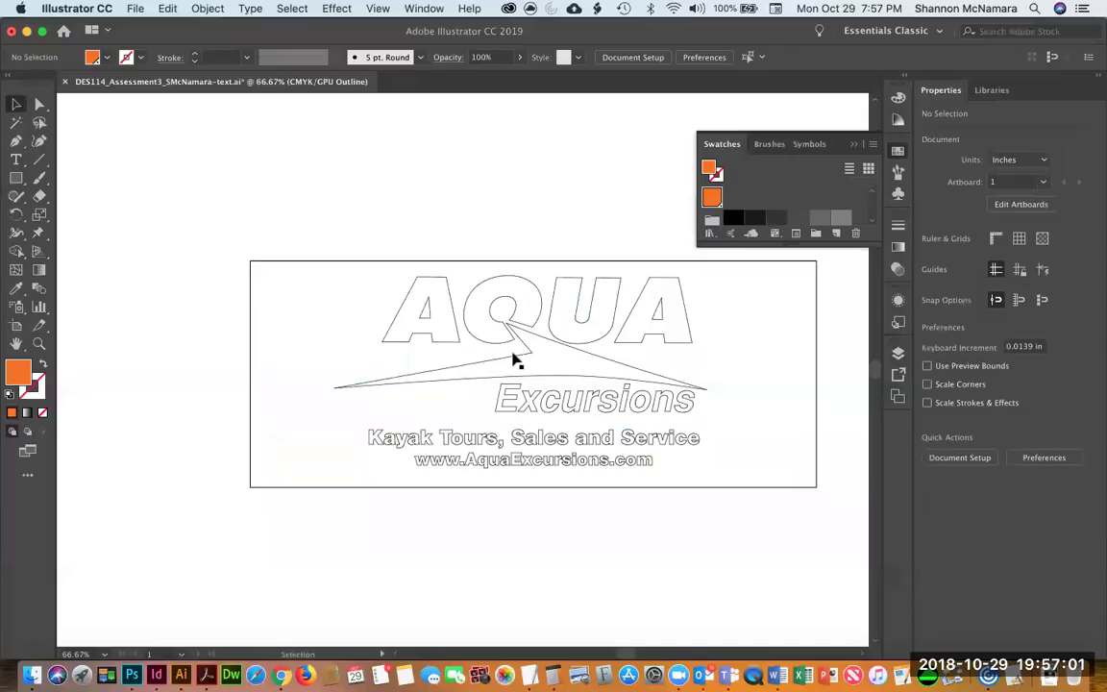
key("super+z")
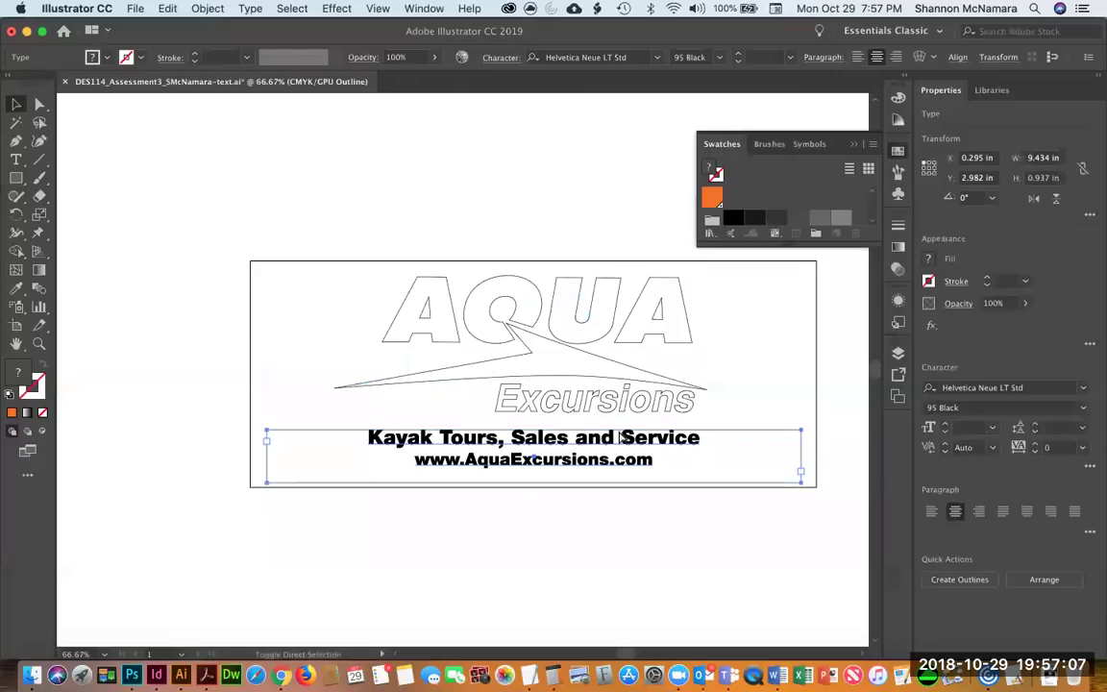
key("super+shift+o")
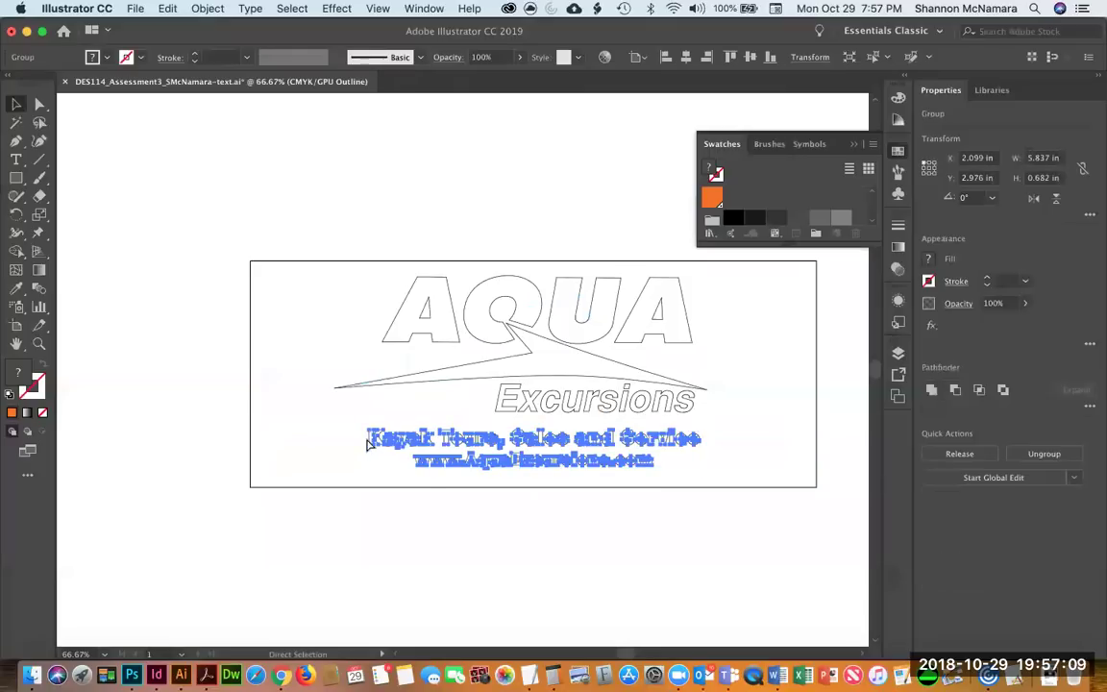
key("super+shift+o")
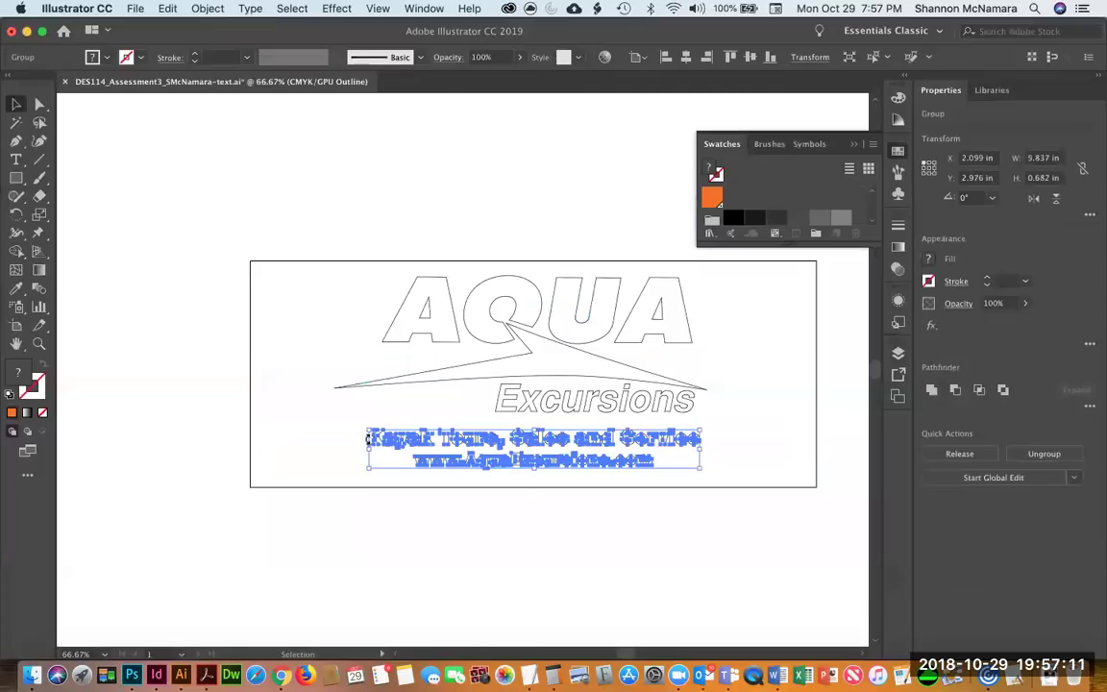
left_click(389, 245)
key("a")
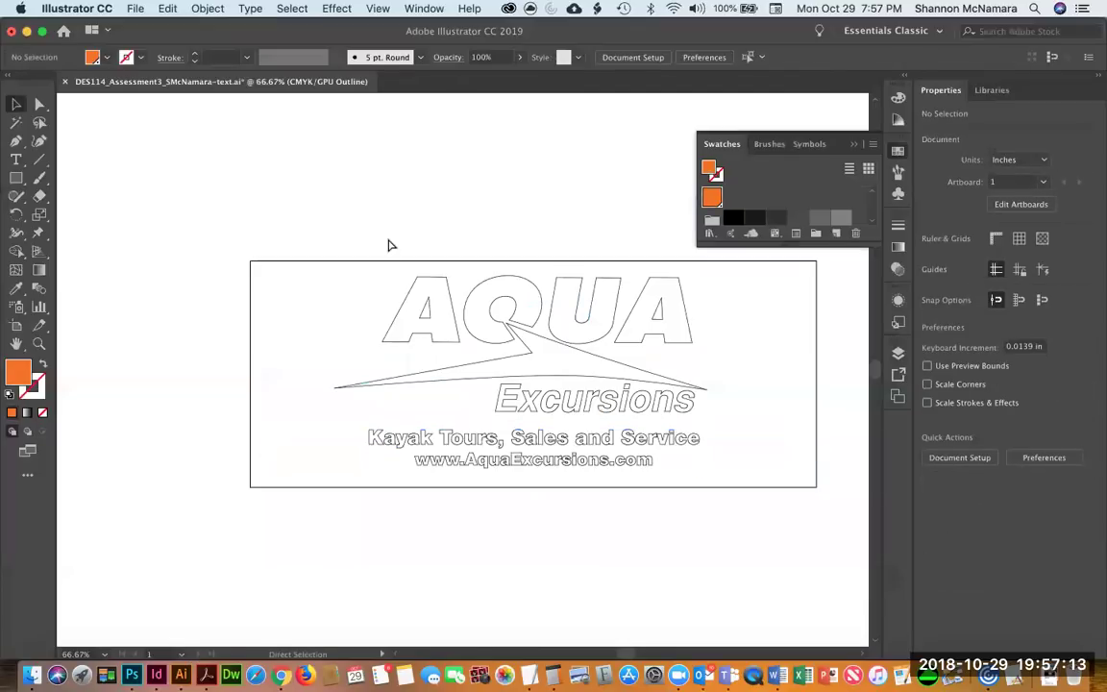
key("super+y")
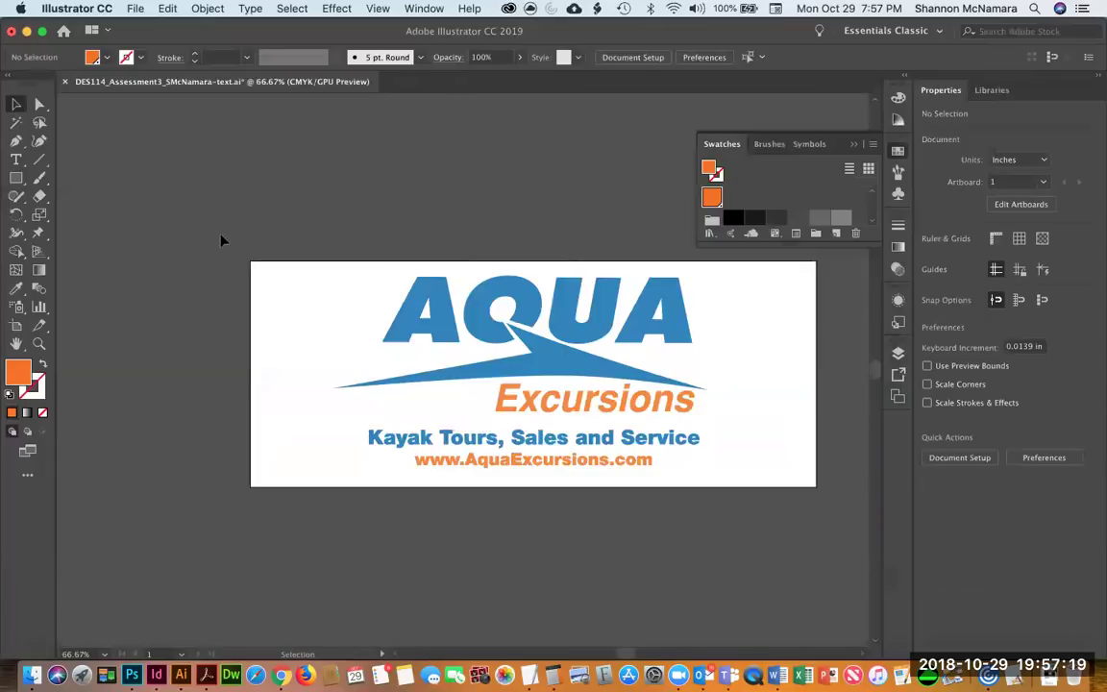
Save the outlined sign as a separate Illustrator file in Wk3Assessment, replacing -text in the file name with -outlines.
left_click(134, 10)
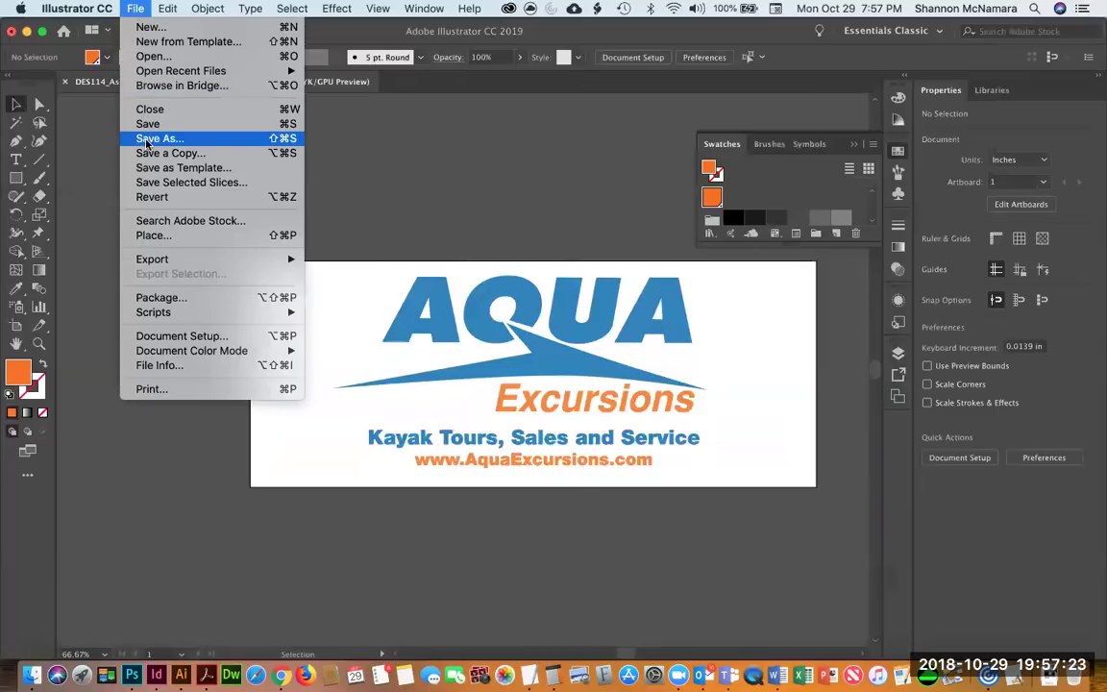
left_click(147, 140)
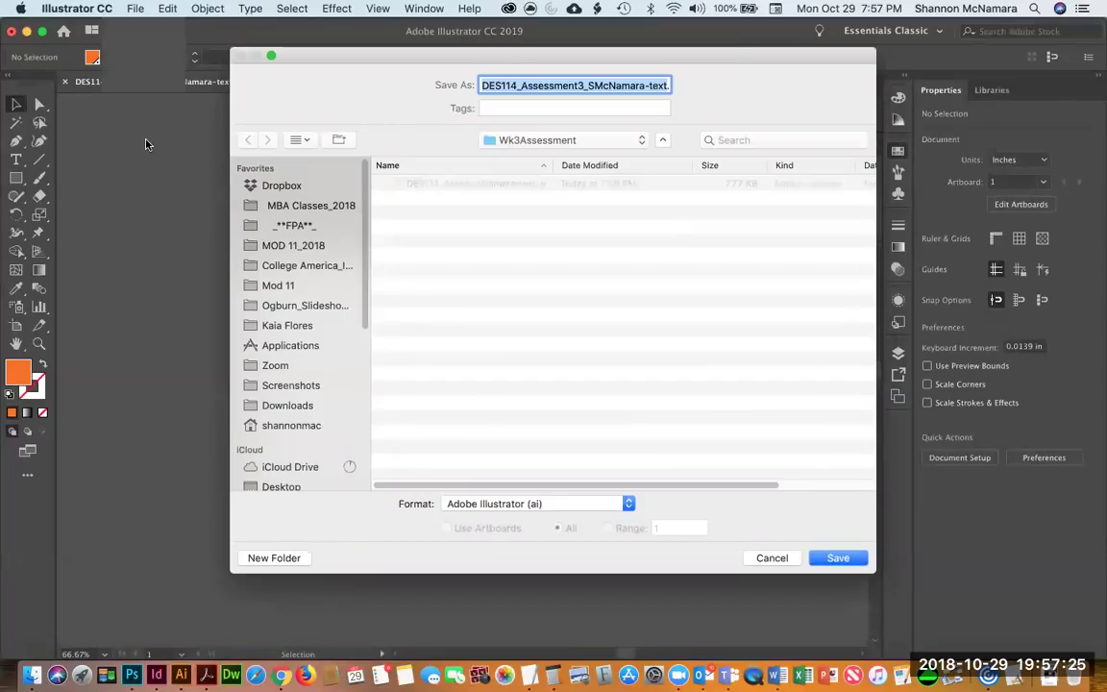
type("outlines")
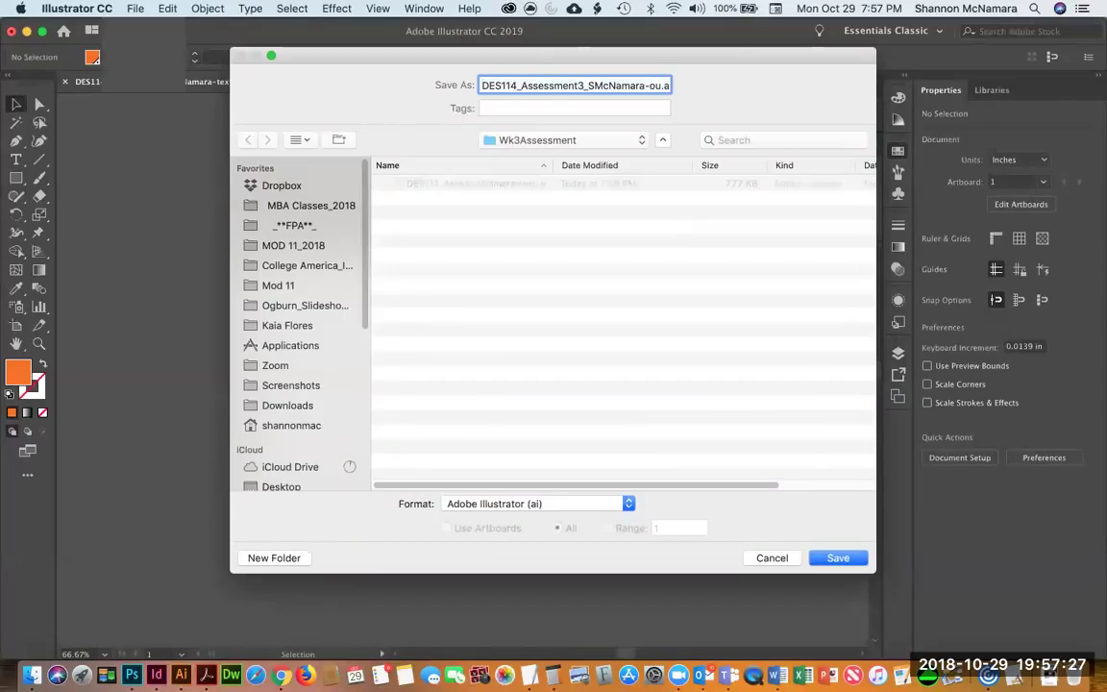
key("Return")
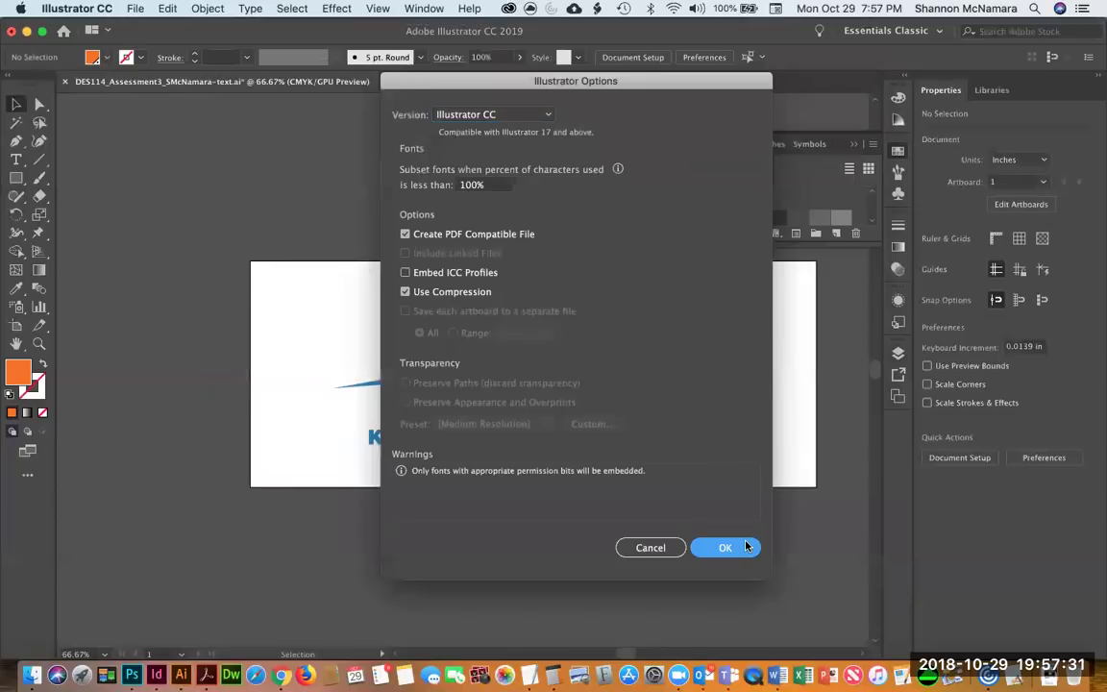
left_click(747, 546)
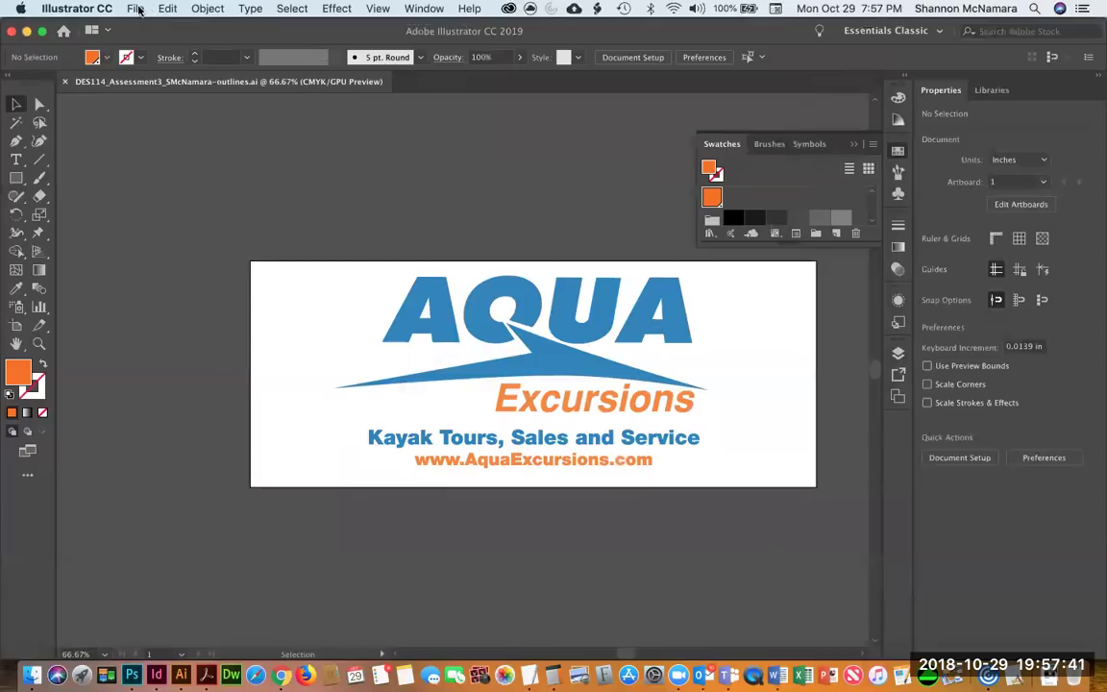
Start saving another version of the outlined sign in the Adobe PDF format.
left_click(131, 9)
left_click(149, 138)
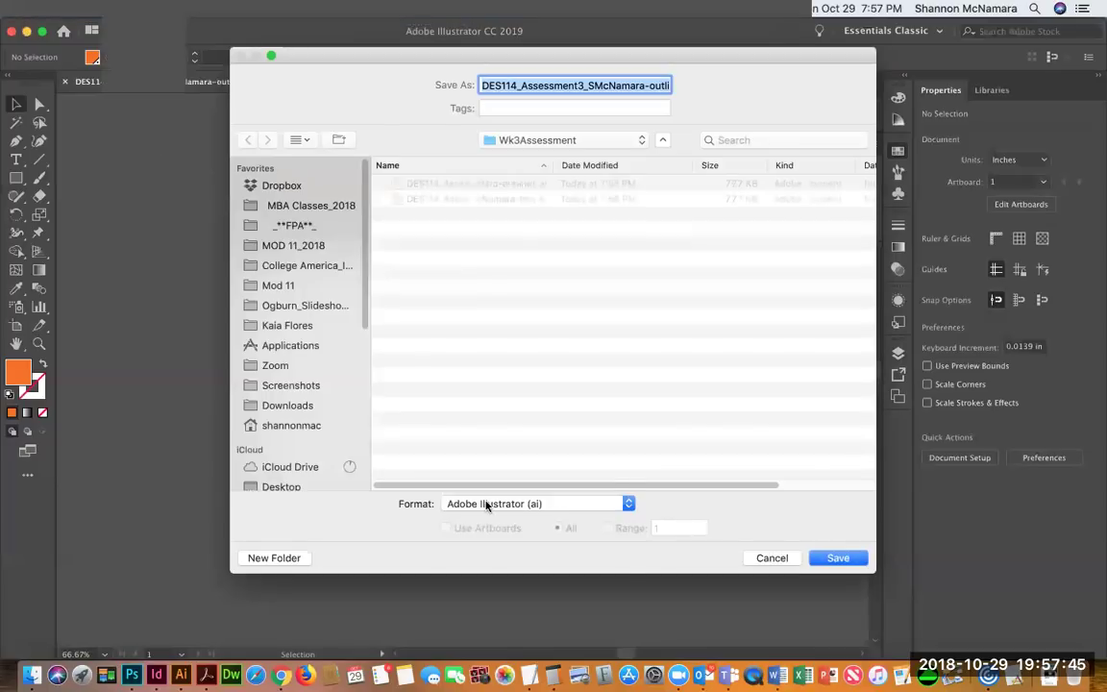
left_click(485, 503)
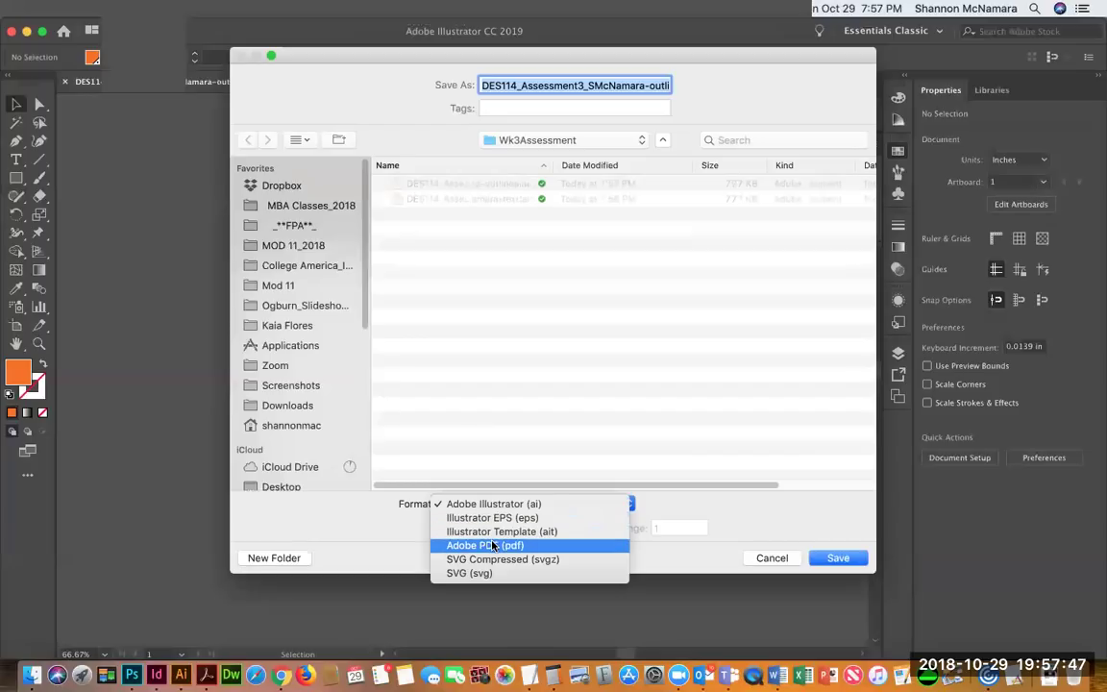
left_click(475, 546)
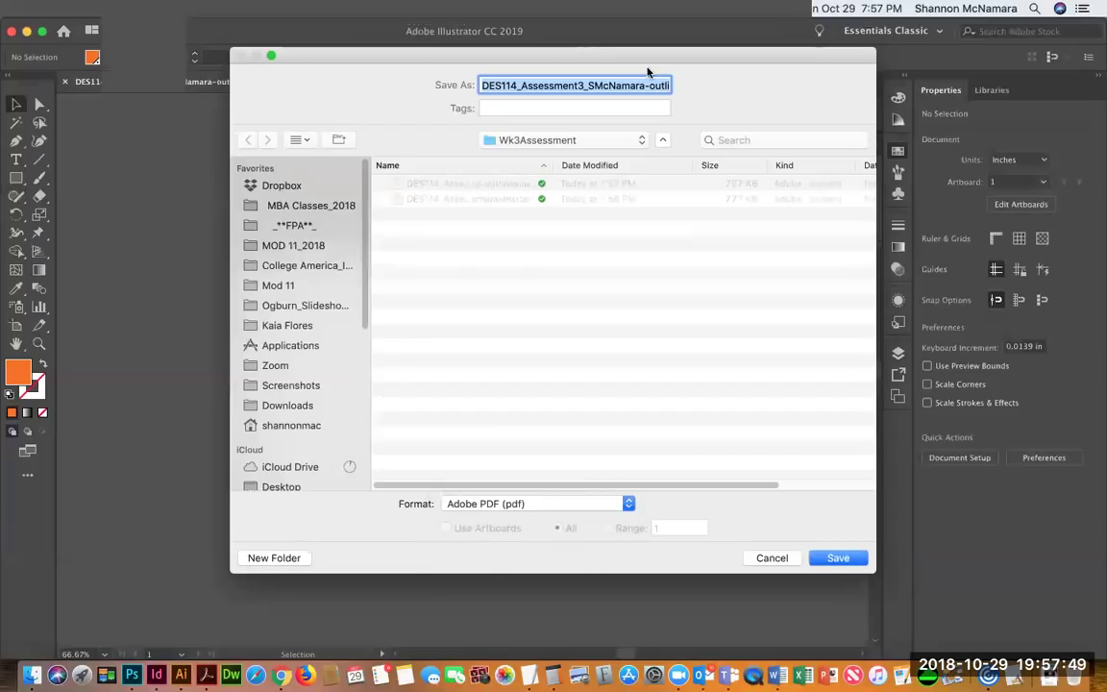
Remove -outlines from the PDF's file name and save it with the Illustrator Default preset.
key("Right")
key("shift+Left")
key("shift+Left")
key("shift+Left")
key("shift+Left")
key("shift+Left")
key("shift+Left")
key("shift+Left")
key("shift+Left")
key("shift+Left")
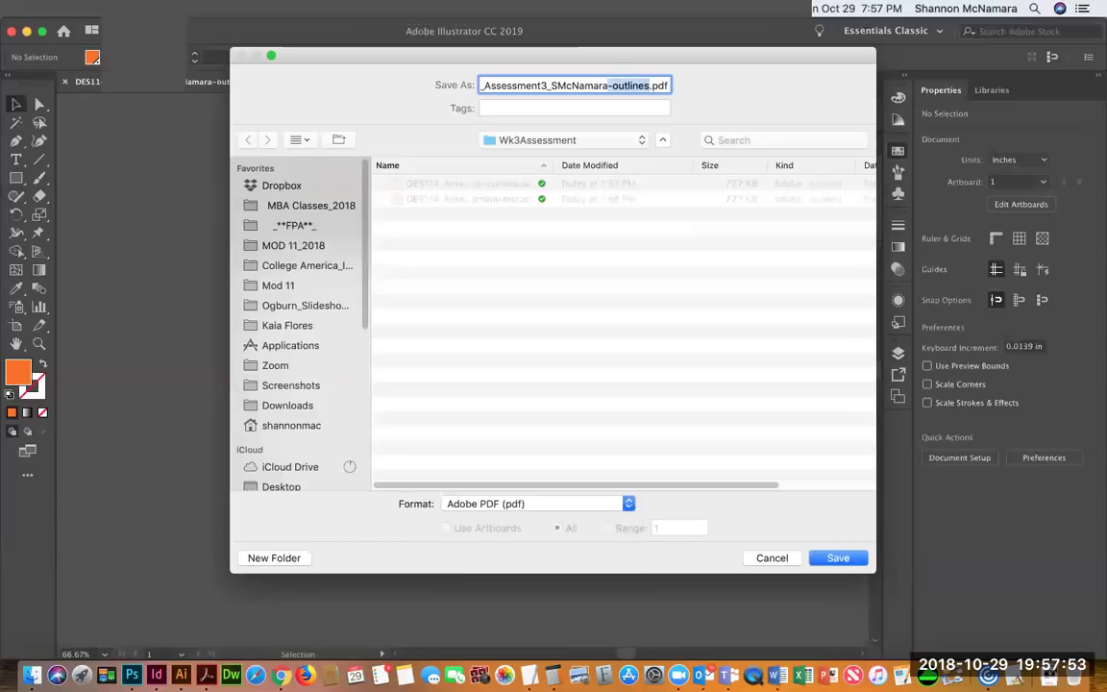
key("BackSpace")
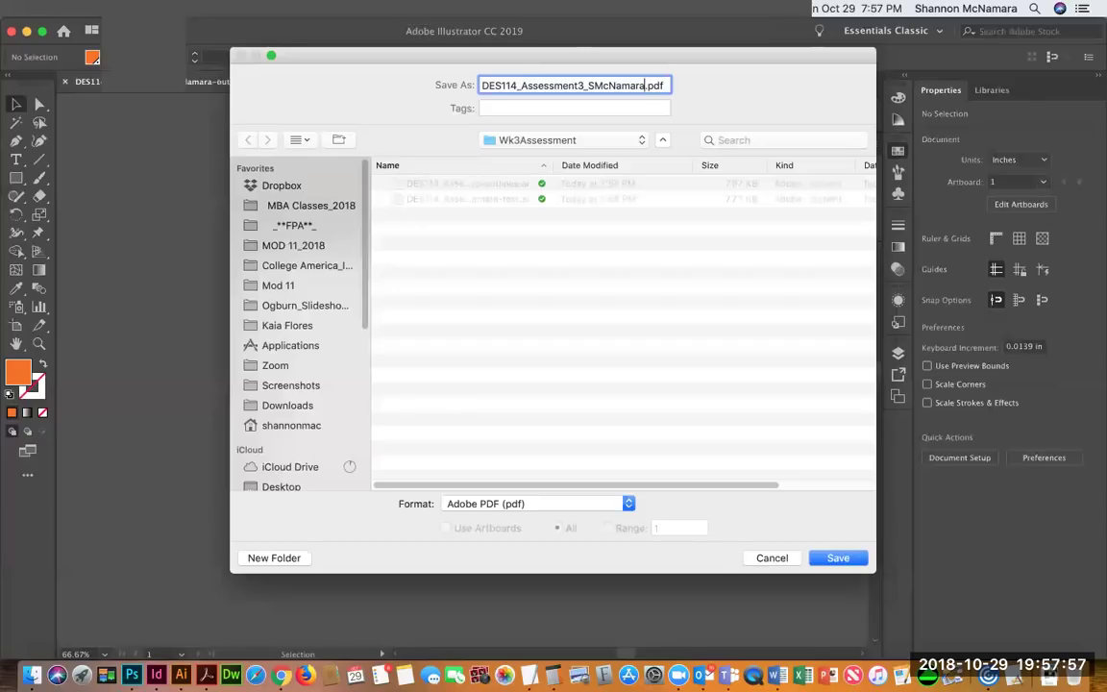
left_click(838, 558)
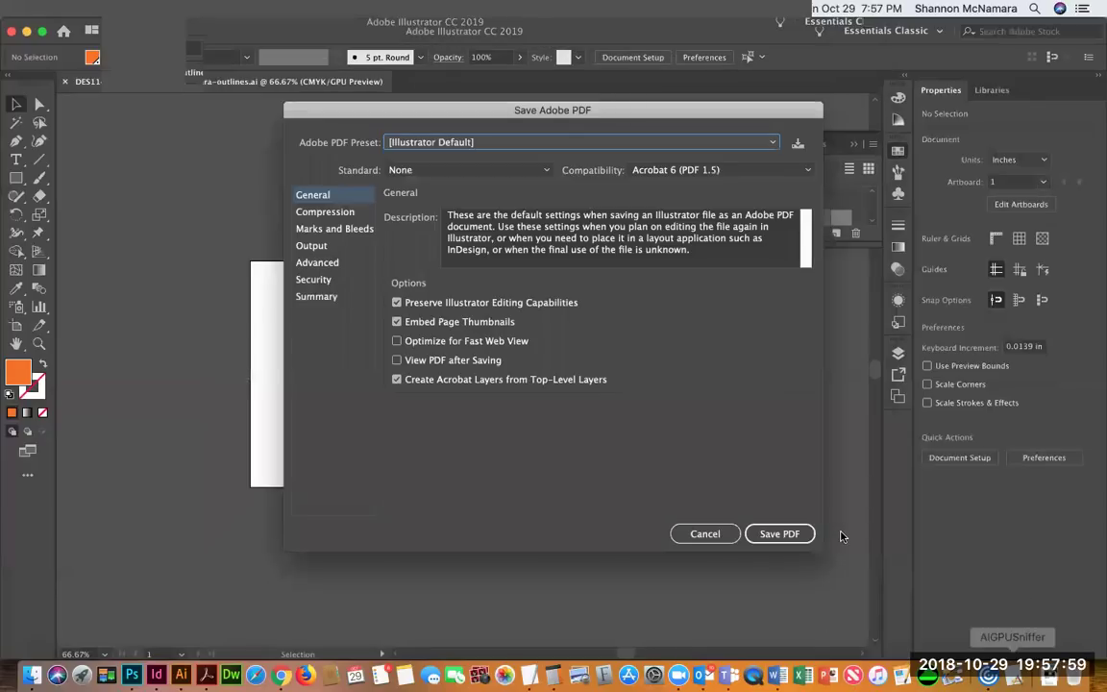
left_click(806, 534)
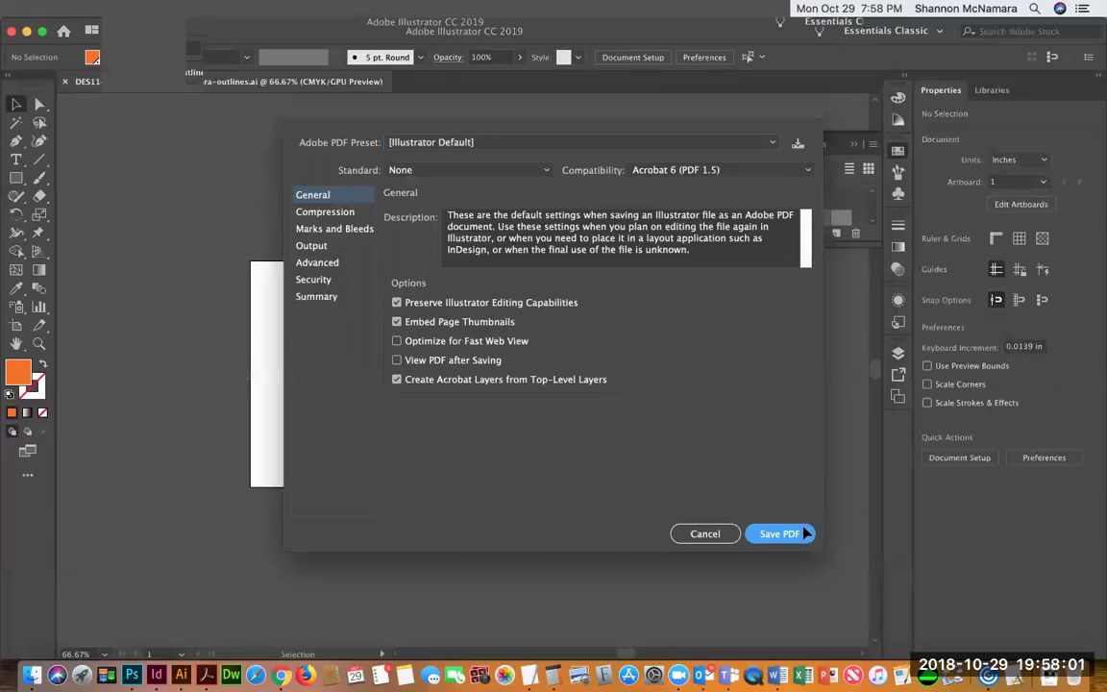
Close the sign document and go to the DES114 > Week 3 > Wk3Assessment folder in Finder.
key("super+w")
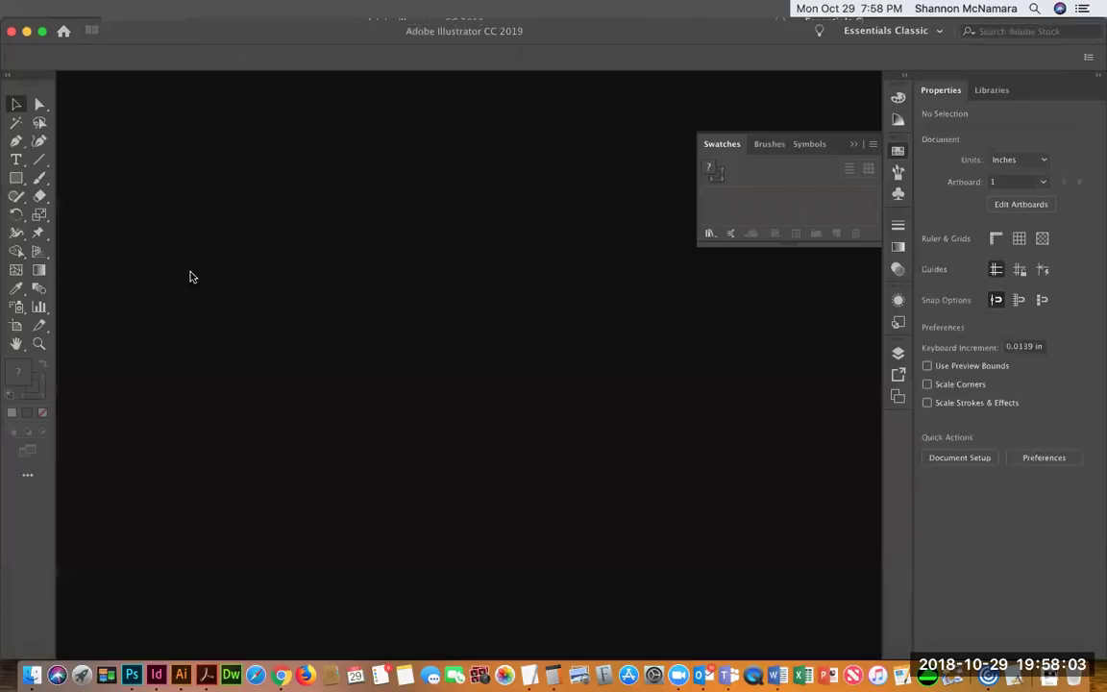
left_click(32, 675)
left_click(496, 243)
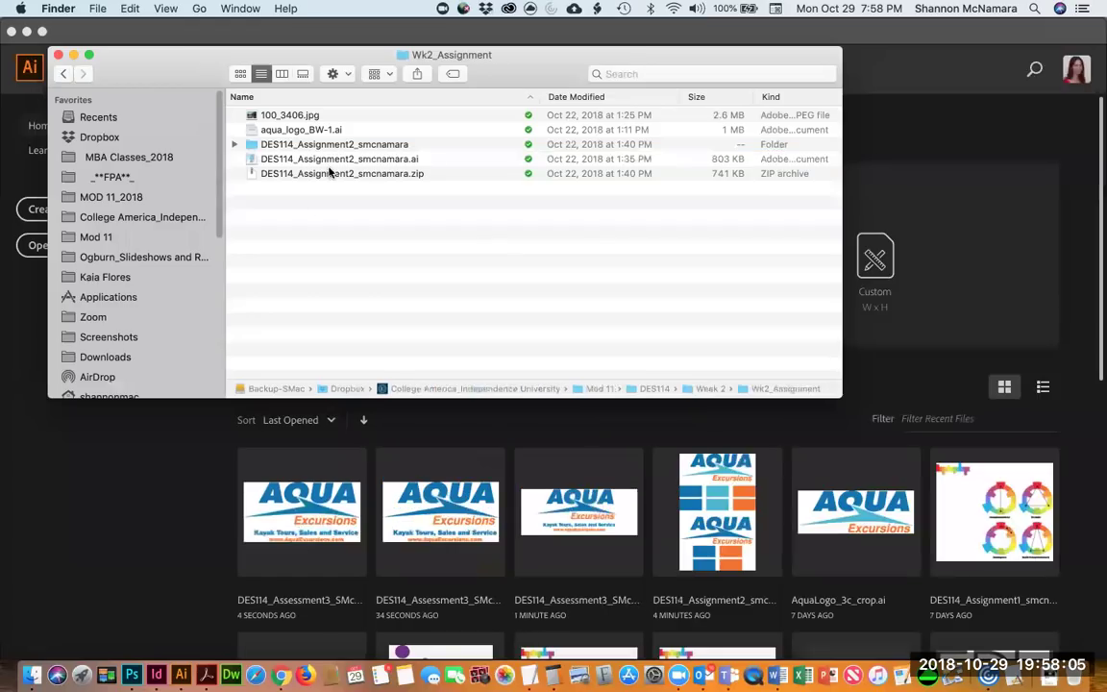
left_click(440, 55, "super")
left_click(394, 85)
double_click(286, 248)
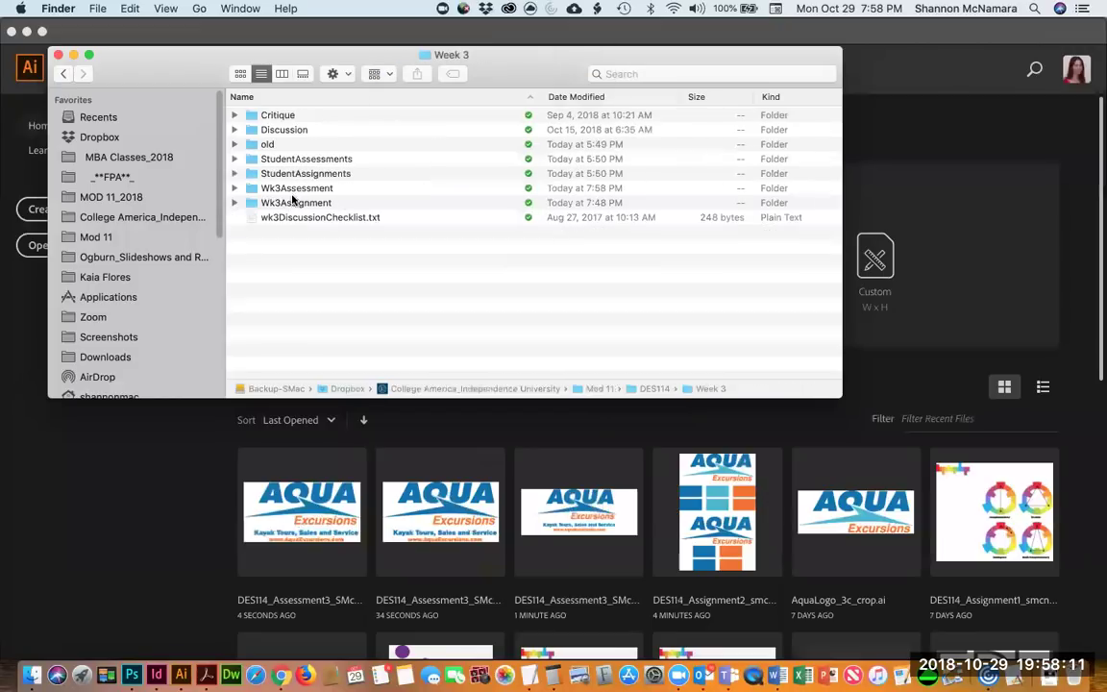
double_click(296, 188)
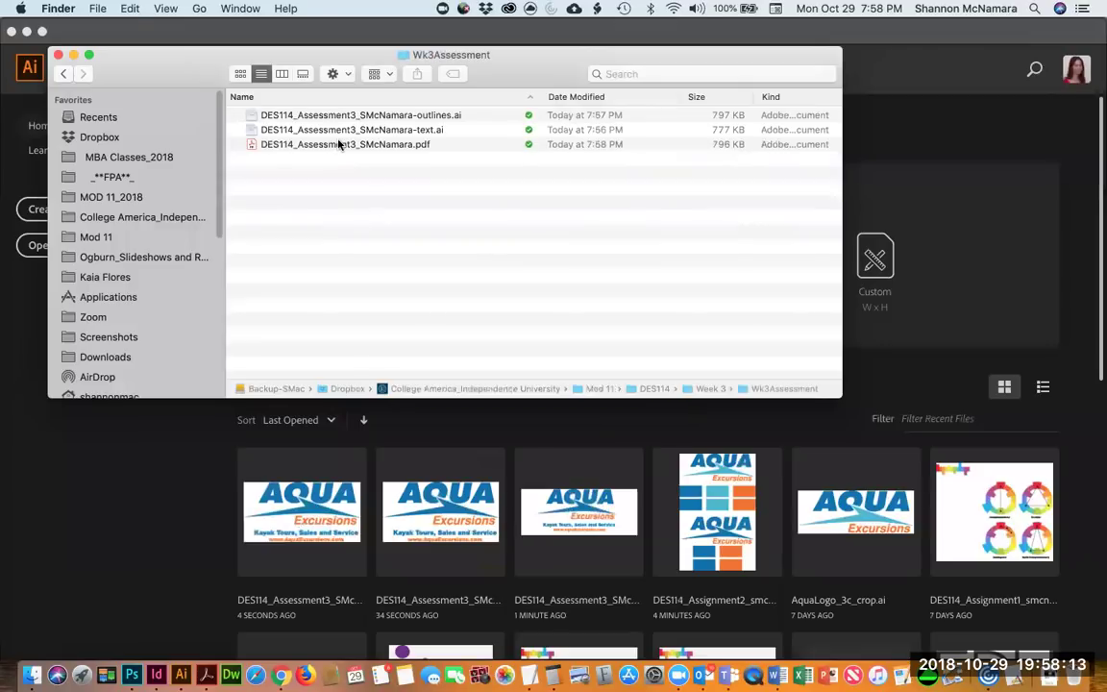
Open the assessment PDF in Acrobat and bring up Output Preview for it.
double_click(338, 146)
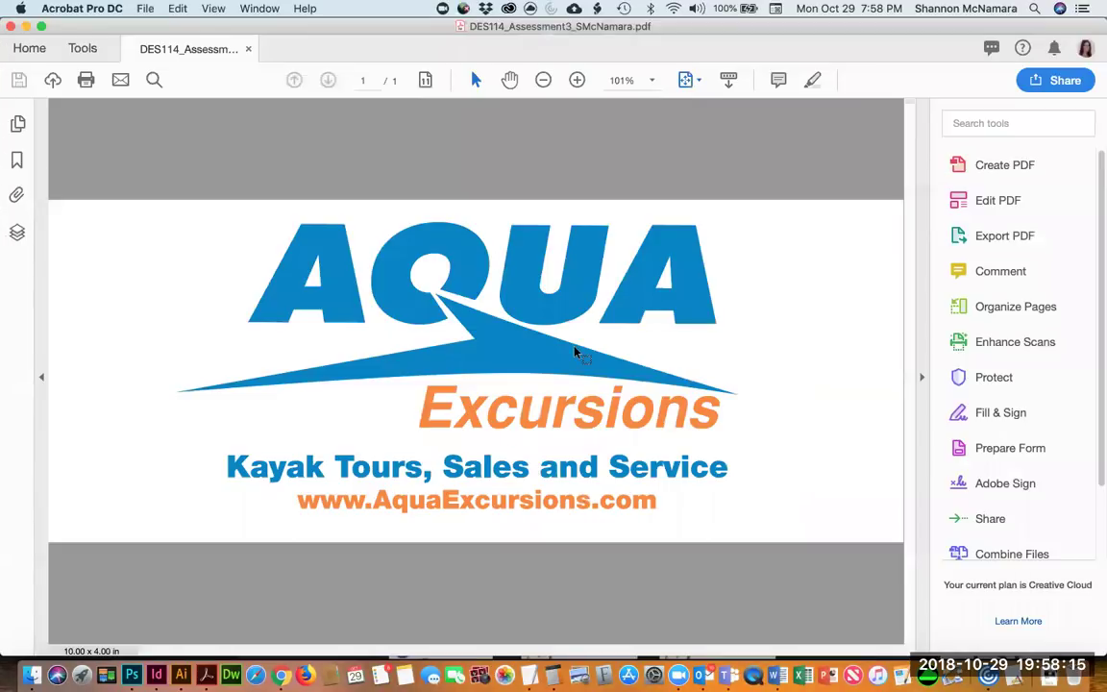
left_click(1021, 124)
type("outp")
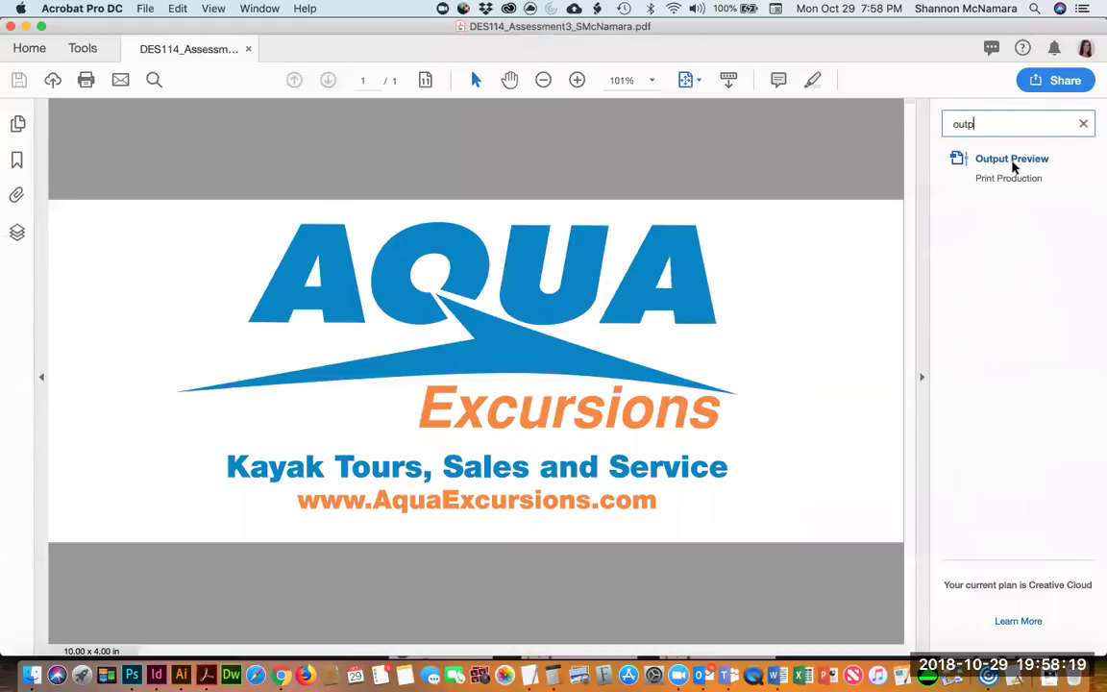
left_click(1012, 160)
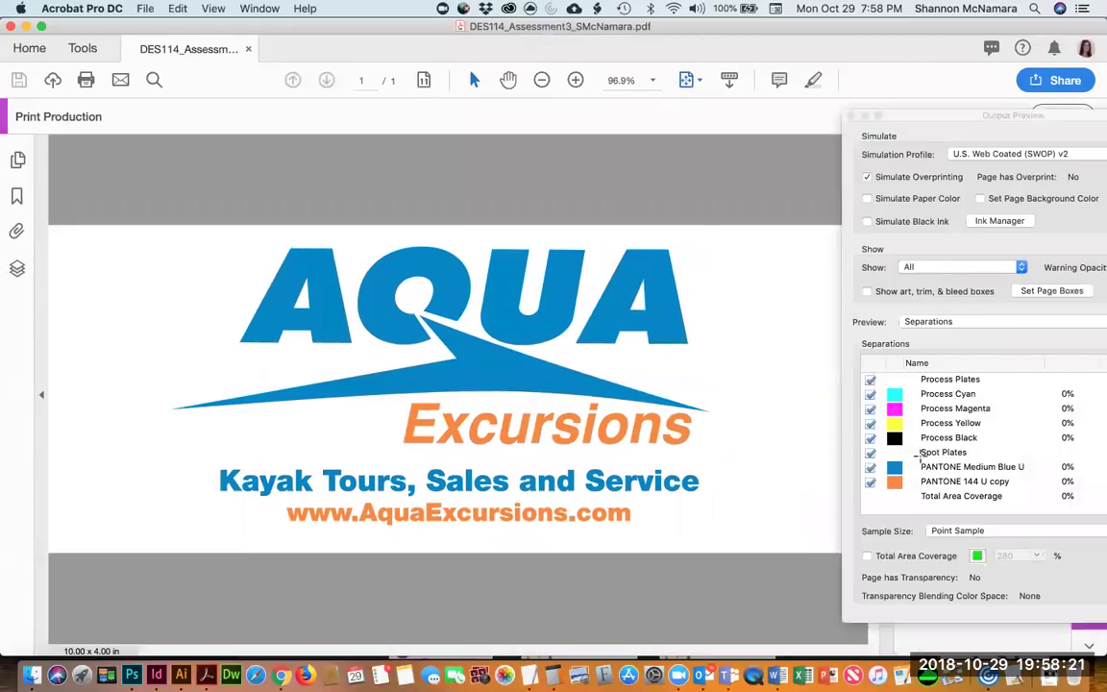
Check the sign's separations by switching the Spot Plates off and on in Output Preview.
left_click(871, 456)
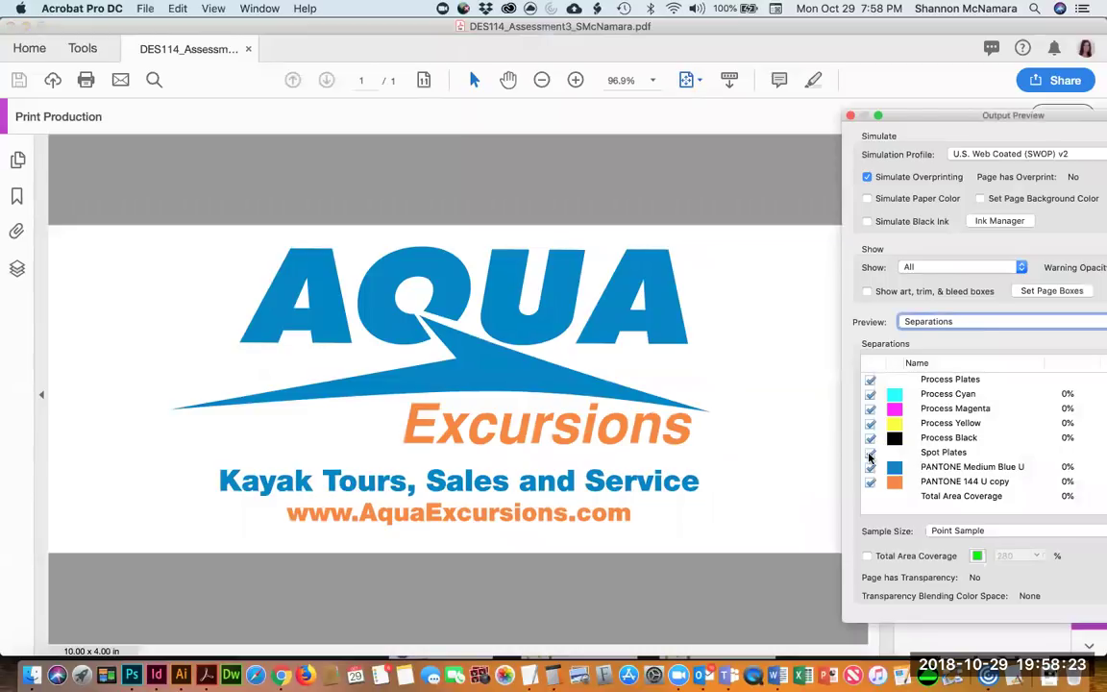
left_click(871, 455)
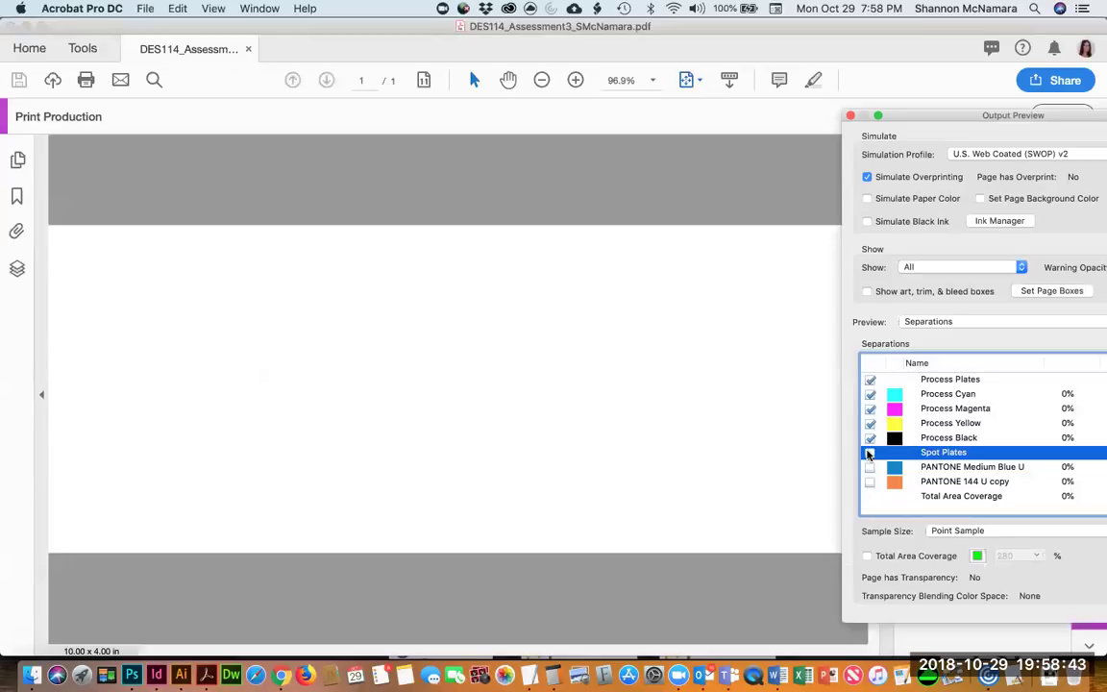
left_click(869, 454)
left_click(869, 454)
left_click(869, 454)
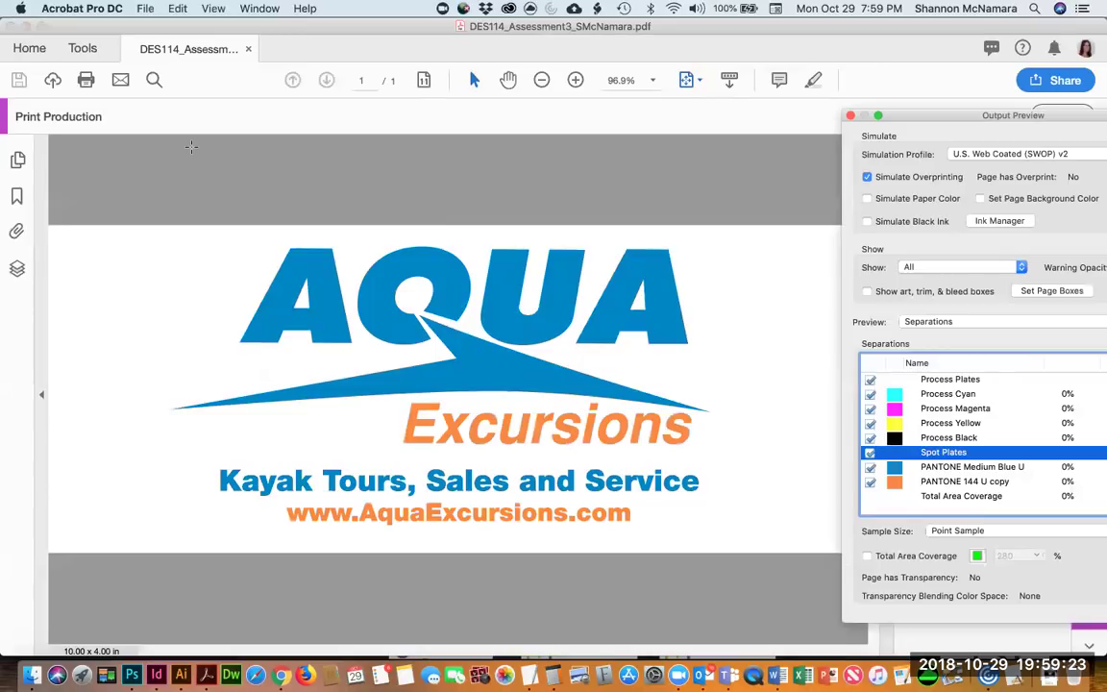
Return to the Wk3Assessment folder in Finder and preview the outlines, text and PDF versions of the sign.
key("super+o")
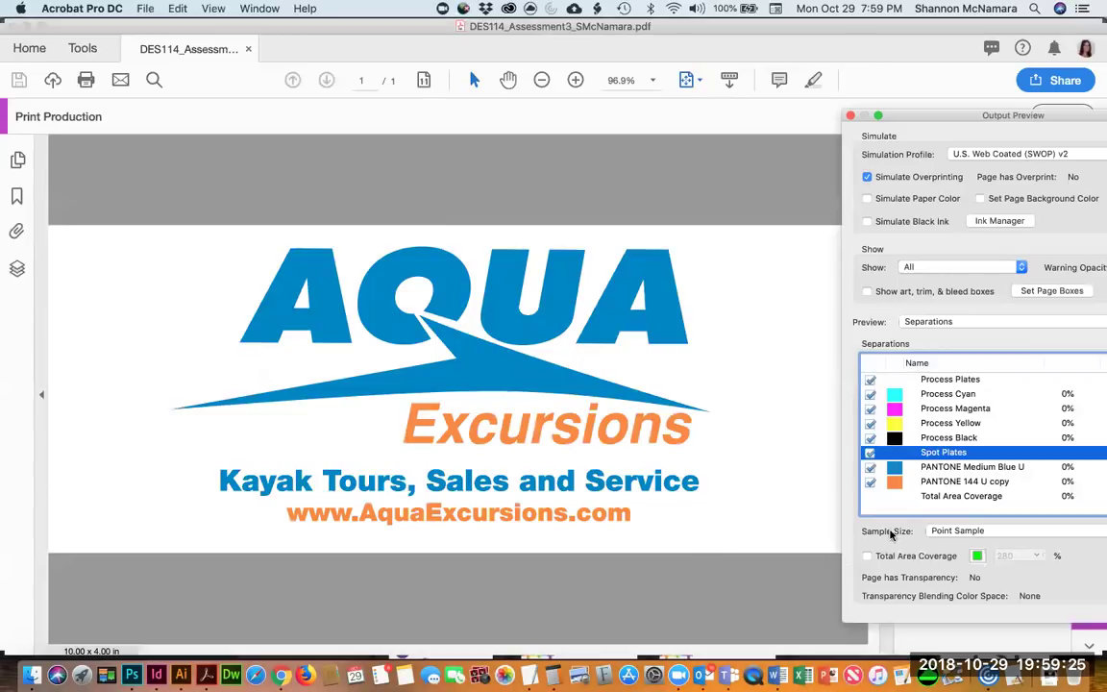
left_click(423, 299)
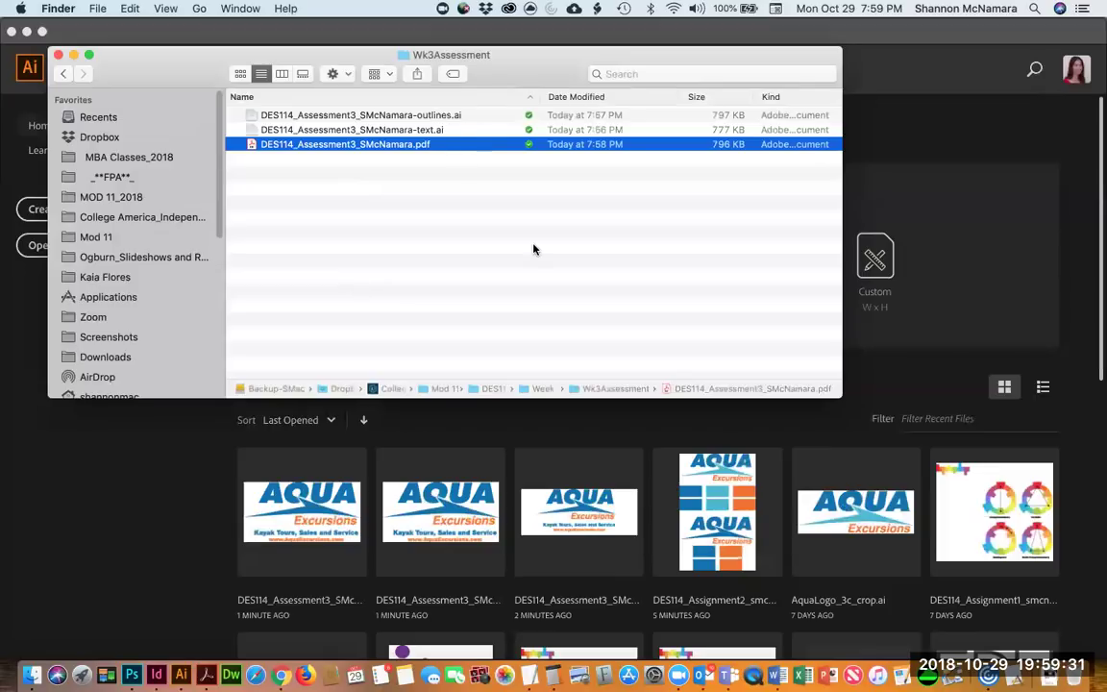
key("Up")
key("Up")
key("space")
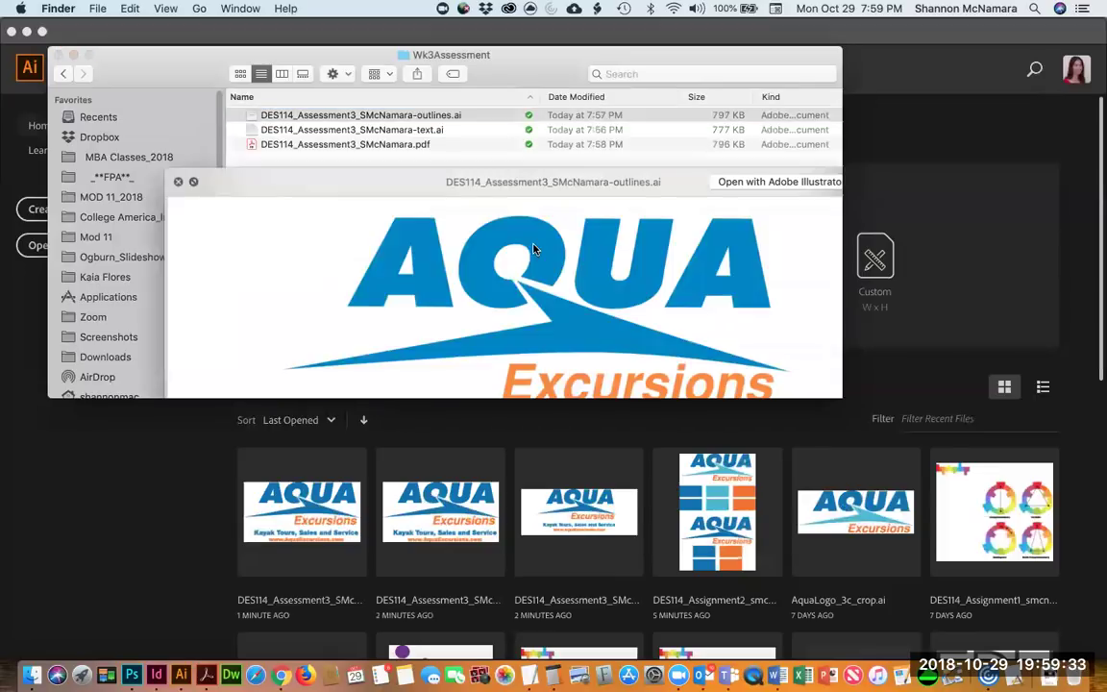
key("Down")
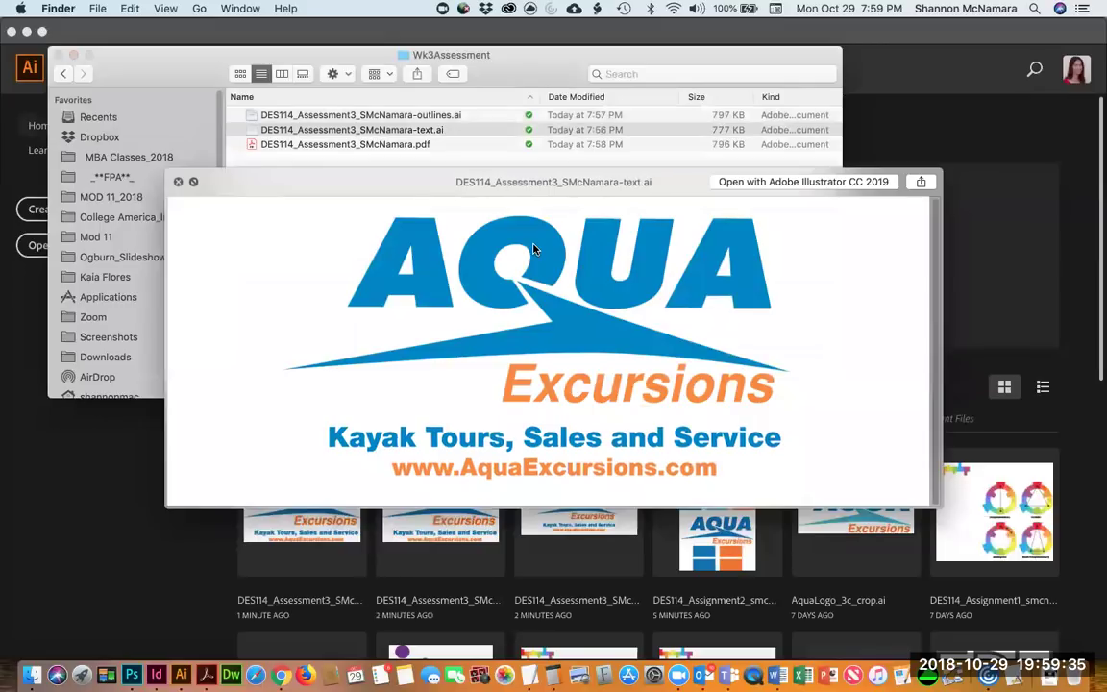
key("Down")
key("space")
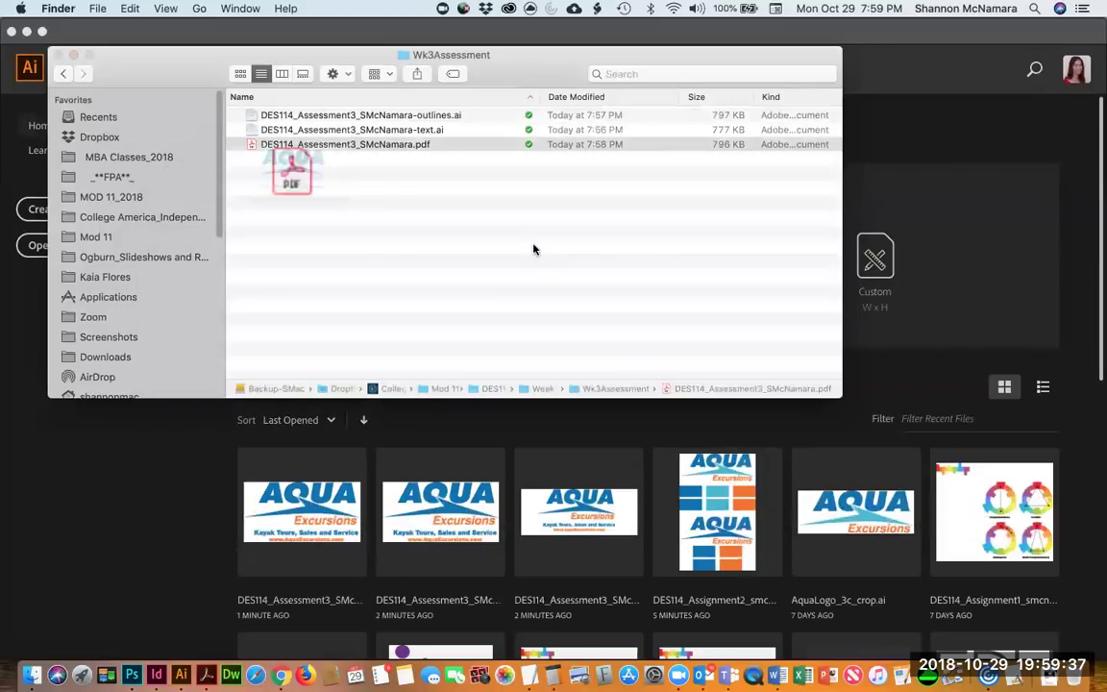
Reopen the PDF to test whether its tag and website text can be selected, and switch to the Week 3 Assessment page in Chrome.
double_click(391, 144)
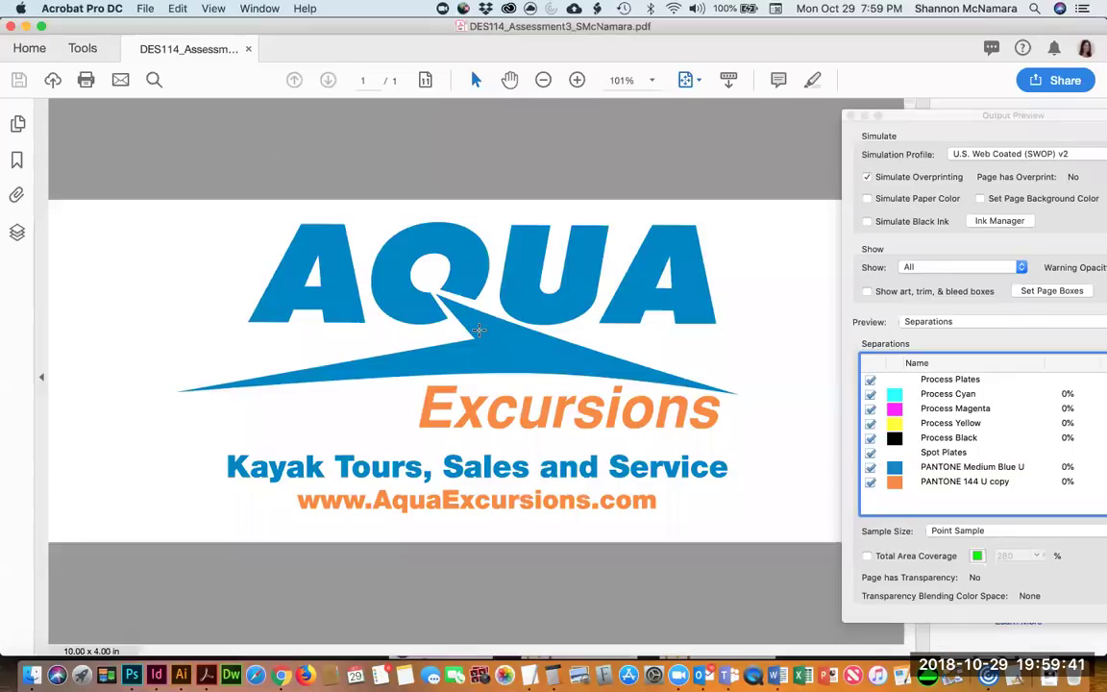
left_click_drag(230, 453, 528, 503)
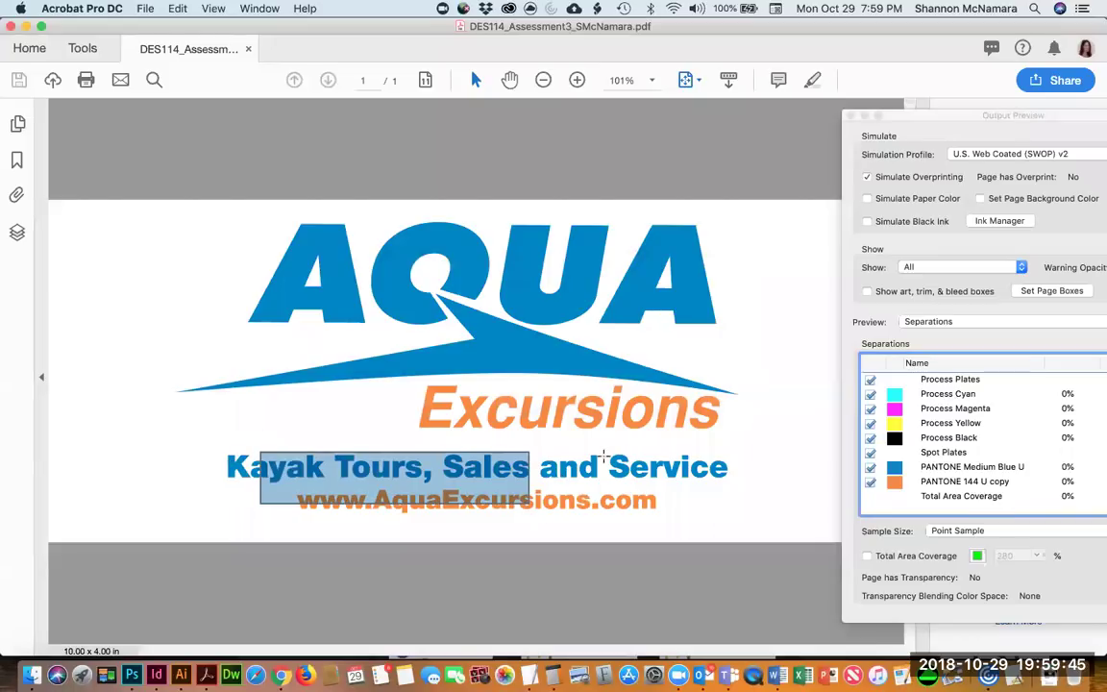
key("super+Tab")
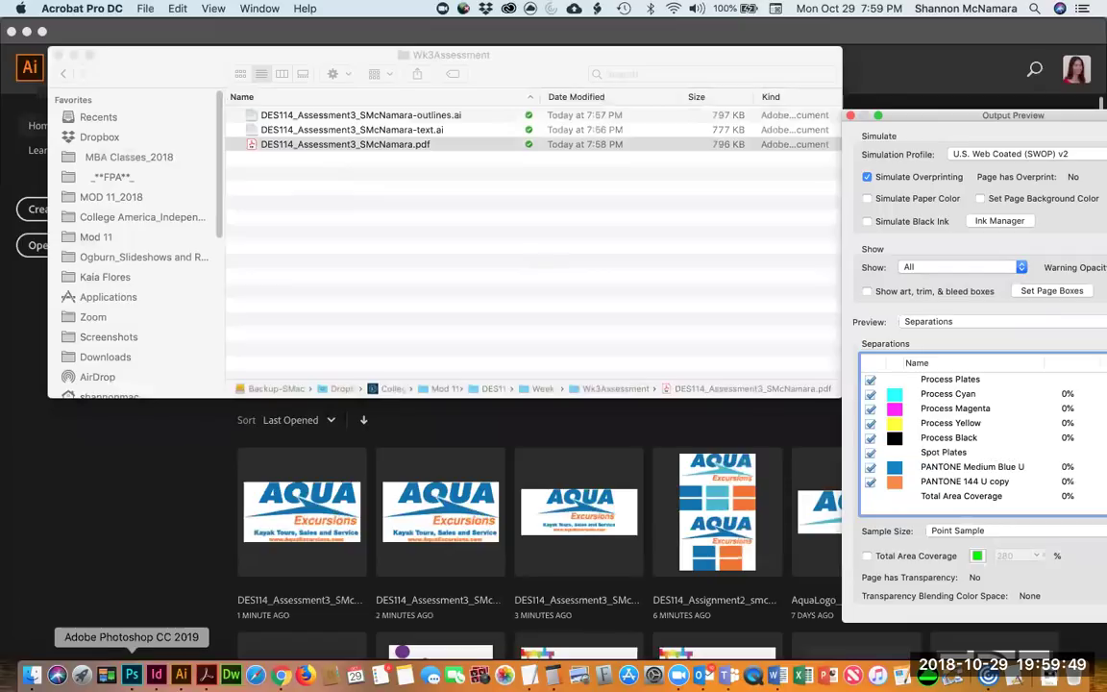
left_click(280, 675)
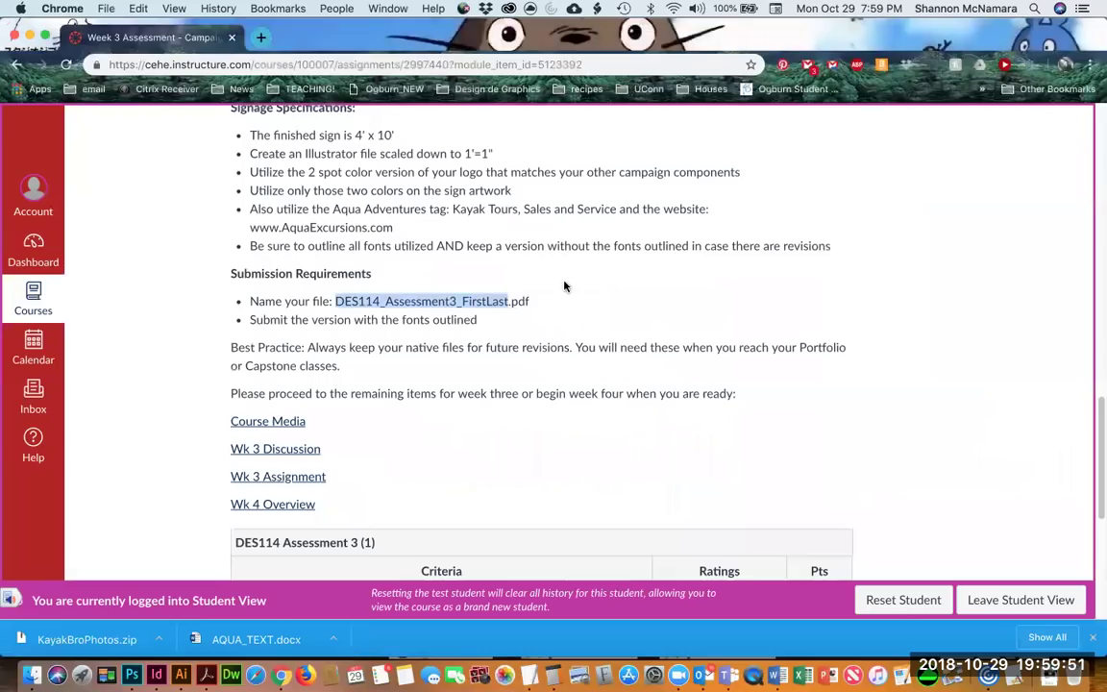